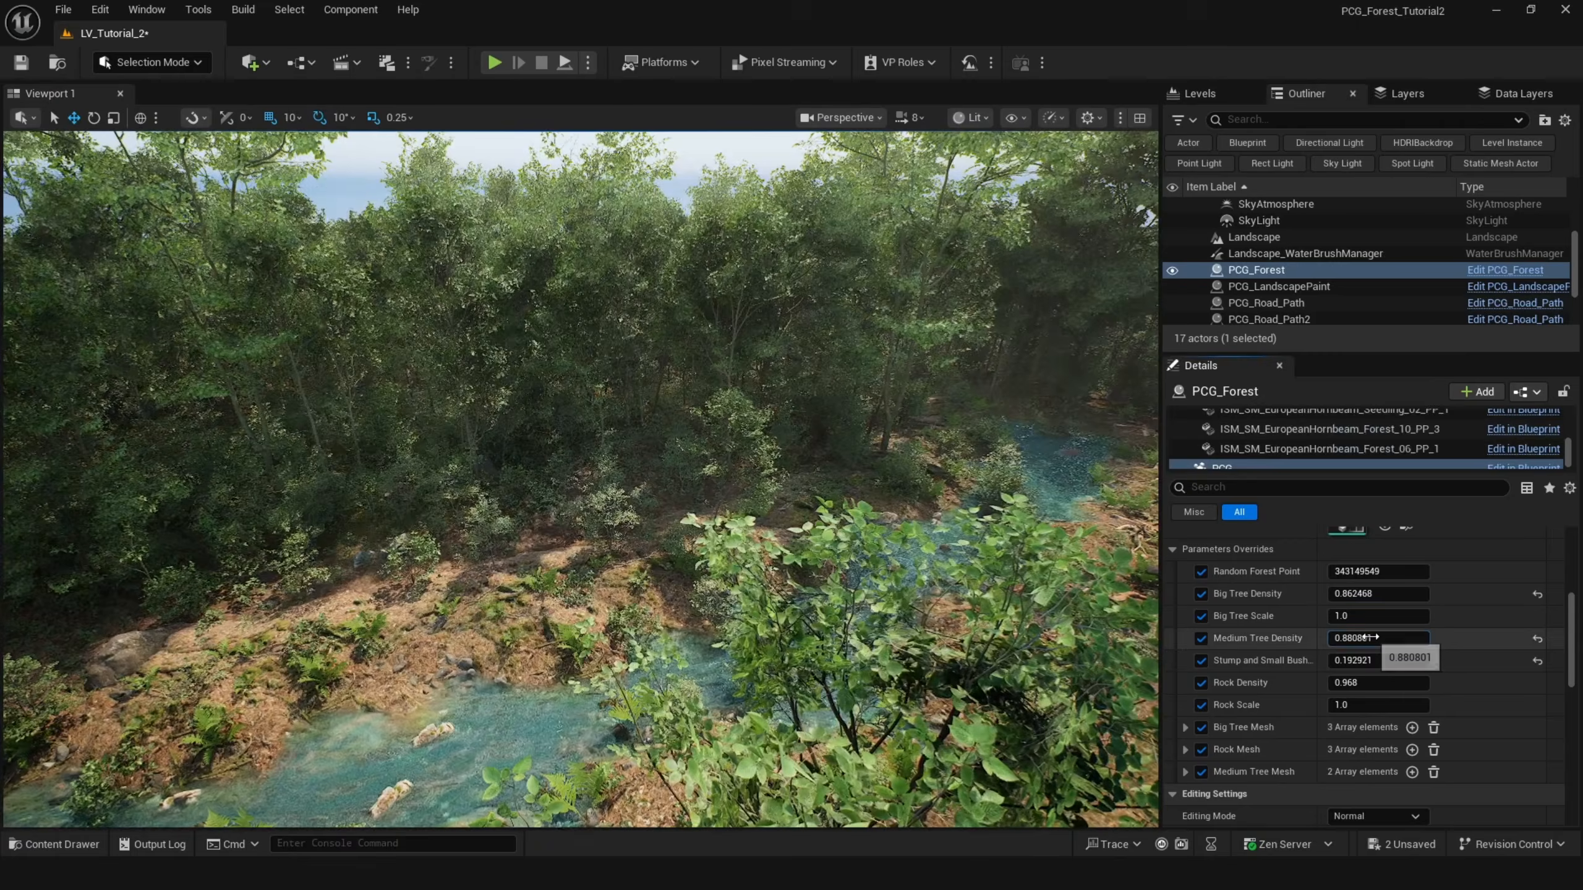
# Inspect the forest's mesh parameter overrides by expanding the Big Tree Mesh and Rock Mesh arrays.
pyautogui.press('s')
pyautogui.moveTo(707, 521); pyautogui.dragTo(729, 496, button='right')
pyautogui.press('w')
pyautogui.press('s')
pyautogui.press('w')
pyautogui.click(1184, 727)
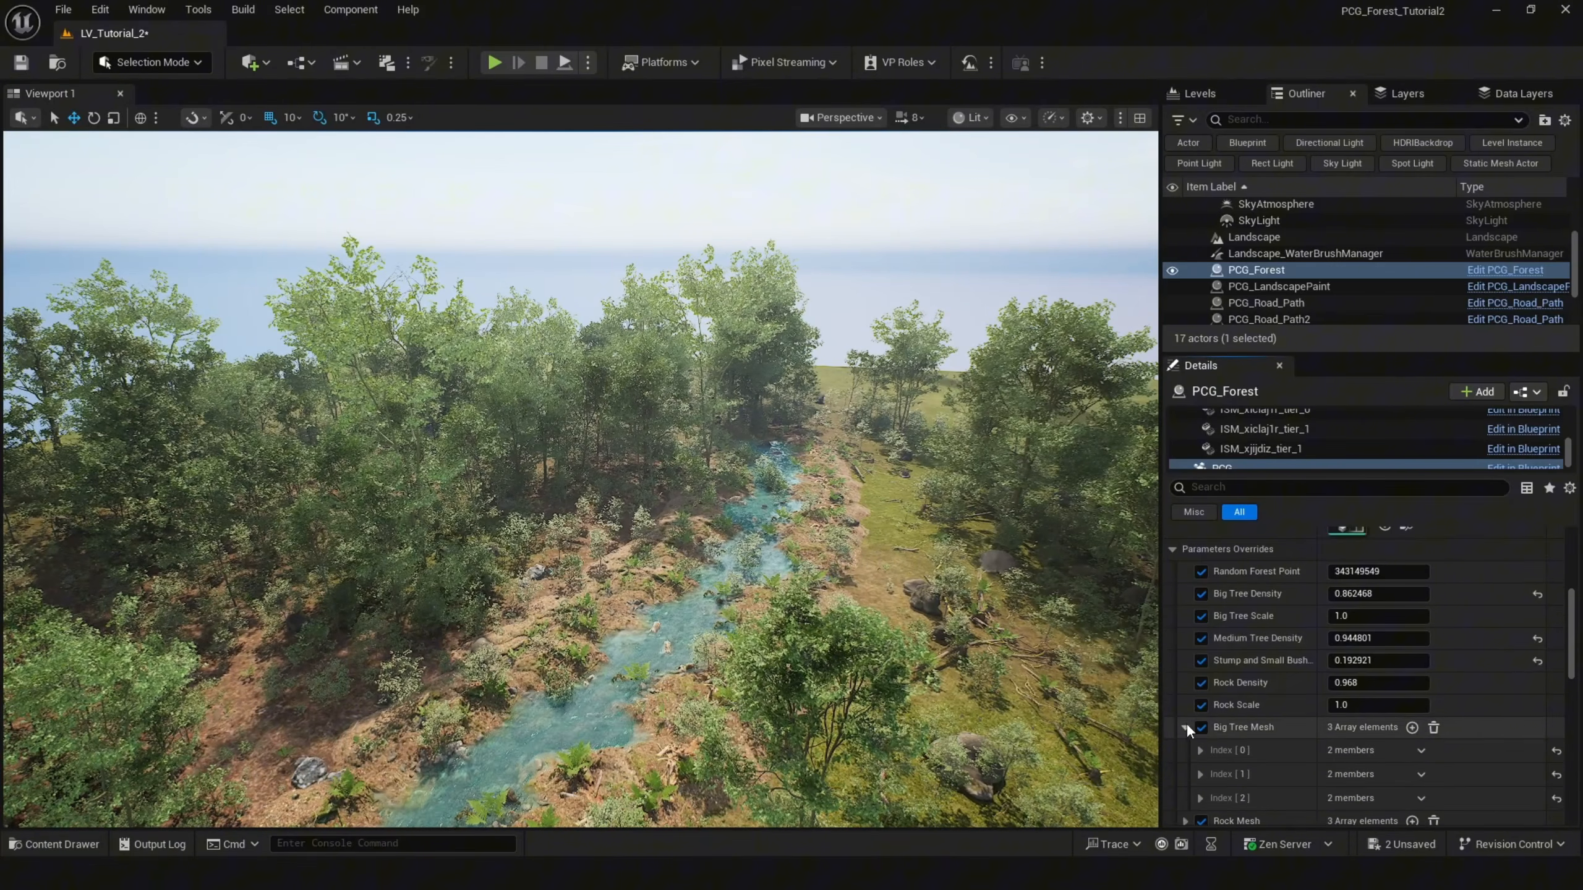
pyautogui.scroll(-3, 1187, 724)
pyautogui.click(1184, 689)
pyautogui.click(1200, 711)
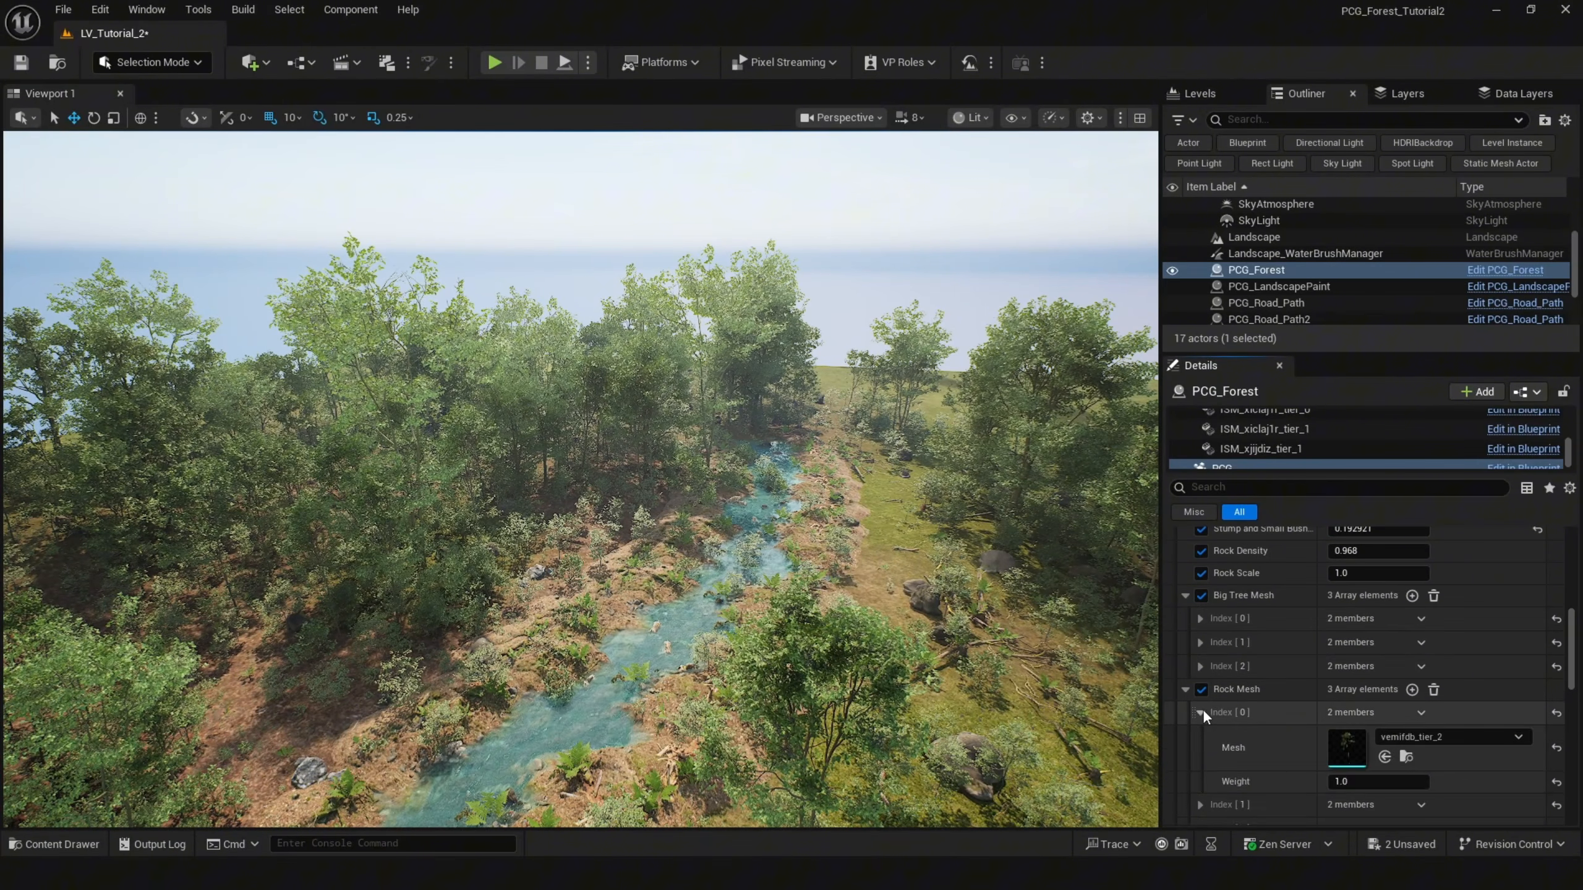
pyautogui.click(1201, 712)
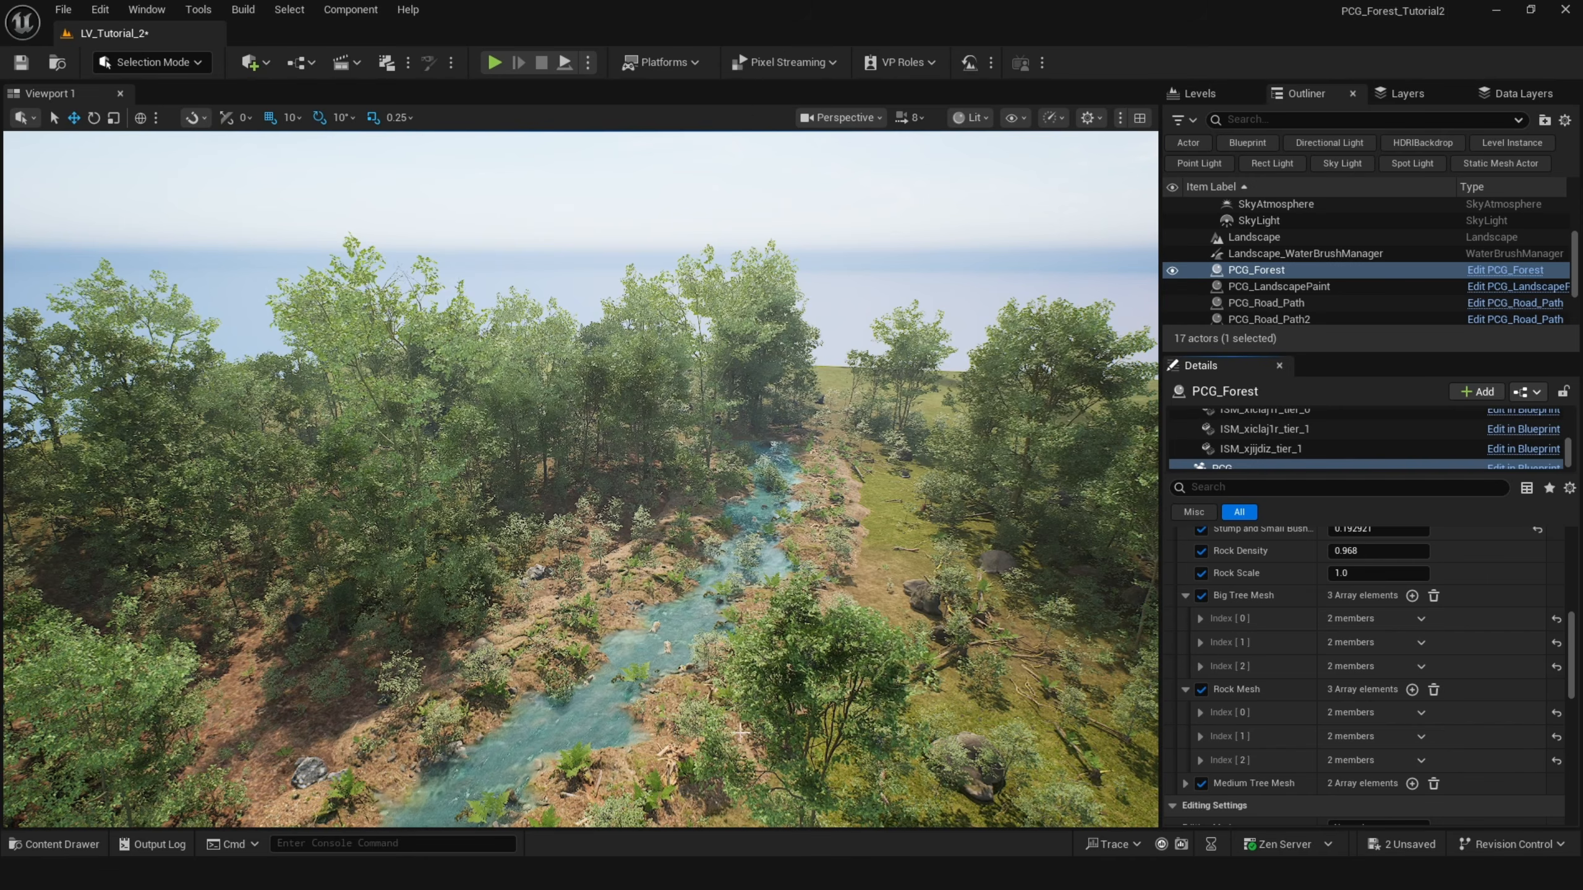
pyautogui.press('d')
pyautogui.moveTo(740, 732); pyautogui.dragTo(687, 718, button='right')
pyautogui.press('w')
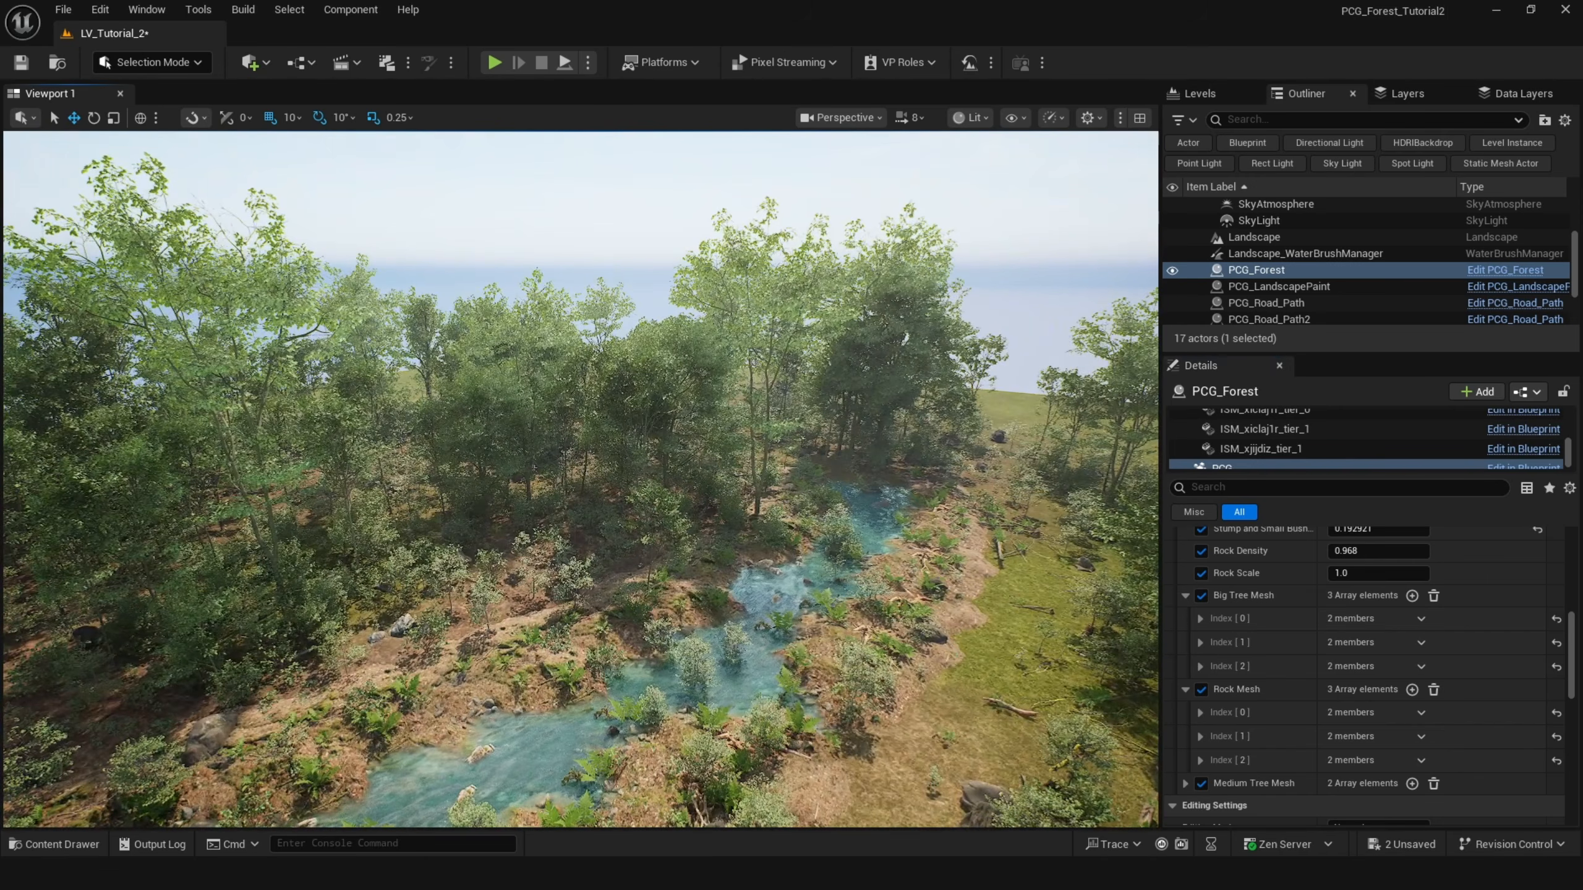
pyautogui.click(807, 819)
# Switch to Landscape Mode in the new level and create a new landscape.
pyautogui.click(194, 68)
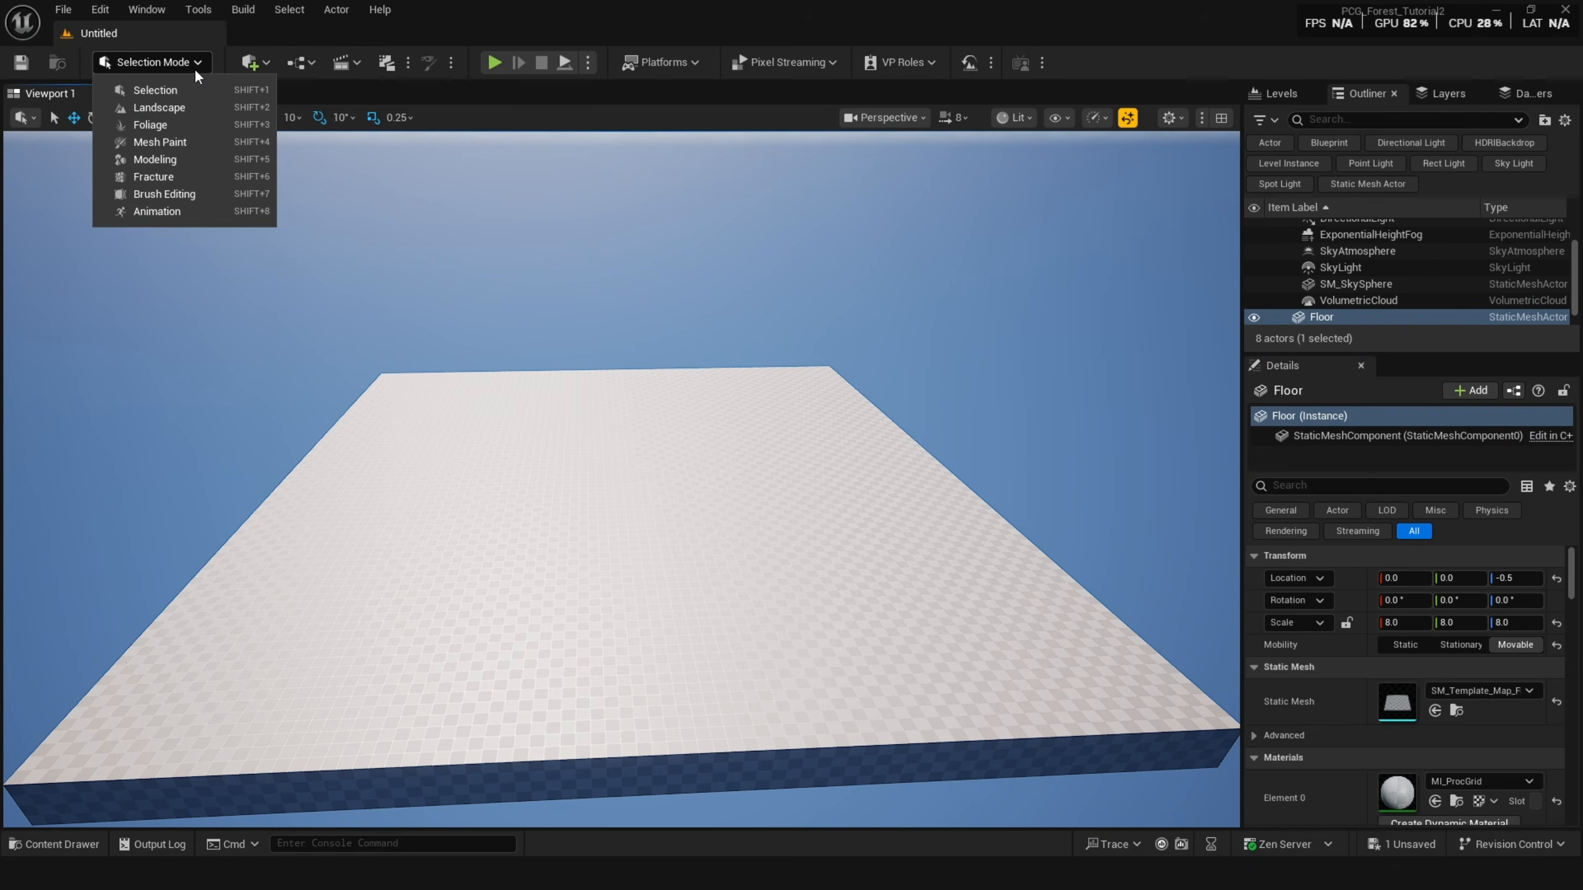
pyautogui.click(201, 110)
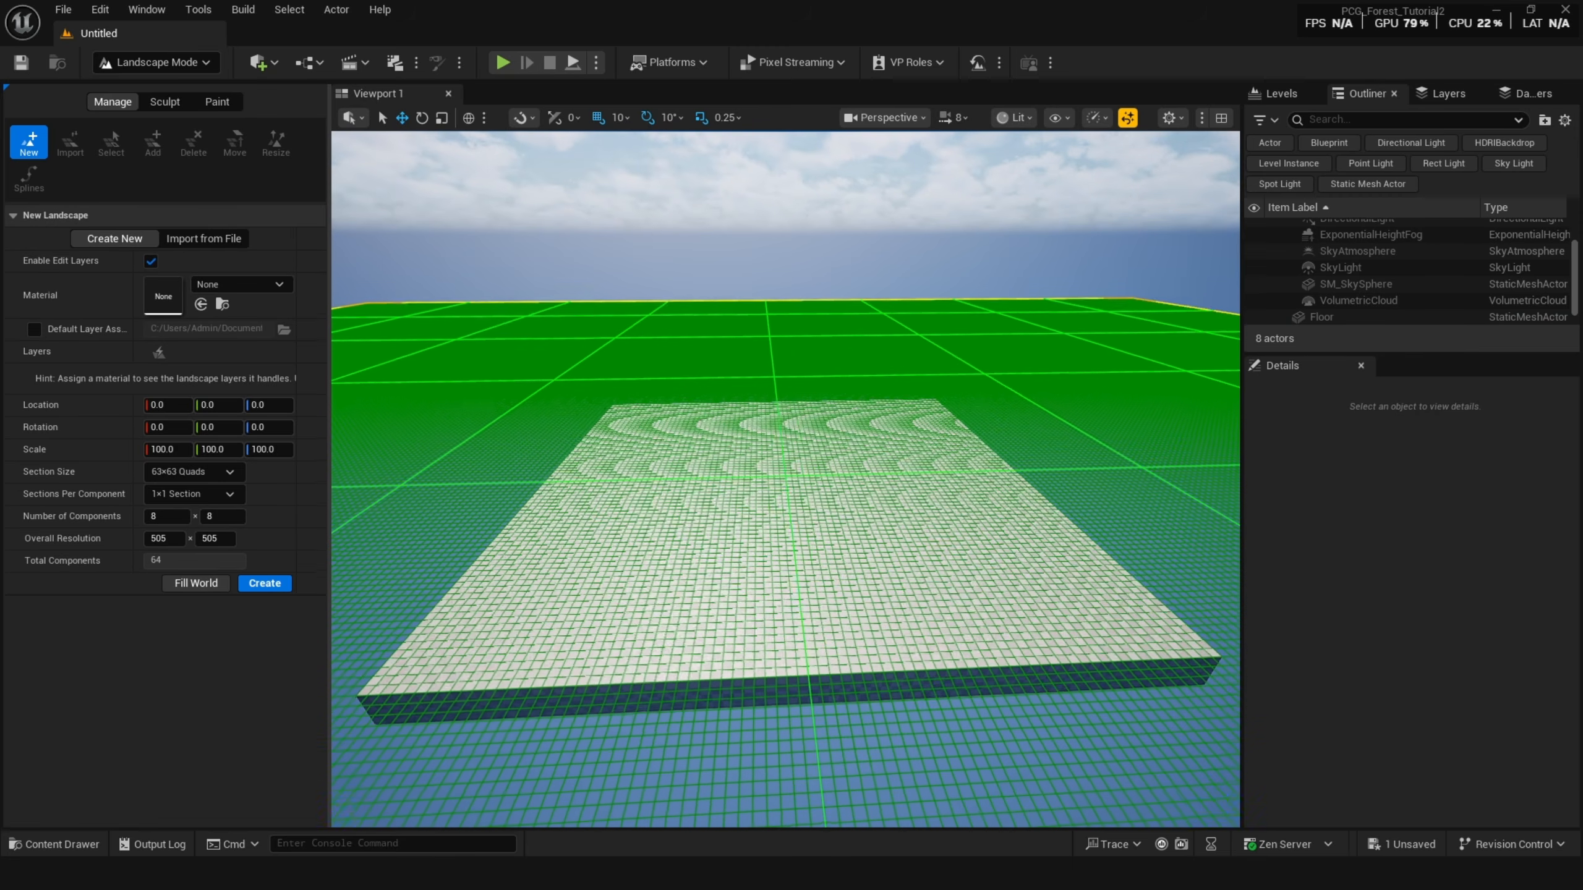
pyautogui.press('e')
pyautogui.moveTo(711, 262); pyautogui.dragTo(711, 262, button='right')
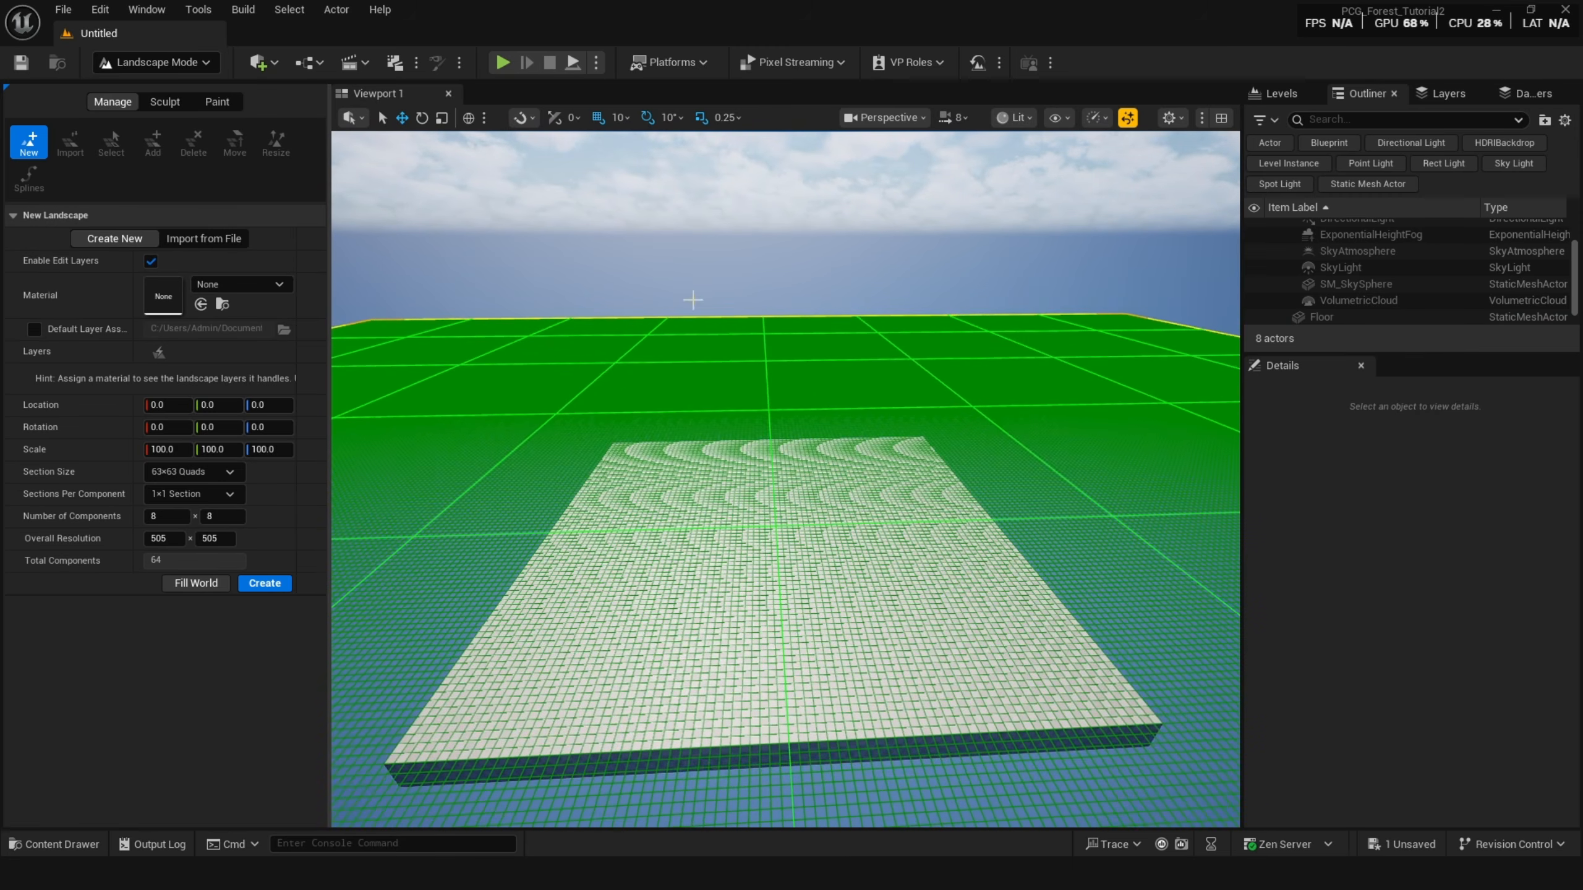
pyautogui.click(216, 471)
pyautogui.click(183, 537)
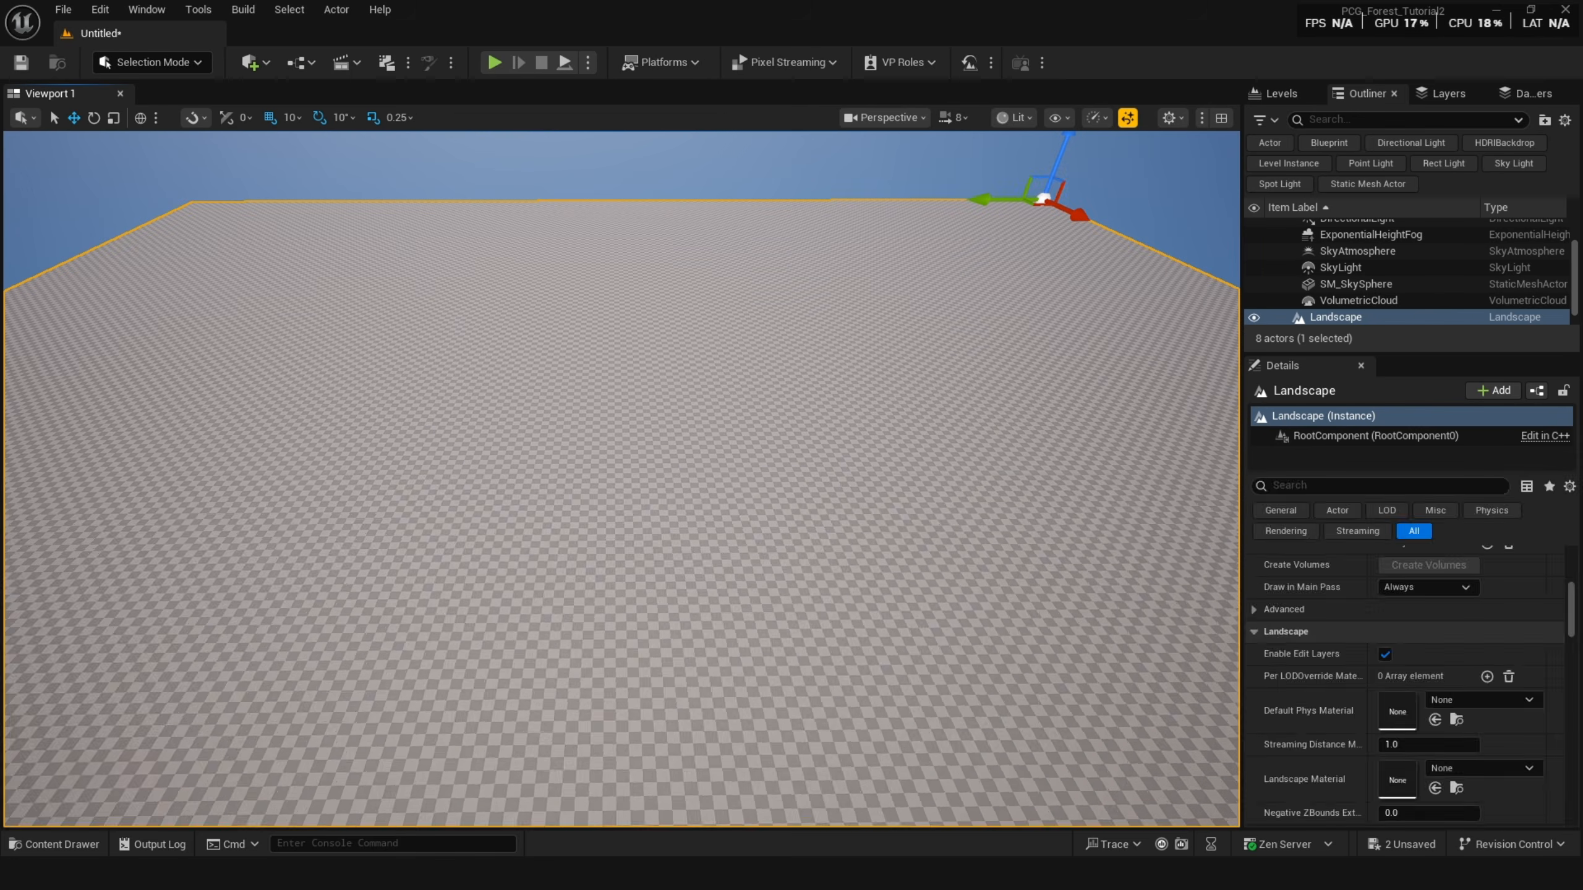
# Assign M_Landscape_Mountain as the landscape's material.
pyautogui.hotkey('ctrl', 'space')
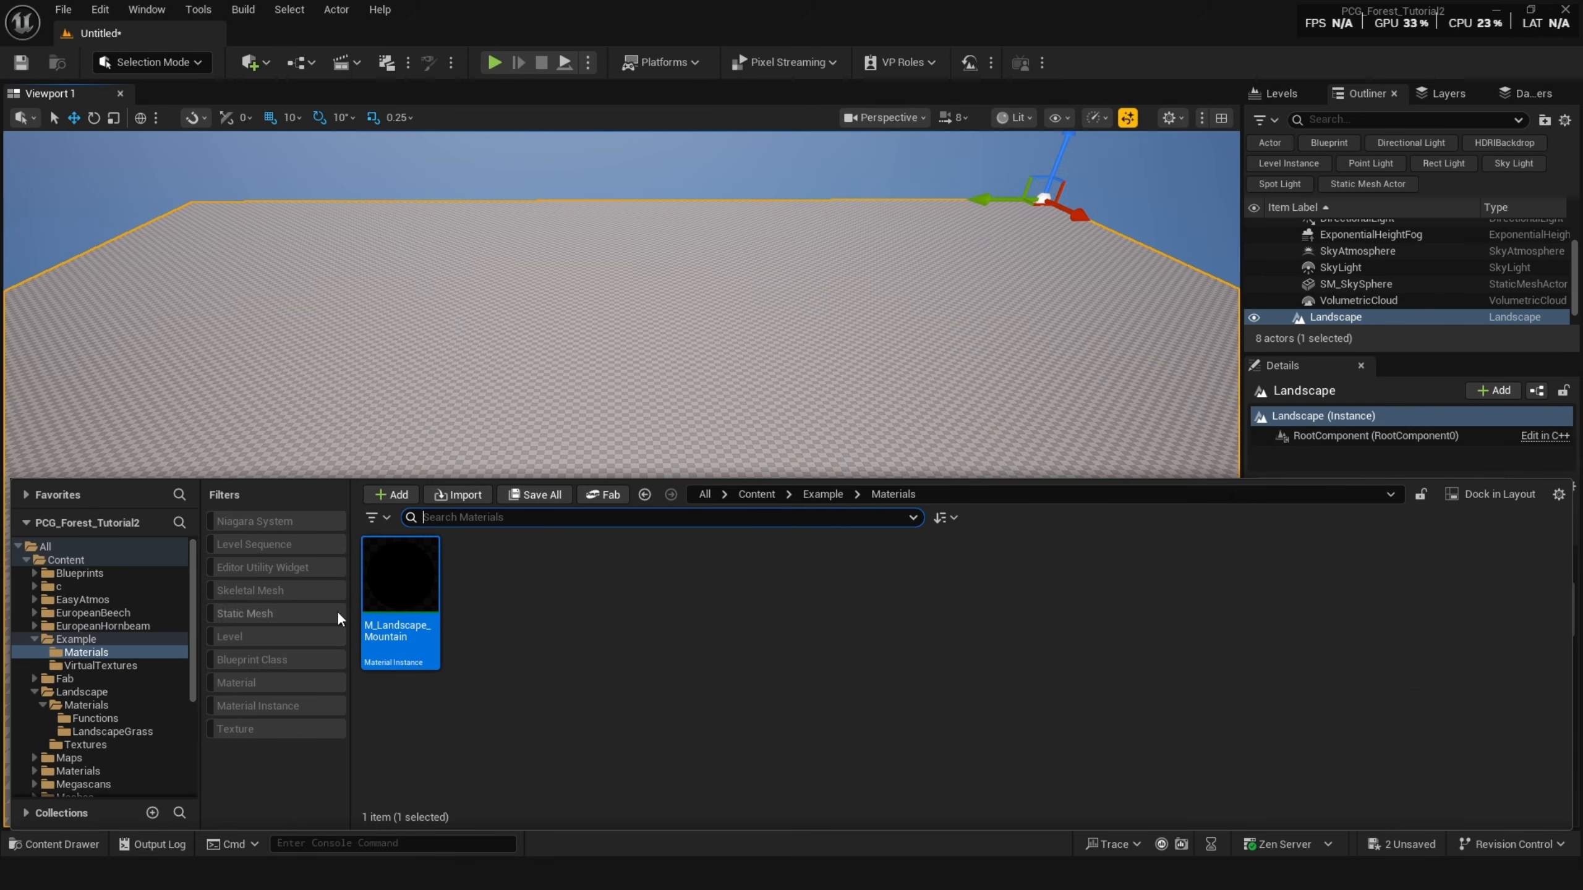
pyautogui.click(565, 424)
pyautogui.click(1434, 789)
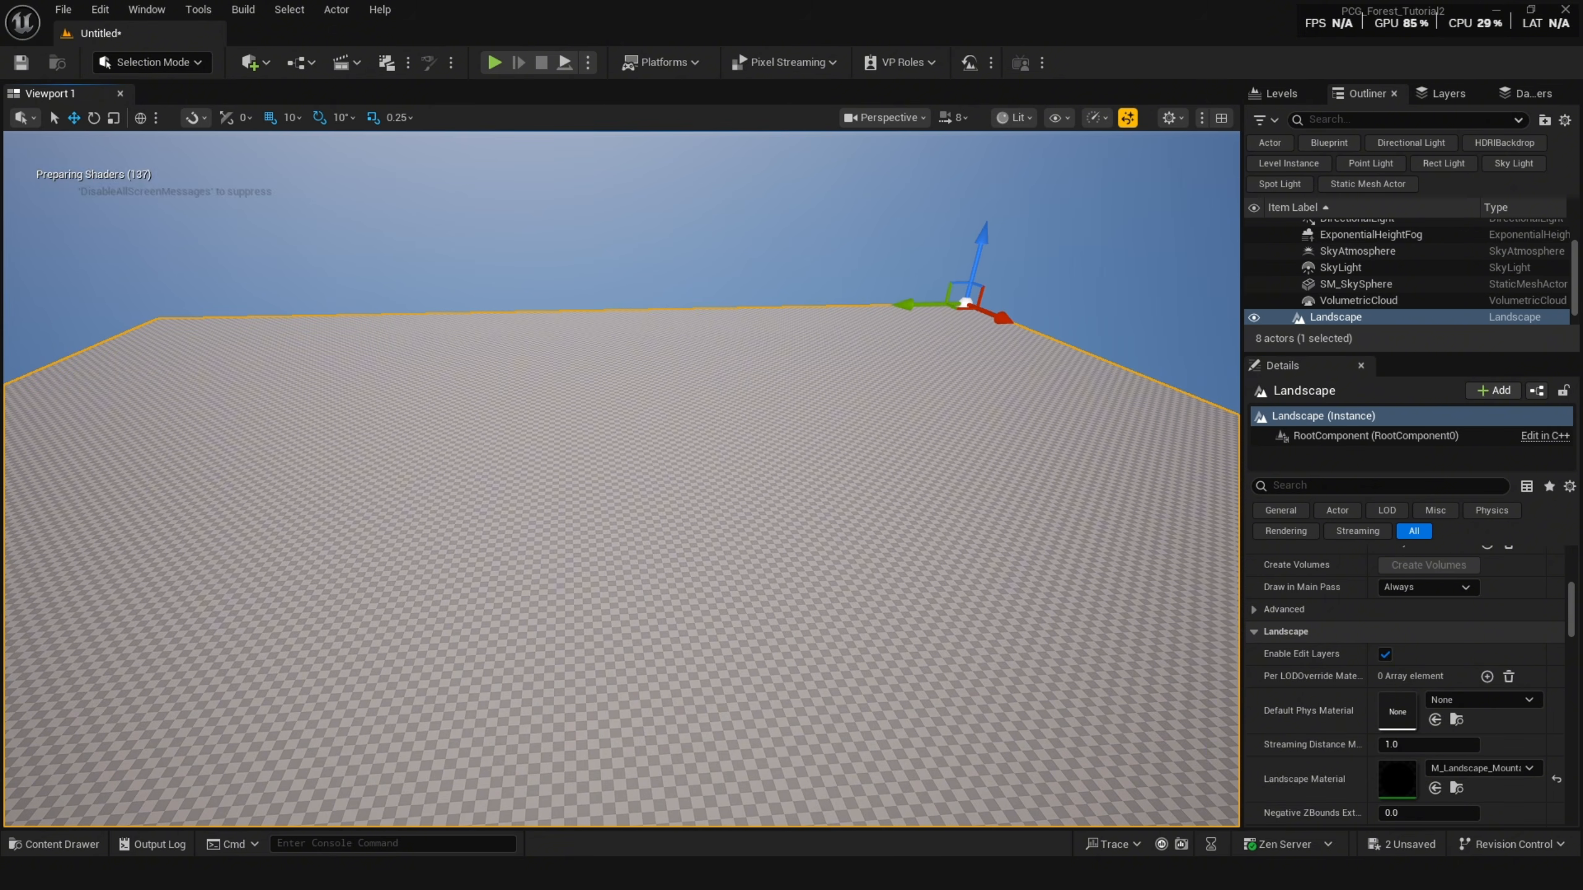
# Open landscape painting and create a weight-blended layer info for paint layer A.
pyautogui.moveTo(754, 586); pyautogui.dragTo(751, 626, button='right')
pyautogui.hotkey('shift', '2')
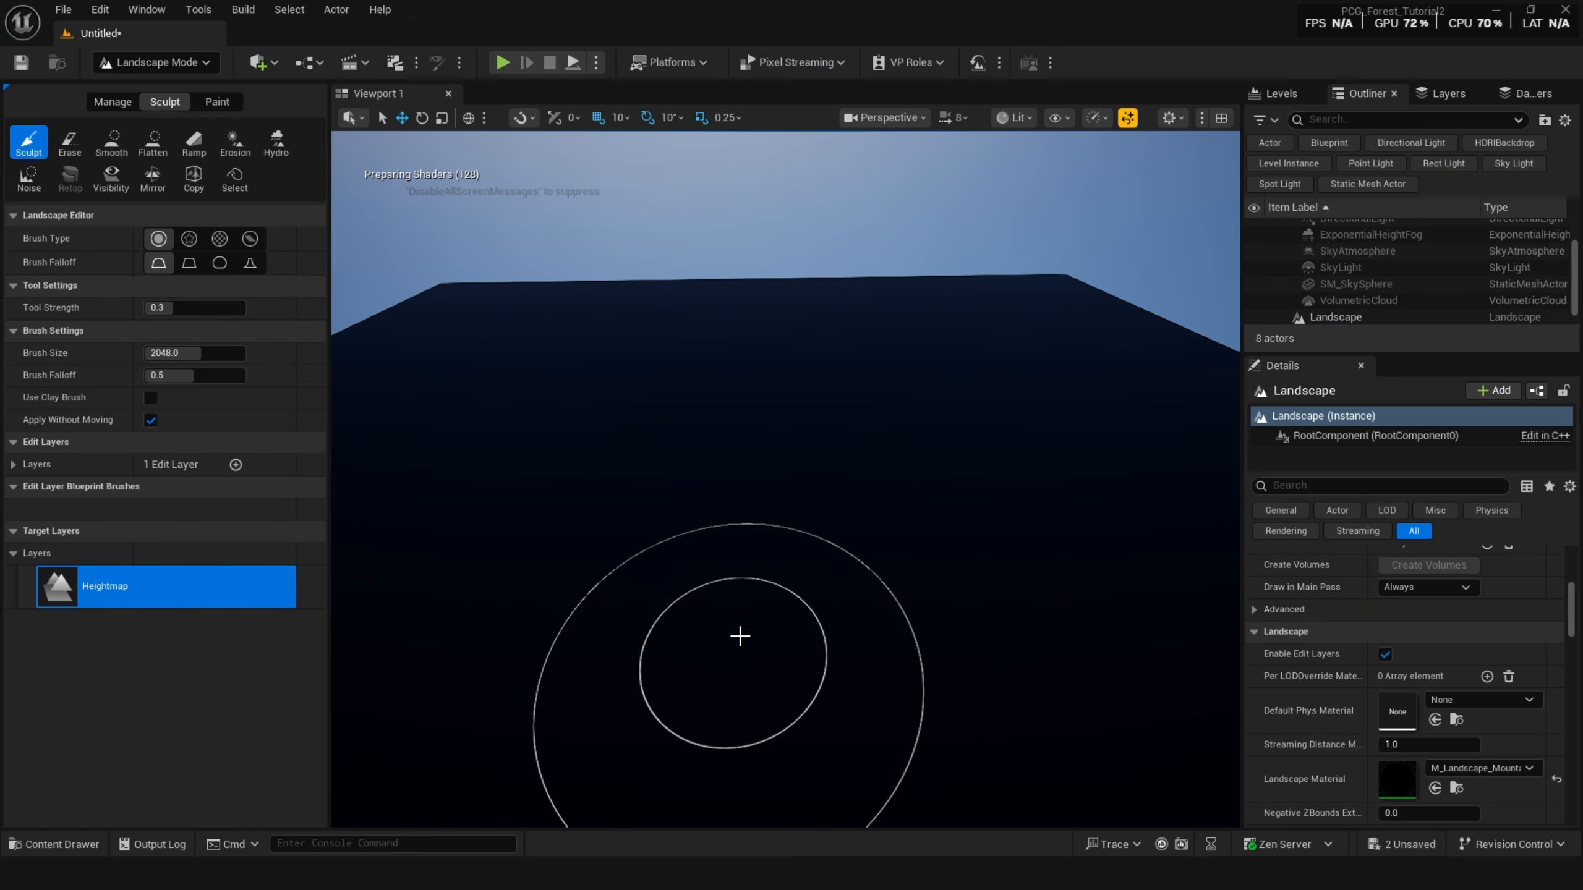
pyautogui.click(218, 101)
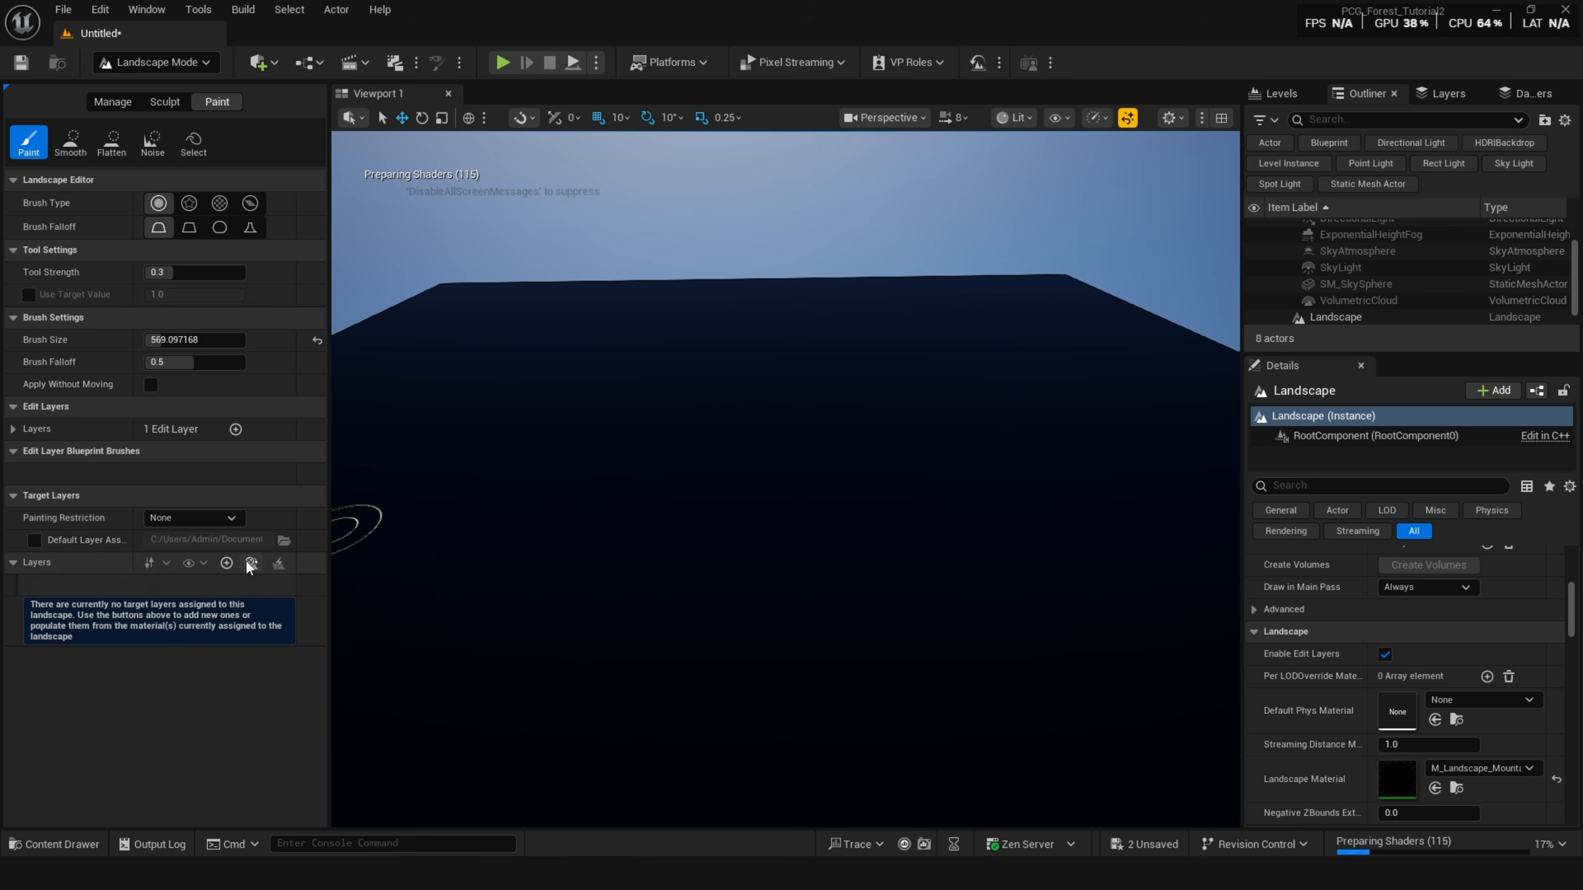
pyautogui.scroll(-2, 69, 671)
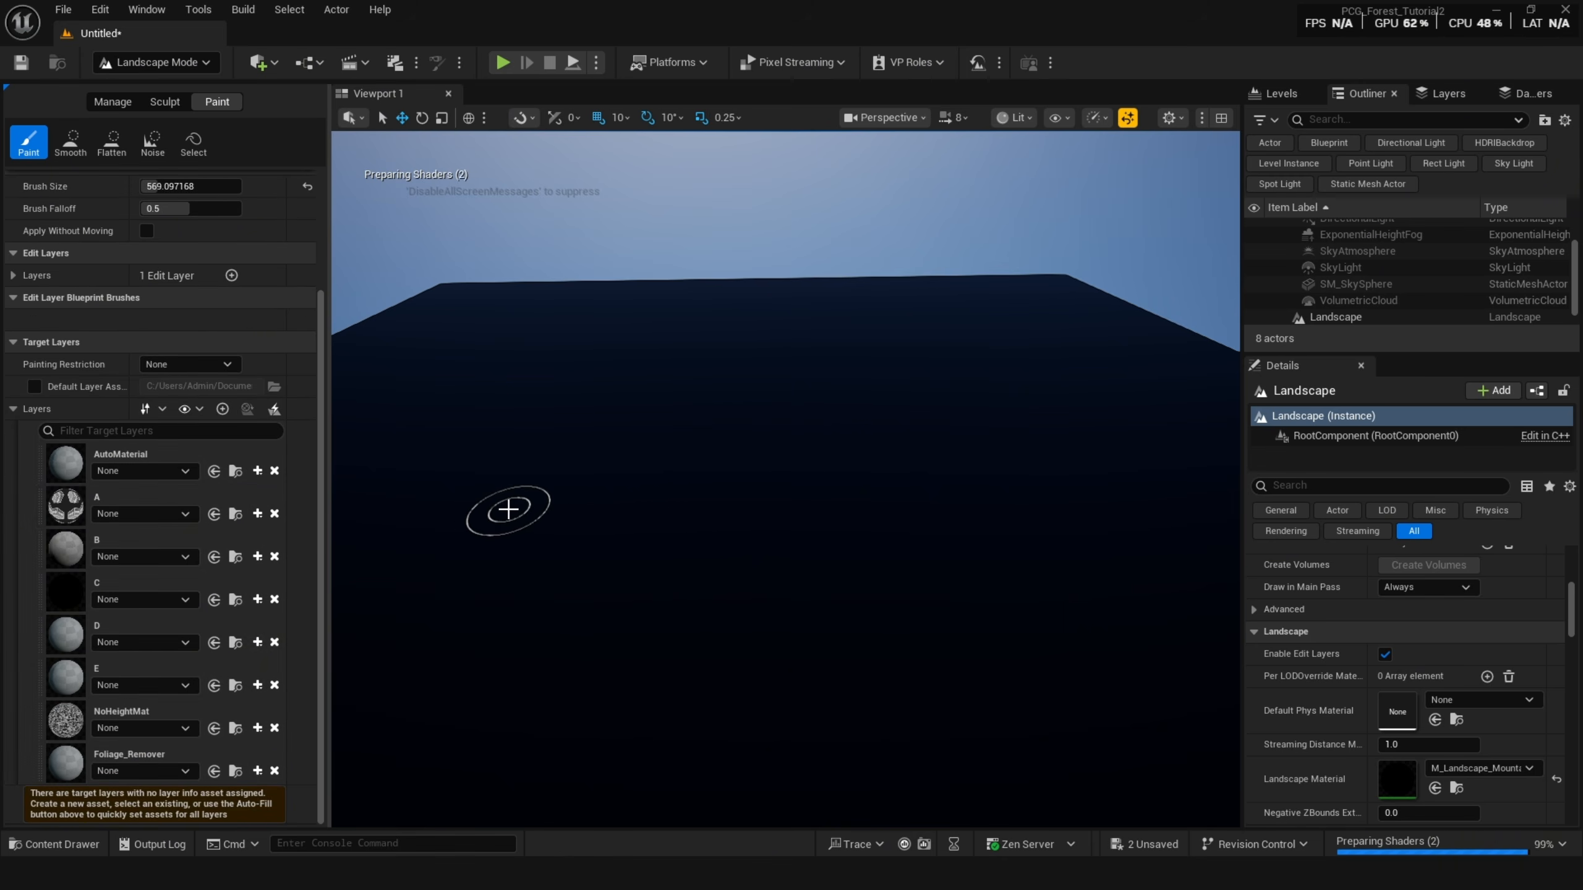
pyautogui.click(256, 513)
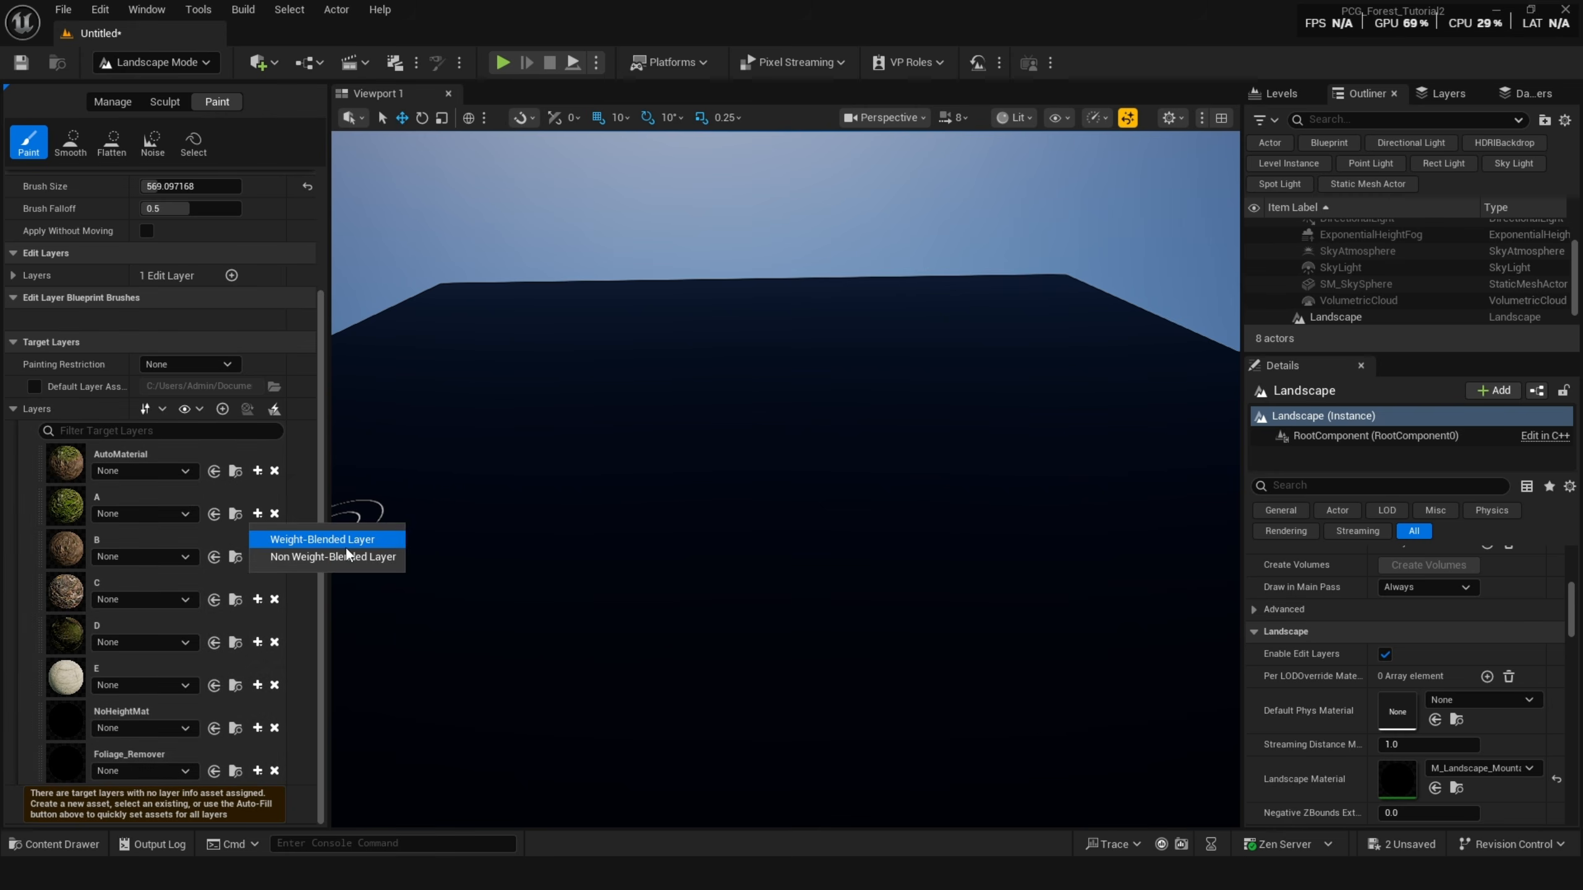
pyautogui.click(347, 539)
pyautogui.click(846, 605)
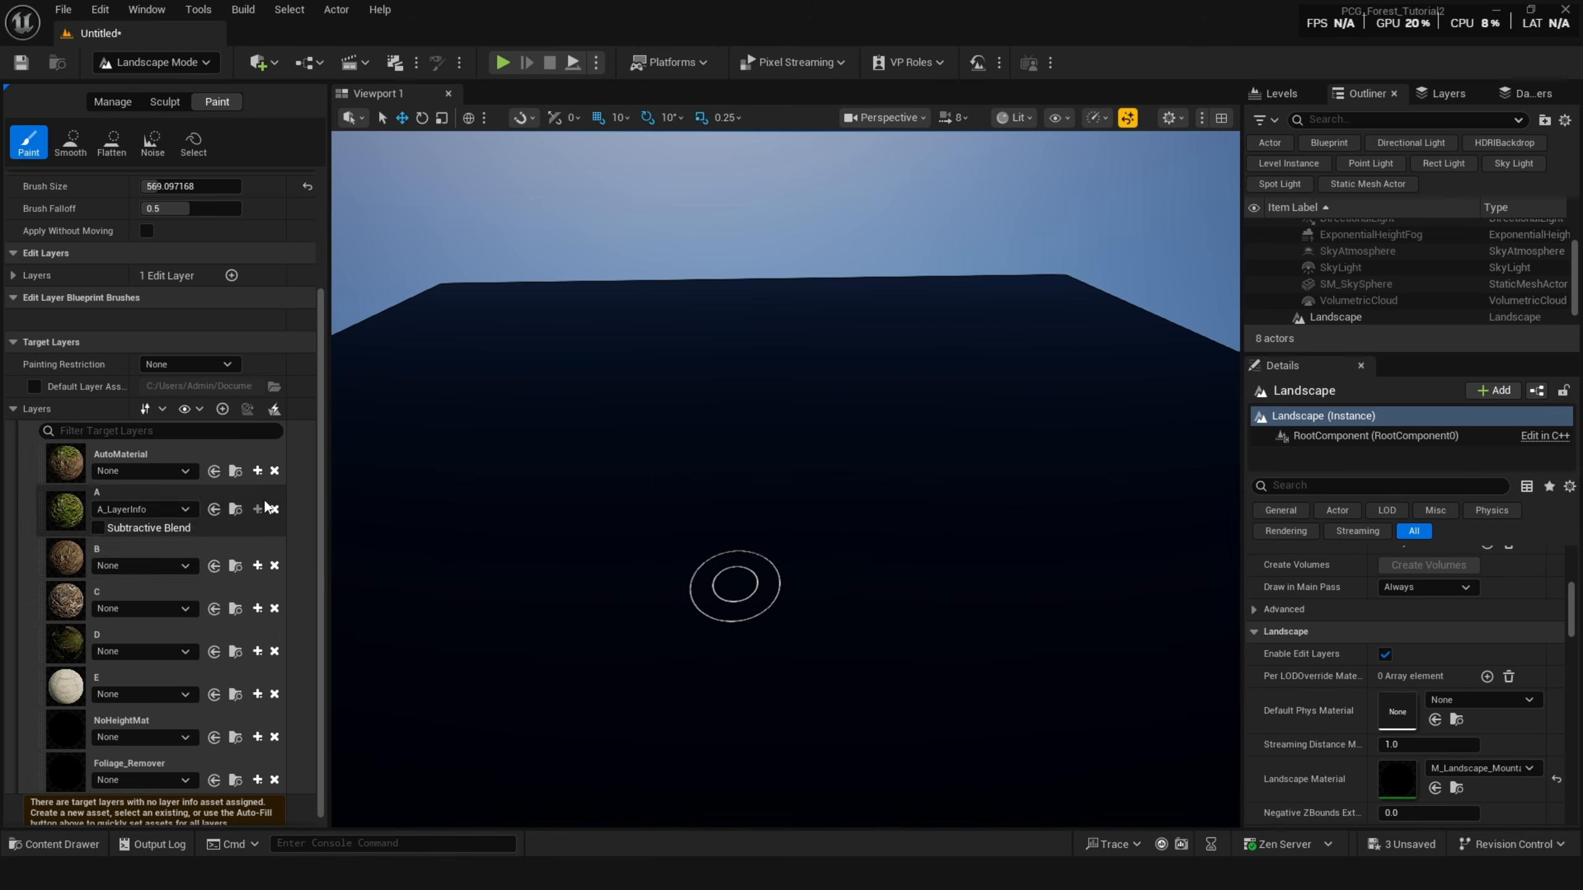
# Create weight-blended layer infos for paint layers B and C.
pyautogui.click(257, 565)
pyautogui.click(346, 592)
pyautogui.click(872, 608)
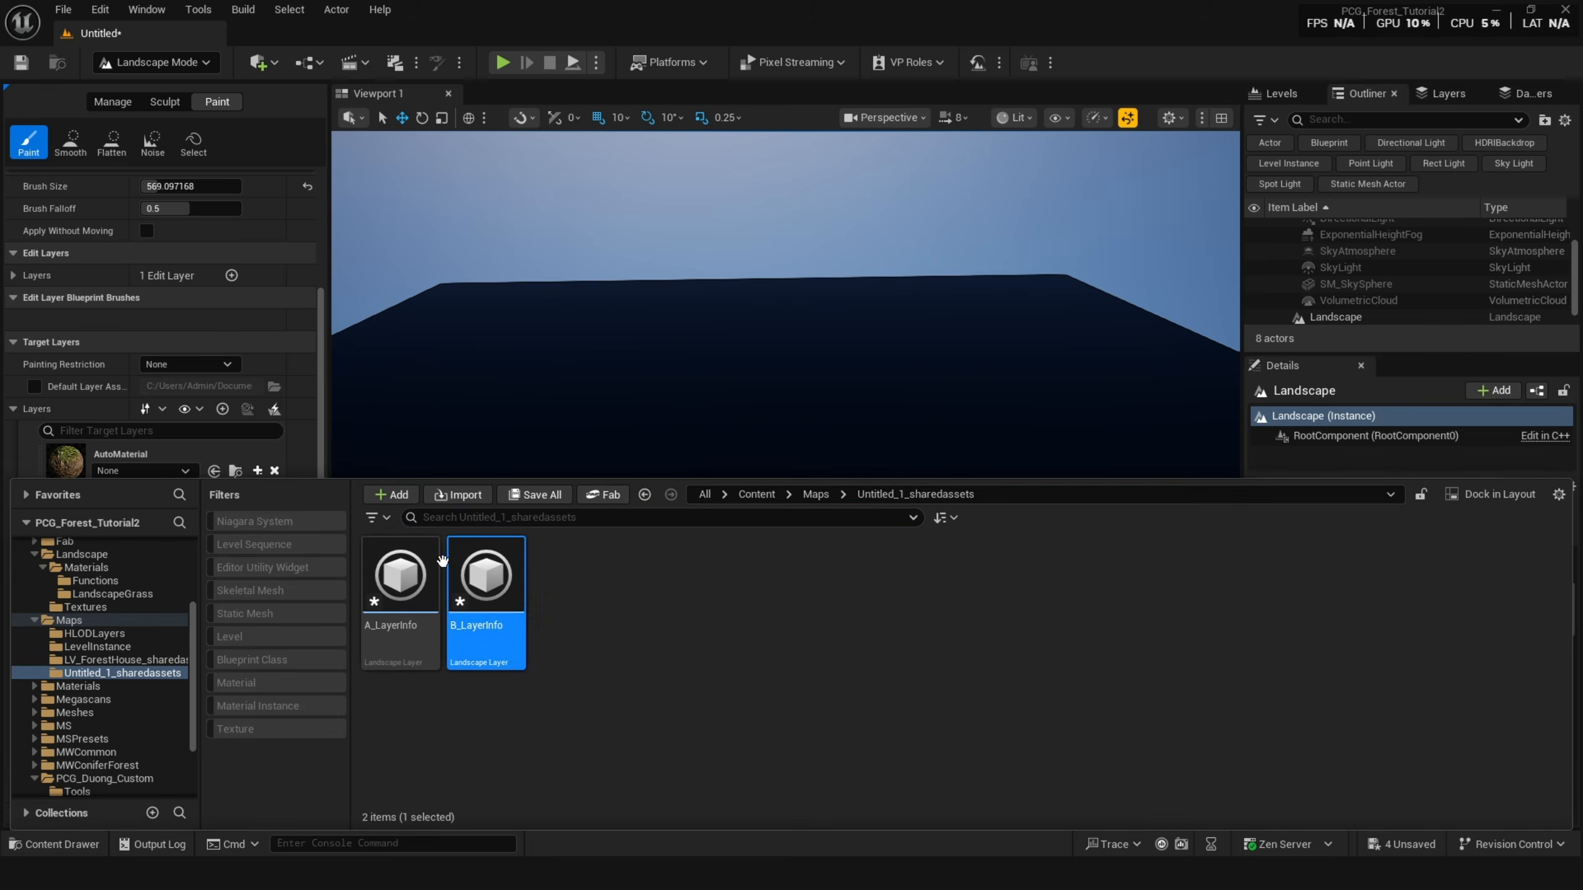
pyautogui.click(257, 617)
pyautogui.click(320, 641)
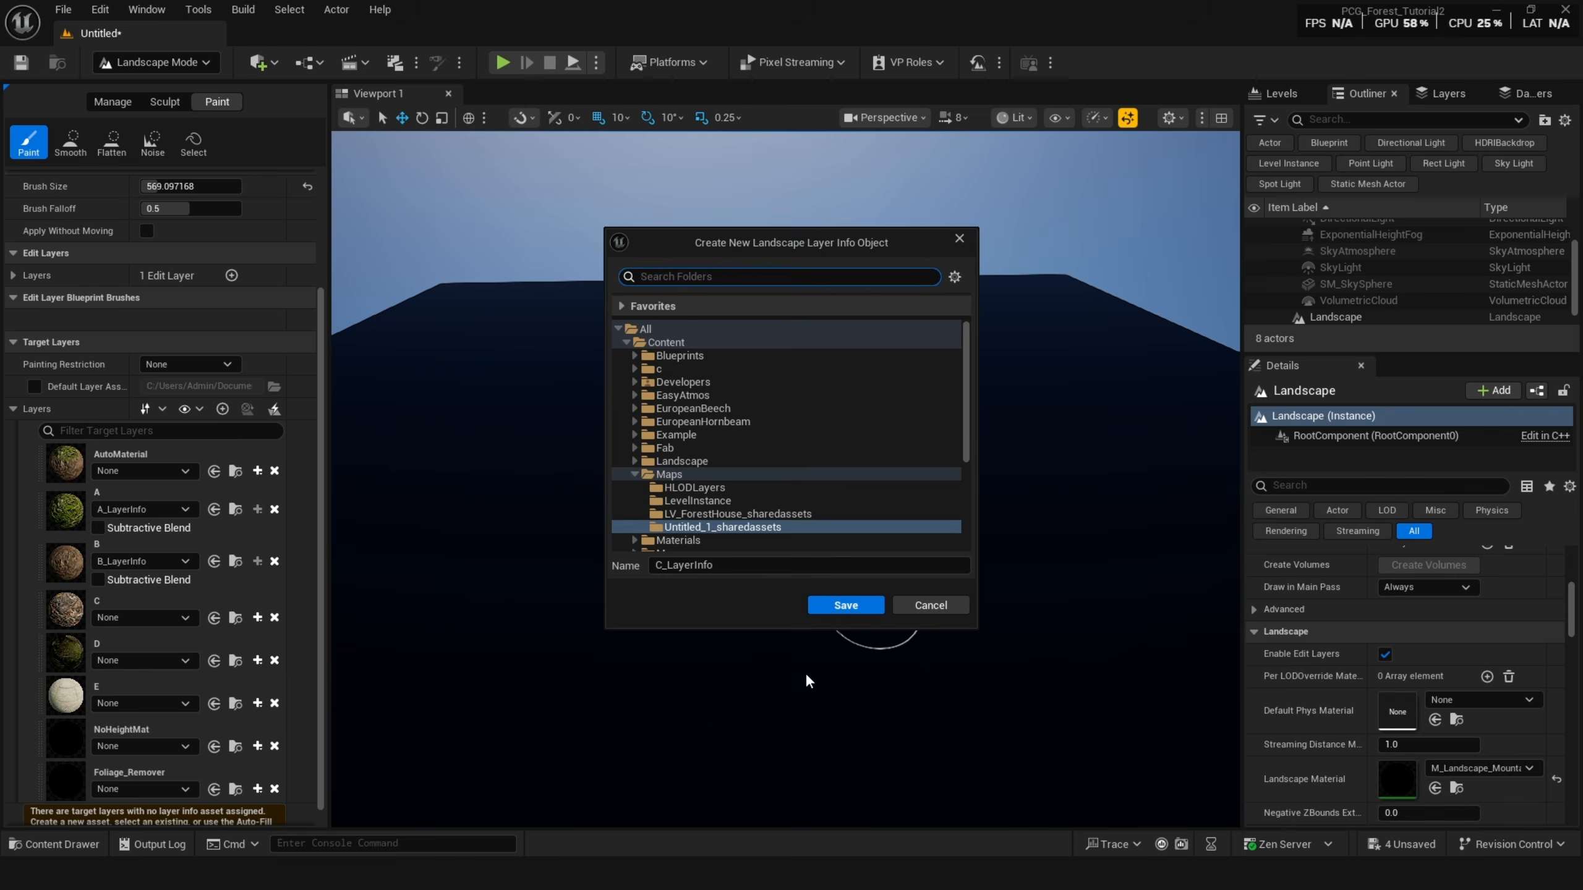
pyautogui.click(846, 607)
# Create weight-blended layer infos for the AutoMaterial and D paint layers.
pyautogui.click(257, 470)
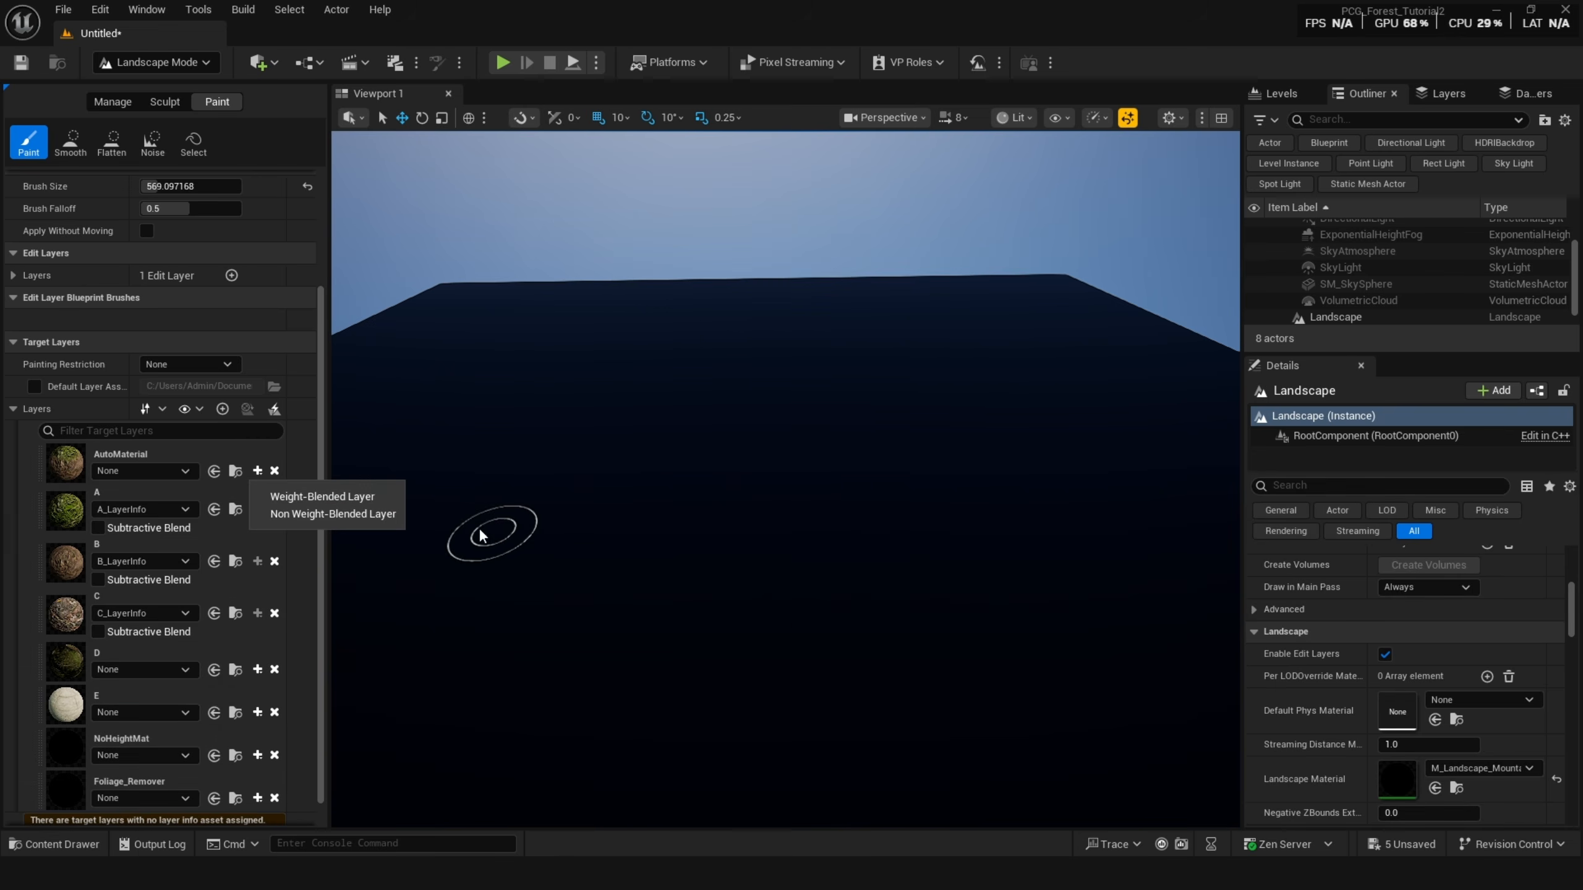
pyautogui.click(324, 496)
pyautogui.click(845, 608)
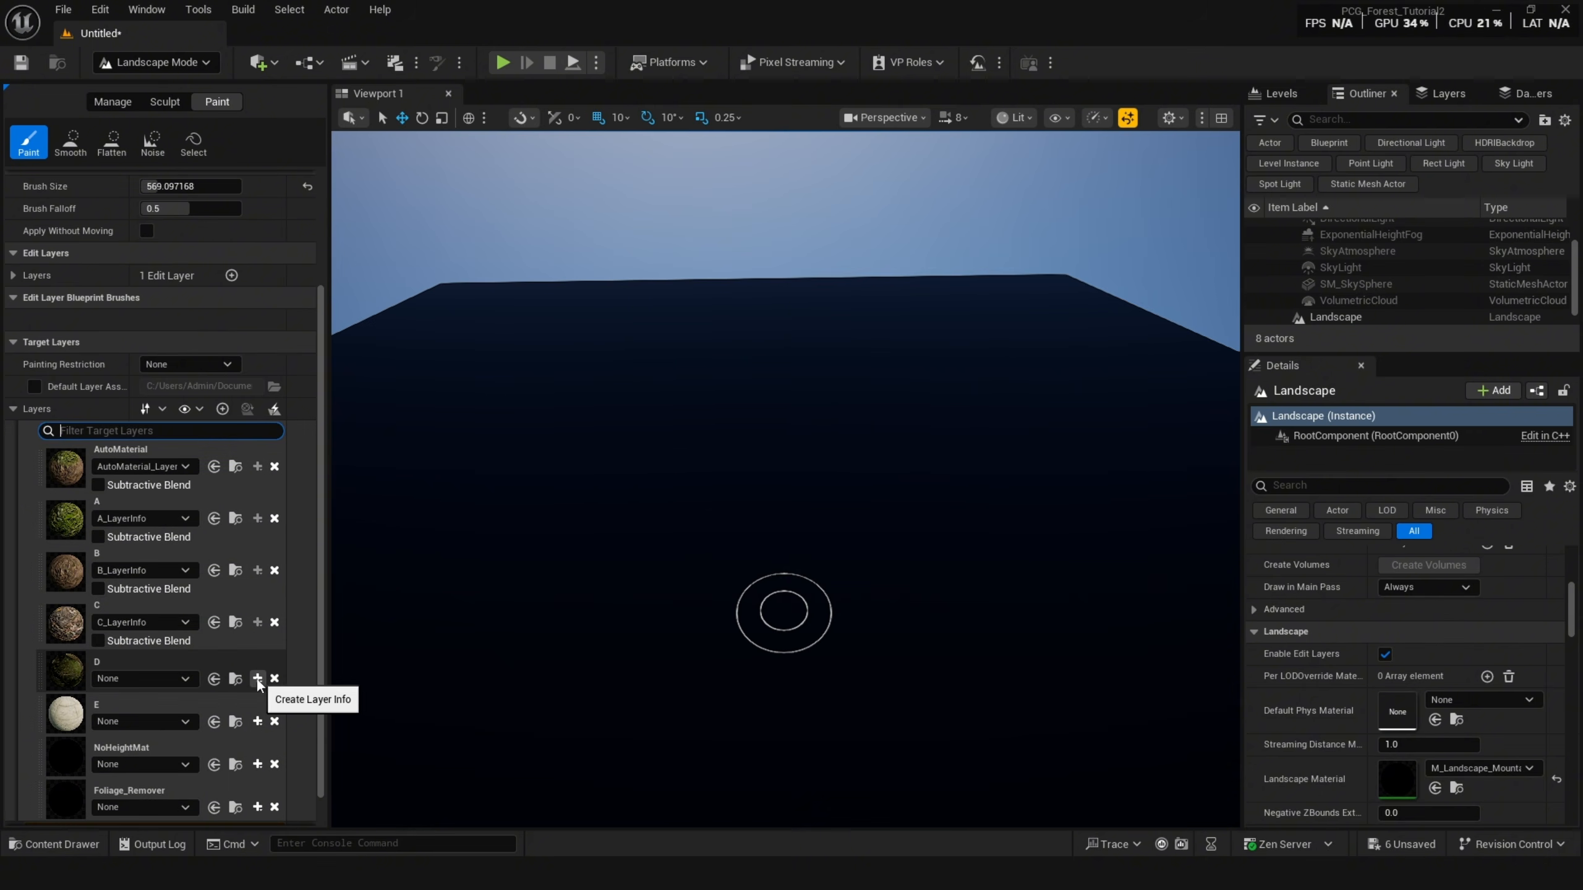
pyautogui.click(258, 678)
pyautogui.click(324, 703)
pyautogui.click(846, 607)
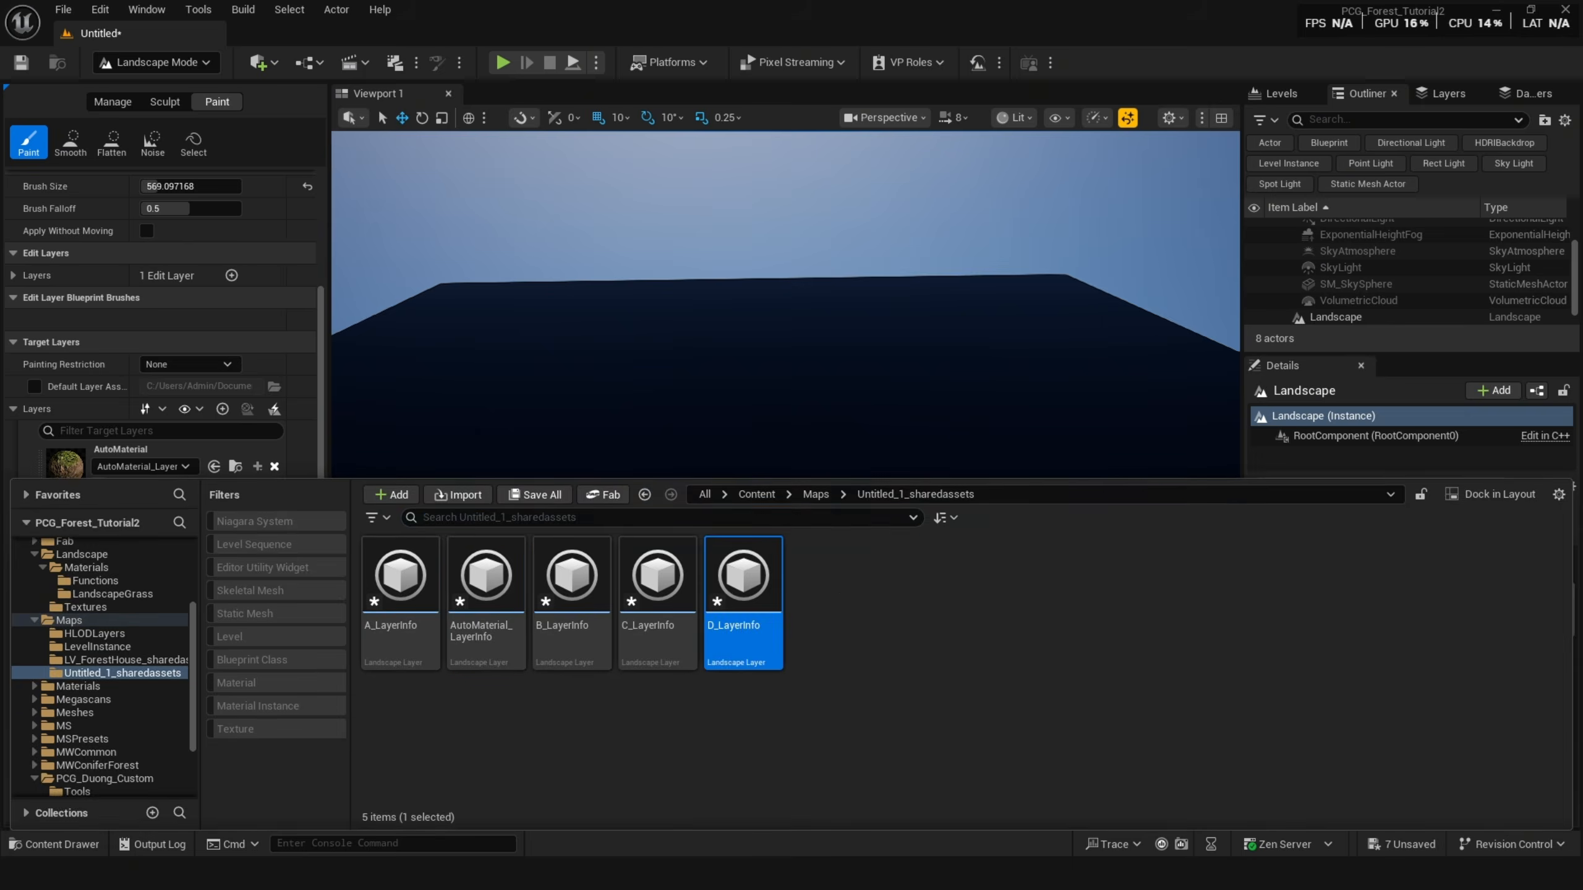
# Save the new level in the Maps folder.
pyautogui.hotkey('shift', '1')
pyautogui.moveTo(762, 500); pyautogui.dragTo(742, 556, button='right')
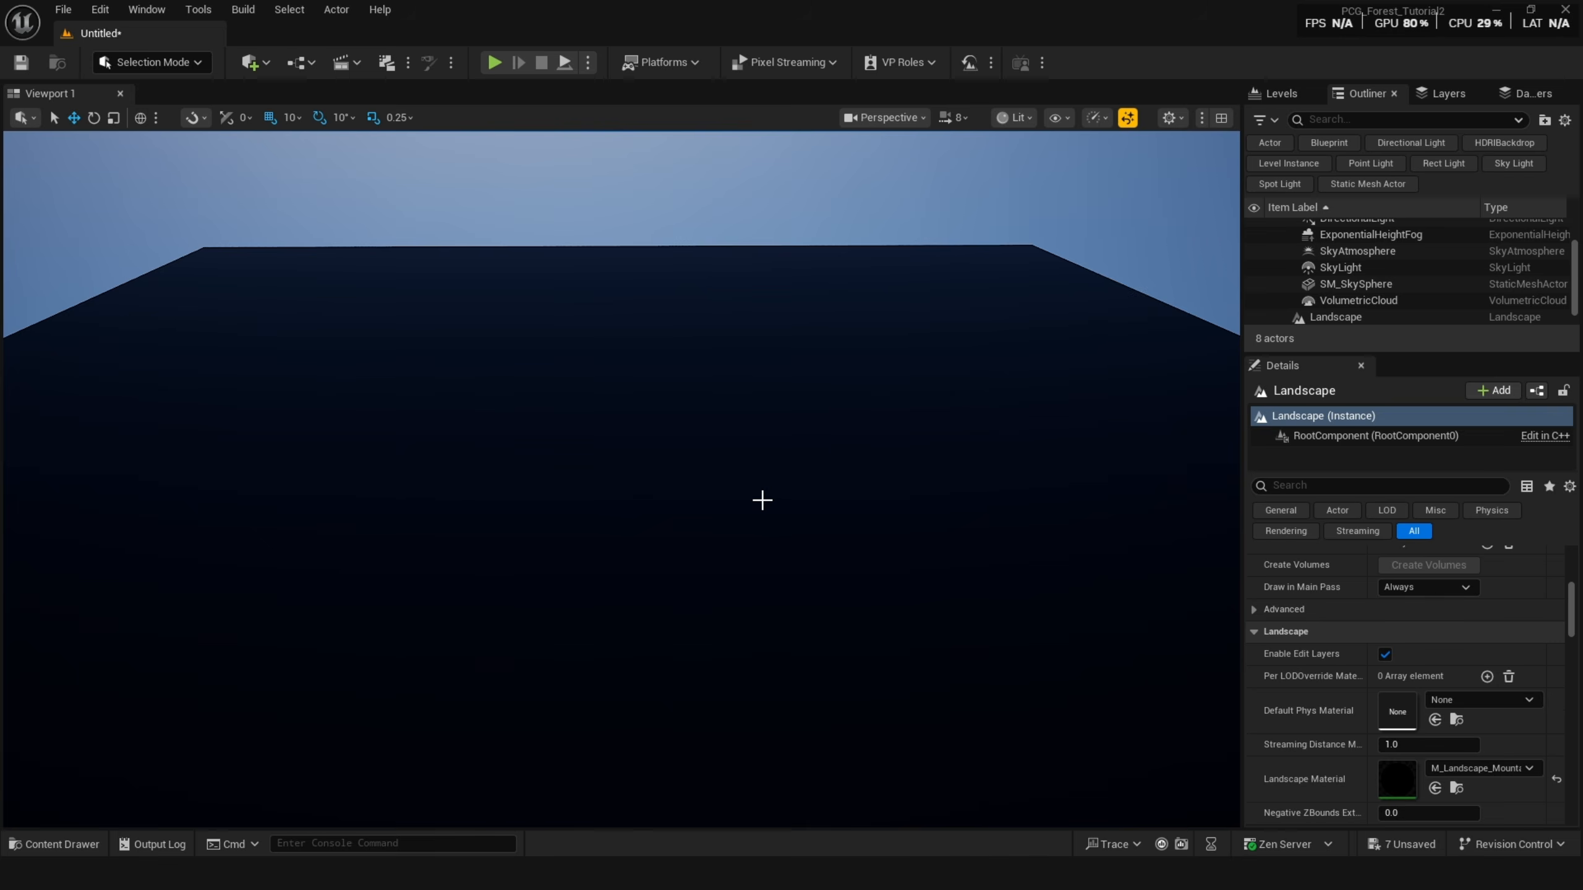
pyautogui.hotkey('ctrl', 's')
pyautogui.click(1108, 287)
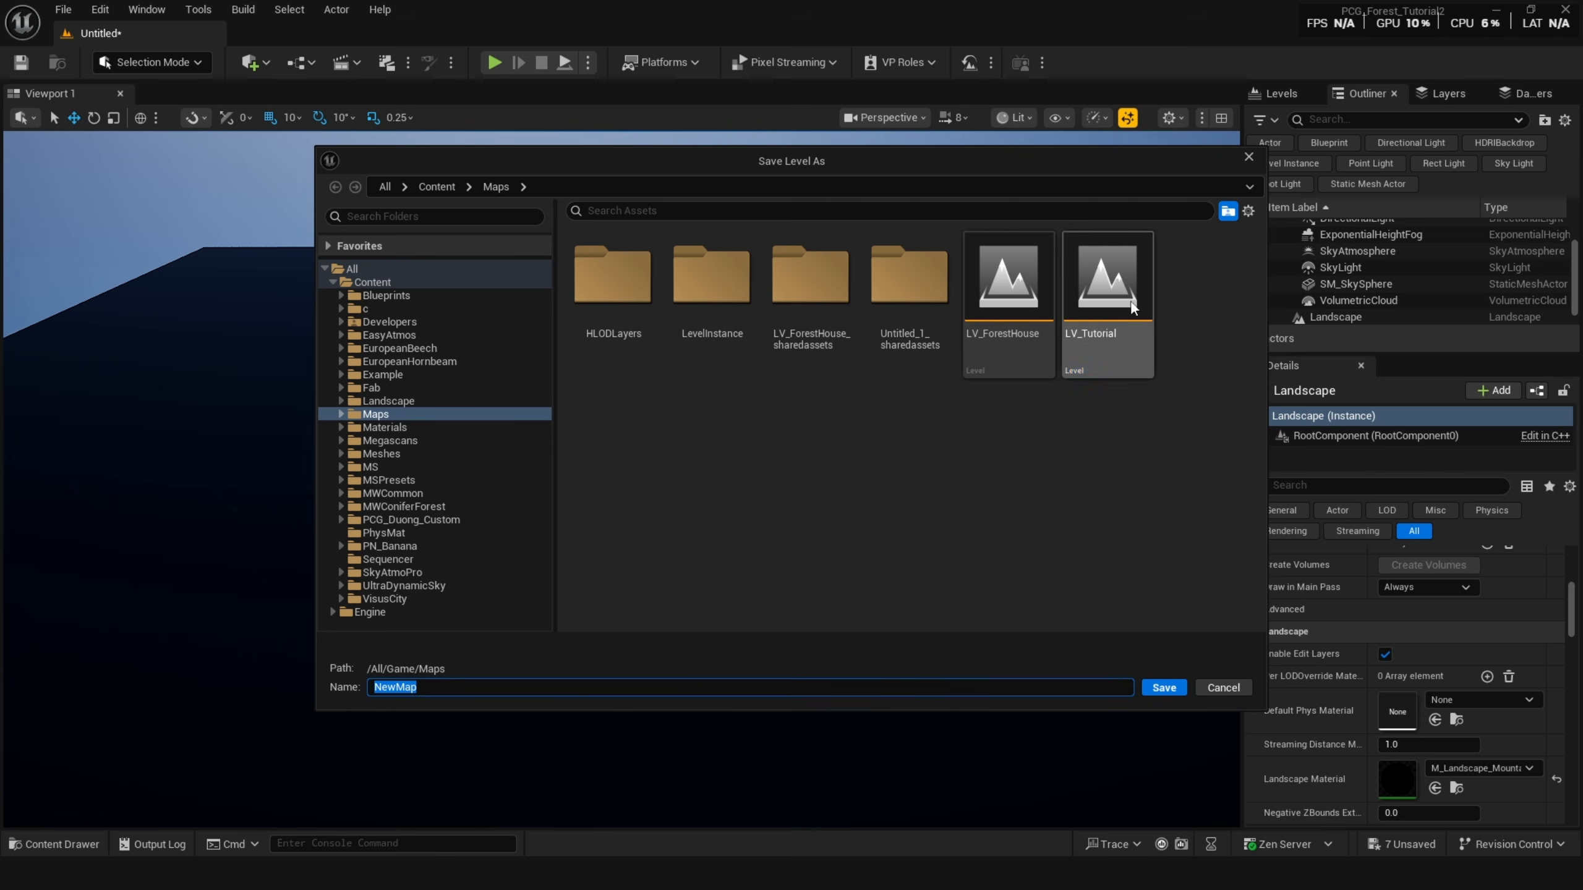
pyautogui.click(547, 684)
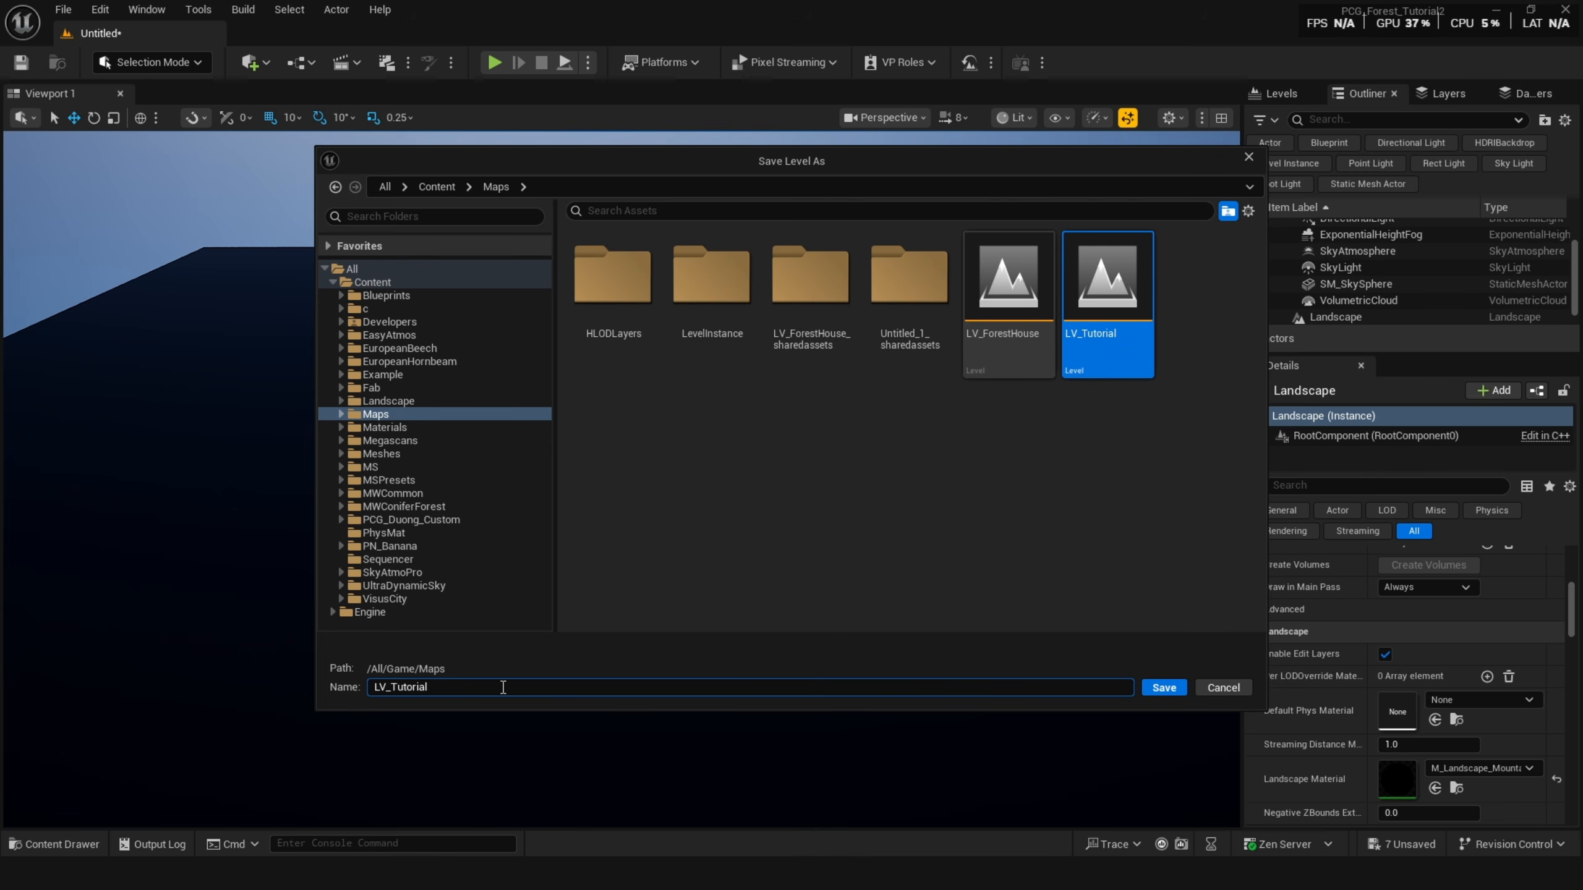
pyautogui.click(1163, 688)
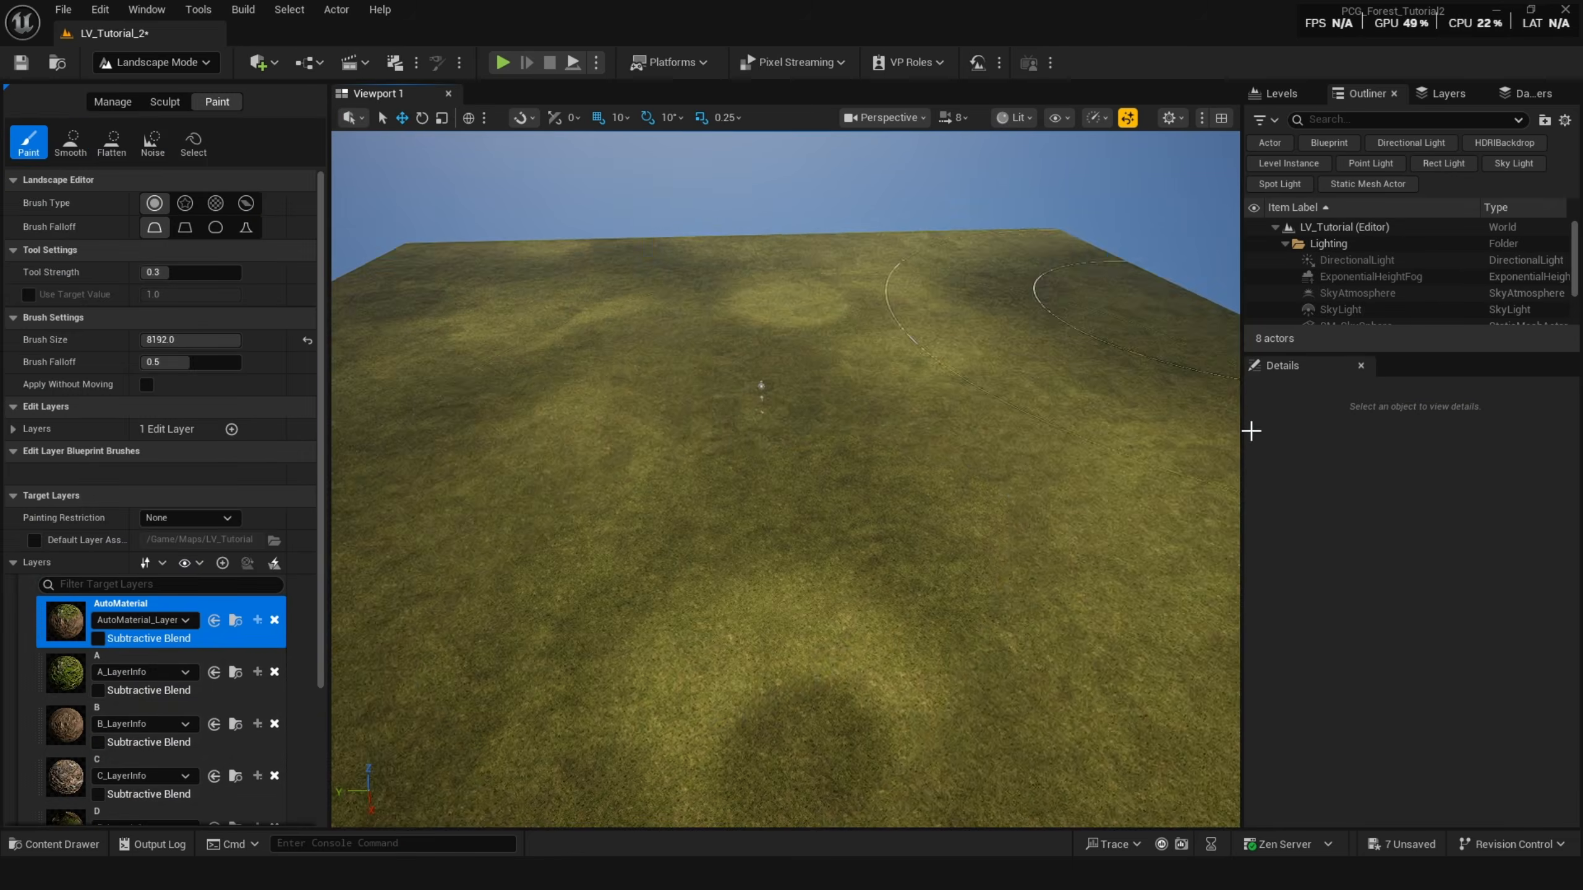
# Drag the PCG_Forest graph into the level to place a PCG volume and position it on the landscape.
pyautogui.hotkey('shift', '1')
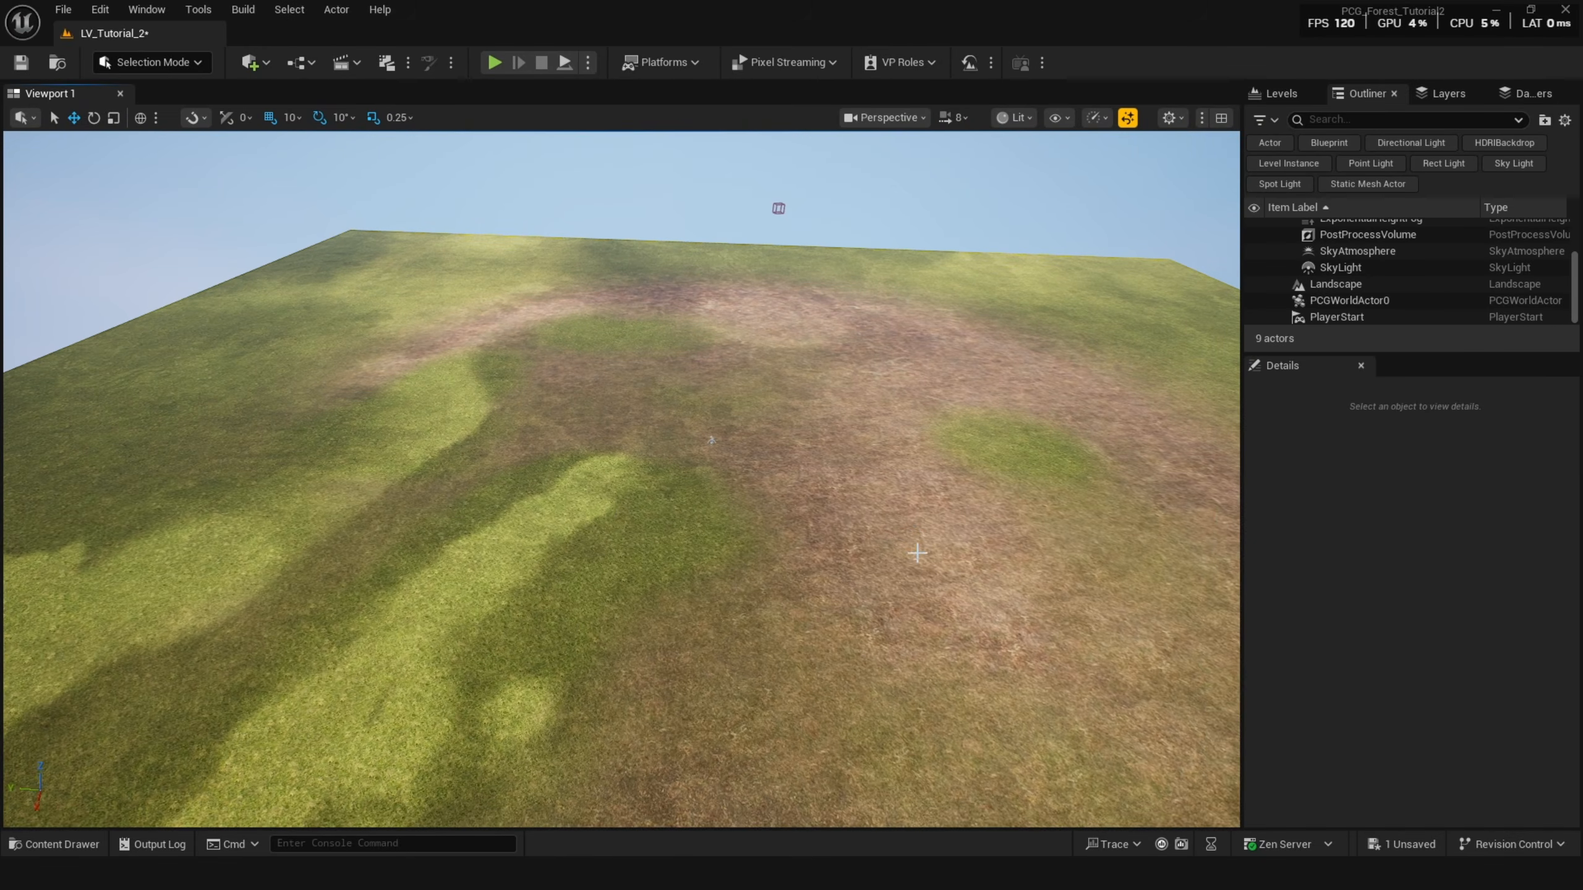
pyautogui.hotkey('ctrl', 'space')
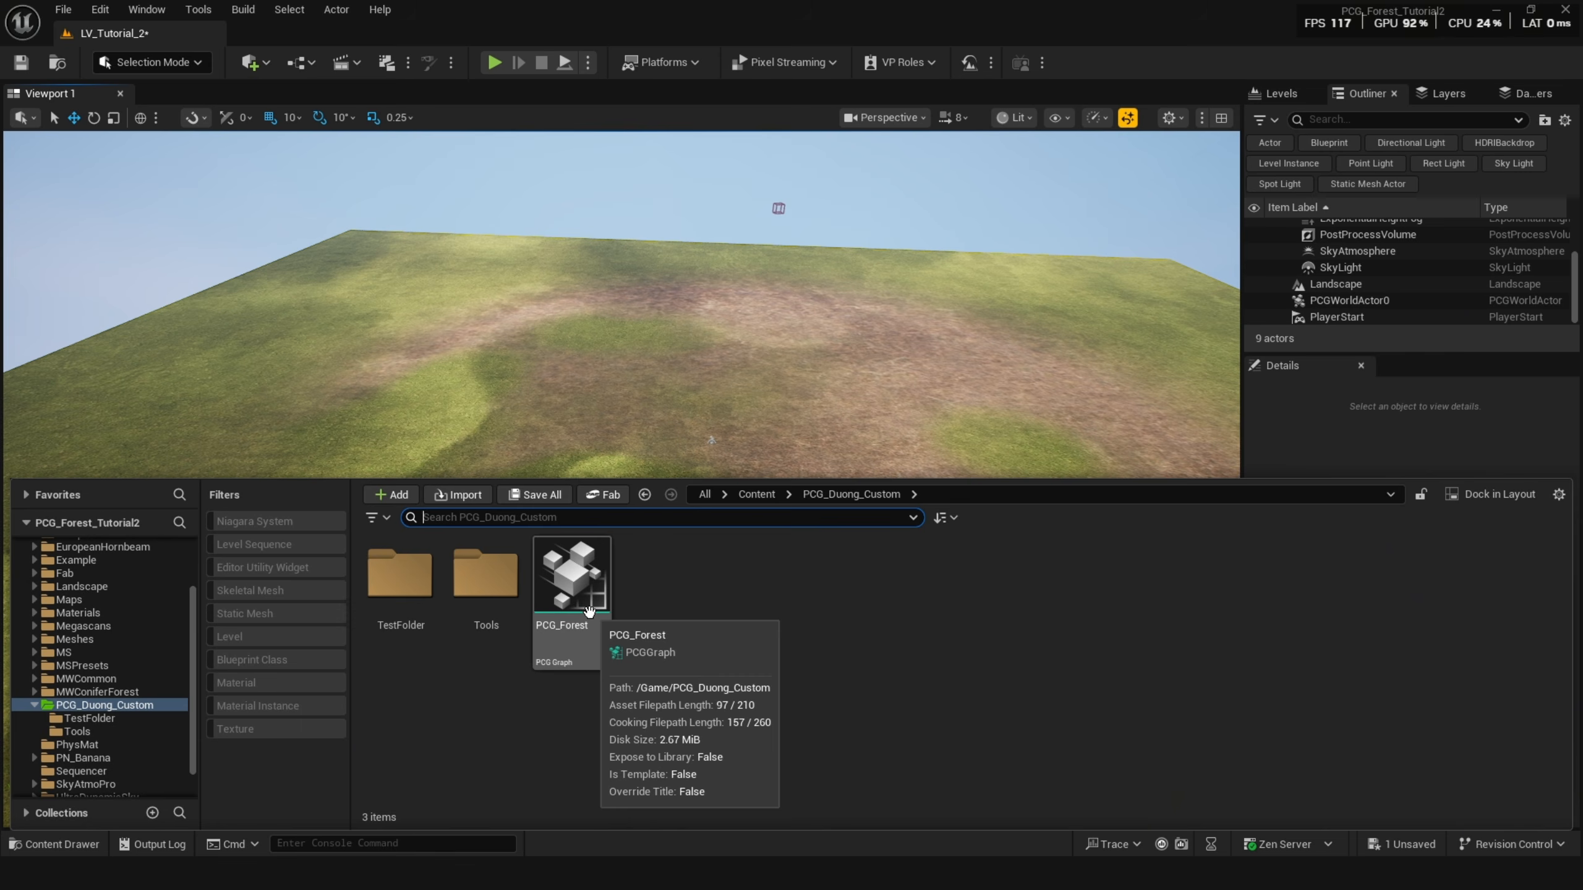
pyautogui.moveTo(587, 613); pyautogui.dragTo(718, 520)
pyautogui.moveTo(721, 565); pyautogui.dragTo(725, 596, button='right')
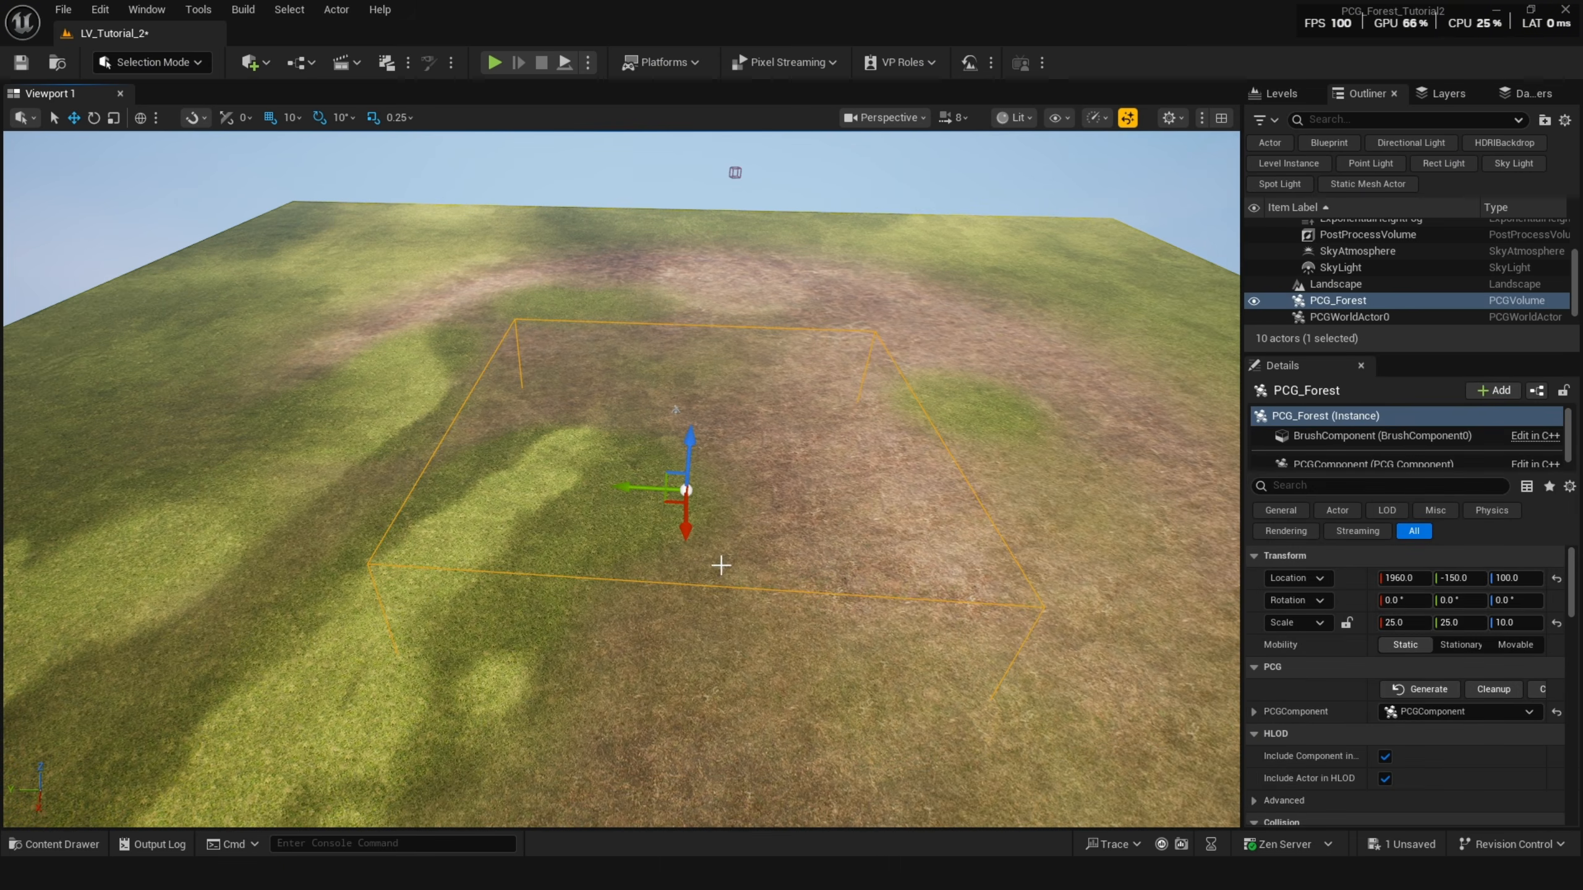
pyautogui.moveTo(793, 535); pyautogui.dragTo(814, 549, button='right')
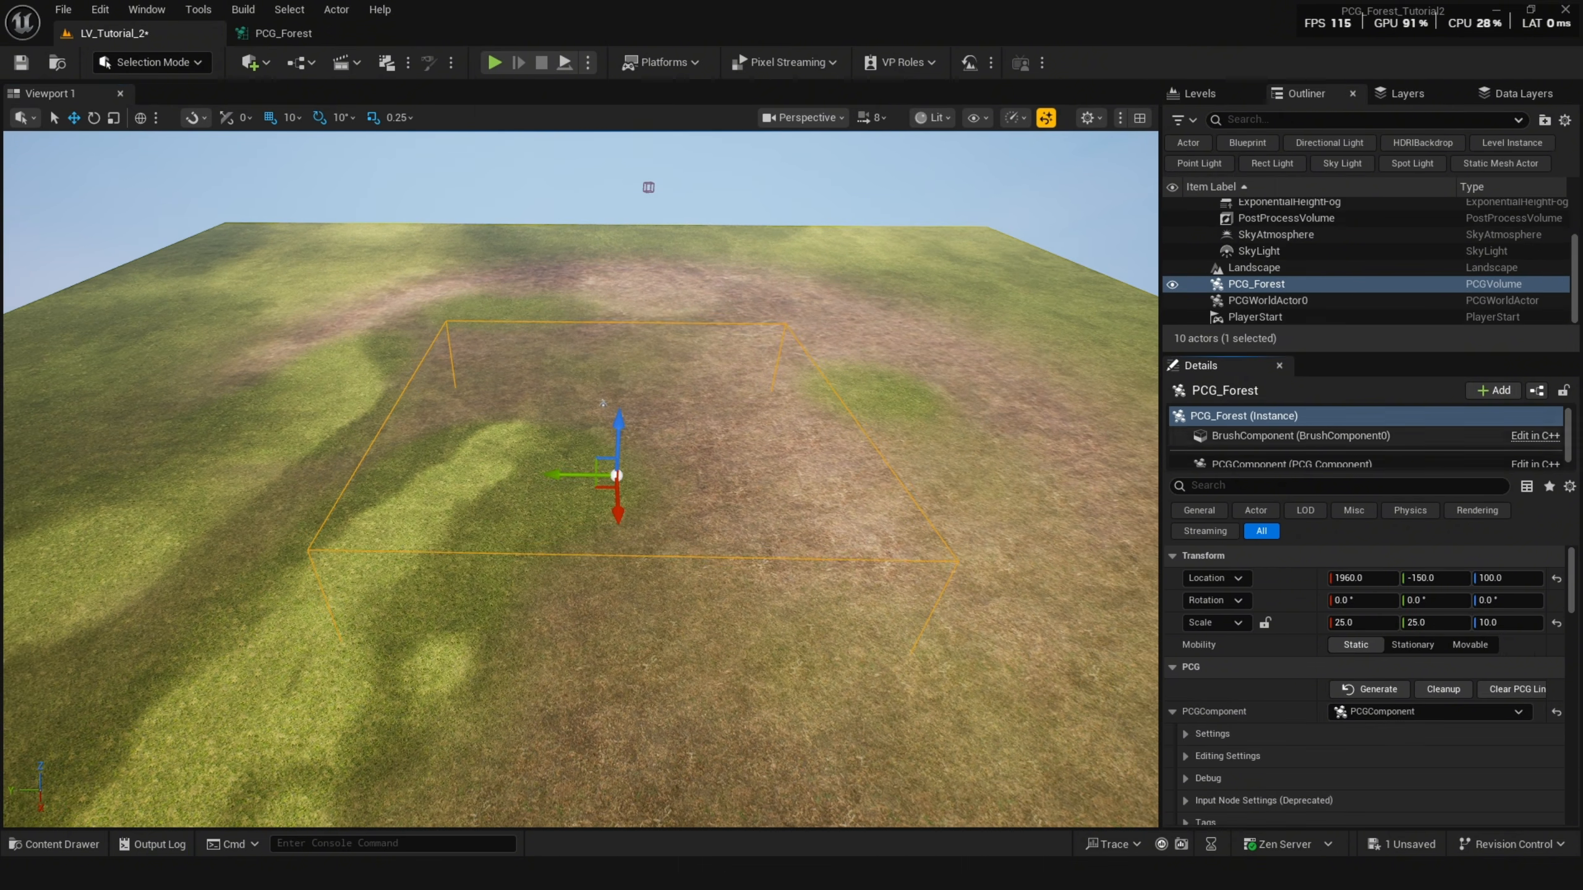
# Open the PCG_Forest graph from the volume's PCG component and browse to the Forest_Main section.
pyautogui.click(1328, 452)
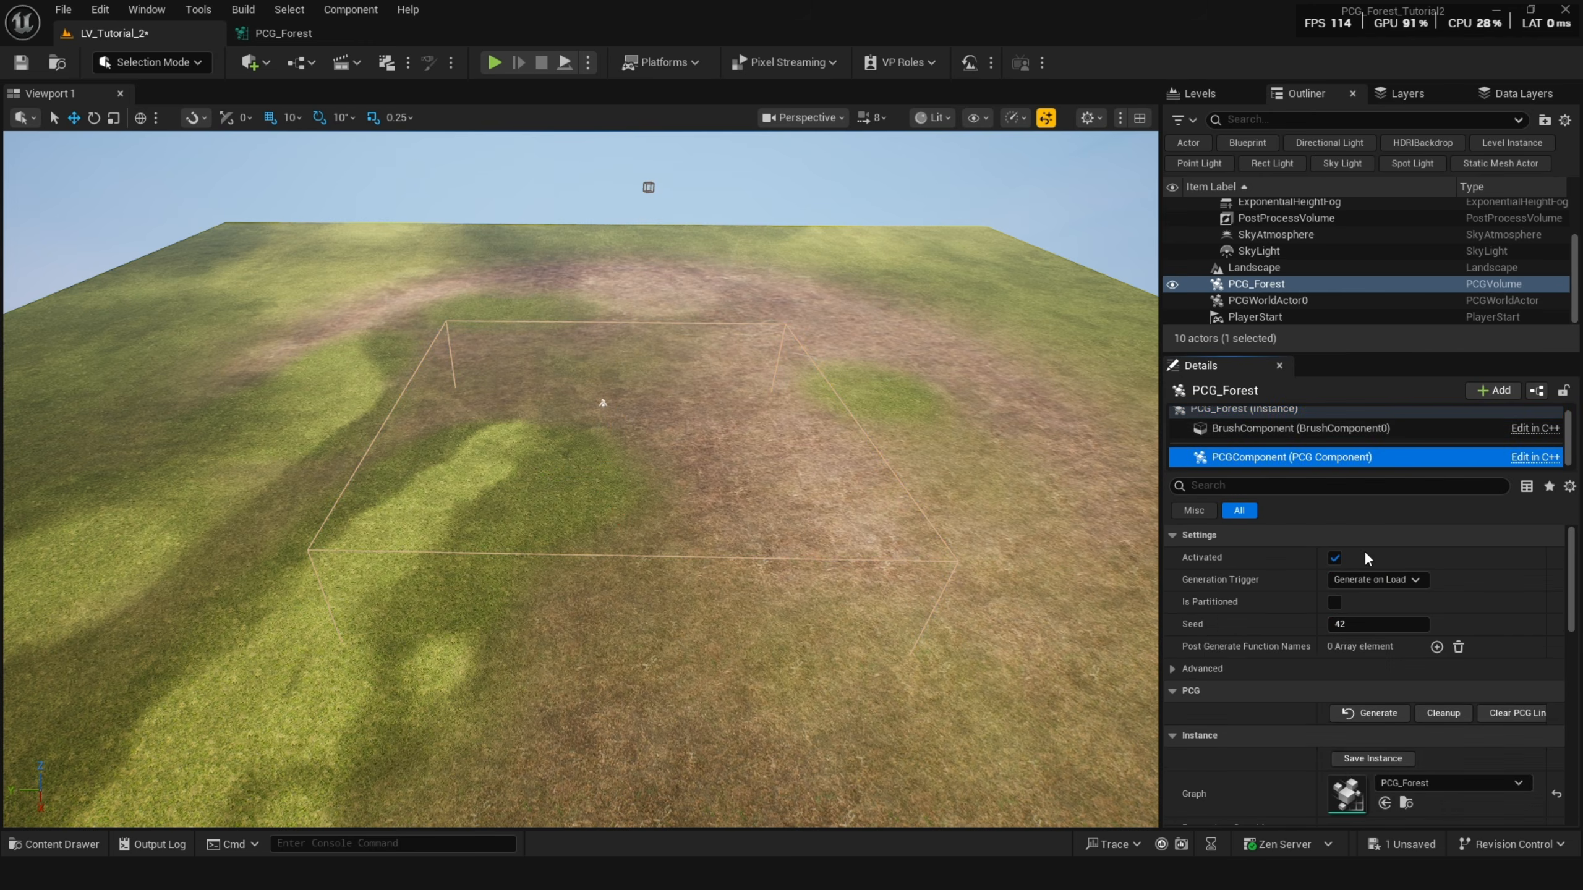
pyautogui.doubleClick(1350, 798)
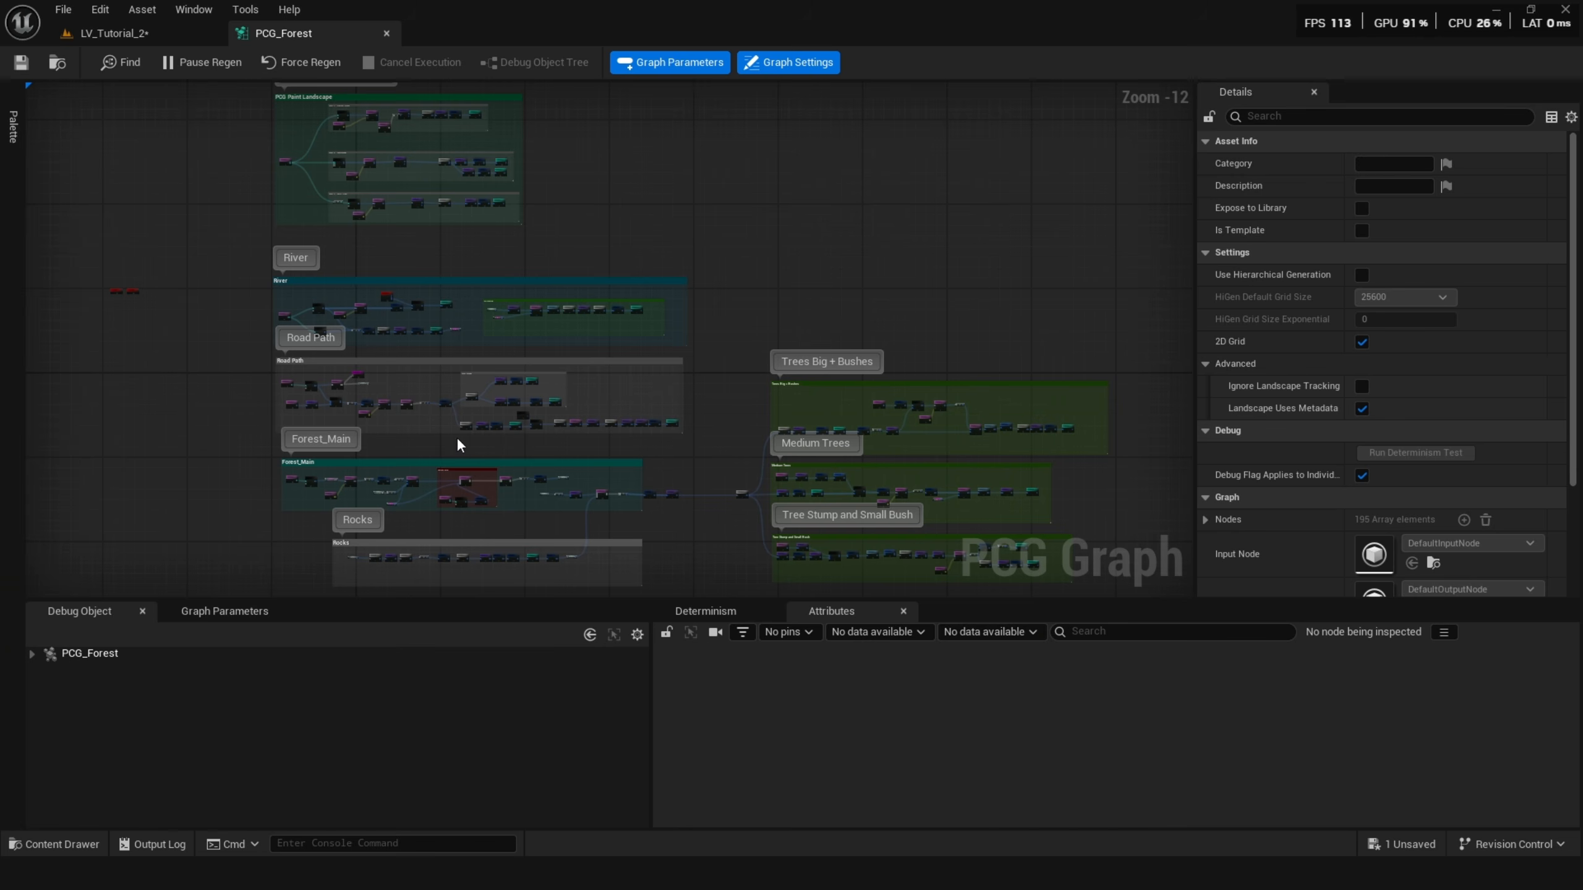
pyautogui.scroll(7, 360, 311)
pyautogui.moveTo(318, 283); pyautogui.dragTo(362, 164, button='right')
pyautogui.scroll(2, 219, 227)
pyautogui.moveTo(220, 226); pyautogui.dragTo(395, 339, button='right')
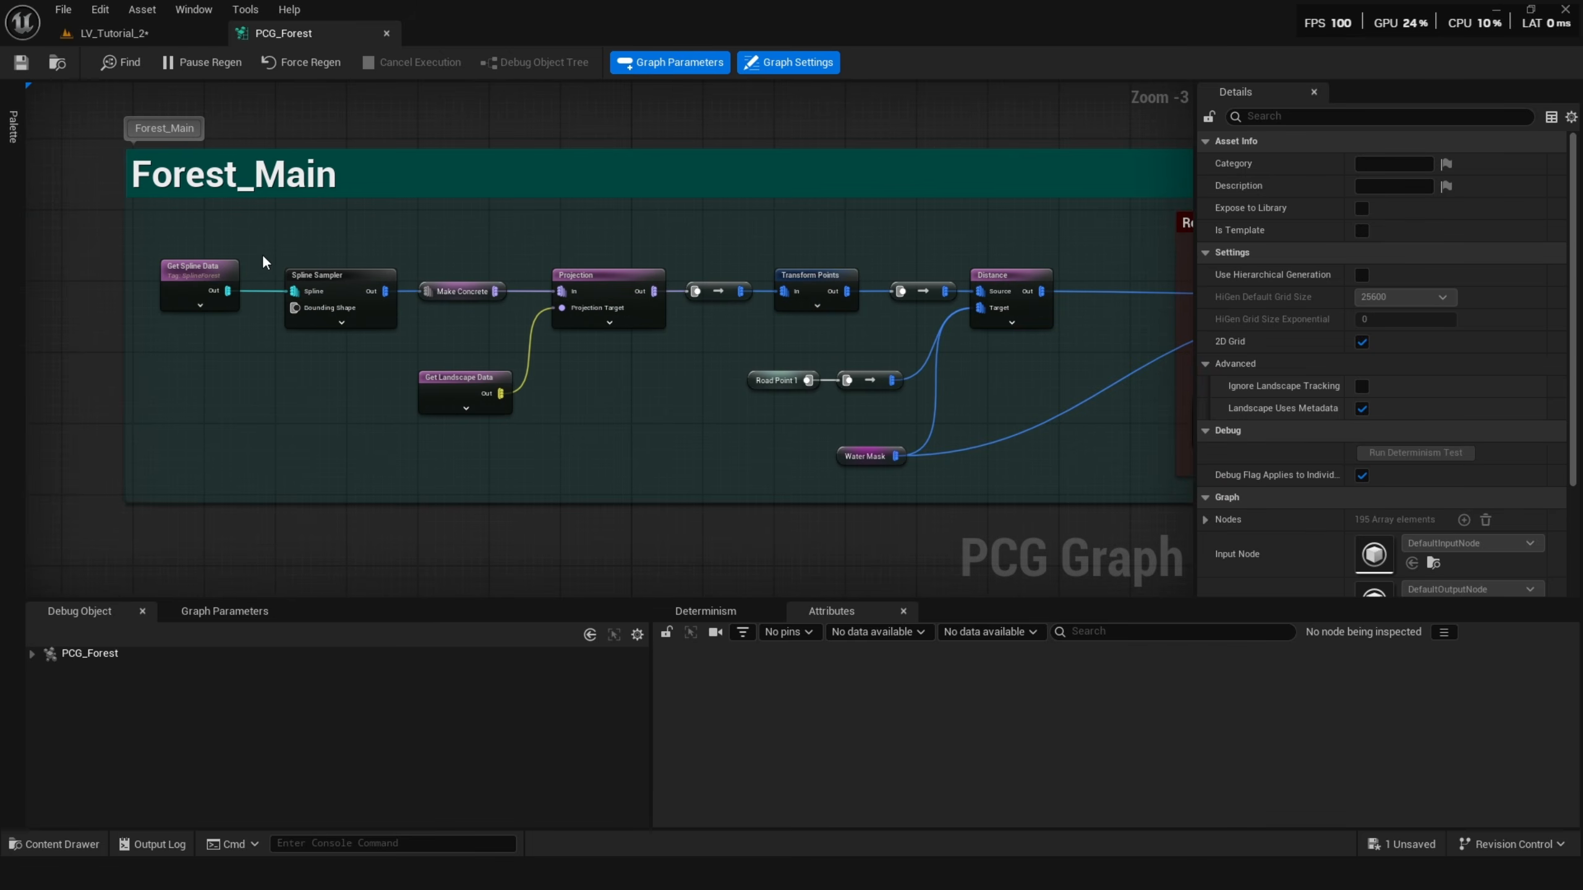
pyautogui.scroll(-2, 421, 272)
pyautogui.moveTo(794, 356); pyautogui.dragTo(339, 251, button='right')
pyautogui.scroll(-3, 697, 346)
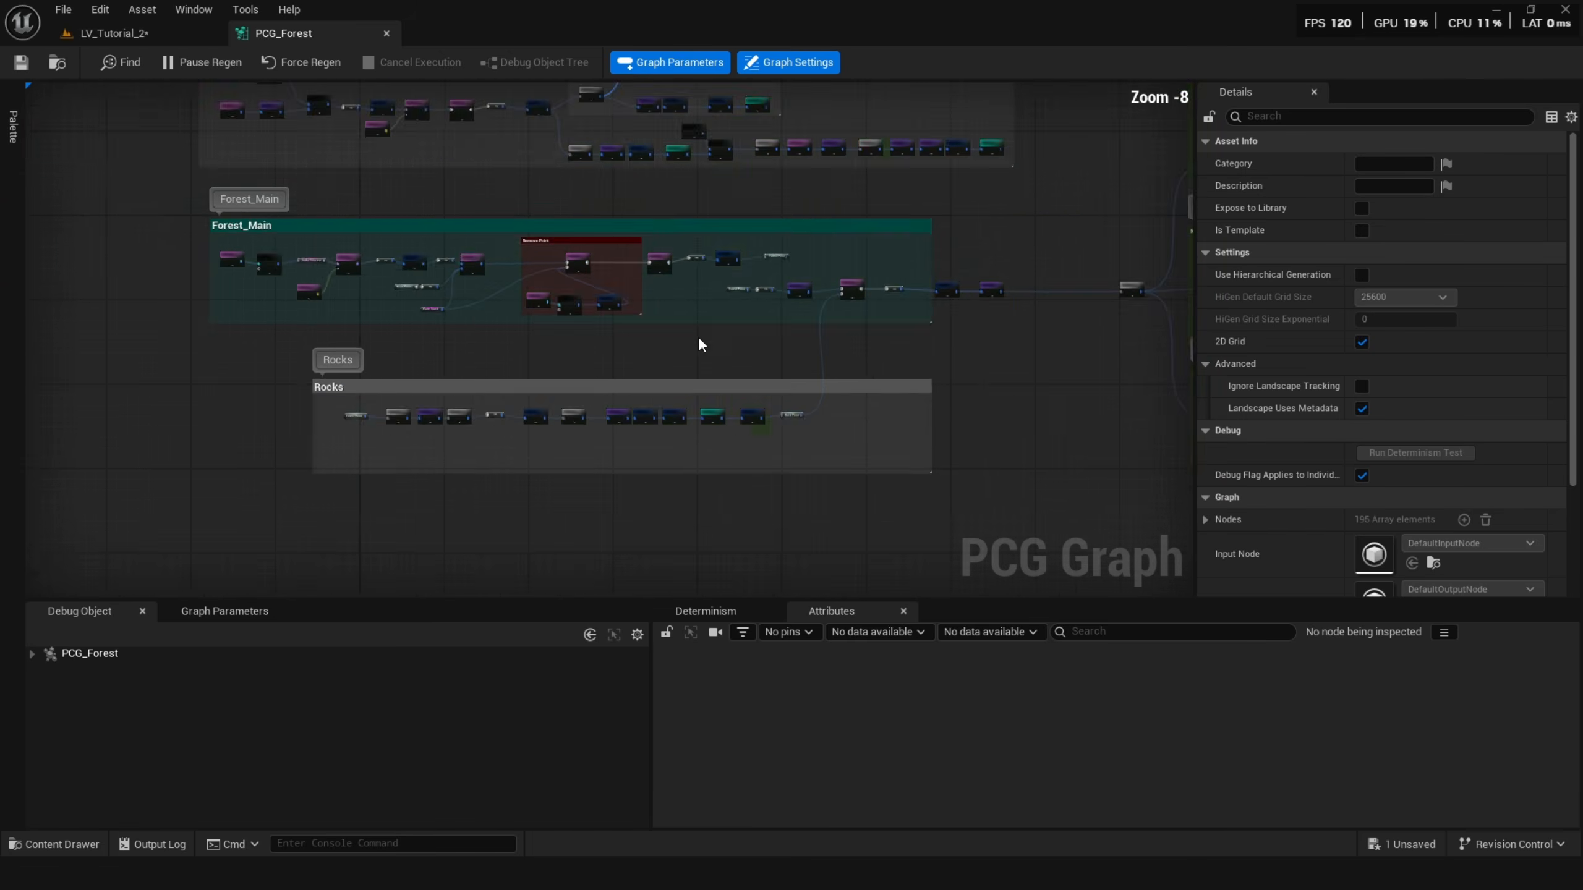
pyautogui.moveTo(1034, 311); pyautogui.dragTo(332, 331, button='right')
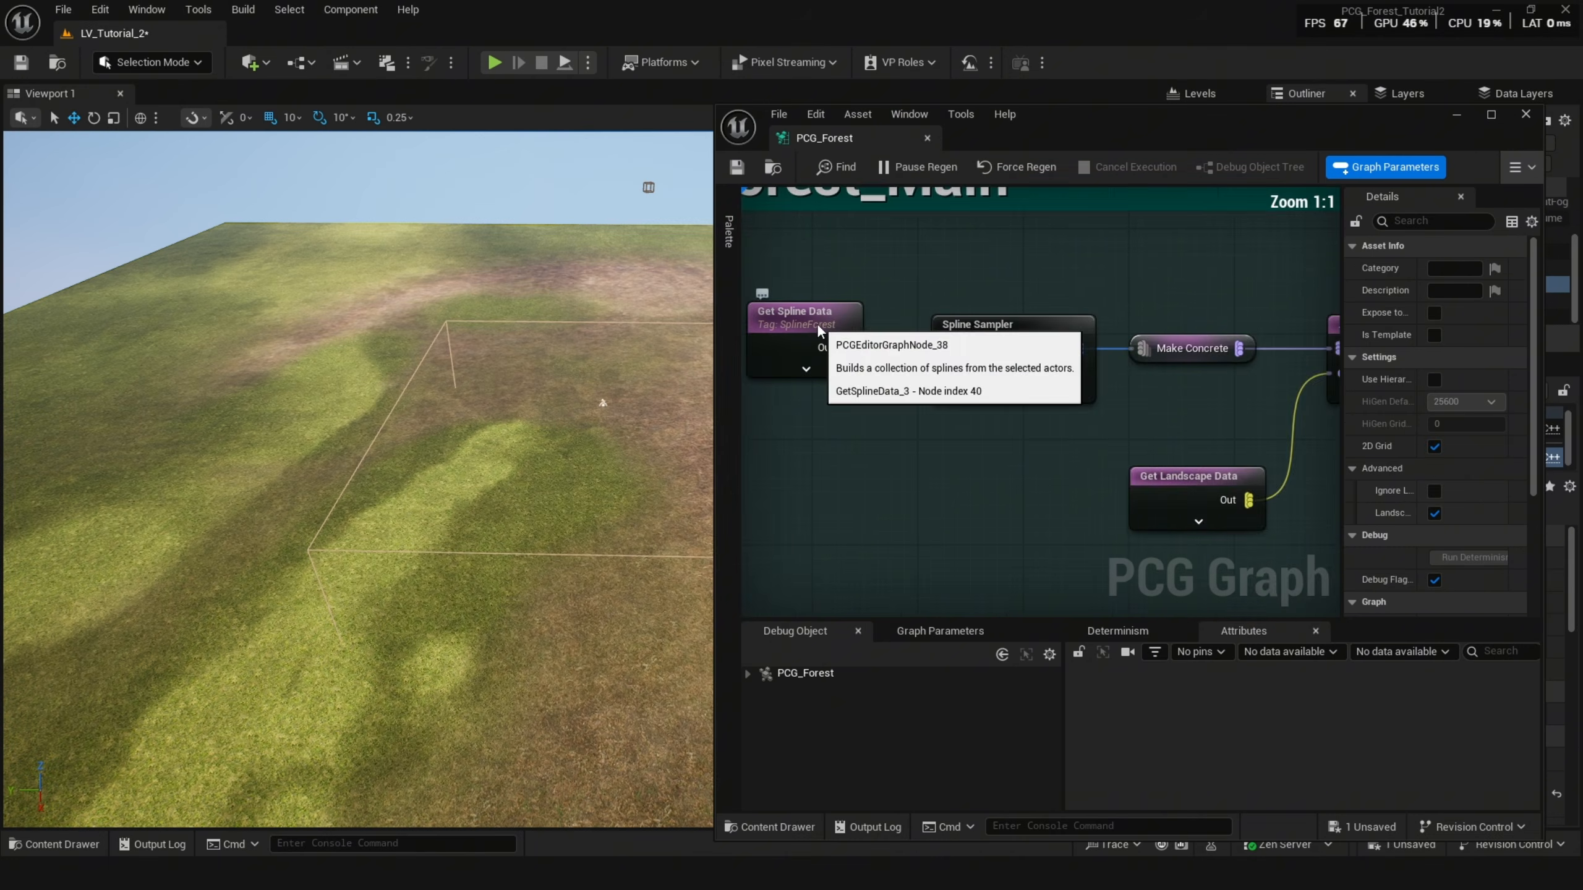
# Select the Get Spline Data node and examine its actor selection tag settings.
pyautogui.moveTo(816, 322); pyautogui.dragTo(905, 404, button='right')
pyautogui.click(905, 409)
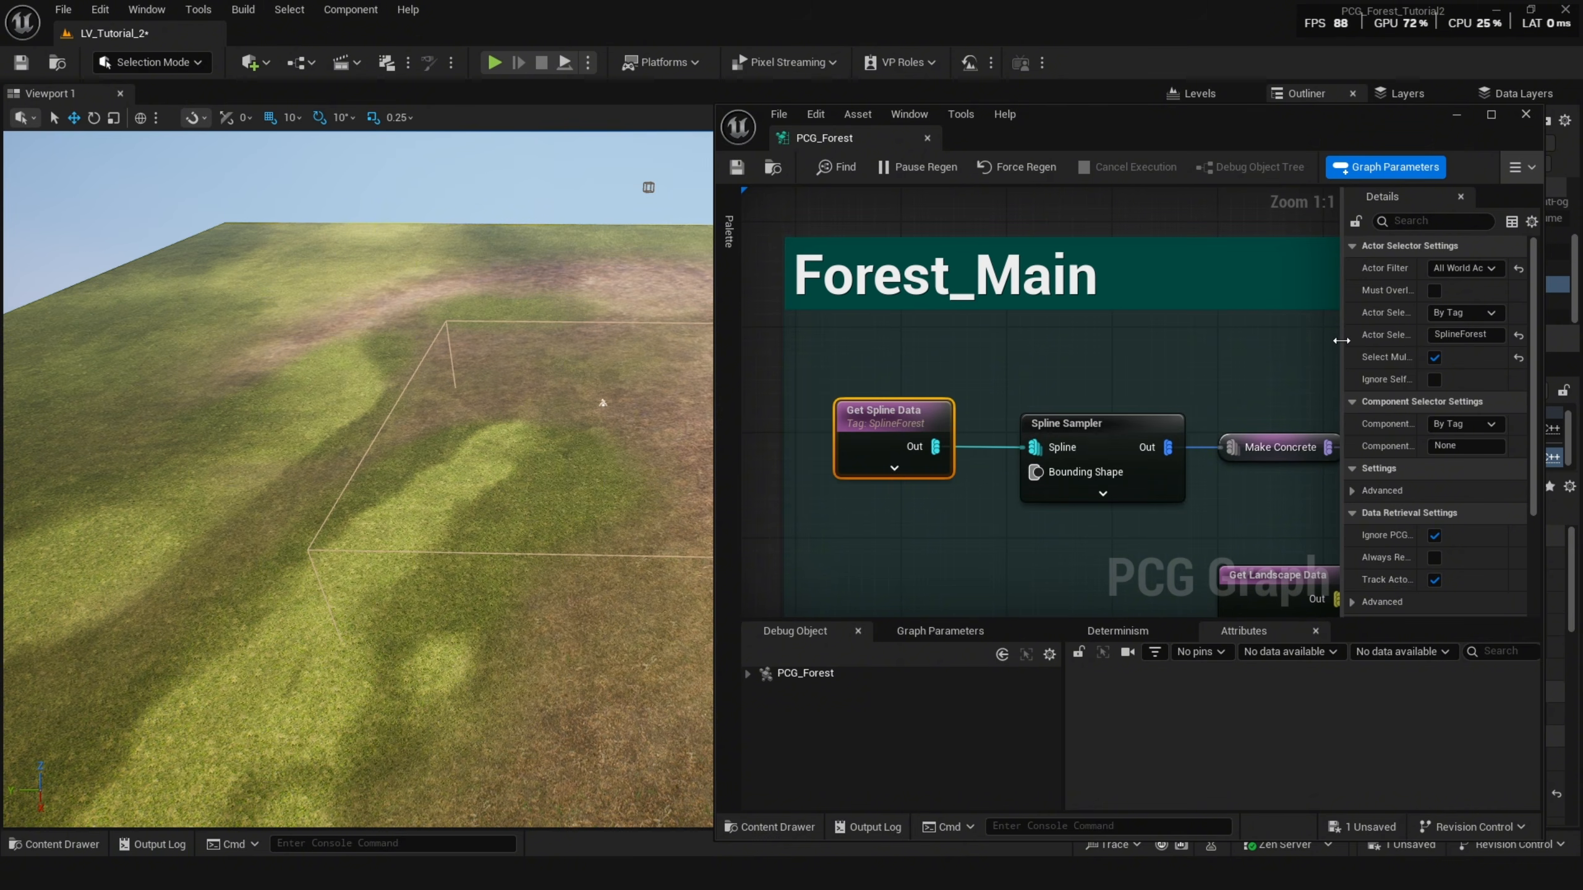
pyautogui.moveTo(1339, 339); pyautogui.dragTo(1270, 342)
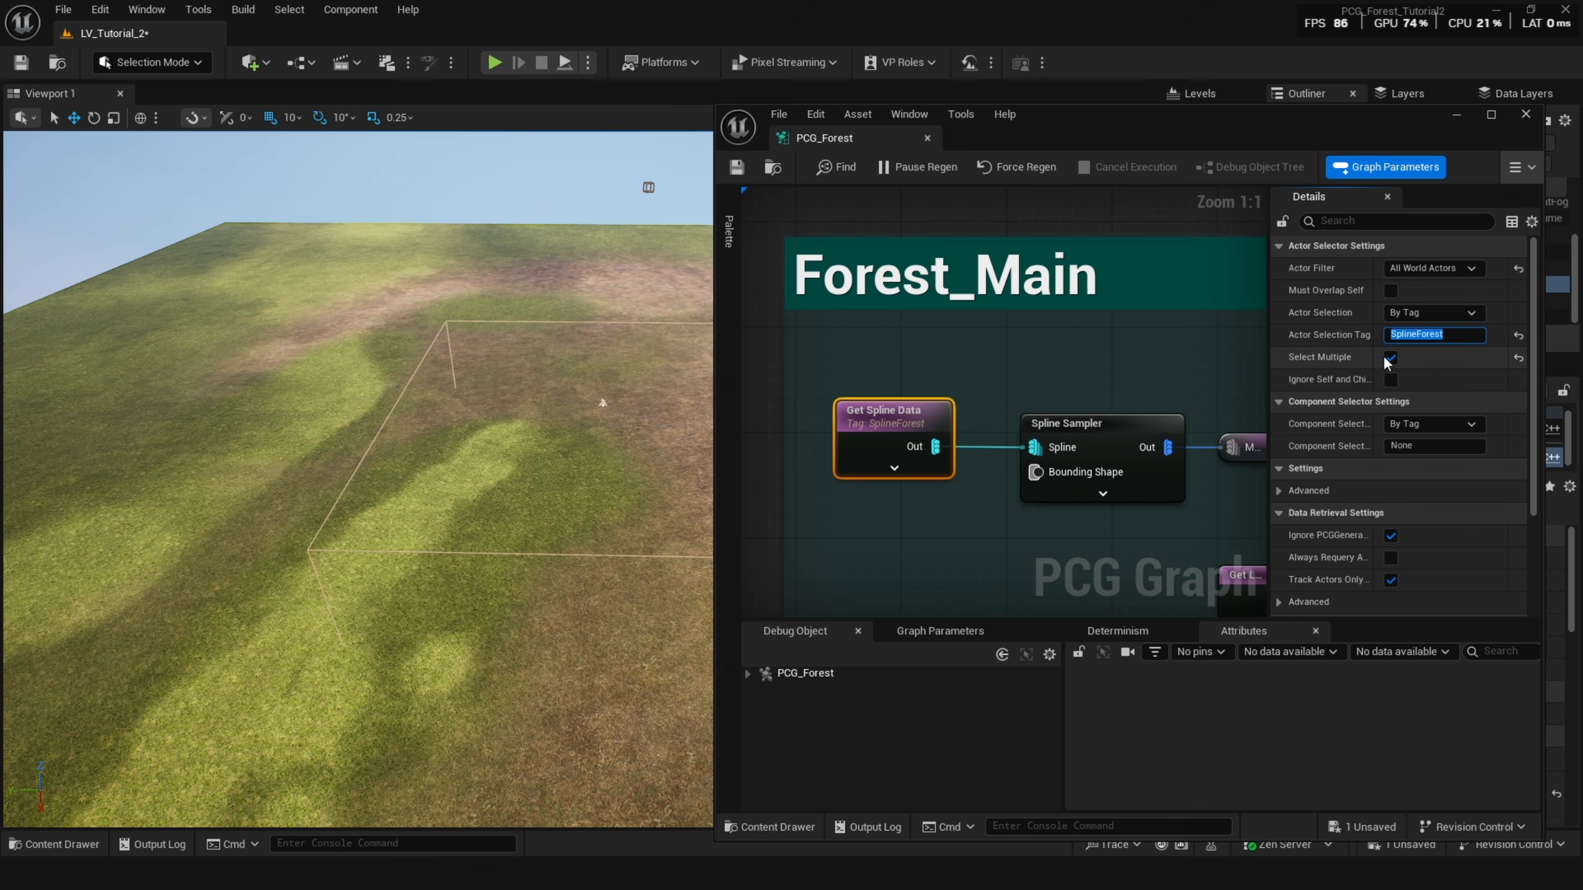
pyautogui.rightClick(1413, 341)
pyautogui.scroll(-1, 1329, 369)
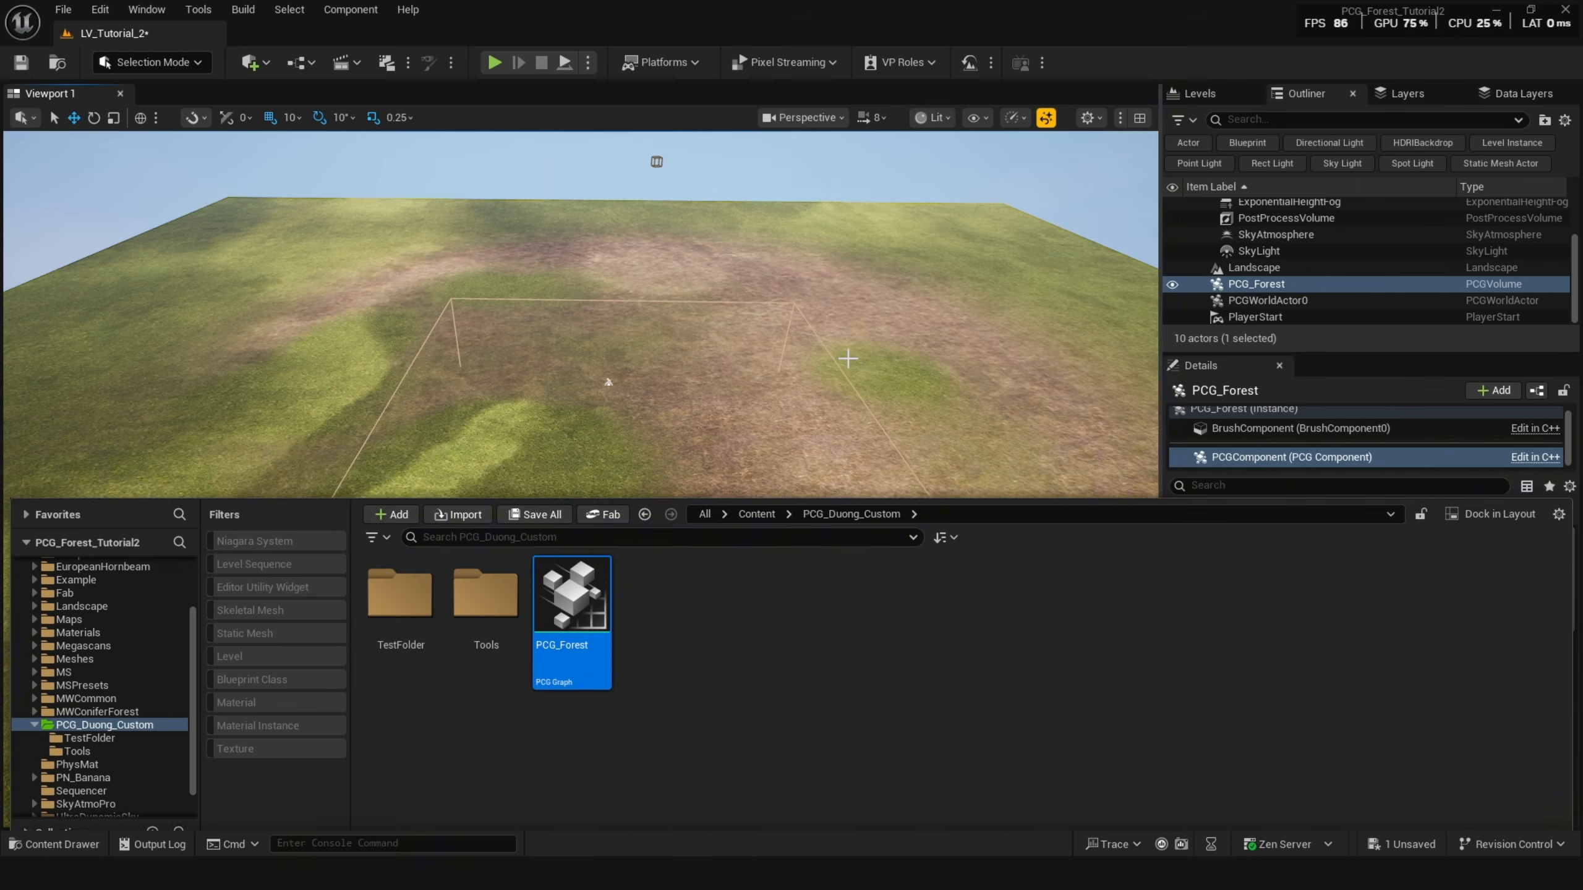
# Create a new Actor Blueprint named PCG_ForestTest in the PCG_Duong_Custom folder and open it.
pyautogui.rightClick(689, 685)
pyautogui.moveTo(805, 549)
pyautogui.click(914, 564)
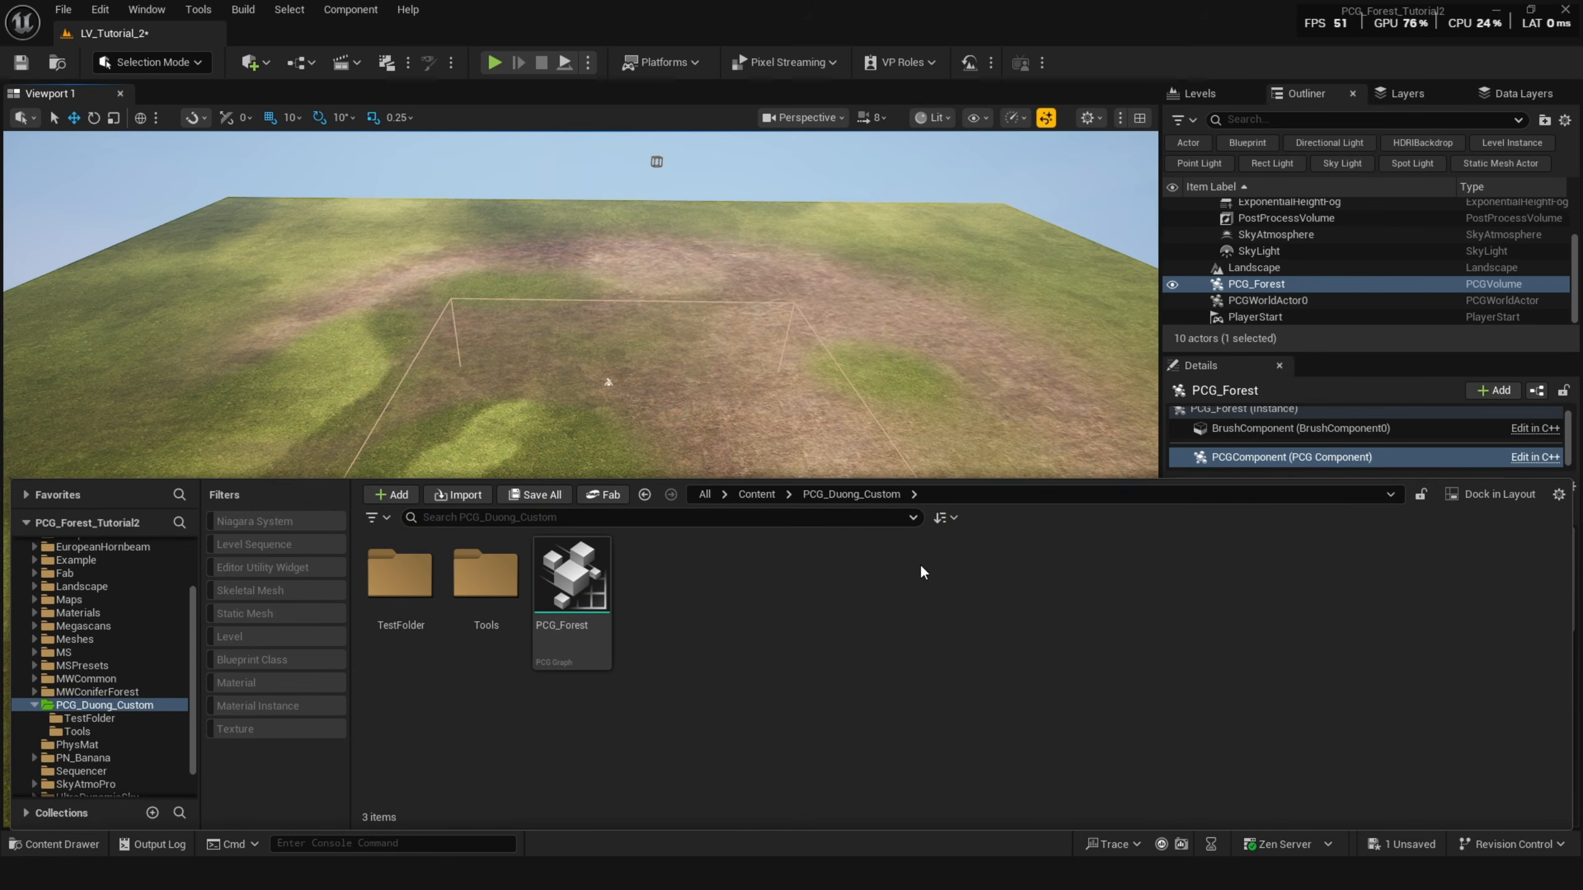
pyautogui.click(686, 317)
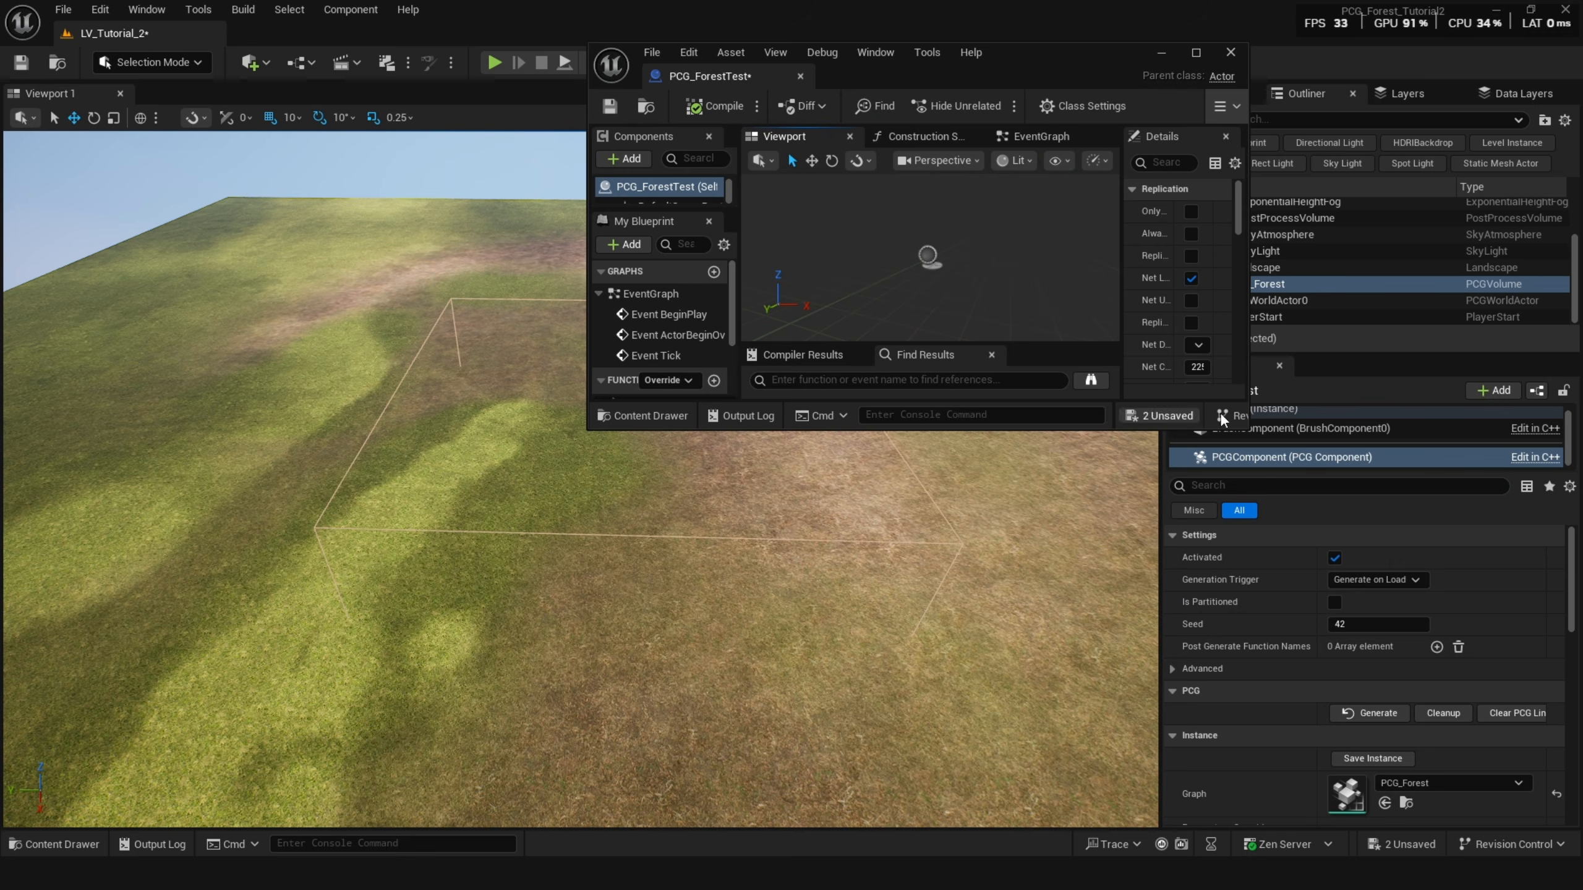
pyautogui.moveTo(1243, 428); pyautogui.dragTo(1443, 798)
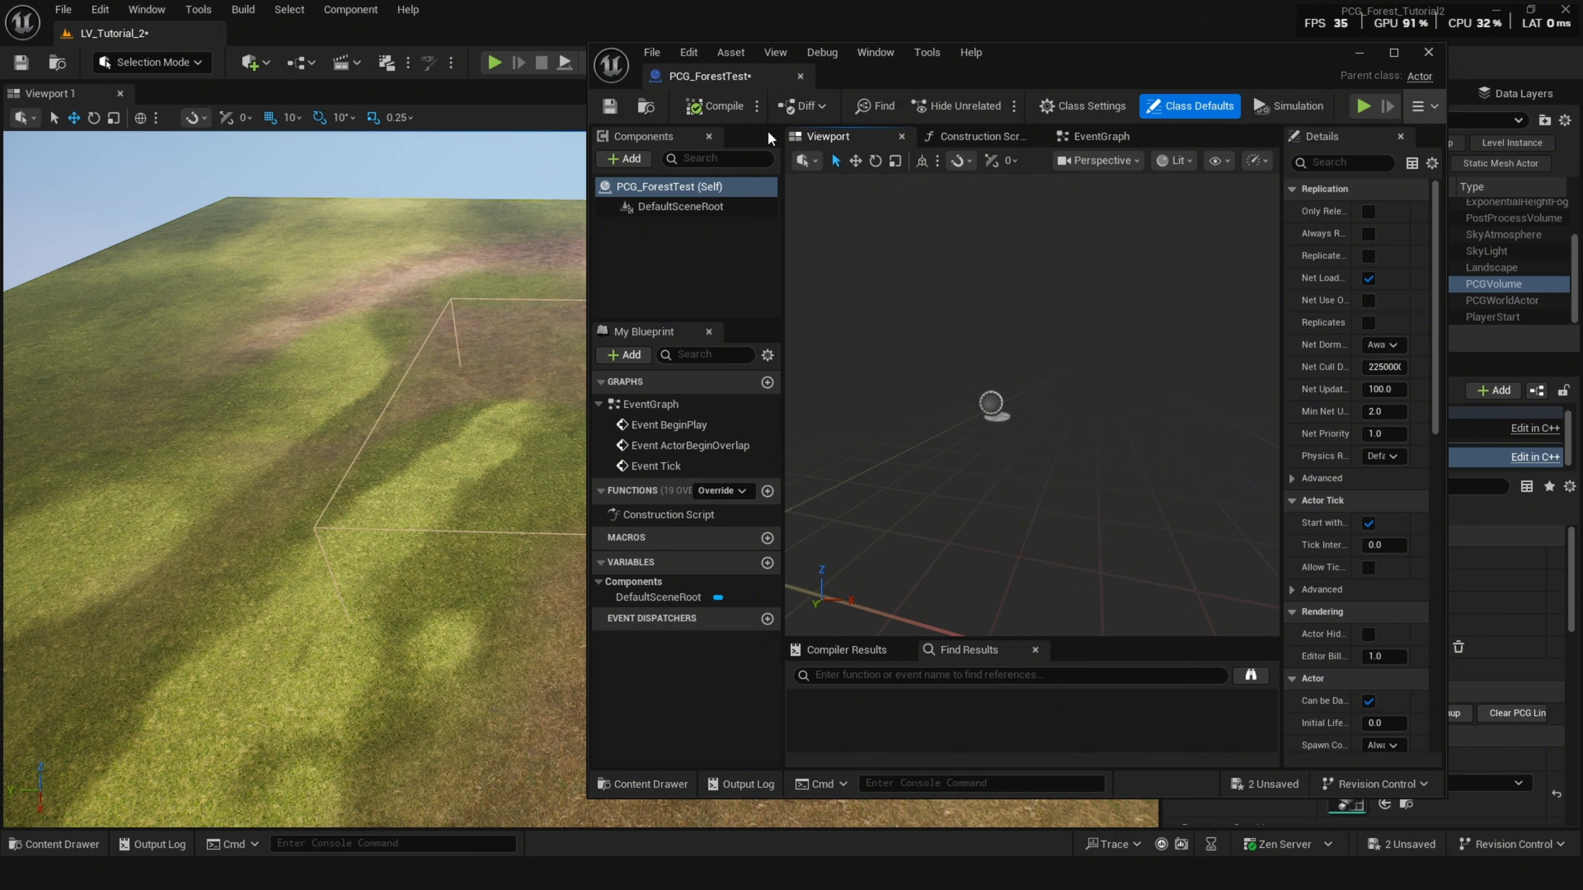
# Add a Spline component to the PCG_ForestTest blueprint.
pyautogui.click(628, 159)
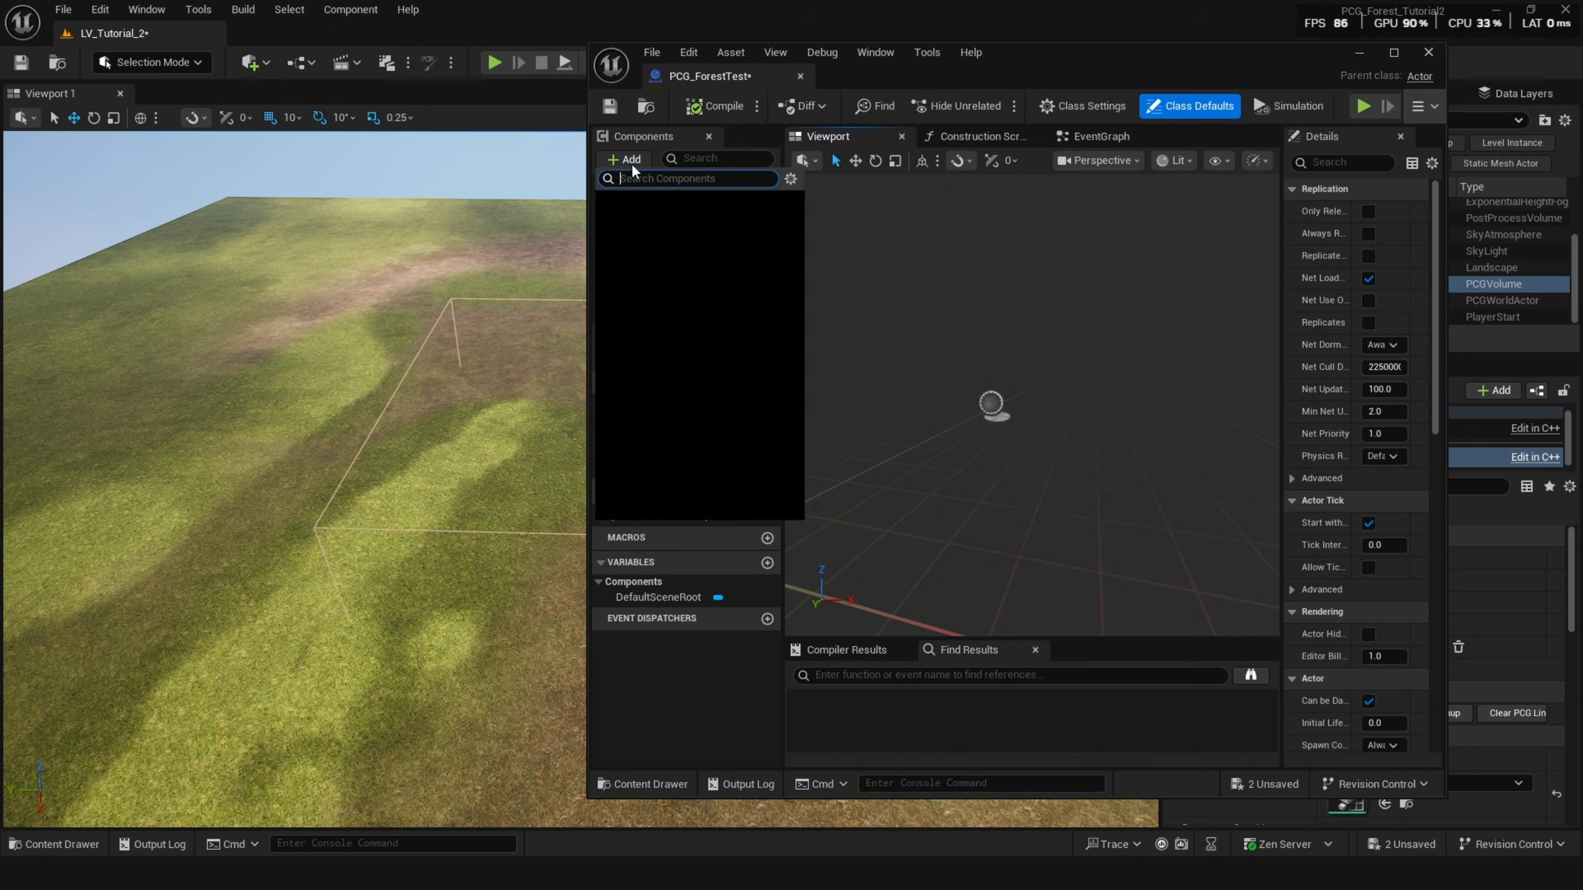
pyautogui.write('s')
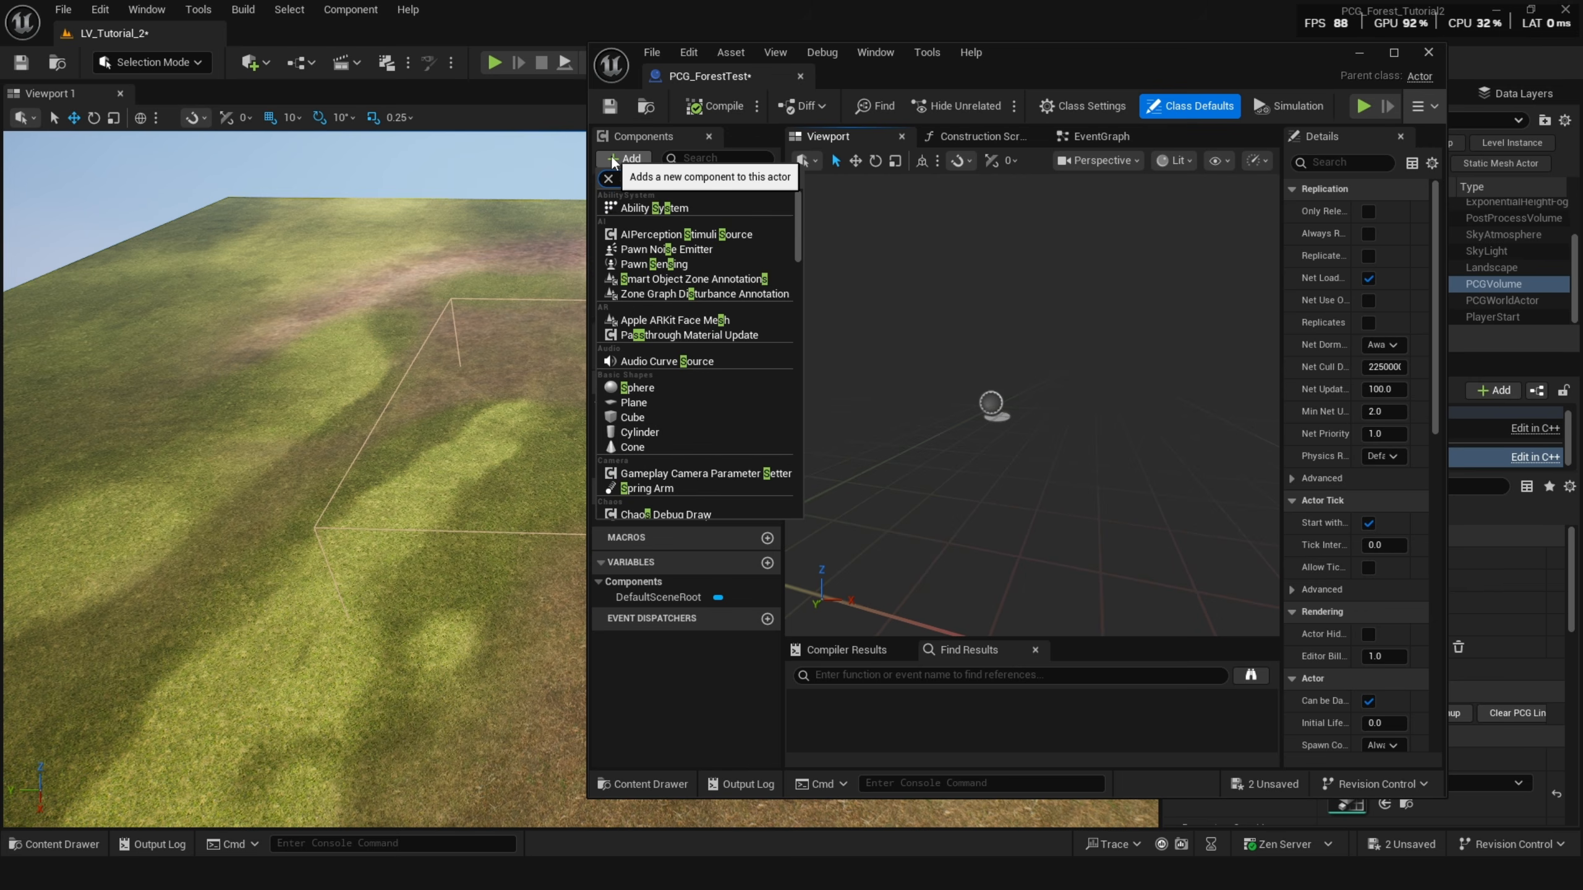
pyautogui.write('pline')
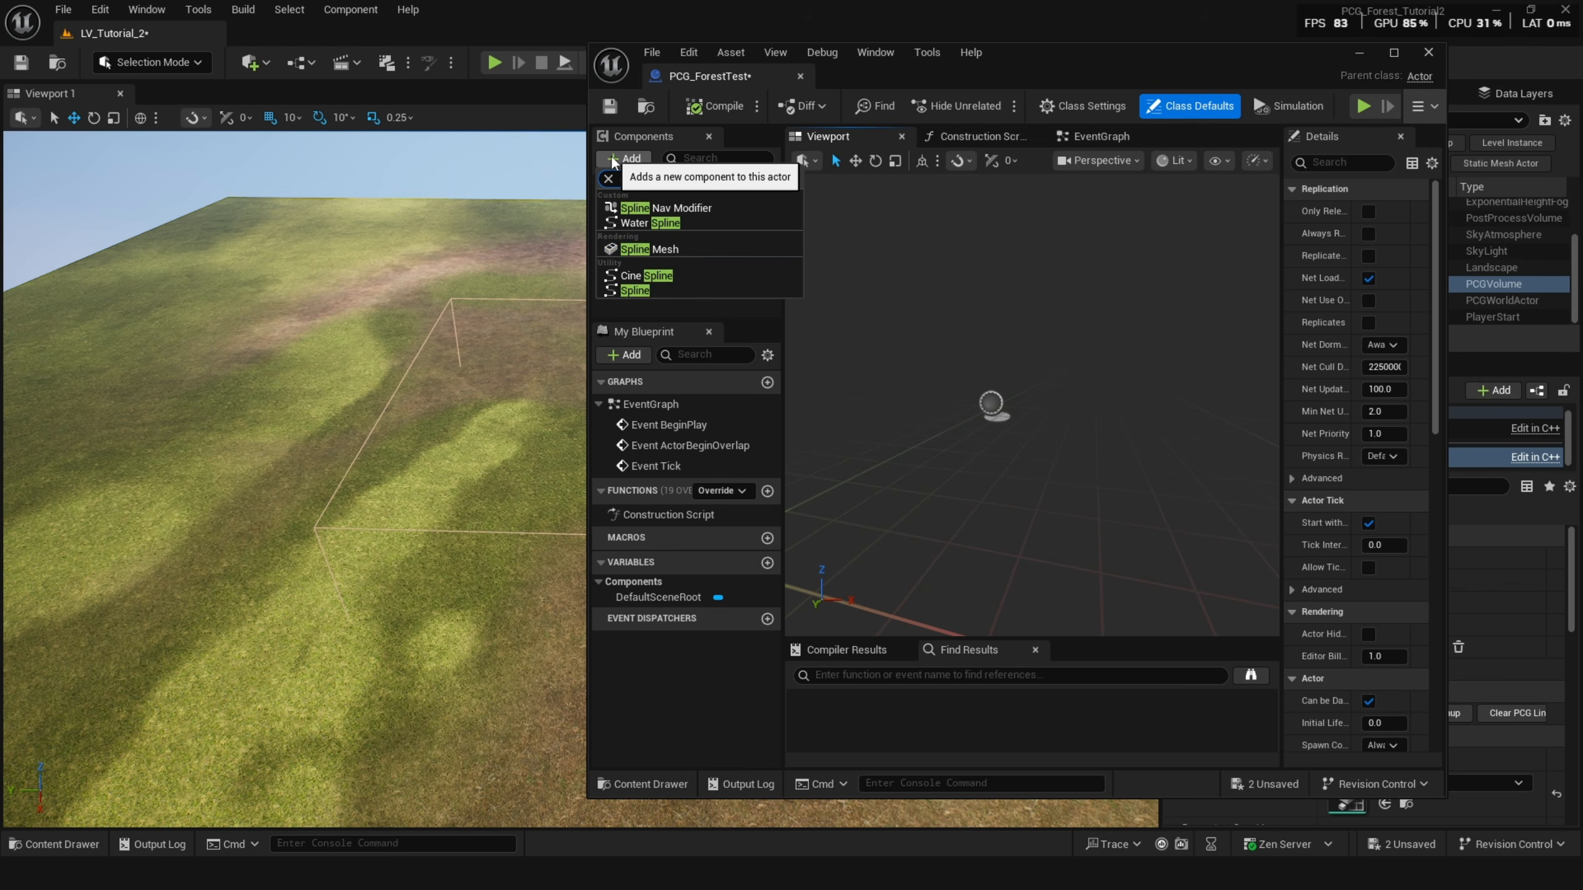
pyautogui.click(674, 289)
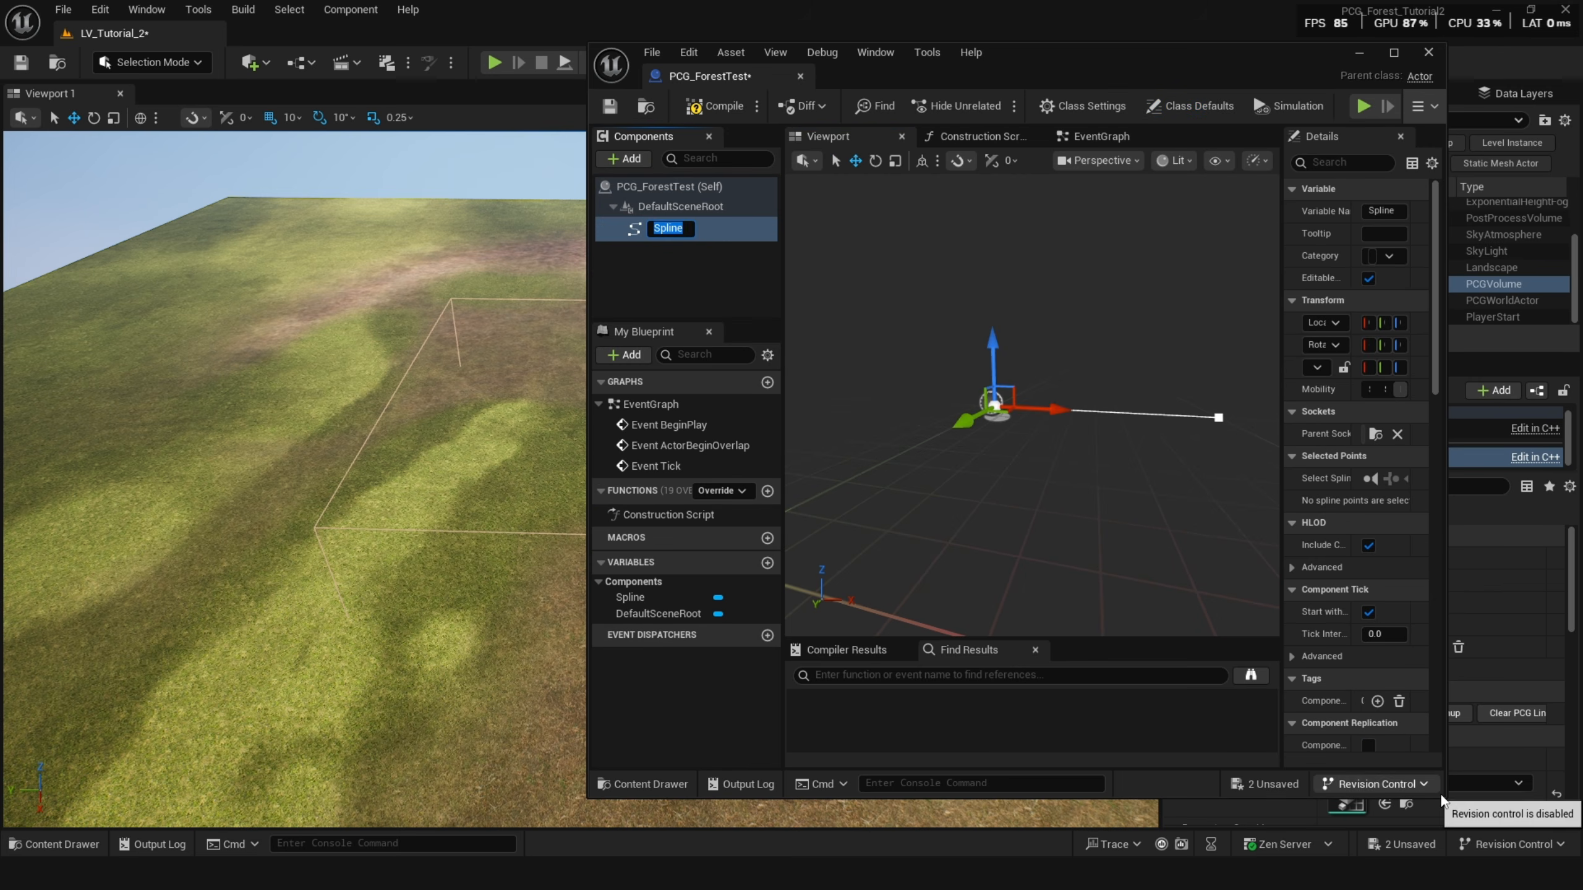
# Add and drag spline points to shape a rounded outline, then enable Closed Loop on the spline.
pyautogui.moveTo(1446, 798); pyautogui.dragTo(1532, 870)
pyautogui.moveTo(1115, 476); pyautogui.dragTo(1131, 518, button='right')
pyautogui.click(1097, 445)
pyautogui.moveTo(1119, 441); pyautogui.dragTo(1318, 364)
pyautogui.moveTo(1246, 398); pyautogui.dragTo(1283, 425, button='right')
pyautogui.keyDown('alt'); pyautogui.moveTo(1240, 403); pyautogui.dragTo(1337, 450); pyautogui.keyUp('alt')
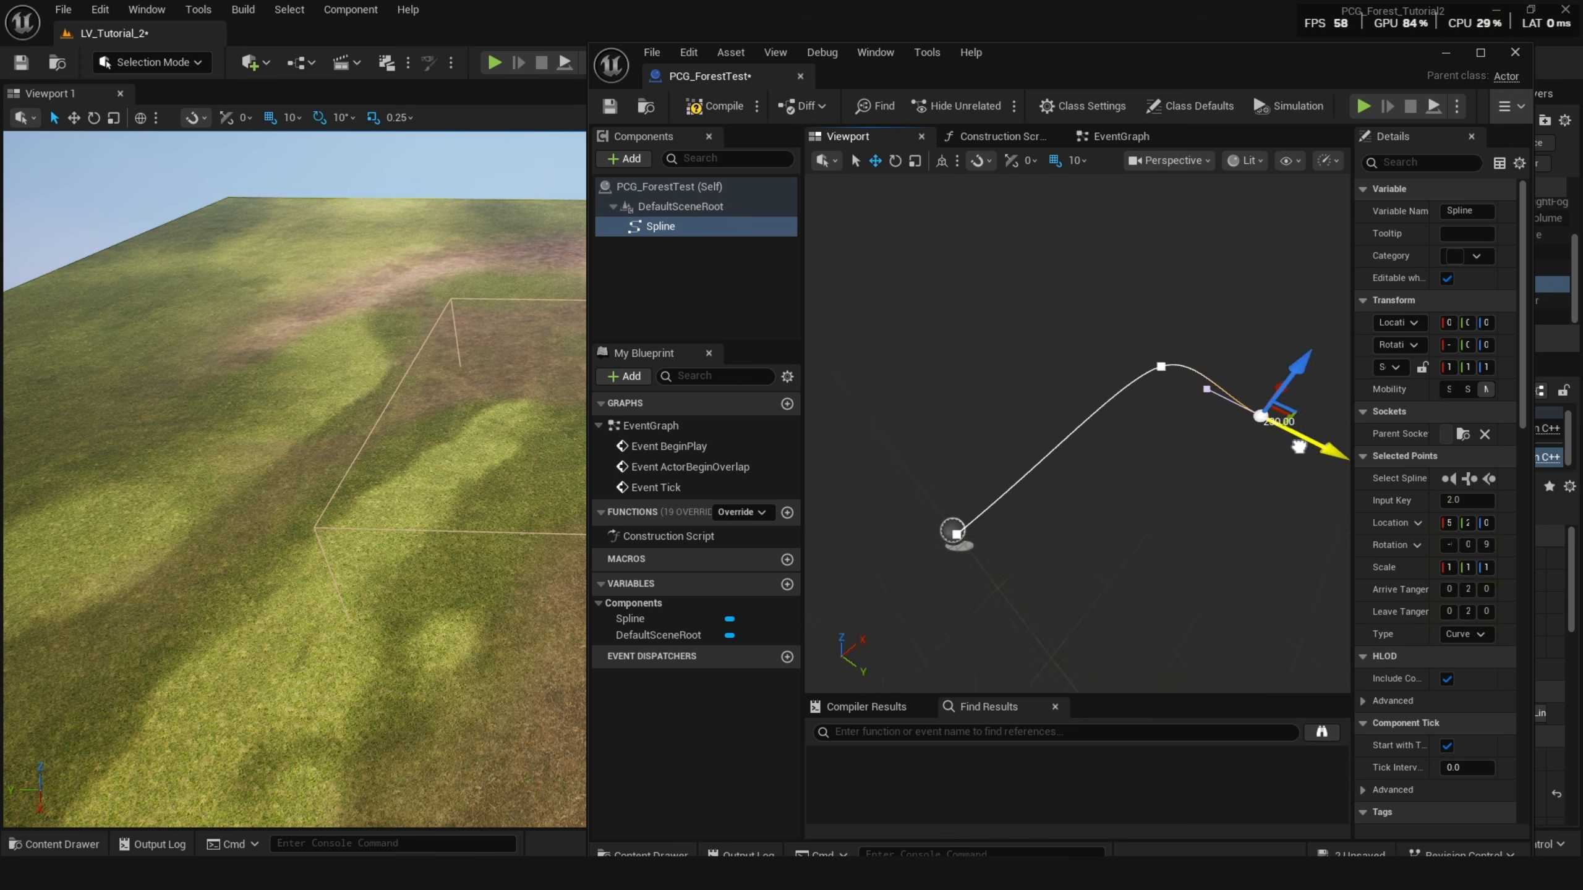
pyautogui.moveTo(1246, 436); pyautogui.dragTo(1121, 405, button='right')
pyautogui.keyDown('alt'); pyautogui.moveTo(1230, 418); pyautogui.dragTo(1272, 580); pyautogui.keyUp('alt')
pyautogui.moveTo(1409, 562); pyautogui.dragTo(1408, 483, button='right')
pyautogui.scroll(-5, 1357, 343)
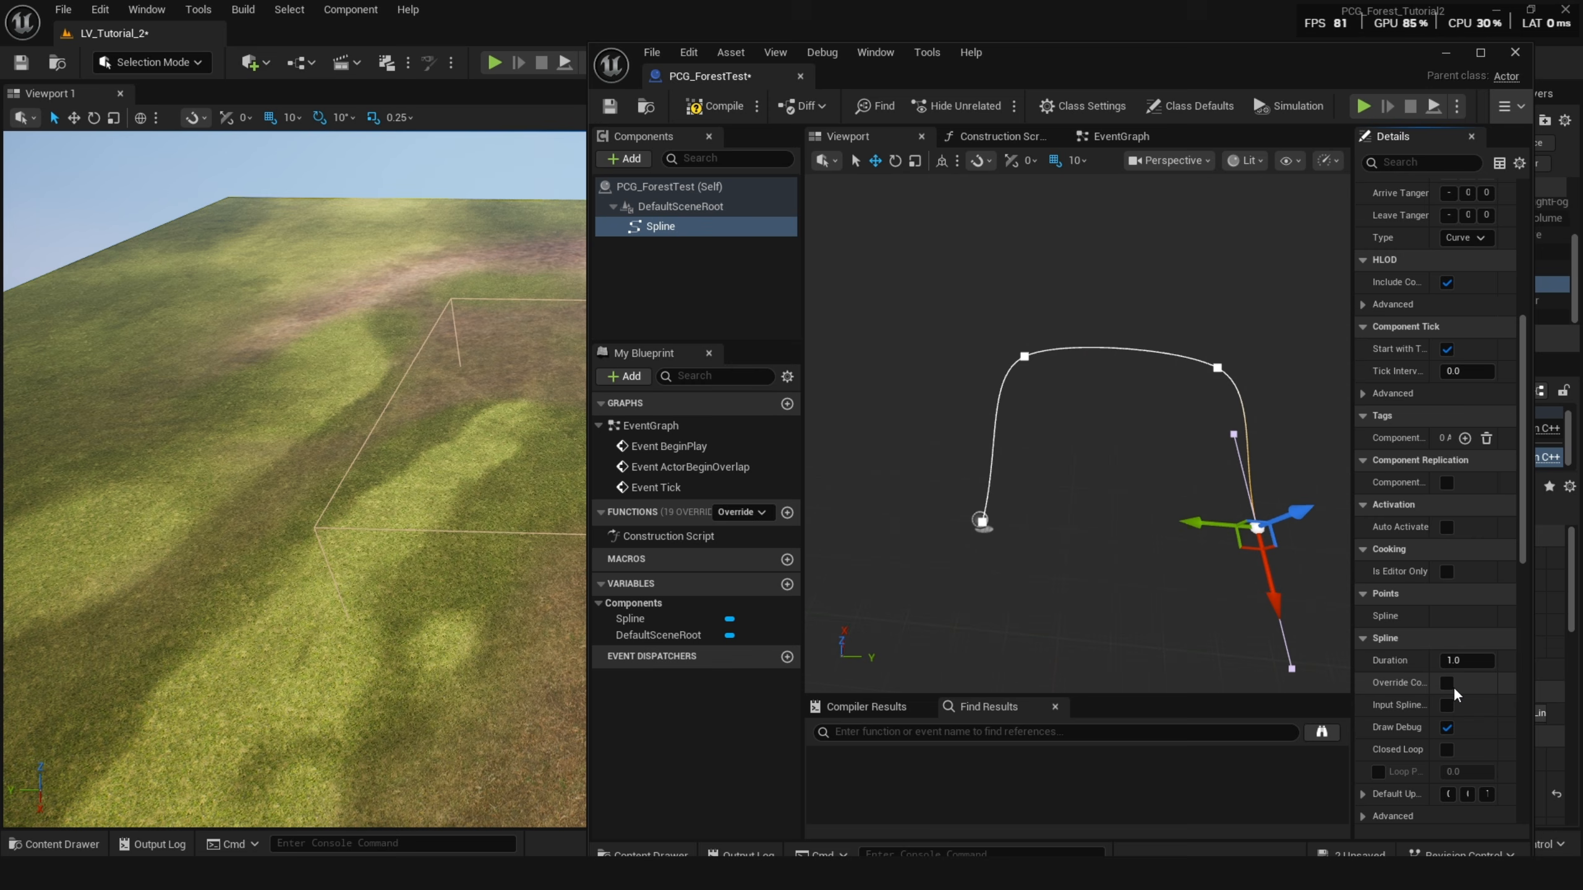
pyautogui.click(1447, 751)
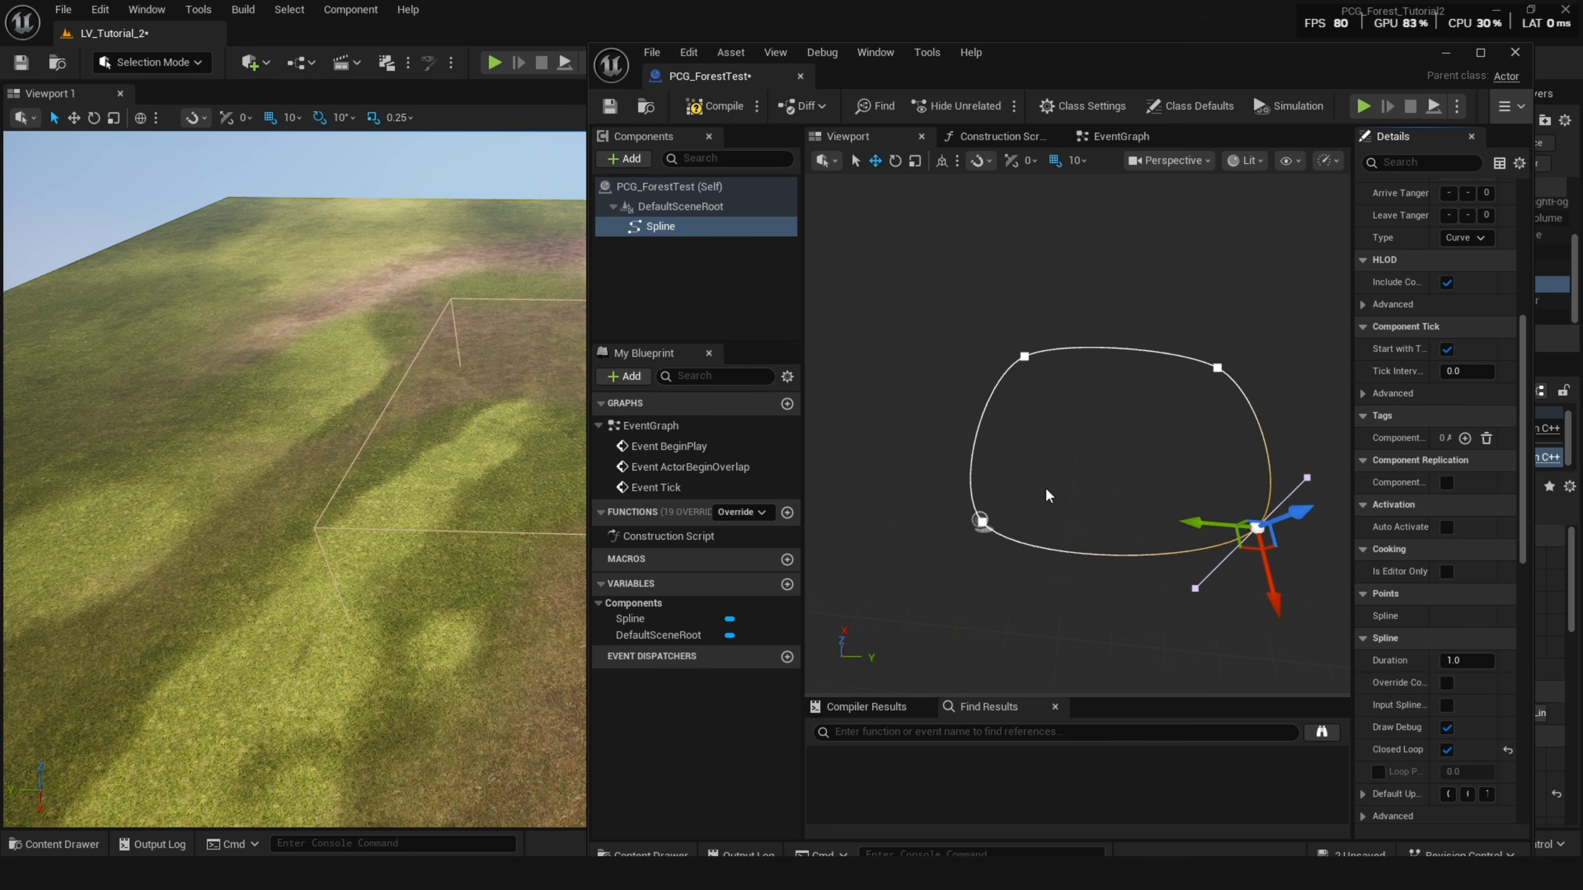
# Compile the blueprint, filter its class defaults for tag, and copy the SplineForest tag from the Get Spline Data node.
pyautogui.click(723, 106)
pyautogui.click(707, 188)
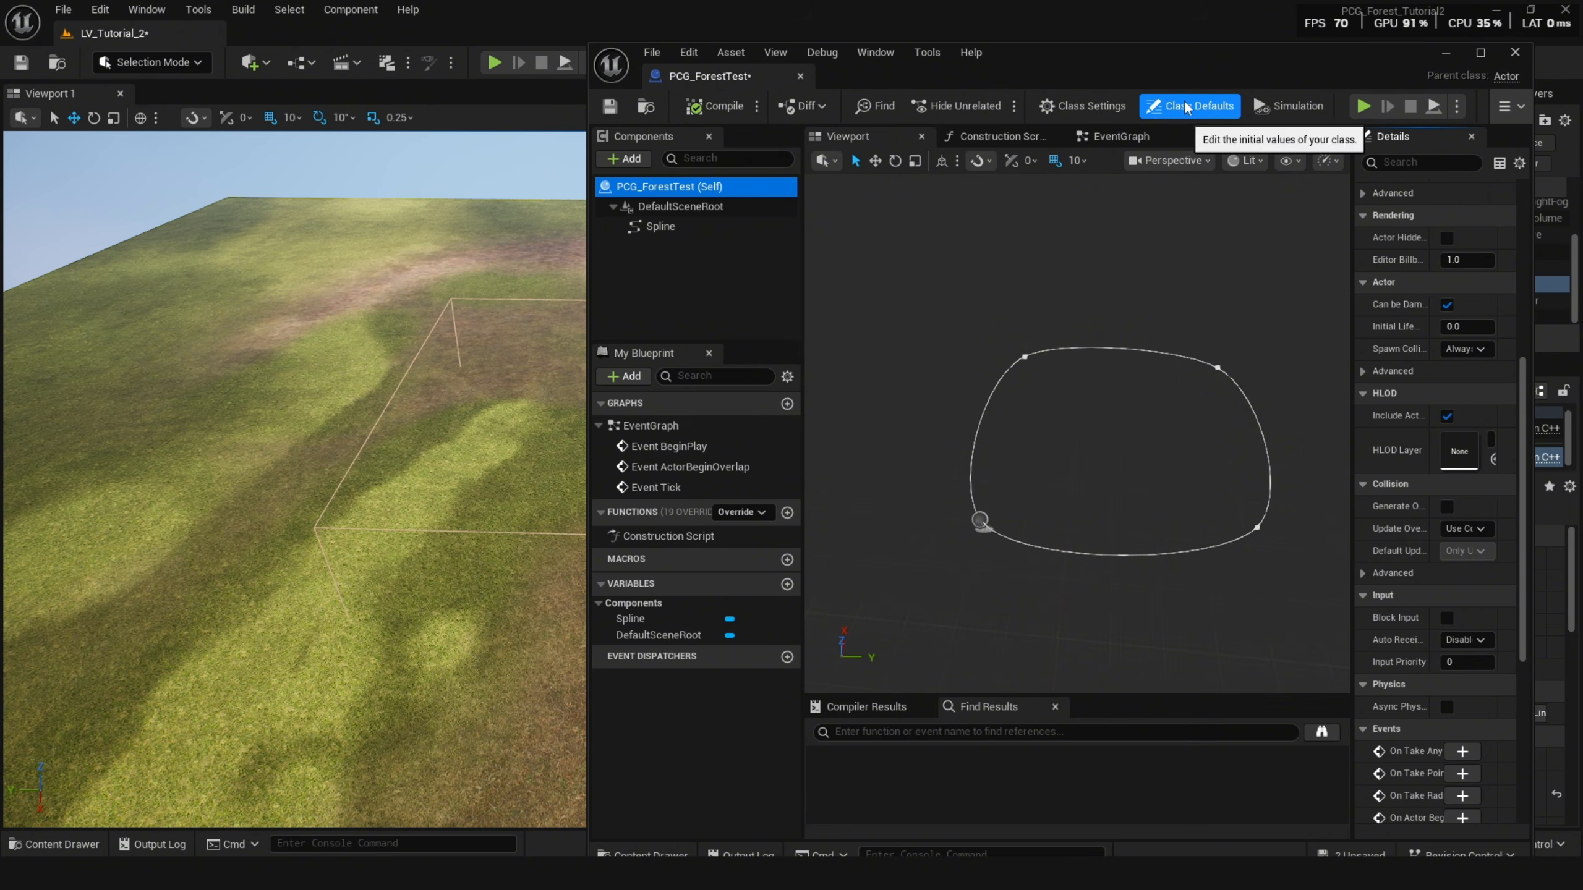
pyautogui.moveTo(1351, 213); pyautogui.dragTo(1229, 213)
pyautogui.write('tag')
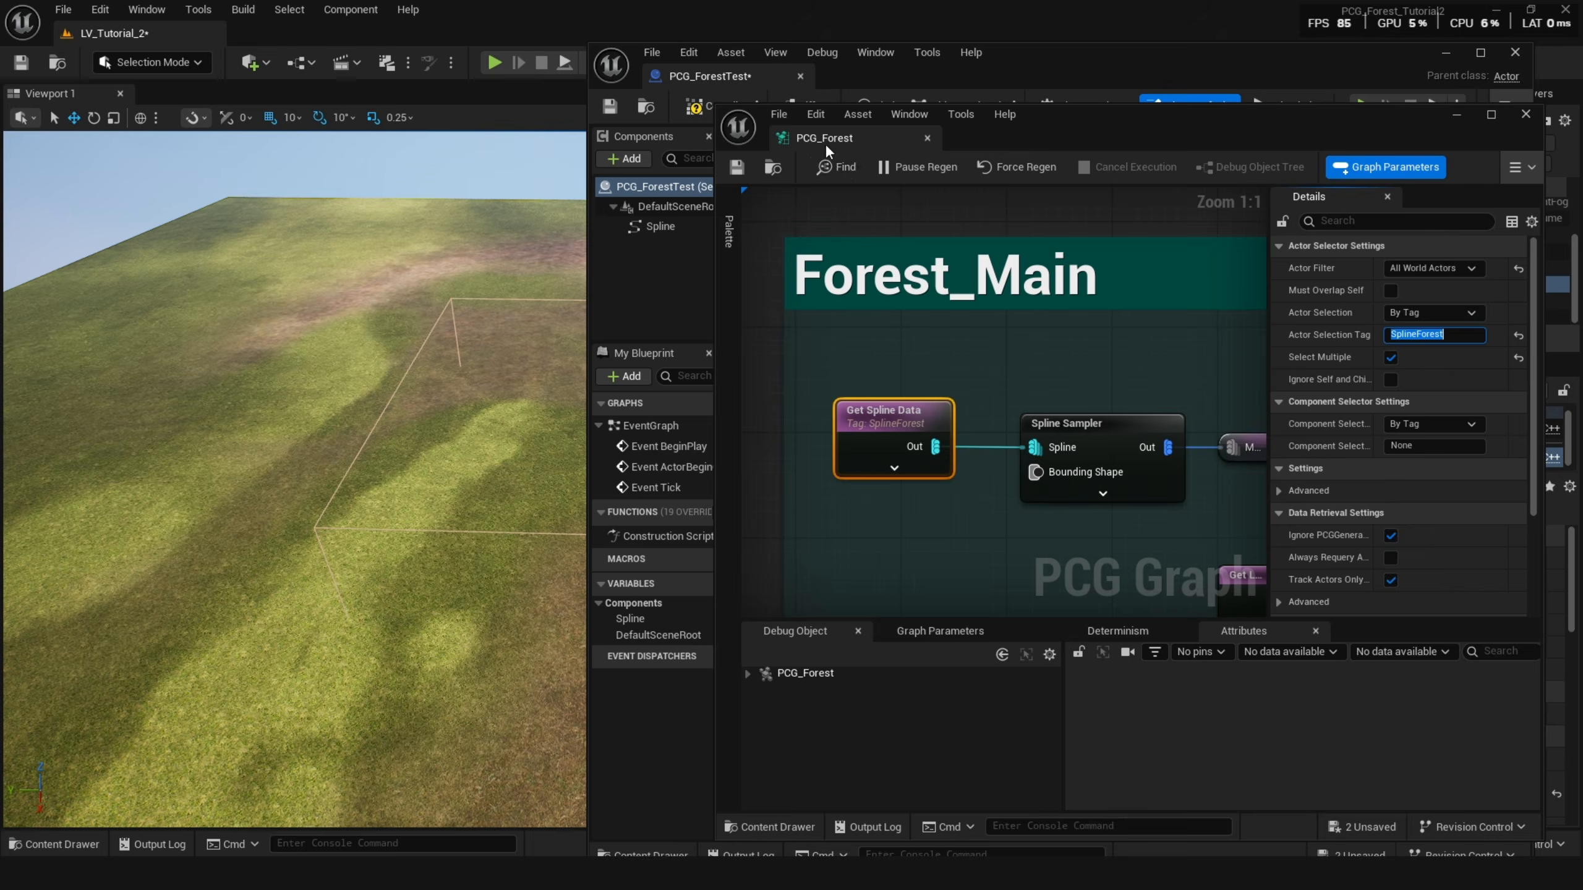
pyautogui.moveTo(825, 143); pyautogui.dragTo(915, 72)
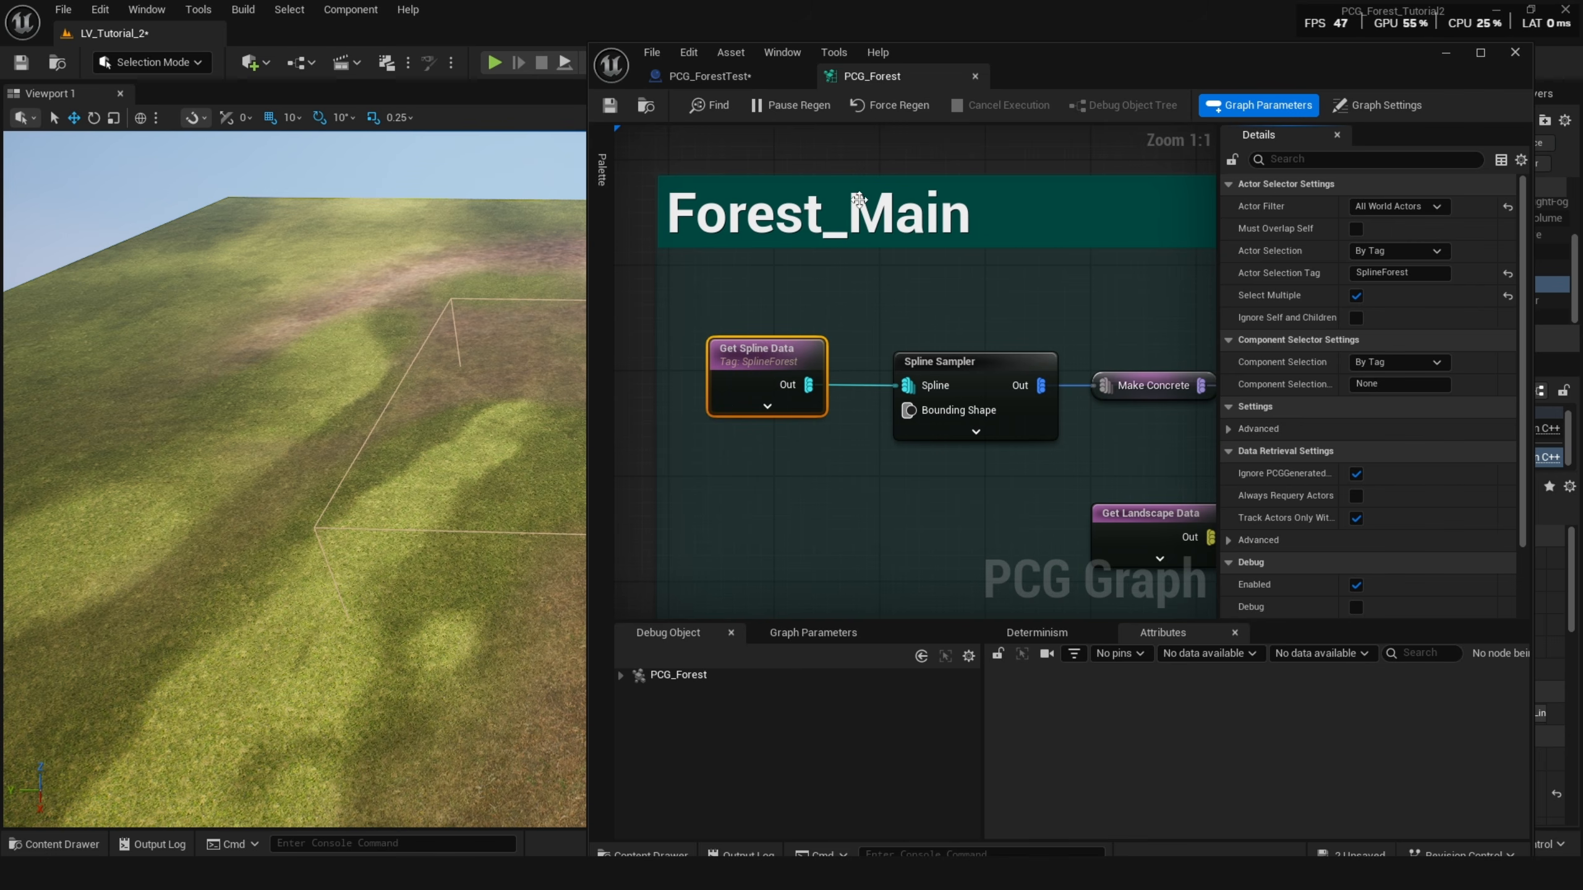
pyautogui.moveTo(995, 282); pyautogui.dragTo(1101, 265, button='right')
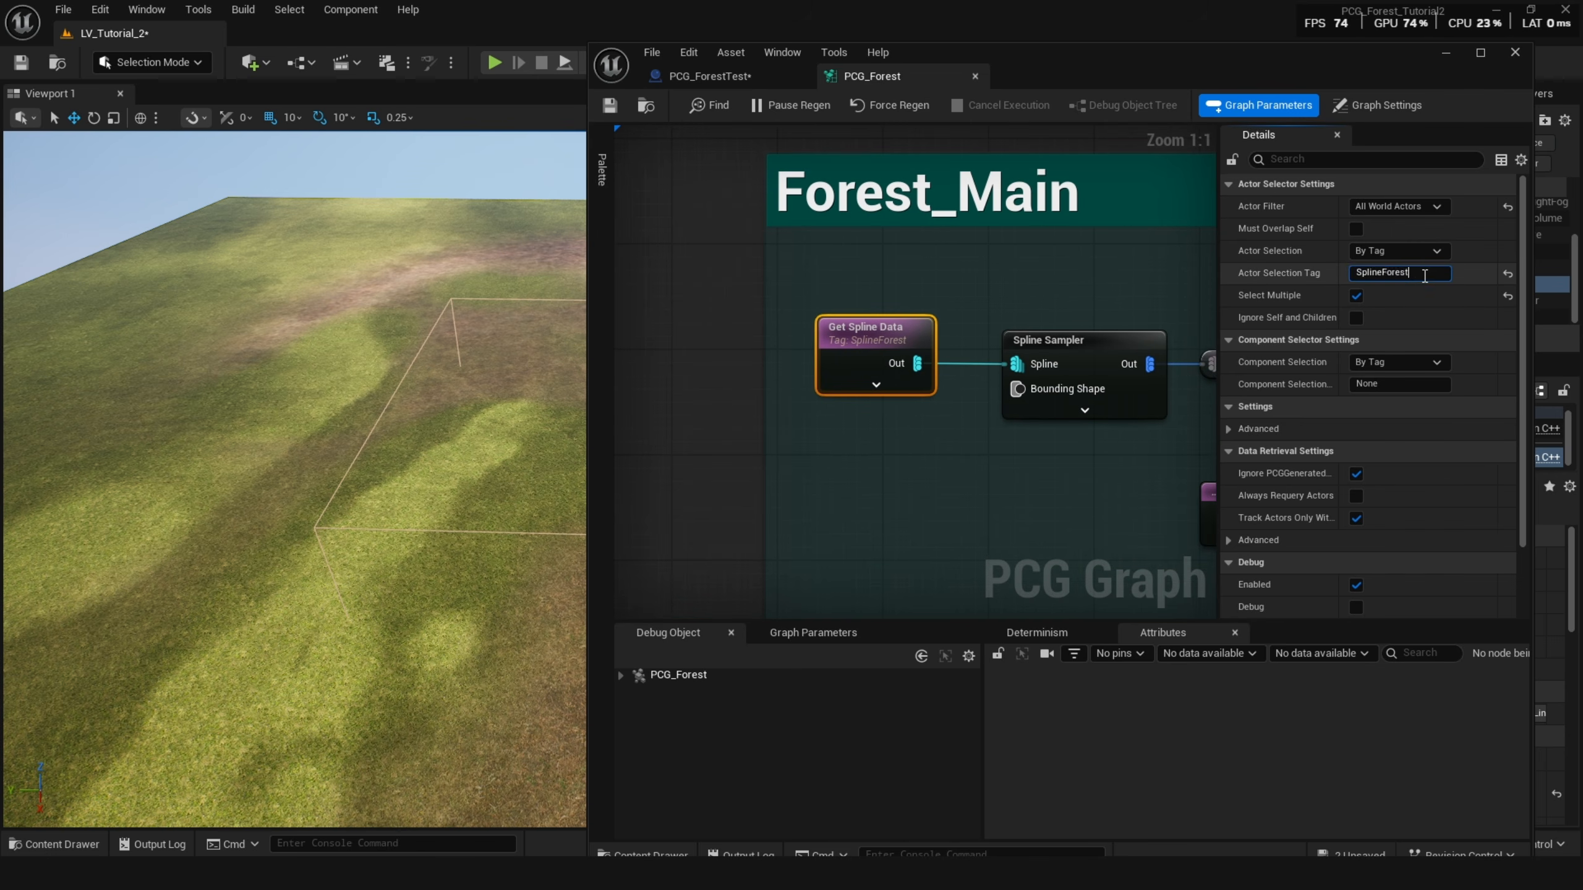
# Add a Tags entry to the blueprint's class defaults, paste SplineForest into it, and close the blueprint editor.
pyautogui.click(729, 72)
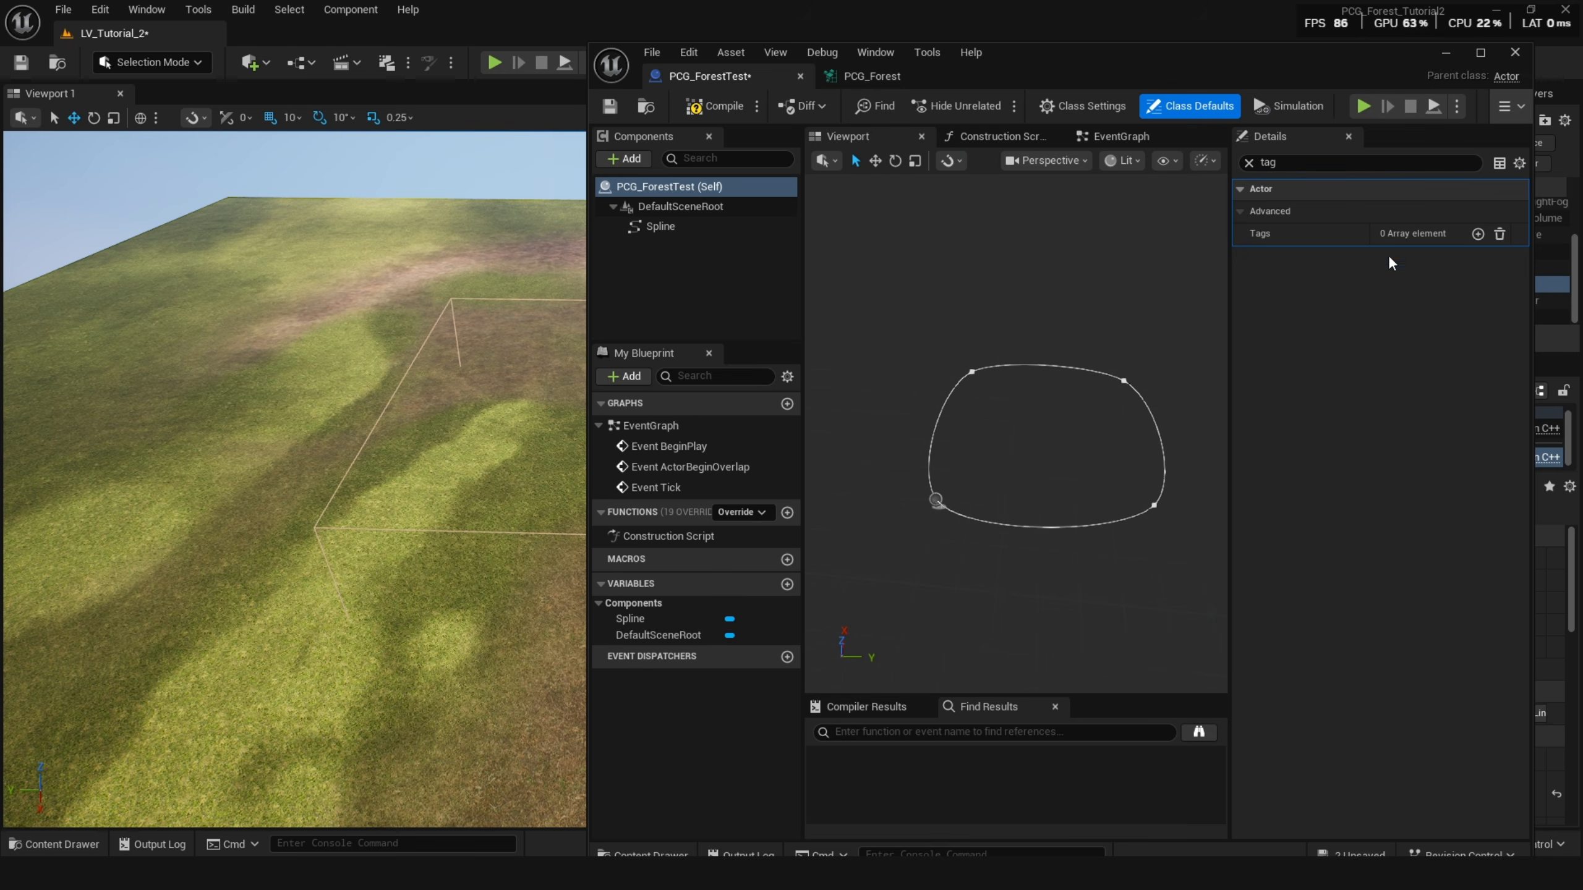
pyautogui.click(1478, 234)
pyautogui.write('SplineForest')
pyautogui.click(1387, 314)
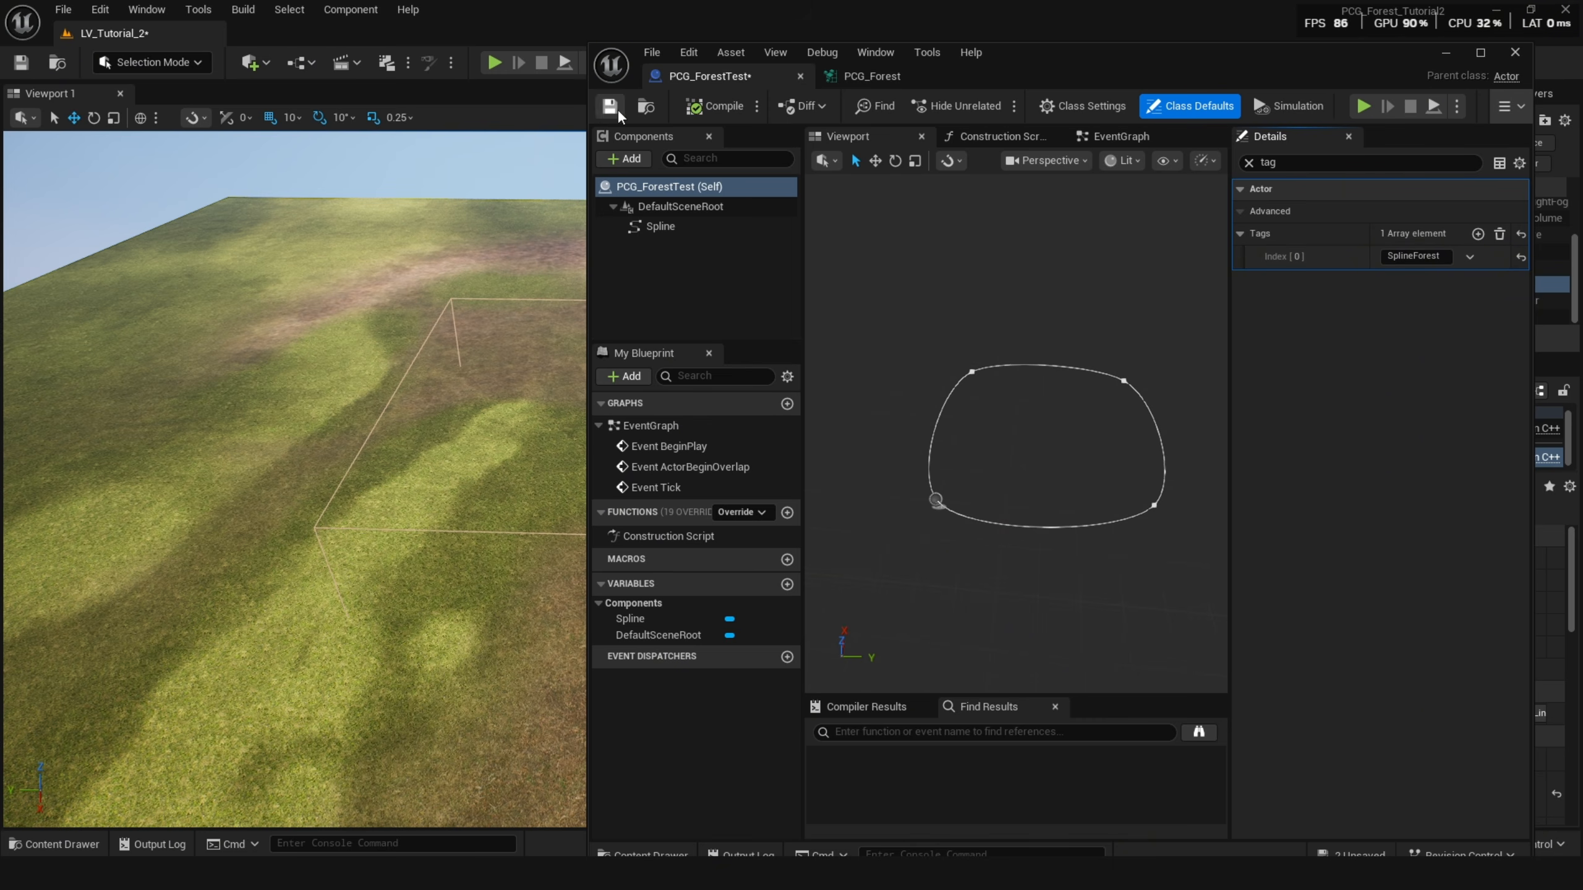
pyautogui.click(1446, 54)
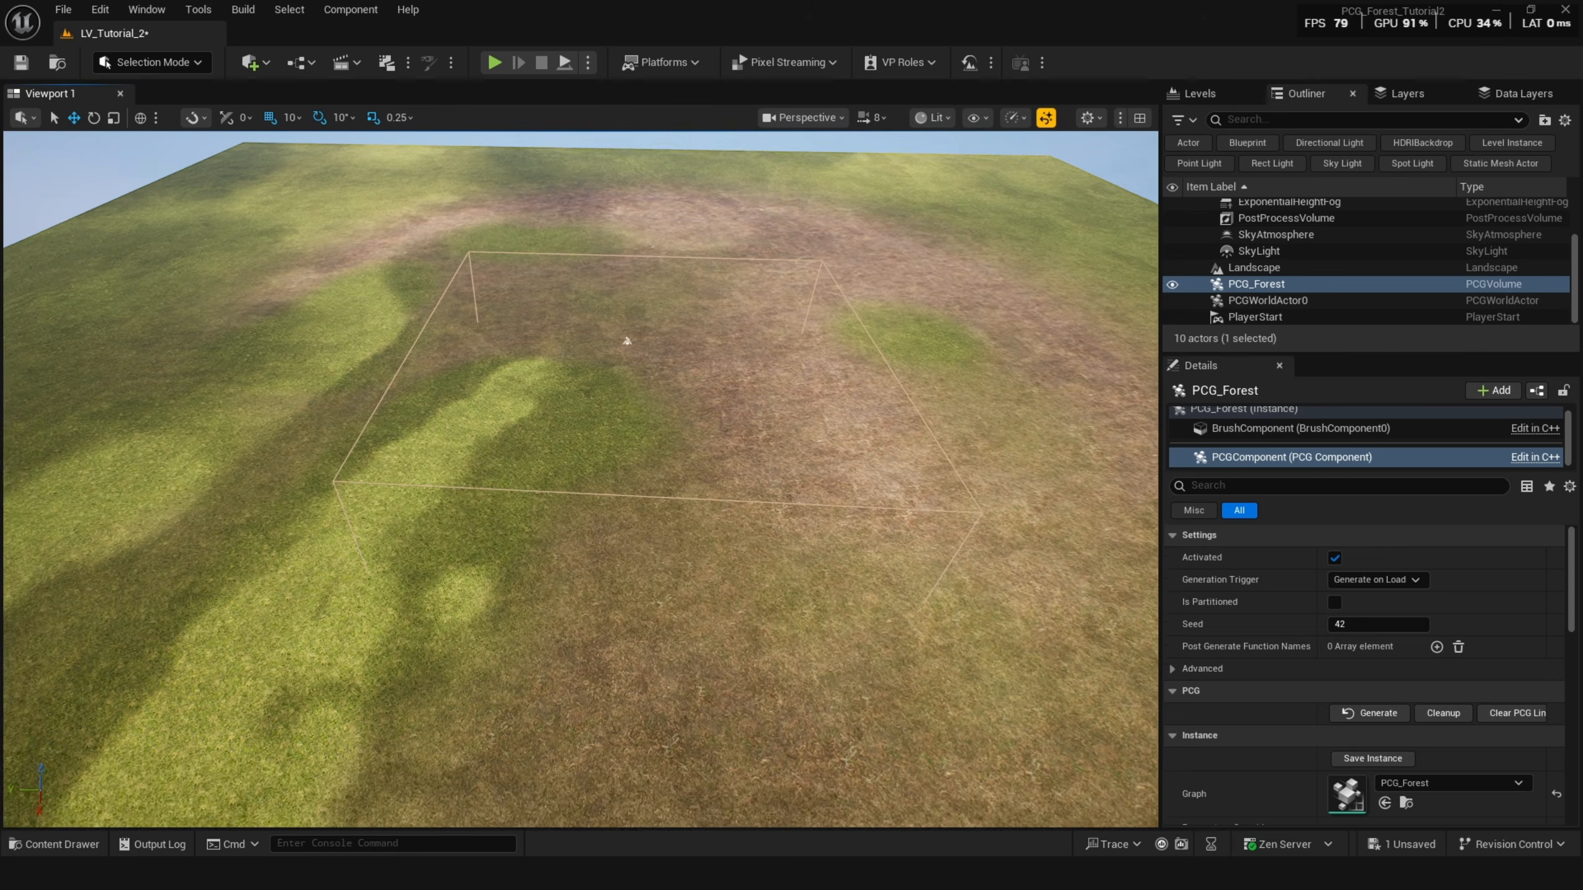
# Place the PCG_ForestTest blueprint on the landscape from the content drawer and move one of its spline points.
pyautogui.hotkey('ctrl', 'space')
pyautogui.moveTo(651, 597); pyautogui.dragTo(769, 464)
pyautogui.click(708, 466)
pyautogui.moveTo(669, 466); pyautogui.dragTo(381, 422)
pyautogui.click(716, 499)
pyautogui.moveTo(716, 510); pyautogui.dragTo(753, 676)
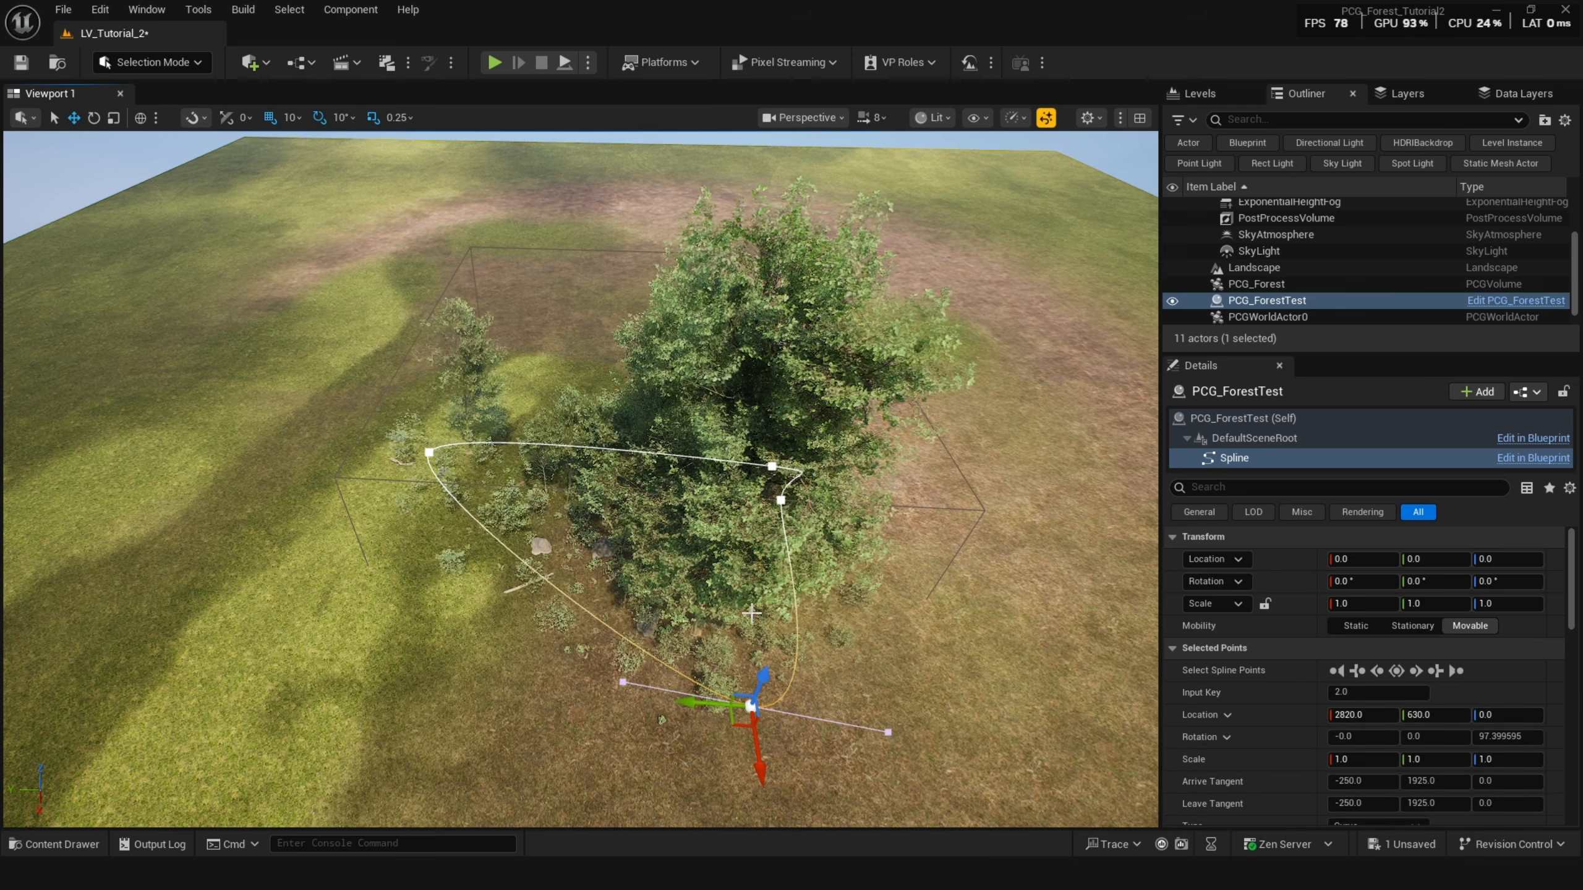
# Select and drag the actor's spline points to reshape the forest outline on the landscape.
pyautogui.scroll(5, 756, 532)
pyautogui.moveTo(757, 532); pyautogui.dragTo(765, 524, button='right')
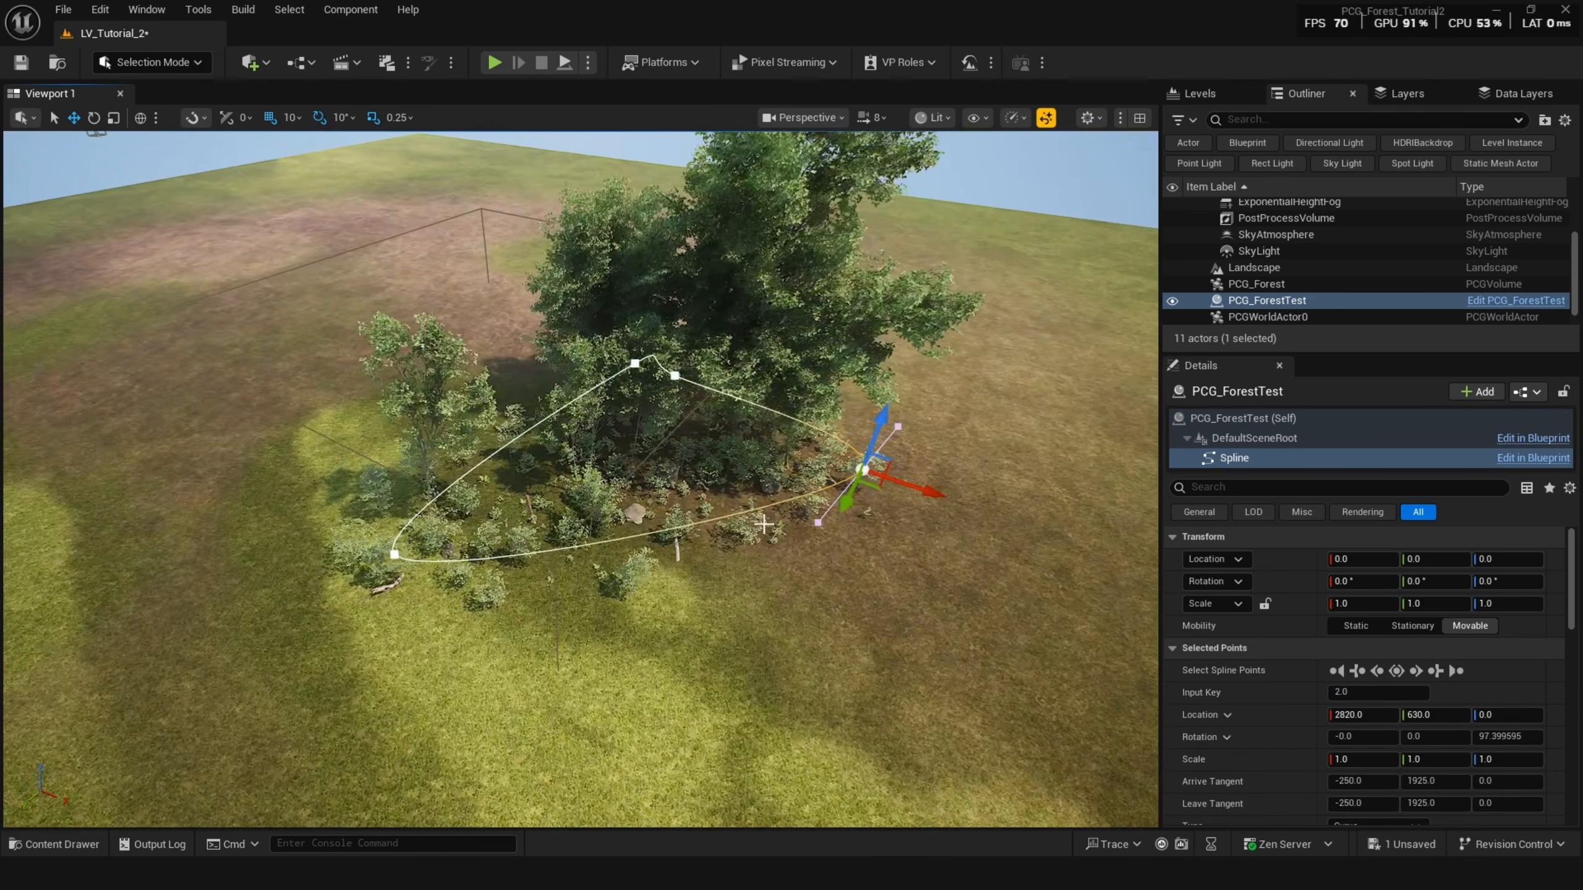
pyautogui.scroll(1, 708, 422)
pyautogui.click(679, 371)
pyautogui.moveTo(664, 397); pyautogui.dragTo(769, 303)
pyautogui.press('g')
pyautogui.moveTo(846, 404); pyautogui.dragTo(803, 503, button='right')
pyautogui.press('g')
pyautogui.click(719, 419)
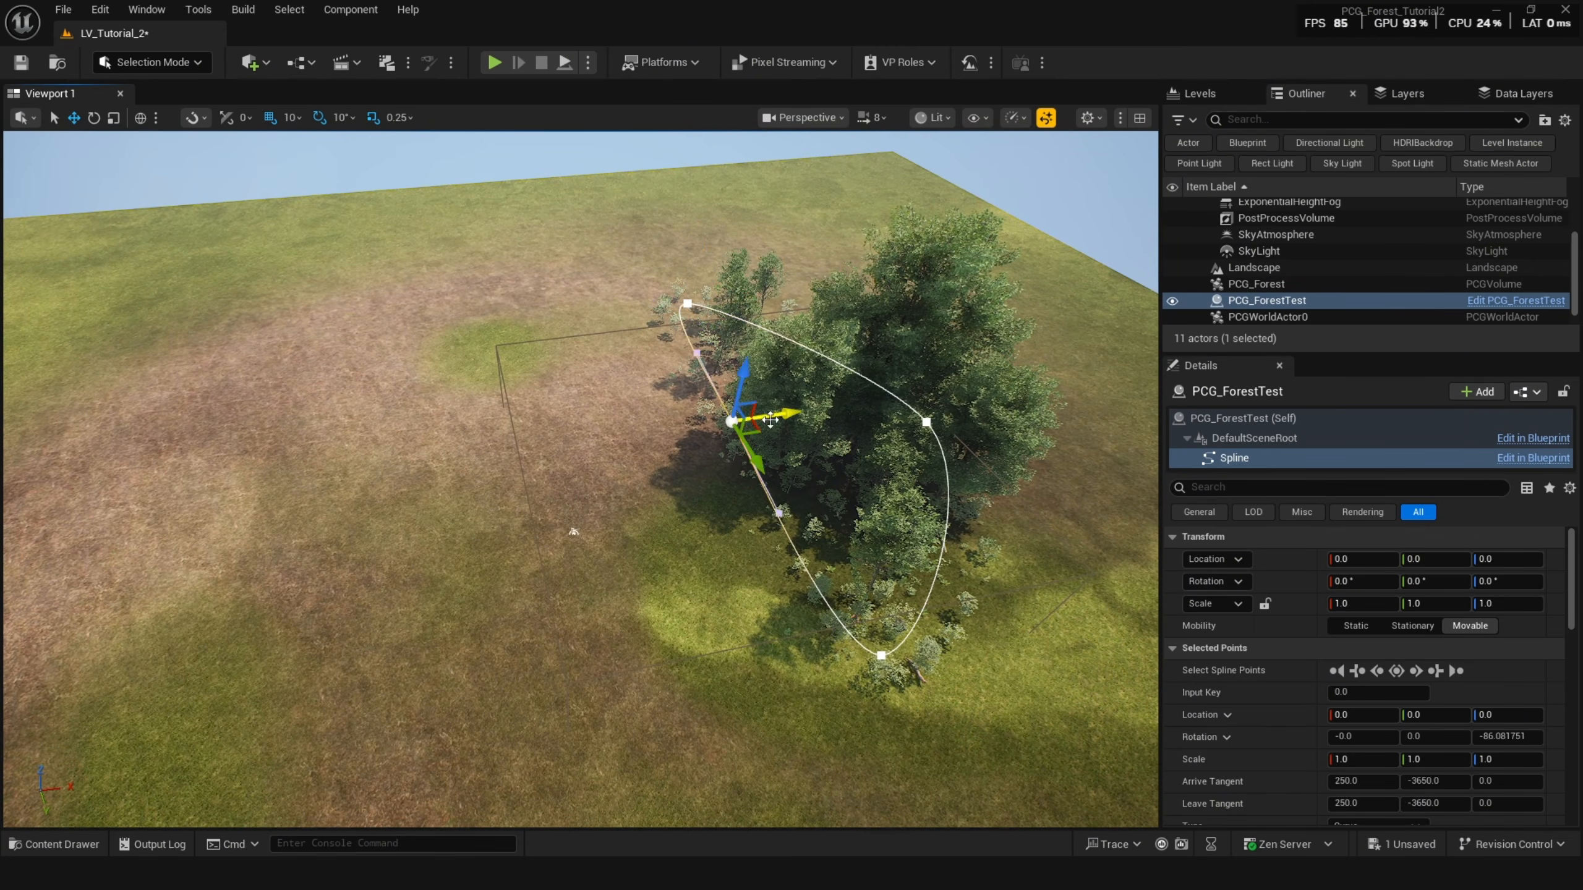
pyautogui.moveTo(719, 419); pyautogui.dragTo(35, 523)
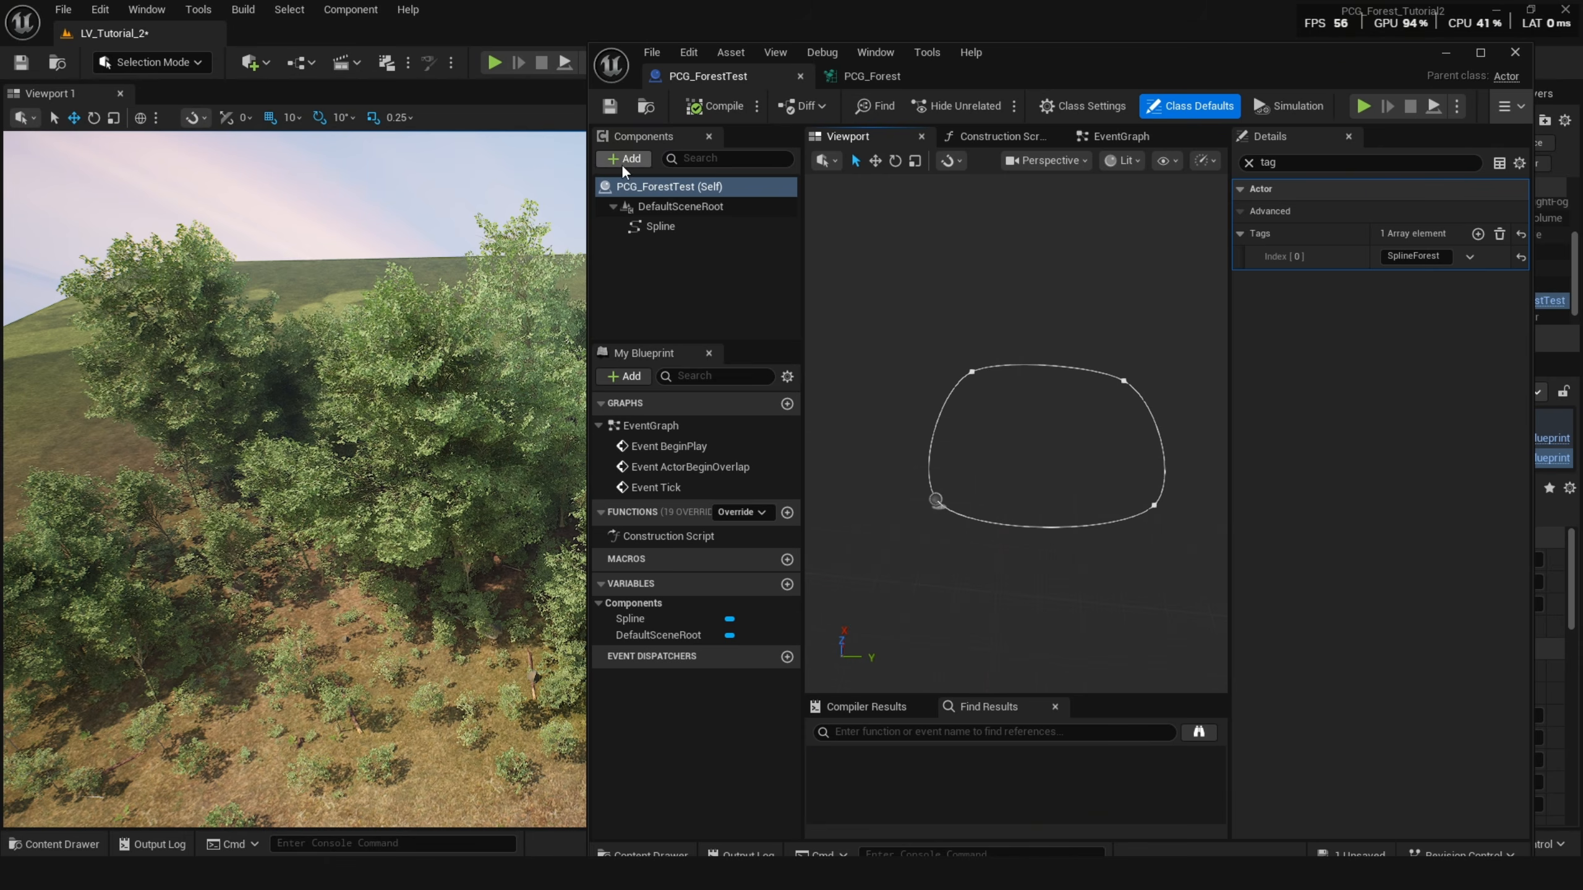
# Add a PCG component to the PCG_ForestTest blueprint.
pyautogui.click(622, 162)
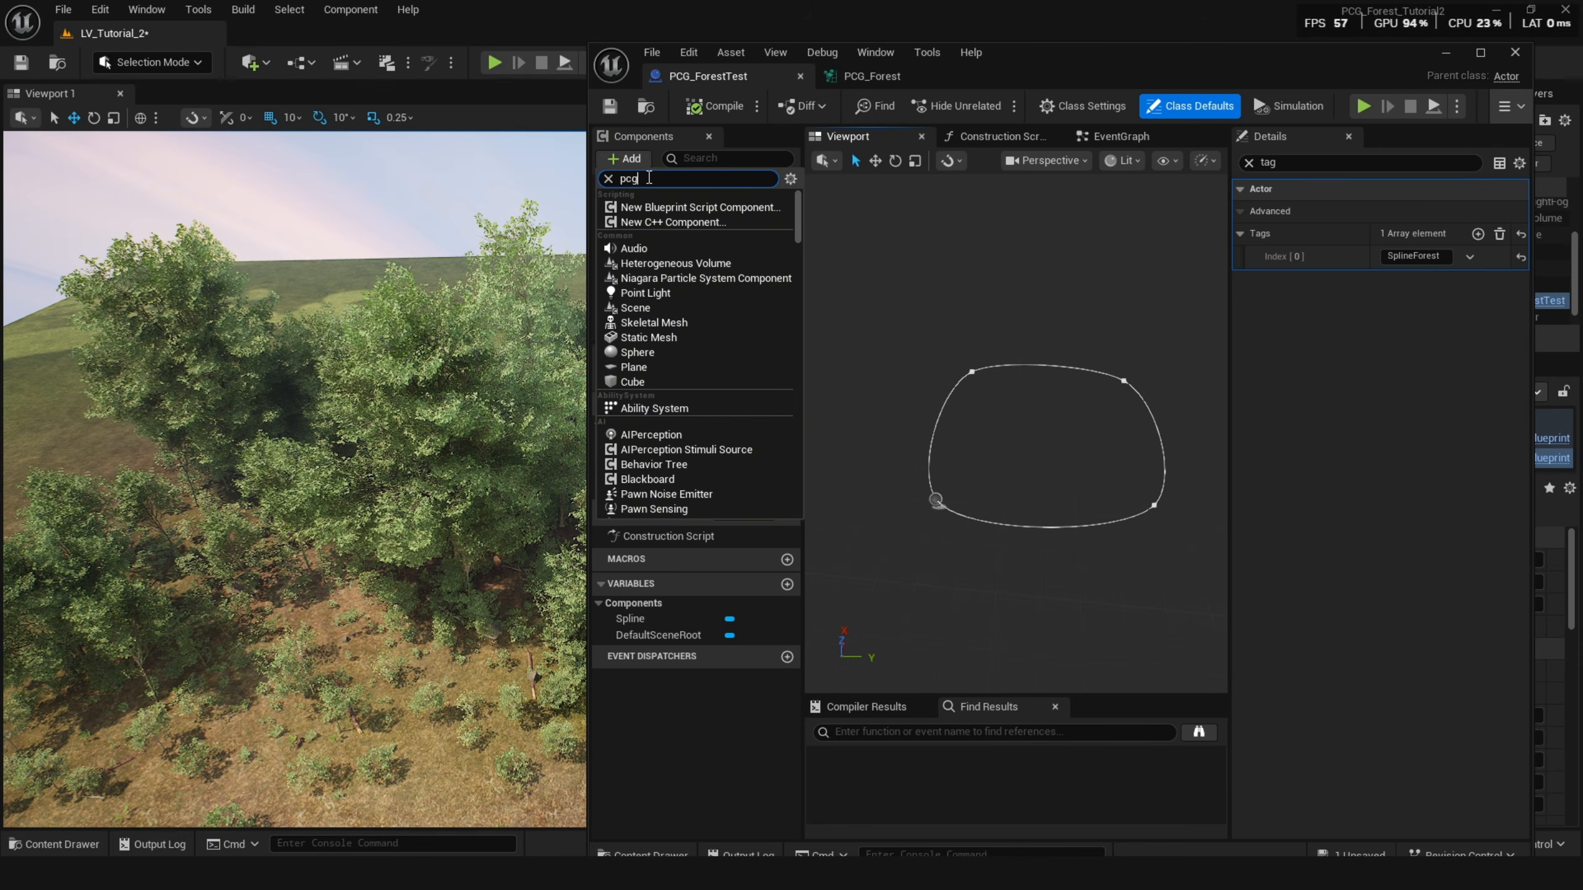
pyautogui.click(678, 247)
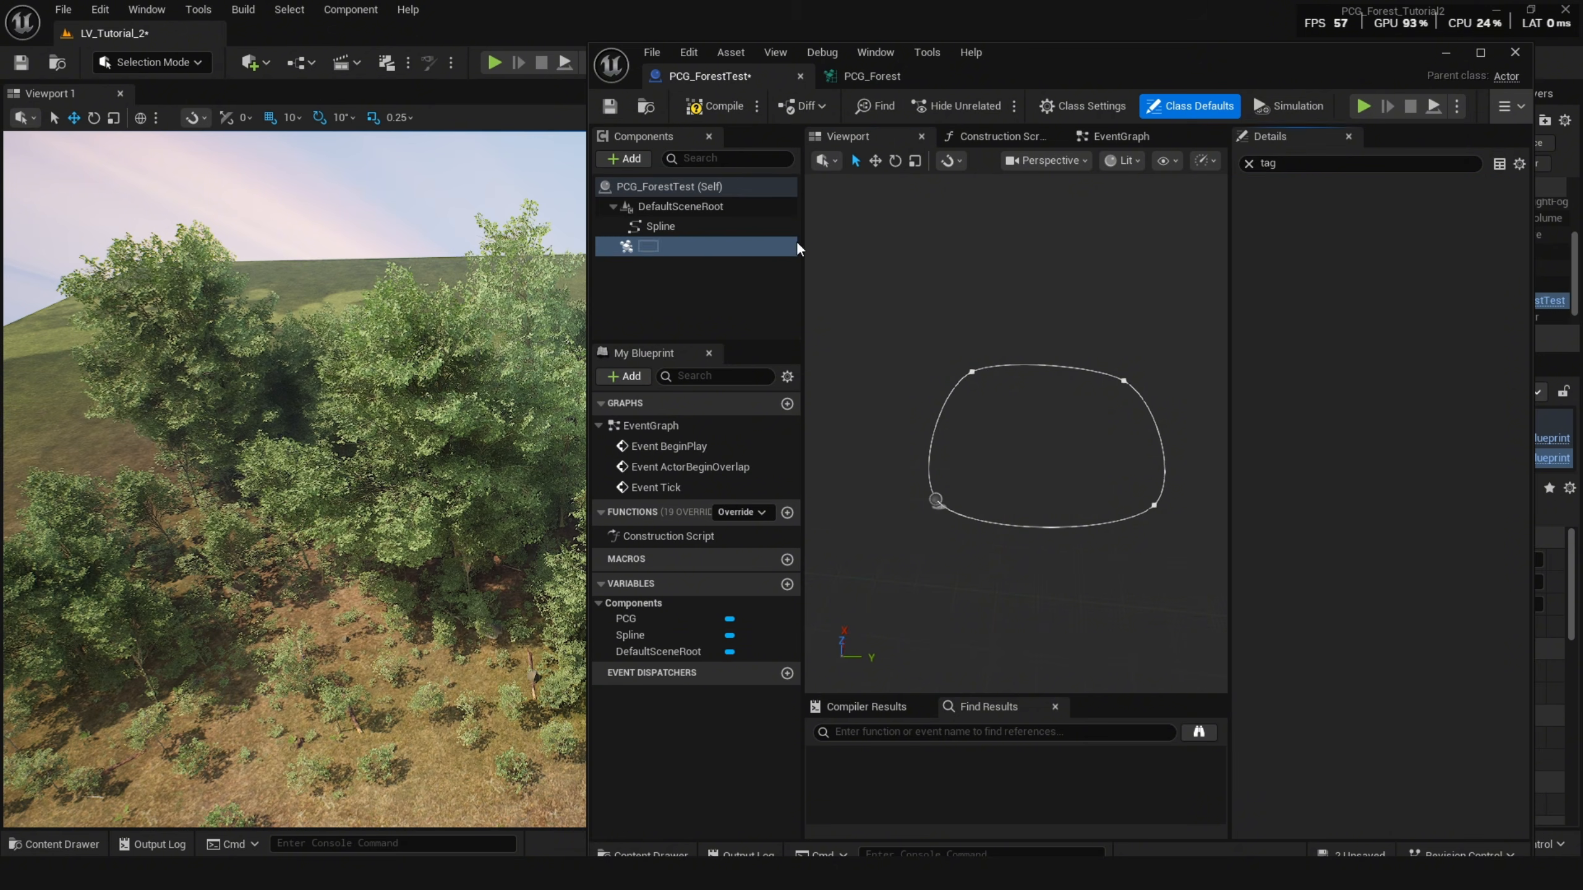
pyautogui.click(1248, 162)
pyautogui.click(689, 230)
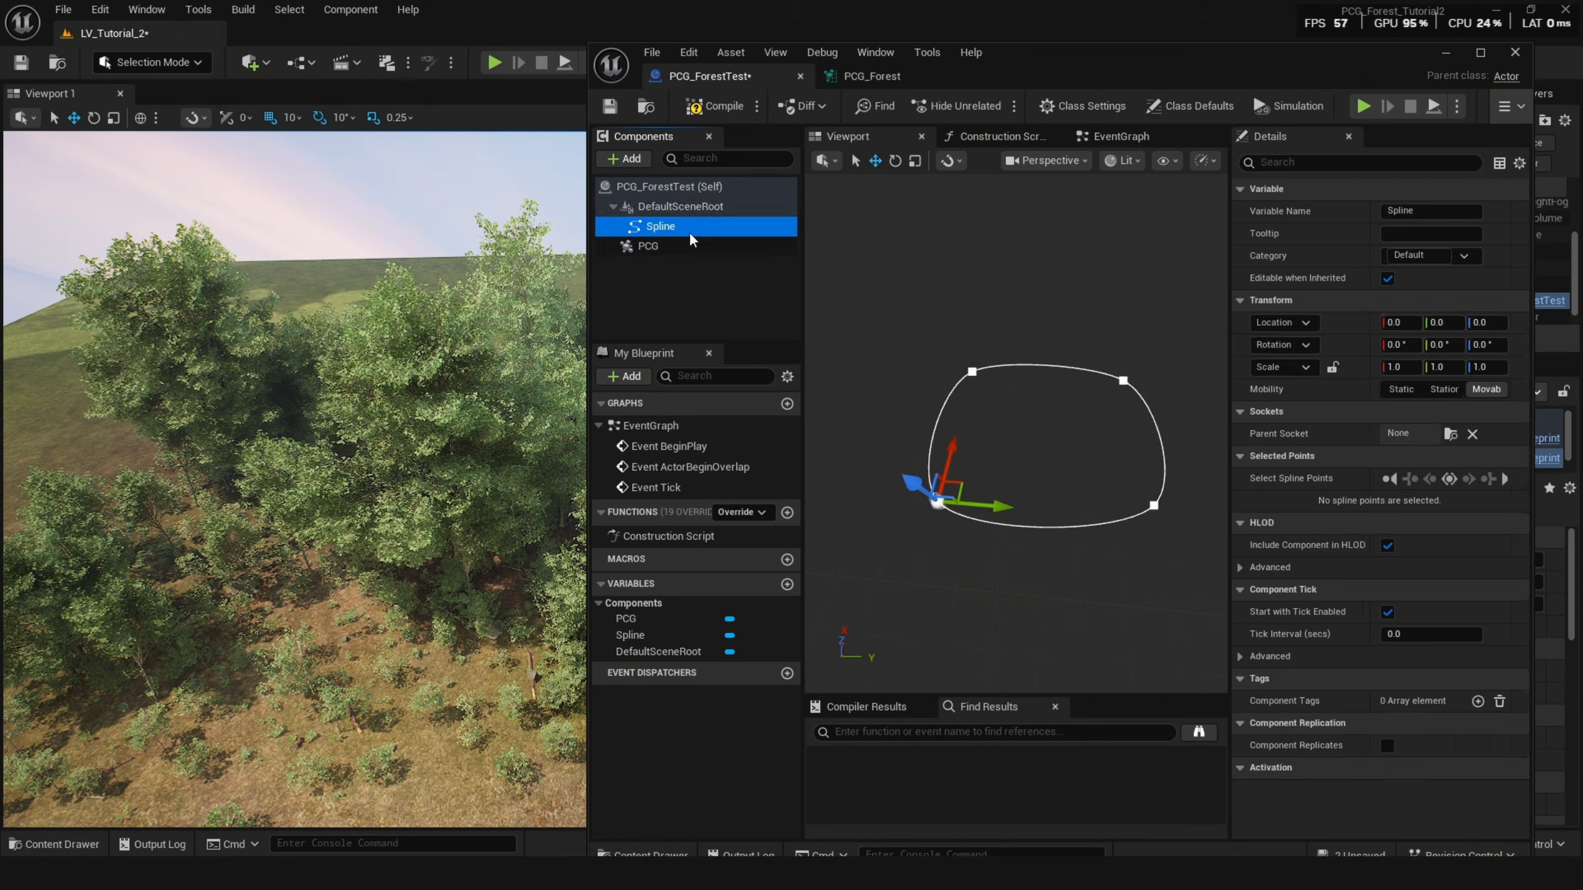
pyautogui.click(683, 248)
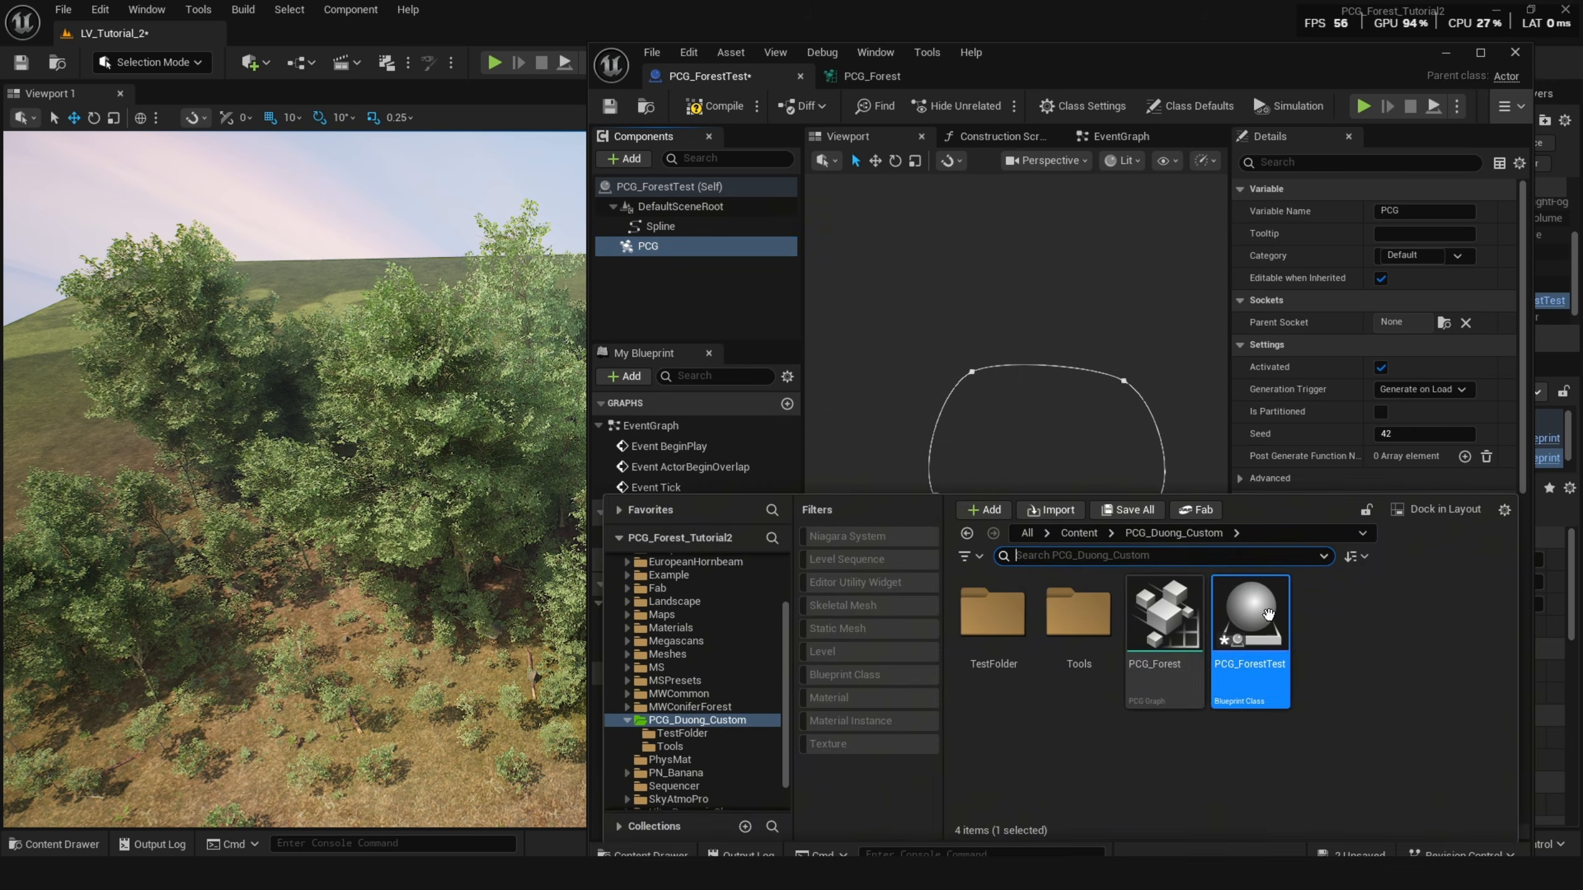
# Assign the PCG_Forest graph to the PCG component and compile the blueprint.
pyautogui.hotkey('ctrl', 'space')
pyautogui.click(1164, 617)
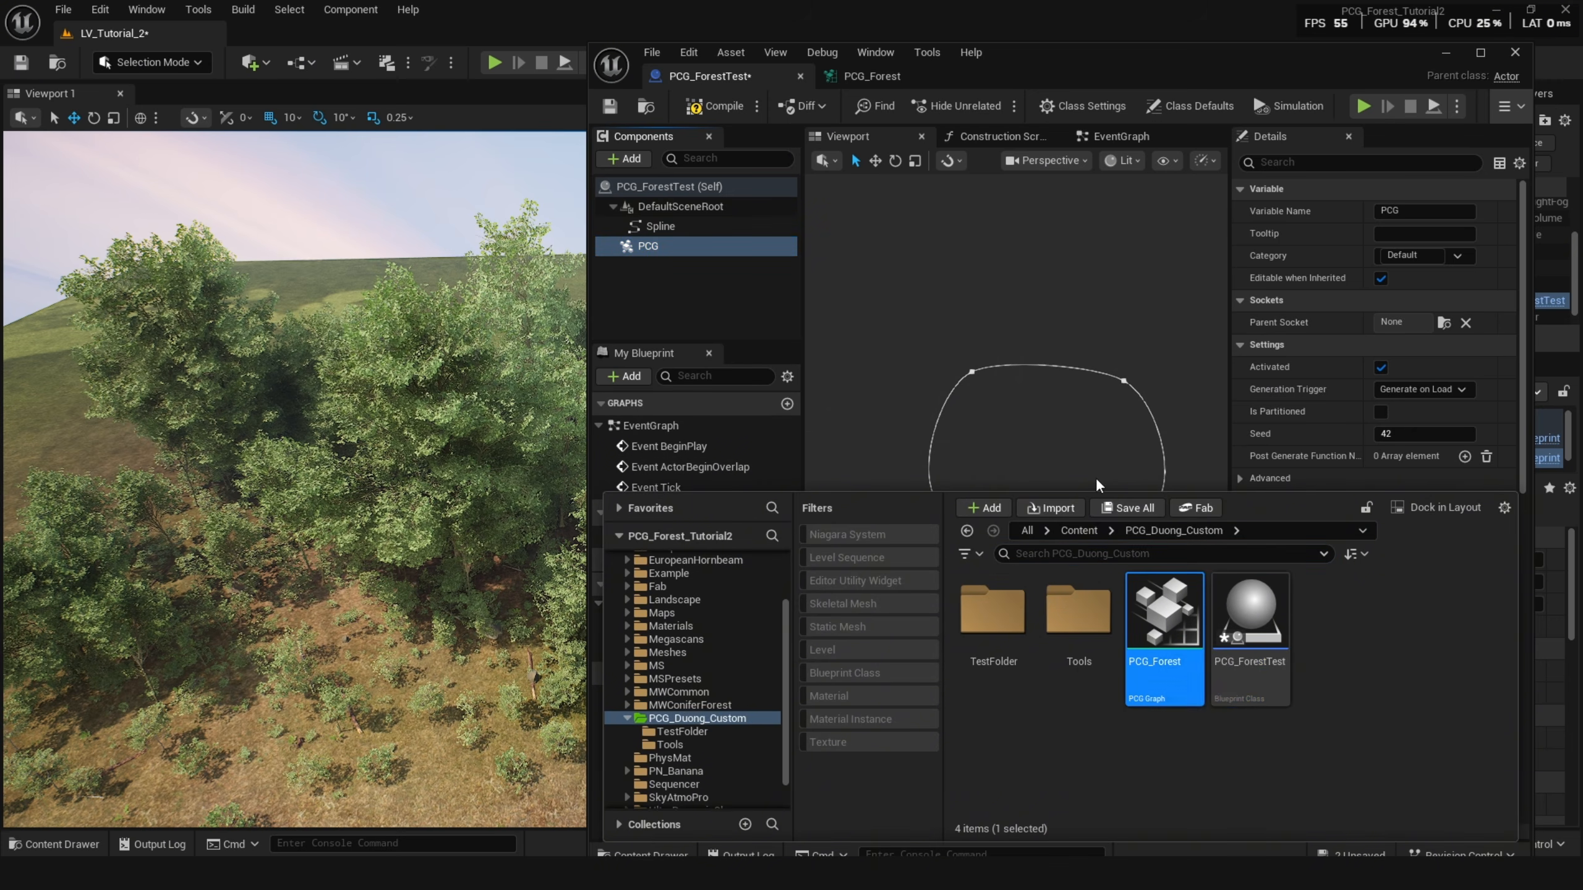
pyautogui.moveTo(1096, 477); pyautogui.dragTo(1096, 466, button='right')
pyautogui.click(1430, 658)
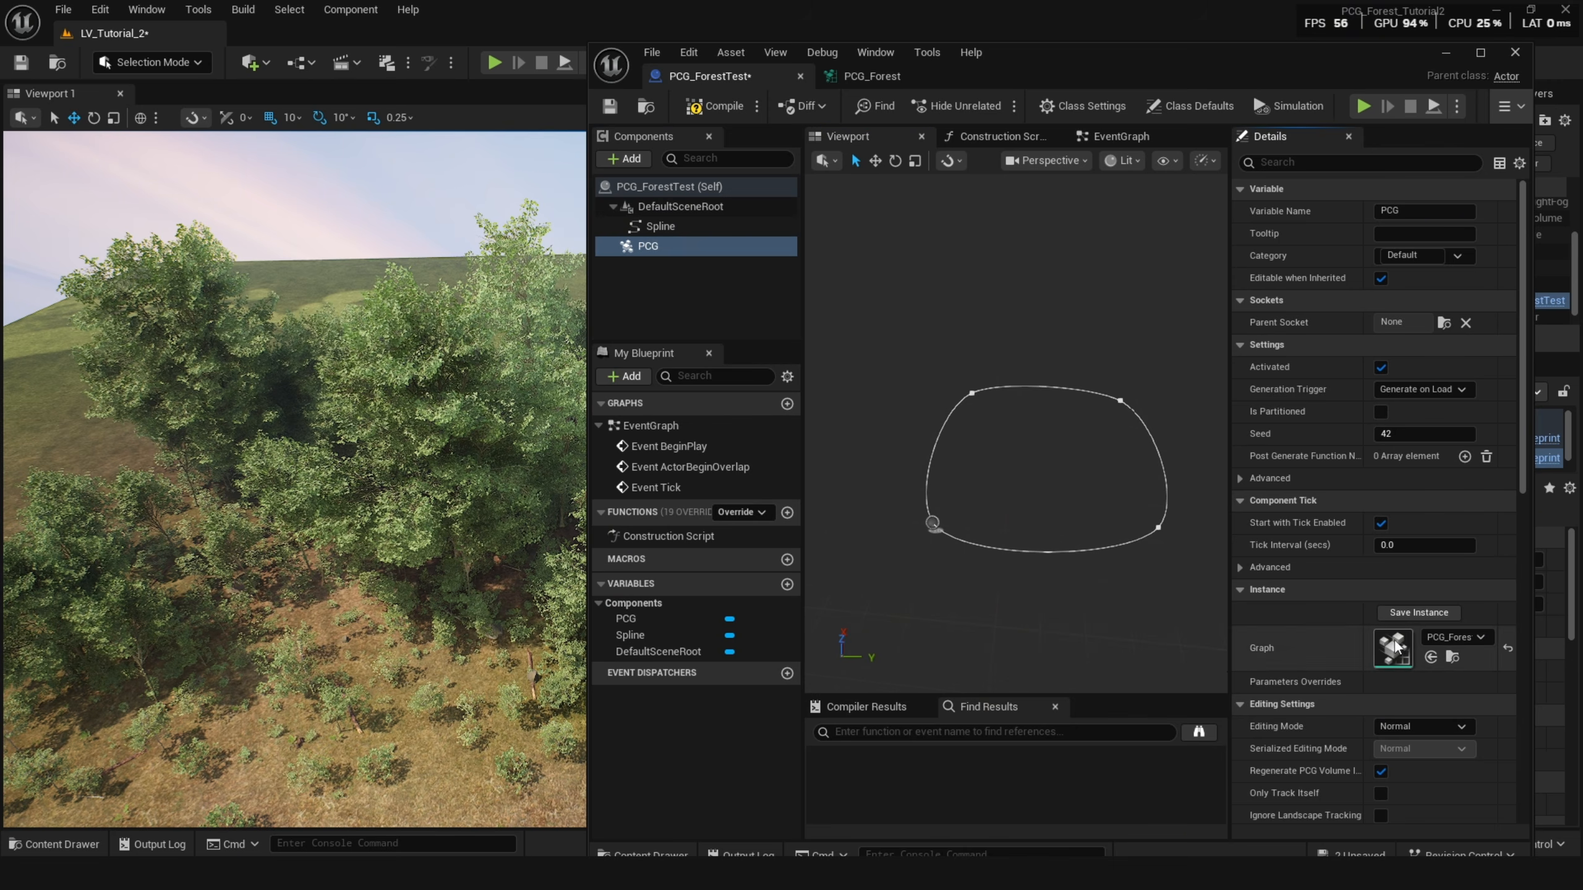
pyautogui.click(715, 109)
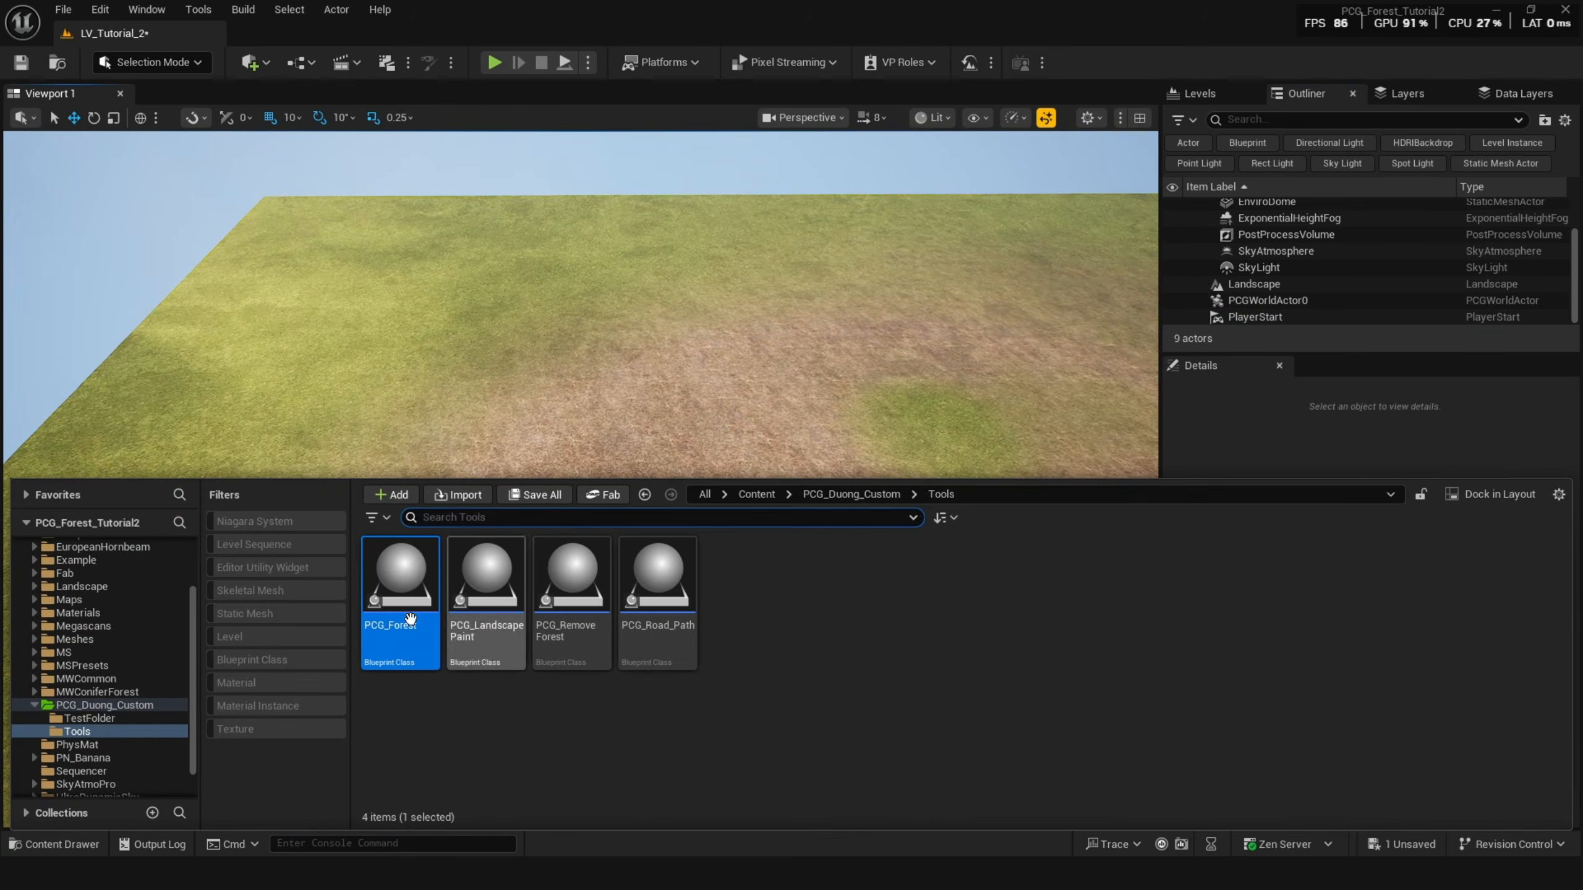
# Select and drag spline points of the placed forest actor to reshape its outline on the landscape.
pyautogui.moveTo(396, 686); pyautogui.dragTo(852, 446)
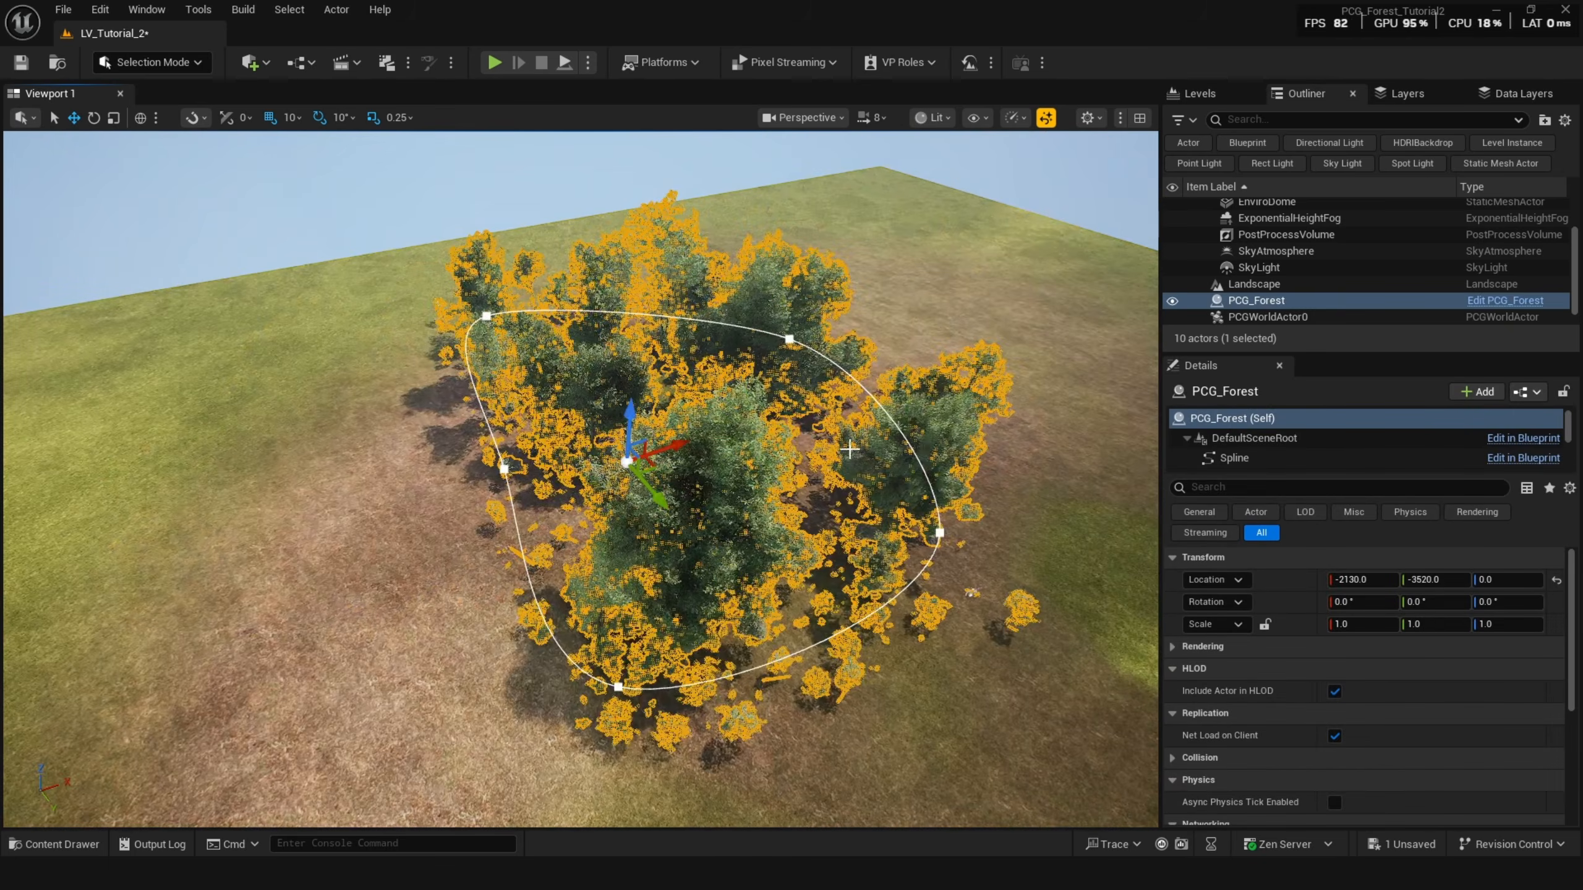
pyautogui.moveTo(623, 487); pyautogui.dragTo(834, 471, button='right')
pyautogui.press('g')
pyautogui.moveTo(876, 410); pyautogui.dragTo(719, 564, button='right')
pyautogui.press('g')
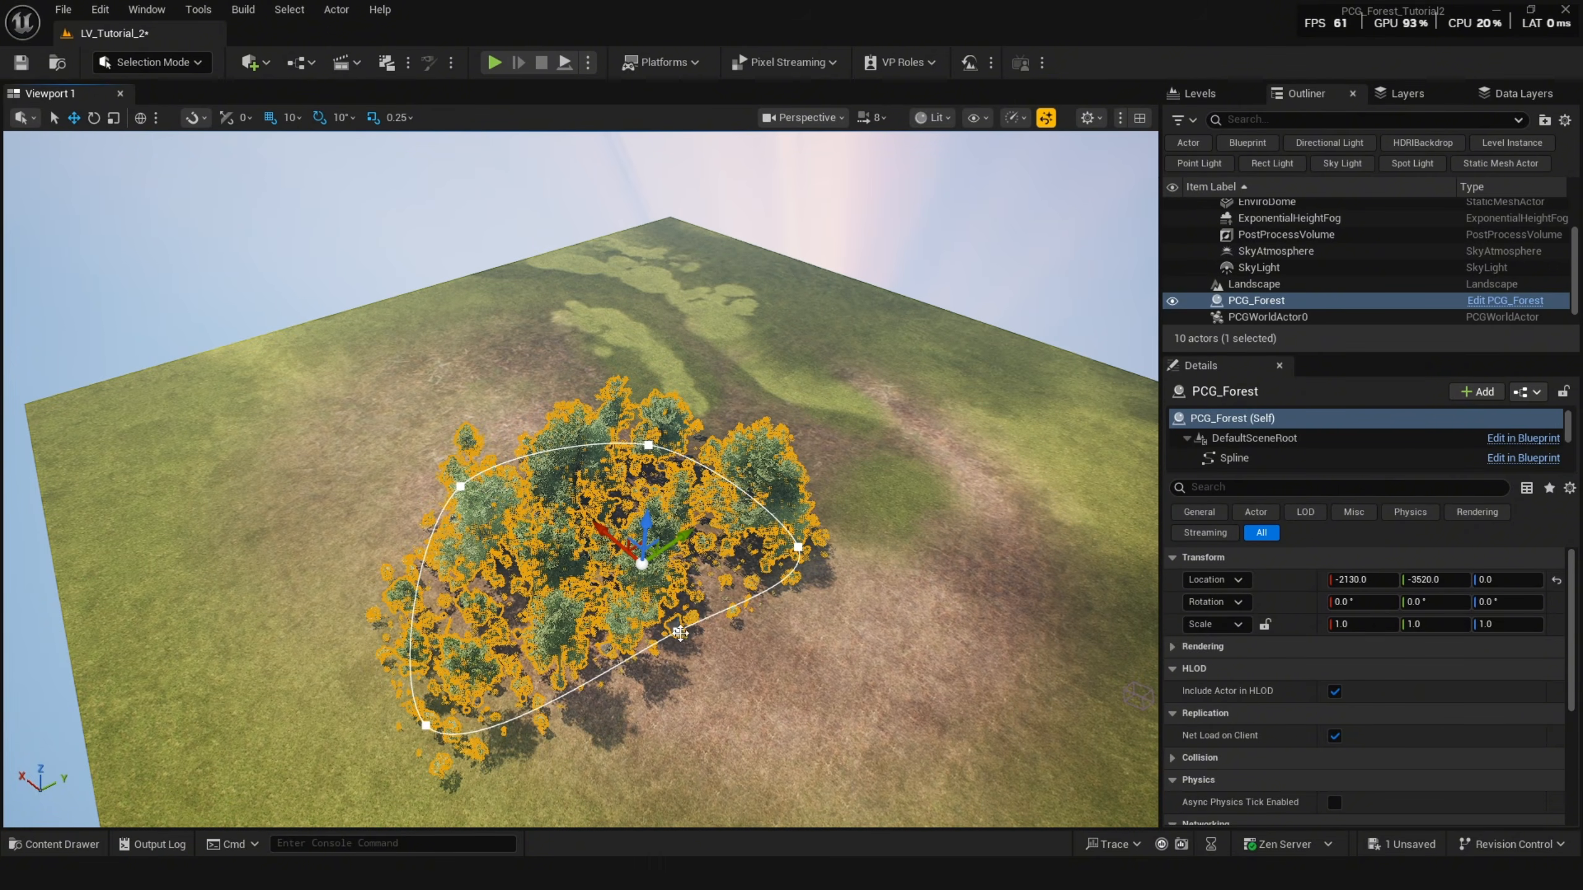
pyautogui.click(680, 633)
pyautogui.moveTo(681, 633); pyautogui.dragTo(570, 397)
pyautogui.click(795, 551)
pyautogui.click(642, 446)
pyautogui.click(650, 446)
pyautogui.press('g')
pyautogui.moveTo(570, 398); pyautogui.dragTo(599, 436, button='right')
pyautogui.press('w')
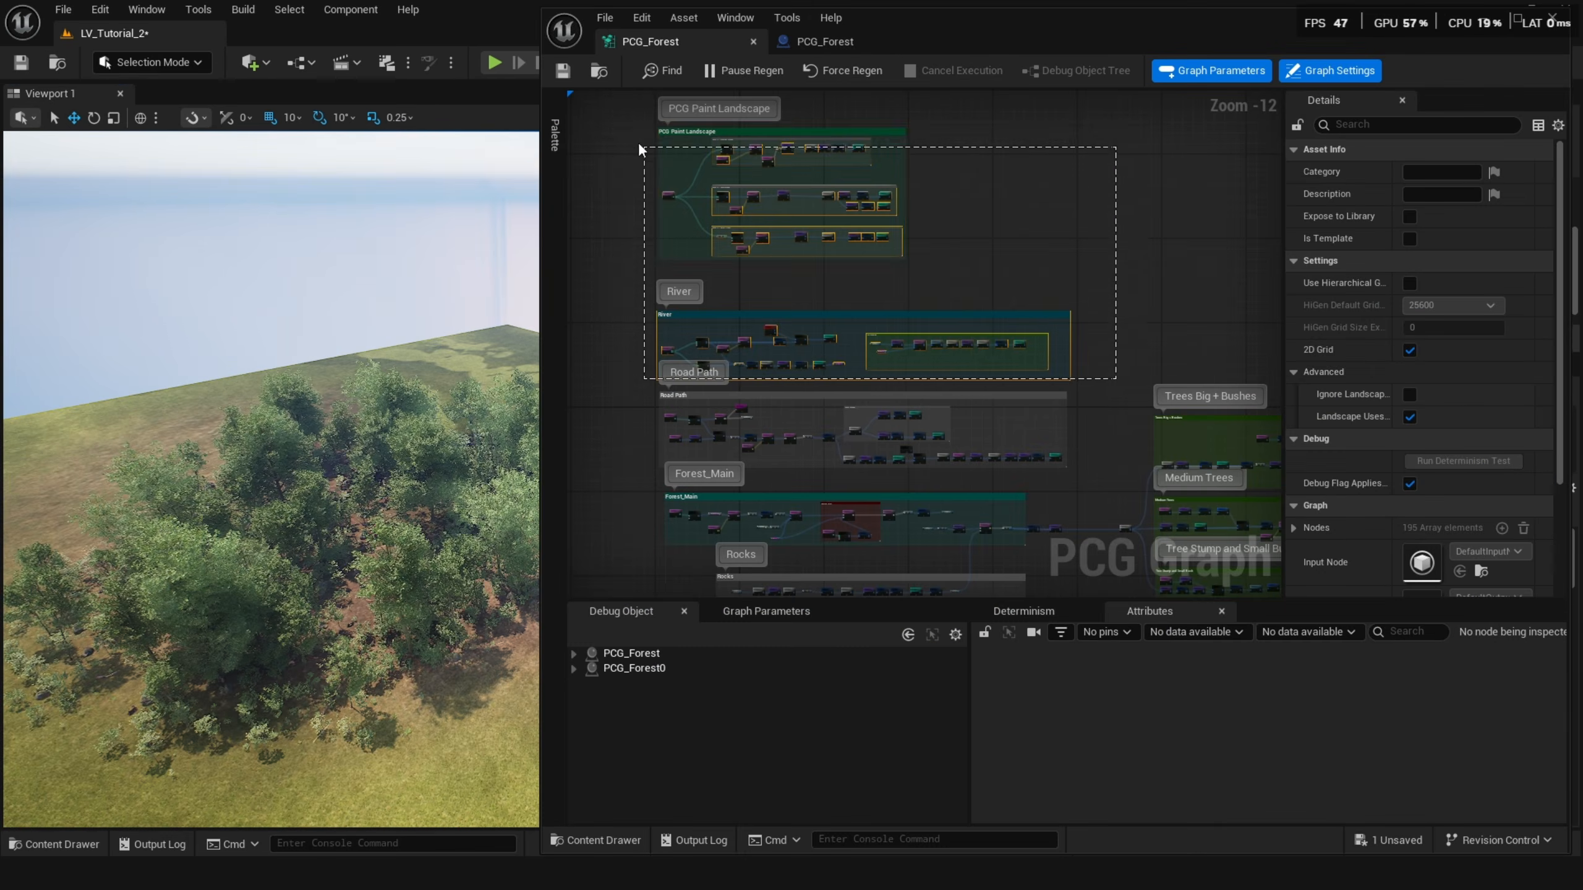
# Navigate the PCG_Forest graph to the Forest_Main section and select the Spline Sampler node.
pyautogui.moveTo(871, 397); pyautogui.dragTo(871, 300, button='right')
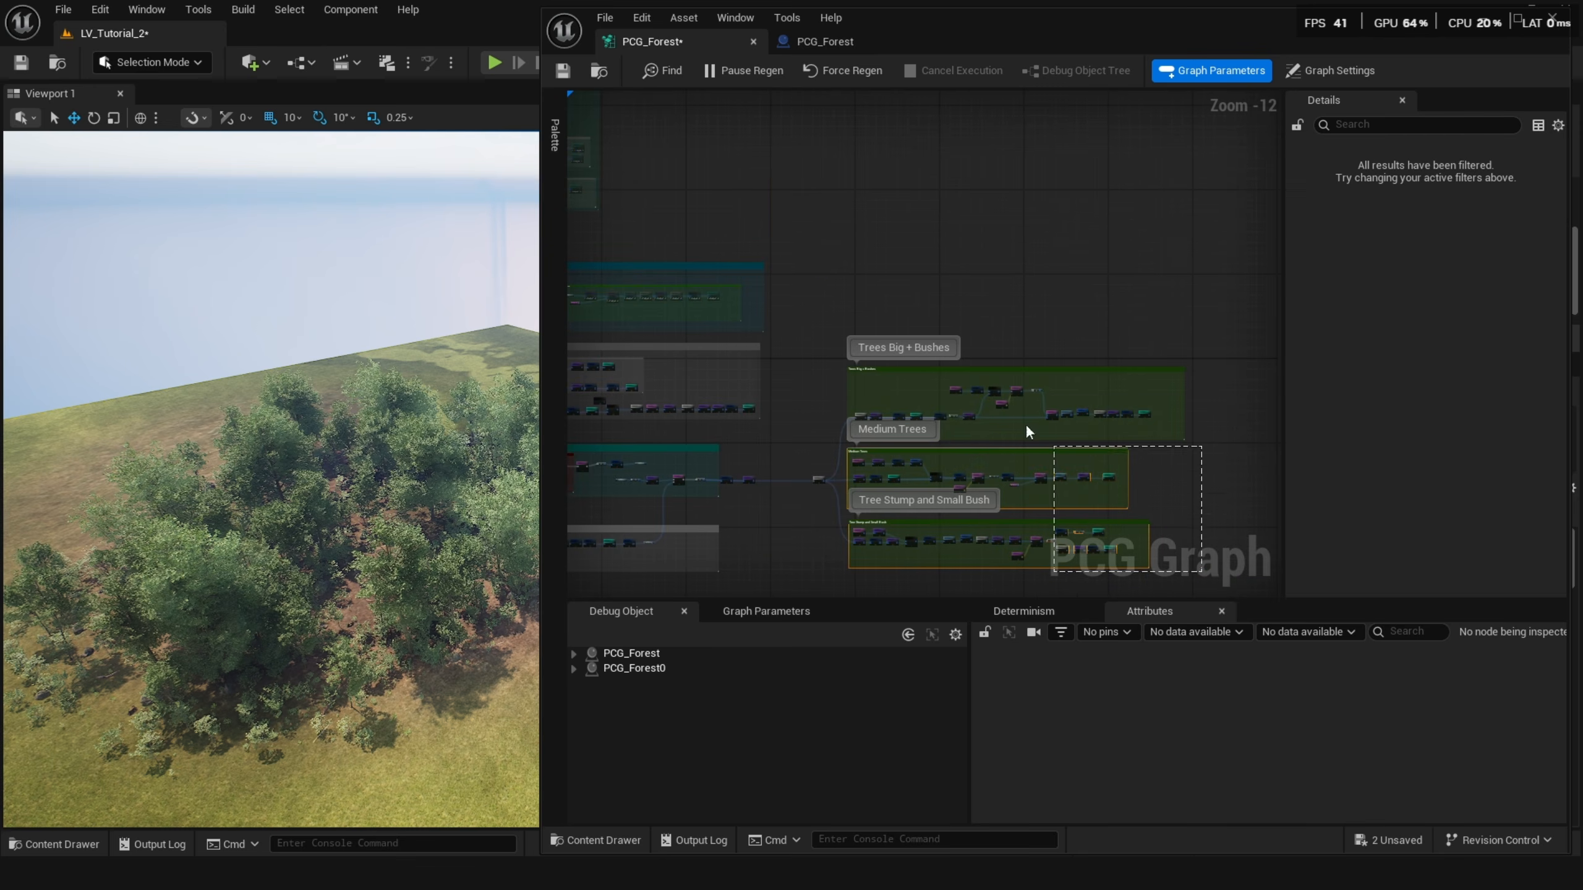
pyautogui.press('e')
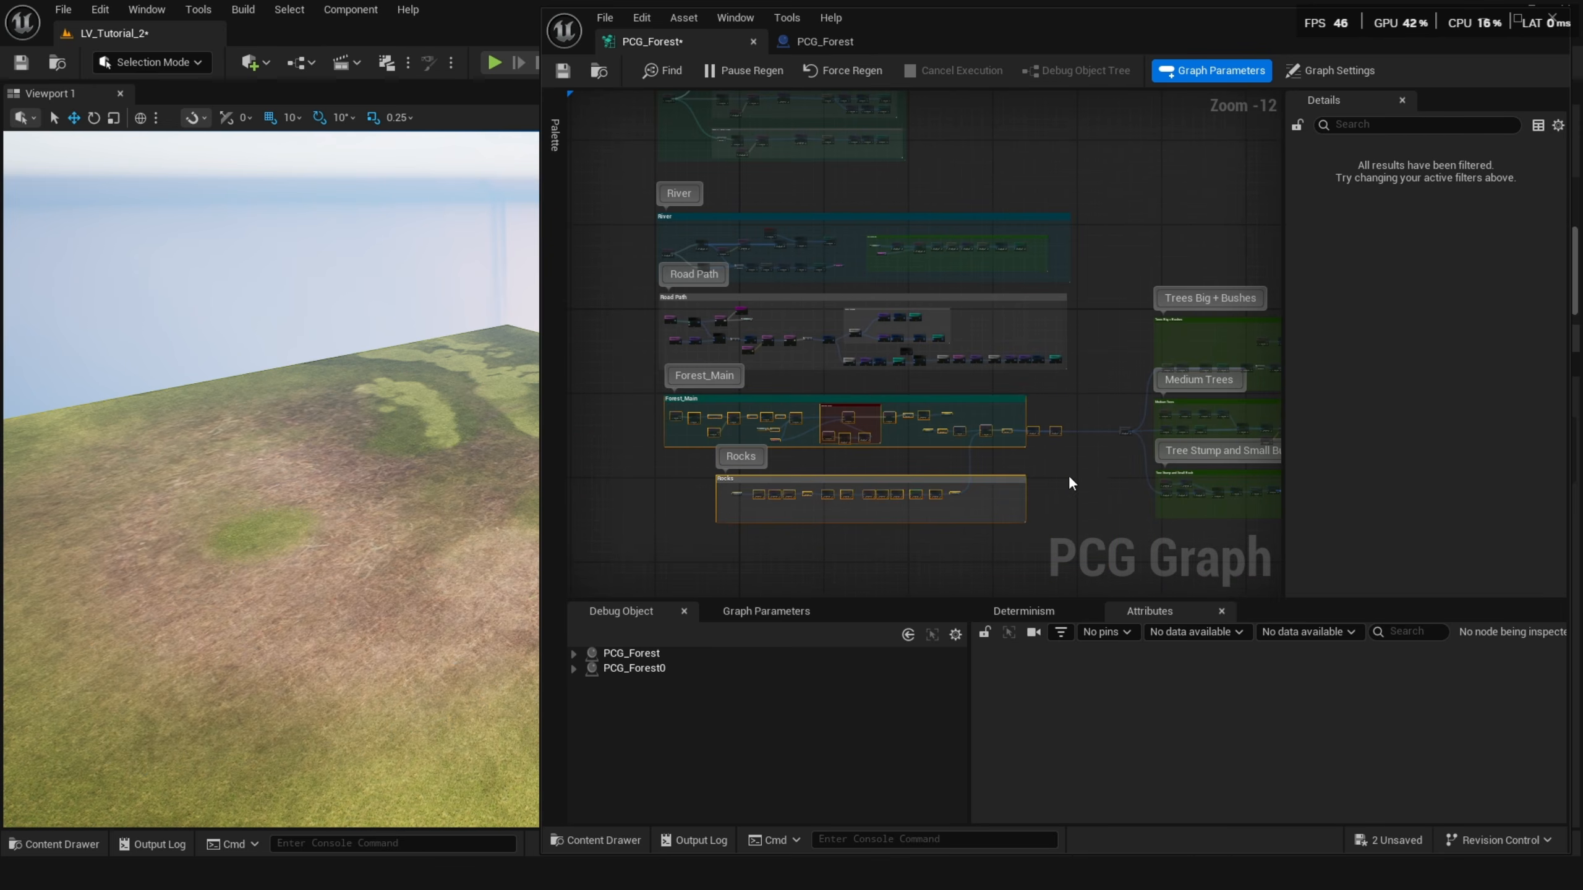
pyautogui.moveTo(386, 522); pyautogui.dragTo(442, 498, button='right')
pyautogui.moveTo(679, 455); pyautogui.dragTo(738, 429, button='right')
pyautogui.scroll(1, 738, 429)
pyautogui.scroll(8, 726, 413)
pyautogui.click(703, 374)
pyautogui.moveTo(374, 464)
pyautogui.mouseDown(button='right')
pyautogui.moveTo(320, 460)
pyautogui.moveTo(387, 449)
pyautogui.mouseUp(button='right')
pyautogui.scroll(3, 732, 364)
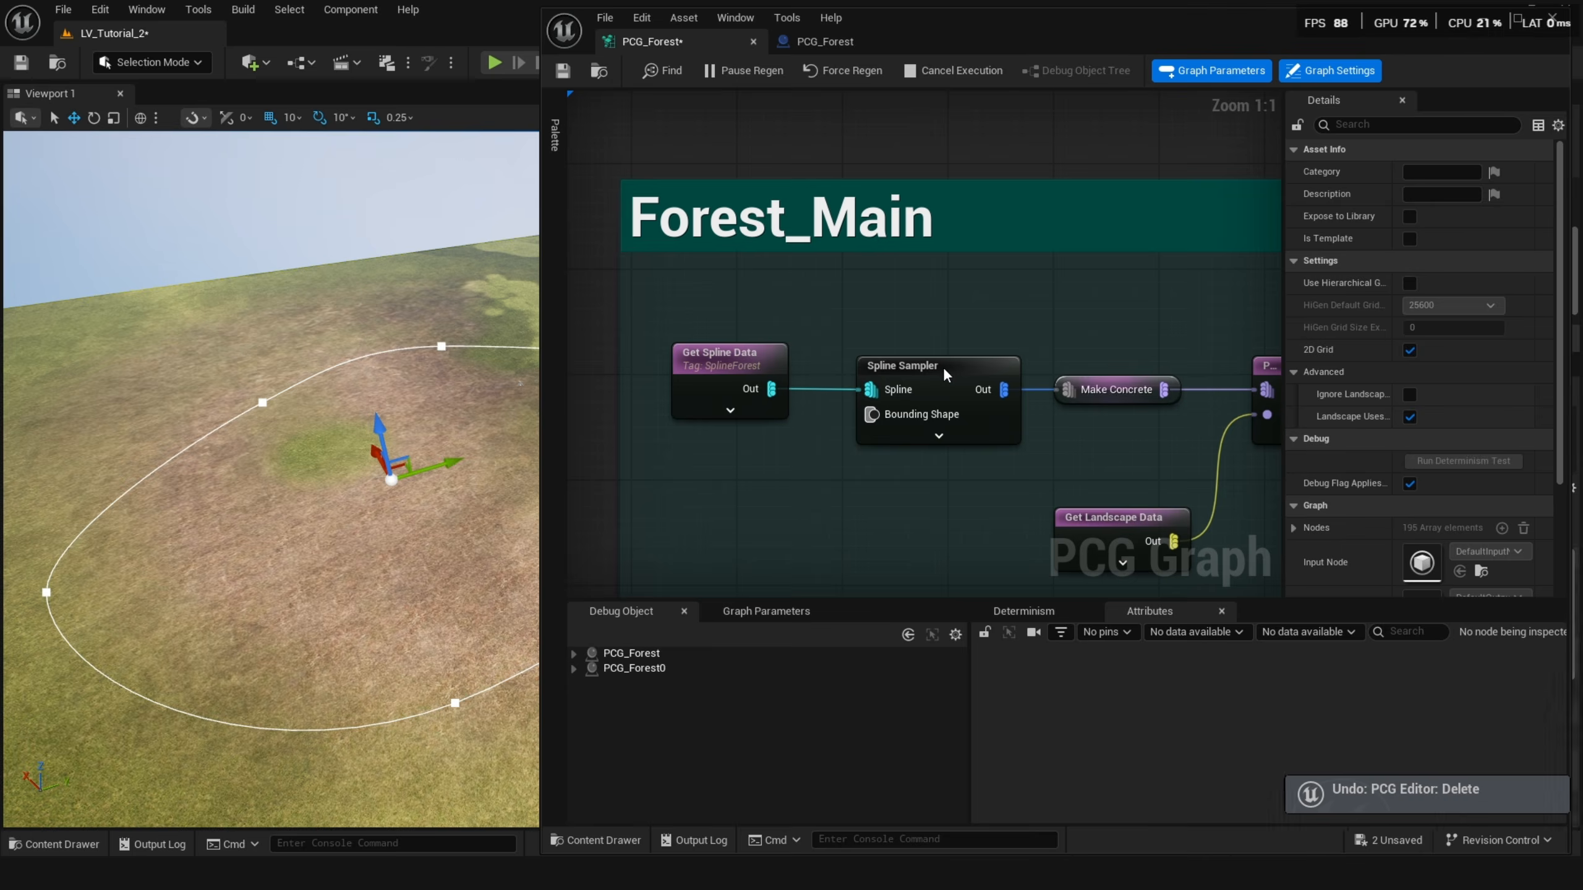
pyautogui.click(943, 366)
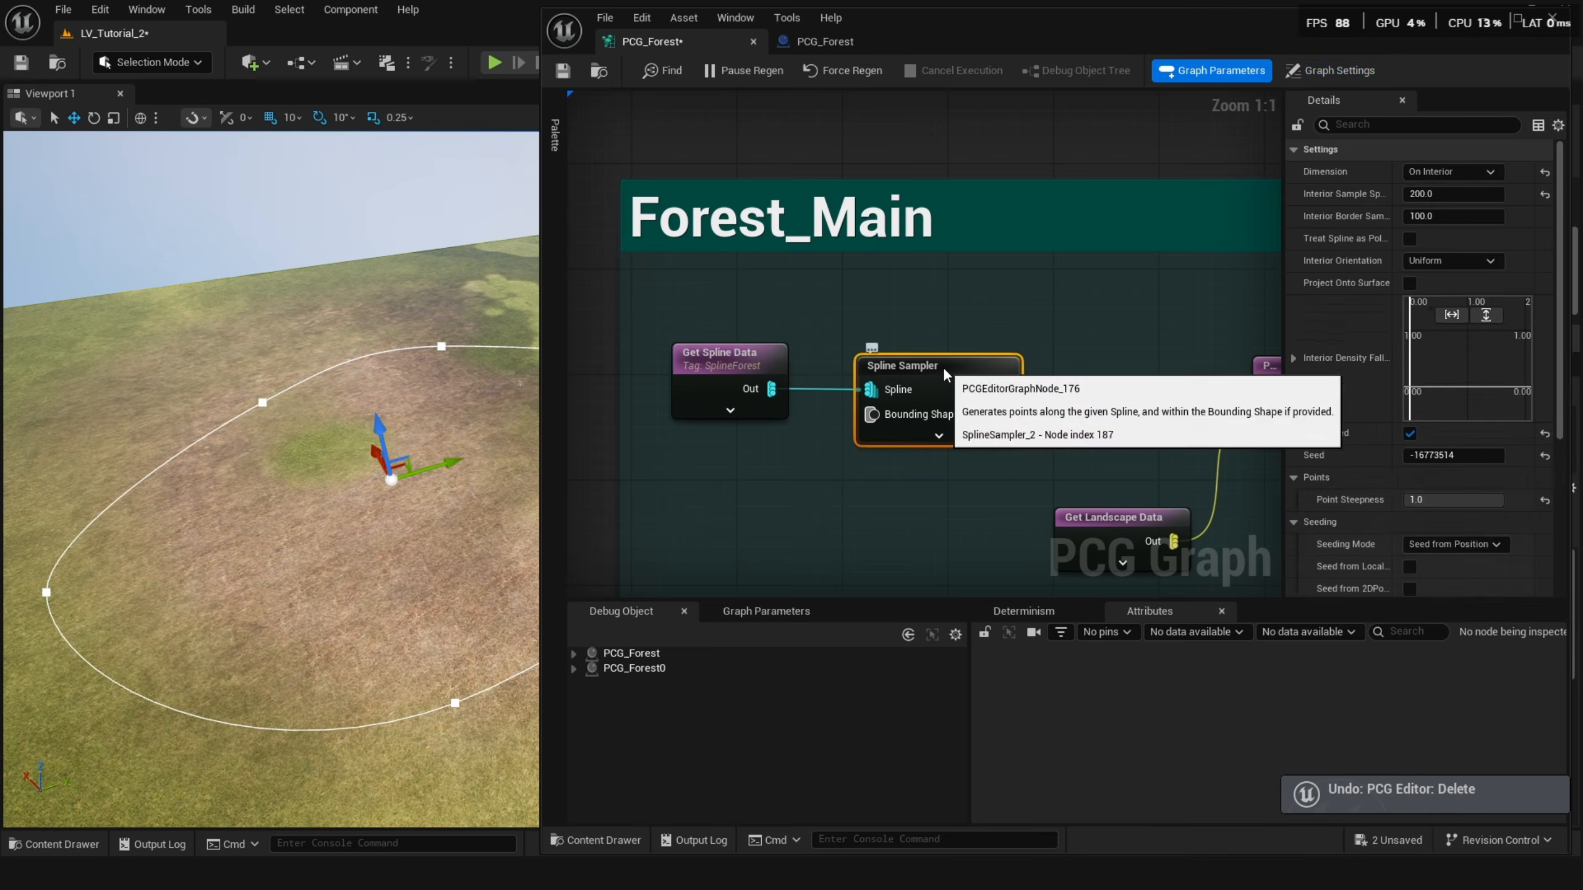
# Turn on debug display for the Spline Sampler node to preview its sampled points in the viewport.
pyautogui.press('d')
pyautogui.moveTo(274, 473); pyautogui.dragTo(336, 489, button='right')
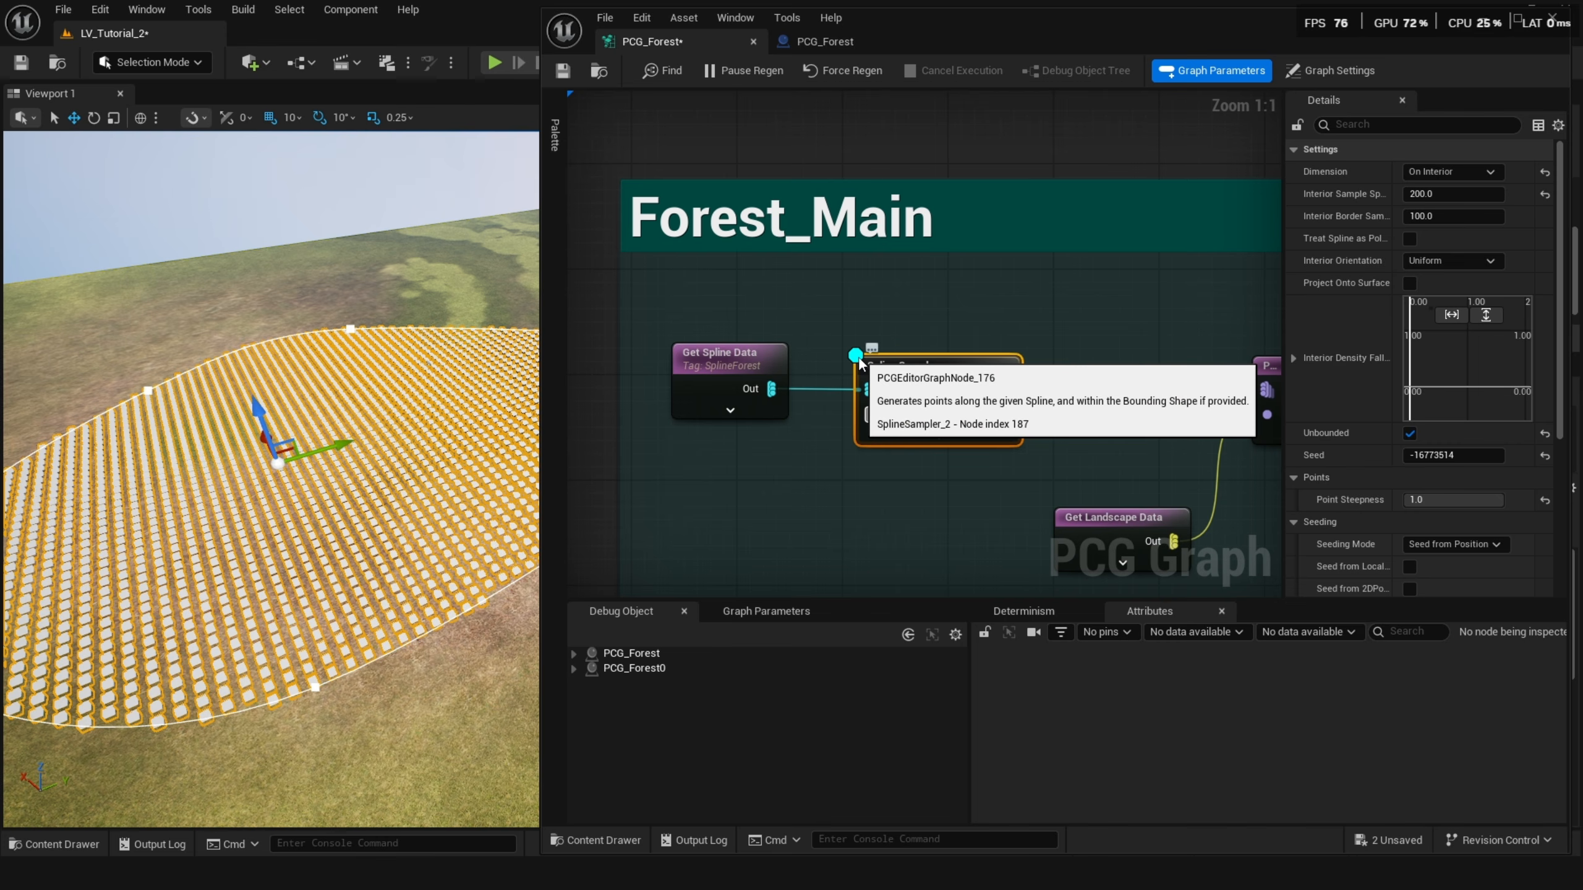
# Set the Spline Sampler's Dimension to On Interior and its Interior Sample Spacing to 100.
pyautogui.click(887, 455)
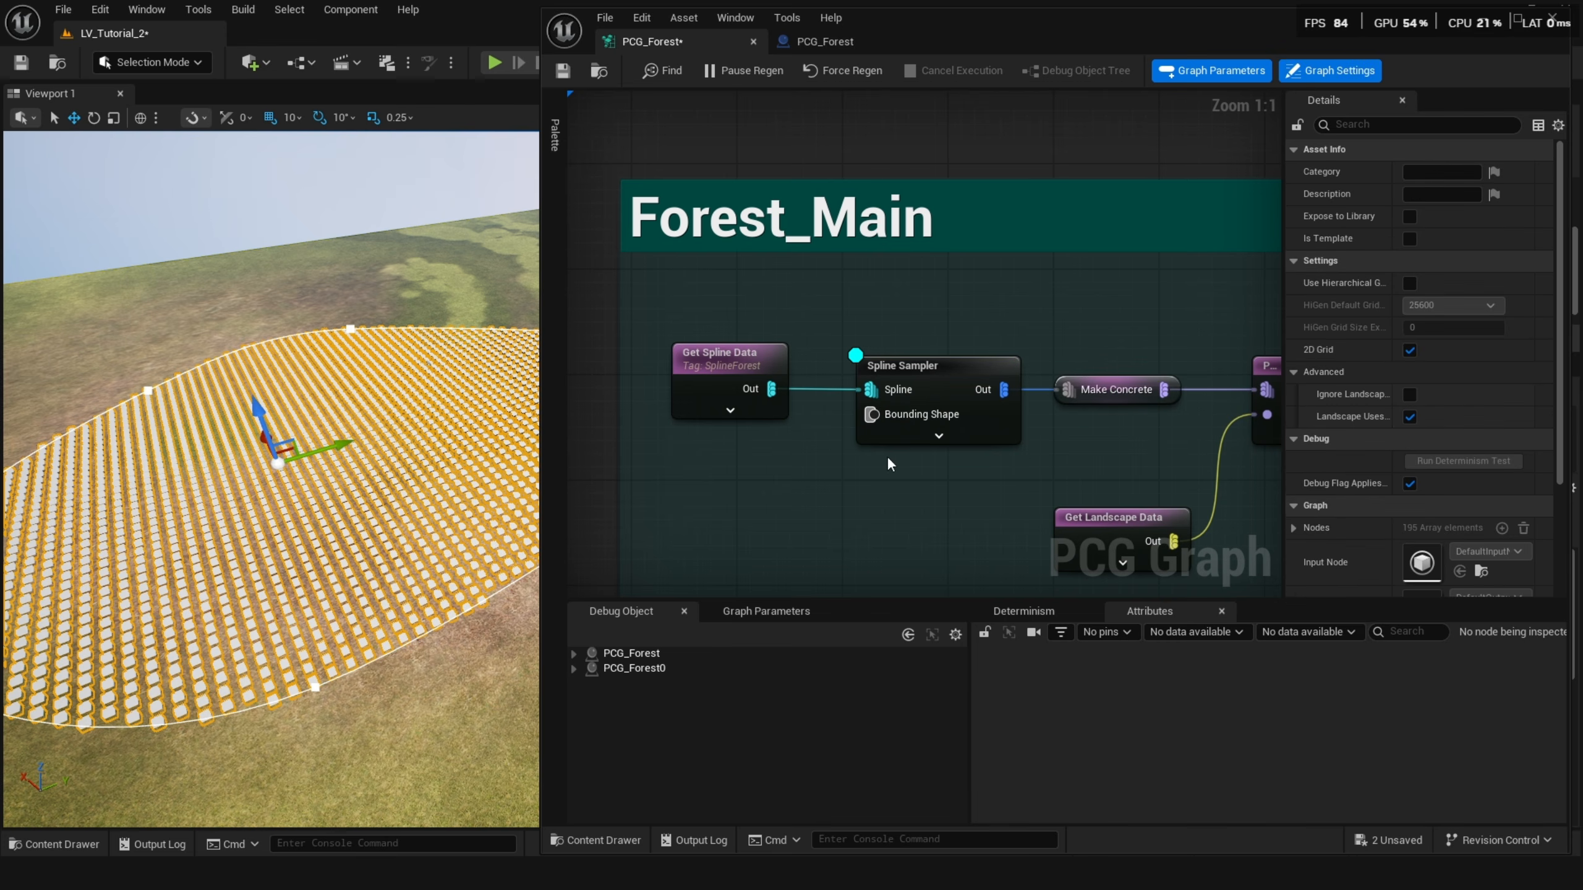
pyautogui.click(917, 381)
pyautogui.click(1452, 173)
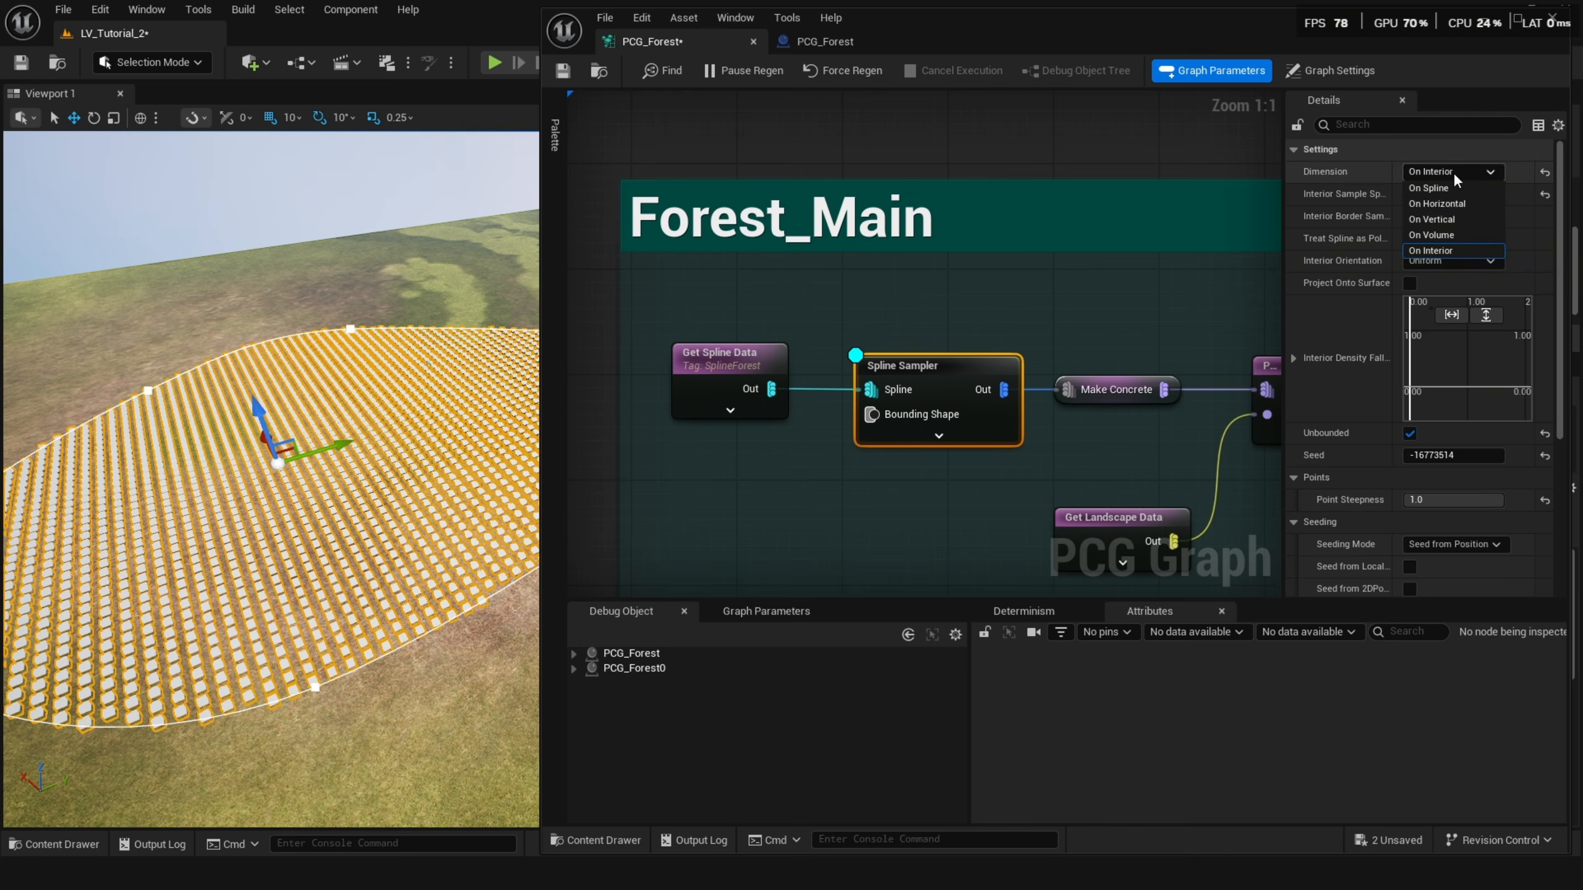
pyautogui.click(1452, 250)
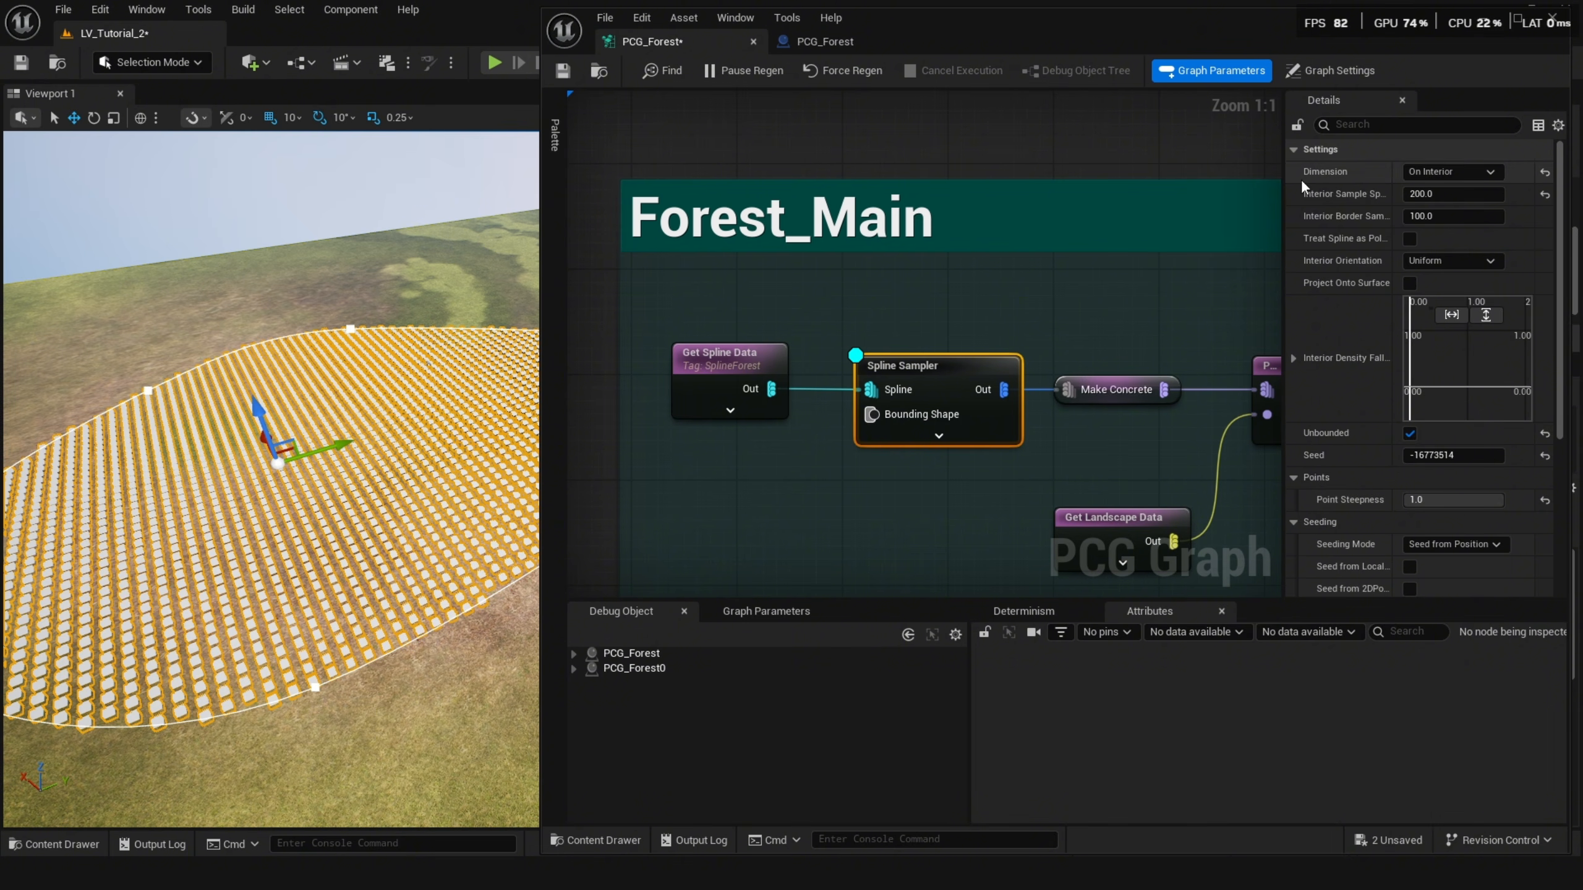
pyautogui.moveTo(1394, 200); pyautogui.dragTo(1406, 197)
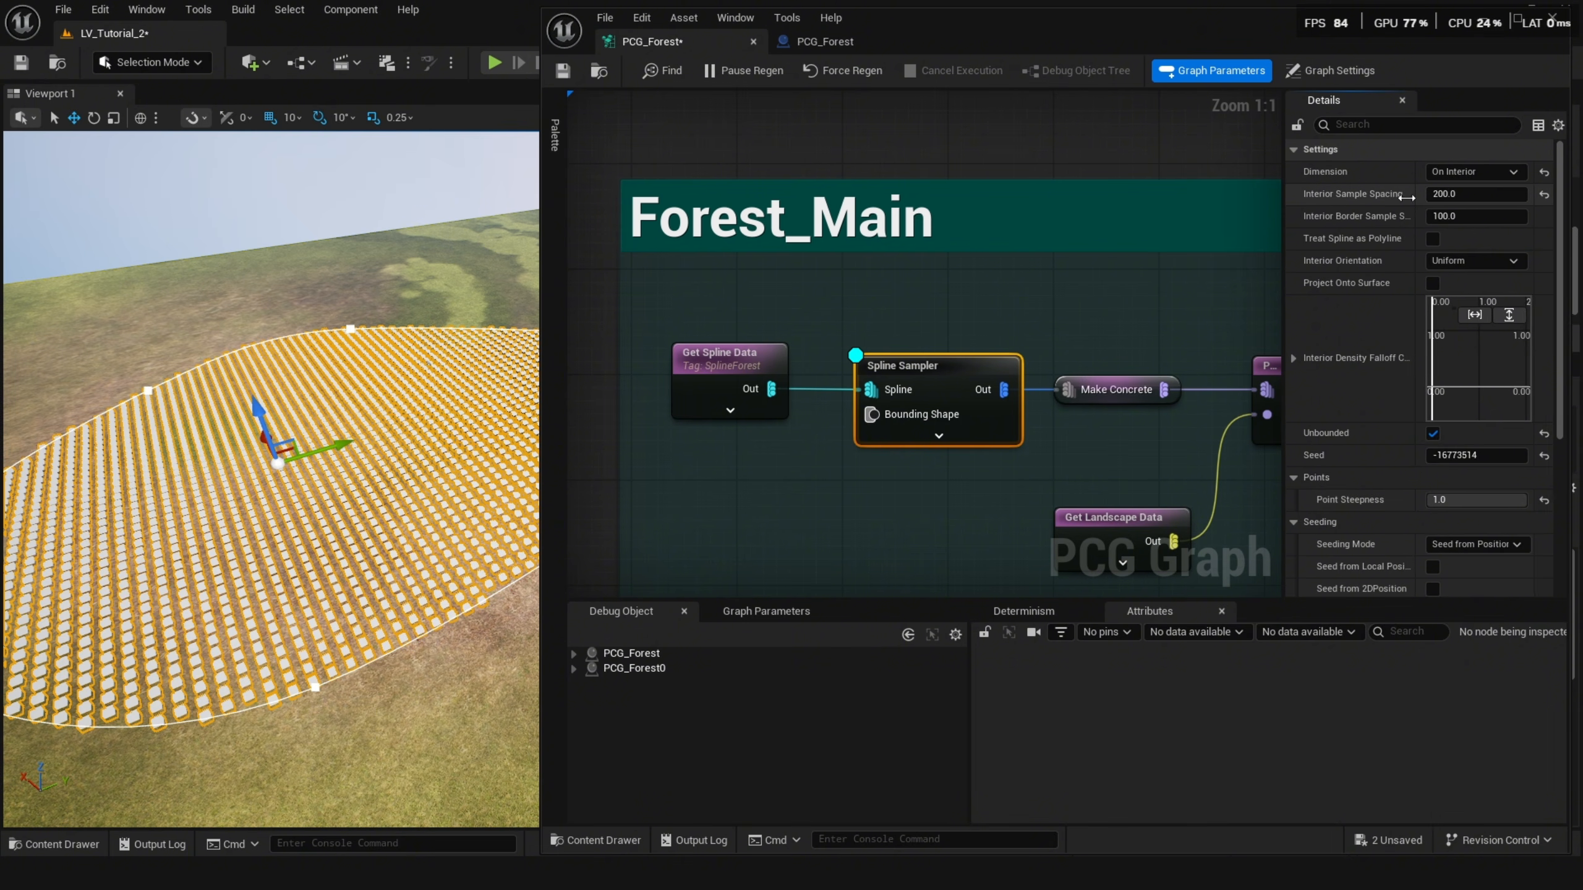
pyautogui.click(1481, 195)
pyautogui.write('100')
pyautogui.press('Return')
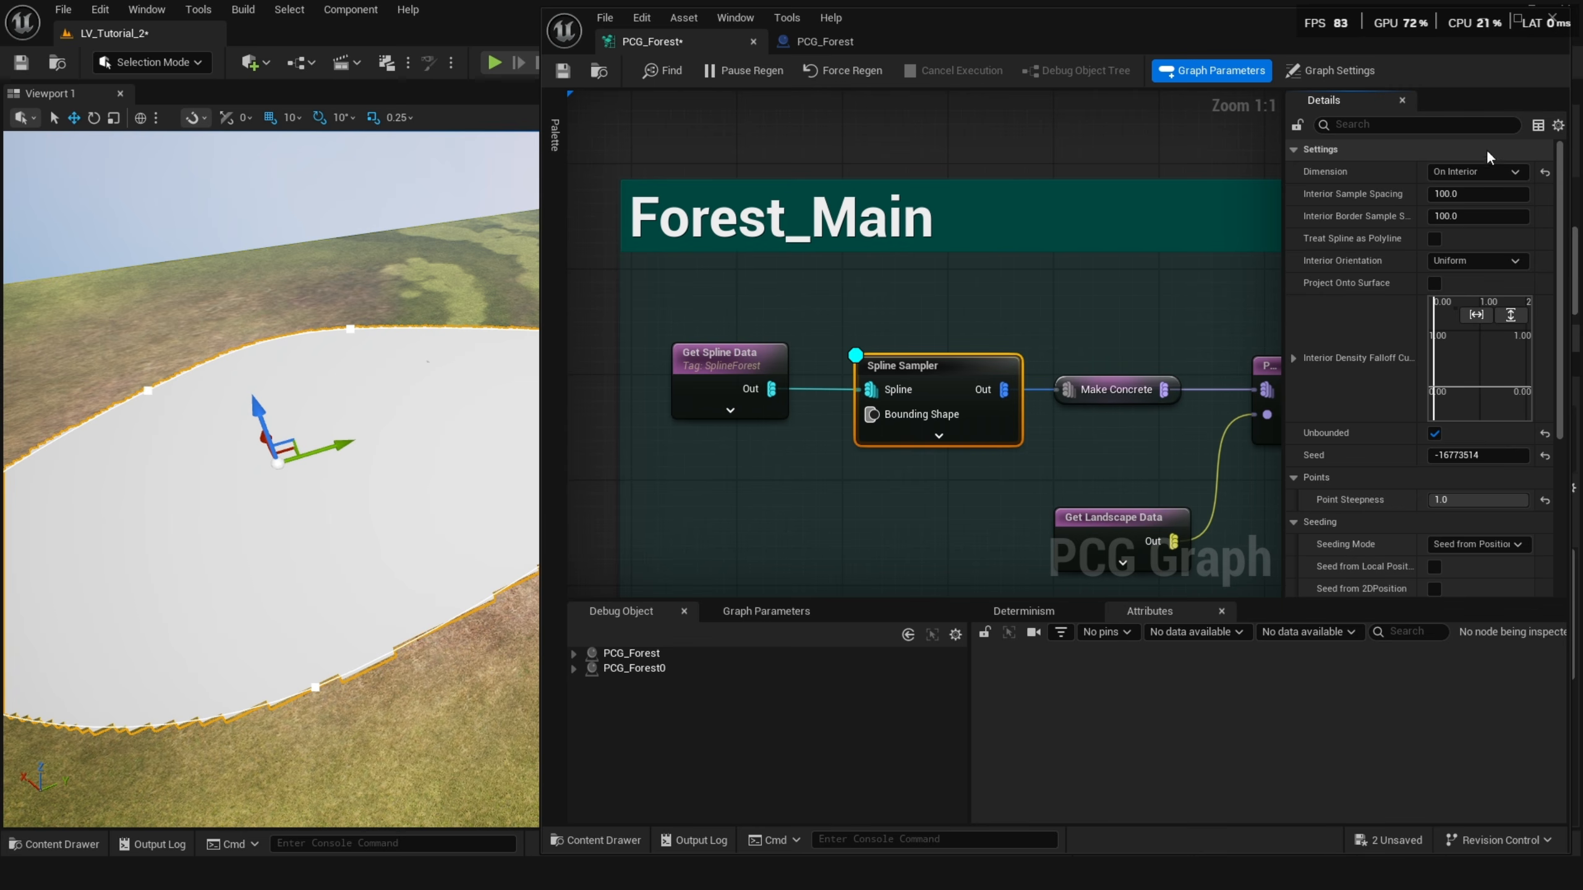
# Set the Spline Sampler's Interior Sample Spacing to 200.
pyautogui.moveTo(405, 552); pyautogui.dragTo(342, 587, button='right')
pyautogui.scroll(6, 408, 536)
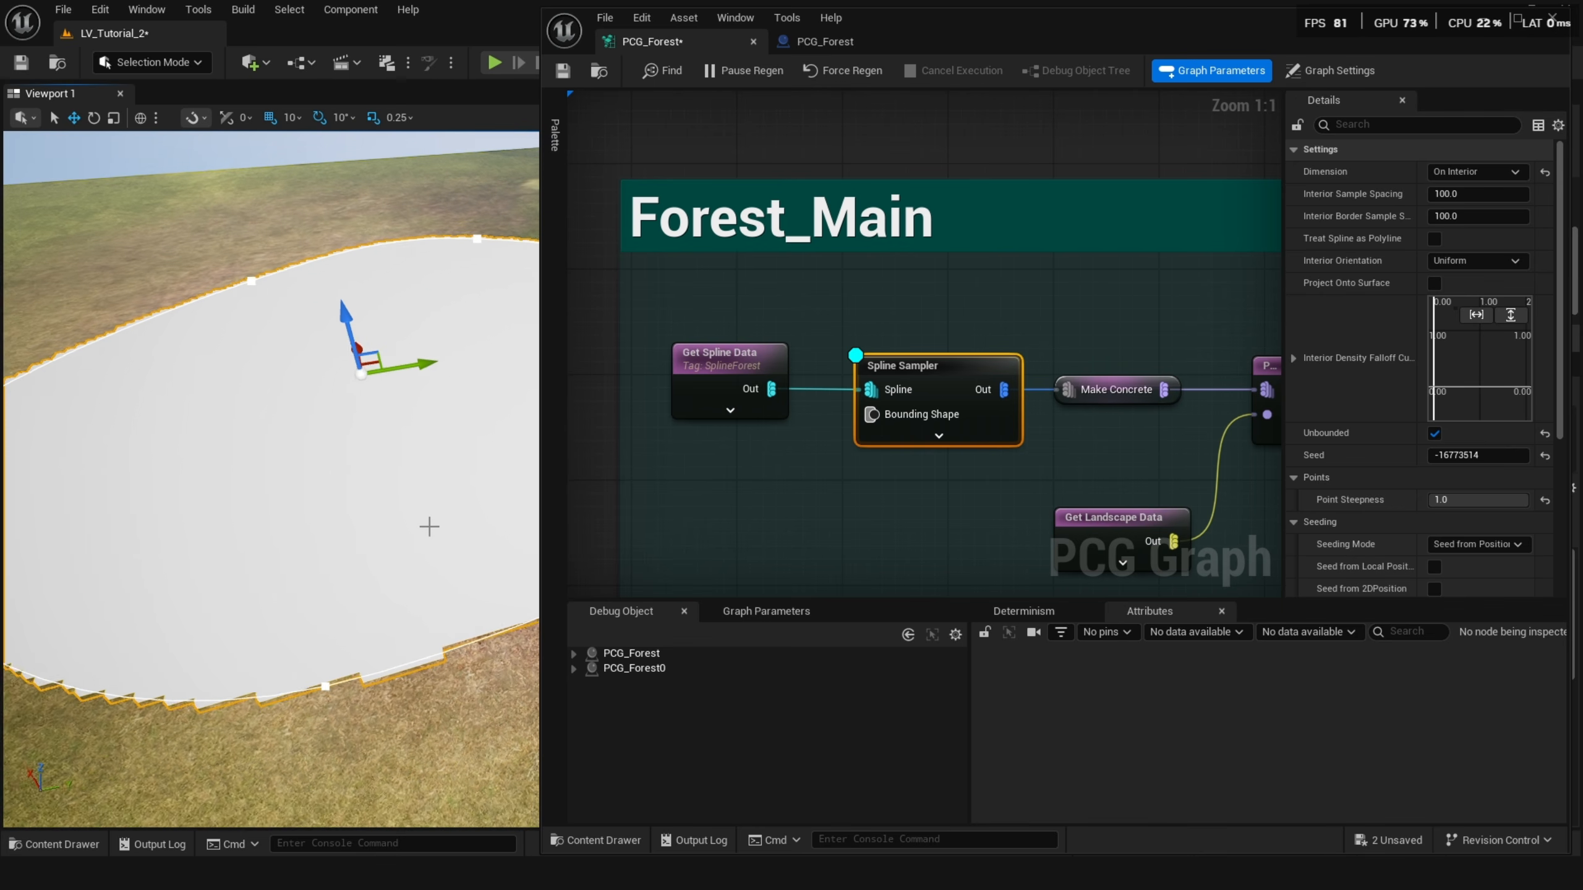
pyautogui.click(1437, 197)
pyautogui.write('20')
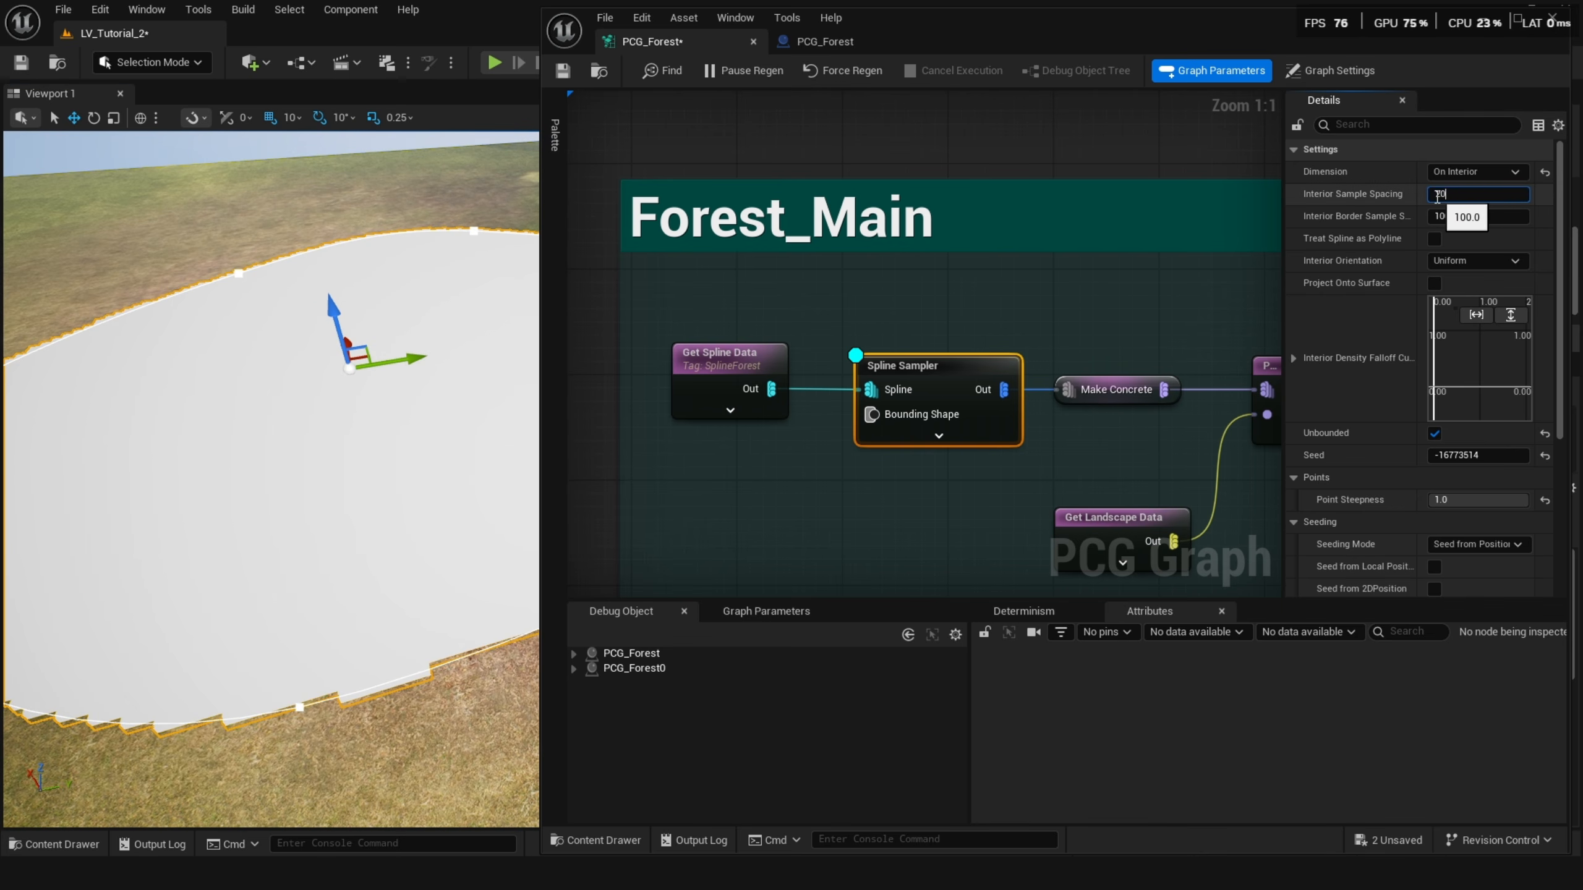
pyautogui.write('0')
pyautogui.press('Return')
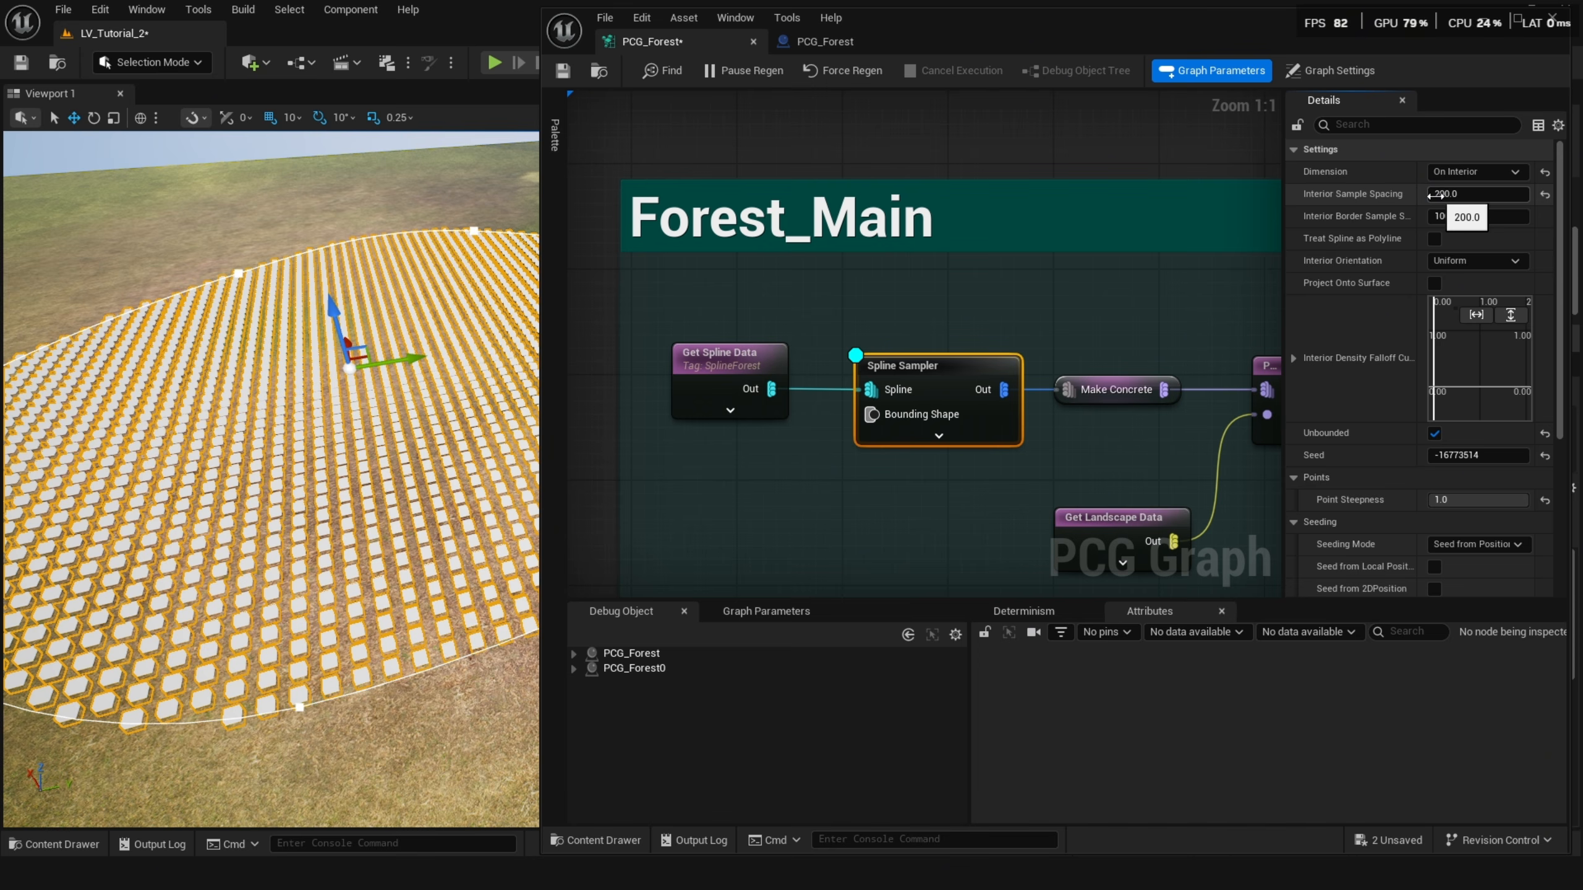
# Set the Spline Sampler's Interior Sample Spacing to 300.
pyautogui.click(1518, 189)
pyautogui.write('300')
pyautogui.press('Return')
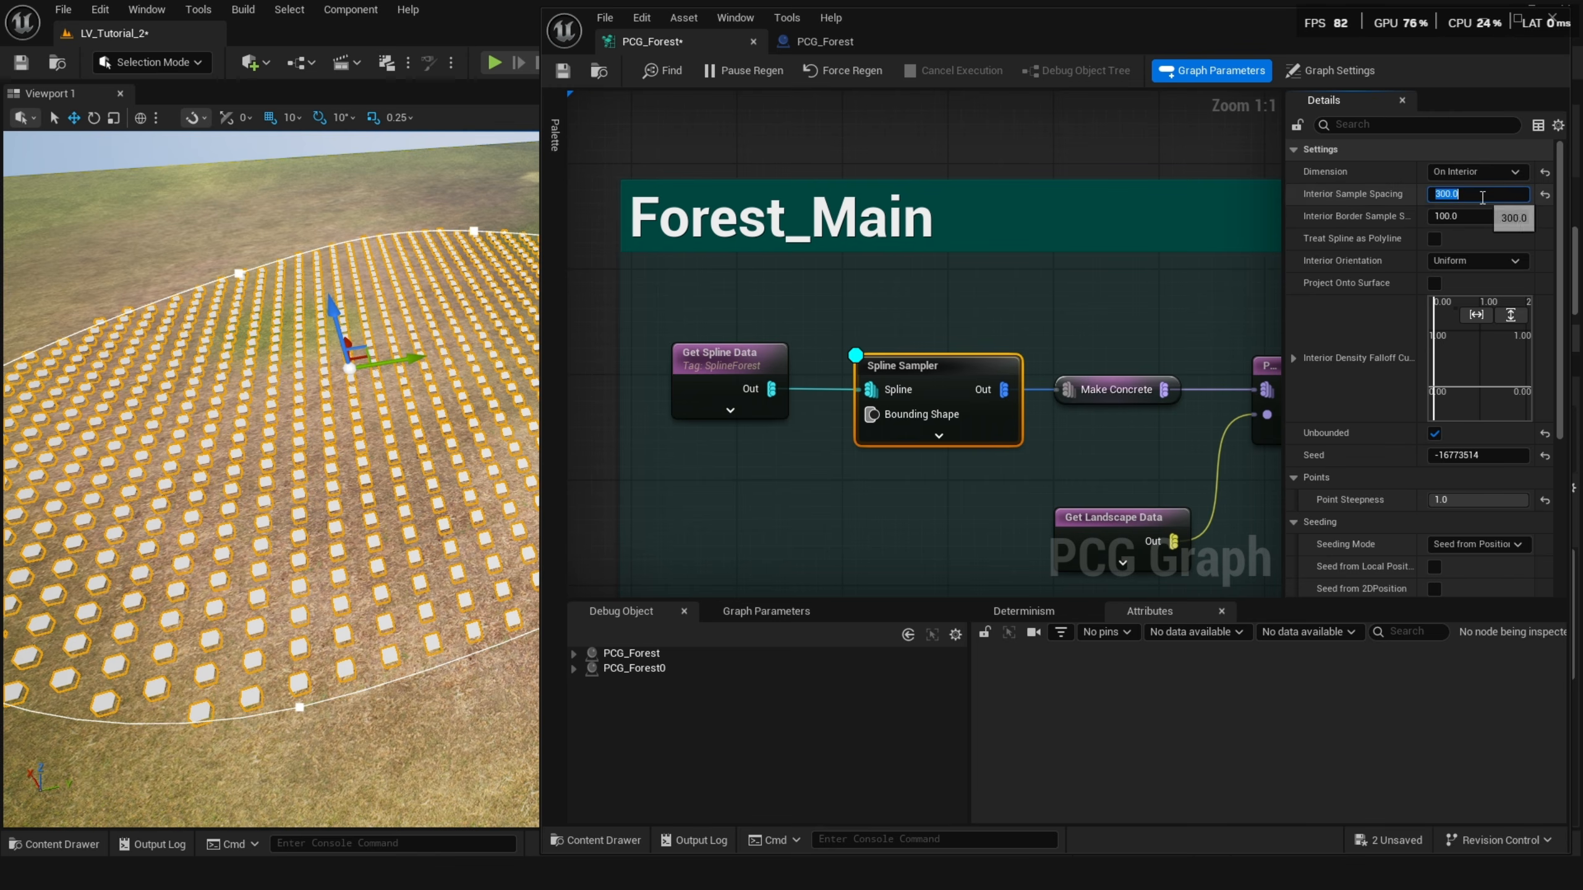
# Examine the Get Landscape Data, Spline Sampler and Projection nodes in the Forest_Main section.
pyautogui.scroll(-2, 1026, 387)
pyautogui.click(1022, 373)
pyautogui.click(873, 464)
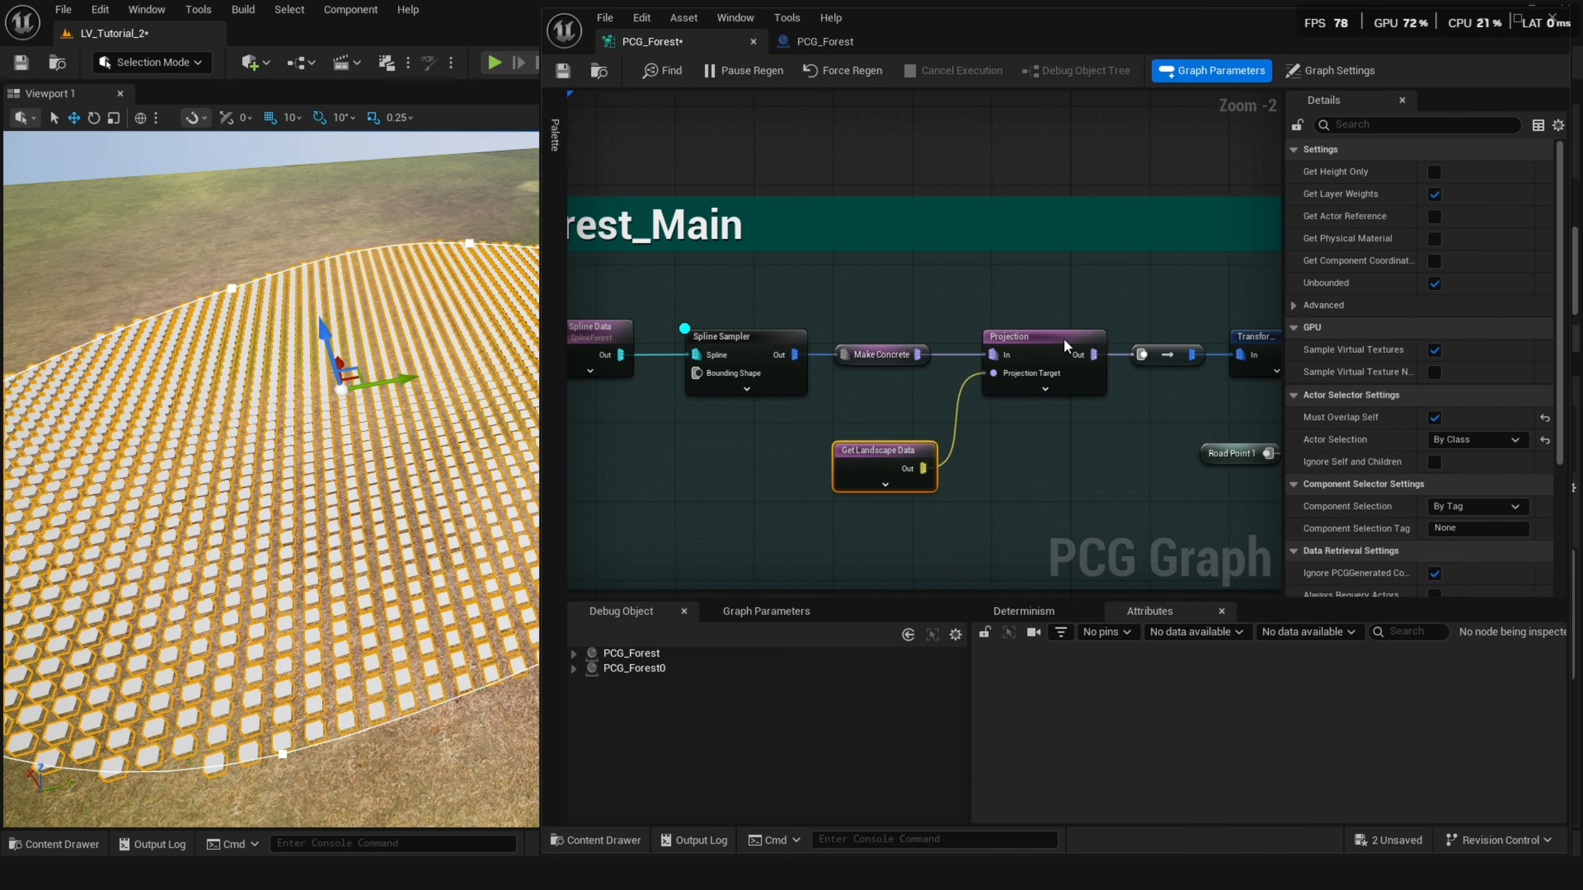
pyautogui.moveTo(1031, 372)
pyautogui.click(757, 346)
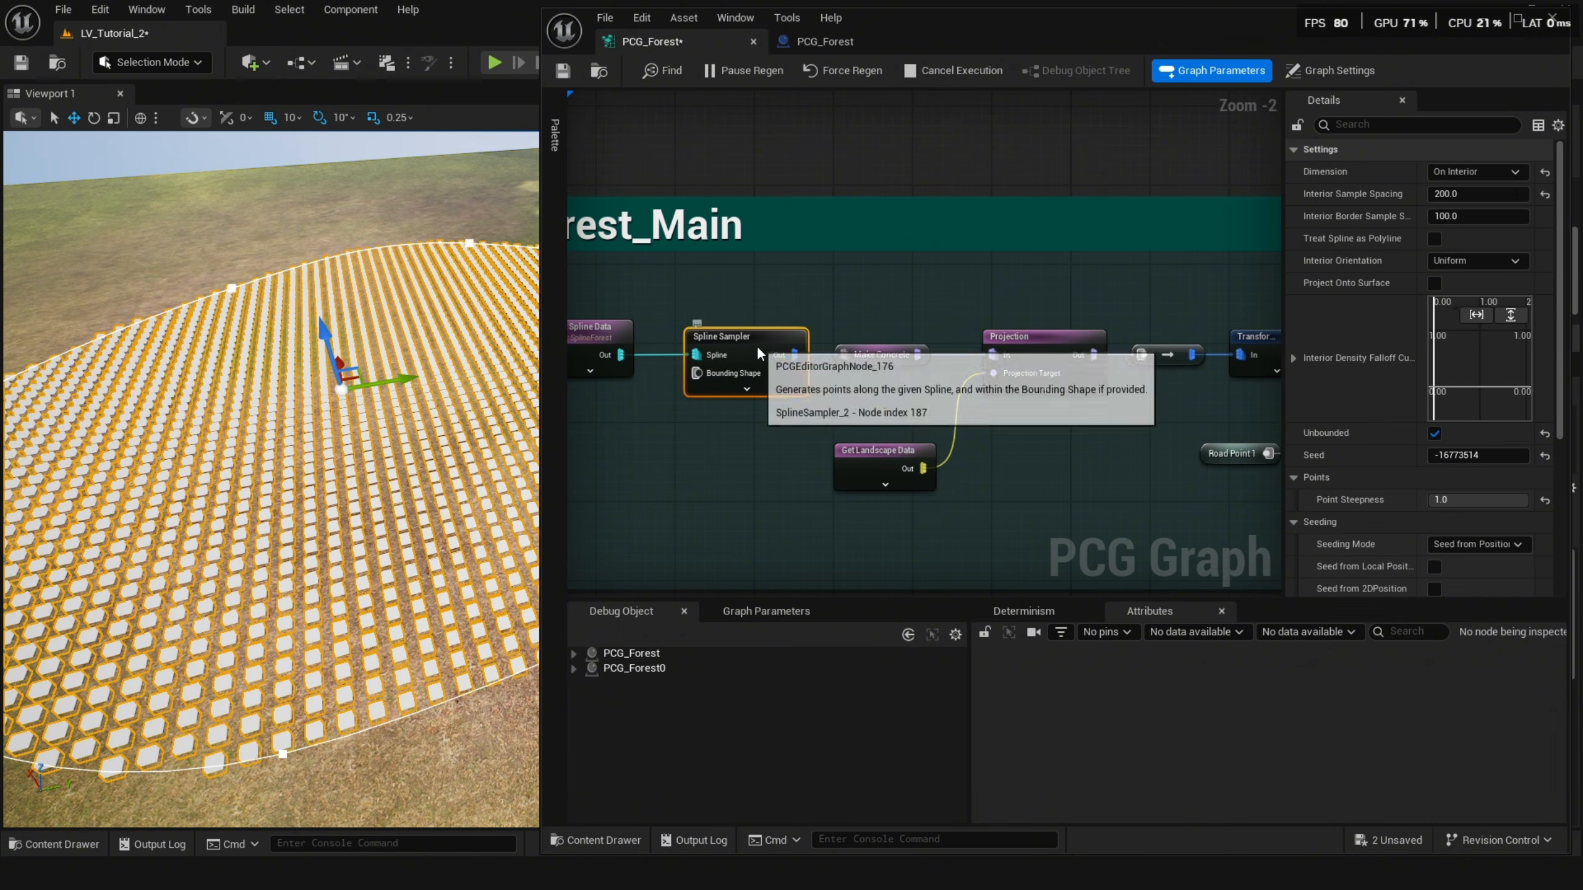
pyautogui.click(1095, 340)
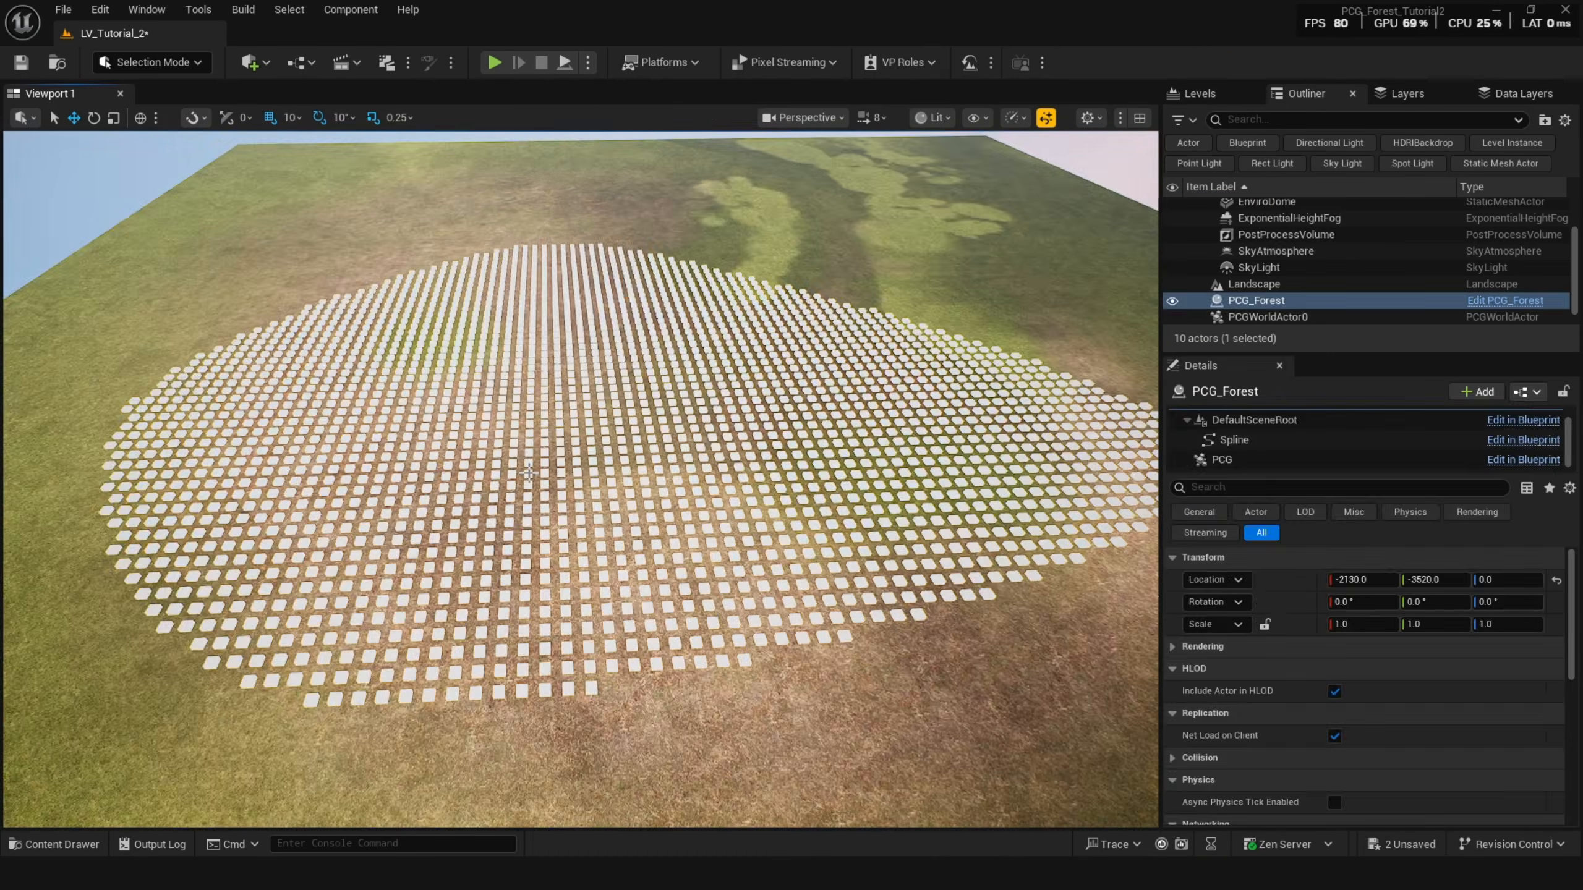
# Switch to Landscape mode and sculpt raised terrain beneath the forest points with a brush size about 3173.
pyautogui.hotkey('shift', '2')
pyautogui.click(153, 101)
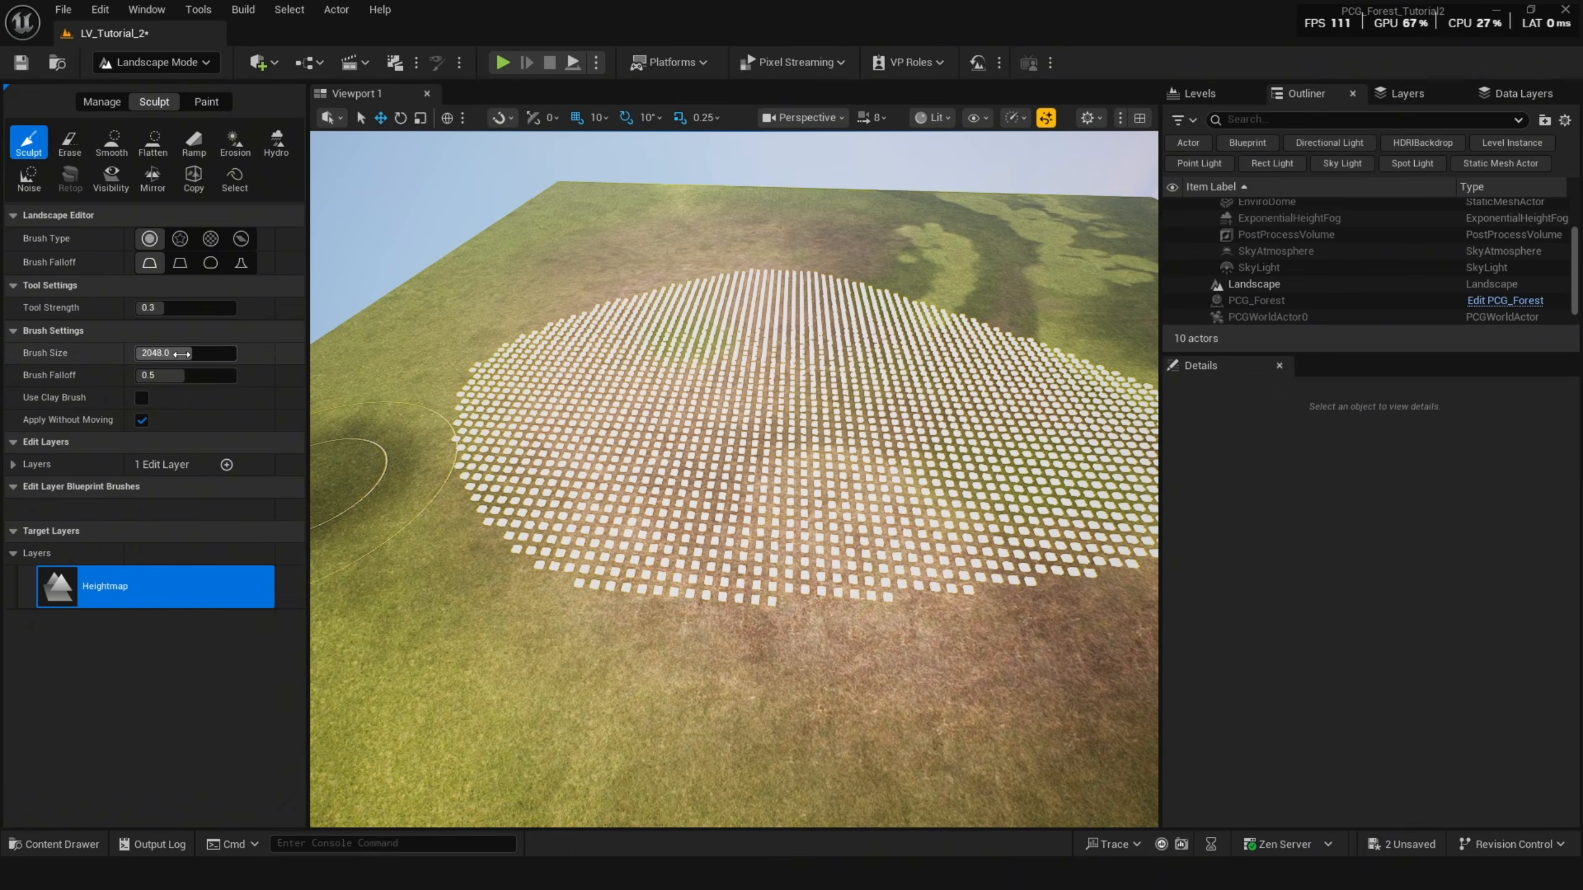
pyautogui.moveTo(416, 391); pyautogui.dragTo(458, 473)
pyautogui.moveTo(1017, 351); pyautogui.dragTo(1097, 351, button='right')
pyautogui.moveTo(1024, 318); pyautogui.dragTo(1049, 392)
pyautogui.moveTo(1049, 392)
pyautogui.mouseDown(button='right')
pyautogui.moveTo(1060, 349)
pyautogui.moveTo(1097, 324)
pyautogui.mouseUp(button='right')
pyautogui.moveTo(897, 424)
pyautogui.mouseDown()
pyautogui.moveTo(770, 397)
pyautogui.moveTo(760, 344)
pyautogui.moveTo(948, 402)
pyautogui.mouseUp()
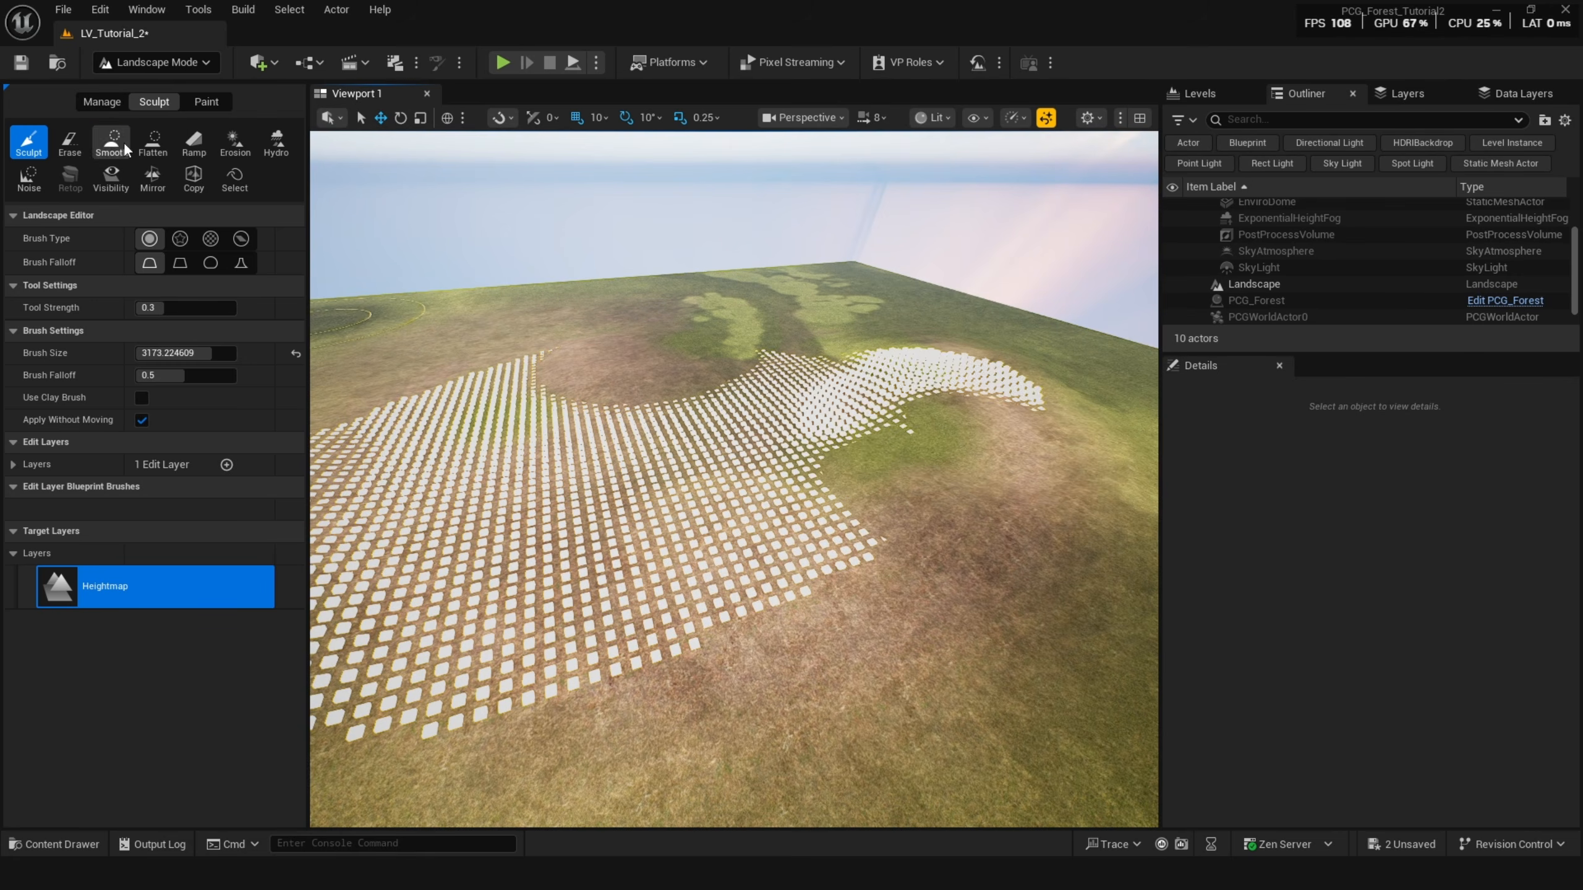
pyautogui.click(118, 143)
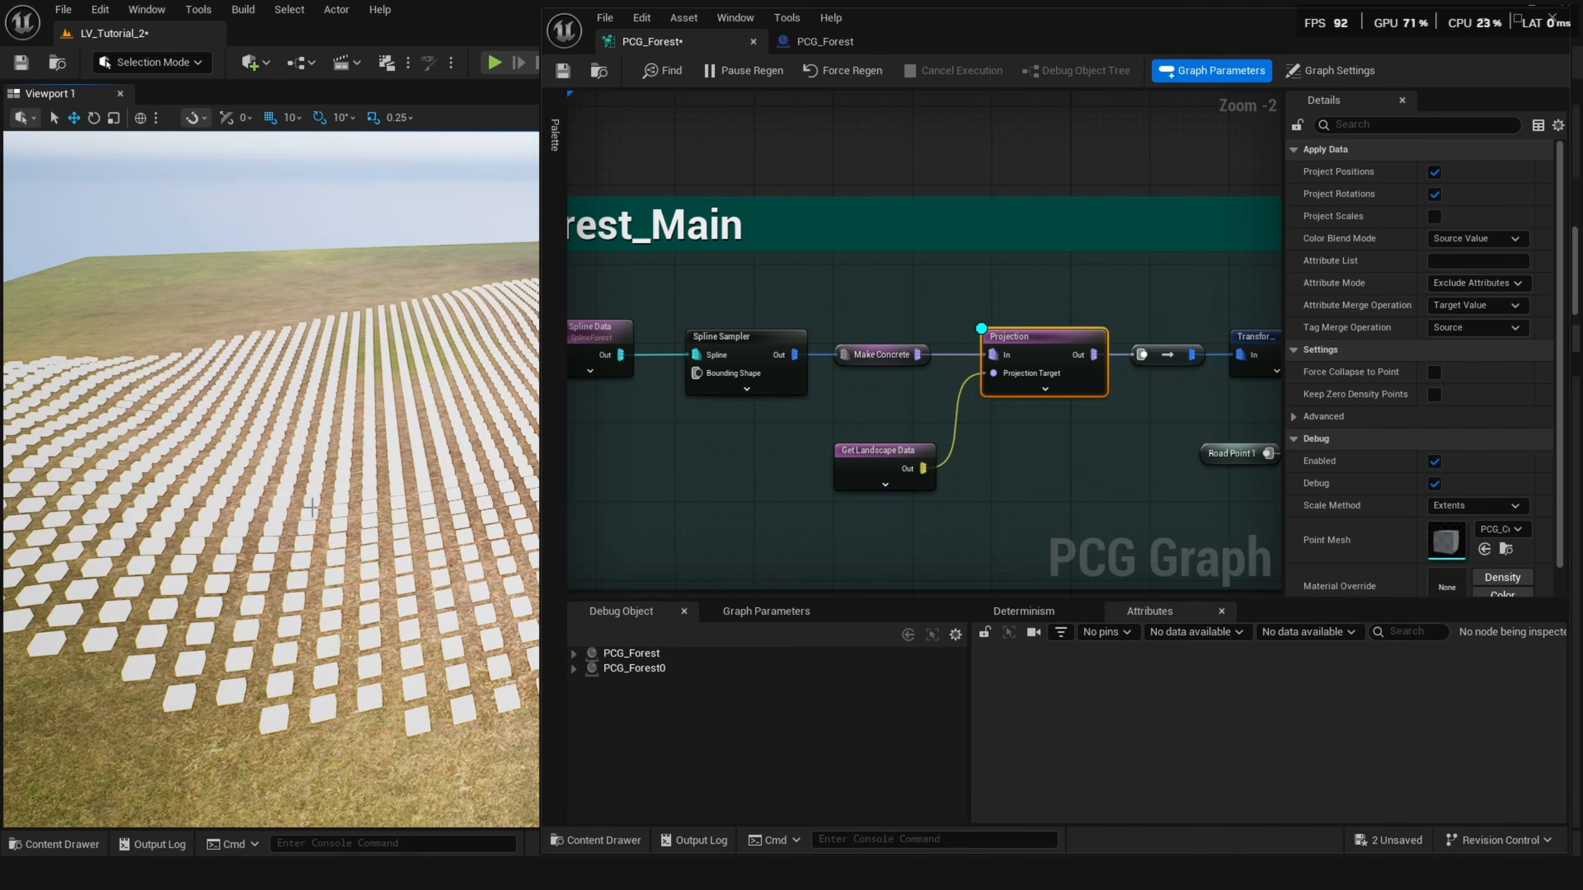
pyautogui.rightClick(311, 199)
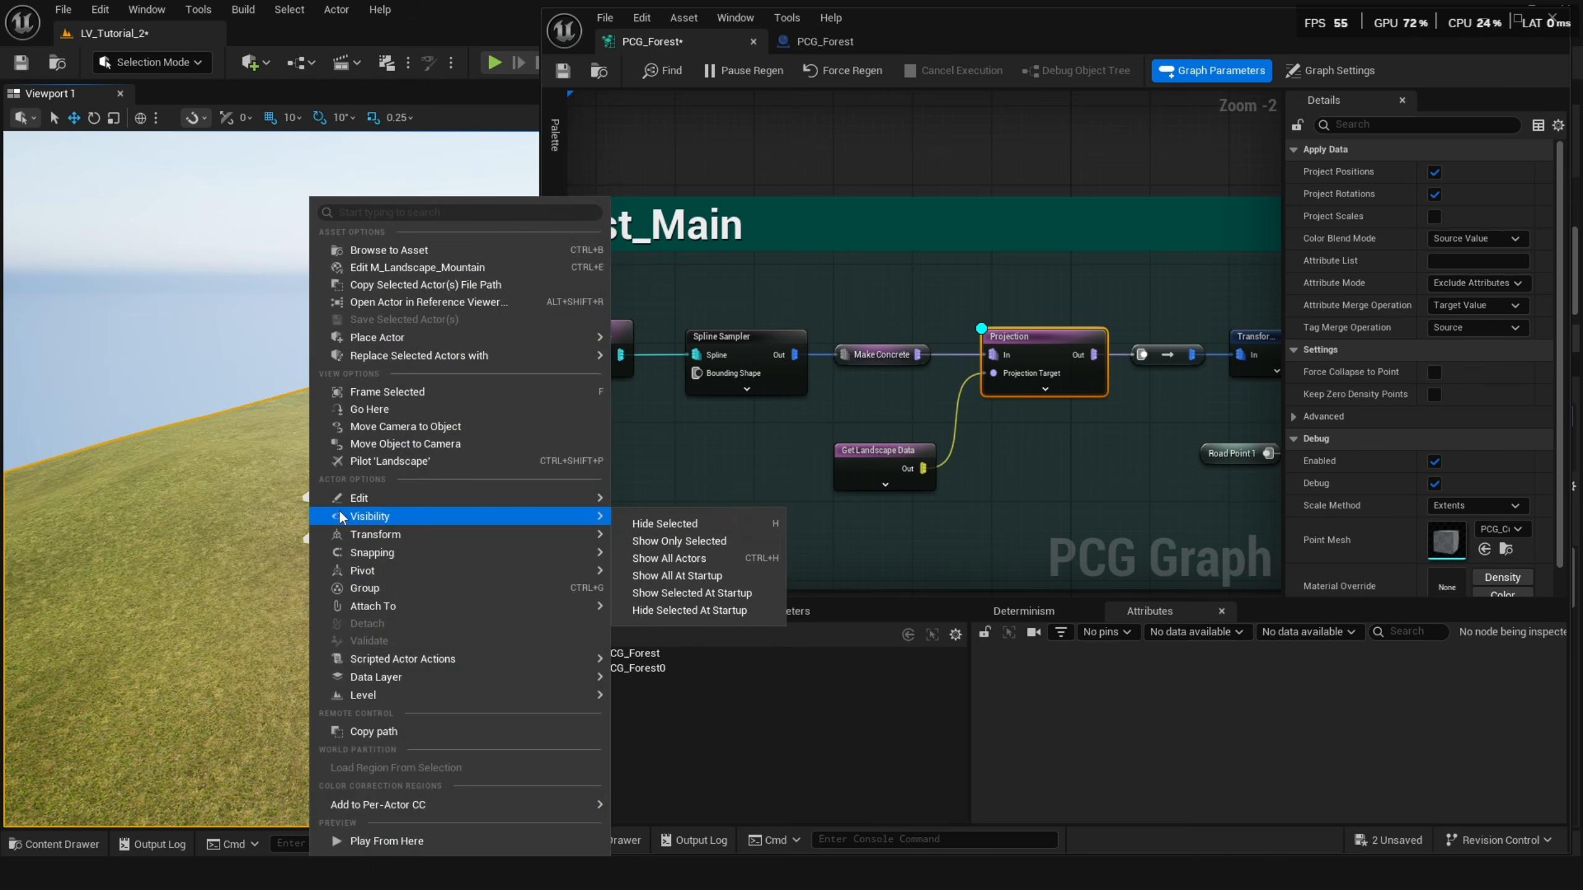
pyautogui.press('Escape')
# Disable the Make Concrete, Projection and Get Landscape Data nodes to compare the points without projection.
pyautogui.click(858, 454)
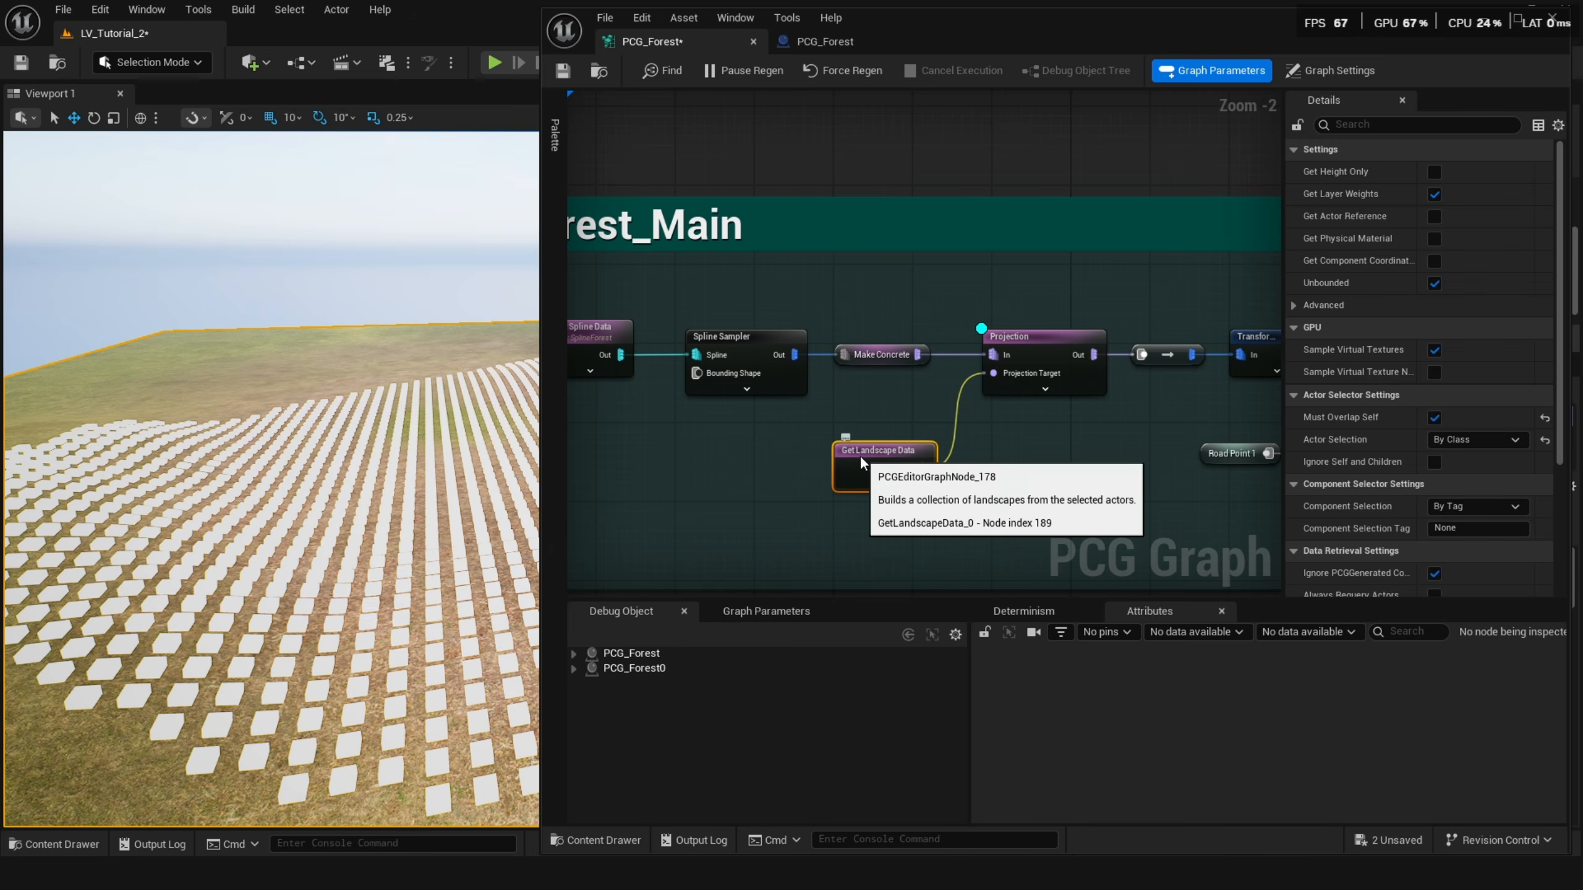
pyautogui.click(1020, 348)
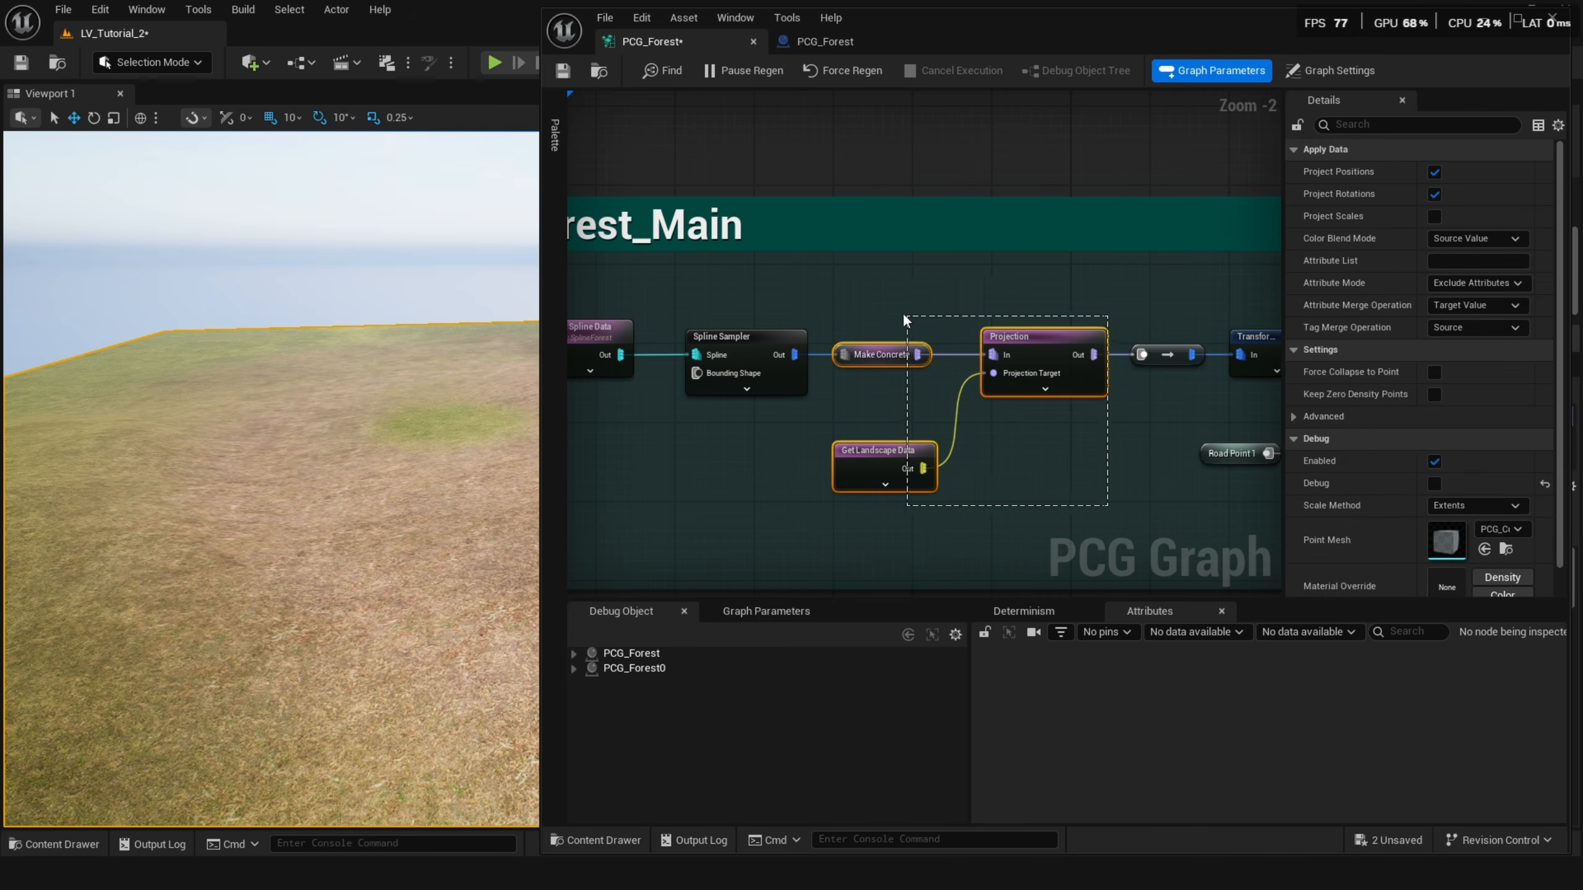
pyautogui.moveTo(904, 319); pyautogui.dragTo(903, 318)
pyautogui.press('e')
pyautogui.moveTo(778, 342); pyautogui.dragTo(597, 369, button='right')
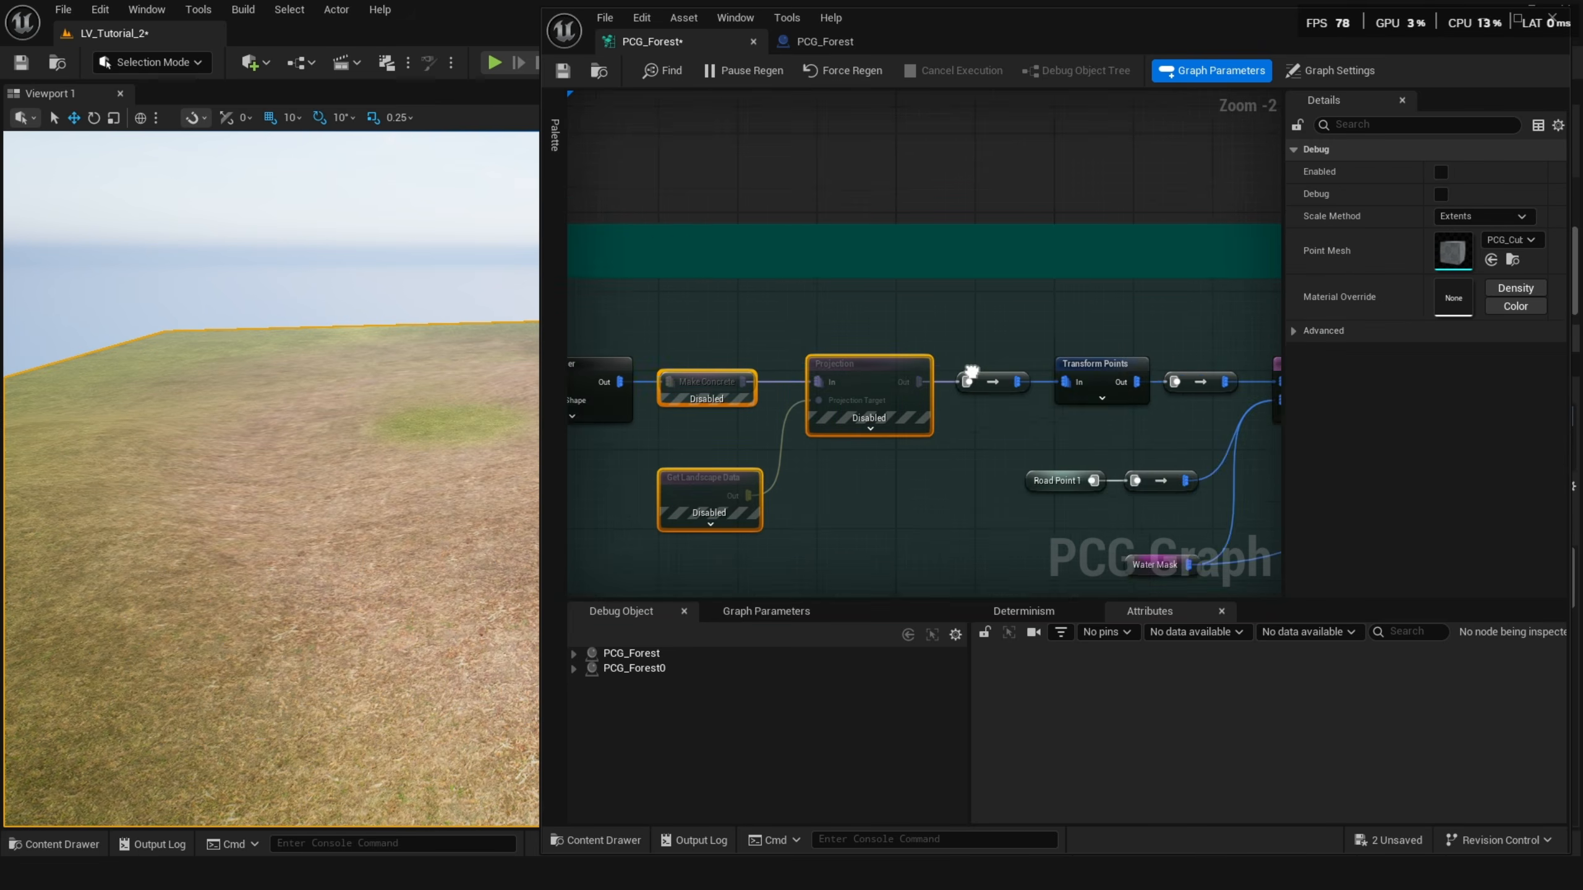
# Re-enable the Make Concrete, Projection and Get Landscape Data nodes.
pyautogui.click(1097, 379)
pyautogui.moveTo(775, 506); pyautogui.dragTo(906, 496, button='right')
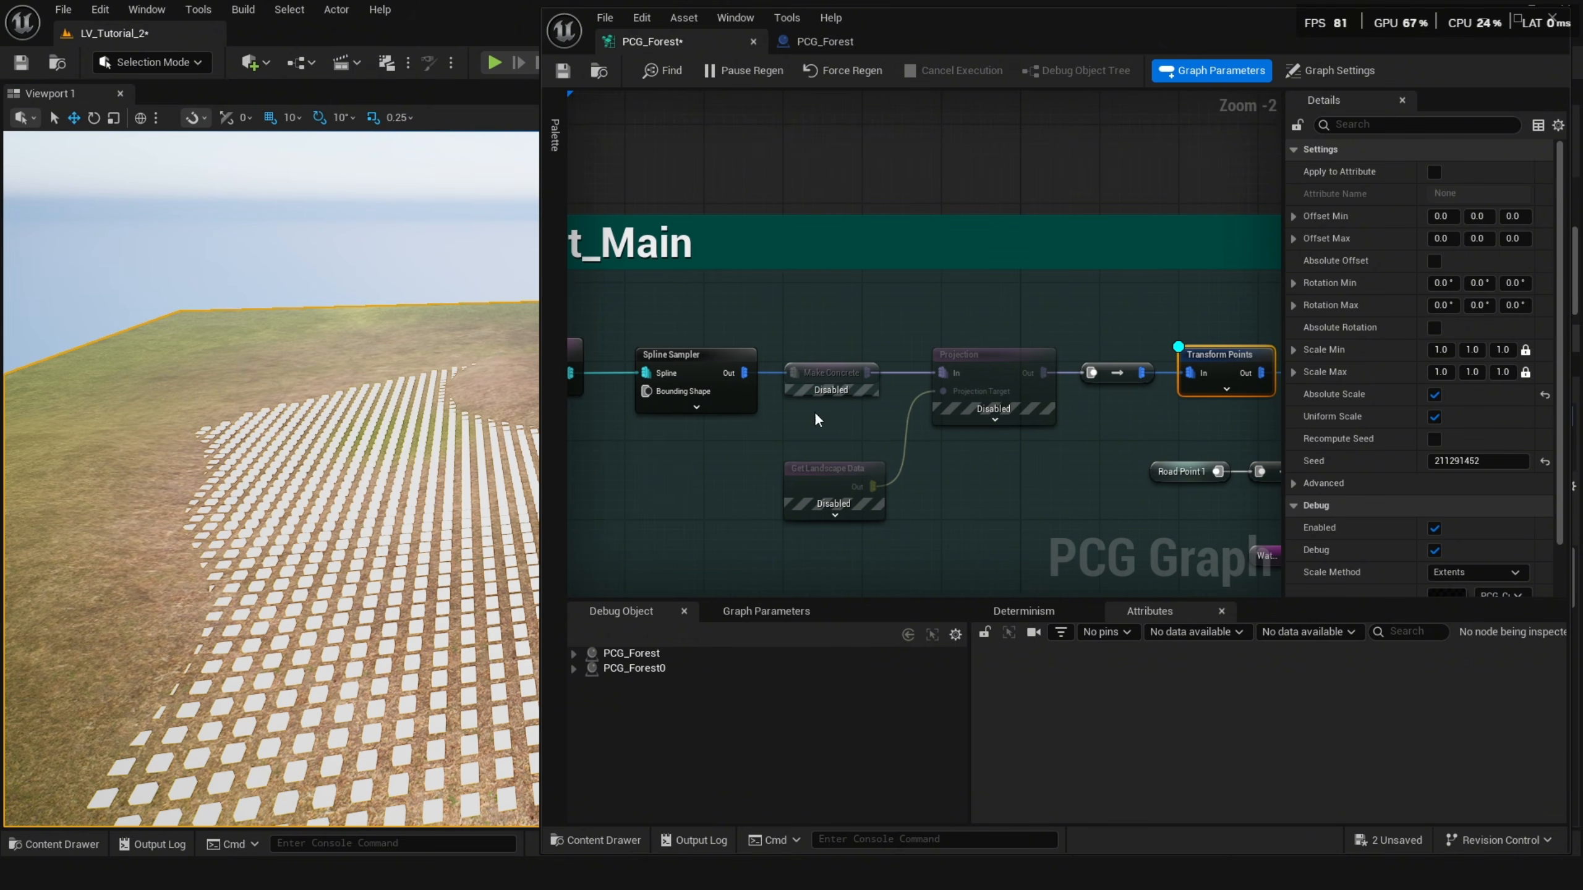
pyautogui.click(1003, 492)
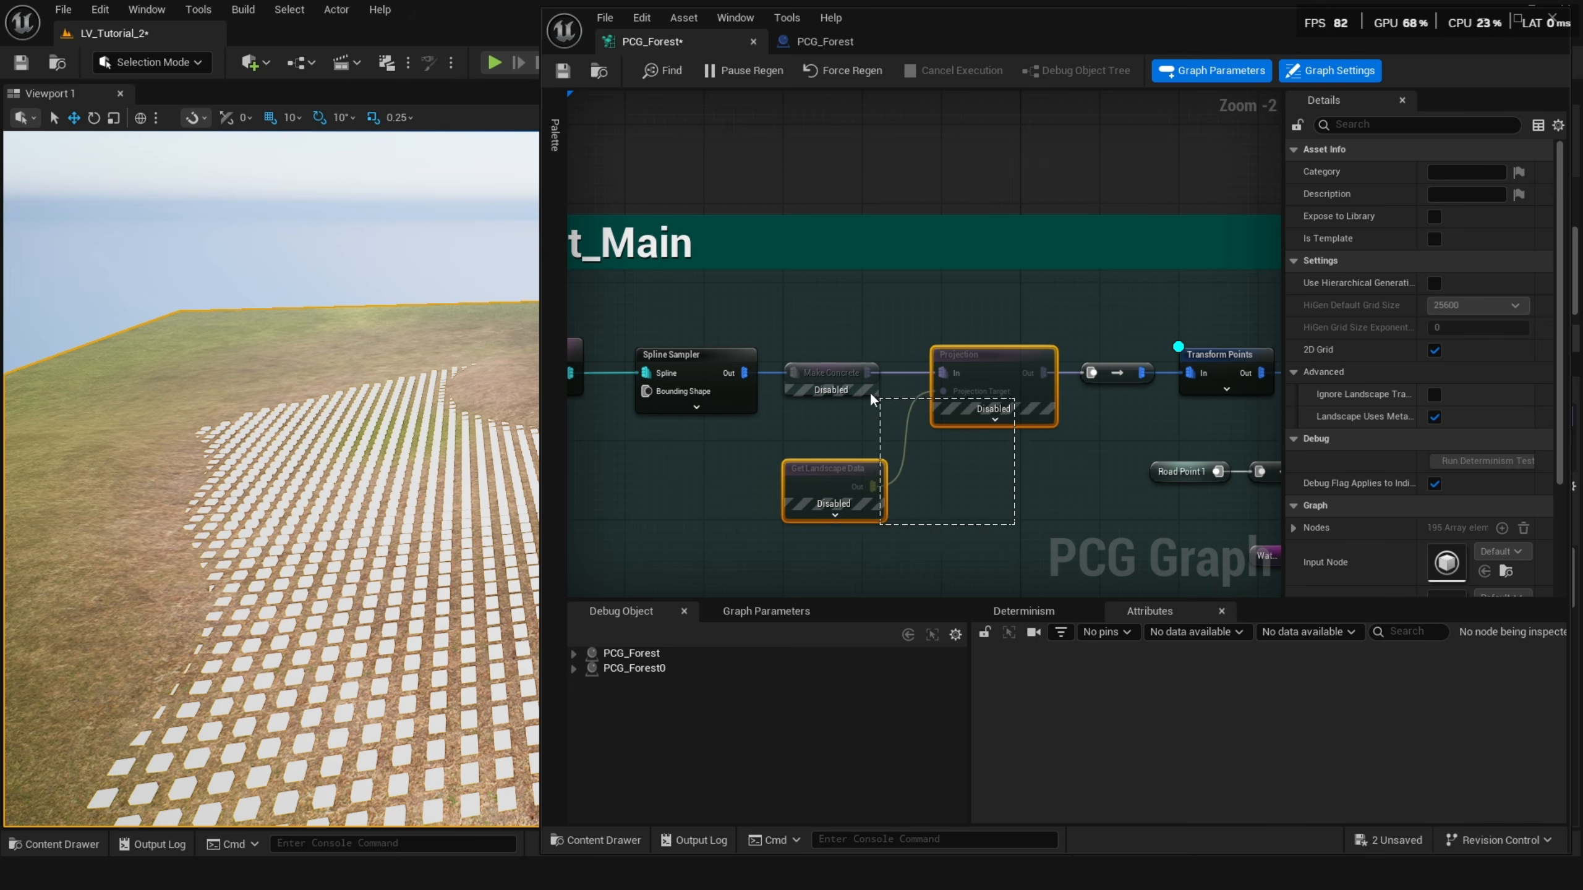
pyautogui.moveTo(871, 397); pyautogui.dragTo(825, 369)
pyautogui.press('e')
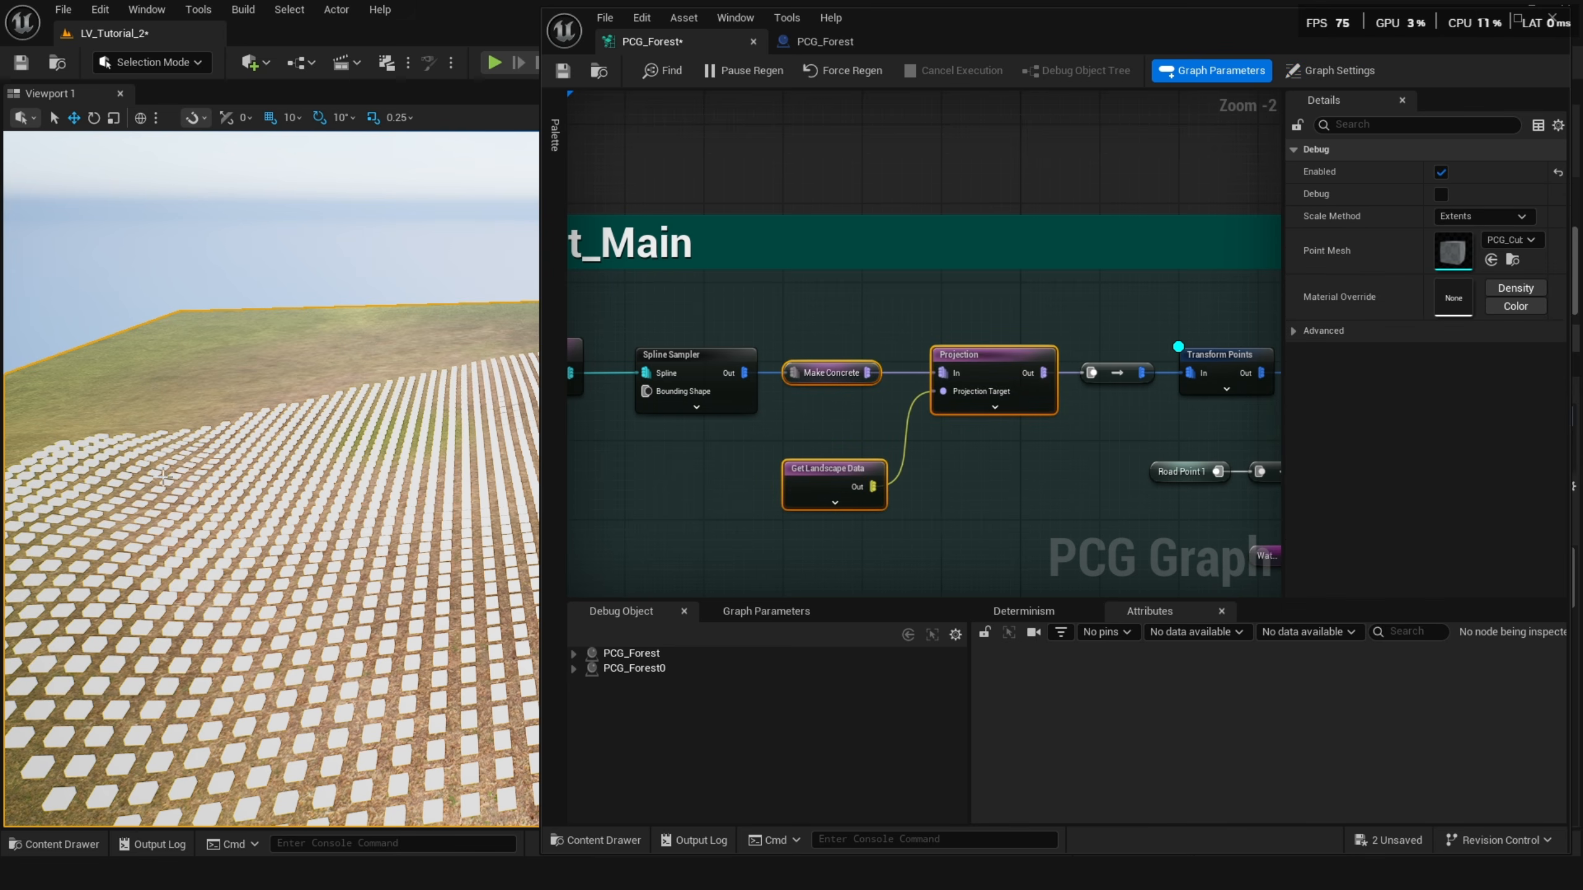
# Turn on debug display for the Transform Points node to view its points on the terrain.
pyautogui.moveTo(1027, 489); pyautogui.dragTo(831, 501, button='right')
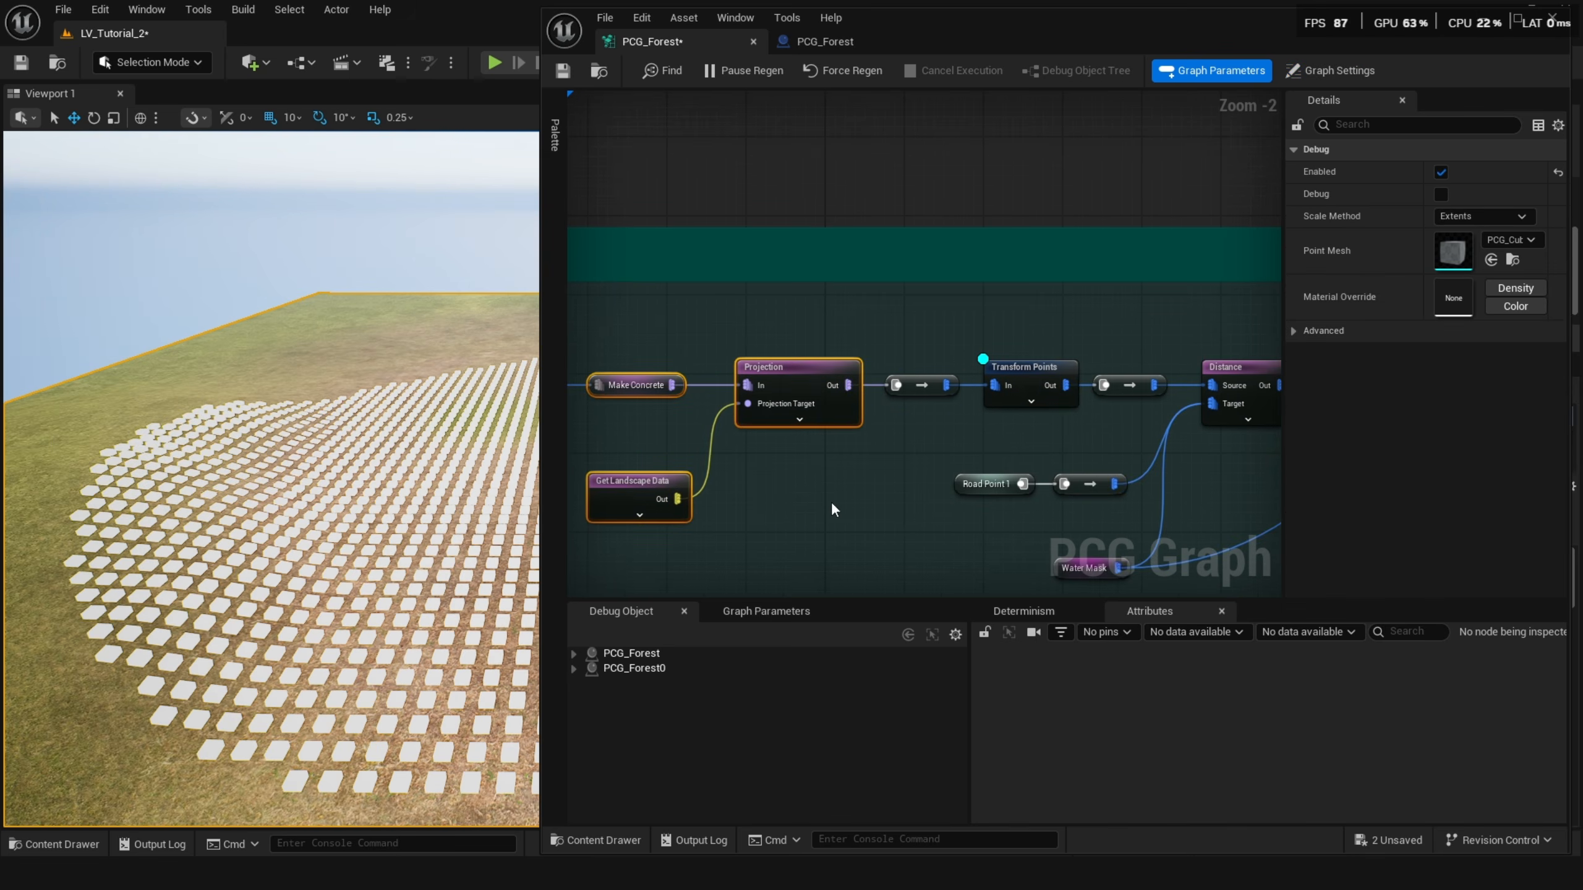
pyautogui.click(1032, 377)
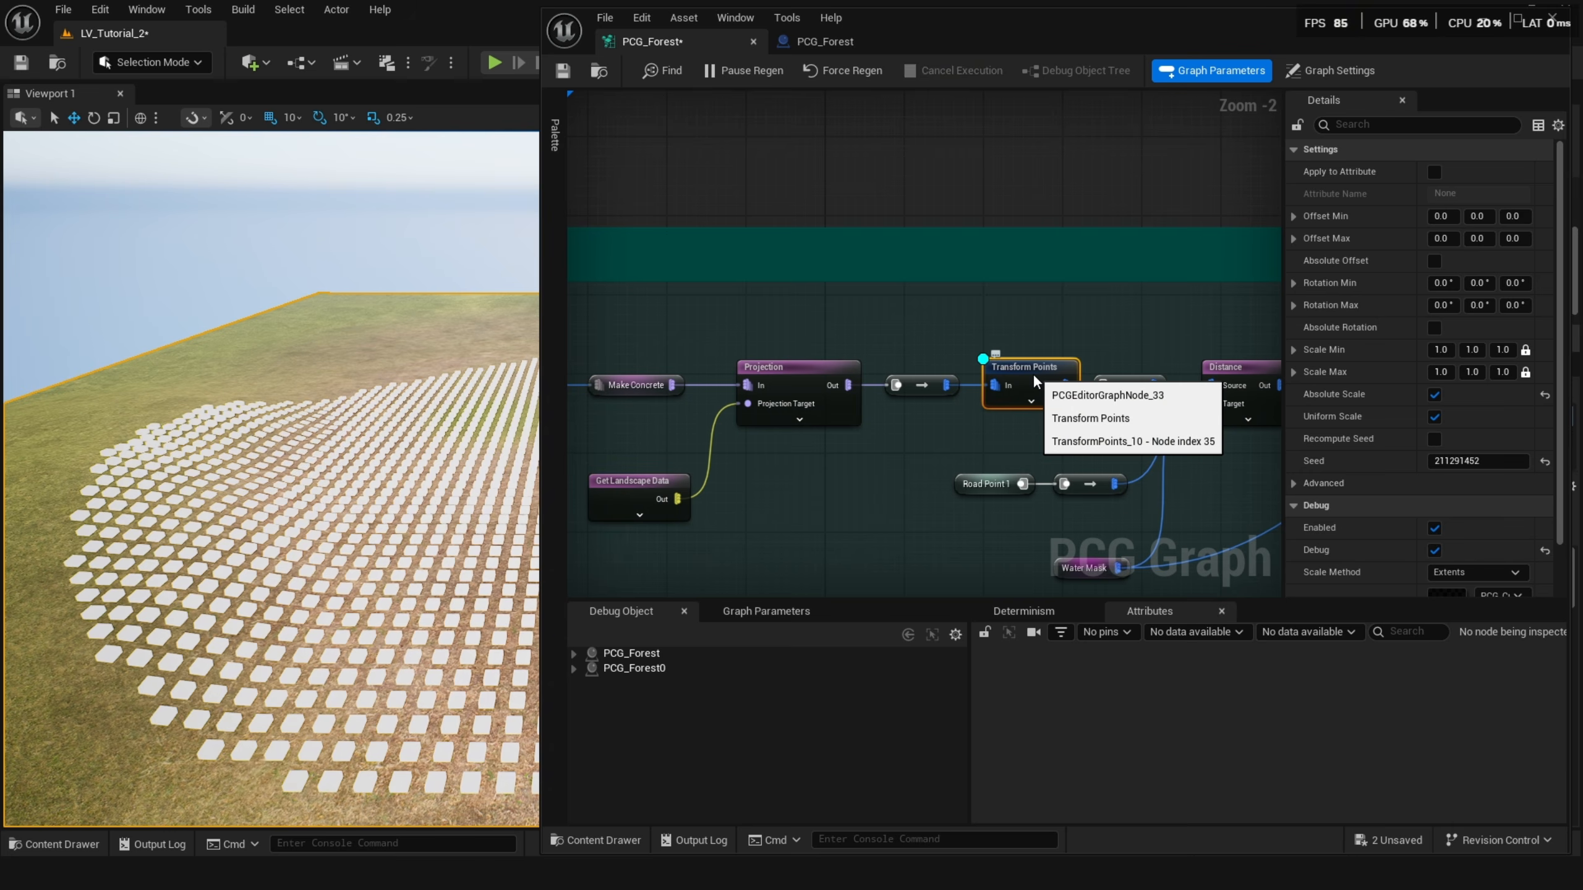
pyautogui.moveTo(1032, 373); pyautogui.dragTo(897, 375, button='right')
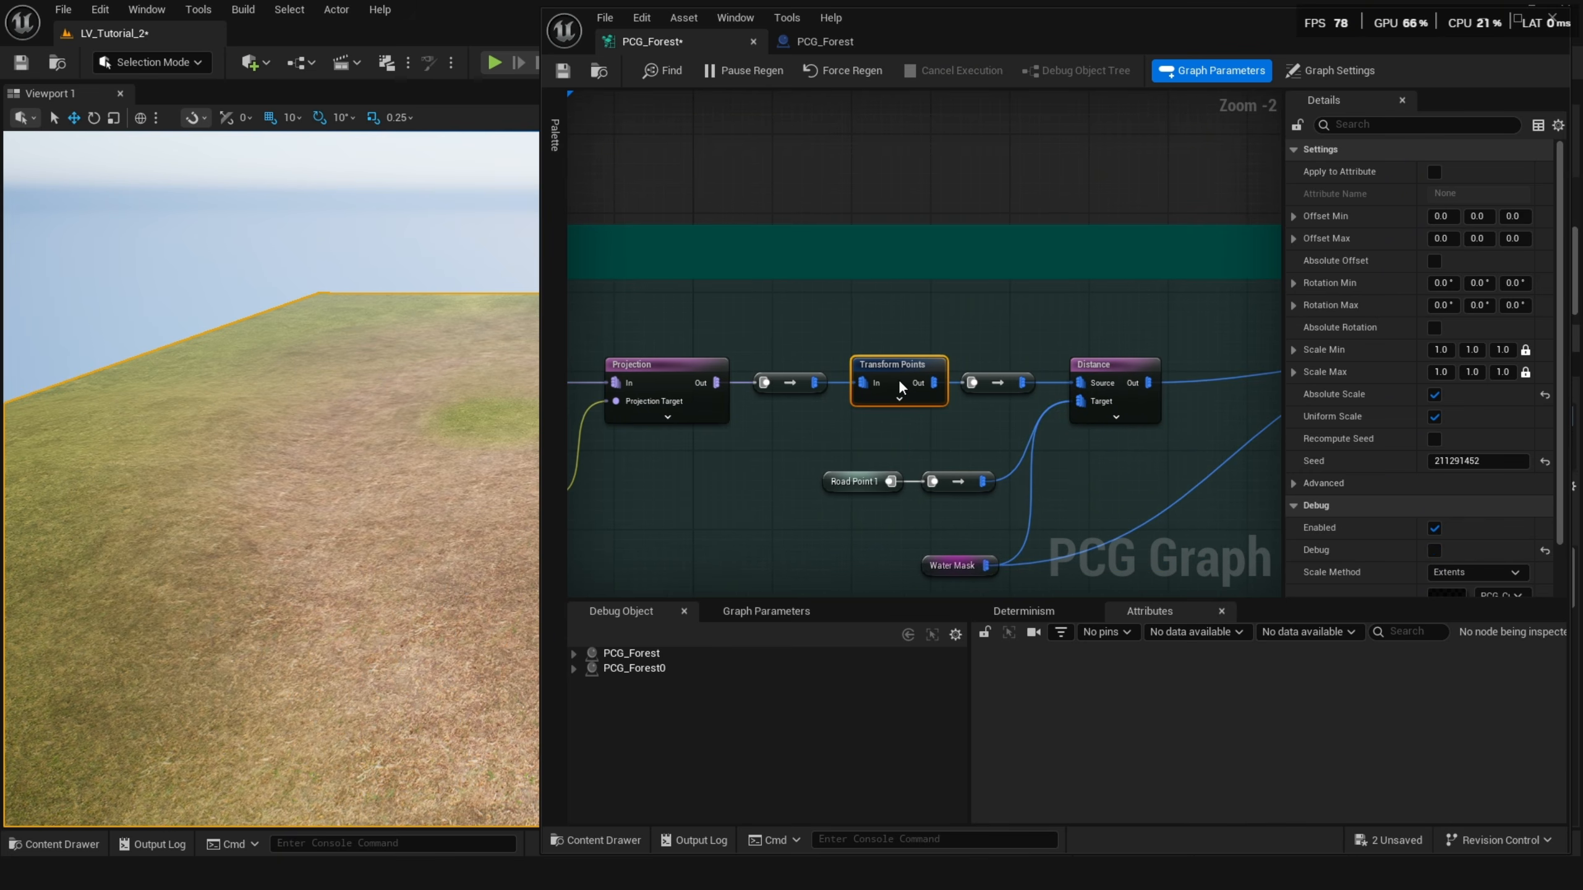
pyautogui.press('d')
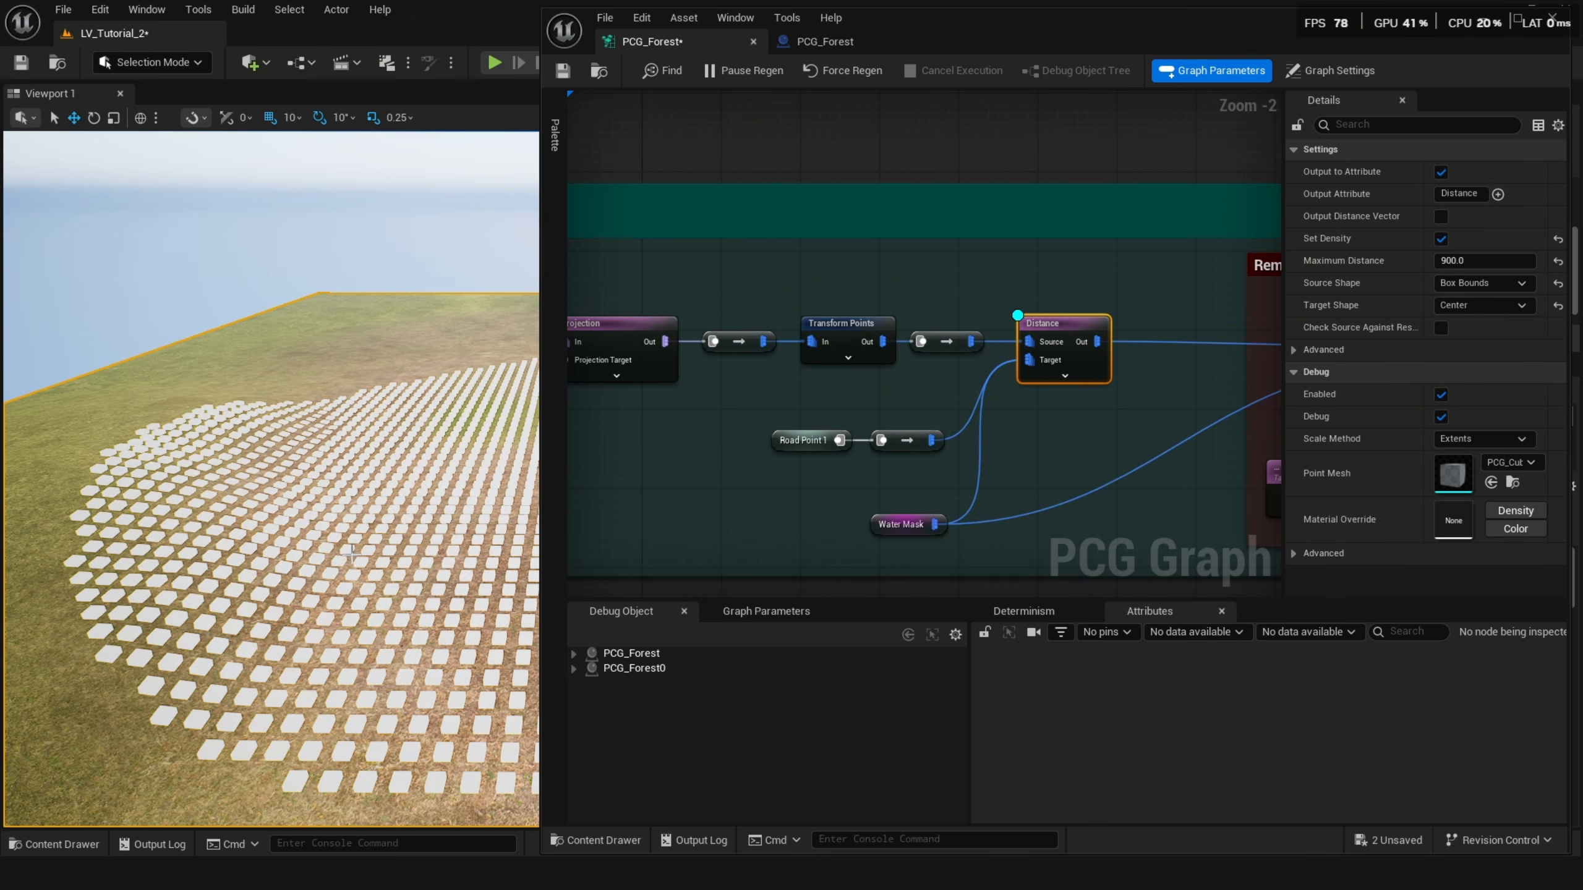
pyautogui.moveTo(349, 461); pyautogui.dragTo(336, 430, button='right')
# Enable the Get Spline Data, Spline Sampler and Union nodes in the Road Path section.
pyautogui.moveTo(1106, 379); pyautogui.dragTo(927, 397, button='right')
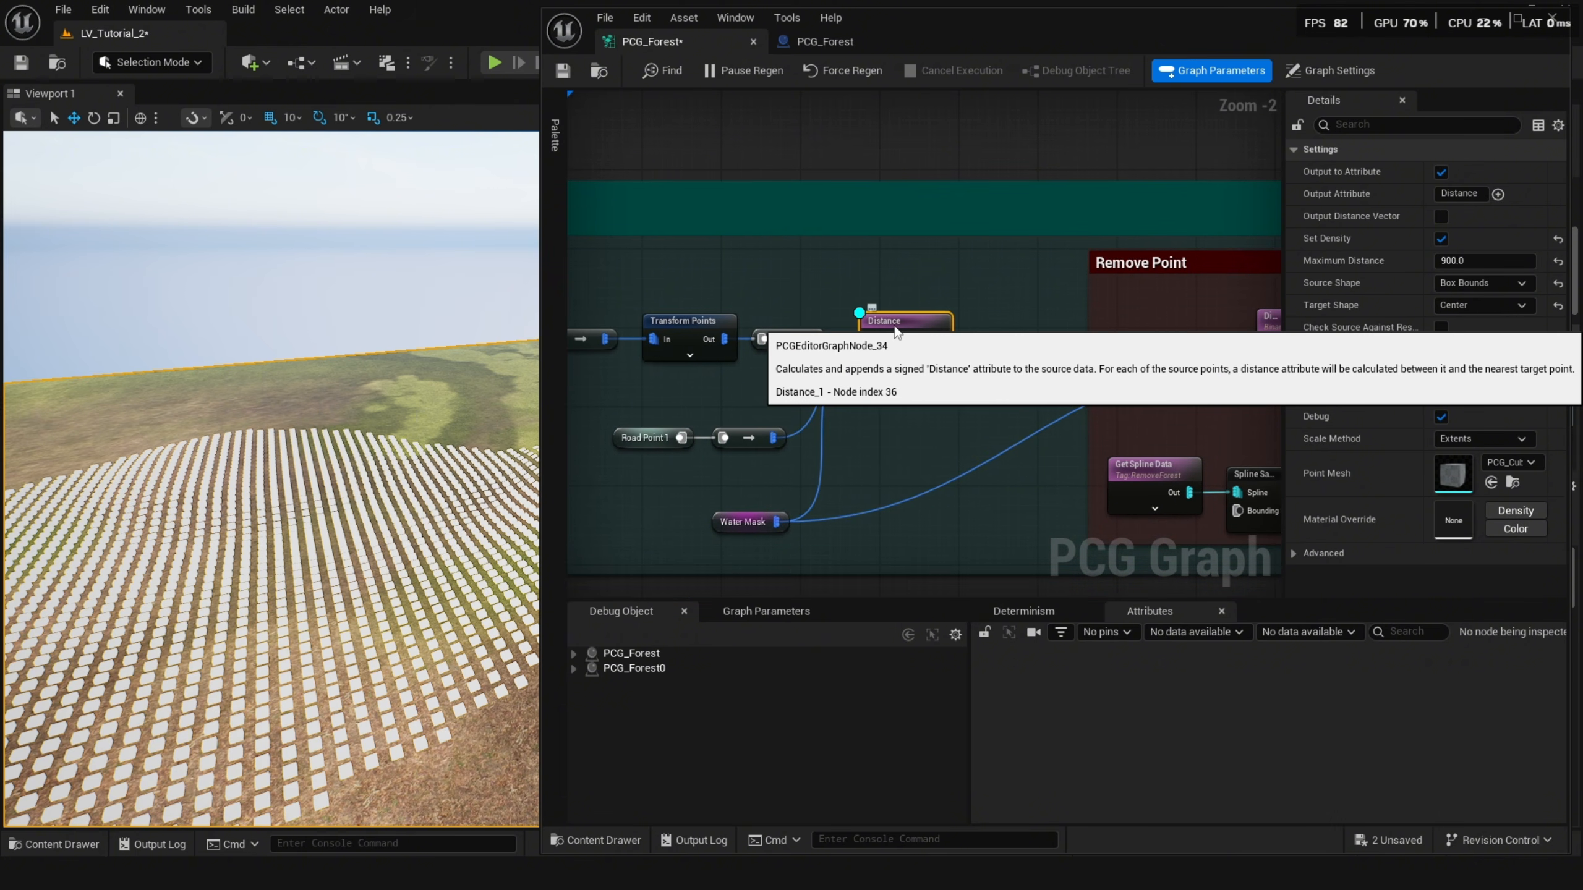
pyautogui.scroll(-1, 906, 405)
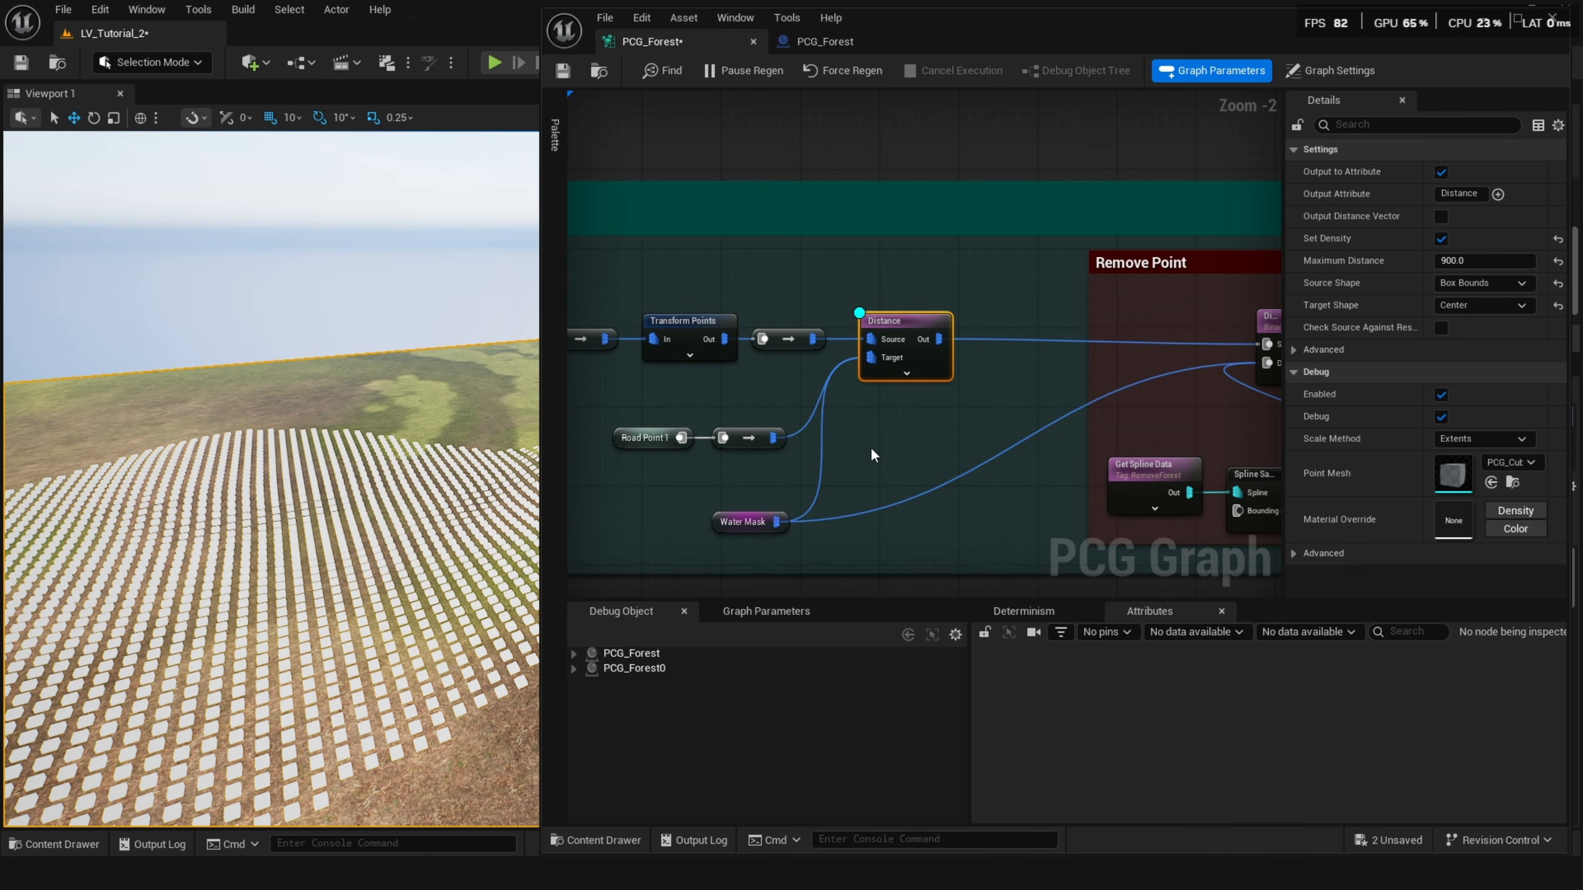
pyautogui.scroll(-1, 870, 446)
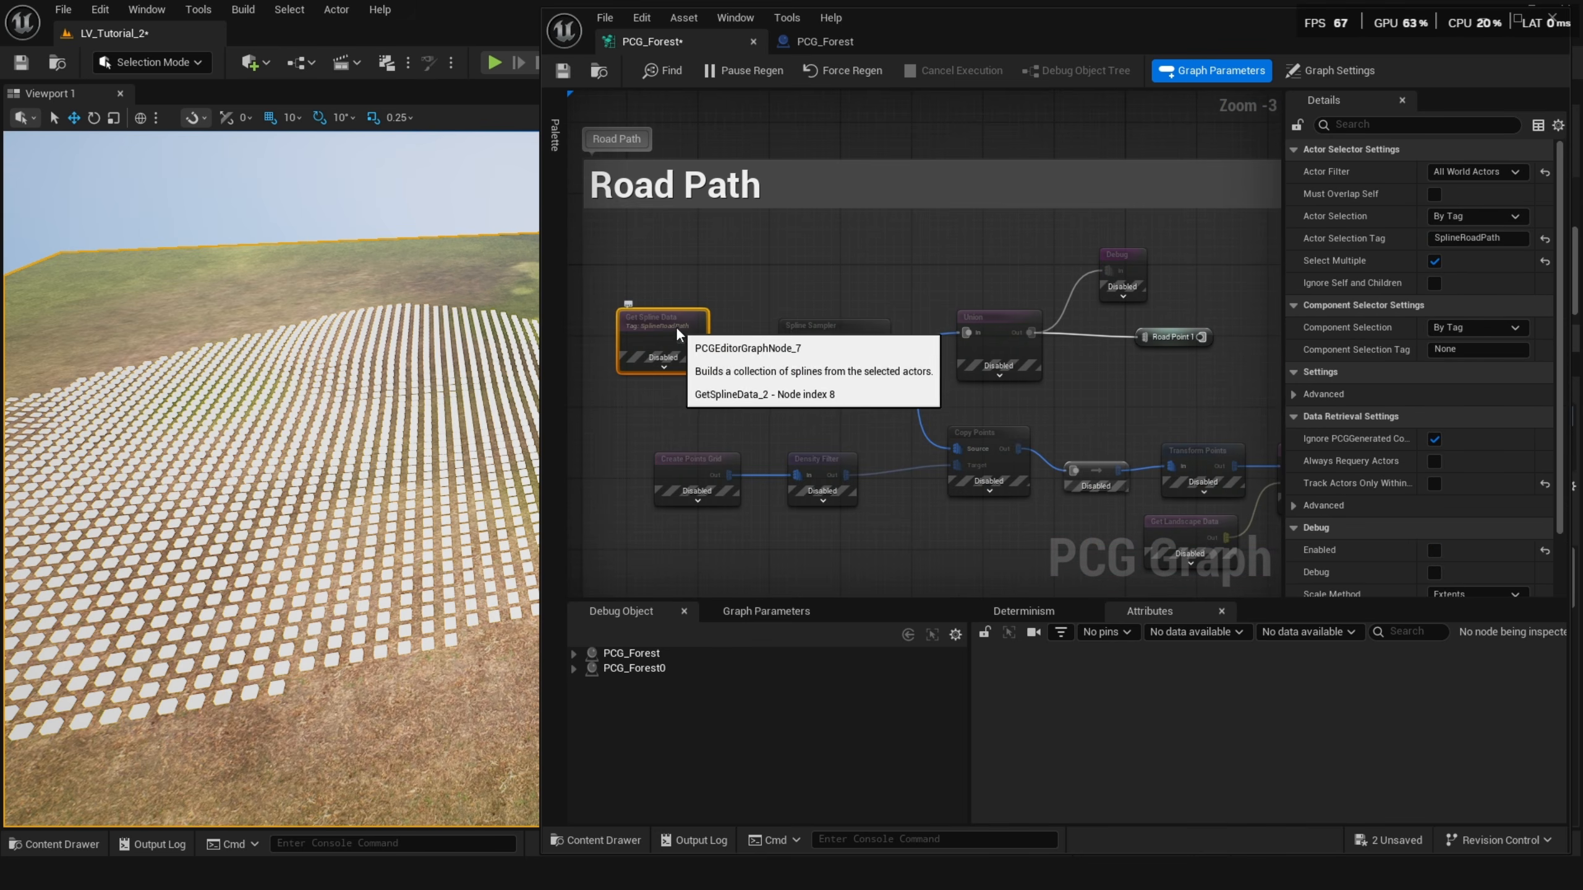
pyautogui.moveTo(653, 261); pyautogui.dragTo(1083, 242)
pyautogui.press('e')
pyautogui.press('e')
pyautogui.moveTo(1037, 360); pyautogui.dragTo(1001, 283, button='right')
pyautogui.moveTo(856, 273); pyautogui.dragTo(929, 287, button='right')
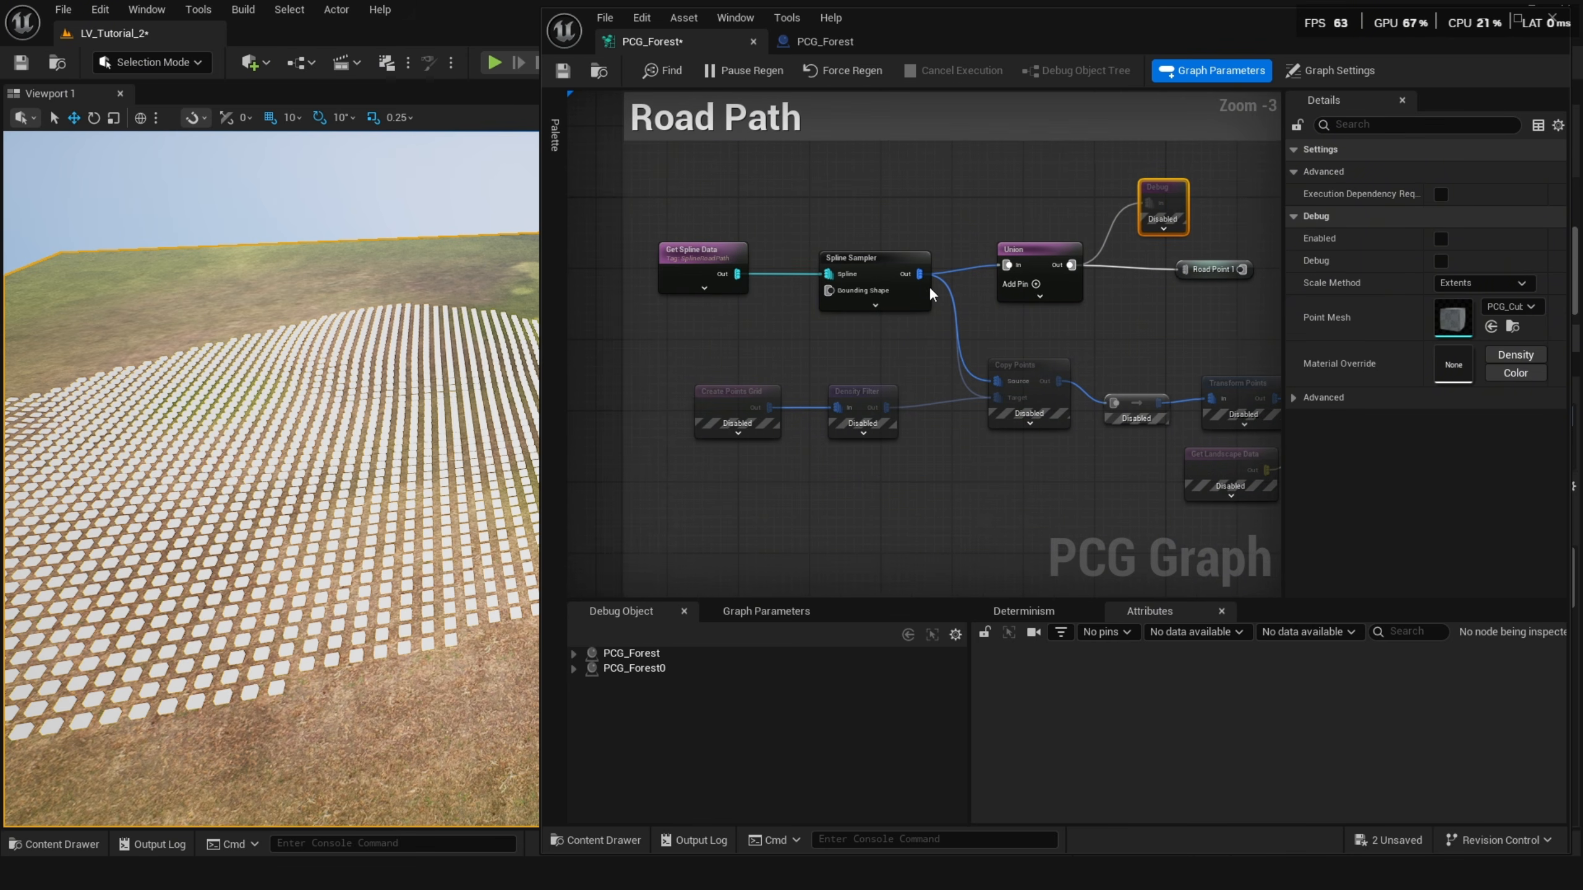
pyautogui.click(671, 264)
pyautogui.scroll(3, 700, 266)
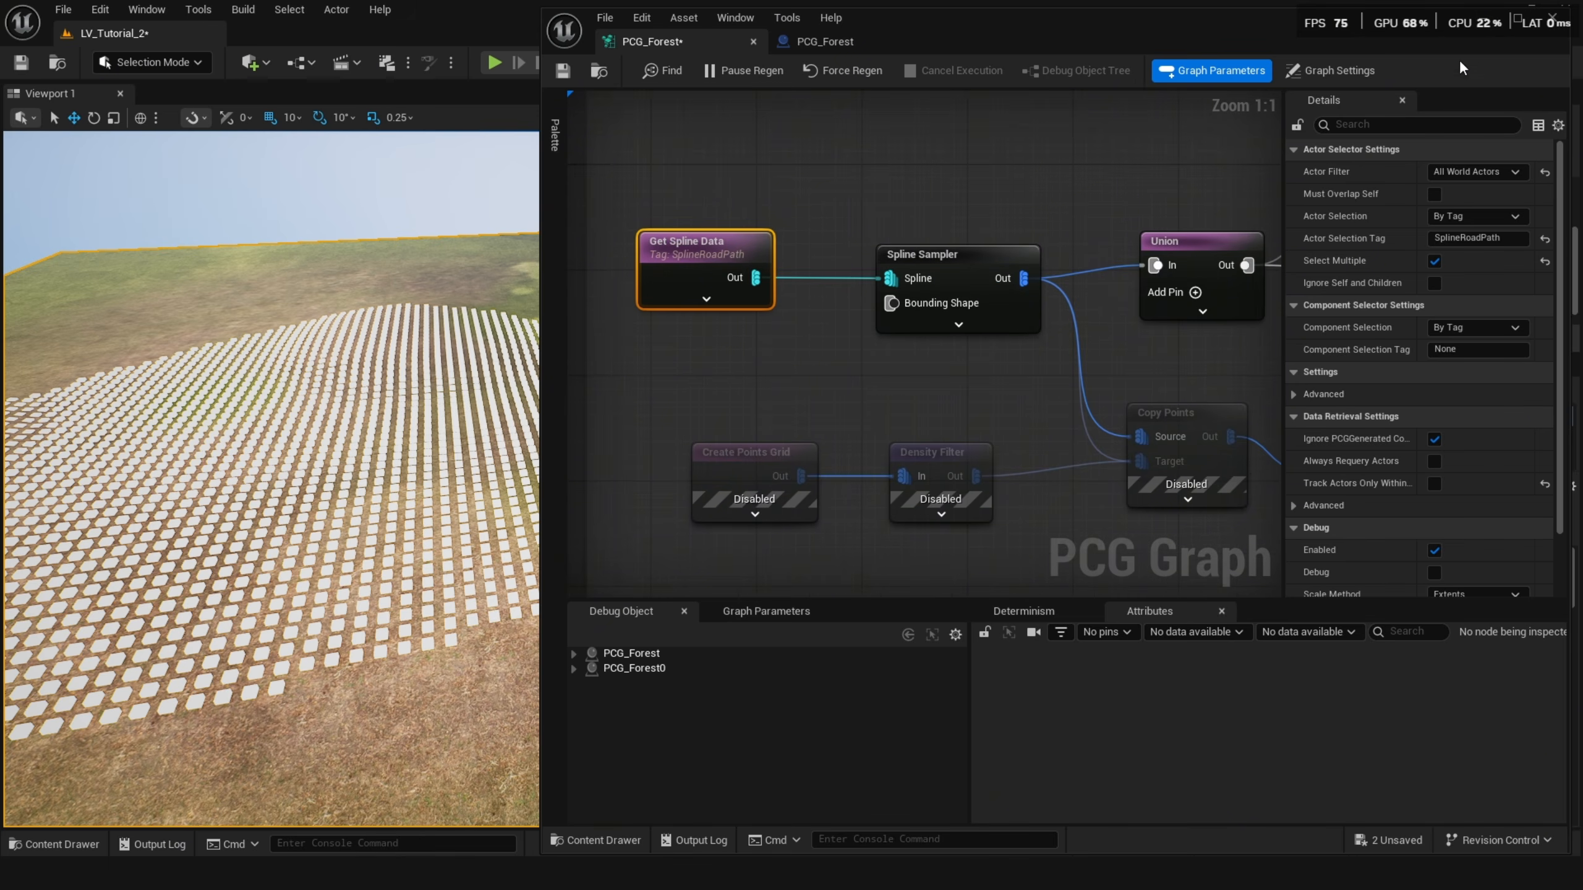
# Place a PCG_Road_Path actor from the content drawer onto the landscape across the forest.
pyautogui.click(1482, 27)
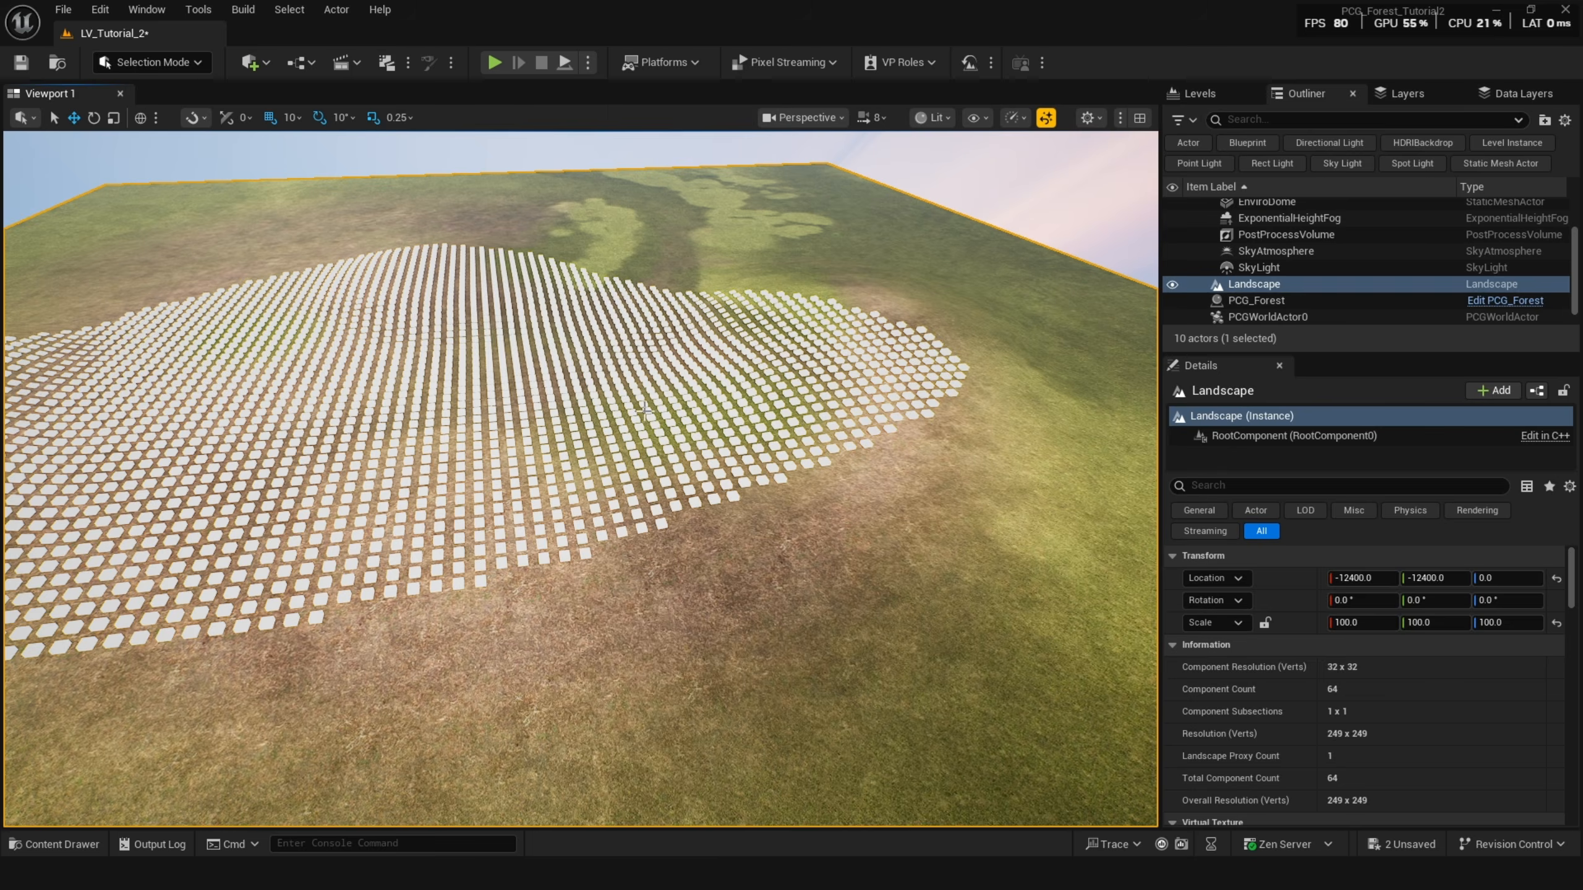
pyautogui.hotkey('ctrl', 'space')
pyautogui.moveTo(651, 621); pyautogui.dragTo(617, 453)
pyautogui.moveTo(553, 584); pyautogui.dragTo(555, 583)
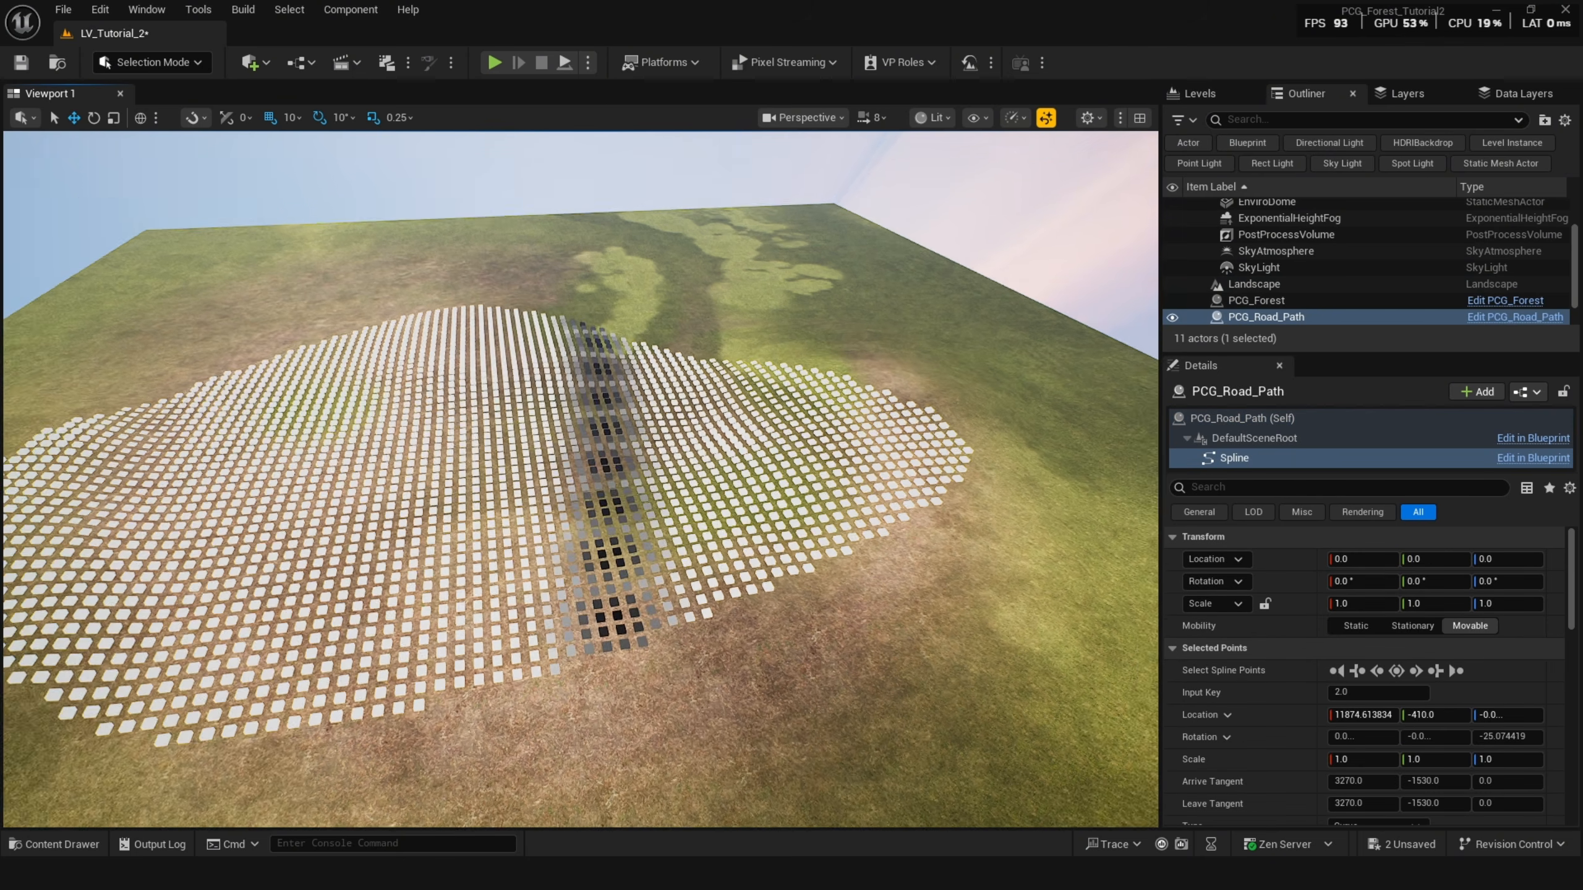
# Inspect the road through the forest, then navigate the graph to the Distance node and Remove Point section.
pyautogui.scroll(5, 609, 356)
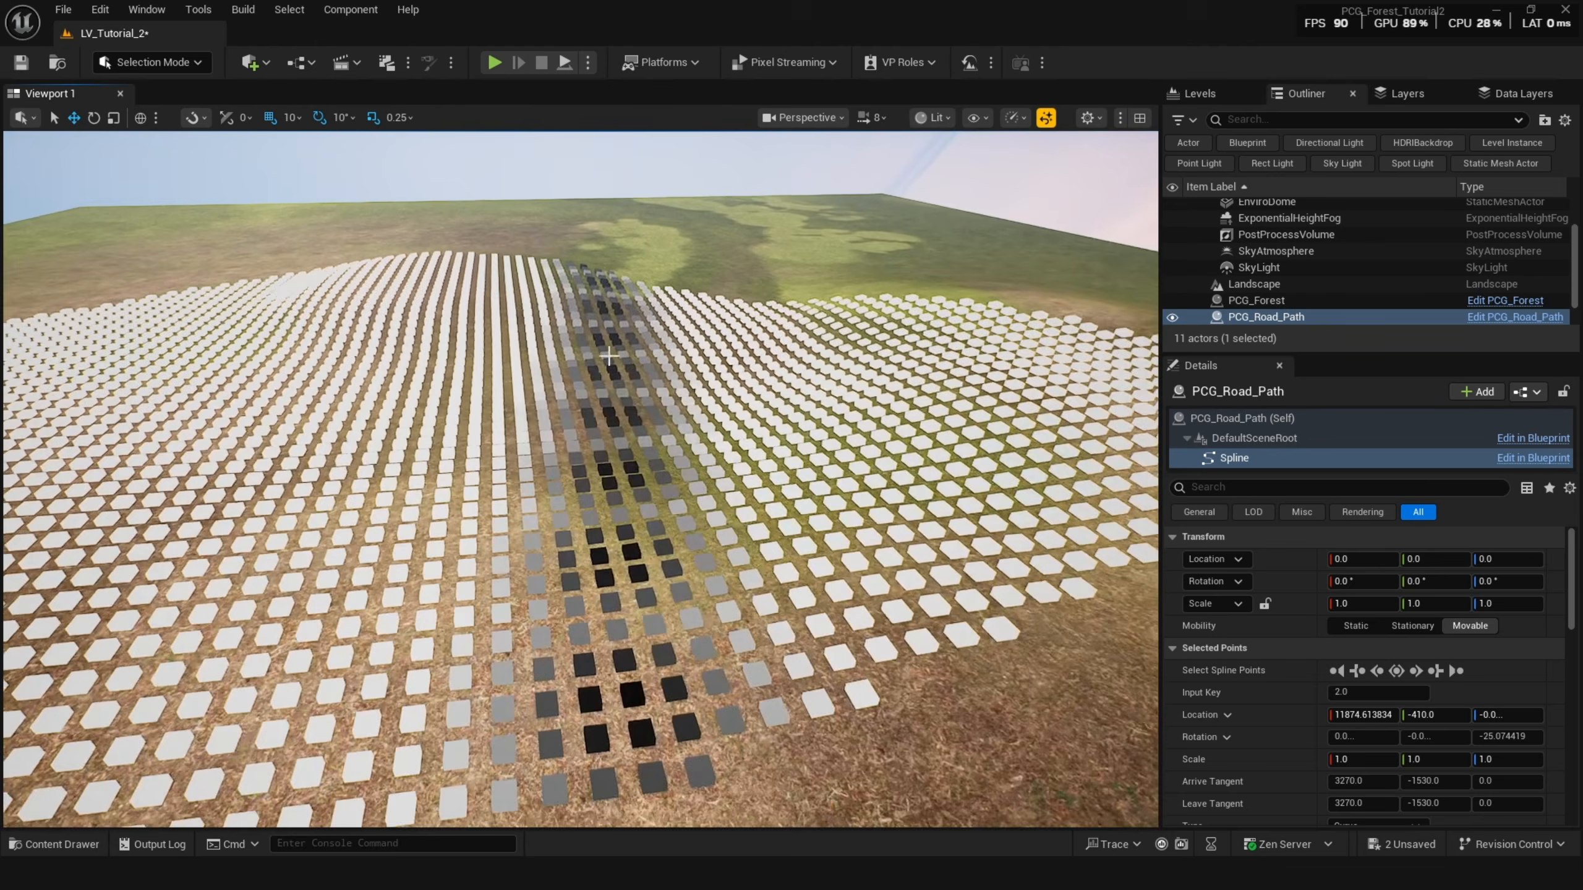
pyautogui.moveTo(609, 356); pyautogui.dragTo(585, 390, button='right')
pyautogui.moveTo(742, 873)
pyautogui.click(810, 804)
pyautogui.scroll(-3, 813, 417)
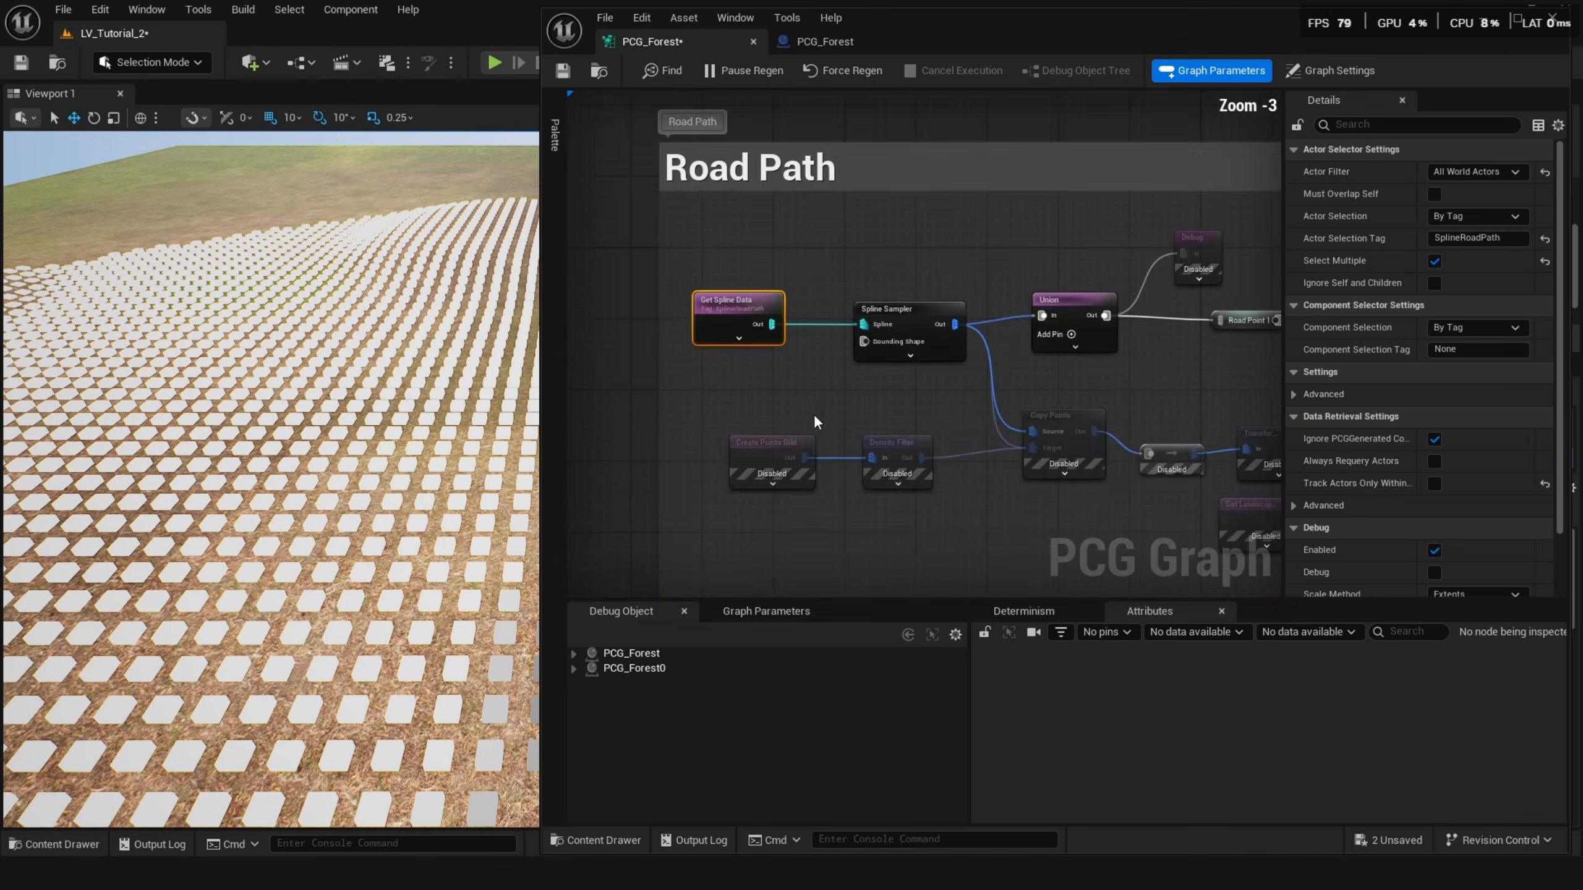
pyautogui.moveTo(836, 515); pyautogui.dragTo(773, 274, button='right')
pyautogui.scroll(-4, 774, 276)
pyautogui.moveTo(787, 380); pyautogui.dragTo(794, 306, button='right')
pyautogui.scroll(4, 929, 382)
pyautogui.moveTo(928, 381); pyautogui.dragTo(747, 351, button='right')
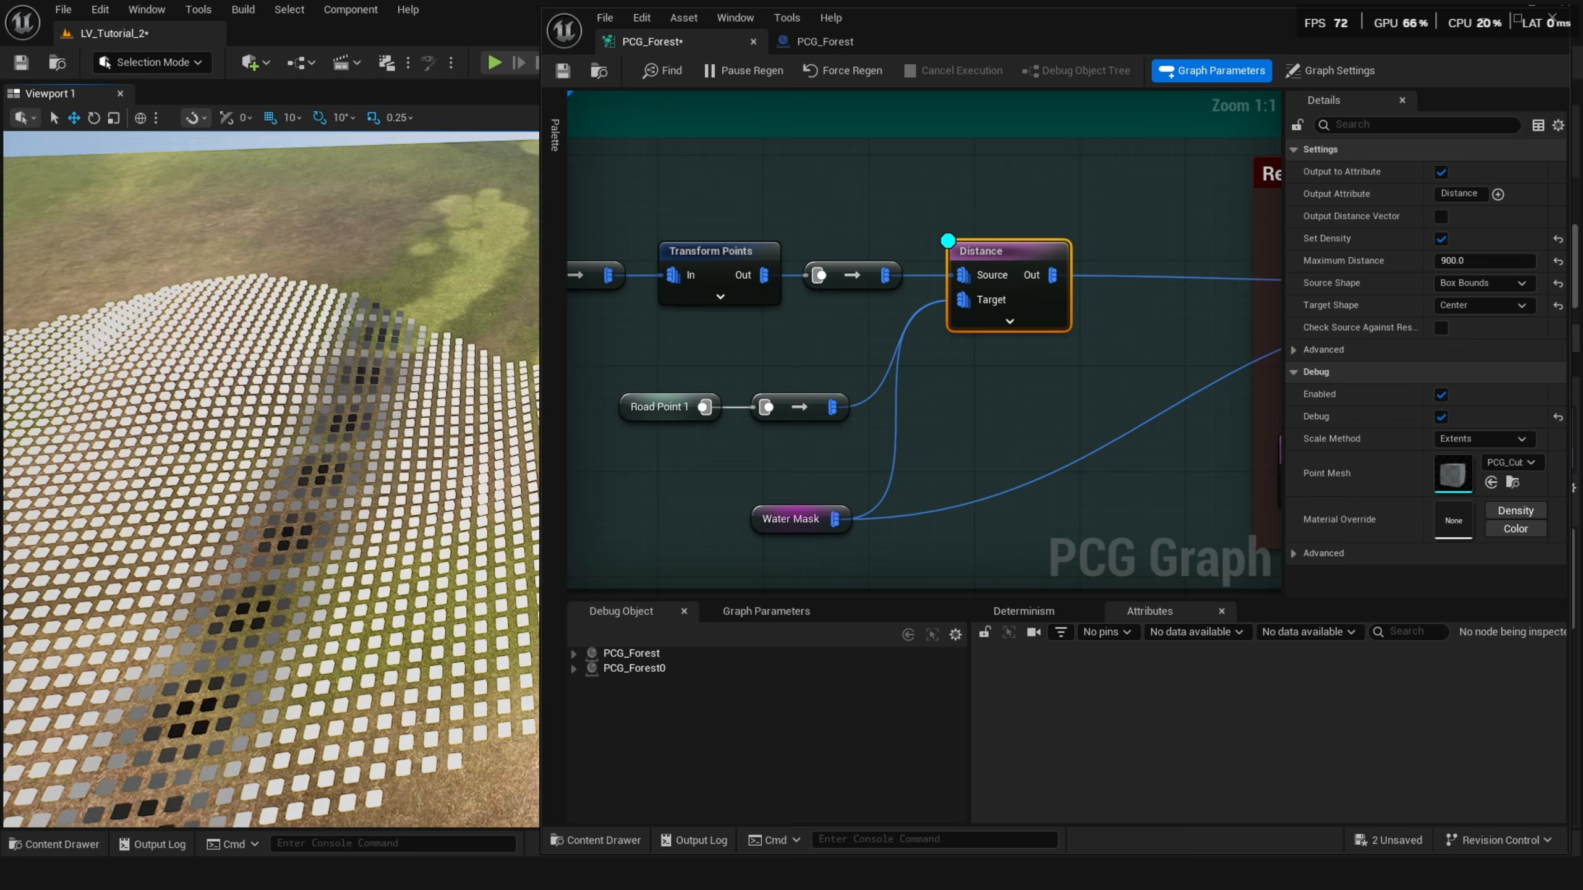
# Locate the declaration of the Water Mask named reroute in the graph.
pyautogui.moveTo(271, 480); pyautogui.dragTo(221, 536, button='right')
pyautogui.click(799, 521)
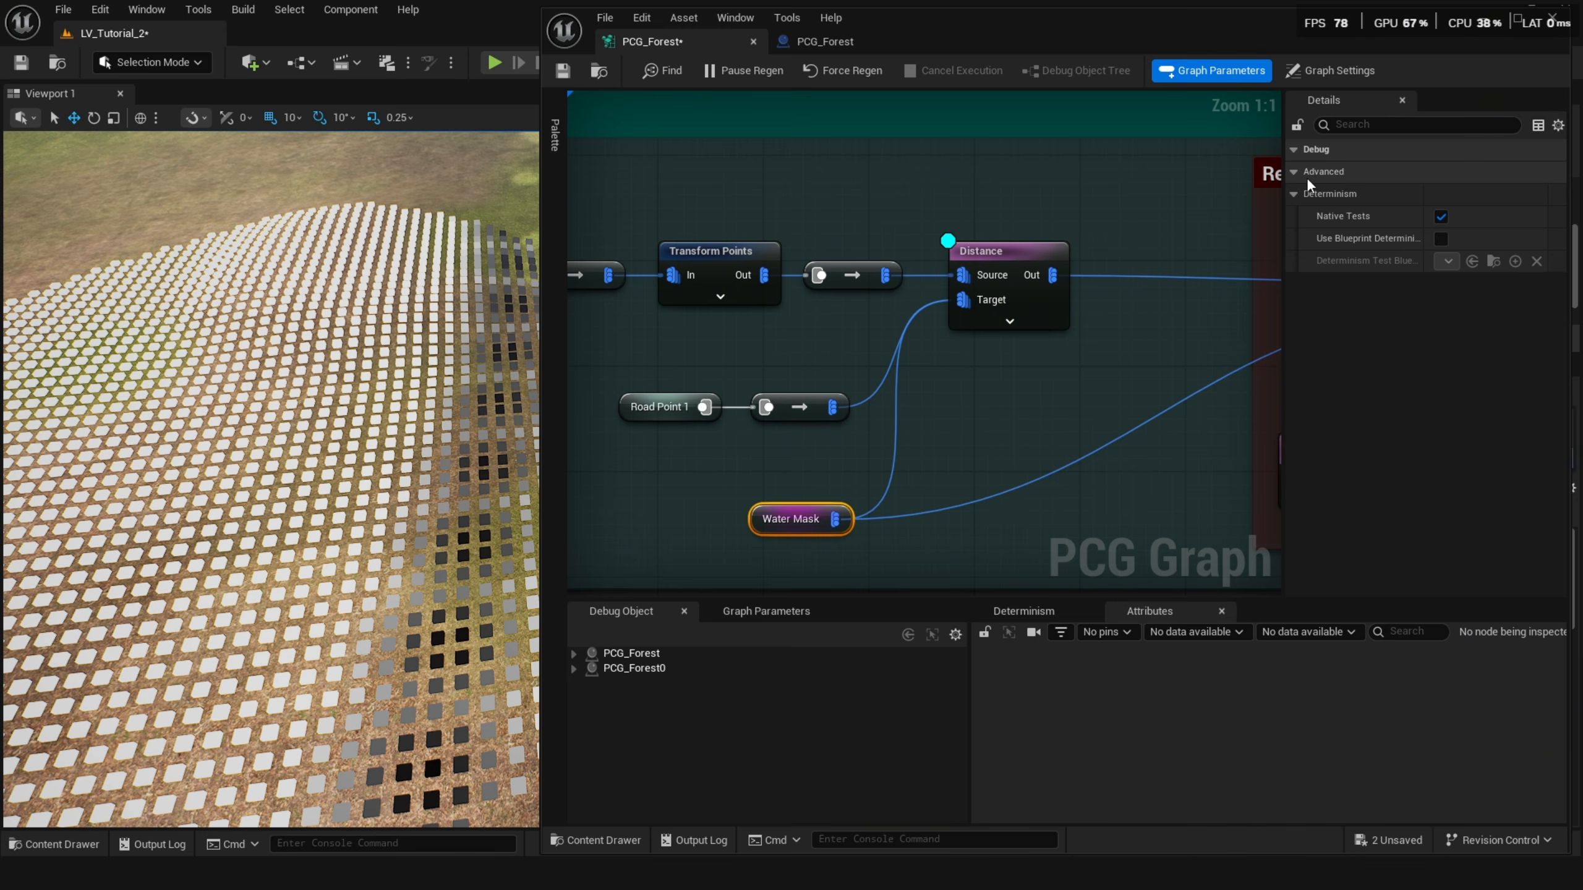
pyautogui.rightClick(782, 517)
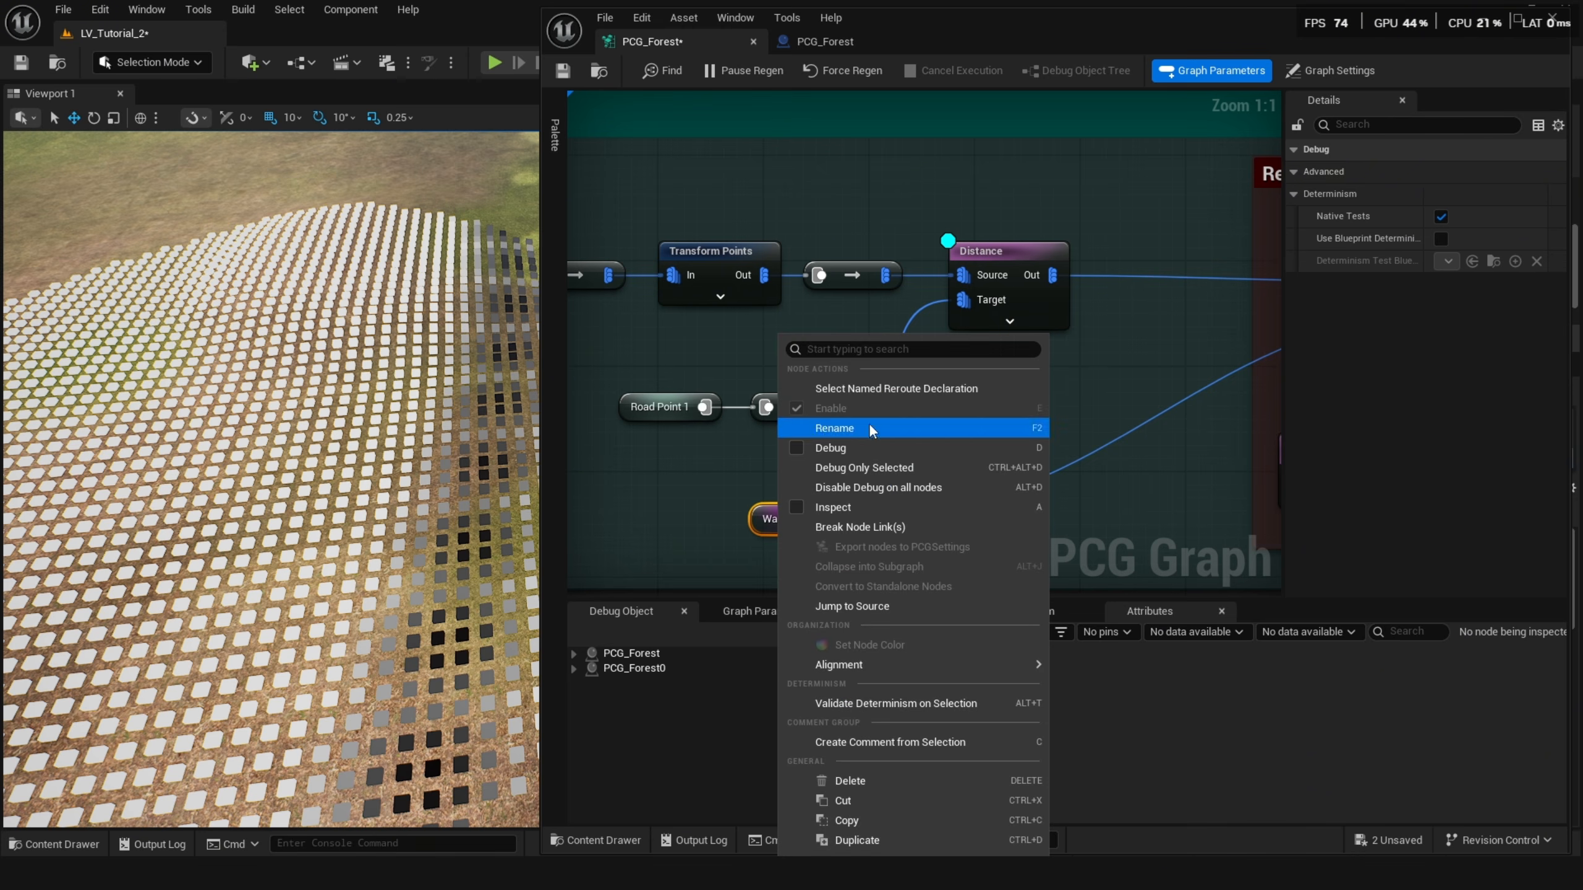
pyautogui.click(886, 392)
pyautogui.scroll(-6, 872, 382)
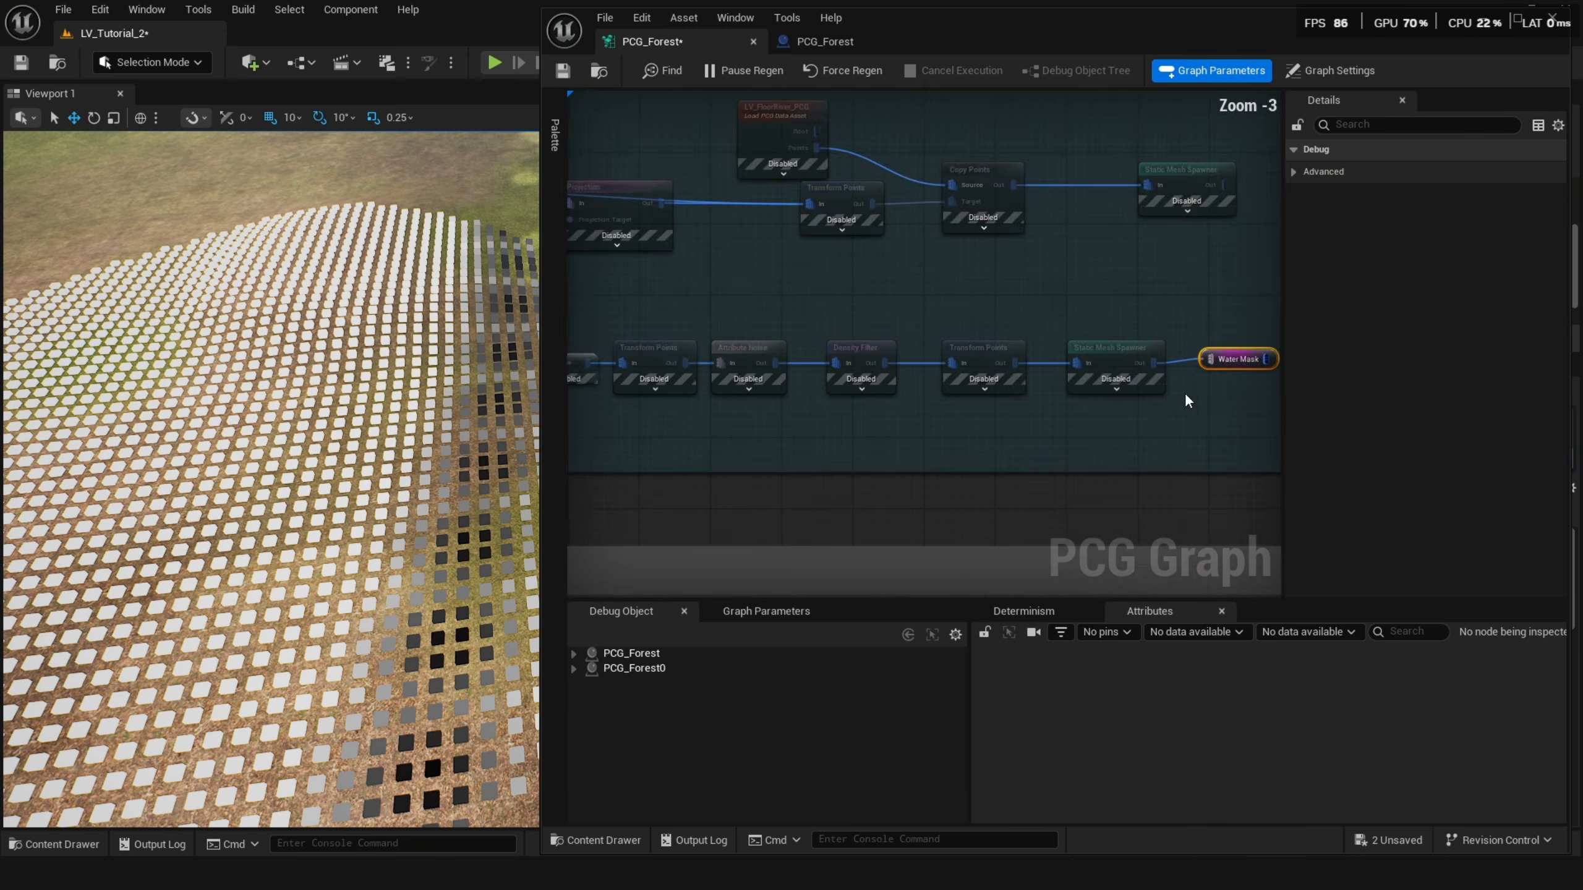
# Enable a disabled node in the Water Mask branch of the graph.
pyautogui.click(758, 362)
pyautogui.press('e')
pyautogui.moveTo(764, 420); pyautogui.dragTo(784, 374, button='right')
pyautogui.click(1483, 28)
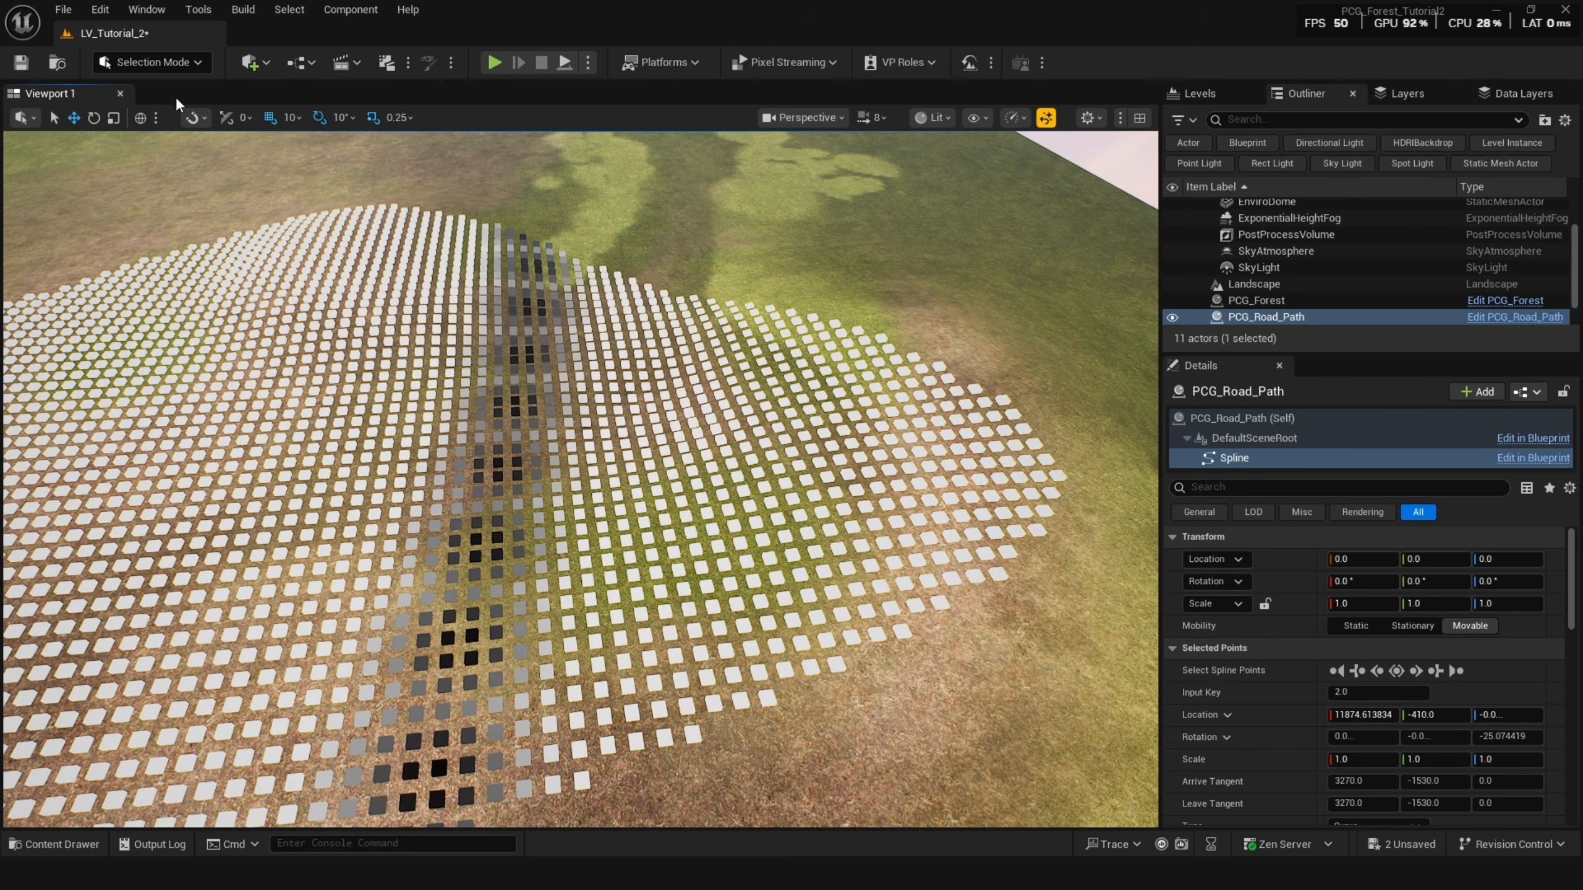
# Add a Water Body River actor to the landscape across the forest.
pyautogui.click(174, 64)
pyautogui.write('wat')
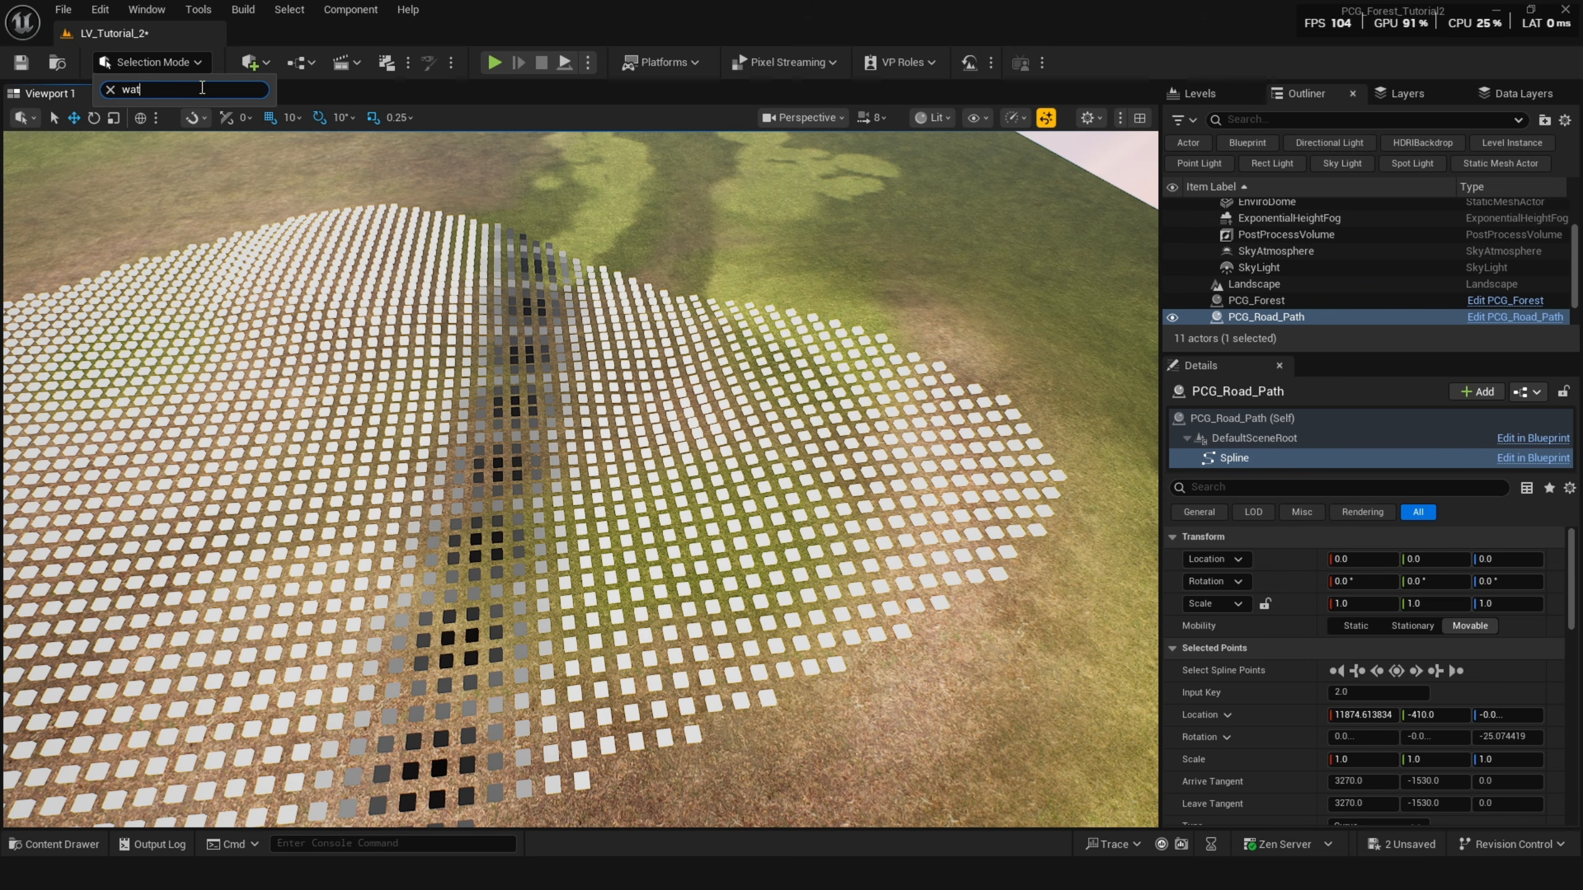
pyautogui.click(251, 62)
pyautogui.write('wa')
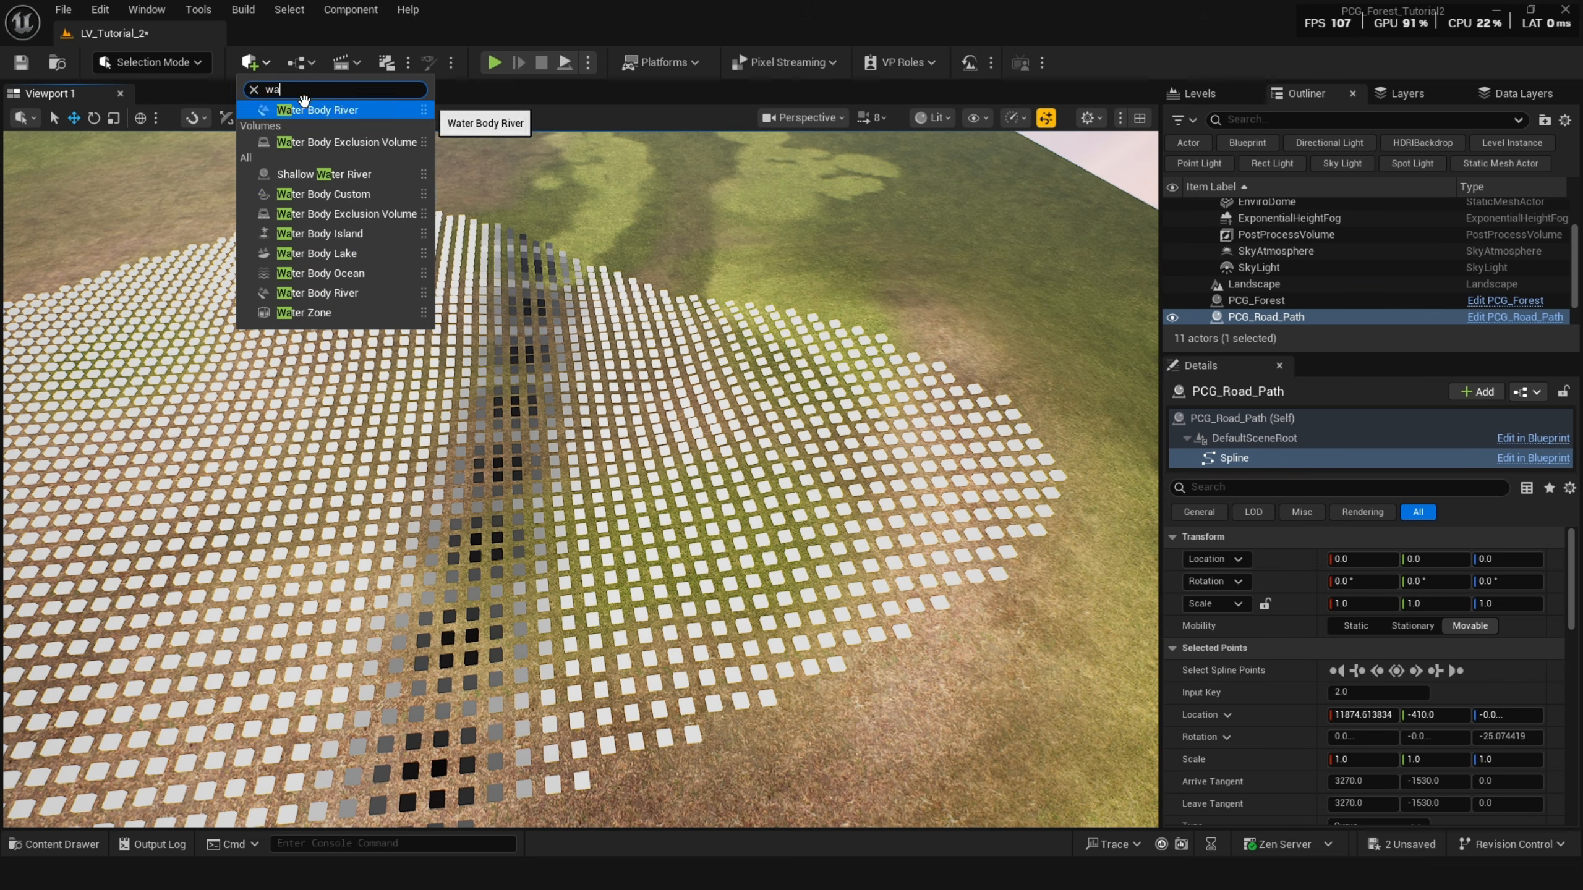
pyautogui.click(319, 110)
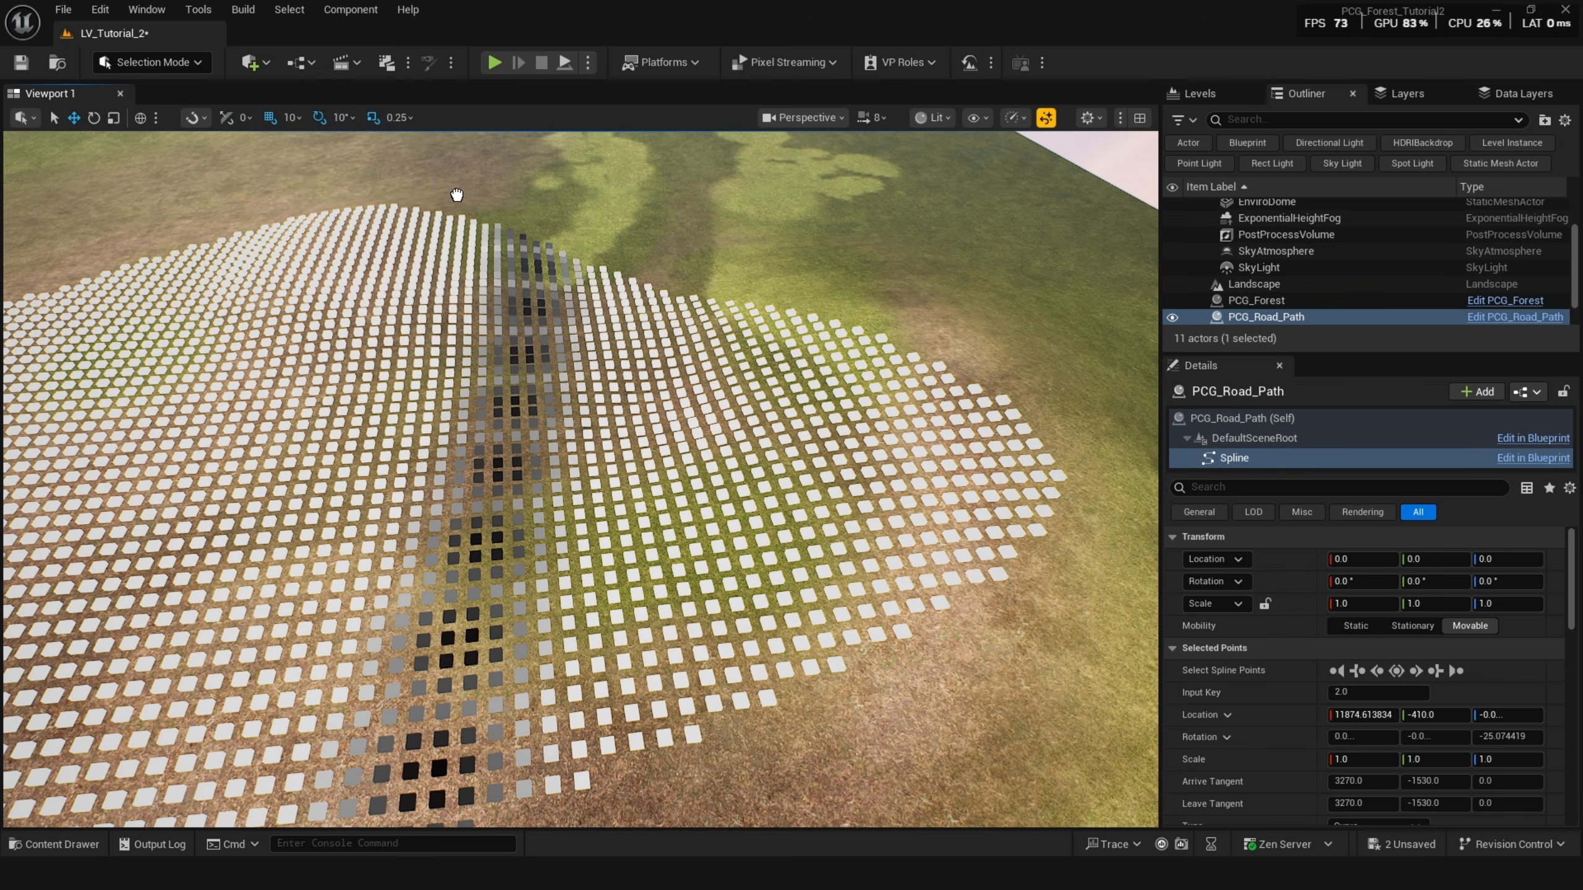
pyautogui.moveTo(595, 495); pyautogui.dragTo(533, 496, button='right')
pyautogui.press('g')
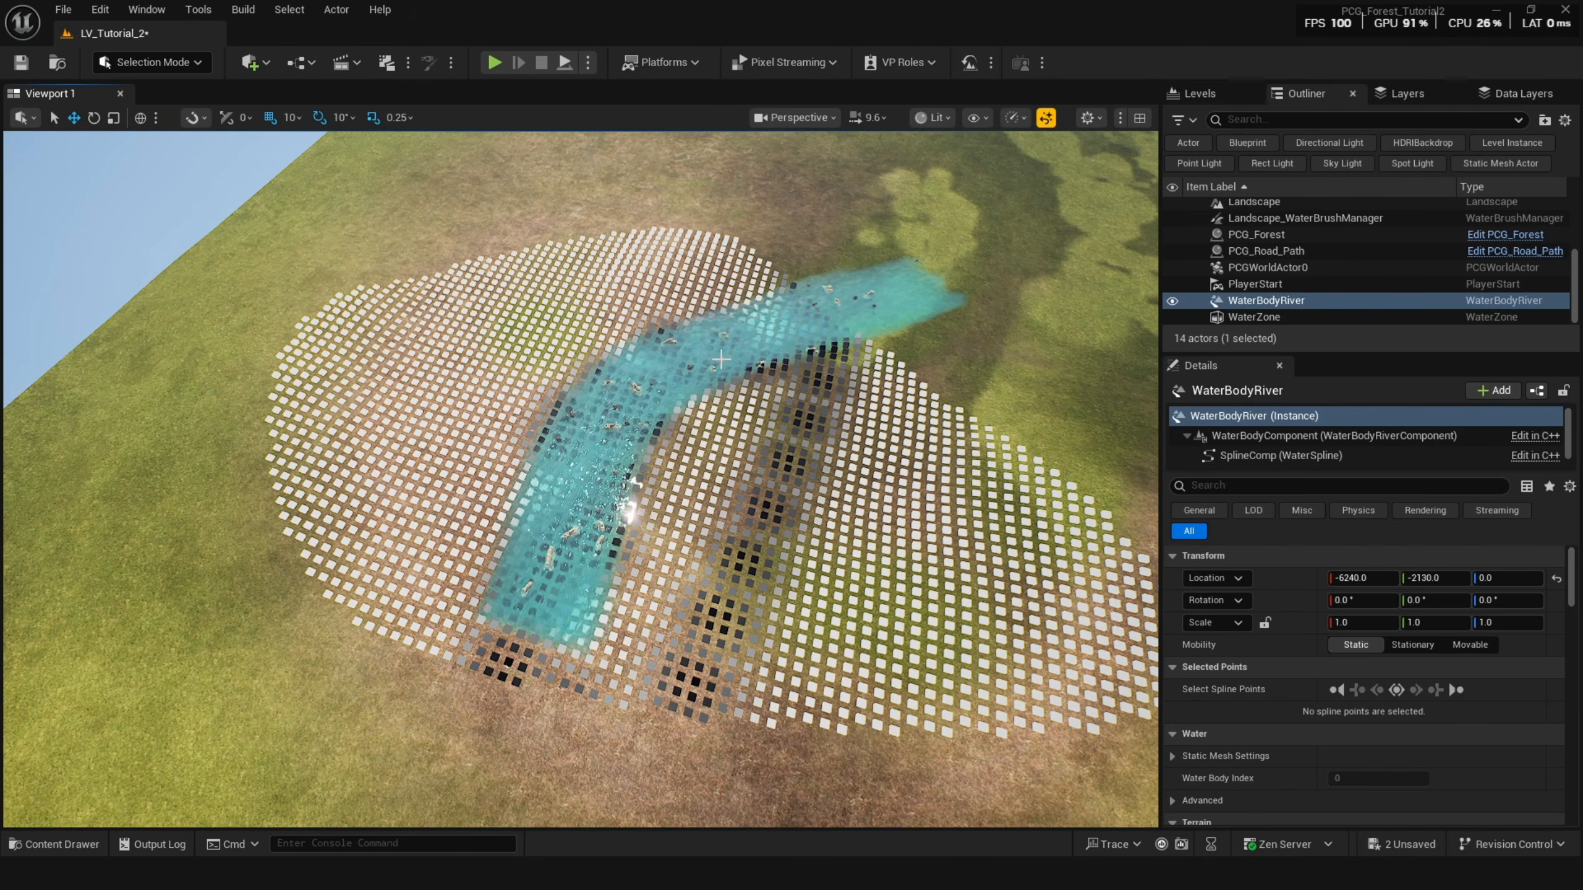
# Move the river and drag its spline points to reshape it through the forest.
pyautogui.press('g')
pyautogui.moveTo(537, 608); pyautogui.dragTo(513, 684)
pyautogui.press('g')
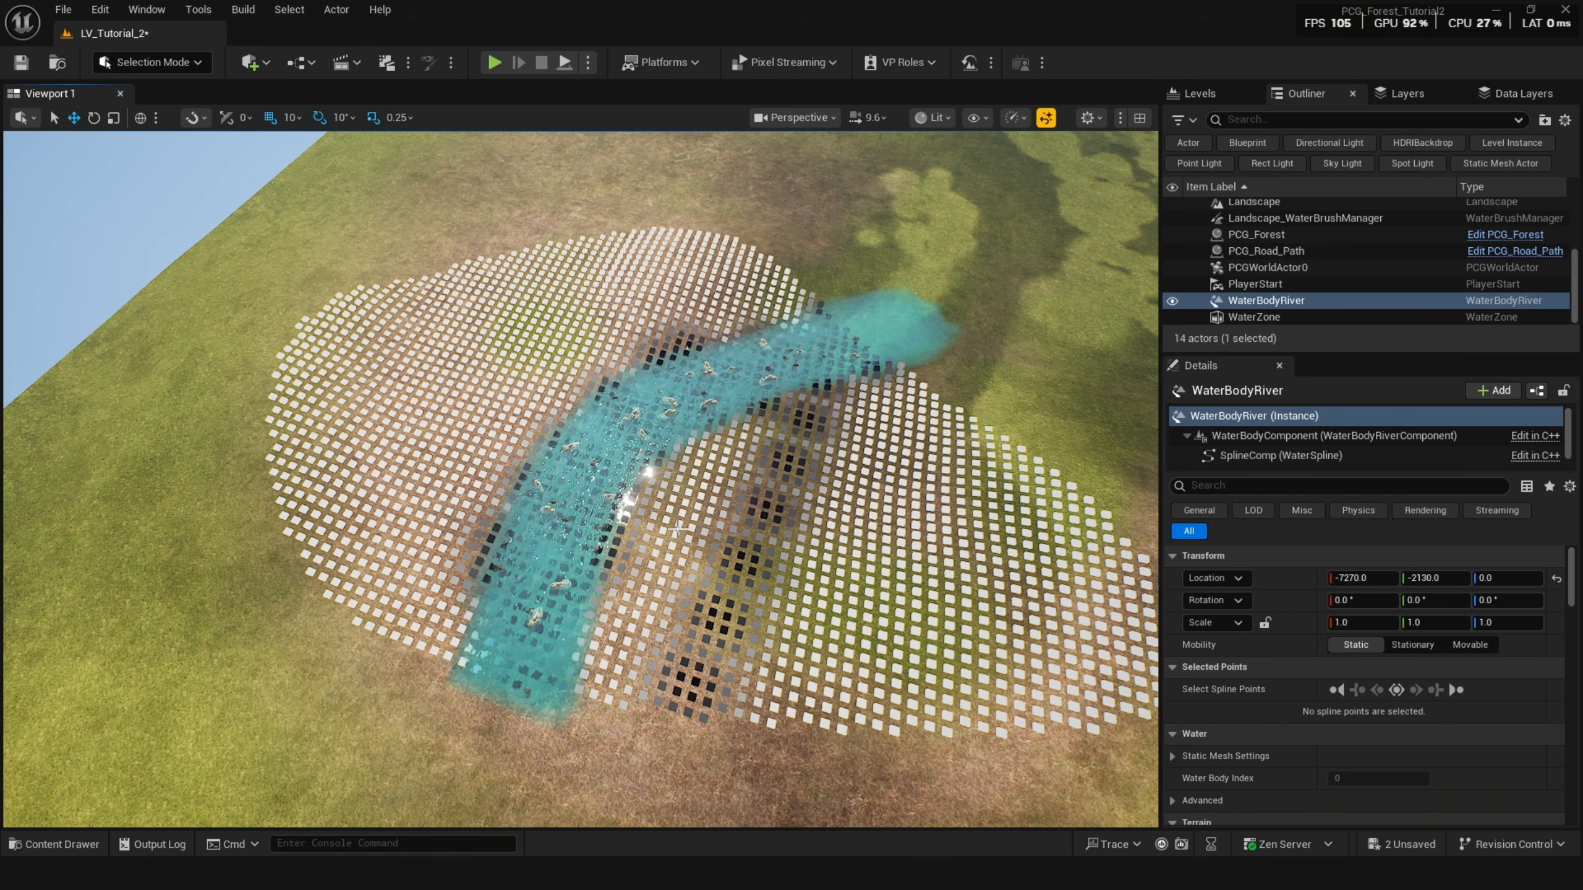
pyautogui.press('g')
pyautogui.click(939, 307)
pyautogui.moveTo(977, 319); pyautogui.dragTo(766, 268)
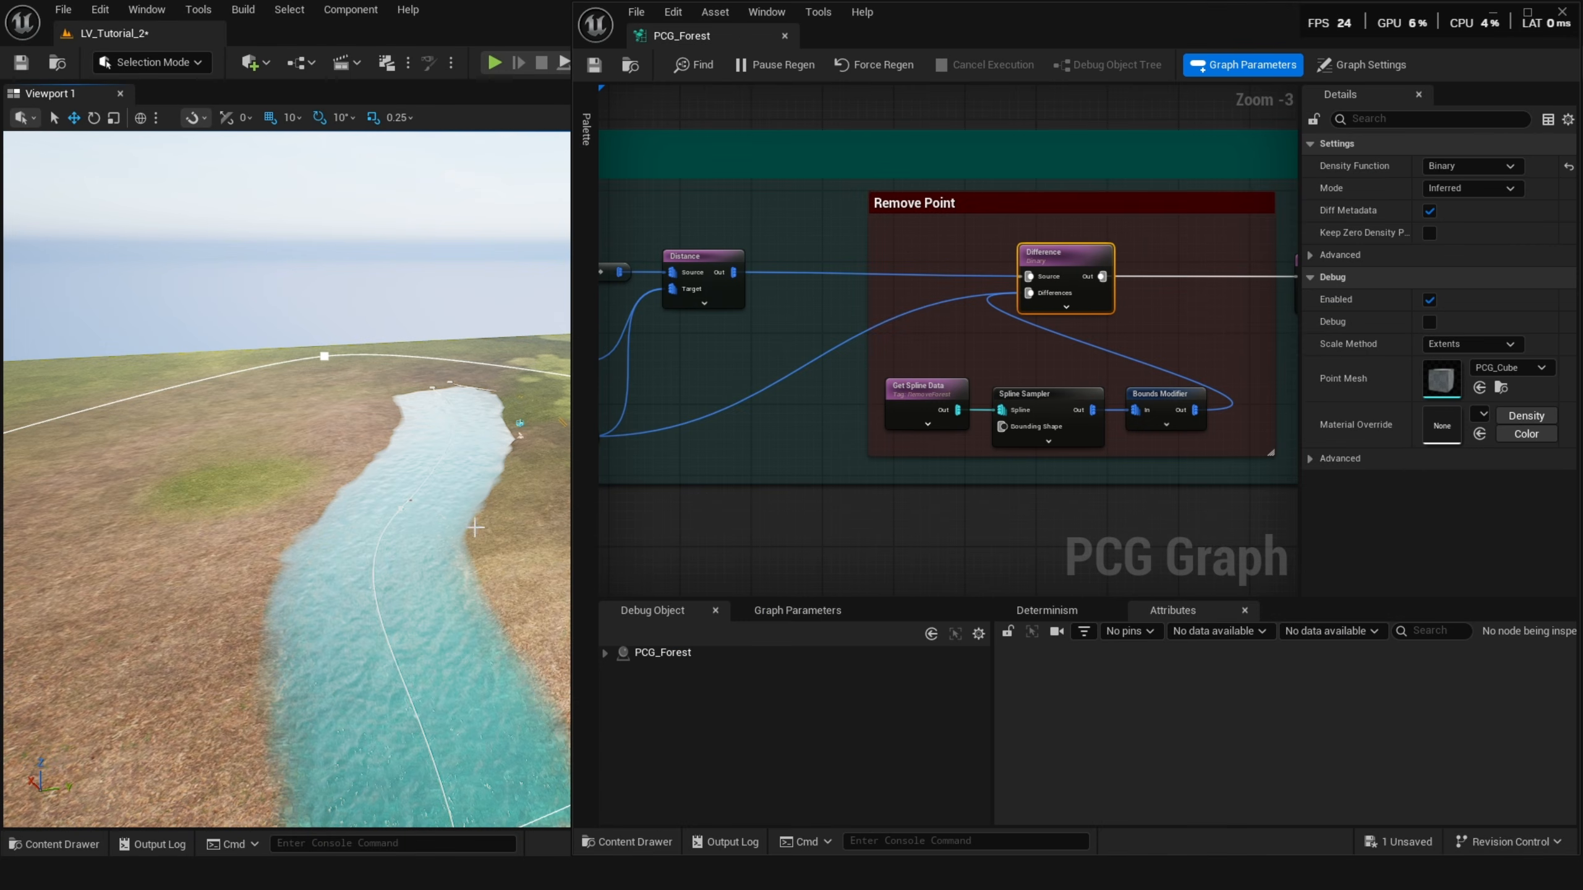
pyautogui.moveTo(475, 527); pyautogui.dragTo(475, 527, button='right')
pyautogui.press('d')
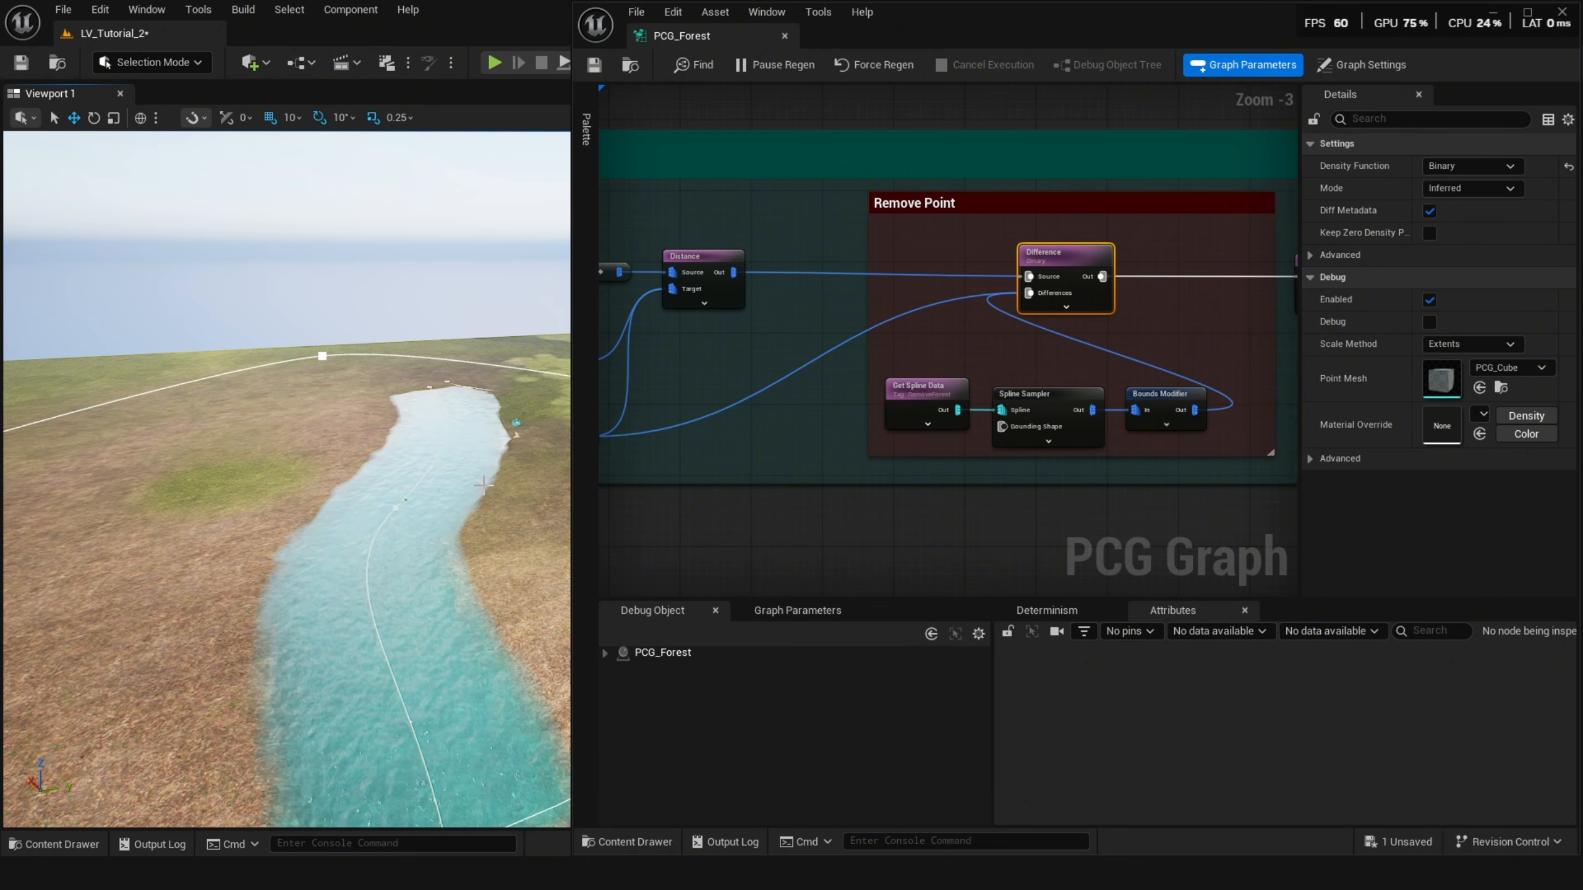
# Inspect the Get Spline Data node's RemoveForest tag and the matching tag in the PCG_RemoveForest blueprint.
pyautogui.moveTo(451, 461); pyautogui.dragTo(706, 428, button='middle')
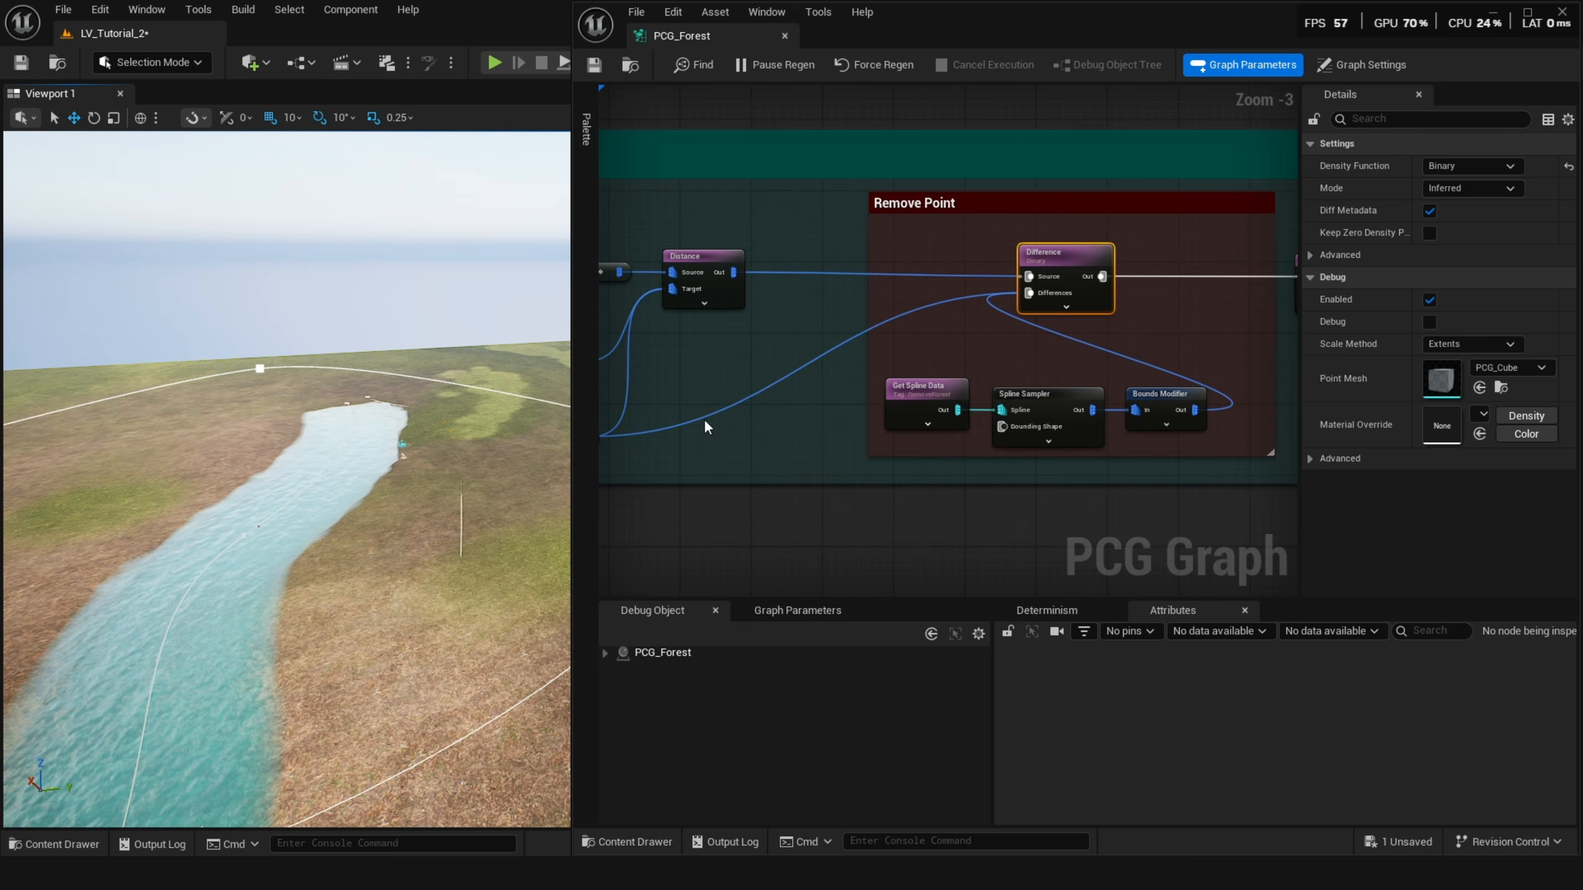
pyautogui.click(944, 404)
pyautogui.scroll(3, 945, 404)
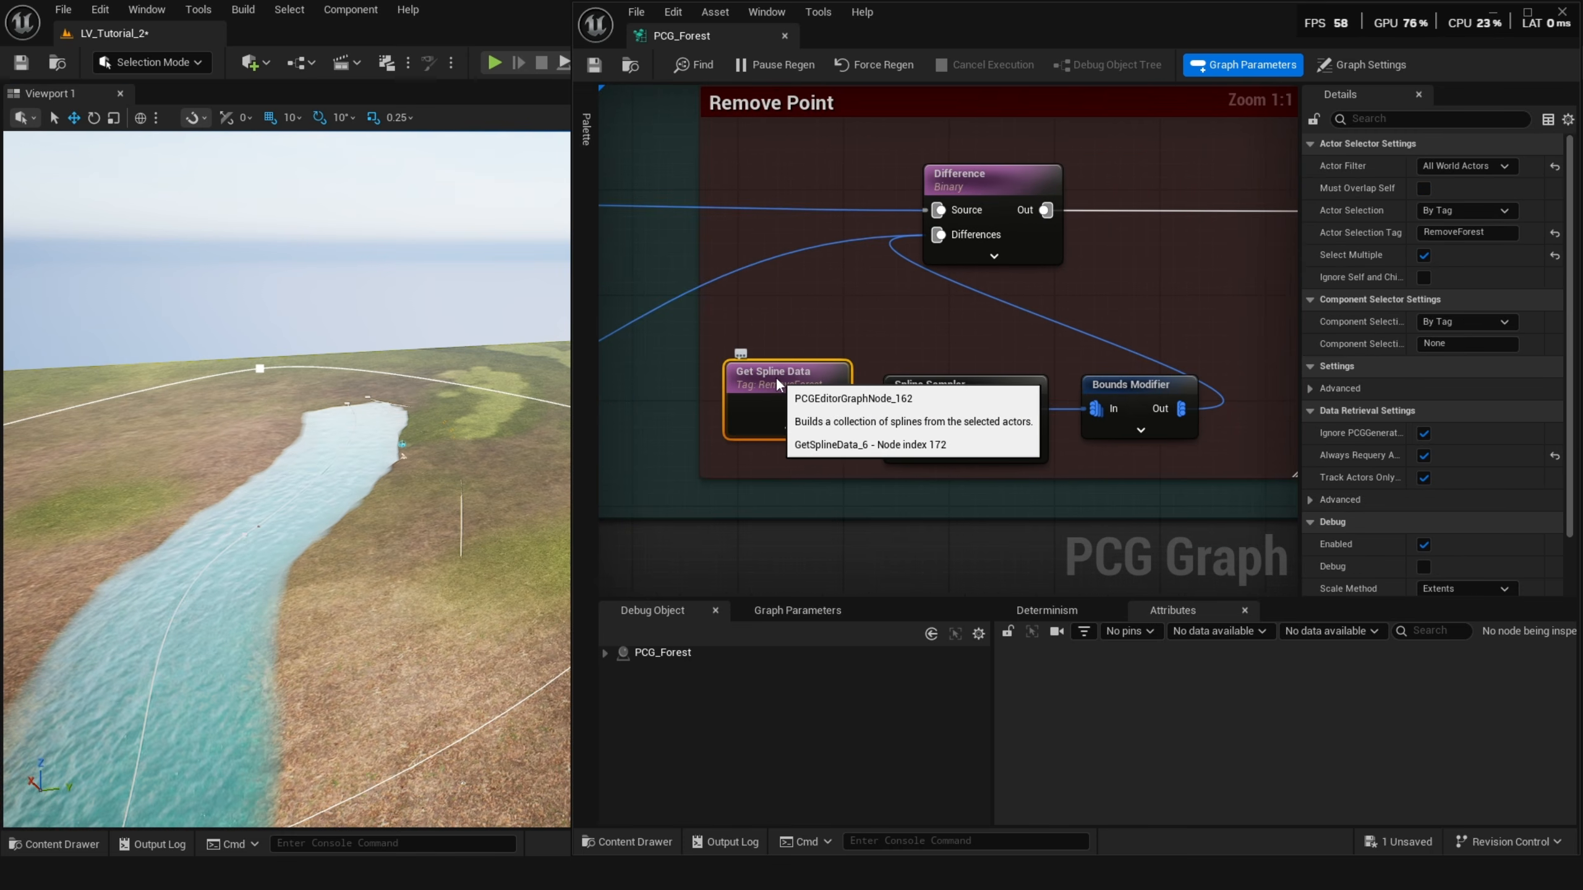
pyautogui.hotkey('ctrl', 'space')
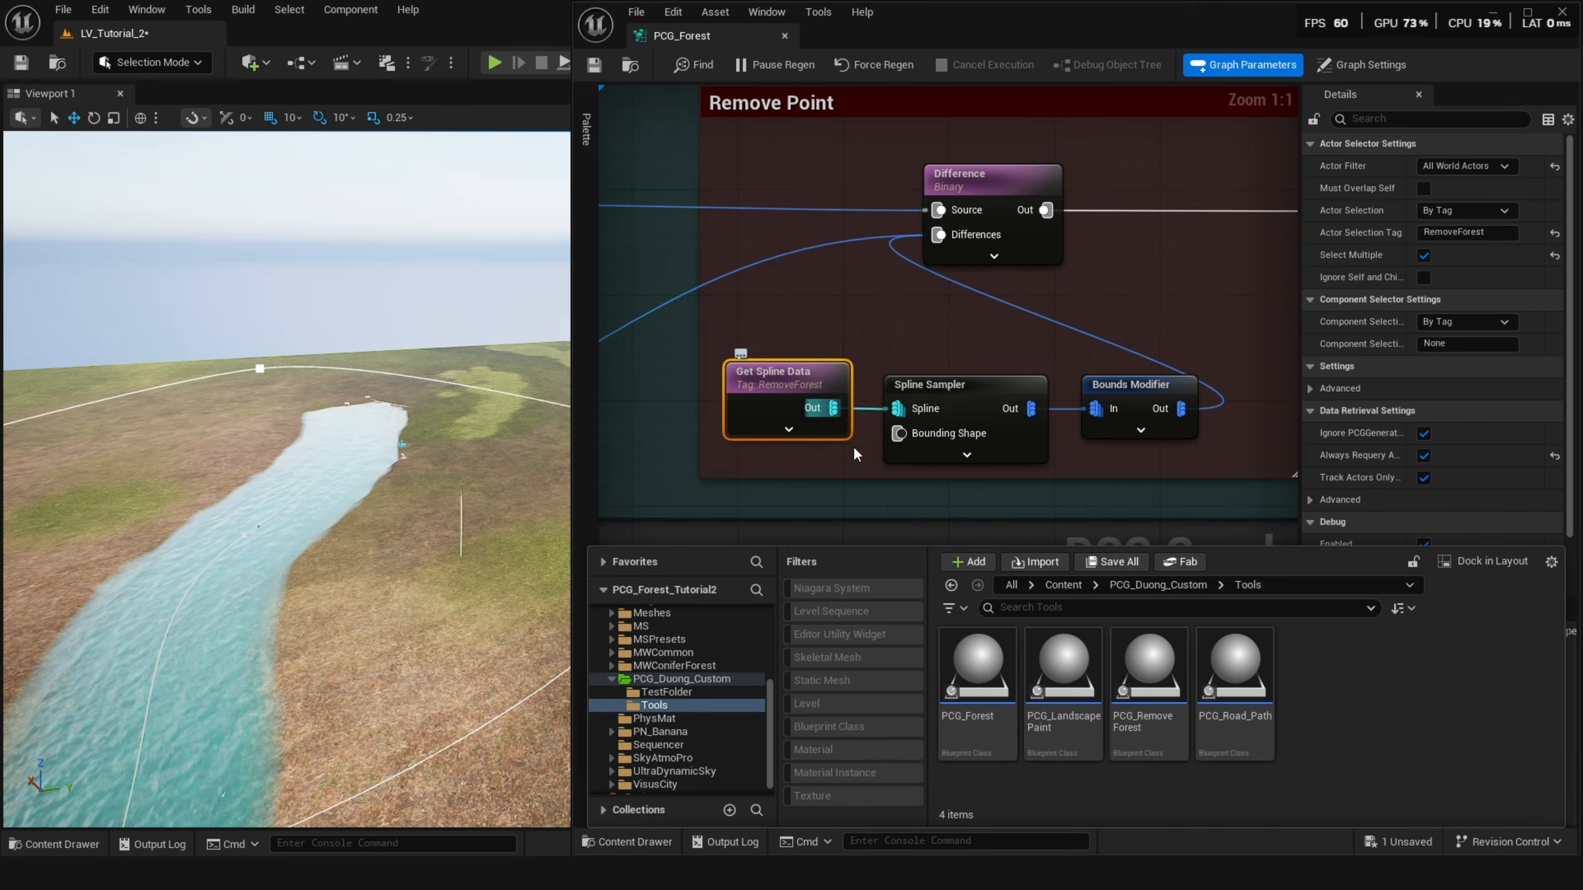
pyautogui.click(1153, 682)
pyautogui.doubleClick(1153, 684)
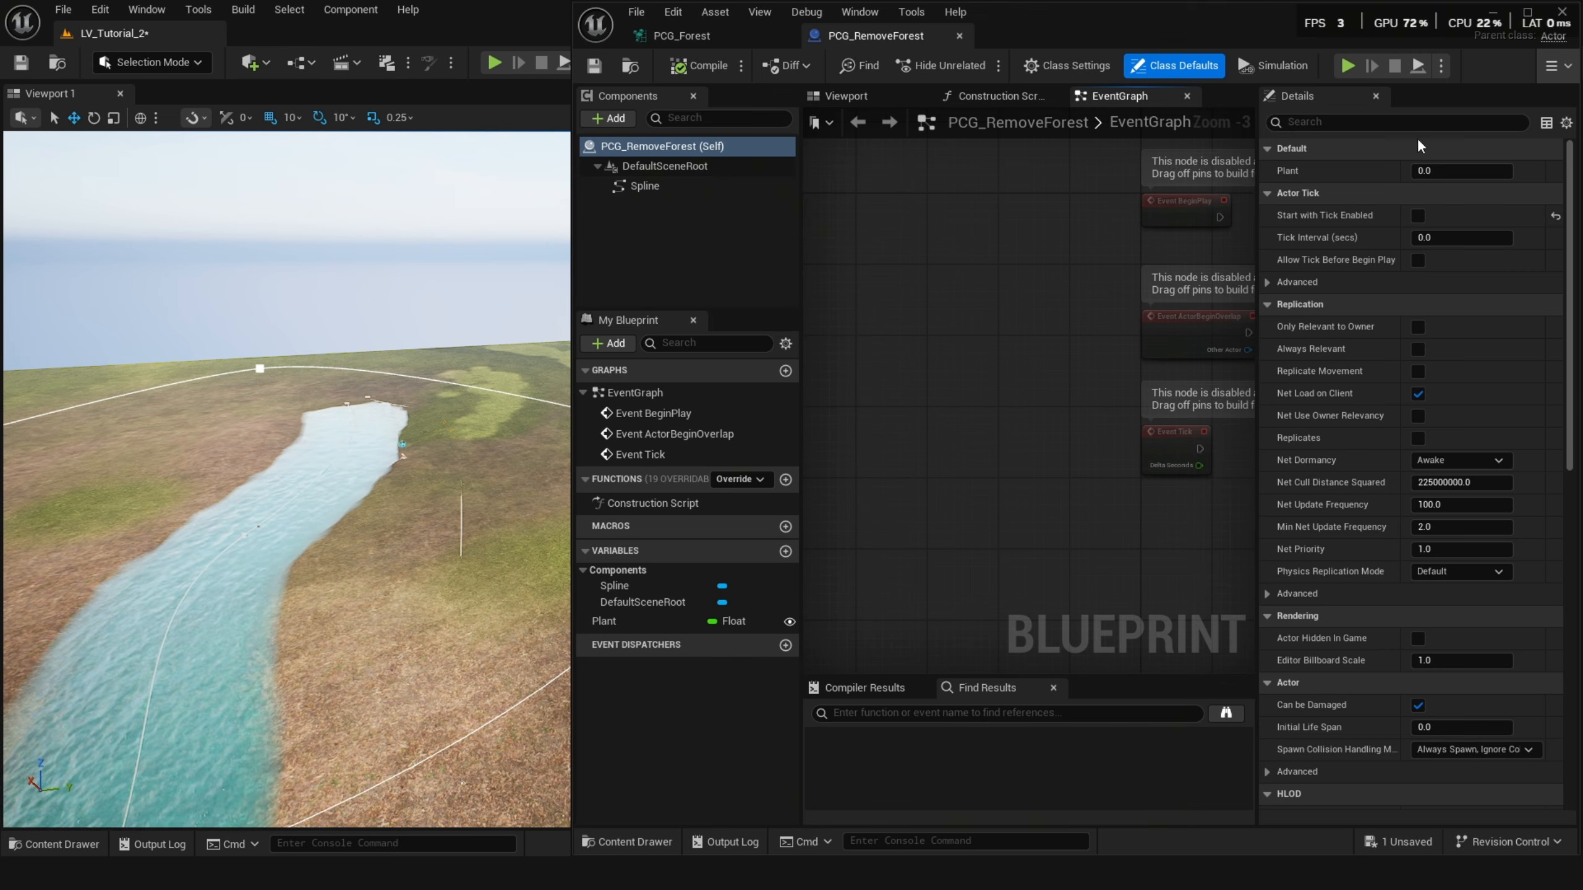
pyautogui.click(1447, 218)
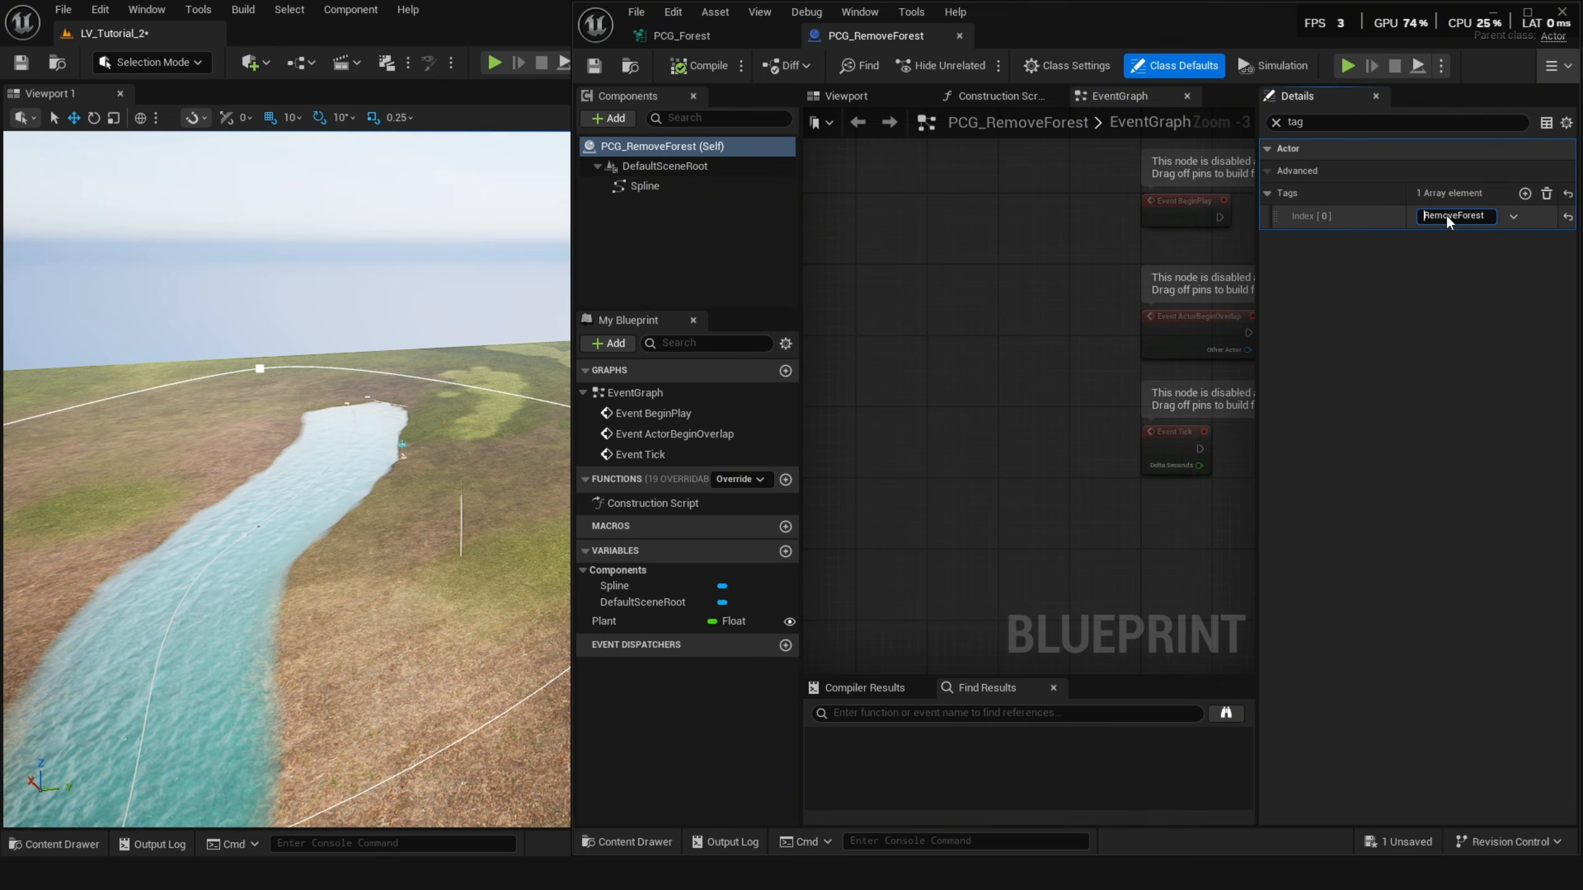
pyautogui.doubleClick(1461, 218)
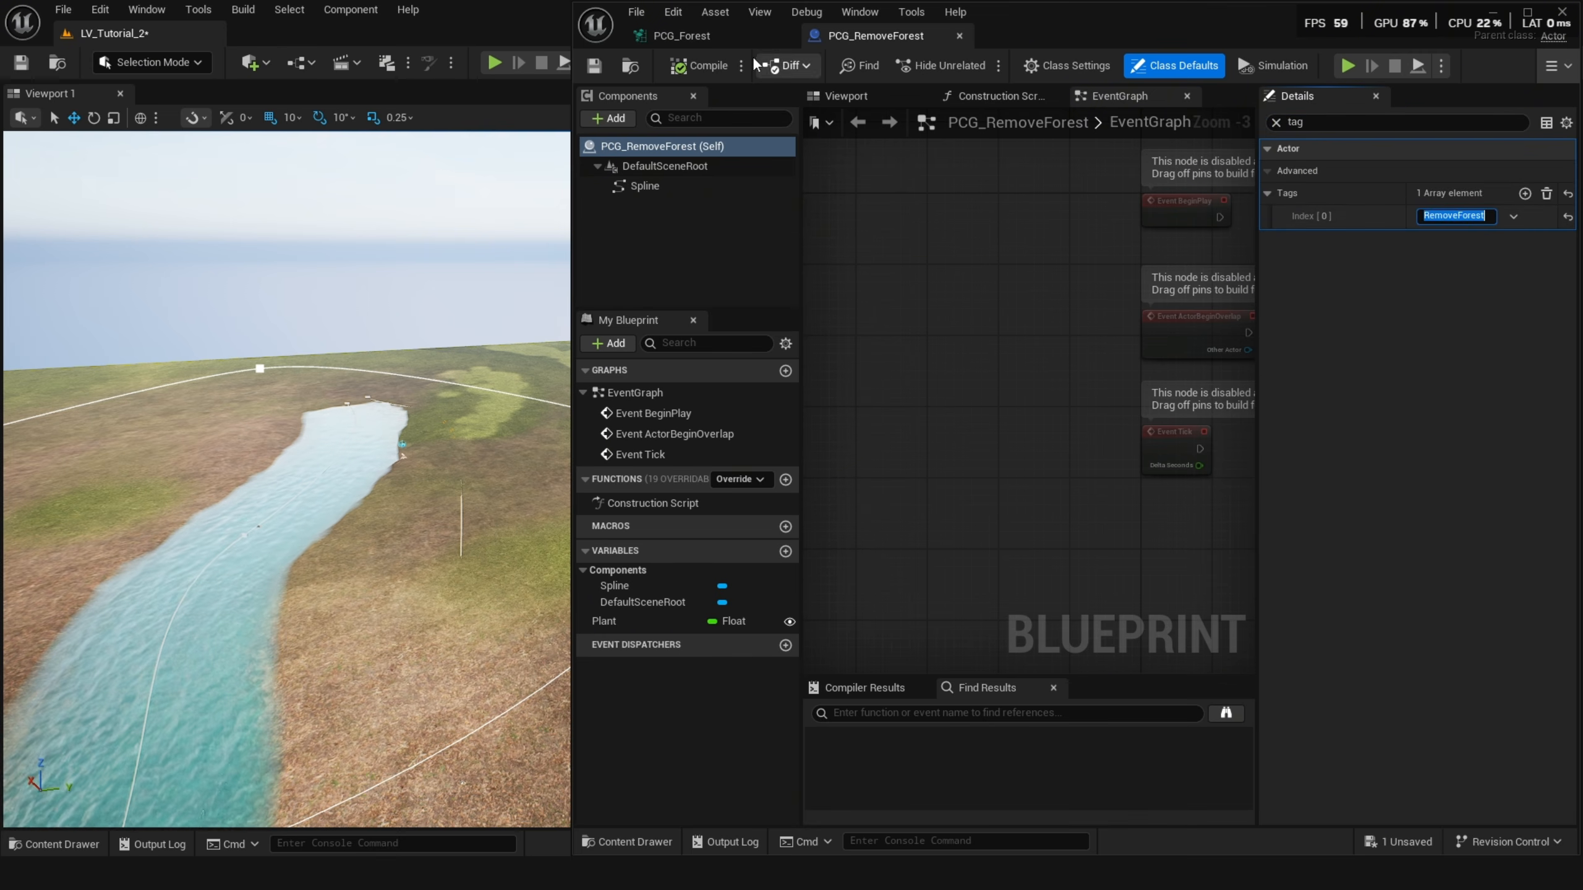
pyautogui.click(858, 99)
pyautogui.click(692, 36)
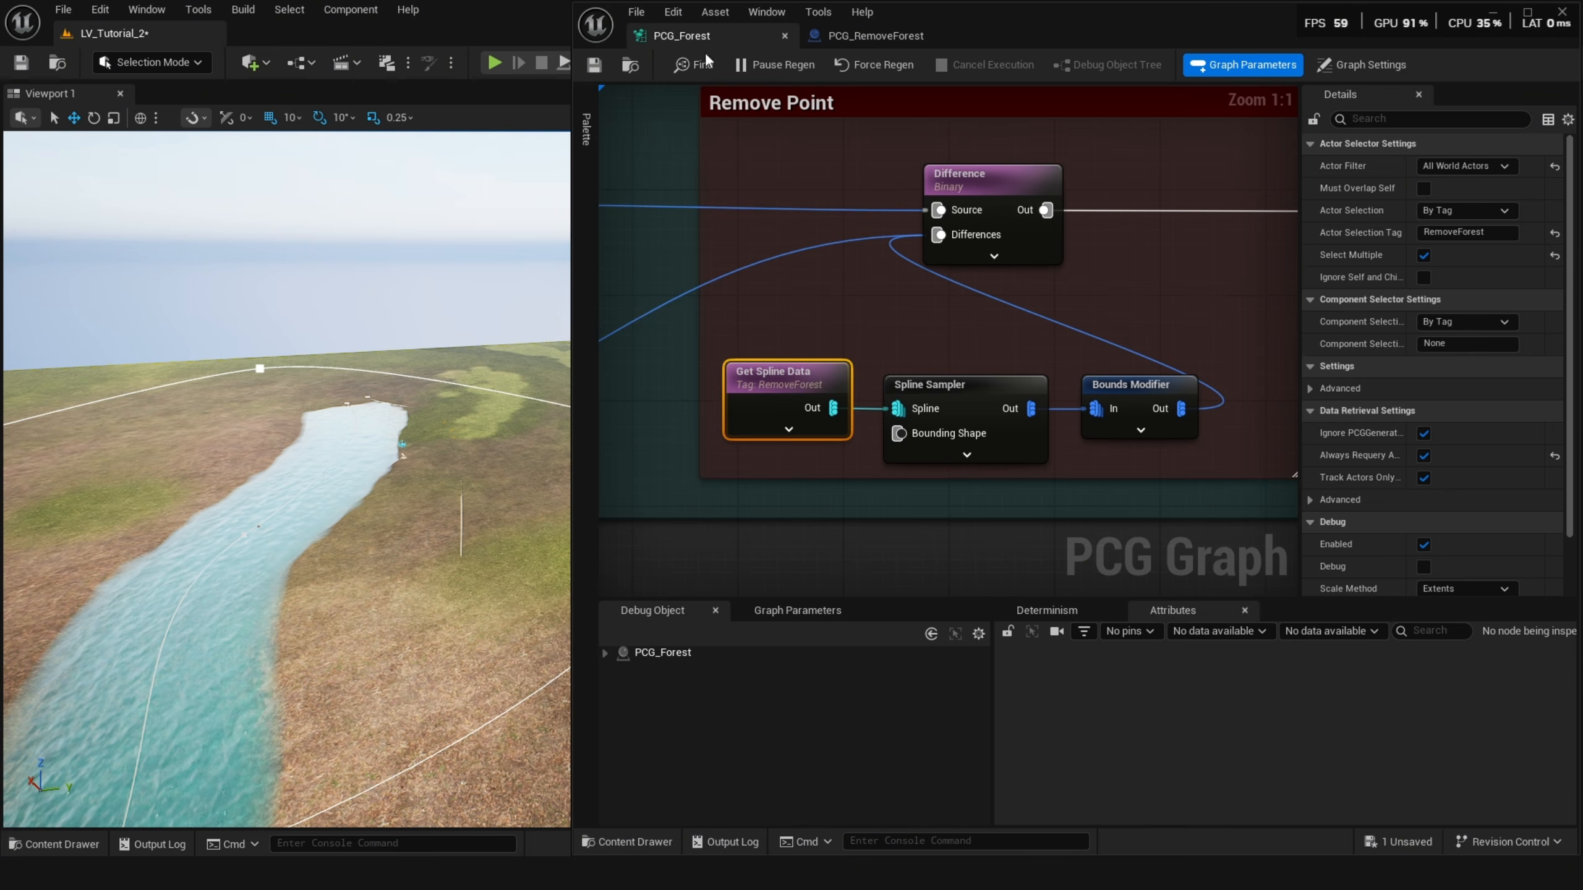
# Place a PCG_RemoveForest actor from the content drawer onto the landscape beside the river.
pyautogui.click(950, 391)
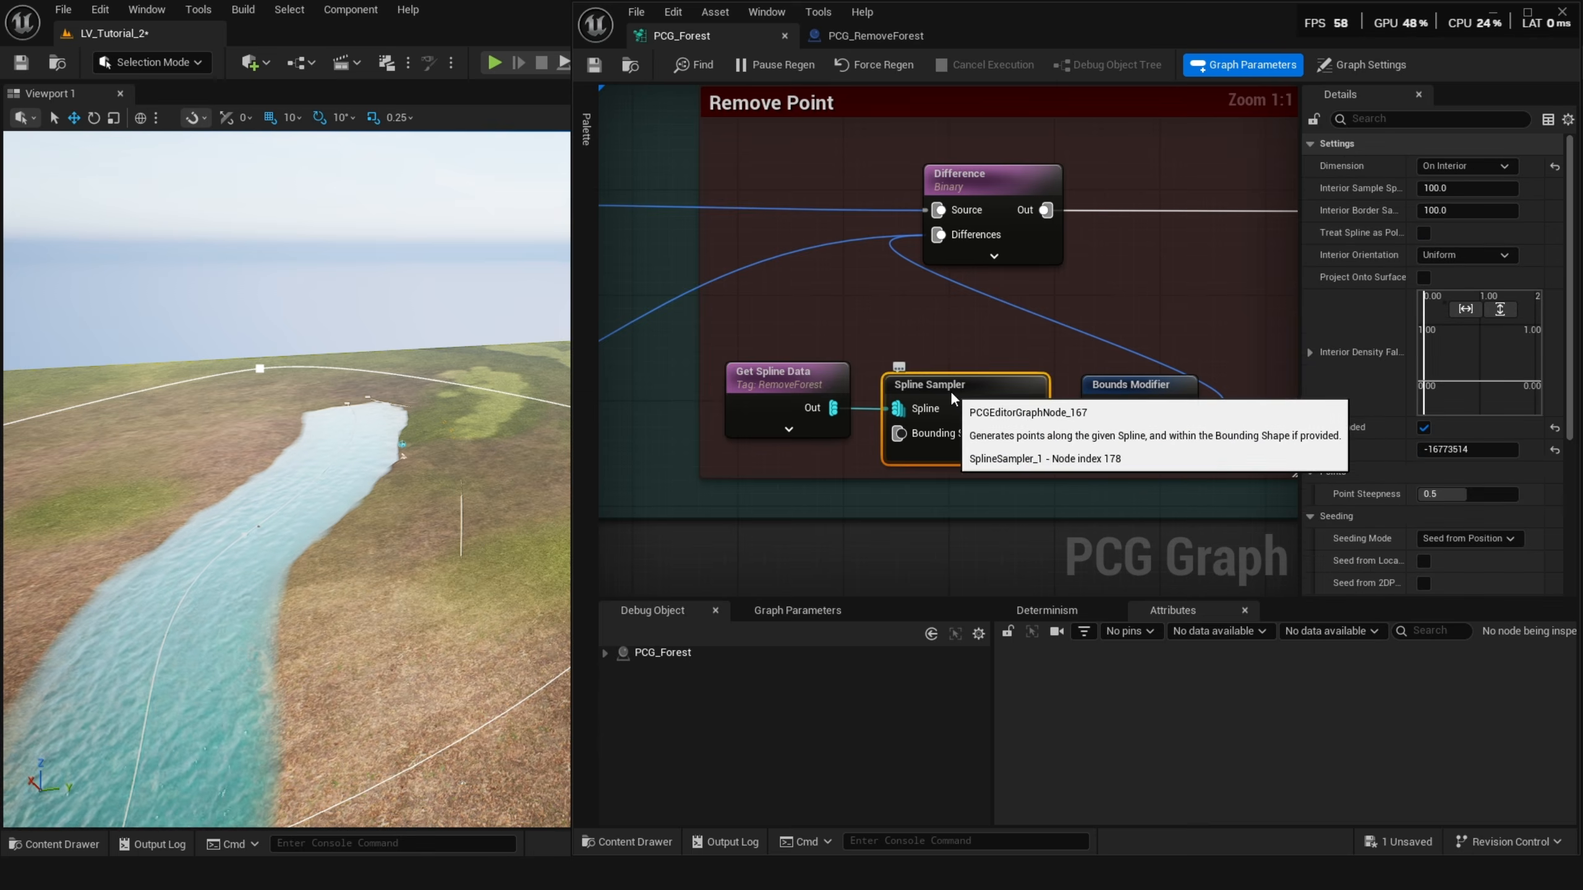
pyautogui.scroll(-2, 994, 383)
pyautogui.moveTo(496, 423); pyautogui.dragTo(377, 404, button='right')
pyautogui.hotkey('ctrl', 'space')
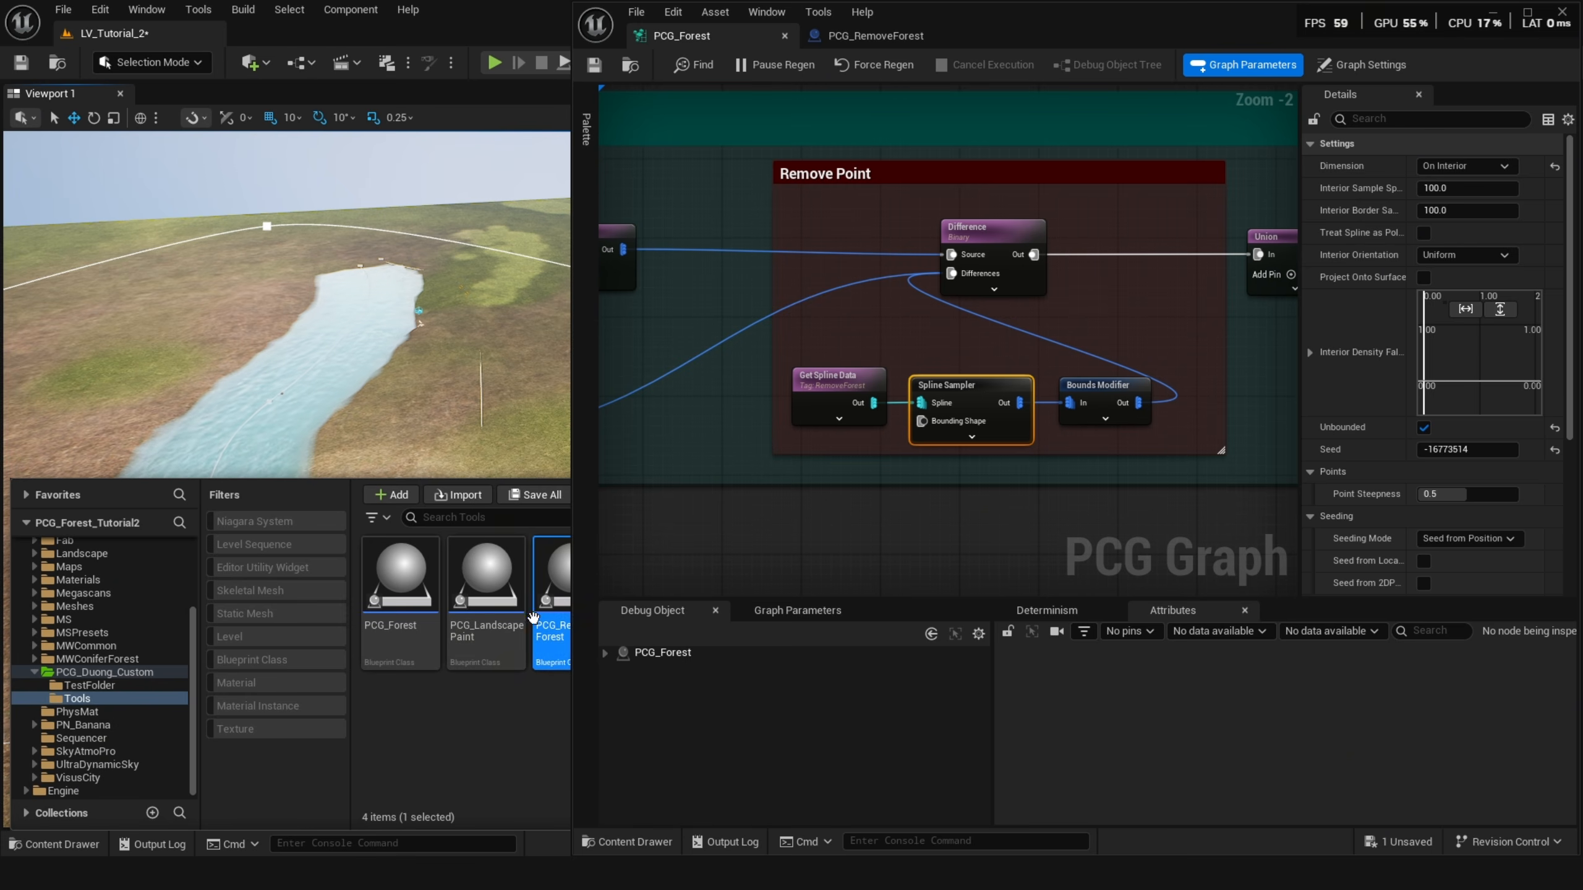
pyautogui.click(408, 613)
pyautogui.hotkey('ctrl', 'space')
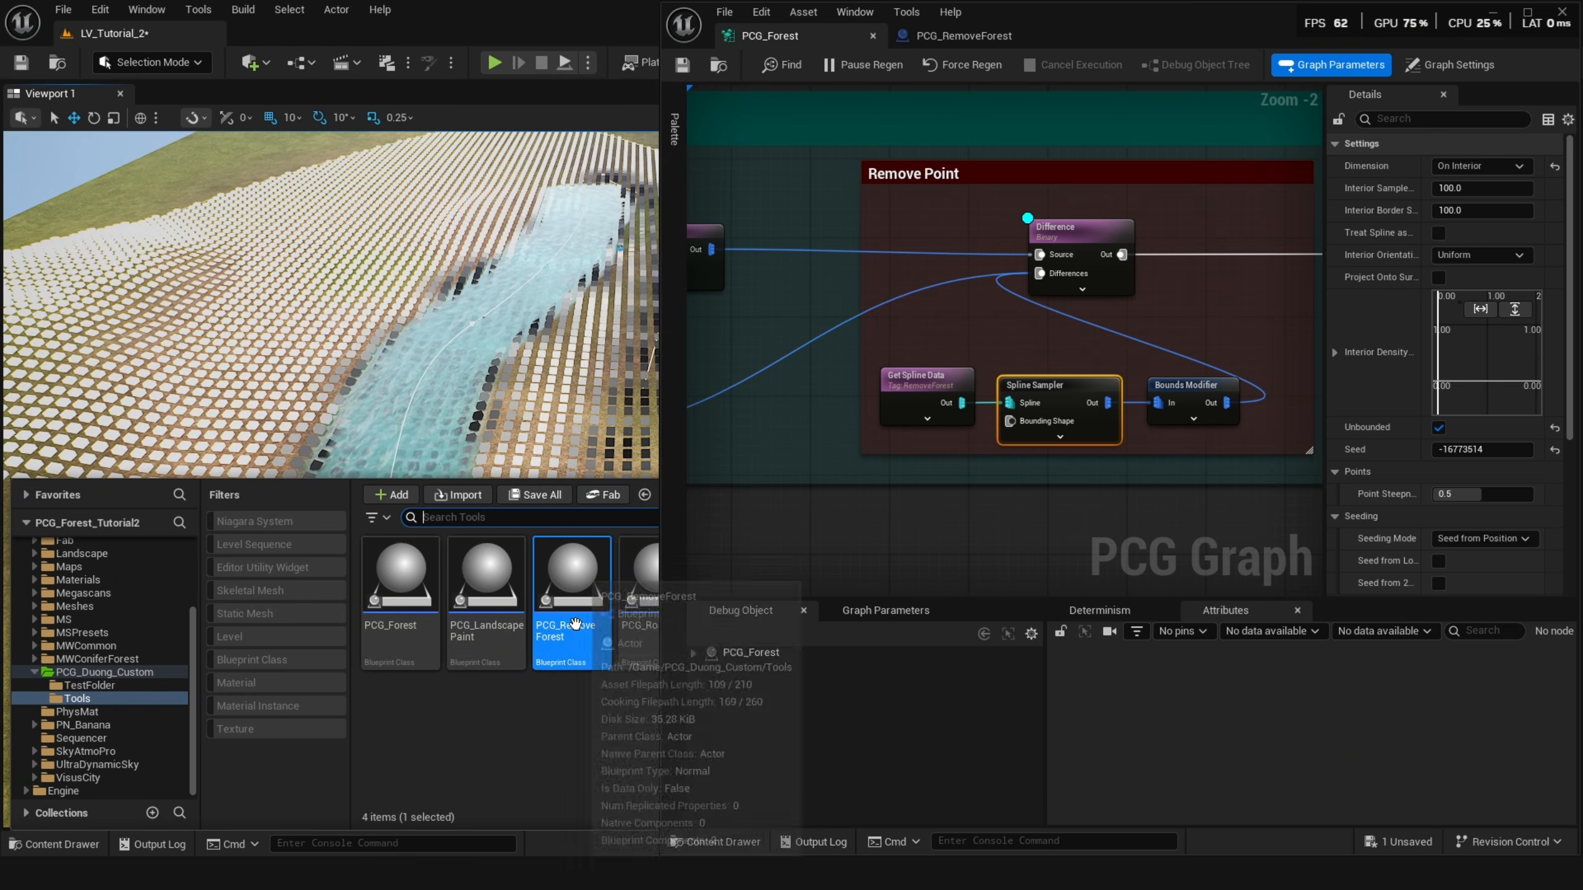
pyautogui.moveTo(568, 624); pyautogui.dragTo(549, 447)
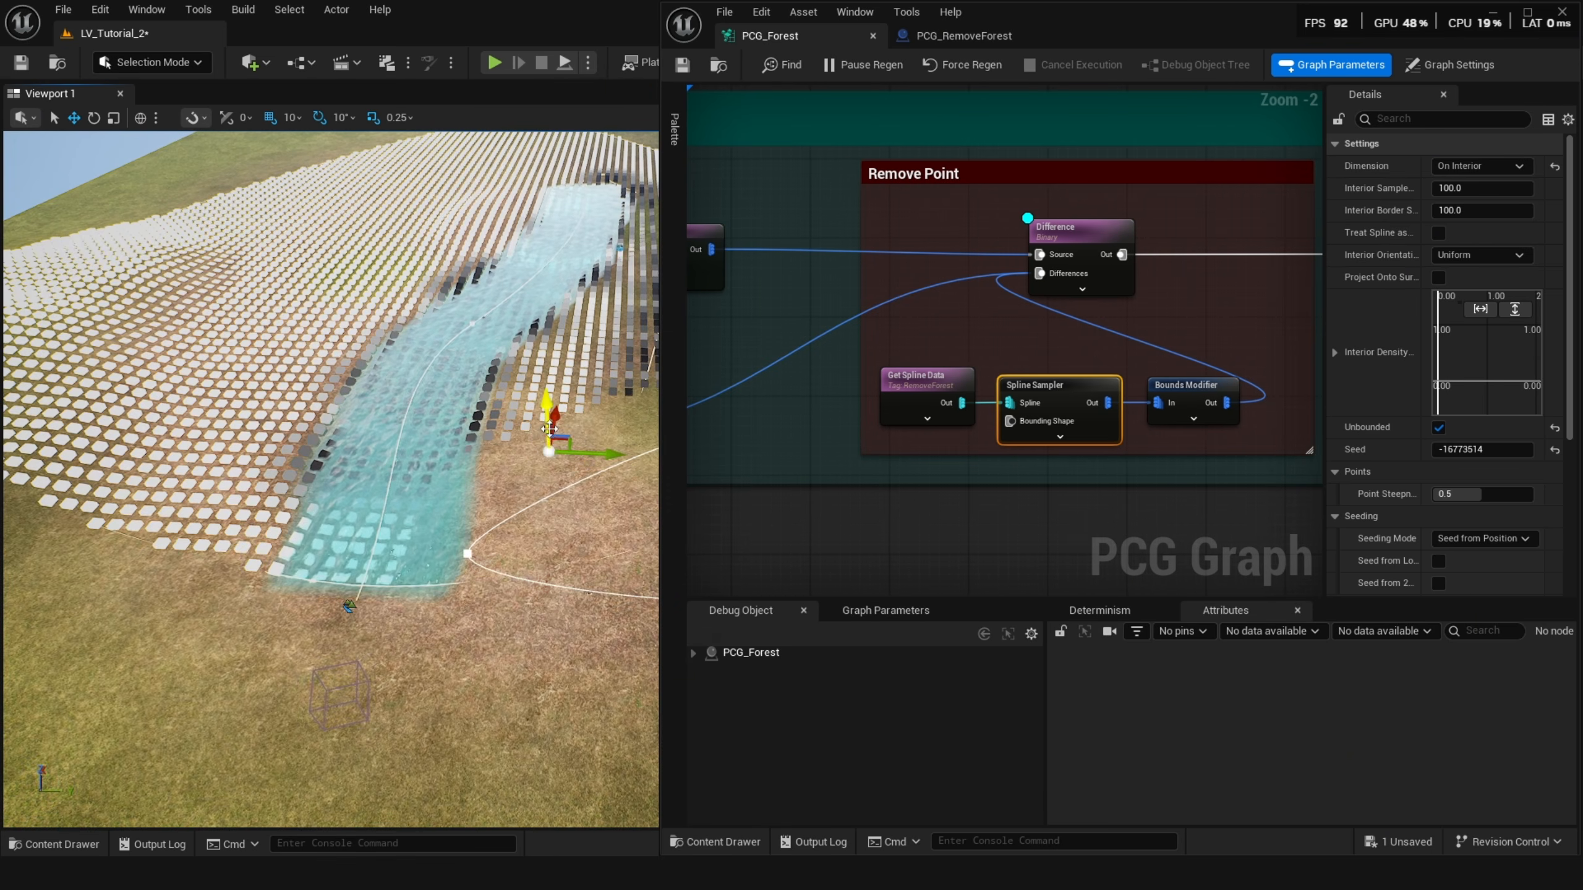
# Move the RemoveForest spline actor and place another PCG_RemoveForest actor near the river.
pyautogui.moveTo(548, 429); pyautogui.dragTo(584, 435, button='right')
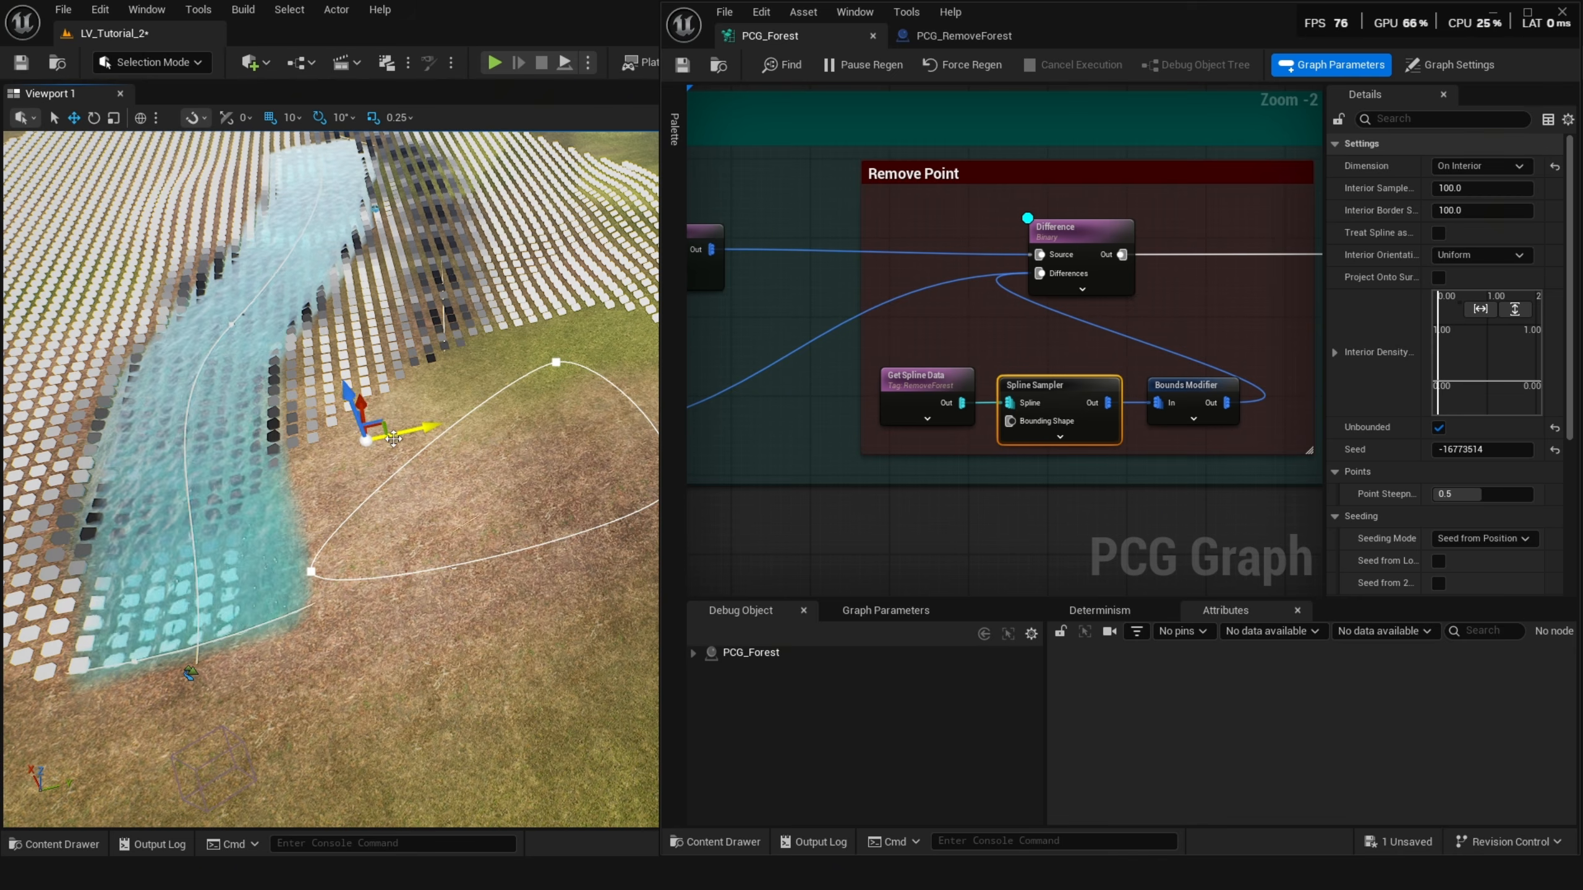
pyautogui.moveTo(393, 438); pyautogui.dragTo(399, 436)
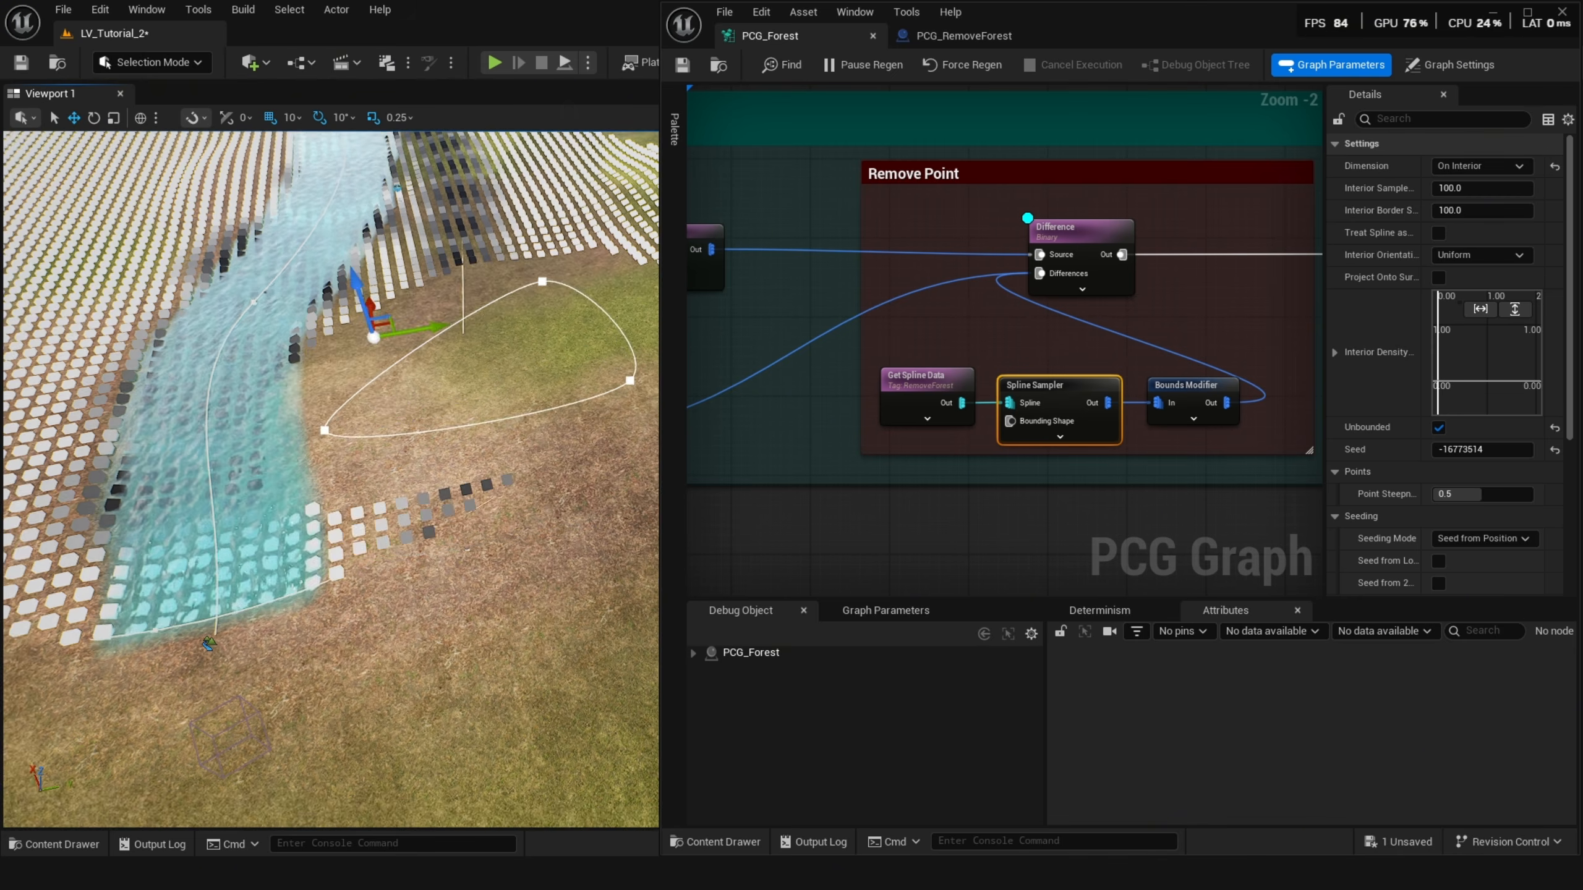
pyautogui.moveTo(386, 405); pyautogui.dragTo(311, 404, button='right')
pyautogui.hotkey('ctrl', 'space')
pyautogui.moveTo(570, 593); pyautogui.dragTo(168, 369)
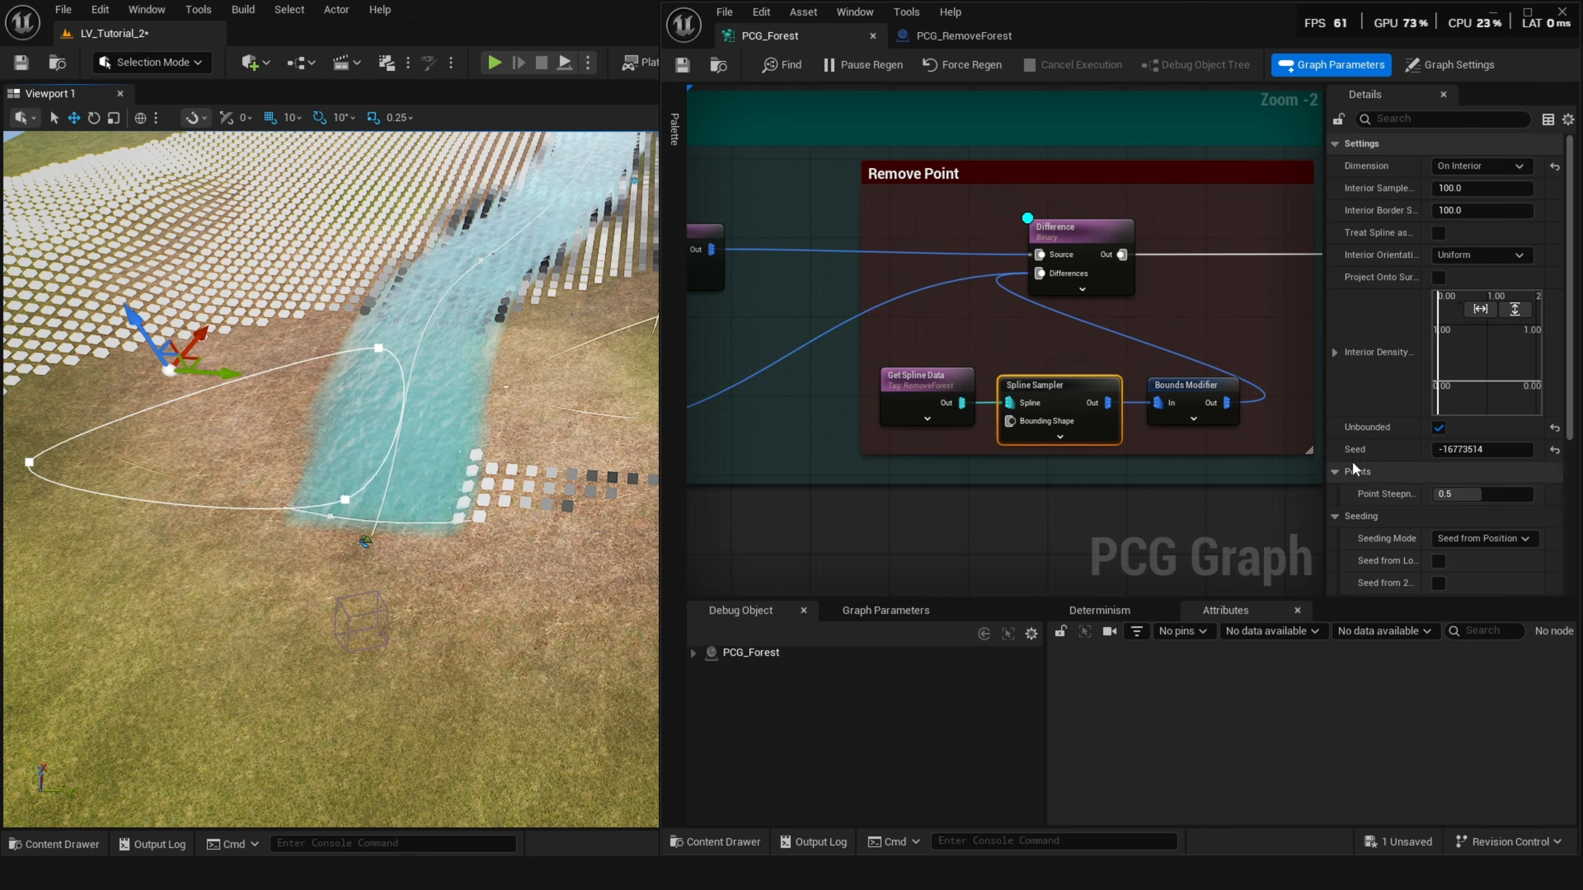
# Turn on debug for the Bounds Modifier node and reset its Bounds Min and Bounds Max to 1.0.
pyautogui.moveTo(1085, 454); pyautogui.dragTo(1046, 451, button='right')
pyautogui.click(911, 391)
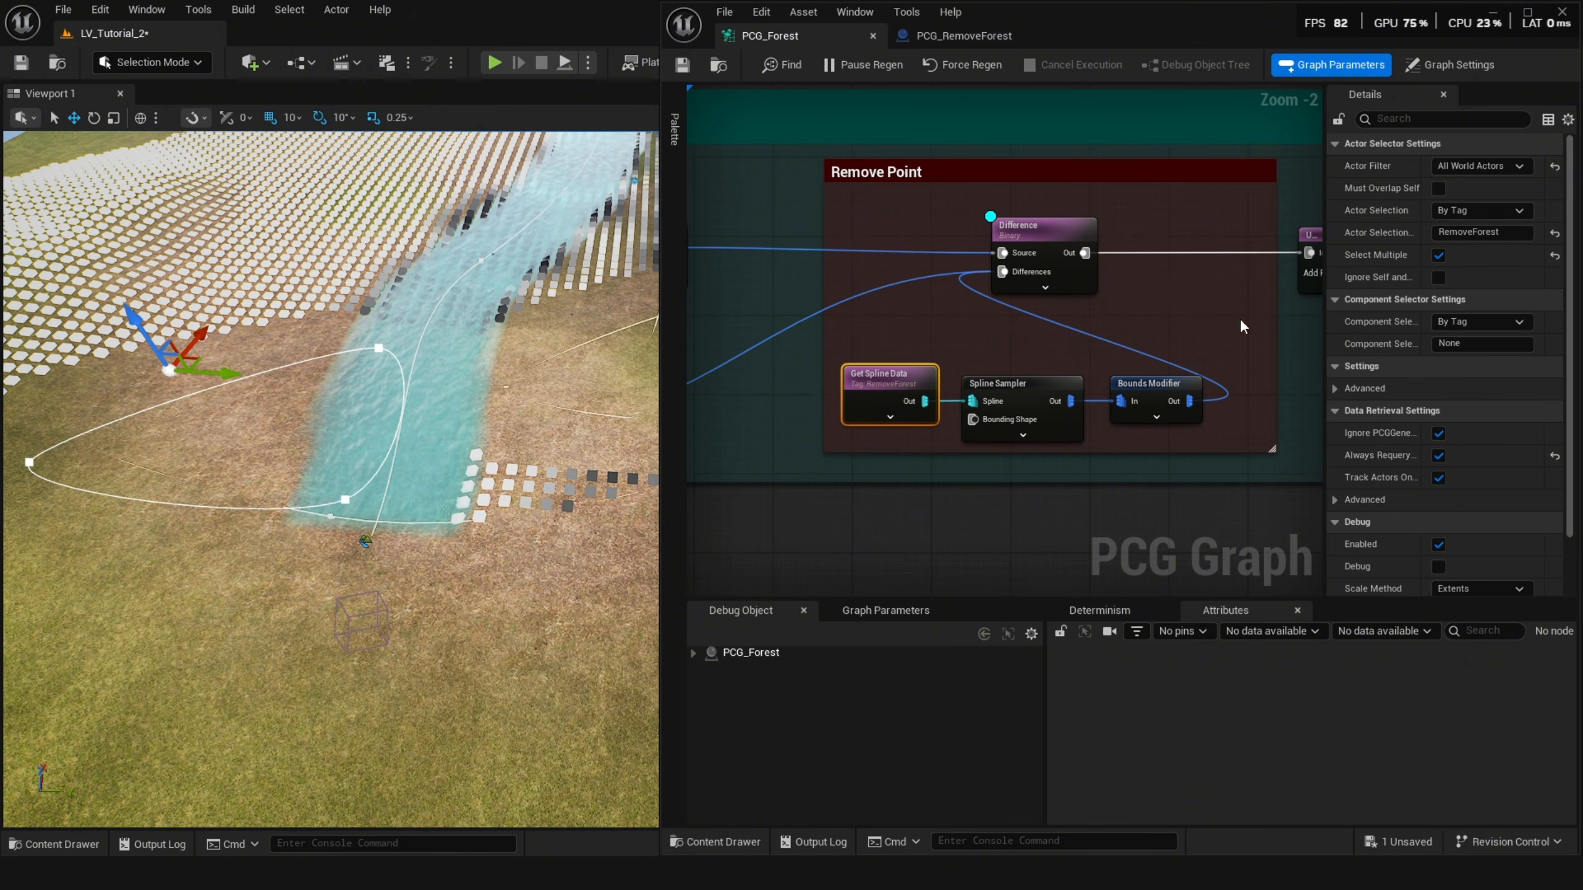
pyautogui.click(1148, 386)
pyautogui.press('d')
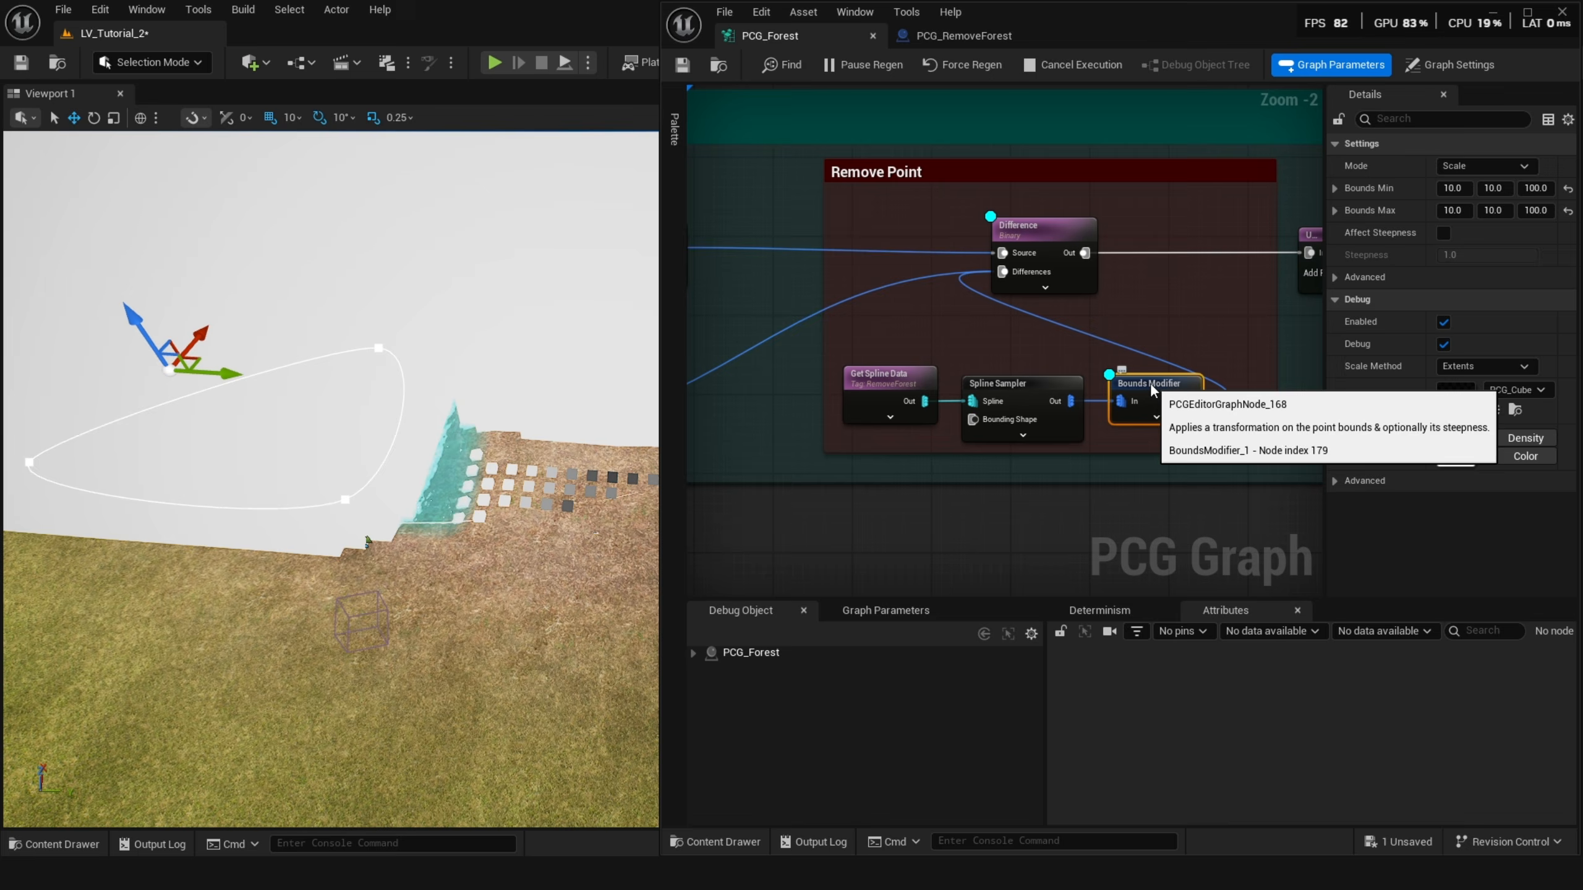
pyautogui.moveTo(474, 449); pyautogui.dragTo(524, 462, button='right')
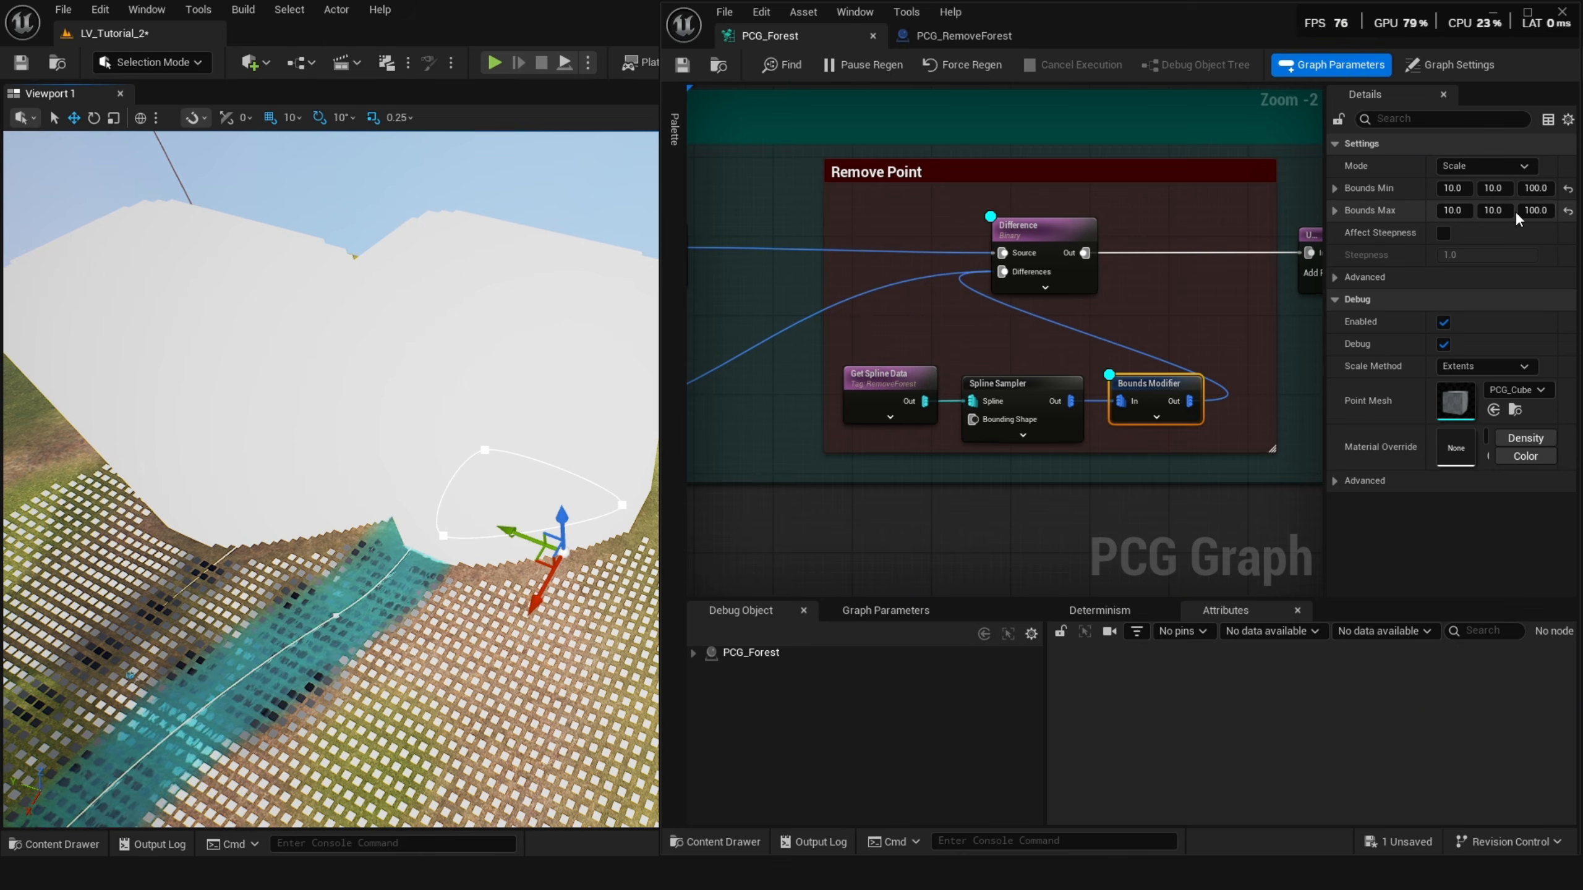
pyautogui.click(1568, 211)
pyautogui.click(1567, 189)
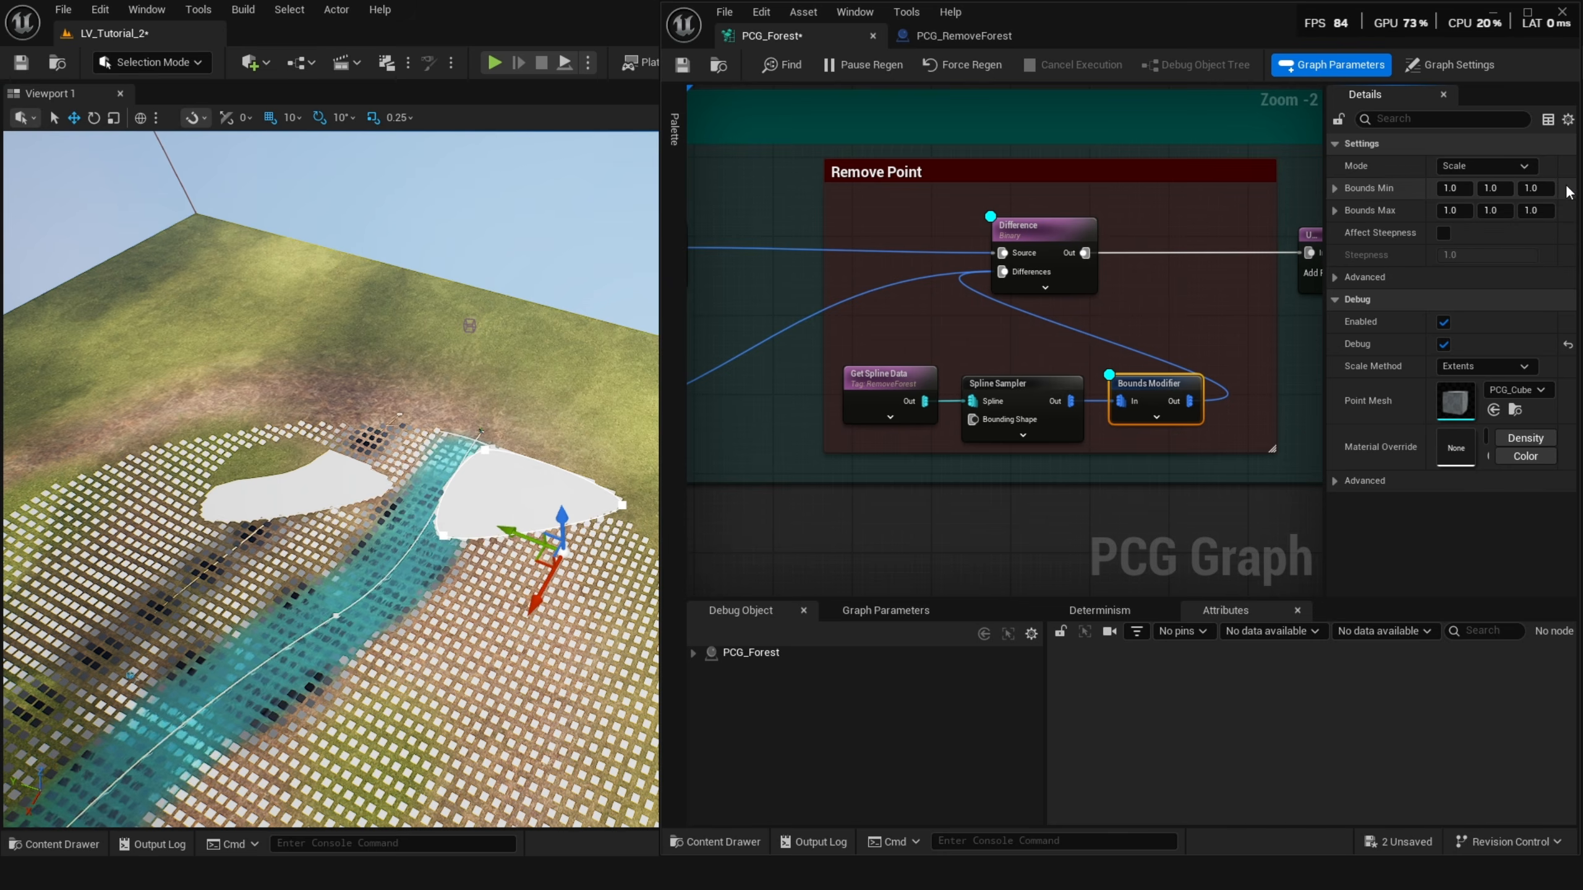
# Turn off debug display on the Bounds Modifier node.
pyautogui.moveTo(374, 461); pyautogui.dragTo(300, 487, button='right')
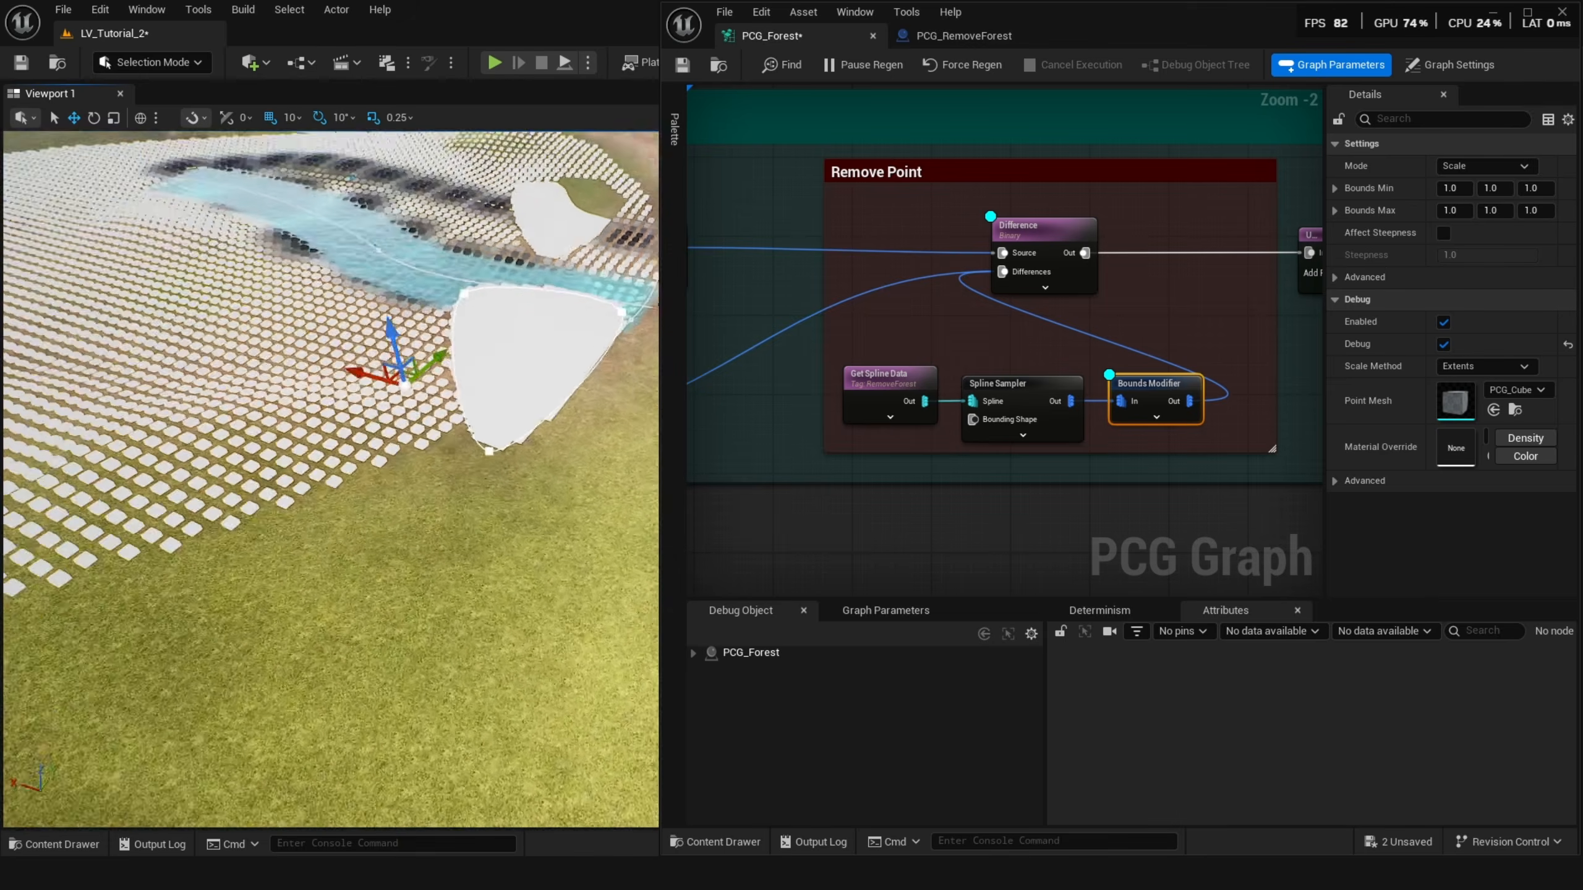
pyautogui.press('d')
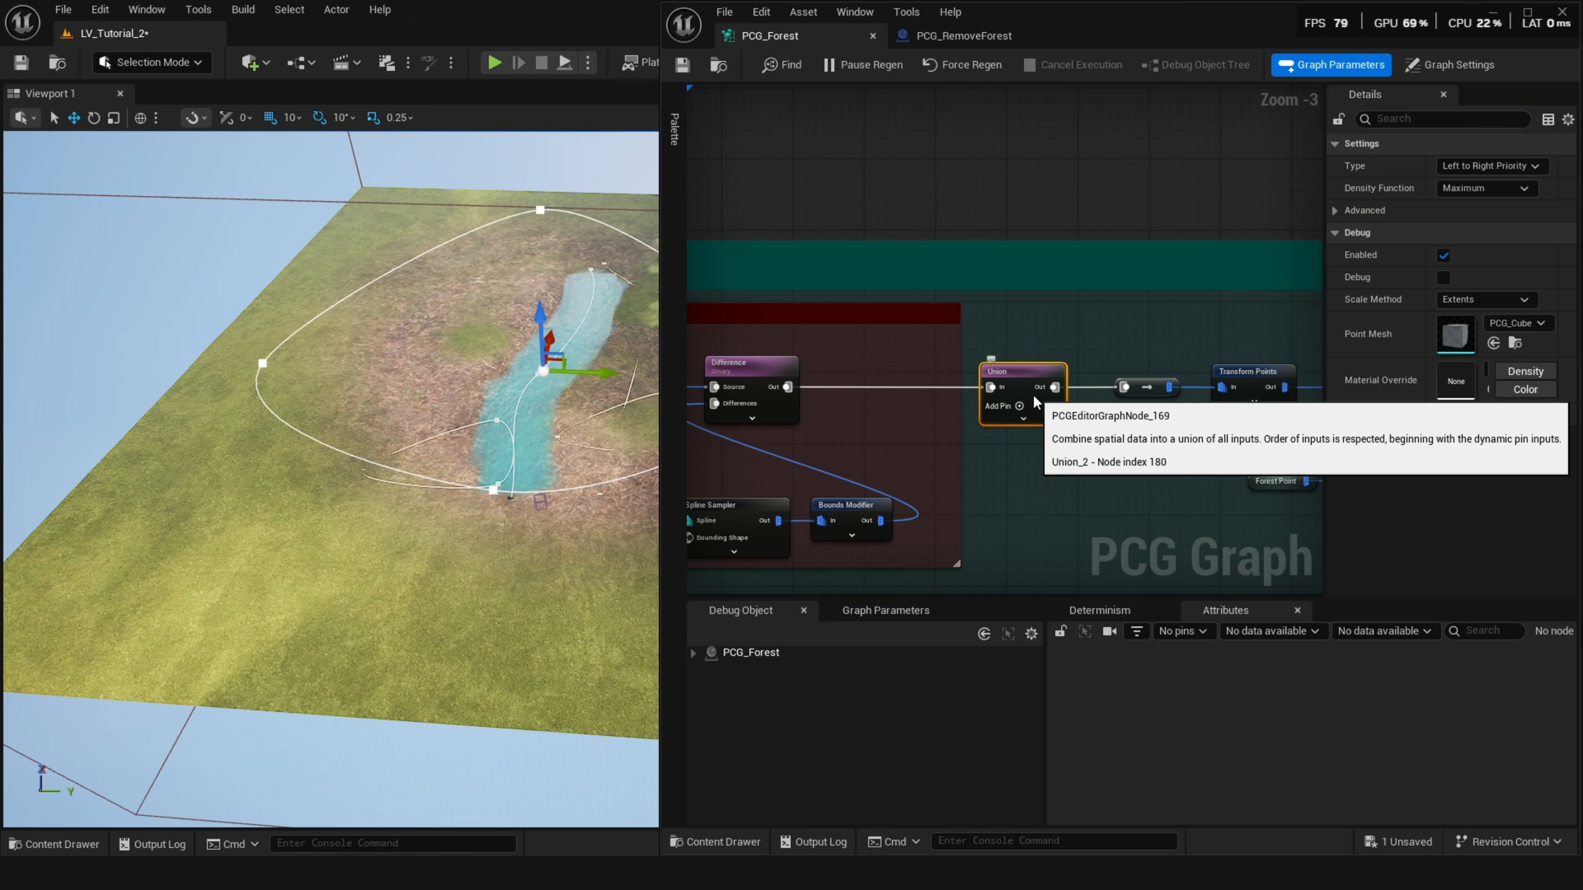
pyautogui.moveTo(1032, 395); pyautogui.dragTo(756, 358, button='right')
pyautogui.moveTo(523, 398); pyautogui.dragTo(599, 349, button='right')
pyautogui.moveTo(498, 430); pyautogui.dragTo(462, 419, button='right')
# Turn on debug display for the Transform Points node after the Union node.
pyautogui.click(962, 354)
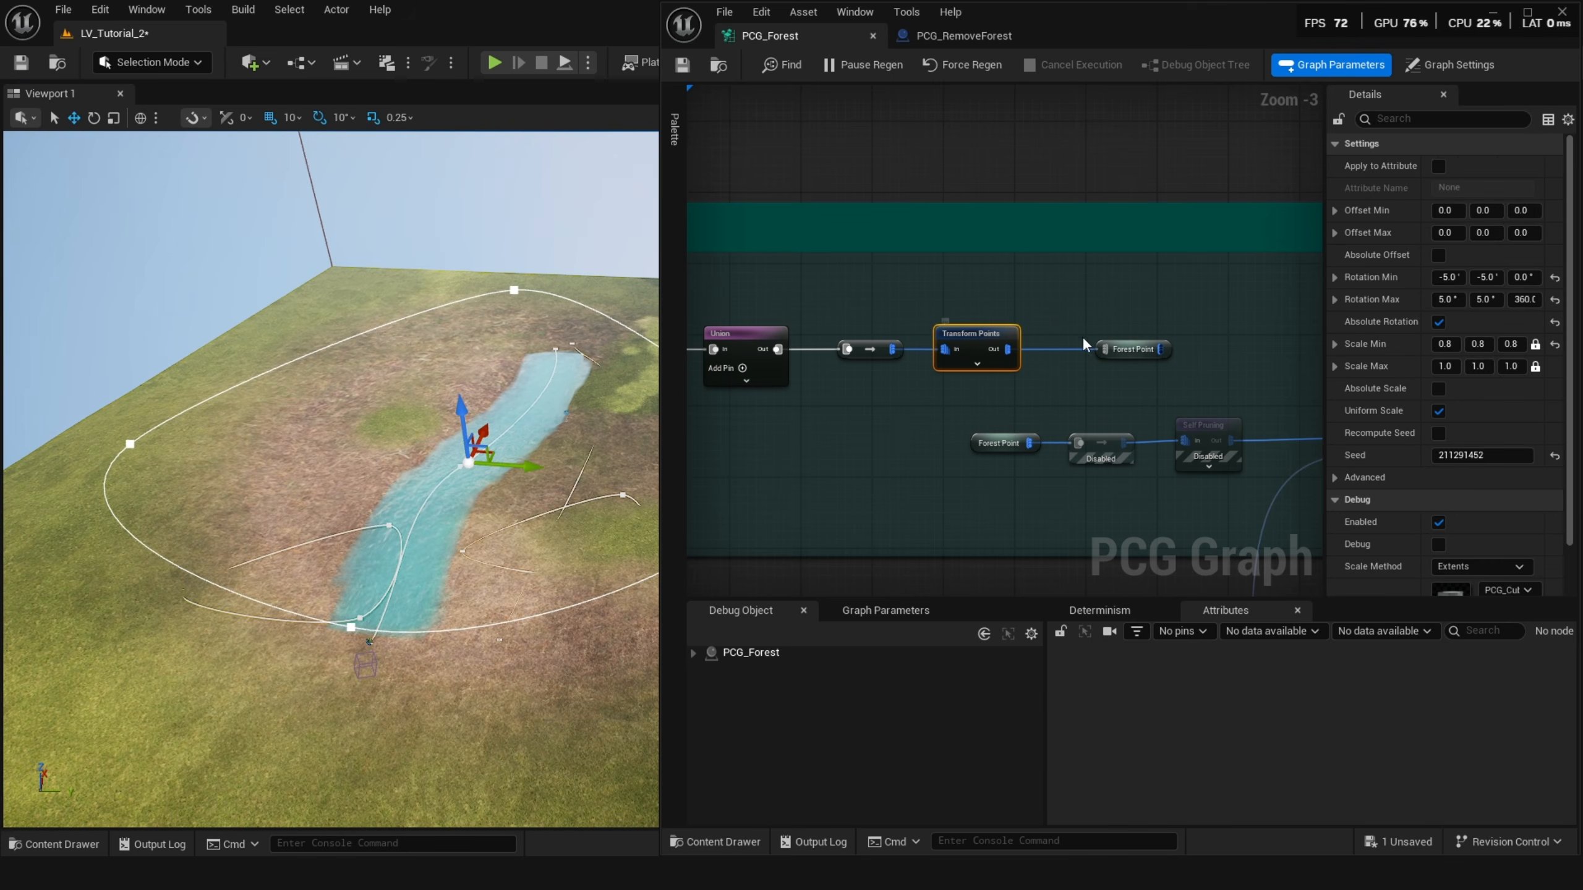
pyautogui.click(1127, 347)
pyautogui.click(982, 337)
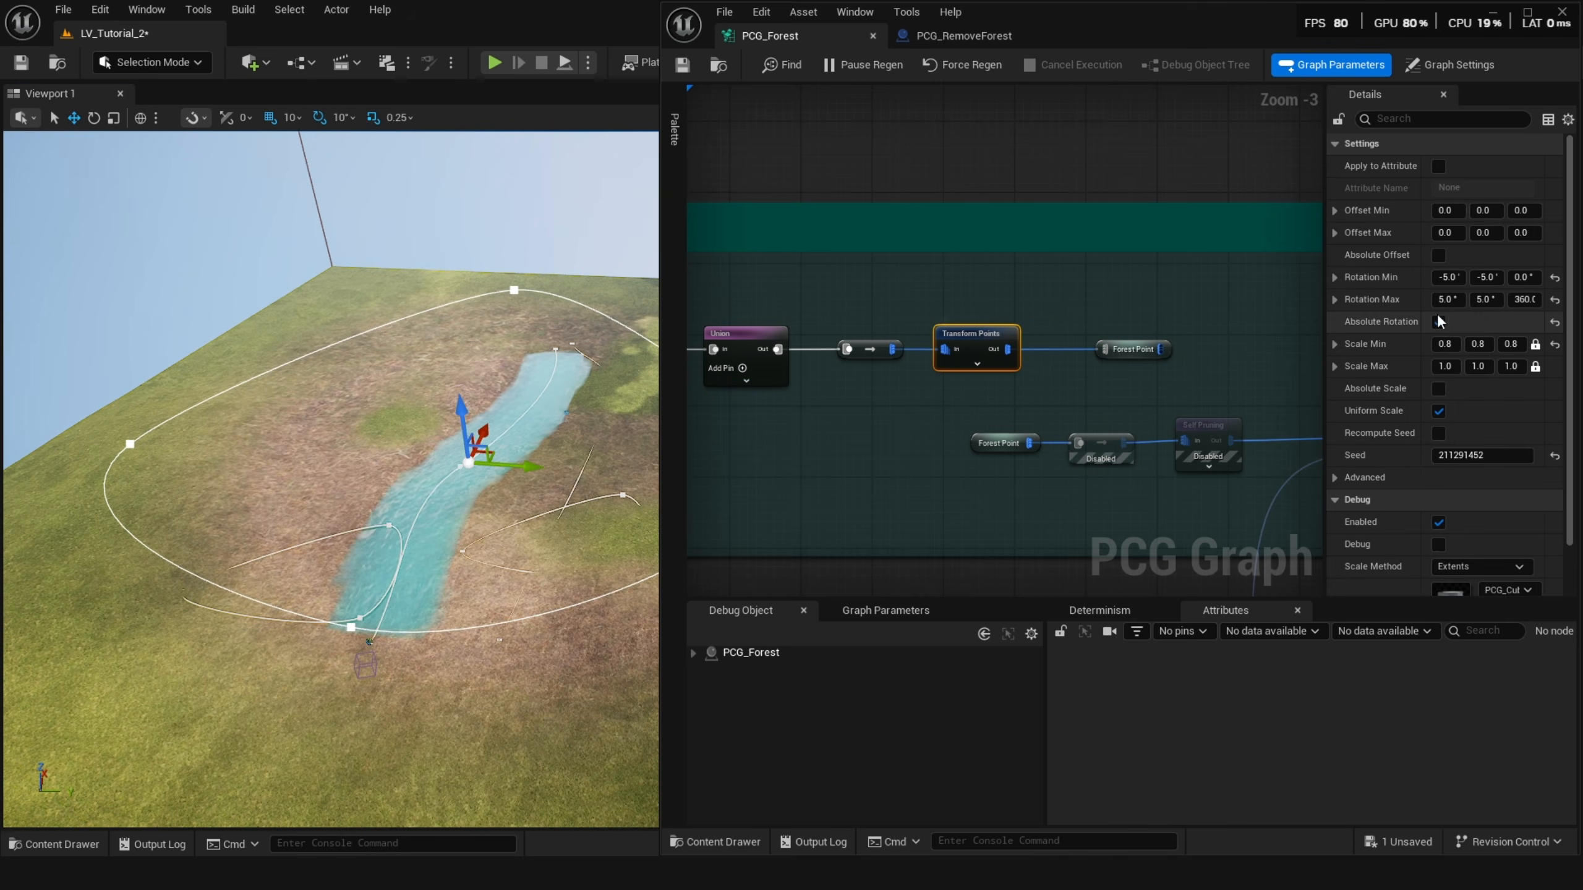
pyautogui.press('d')
pyautogui.moveTo(876, 400); pyautogui.dragTo(1133, 357, button='right')
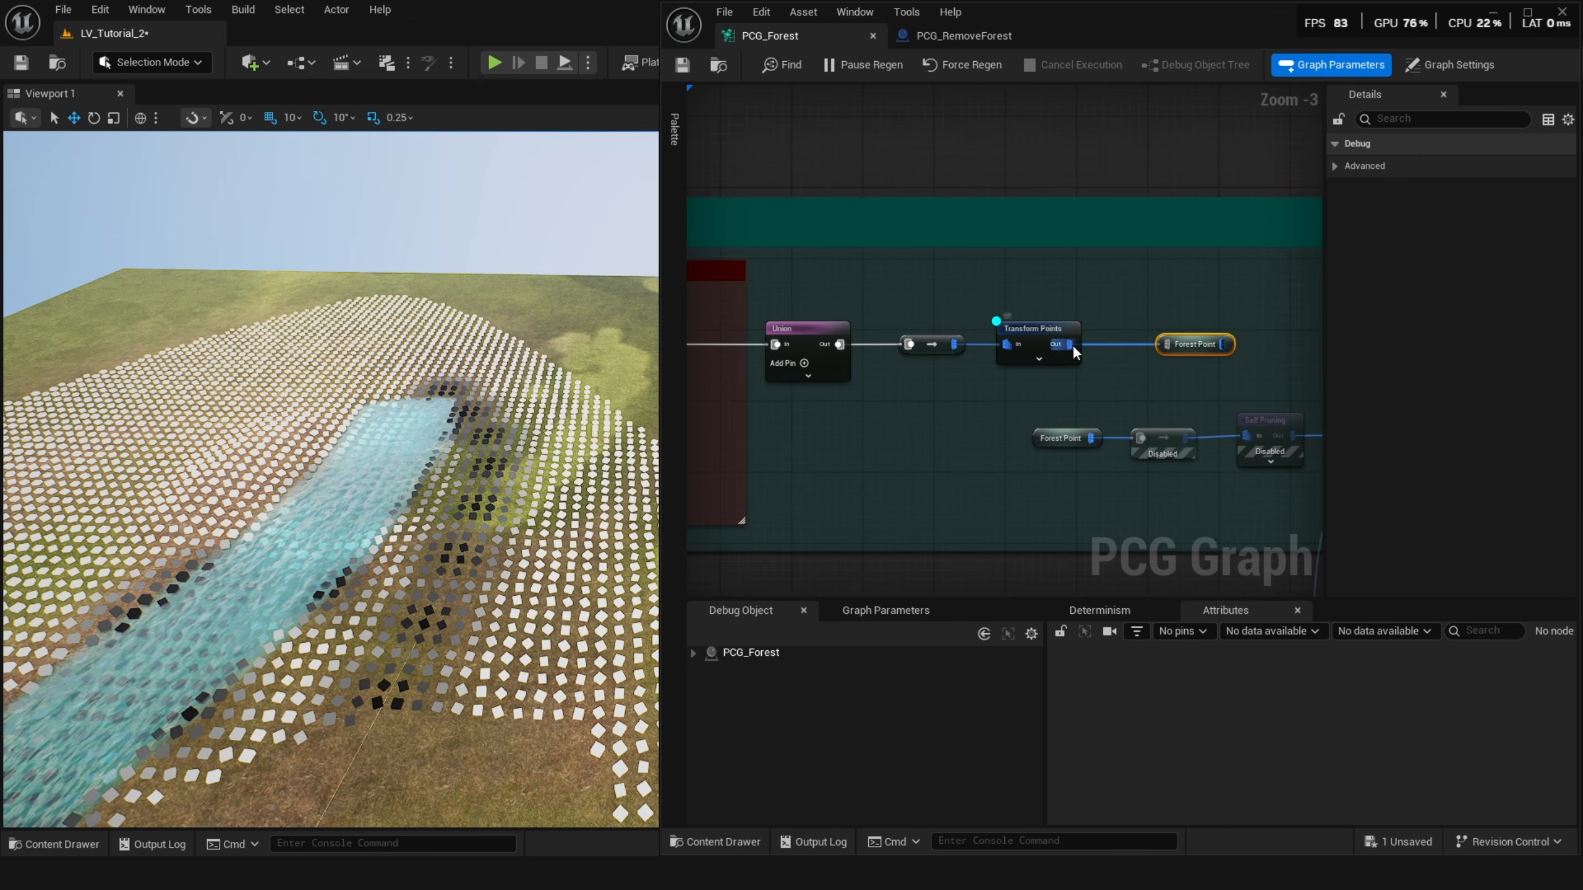
# Add a named reroute declaration from the Transform Points node's output.
pyautogui.moveTo(1072, 344); pyautogui.dragTo(1123, 290)
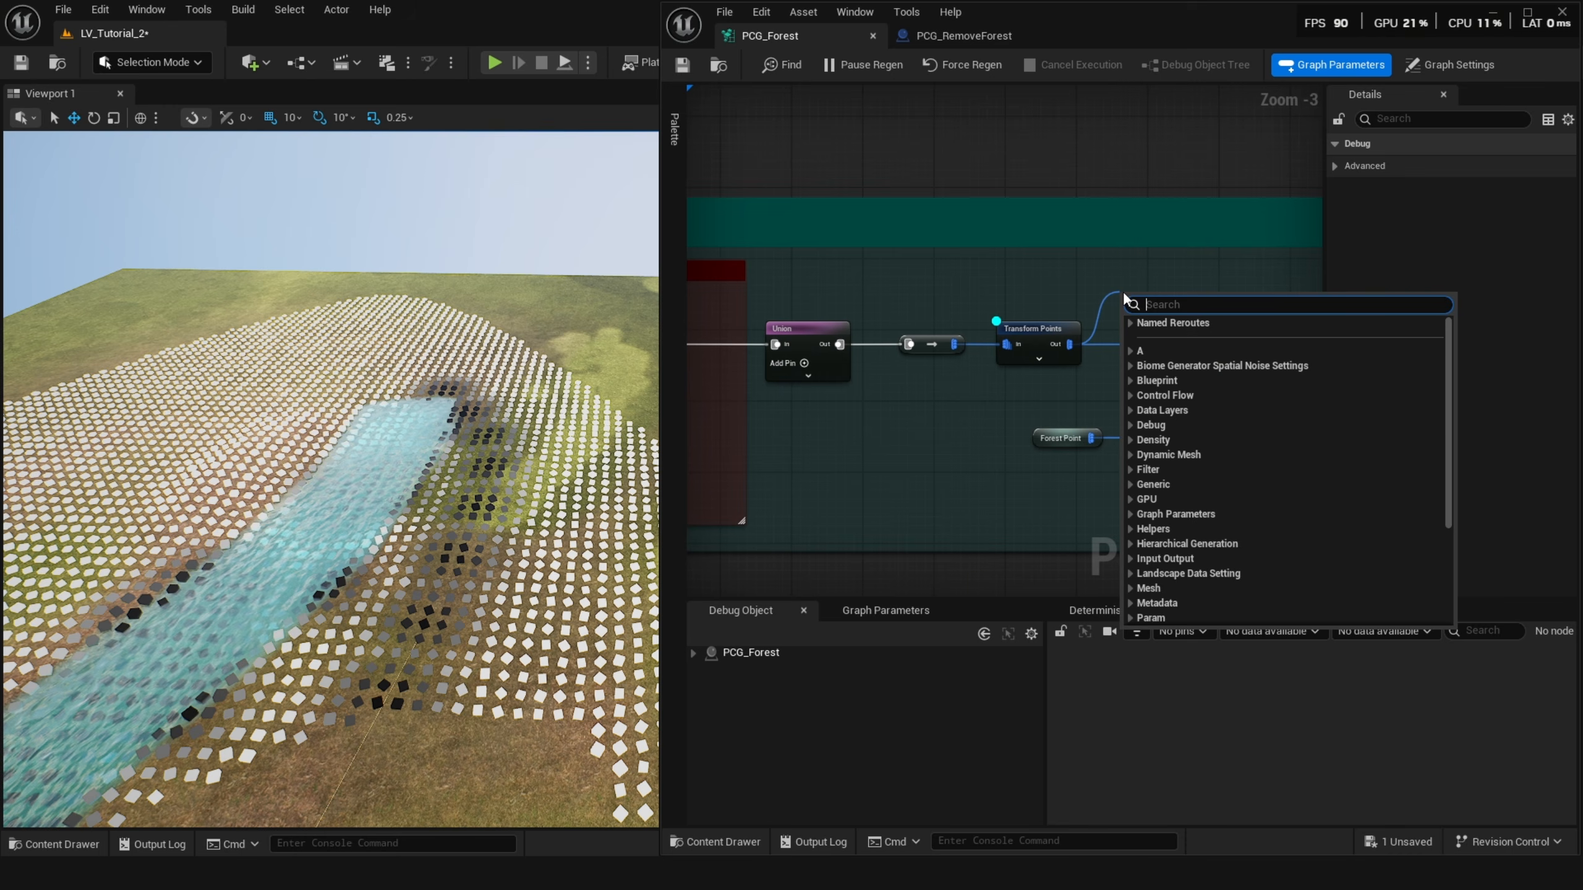
pyautogui.write('name')
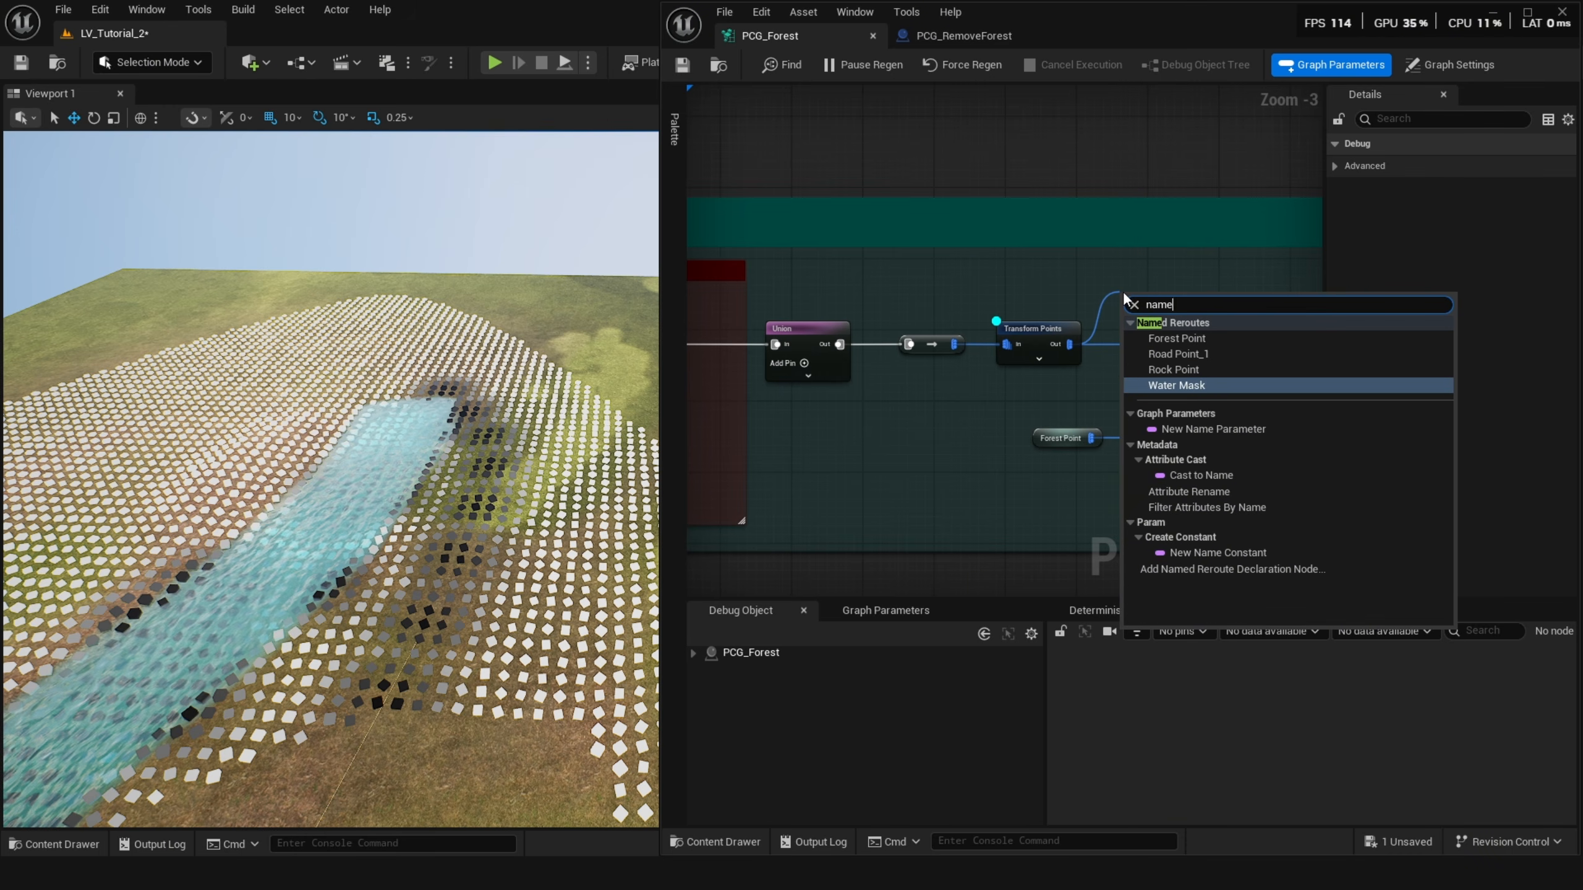
pyautogui.click(1233, 569)
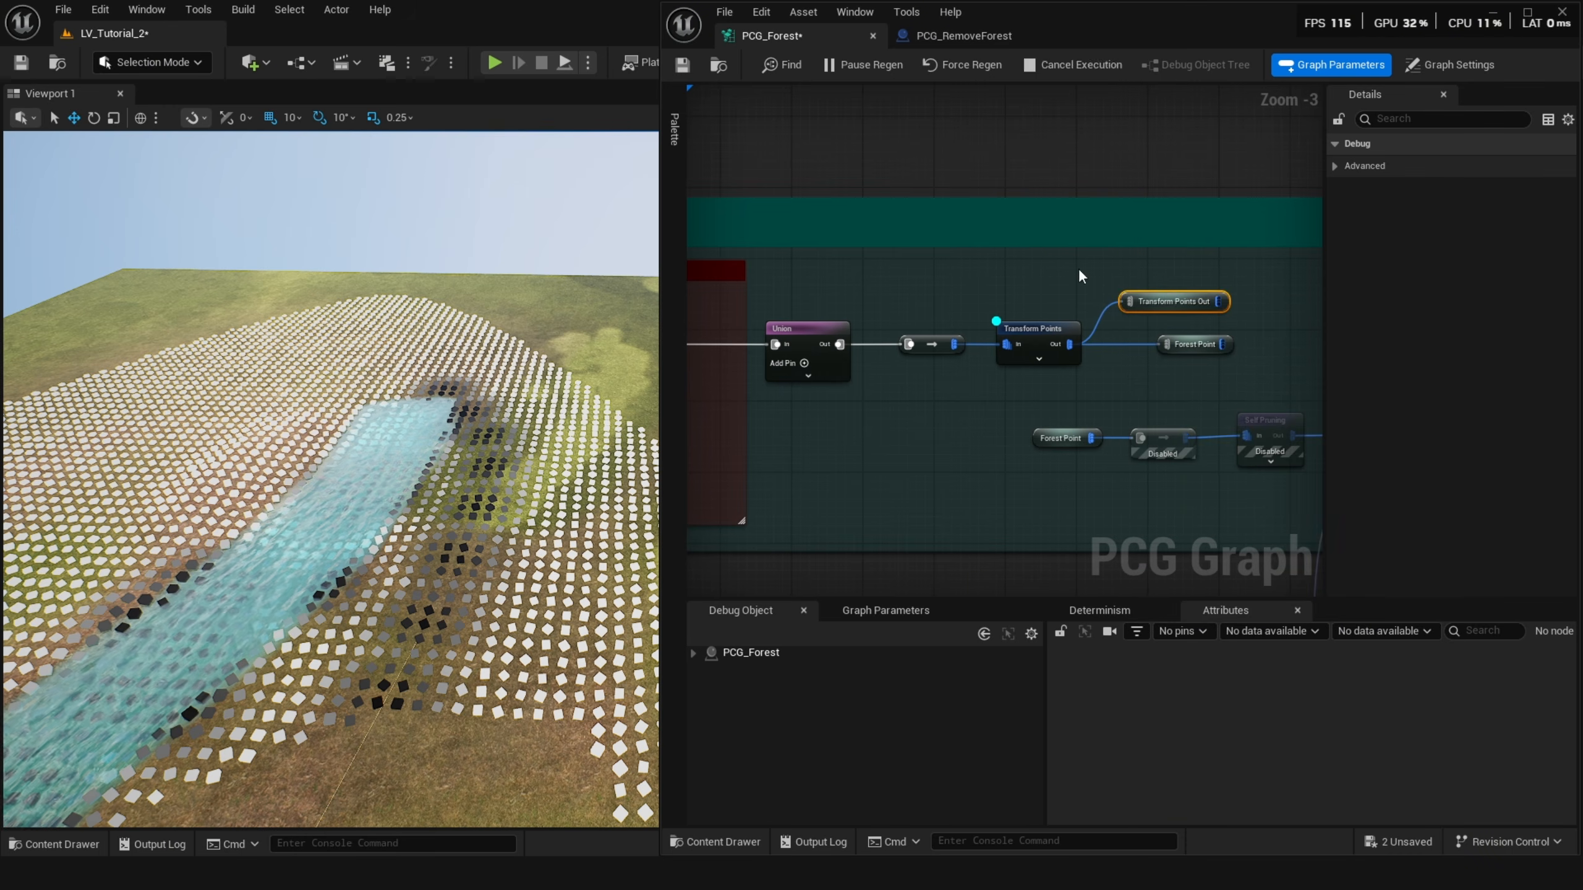
# Inspect the Transform Points output data, then delete the Transform Points Out named reroute declaration.
pyautogui.press('a')
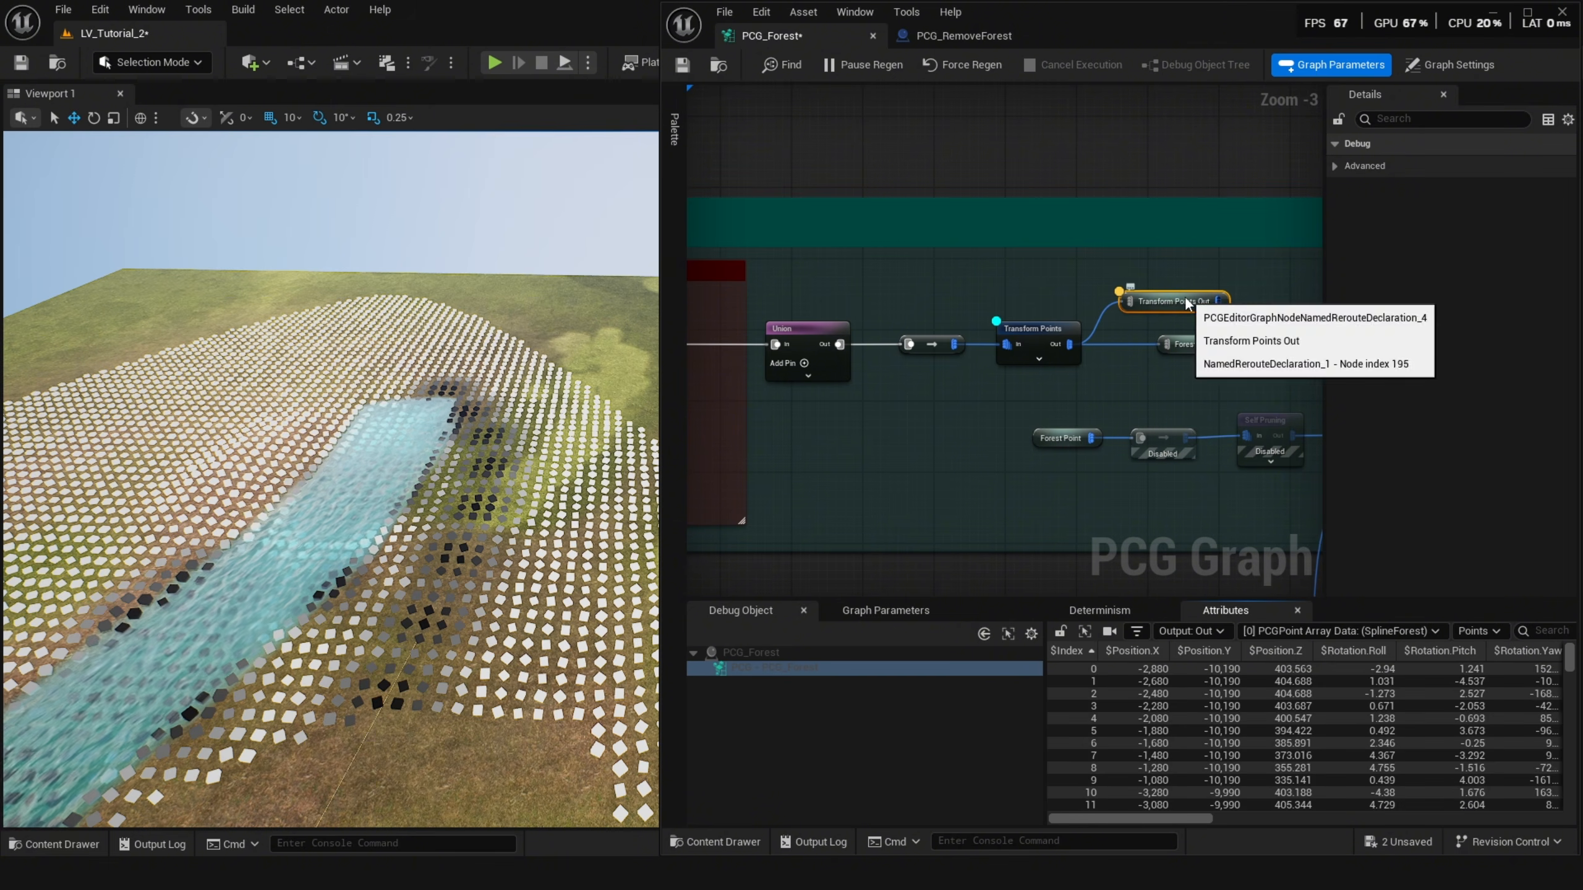
pyautogui.doubleClick(1184, 296)
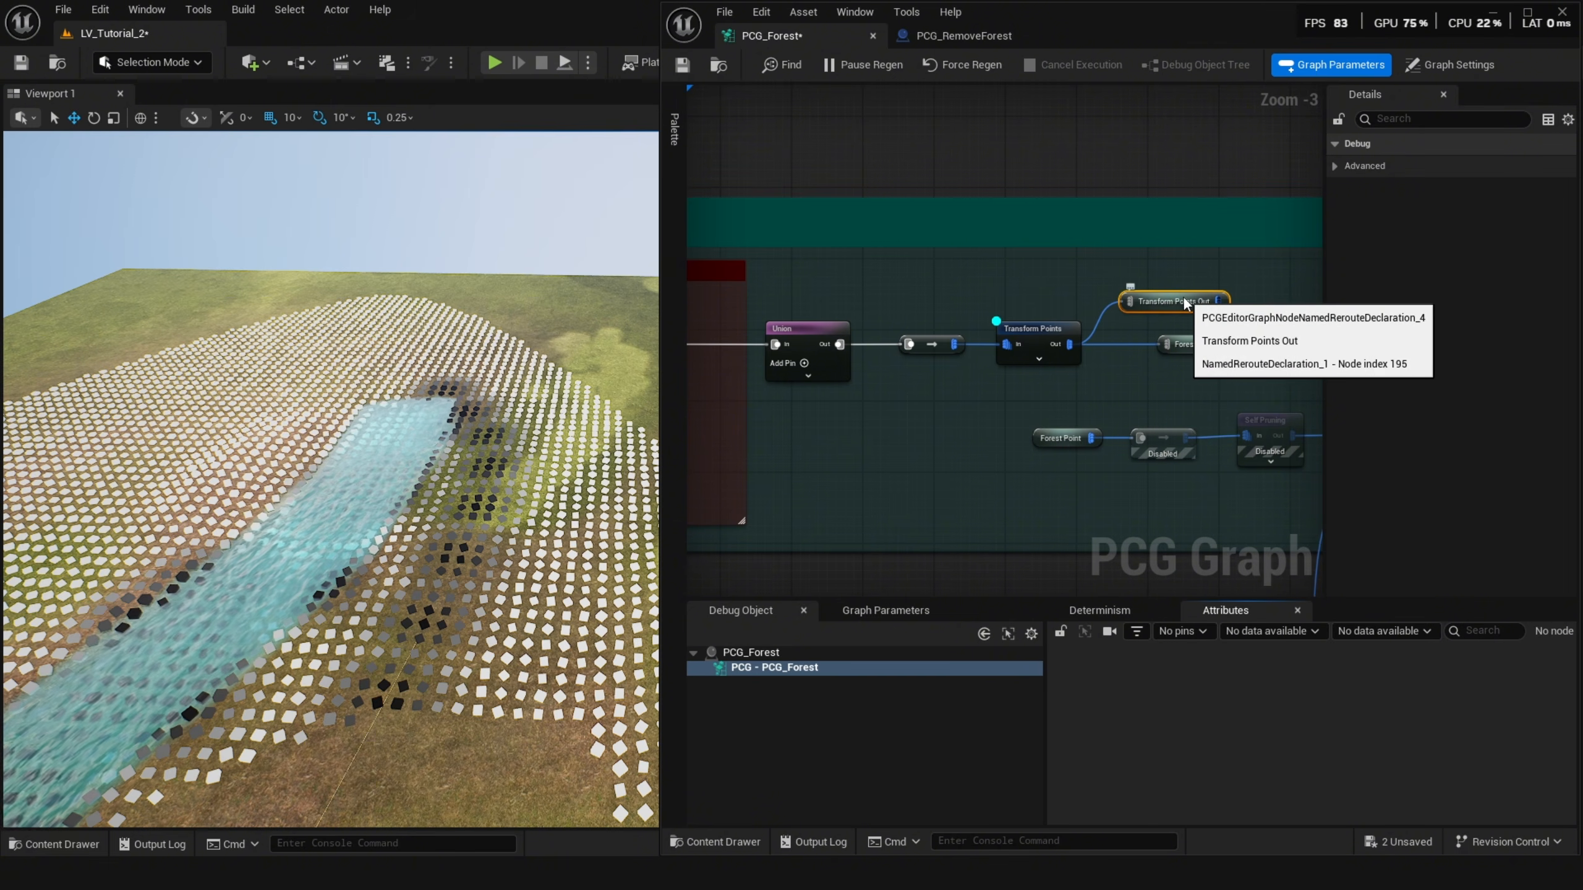
pyautogui.write('Dada')
pyautogui.moveTo(1203, 330); pyautogui.dragTo(1154, 305)
pyautogui.press('Delete')
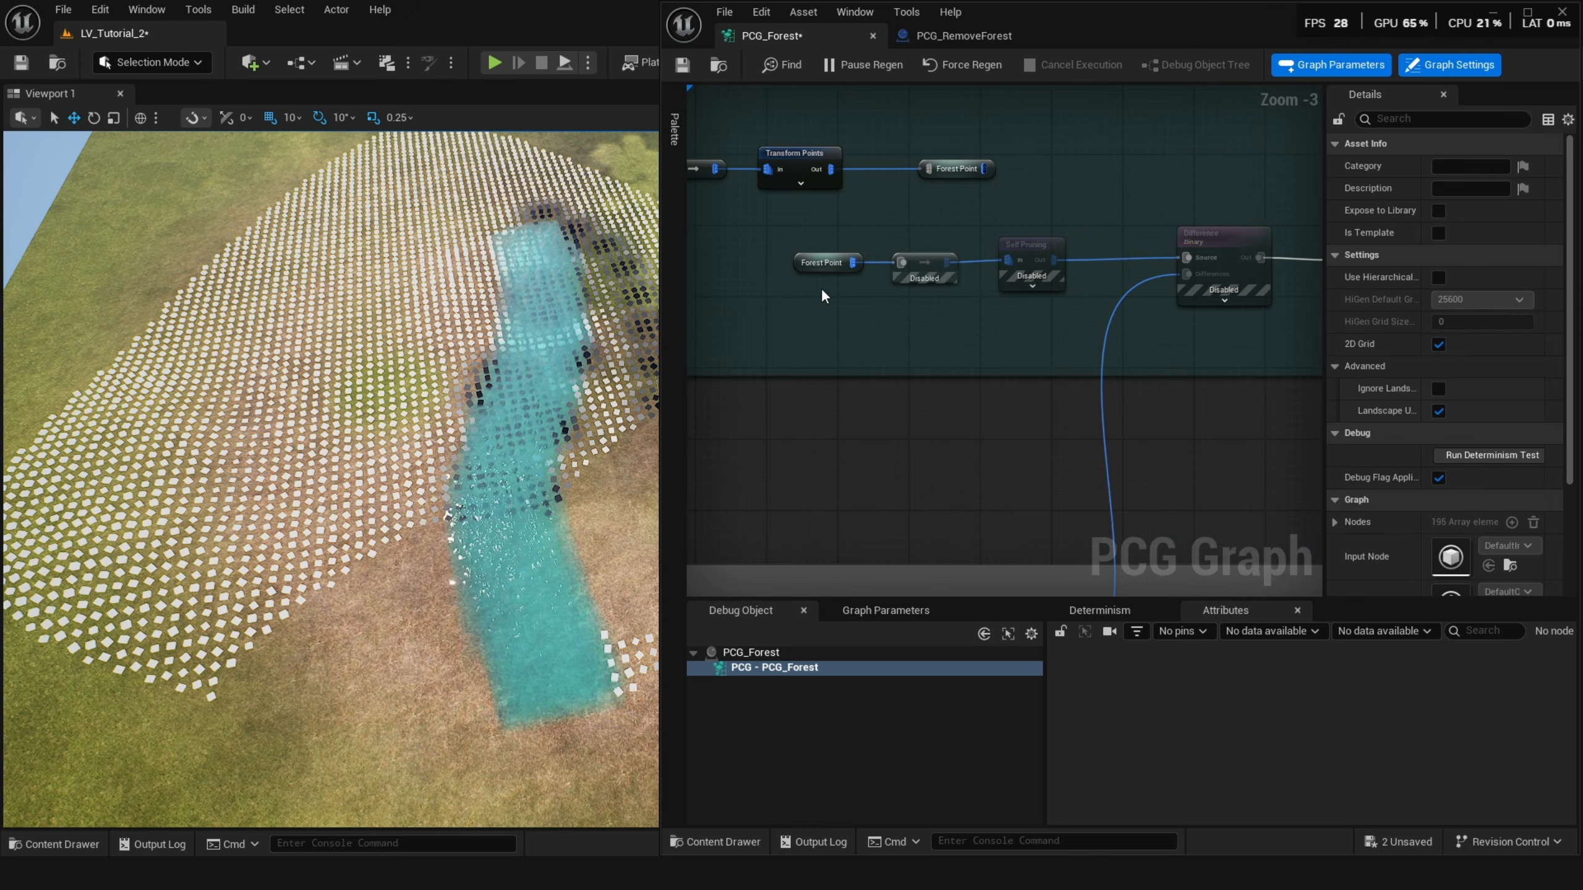
# Turn off debug display on the first Attribute Noise node in the rock branch.
pyautogui.moveTo(1264, 312); pyautogui.dragTo(789, 315)
pyautogui.scroll(-2, 875, 333)
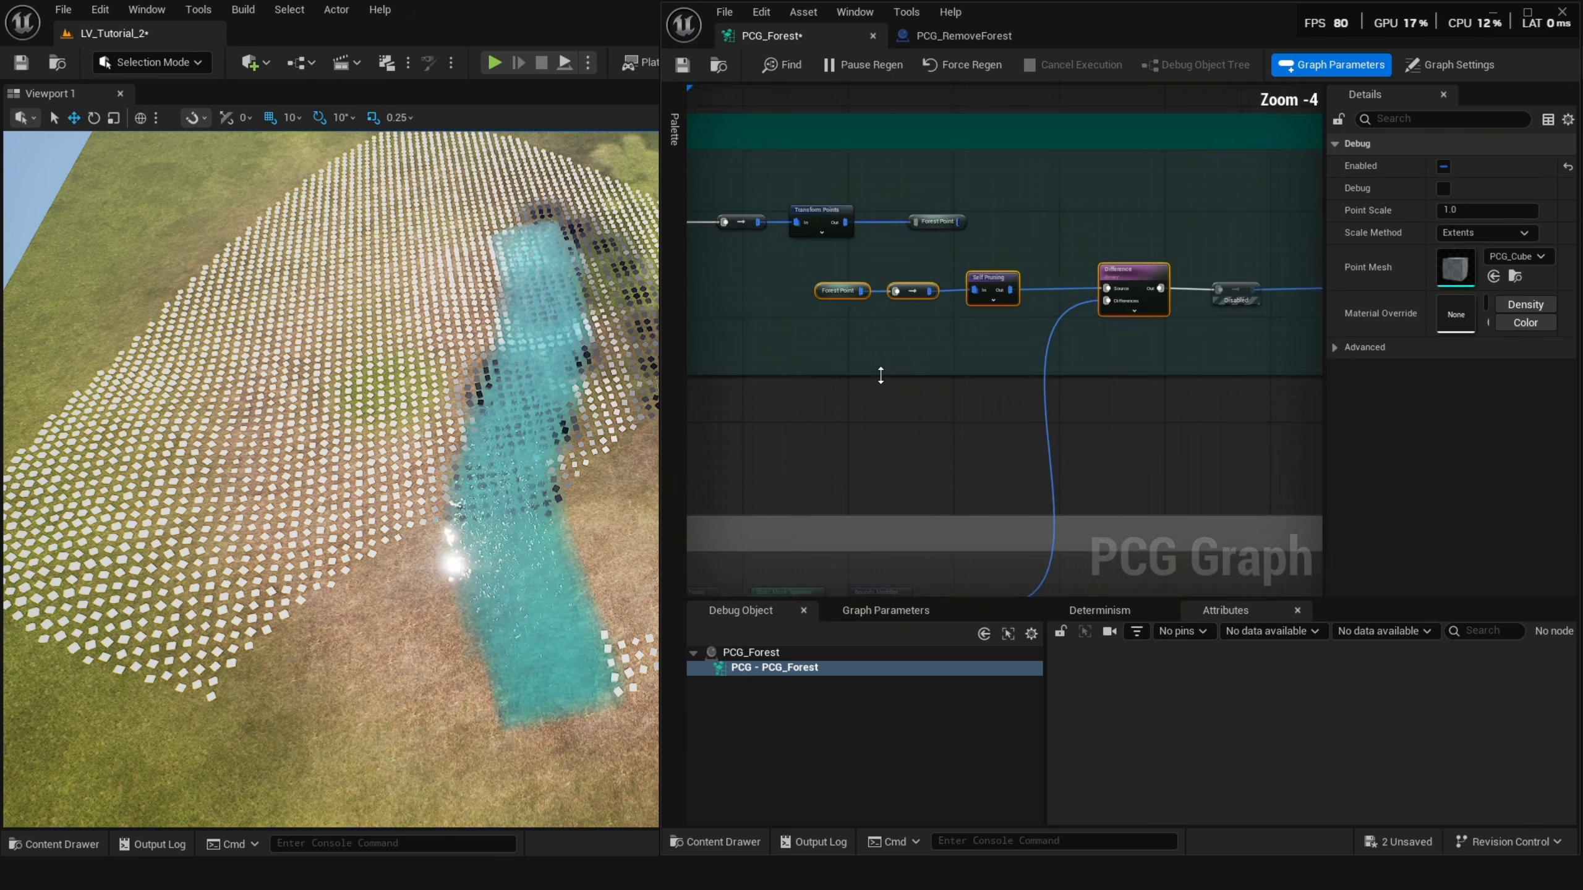
pyautogui.scroll(2, 1053, 318)
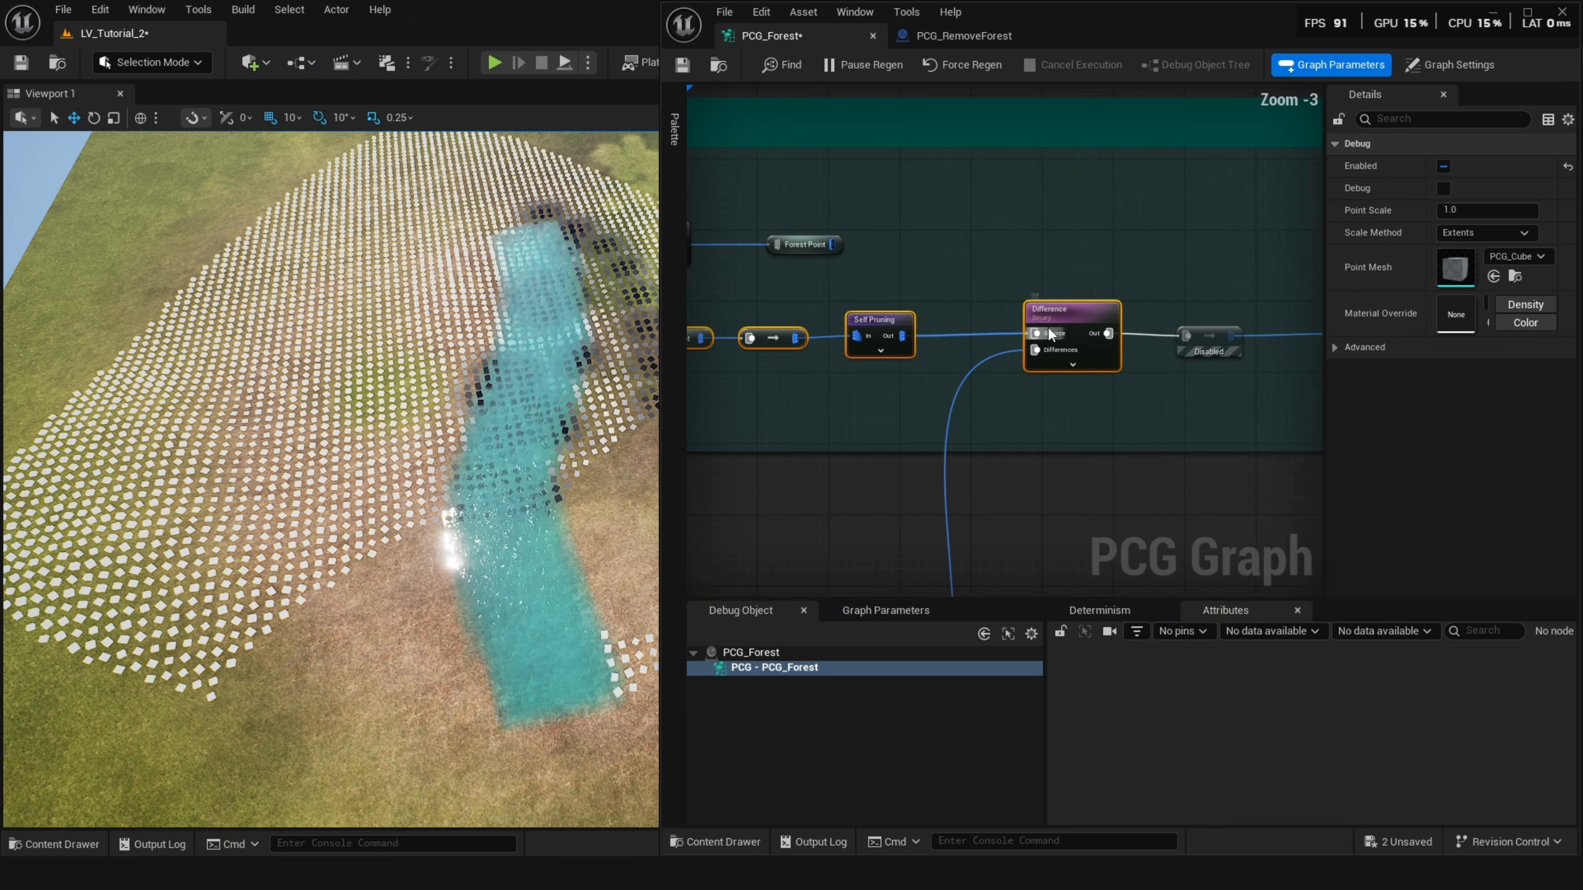
pyautogui.scroll(1, 1048, 321)
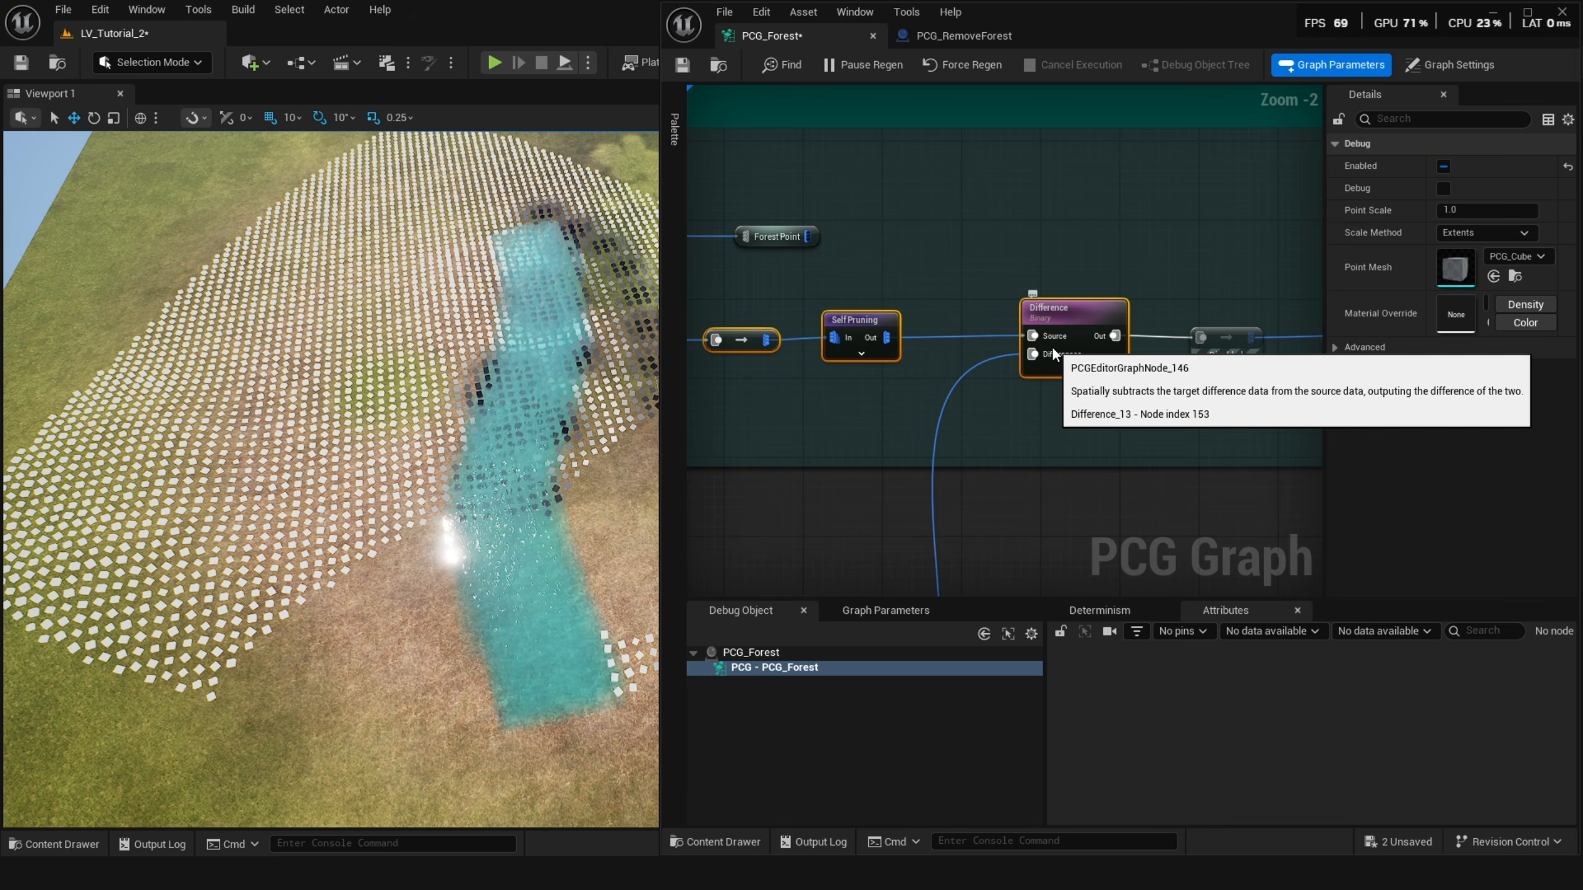
pyautogui.scroll(-3, 1051, 346)
pyautogui.scroll(3, 1070, 380)
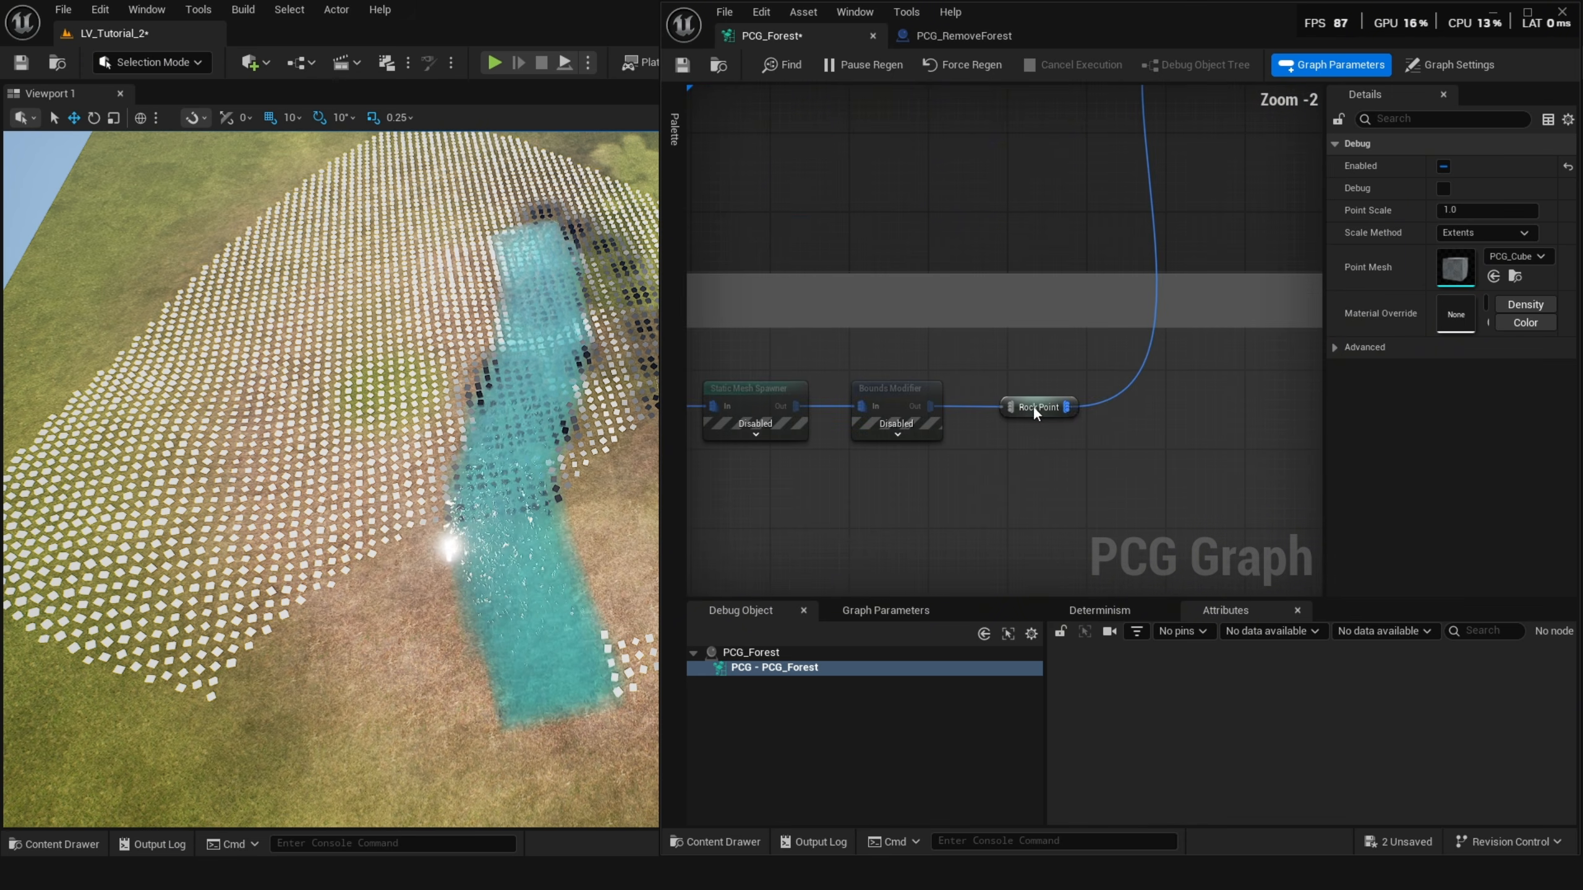
pyautogui.scroll(-3, 1032, 406)
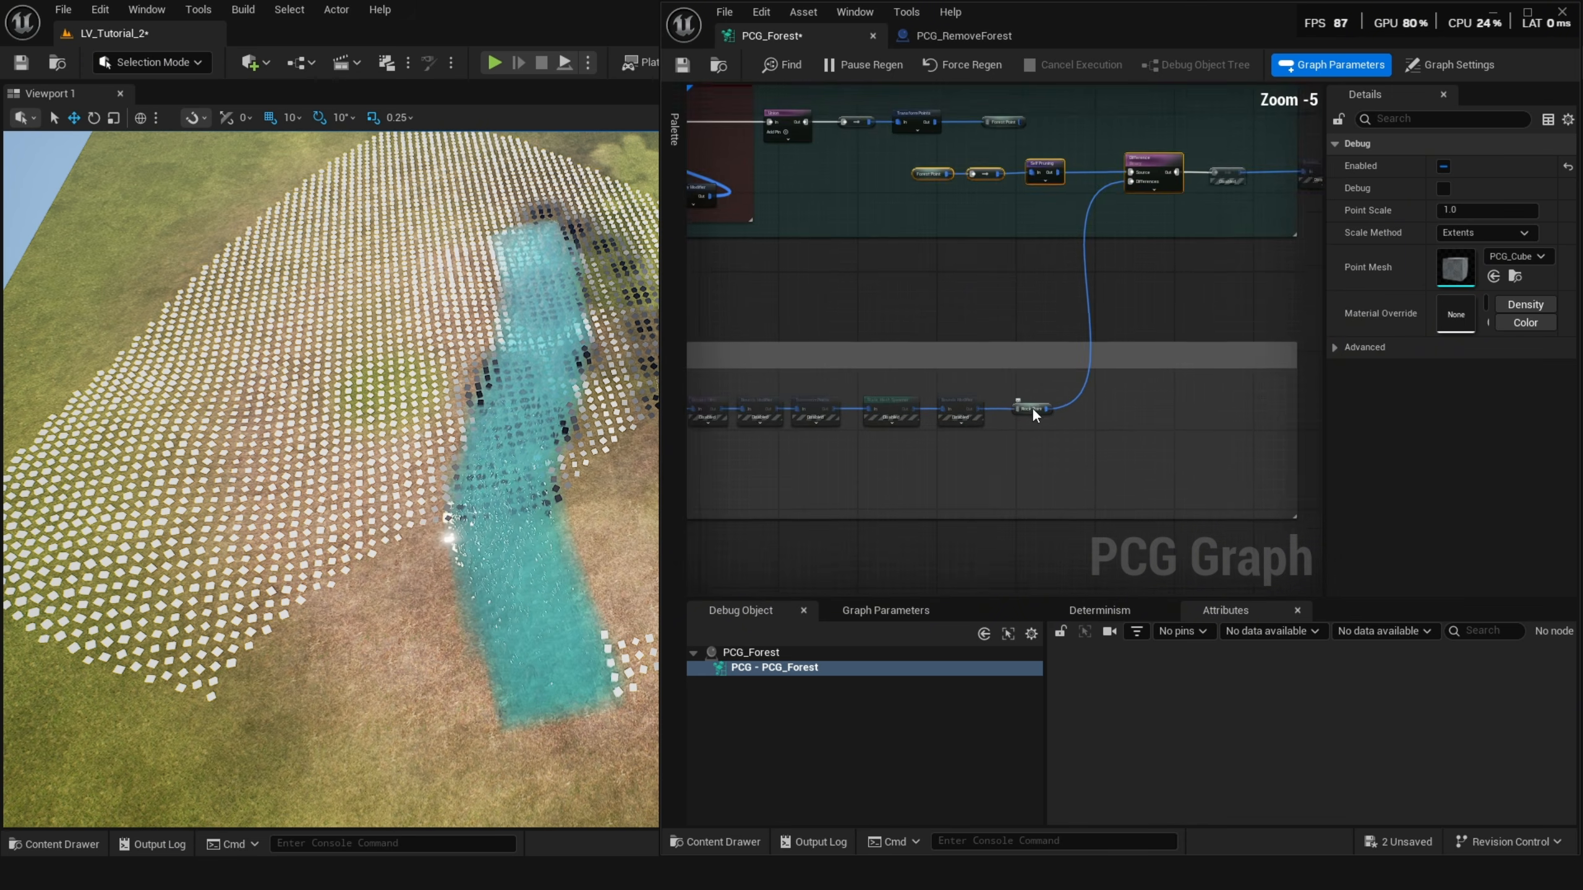
pyautogui.moveTo(1031, 412); pyautogui.dragTo(1297, 347, button='right')
pyautogui.scroll(1, 1272, 396)
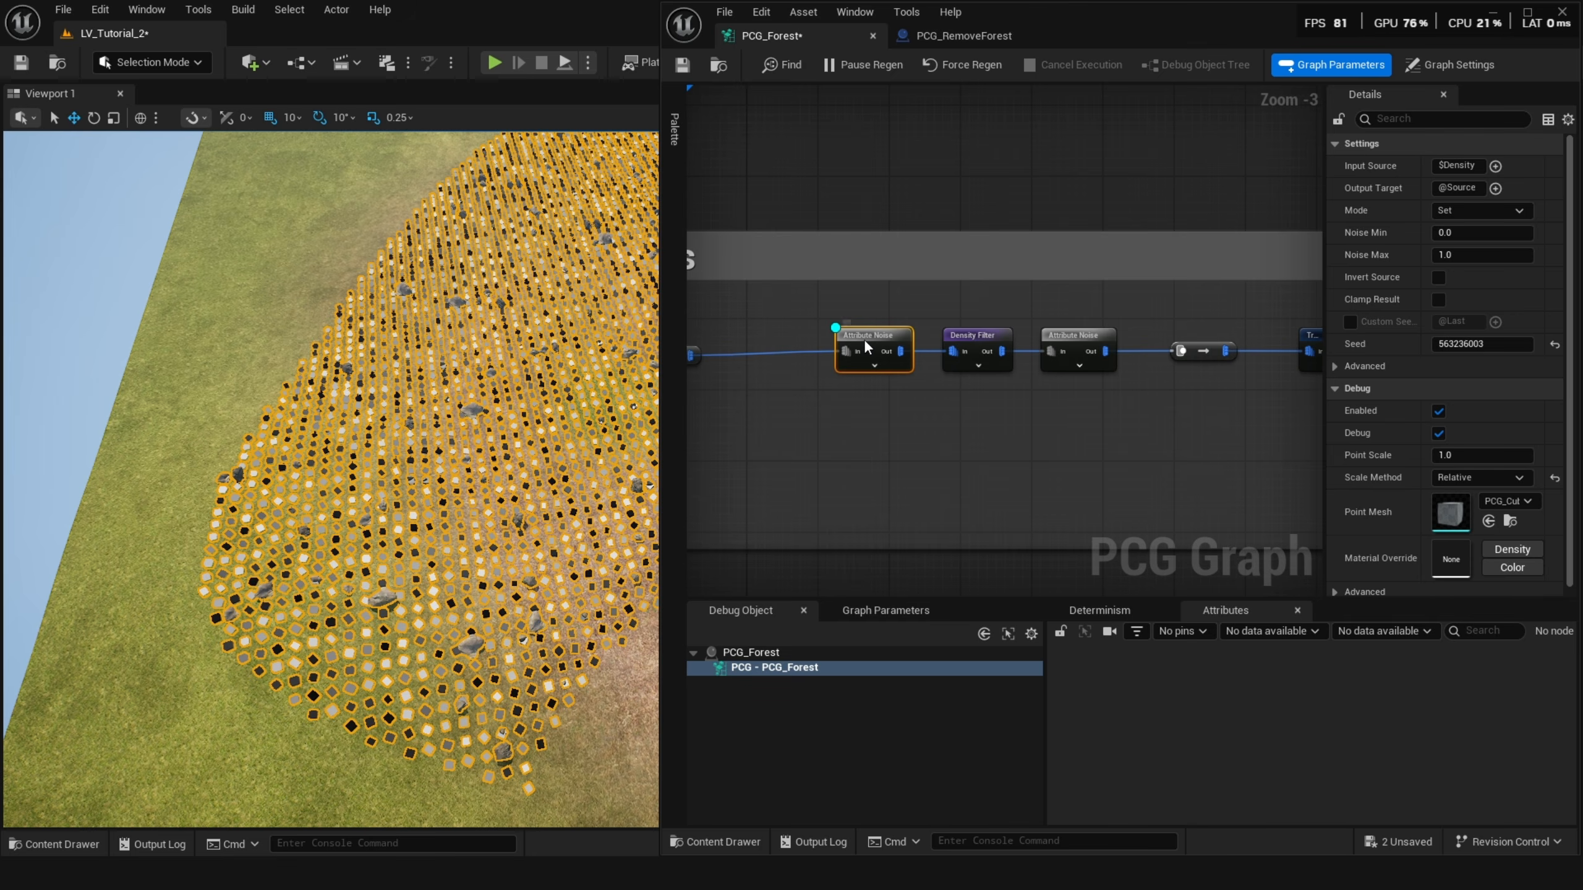
pyautogui.press('d')
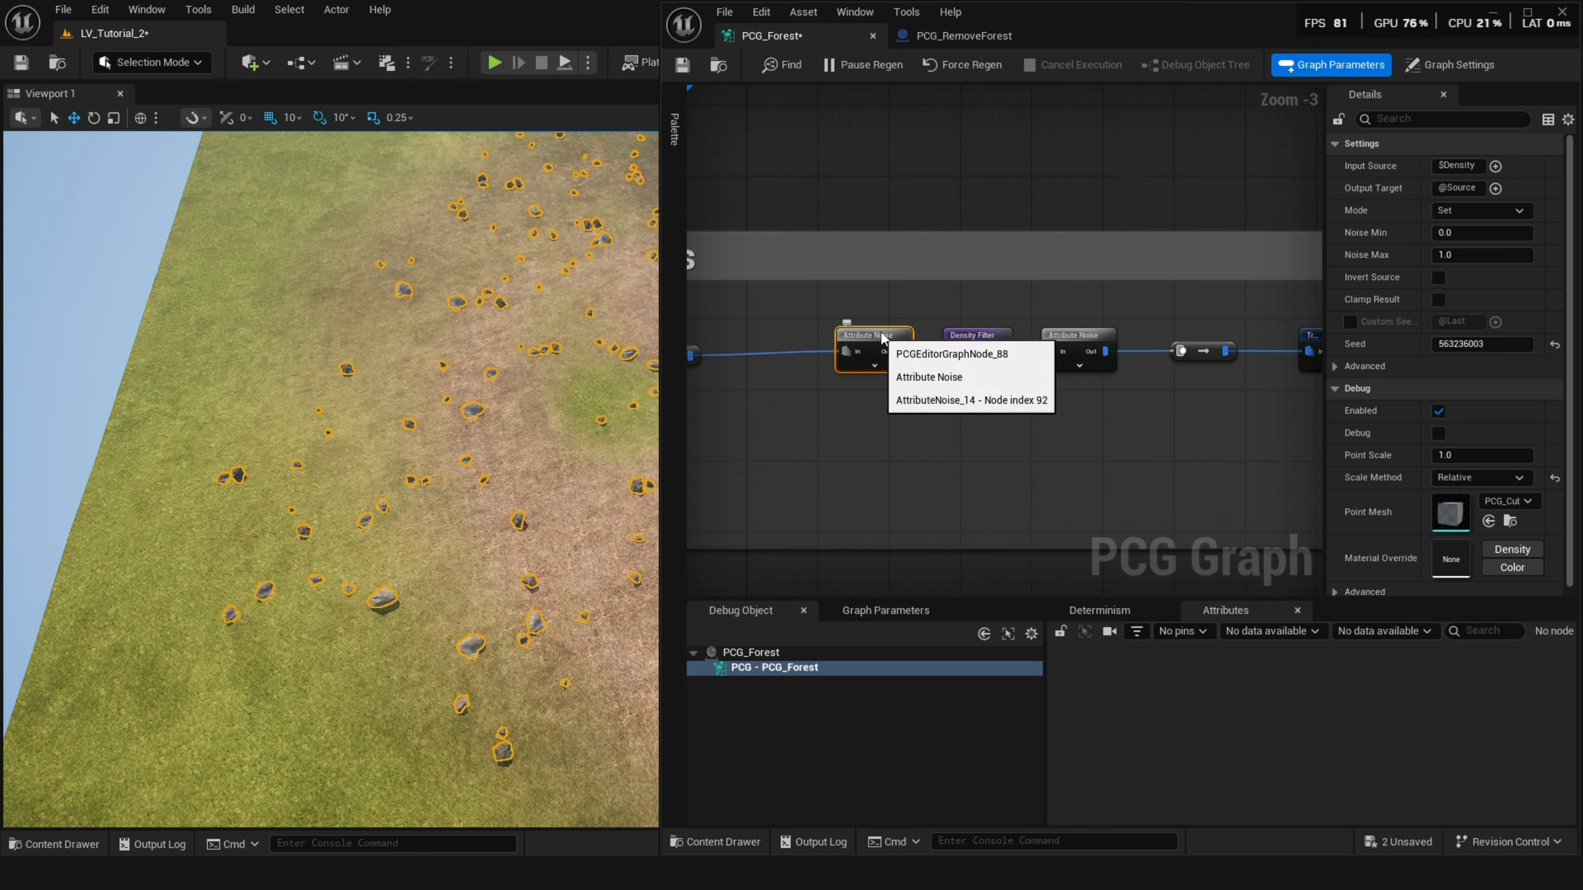
# Preview the Density Filter node's points by toggling its debug display on and off.
pyautogui.click(965, 340)
pyautogui.scroll(2, 1060, 358)
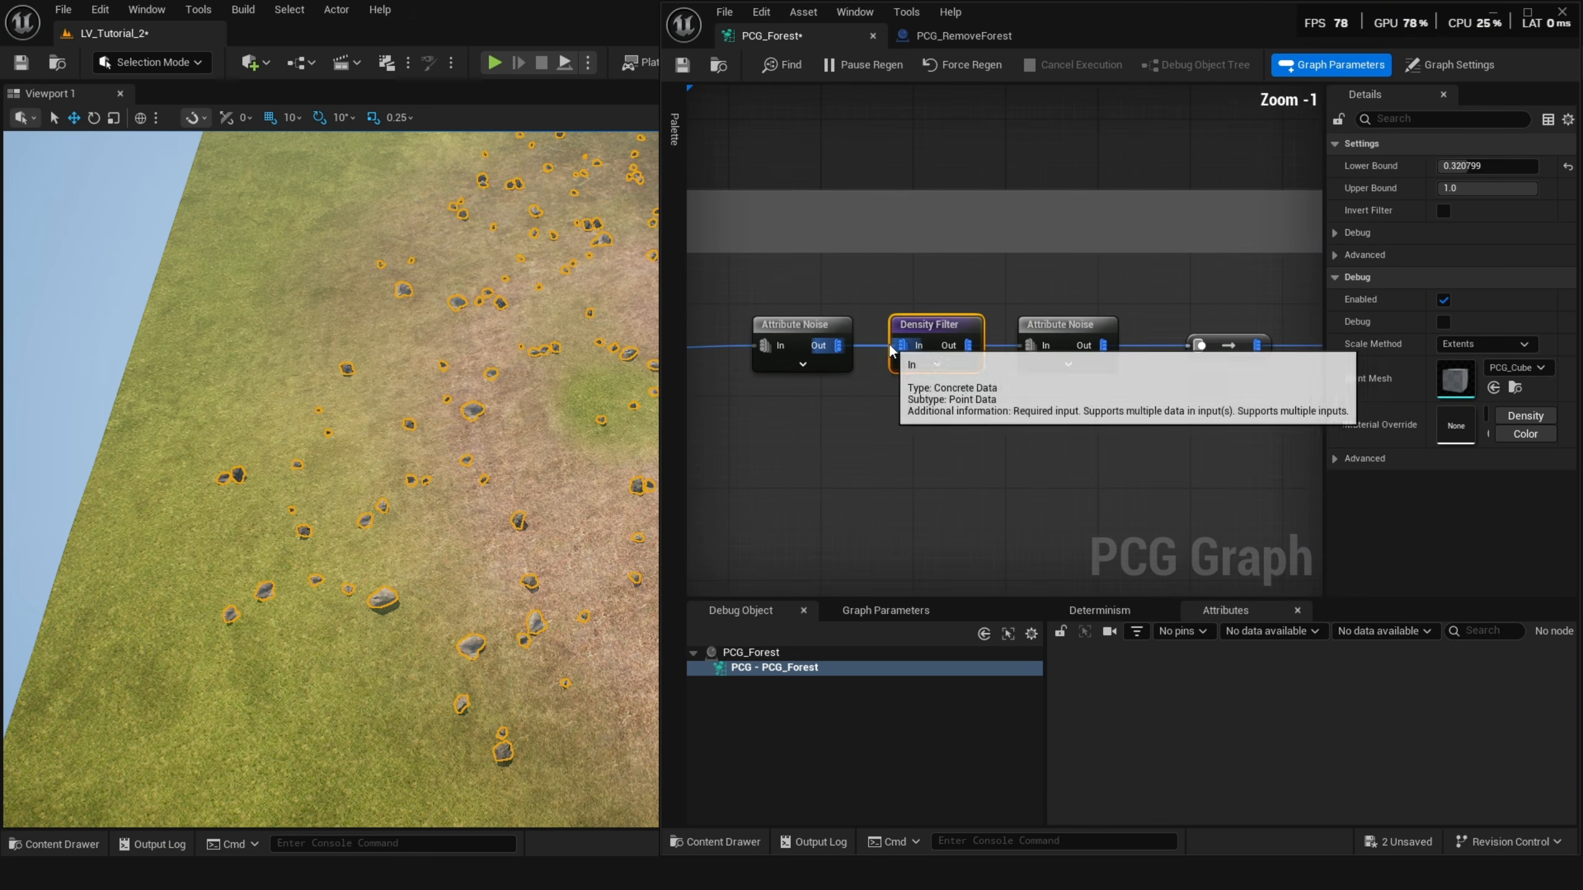
pyautogui.press('d')
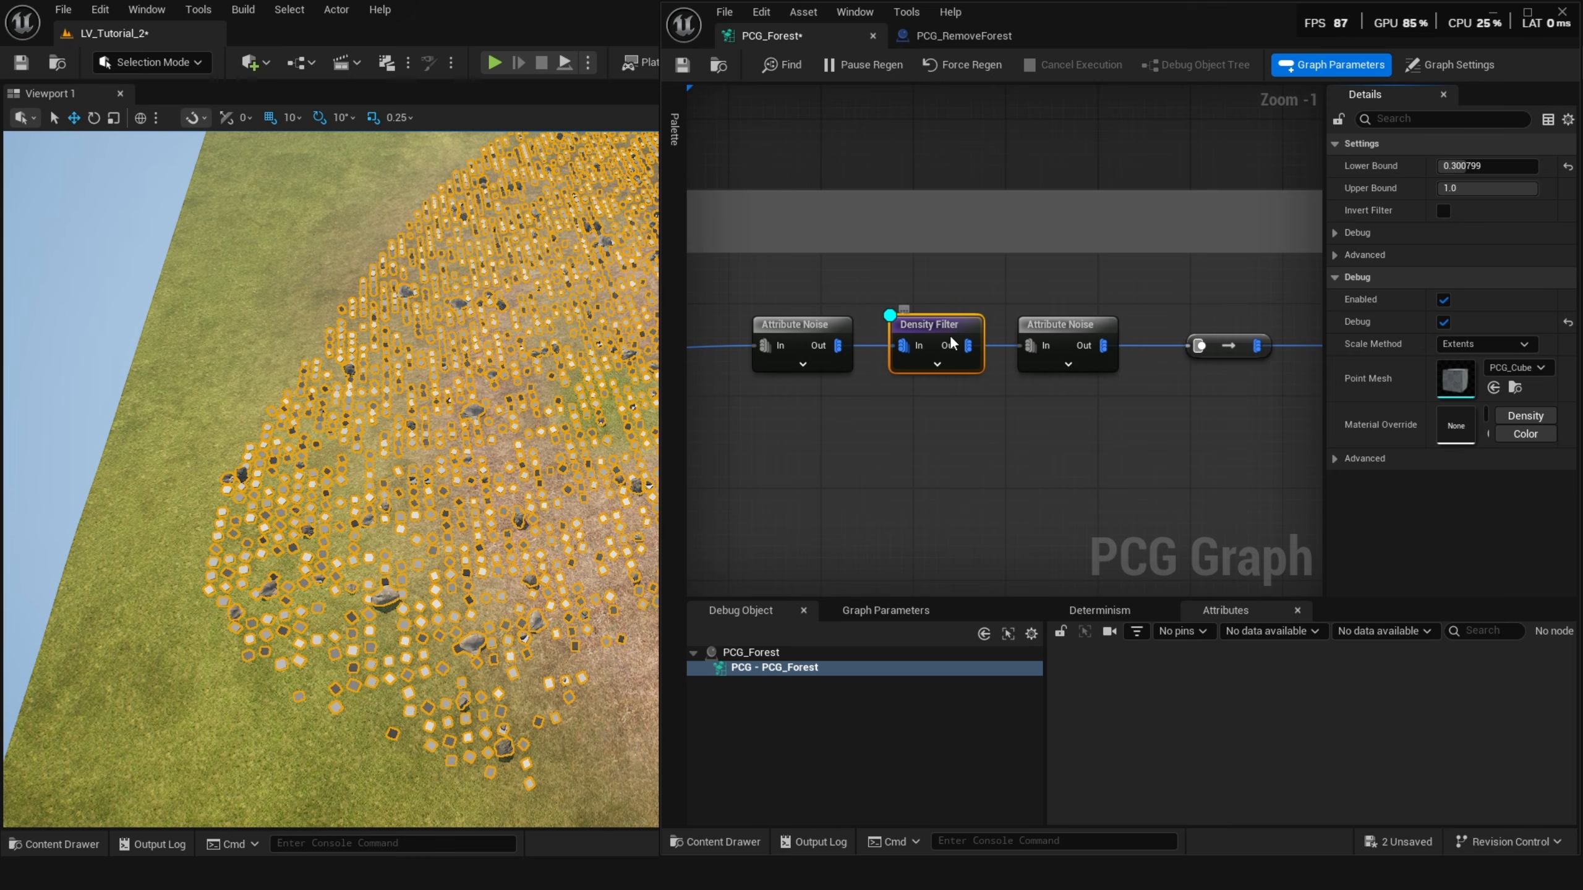
pyautogui.press('d')
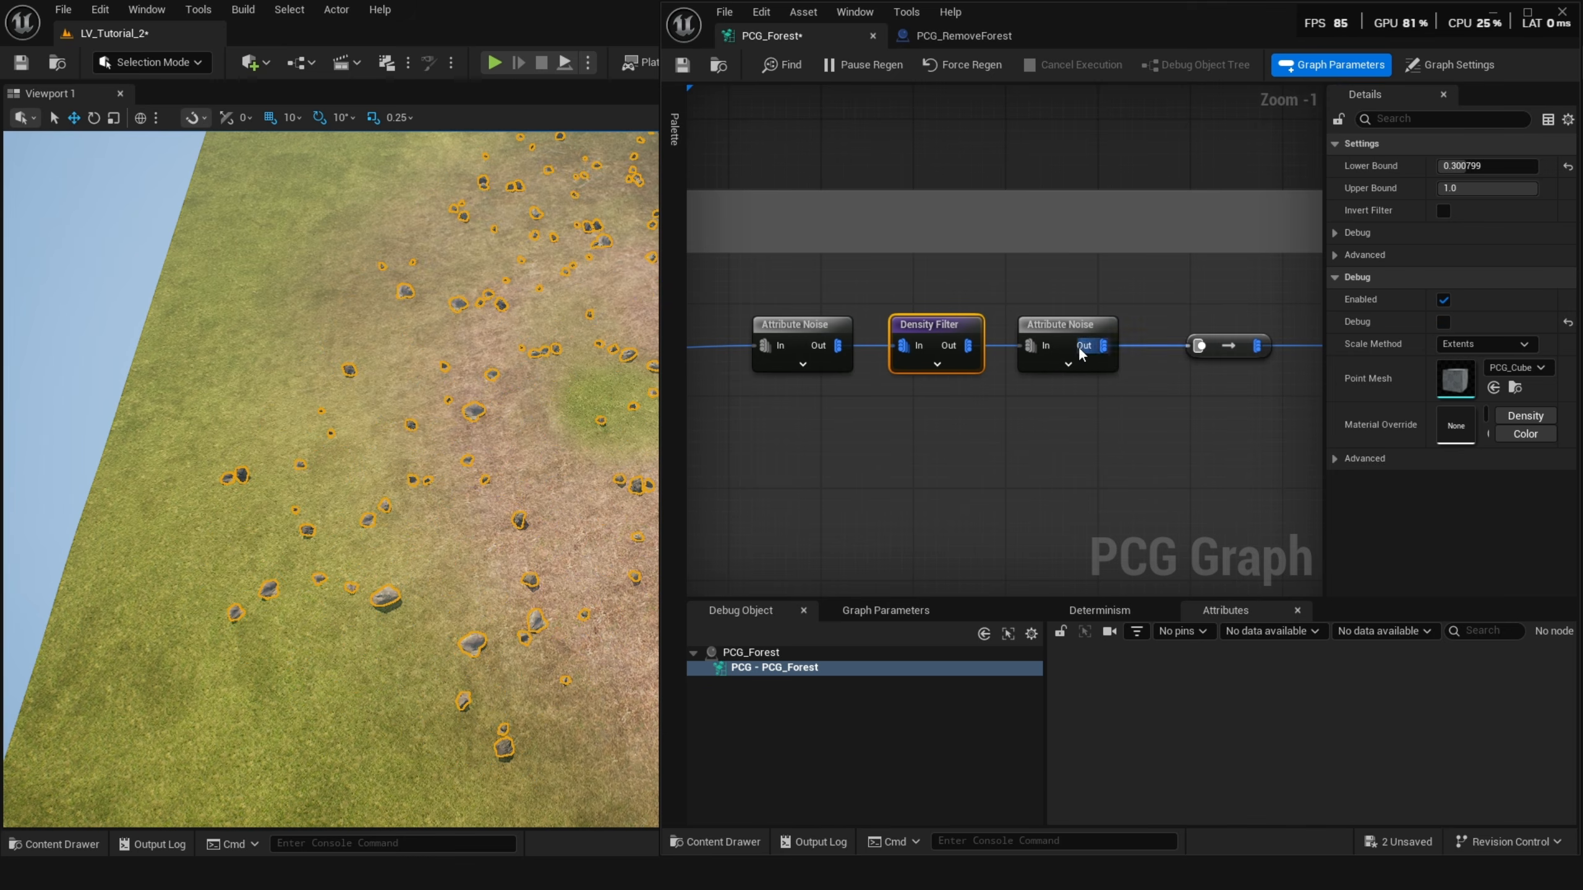
# Toggle debug display on the rock branch's Attribute Noise nodes to preview their output points.
pyautogui.click(1082, 353)
pyautogui.press('d')
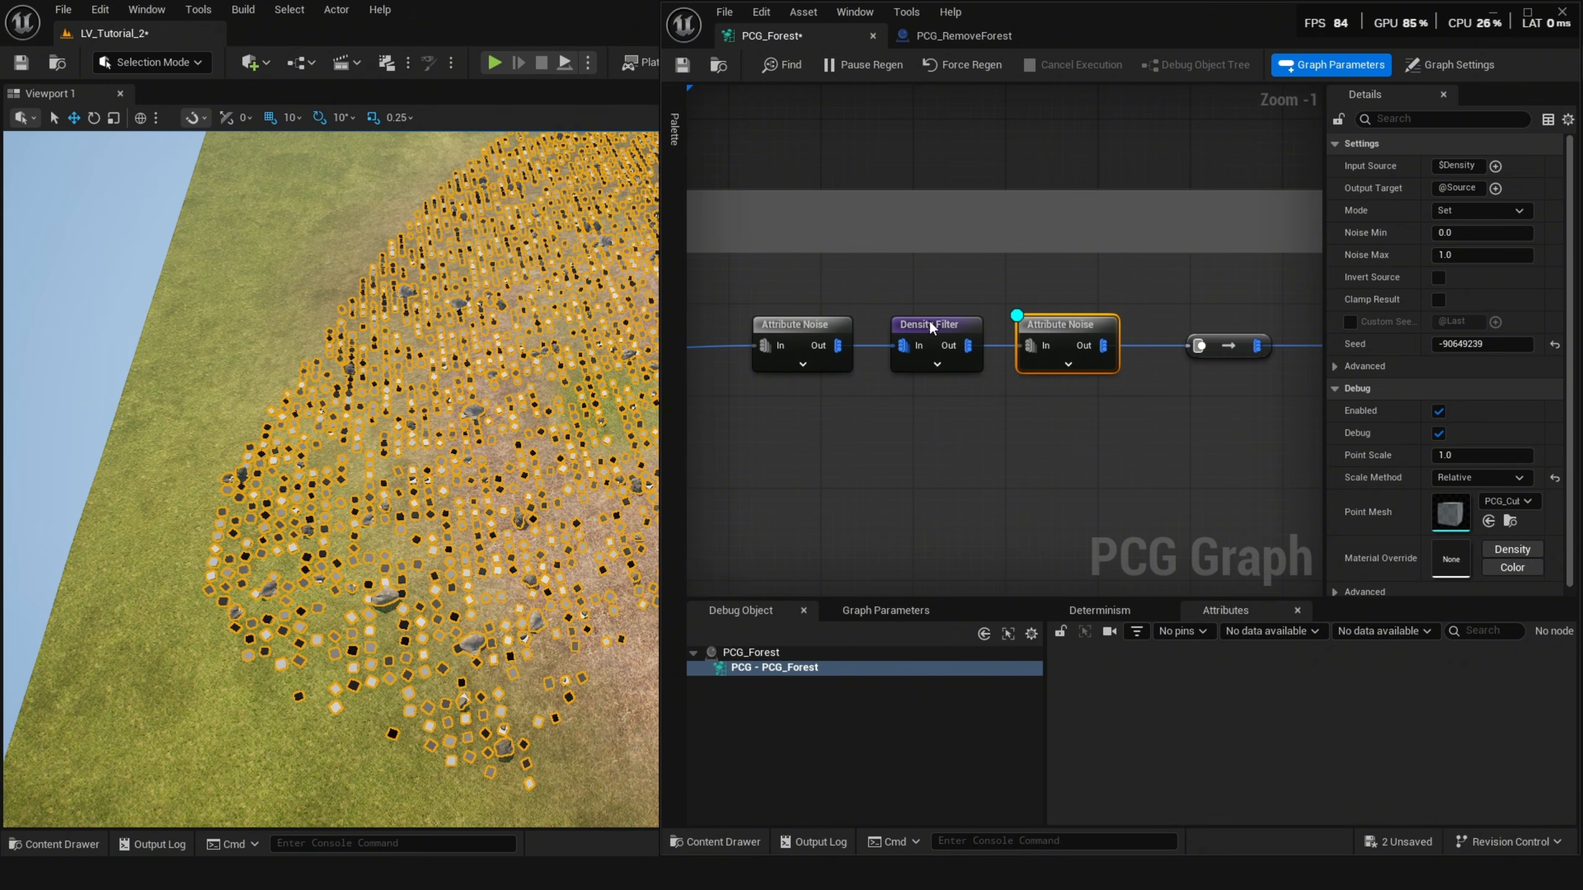
pyautogui.press('d')
pyautogui.moveTo(1081, 348)
pyautogui.mouseDown(button='right')
pyautogui.moveTo(853, 336)
pyautogui.moveTo(893, 324)
pyautogui.mouseUp(button='right')
pyautogui.scroll(-2, 954, 335)
pyautogui.click(893, 323)
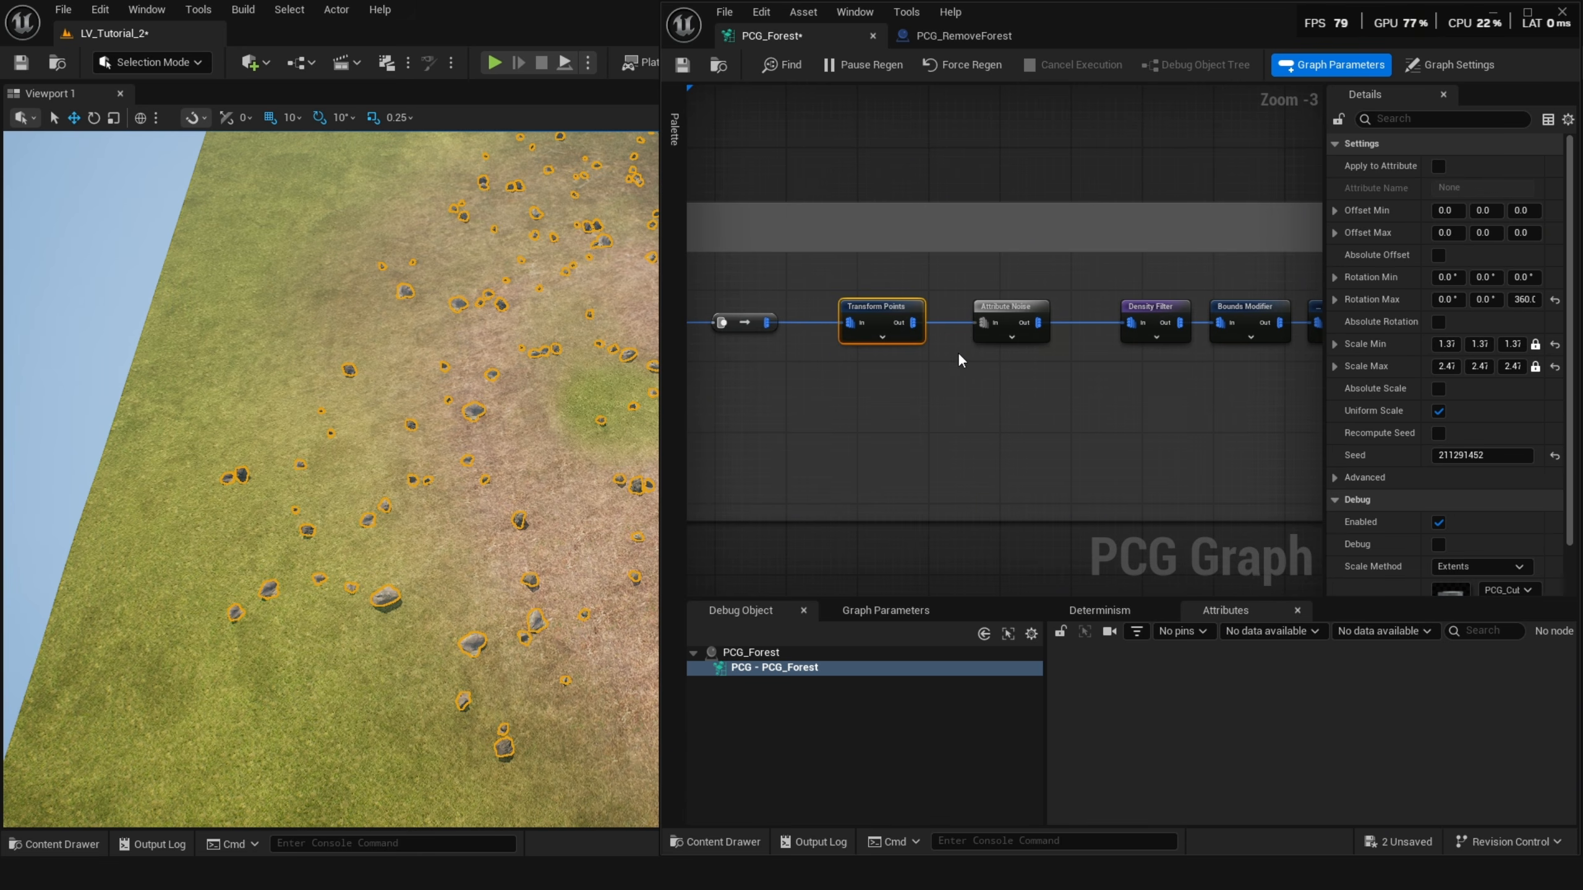
pyautogui.click(997, 309)
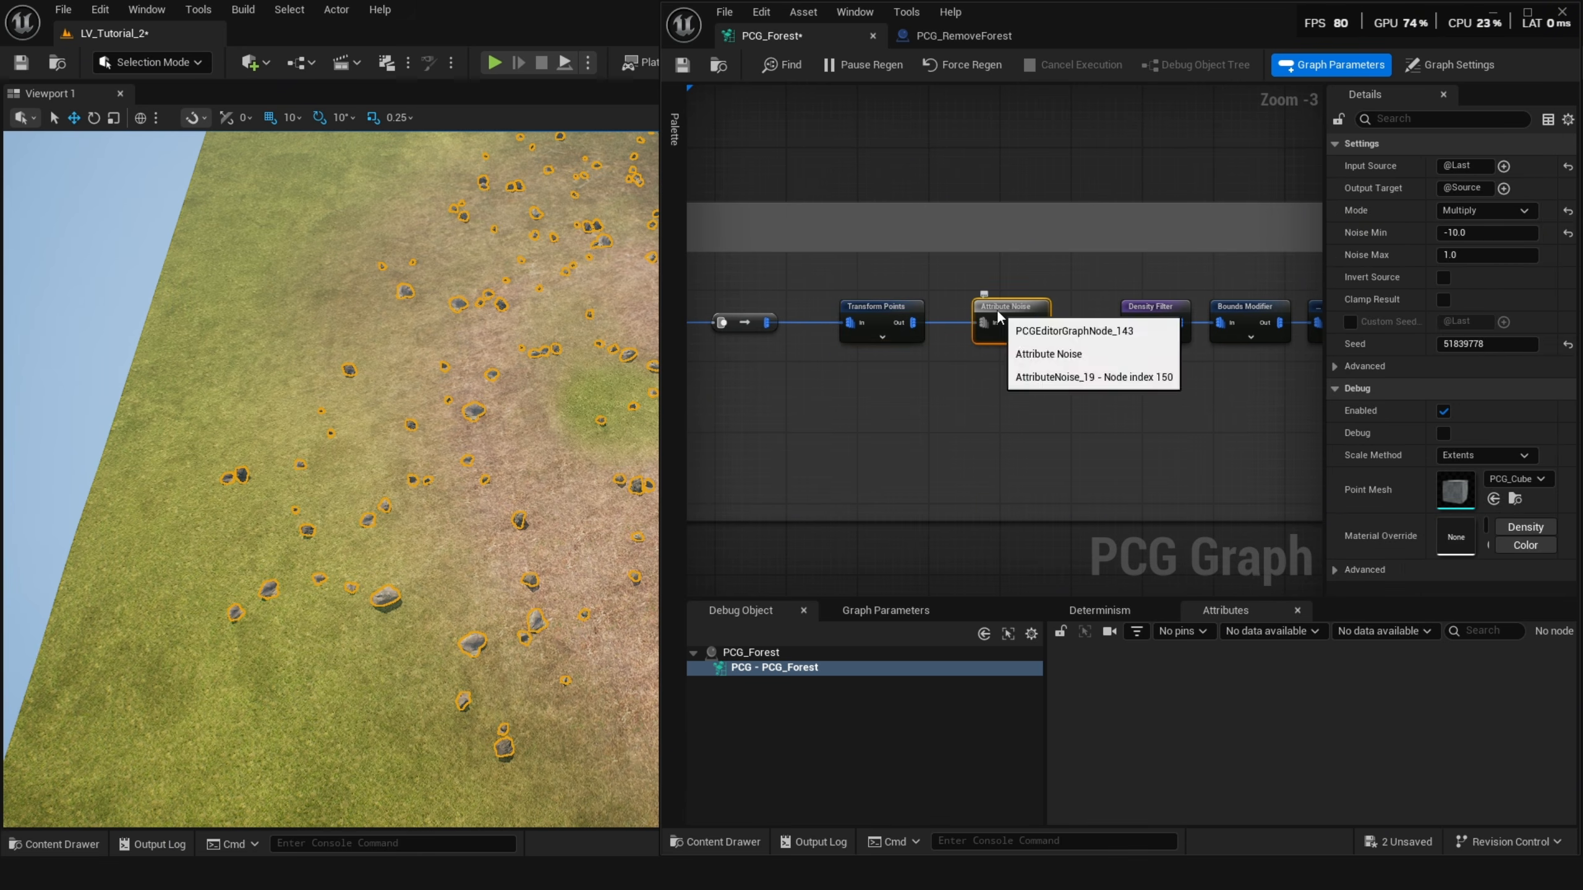
pyautogui.press('d')
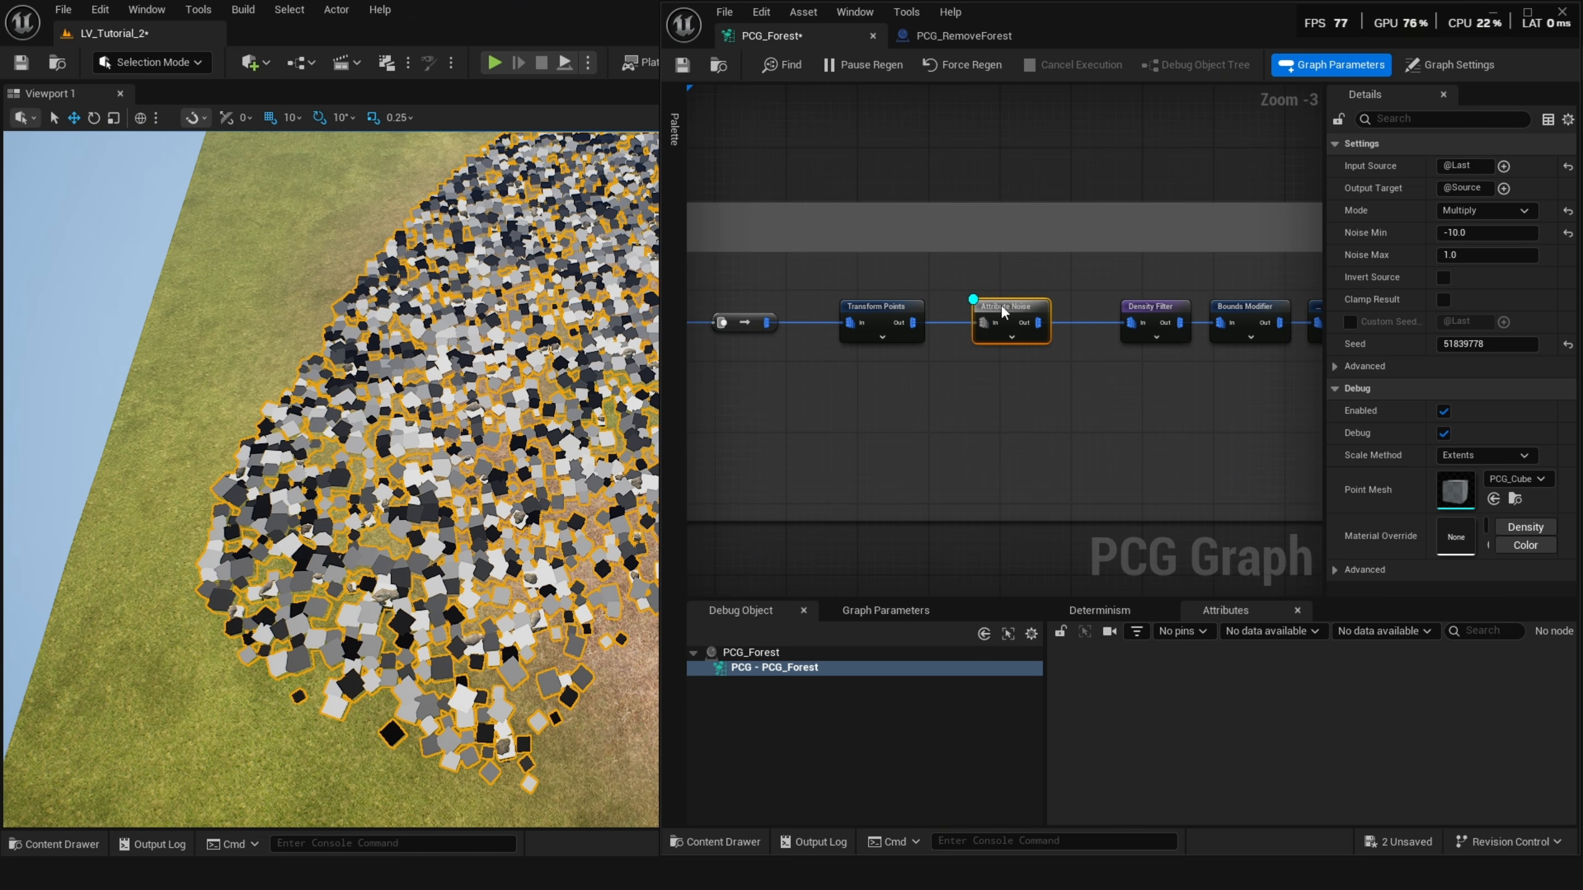
# Toggle debug display on the Density Filter, Attribute Noise and Bounds Modifier nodes and inspect the rocks in the viewport.
pyautogui.moveTo(943, 363); pyautogui.dragTo(799, 374, button='right')
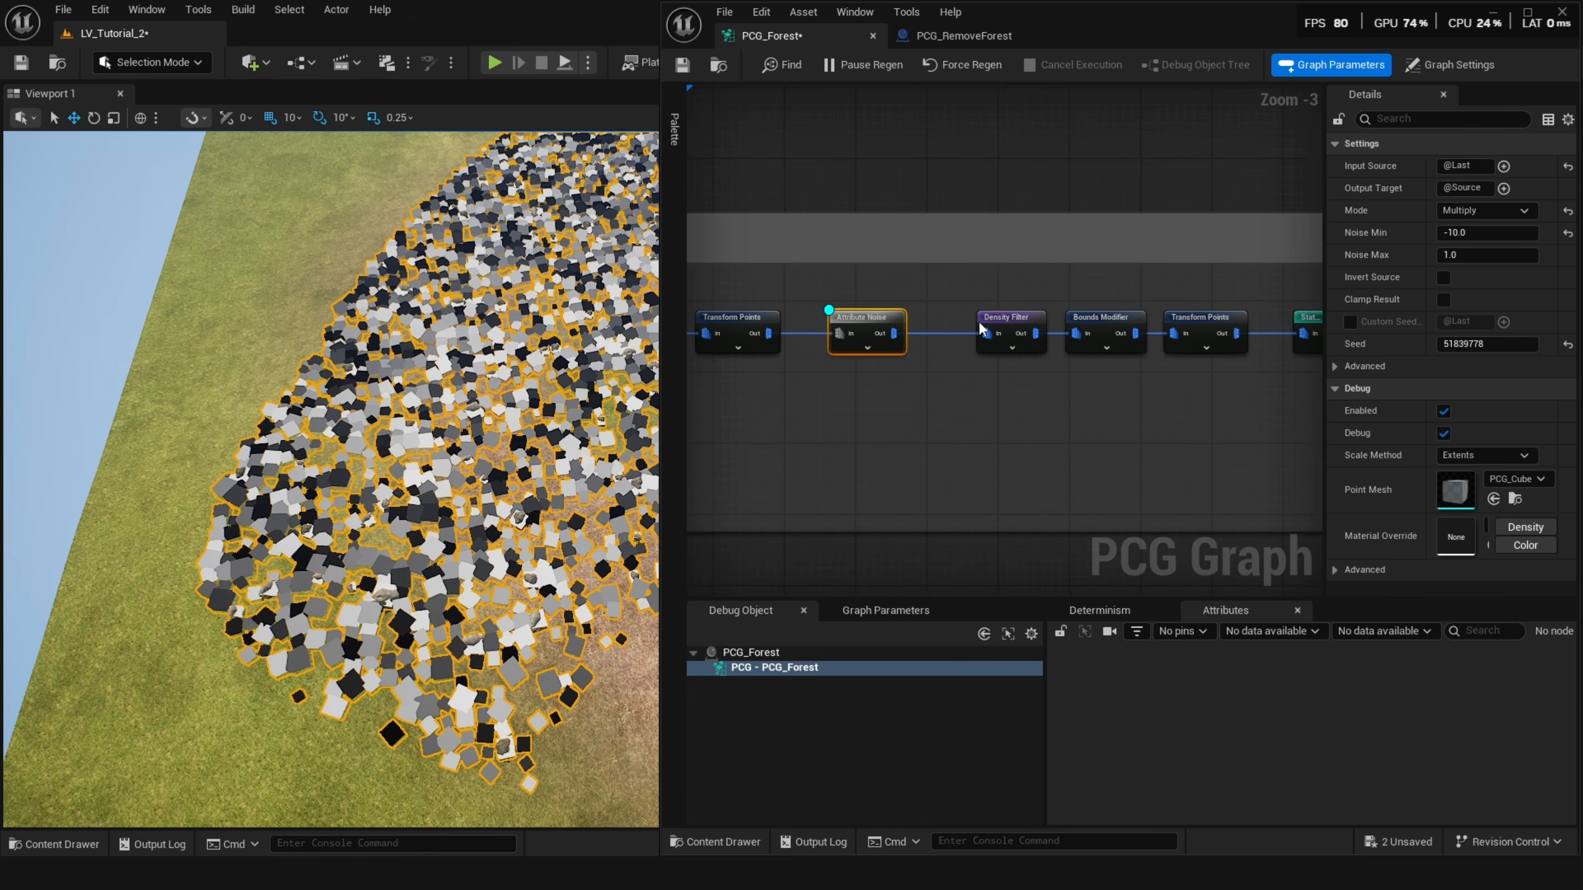
pyautogui.click(995, 320)
pyautogui.press('d')
pyautogui.click(900, 324)
pyautogui.press('d')
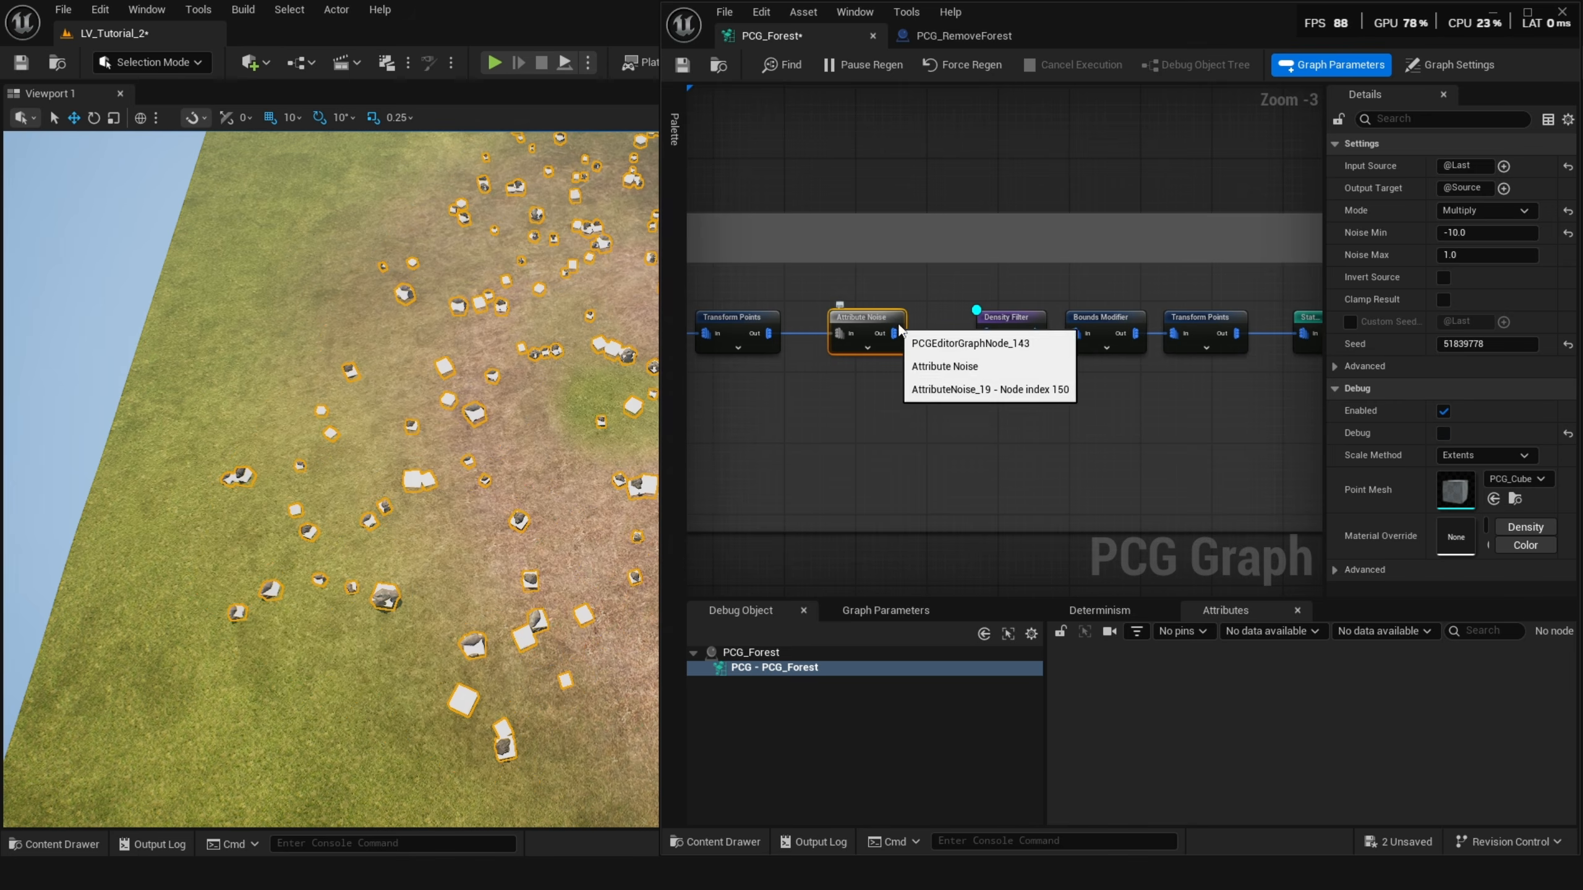
pyautogui.moveTo(1070, 343); pyautogui.dragTo(937, 364, button='right')
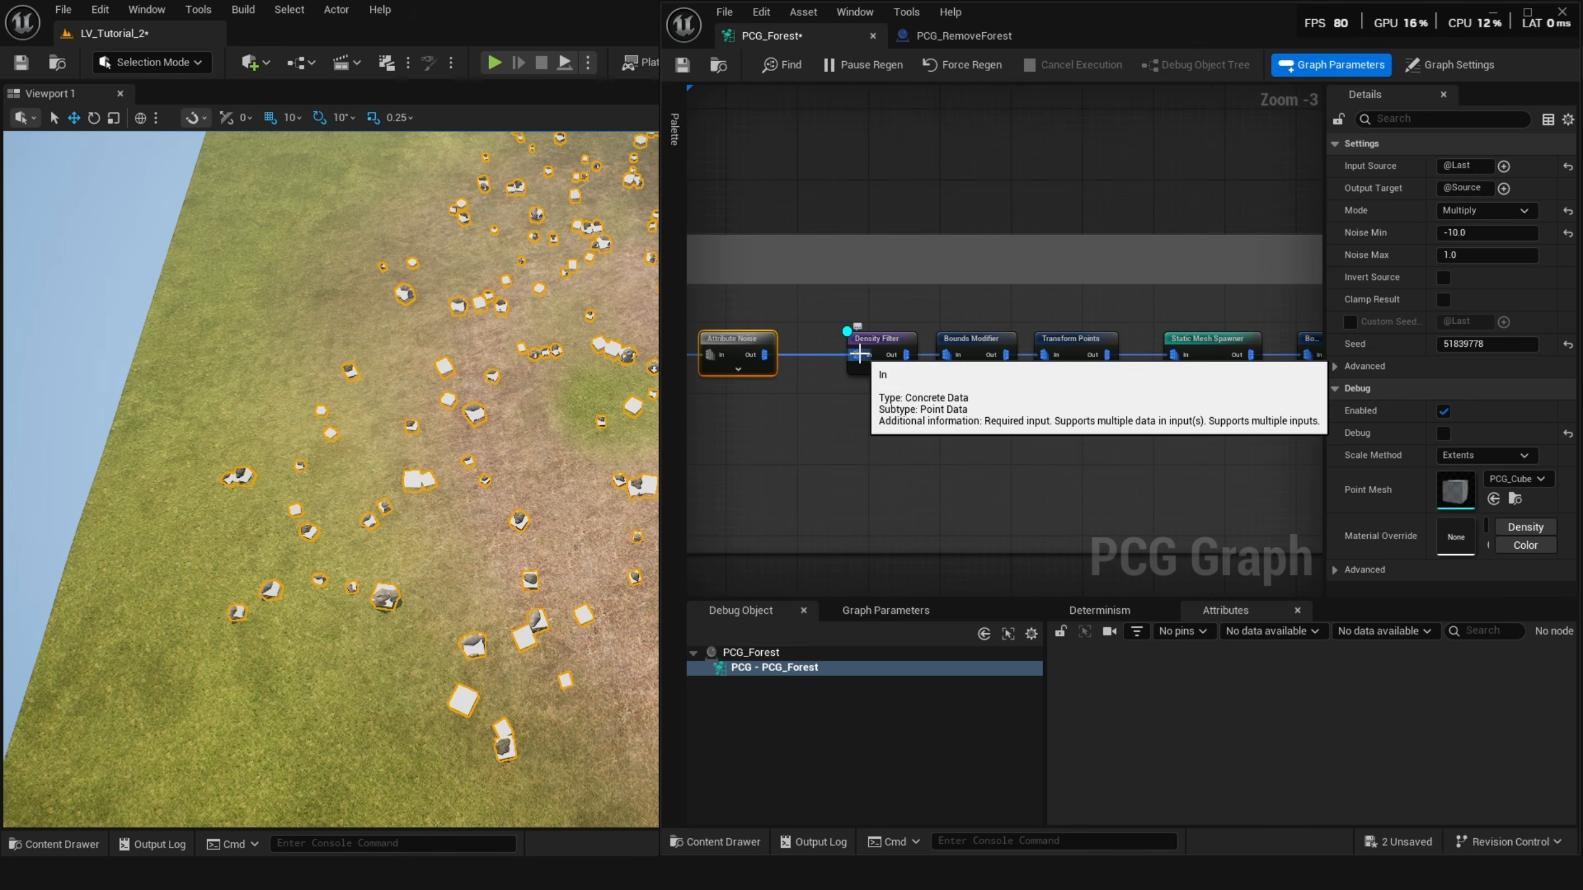
pyautogui.click(963, 340)
pyautogui.press('d')
pyautogui.scroll(10, 534, 527)
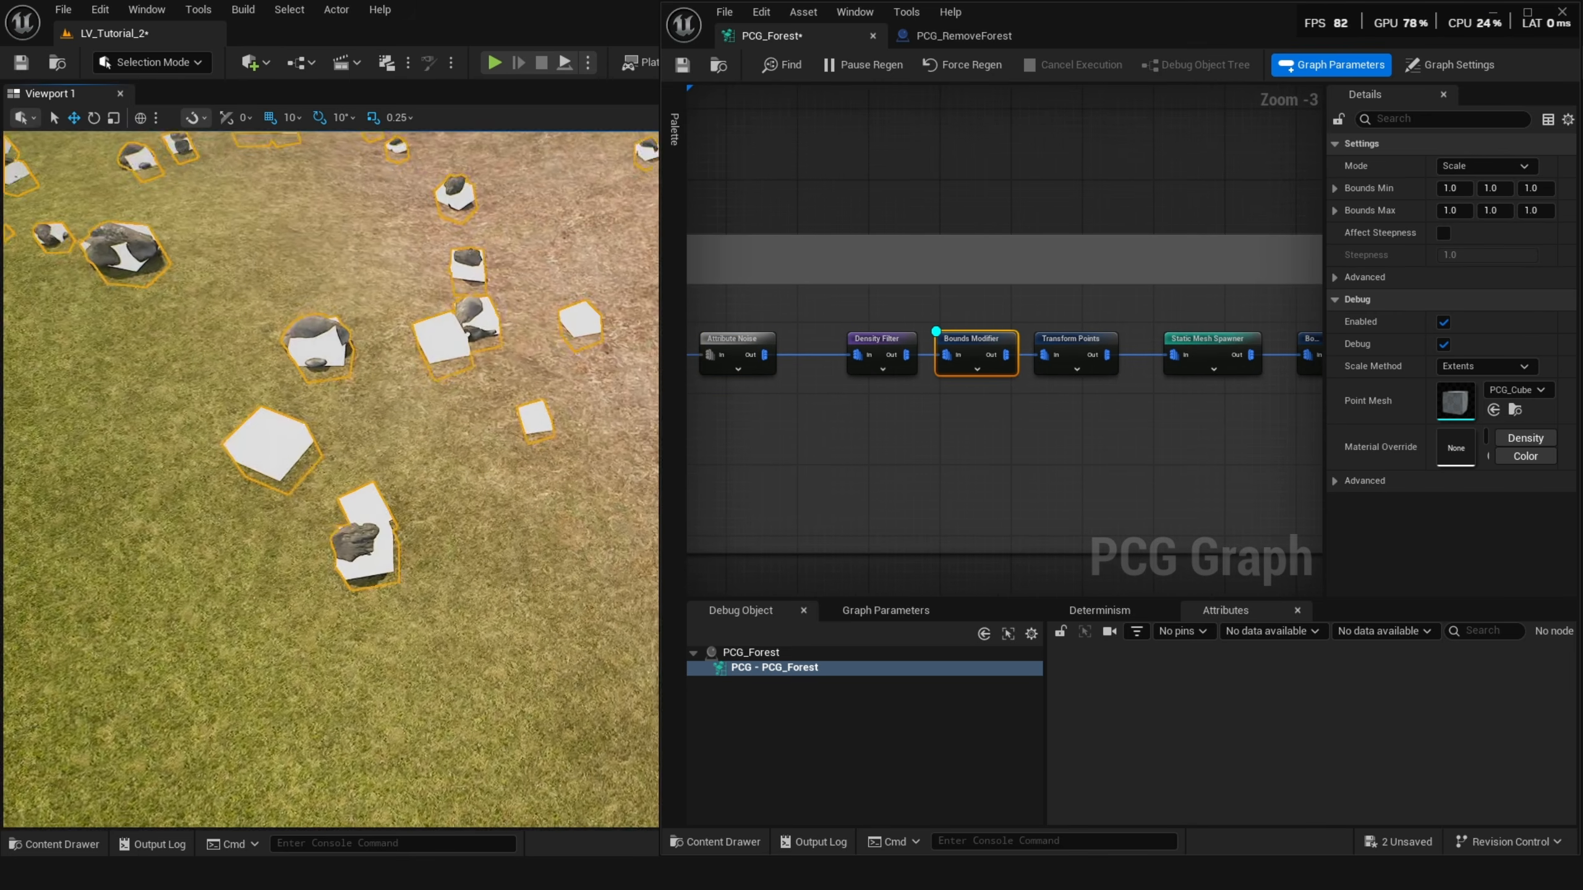
pyautogui.scroll(-10, 541, 416)
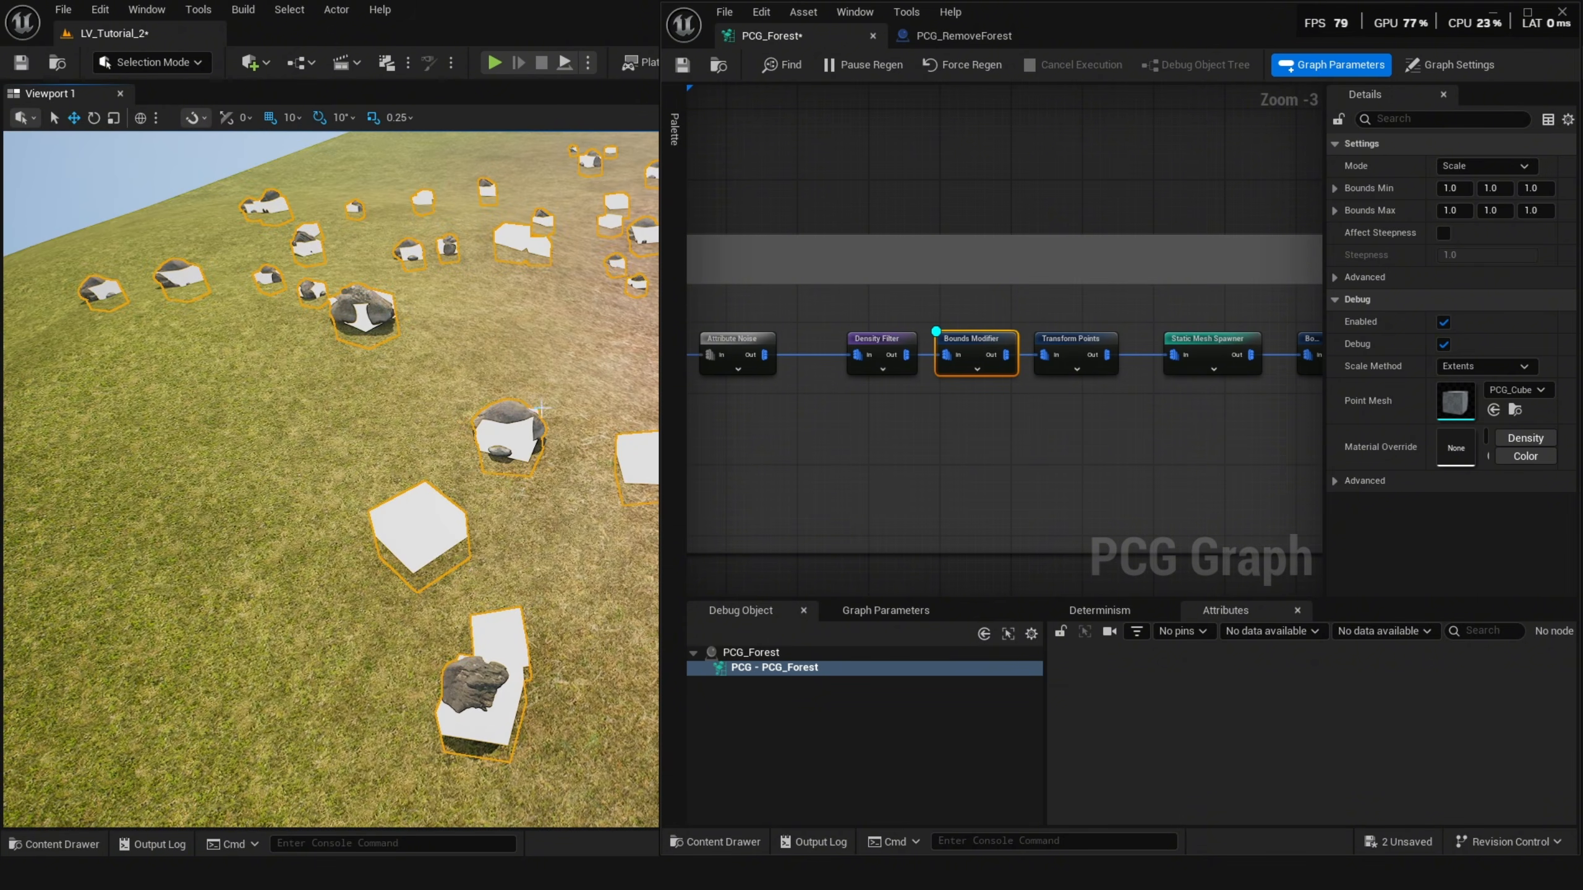
pyautogui.scroll(-10, 443, 390)
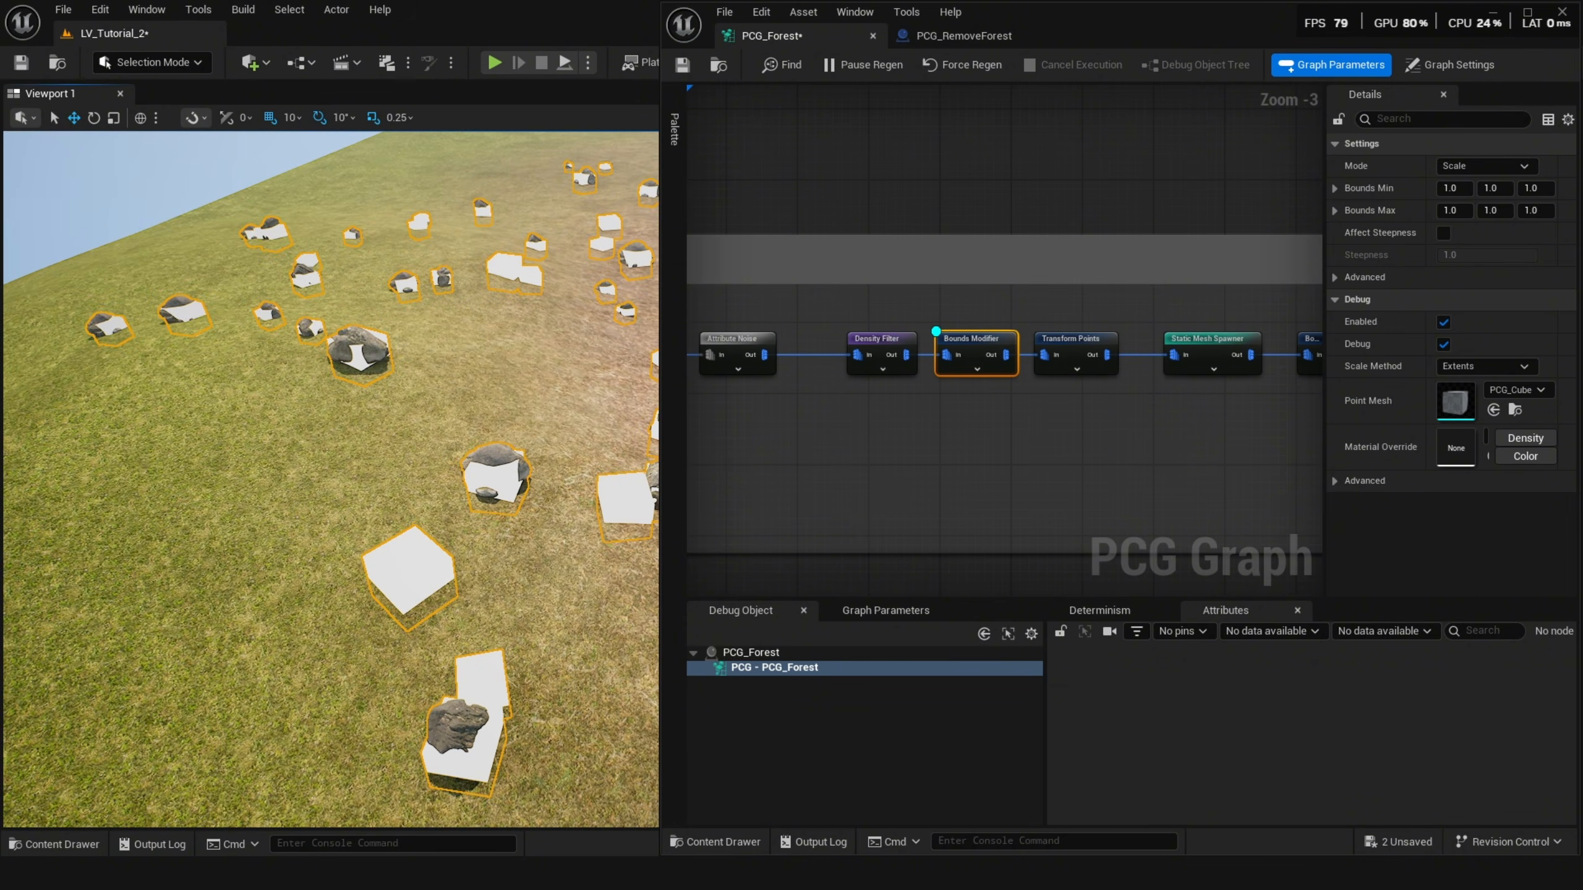
pyautogui.moveTo(443, 390); pyautogui.dragTo(460, 385, button='right')
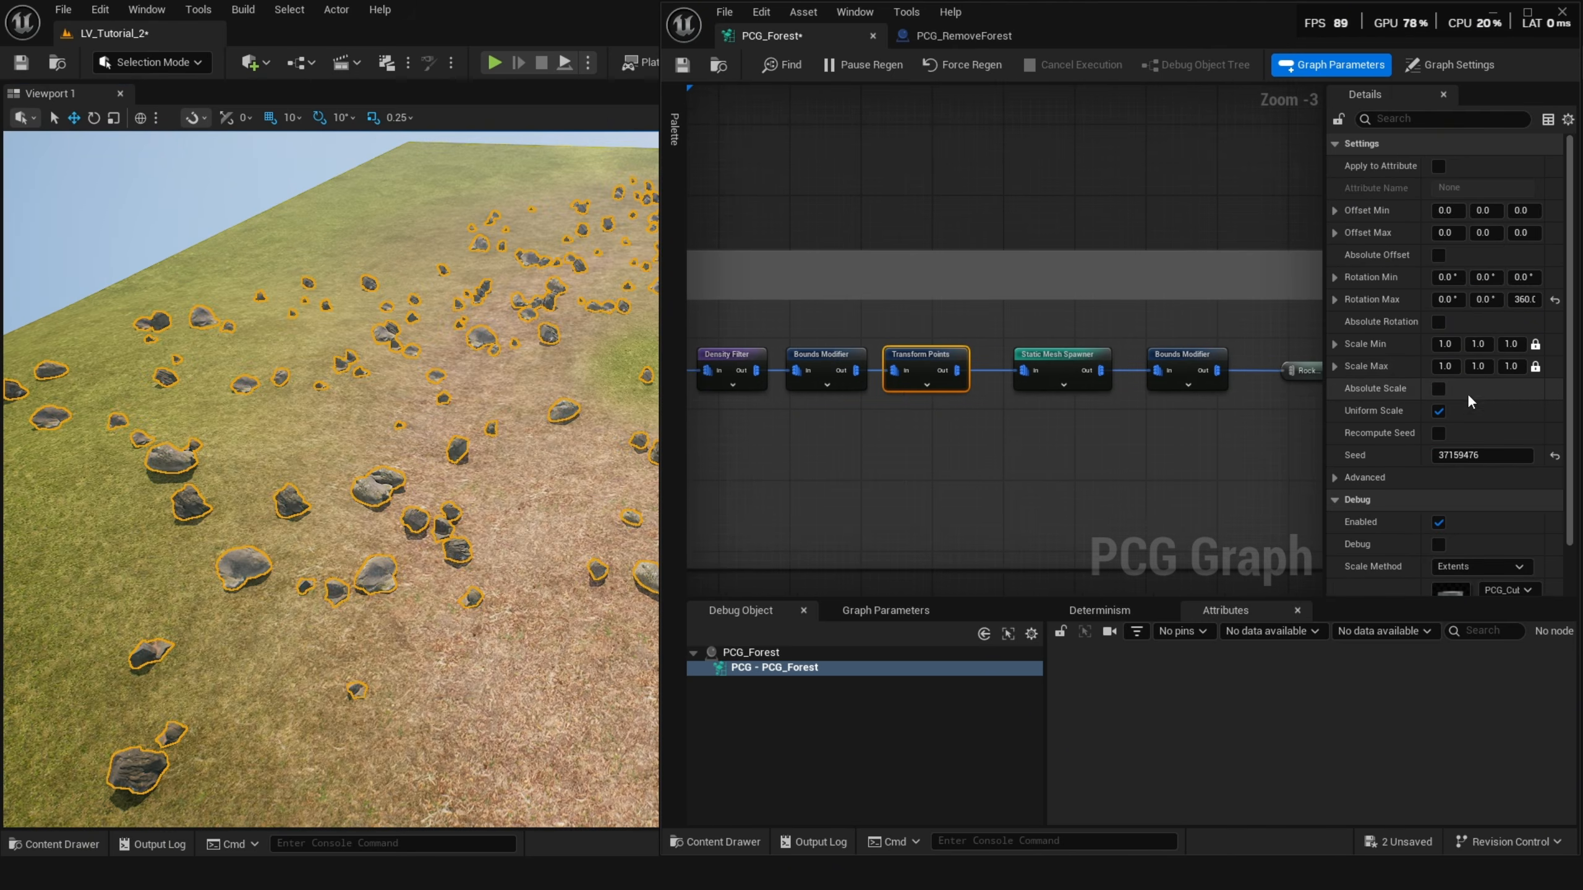
# Set the rock Transform Points node's Scale Max to 1.2.
pyautogui.click(1514, 366)
pyautogui.write('1.2')
pyautogui.press('Return')
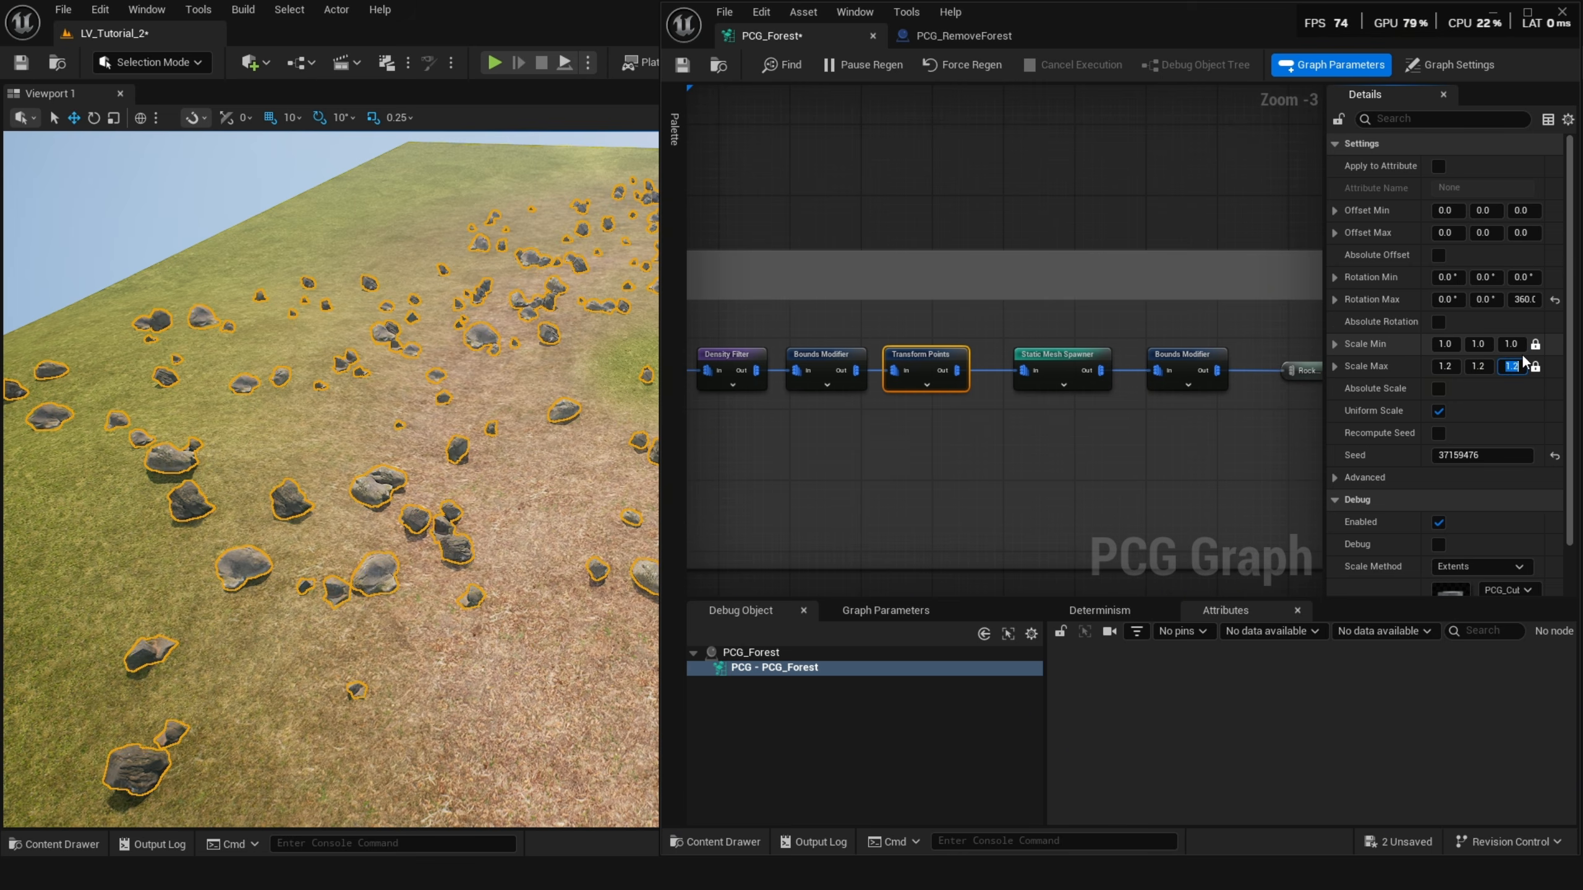
# Examine the Static Mesh Spawner's mesh entries and their descriptors.
pyautogui.scroll(-3, 1522, 363)
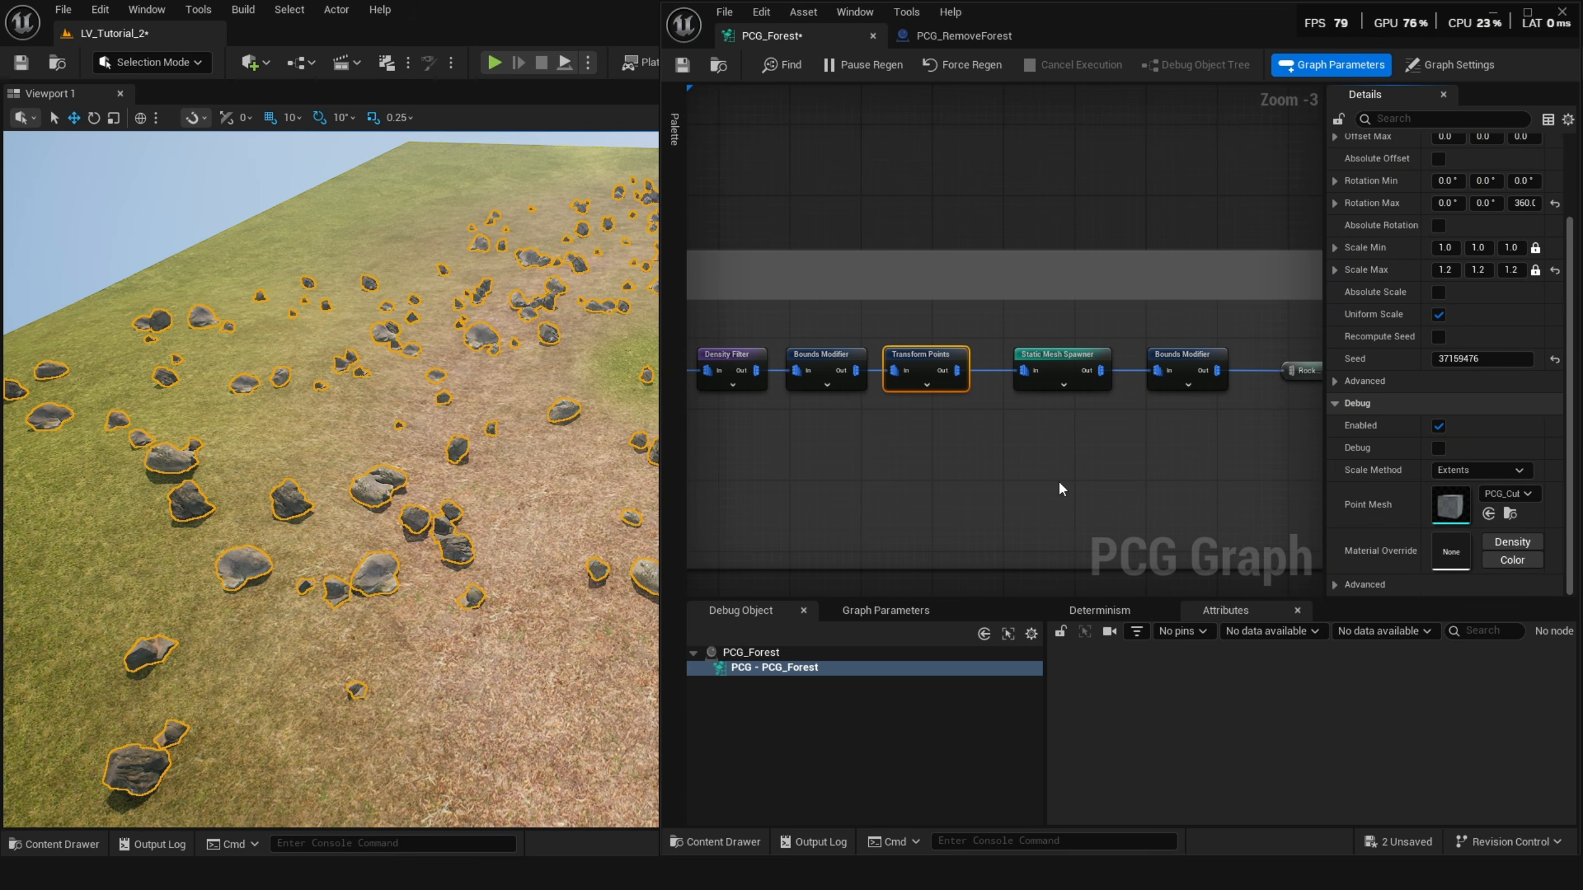
pyautogui.moveTo(1061, 489); pyautogui.dragTo(901, 461, button='right')
pyautogui.click(901, 350)
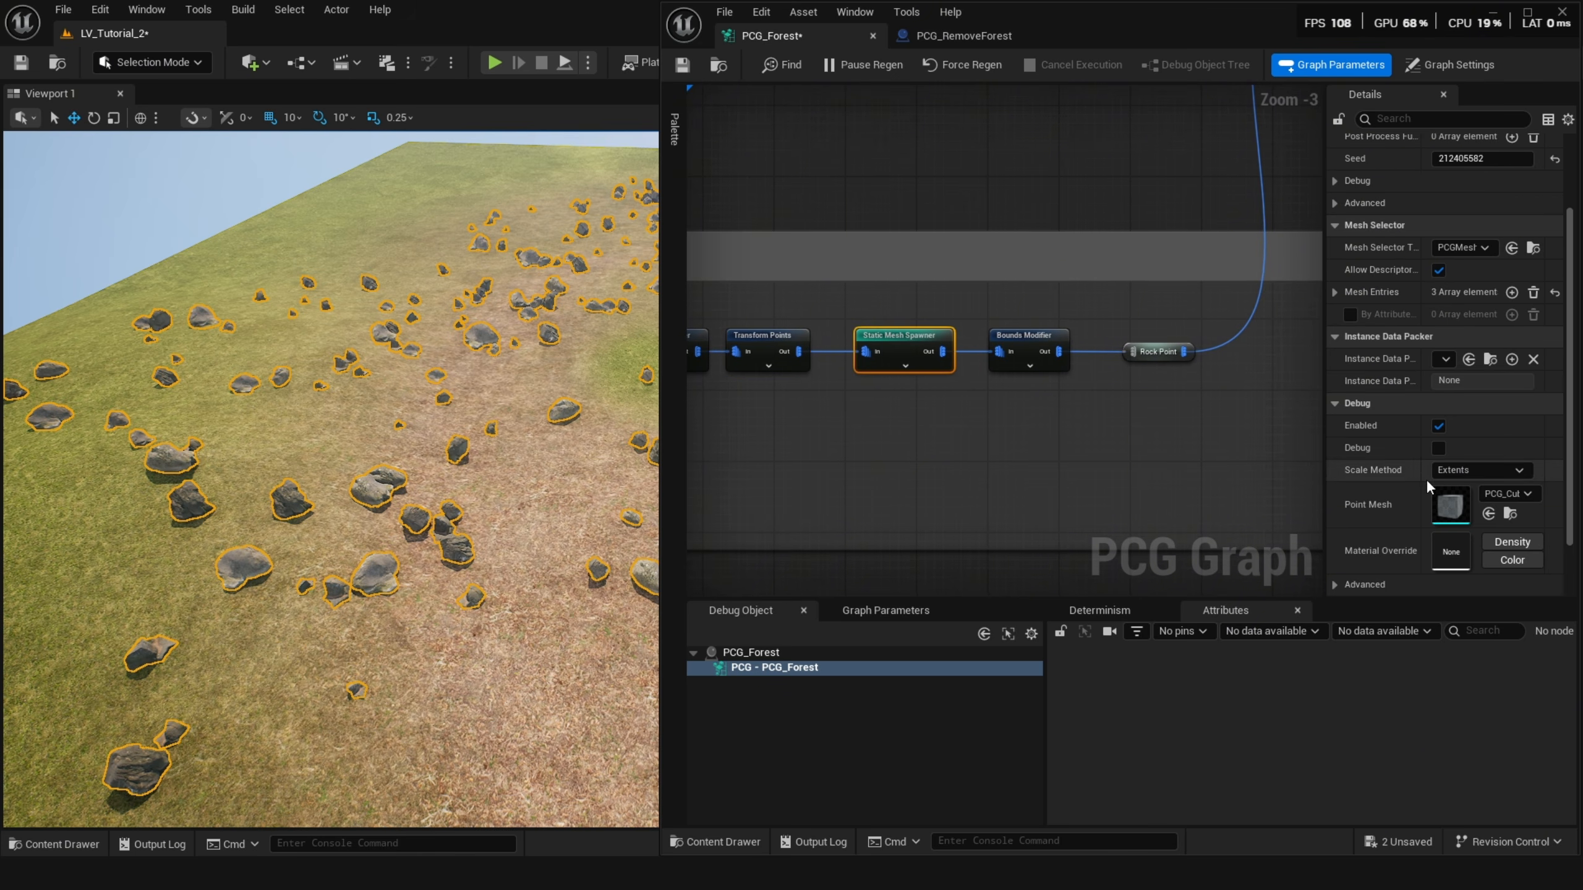
pyautogui.click(1335, 293)
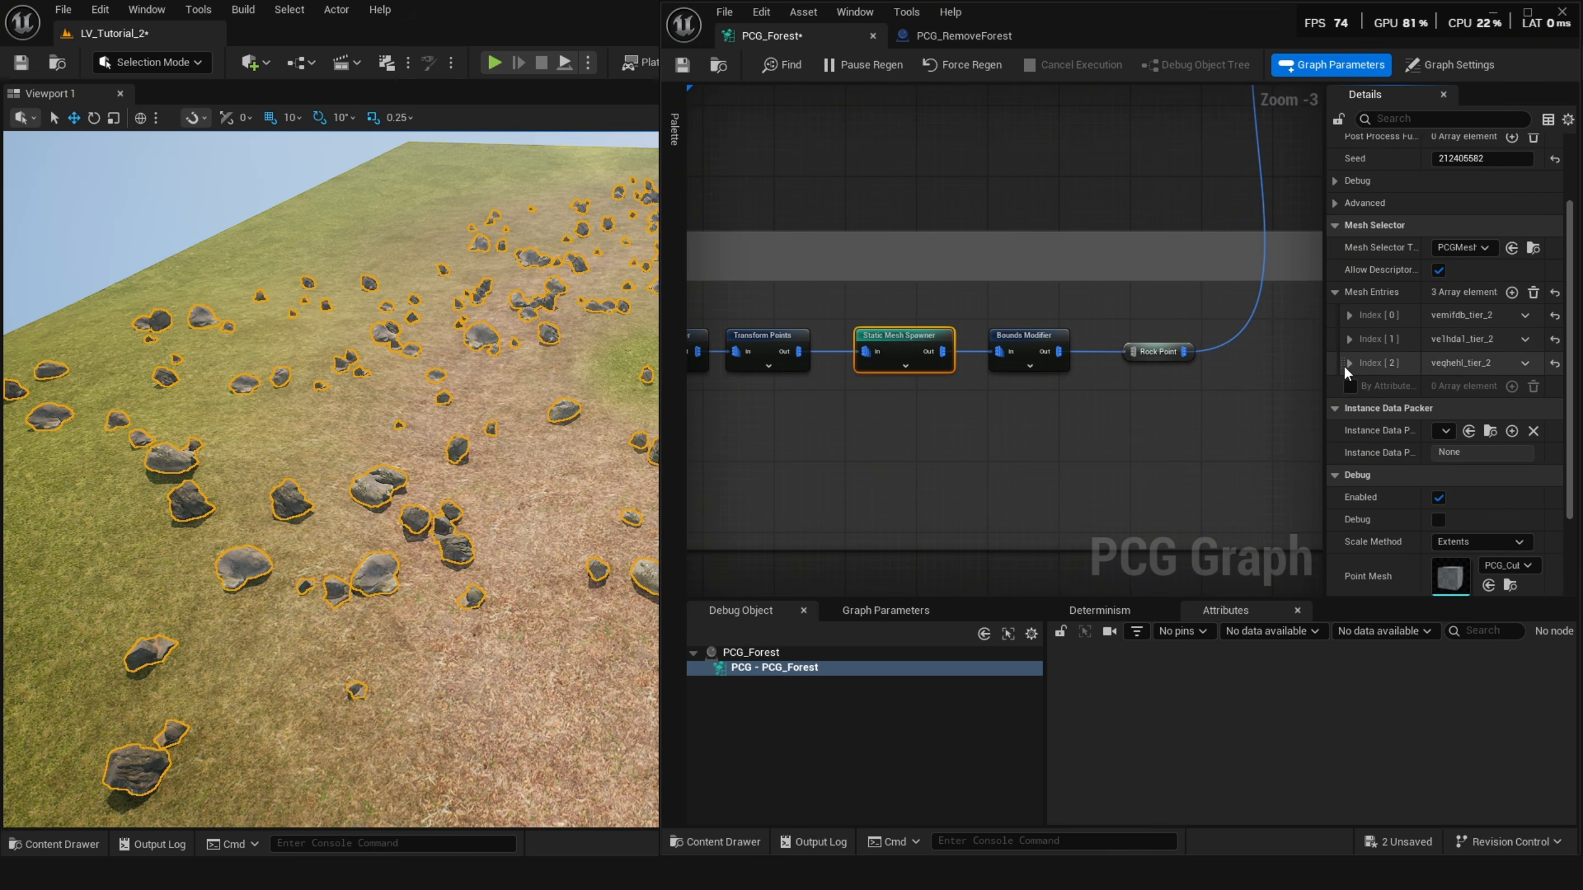
pyautogui.click(1347, 365)
pyautogui.click(1360, 385)
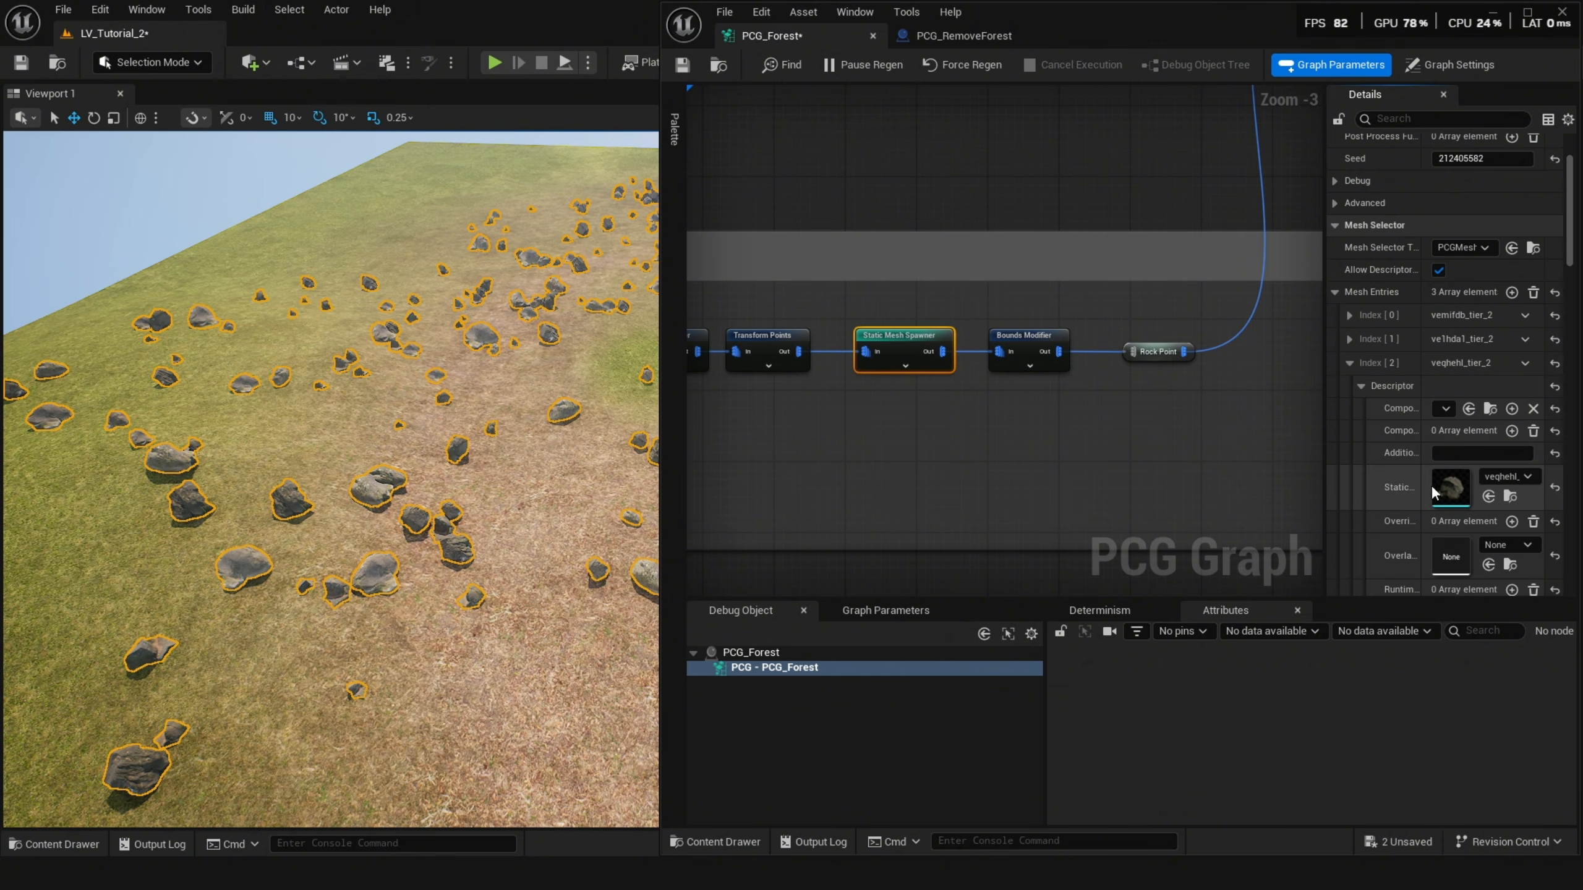
pyautogui.click(1029, 342)
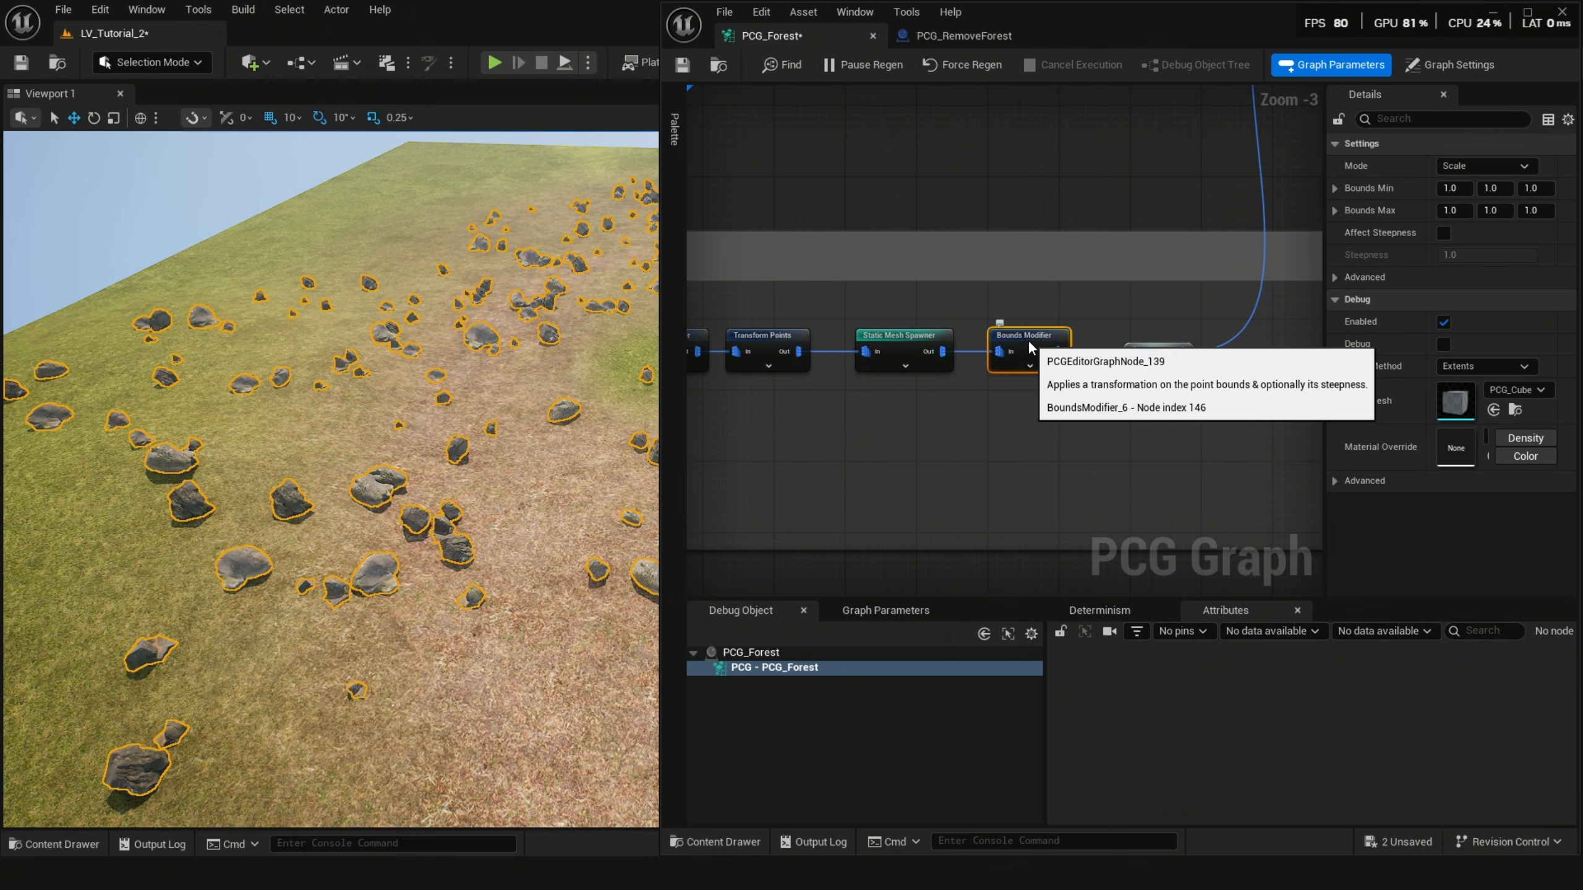
pyautogui.click(933, 360)
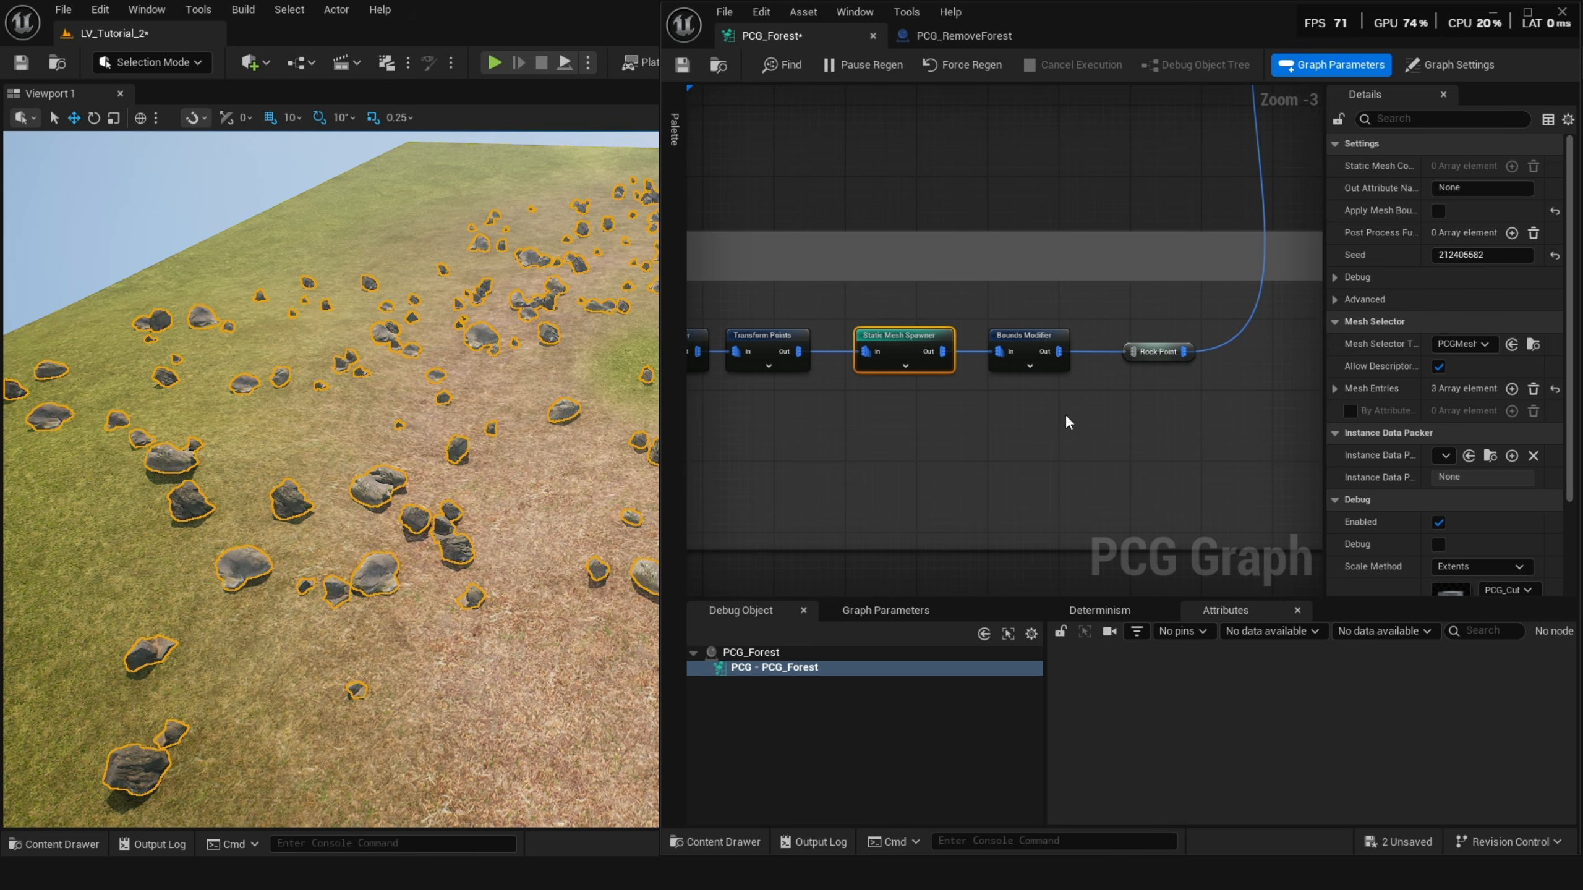
pyautogui.click(1334, 388)
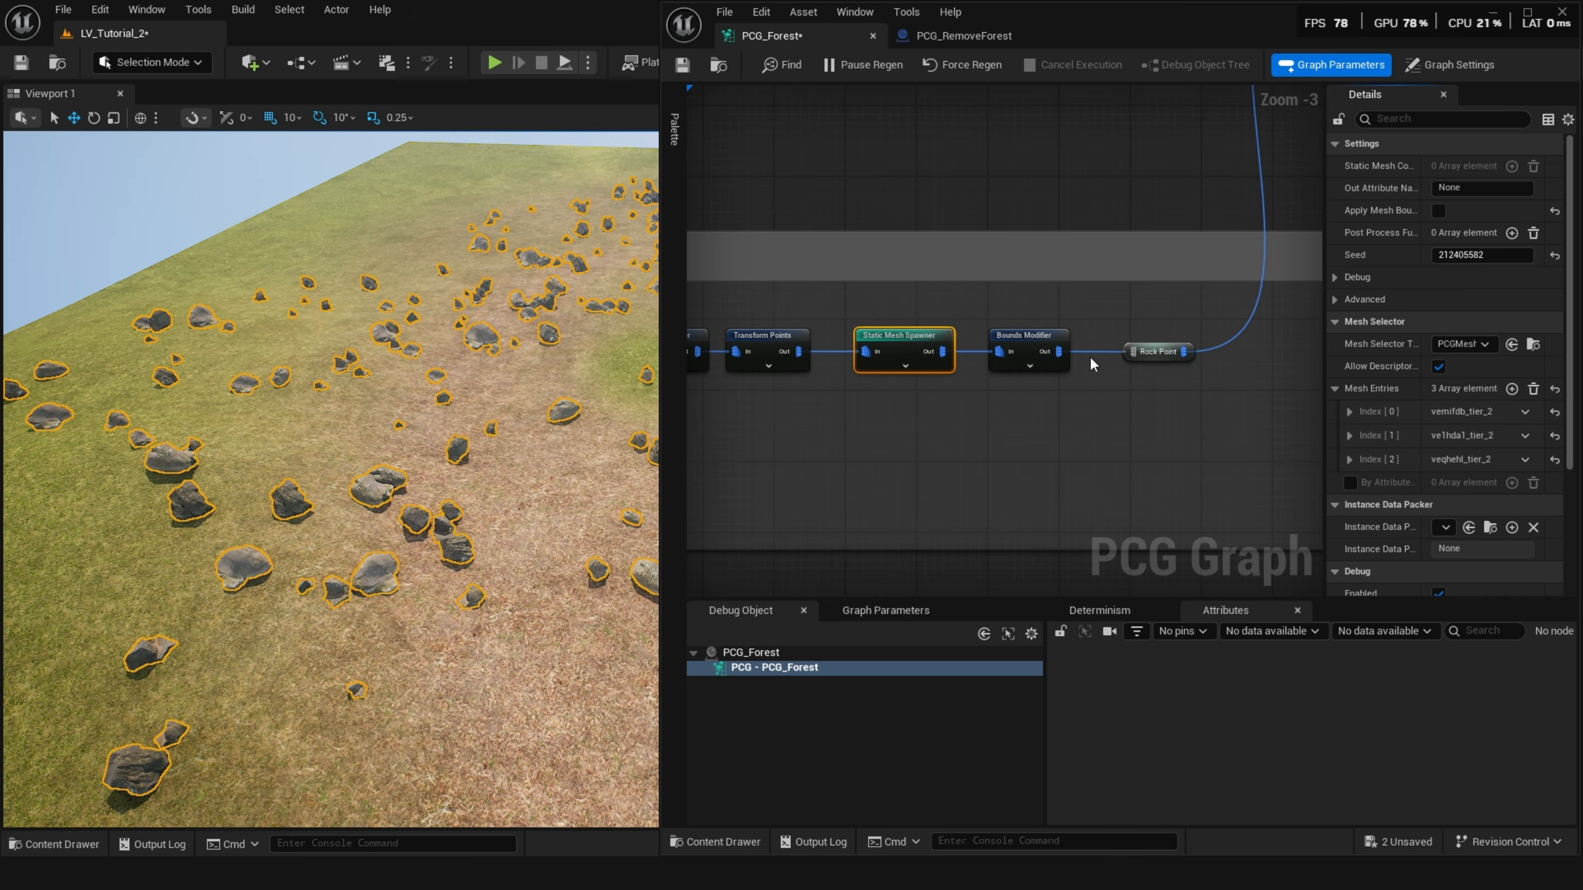
pyautogui.click(1349, 435)
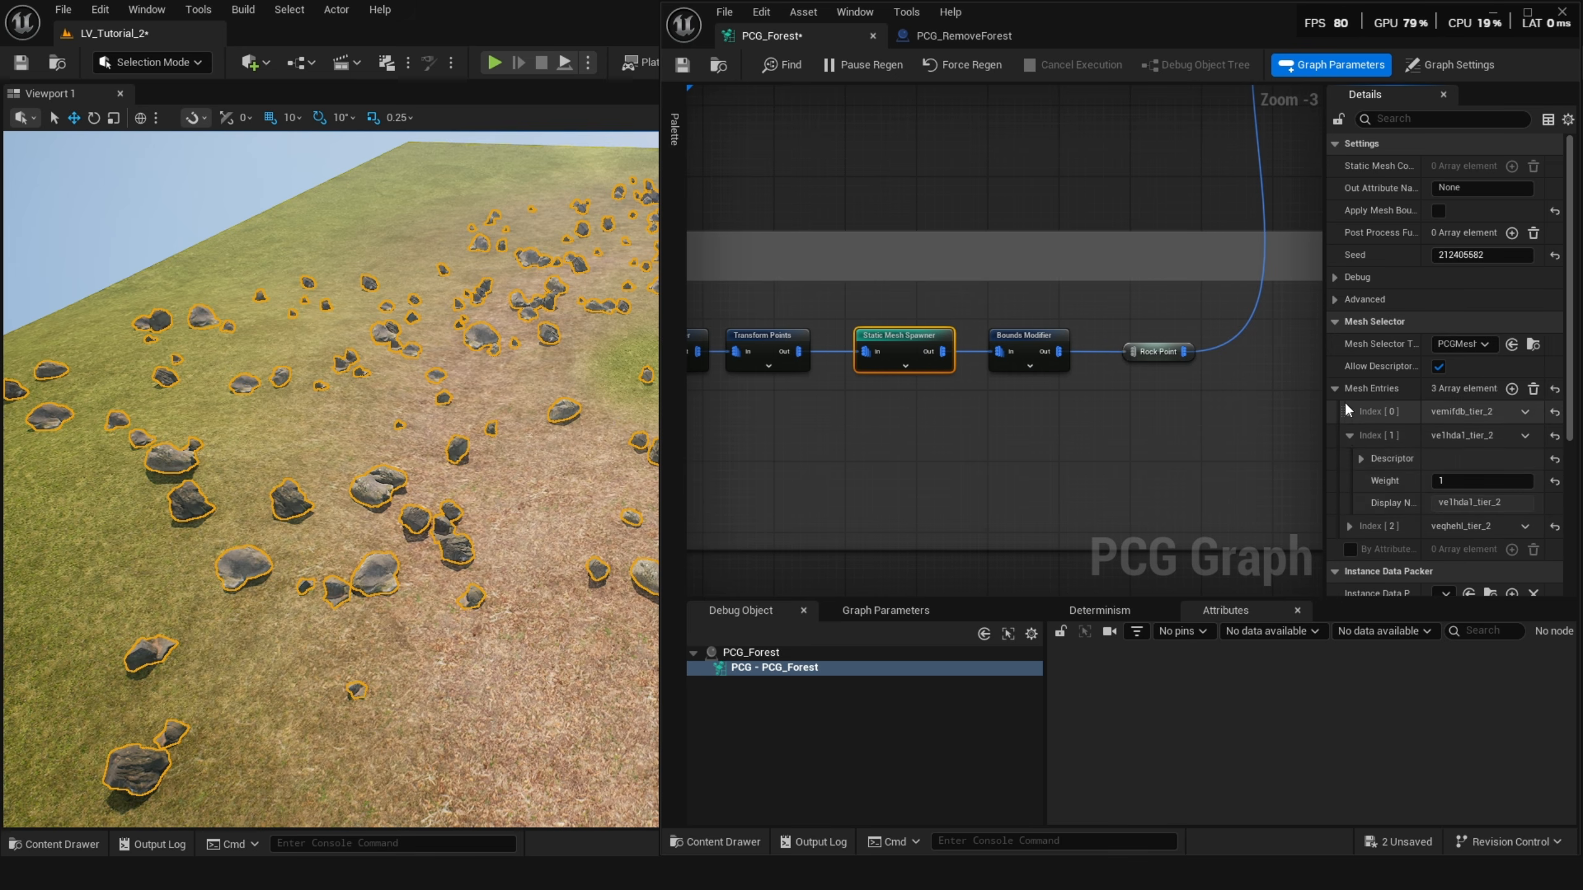
pyautogui.click(1347, 411)
pyautogui.click(1361, 435)
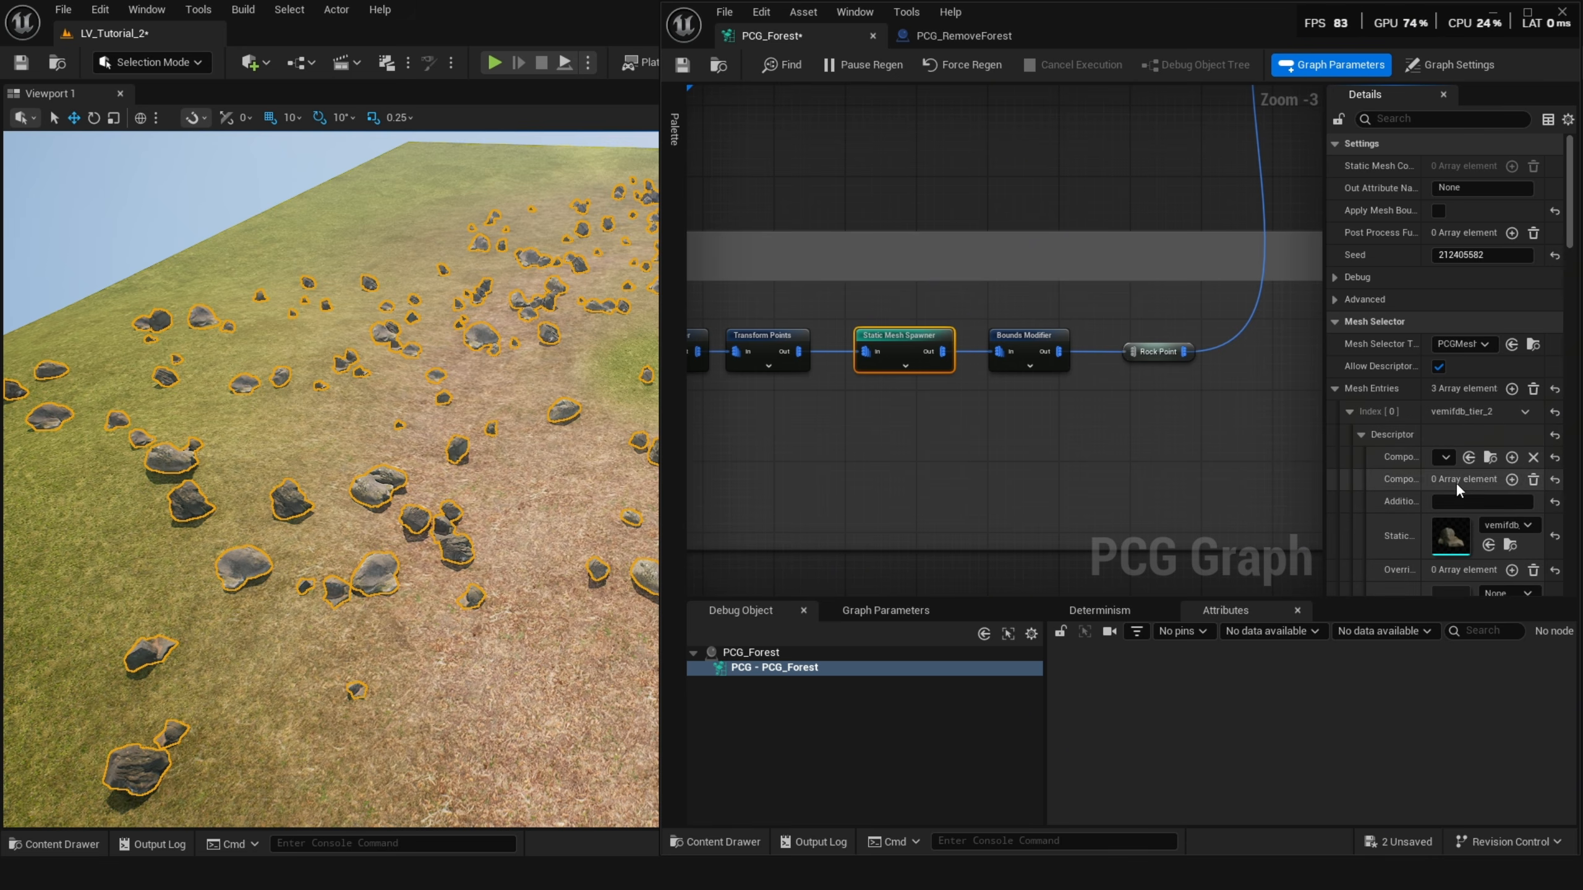
pyautogui.scroll(-3, 1436, 493)
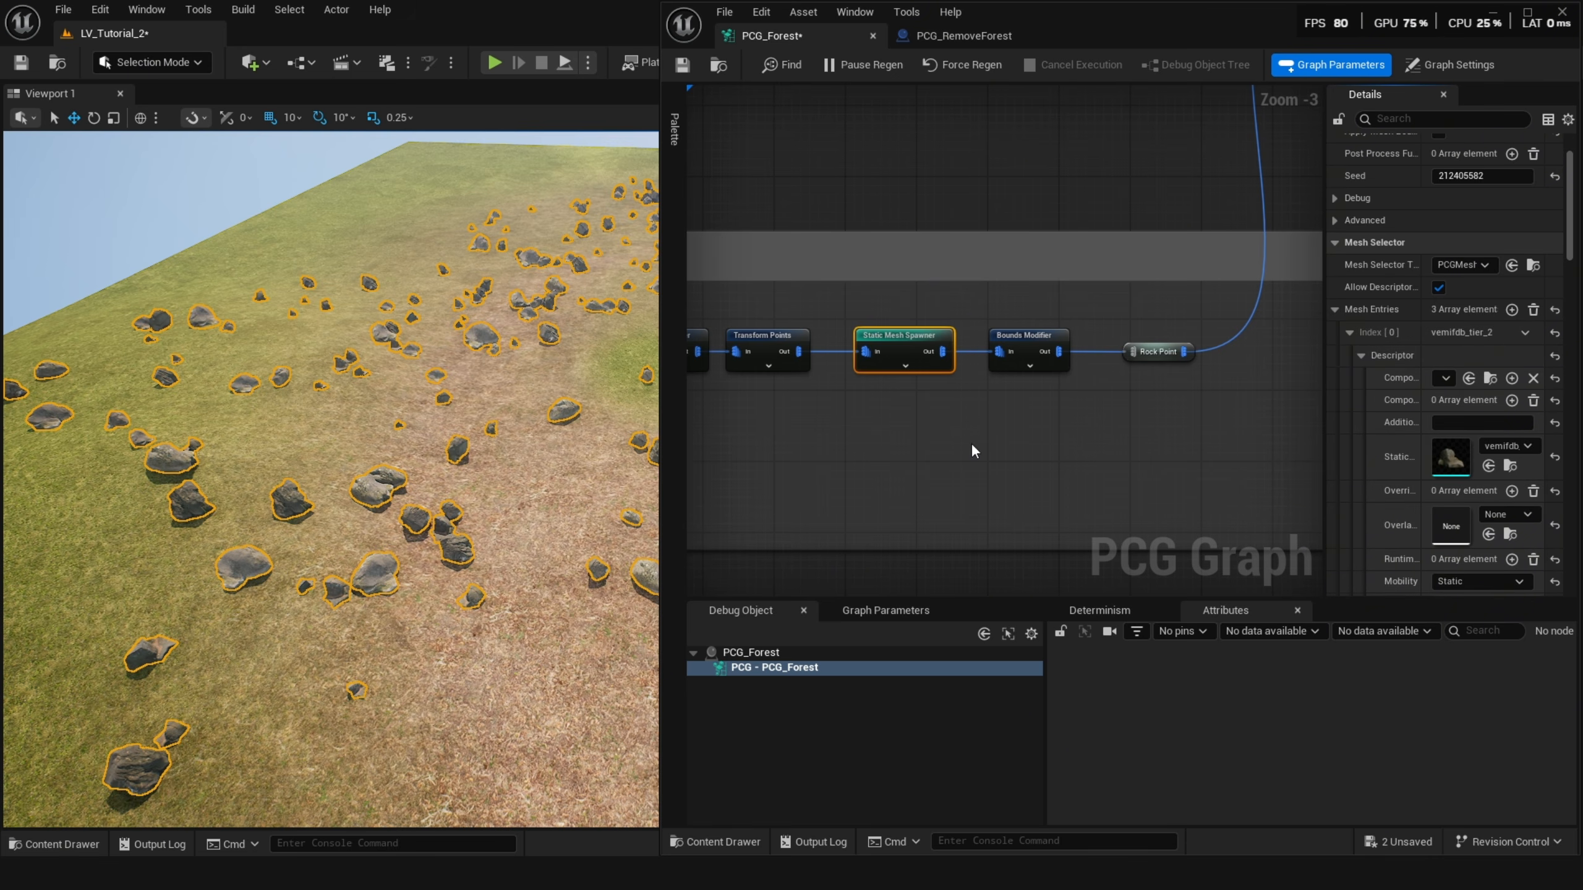
# Toggle debug display on the rock Bounds Modifier and Transform Points nodes.
pyautogui.click(1012, 340)
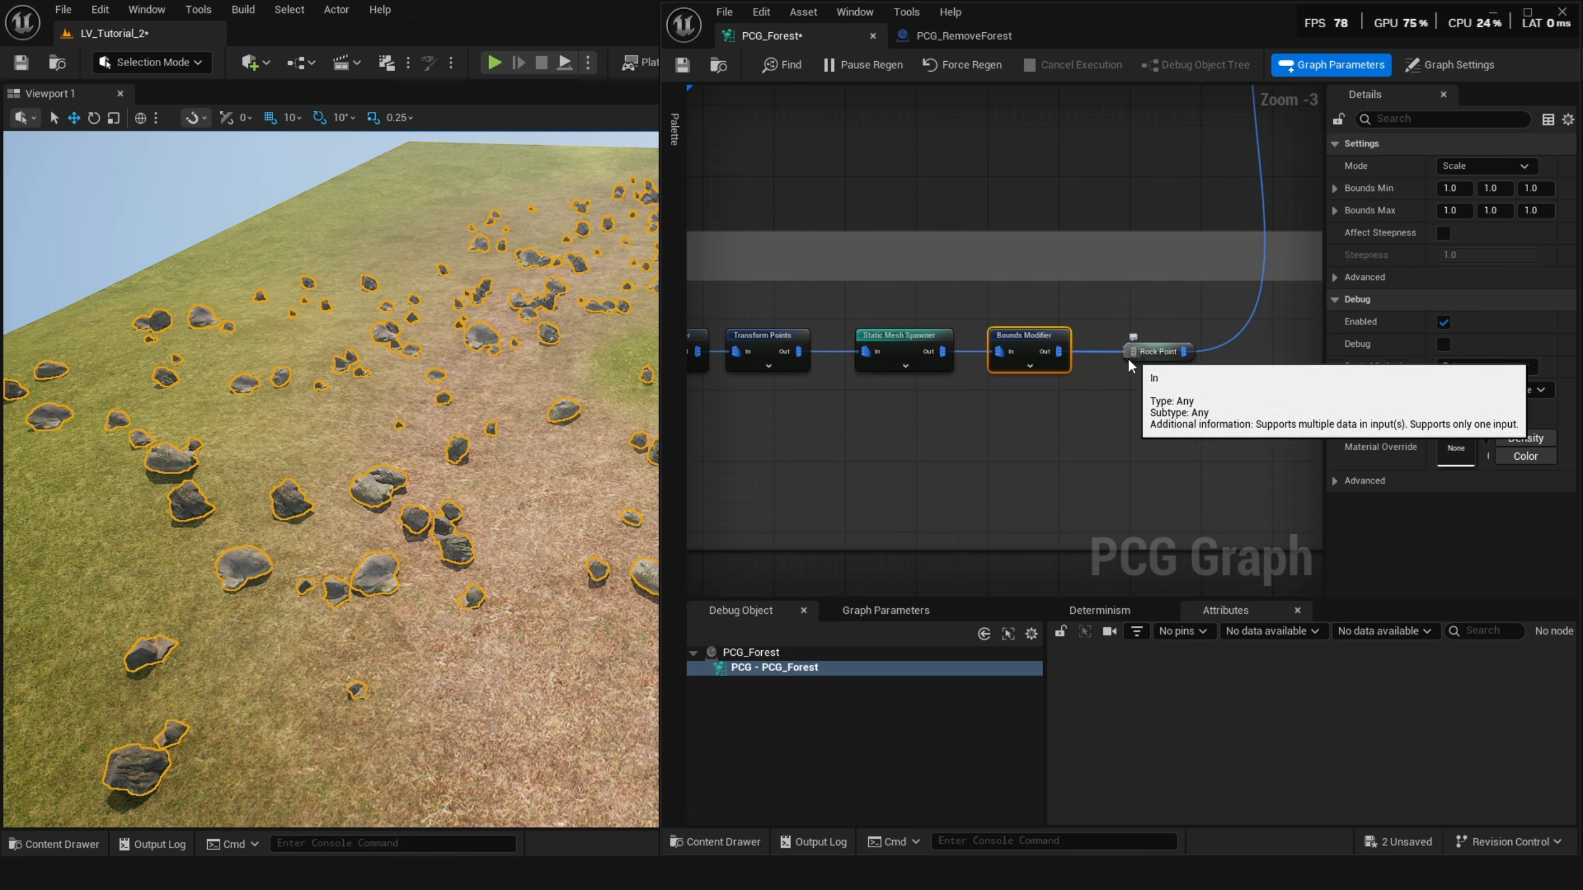
pyautogui.press('d')
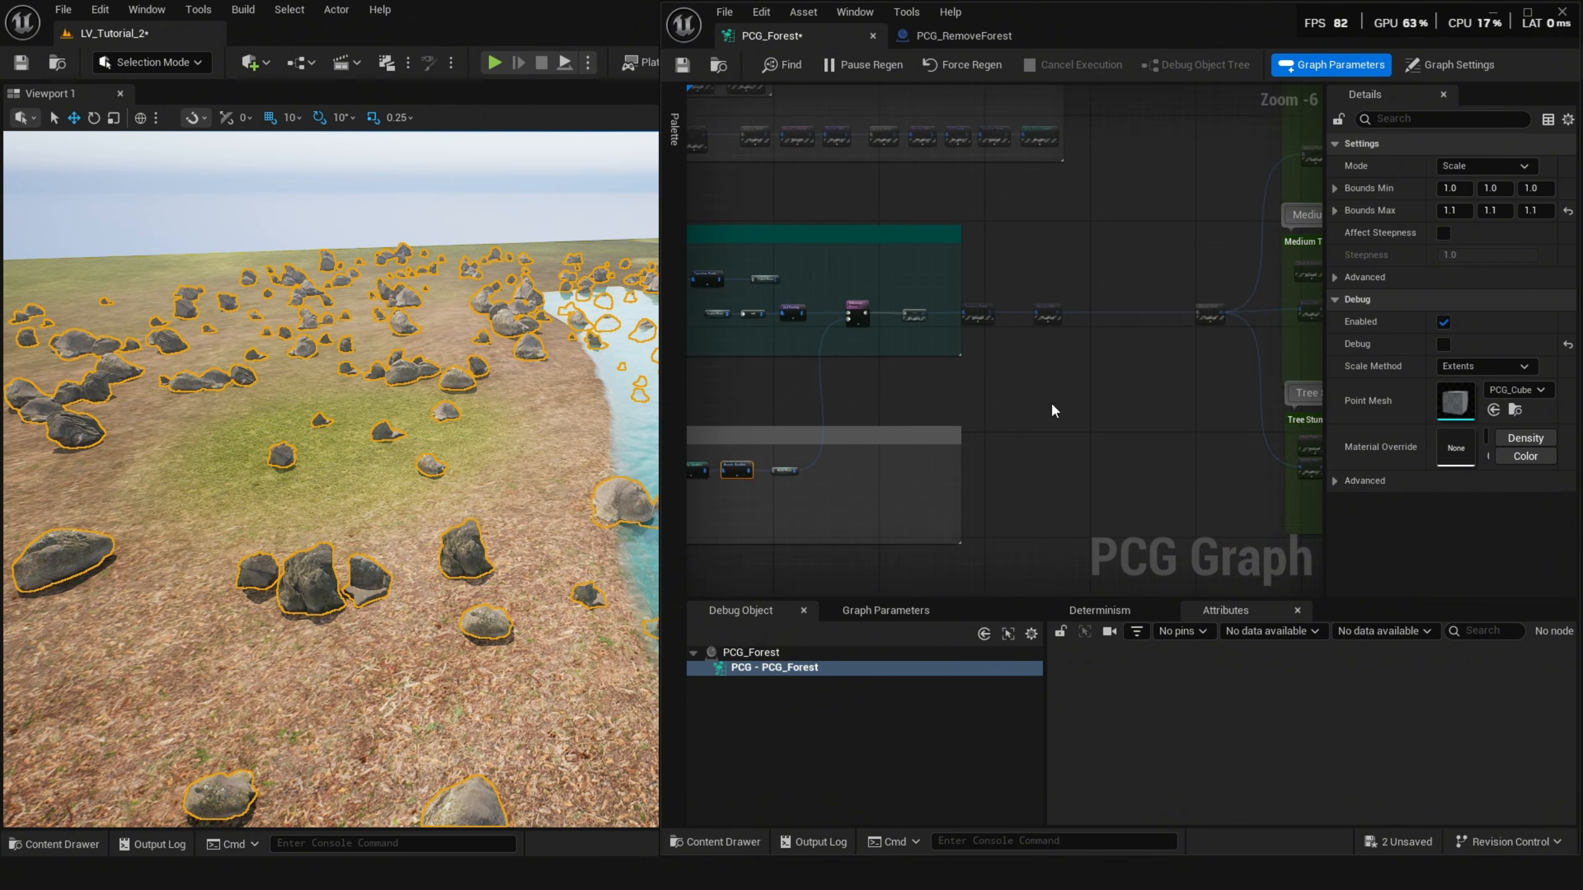
pyautogui.moveTo(1051, 404); pyautogui.dragTo(983, 438, button='right')
pyautogui.scroll(1, 865, 369)
pyautogui.moveTo(839, 404); pyautogui.dragTo(903, 402, button='right')
pyautogui.scroll(4, 903, 374)
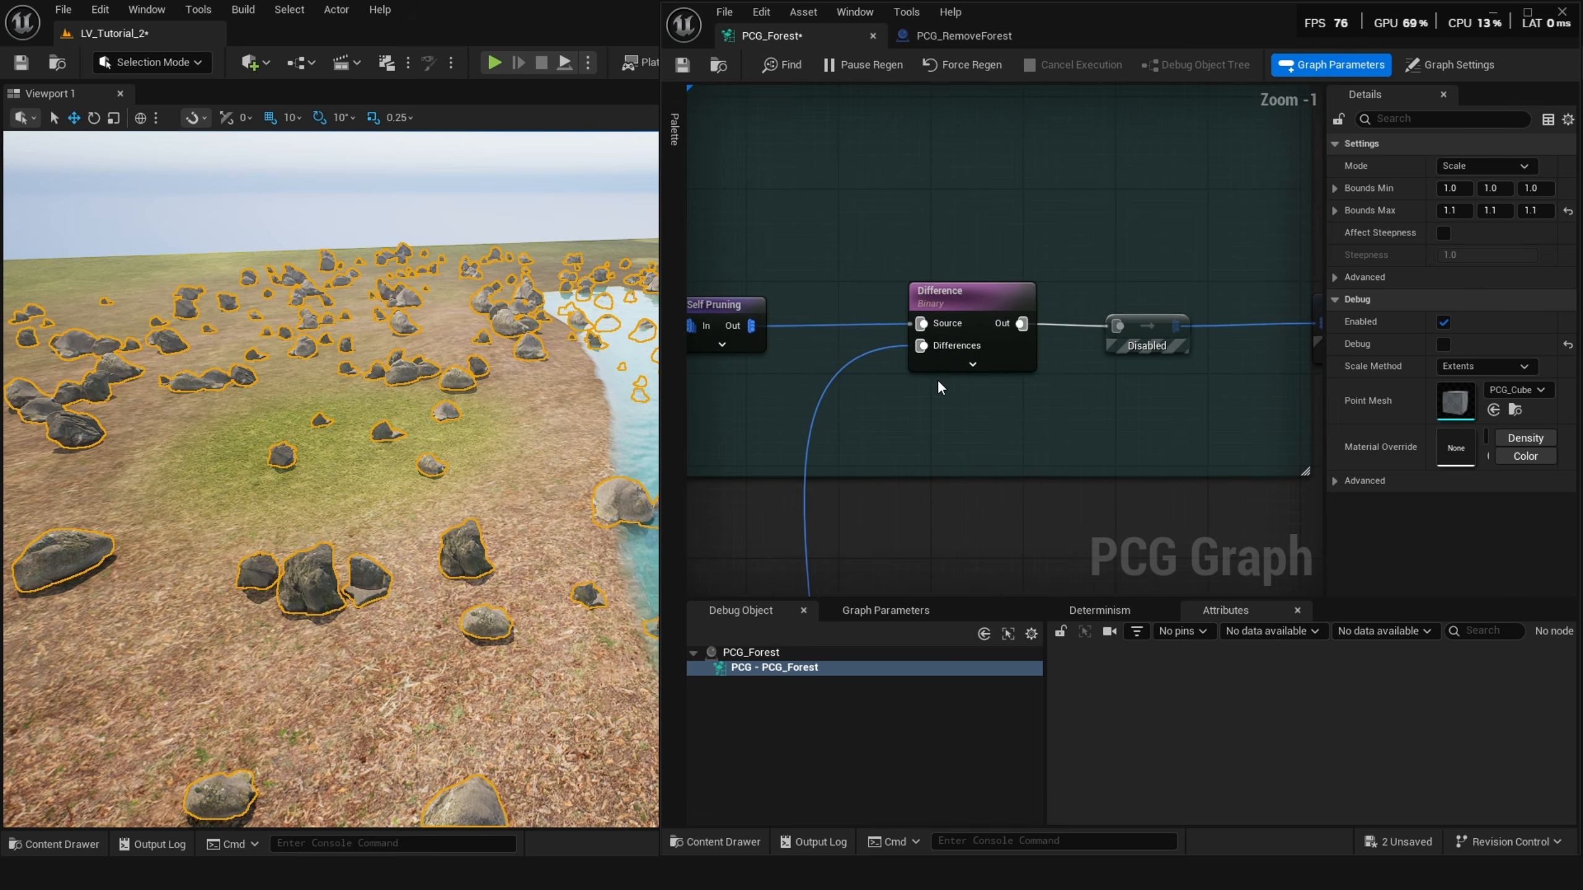
pyautogui.scroll(-1, 937, 379)
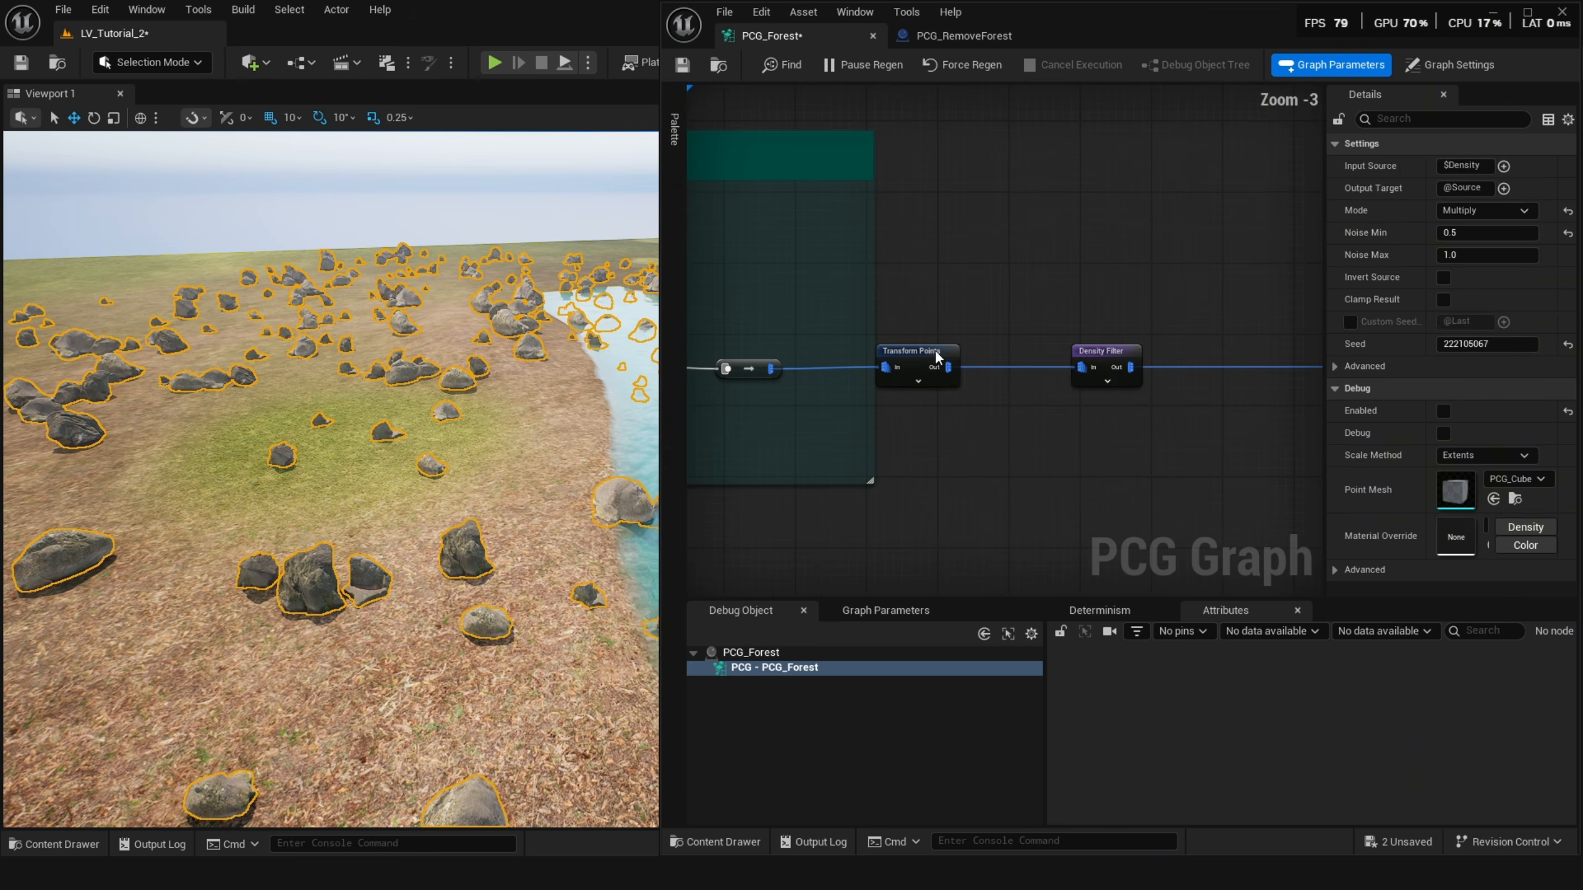
pyautogui.click(933, 351)
pyautogui.press('d')
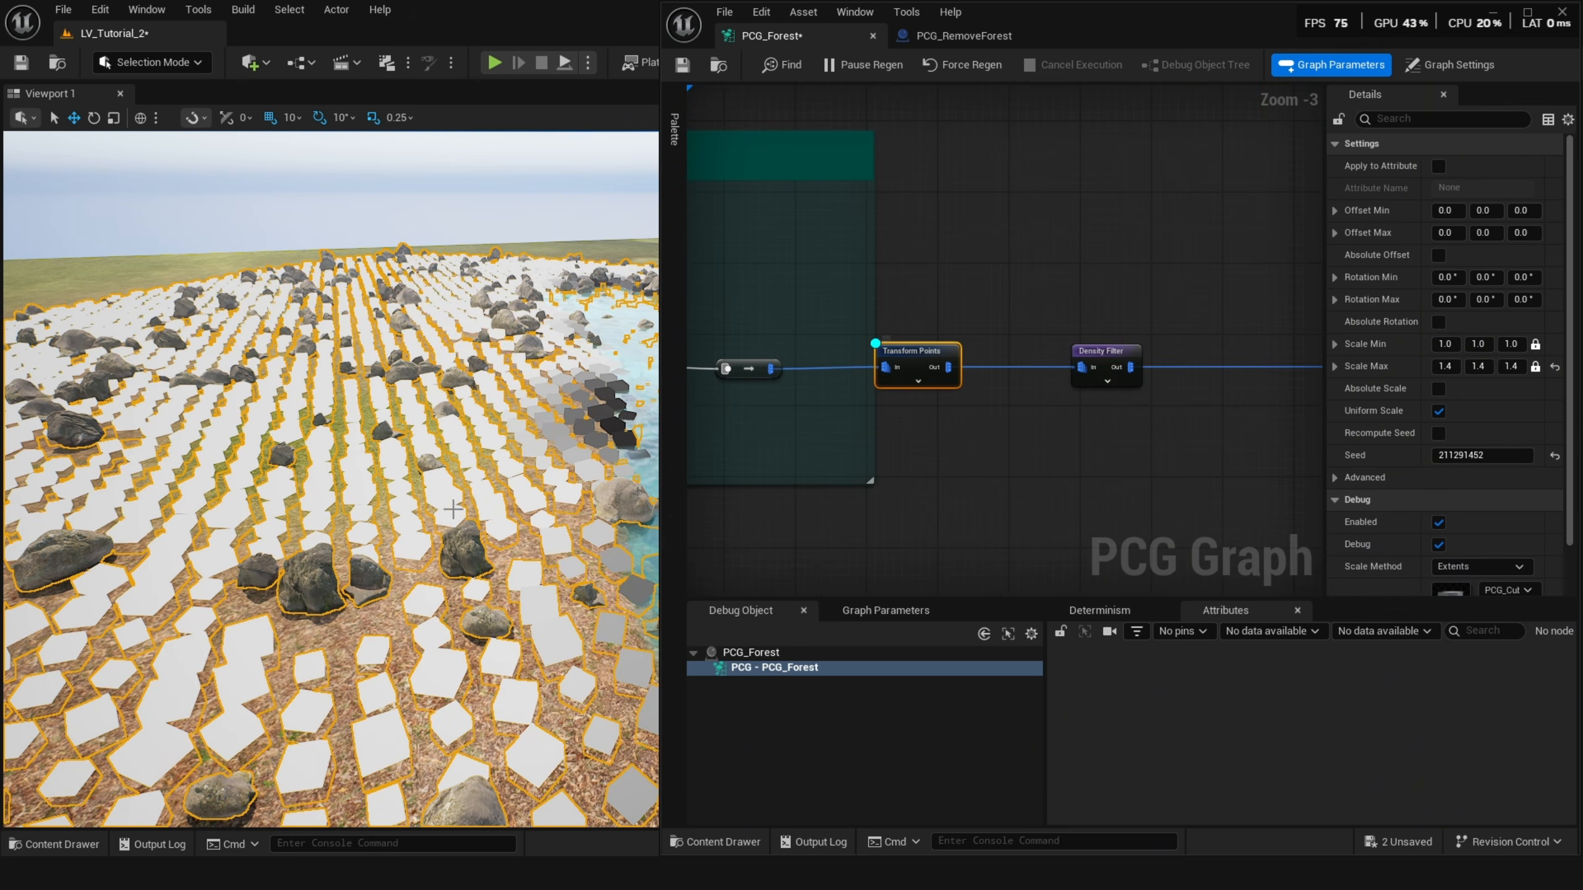
# Turn debug off on the Transform Points node and enable it on the following Density Filter node.
pyautogui.moveTo(454, 510); pyautogui.dragTo(386, 572, button='right')
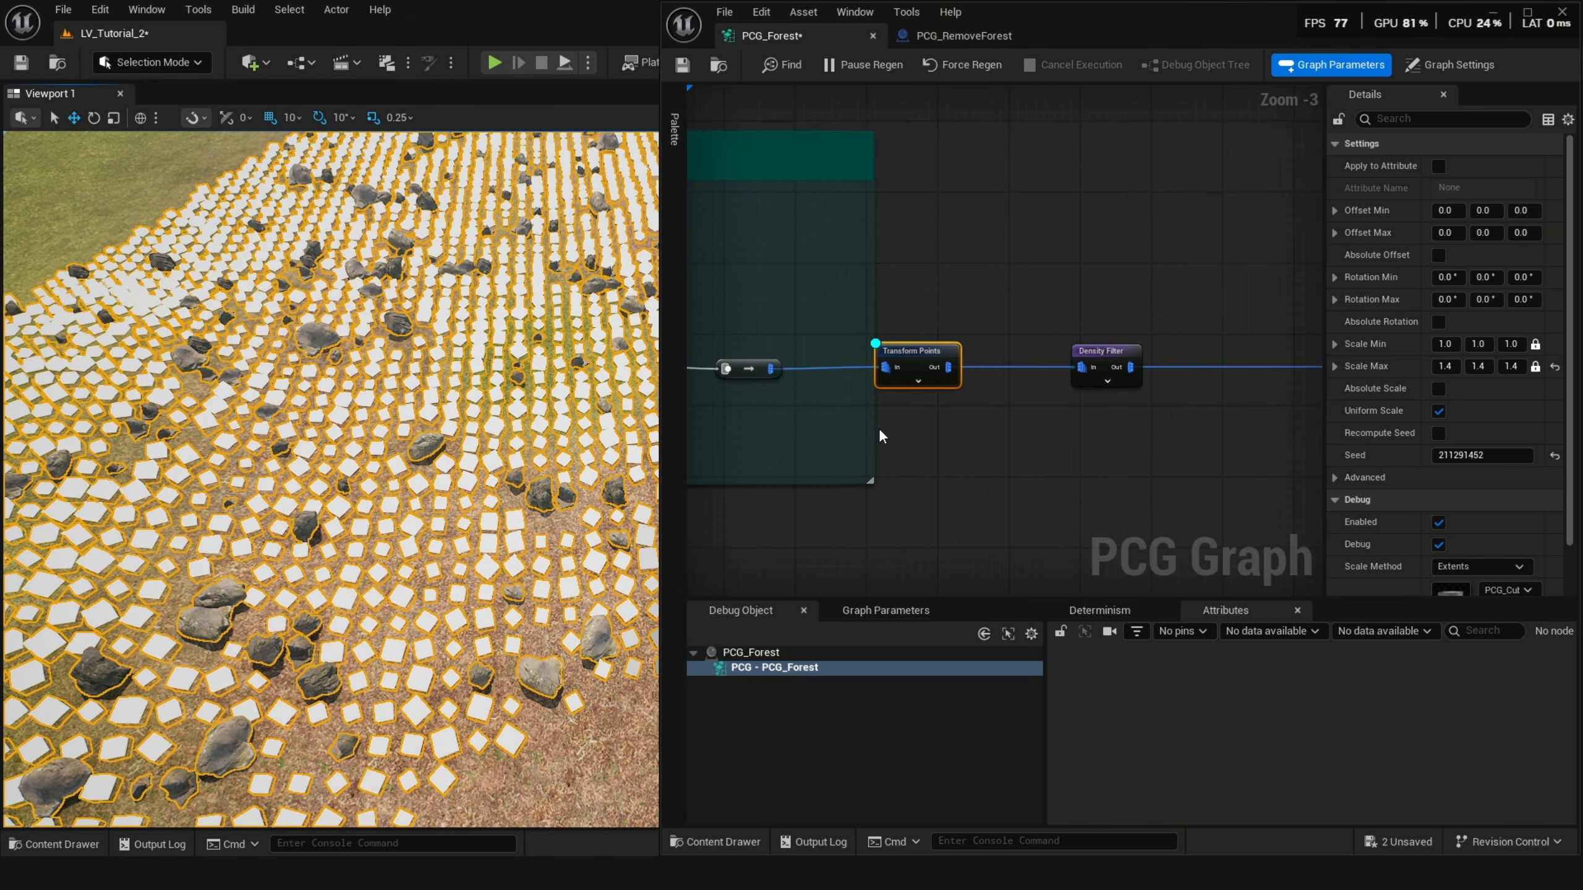
pyautogui.moveTo(911, 431); pyautogui.dragTo(953, 427, button='right')
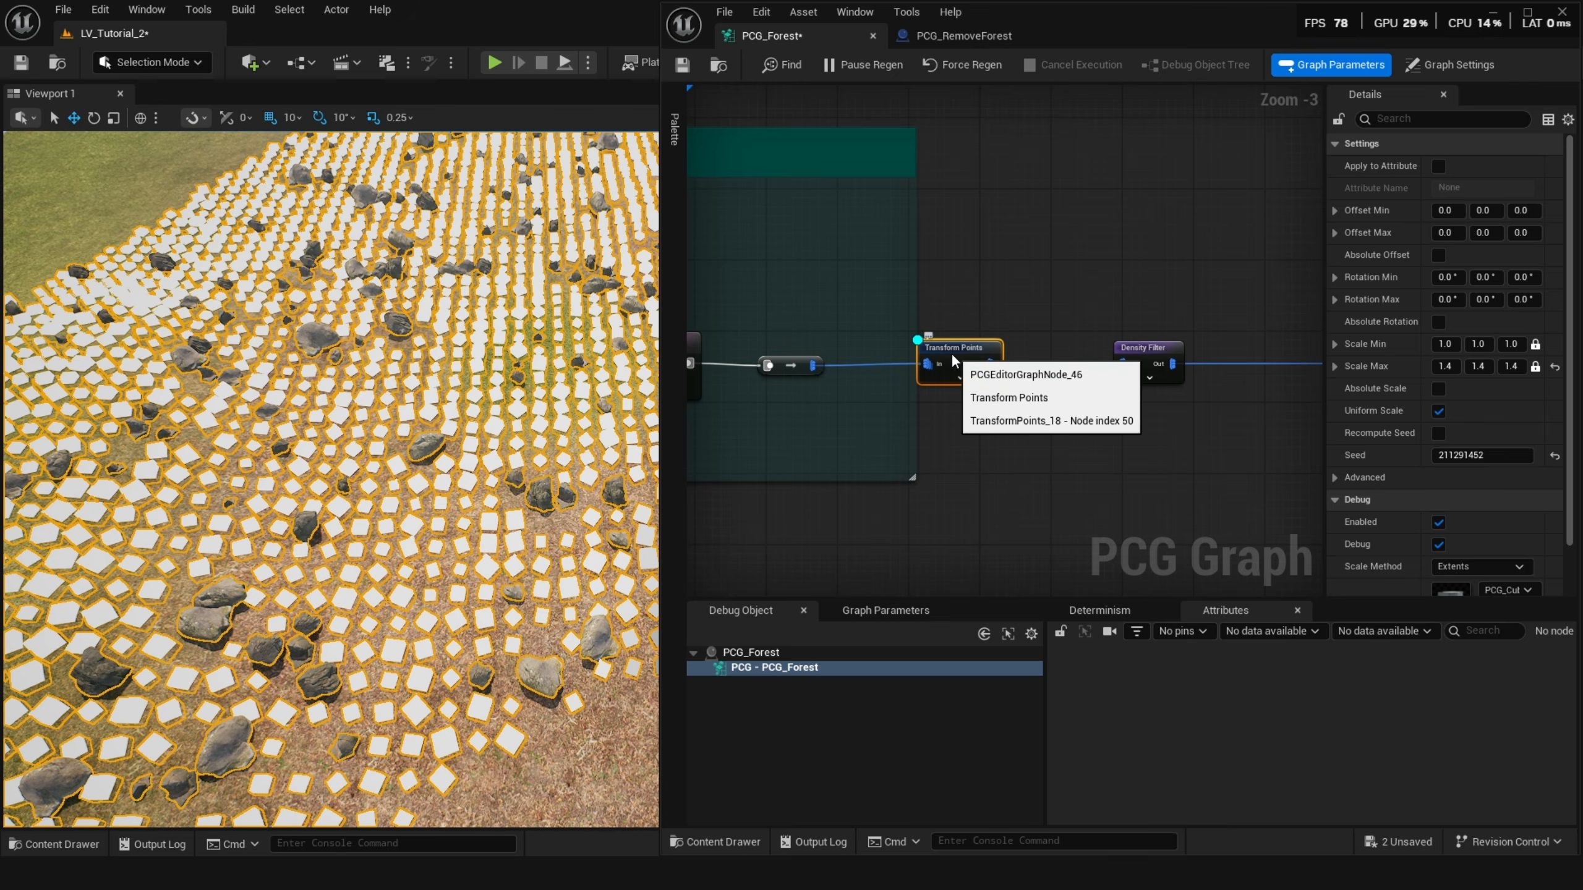
pyautogui.press('d')
pyautogui.click(1140, 355)
pyautogui.press('d')
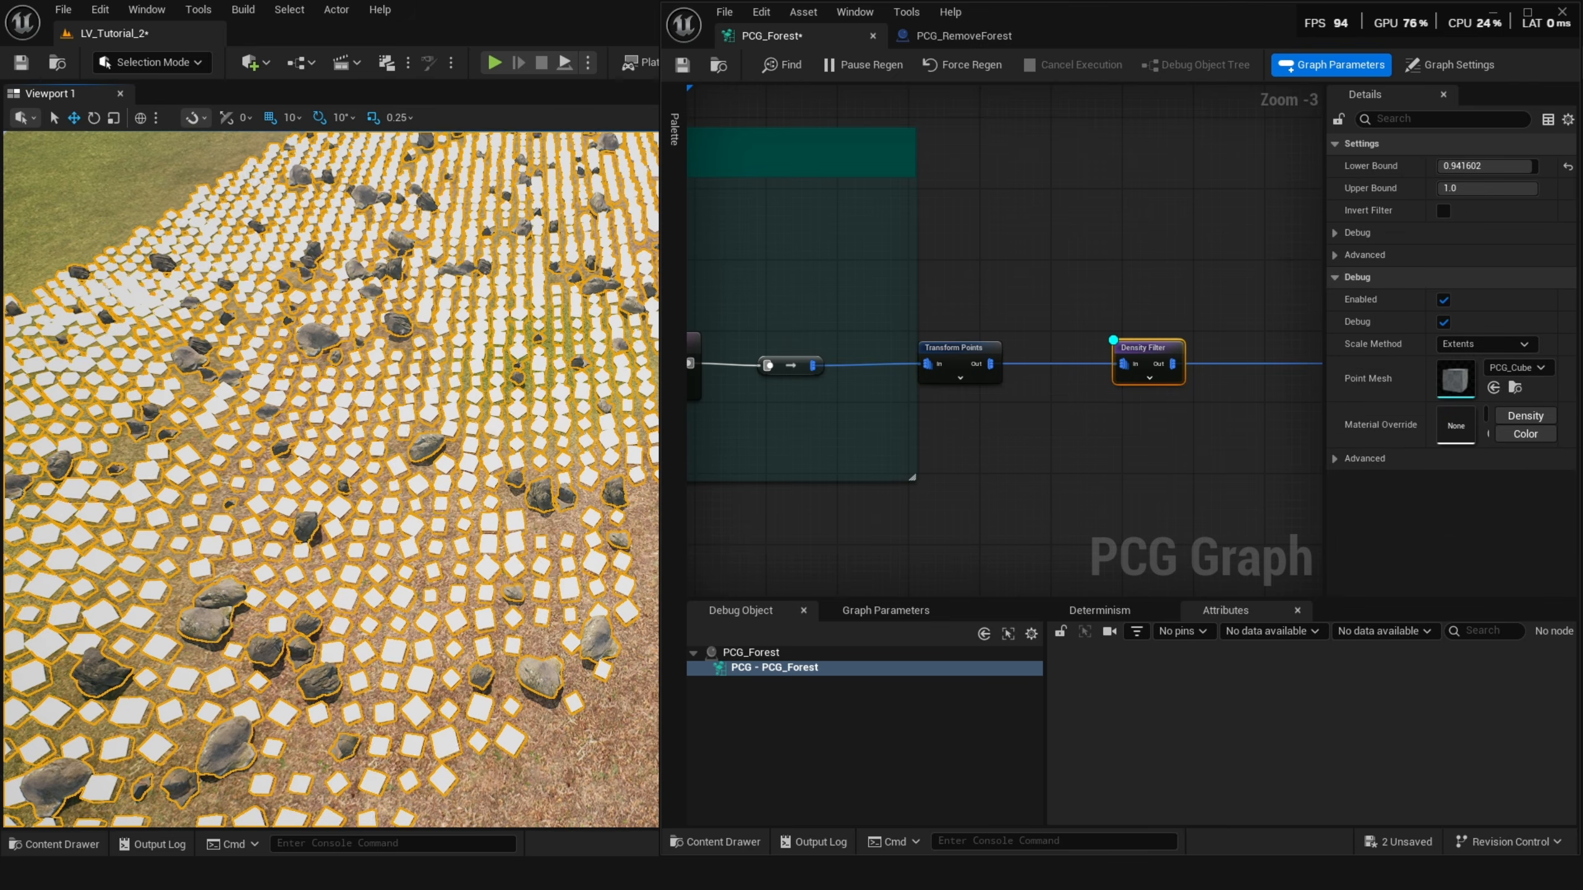
# Toggle debug display on the Trees Big + Bushes branch's Attribute Noise node and inspect its points among the trees.
pyautogui.press('s')
pyautogui.moveTo(330, 480); pyautogui.dragTo(418, 477, button='right')
pyautogui.press('w')
pyautogui.press('s')
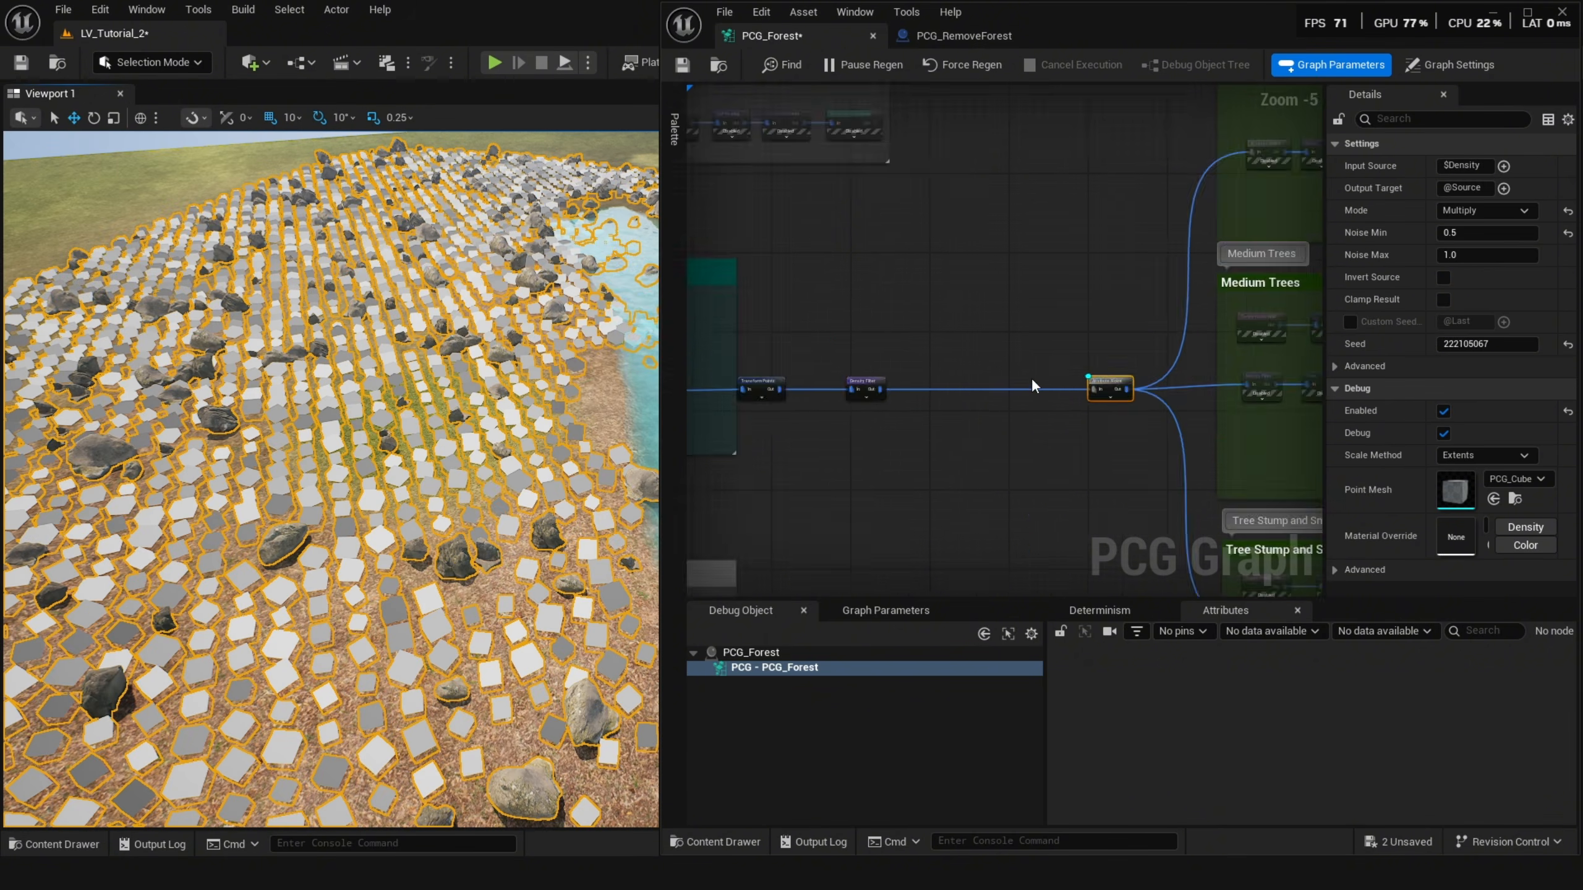
pyautogui.scroll(3, 1035, 379)
pyautogui.moveTo(1115, 406); pyautogui.dragTo(813, 442, button='right')
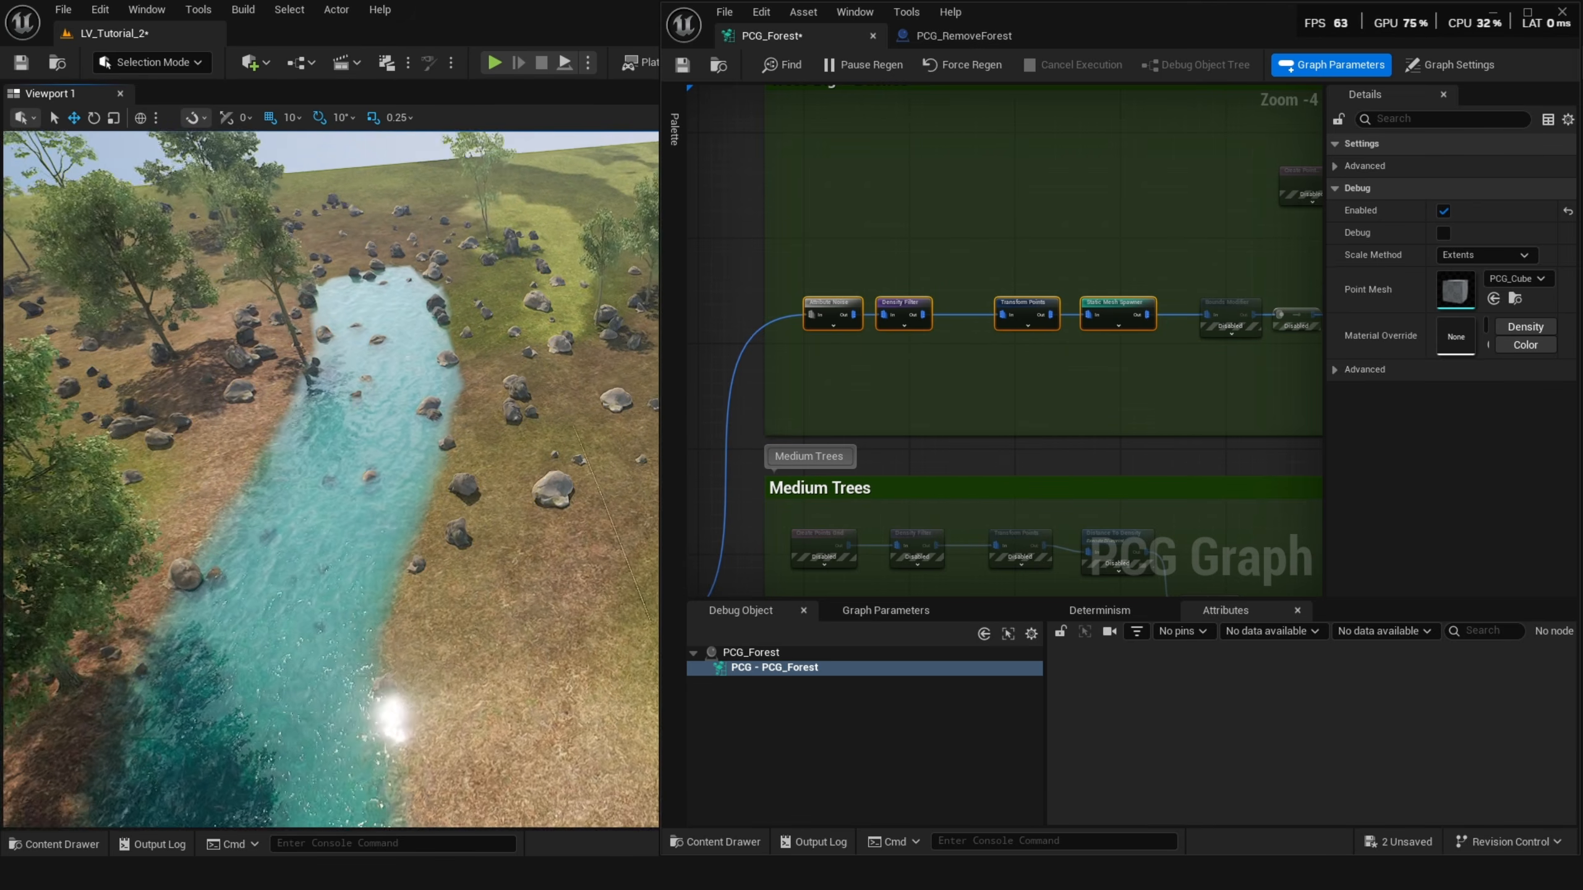
pyautogui.press('w')
pyautogui.moveTo(330, 480); pyautogui.dragTo(162, 499, button='right')
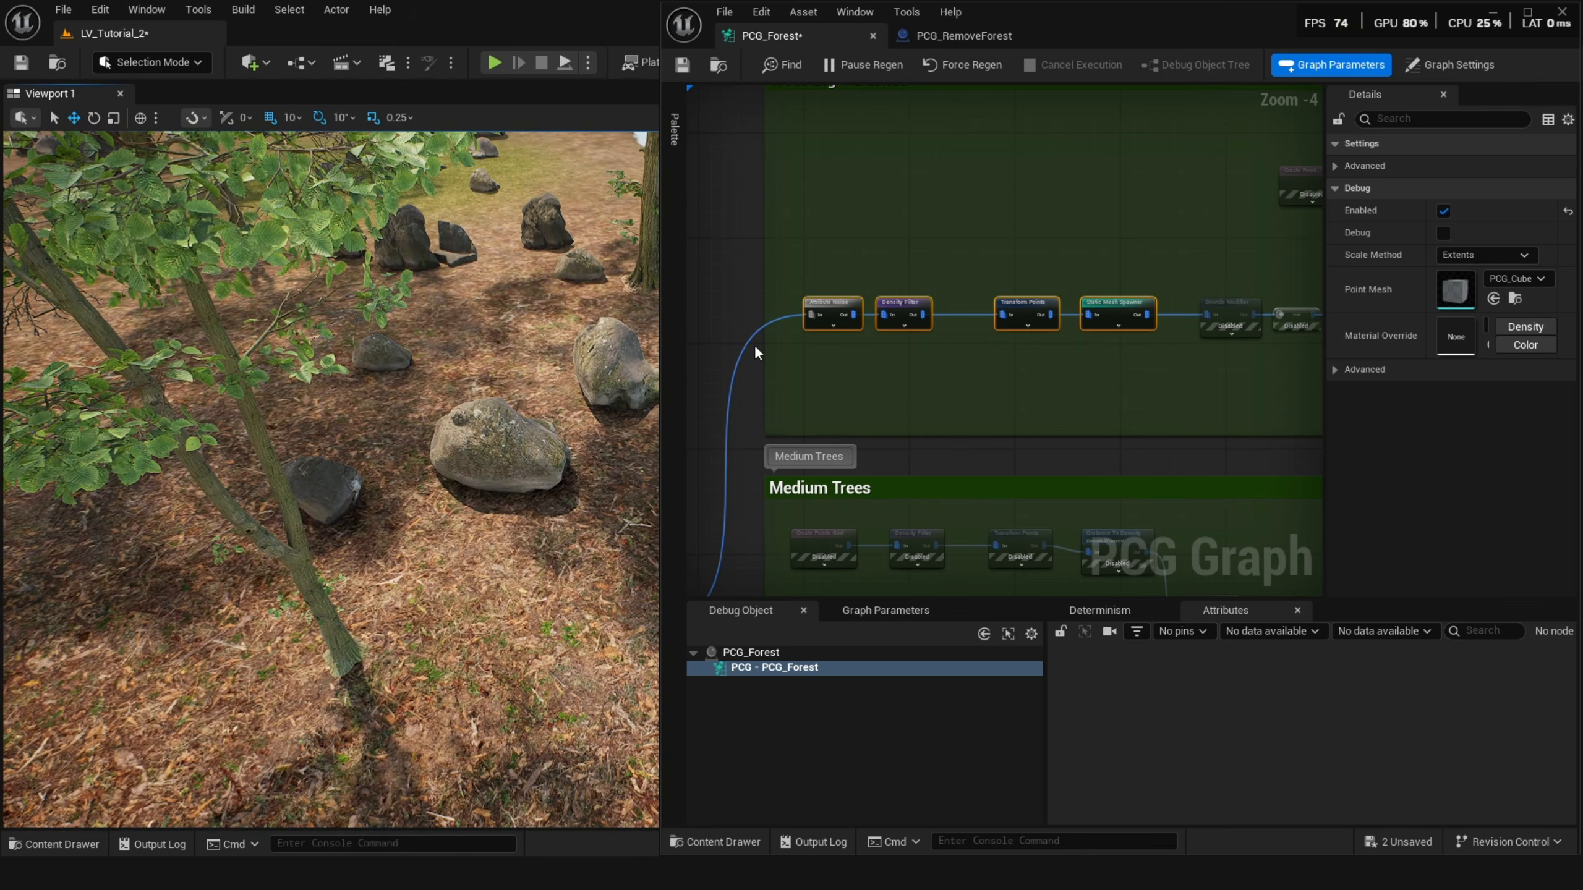
pyautogui.click(853, 312)
pyautogui.press('d')
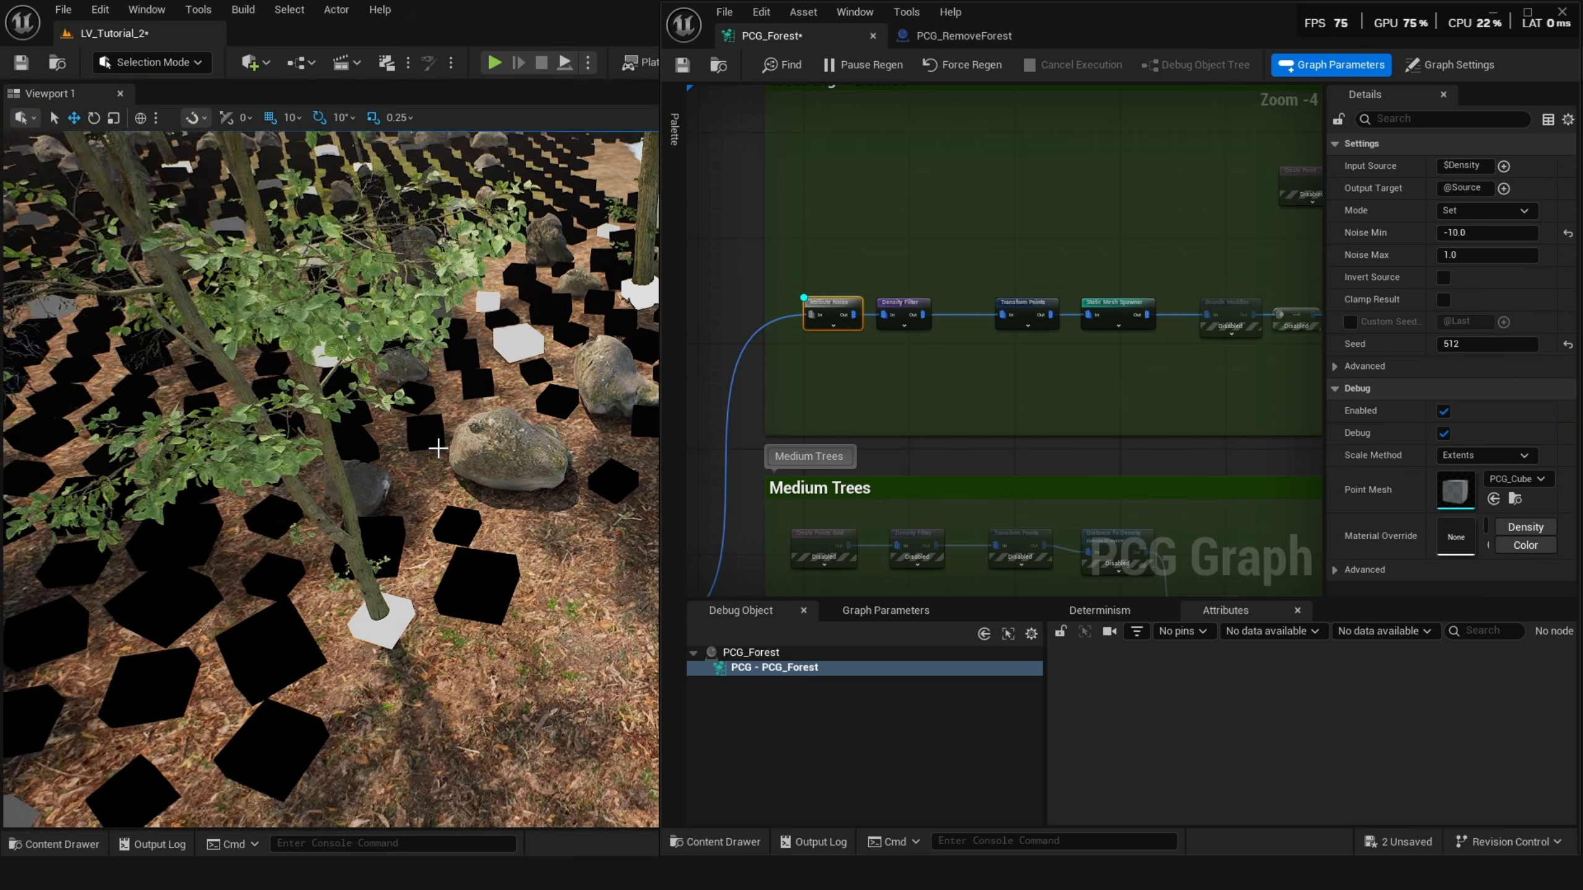
# Select the branch's Density Filter node and undo the last Lower Bound edit.
pyautogui.press('w')
pyautogui.moveTo(440, 442); pyautogui.dragTo(625, 387, button='right')
pyautogui.press('s')
pyautogui.press('w')
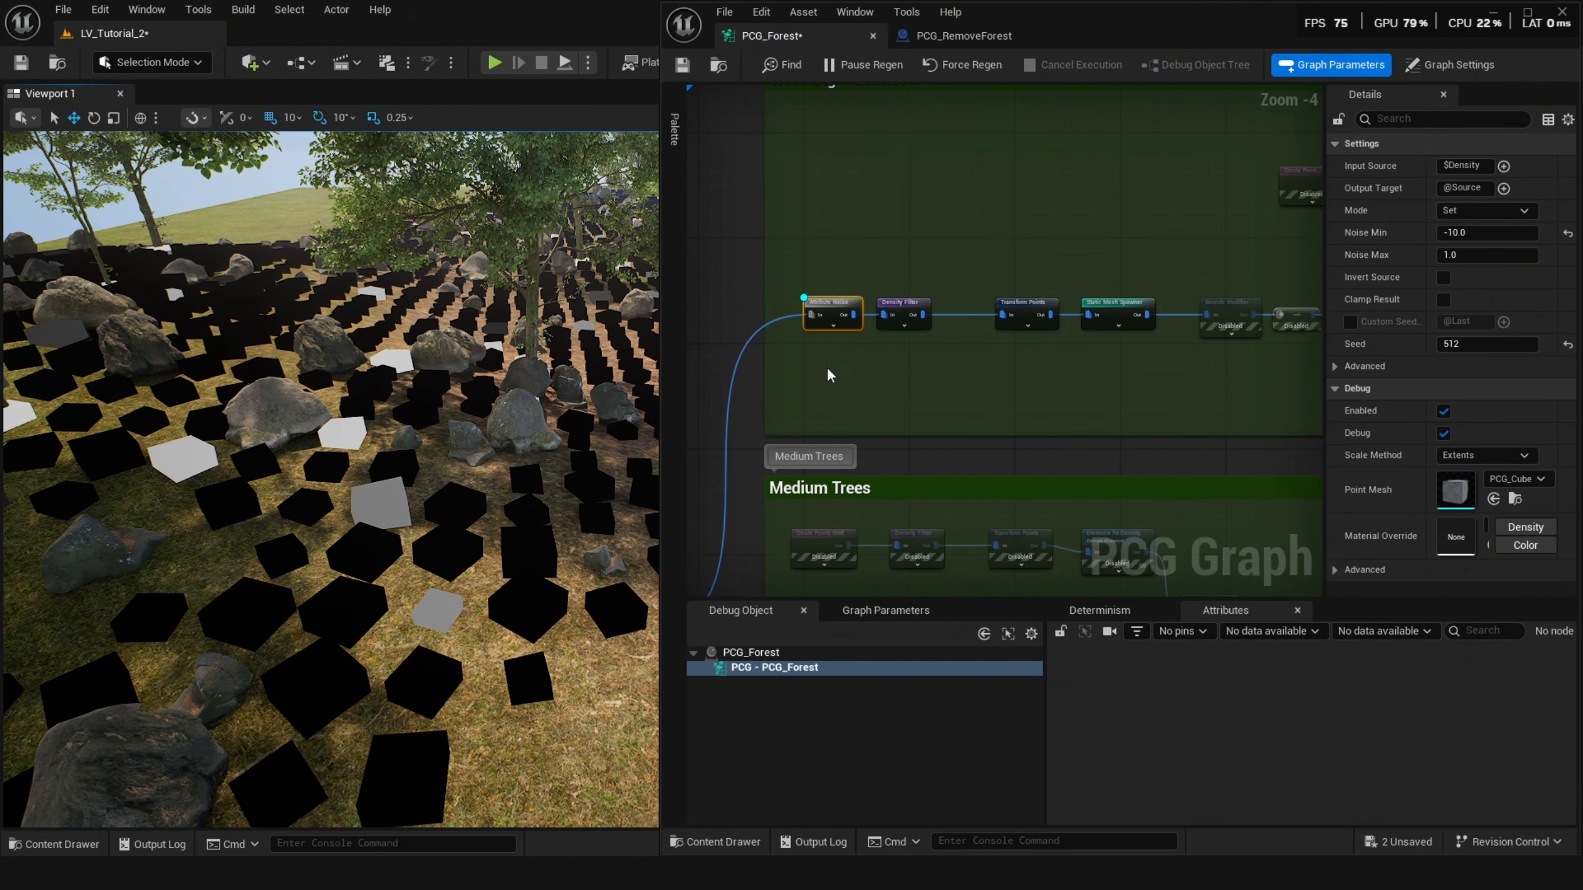
pyautogui.click(902, 310)
pyautogui.press('s')
pyautogui.moveTo(310, 551); pyautogui.dragTo(310, 550, button='right')
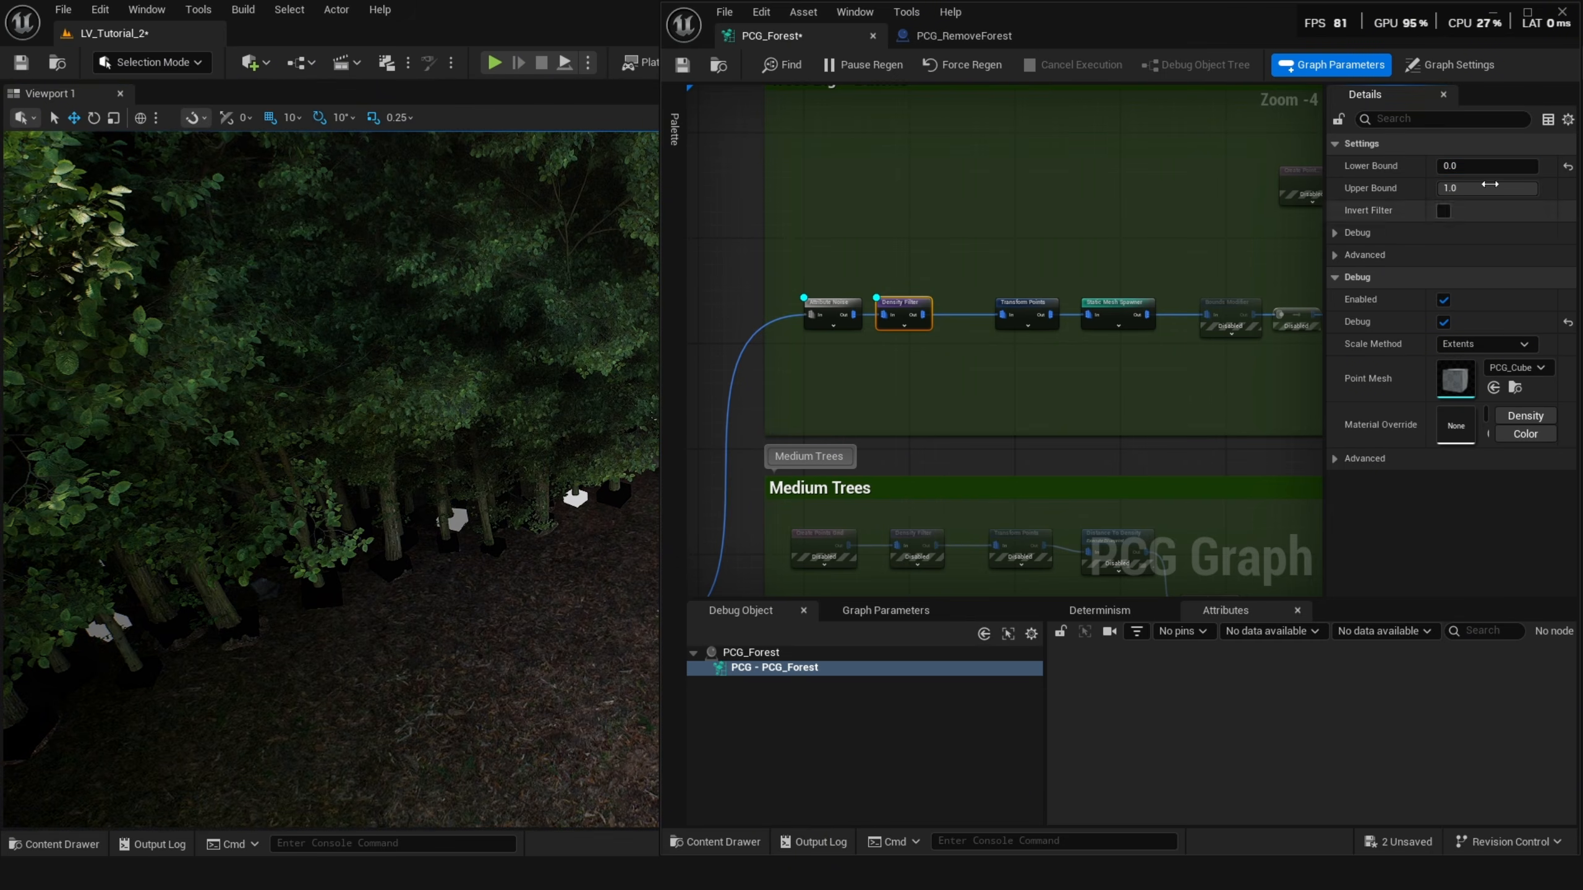
pyautogui.moveTo(894, 342); pyautogui.dragTo(928, 326, button='right')
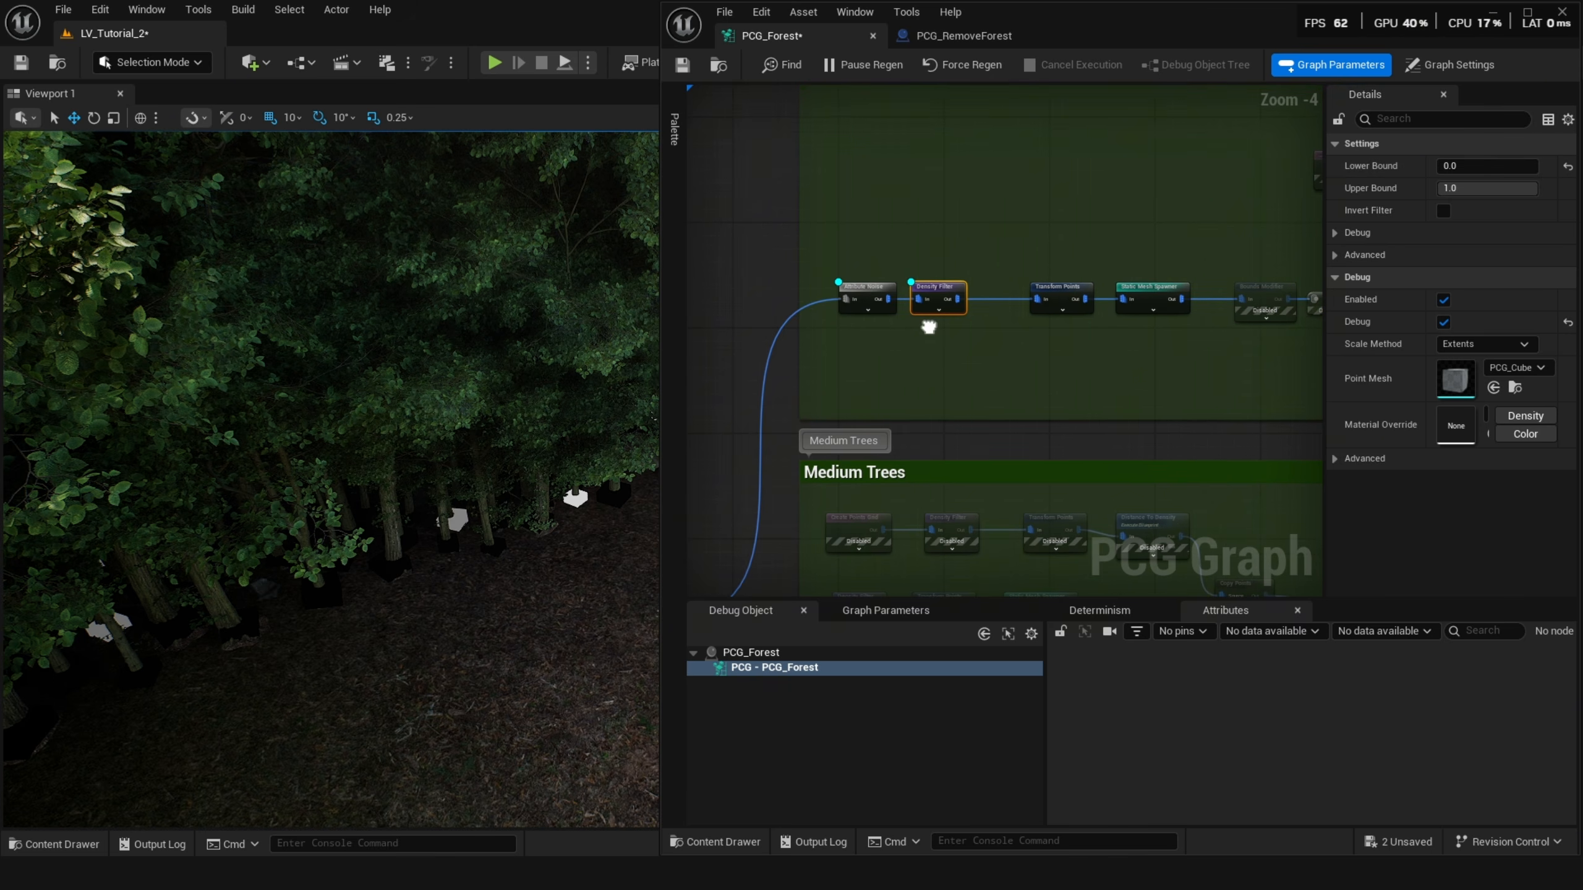
pyautogui.click(930, 337)
pyautogui.hotkey('ctrl', 'z')
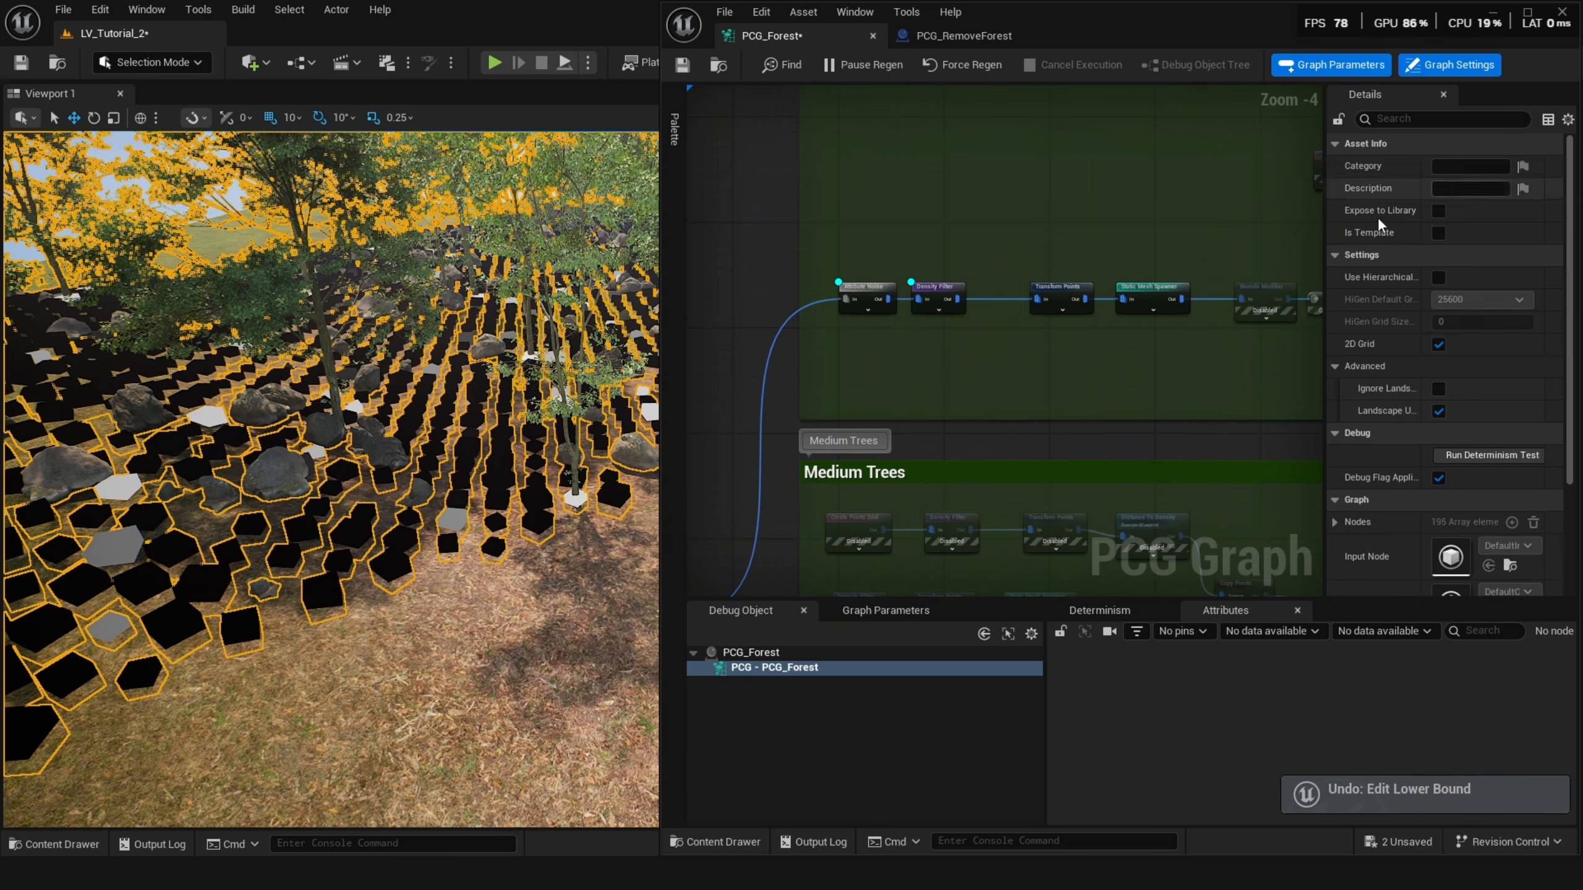
# Inspect the branch's Transform Points and Static Mesh Spawner nodes and toggle debug on the spawner.
pyautogui.click(962, 291)
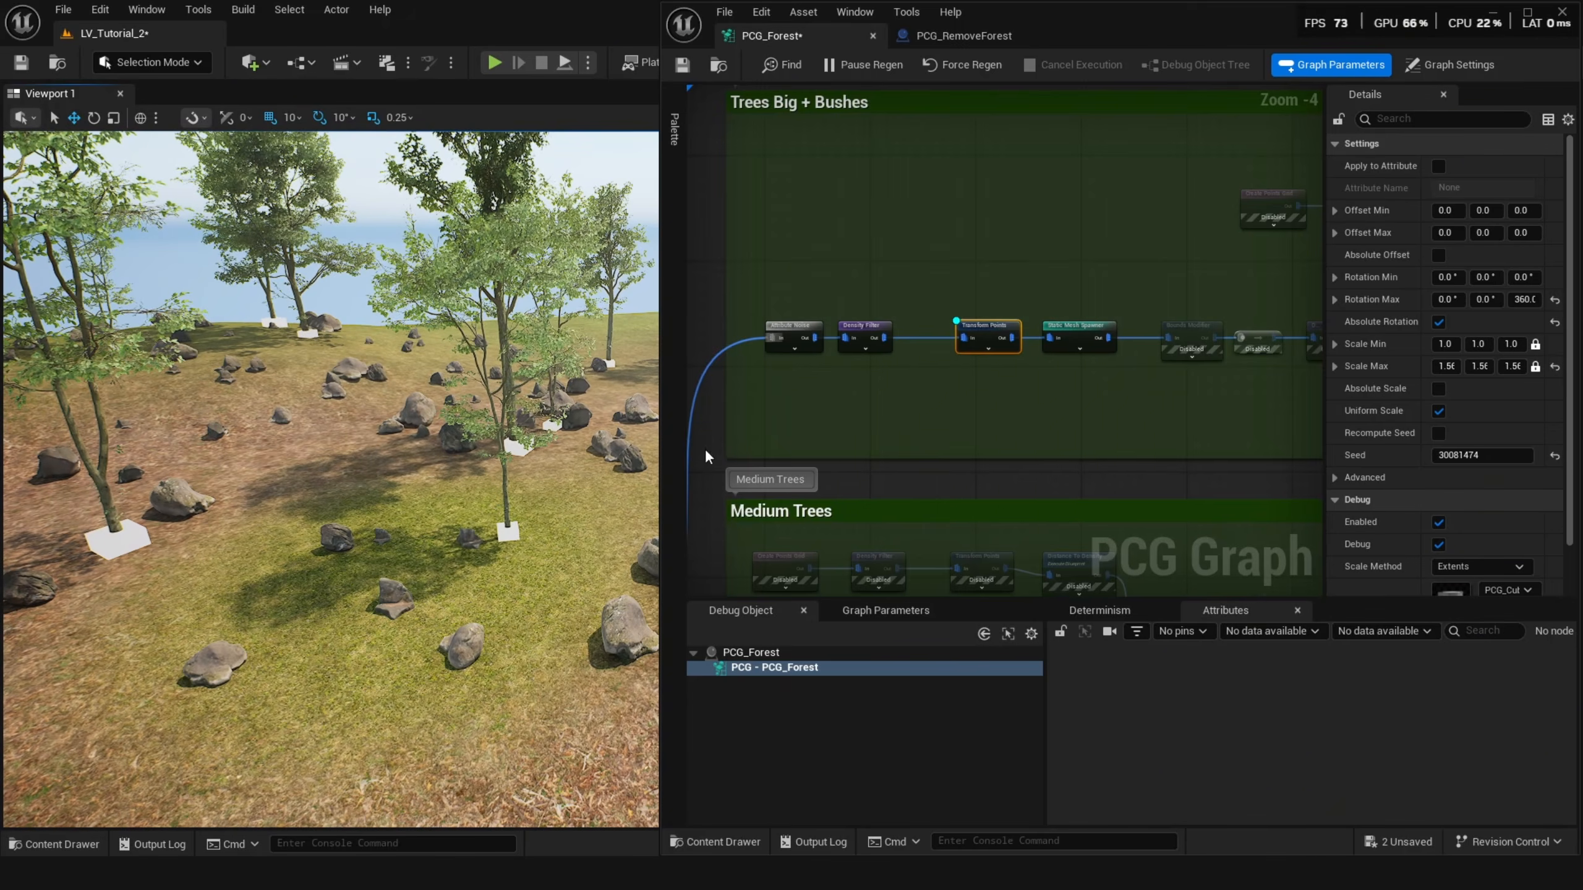
pyautogui.moveTo(976, 444); pyautogui.dragTo(957, 374, button='right')
pyautogui.press('a')
pyautogui.moveTo(495, 462); pyautogui.dragTo(495, 462, button='right')
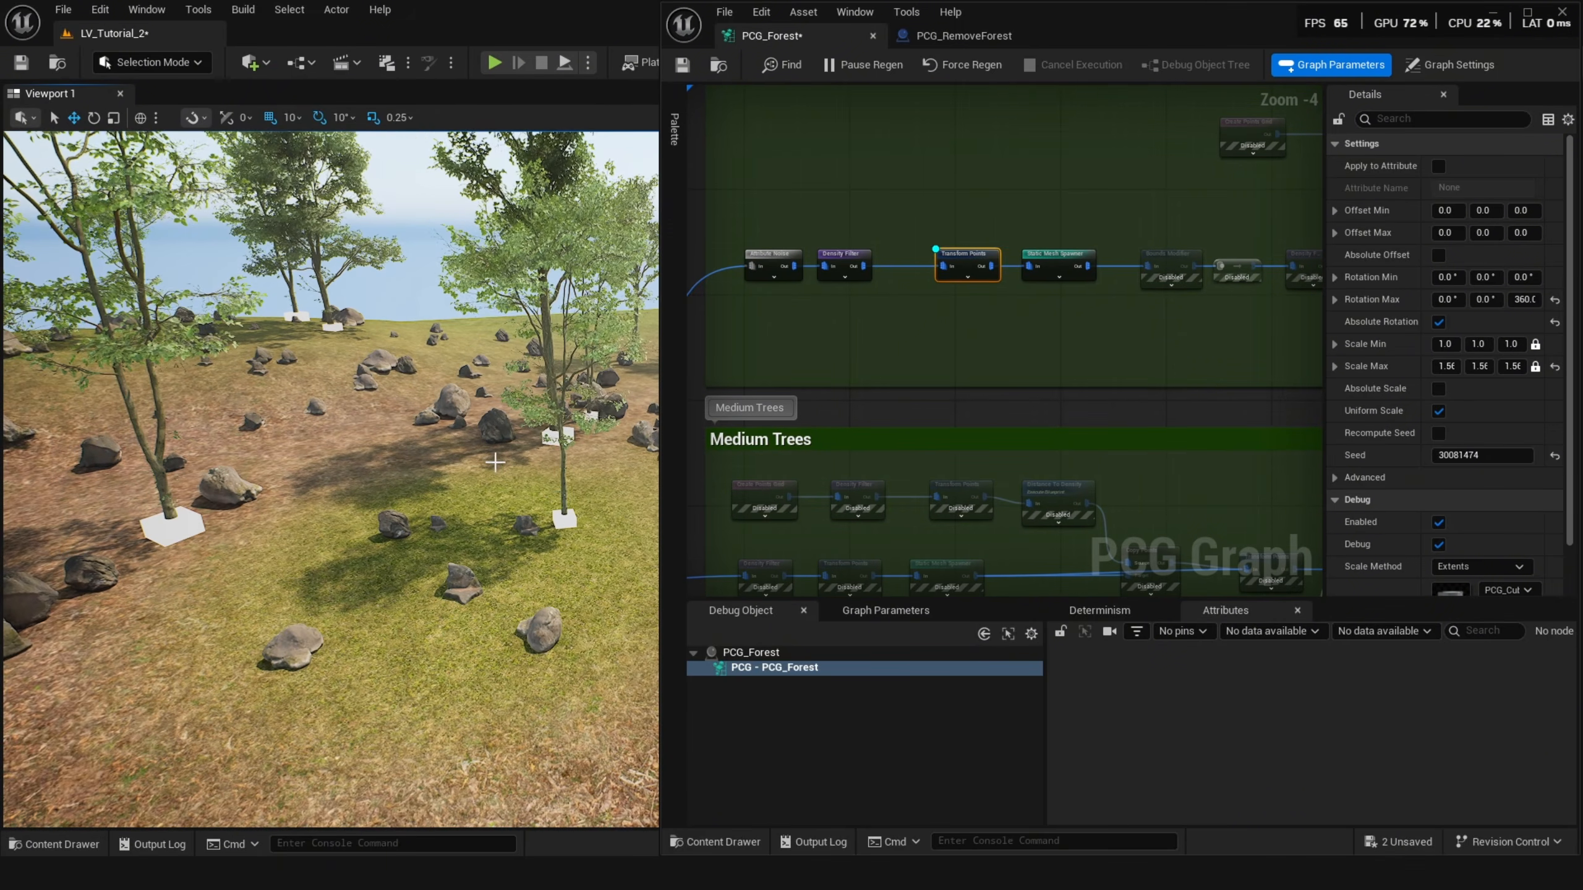
pyautogui.click(1062, 258)
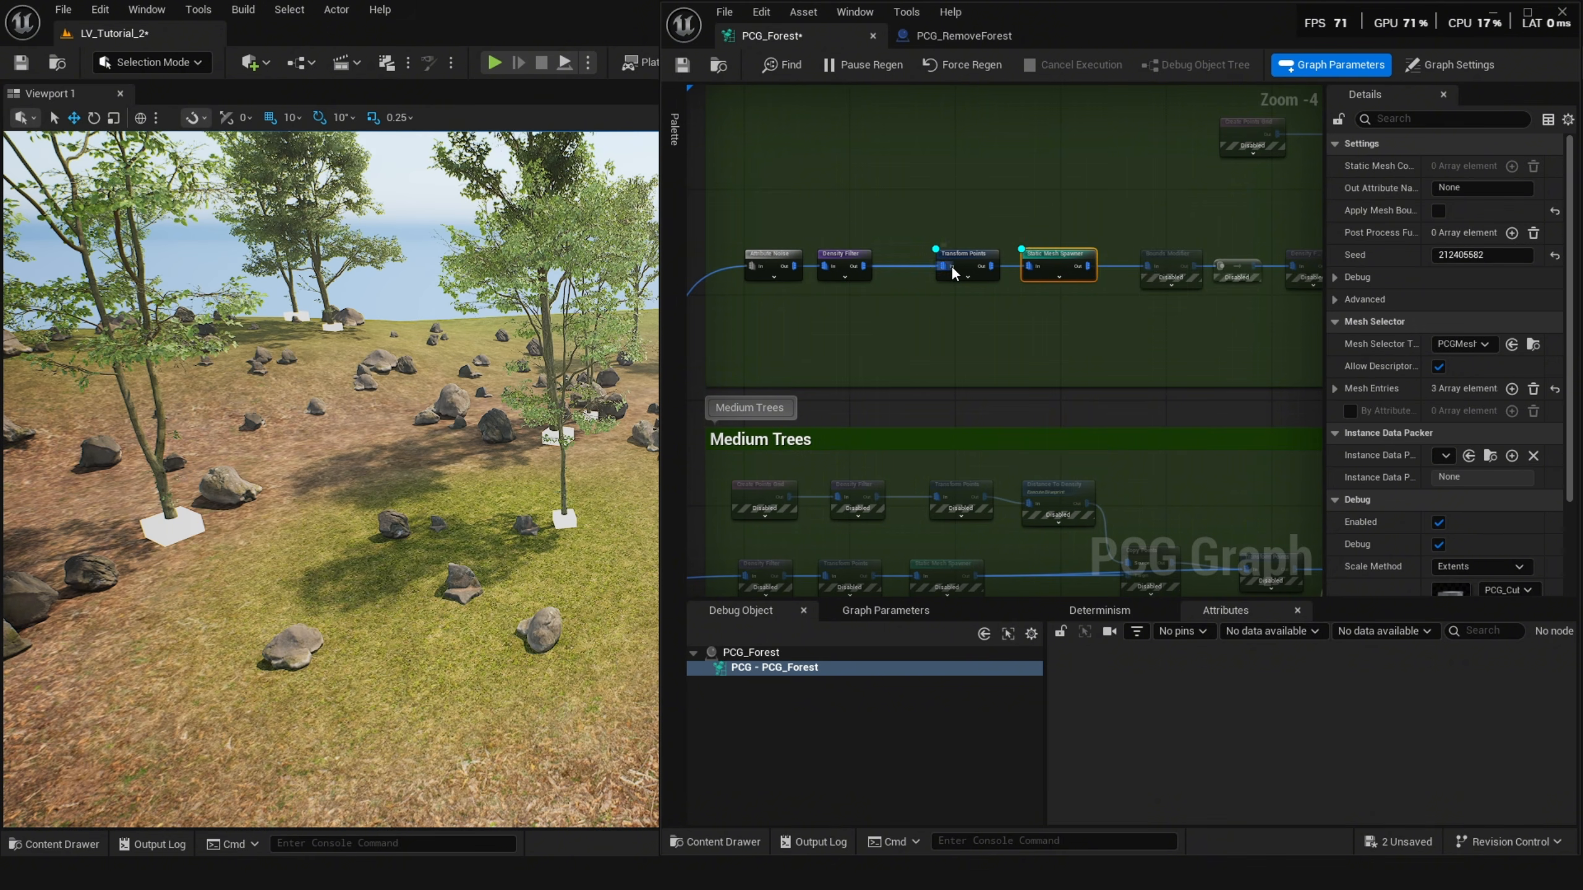
pyautogui.click(950, 265)
pyautogui.click(1046, 250)
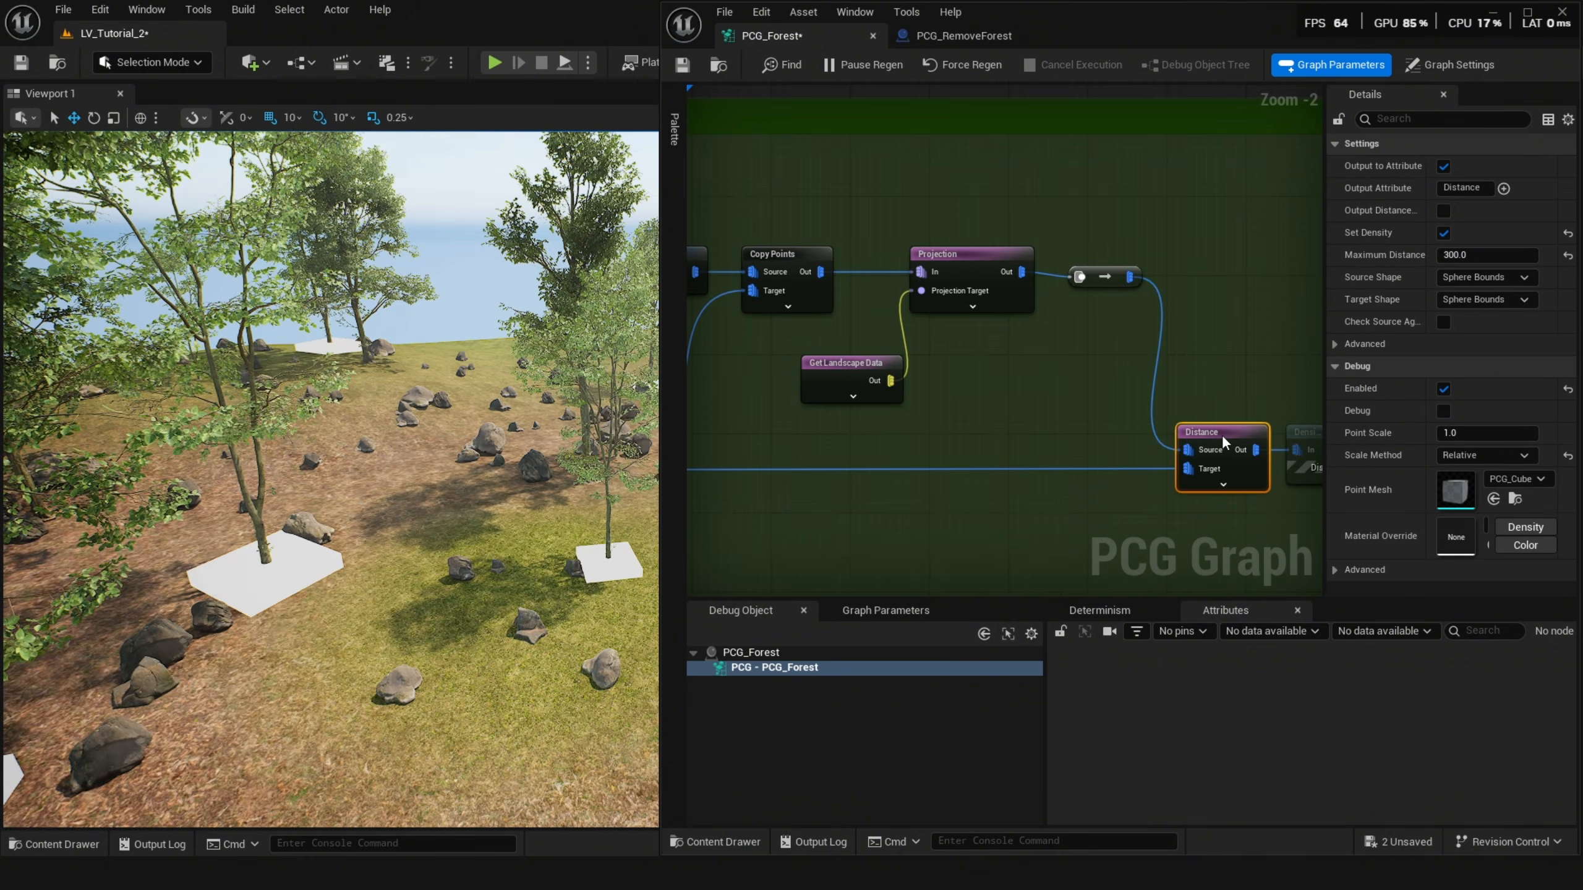
pyautogui.press('d')
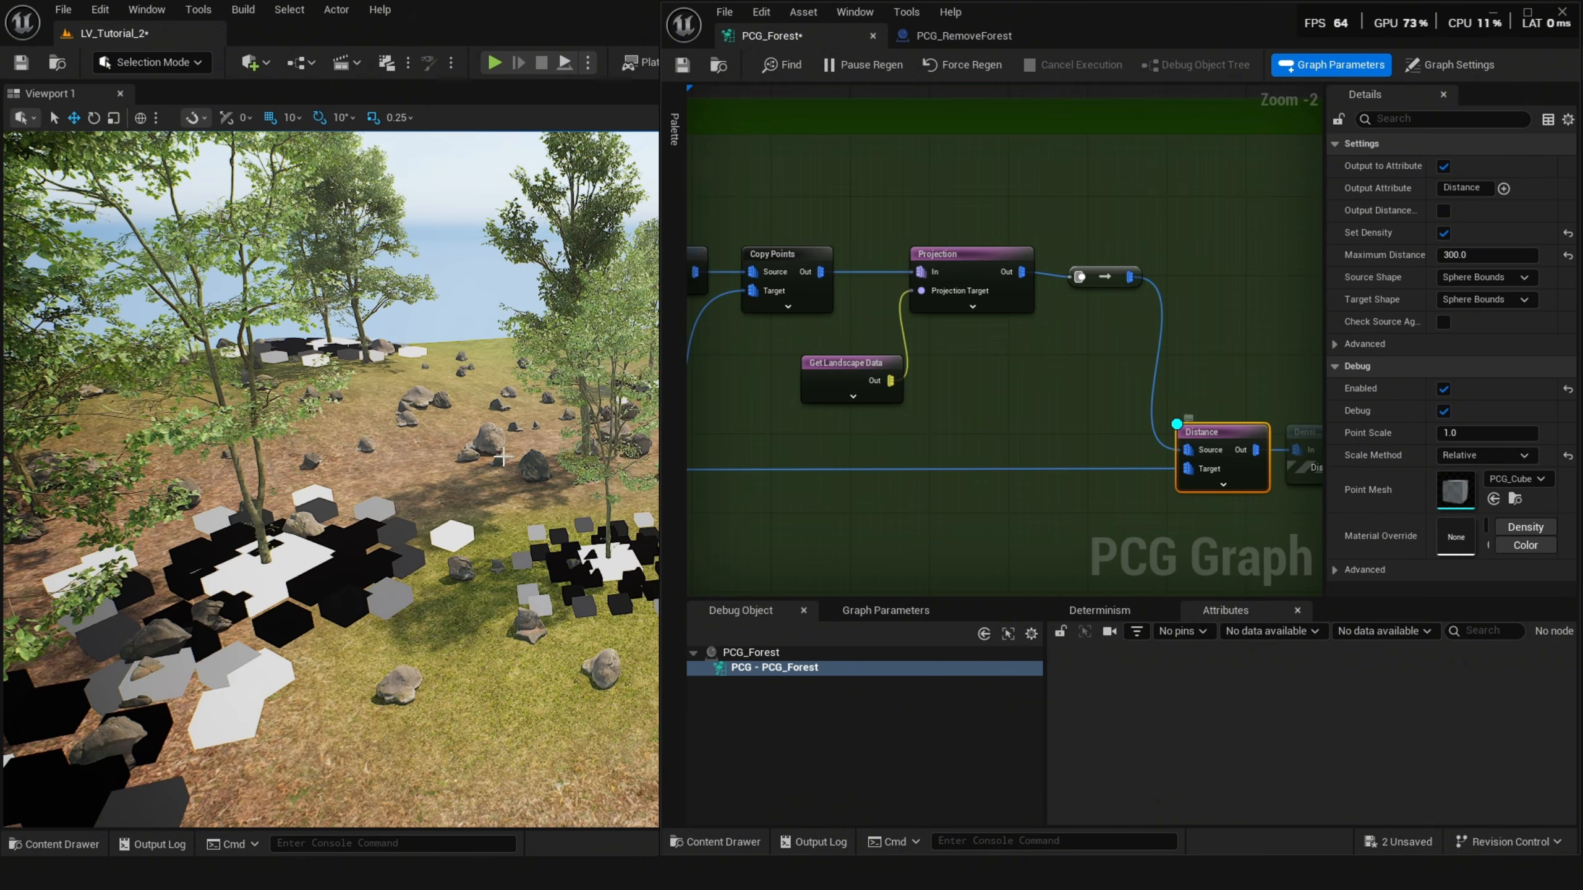
# Examine the Distance branch's nodes and the debug points around the tree in the viewport.
pyautogui.press('a')
pyautogui.moveTo(496, 448); pyautogui.dragTo(495, 449, button='right')
pyautogui.scroll(-2, 1015, 422)
pyautogui.moveTo(1015, 423); pyautogui.dragTo(1119, 297, button='right')
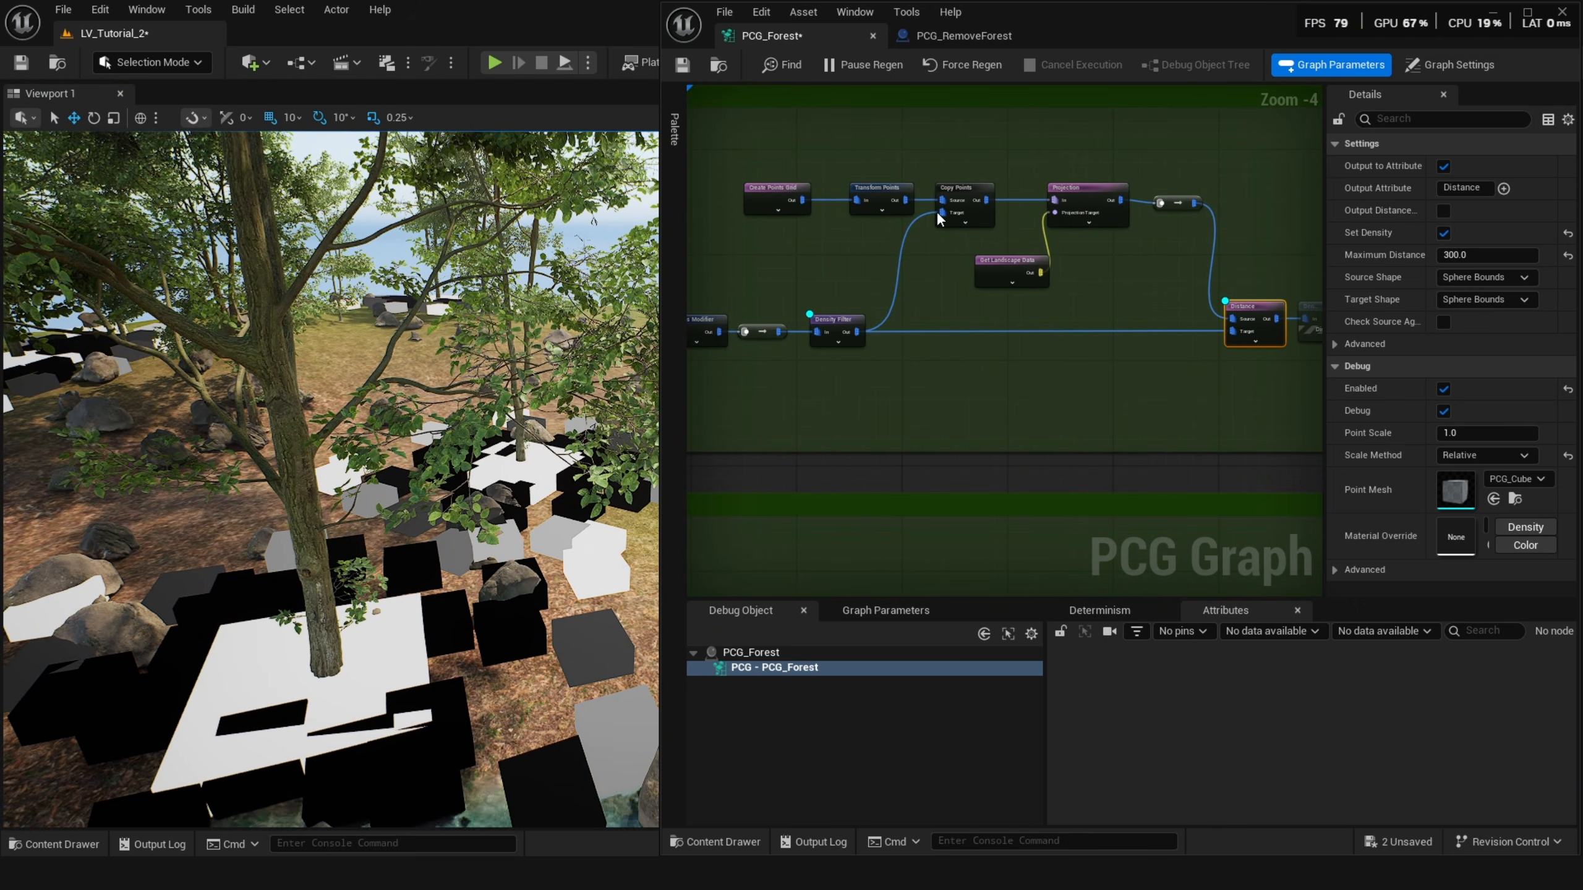
pyautogui.scroll(1, 941, 210)
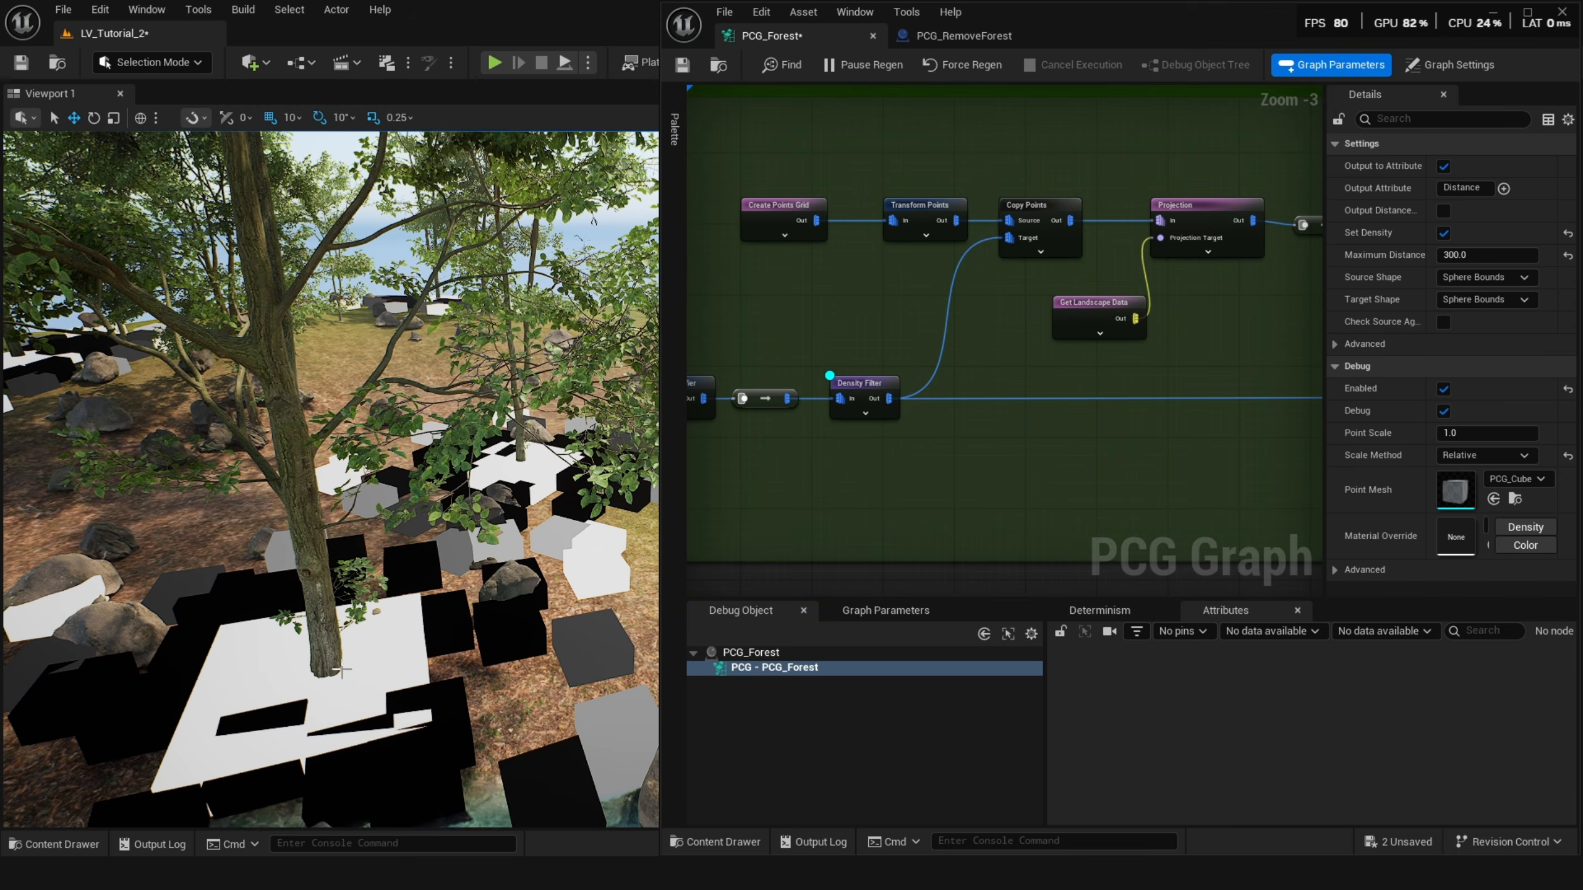
pyautogui.moveTo(341, 670); pyautogui.dragTo(206, 692, button='right')
pyautogui.moveTo(449, 554); pyautogui.dragTo(561, 555, button='right')
pyautogui.press('w')
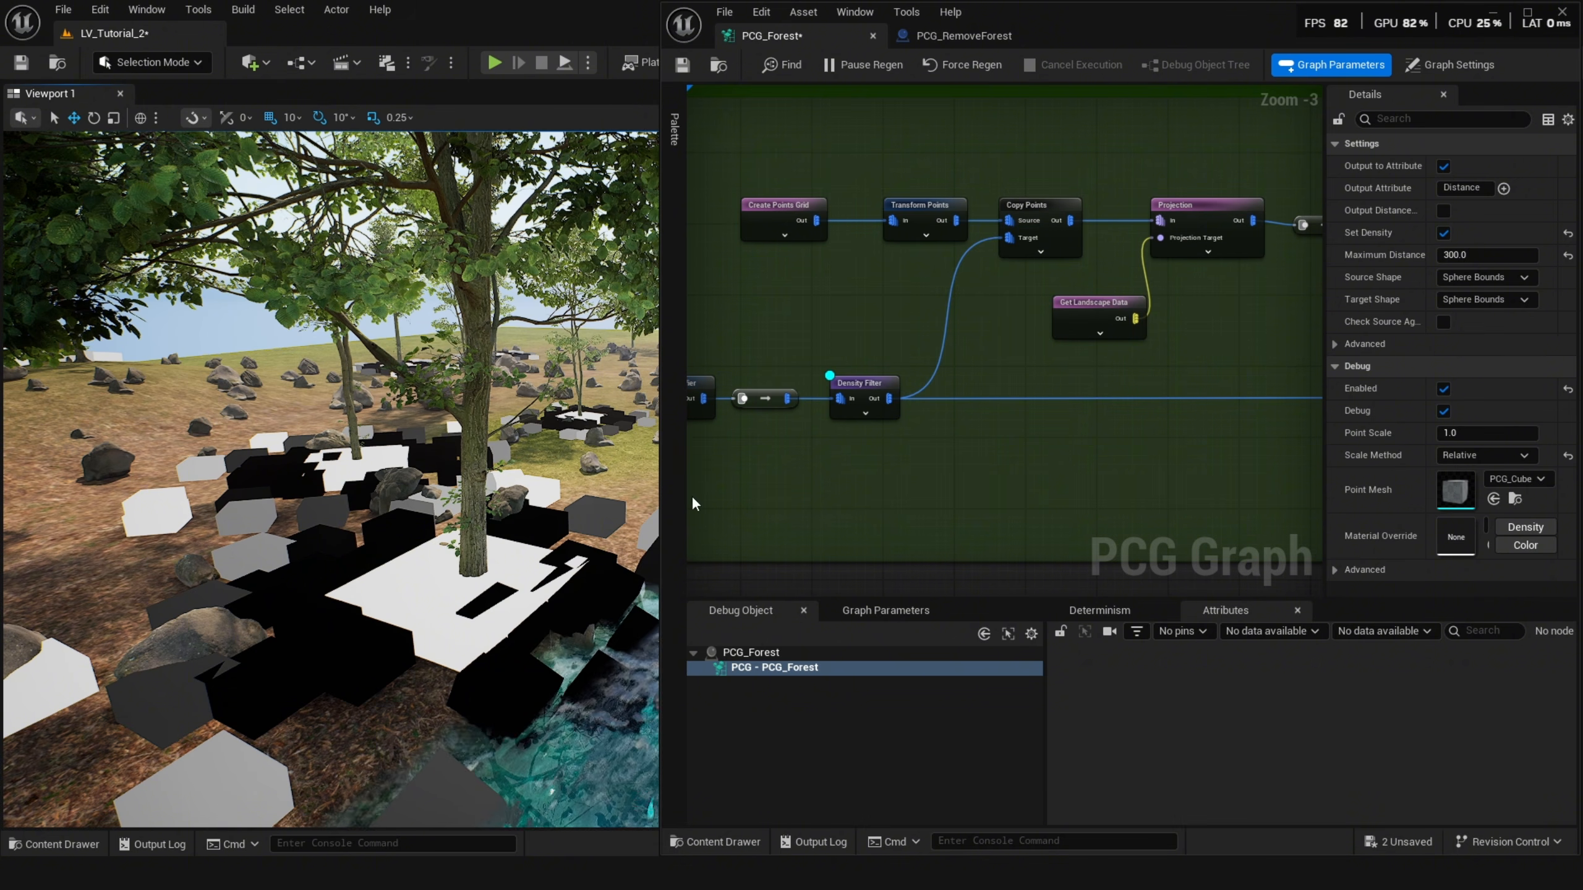
# Toggle debug on the Copy Points node and briefly disable then re-enable the Projection and Get Landscape Data nodes.
pyautogui.click(1052, 212)
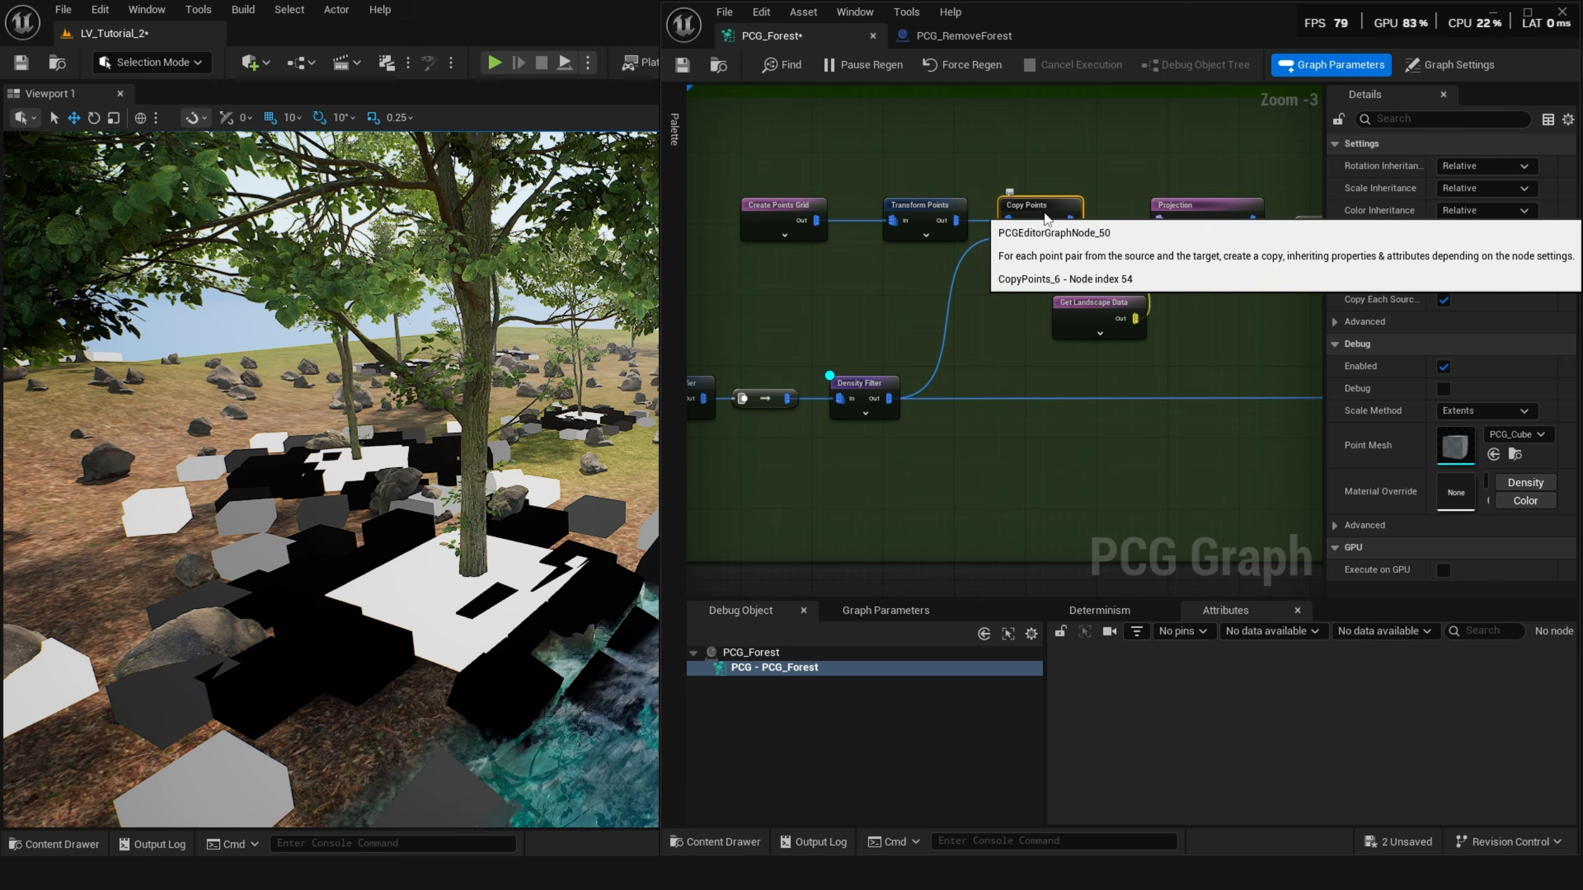
pyautogui.press('d')
pyautogui.press('s')
pyautogui.moveTo(355, 489); pyautogui.dragTo(355, 489, button='right')
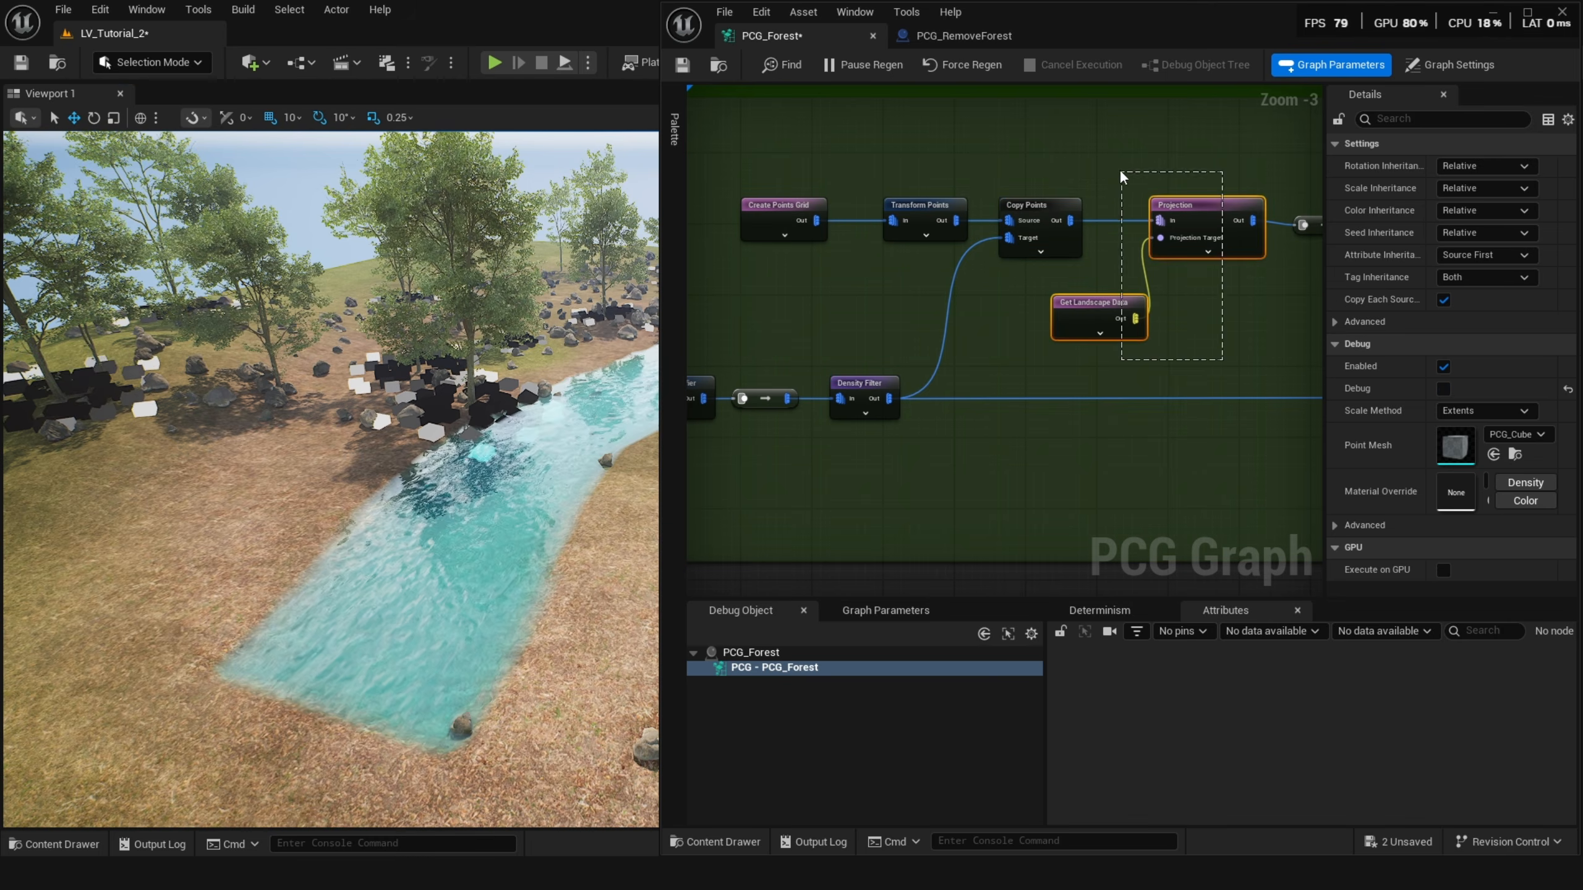
pyautogui.press('e')
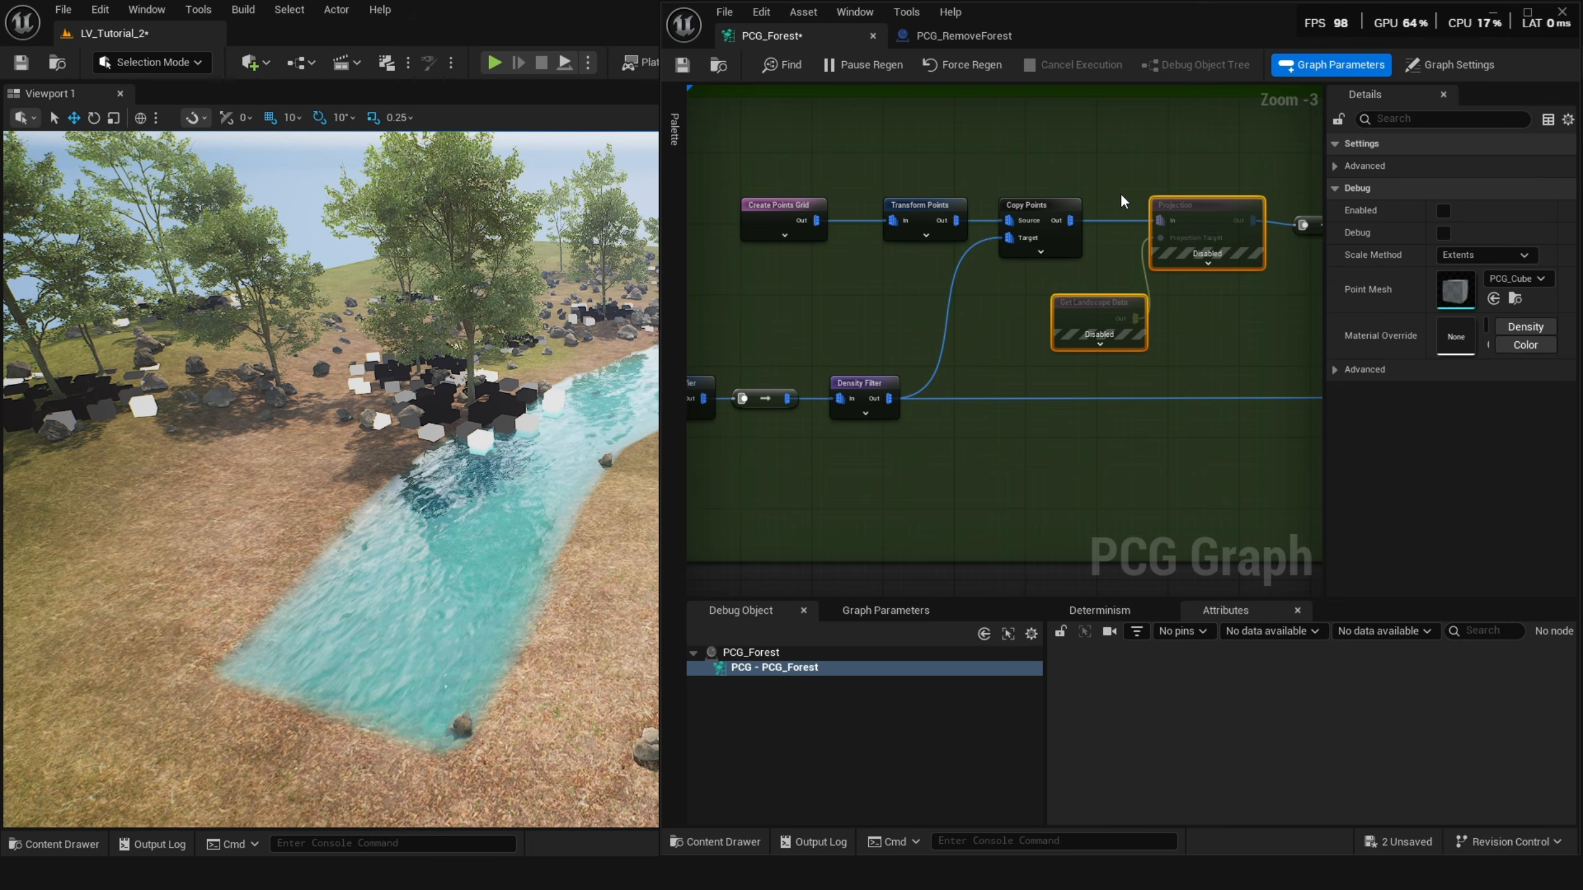
pyautogui.press('e')
# Set the Distance node's Maximum Distance, trying 200 and 1 before settling on 300.
pyautogui.moveTo(1191, 290); pyautogui.dragTo(998, 319, button='right')
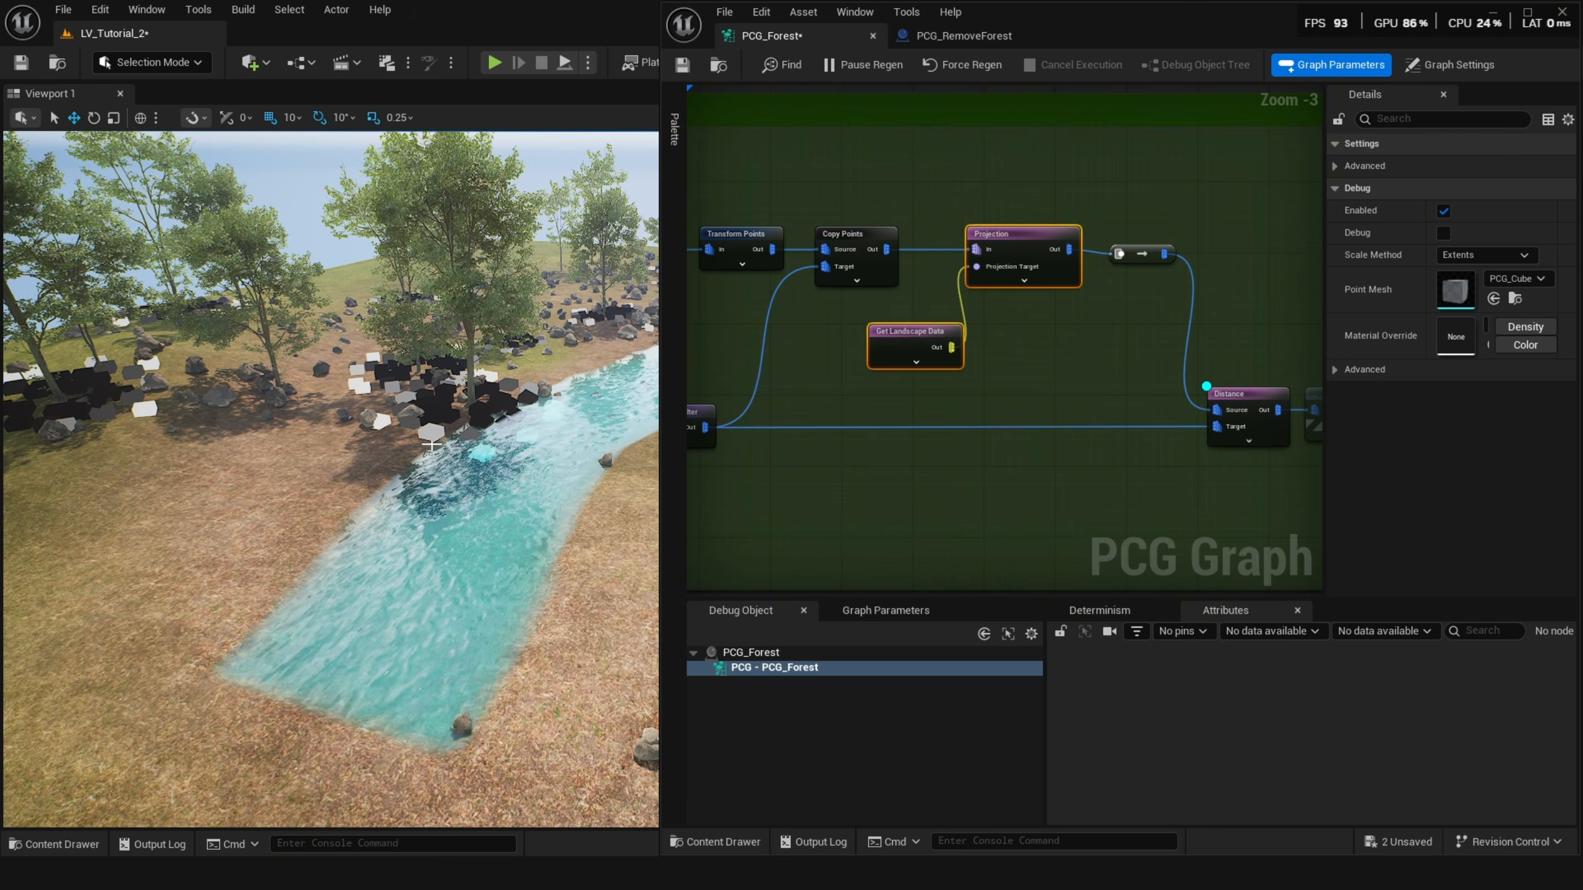
pyautogui.moveTo(1145, 359); pyautogui.dragTo(1032, 333, button='right')
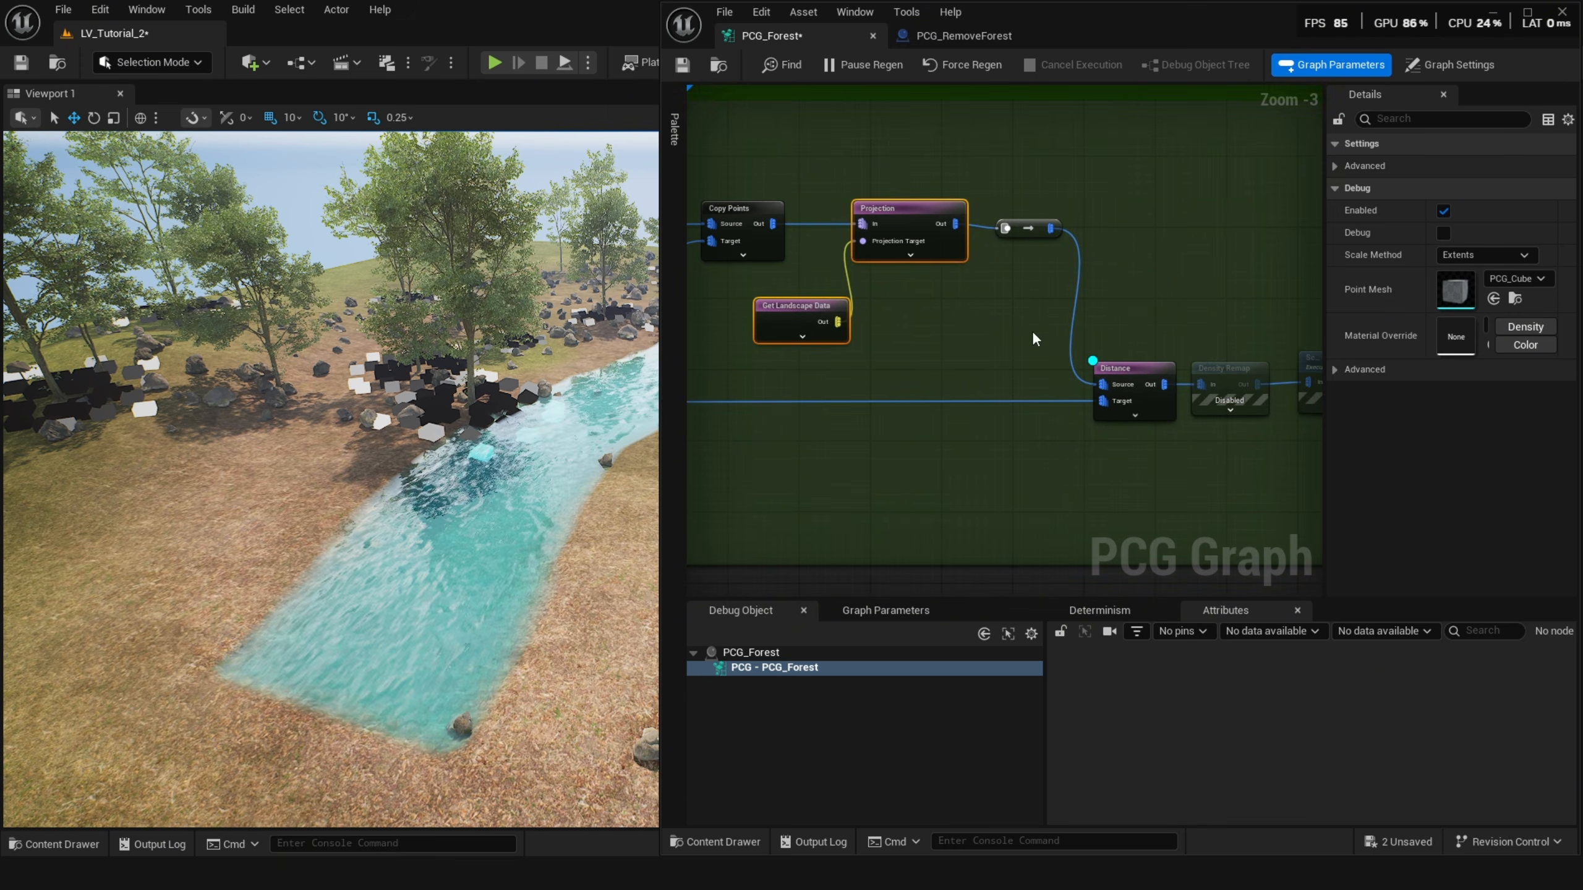
pyautogui.click(1140, 377)
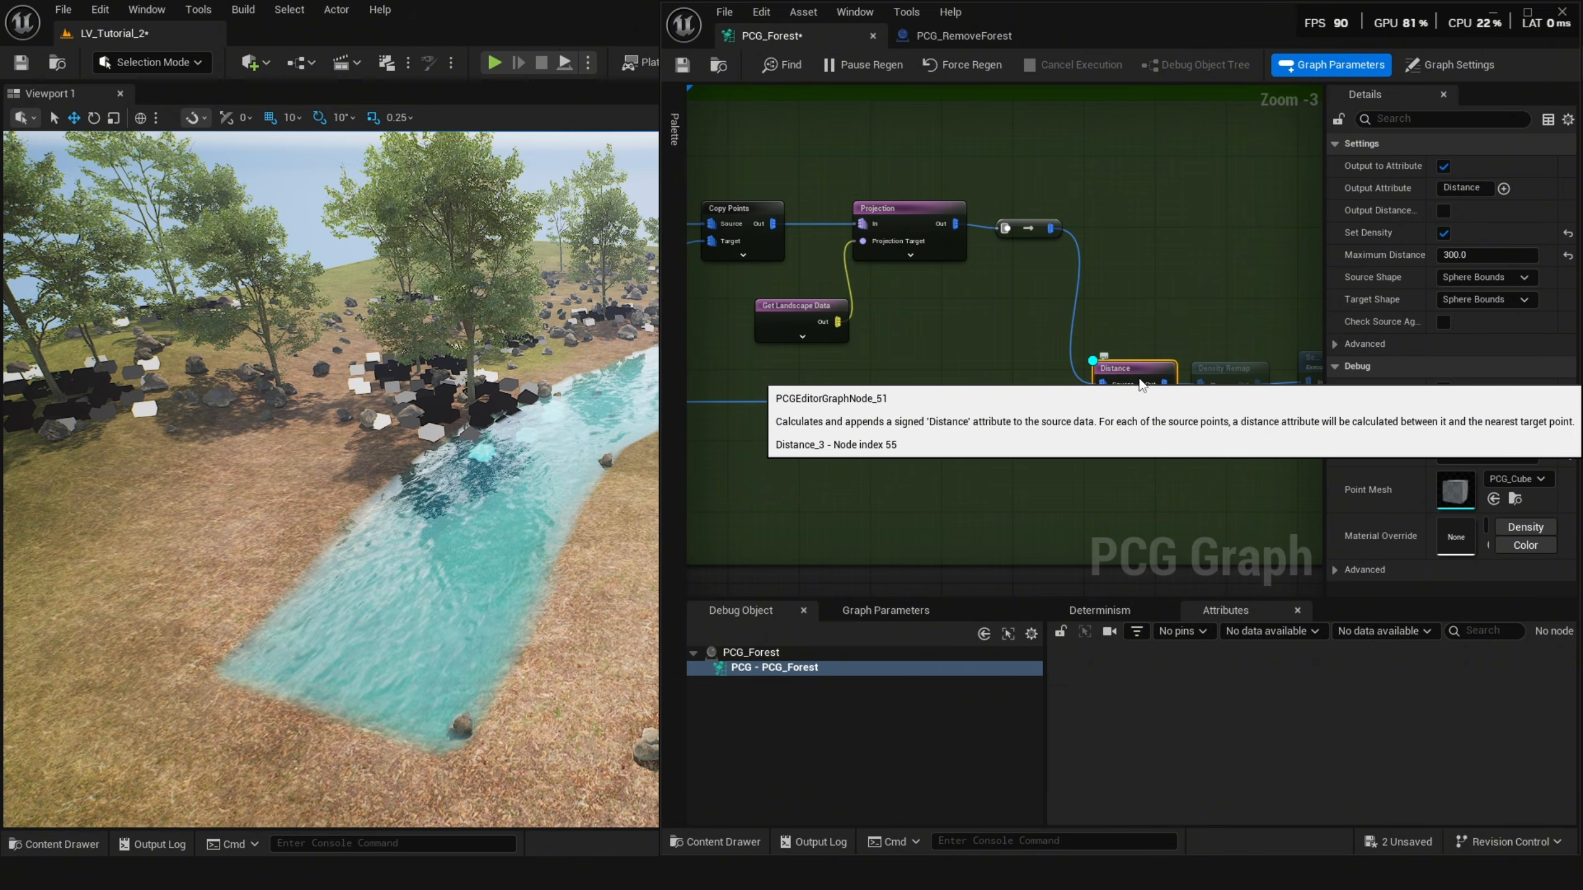
pyautogui.click(924, 218)
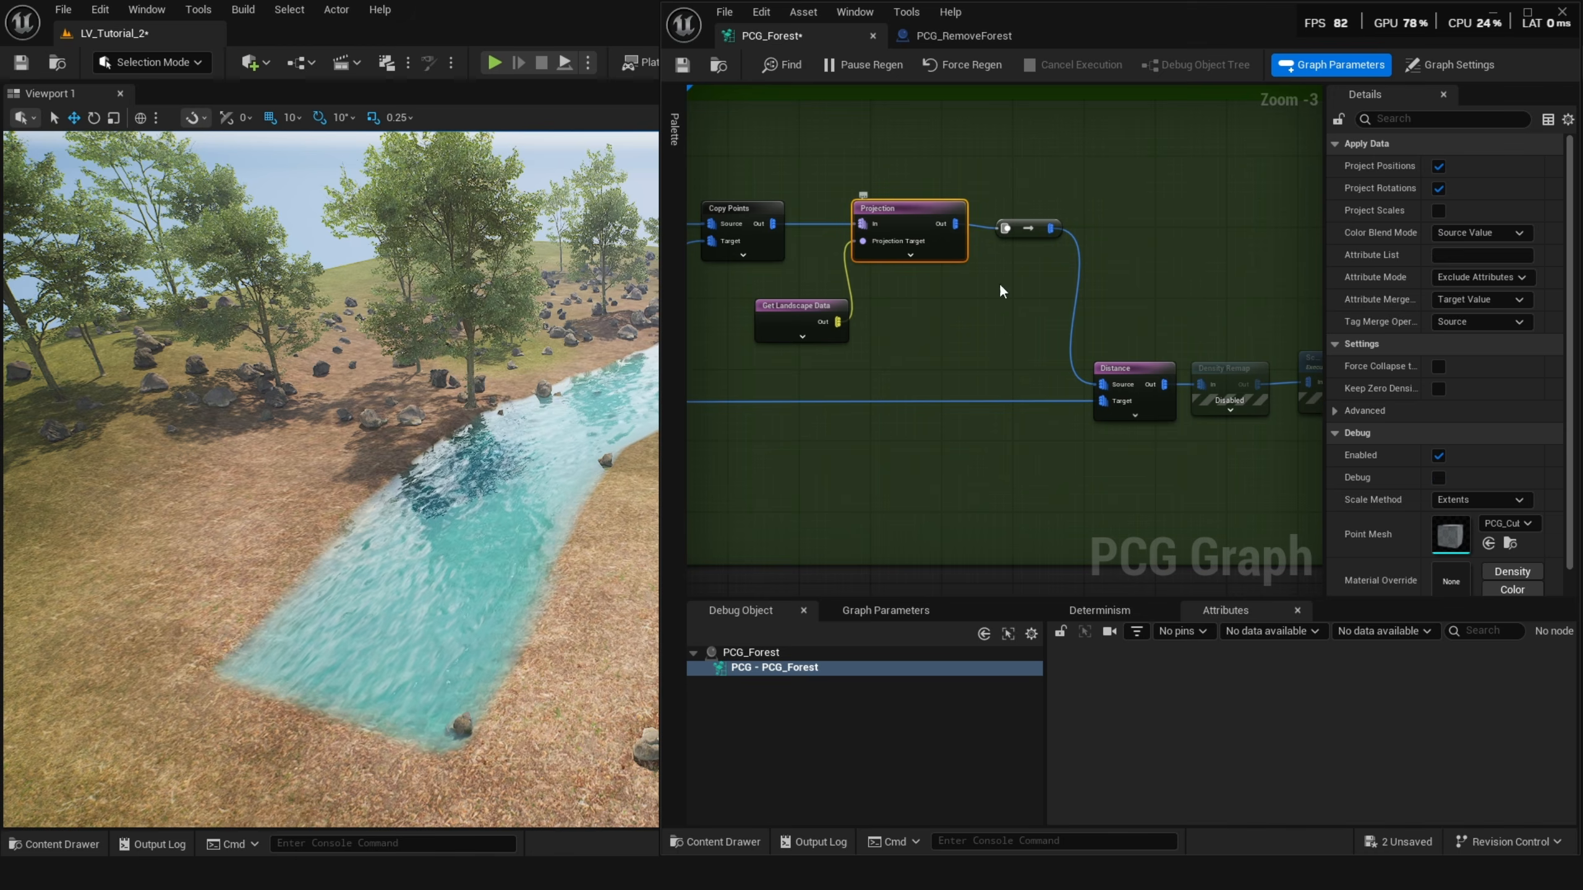
pyautogui.click(1140, 379)
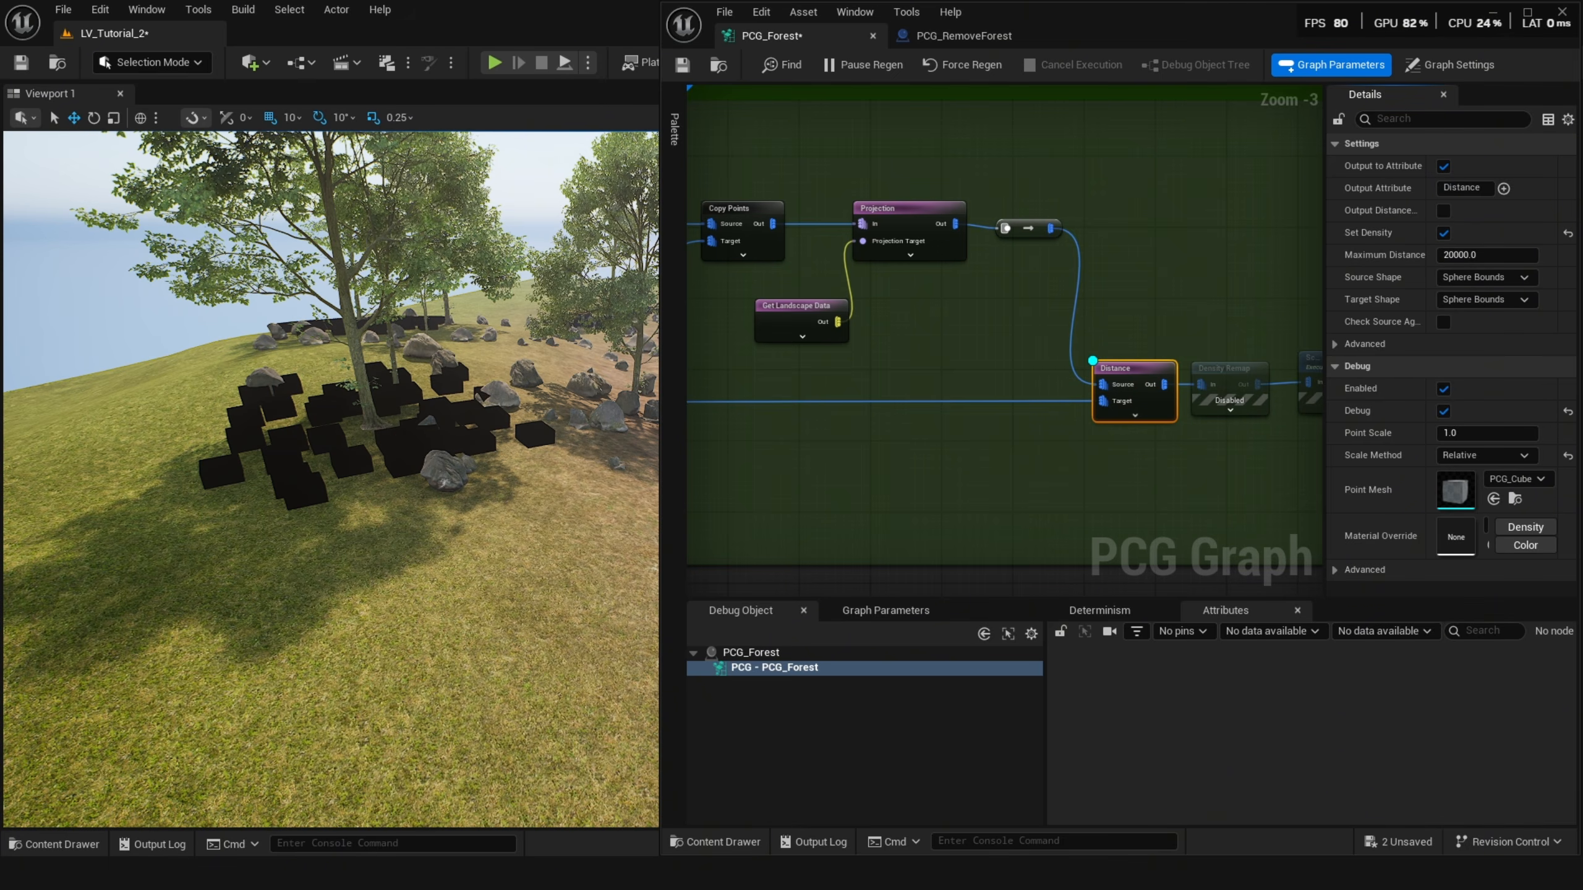
pyautogui.click(1477, 253)
pyautogui.write('200')
pyautogui.press('Return')
pyautogui.write('1')
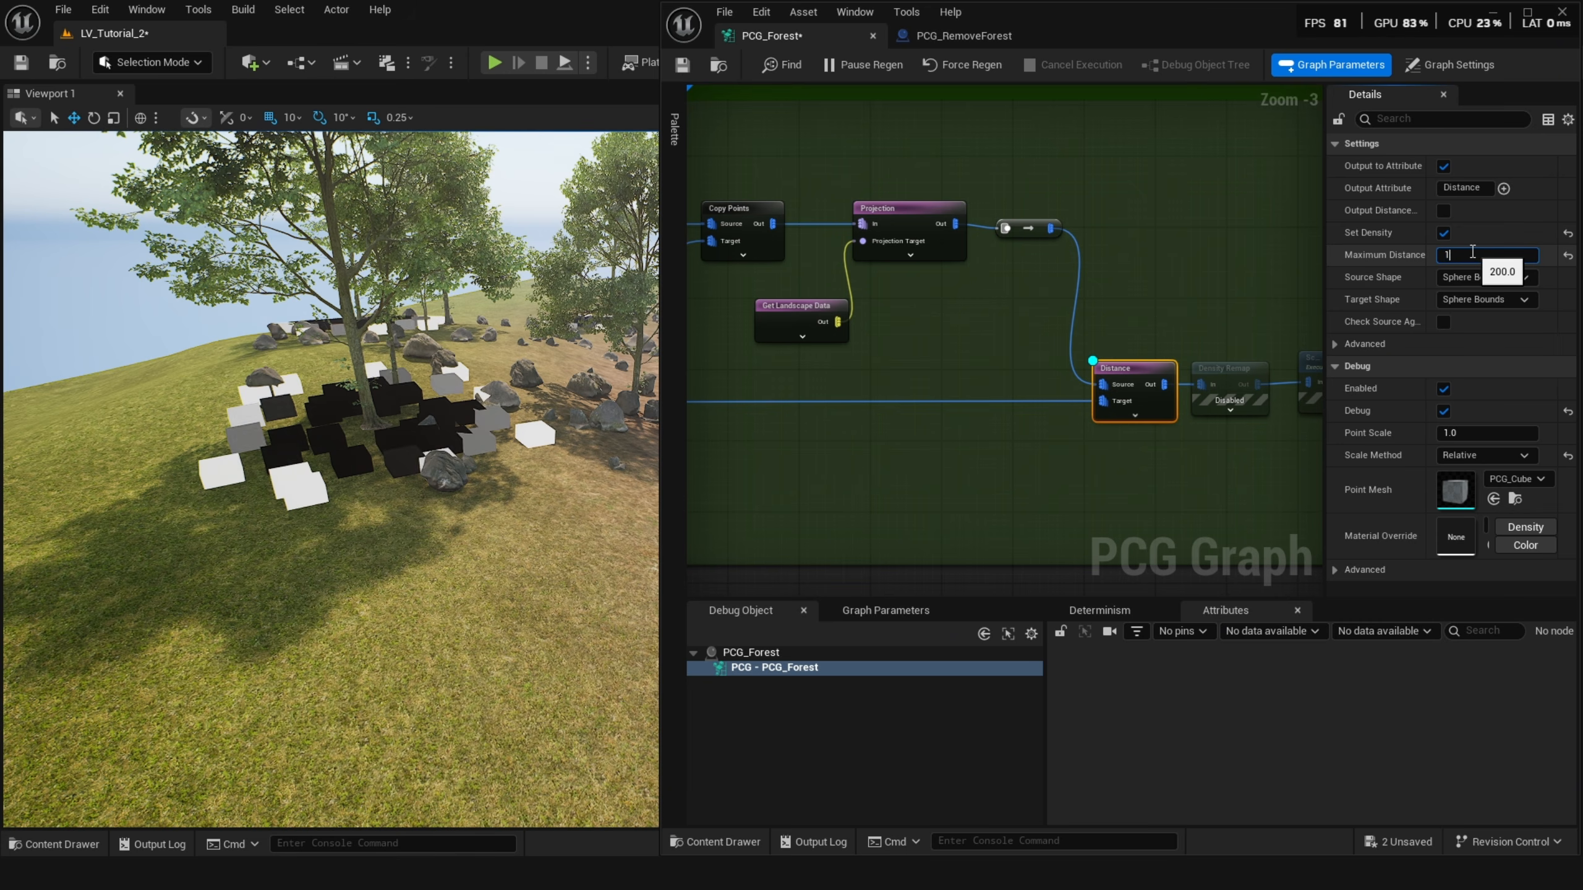
pyautogui.press('Return')
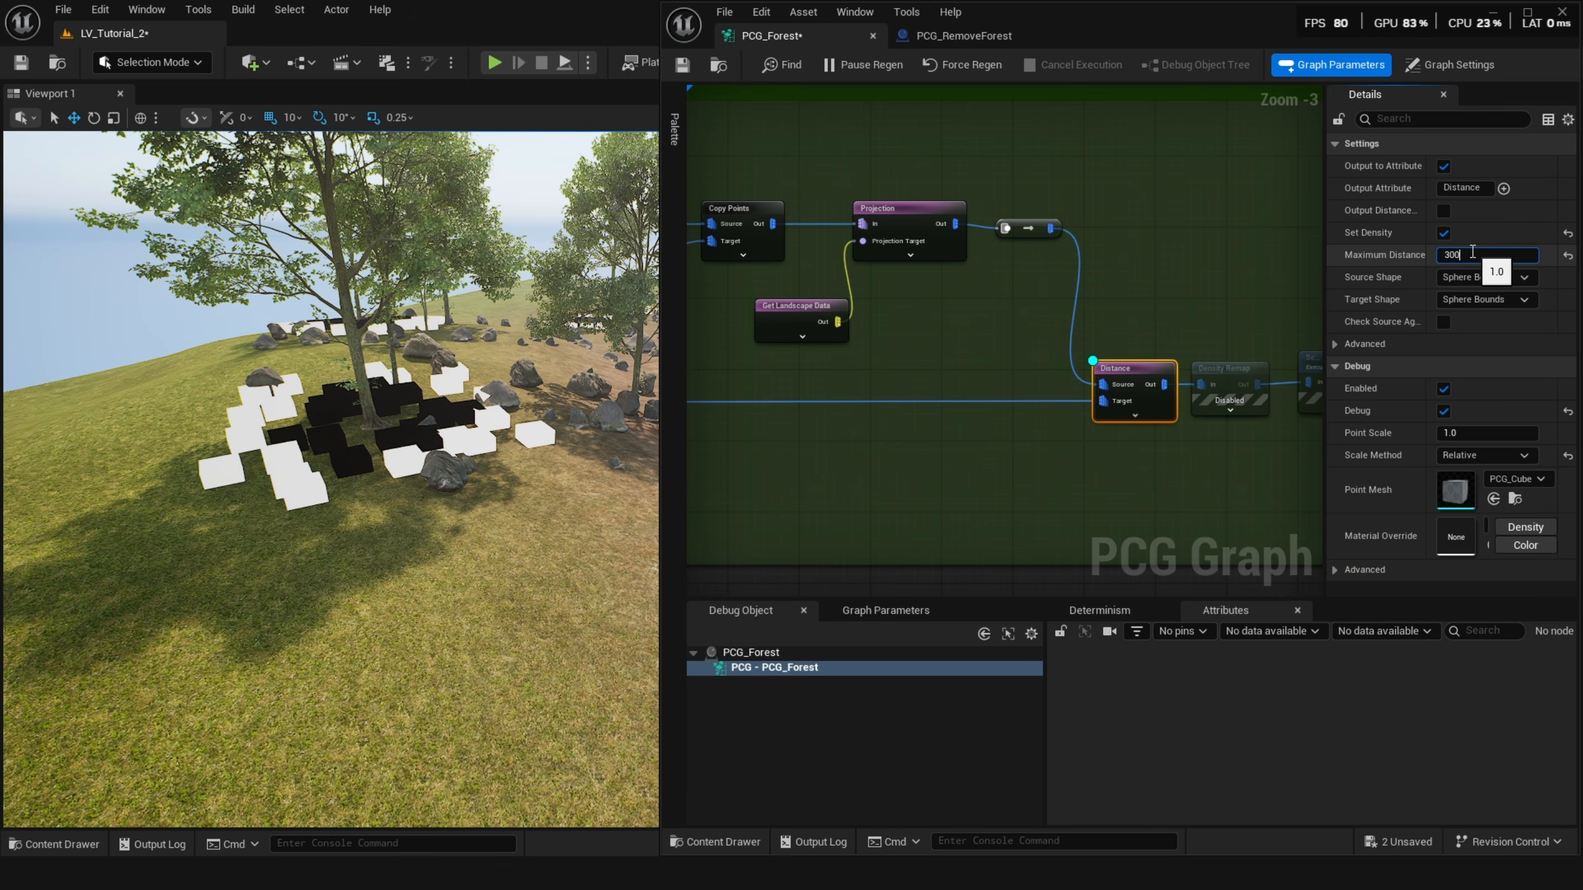
pyautogui.press('Return')
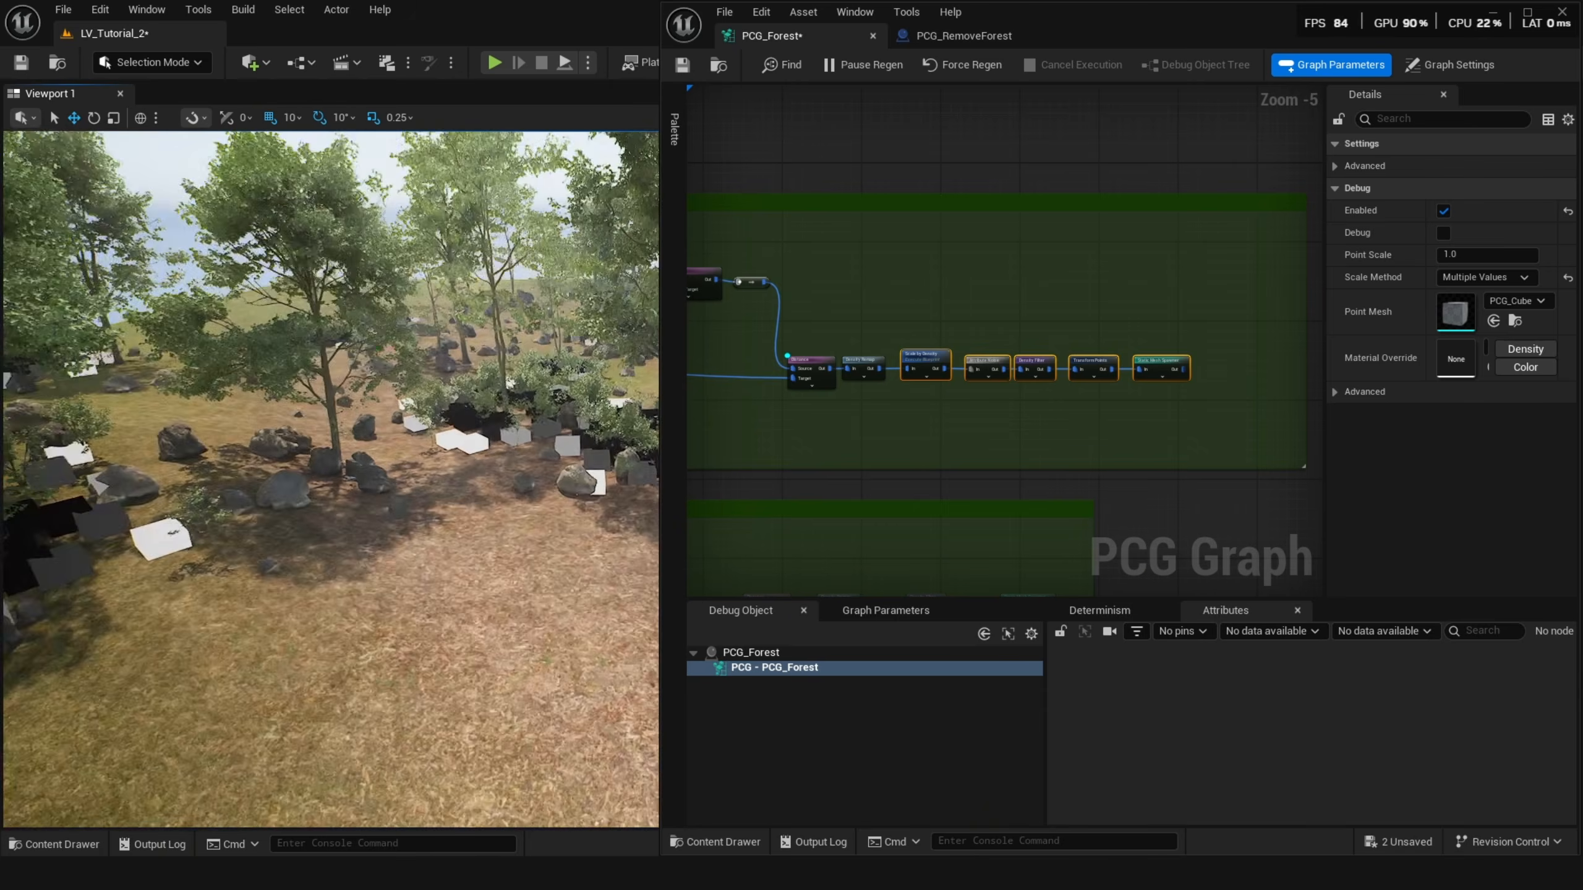
# Turn on debug display for the Scale by Density node to preview its points in the viewport.
pyautogui.scroll(3, 901, 357)
pyautogui.click(971, 315)
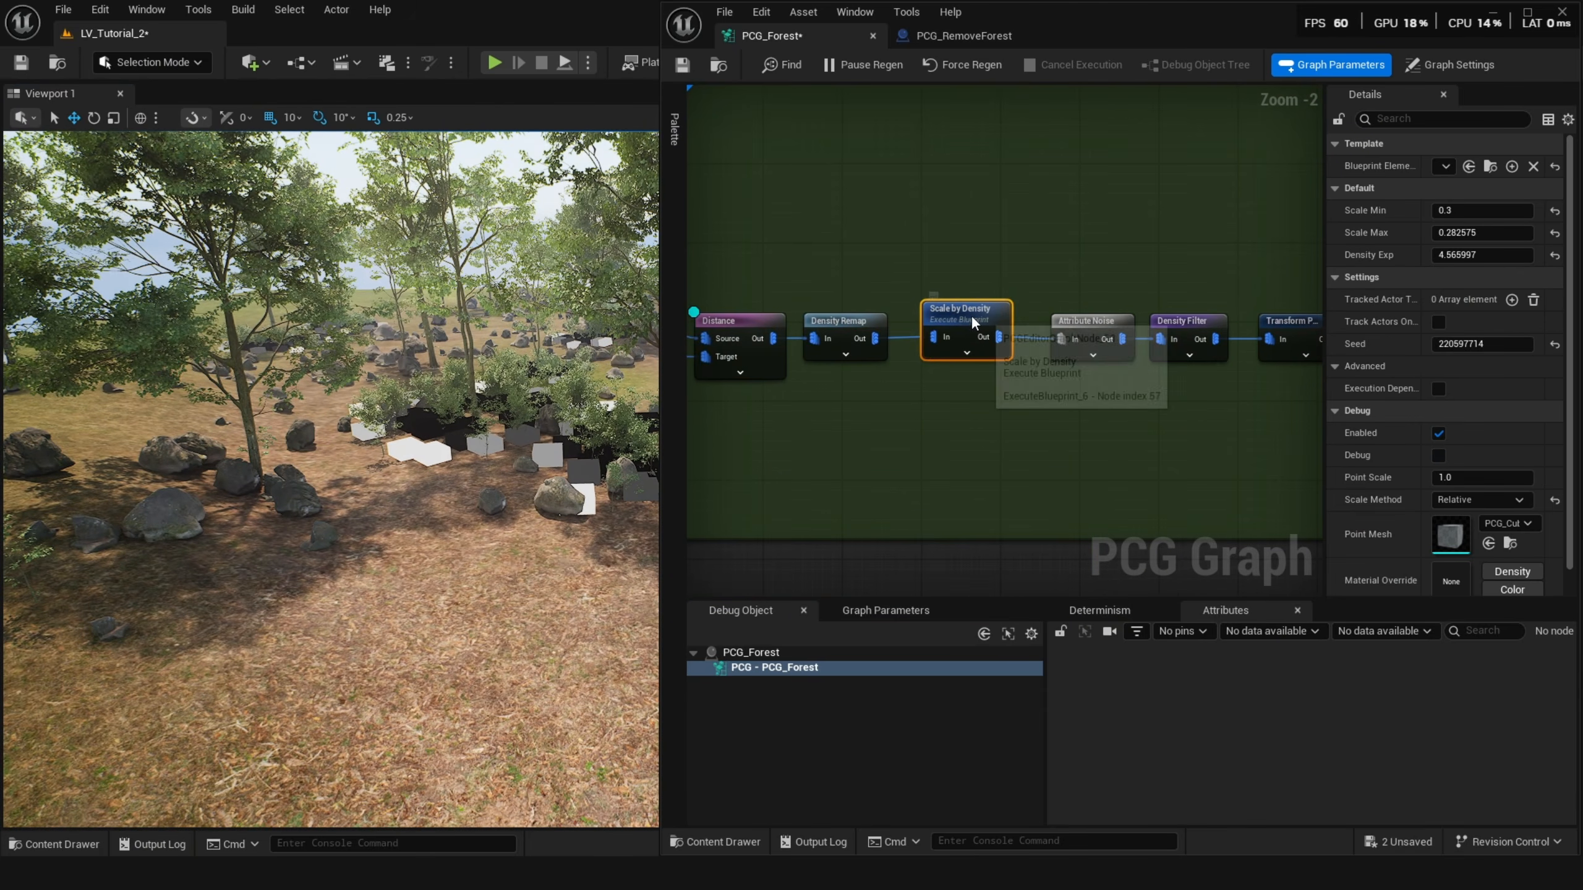
pyautogui.press('d')
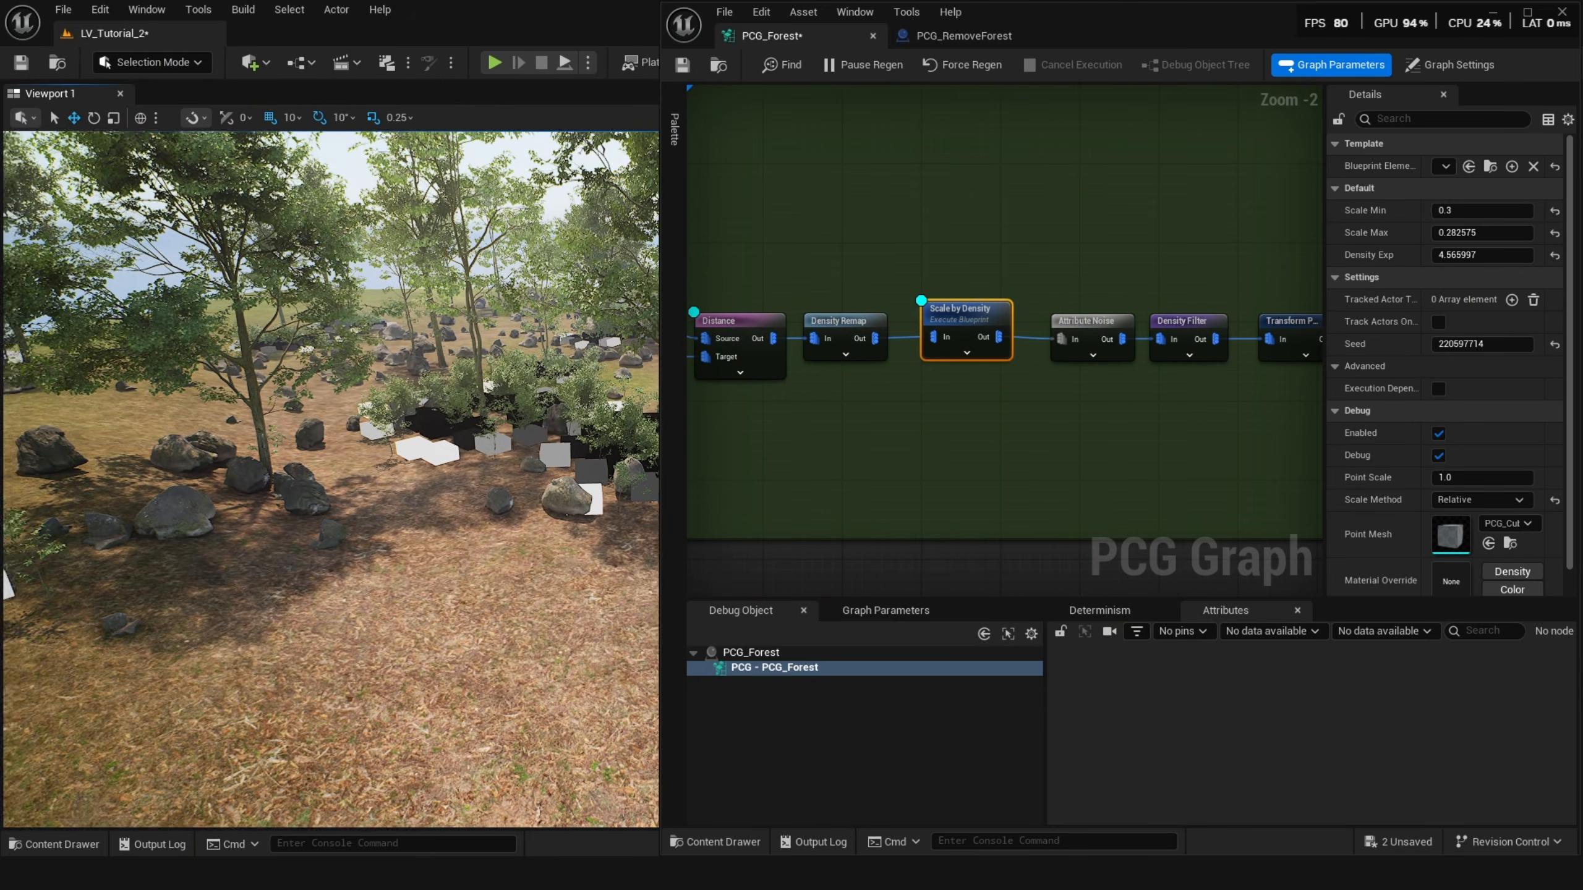
pyautogui.moveTo(399, 473); pyautogui.dragTo(273, 477, button='right')
pyautogui.moveTo(795, 393); pyautogui.dragTo(897, 378, button='right')
pyautogui.click(855, 308)
pyautogui.press('d')
pyautogui.moveTo(349, 473); pyautogui.dragTo(311, 428, button='right')
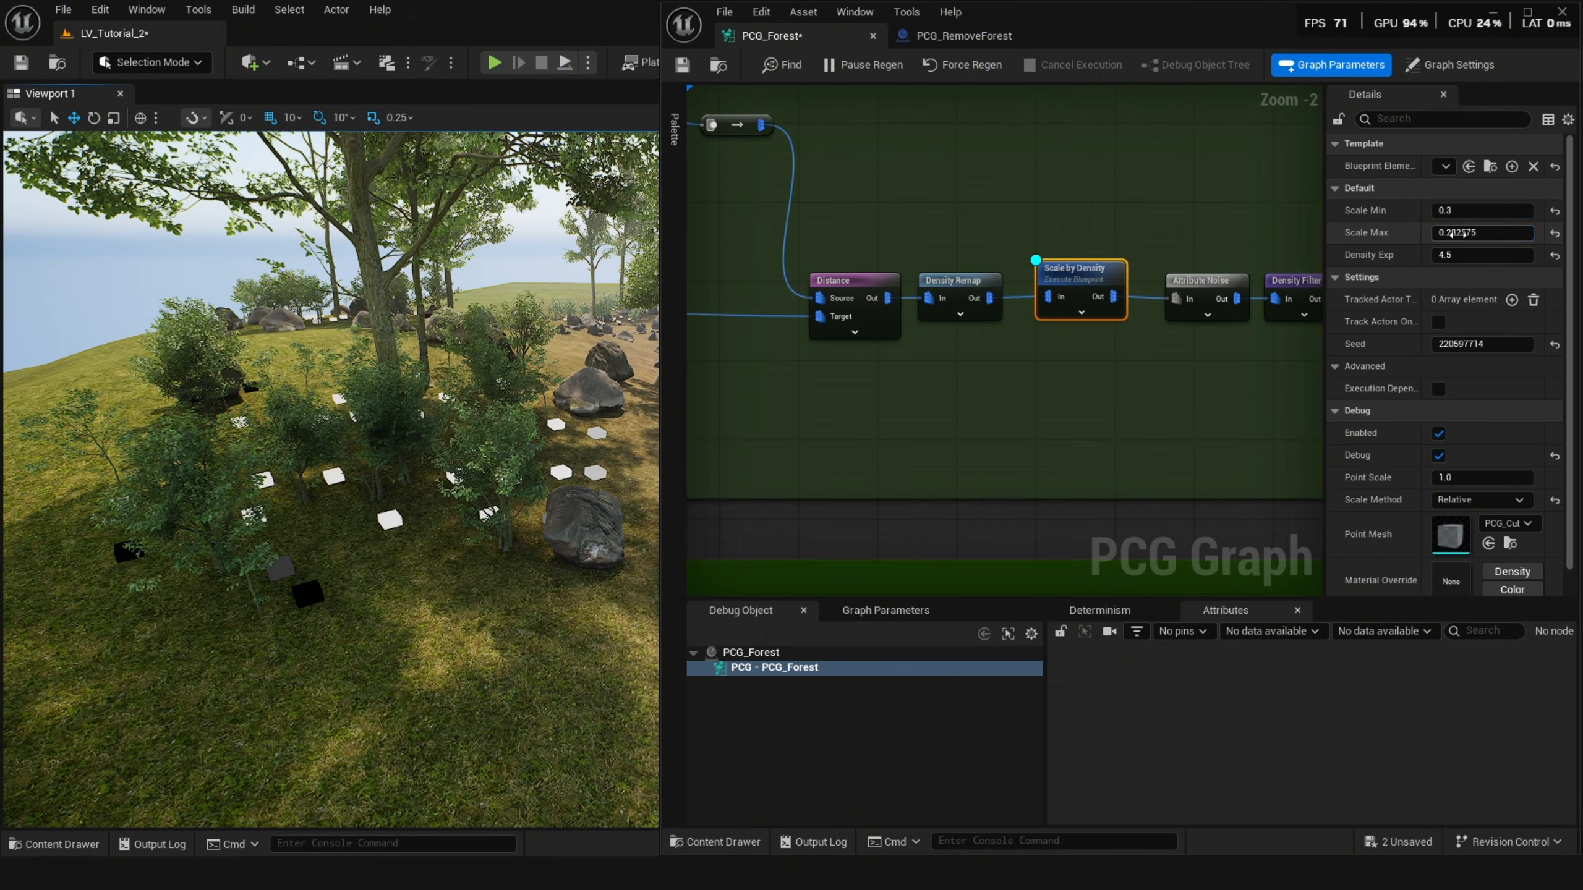
# Set the Scale by Density node's Scale Max to 0.4, trying 0.3 and 0.1 first, and its Scale Min to 0.2.
pyautogui.click(1450, 235)
pyautogui.write('.3')
pyautogui.press('Return')
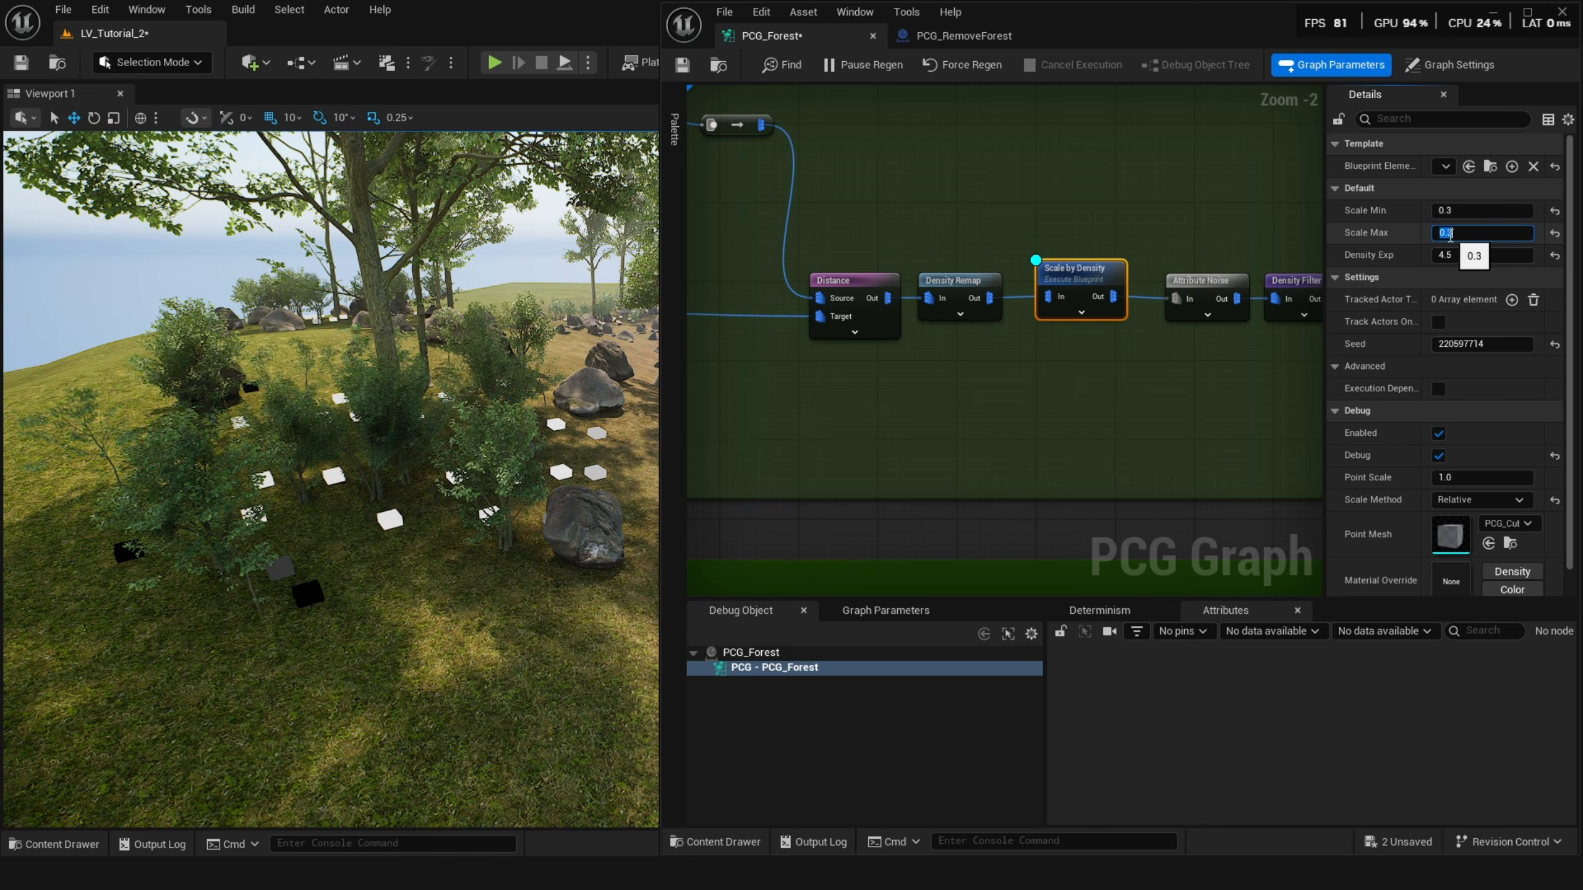
pyautogui.write('.1')
pyautogui.press('Return')
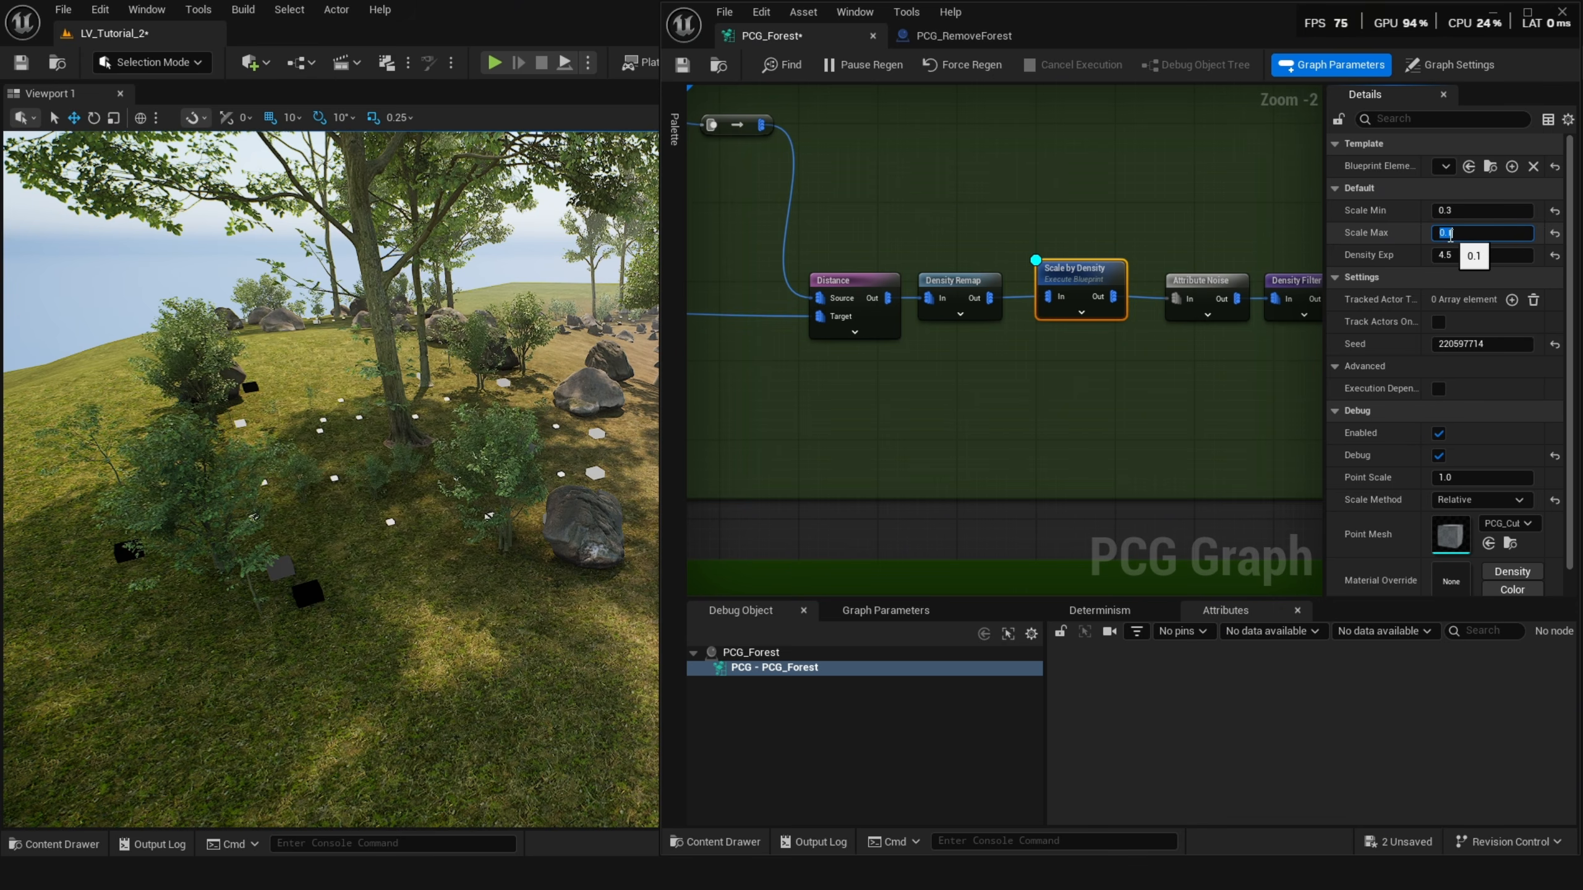
pyautogui.write('.4')
pyautogui.press('Return')
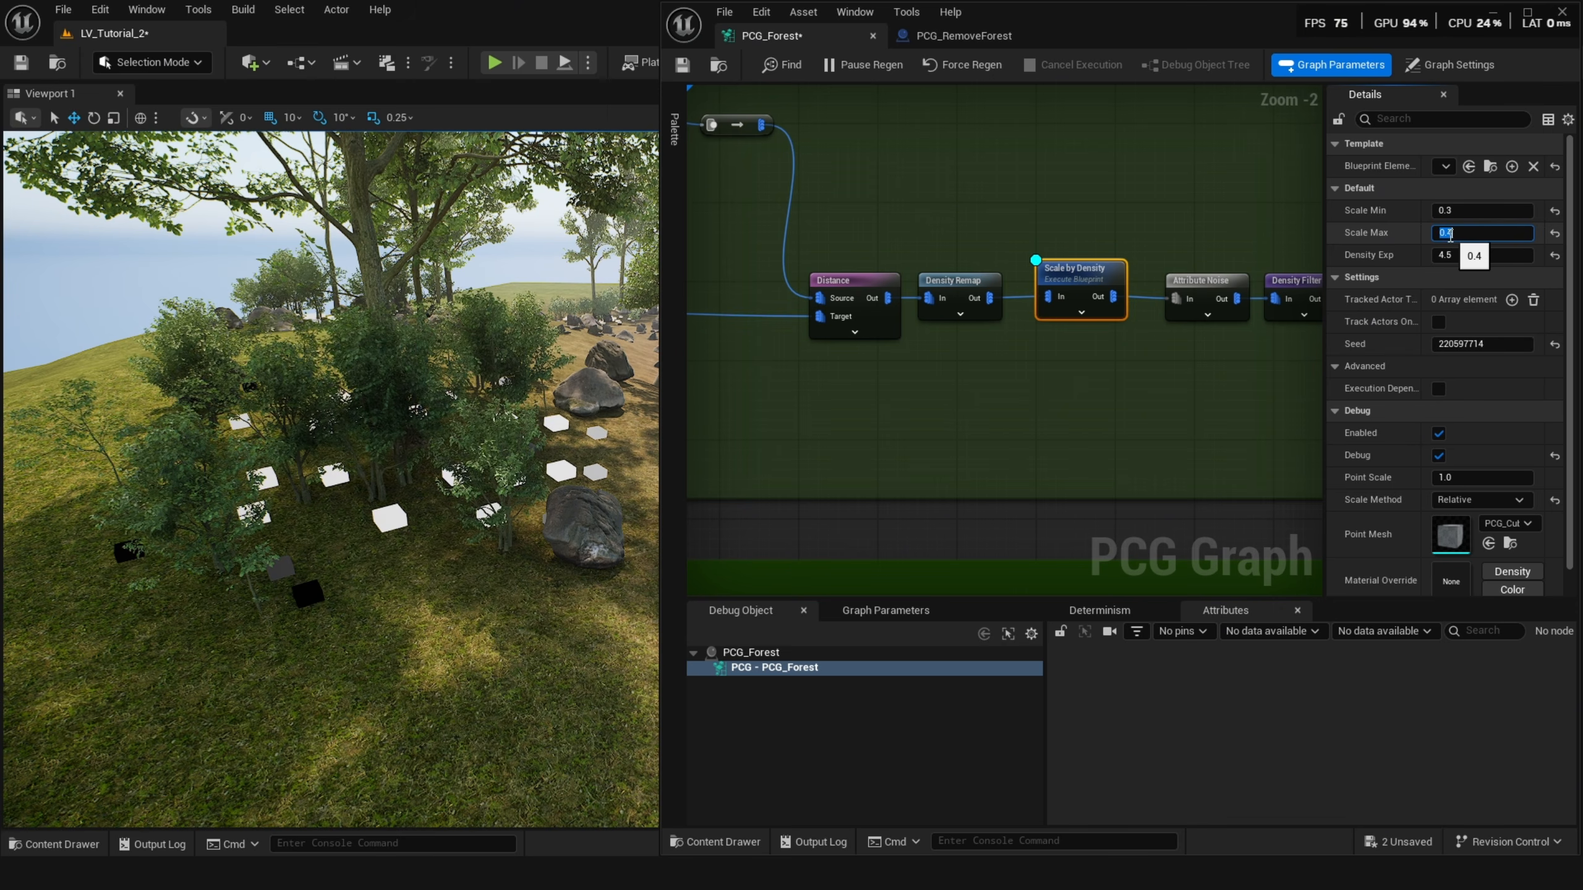
pyautogui.click(1458, 211)
pyautogui.write('.2')
pyautogui.press('Return')
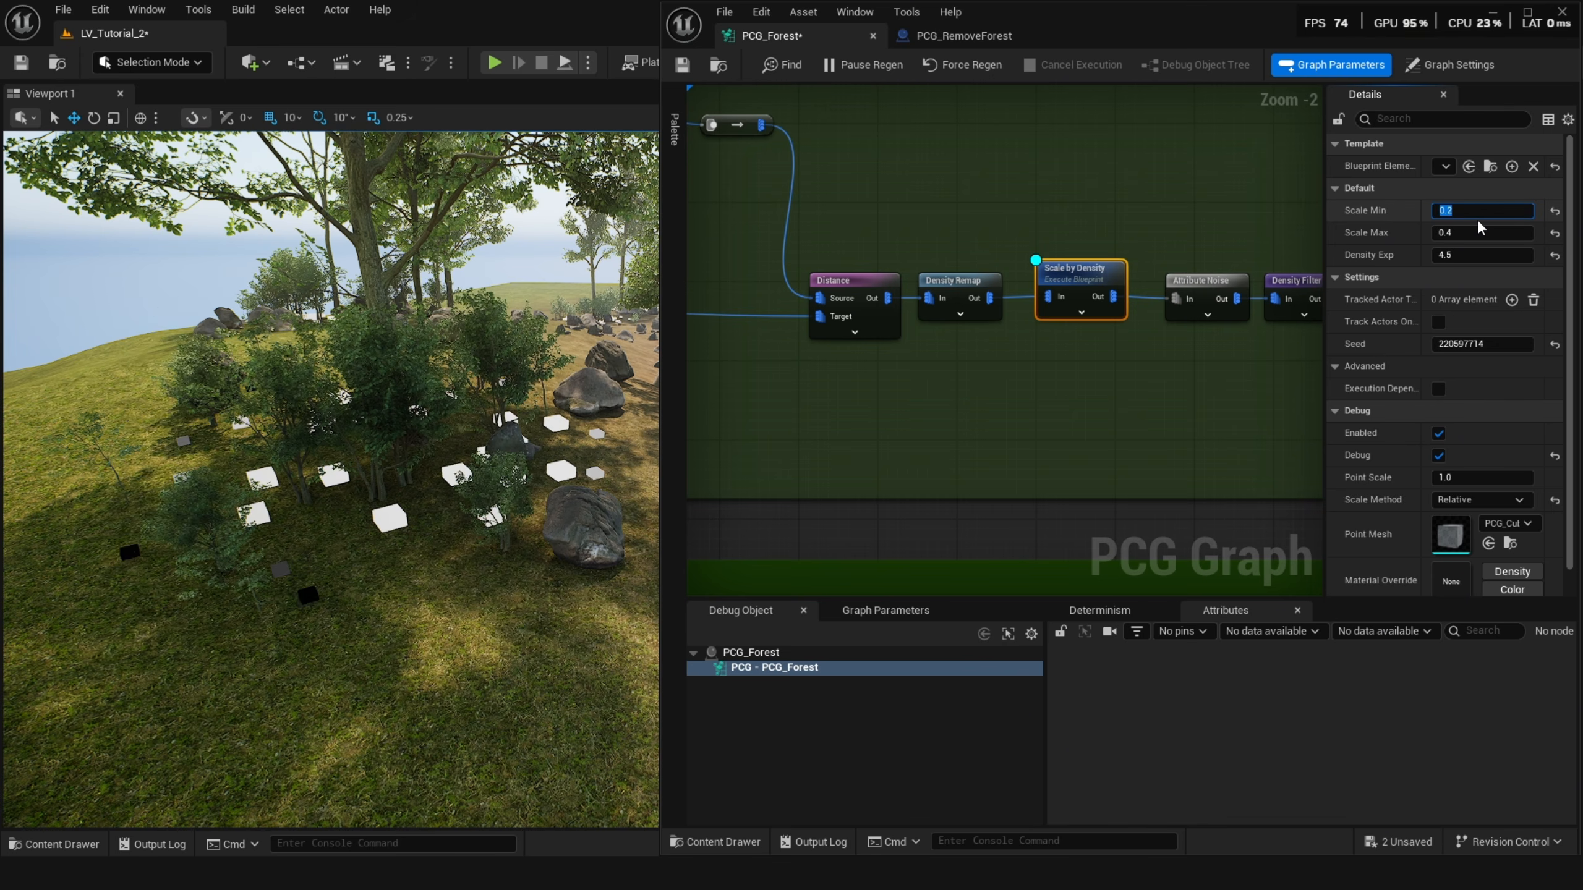
pyautogui.keyDown('alt'); pyautogui.moveTo(372, 372); pyautogui.dragTo(389, 413); pyautogui.keyUp('alt')
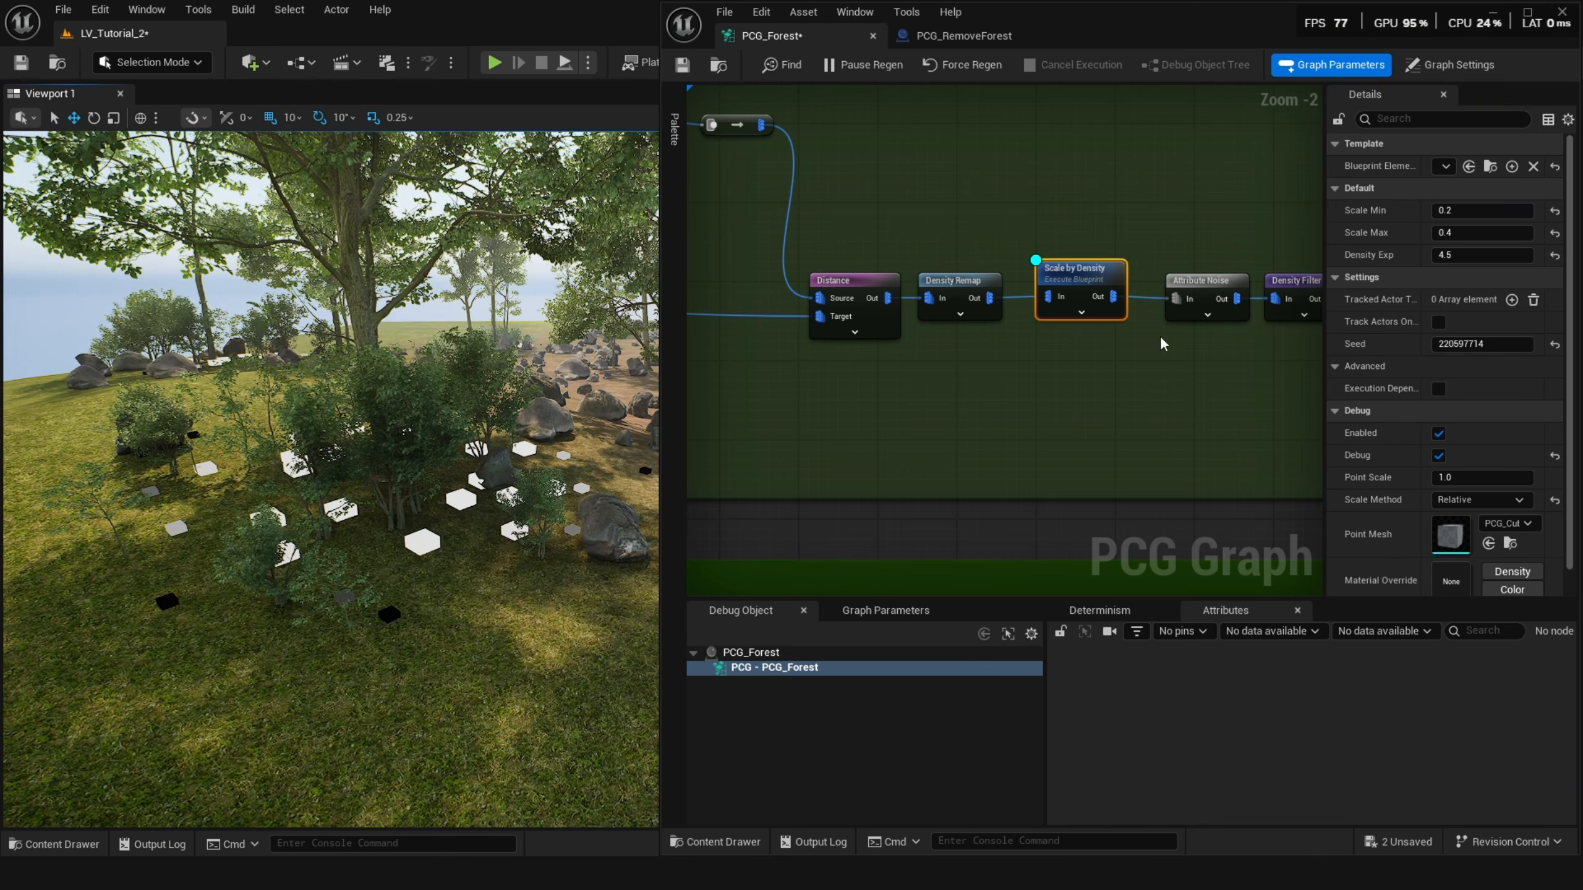
# Inspect the Attribute Noise node and lower the Density Filter node's Lower Bound.
pyautogui.click(1208, 300)
pyautogui.moveTo(1208, 300); pyautogui.dragTo(964, 261, button='right')
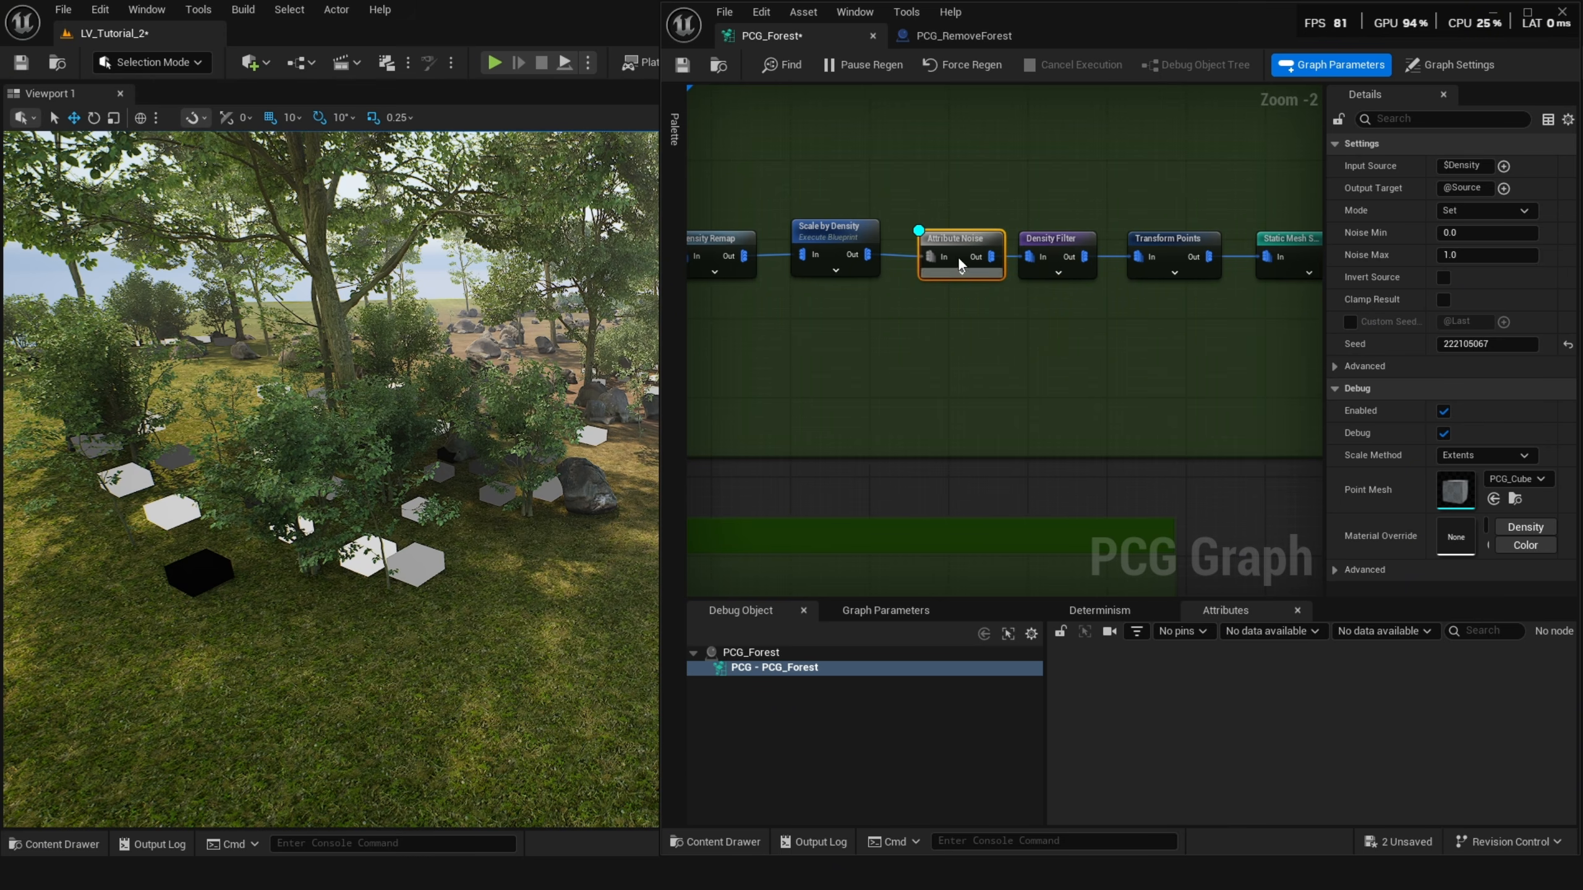
pyautogui.click(1041, 238)
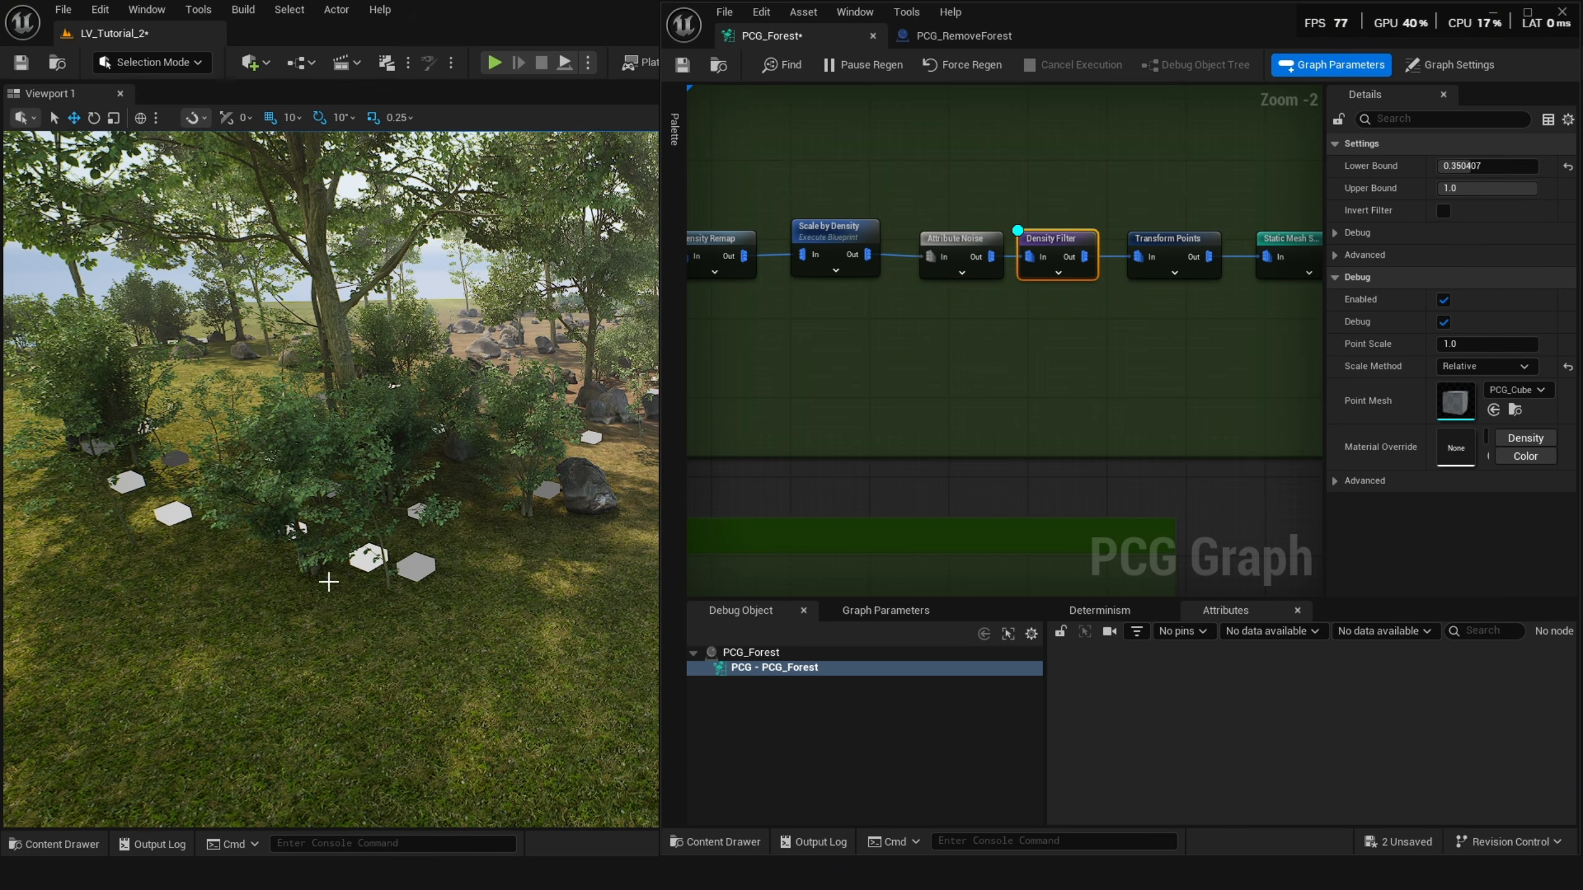
pyautogui.moveTo(1522, 165); pyautogui.dragTo(1484, 166)
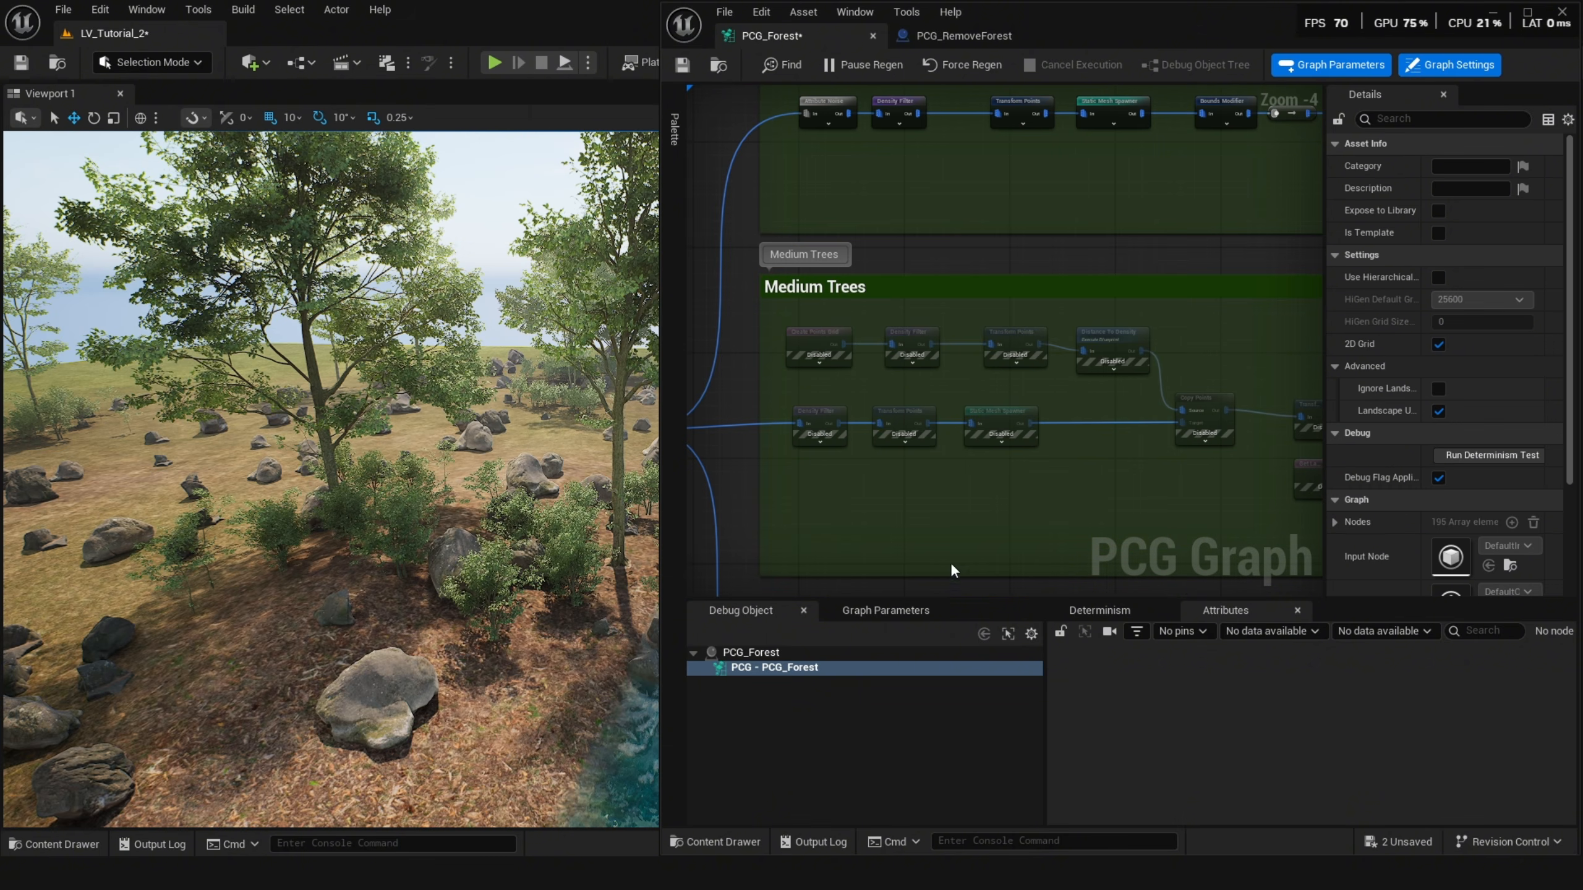
# Enable the disabled Density Filter, Transform Points and Static Mesh Spawner nodes in the Medium Trees group's lower row.
pyautogui.moveTo(1044, 476); pyautogui.dragTo(801, 431)
pyautogui.press('e')
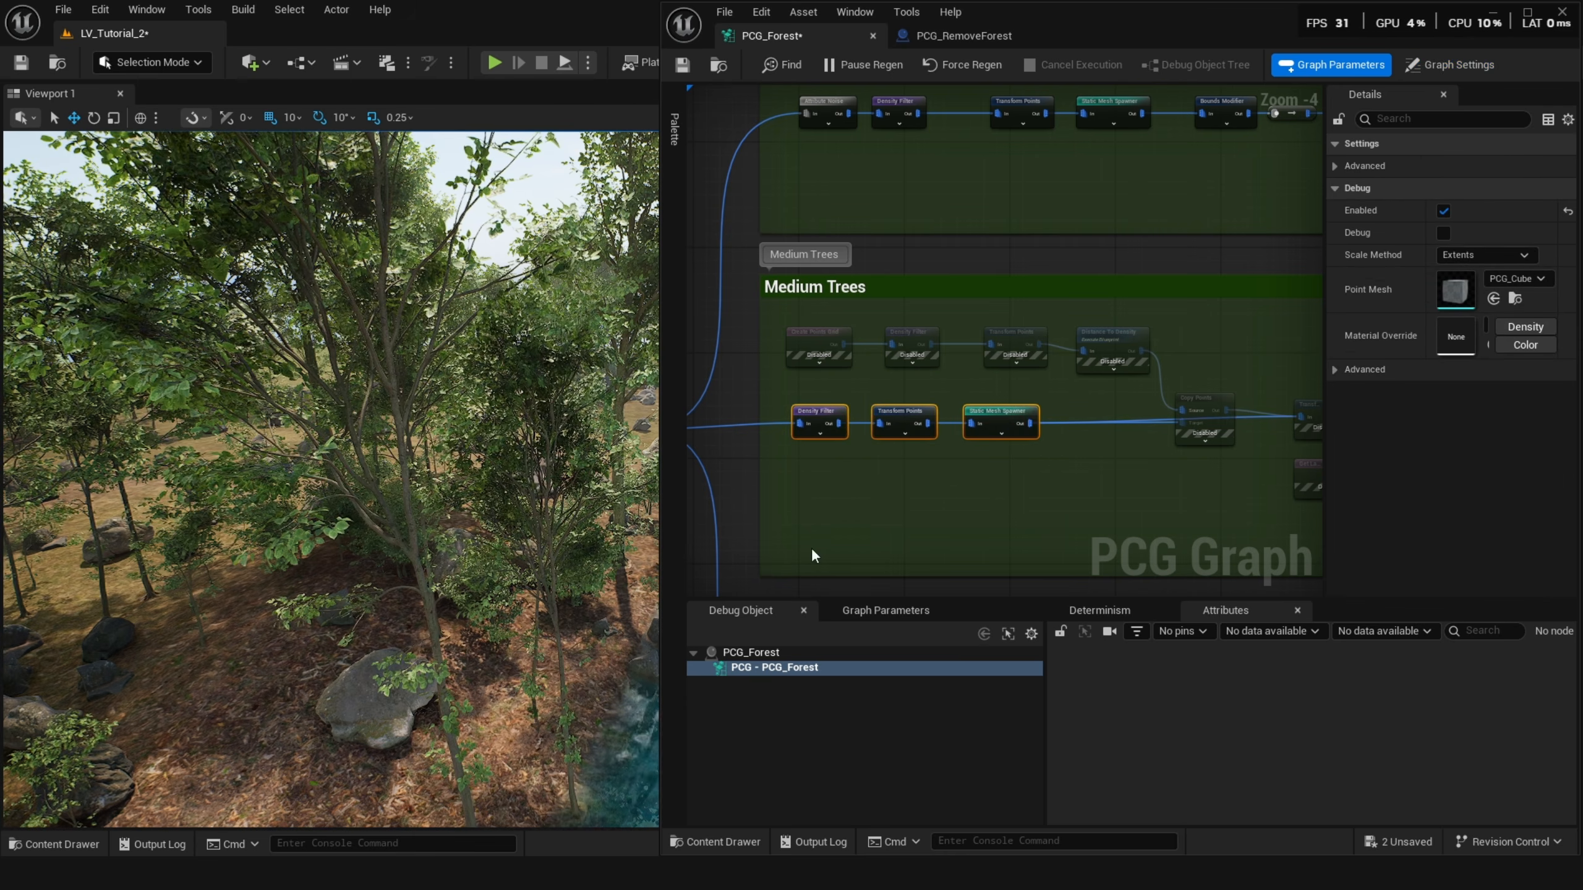
pyautogui.scroll(1, 833, 433)
pyautogui.press('s')
pyautogui.moveTo(392, 542); pyautogui.dragTo(344, 551, button='right')
pyautogui.press('w')
# Enable the Create Points Grid, Density Filter and Transform Points nodes in the Medium Trees group's upper row.
pyautogui.moveTo(1204, 449); pyautogui.dragTo(1016, 300)
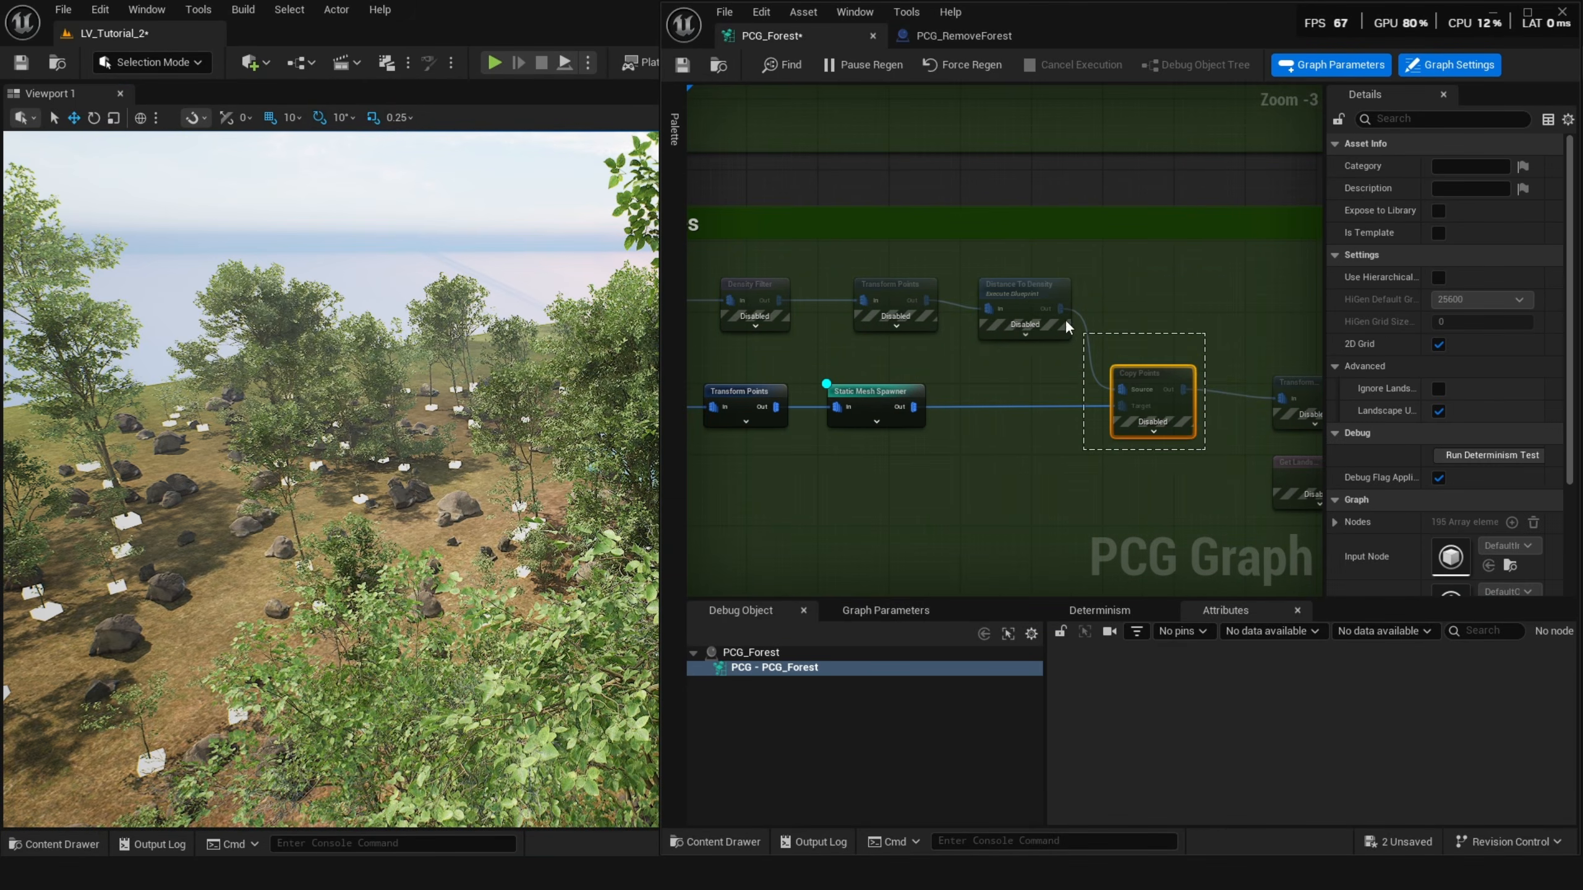
pyautogui.moveTo(942, 337); pyautogui.dragTo(883, 291)
pyautogui.press('e')
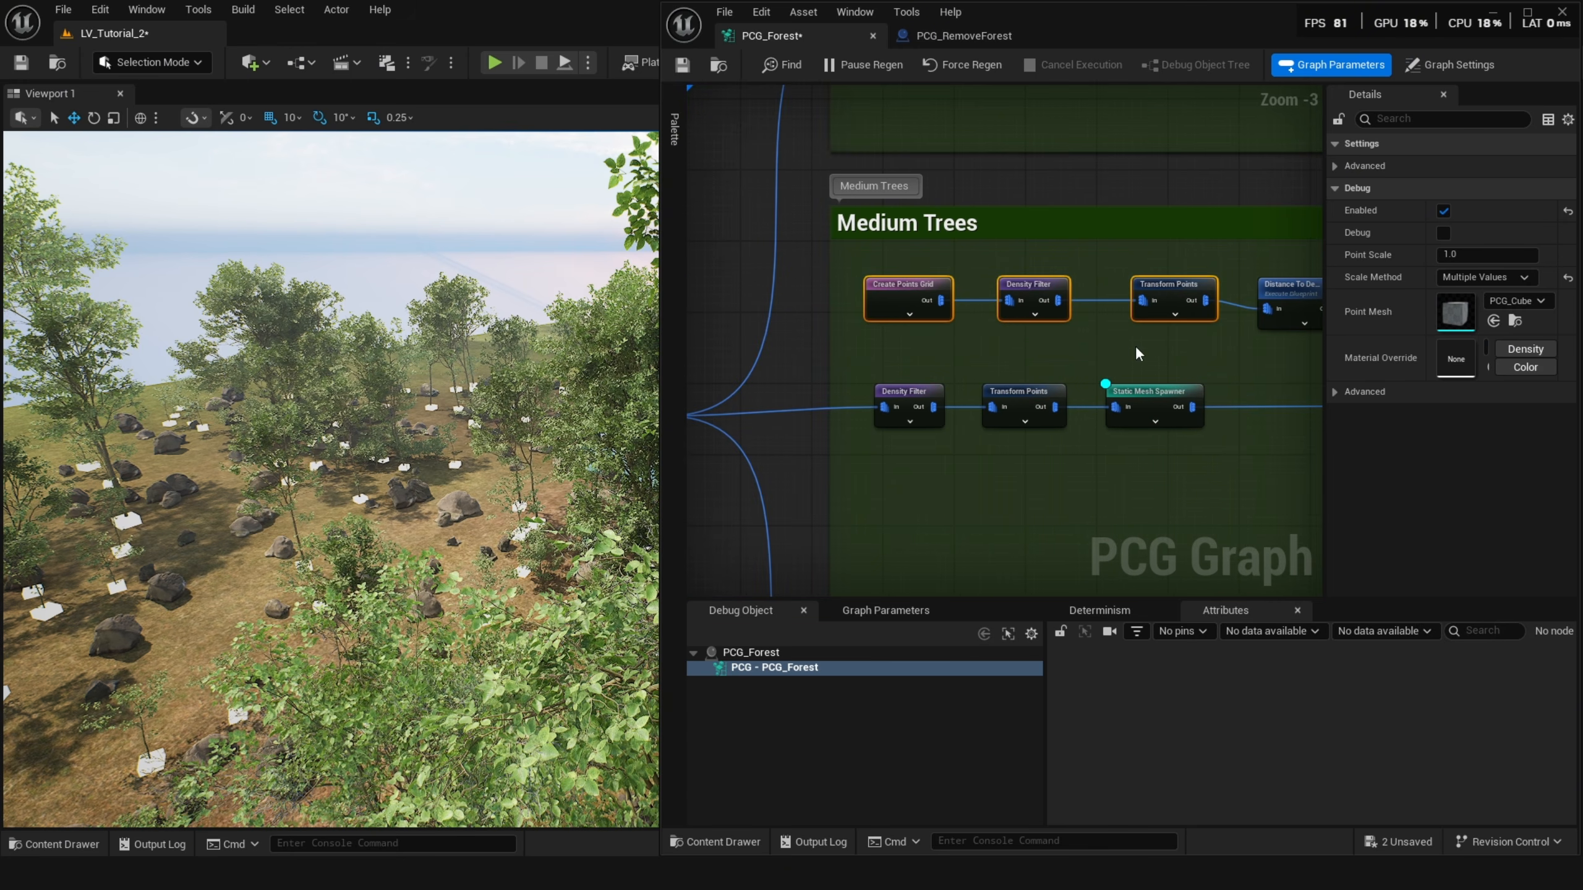
pyautogui.moveTo(508, 455); pyautogui.dragTo(508, 463, button='right')
# Select the Distance To Density node and toggle debug on the Copy Points node.
pyautogui.click(1299, 285)
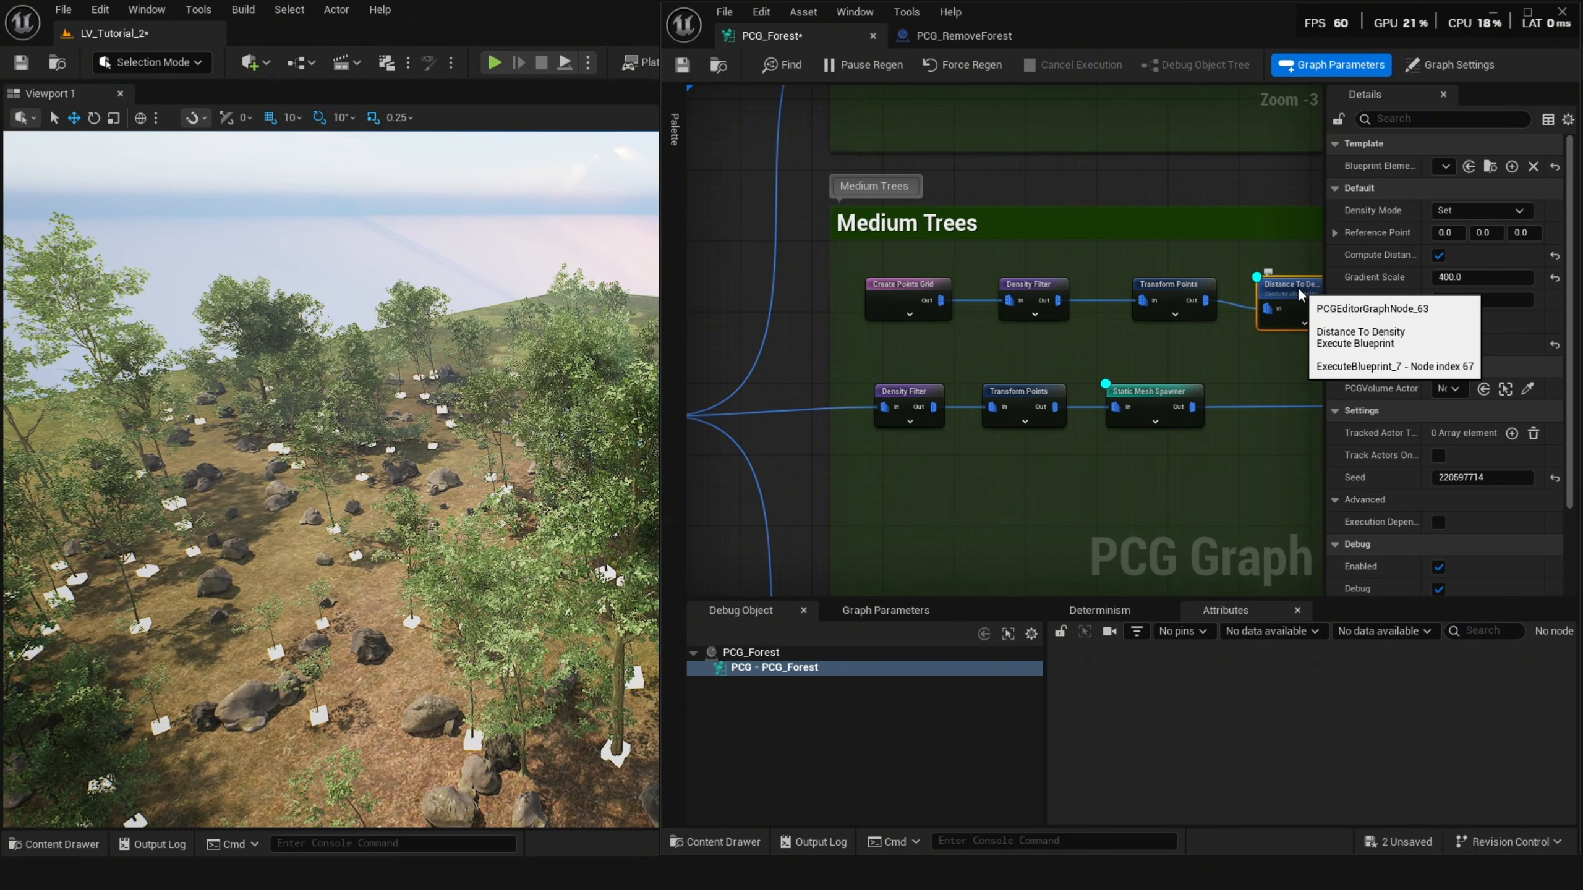
pyautogui.moveTo(1267, 306); pyautogui.dragTo(905, 272, button='right')
pyautogui.press('d')
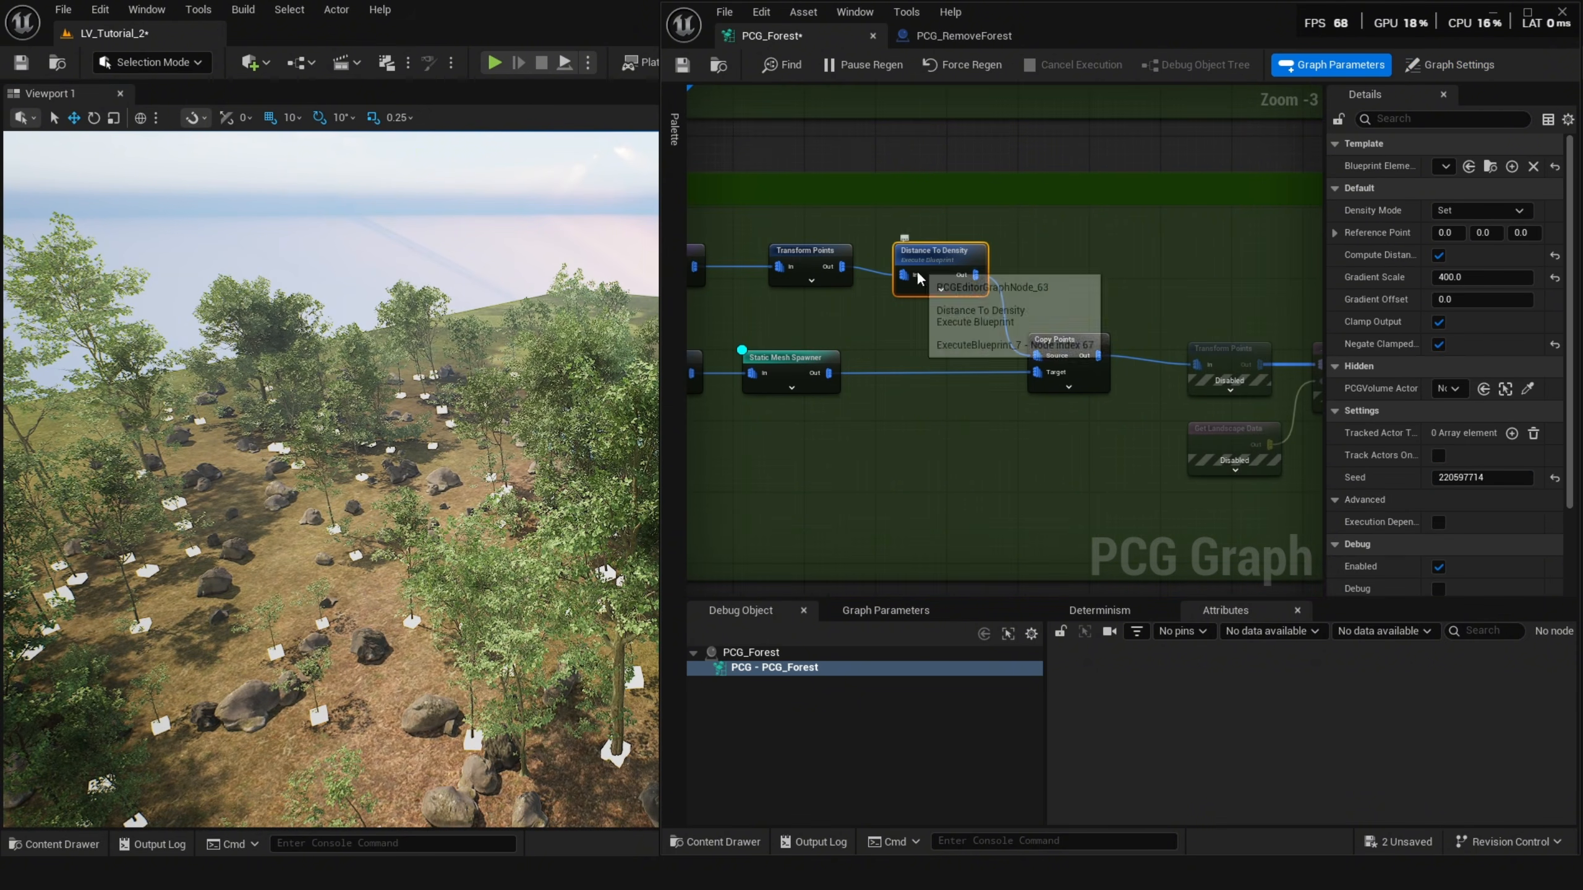
pyautogui.click(1085, 347)
pyautogui.press('d')
pyautogui.press('w')
pyautogui.moveTo(459, 455); pyautogui.dragTo(460, 455, button='right')
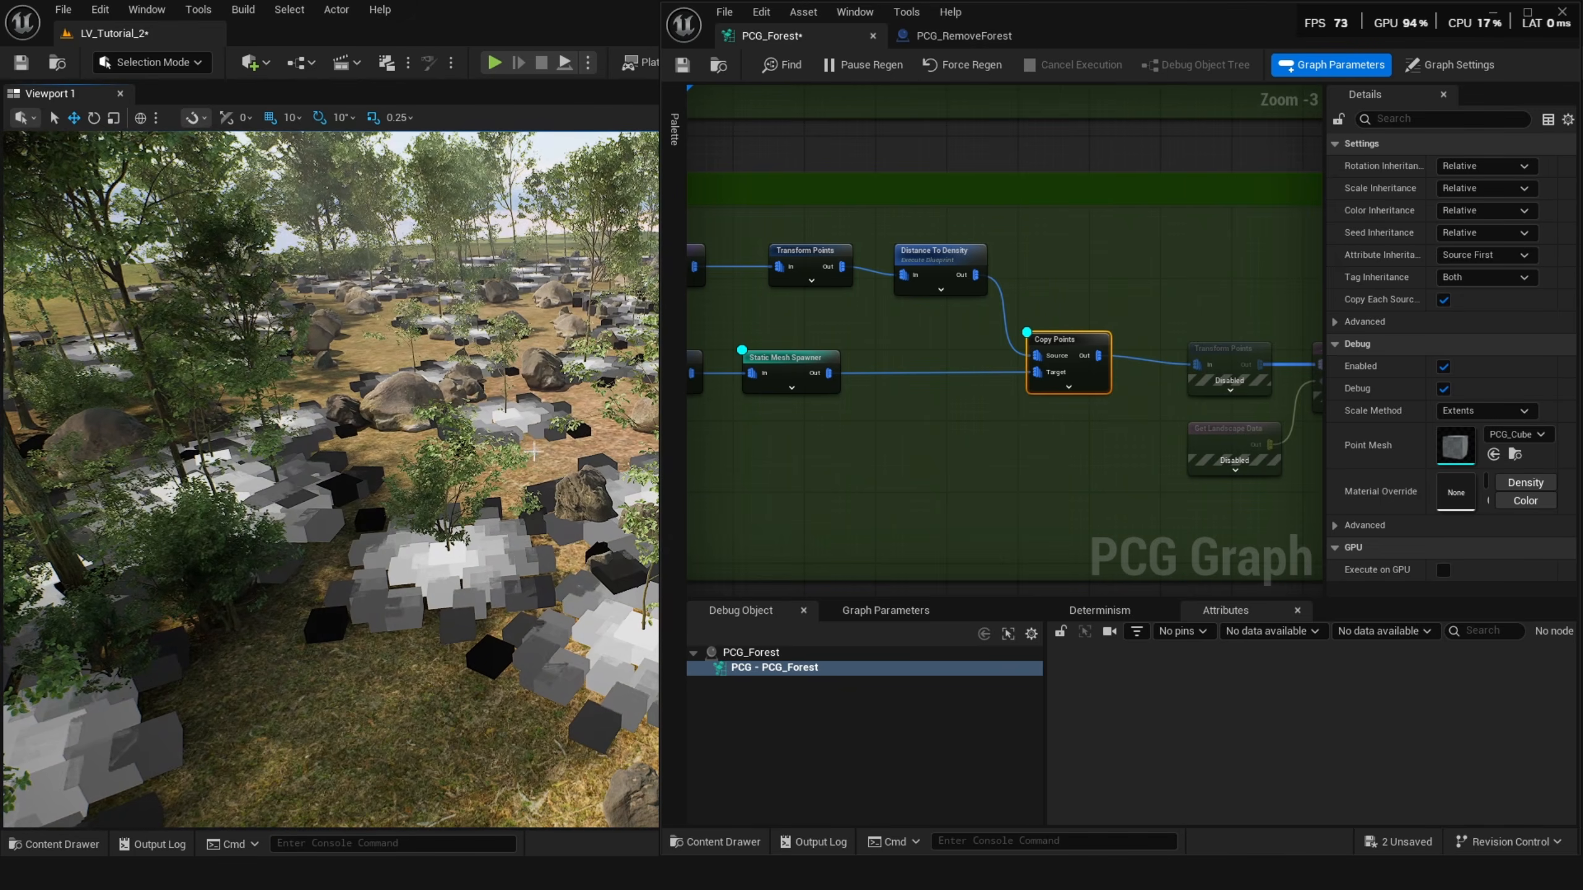
# Turn on debug for the Distance node that takes the Water Mask as its target.
pyautogui.moveTo(791, 356); pyautogui.dragTo(840, 351, button='right')
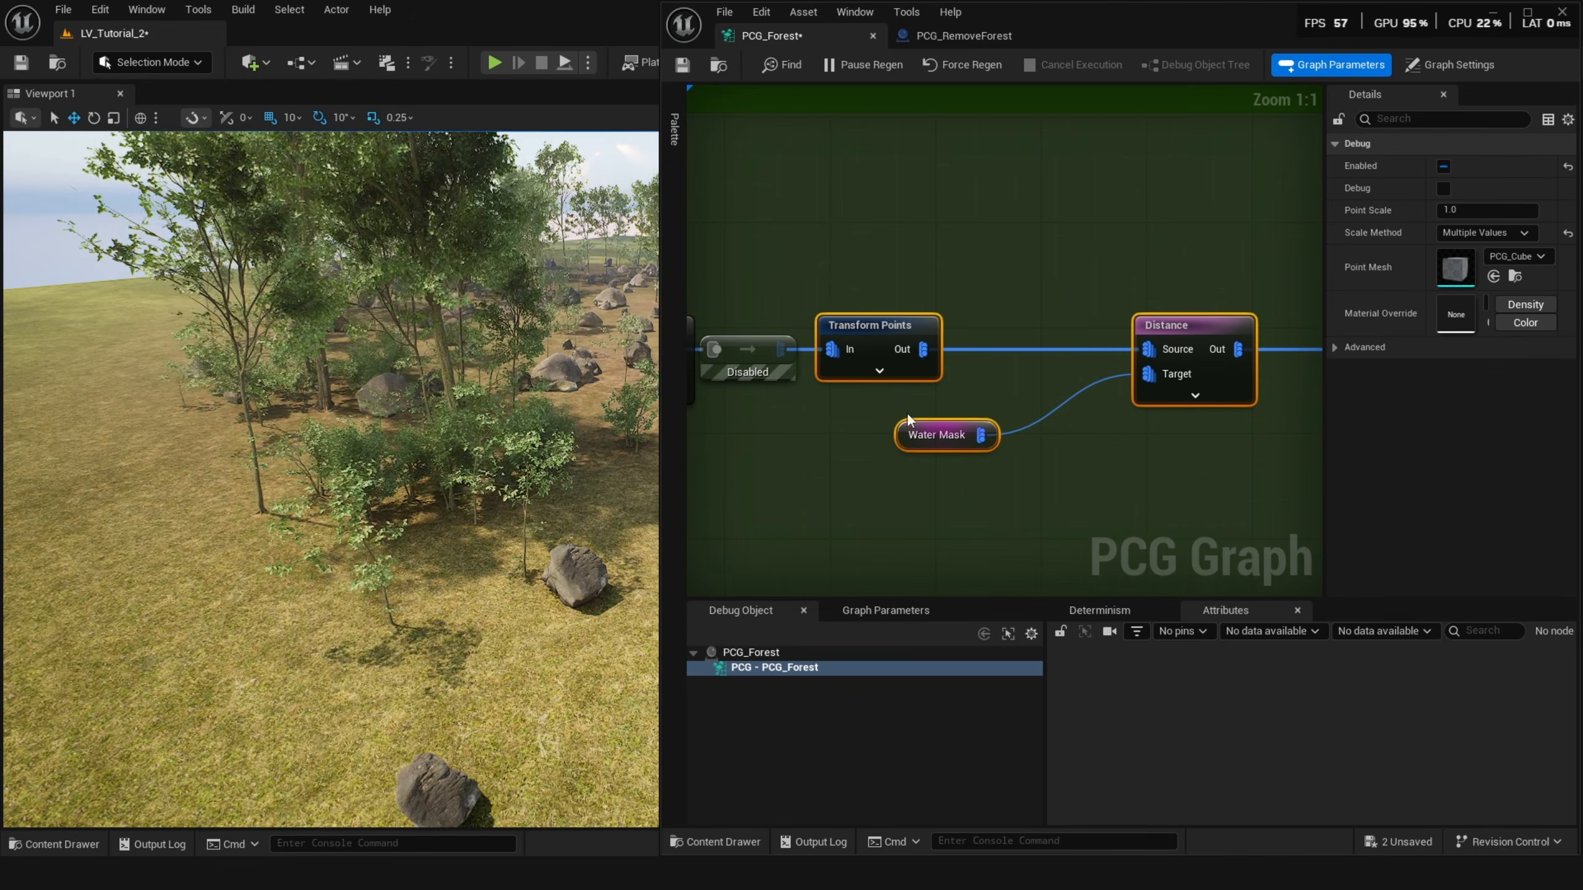
pyautogui.scroll(-4, 1028, 386)
pyautogui.click(1107, 374)
pyautogui.press('d')
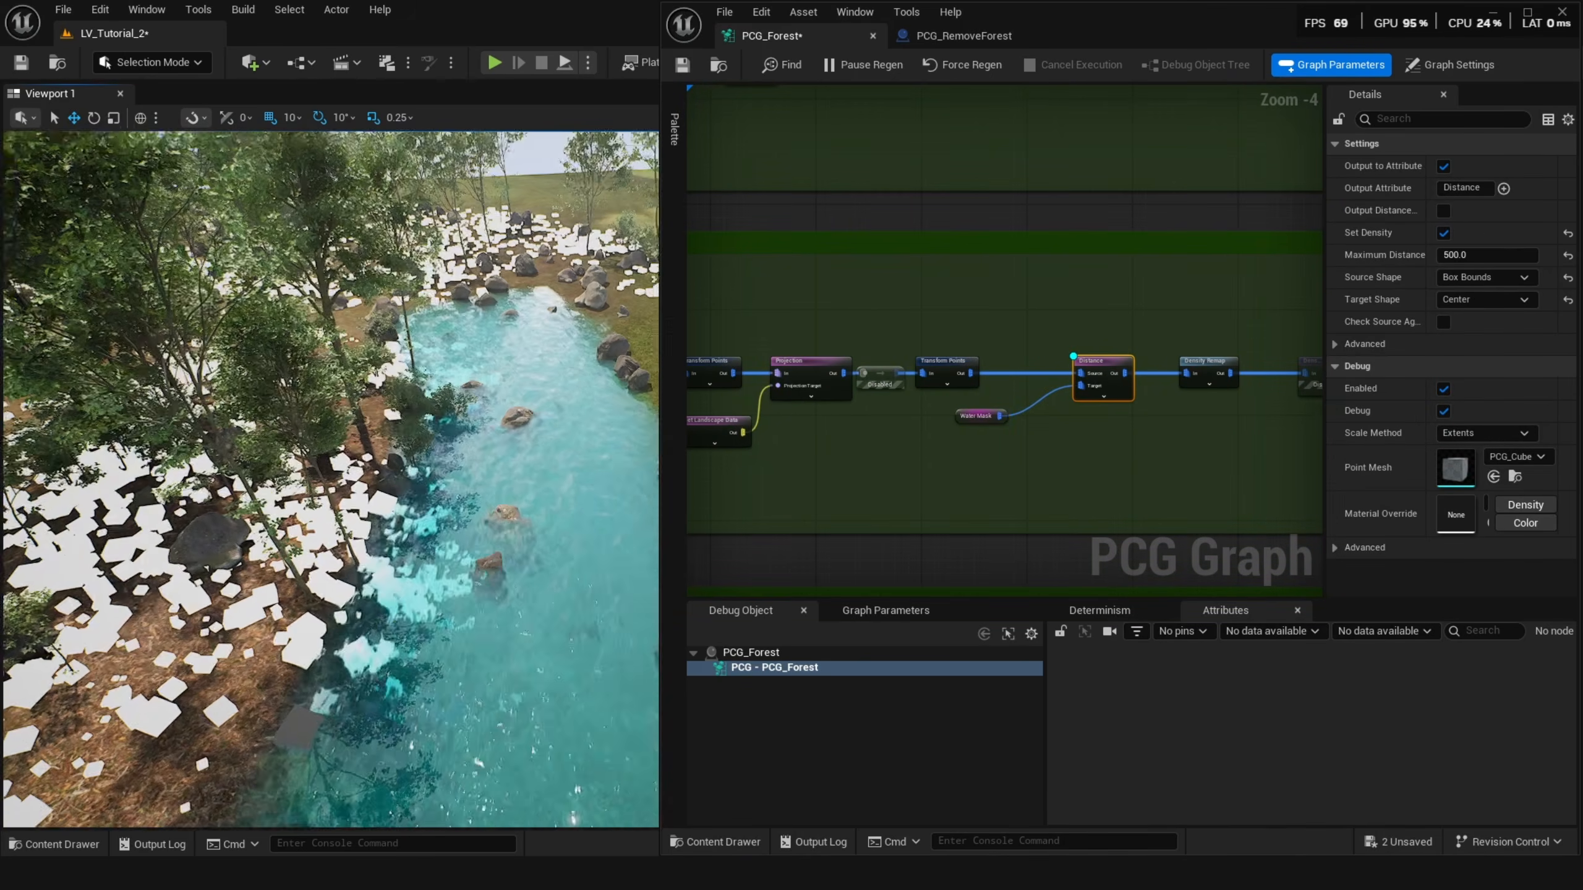
# Set the Water Mask Distance node's Maximum Distance to 800.
pyautogui.scroll(2, 1052, 380)
pyautogui.scroll(2, 1085, 379)
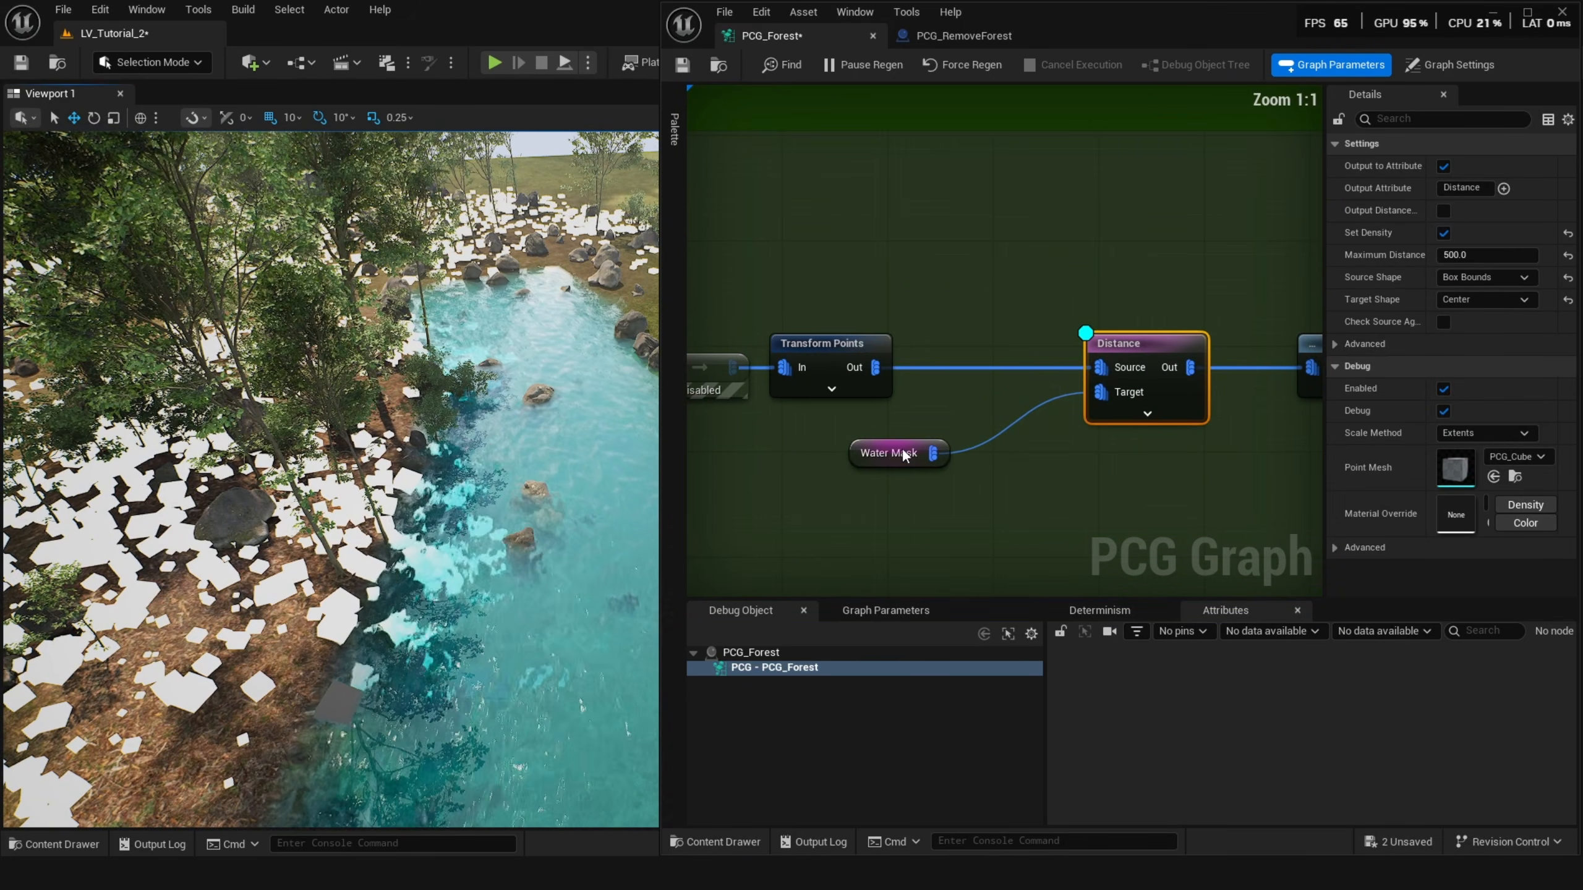
pyautogui.click(900, 448)
pyautogui.click(1106, 351)
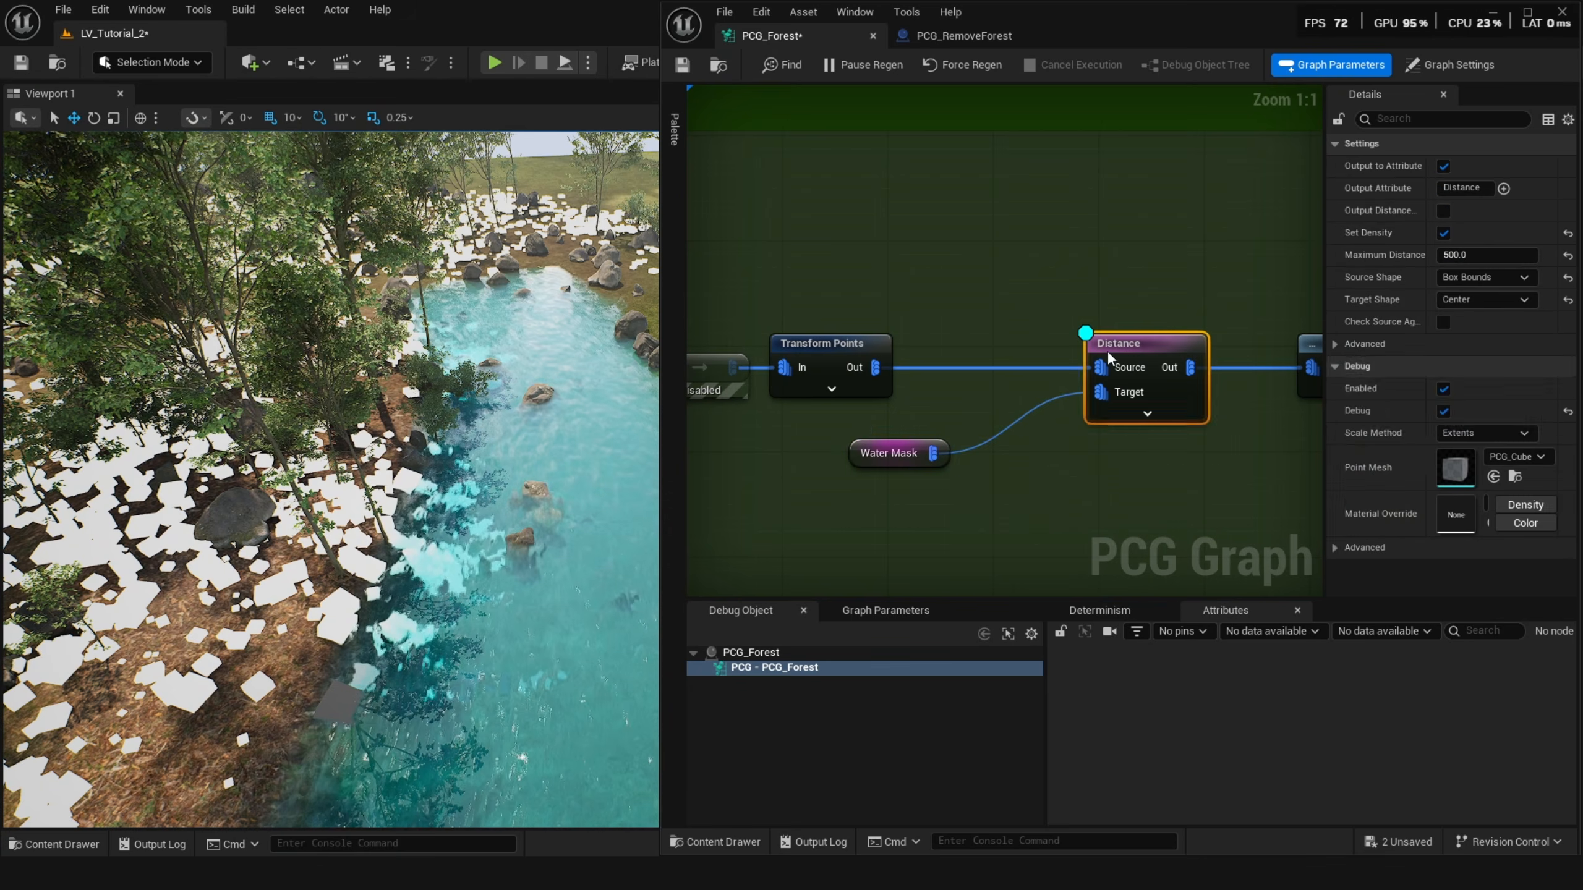
pyautogui.click(1479, 253)
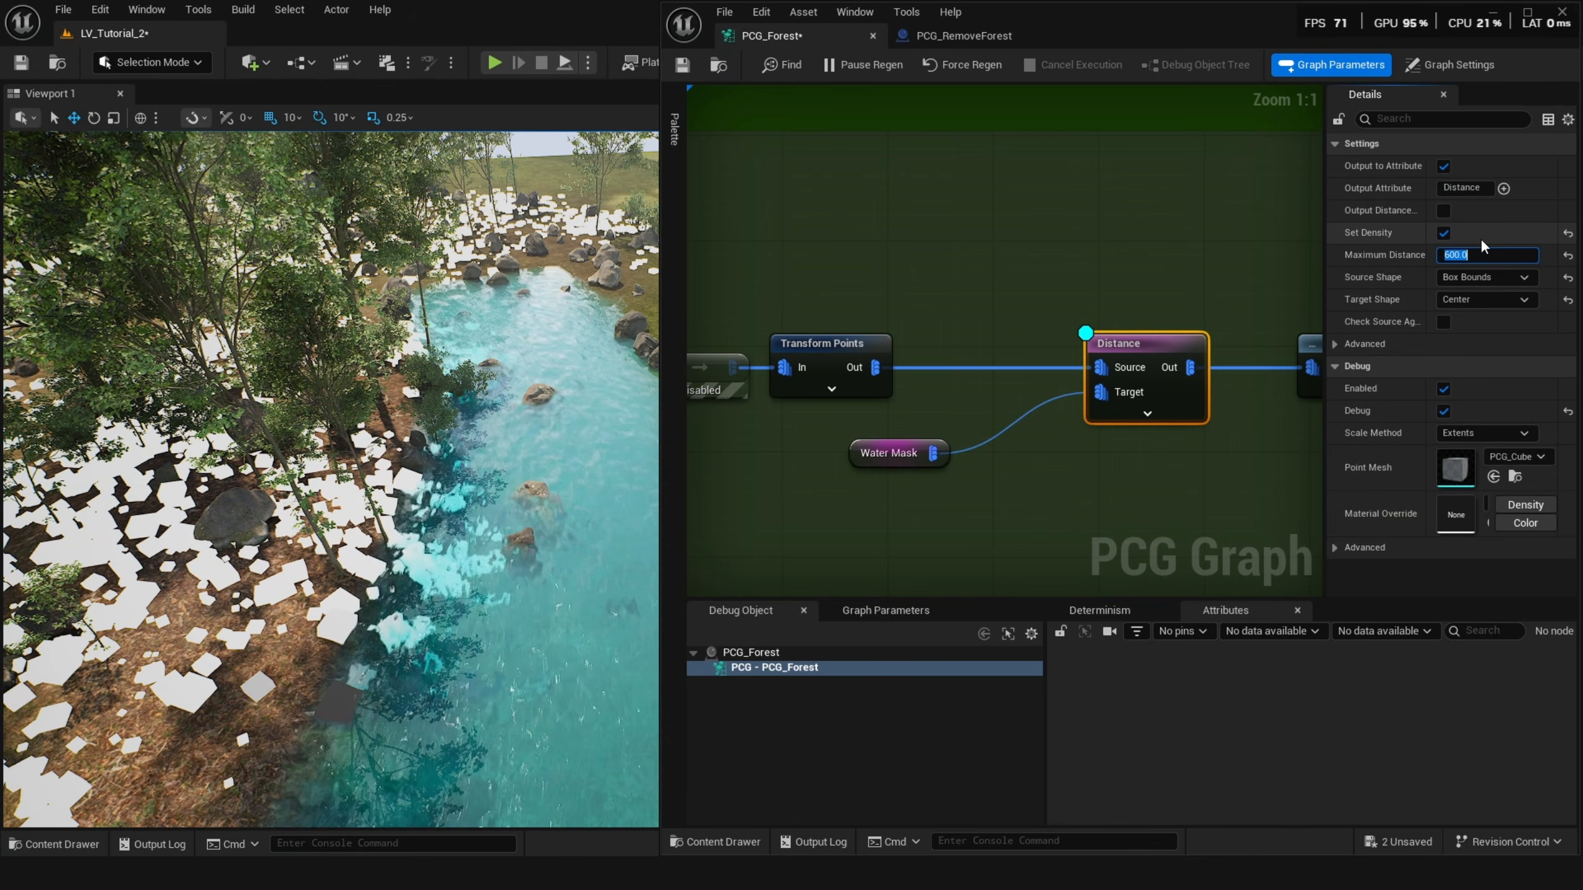
pyautogui.write('800')
pyautogui.press('Return')
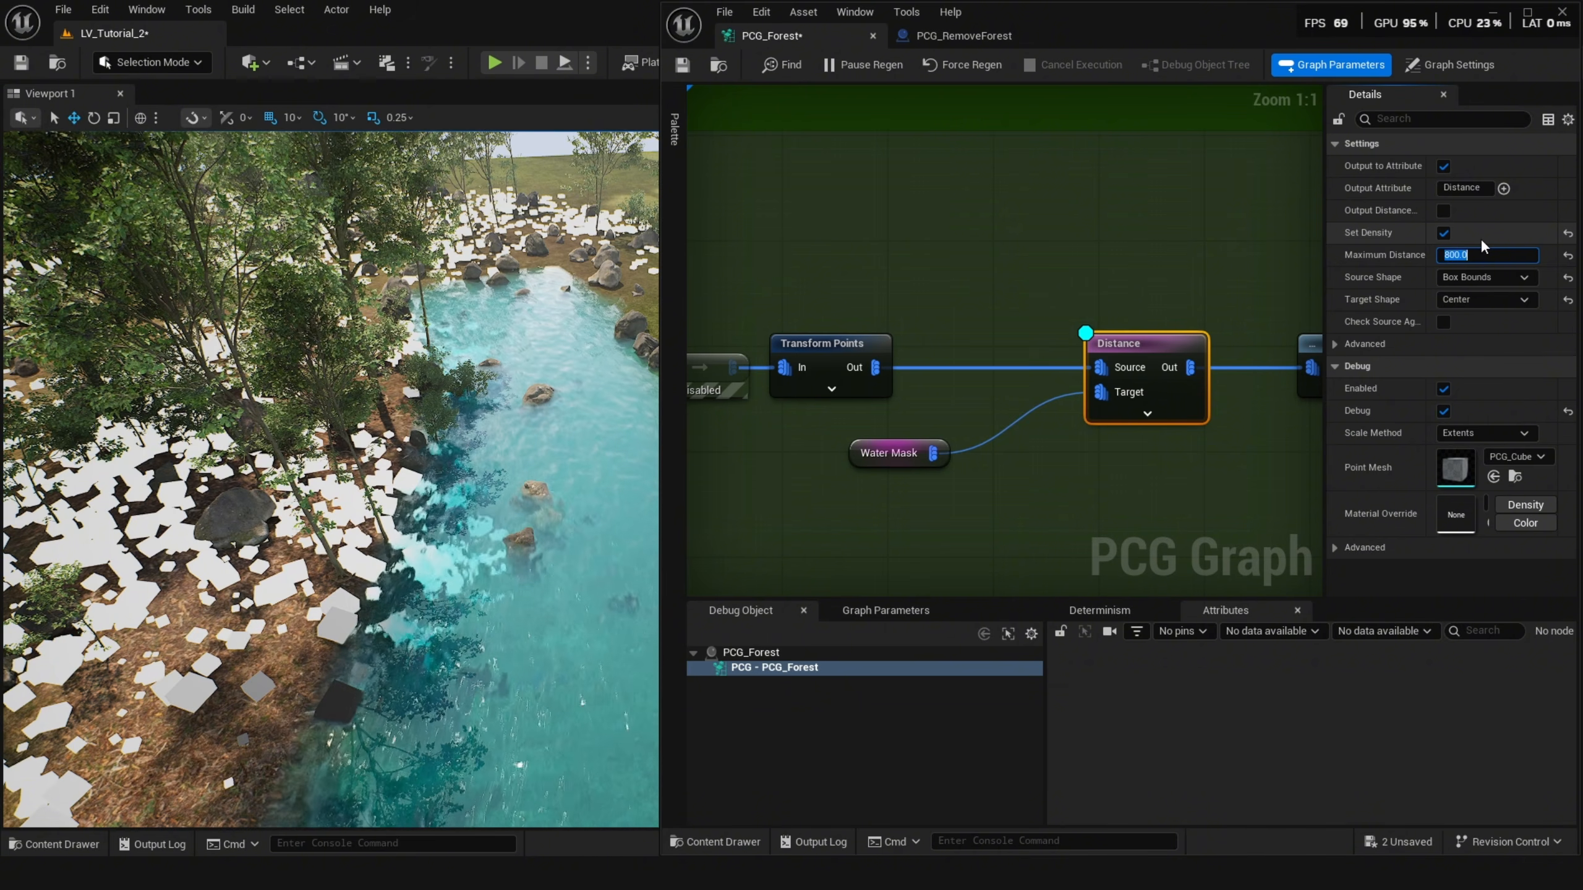
# Toggle debug on and back off for the Density Remap node after the Distance node.
pyautogui.scroll(-3, 1113, 409)
pyautogui.click(939, 349)
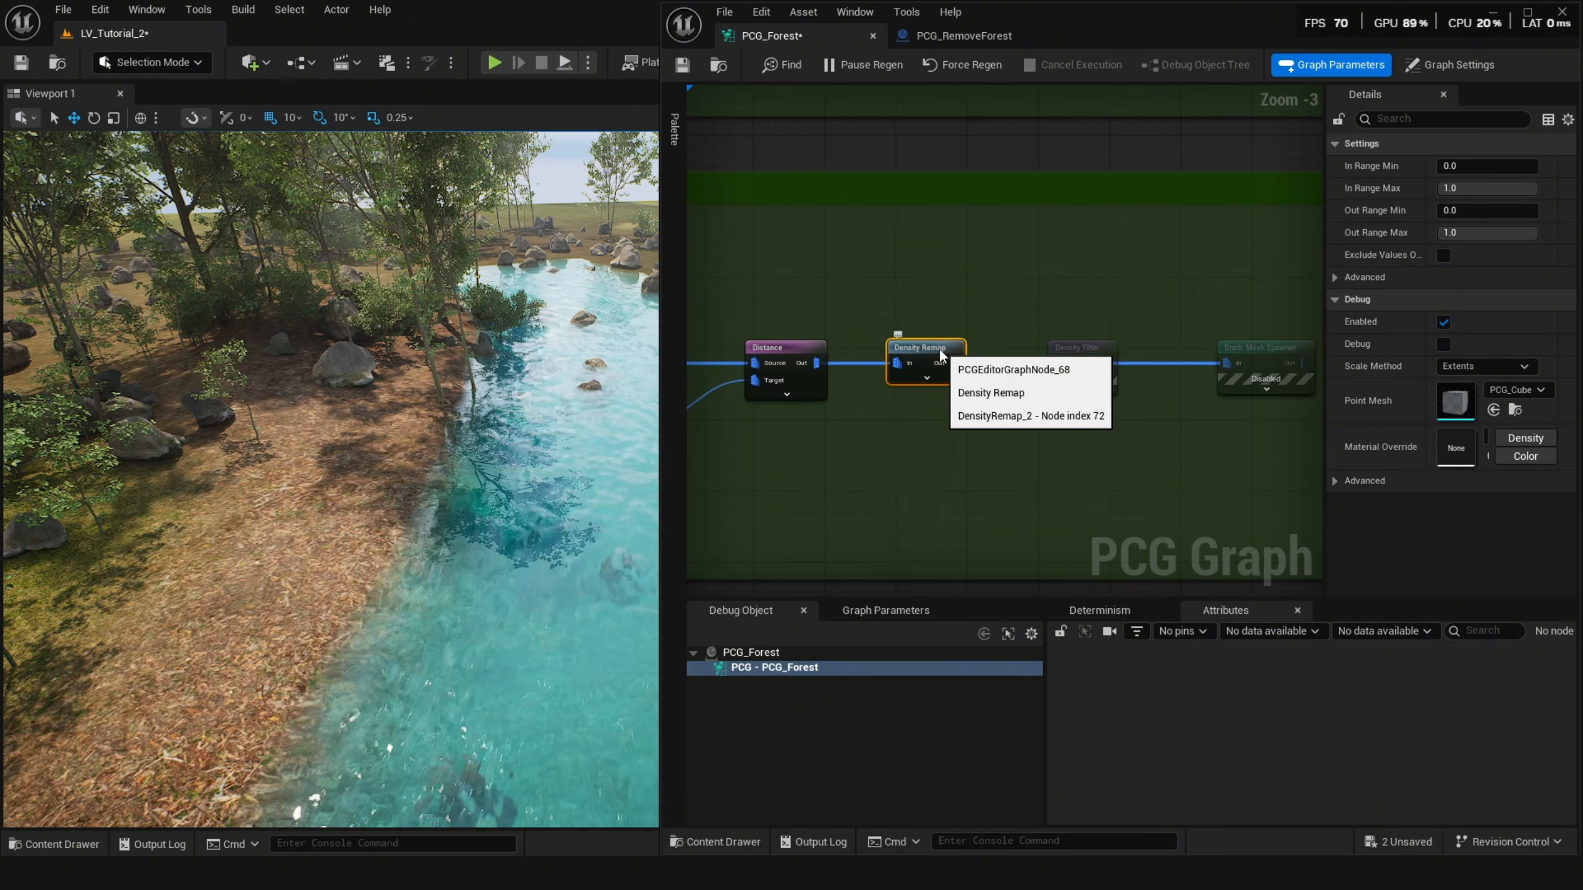
pyautogui.press('d')
pyautogui.press('d')
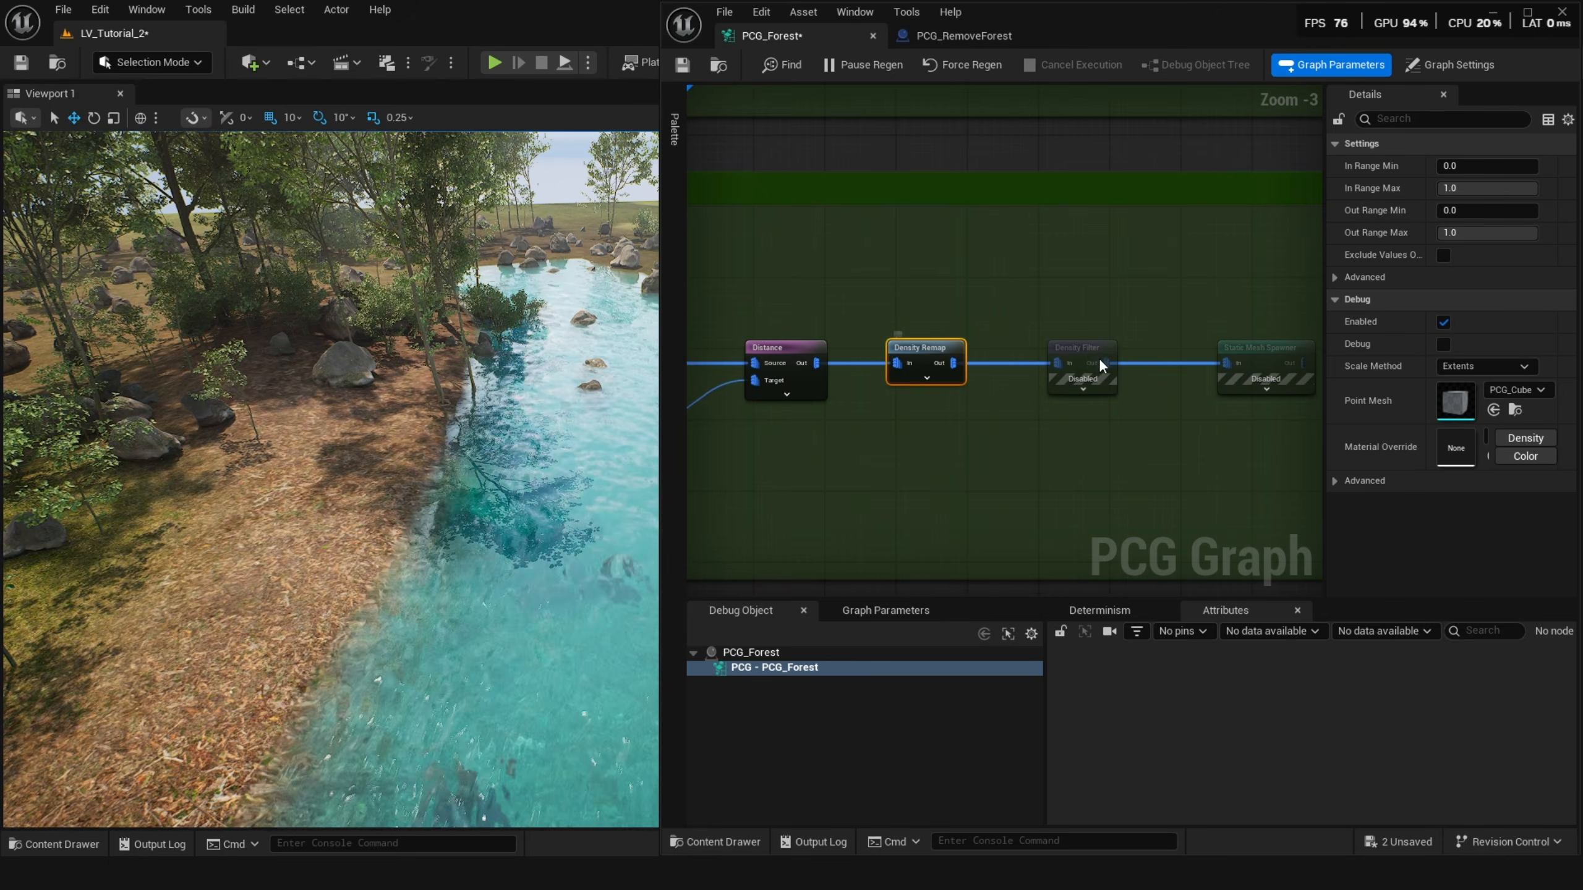
# Enable the disabled Density Filter node following the Density Remap.
pyautogui.click(1083, 352)
pyautogui.press('e')
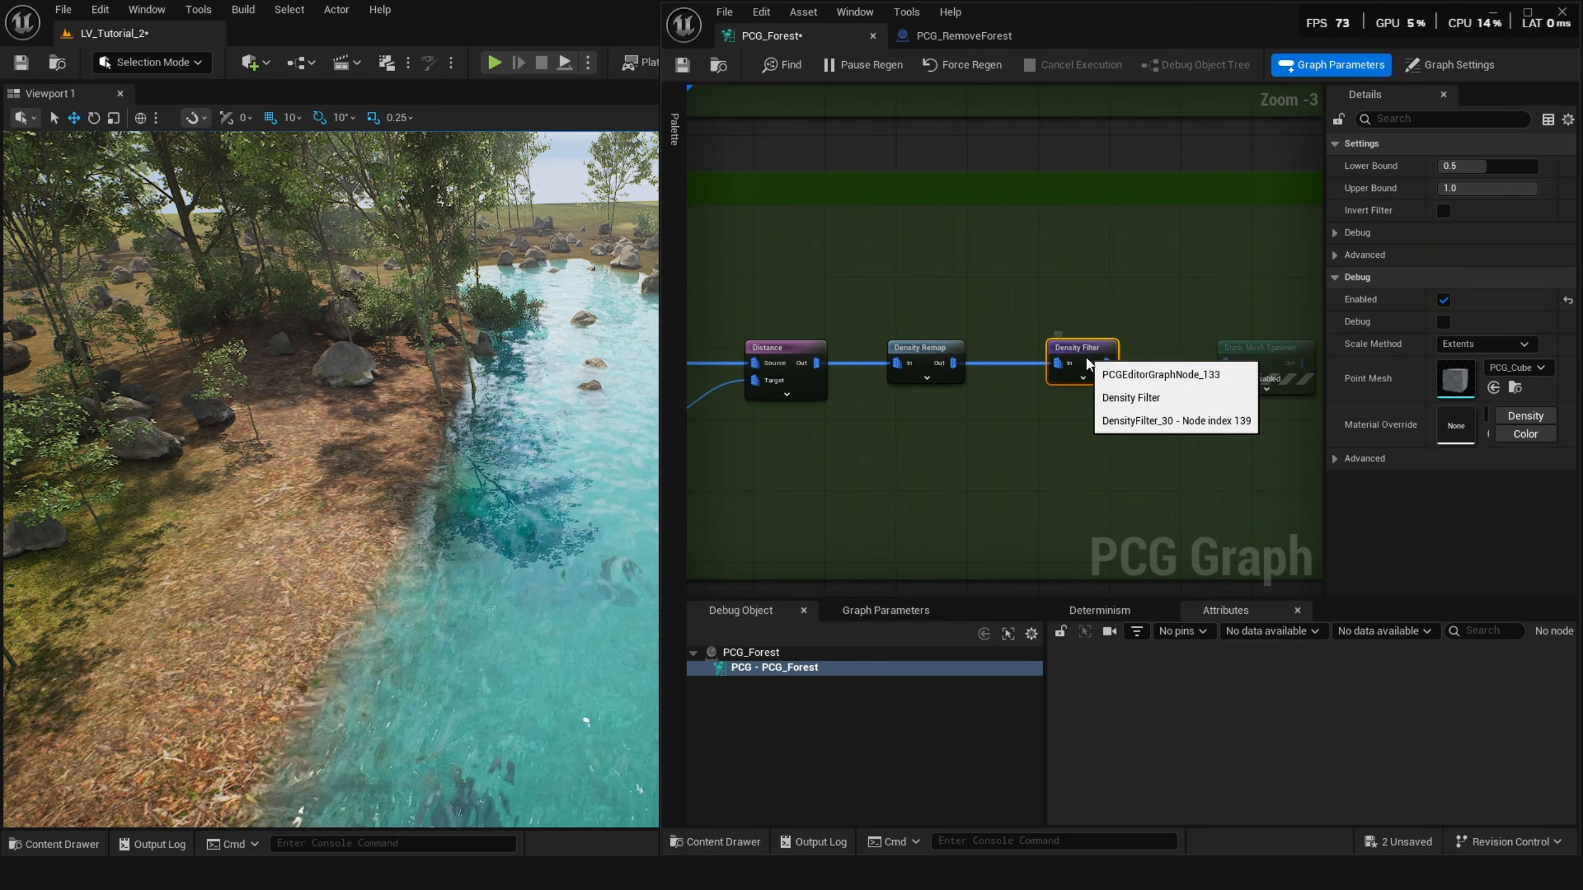
pyautogui.moveTo(1087, 365); pyautogui.dragTo(944, 366, button='right')
# Enable the Static Mesh Spawner node after the Density Filter and turn on its debug display.
pyautogui.click(1109, 361)
pyautogui.press('e')
pyautogui.moveTo(530, 399); pyautogui.dragTo(399, 389, button='right')
pyautogui.press('d')
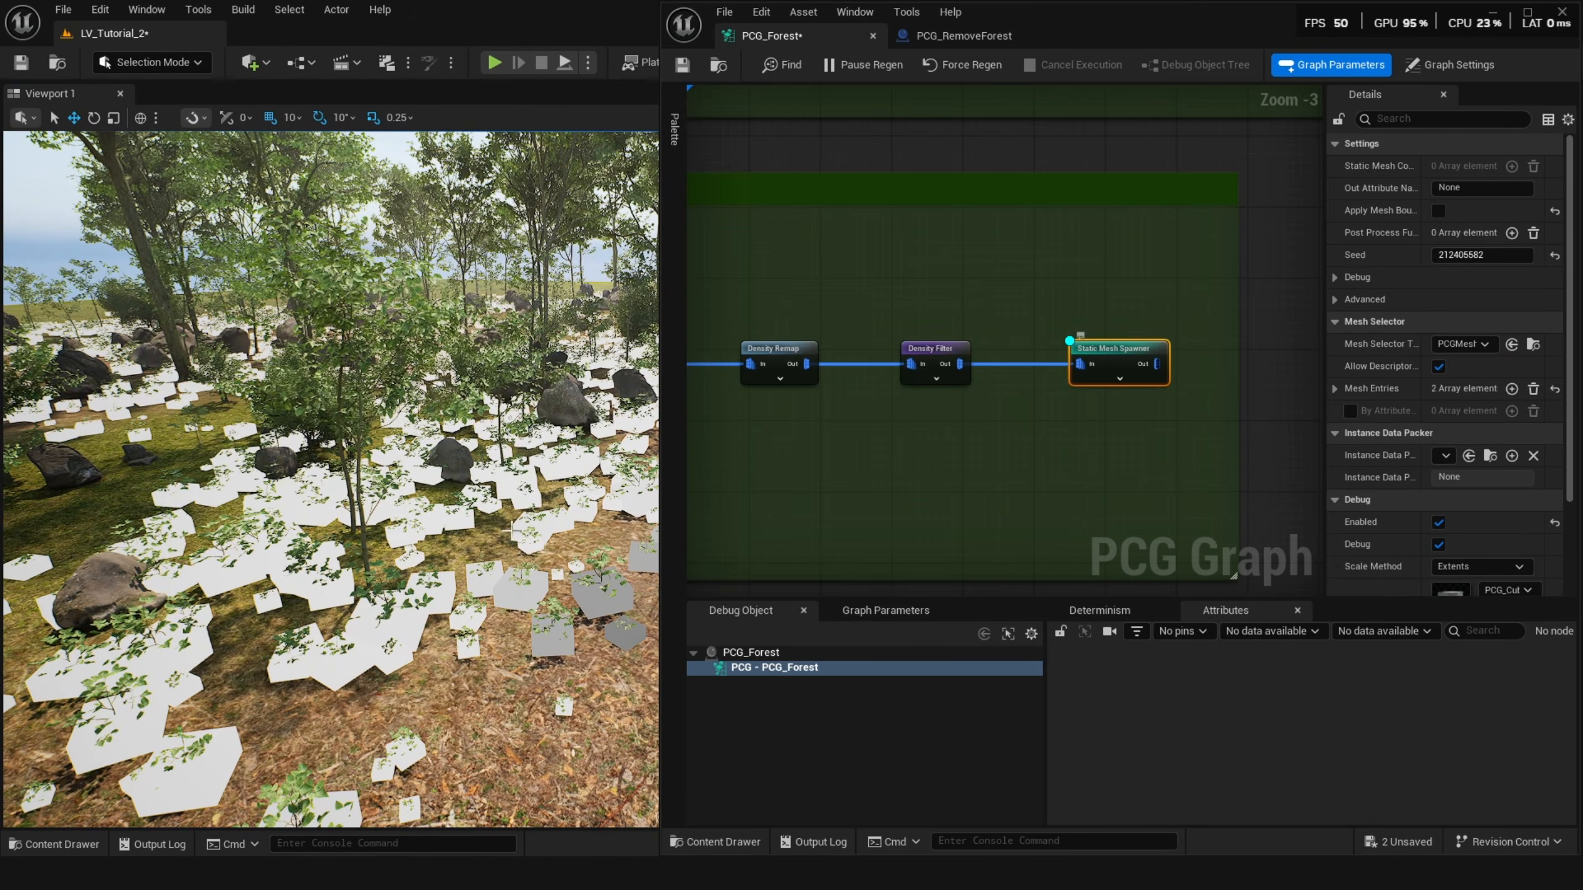
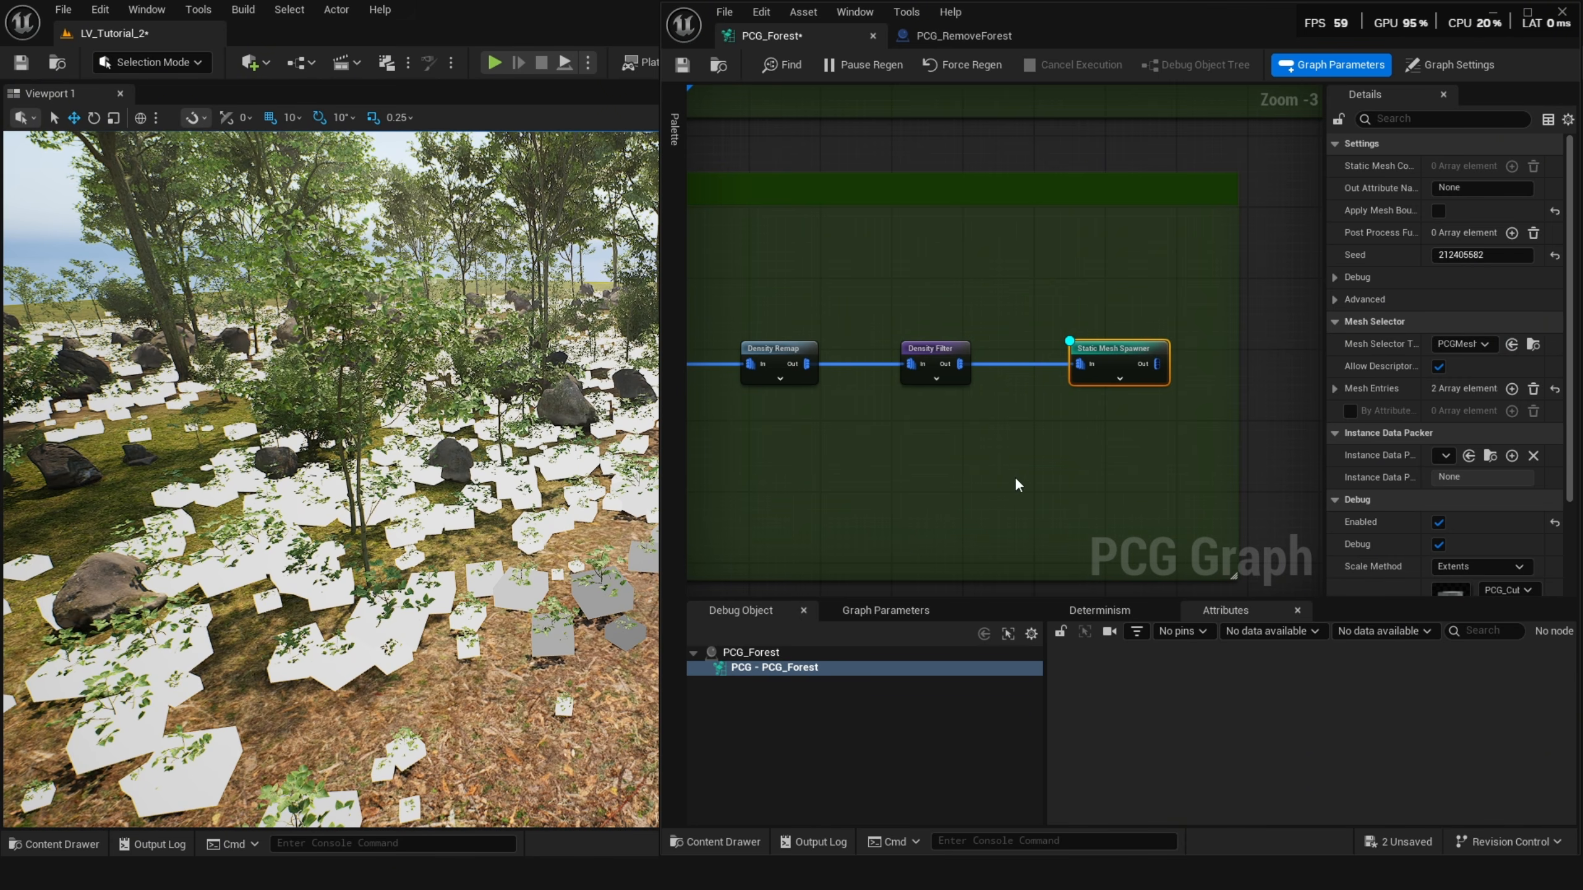
# Enable the first disabled nodes of the Tree Stump and Small Bush group, up to Copy Points.
pyautogui.scroll(-1, 1041, 463)
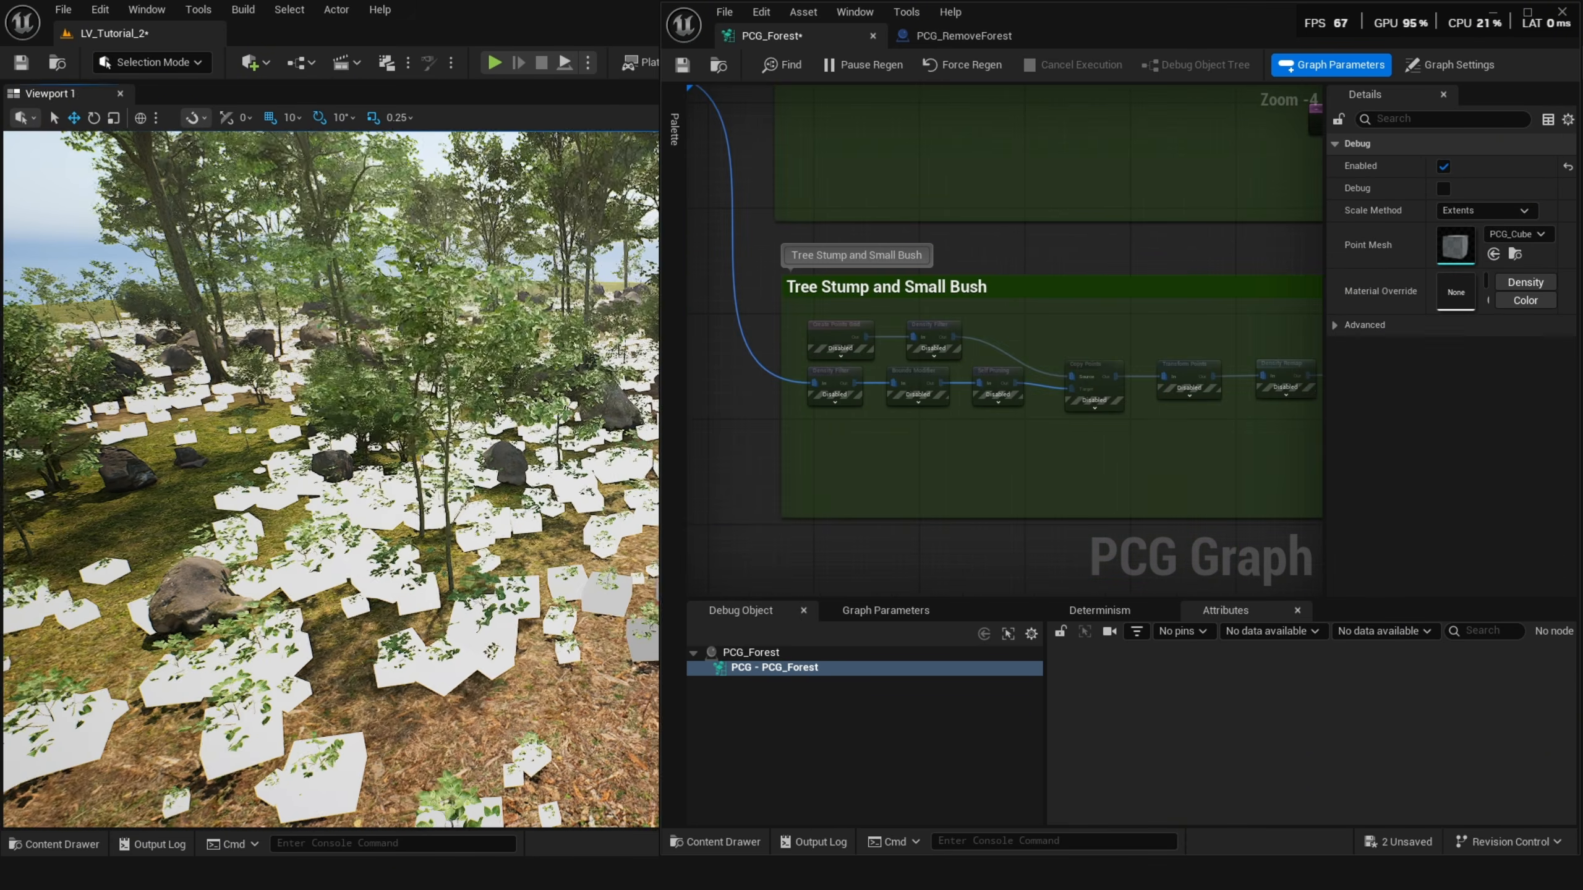
pyautogui.moveTo(1103, 438); pyautogui.dragTo(825, 334)
pyautogui.press('e')
pyautogui.scroll(-2, 1002, 418)
pyautogui.moveTo(1246, 424); pyautogui.dragTo(1237, 457, button='right')
pyautogui.scroll(3, 1002, 419)
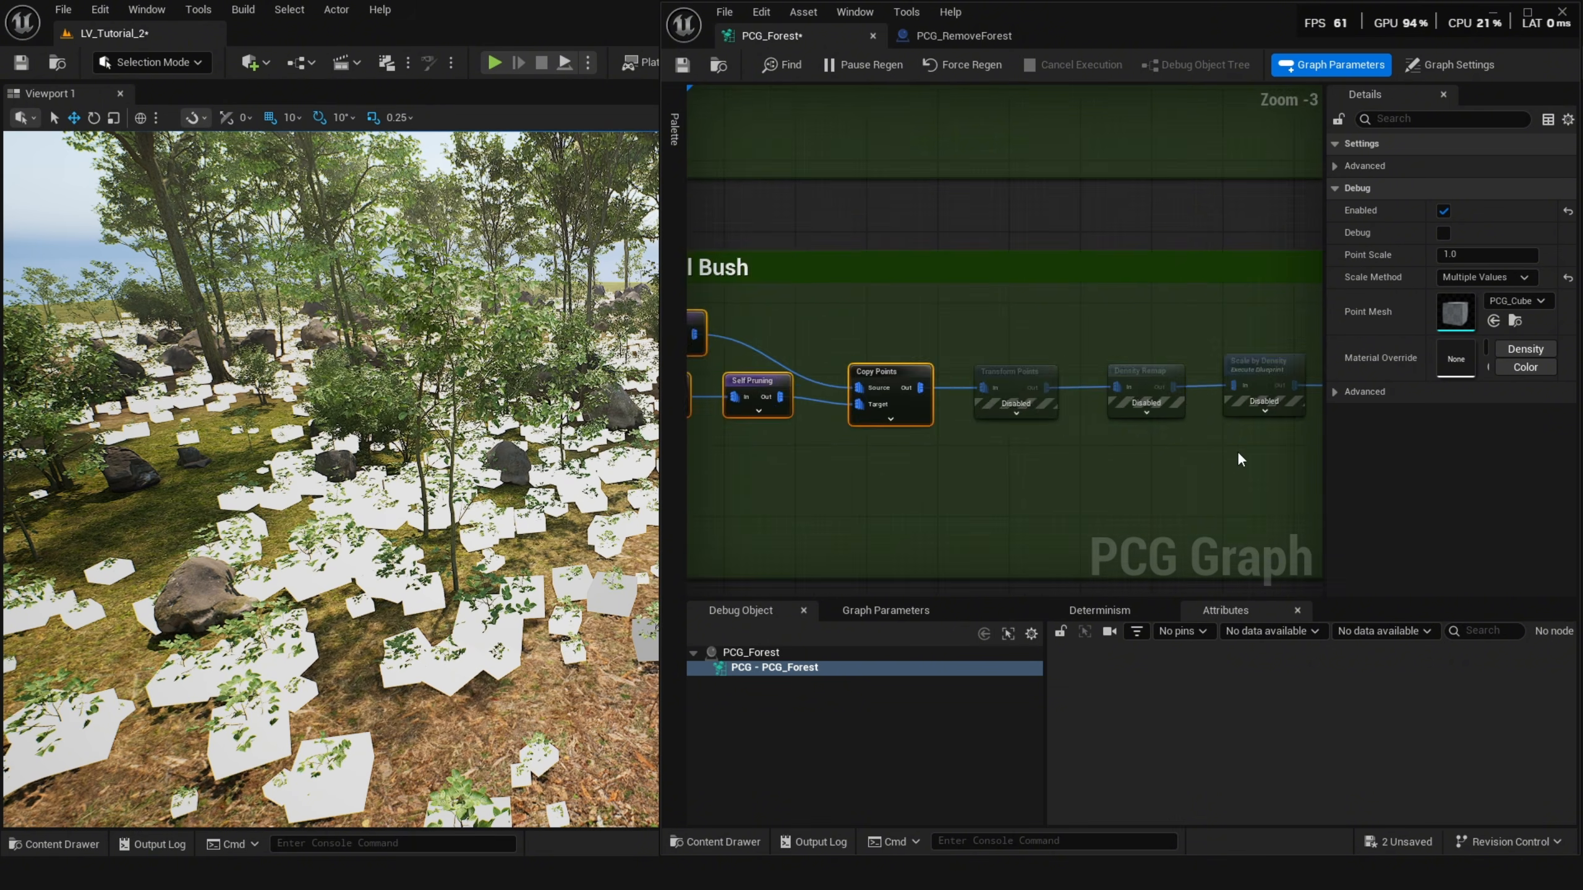
# Enable the remaining disabled nodes after Copy Points in the Tree Stump and Small Bush group.
pyautogui.moveTo(1240, 425); pyautogui.dragTo(927, 373)
pyautogui.moveTo(927, 373); pyautogui.dragTo(721, 354)
pyautogui.press('e')
pyautogui.moveTo(399, 425); pyautogui.dragTo(361, 421, button='right')
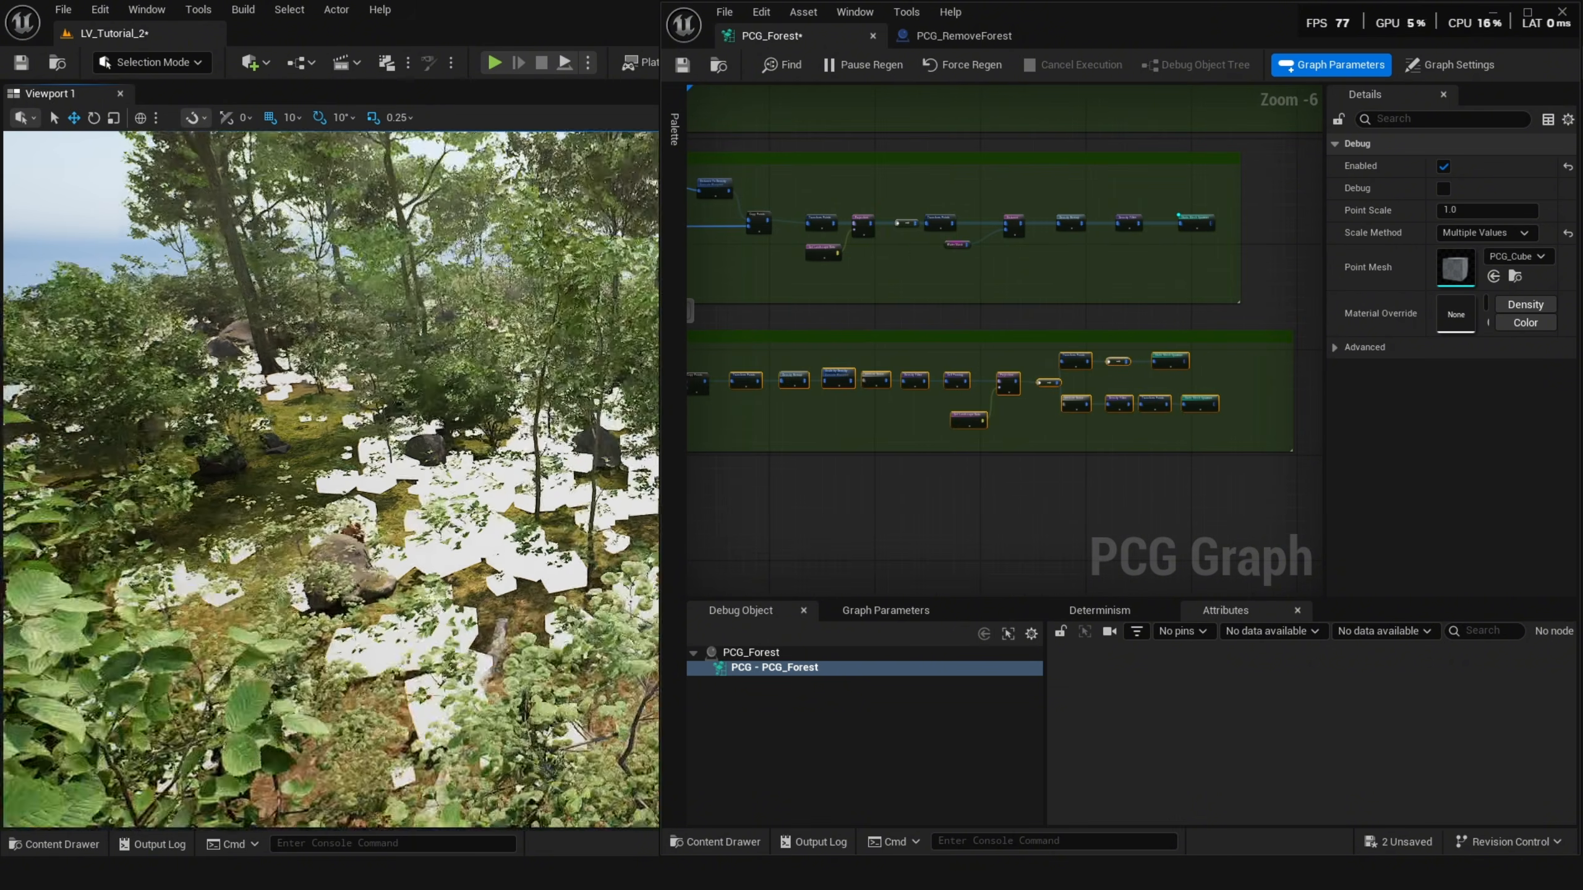
pyautogui.moveTo(856, 402)
pyautogui.mouseDown(button='right')
pyautogui.moveTo(1137, 431)
pyautogui.moveTo(909, 421)
pyautogui.mouseUp(button='right')
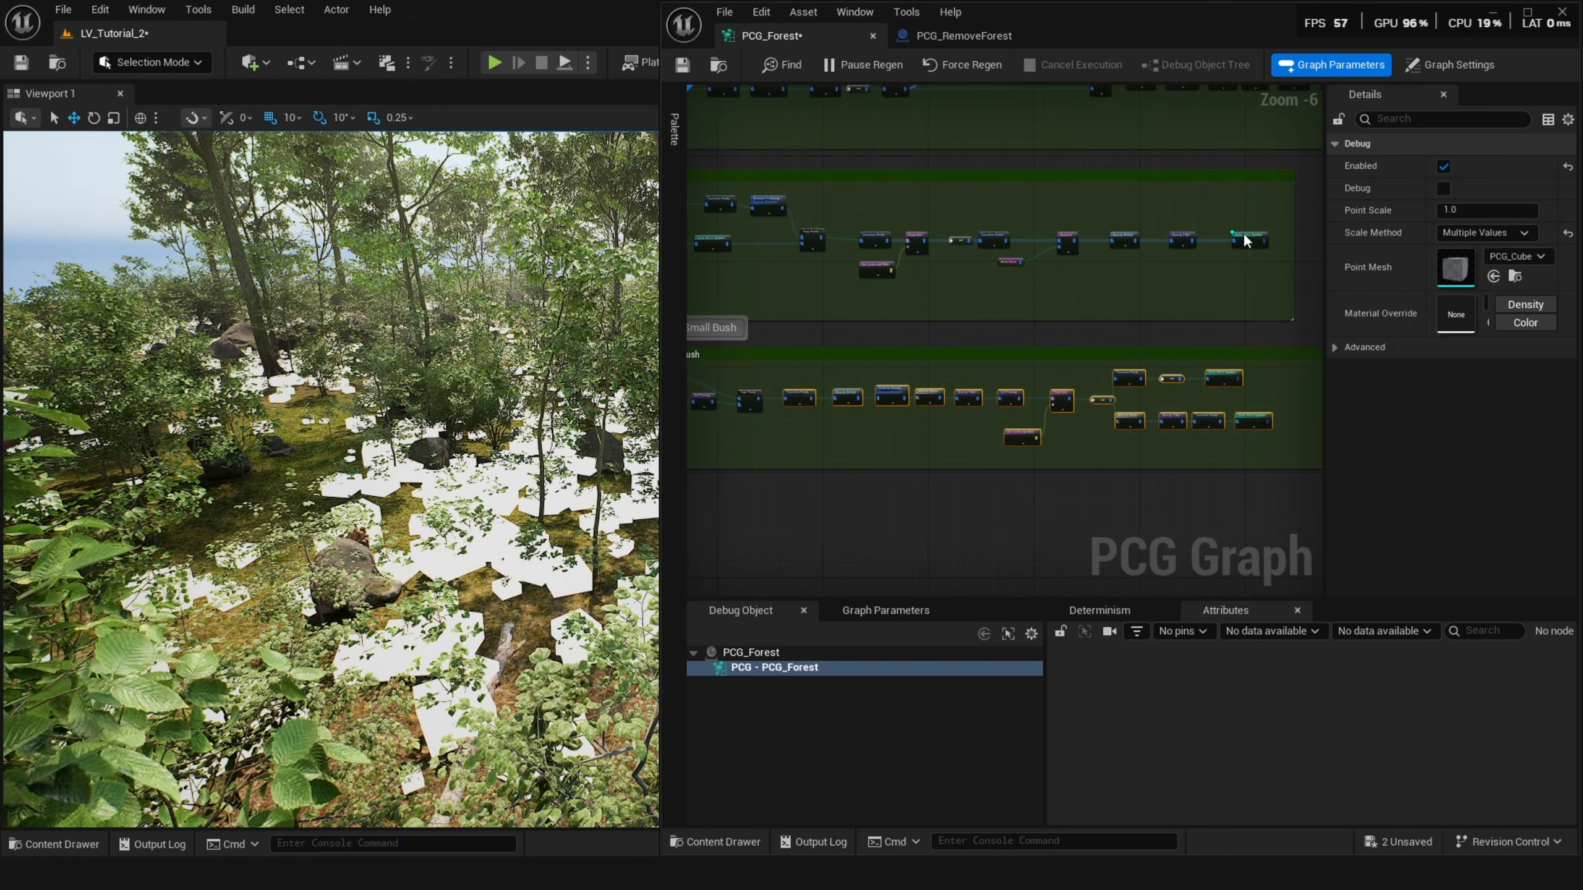
# Turn off debug display on the Static Mesh Spawner in the group above.
pyautogui.click(1247, 240)
pyautogui.press('d')
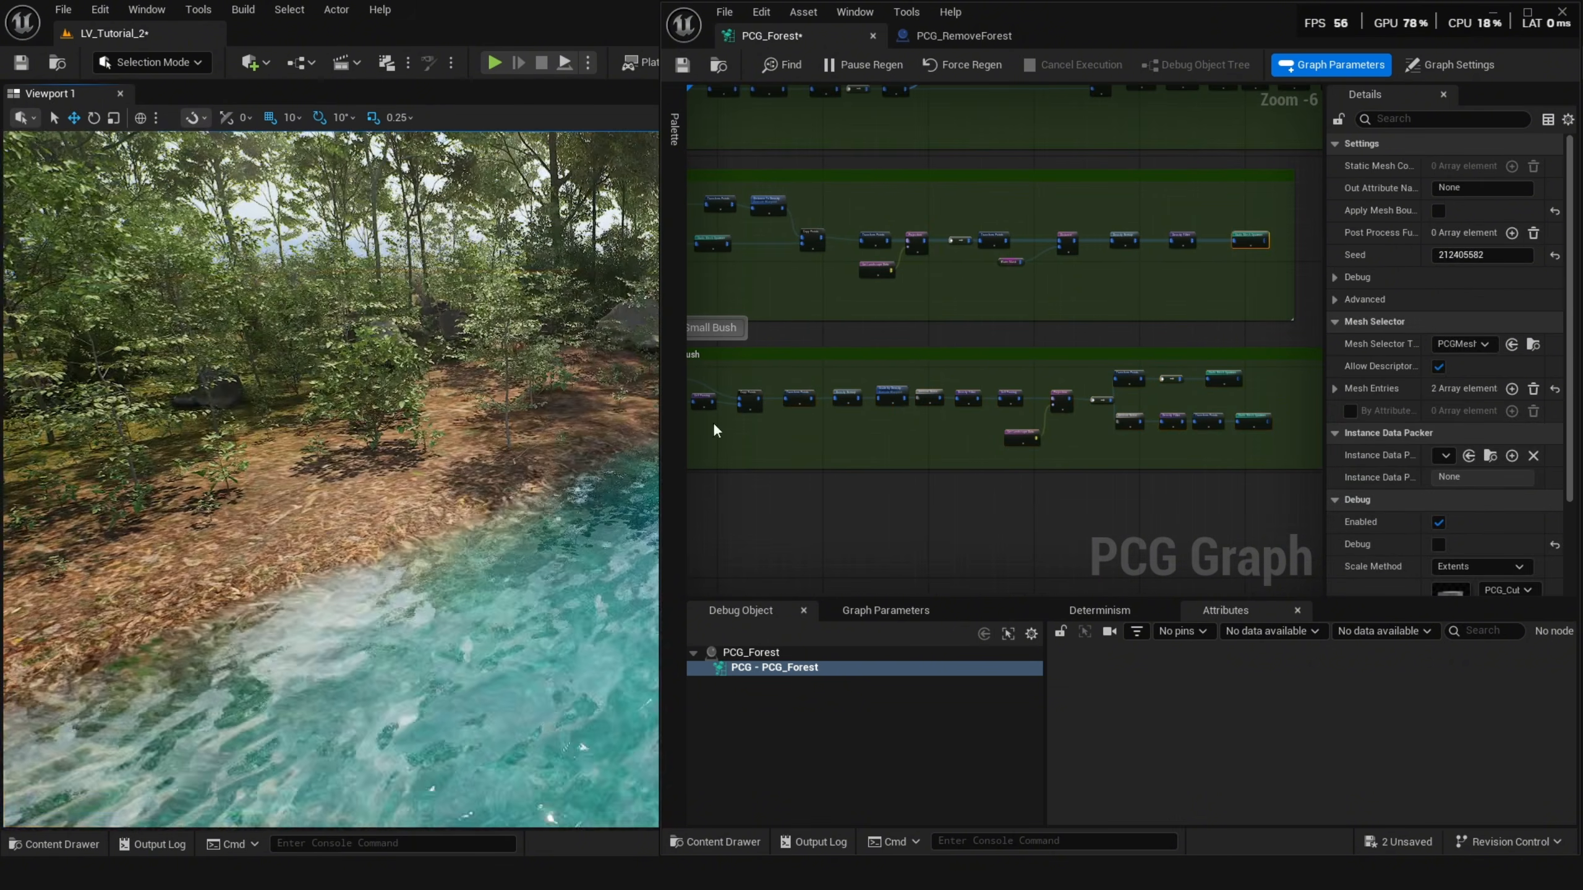
pyautogui.scroll(2, 820, 410)
pyautogui.moveTo(820, 410); pyautogui.dragTo(1166, 389, button='right')
pyautogui.scroll(1, 936, 383)
pyautogui.moveTo(936, 383); pyautogui.dragTo(1034, 416, button='right')
# Toggle debug on and back off for the Copy Points node in the Tree Stump and Small Bush group.
pyautogui.click(1210, 386)
pyautogui.click(1196, 383)
pyautogui.press('d')
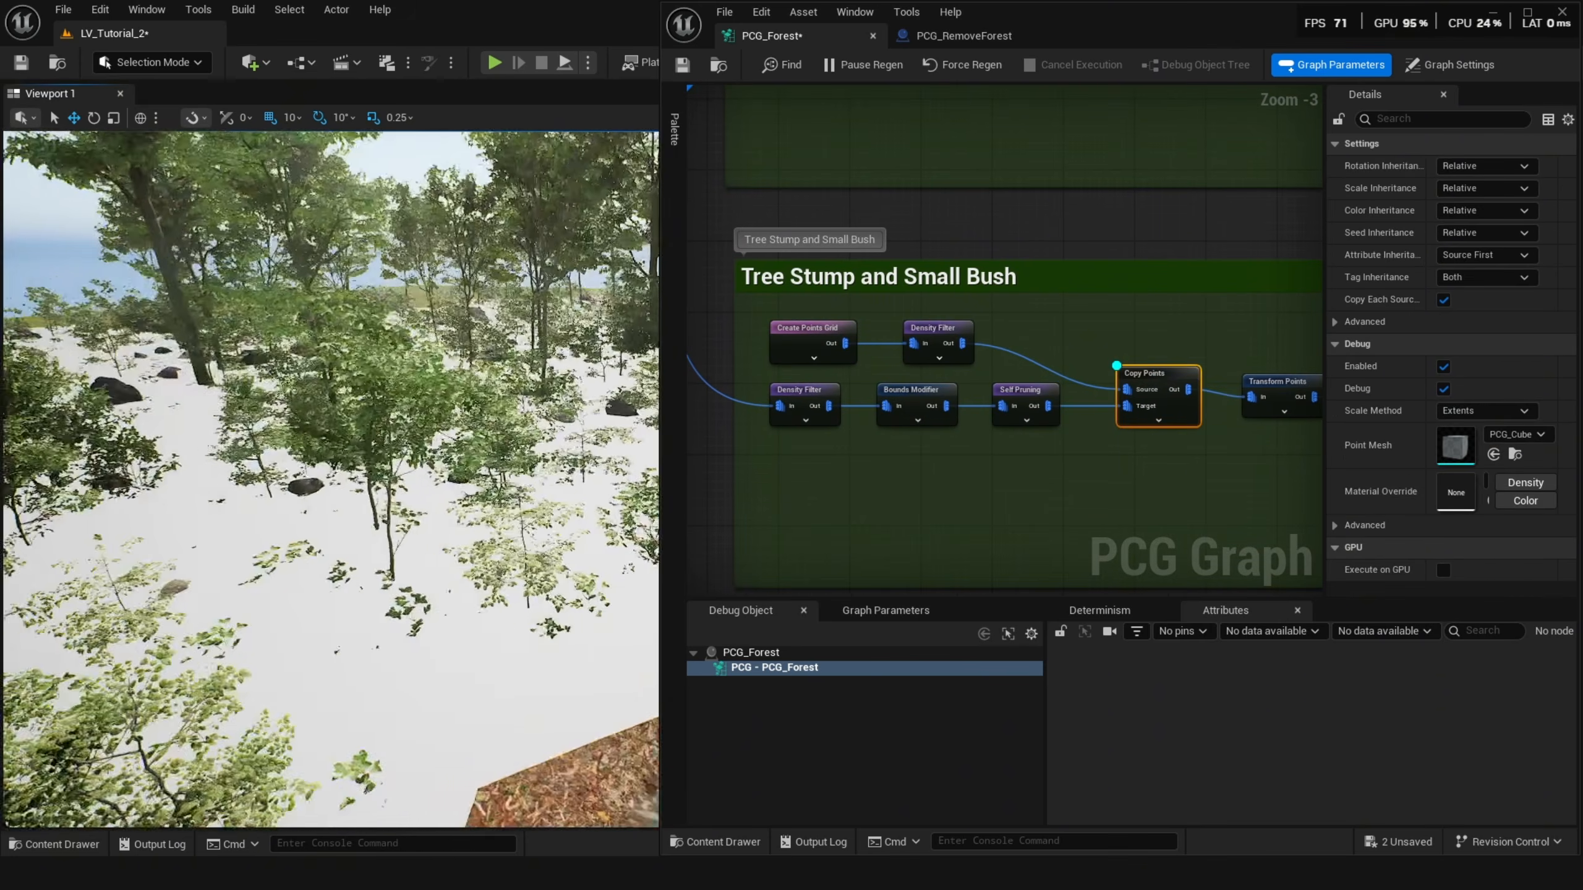
pyautogui.press('w')
pyautogui.moveTo(392, 487); pyautogui.dragTo(392, 487, button='right')
pyautogui.press('d')
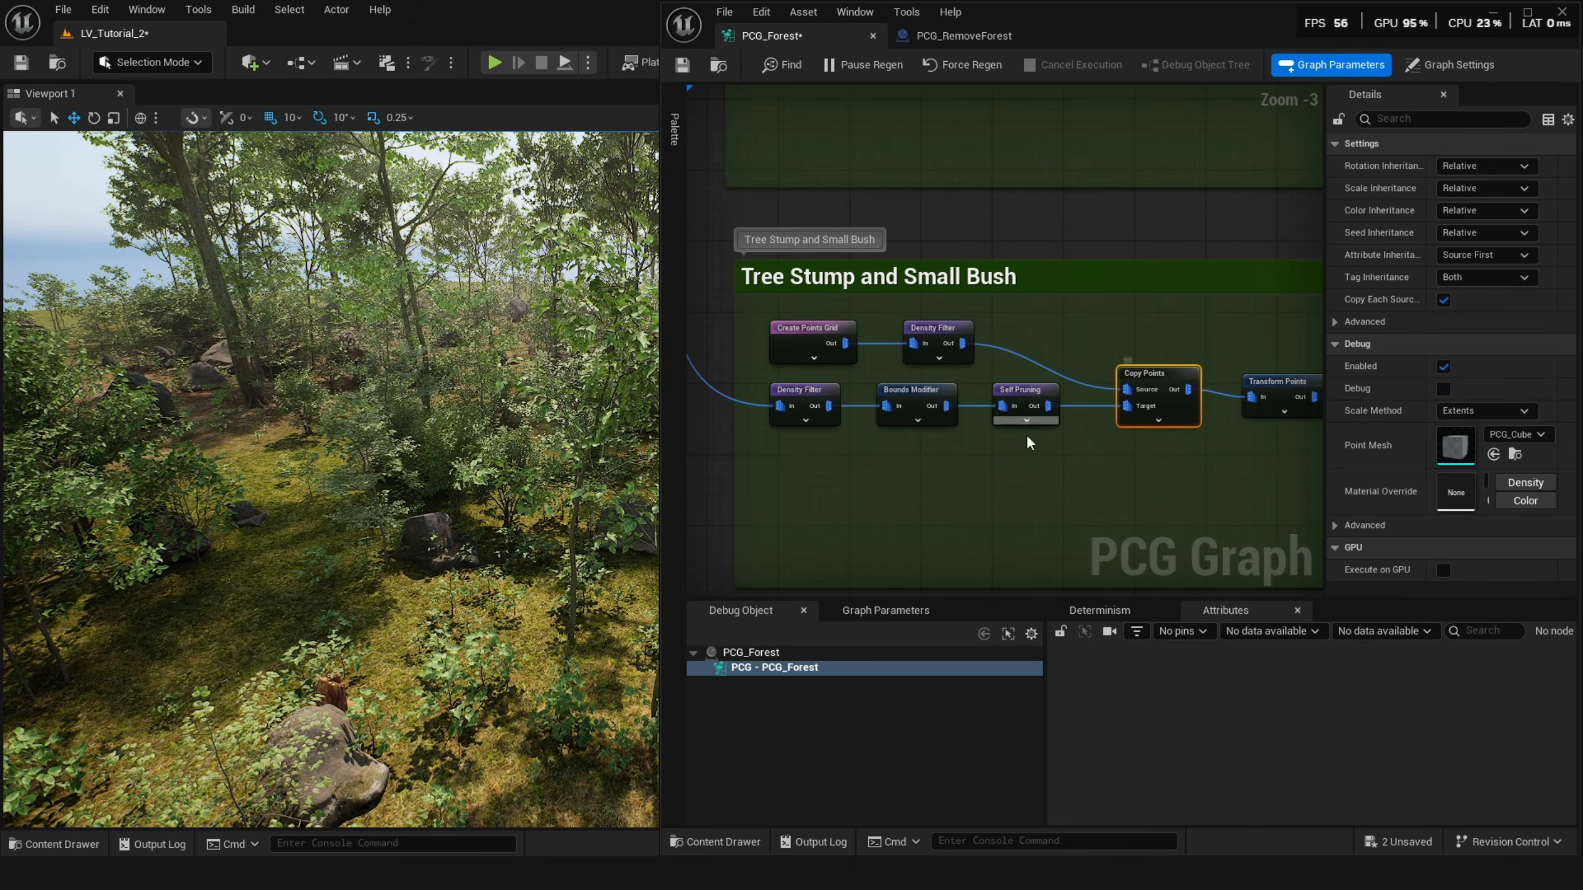
# Toggle debug on and back off for the Transform Points node after Copy Points.
pyautogui.moveTo(1026, 435); pyautogui.dragTo(863, 458, button='right')
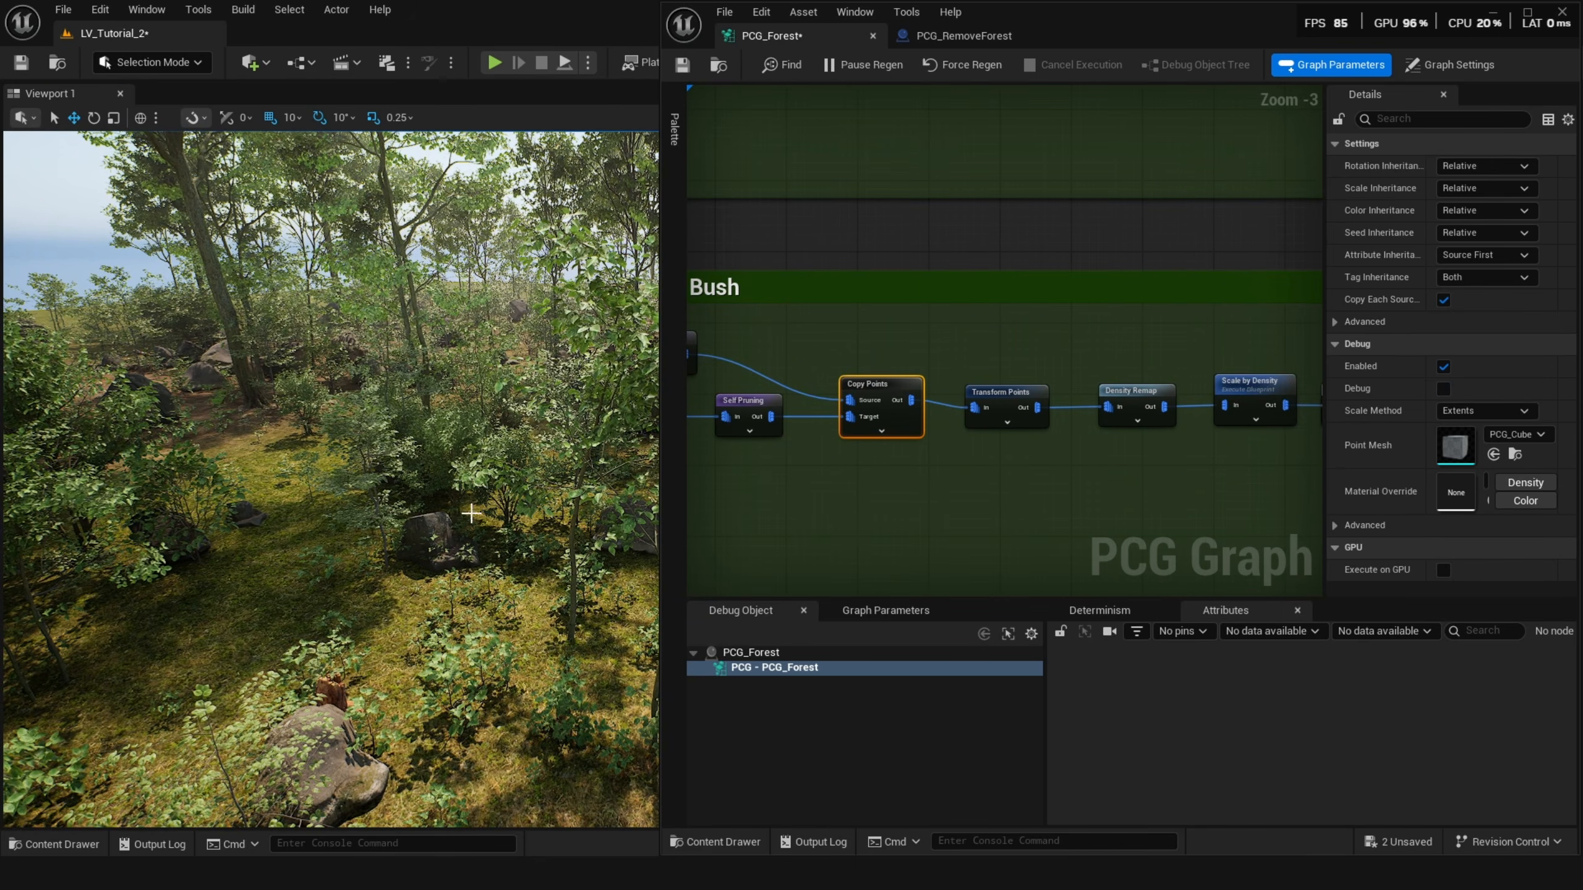
pyautogui.scroll(-1, 1019, 447)
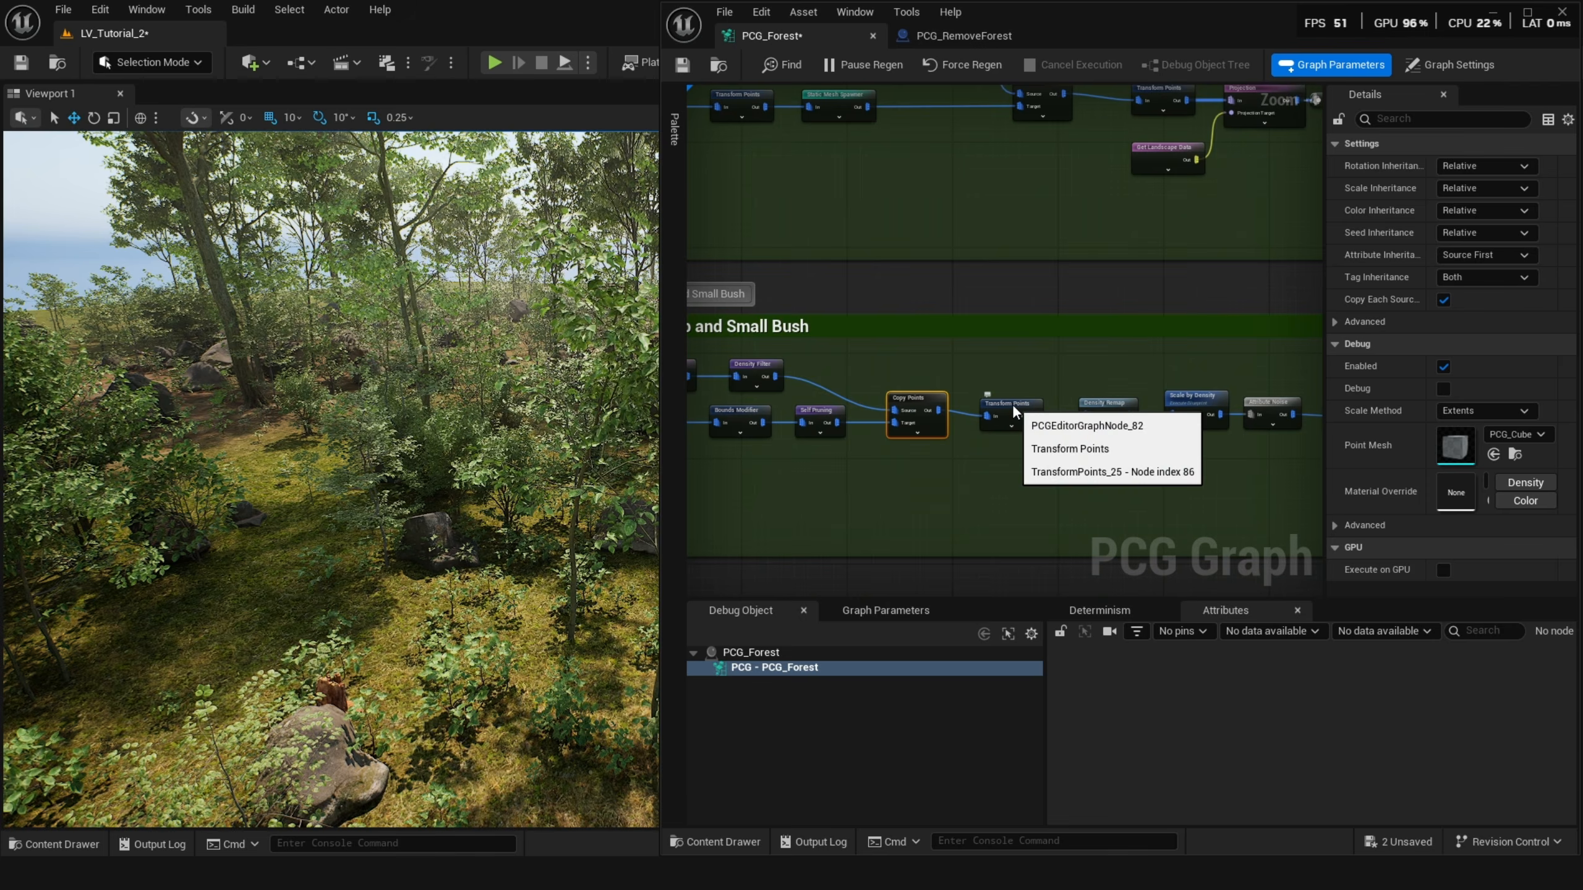
pyautogui.click(1014, 412)
pyautogui.press('d')
pyautogui.press('d')
# Toggle debug on and back off for the Density Filter node further along the chain.
pyautogui.moveTo(1088, 414); pyautogui.dragTo(726, 417, button='right')
pyautogui.moveTo(1289, 412); pyautogui.dragTo(1077, 431, button='right')
pyautogui.moveTo(825, 426); pyautogui.dragTo(1081, 423, button='right')
pyautogui.scroll(1, 918, 434)
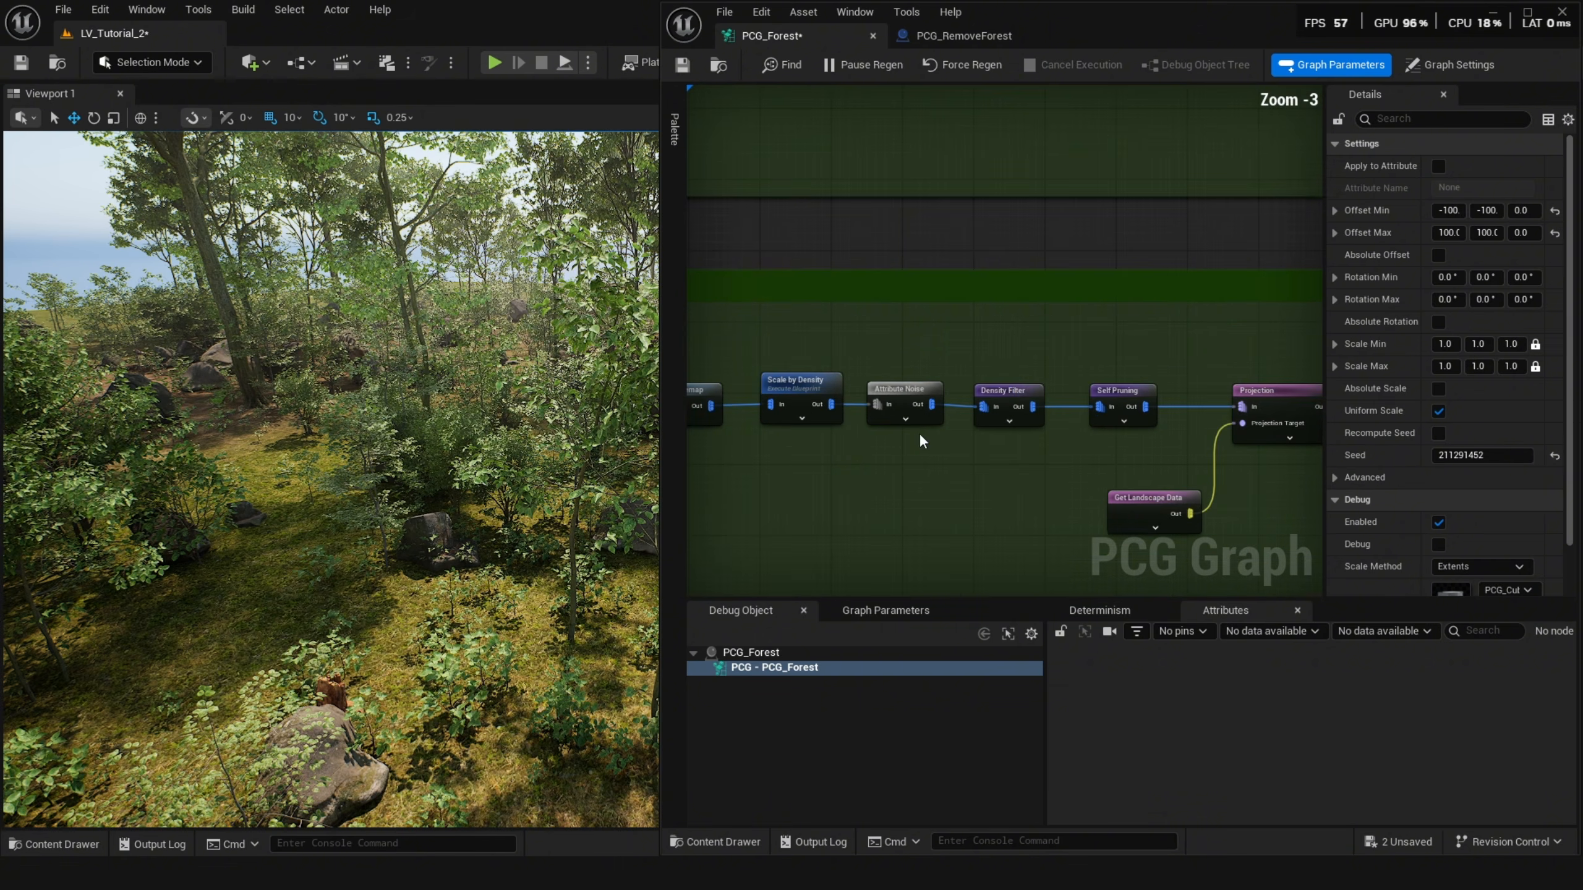
pyautogui.click(1004, 390)
pyautogui.press('d')
# Toggle debug on and back off for the Self Pruning node before Projection.
pyautogui.press('d')
pyautogui.click(1119, 392)
pyautogui.press('d')
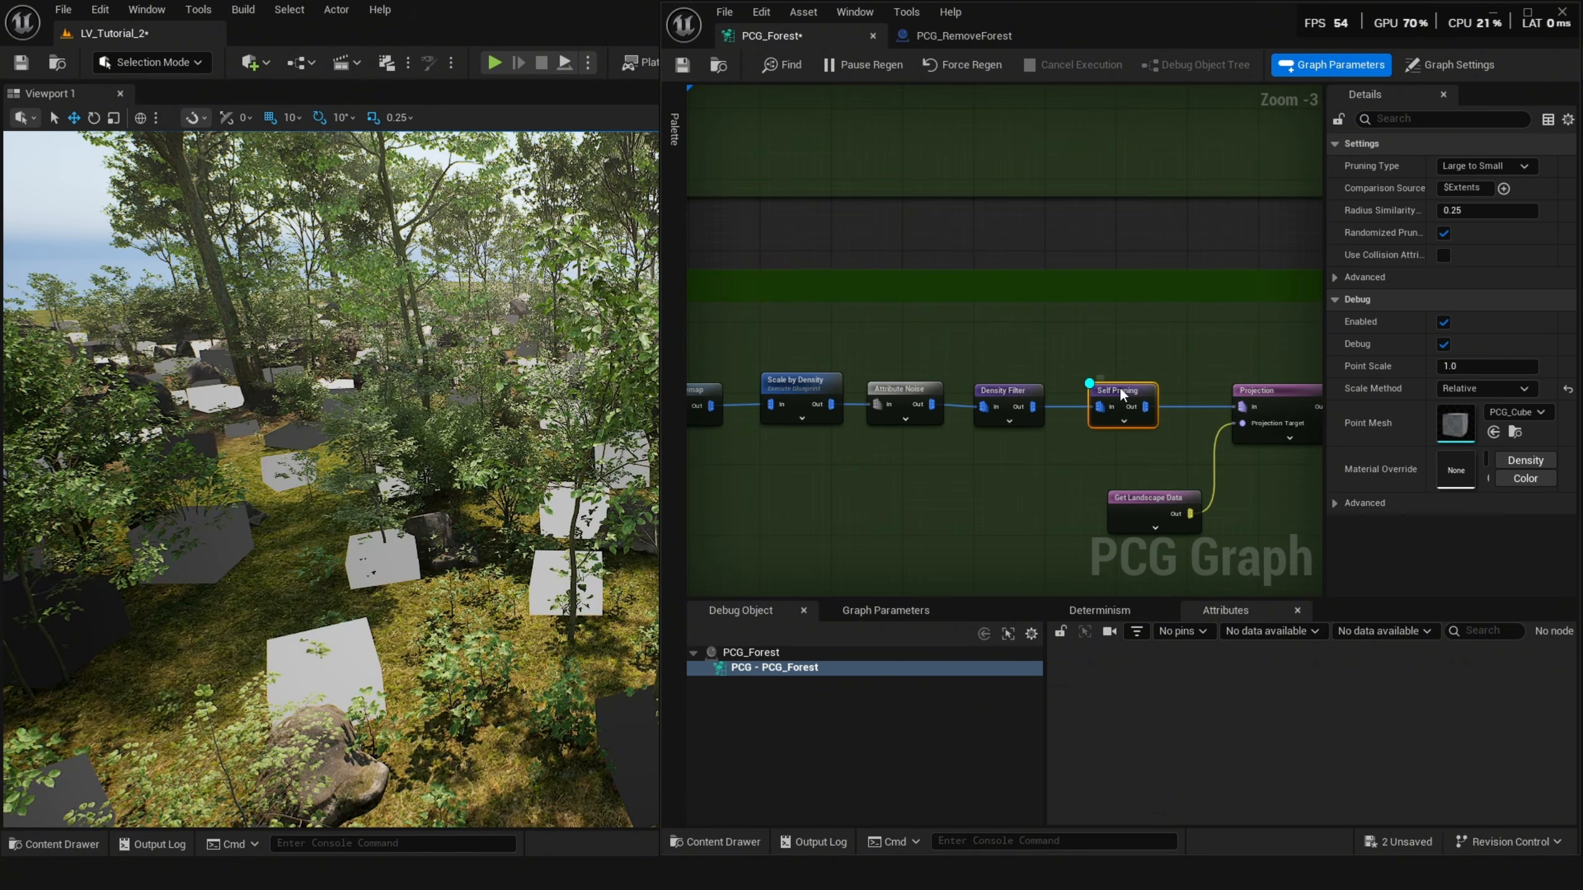
pyautogui.press('d')
# Toggle debug on and back off for the Static Mesh Spawner after Transform Points.
pyautogui.moveTo(1221, 403); pyautogui.dragTo(784, 383, button='right')
pyautogui.click(1015, 376)
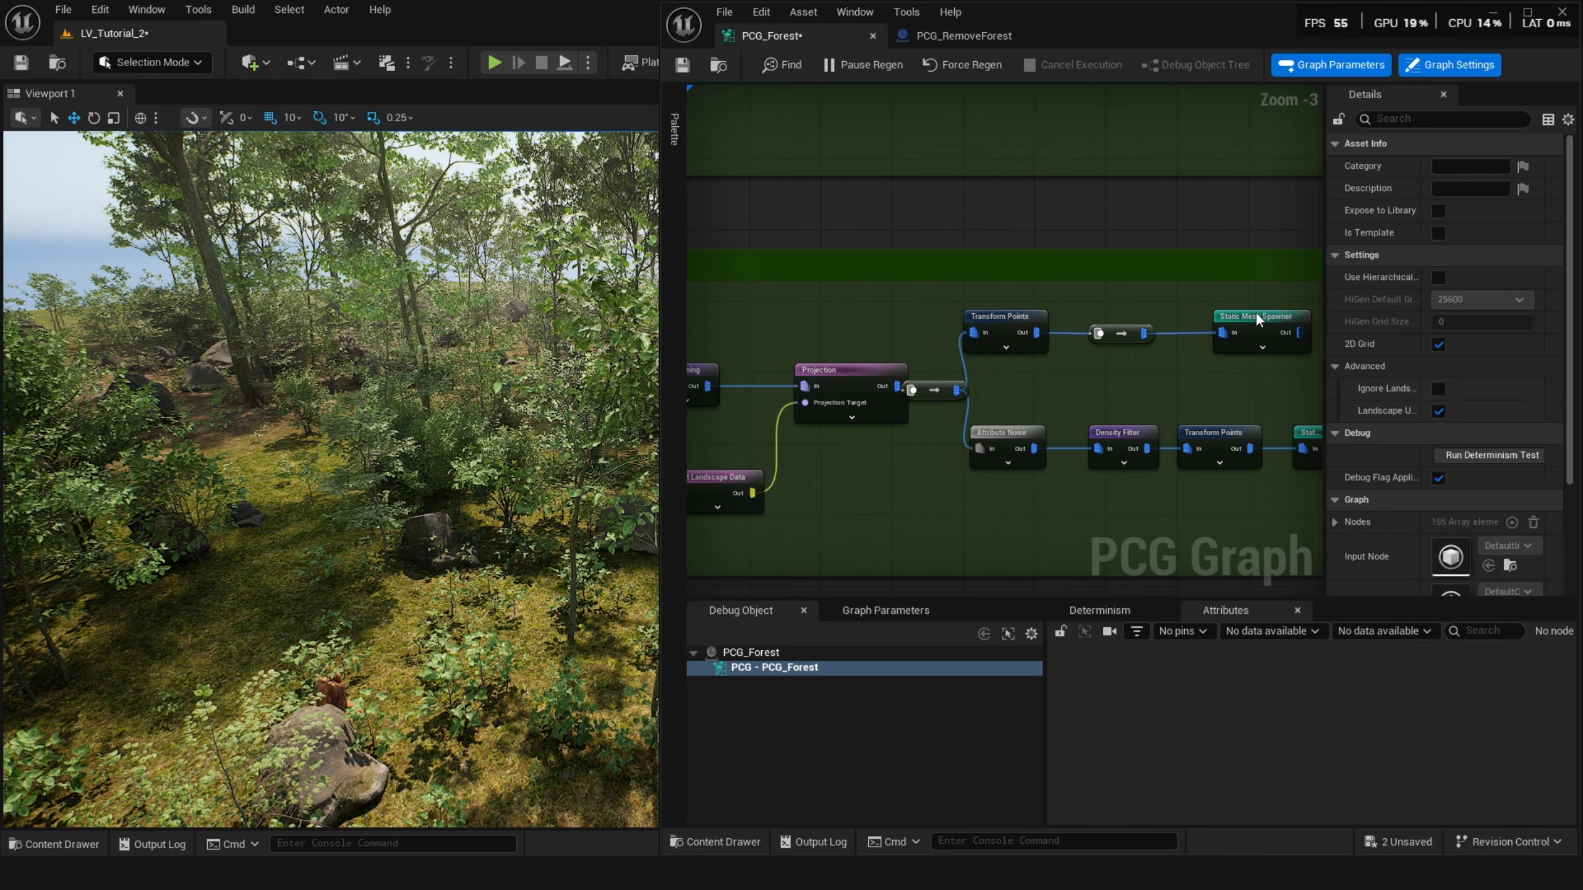
pyautogui.click(1255, 315)
pyautogui.press('d')
pyautogui.press('d')
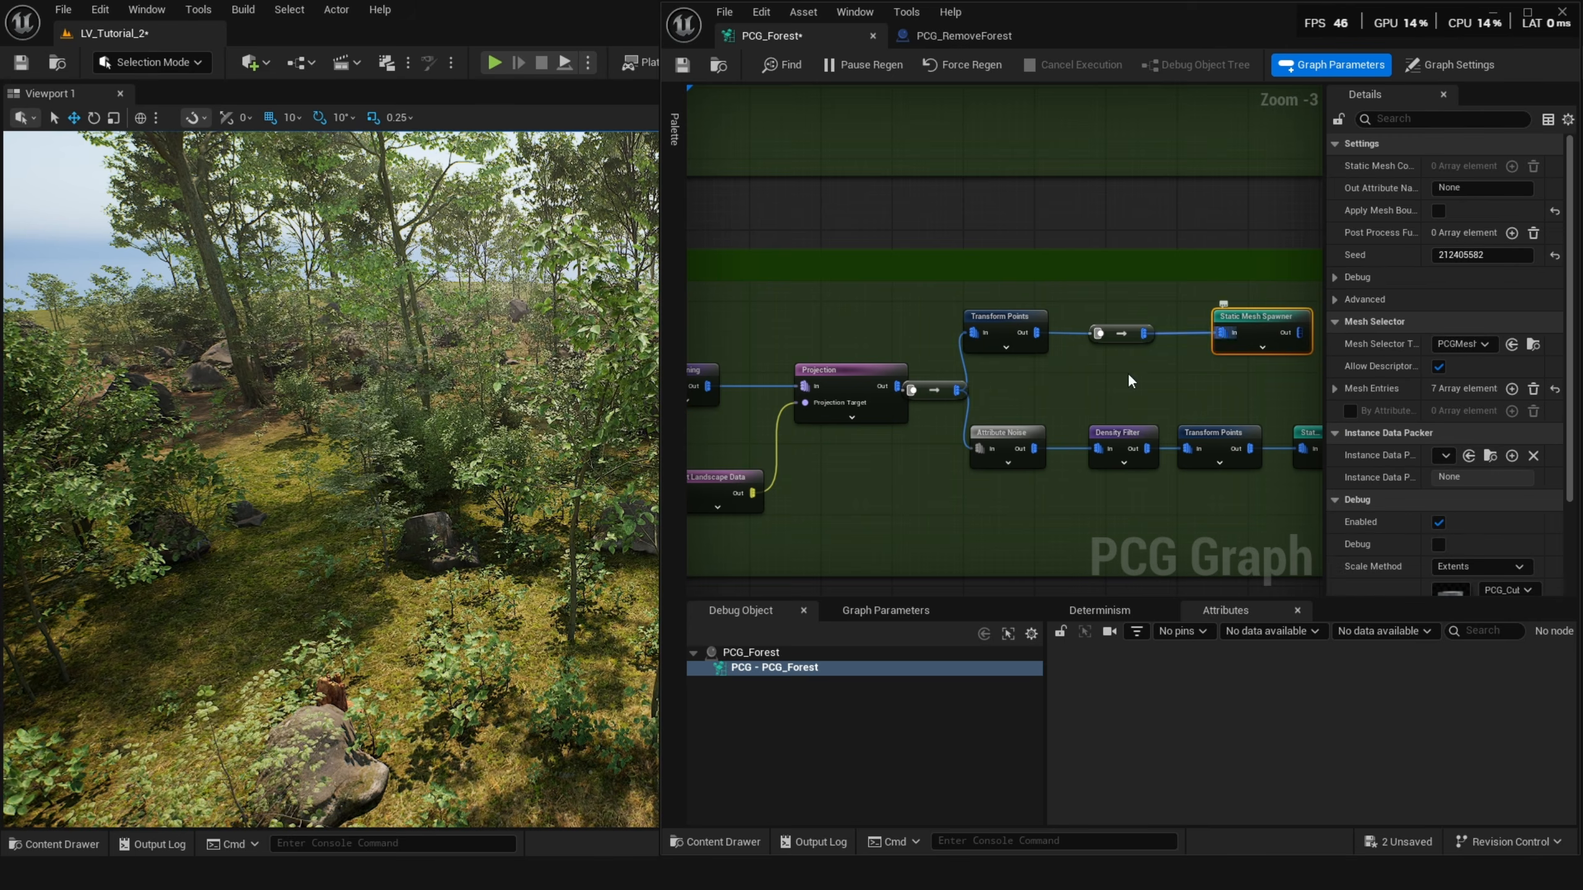
# Inspect the Get Spline Data and Spline Sampler nodes in the Road Path group.
pyautogui.moveTo(1183, 376); pyautogui.dragTo(1049, 358, button='right')
pyautogui.moveTo(1199, 464); pyautogui.dragTo(892, 417)
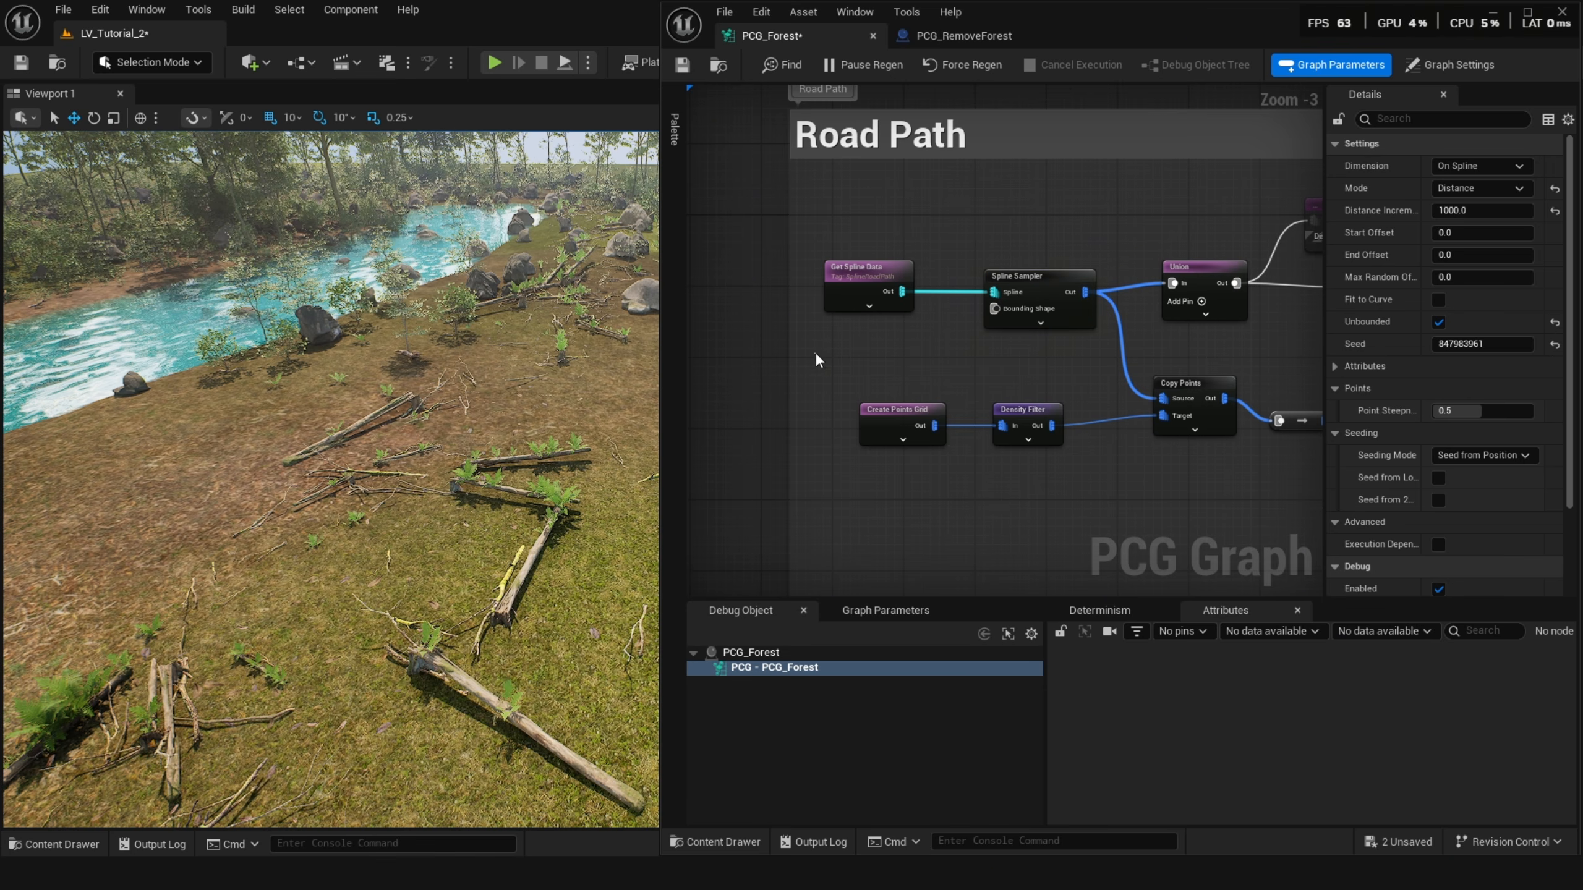
pyautogui.click(817, 361)
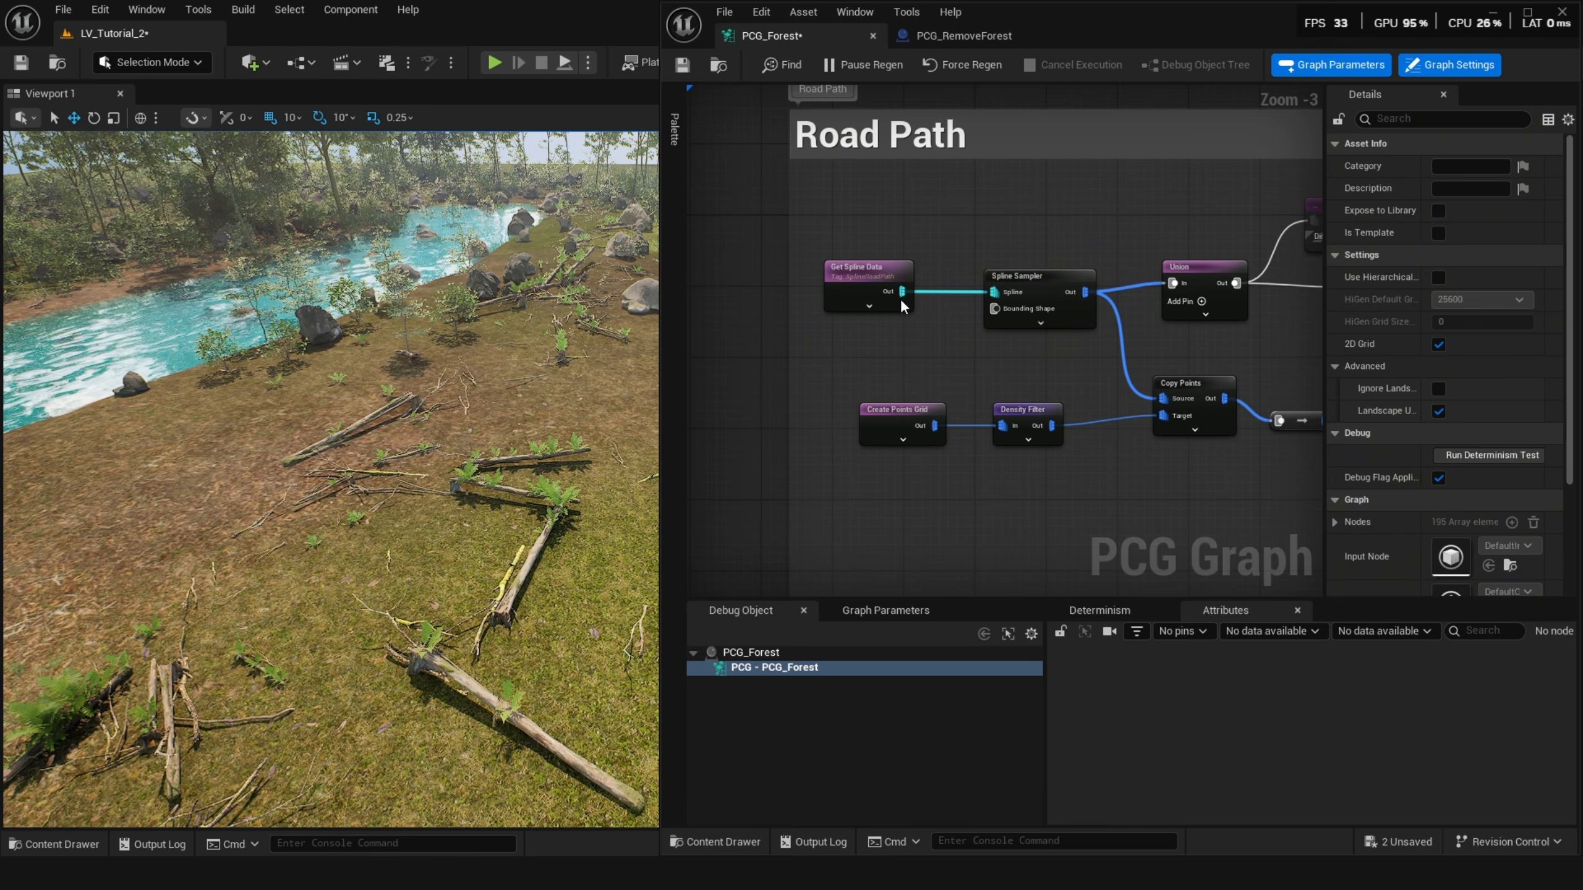
pyautogui.click(889, 270)
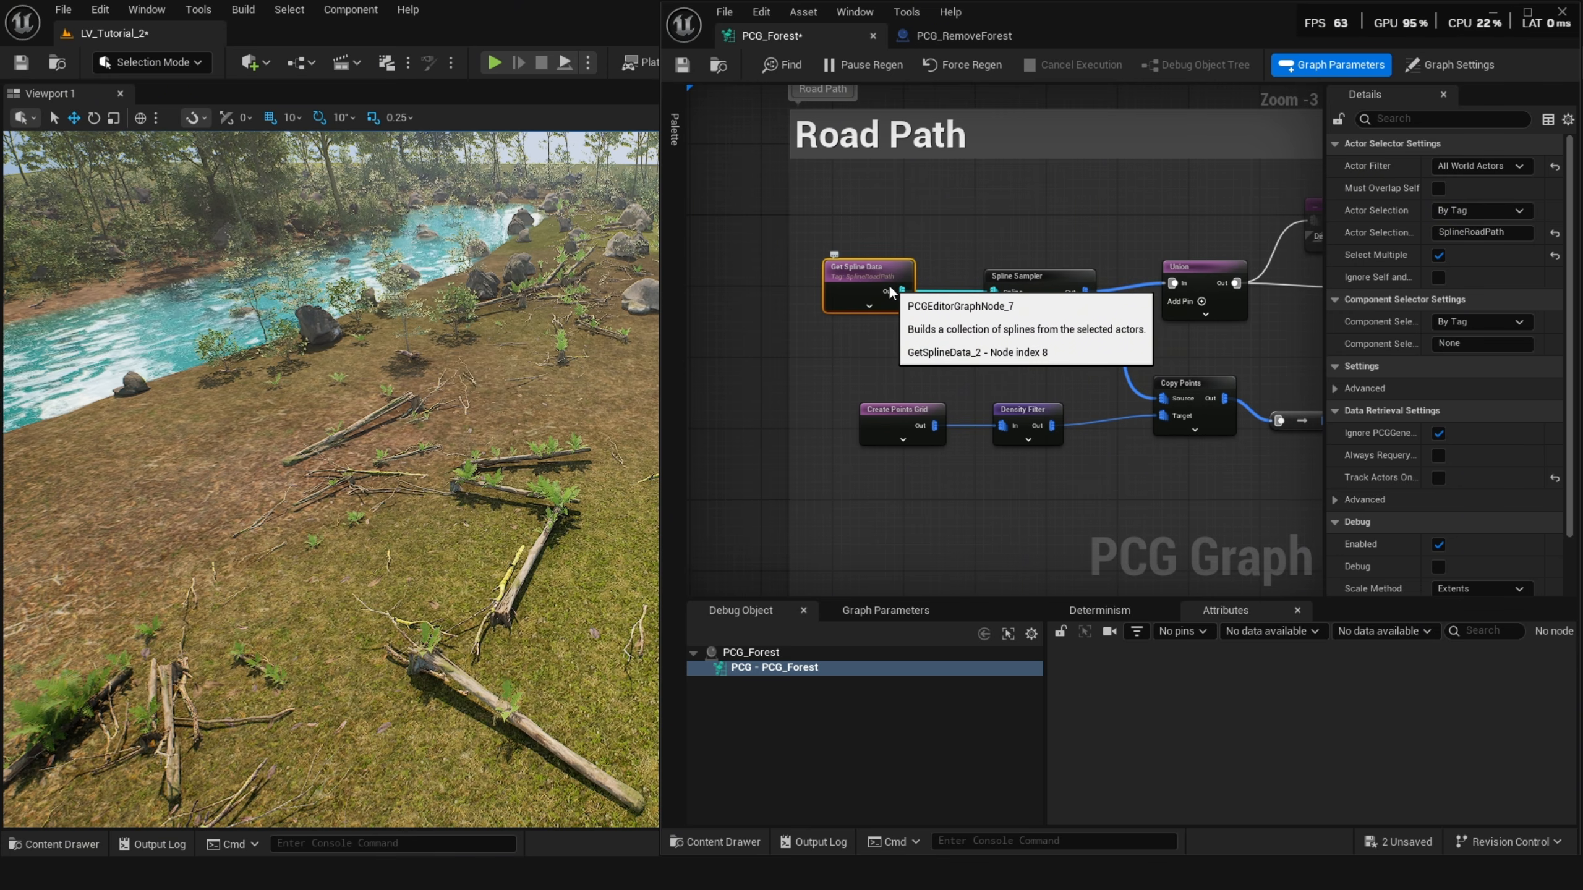
pyautogui.click(1062, 288)
pyautogui.moveTo(1062, 289); pyautogui.dragTo(985, 286, button='right')
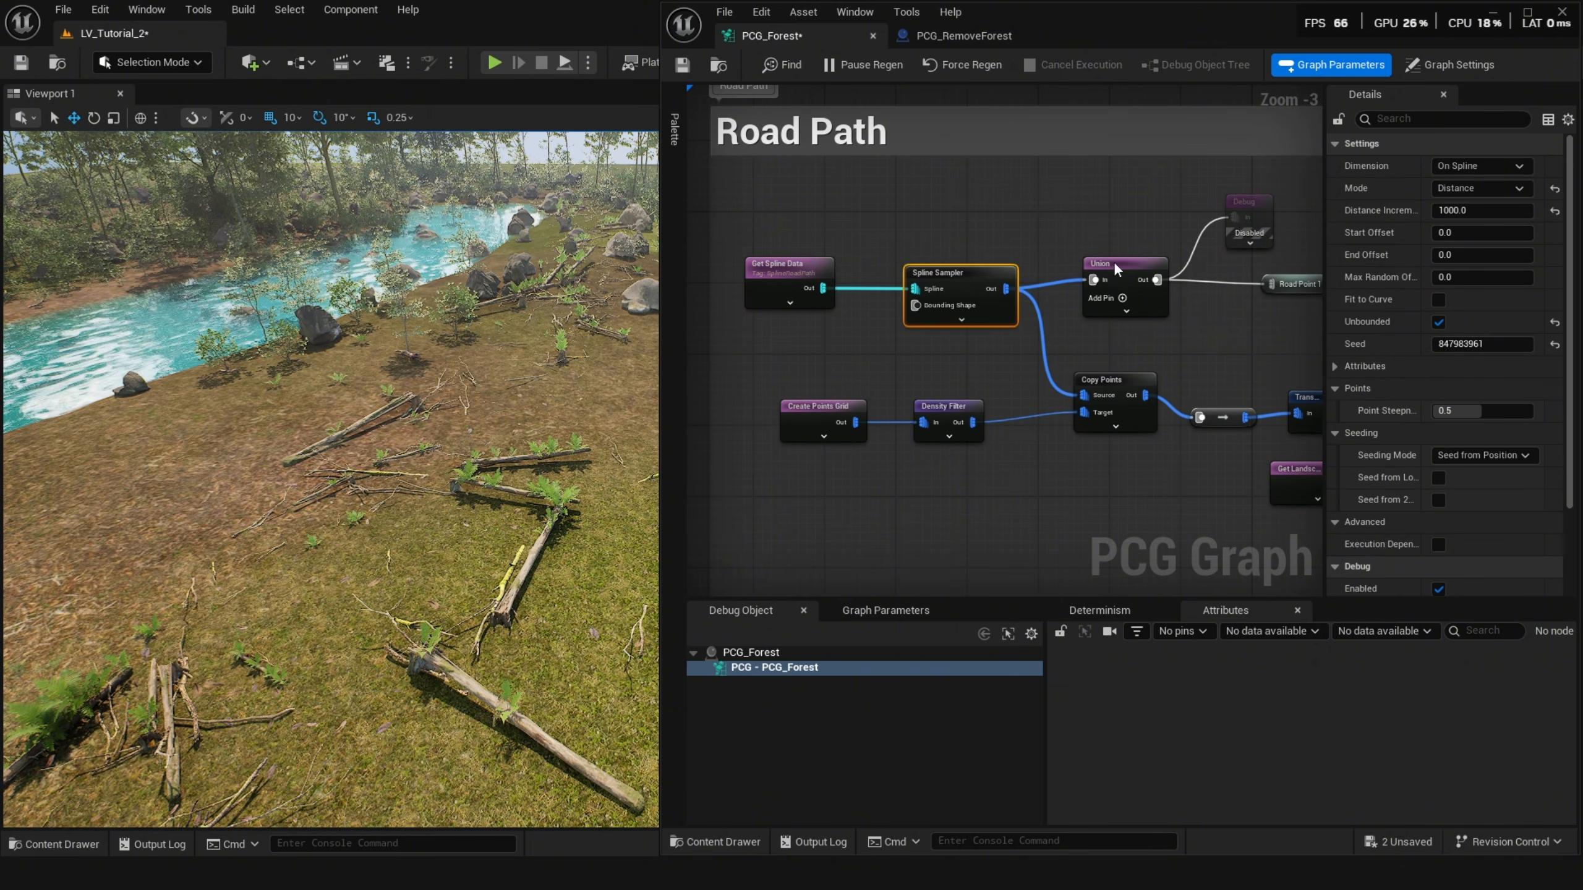
# Set the Spline Sampler to Distance mode and On Spline dimension, and turn on its debug display.
pyautogui.click(1491, 188)
pyautogui.click(1466, 220)
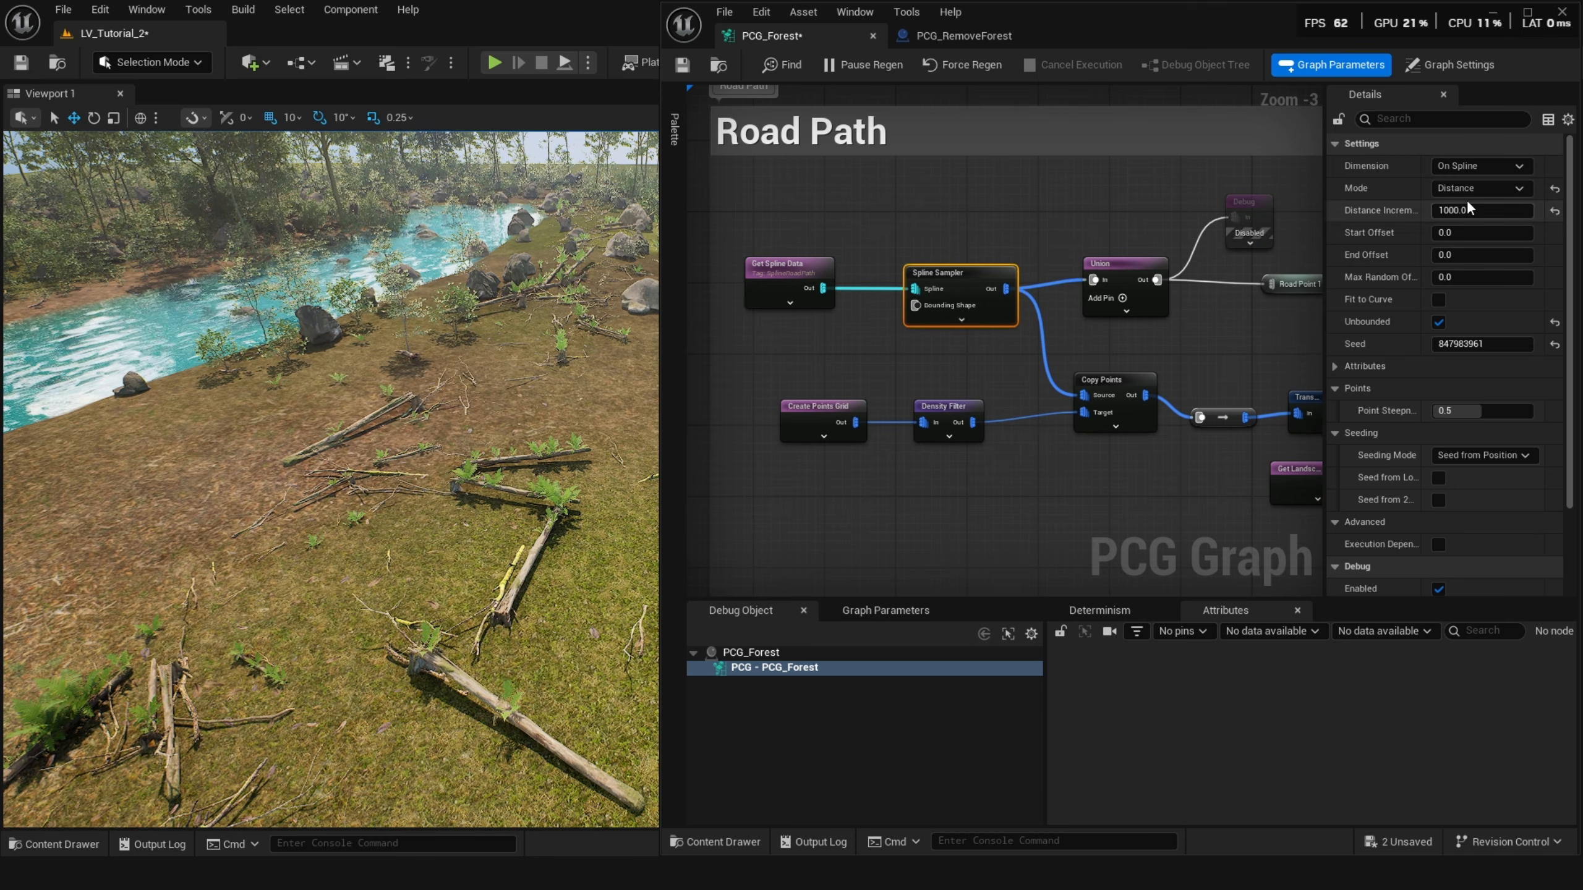
pyautogui.click(1484, 163)
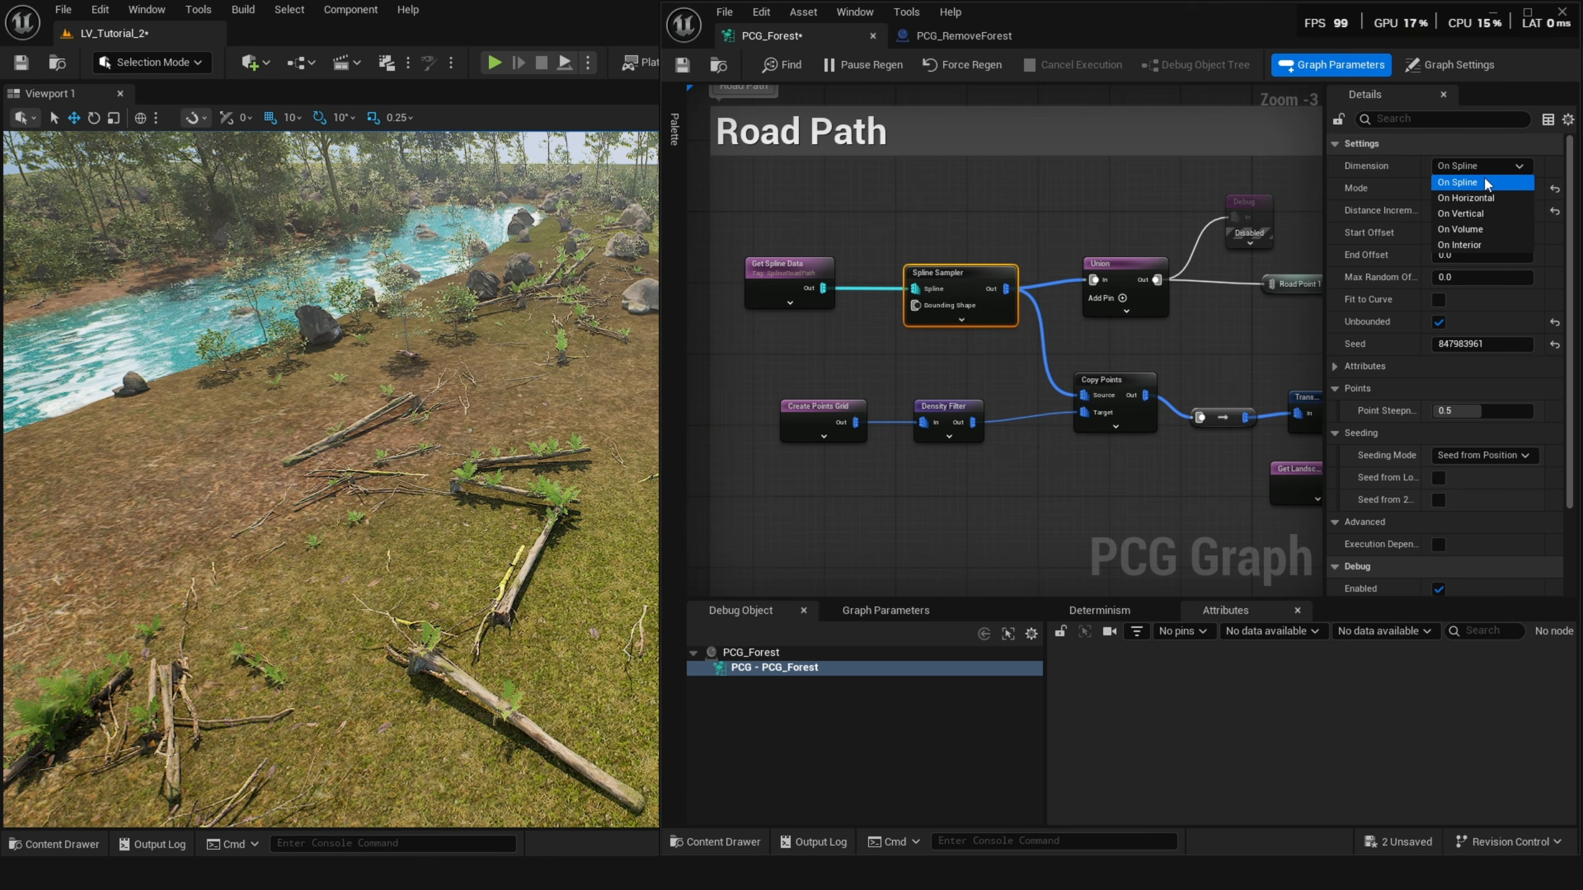
pyautogui.click(1485, 182)
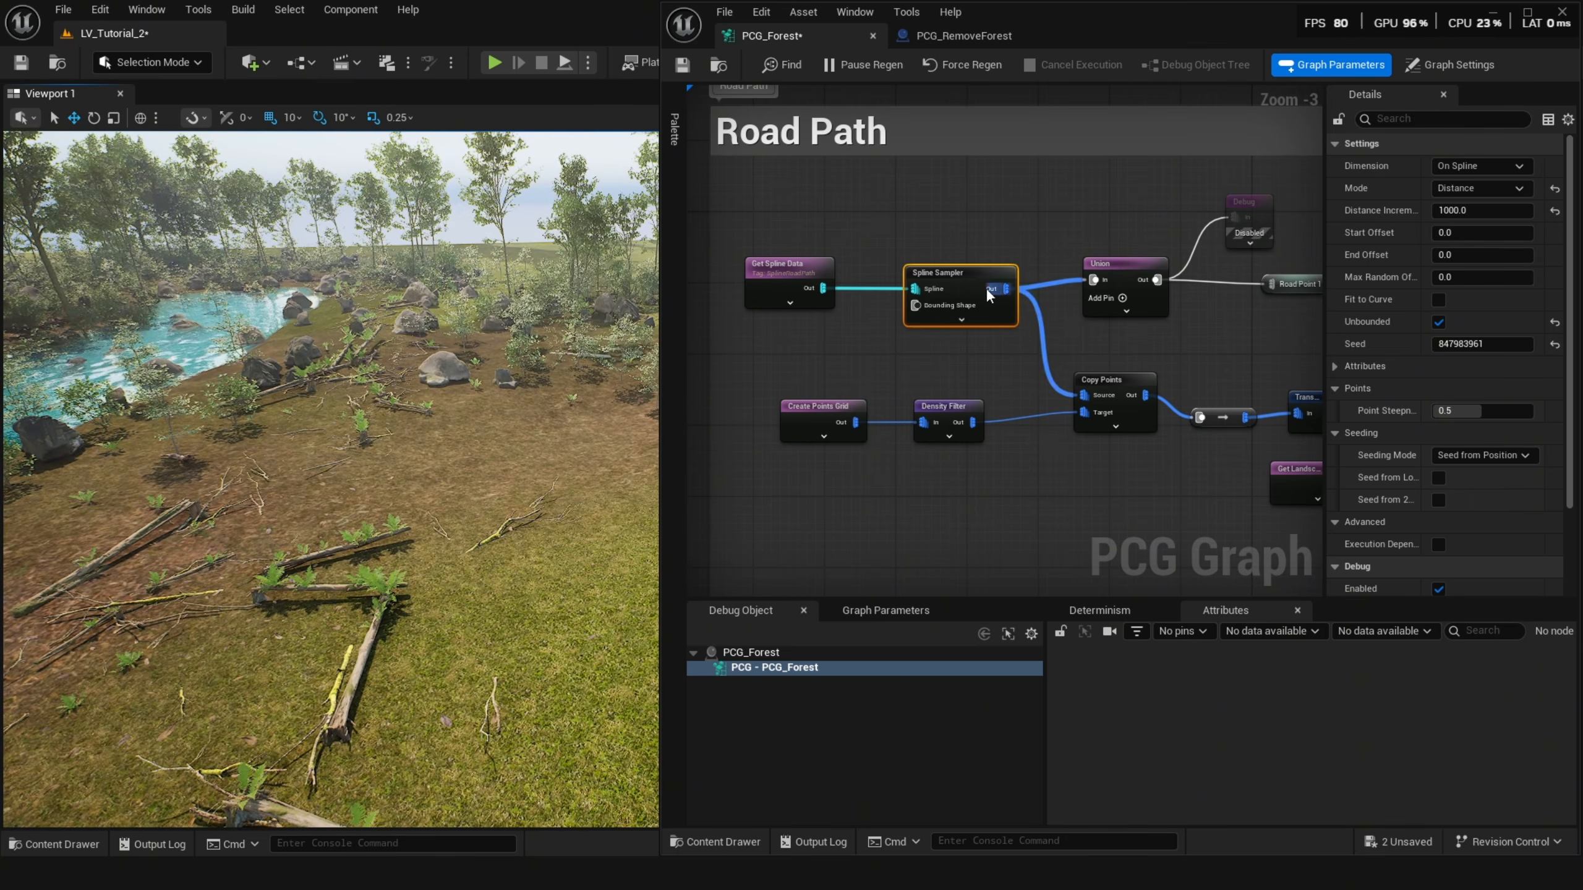
pyautogui.press('d')
pyautogui.click(232, 562)
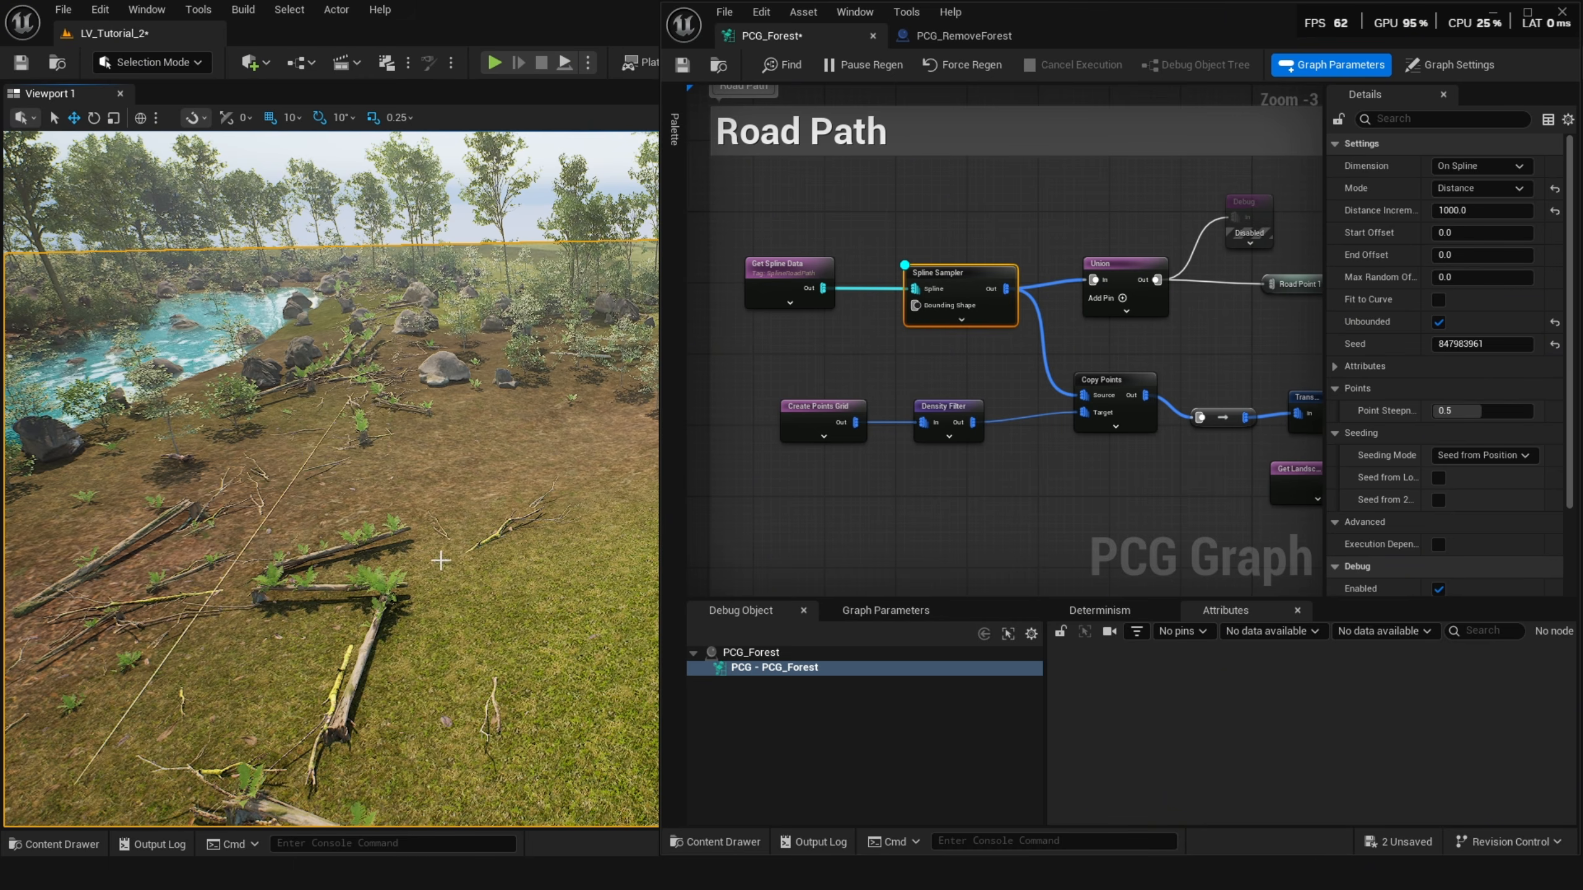
# Try a smaller Distance Increment on the Spline Sampler, then set it back to 1000.
pyautogui.moveTo(1023, 427); pyautogui.dragTo(997, 436, button='right')
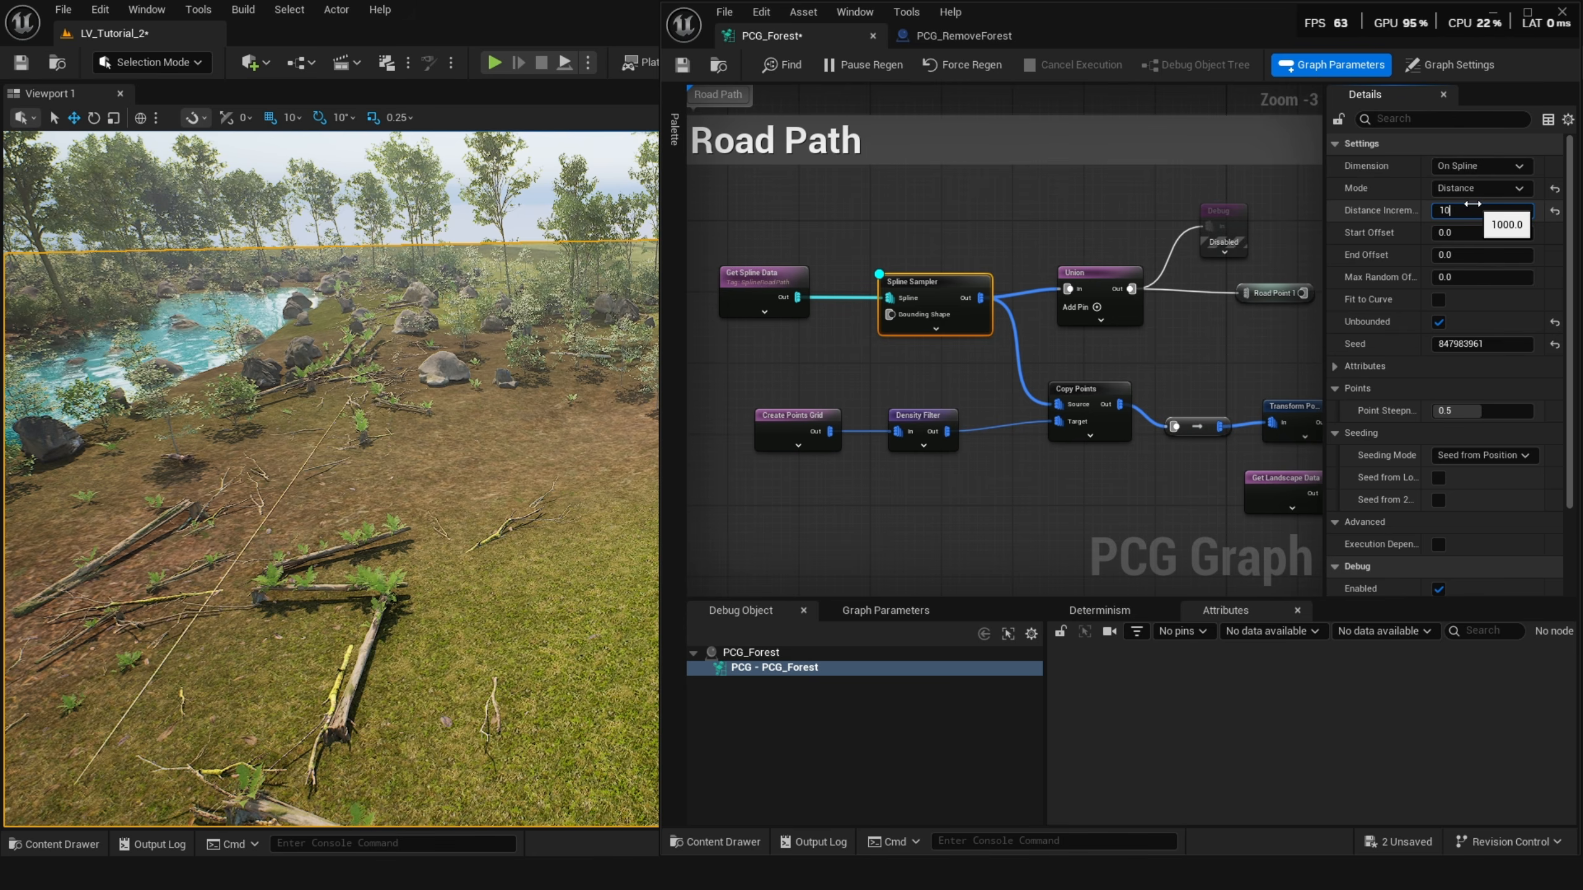
pyautogui.press('Return')
pyautogui.write('1000')
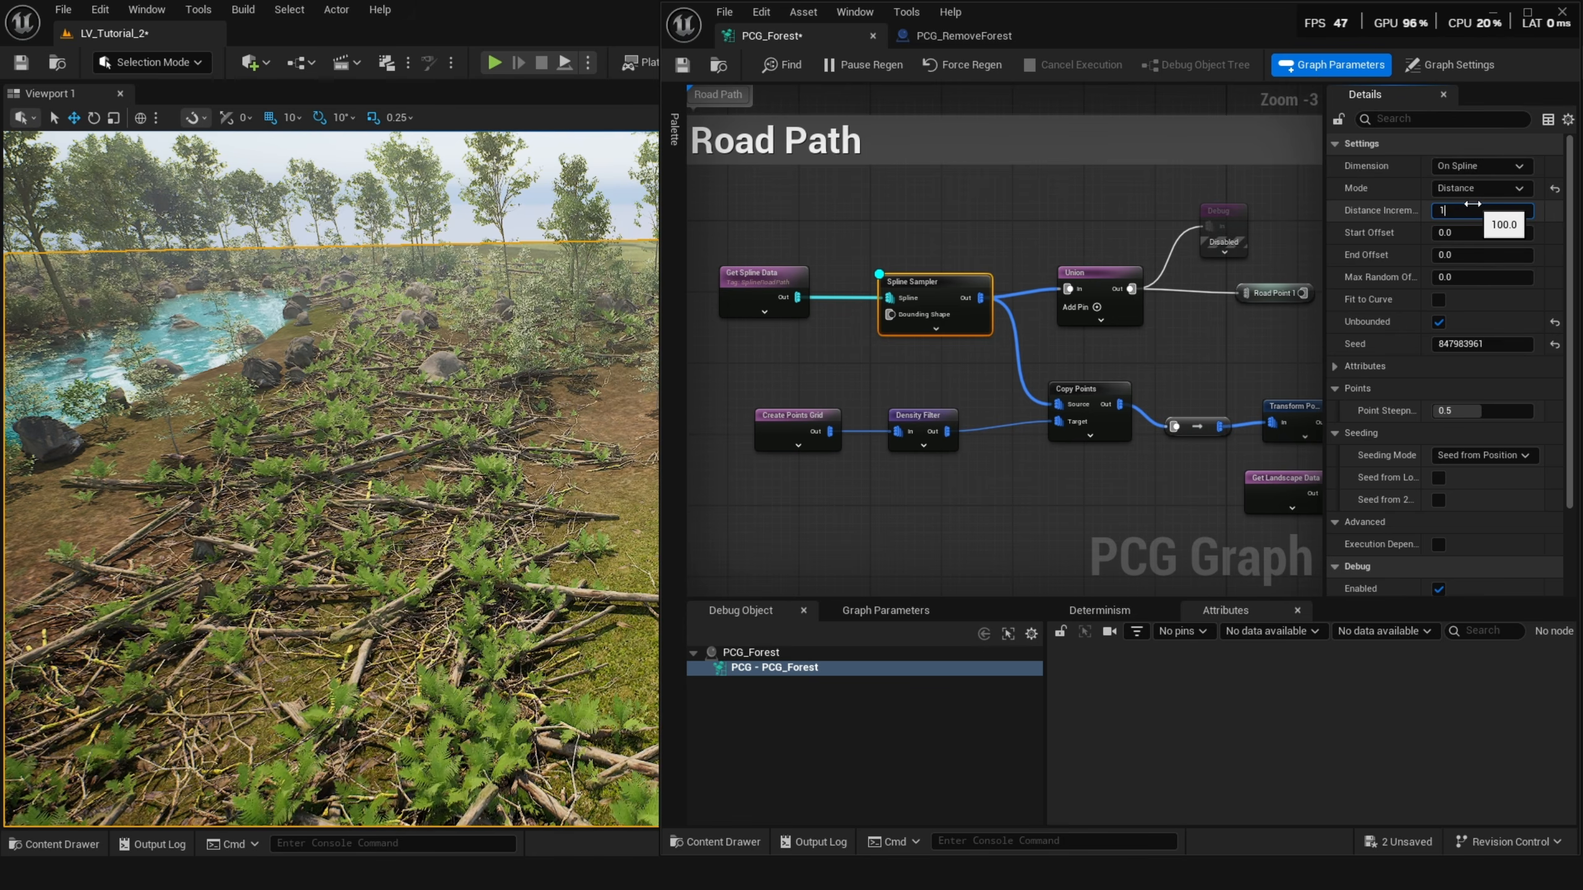
pyautogui.press('Return')
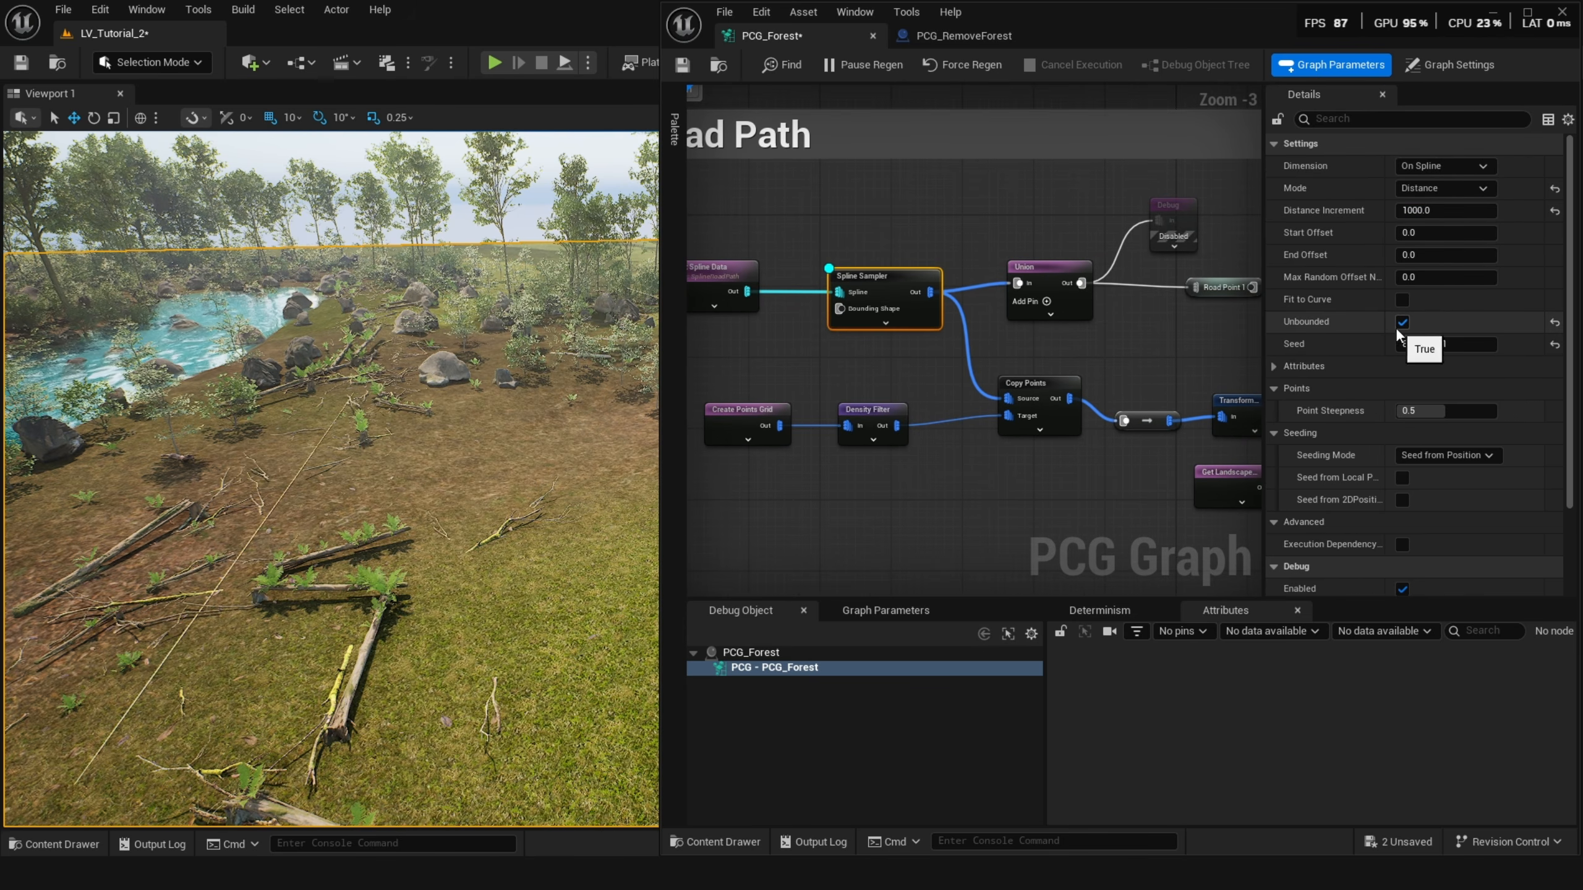
# Disable and re-enable the Create Points Grid and Density Filter nodes in the Road Path group.
pyautogui.moveTo(1114, 348); pyautogui.dragTo(1051, 366, button='right')
pyautogui.scroll(-1, 1059, 387)
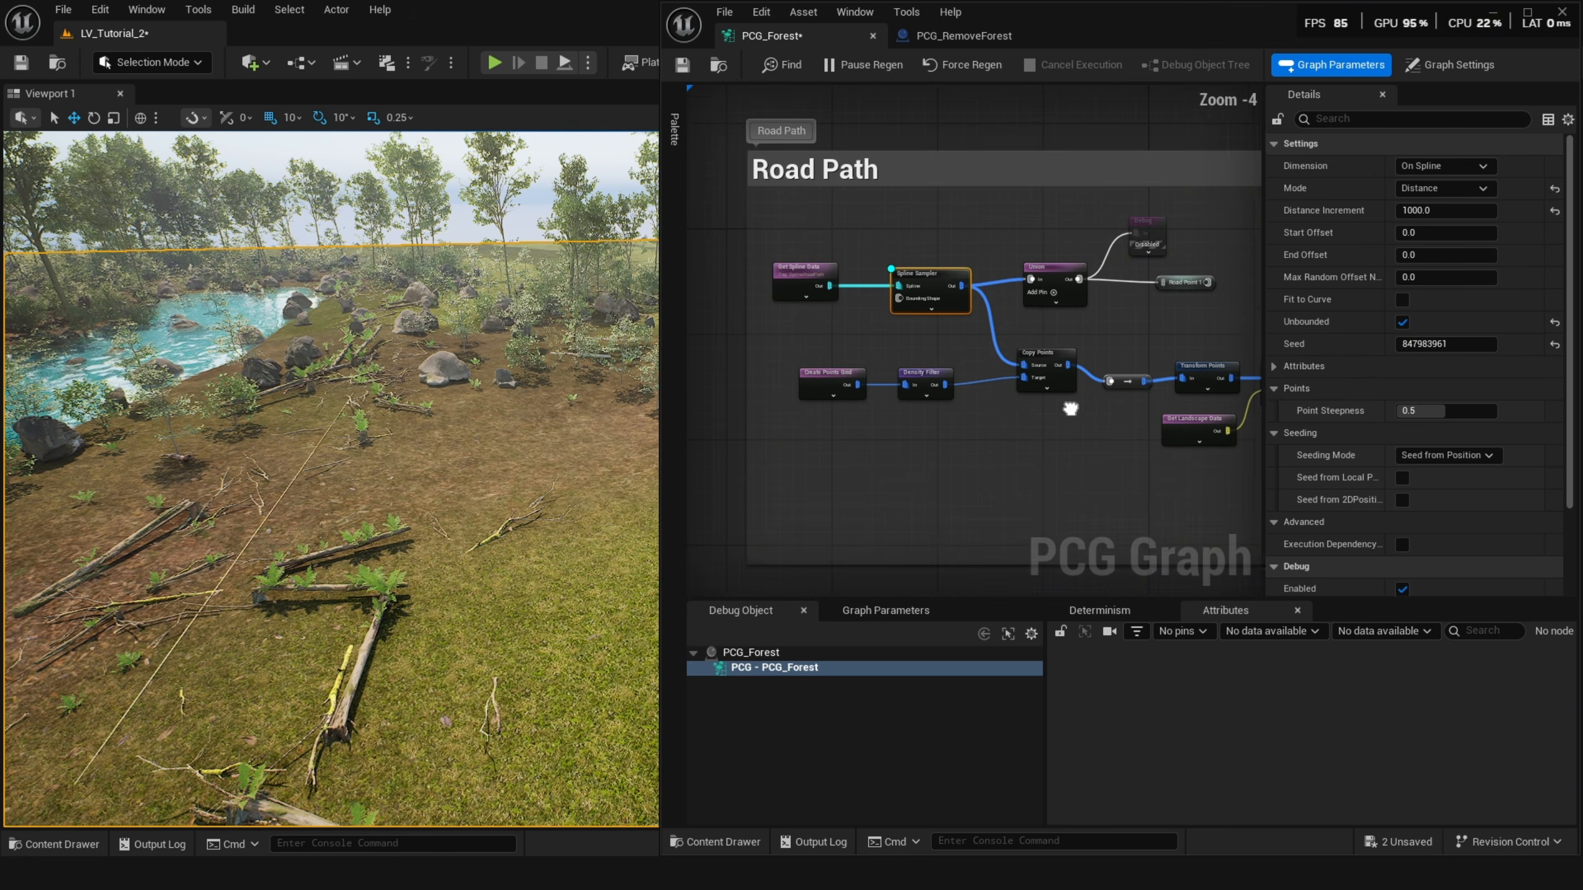
pyautogui.moveTo(901, 349); pyautogui.dragTo(824, 360)
pyautogui.press('e')
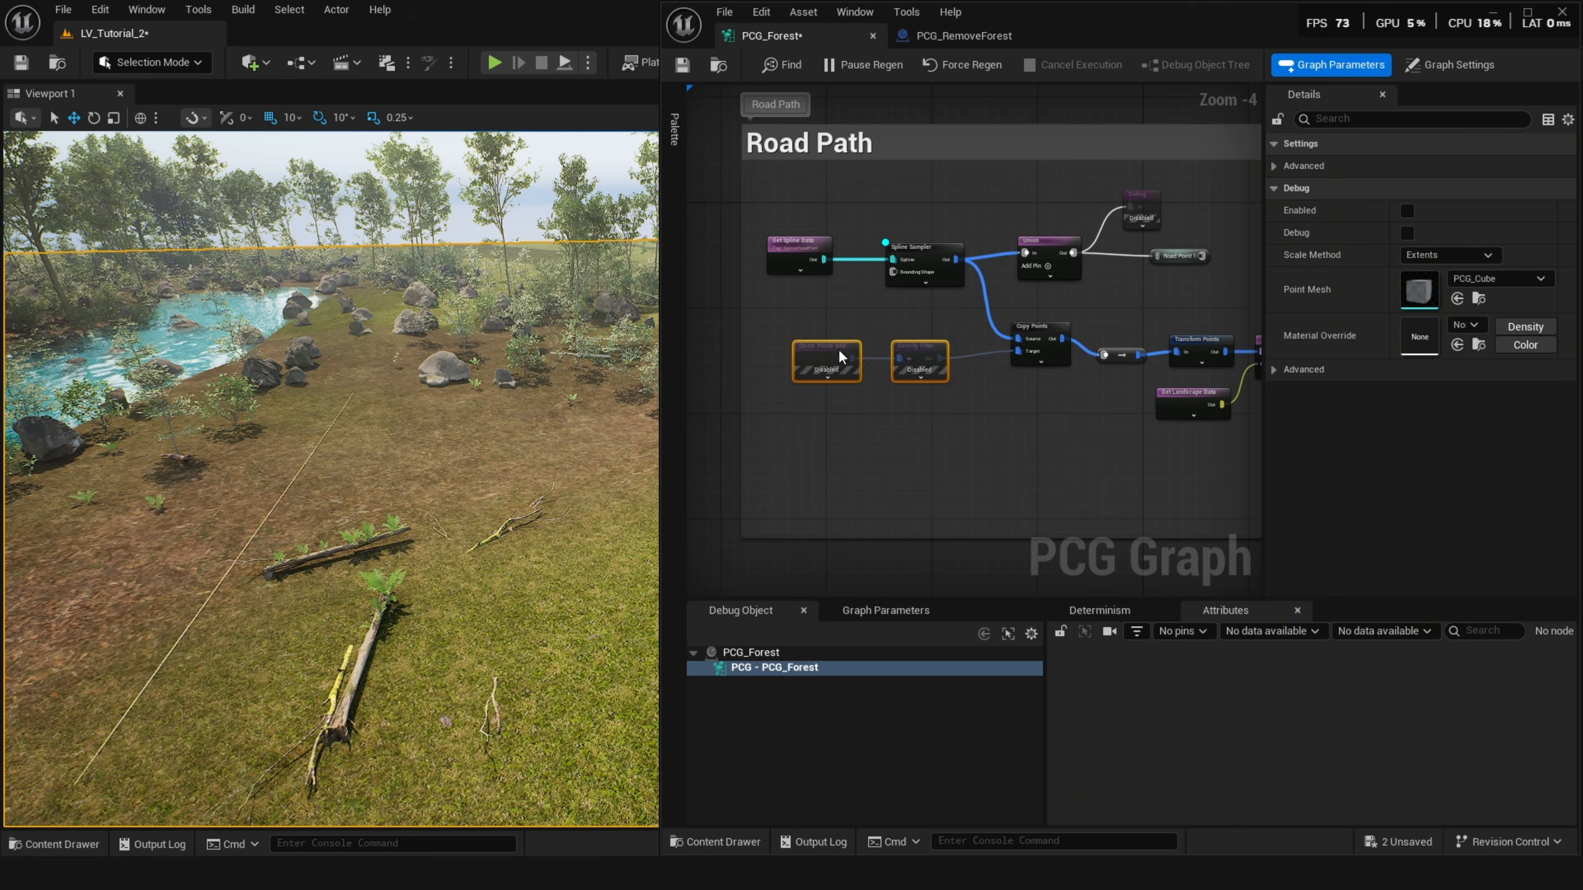
pyautogui.press('e')
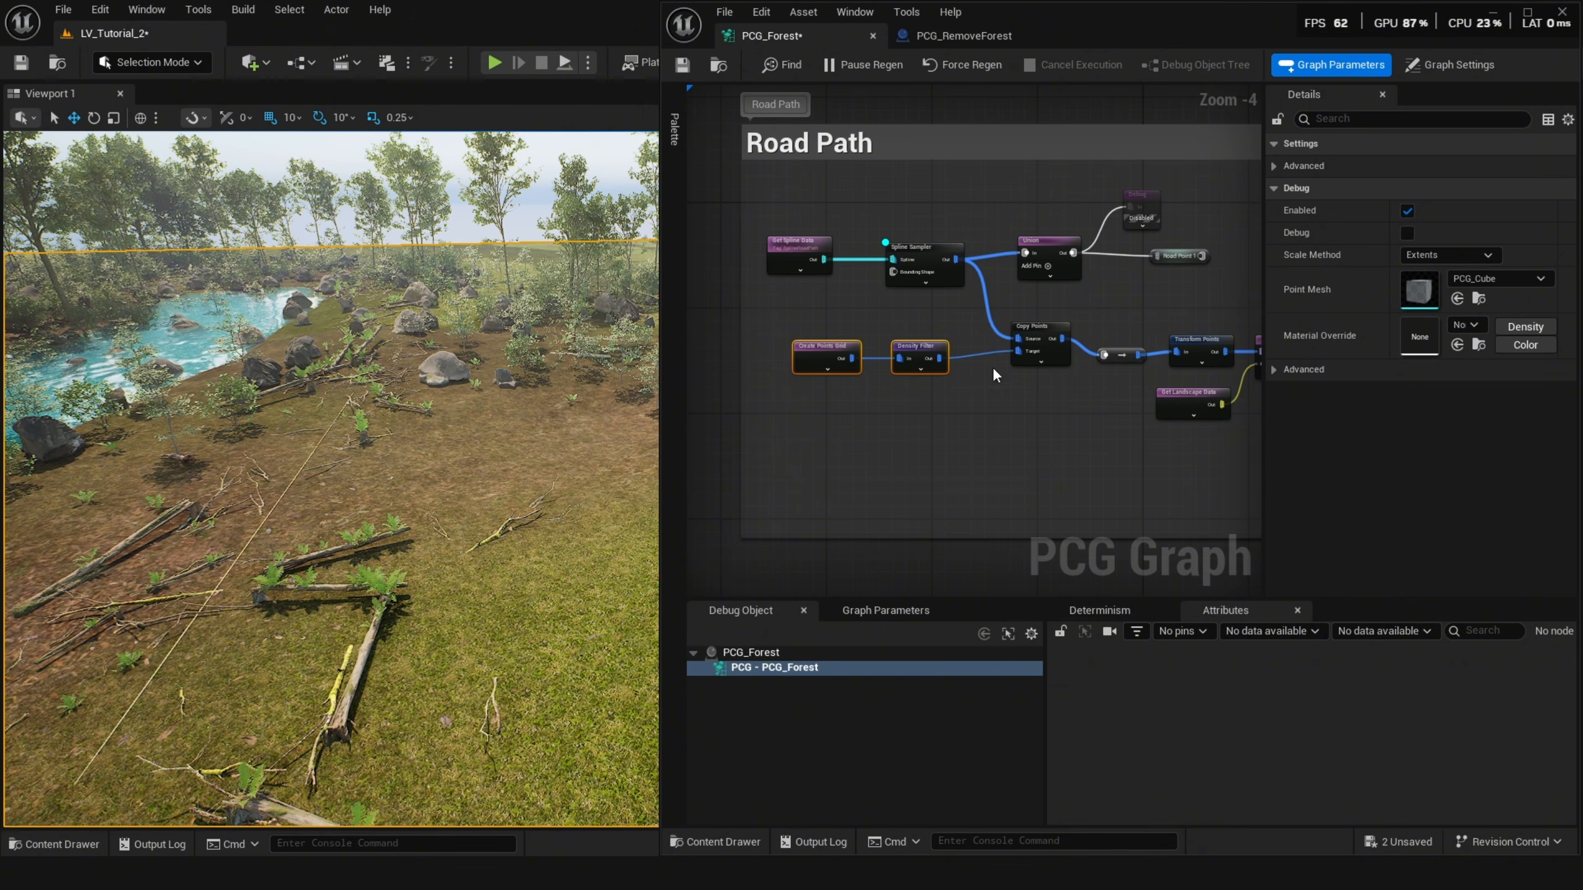
# Turn on debug display for the Copy Points node in the Road Path group.
pyautogui.click(1043, 326)
pyautogui.press('d')
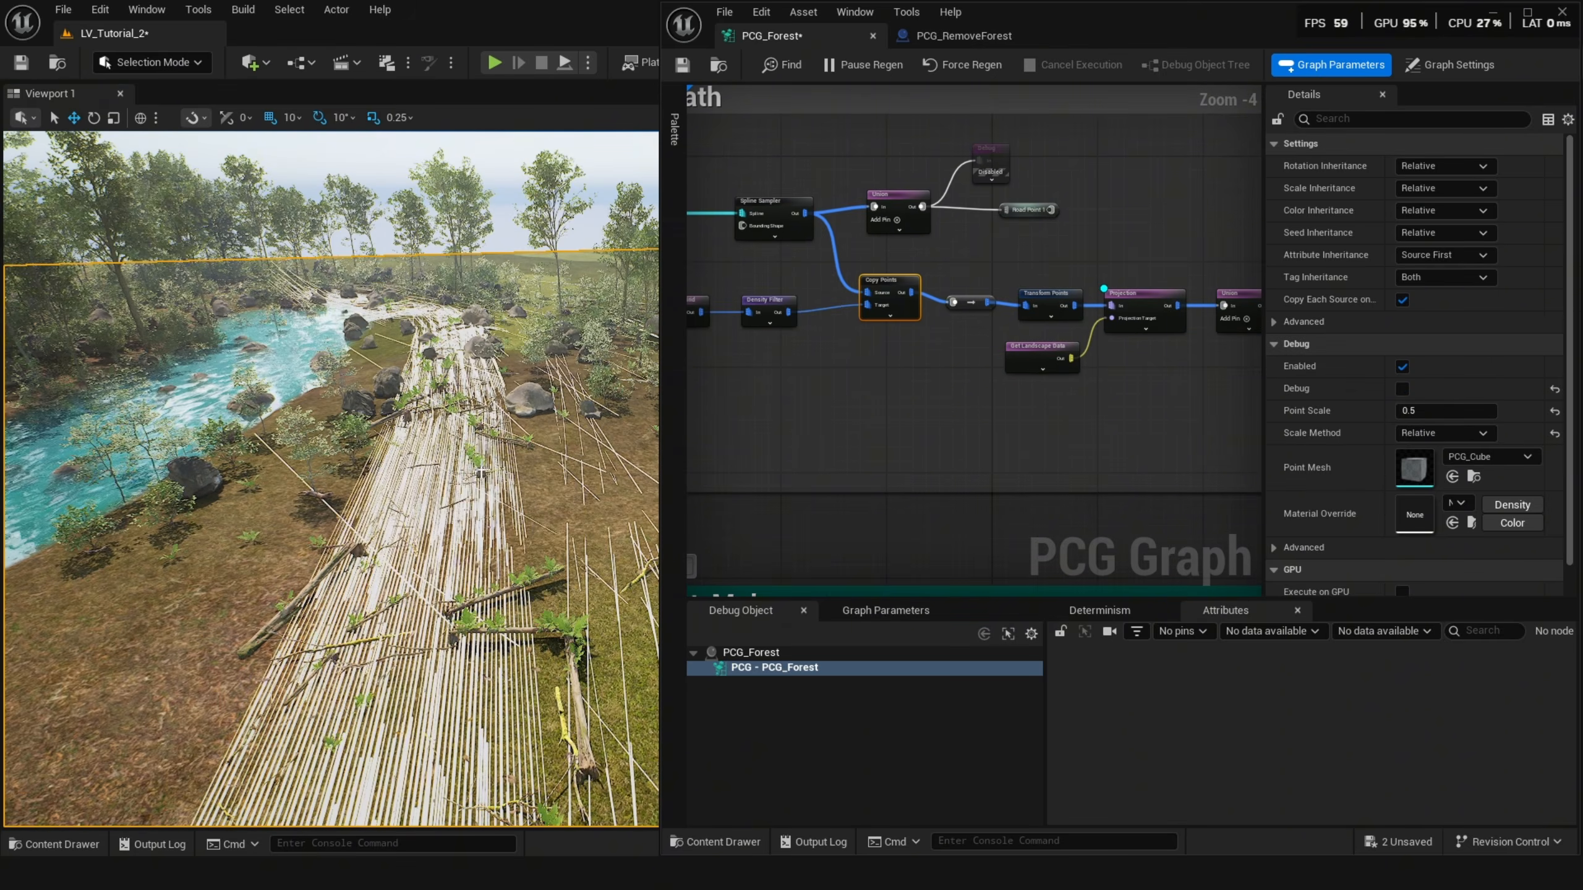
pyautogui.press('w')
pyautogui.moveTo(331, 479); pyautogui.dragTo(327, 474, button='right')
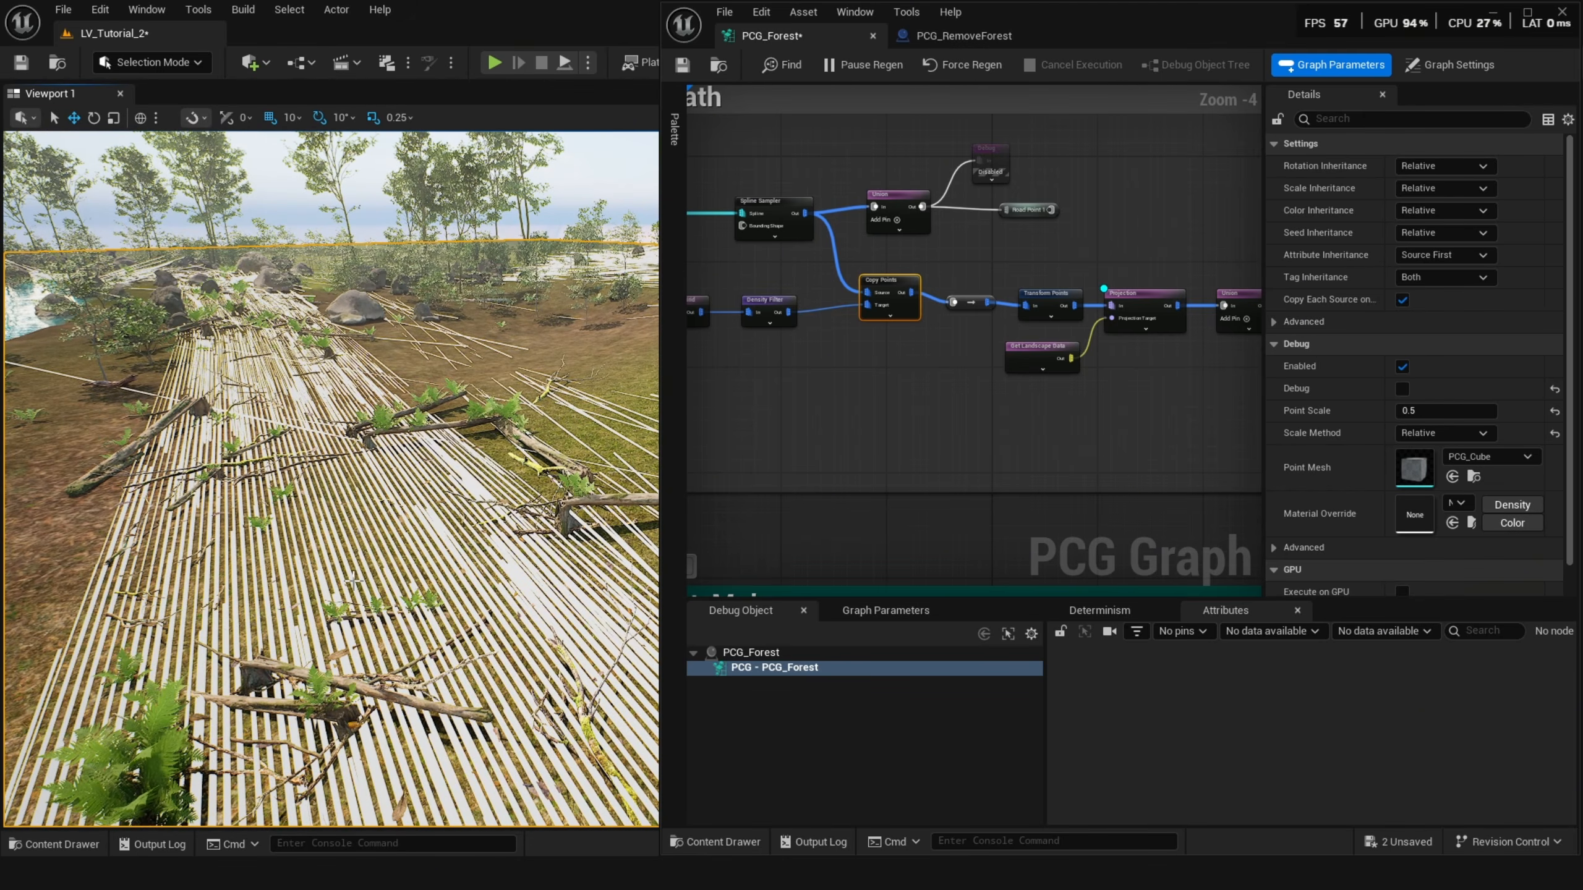
pyautogui.press('e')
pyautogui.moveTo(355, 574); pyautogui.dragTo(381, 525, button='right')
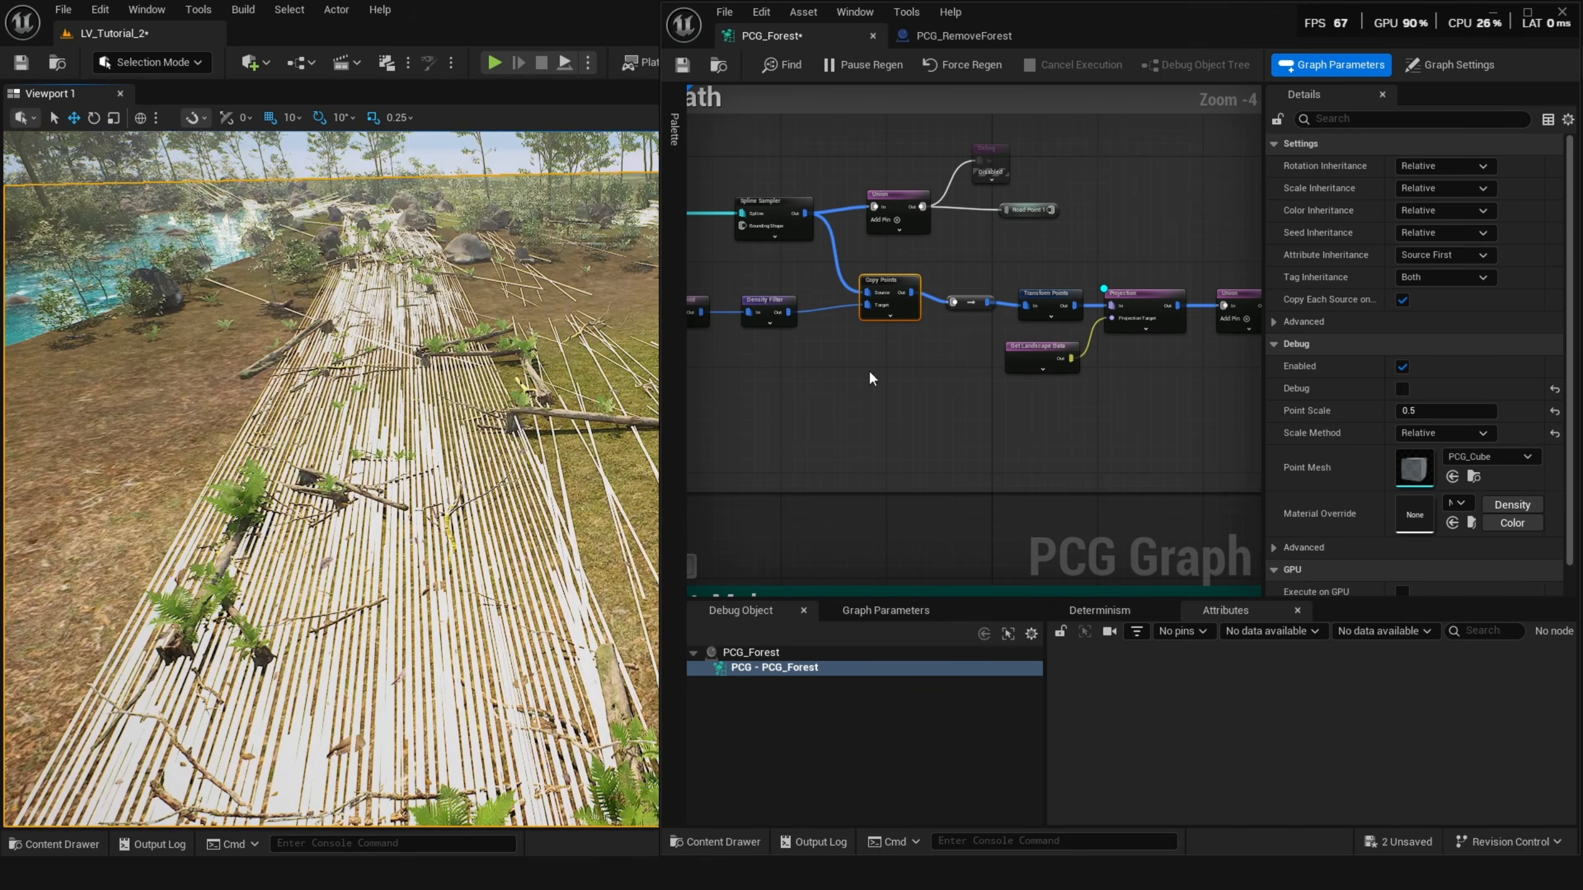
# Inspect the Projection and Transform Points nodes following Copy Points in the Road Path group.
pyautogui.click(1146, 306)
pyautogui.moveTo(1146, 306); pyautogui.dragTo(826, 325, button='right')
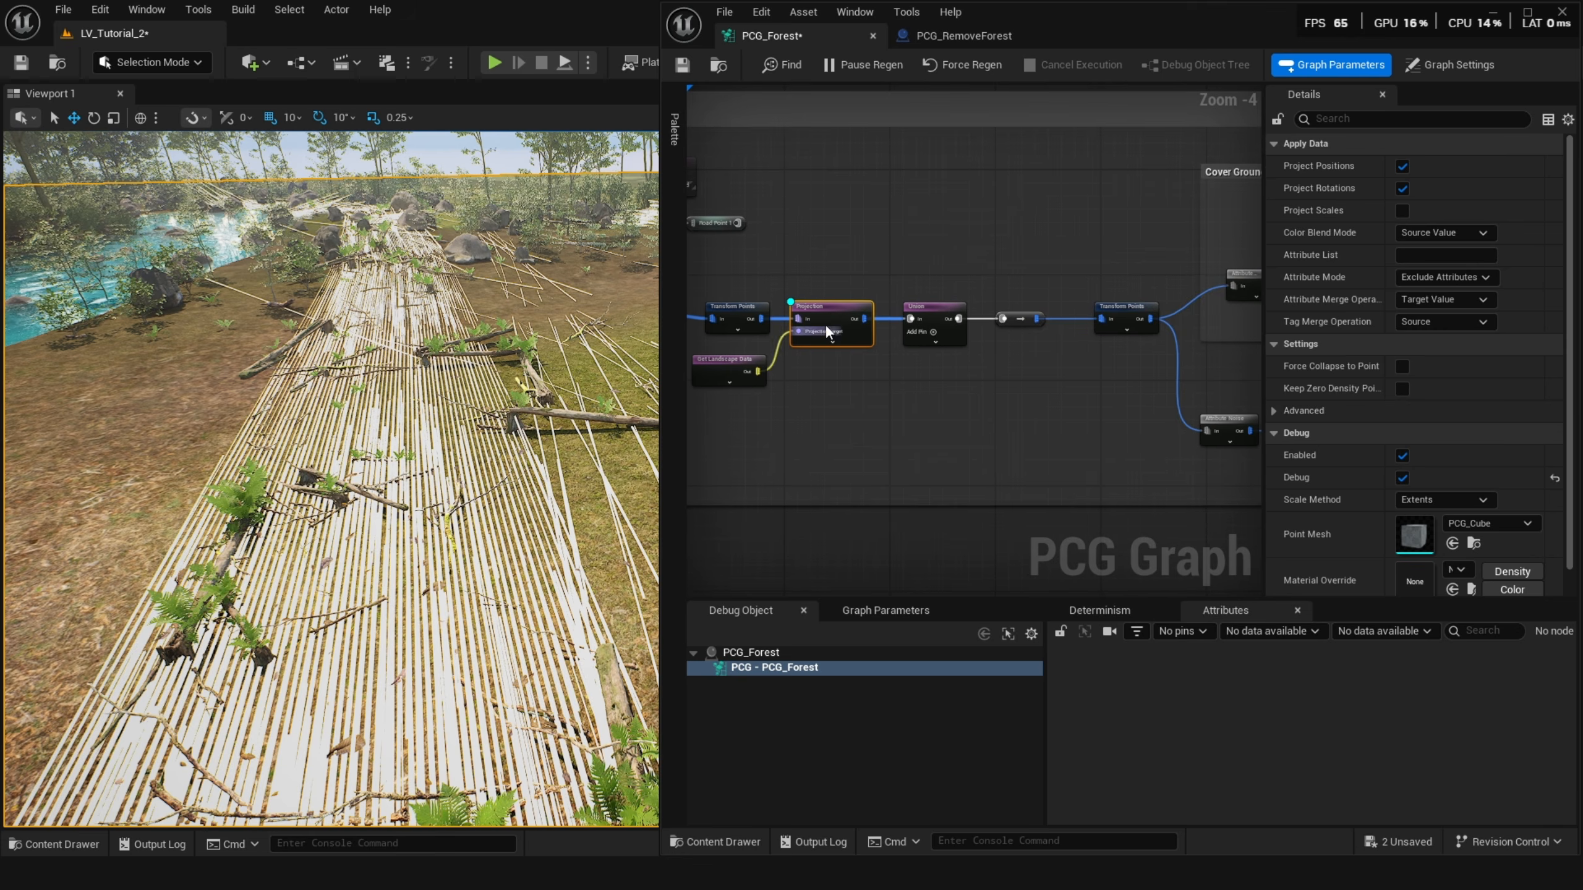
pyautogui.click(1106, 311)
pyautogui.scroll(-3, 1037, 368)
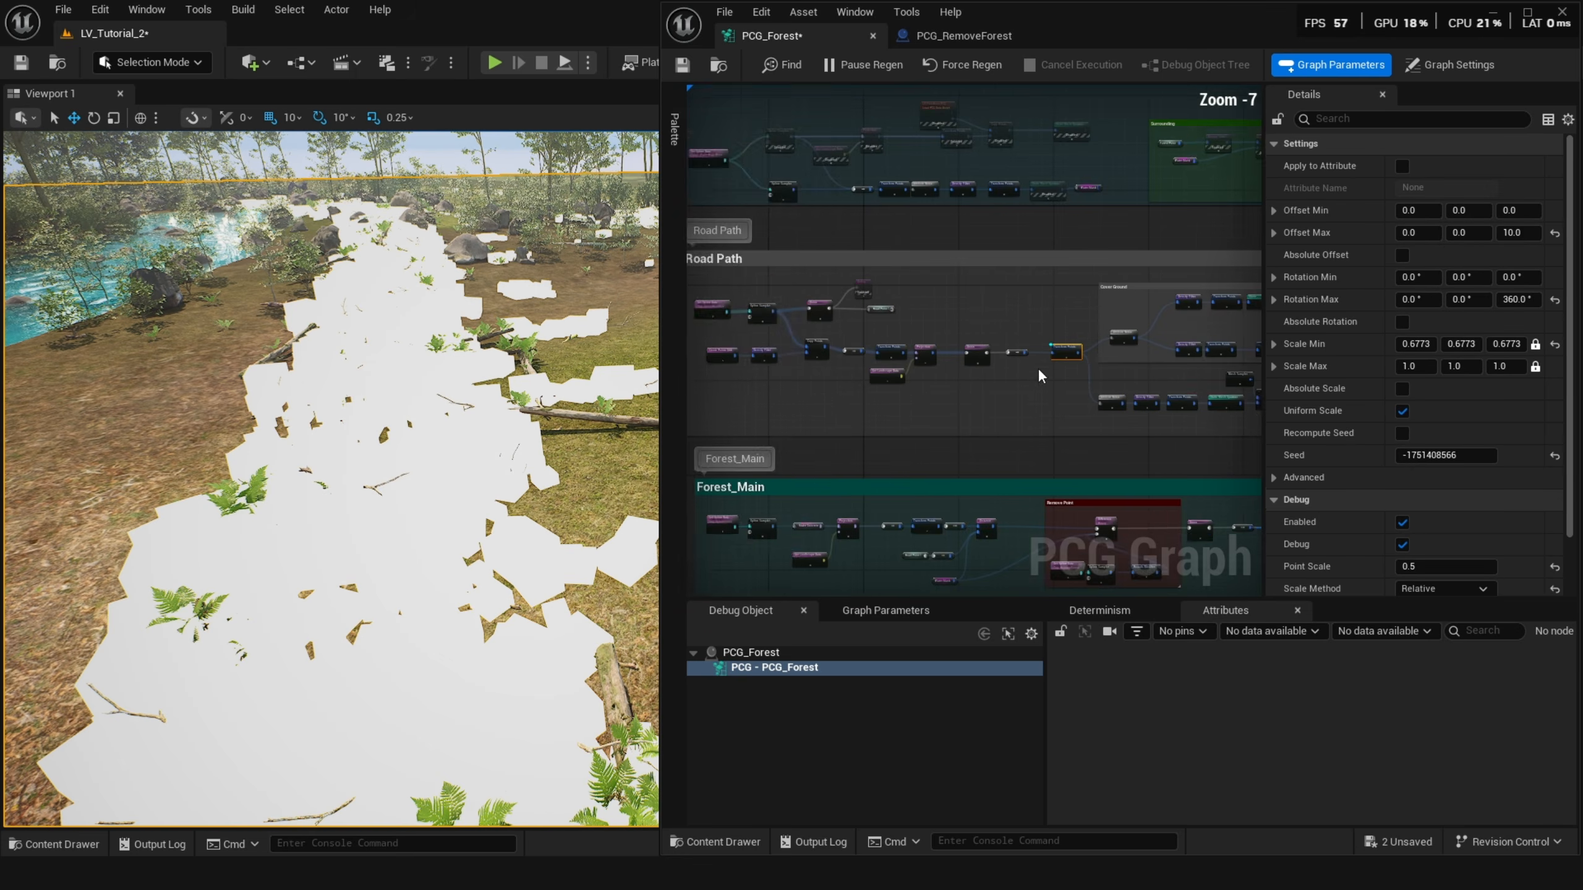
pyautogui.scroll(1, 901, 347)
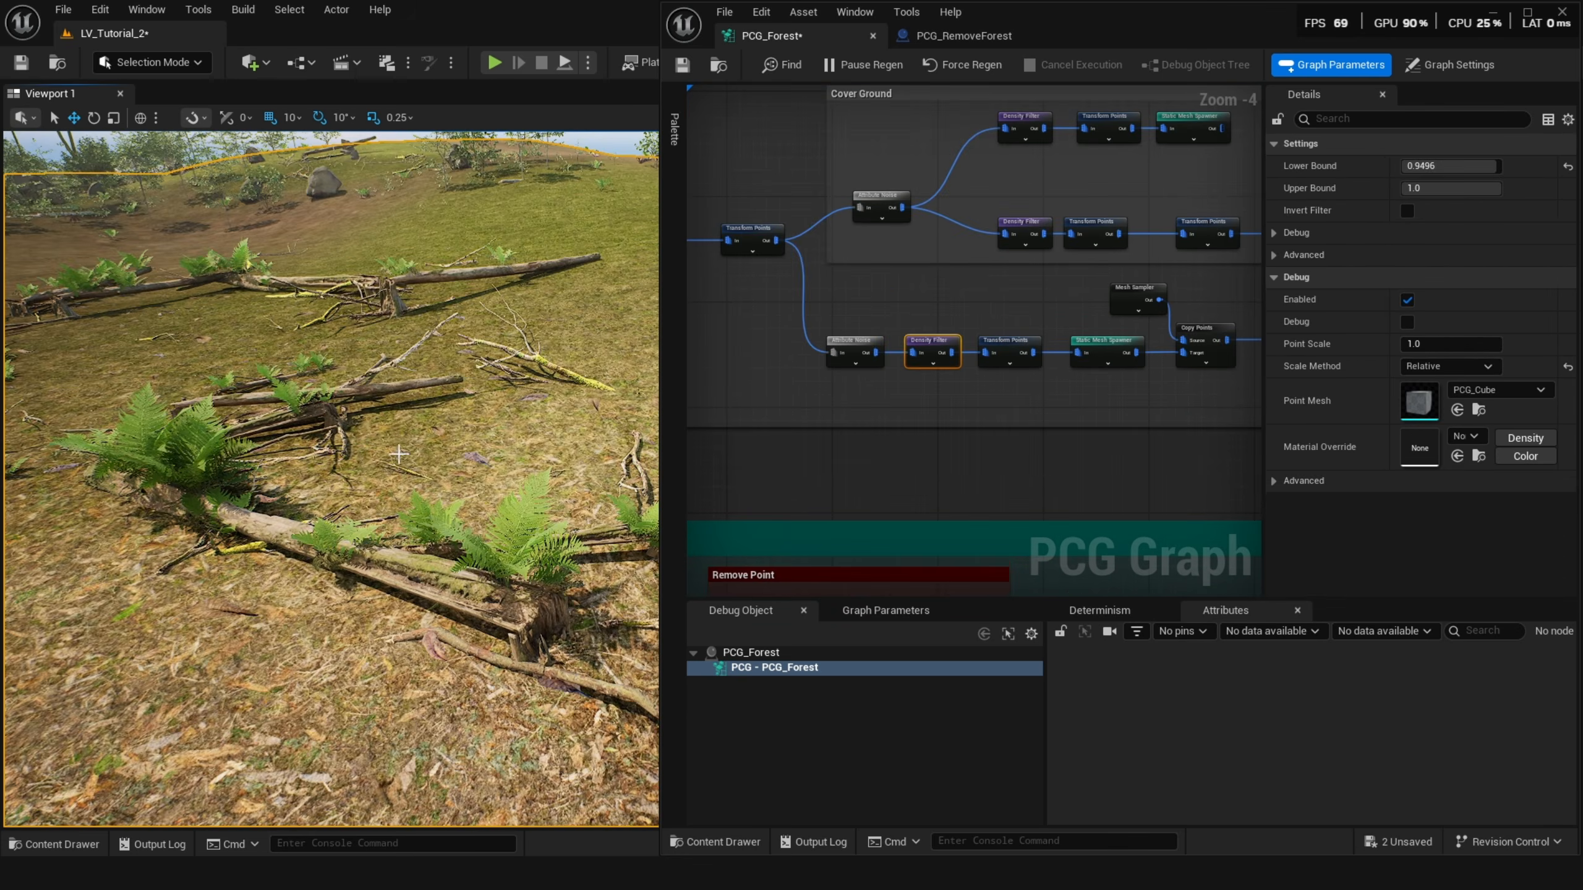
# Expand the mesh entry descriptor of the Static Mesh Spawner in the Cover Ground group to inspect its static mesh.
pyautogui.click(1107, 355)
pyautogui.moveTo(1081, 381); pyautogui.dragTo(1010, 379, button='right')
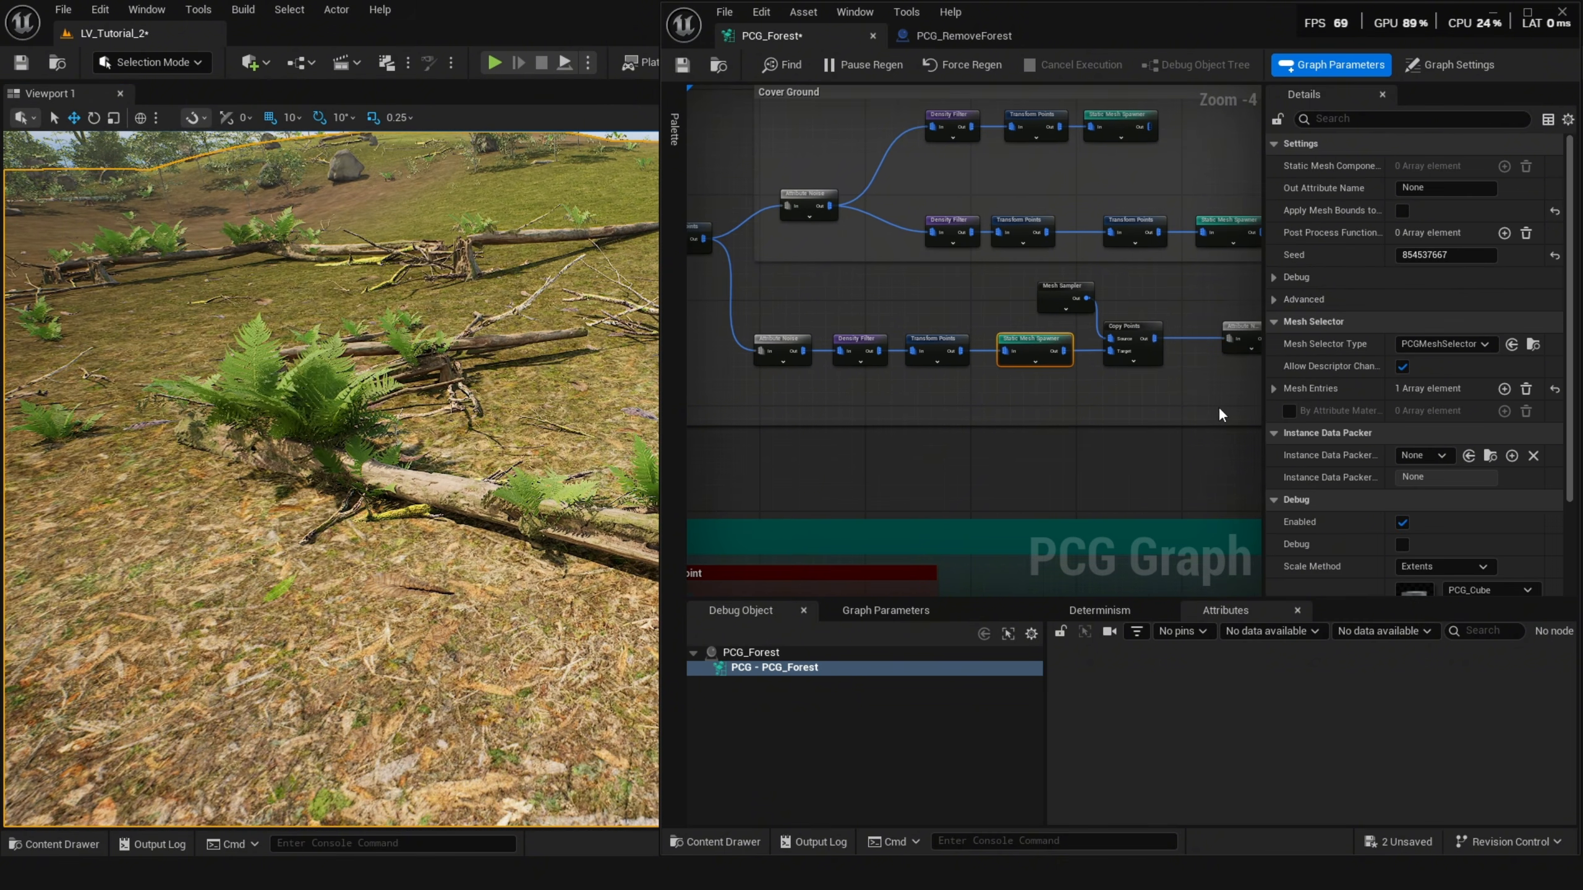
pyautogui.click(1274, 388)
pyautogui.click(1287, 412)
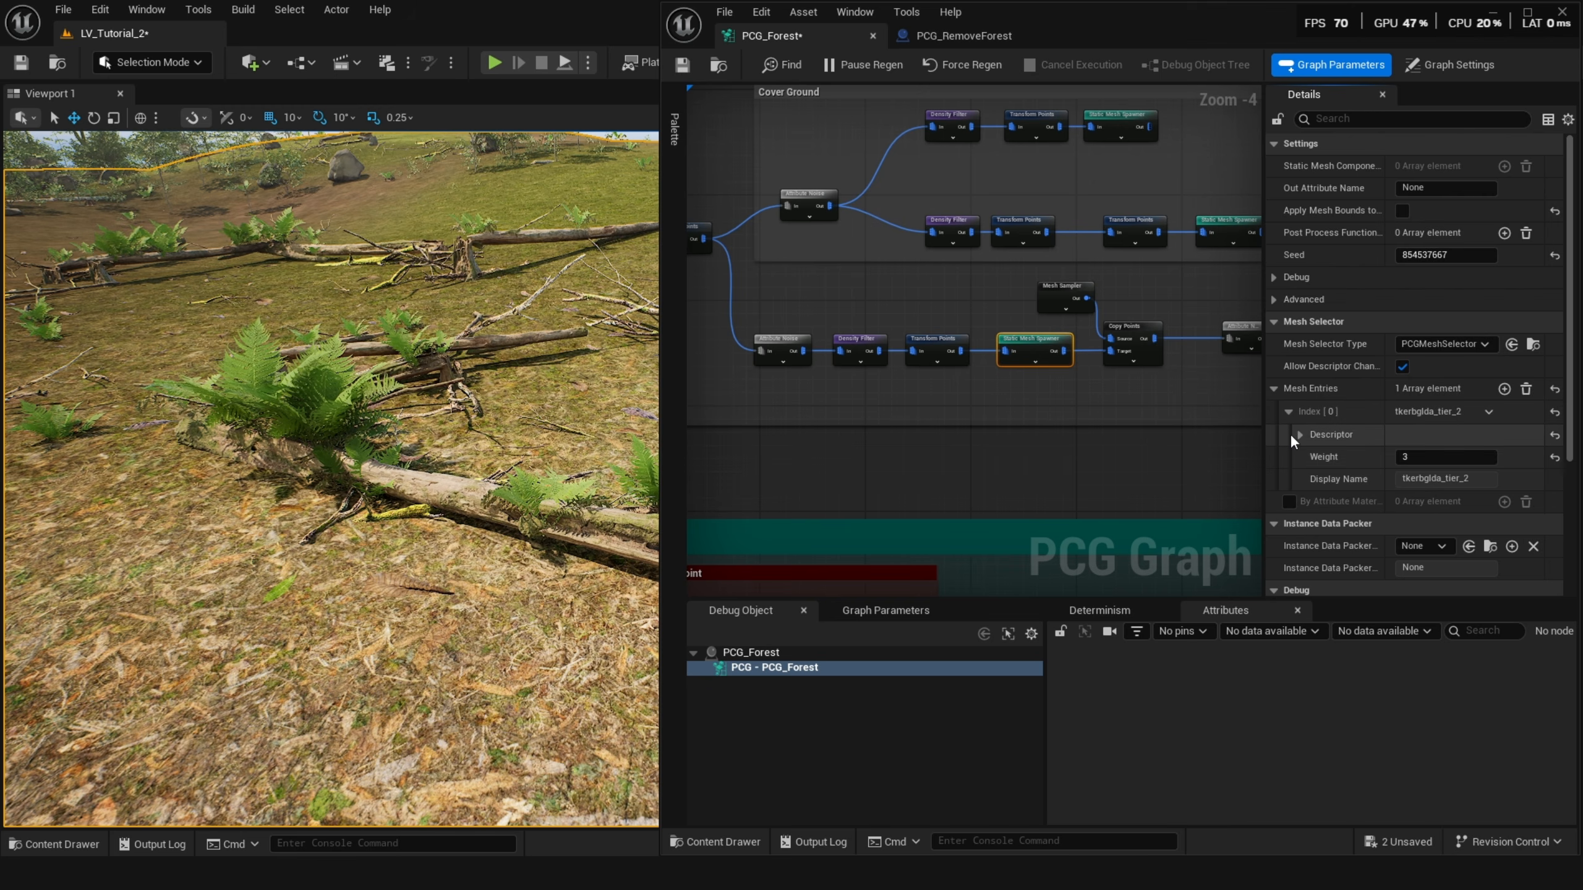
pyautogui.click(1299, 435)
pyautogui.scroll(-1, 1340, 474)
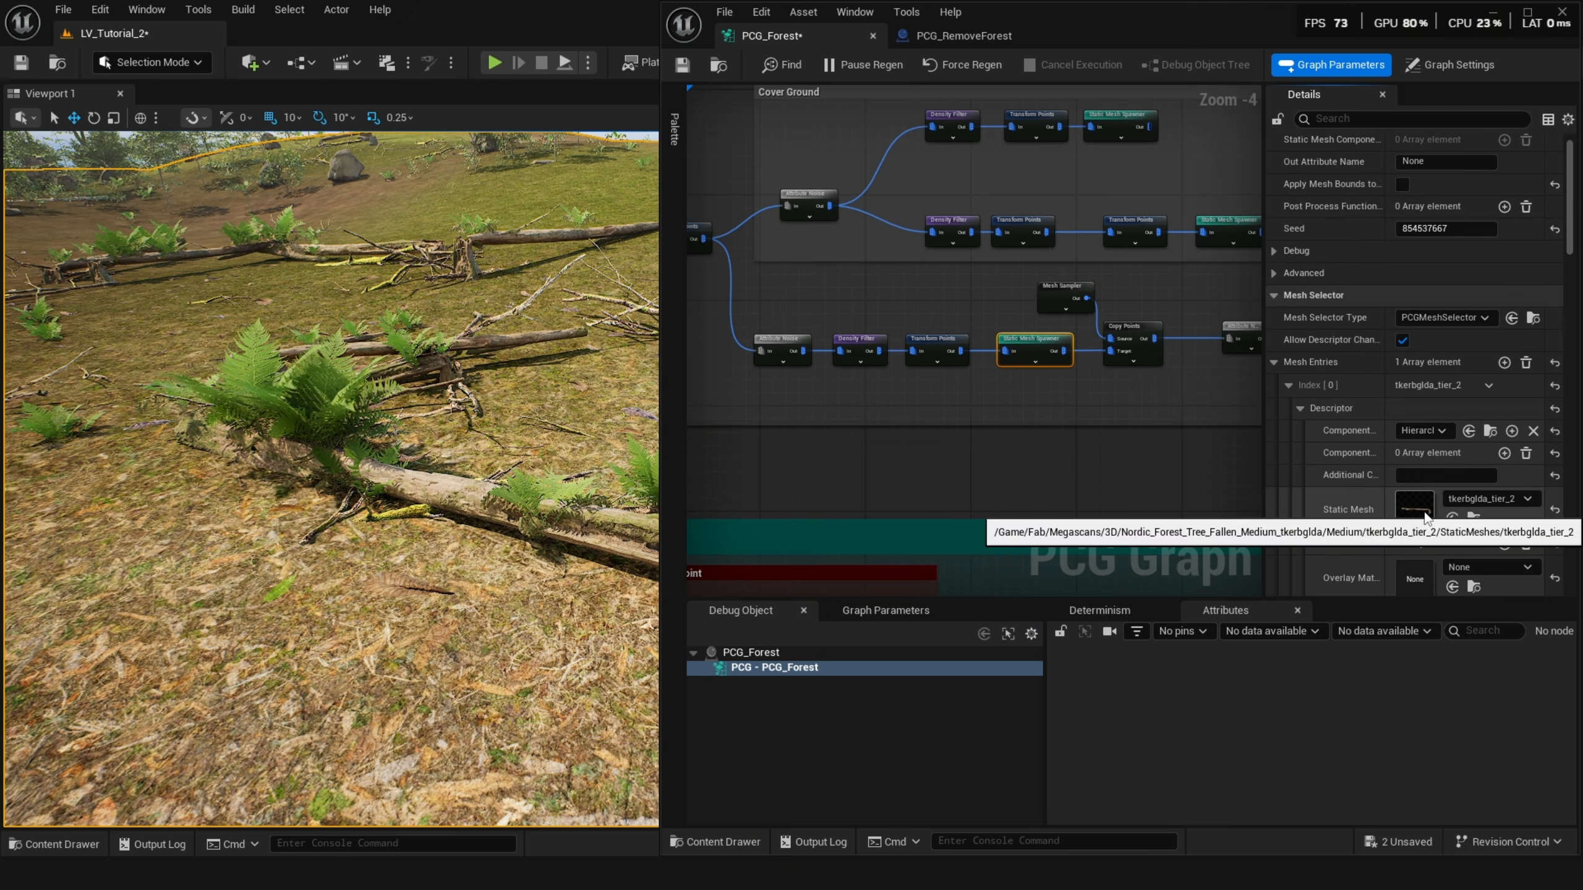
pyautogui.moveTo(416, 563); pyautogui.dragTo(536, 570, button='middle')
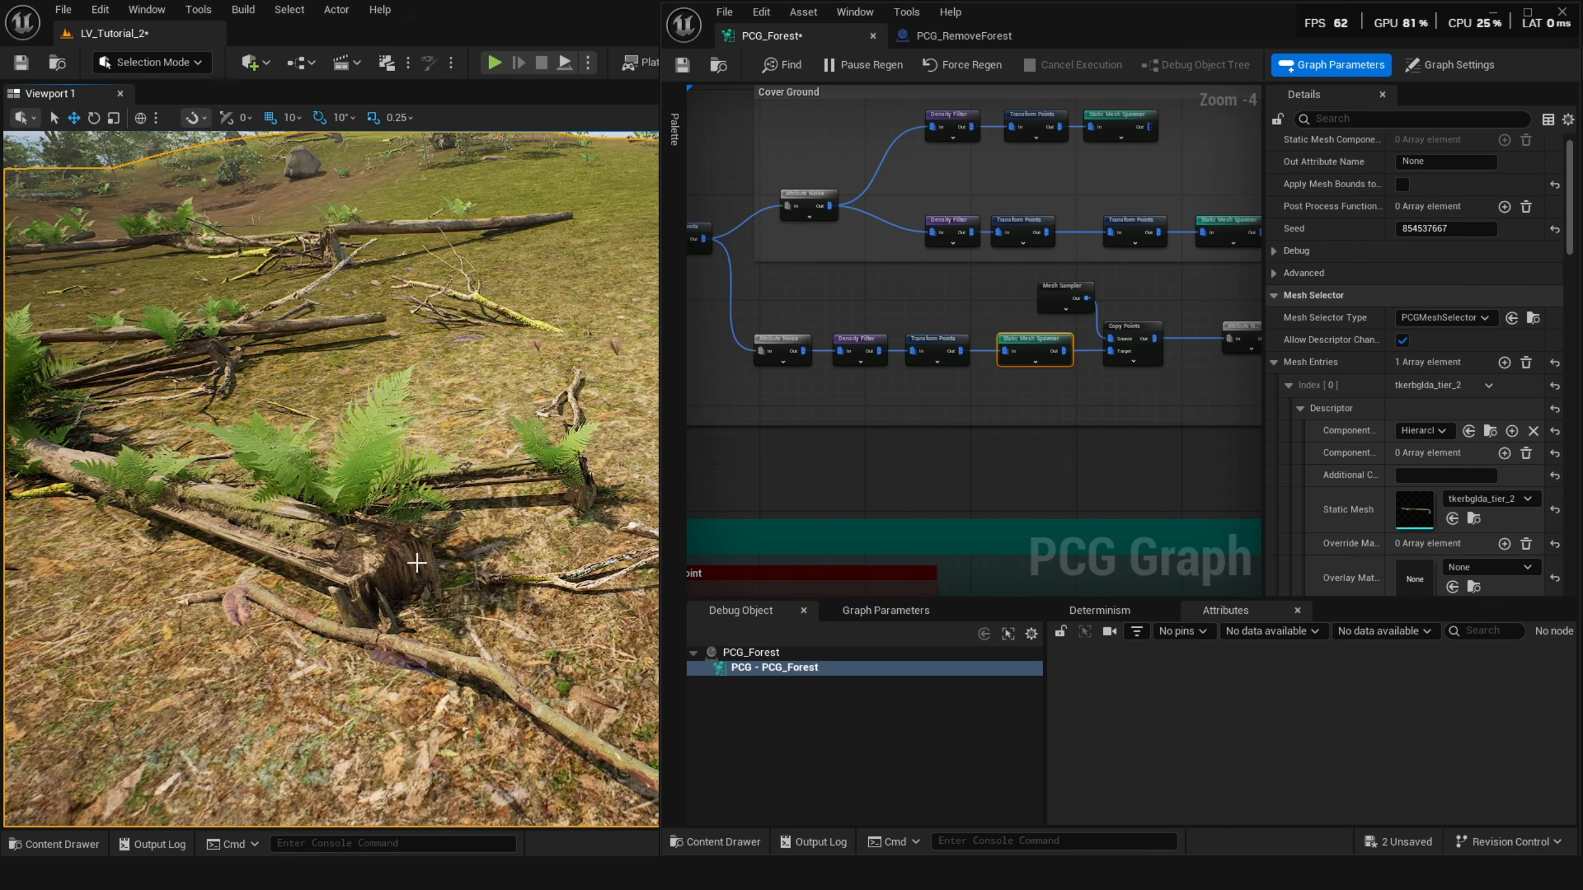
# Inspect the Copy Points and Mesh Sampler nodes in the Cover Ground group's lower branch.
pyautogui.click(1137, 347)
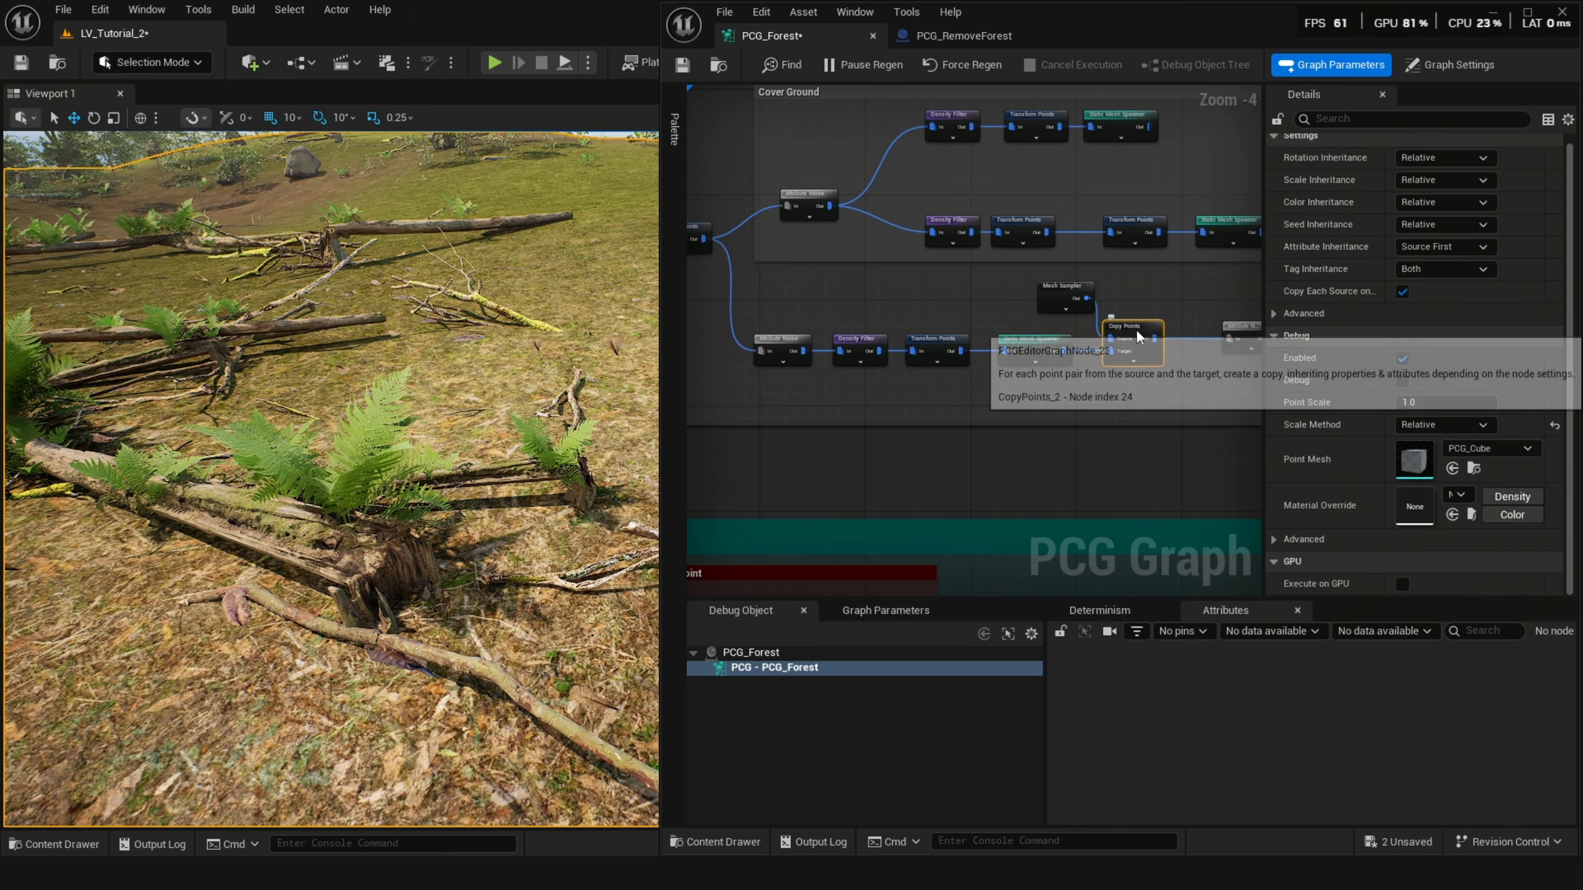
pyautogui.scroll(1, 1108, 372)
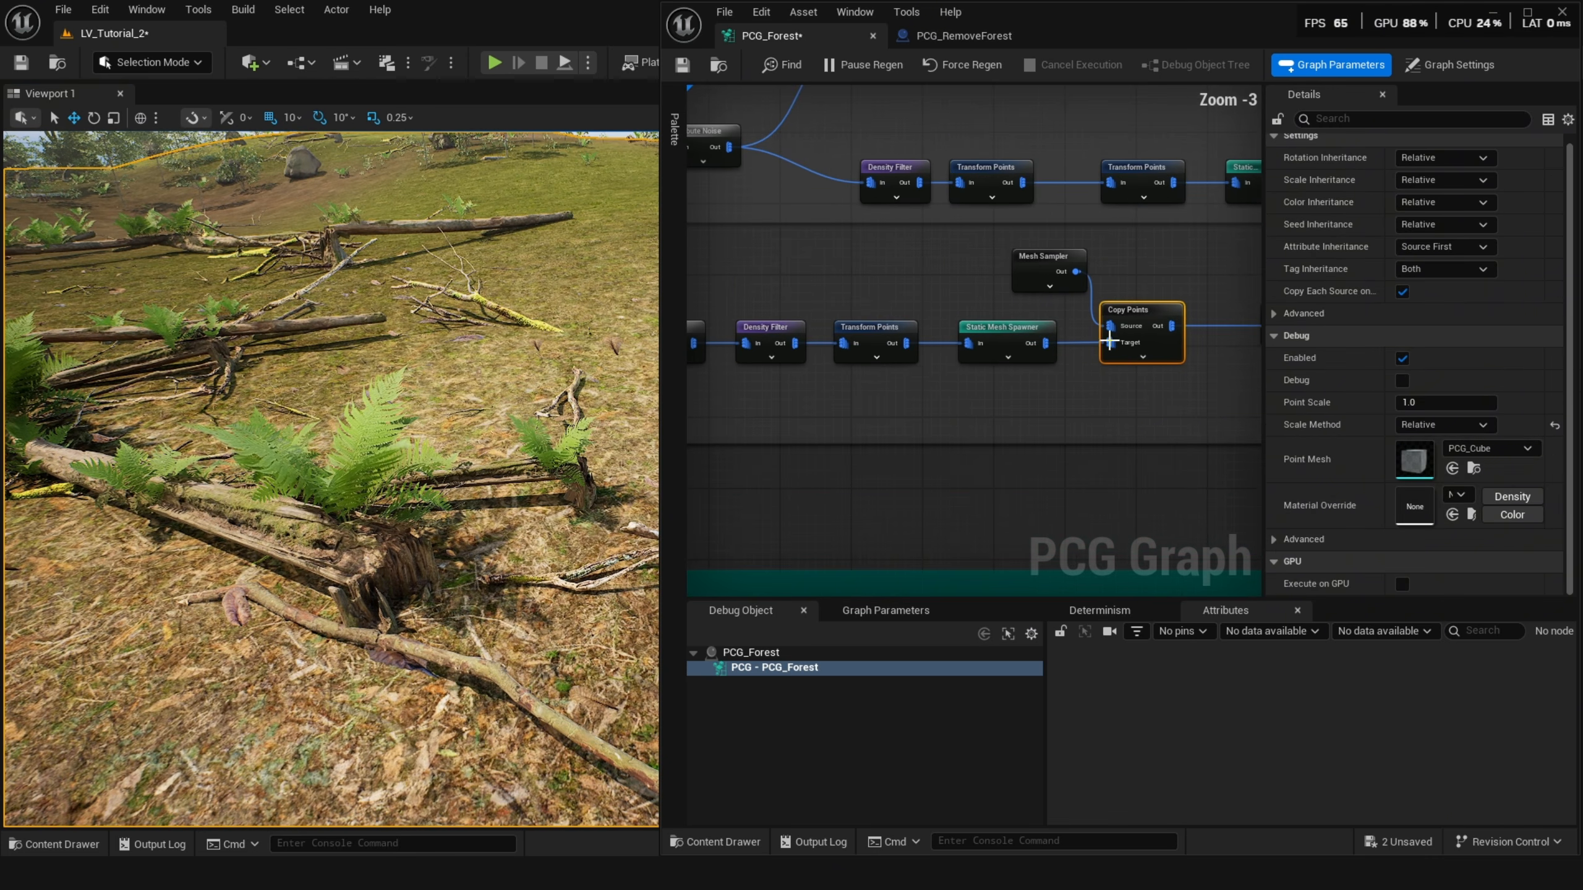
pyautogui.click(1044, 261)
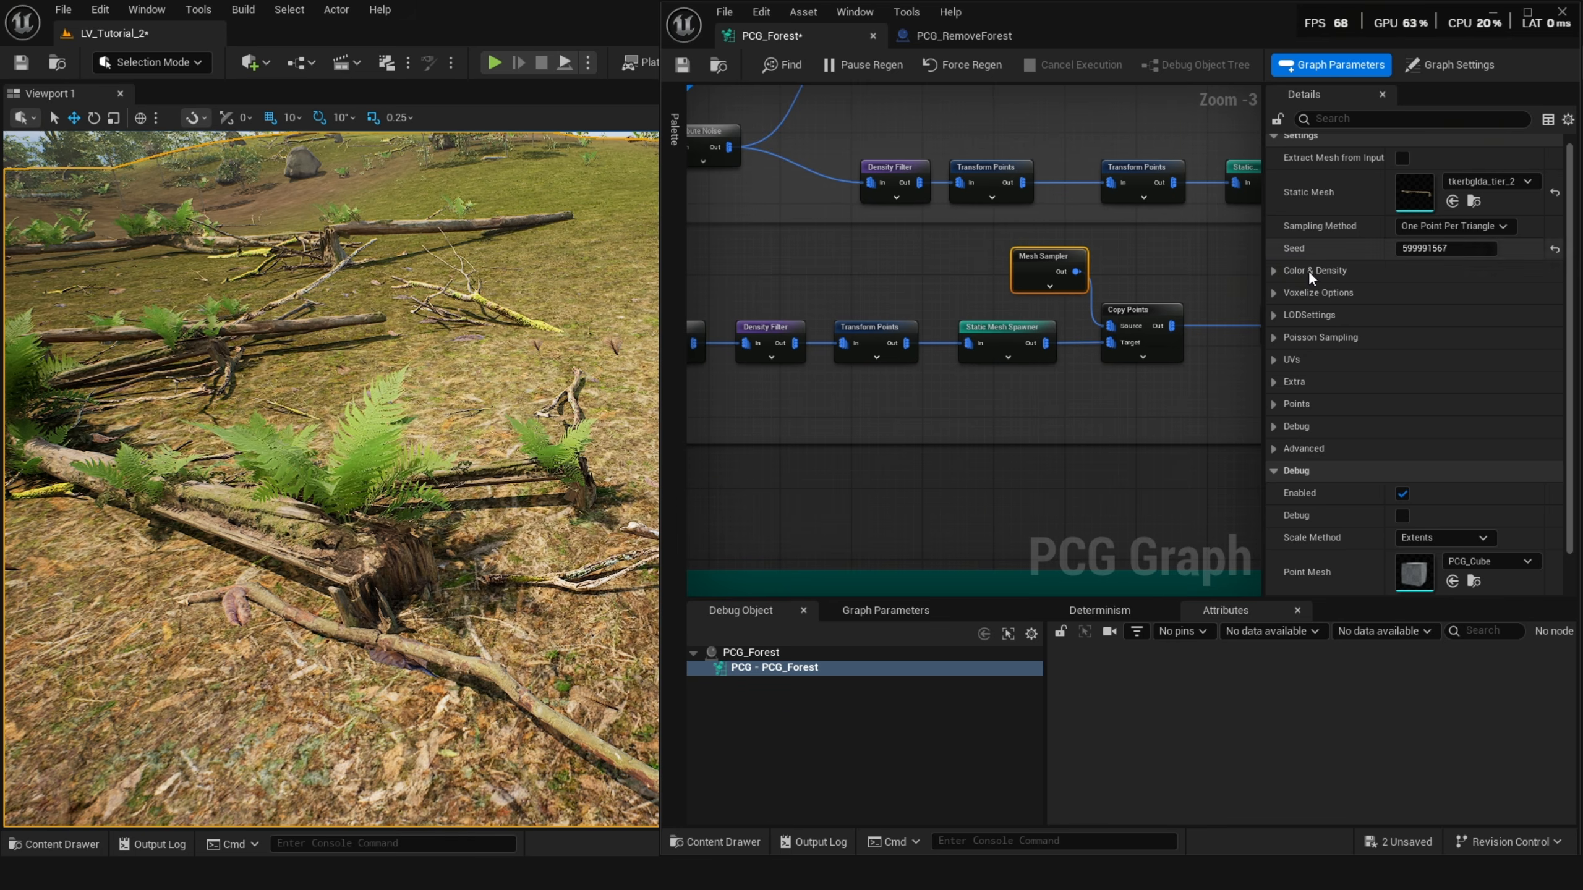
# Toggle debug display of the Copy Points and Mesh Sampler nodes to preview their points in the viewport.
pyautogui.click(1150, 324)
pyautogui.press('d')
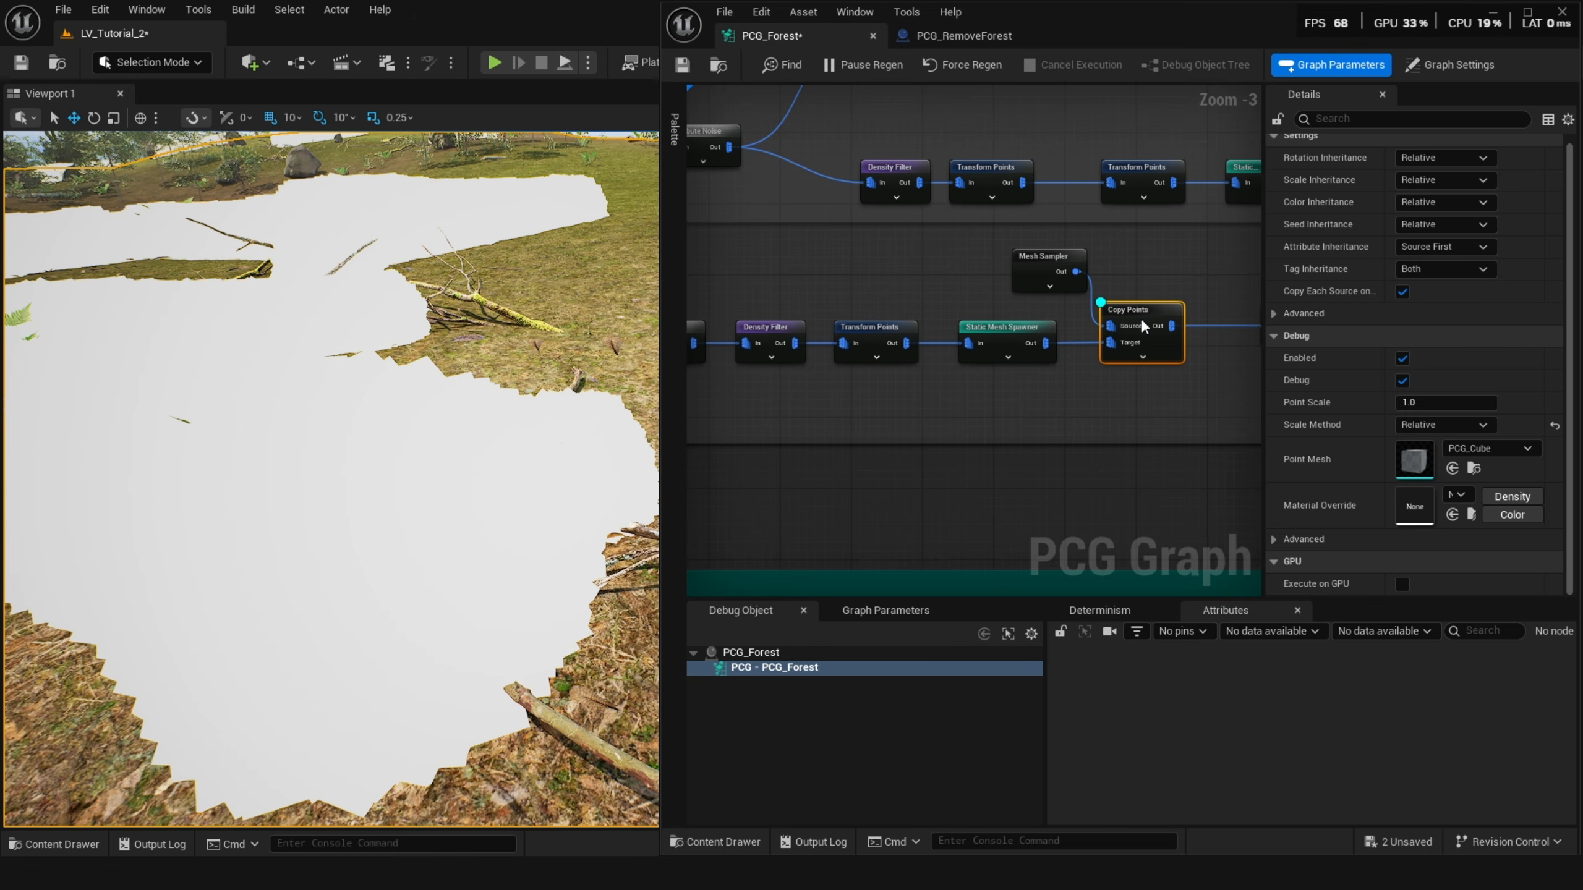
pyautogui.click(1045, 263)
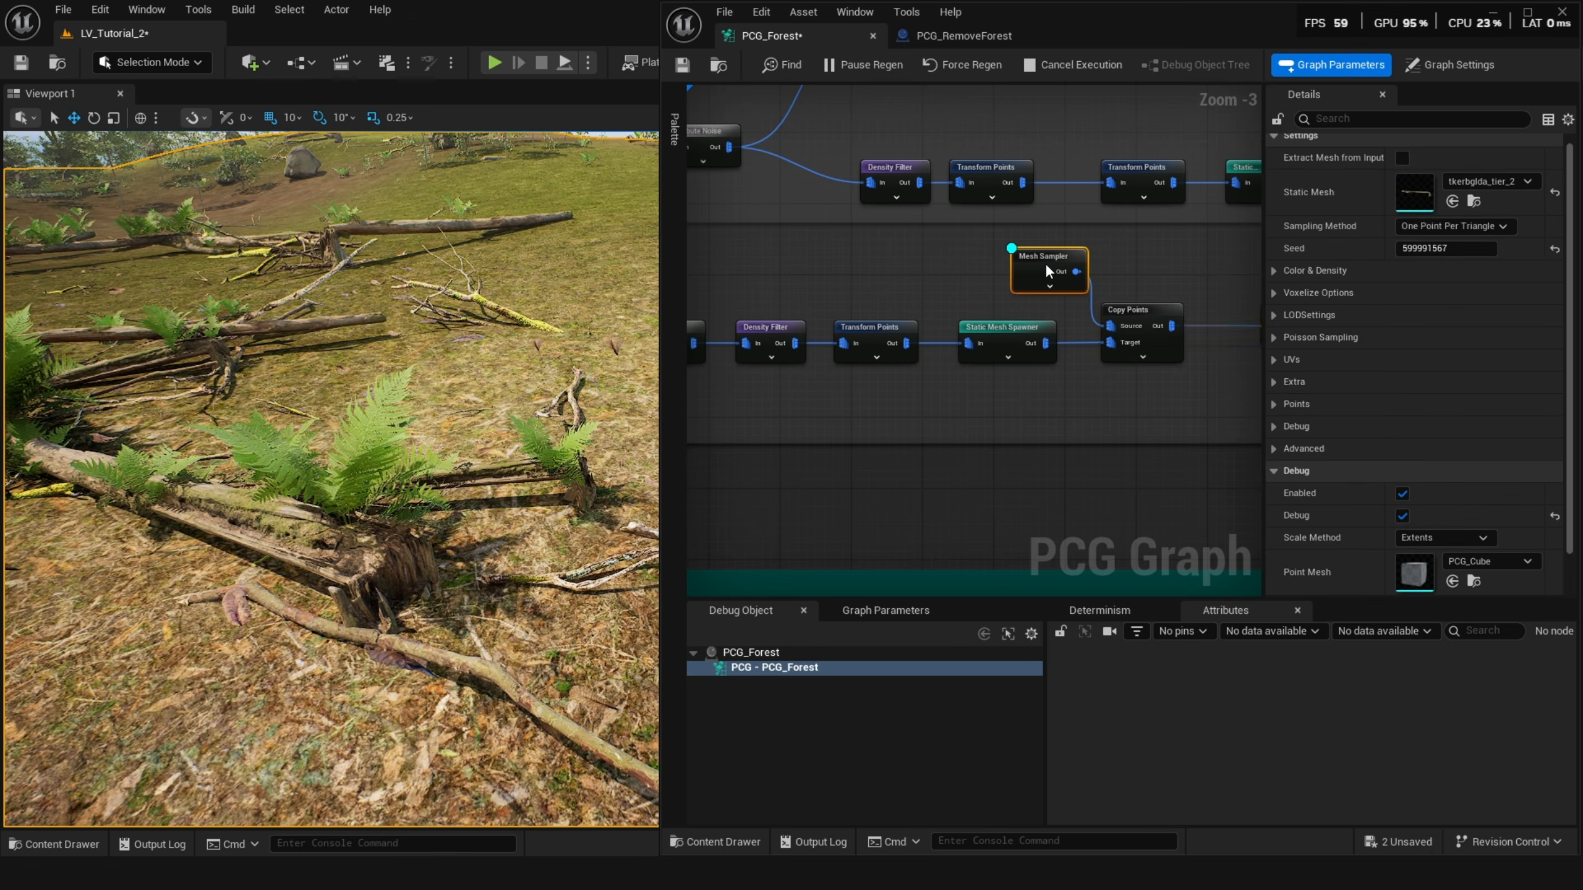
pyautogui.click(1132, 308)
pyautogui.press('d')
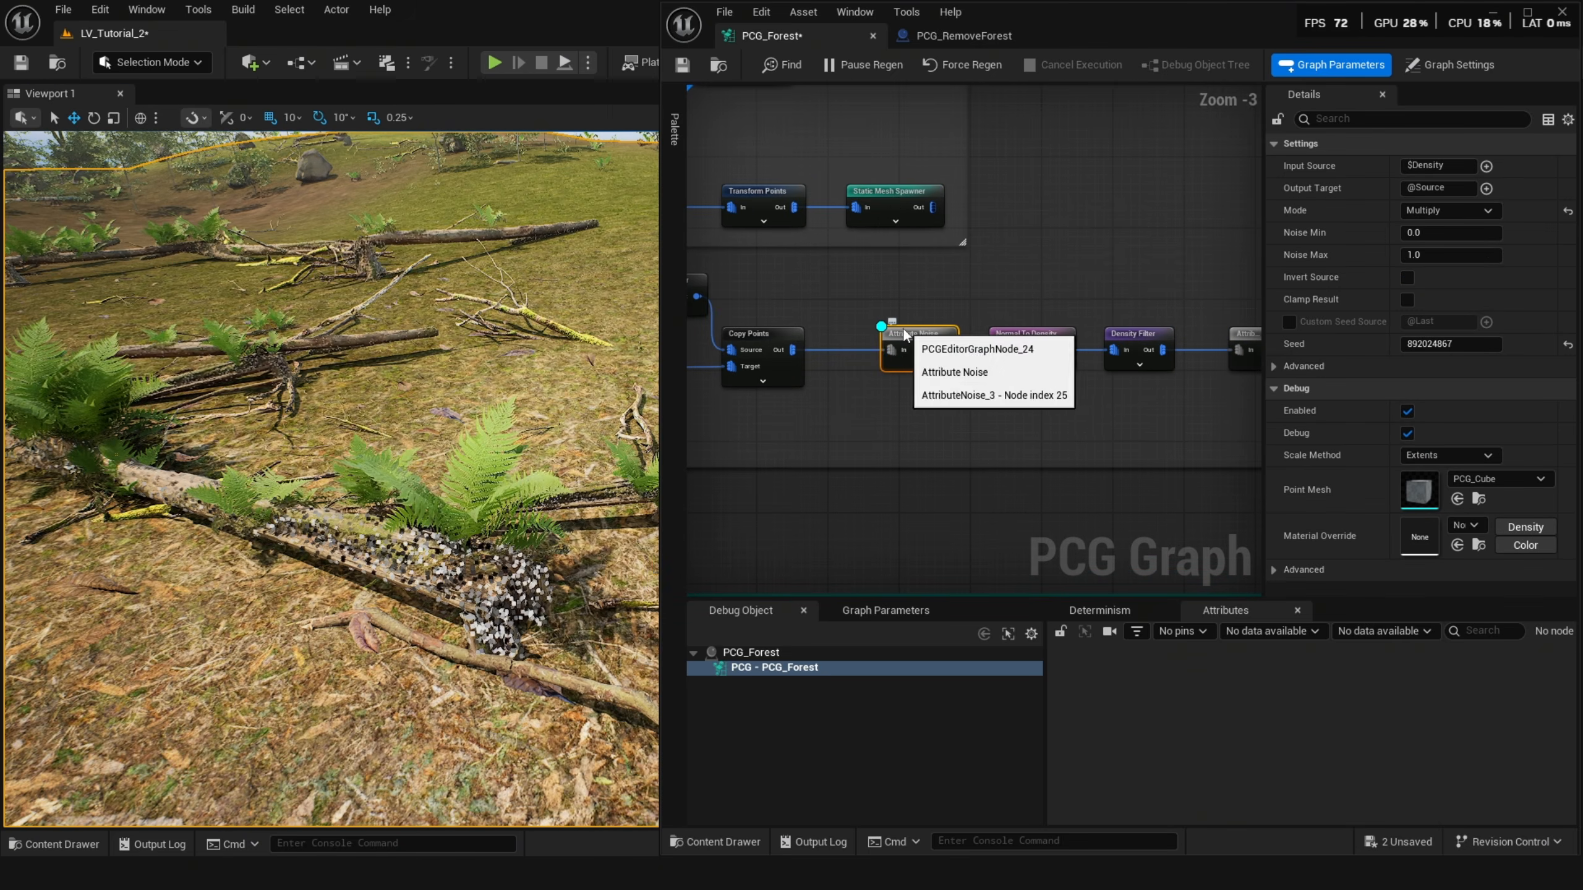
# Toggle debug display of the Normal To Density and Attribute Noise nodes after Copy Points.
pyautogui.moveTo(879, 371); pyautogui.dragTo(929, 367, button='right')
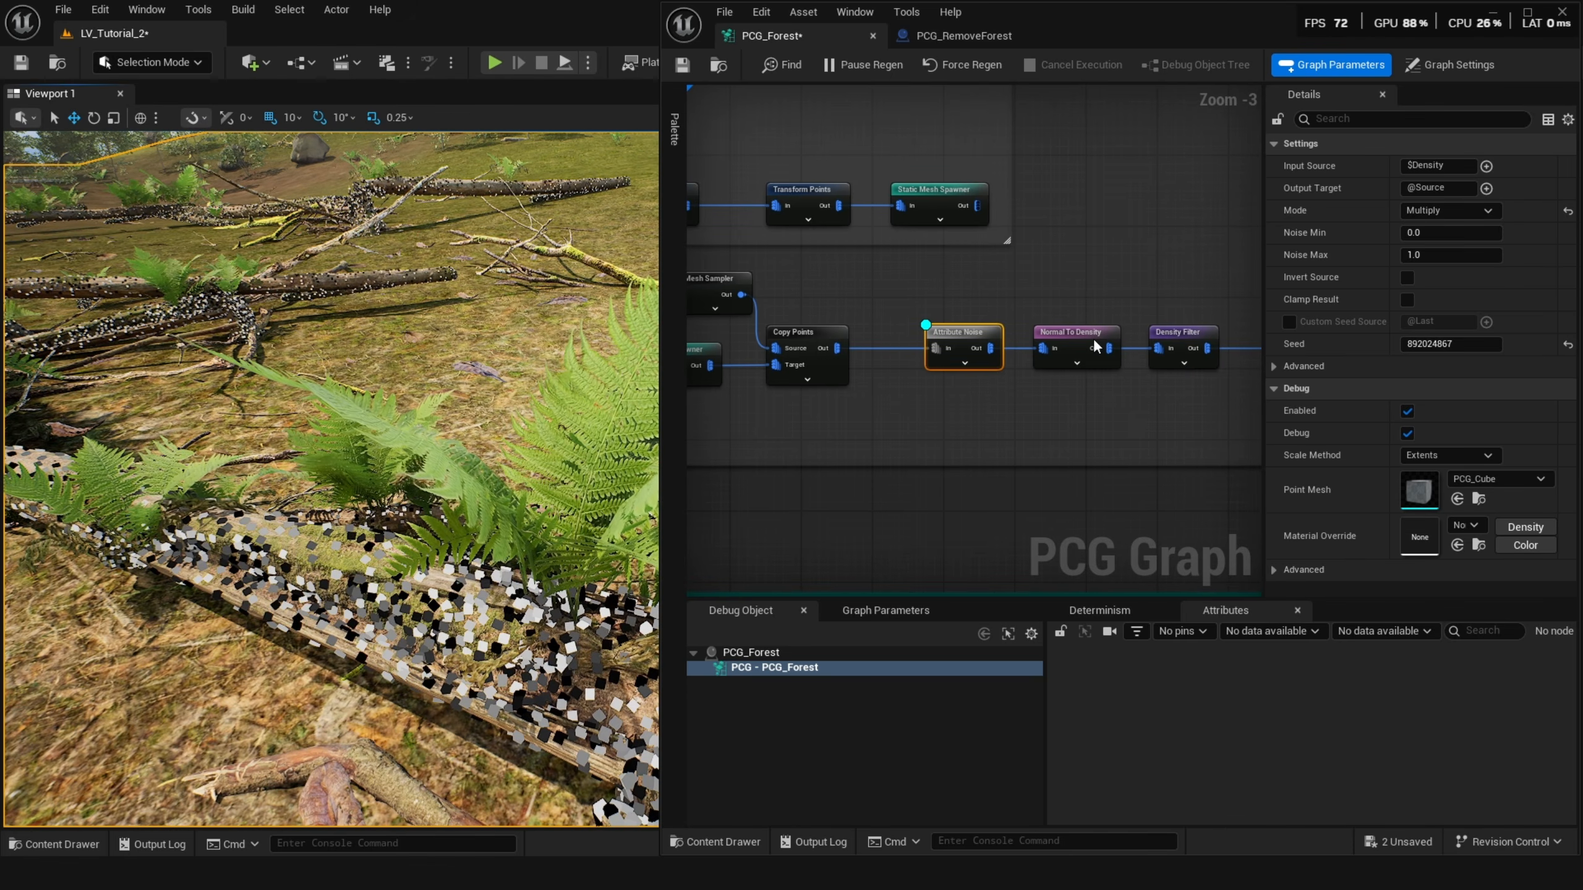
pyautogui.click(1086, 340)
pyautogui.press('d')
pyautogui.click(968, 344)
pyautogui.press('d')
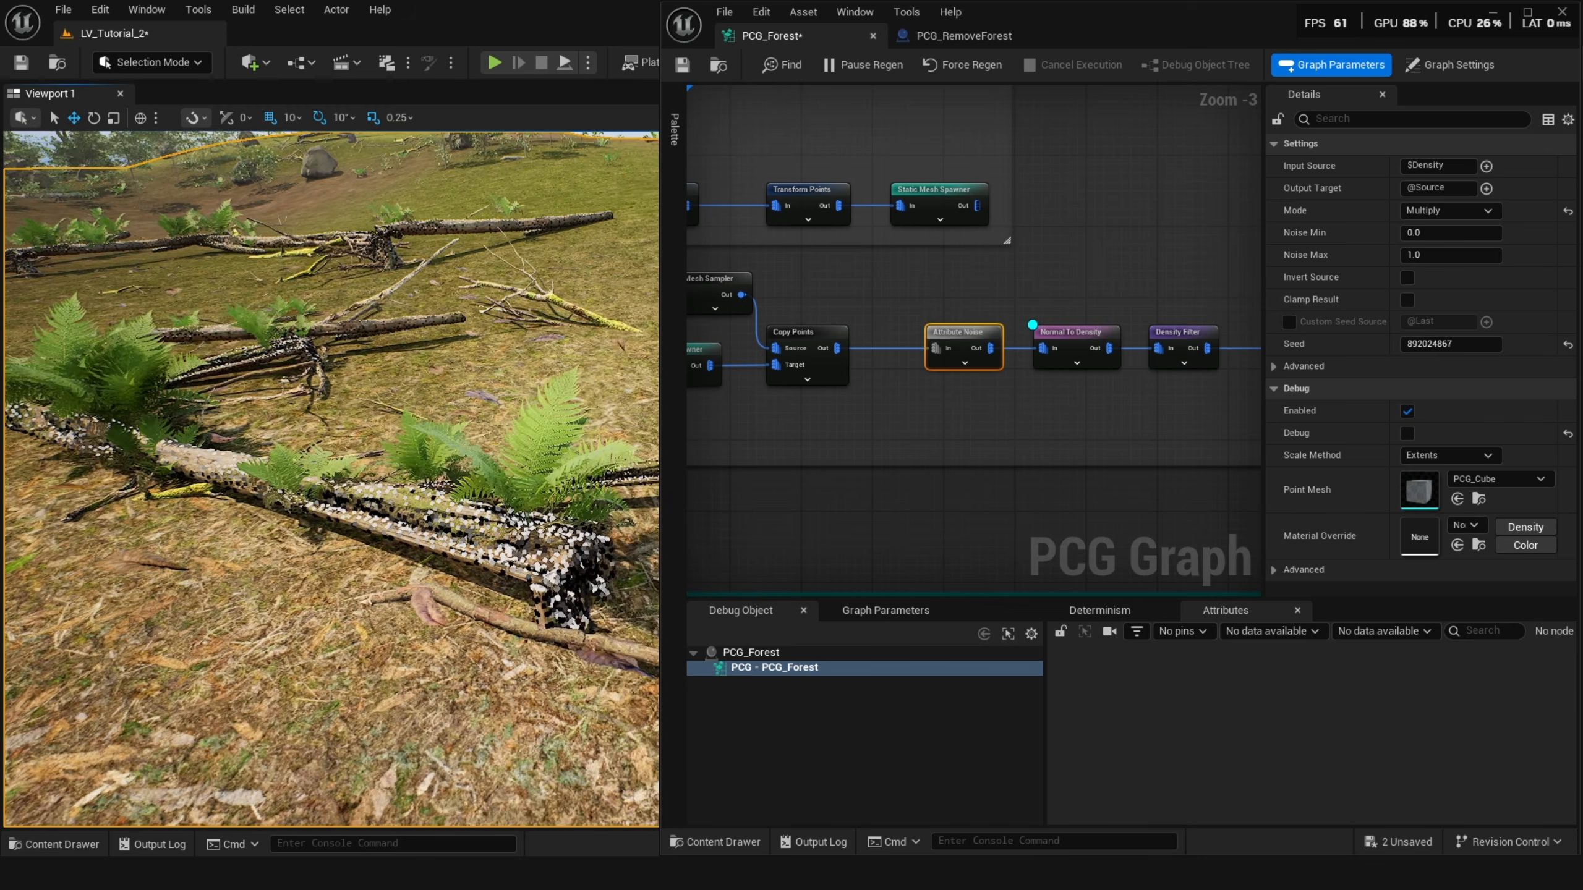
# Turn debug display of the following Density Filter node on and off again.
pyautogui.press('a')
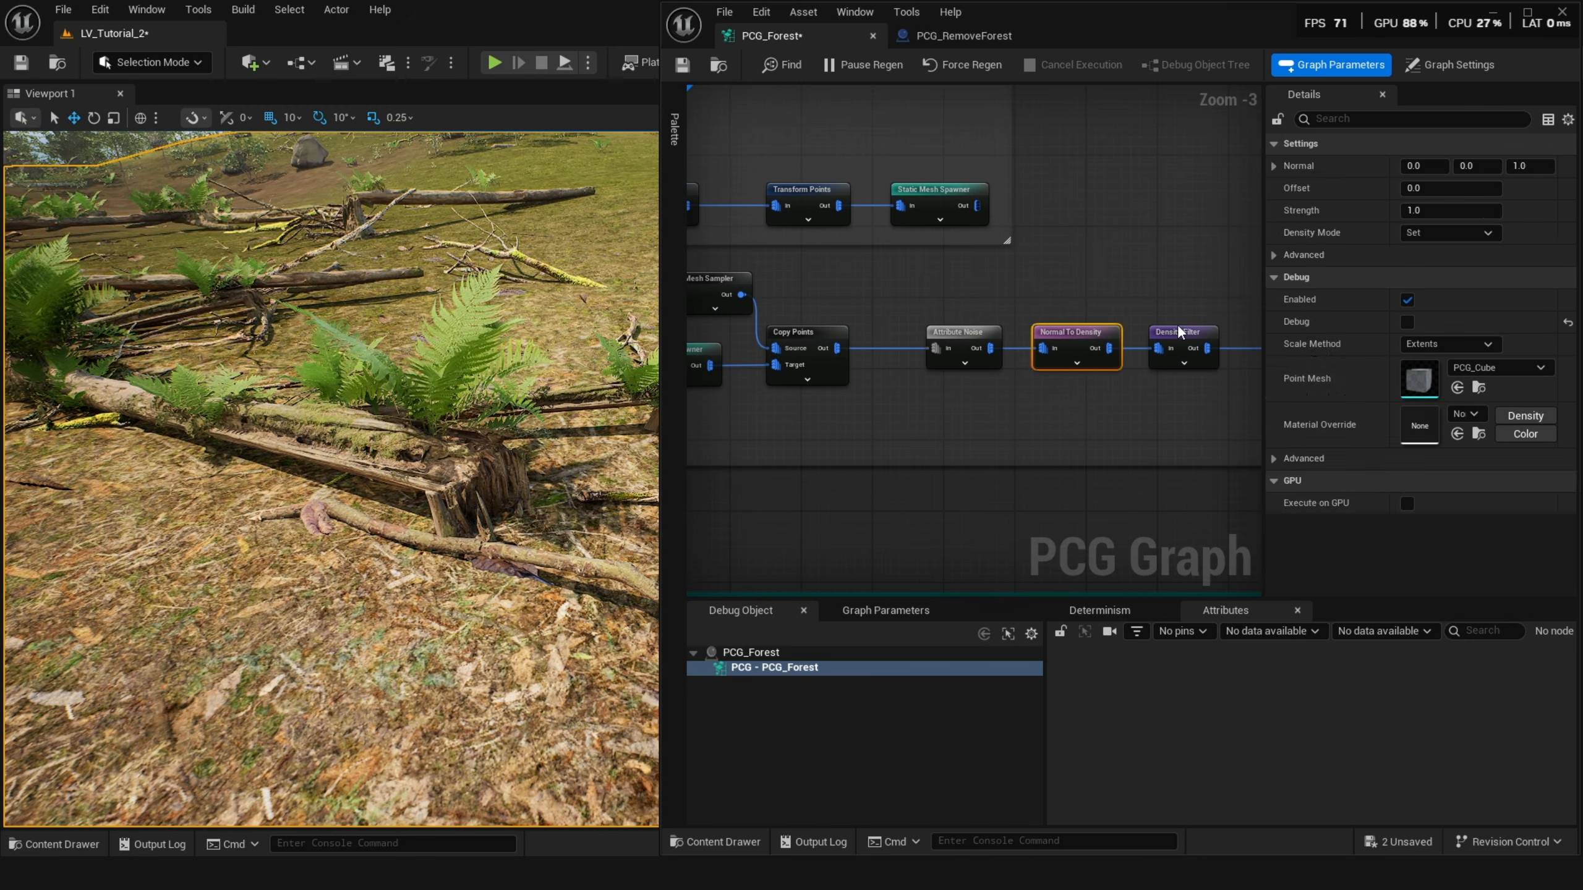
pyautogui.click(1178, 322)
pyautogui.click(1181, 330)
pyautogui.press('d')
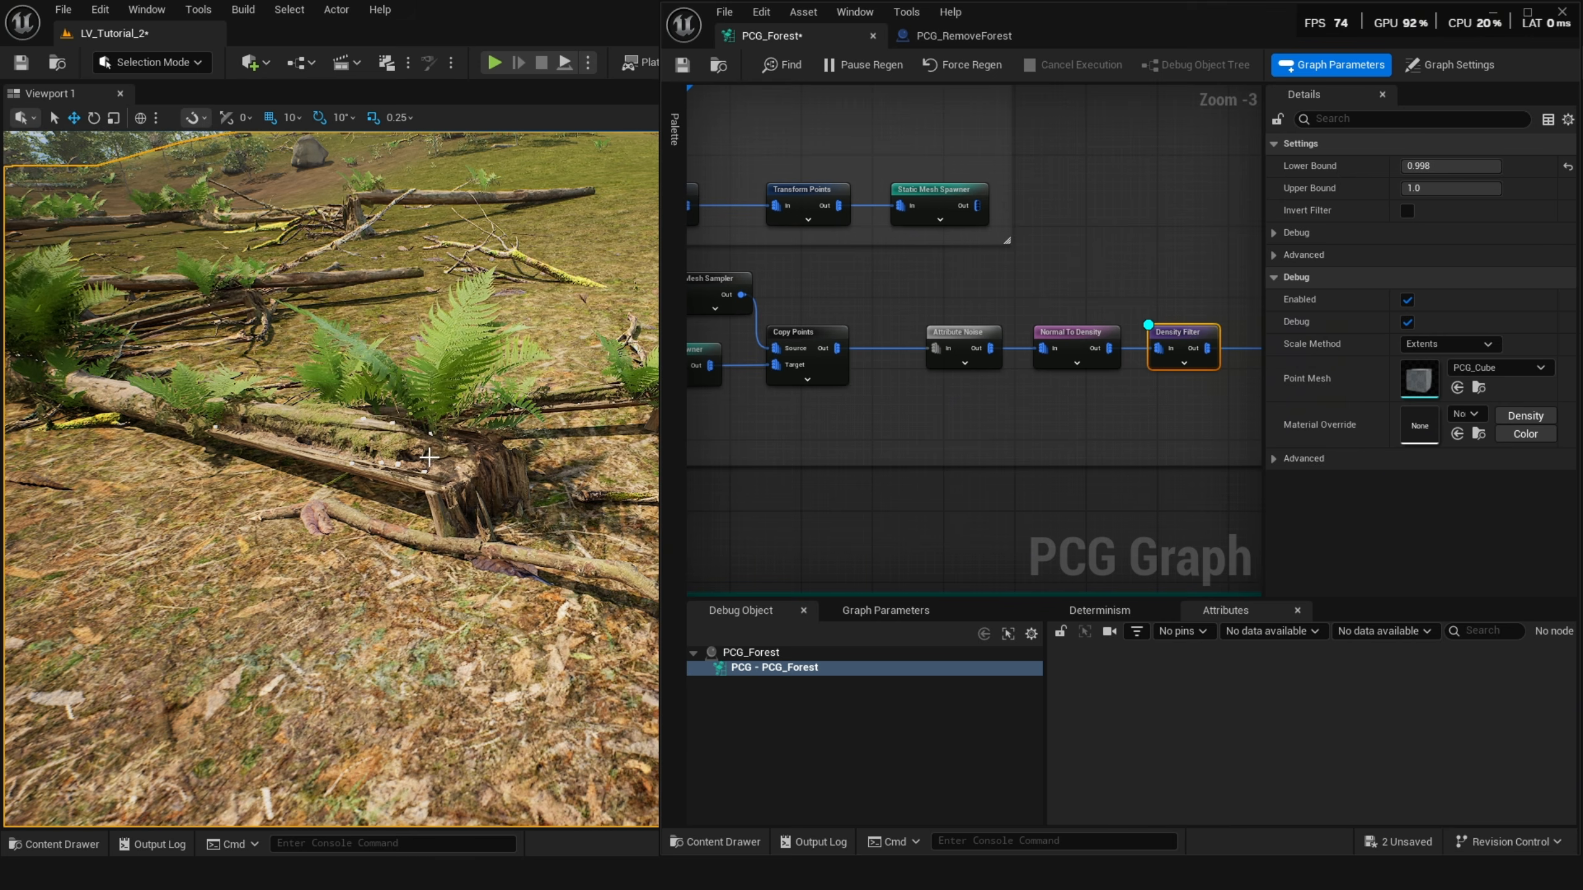
pyautogui.moveTo(1015, 406); pyautogui.dragTo(568, 430, button='right')
pyautogui.press('d')
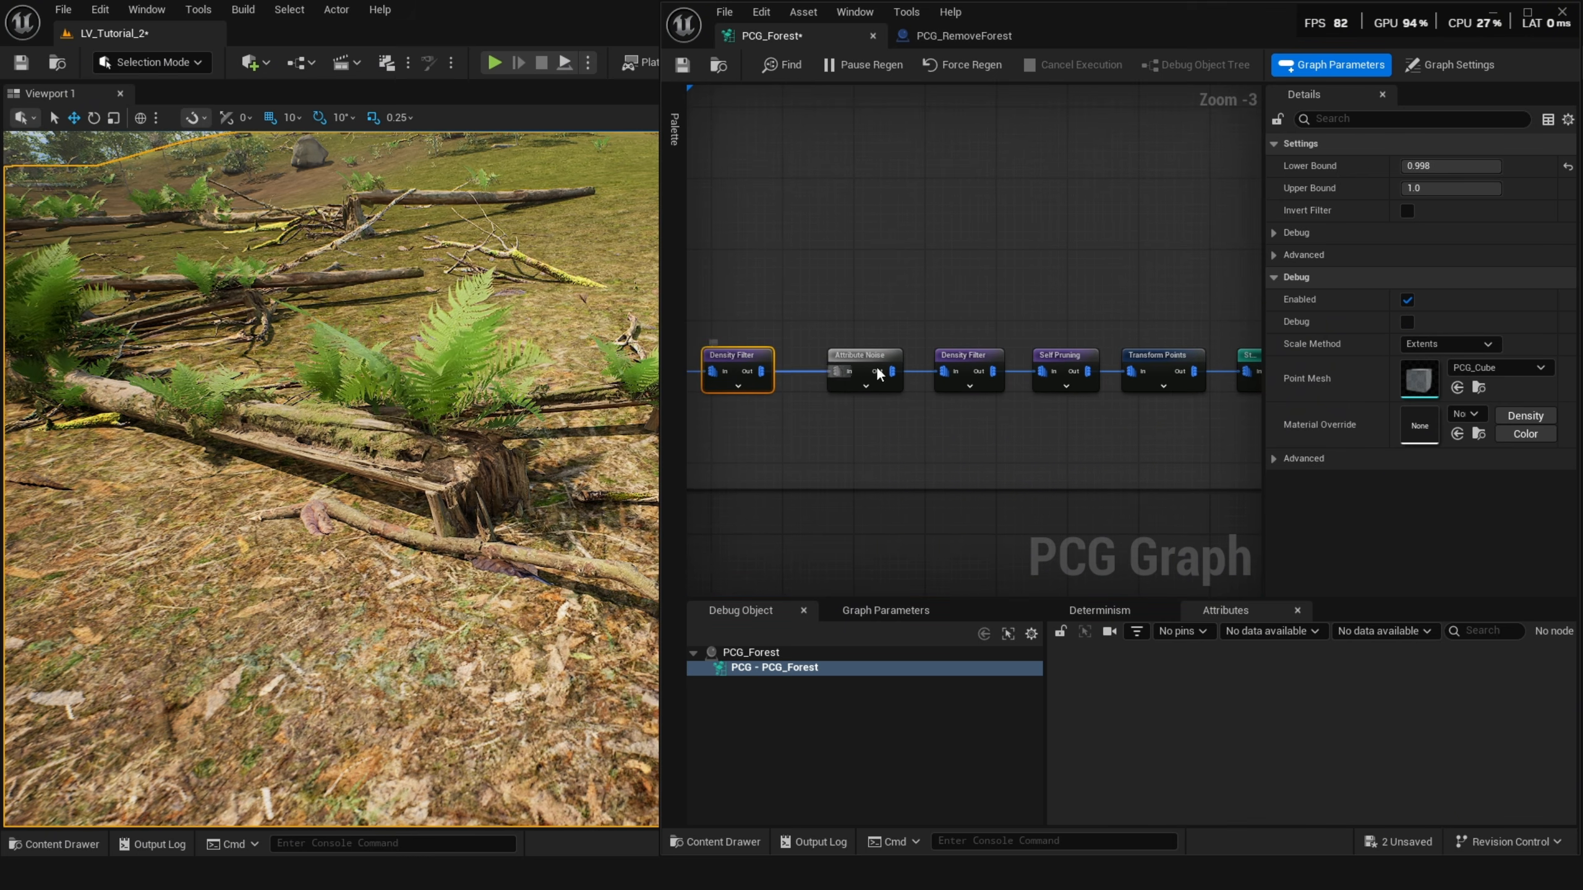
# Preview debug display of the next Attribute Noise and Density Filter nodes, switching each off again.
pyautogui.click(854, 363)
pyautogui.press('d')
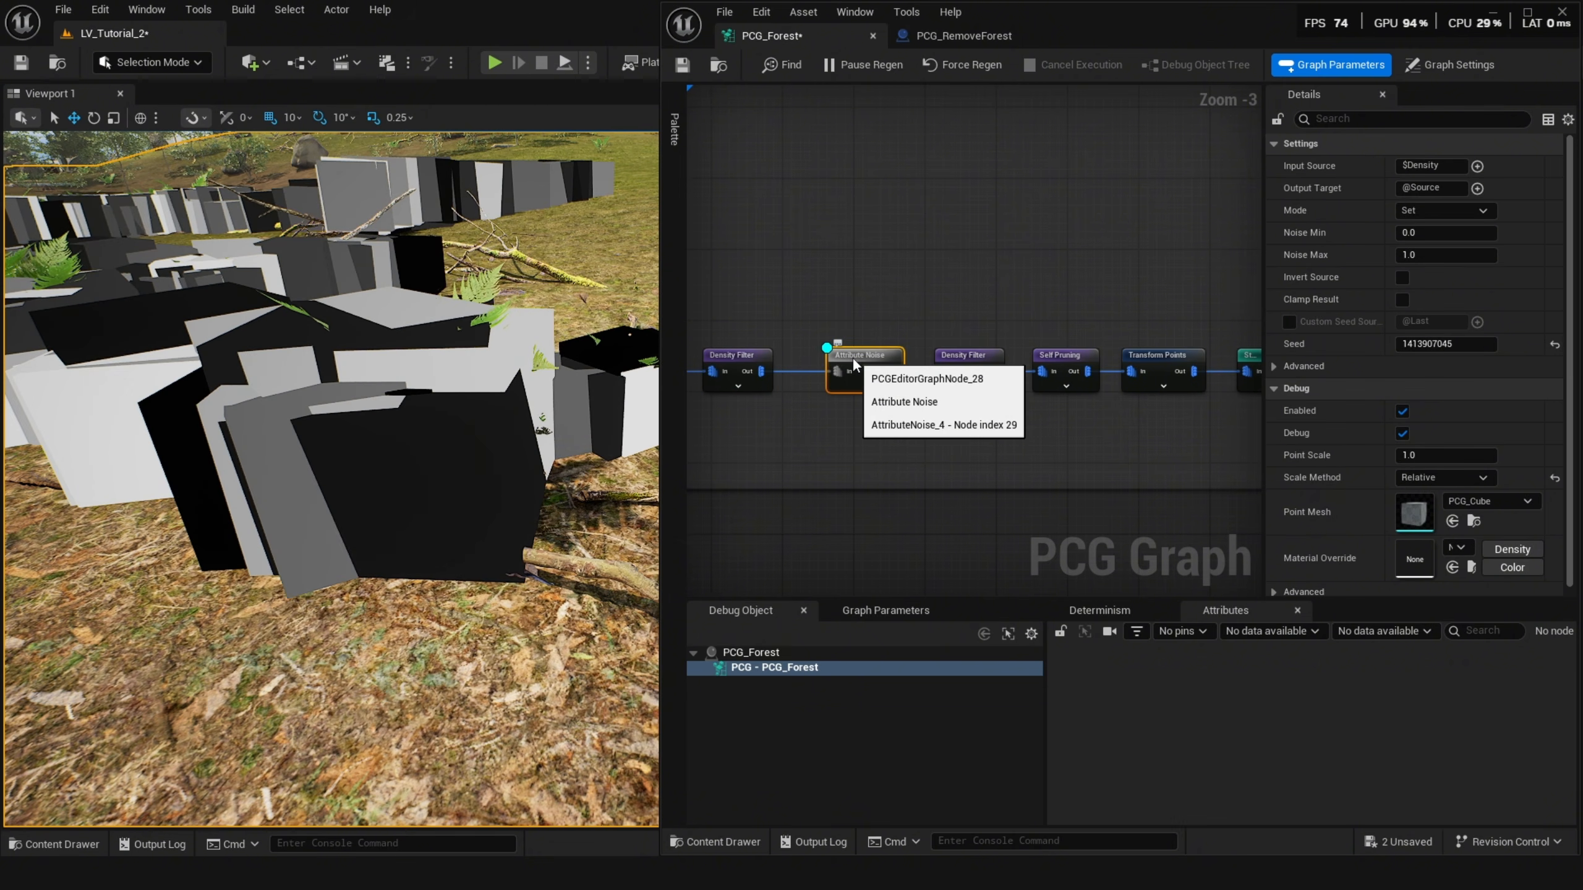
pyautogui.press('d')
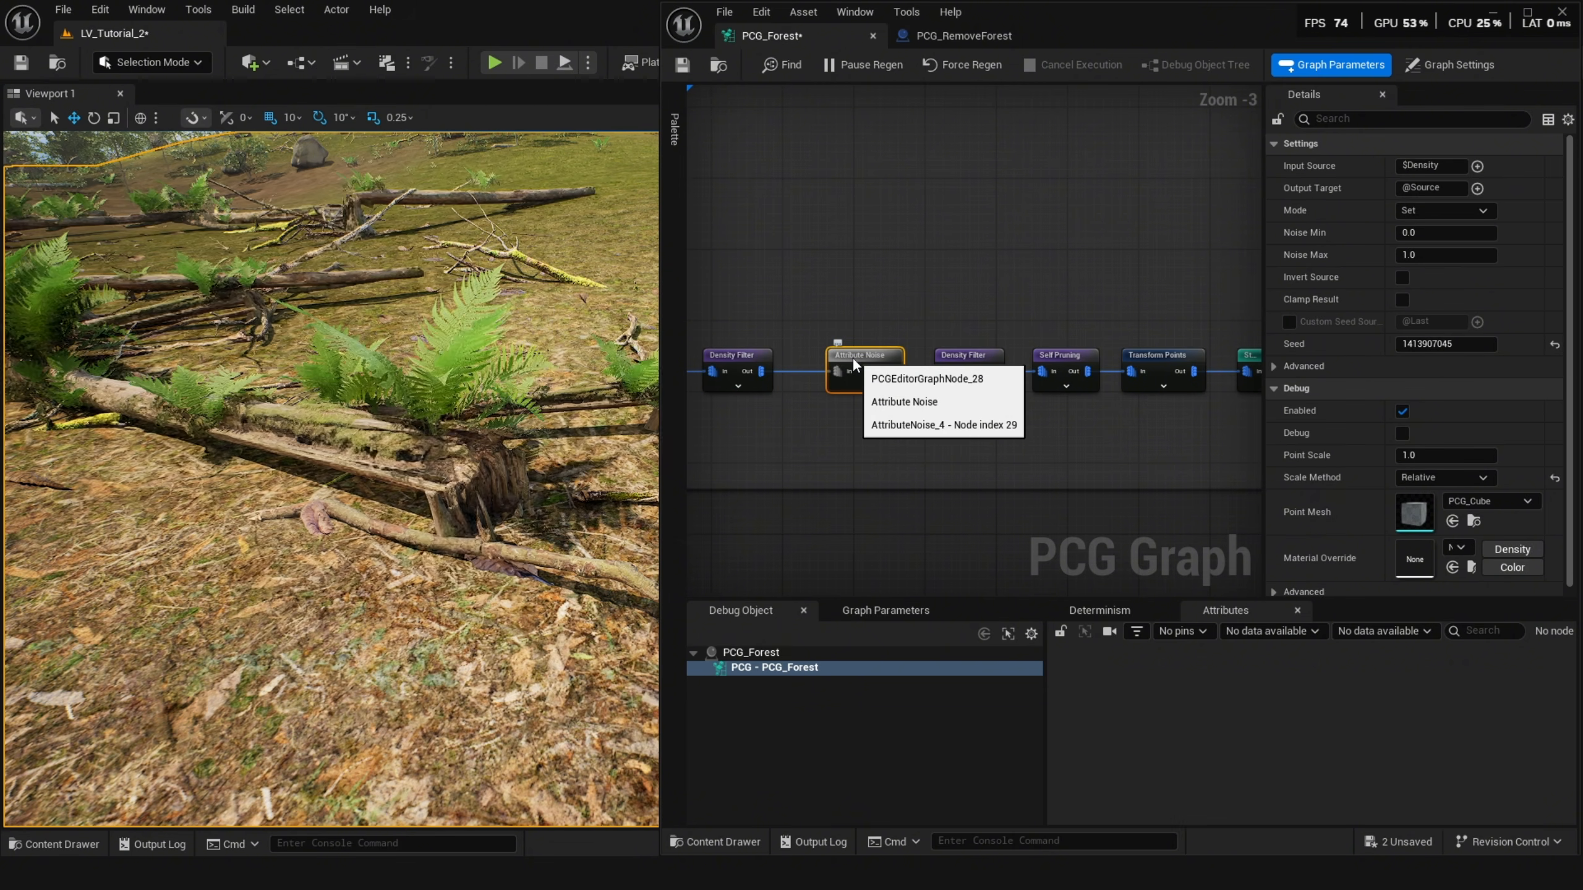
pyautogui.click(965, 362)
pyautogui.press('d')
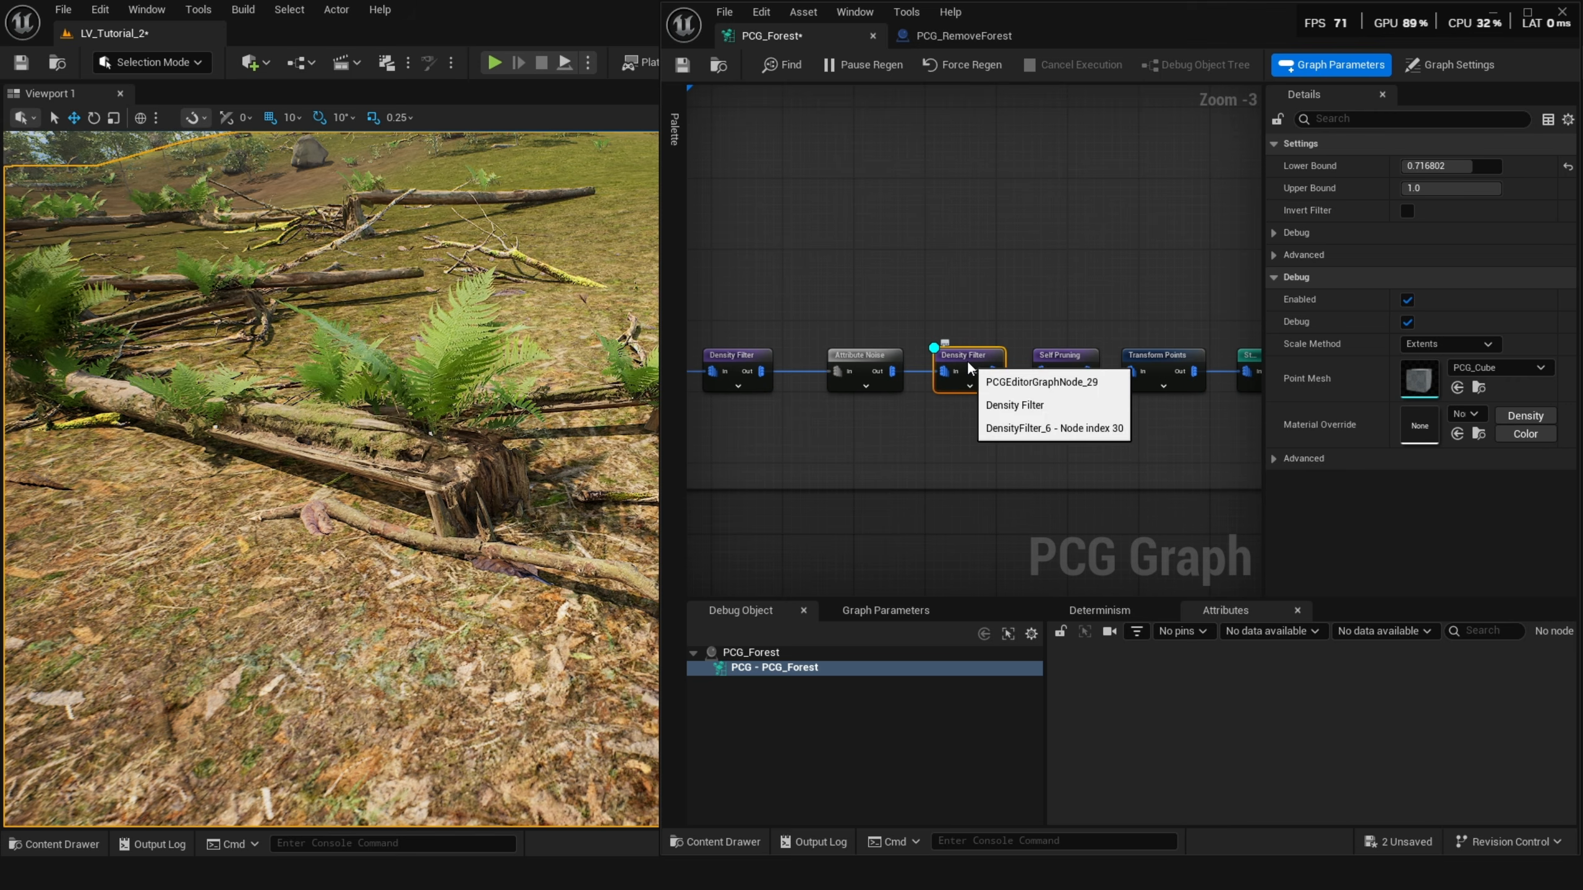
pyautogui.press('d')
# Turn debug display of the Self Pruning node on and off again.
pyautogui.click(1049, 360)
pyautogui.press('d')
pyautogui.press('d')
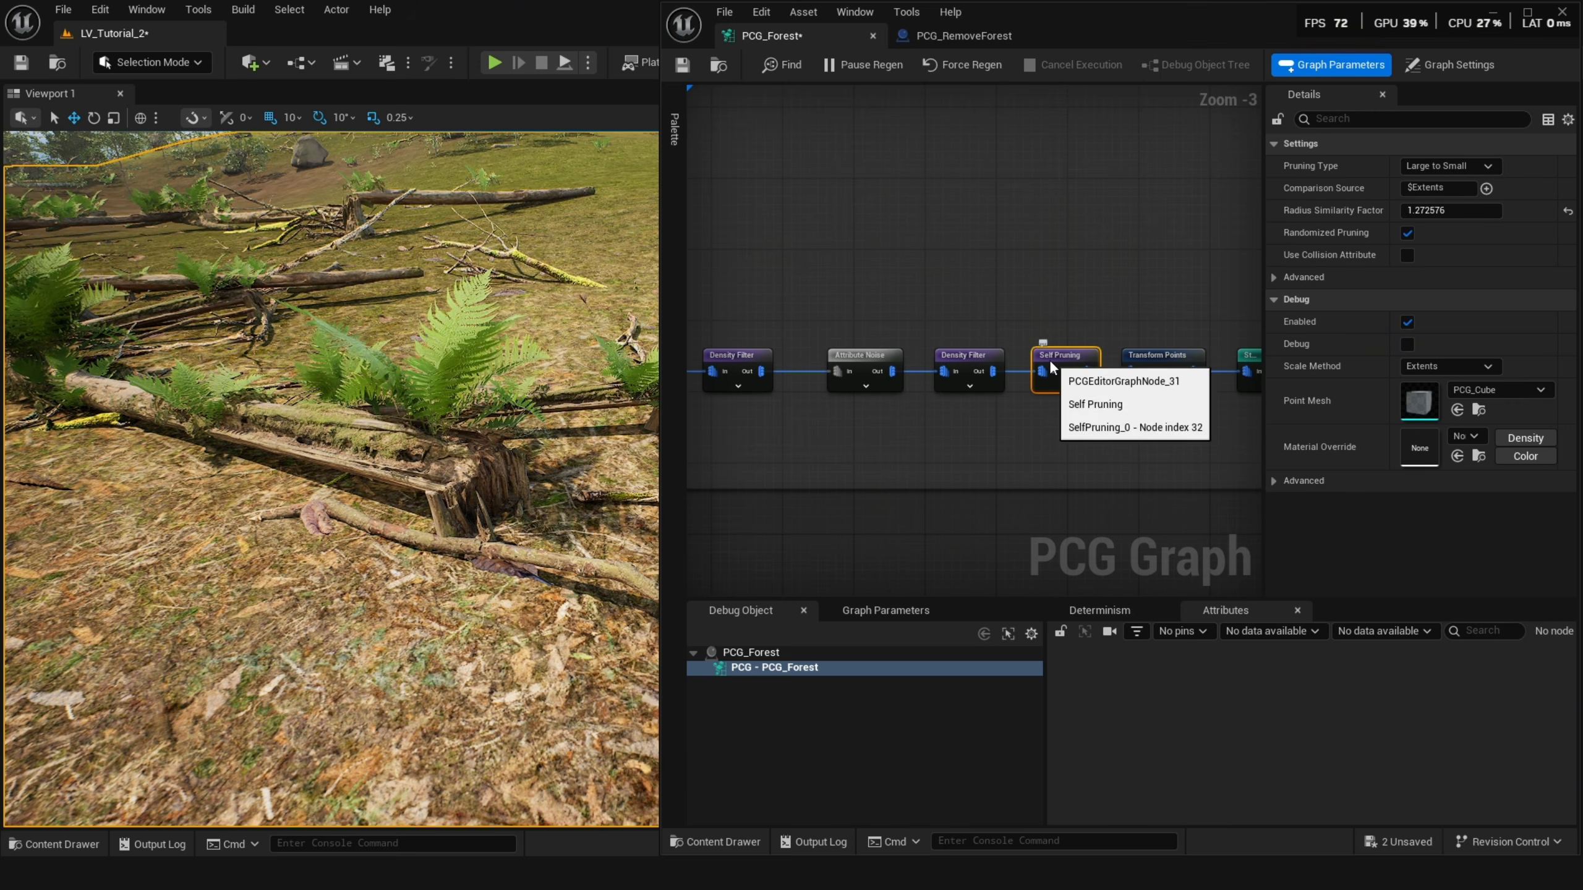
pyautogui.moveTo(1136, 362); pyautogui.dragTo(971, 347, button='right')
# Toggle debug display of the branch's Static Mesh Spawner node on and off, then zoom out.
pyautogui.click(1115, 354)
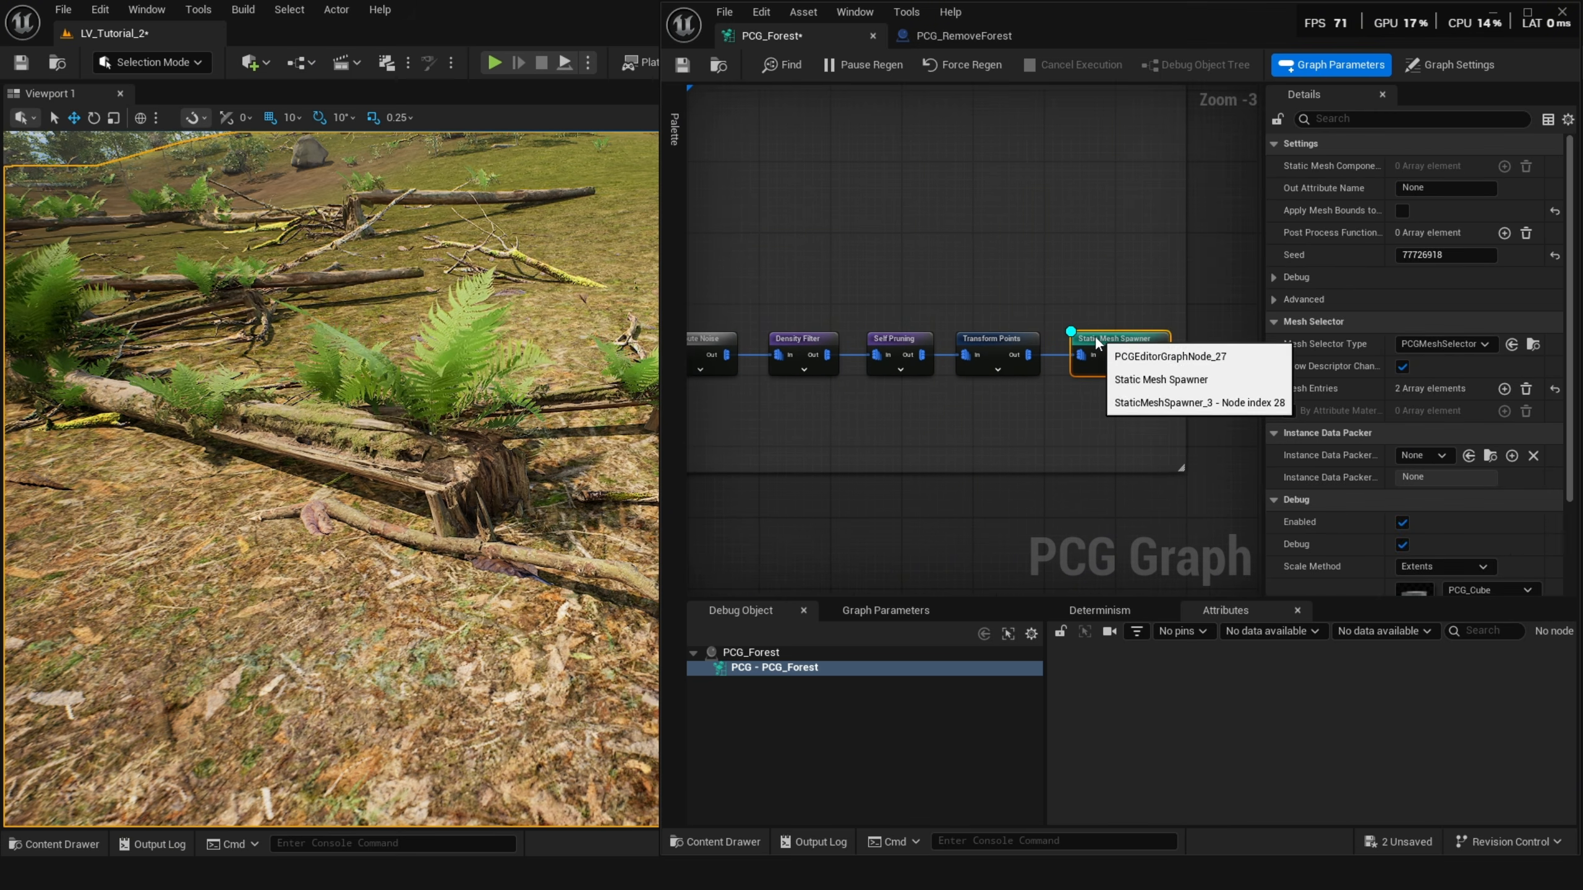
pyautogui.press('d')
pyautogui.scroll(-2, 505, 384)
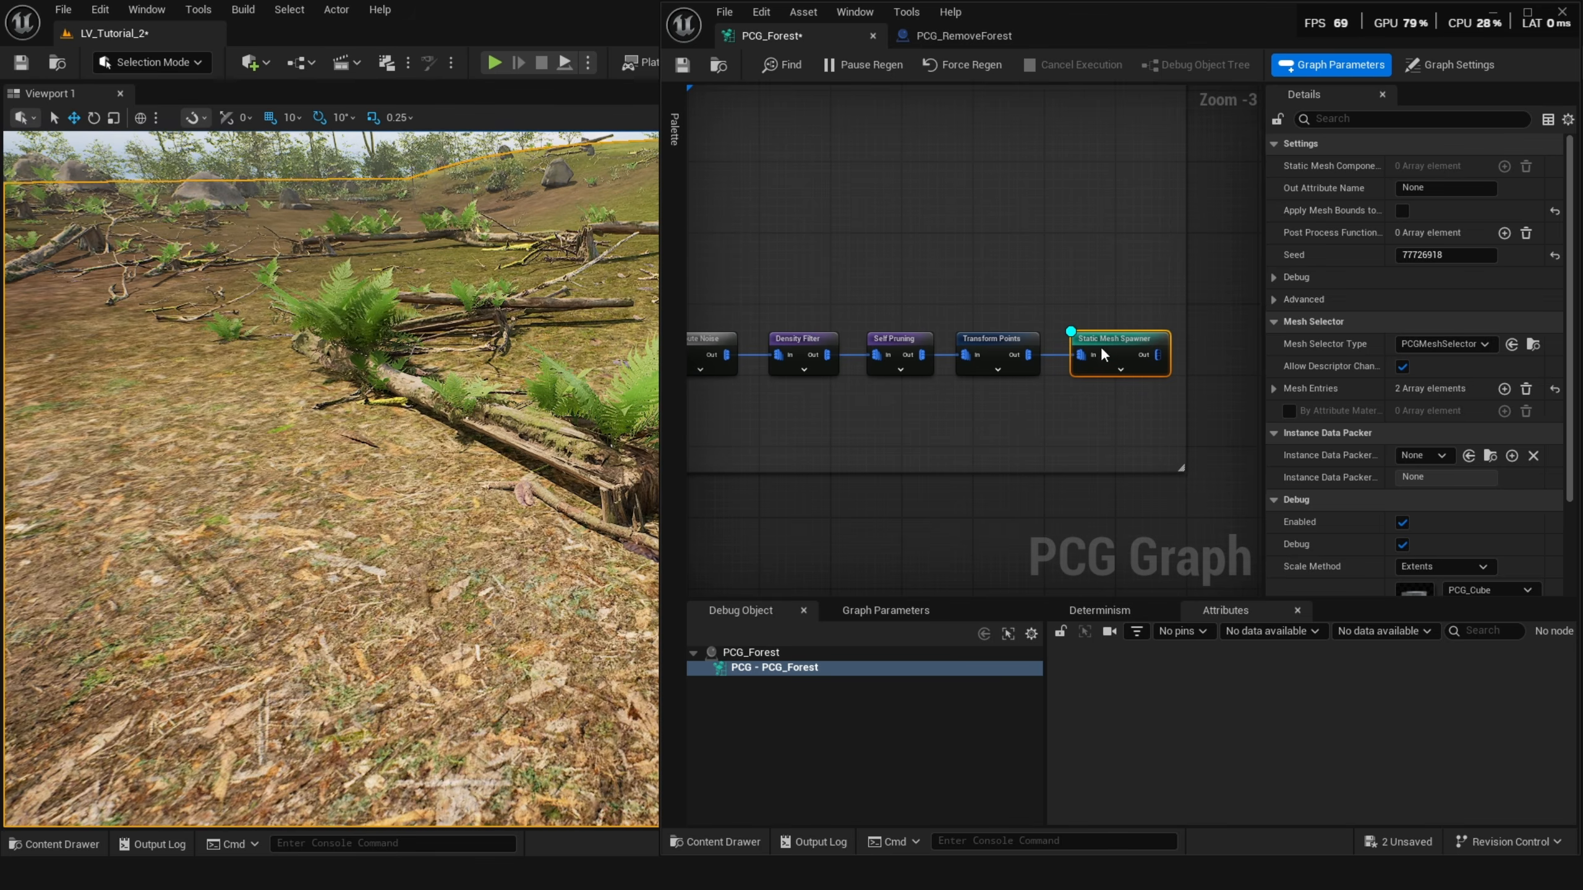
pyautogui.press('d')
pyautogui.scroll(-3, 1100, 347)
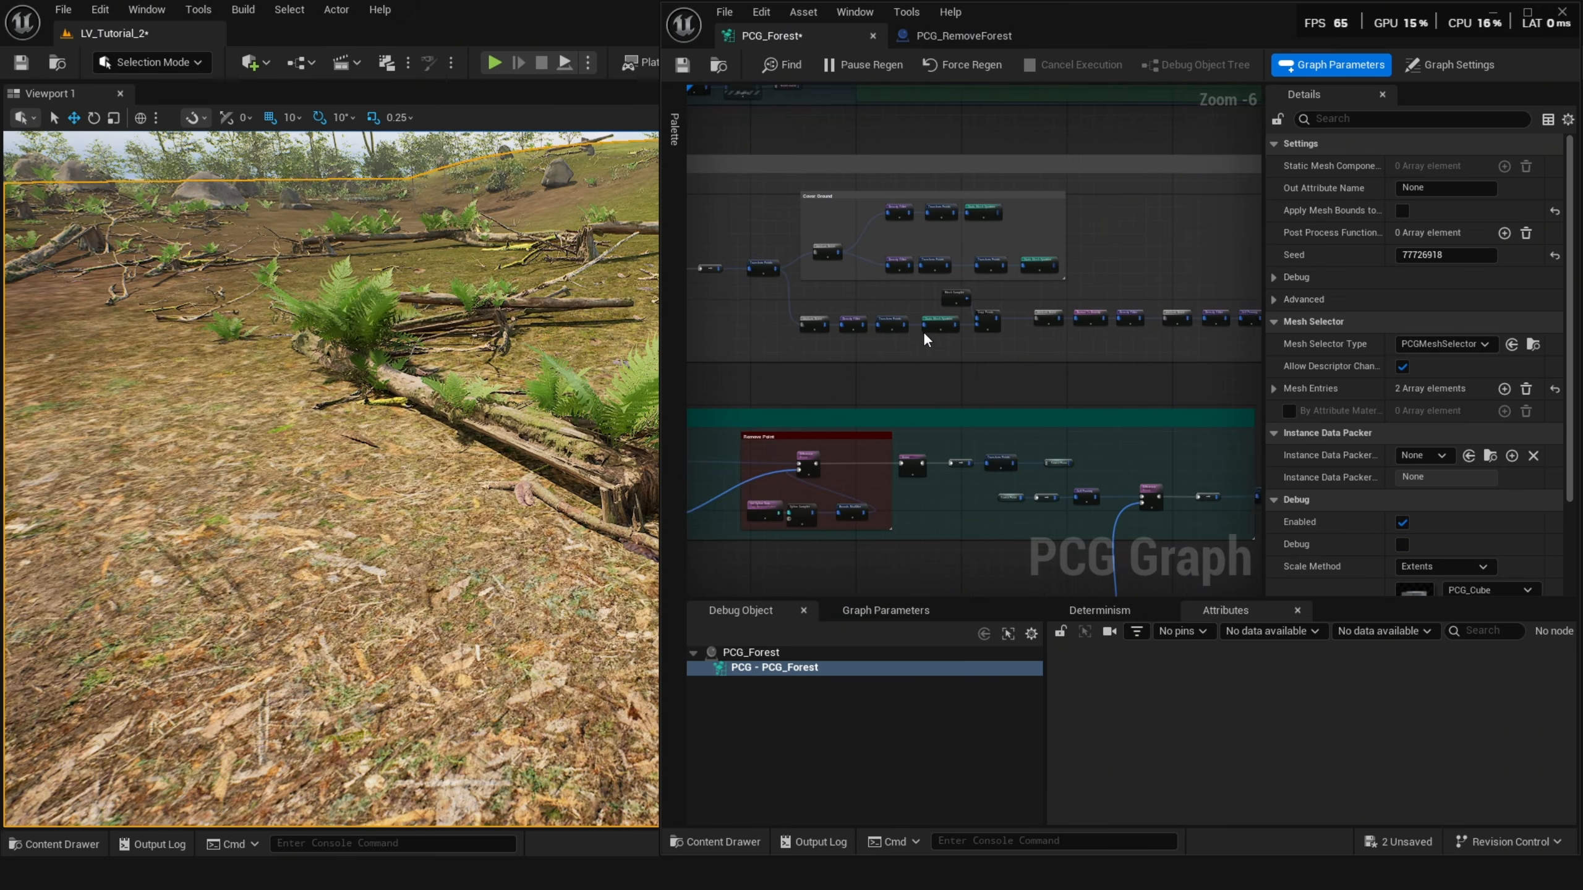
# Search the Get Spline Data node's actor selection class list in the River group for water classes.
pyautogui.scroll(1, 925, 340)
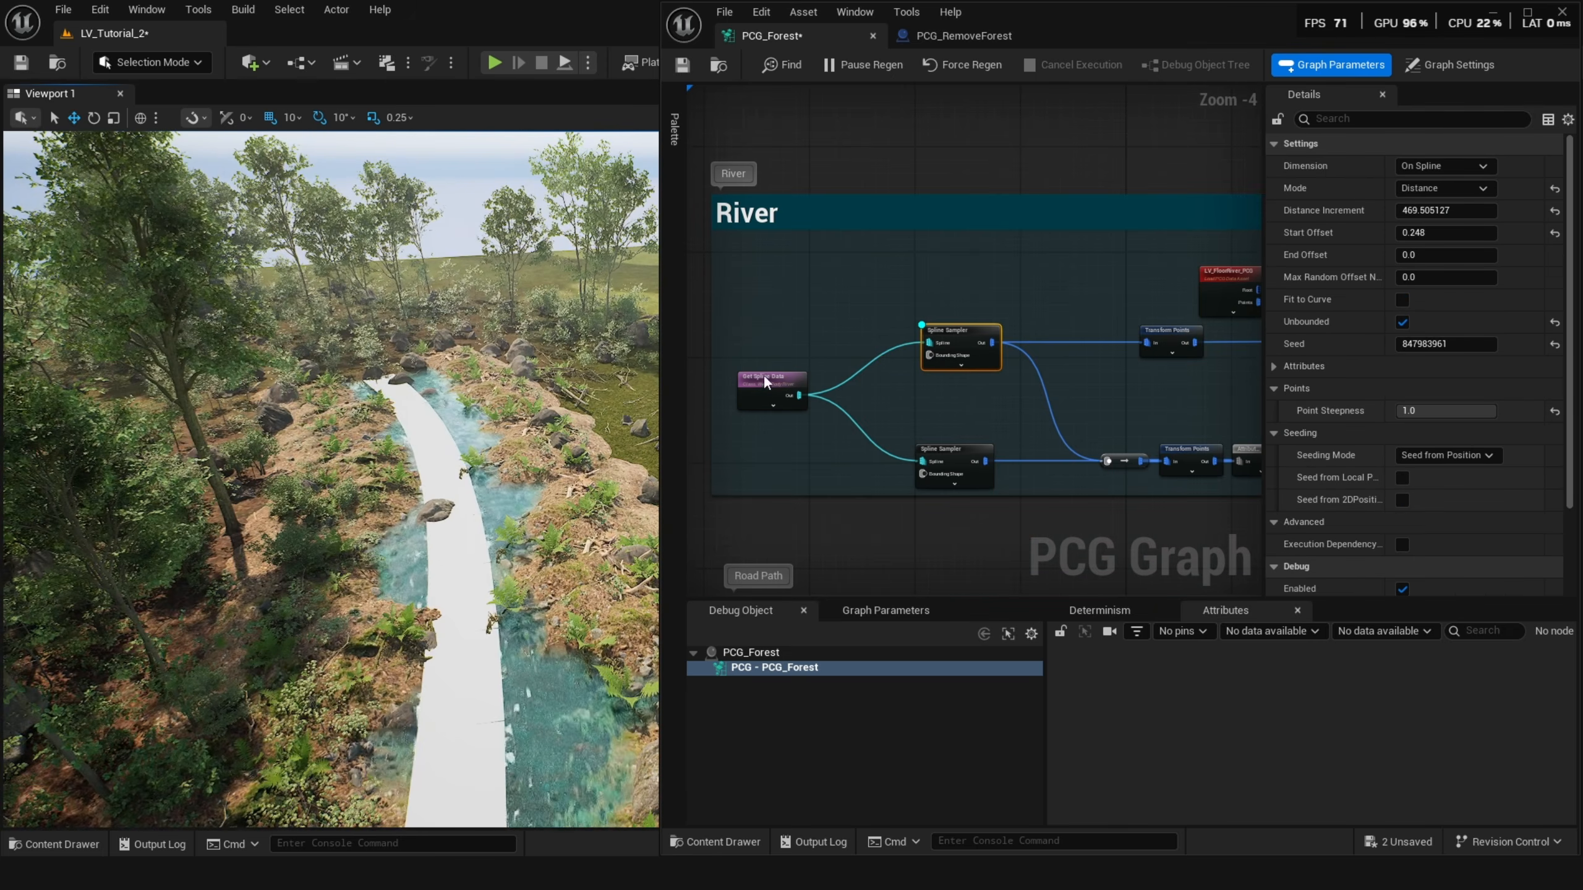
pyautogui.scroll(1, 810, 384)
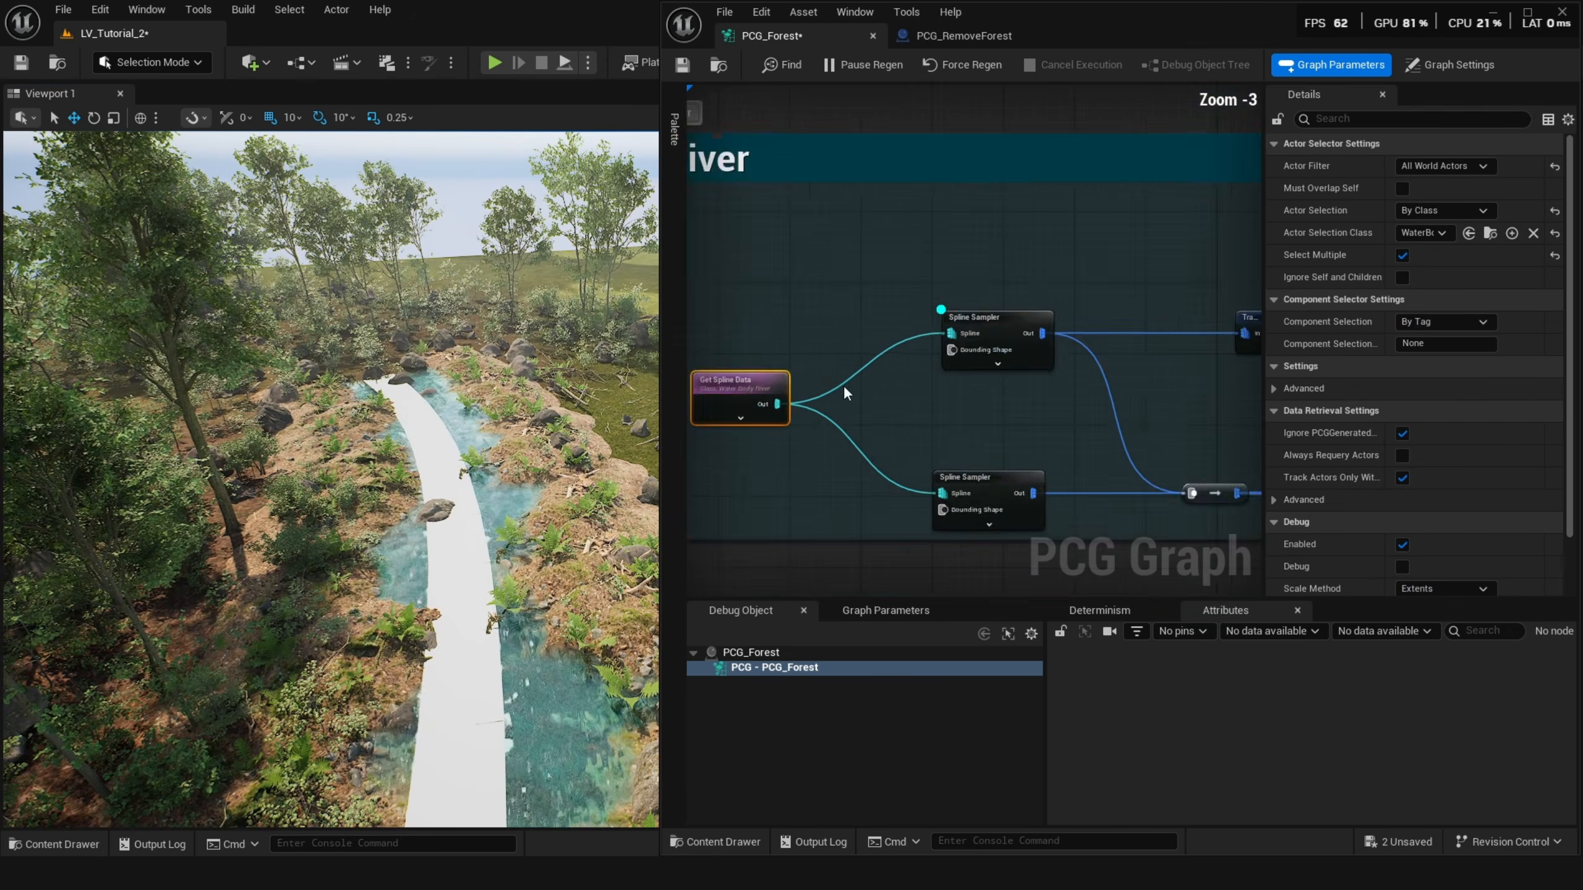
pyautogui.scroll(3, 845, 390)
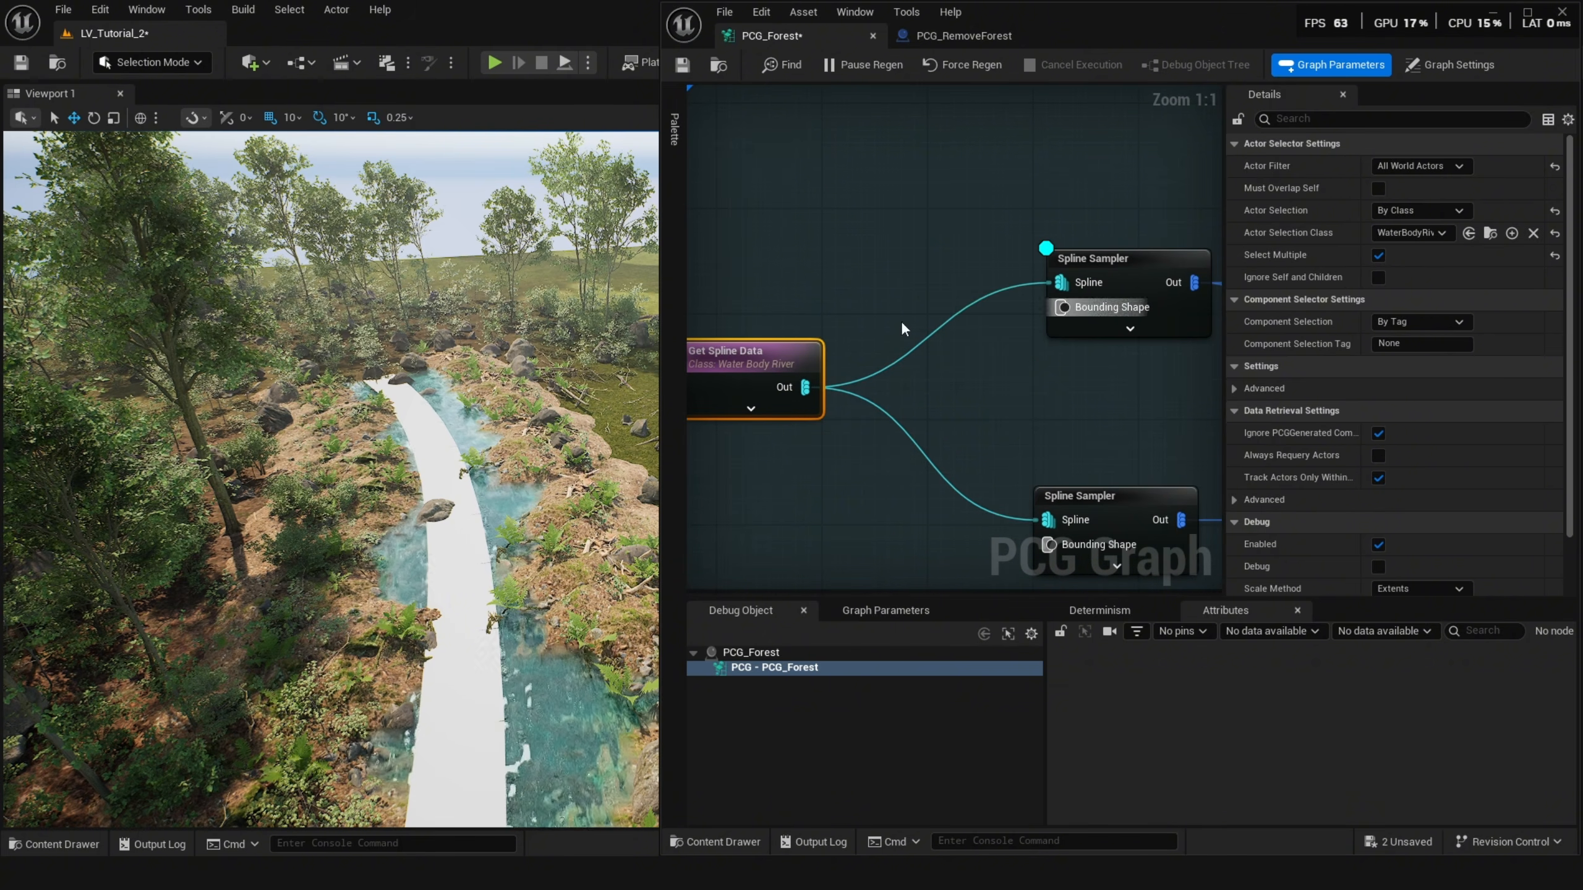
pyautogui.click(1414, 212)
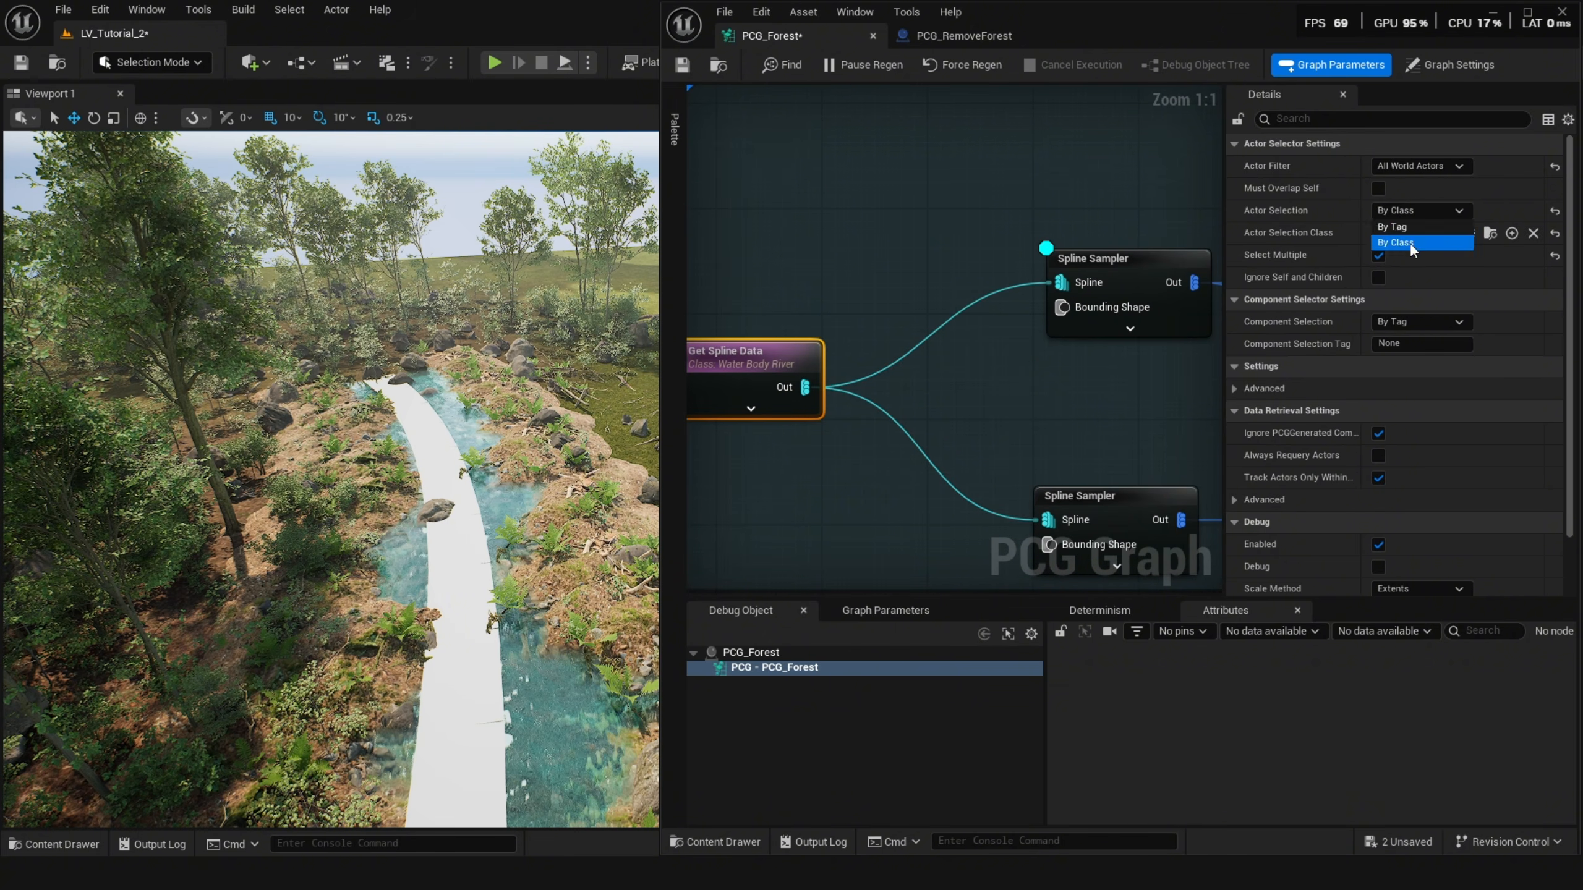
pyautogui.click(1409, 242)
pyautogui.click(1417, 236)
pyautogui.write('uat')
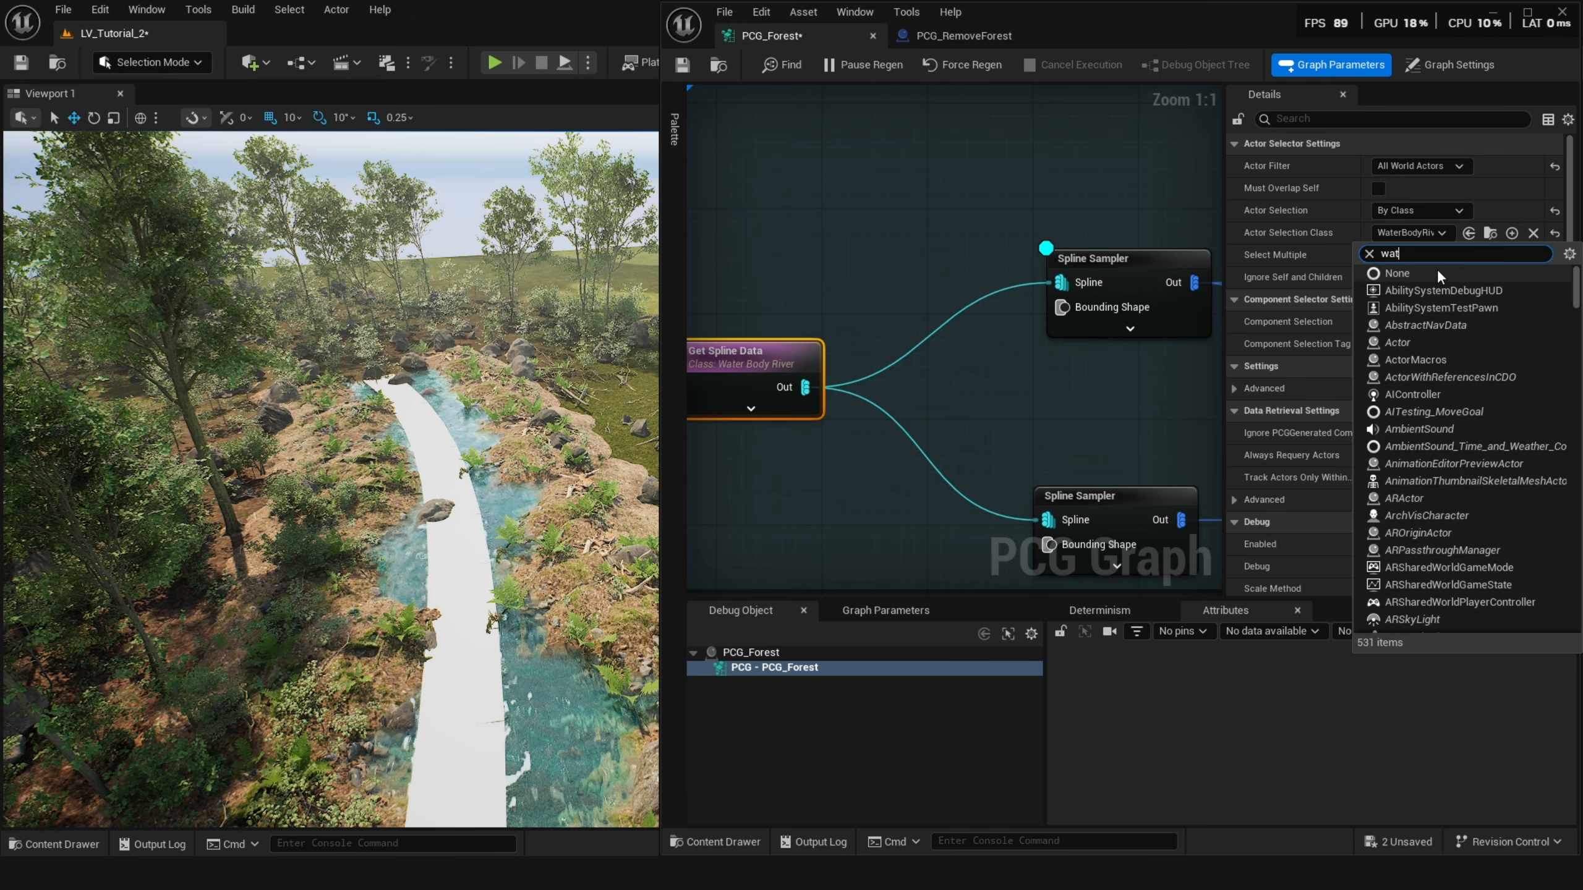
pyautogui.write('er')
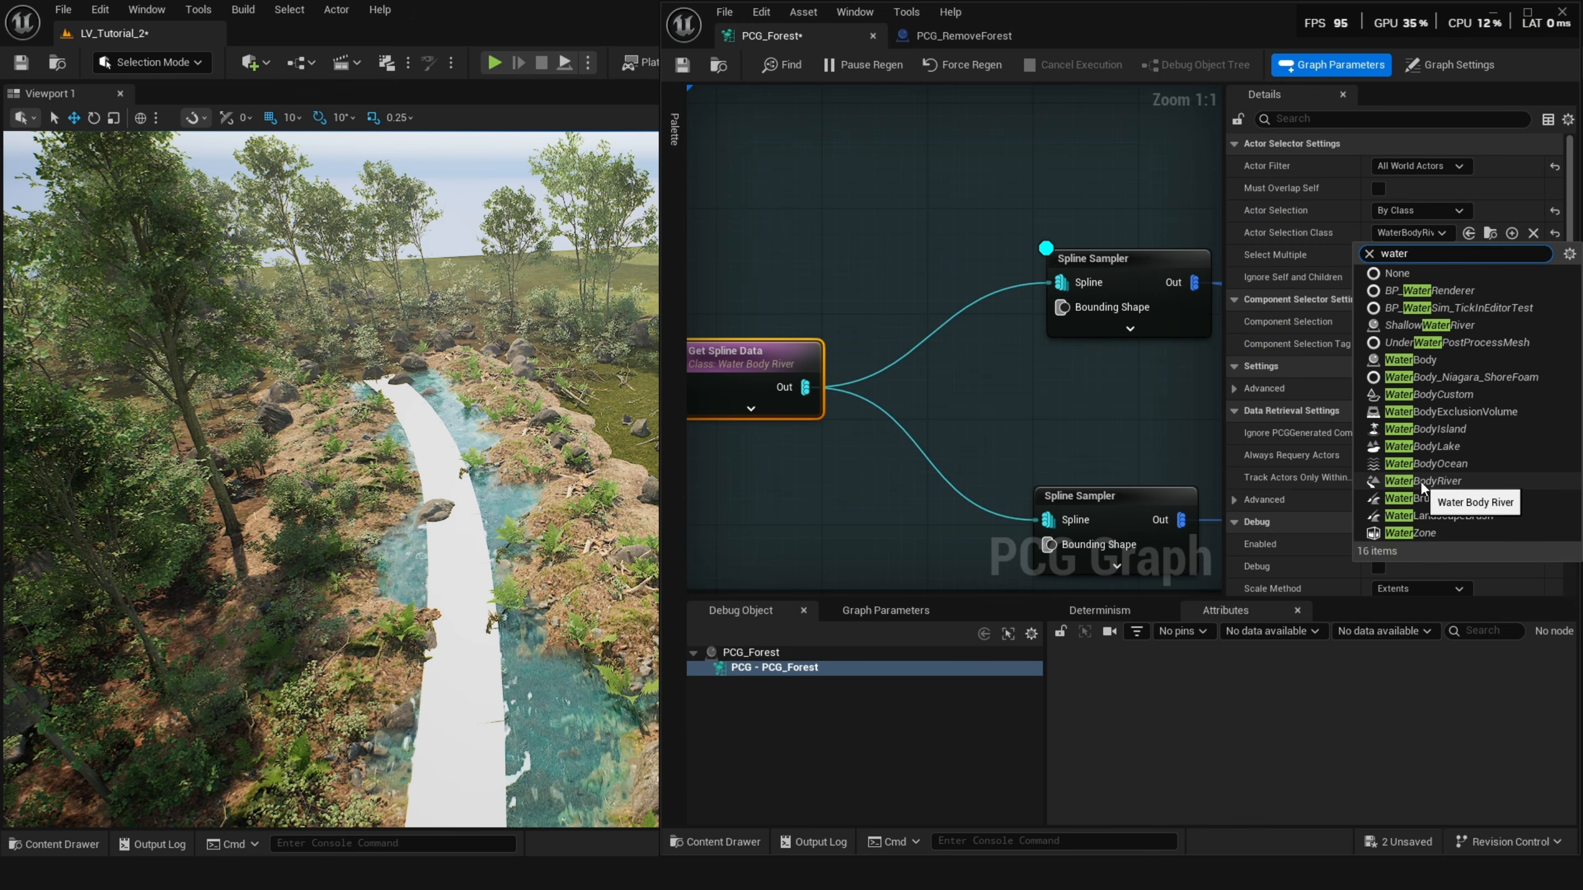
# Open the Plugins window, search for water-related plugins, and close it.
pyautogui.click(100, 9)
pyautogui.click(148, 281)
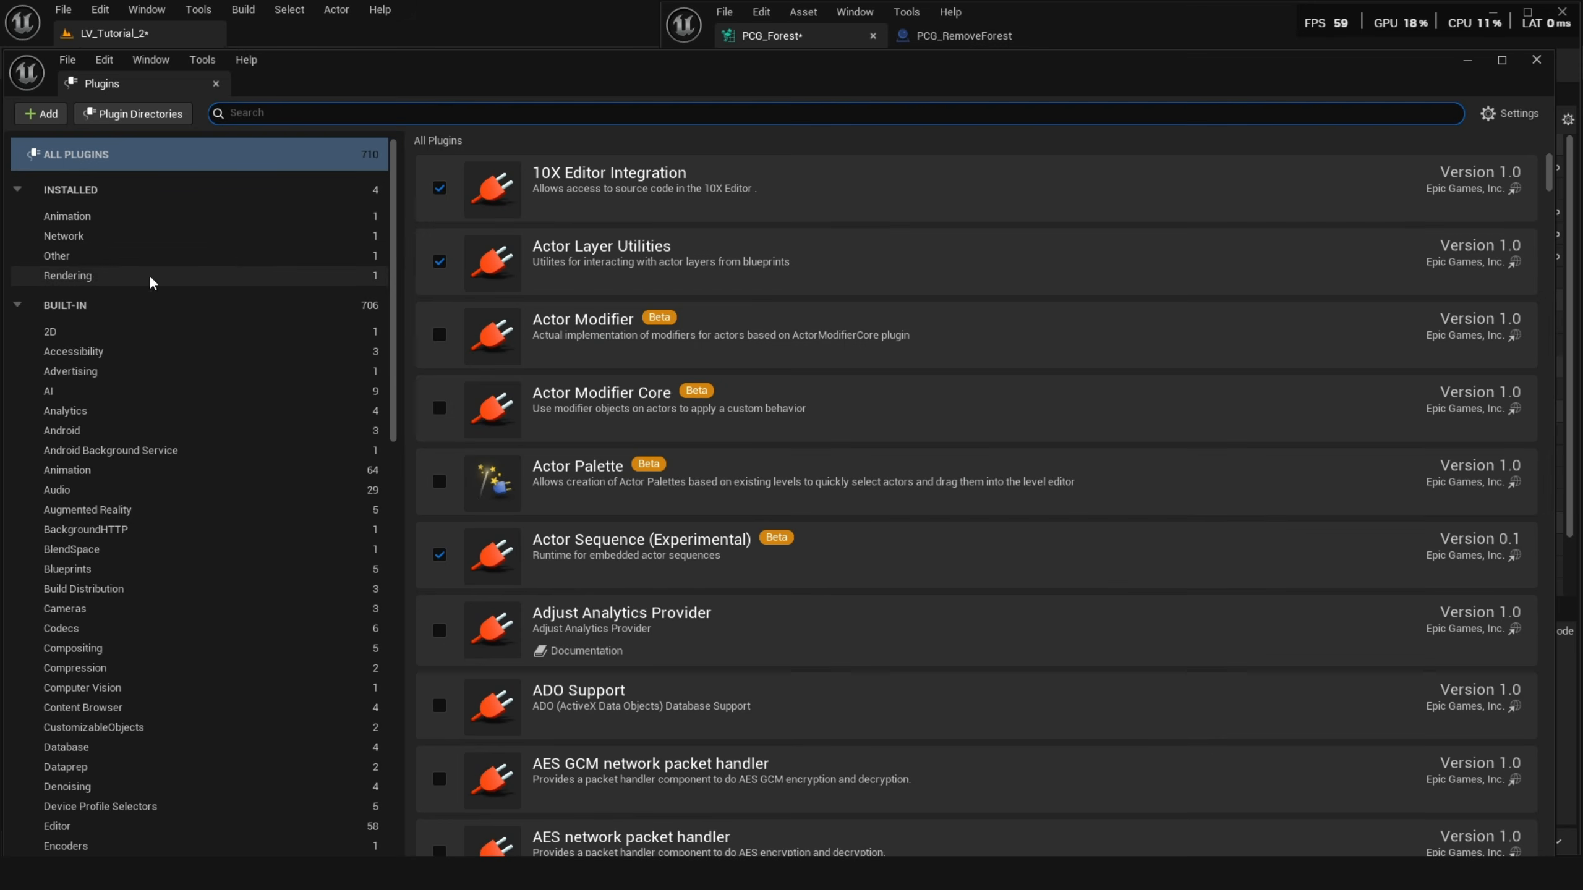
pyautogui.write('water')
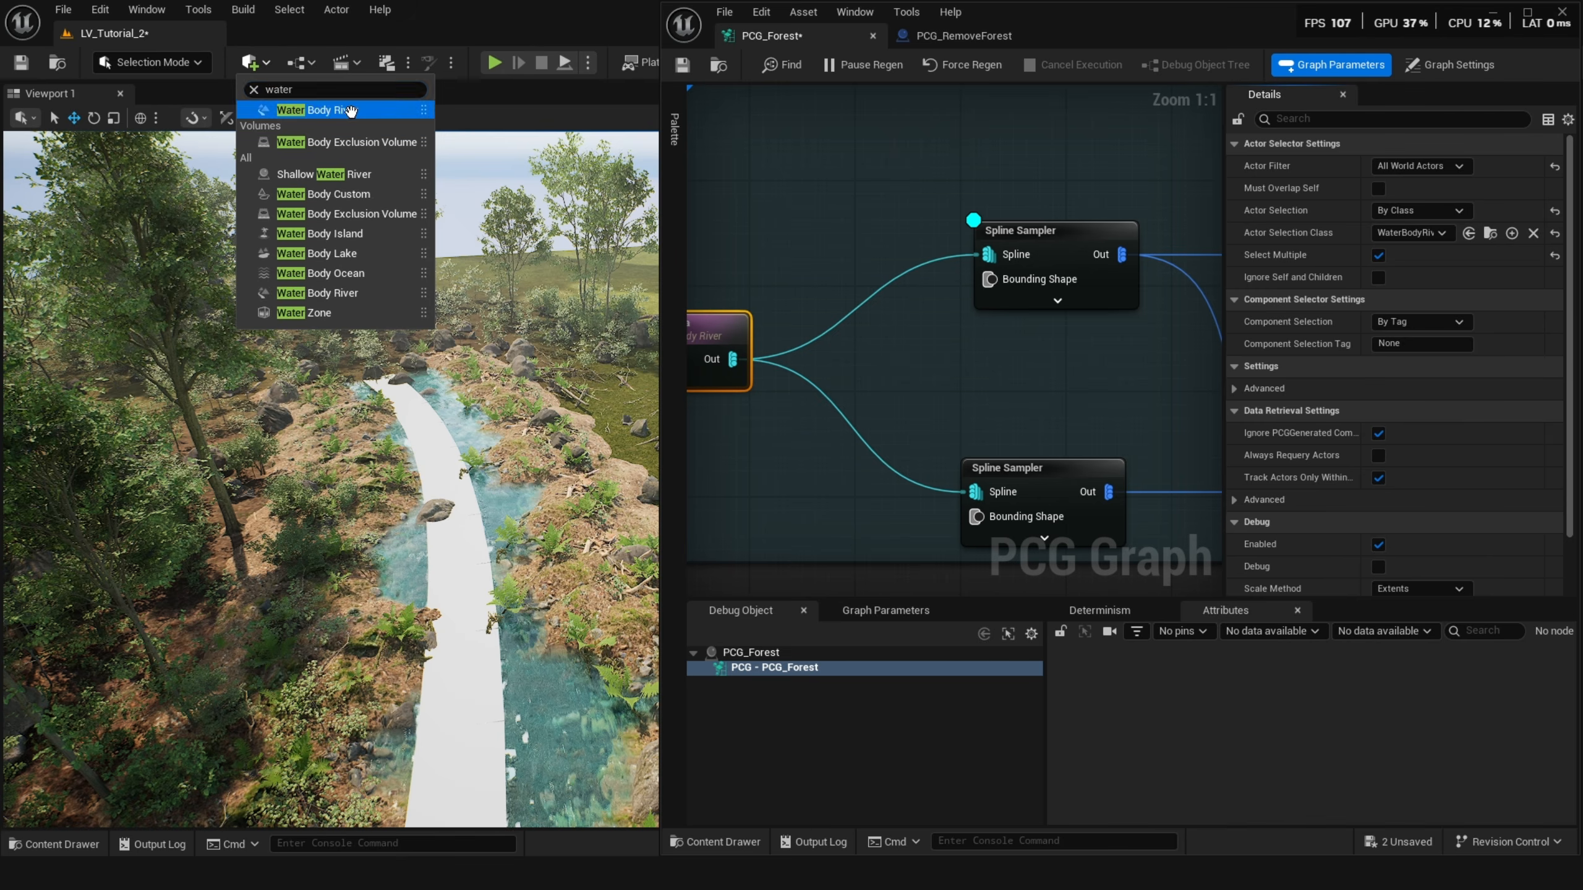
pyautogui.click(350, 110)
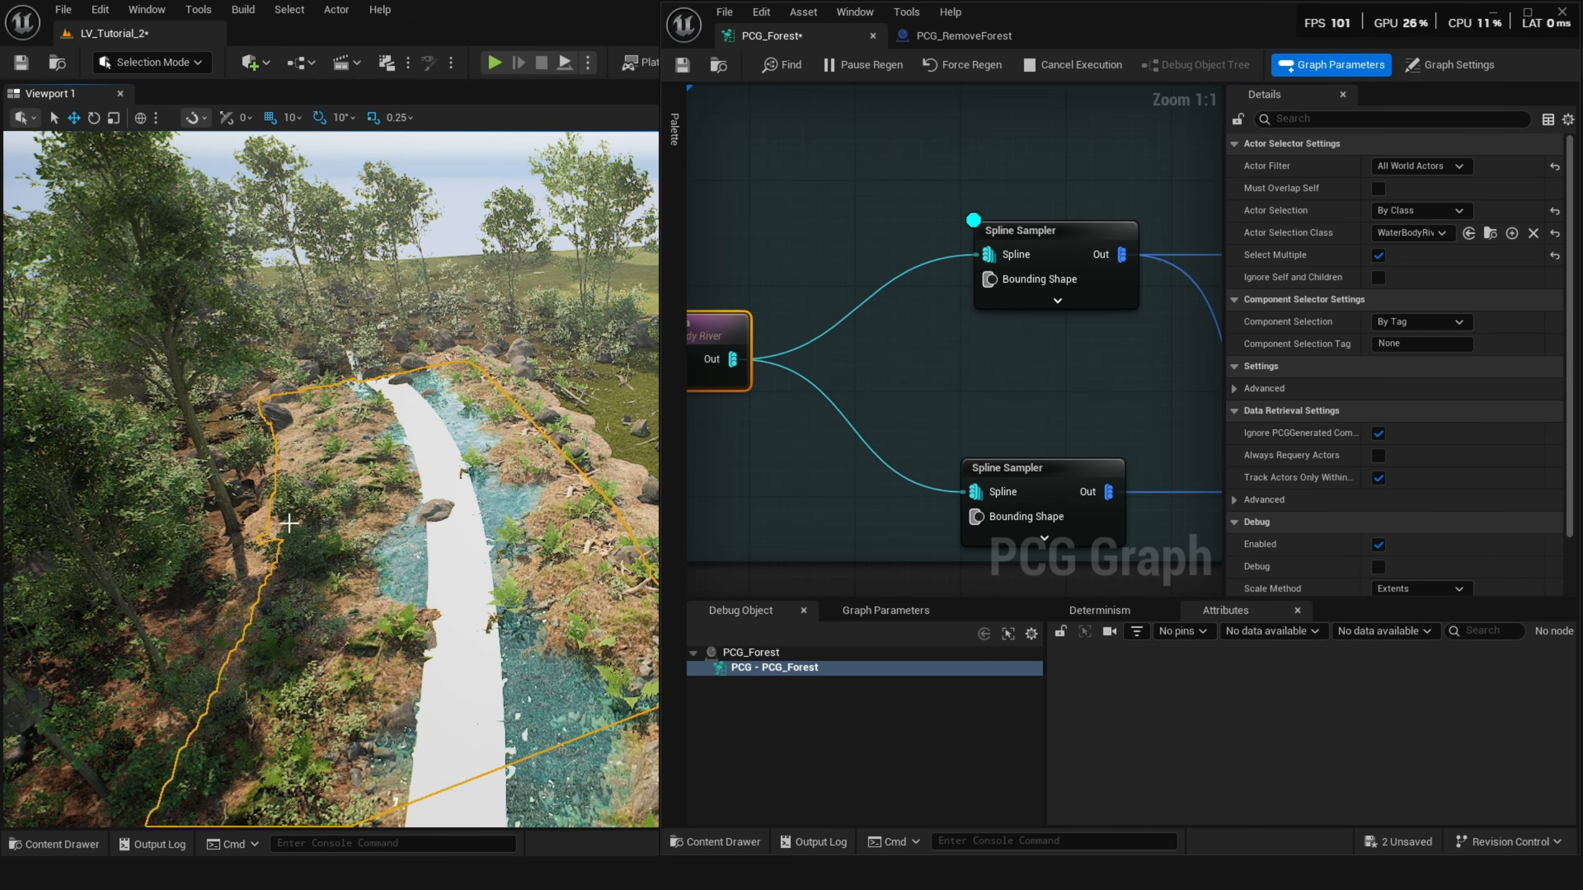
# Inspect the settings of both Spline Sampler nodes fed by Get Spline Data in the River group.
pyautogui.moveTo(231, 710); pyautogui.dragTo(277, 685)
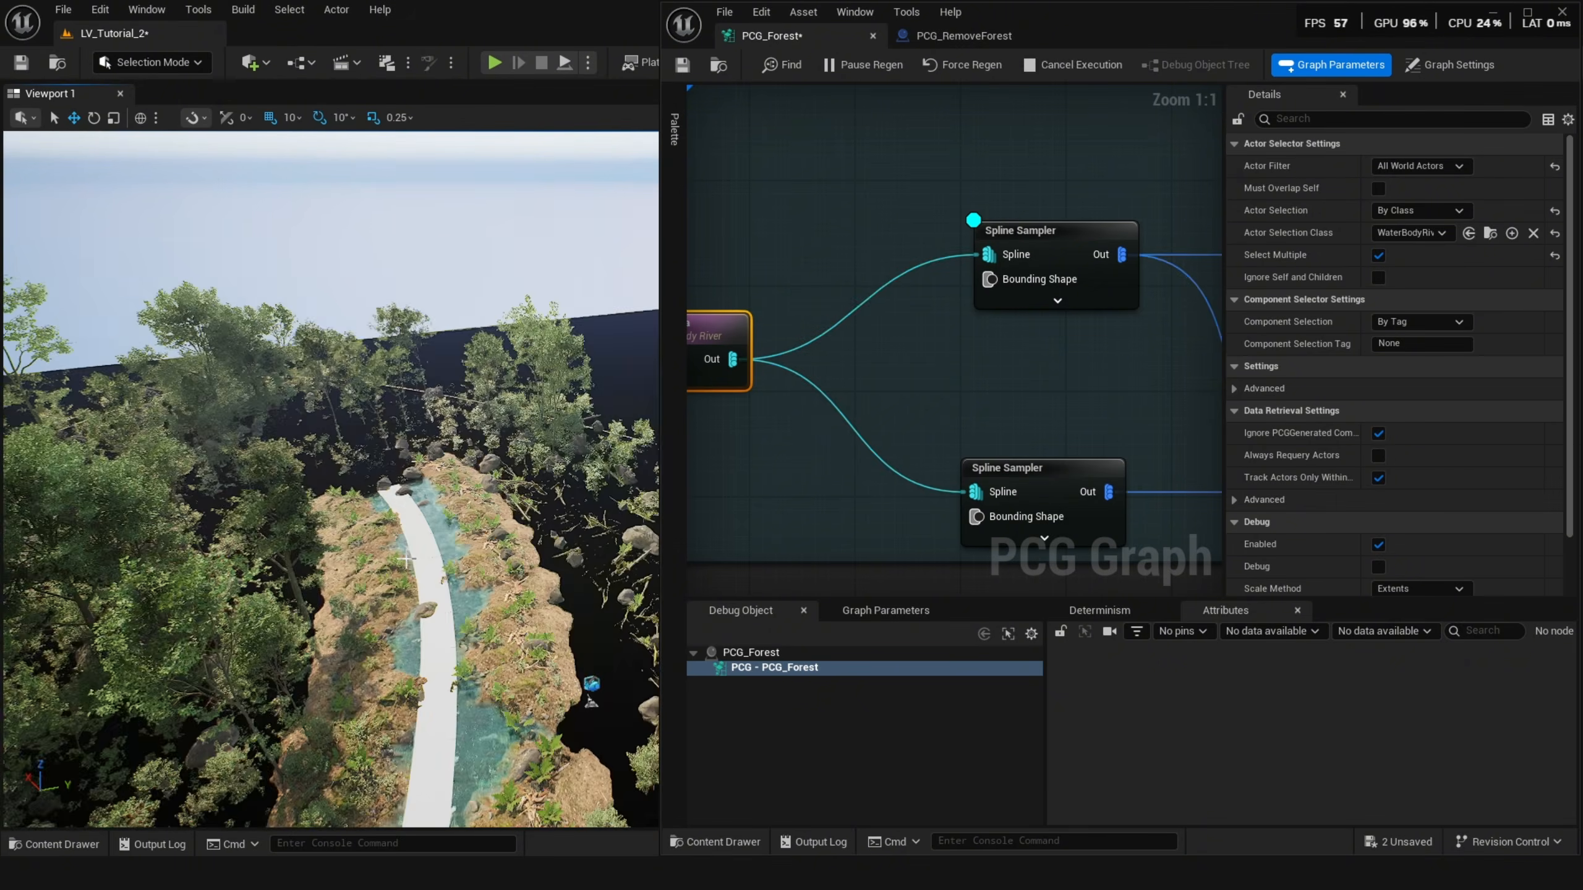
pyautogui.press('q')
pyautogui.moveTo(406, 559); pyautogui.dragTo(406, 559, button='right')
pyautogui.moveTo(893, 431); pyautogui.dragTo(888, 425, button='right')
pyautogui.click(1020, 233)
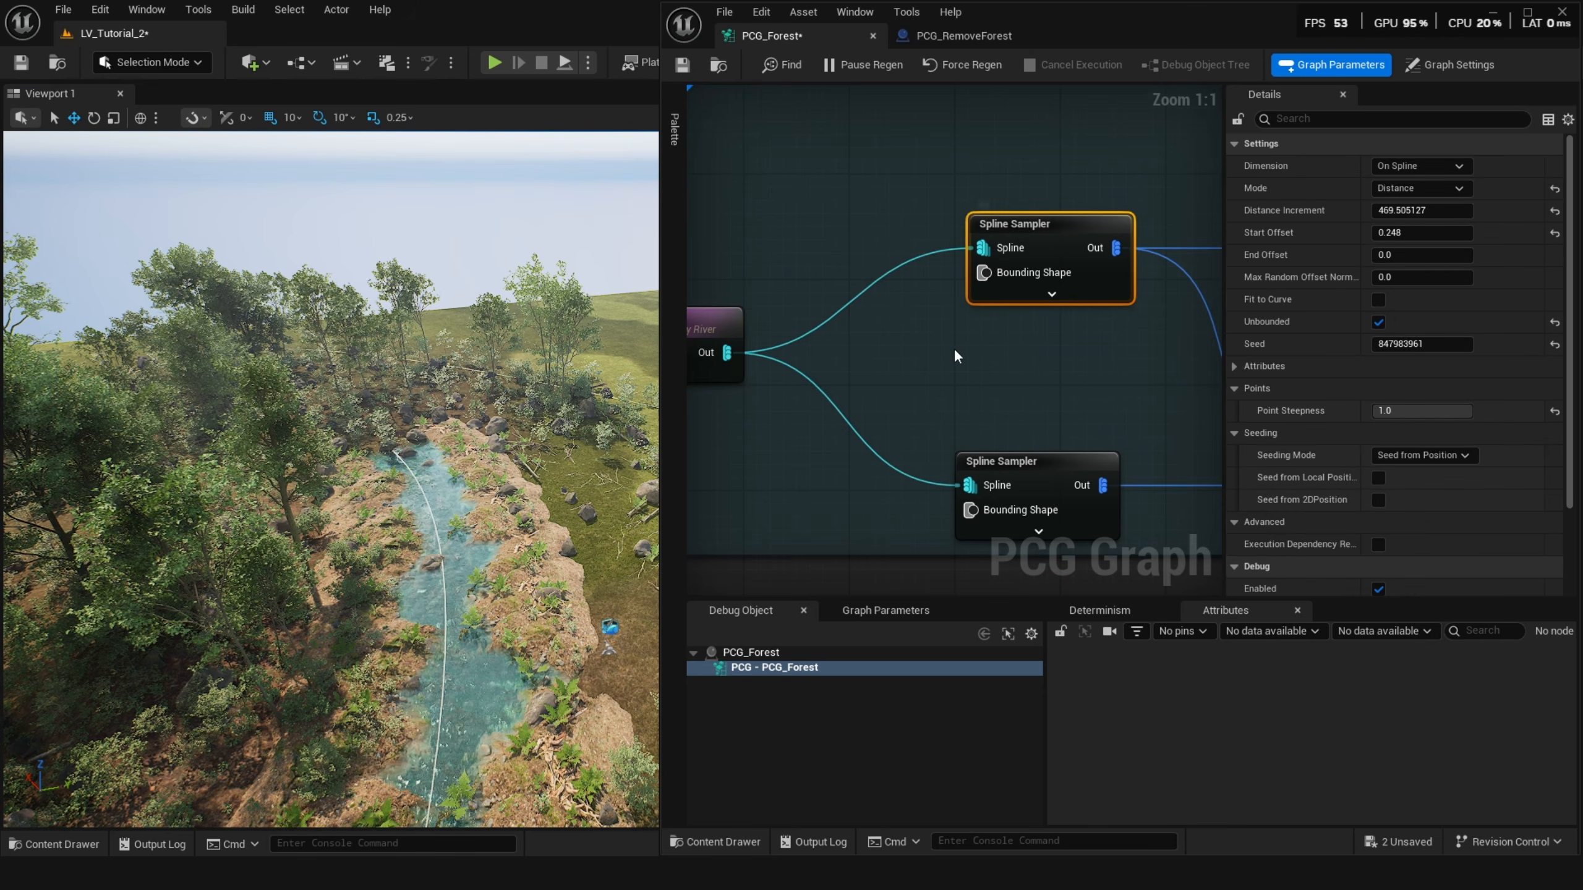
pyautogui.moveTo(953, 349); pyautogui.dragTo(878, 324, button='right')
pyautogui.click(962, 458)
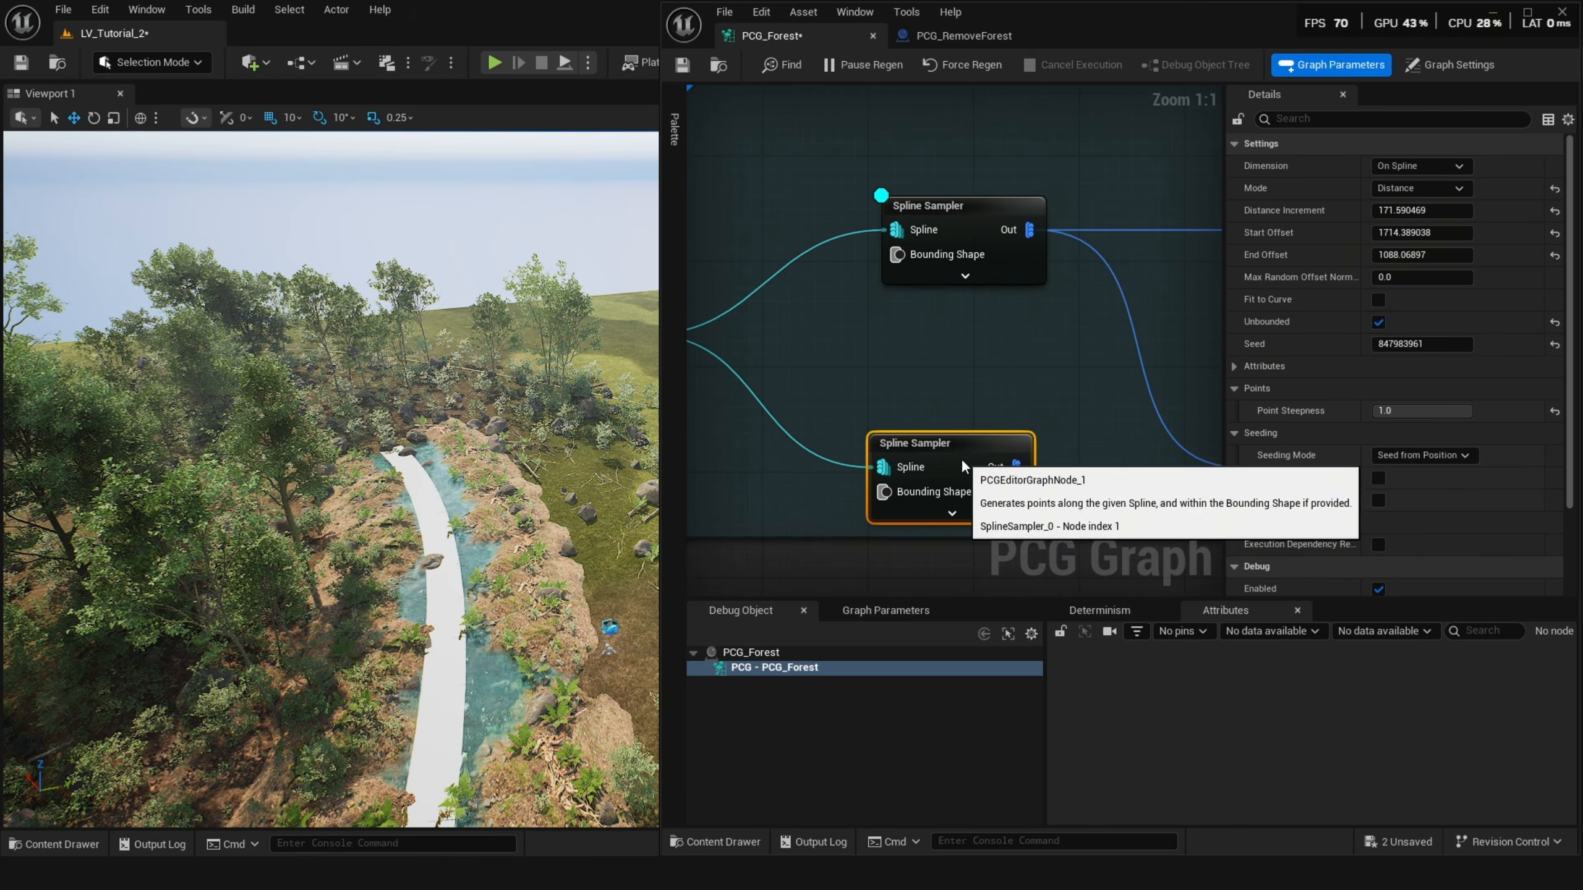
# Browse the River group's downstream branches and reselect the upper Spline Sampler node.
pyautogui.scroll(-1, 979, 444)
pyautogui.scroll(-1, 980, 442)
pyautogui.moveTo(979, 441); pyautogui.dragTo(860, 385, button='right')
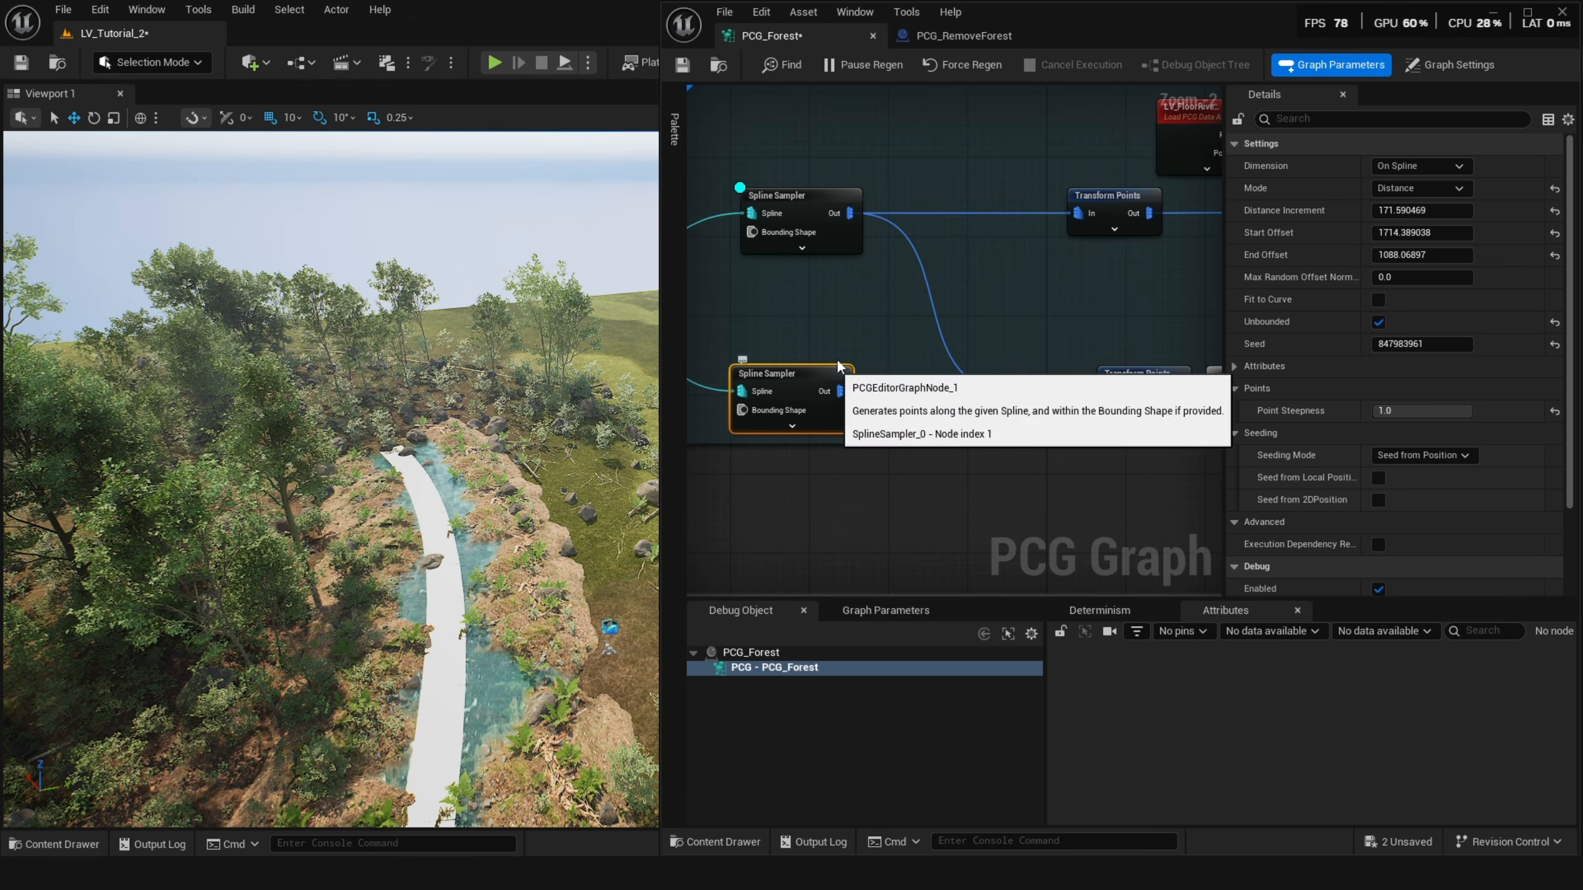
pyautogui.scroll(-2, 837, 360)
pyautogui.moveTo(892, 302); pyautogui.dragTo(795, 332, button='right')
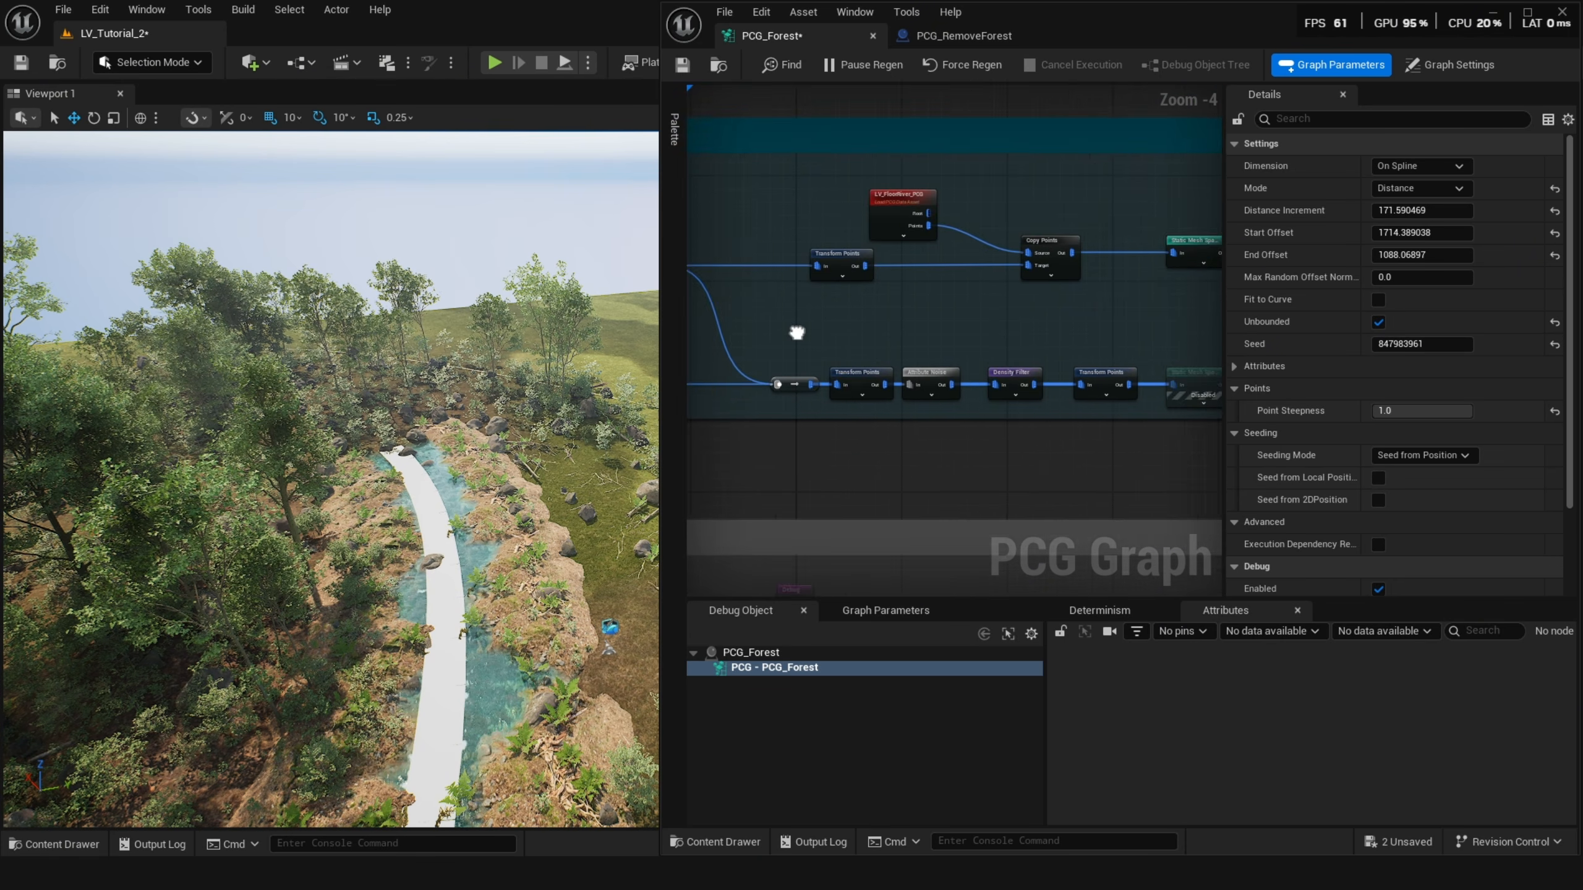
pyautogui.scroll(2, 948, 388)
pyautogui.click(818, 315)
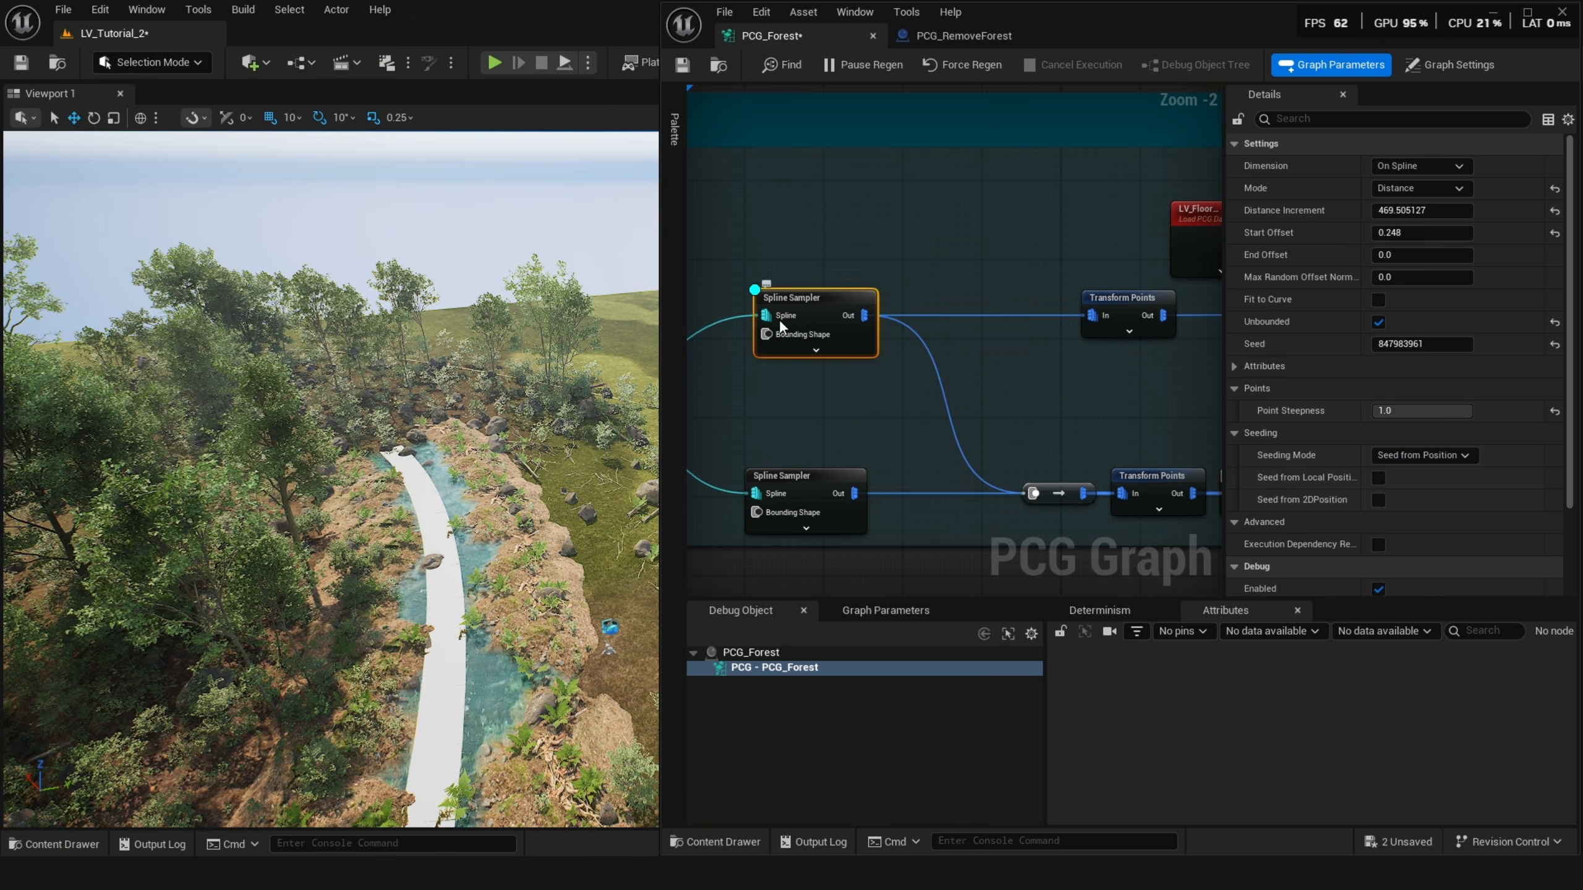
pyautogui.scroll(-2, 779, 319)
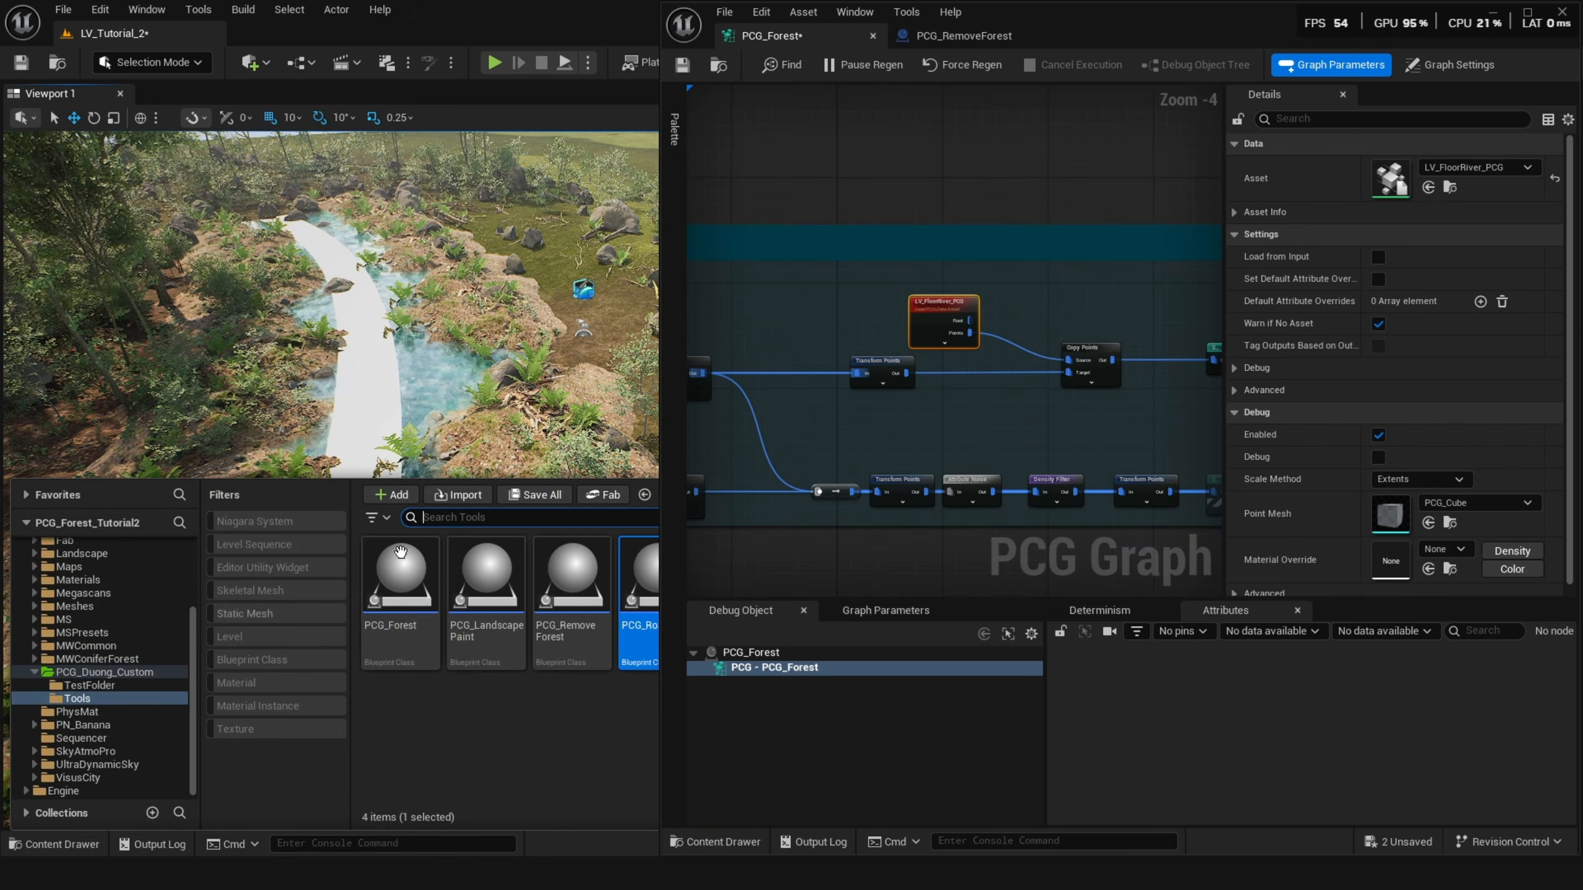
# Place the LV_FloorRiver_PCG asset into the level from the content browser.
pyautogui.moveTo(401, 552); pyautogui.dragTo(424, 399)
pyautogui.click(1449, 187)
pyautogui.moveTo(1152, 670); pyautogui.dragTo(396, 402)
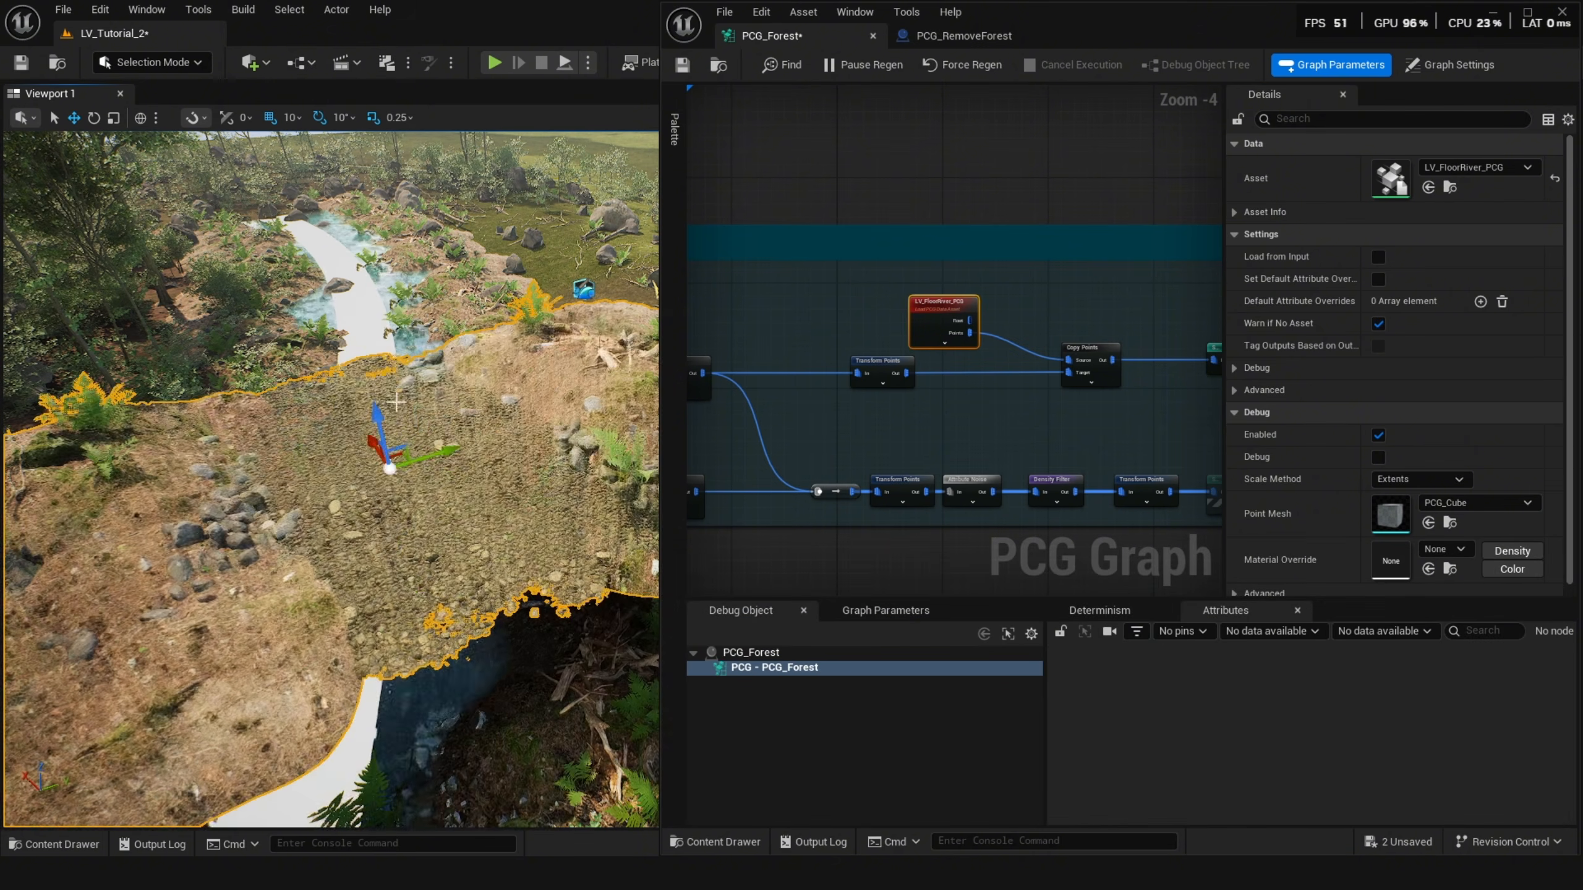
# Rotate and scale the placed LV_FloorRiver_PCG piece in the viewport, toggling game view.
pyautogui.press('e')
pyautogui.moveTo(399, 507); pyautogui.dragTo(359, 507)
pyautogui.press('s')
pyautogui.moveTo(399, 507); pyautogui.dragTo(409, 511, button='right')
pyautogui.press('g')
pyautogui.press('g')
pyautogui.press('g')
pyautogui.press('g')
pyautogui.press('g')
pyautogui.press('w')
pyautogui.press('g')
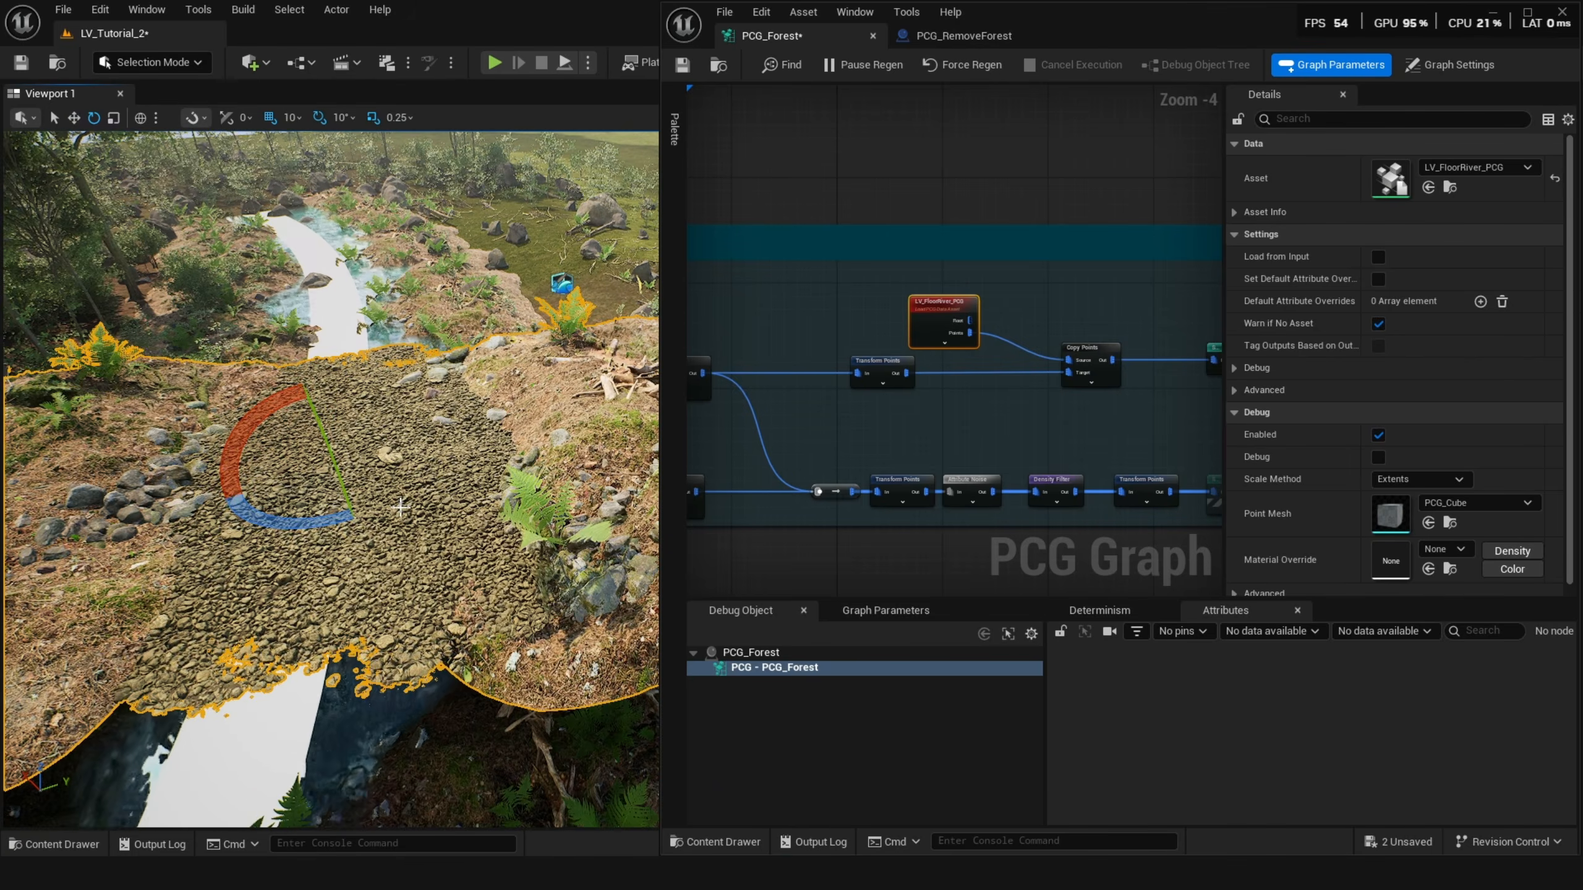
pyautogui.scroll(-2, 400, 507)
pyautogui.click(1493, 11)
pyautogui.press('a')
pyautogui.moveTo(872, 386); pyautogui.dragTo(792, 415, button='right')
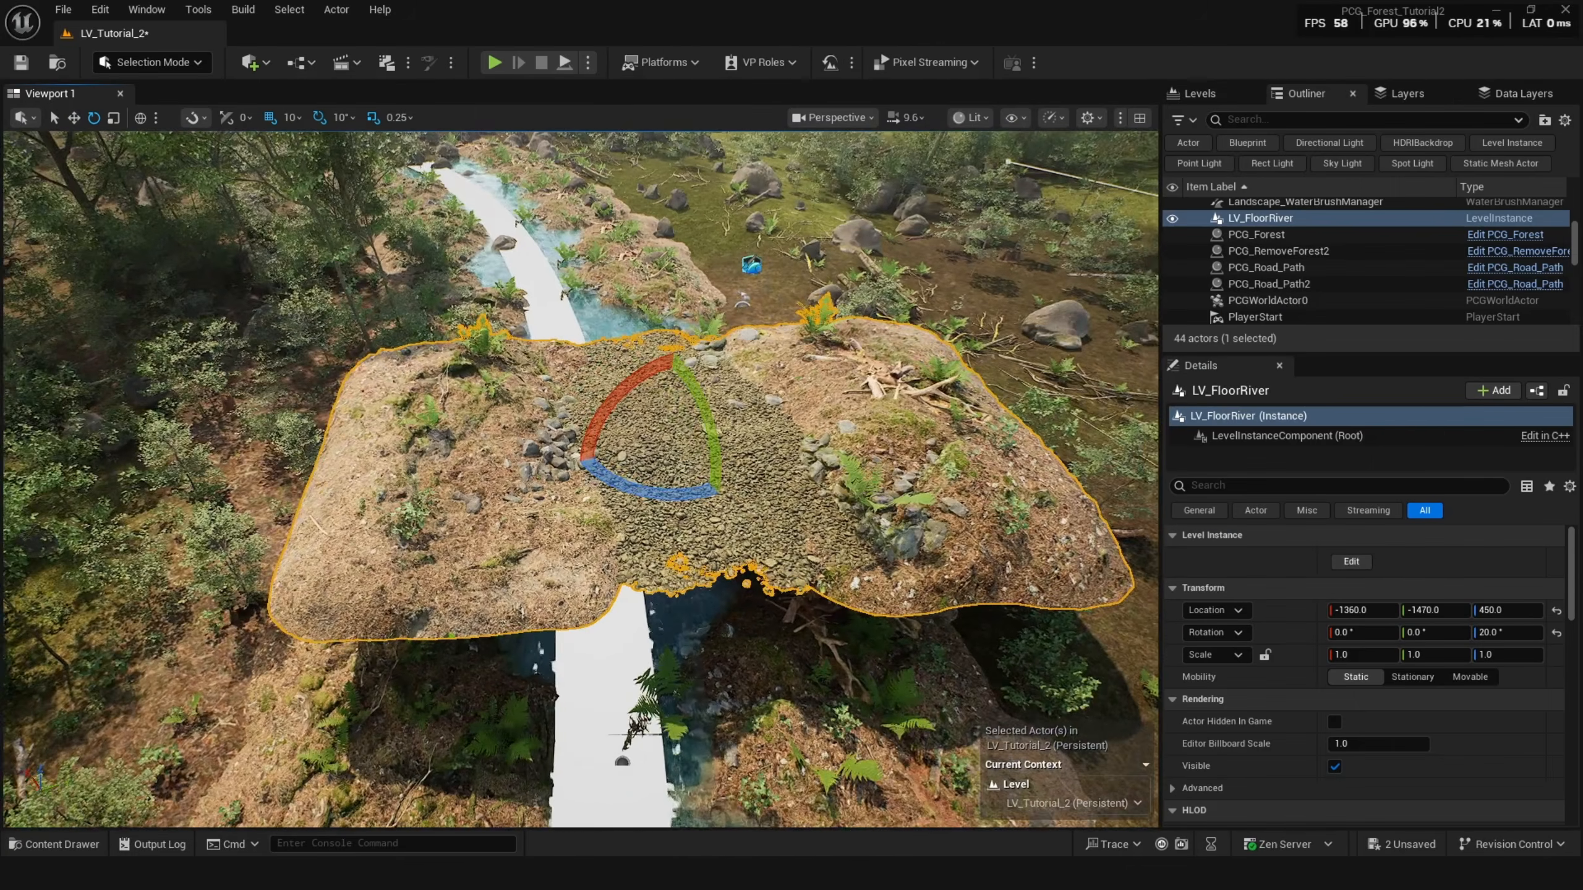
pyautogui.rightClick(716, 449)
pyautogui.click(784, 281)
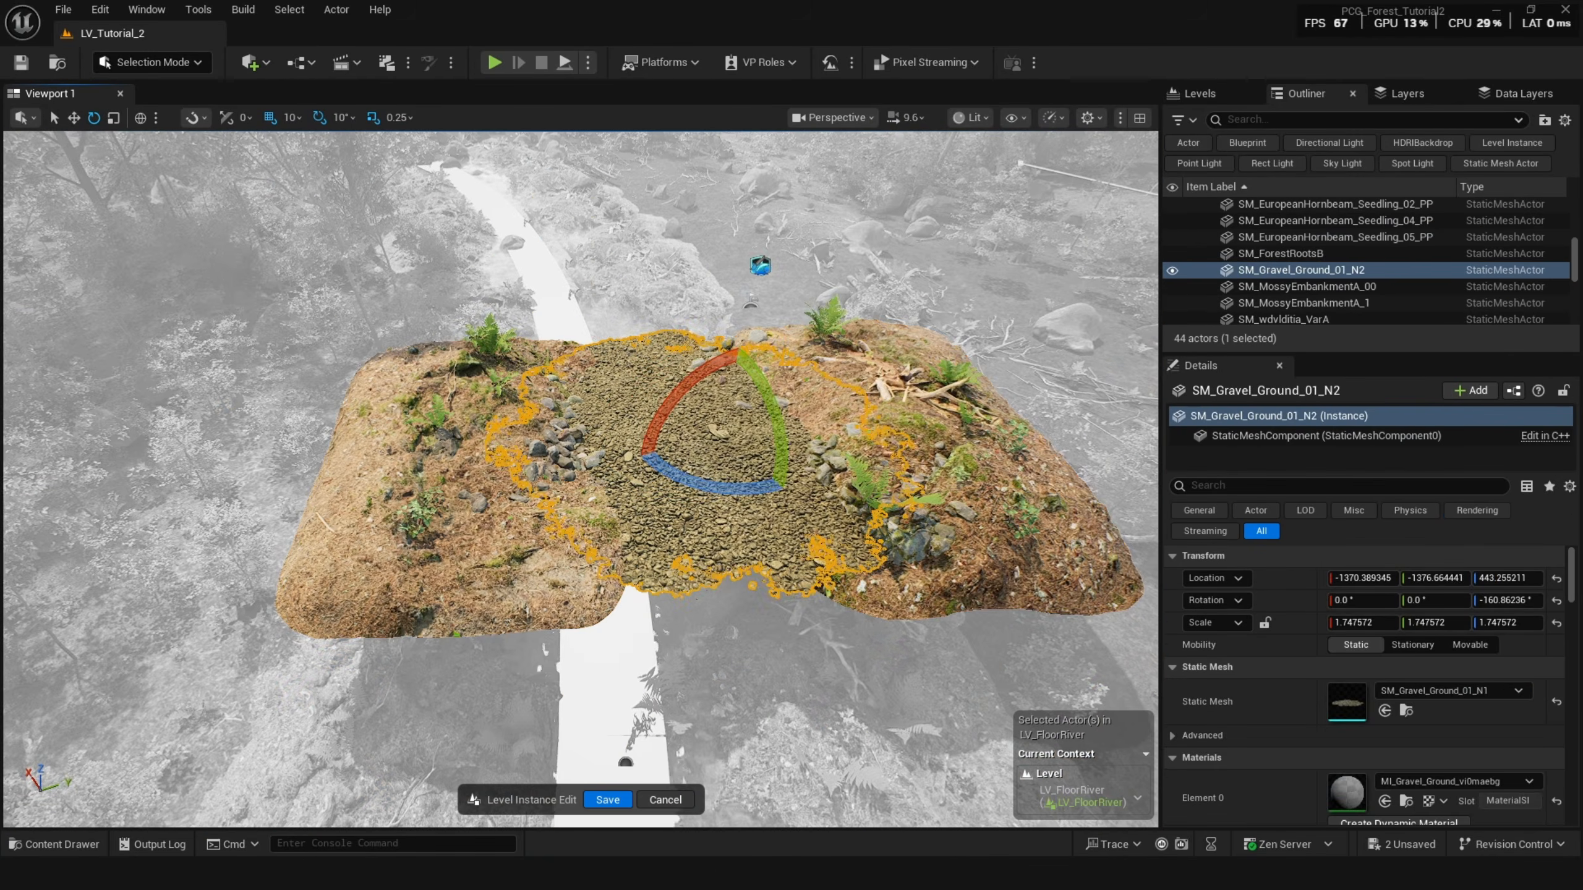
pyautogui.click(922, 431)
pyautogui.click(670, 800)
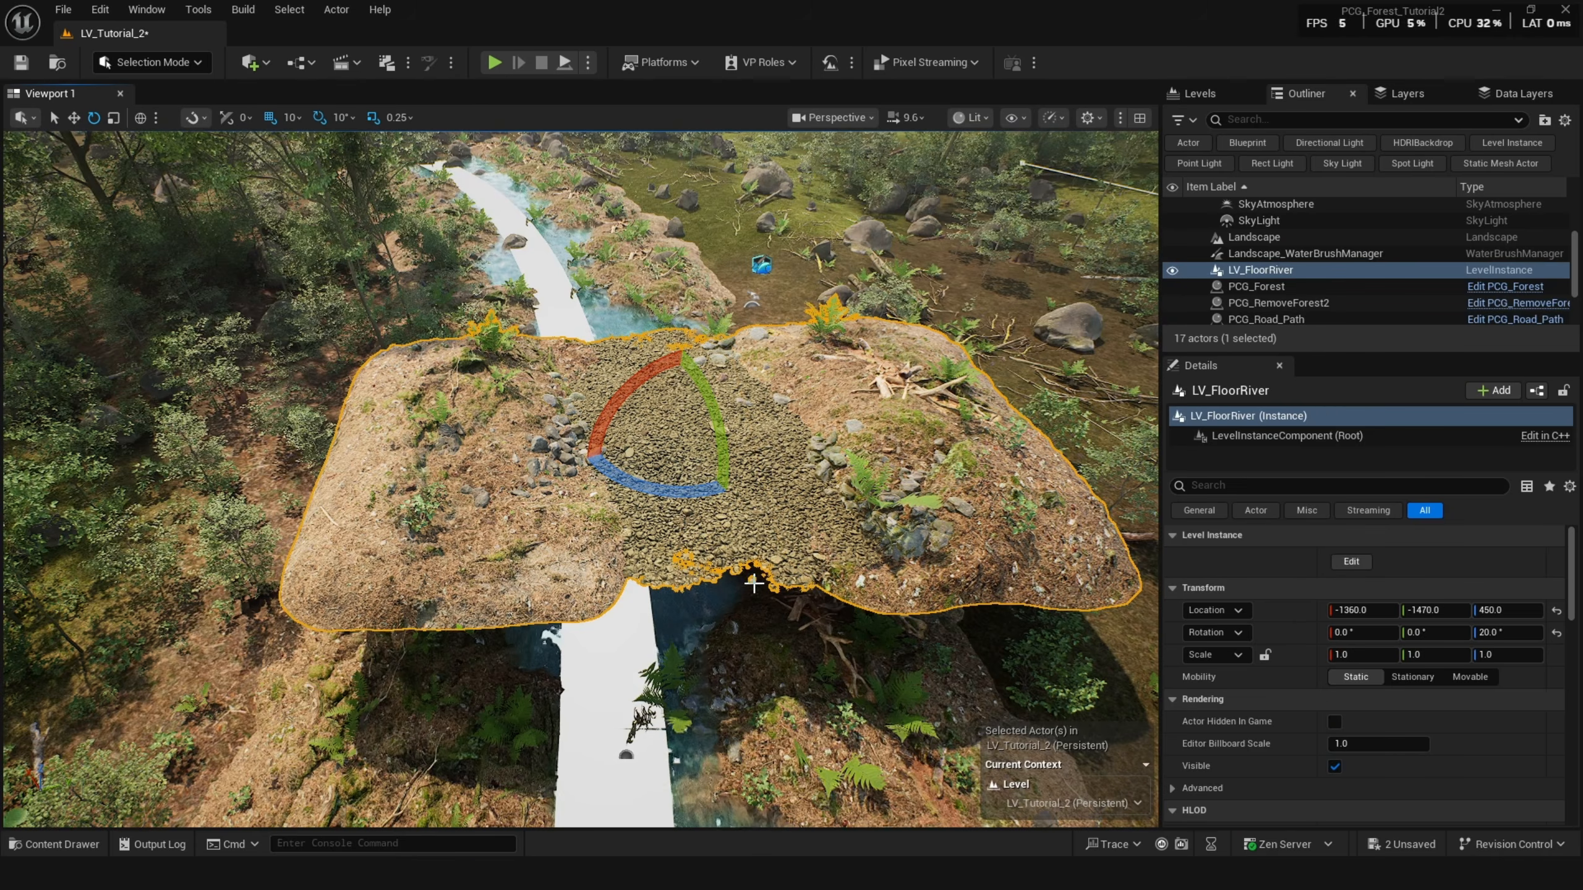
# Create PCG assets from the LV_FloorRiver level asset in the LevelInstance folder.
pyautogui.hotkey('ctrl', 'b')
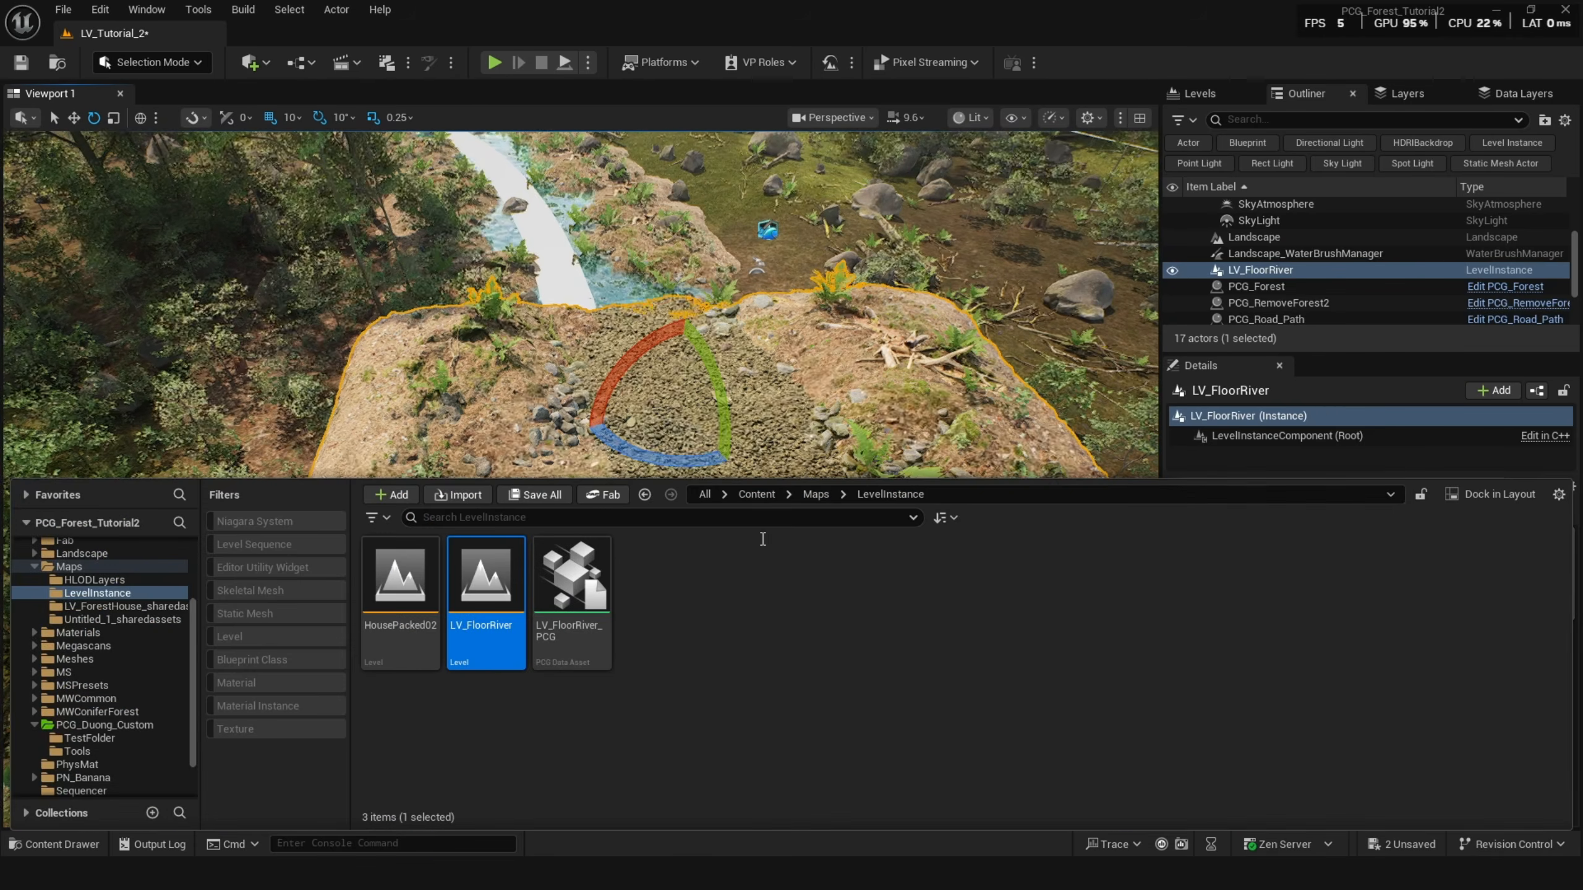
pyautogui.rightClick(495, 588)
pyautogui.moveTo(630, 226)
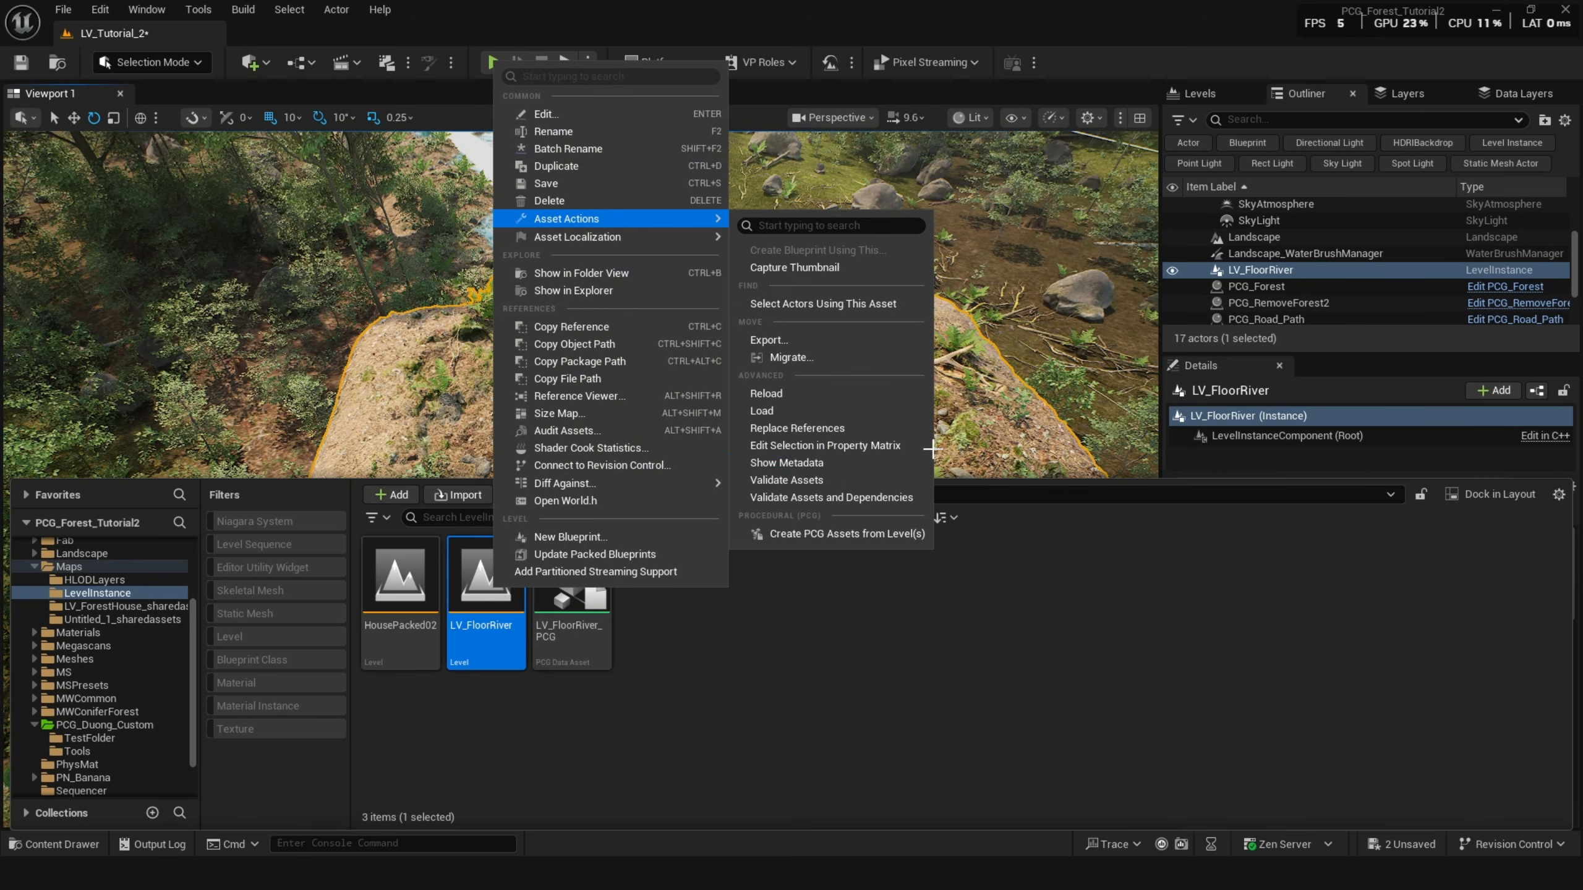
pyautogui.click(856, 534)
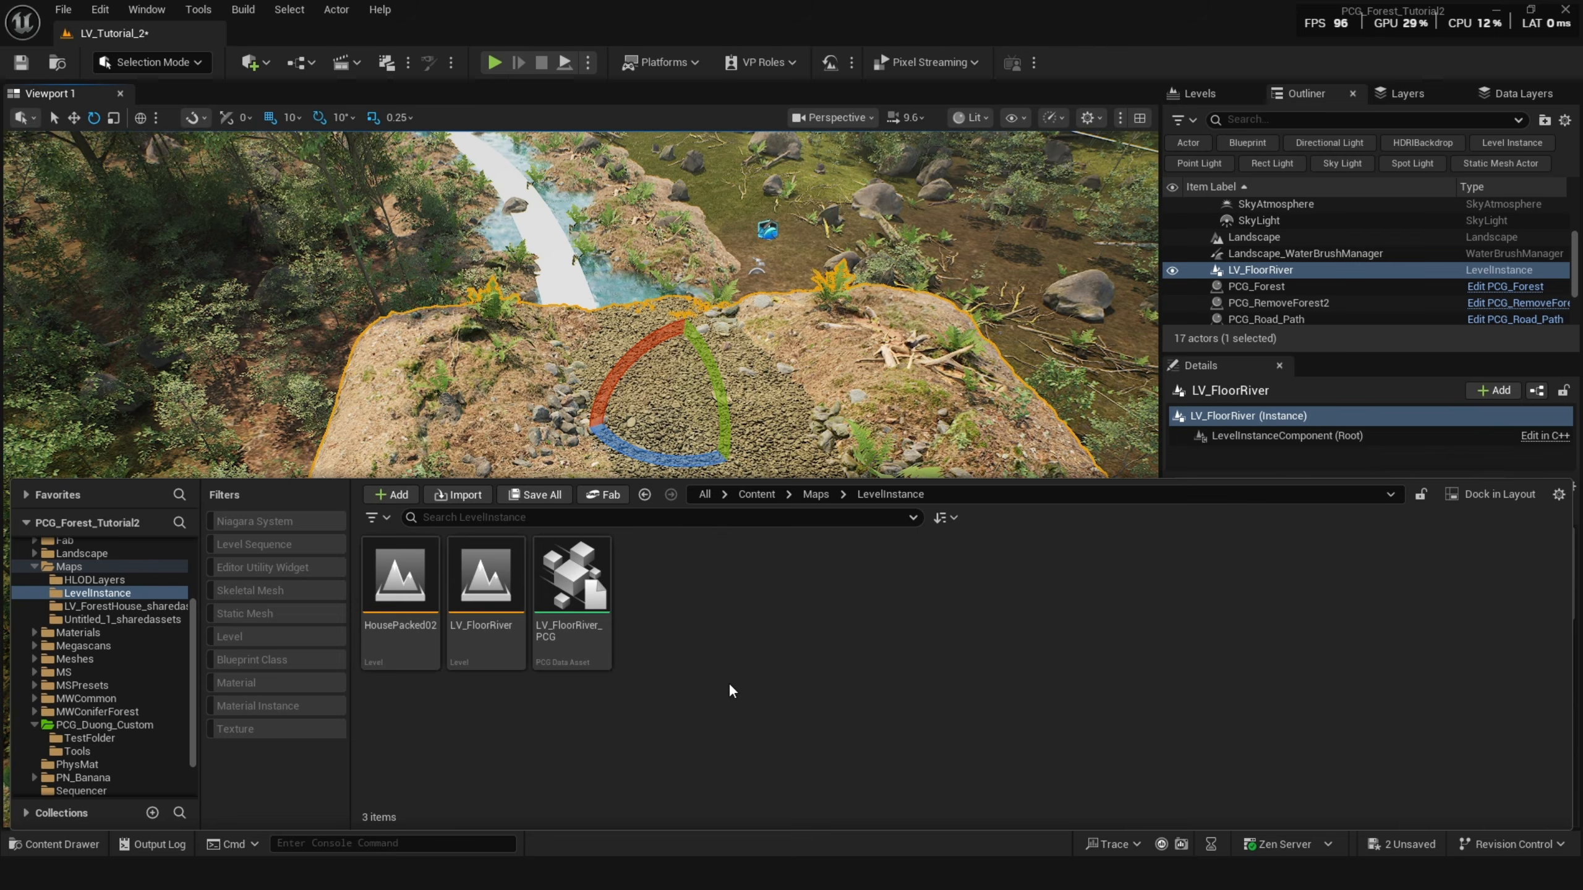
# Delete the placed LV_FloorRiver level instance from the level and return to the PCG_Forest graph.
pyautogui.moveTo(686, 374); pyautogui.dragTo(696, 383, button='right')
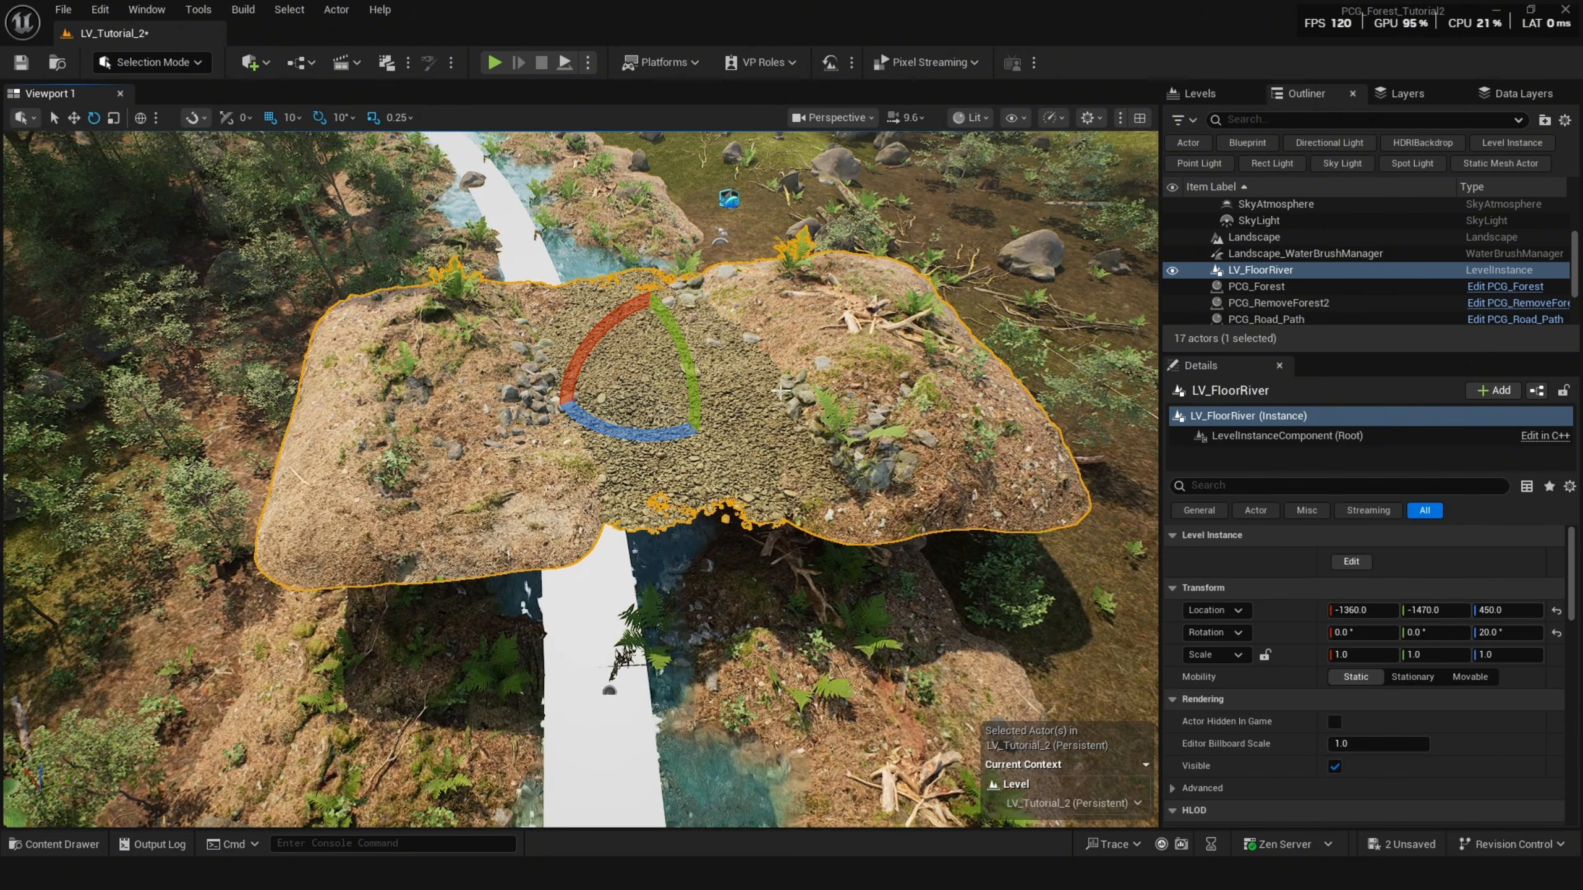
pyautogui.press('Delete')
pyautogui.moveTo(660, 880)
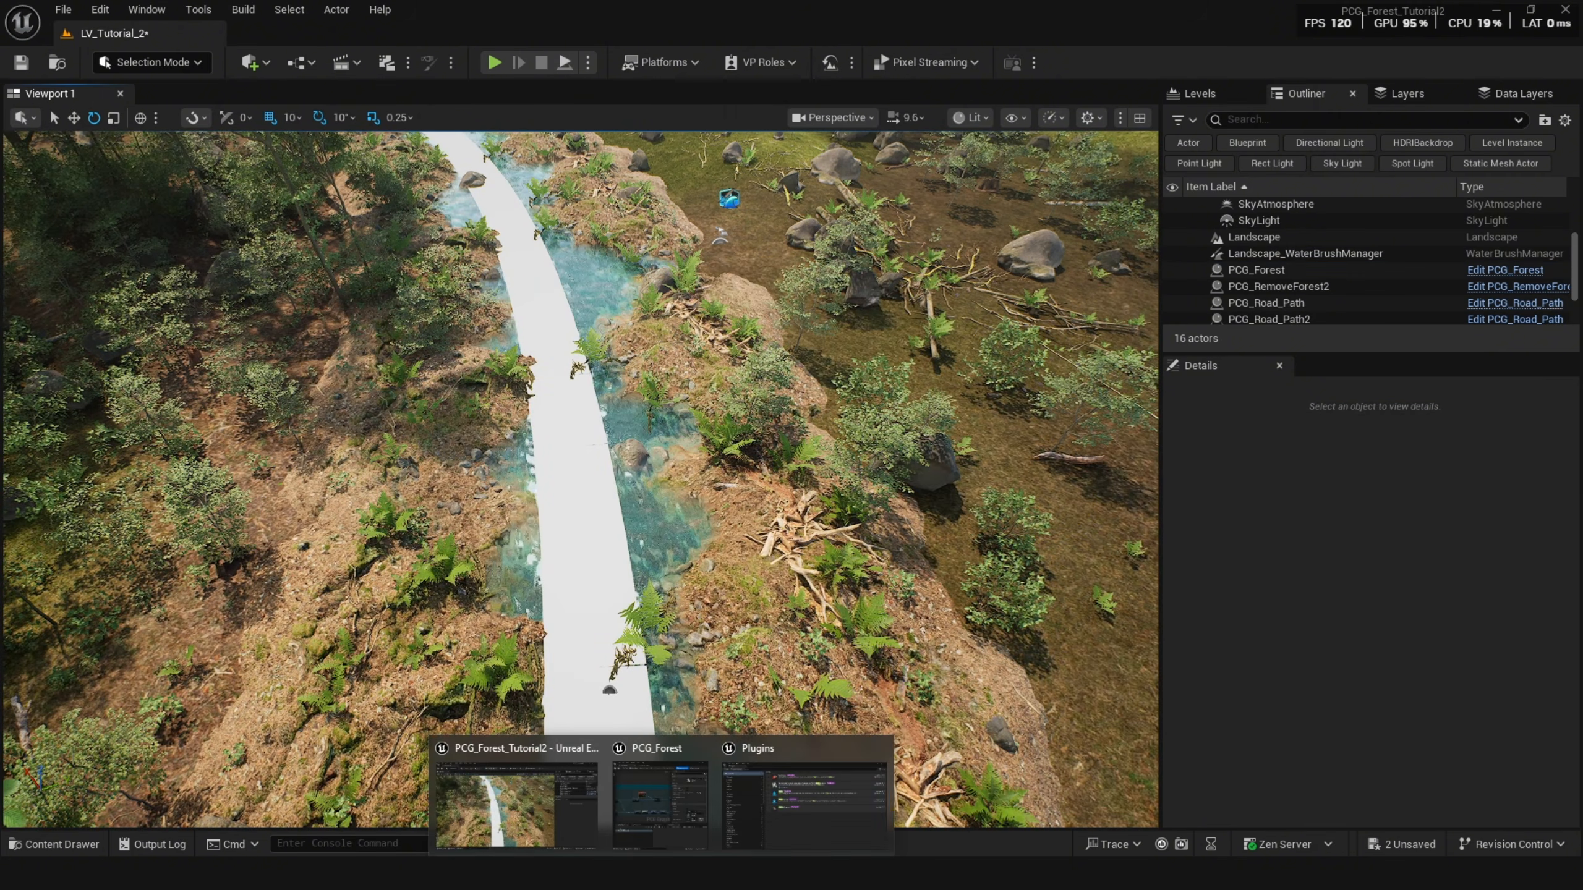
pyautogui.click(669, 795)
pyautogui.scroll(-1, 899, 321)
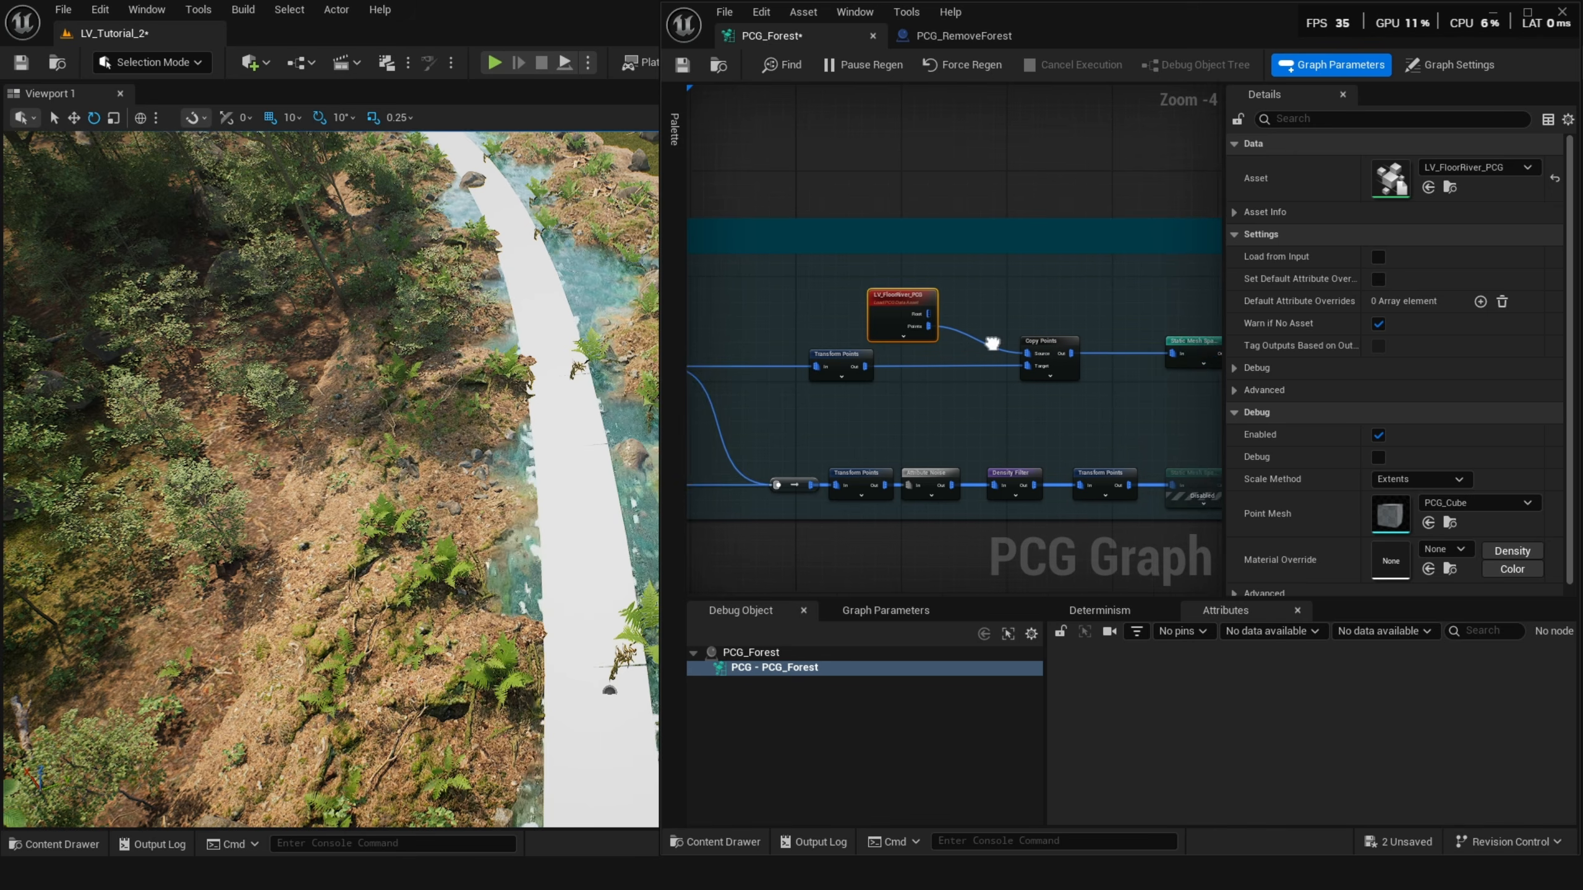
pyautogui.scroll(3, 899, 322)
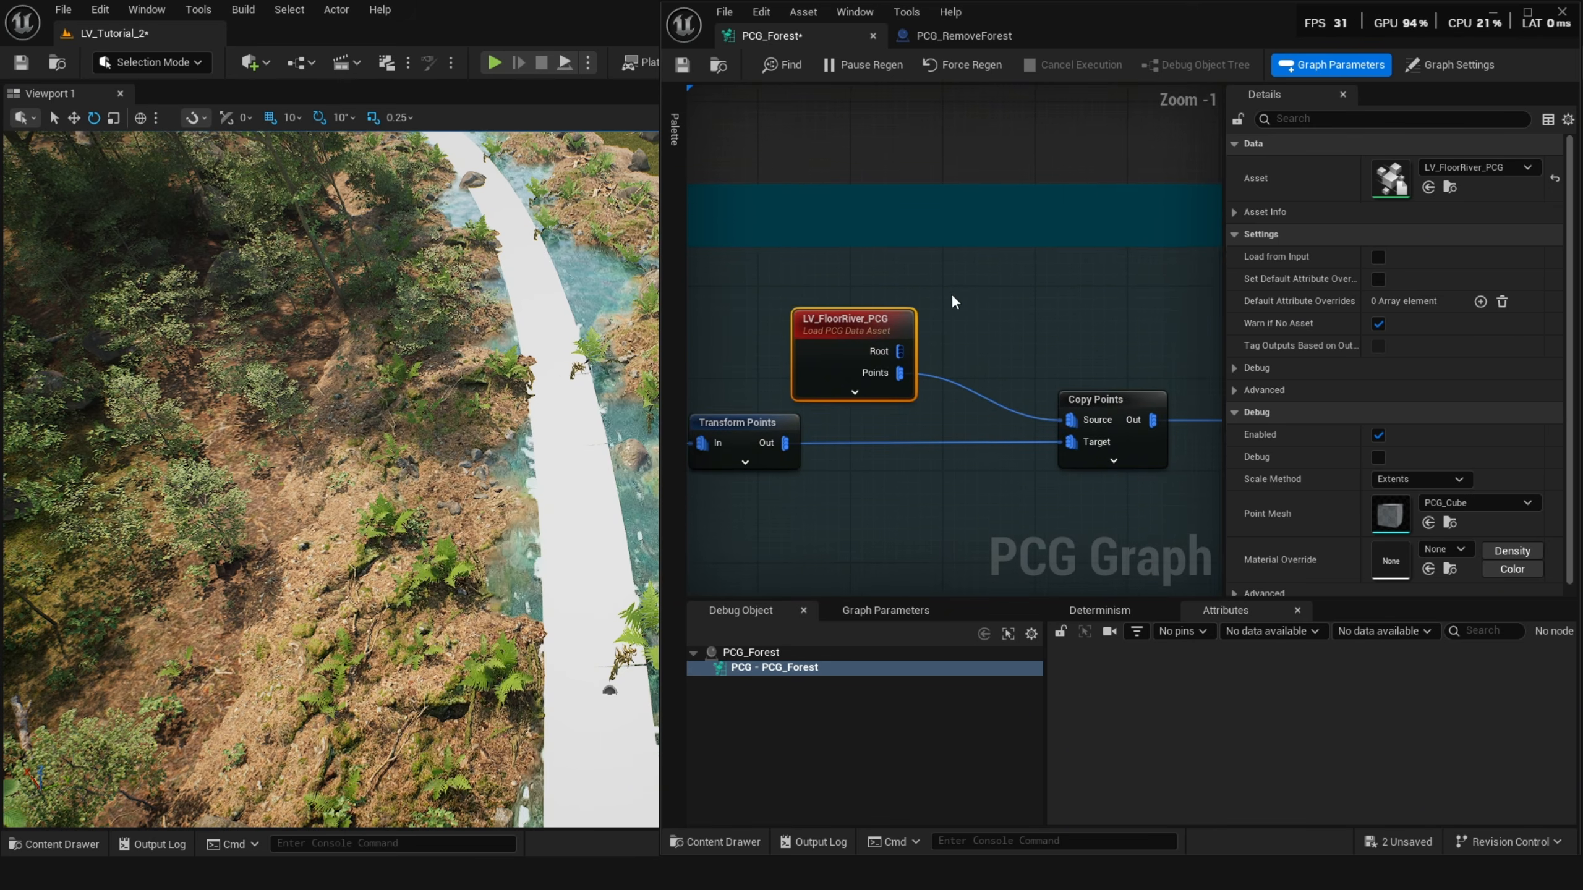
pyautogui.rightClick(957, 317)
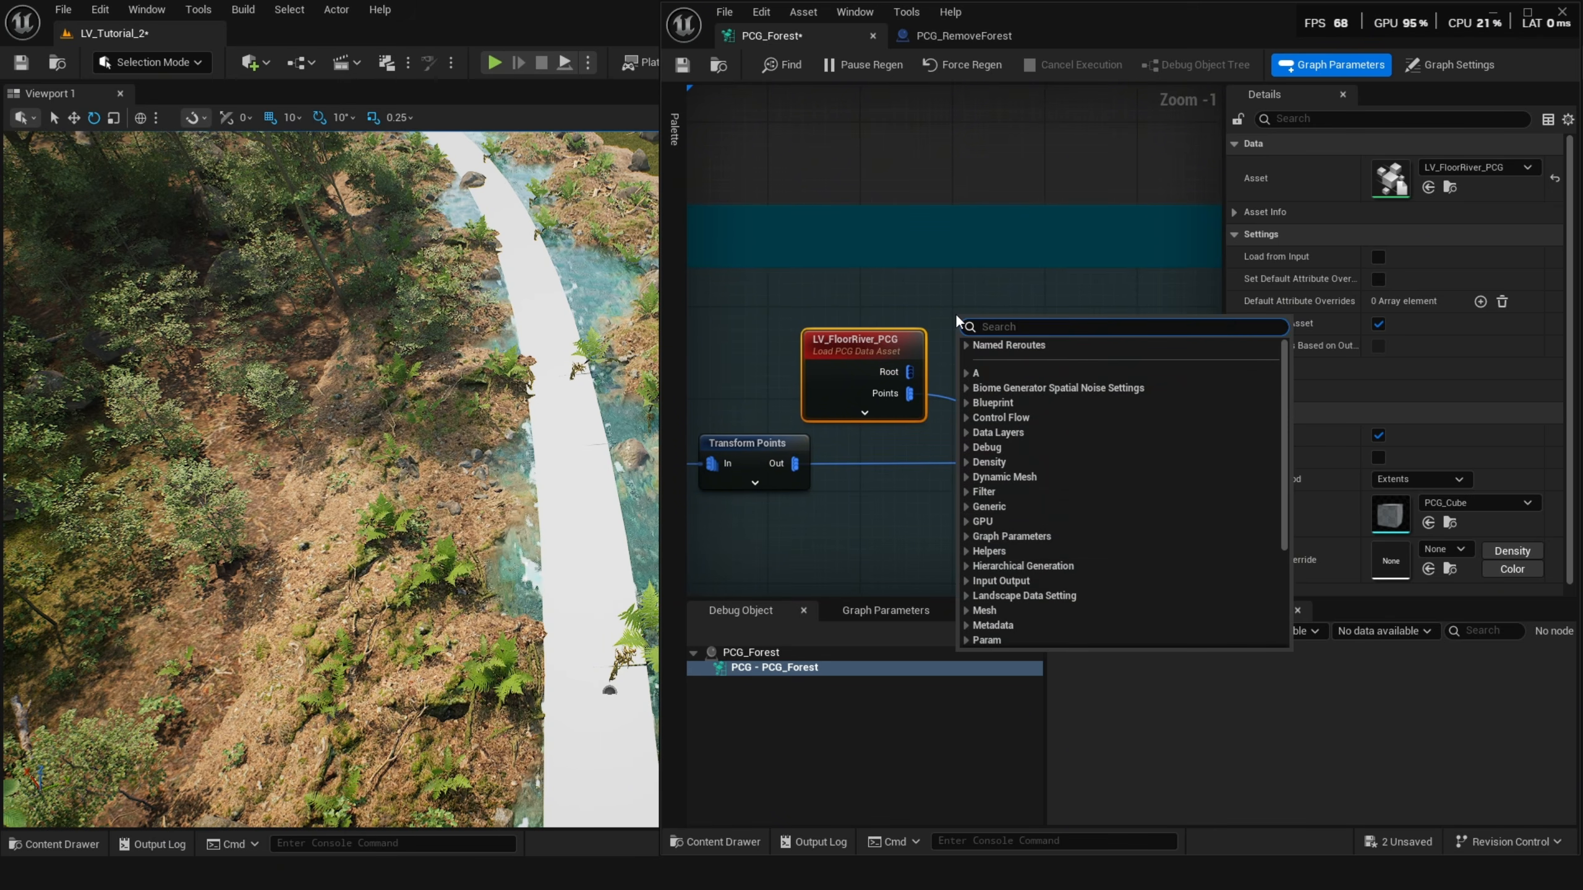
pyautogui.write('load')
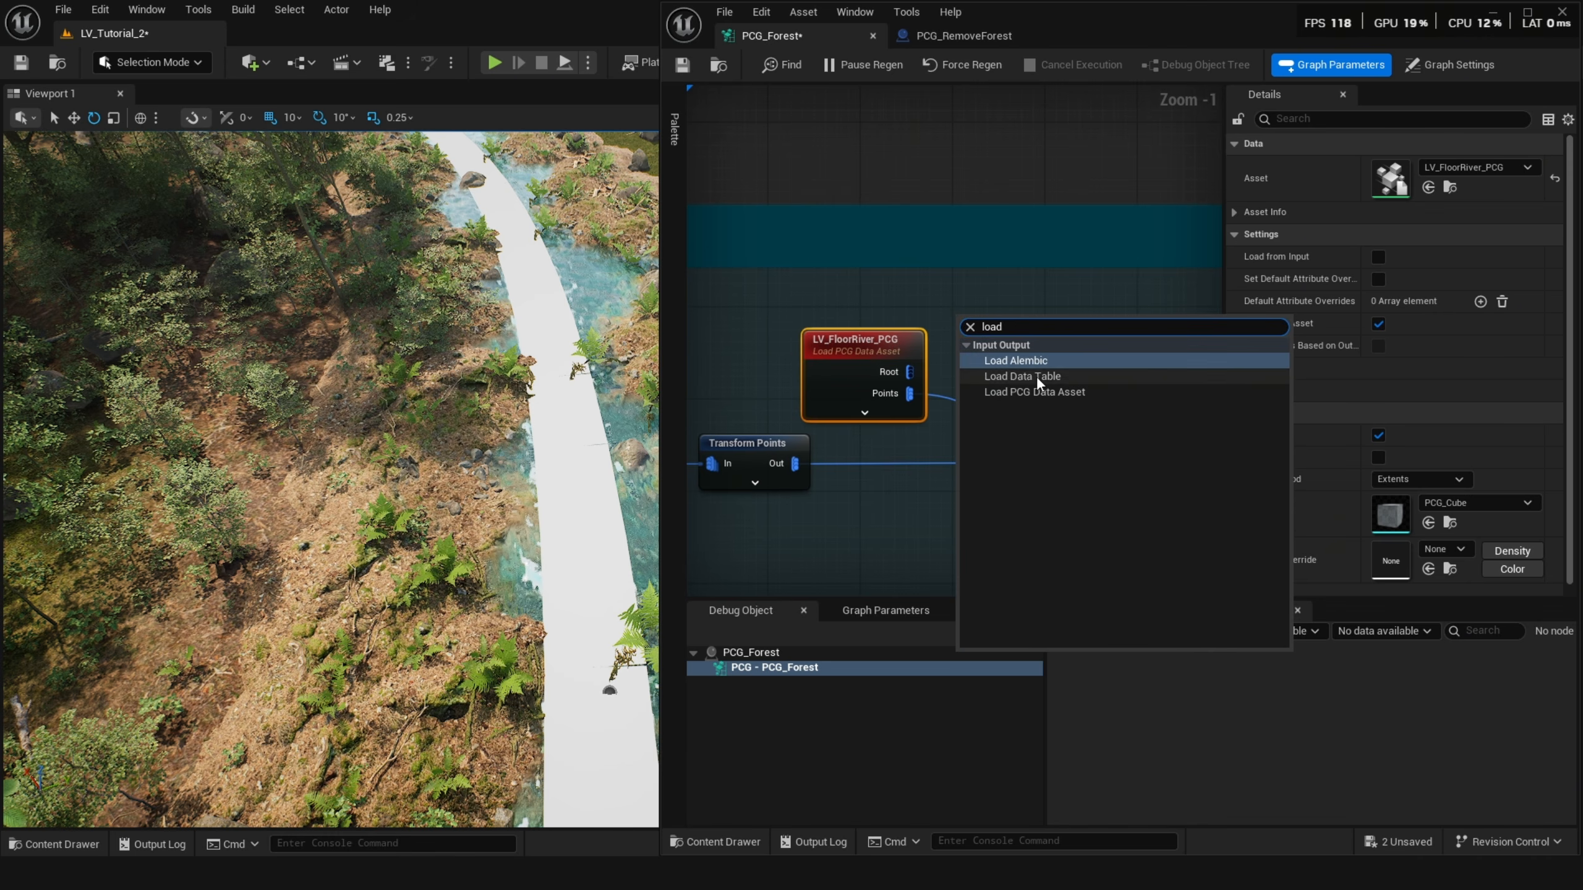
pyautogui.click(1039, 394)
pyautogui.moveTo(1030, 351); pyautogui.dragTo(1004, 308)
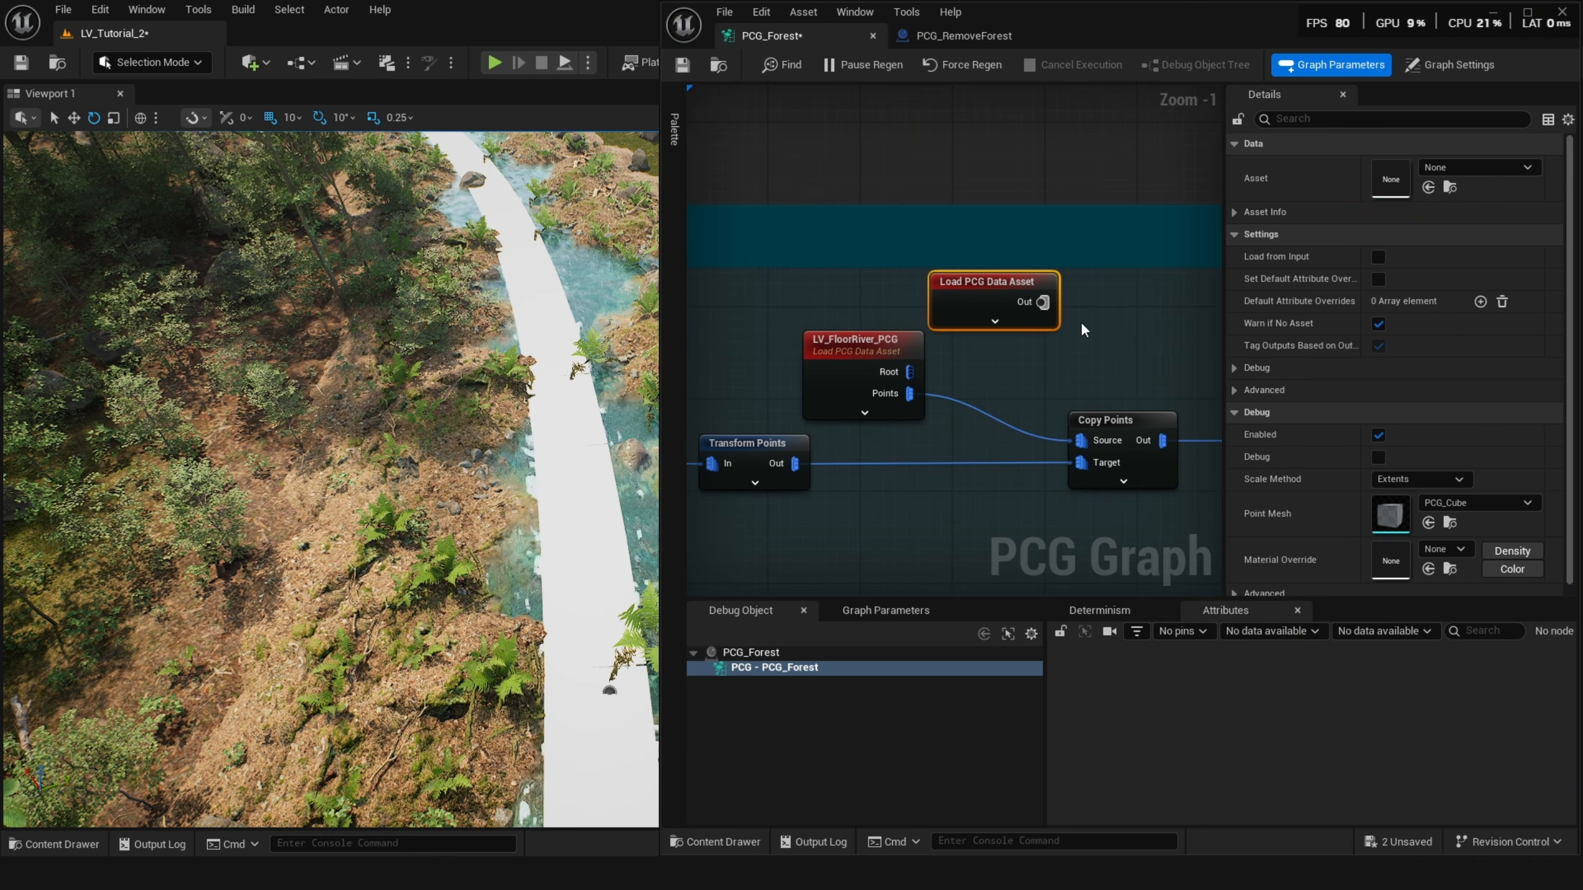
pyautogui.click(1428, 188)
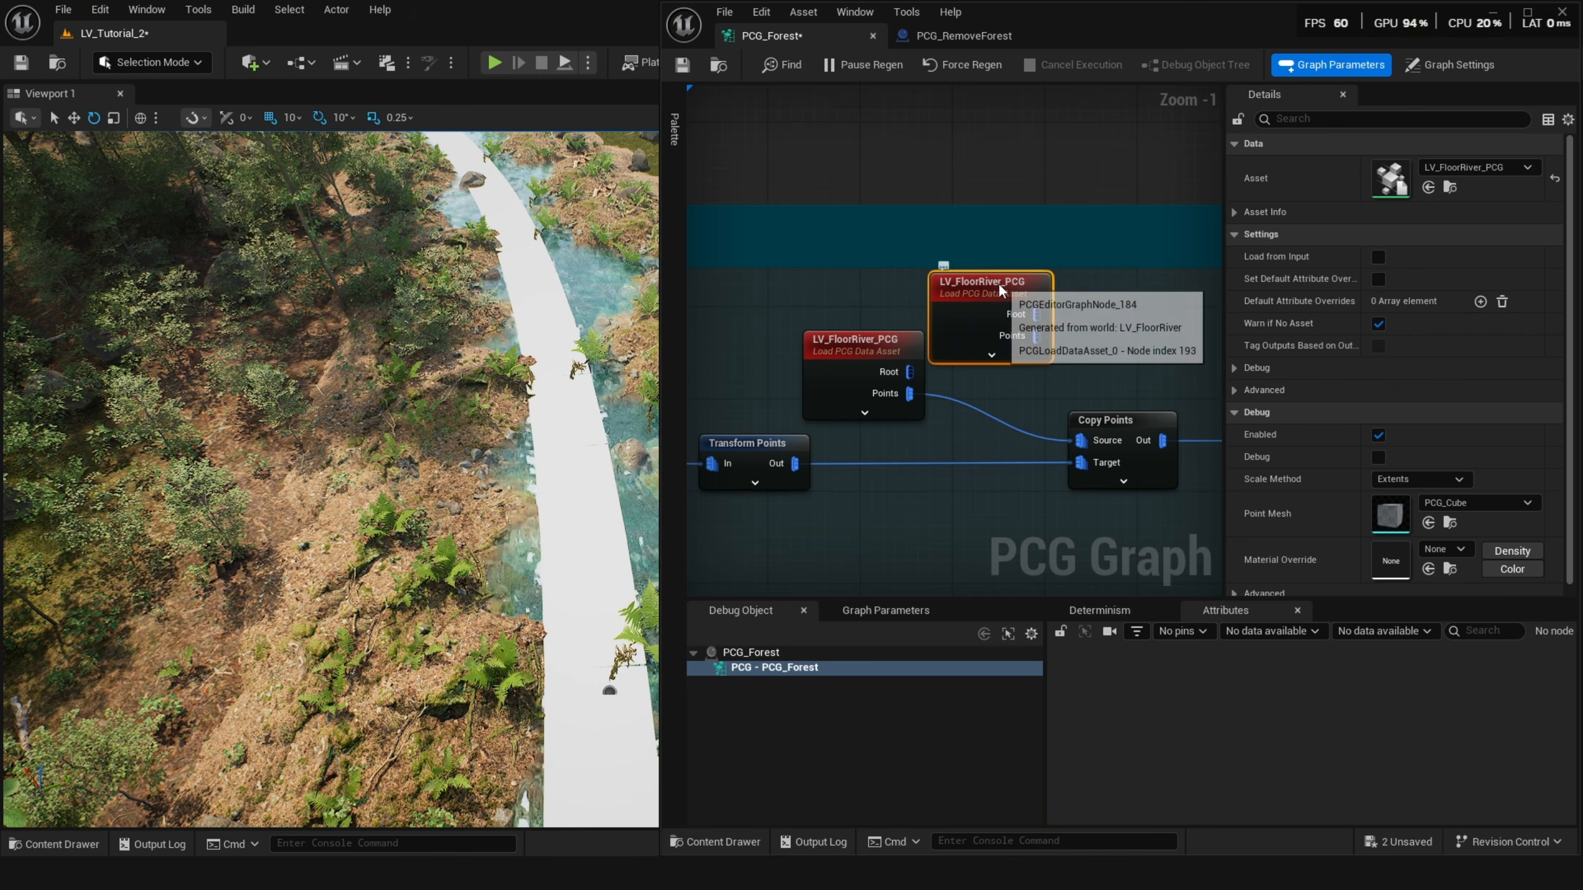
pyautogui.press('Delete')
# Inspect the river floor branch's Copy Points and Static Mesh Spawner settings, including its mesh selector type and attribute name.
pyautogui.click(1111, 426)
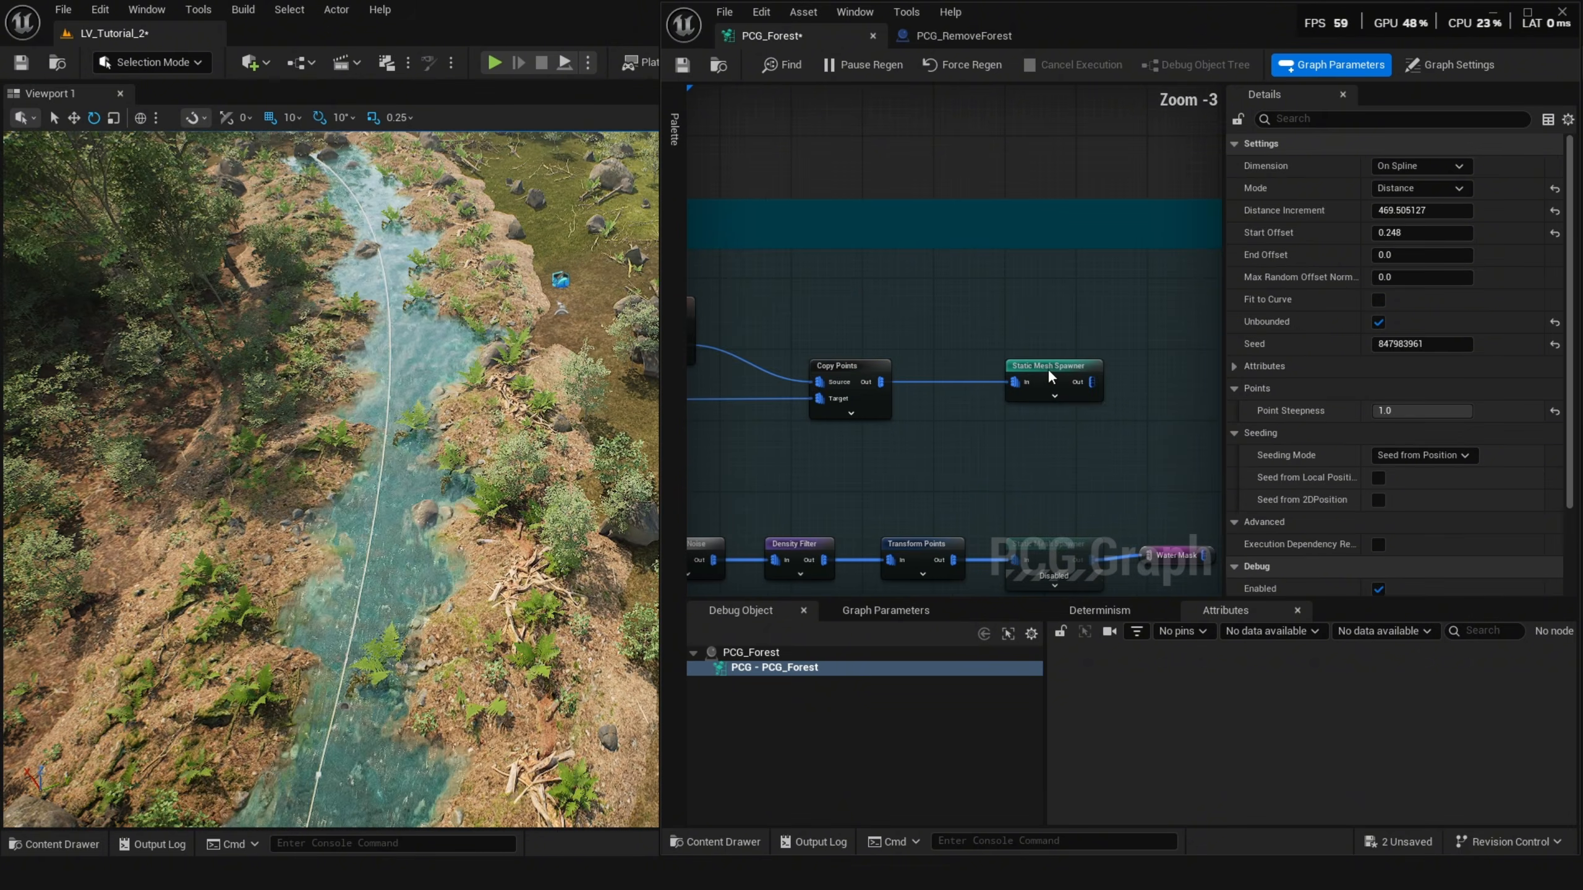
pyautogui.click(1048, 374)
pyautogui.press('d')
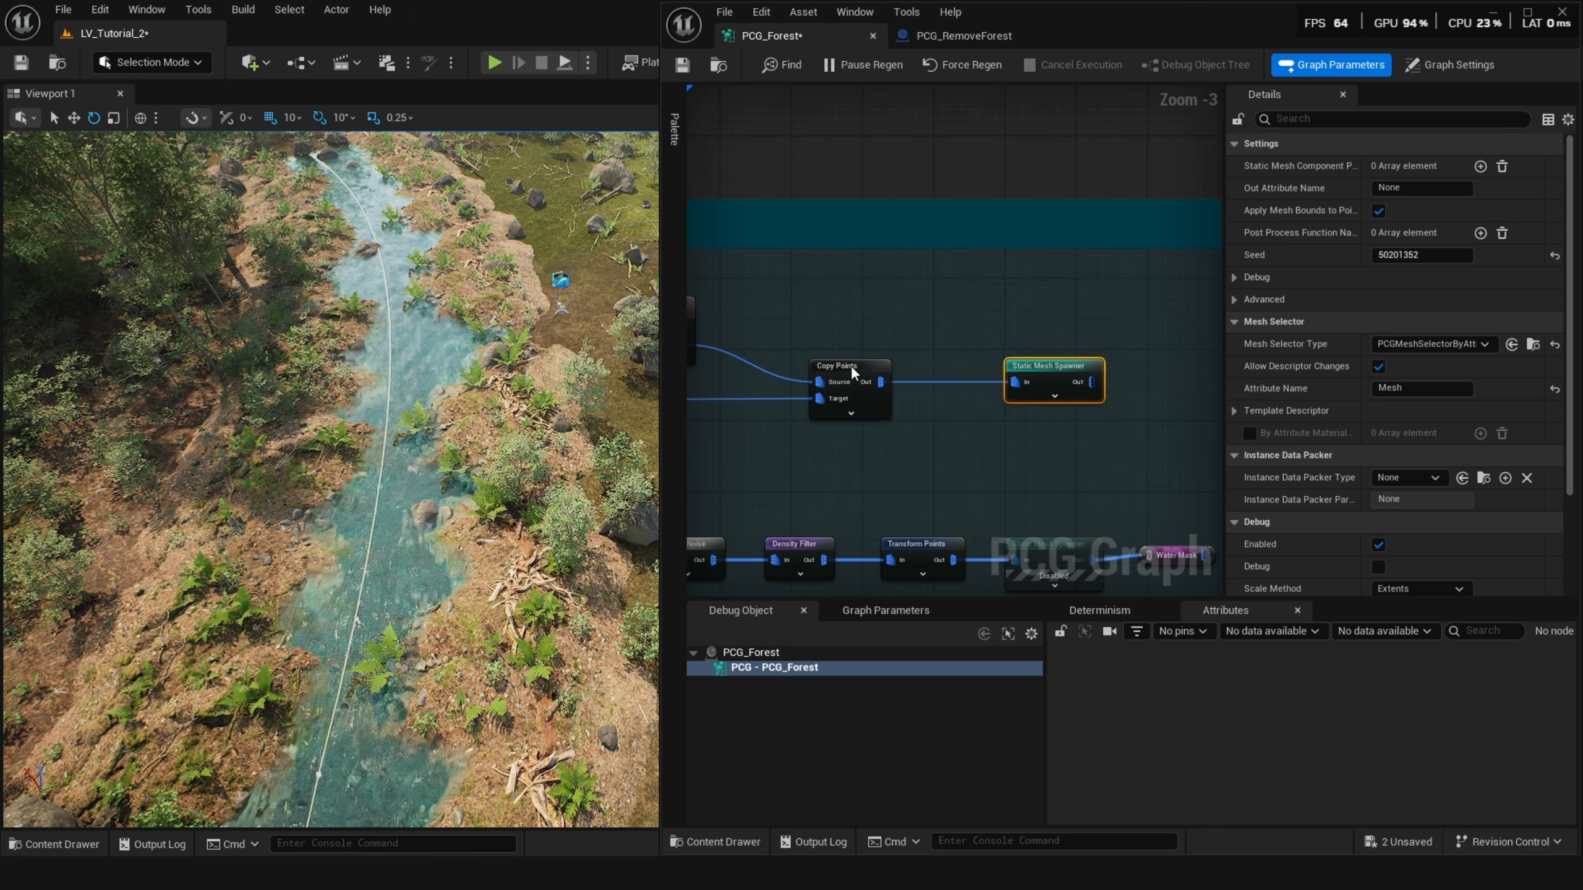
pyautogui.click(851, 365)
pyautogui.click(1040, 368)
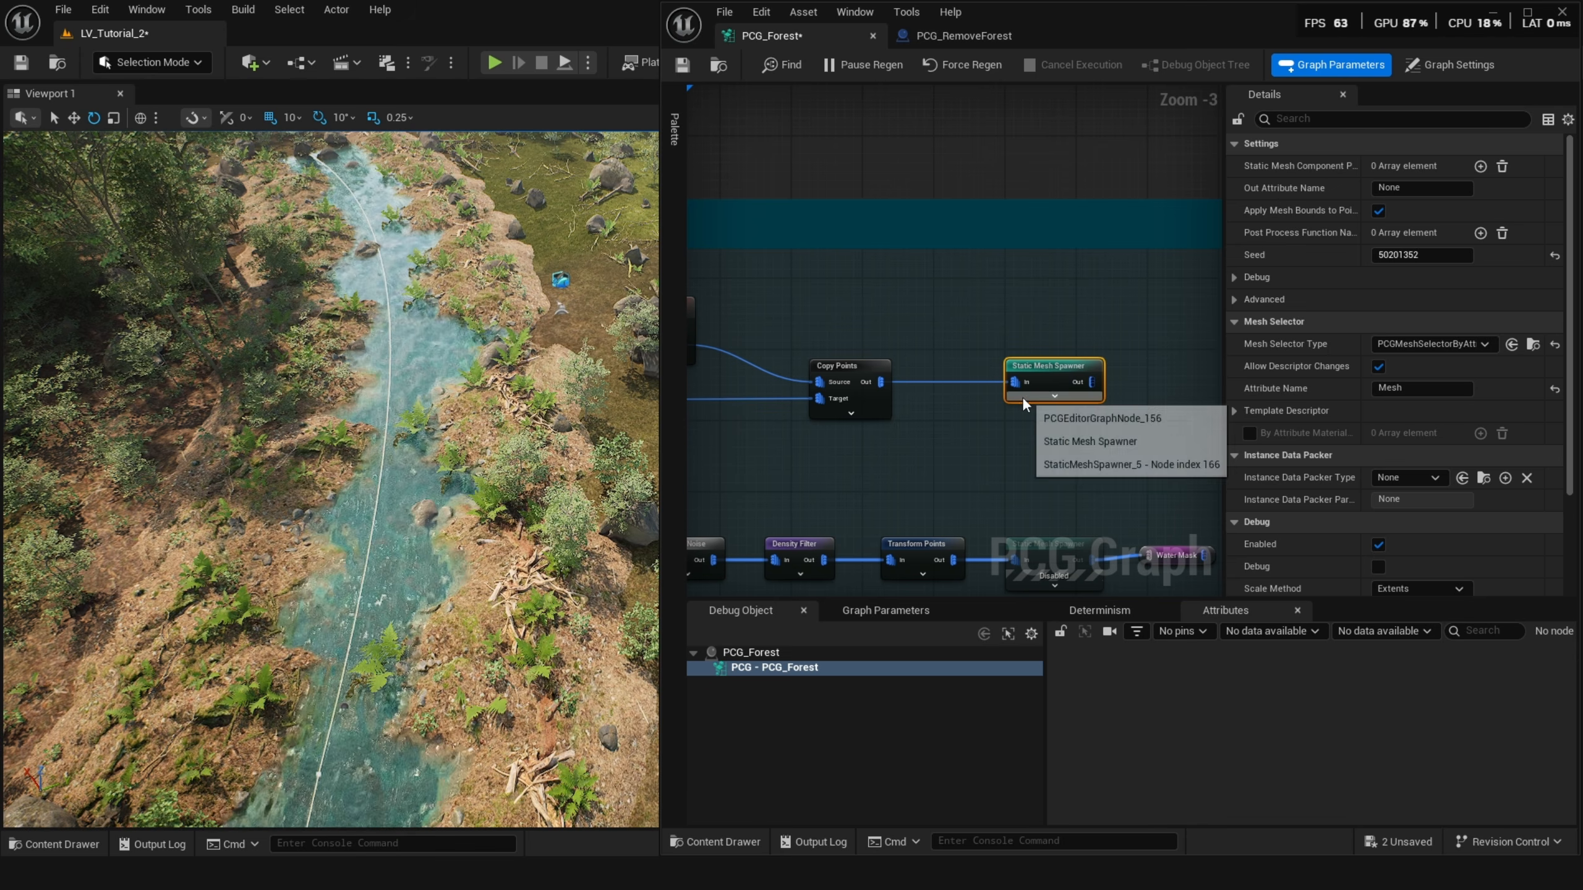
pyautogui.click(1459, 345)
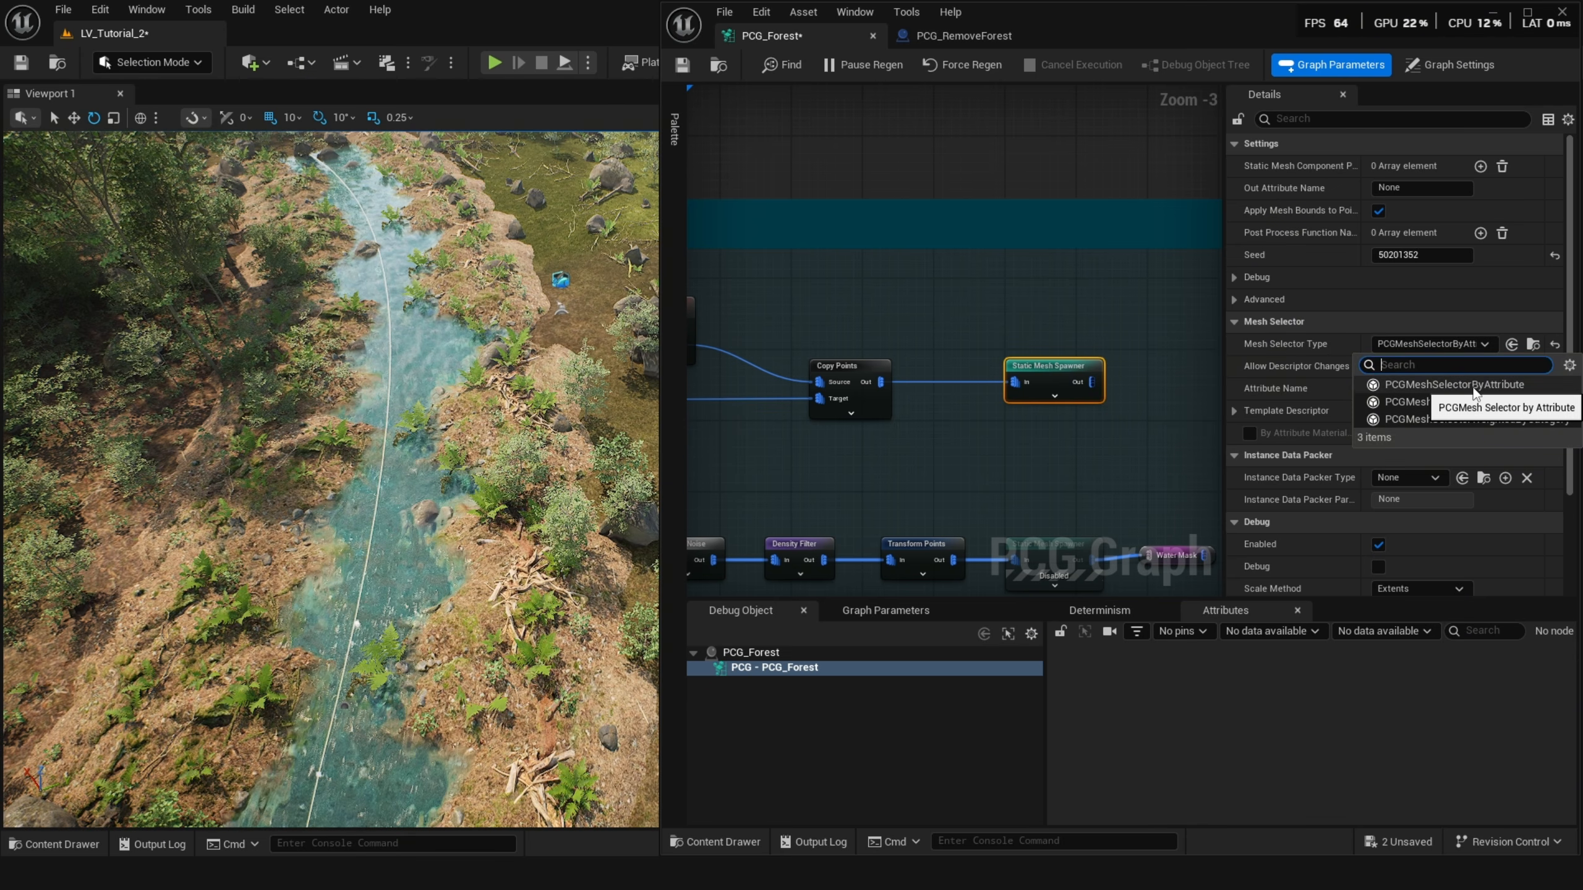
pyautogui.click(1308, 386)
pyautogui.click(1437, 384)
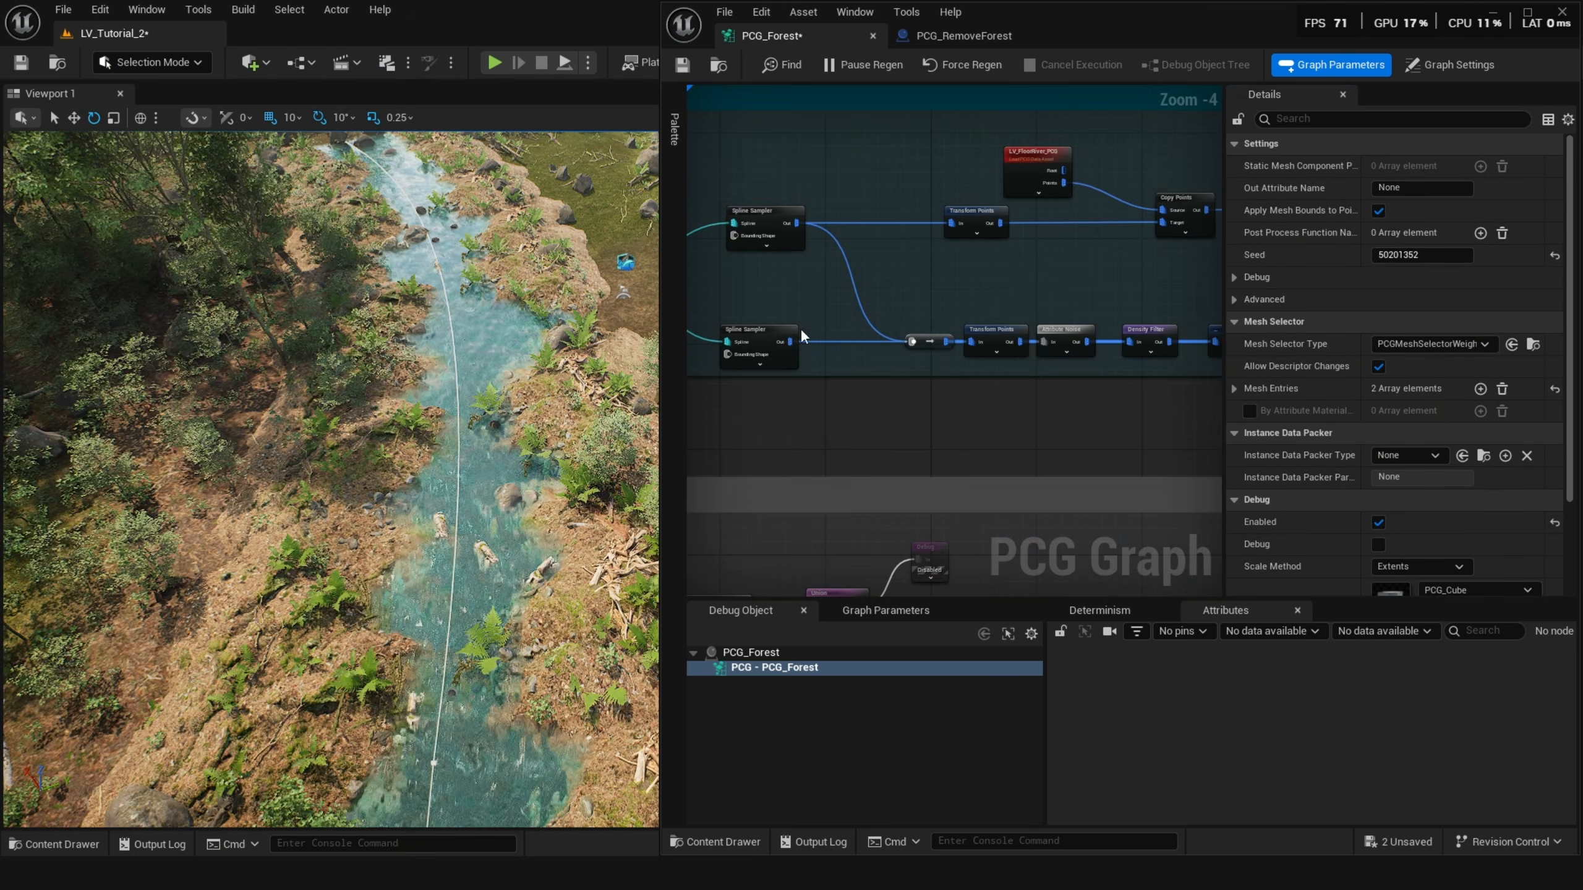
# Preview the River group's Spline Sampler, Transform Points, Attribute Noise and Static Mesh Spawner outputs with debug toggling.
pyautogui.click(784, 329)
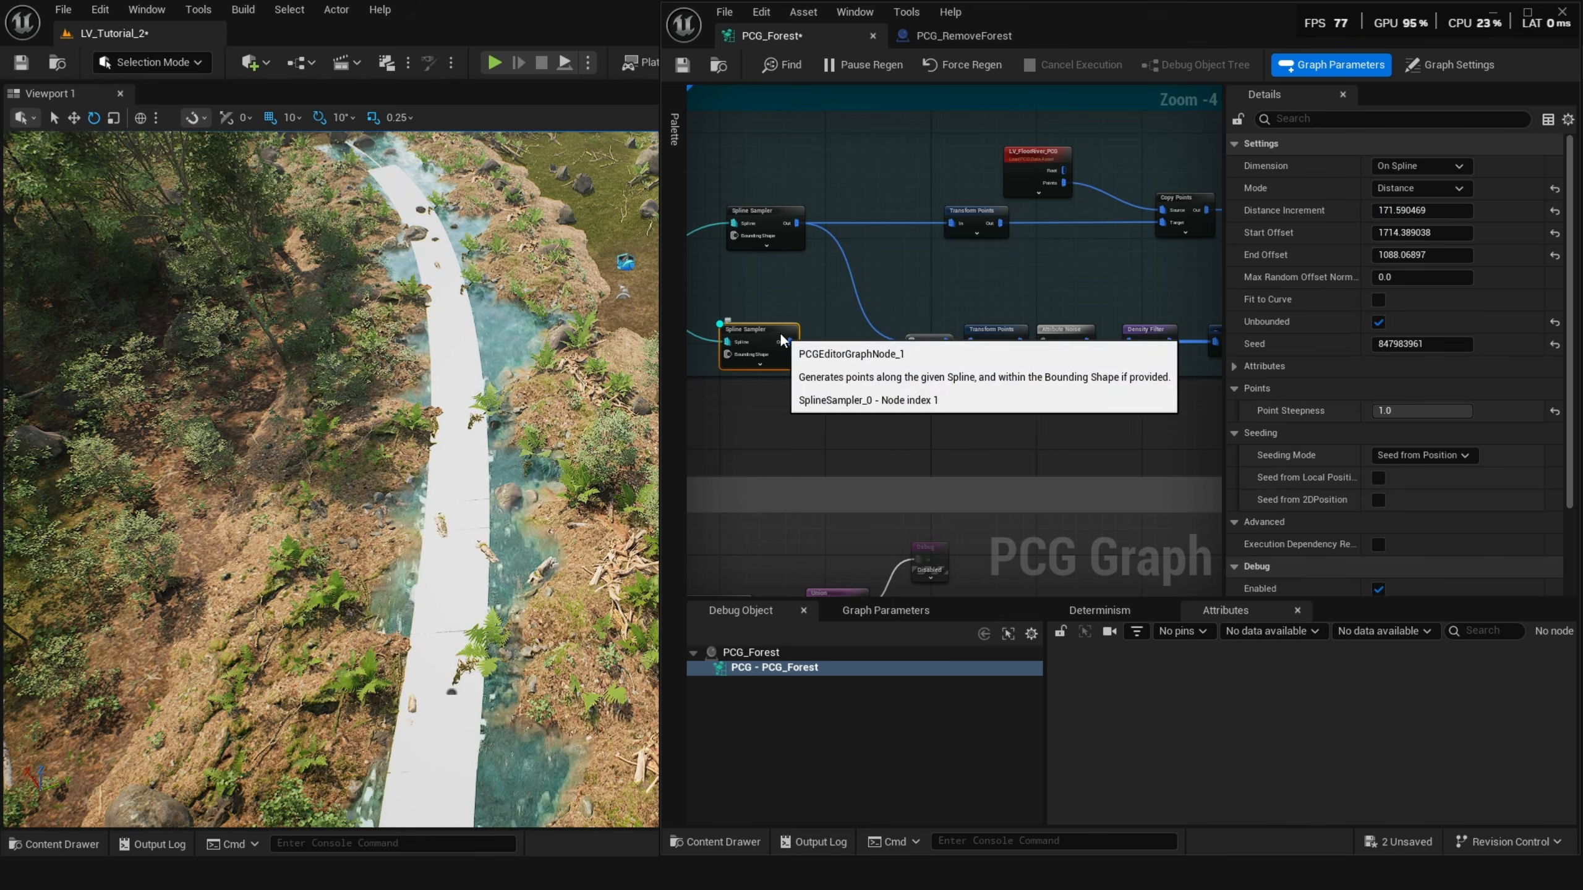
pyautogui.click(992, 330)
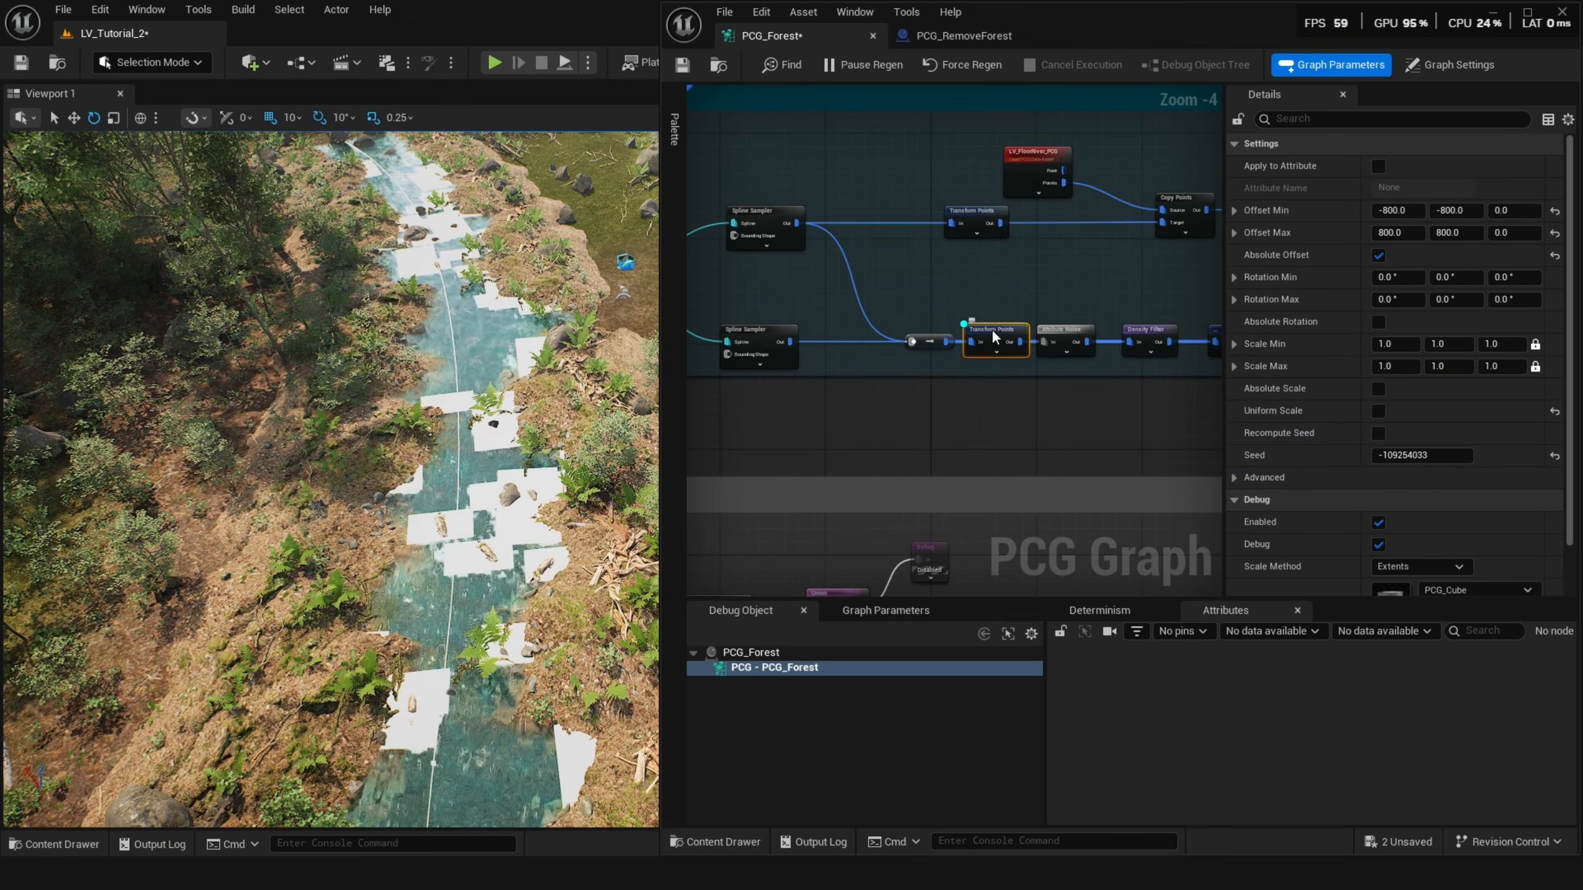
pyautogui.click(1057, 333)
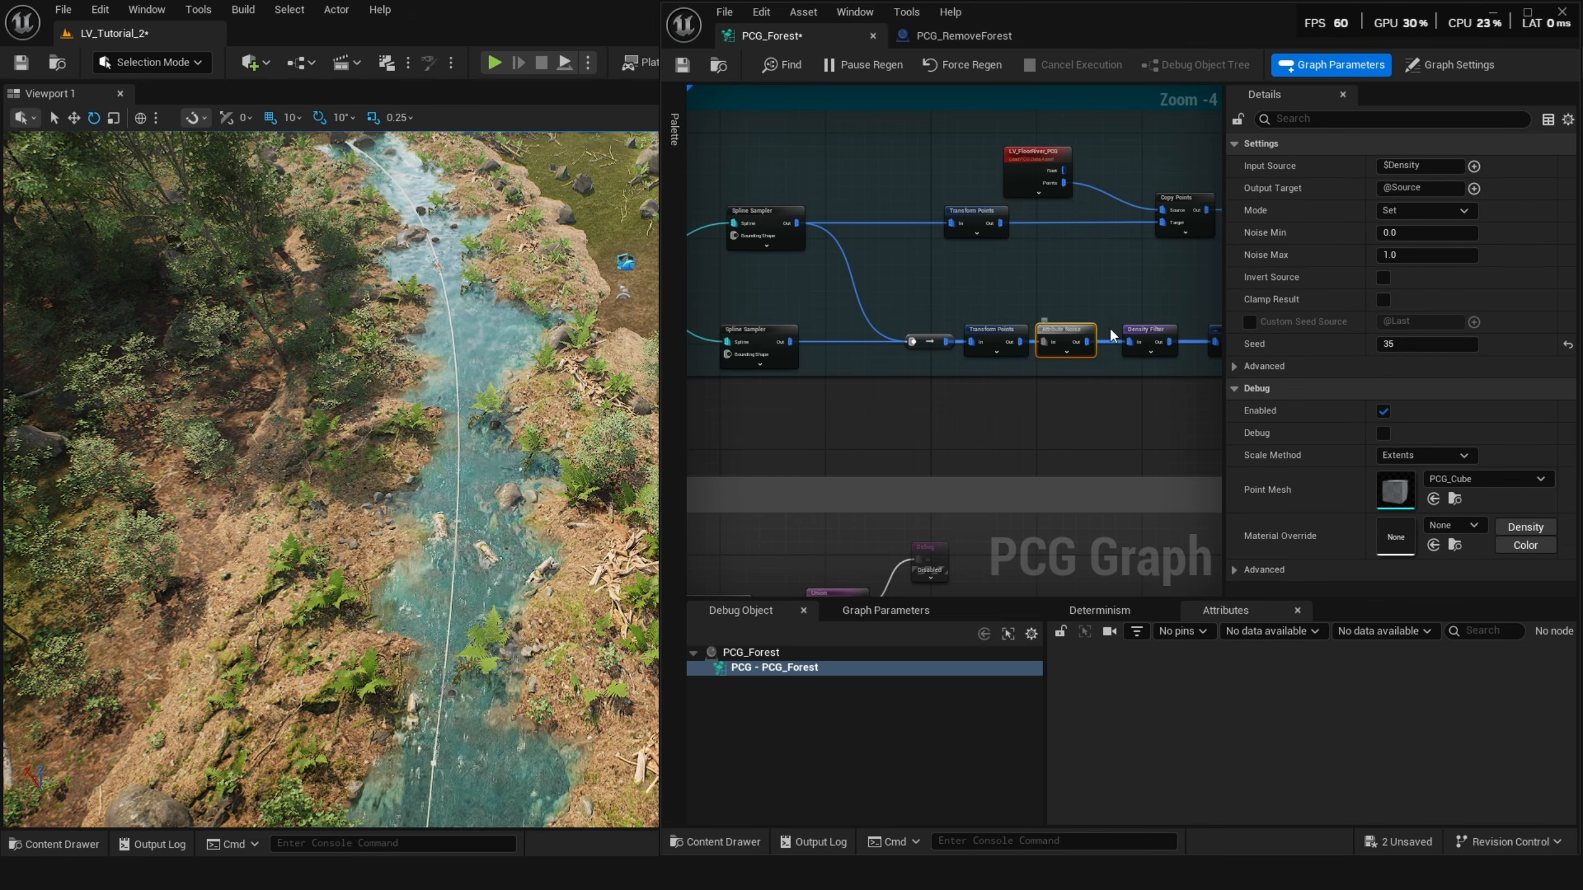
pyautogui.moveTo(1109, 326); pyautogui.dragTo(943, 335, button='right')
pyautogui.scroll(2, 944, 335)
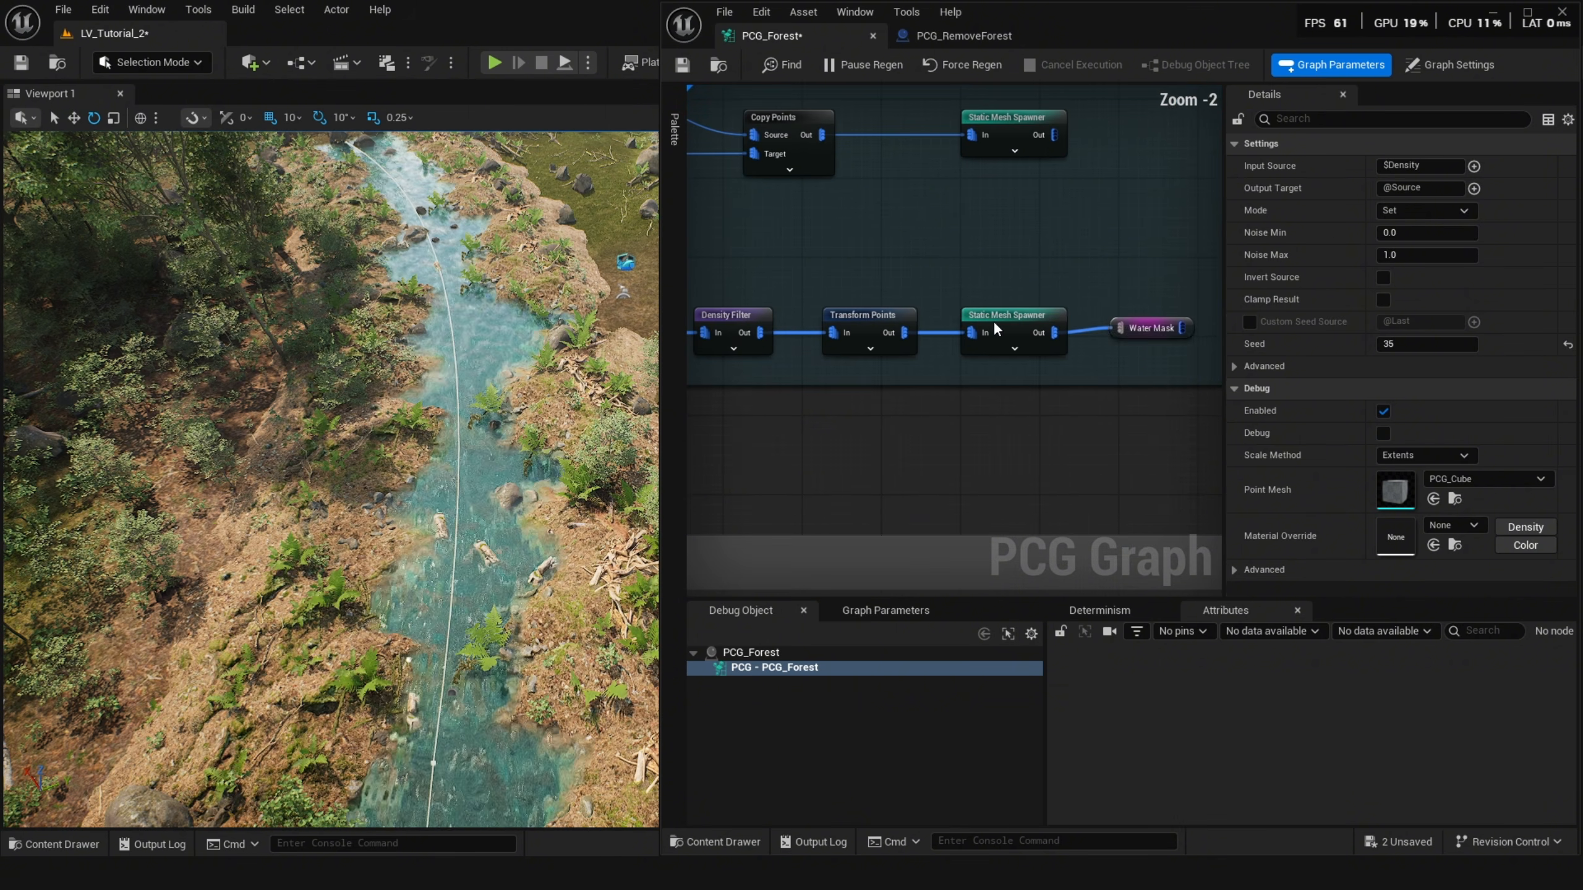
pyautogui.click(992, 320)
pyautogui.press('d')
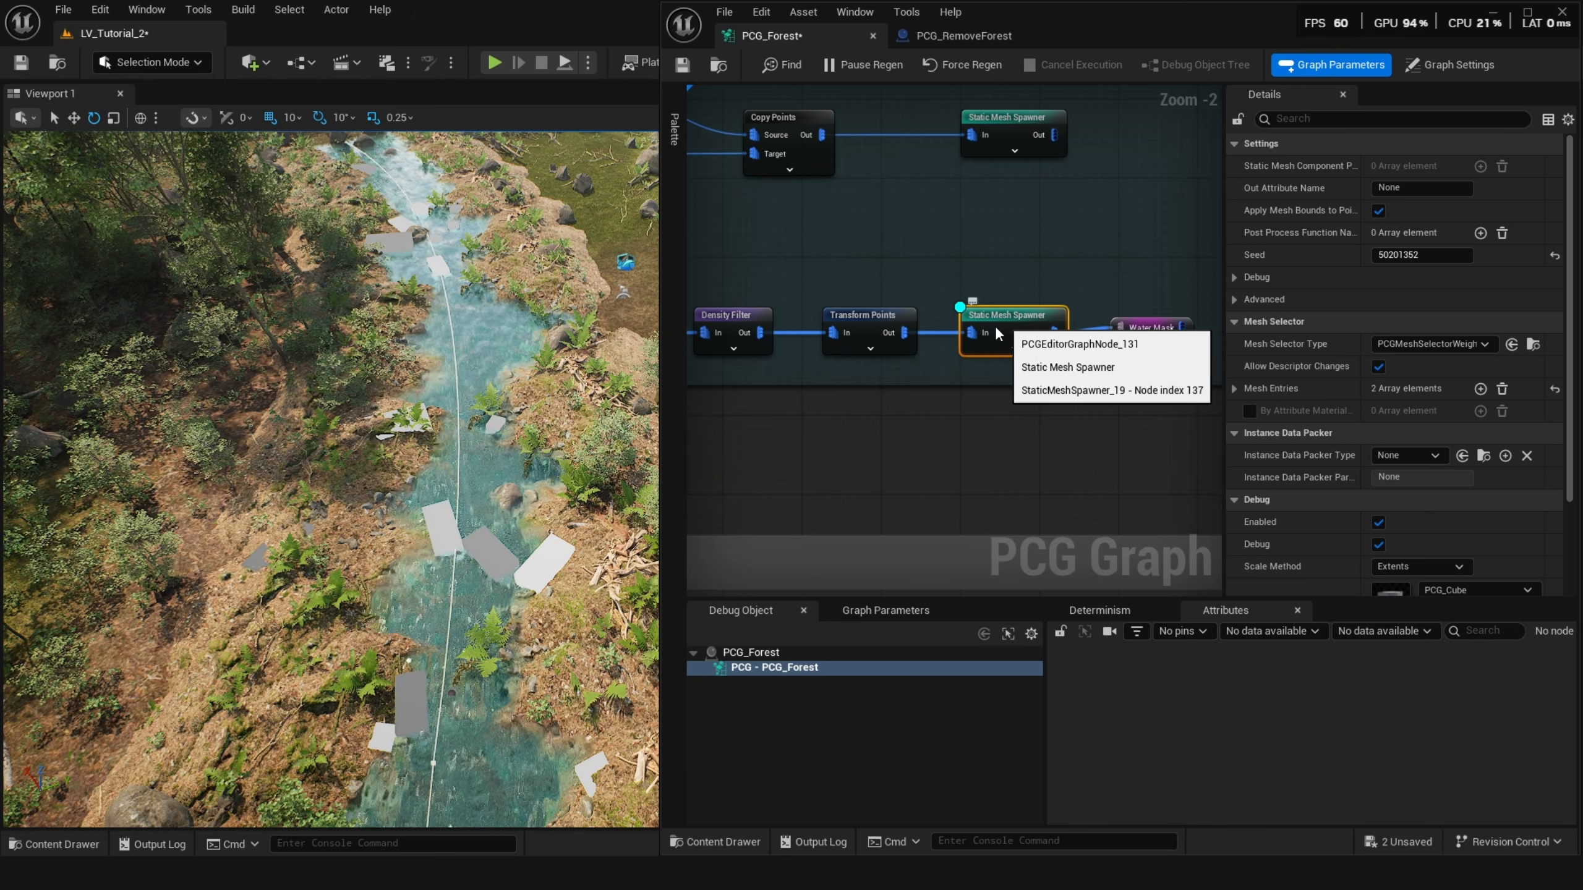
pyautogui.press('d')
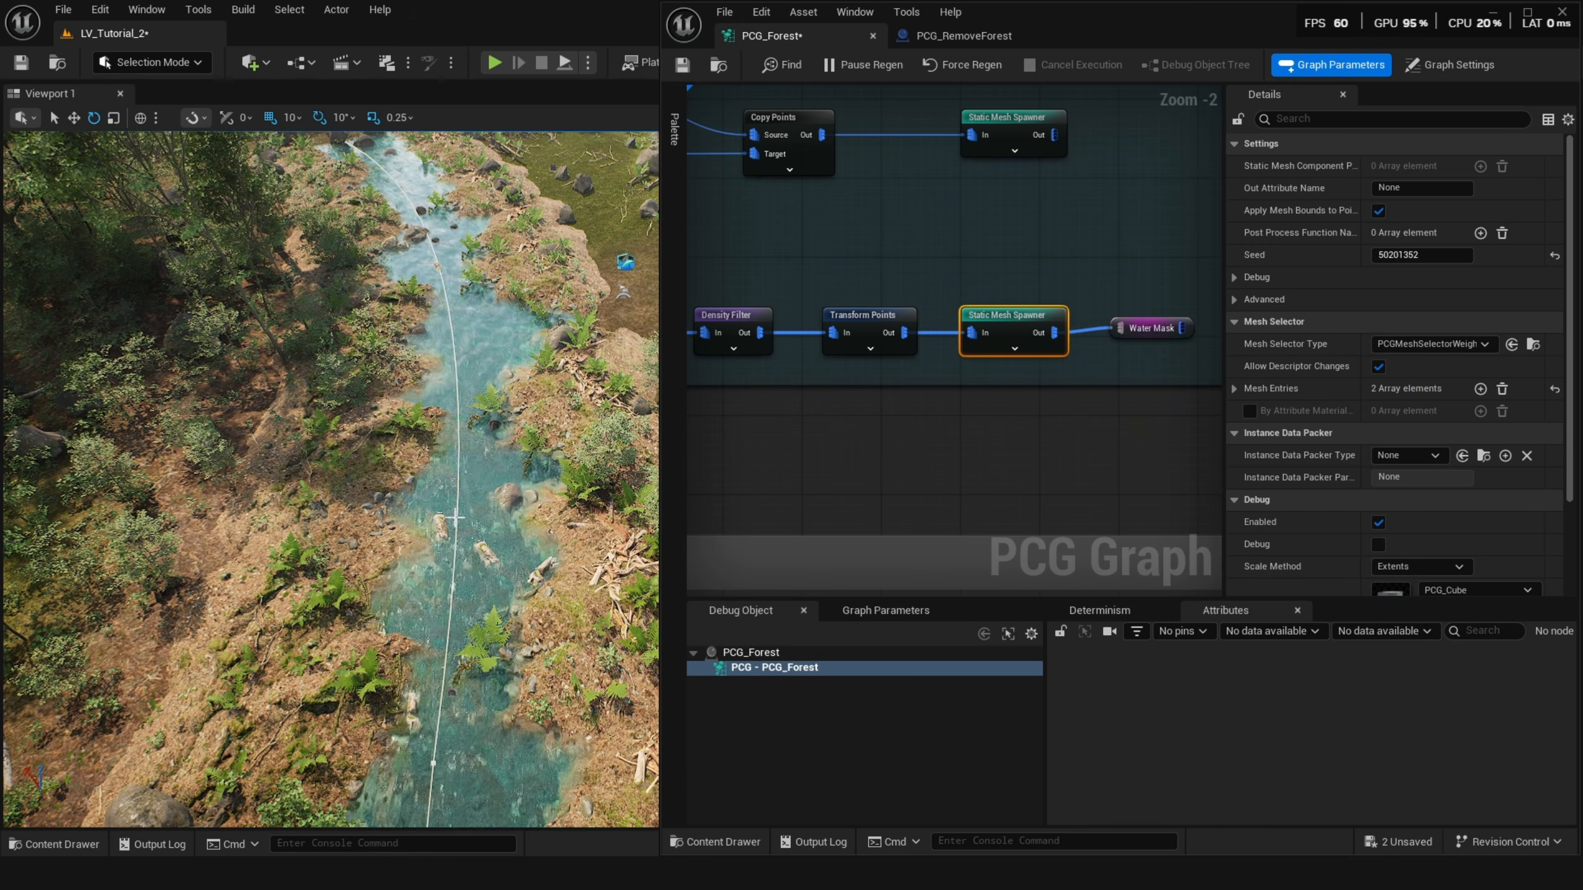
# Toggle debug previews on the Surrounding group's Distance and Density Remap nodes to examine their point output.
pyautogui.moveTo(1009, 424); pyautogui.dragTo(872, 349, button='right')
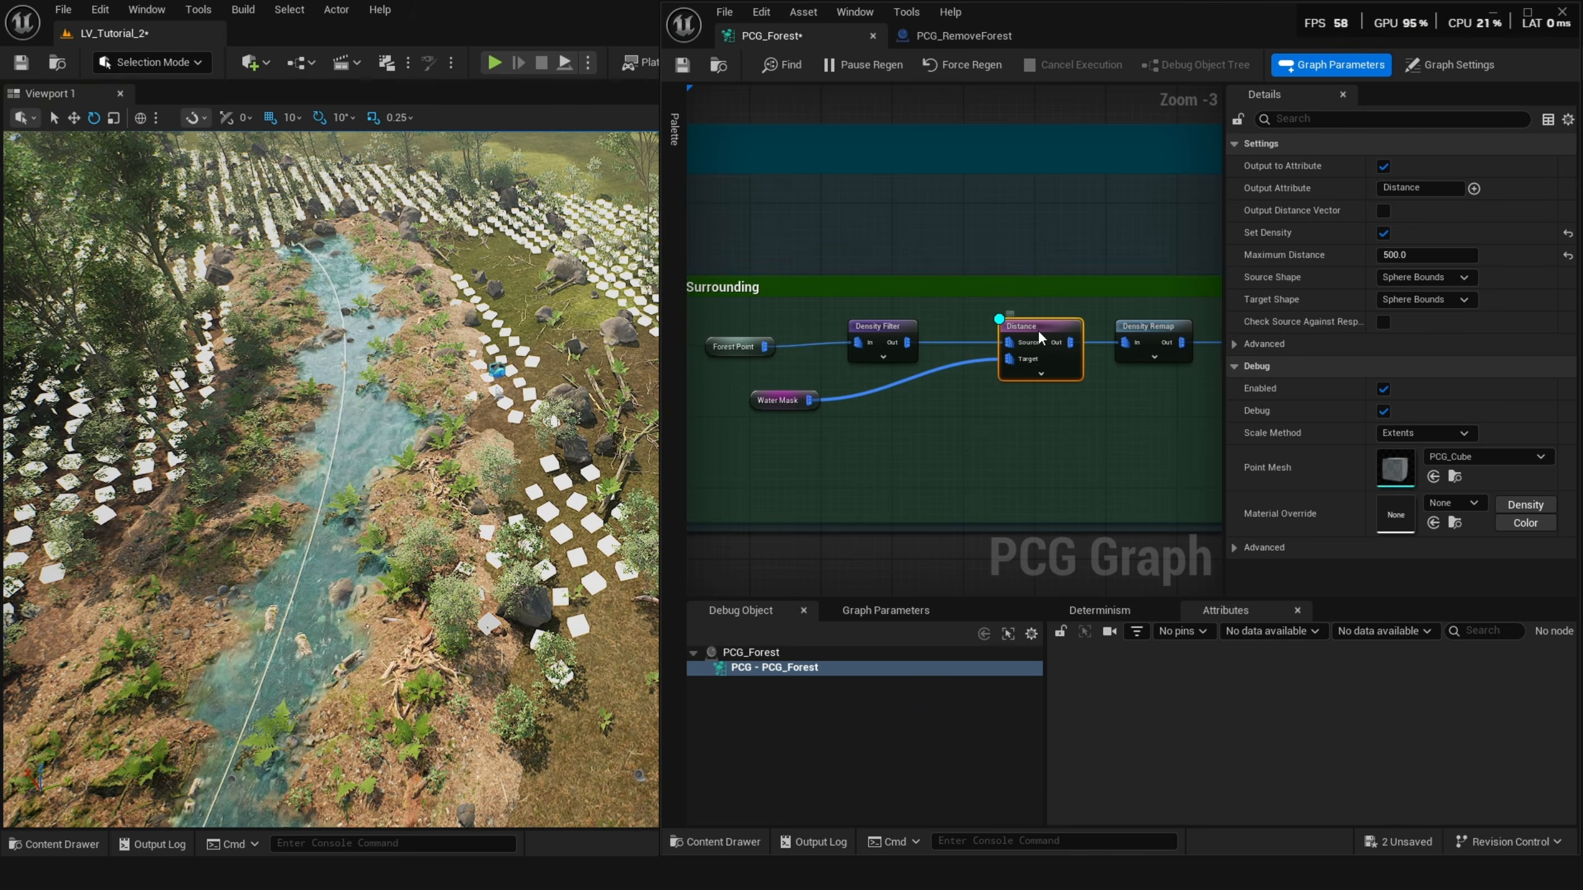
pyautogui.press('a')
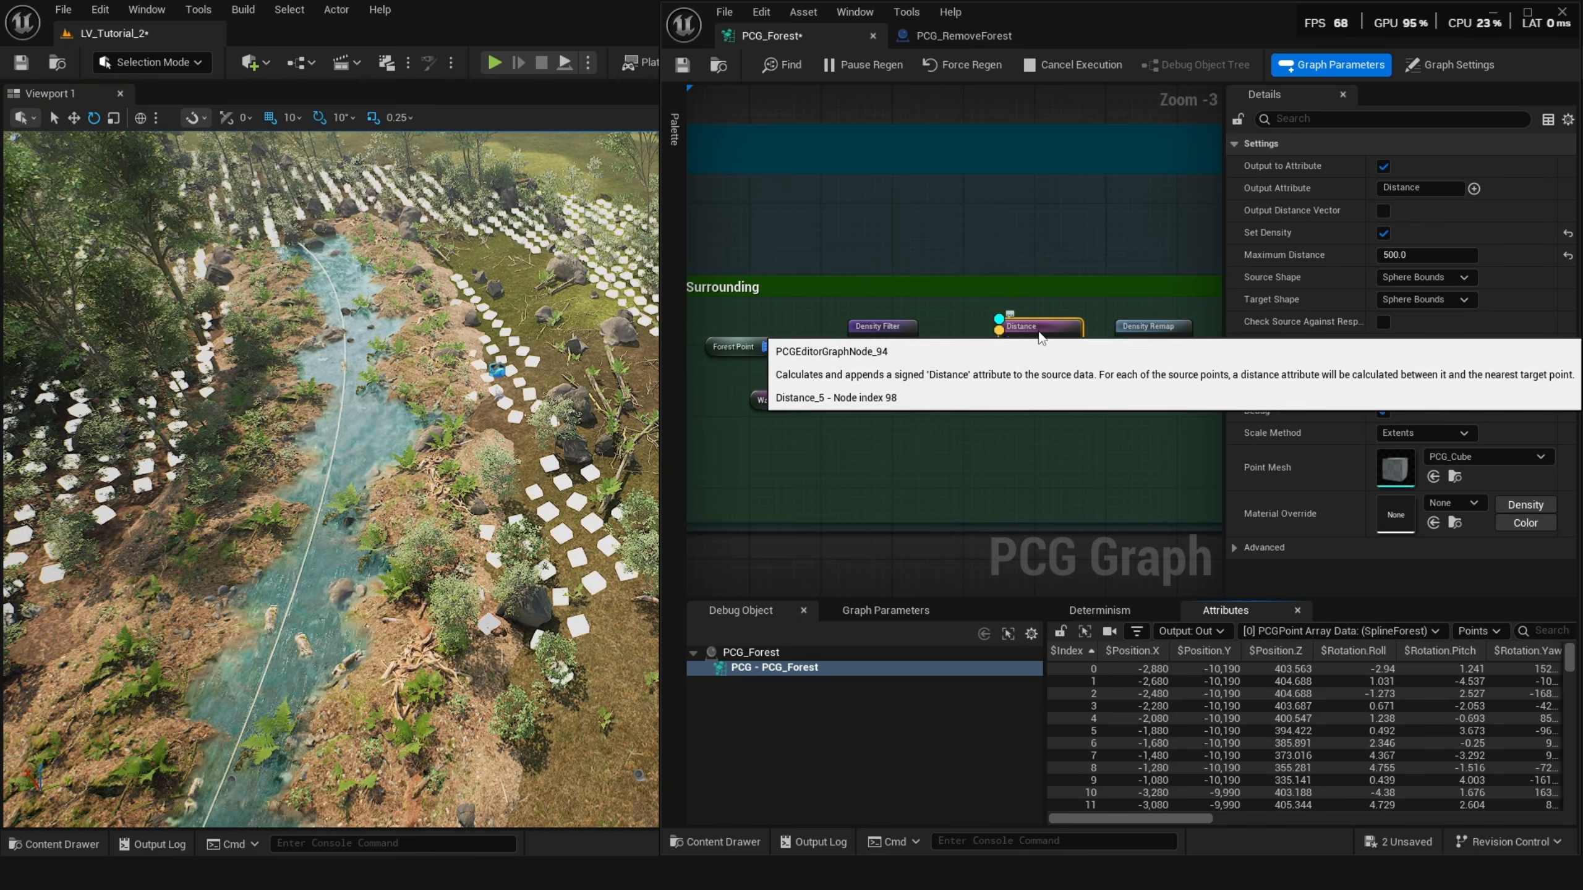
pyautogui.press('d')
pyautogui.press('a')
pyautogui.moveTo(1049, 339); pyautogui.dragTo(922, 350, button='right')
pyautogui.click(1029, 344)
pyautogui.press('d')
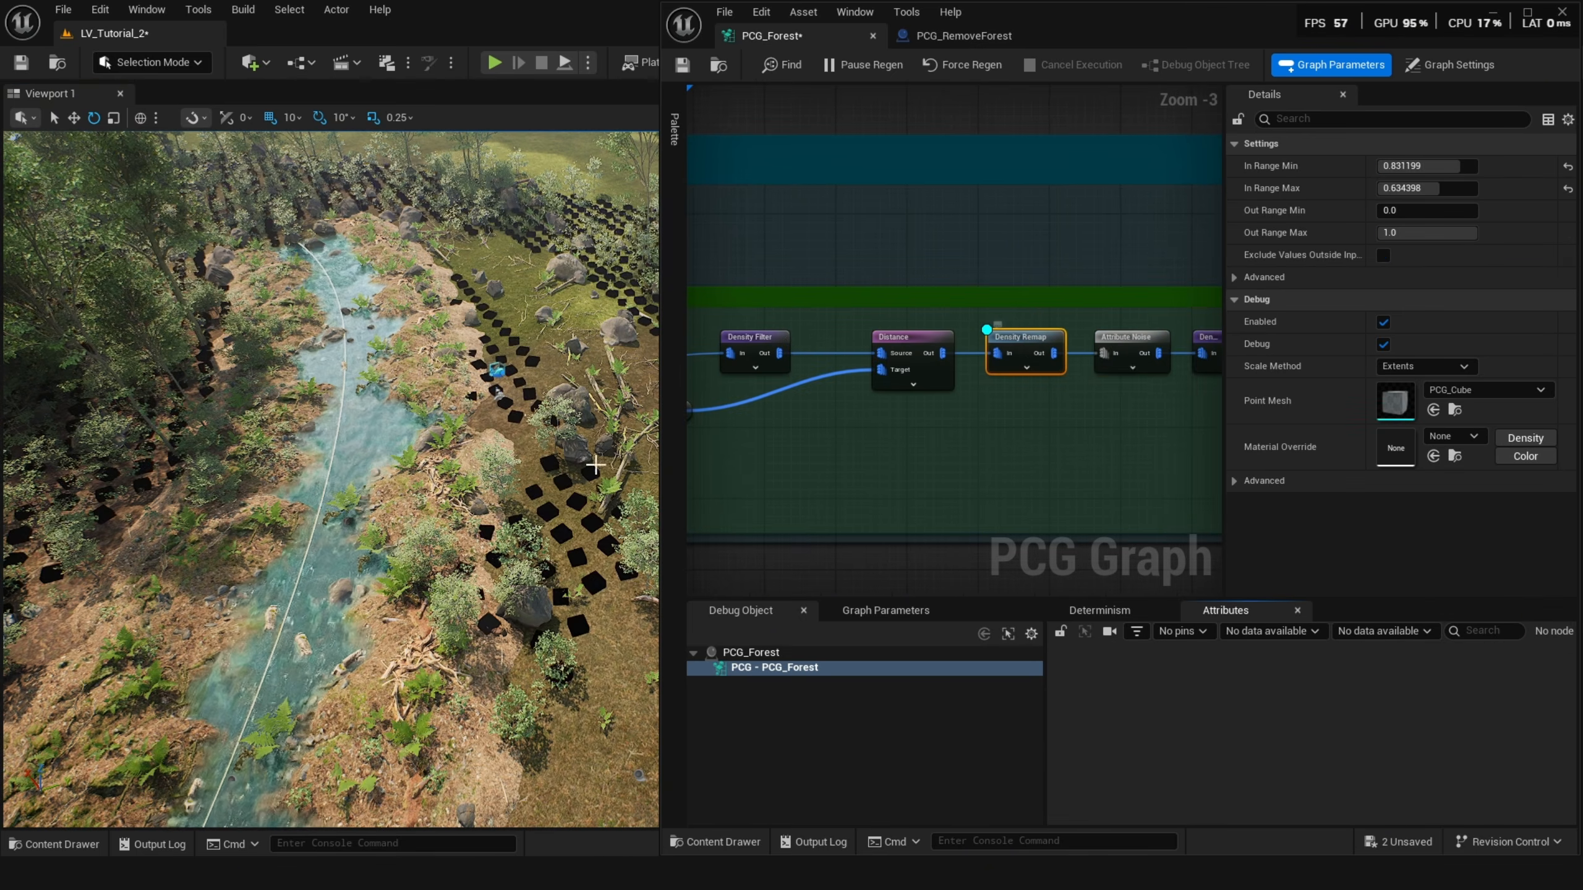
pyautogui.moveTo(596, 464); pyautogui.dragTo(621, 441, button='right')
pyautogui.press('s')
pyautogui.press('d')
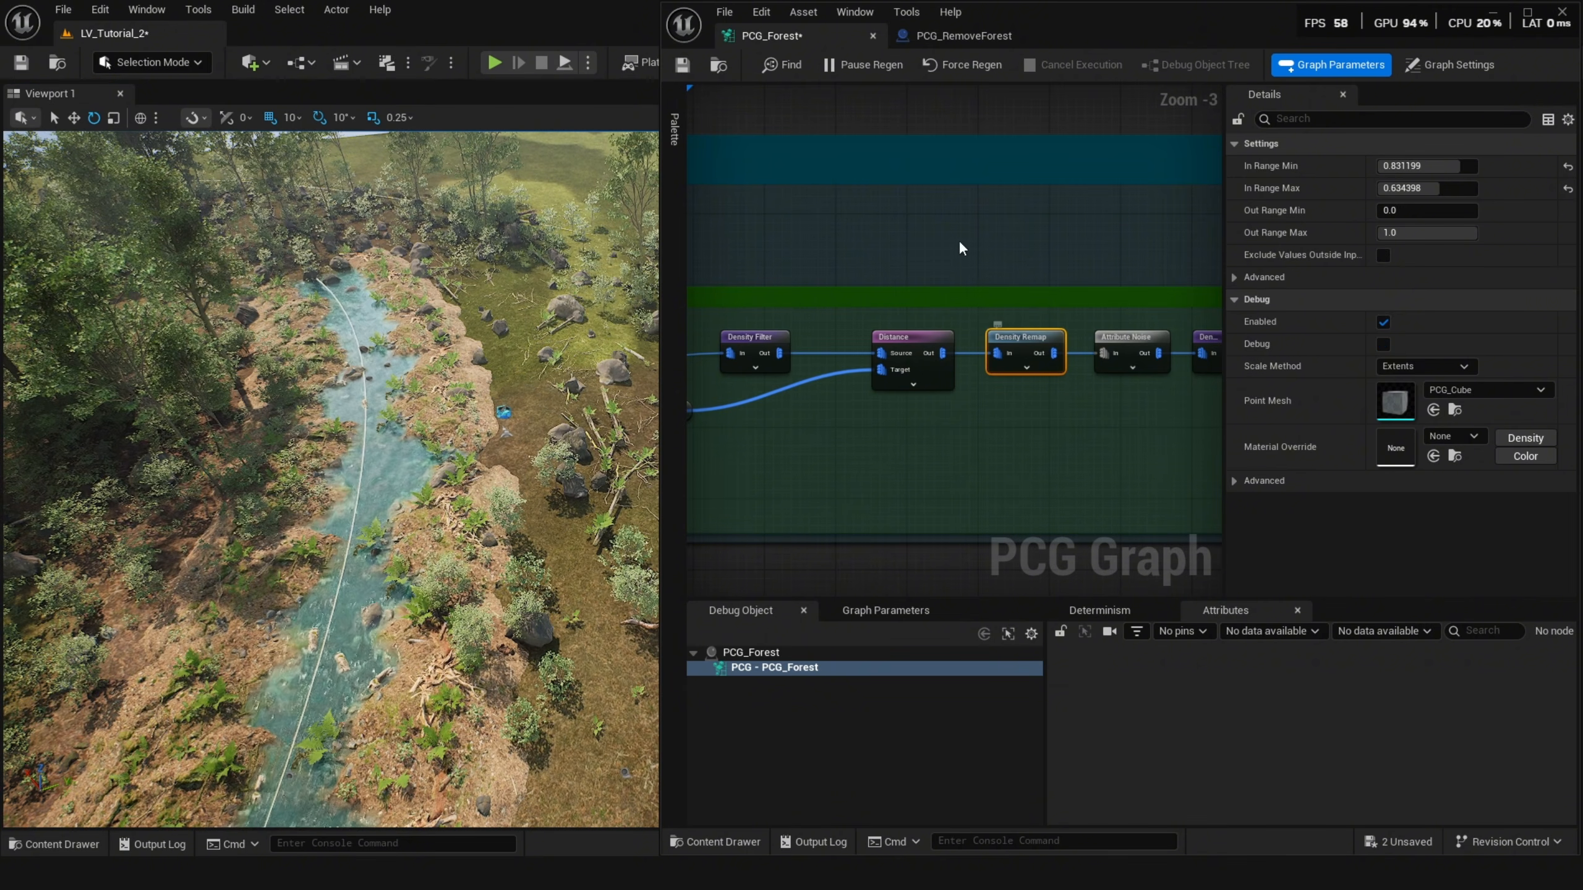
# Preview the Attribute Noise node's debug output and undo a Noise Min change made to it.
pyautogui.click(1129, 353)
pyautogui.press('d')
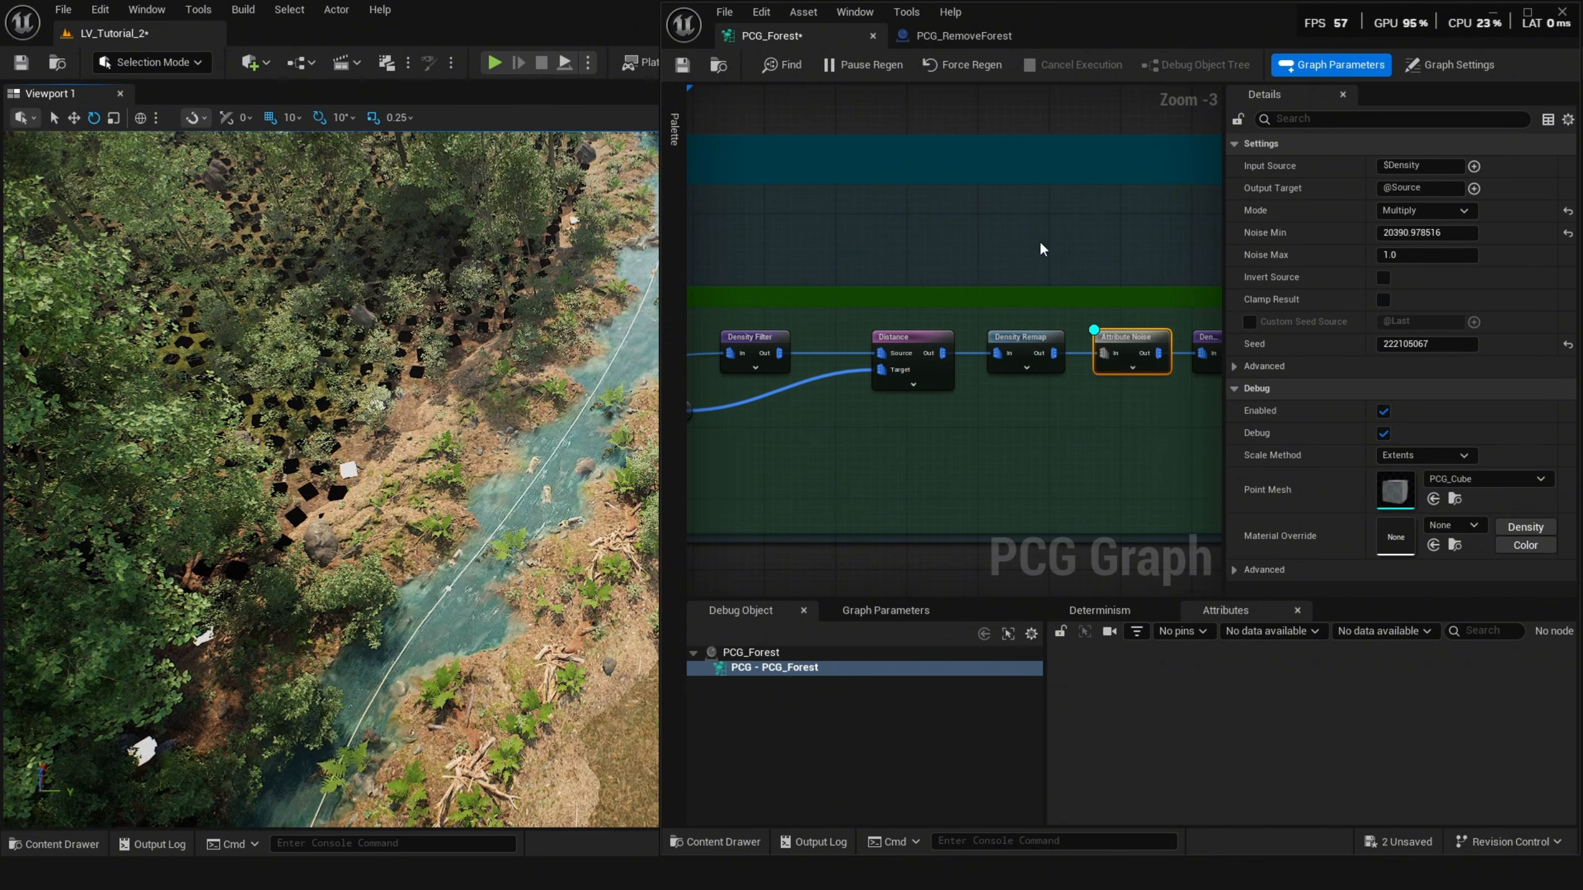
pyautogui.moveTo(1404, 246); pyautogui.dragTo(1430, 235)
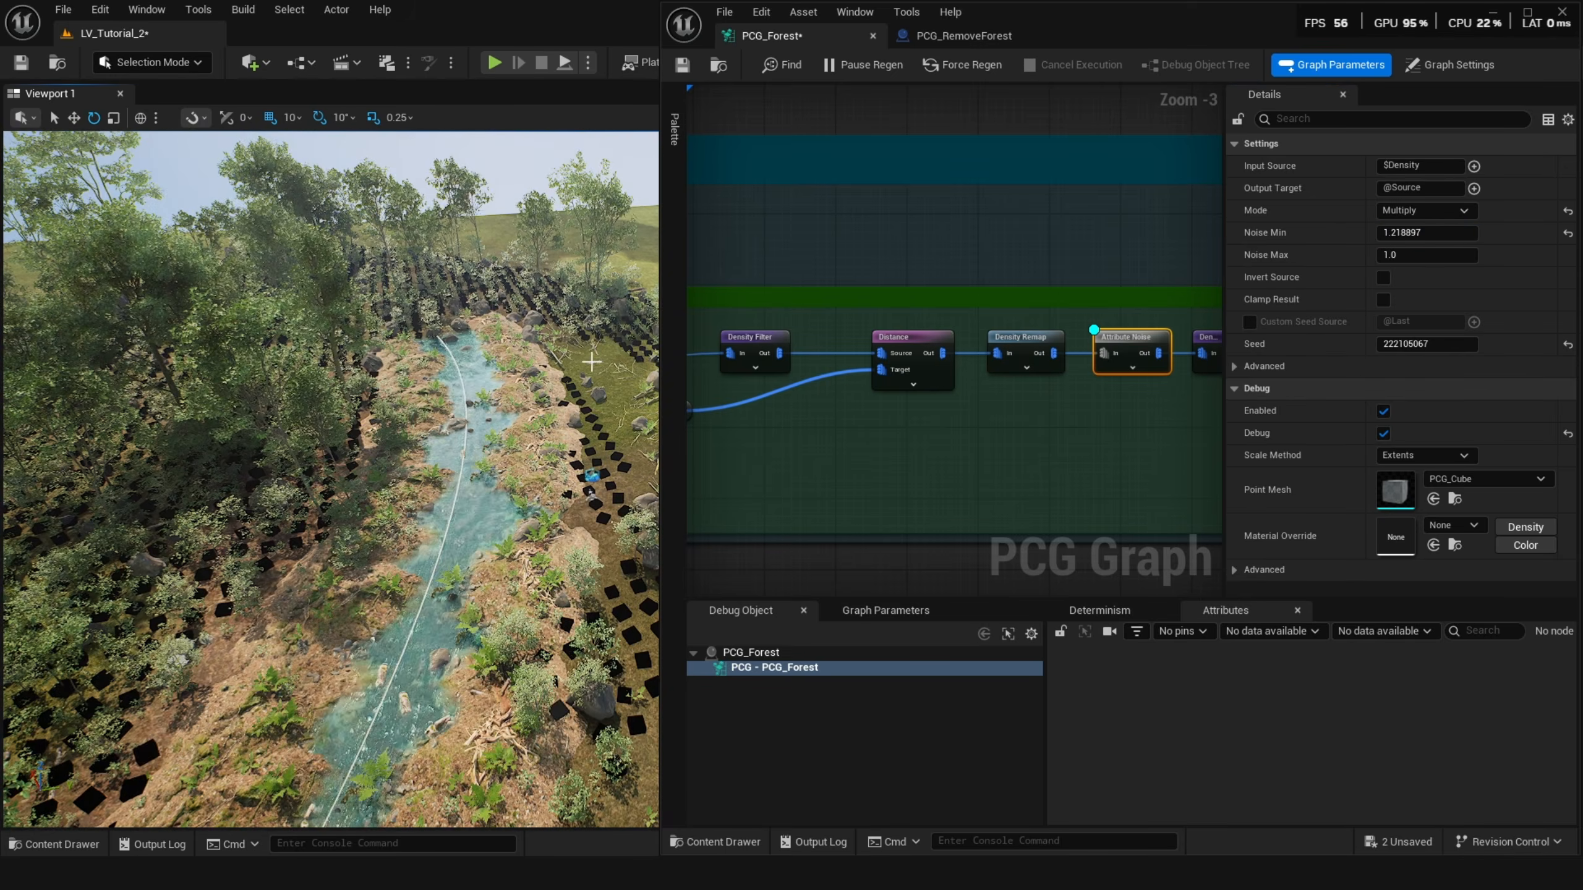
pyautogui.hotkey('ctrl', 'z')
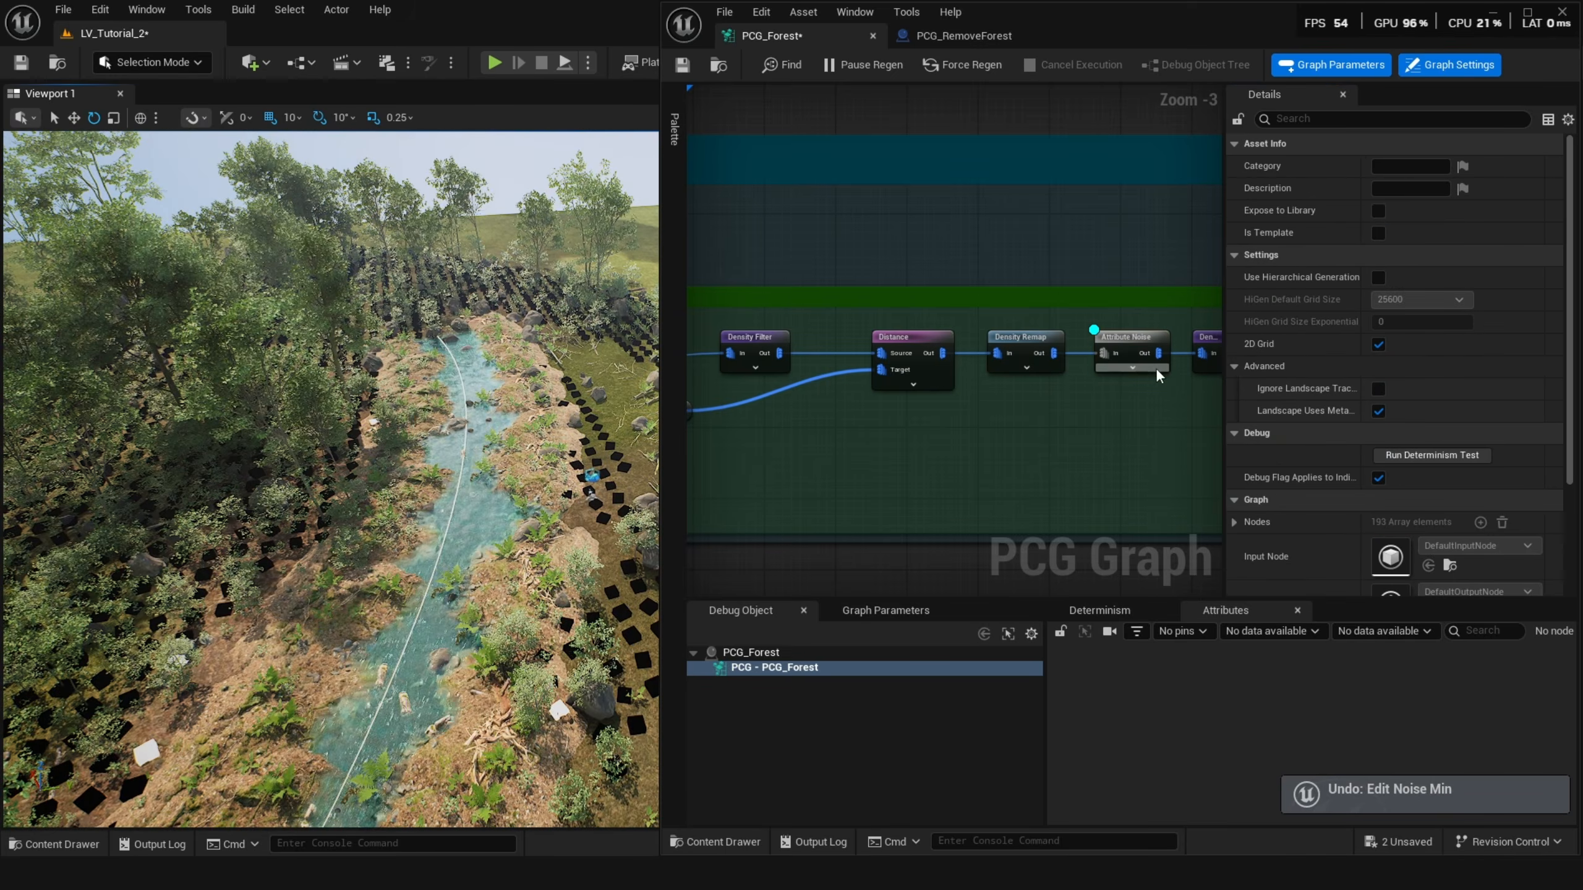
pyautogui.press('d')
# Toggle the debug preview of the Surrounding group's Density Filter node.
pyautogui.moveTo(1141, 353); pyautogui.dragTo(794, 366, button='right')
pyautogui.click(877, 354)
pyautogui.press('d')
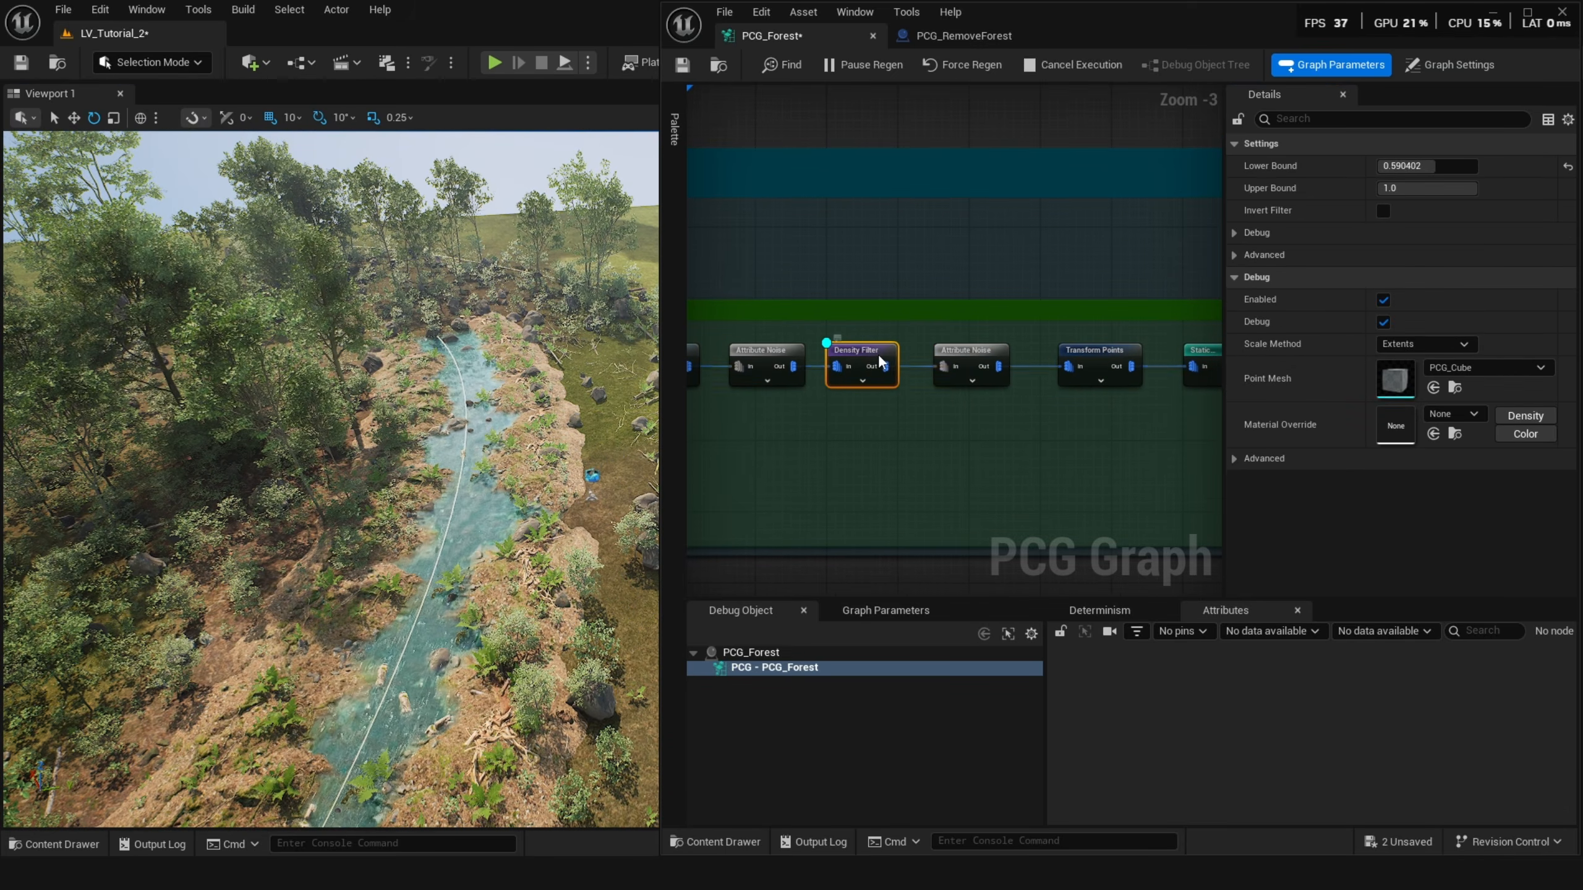
pyautogui.moveTo(1139, 375); pyautogui.dragTo(1104, 359, button='right')
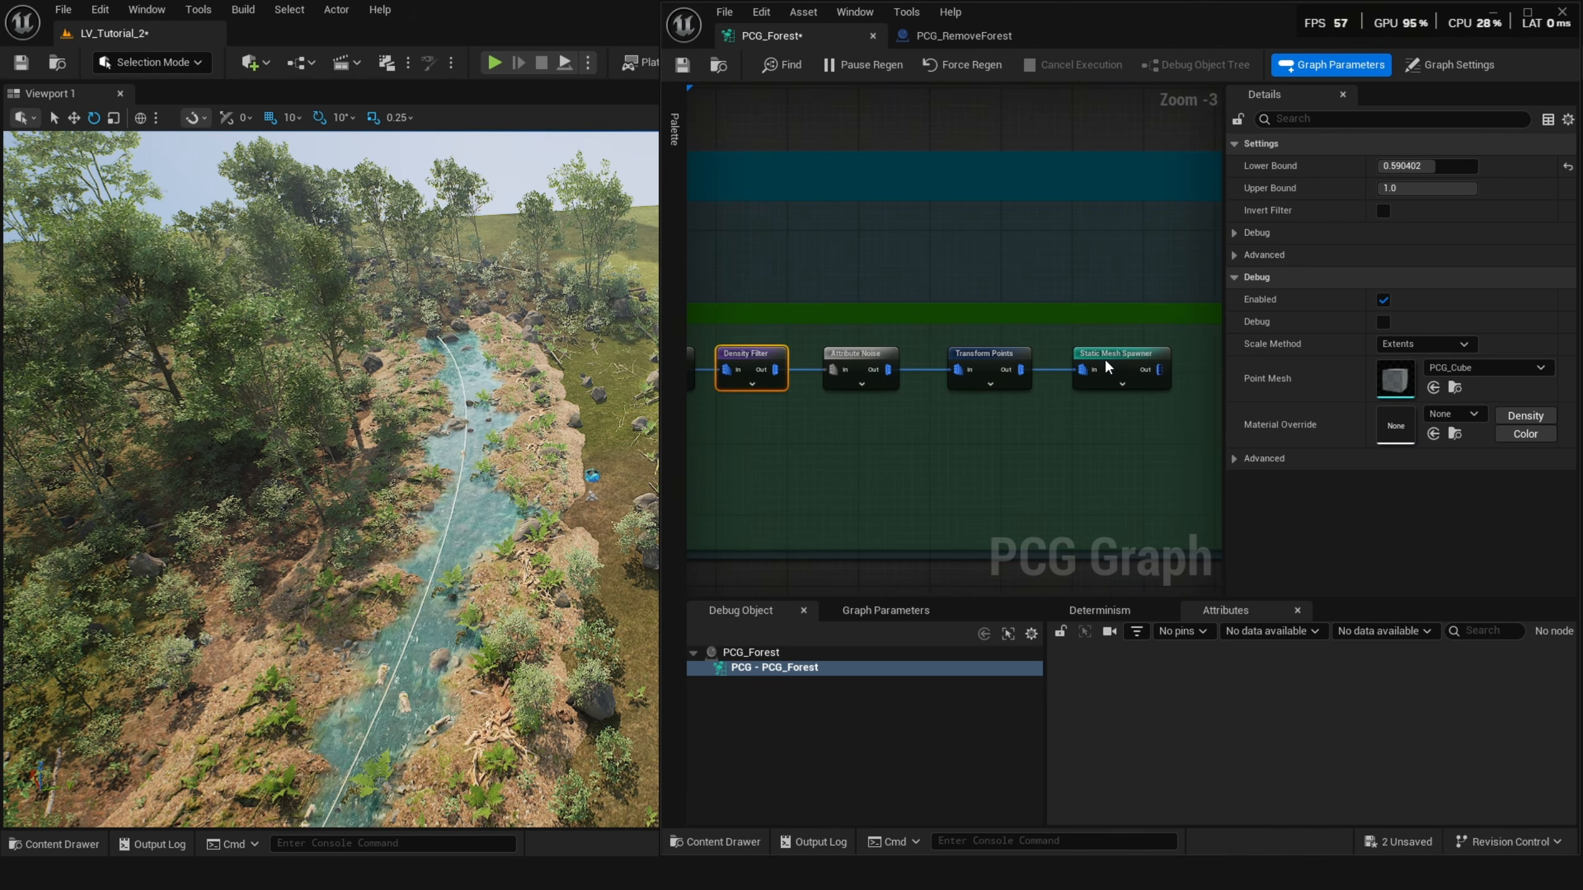
# Expand the Surrounding Static Mesh Spawner's mesh entries to inspect the first entry's descriptor.
pyautogui.click(1102, 358)
pyautogui.click(1235, 389)
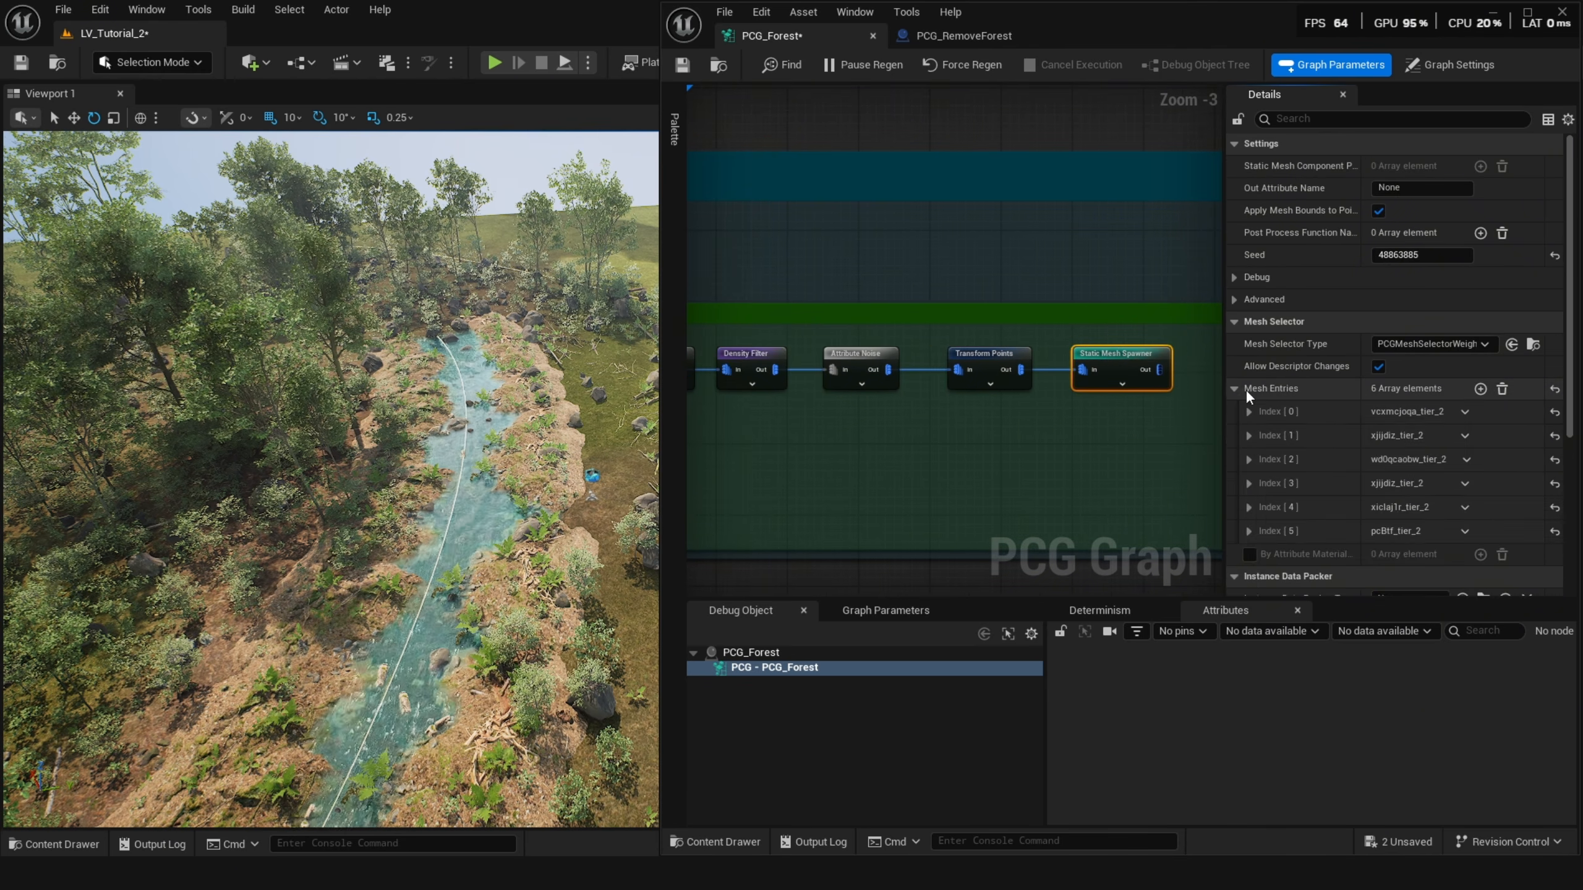
pyautogui.click(1249, 411)
pyautogui.click(1260, 433)
pyautogui.scroll(-2, 1293, 437)
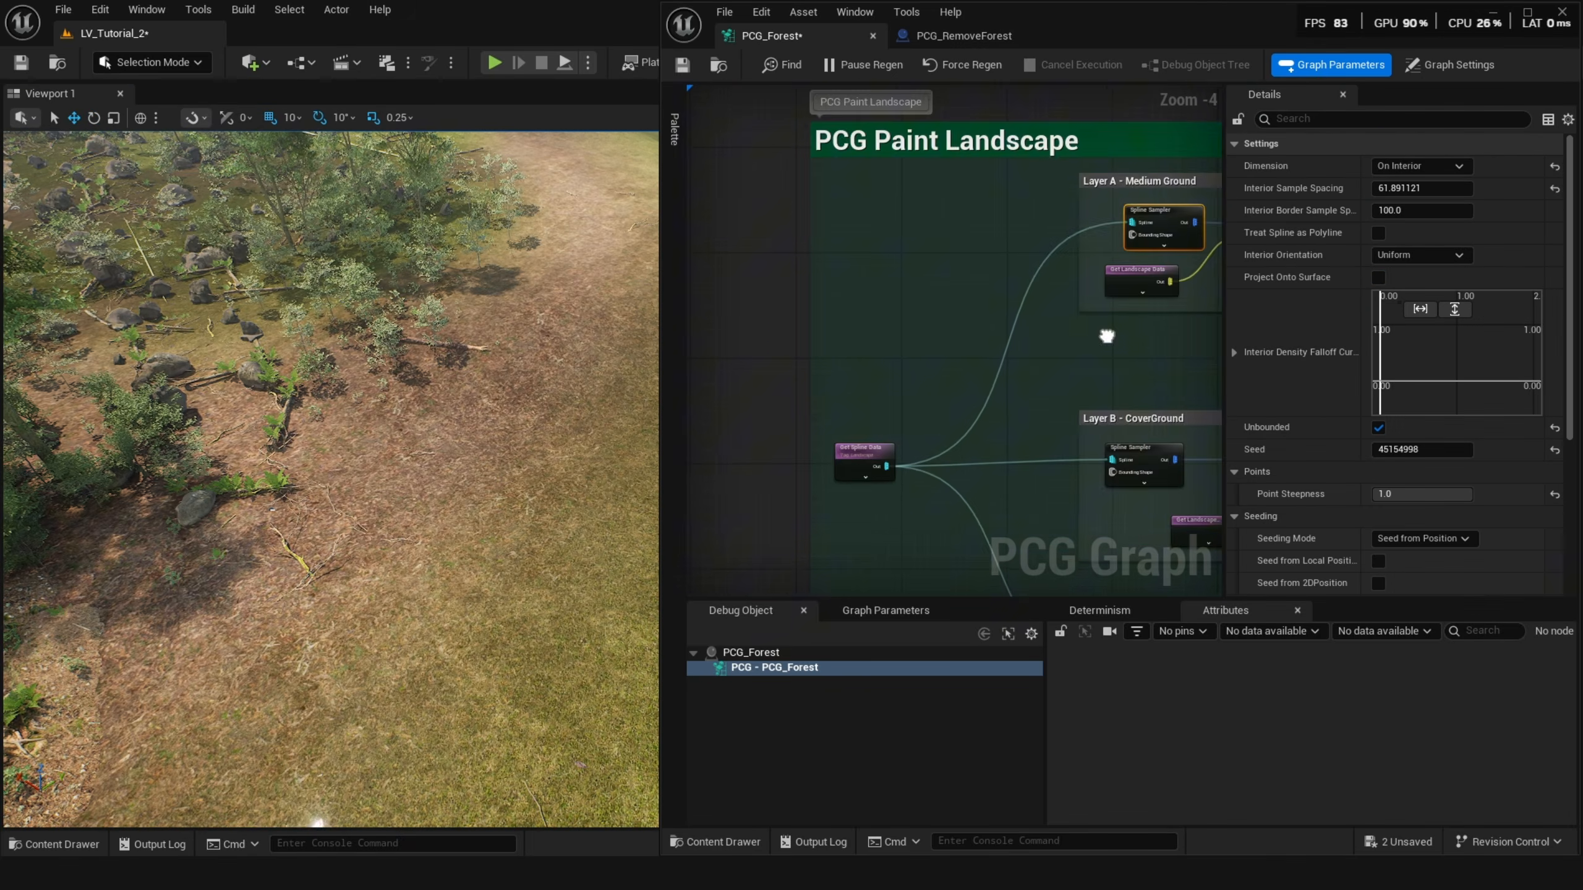
# Examine the Get Spline Data node's actor selection tag and the actor tags set on the PCG_LandscapePaint and PCG_RemoveForest blueprints.
pyautogui.scroll(5, 829, 462)
pyautogui.click(841, 435)
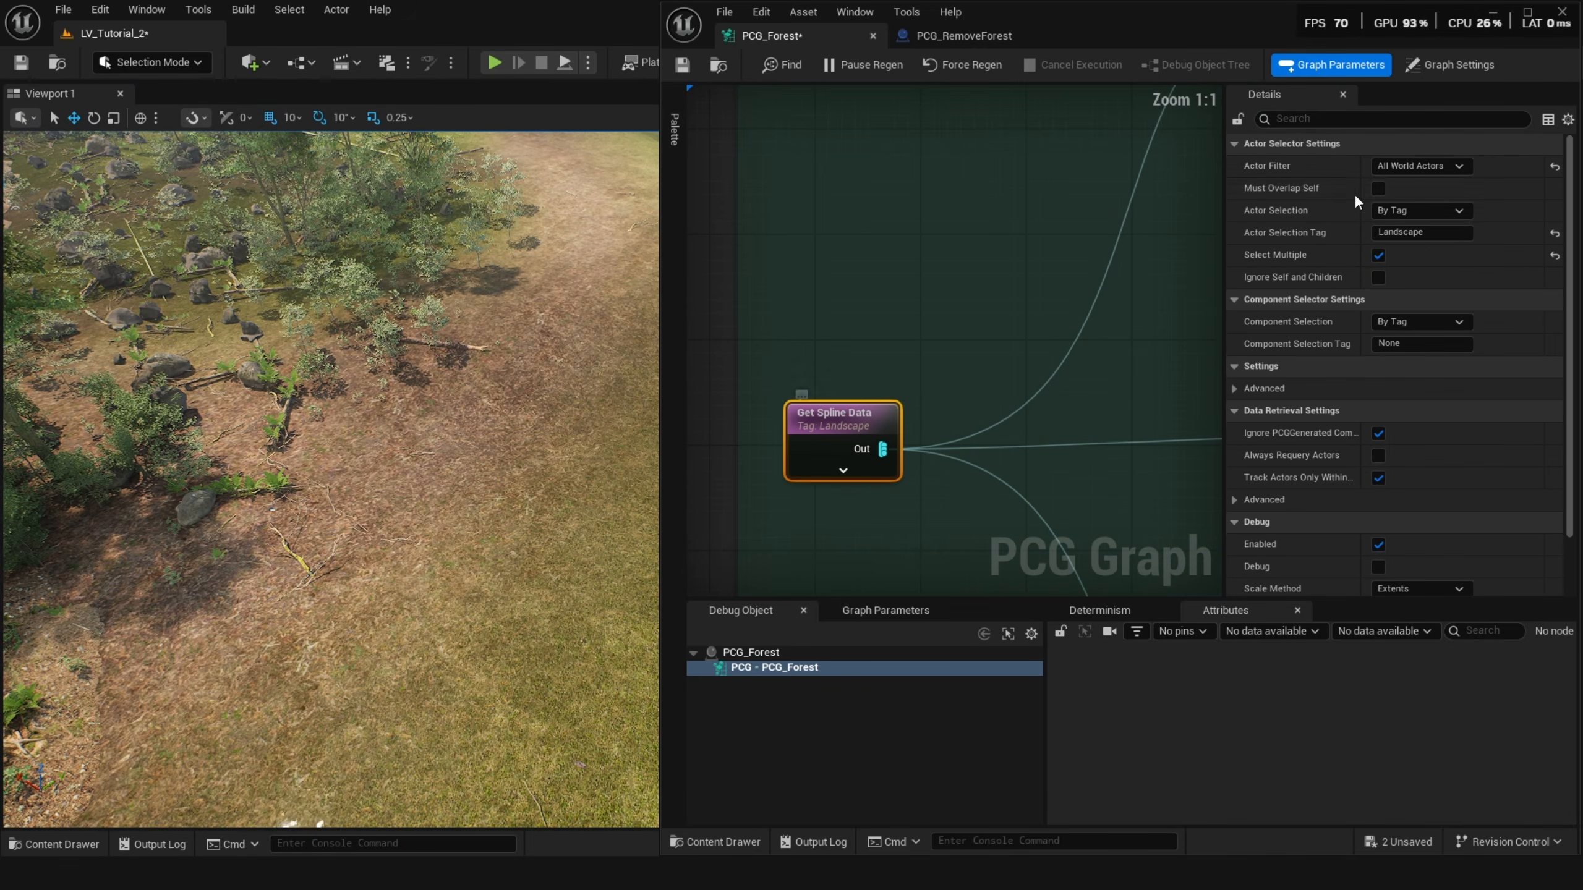
pyautogui.moveTo(1425, 232); pyautogui.dragTo(1378, 242)
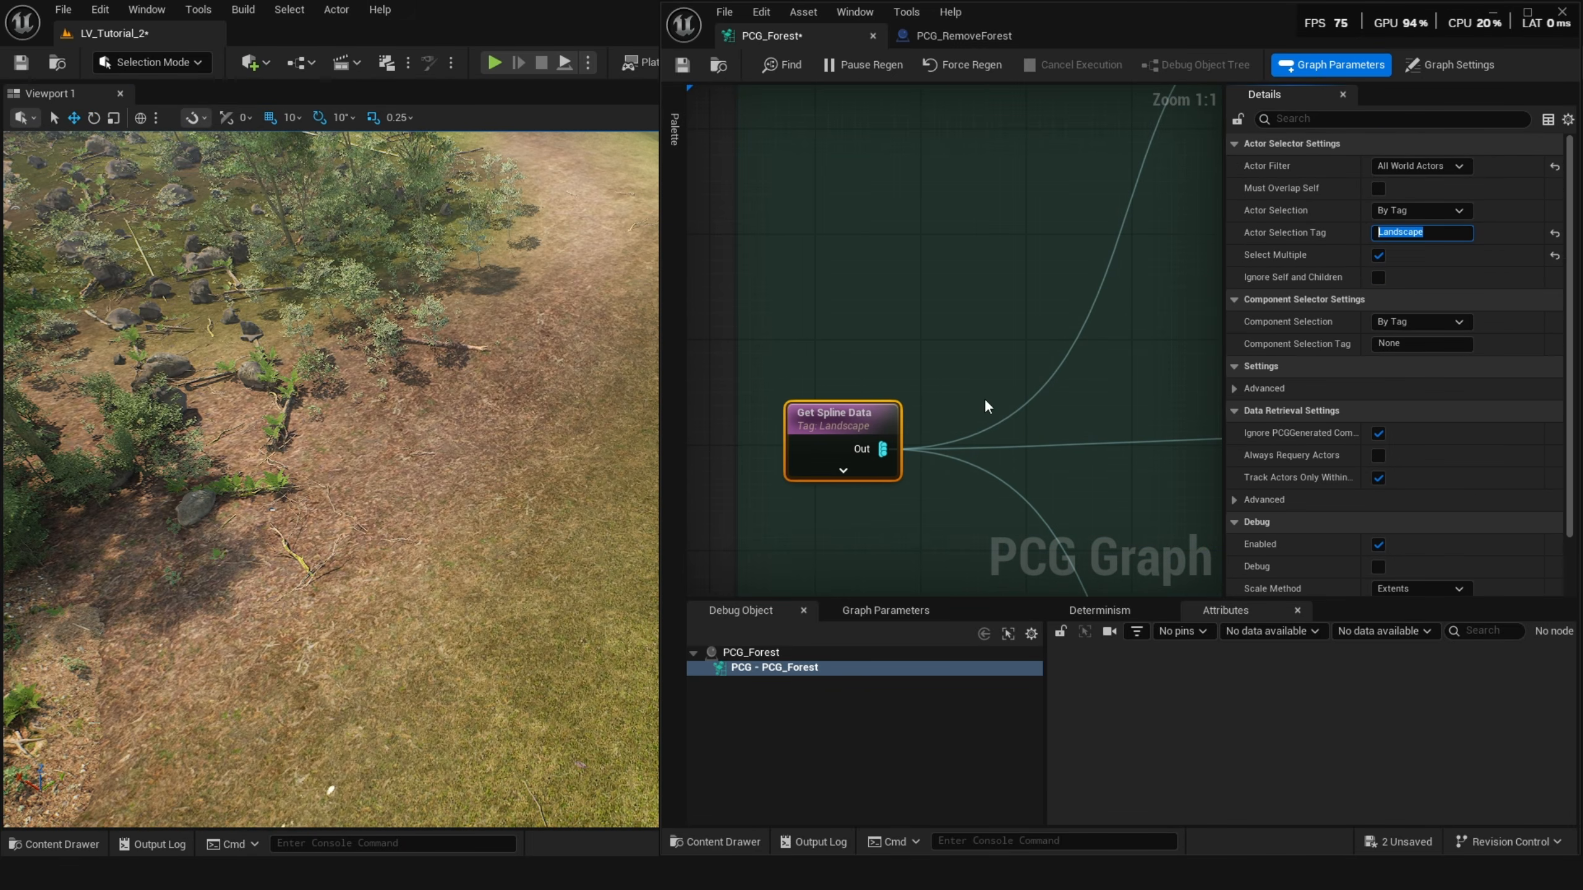
pyautogui.moveTo(983, 398); pyautogui.dragTo(945, 401, button='right')
pyautogui.hotkey('ctrl', 'space')
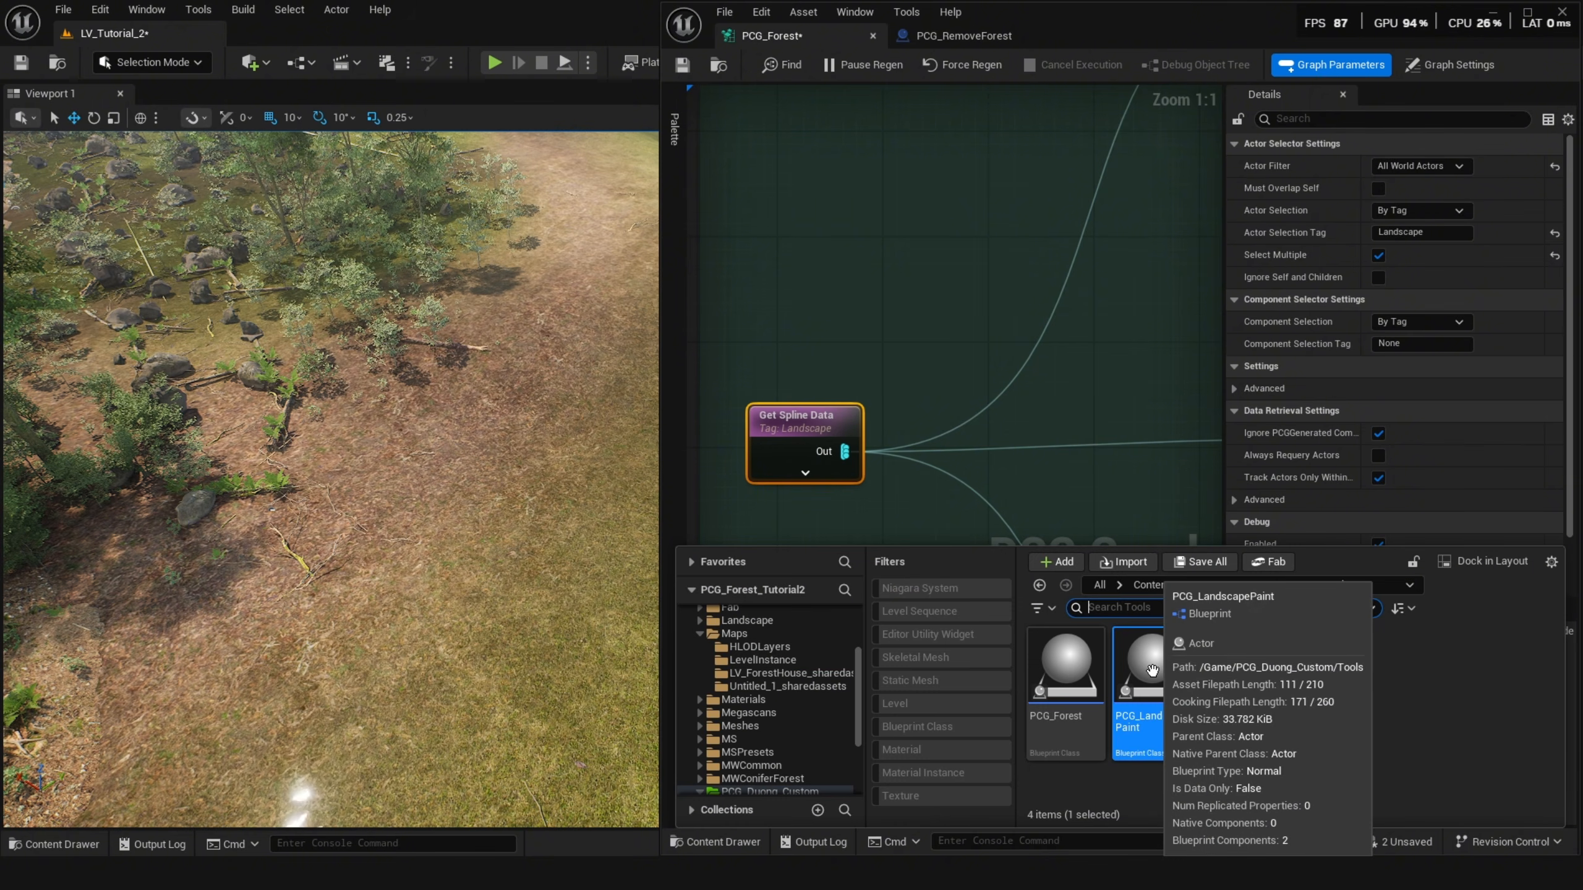
pyautogui.doubleClick(1148, 670)
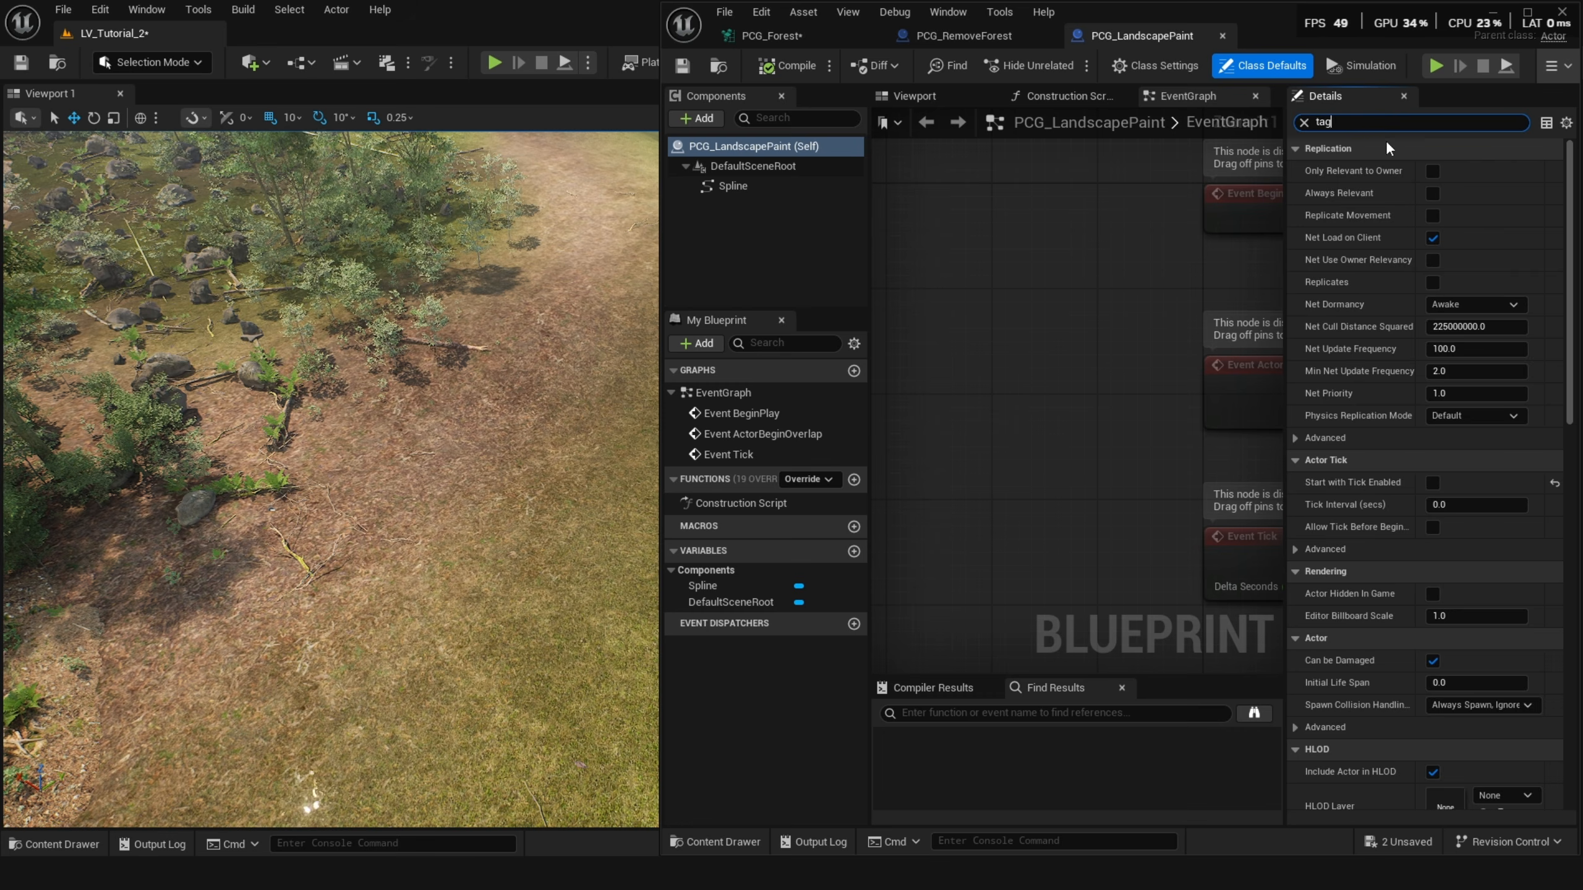
pyautogui.click(964, 35)
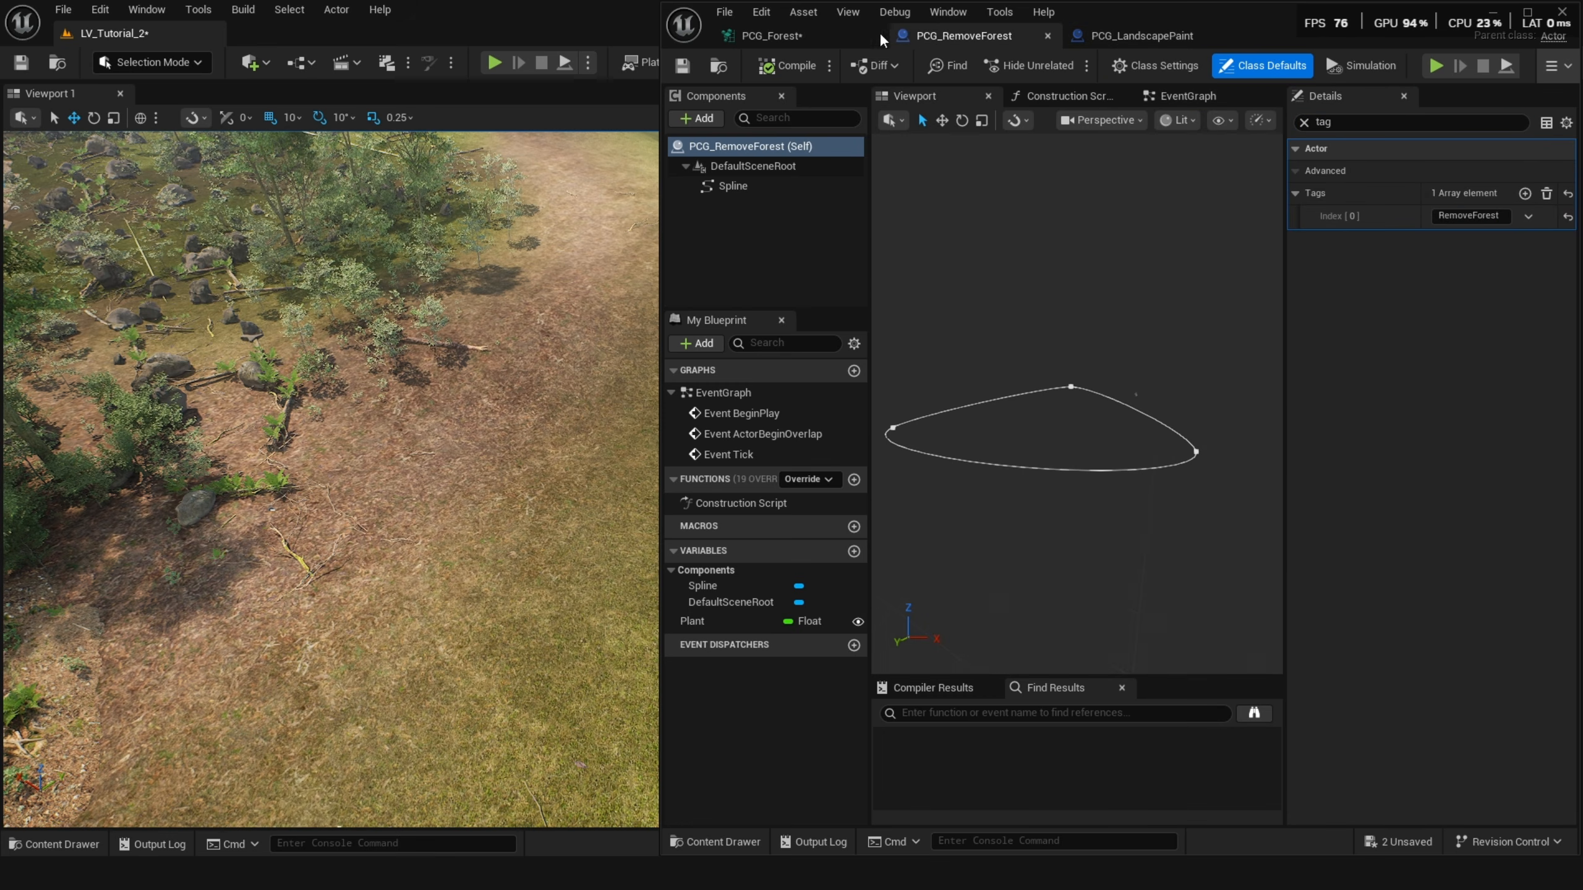
pyautogui.click(818, 38)
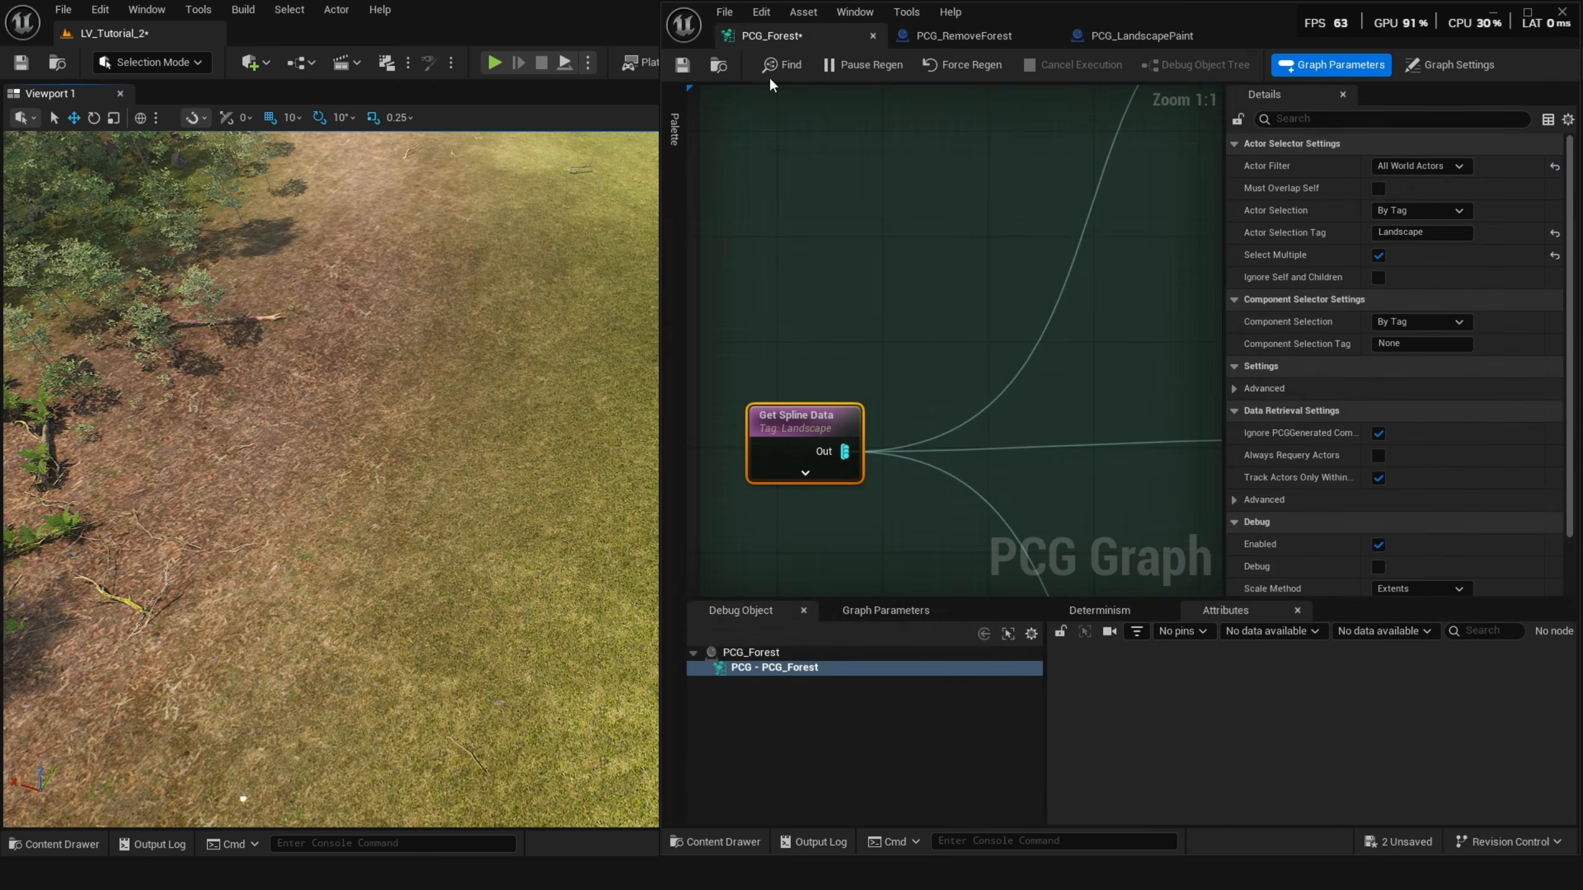
pyautogui.moveTo(406, 427); pyautogui.dragTo(185, 432)
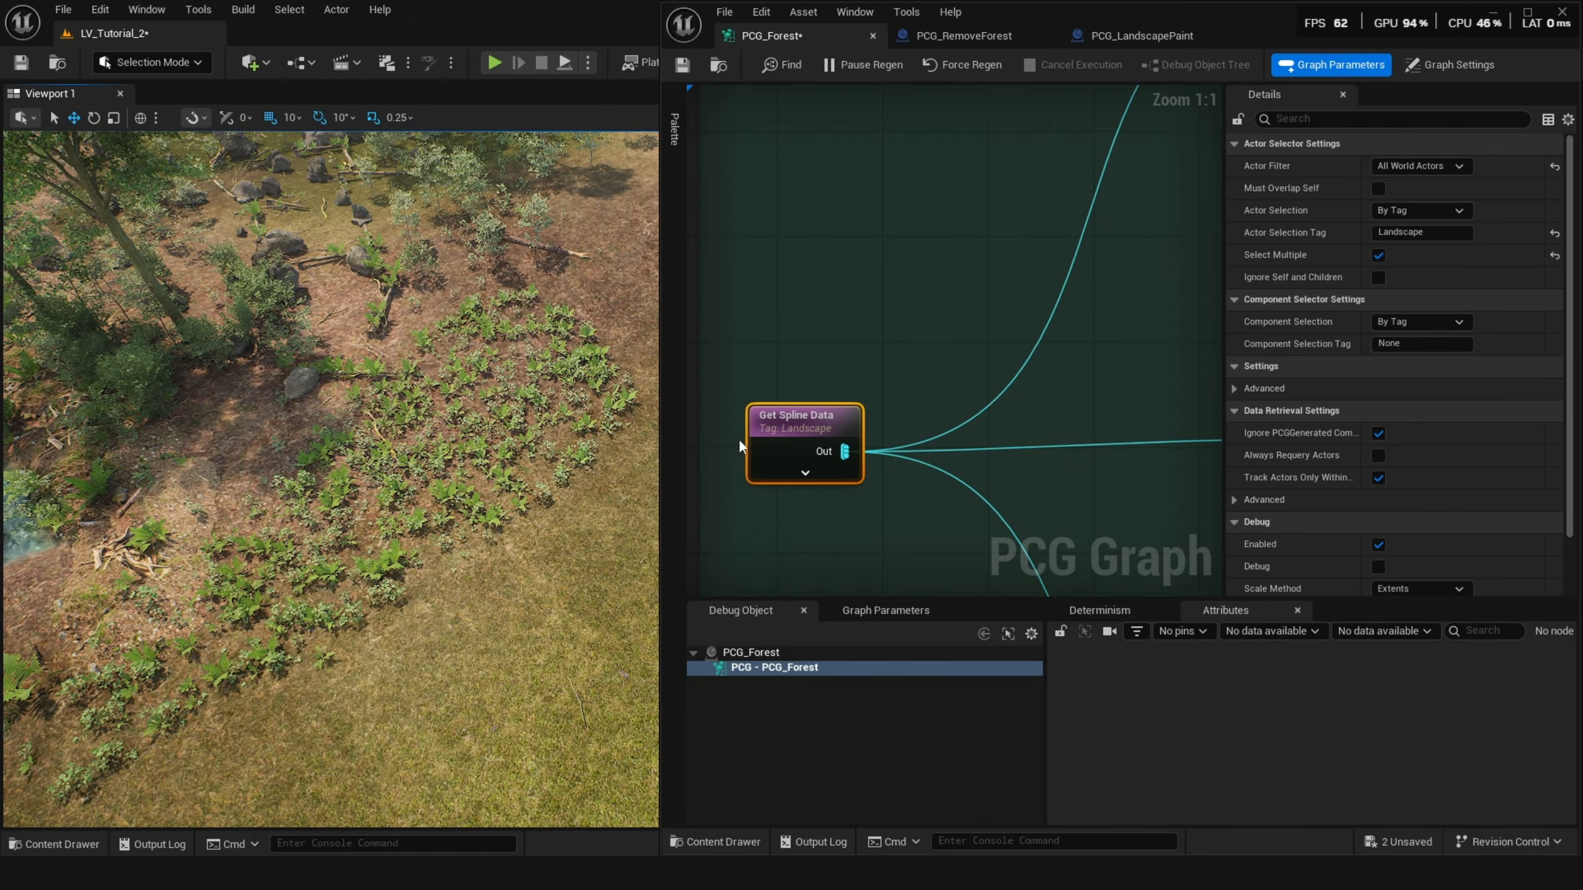
pyautogui.click(1170, 38)
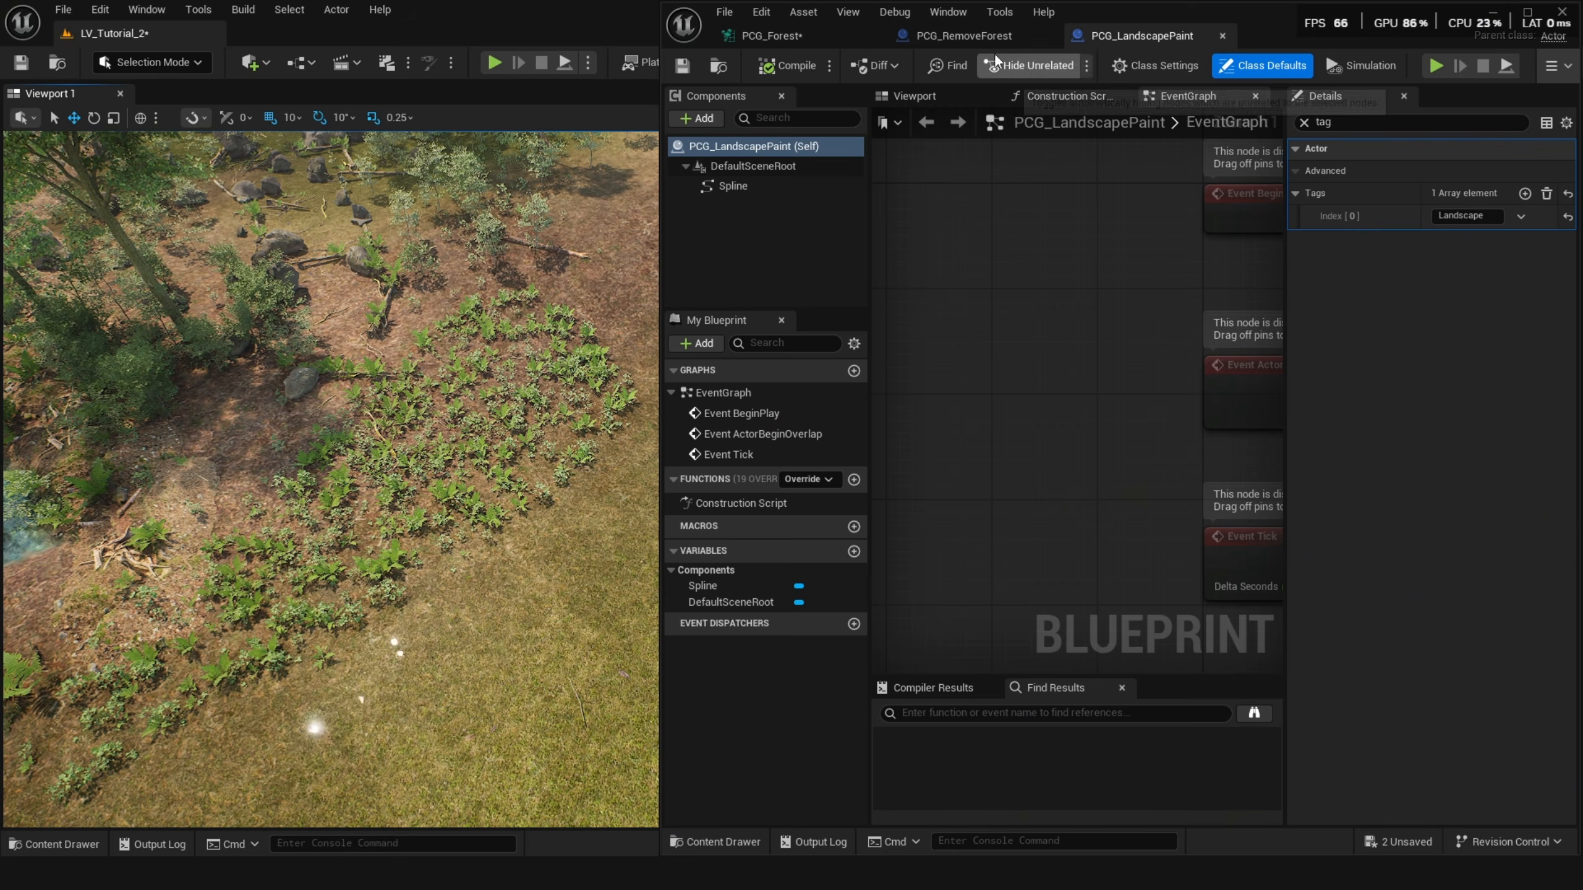
pyautogui.click(787, 35)
pyautogui.scroll(-3, 966, 255)
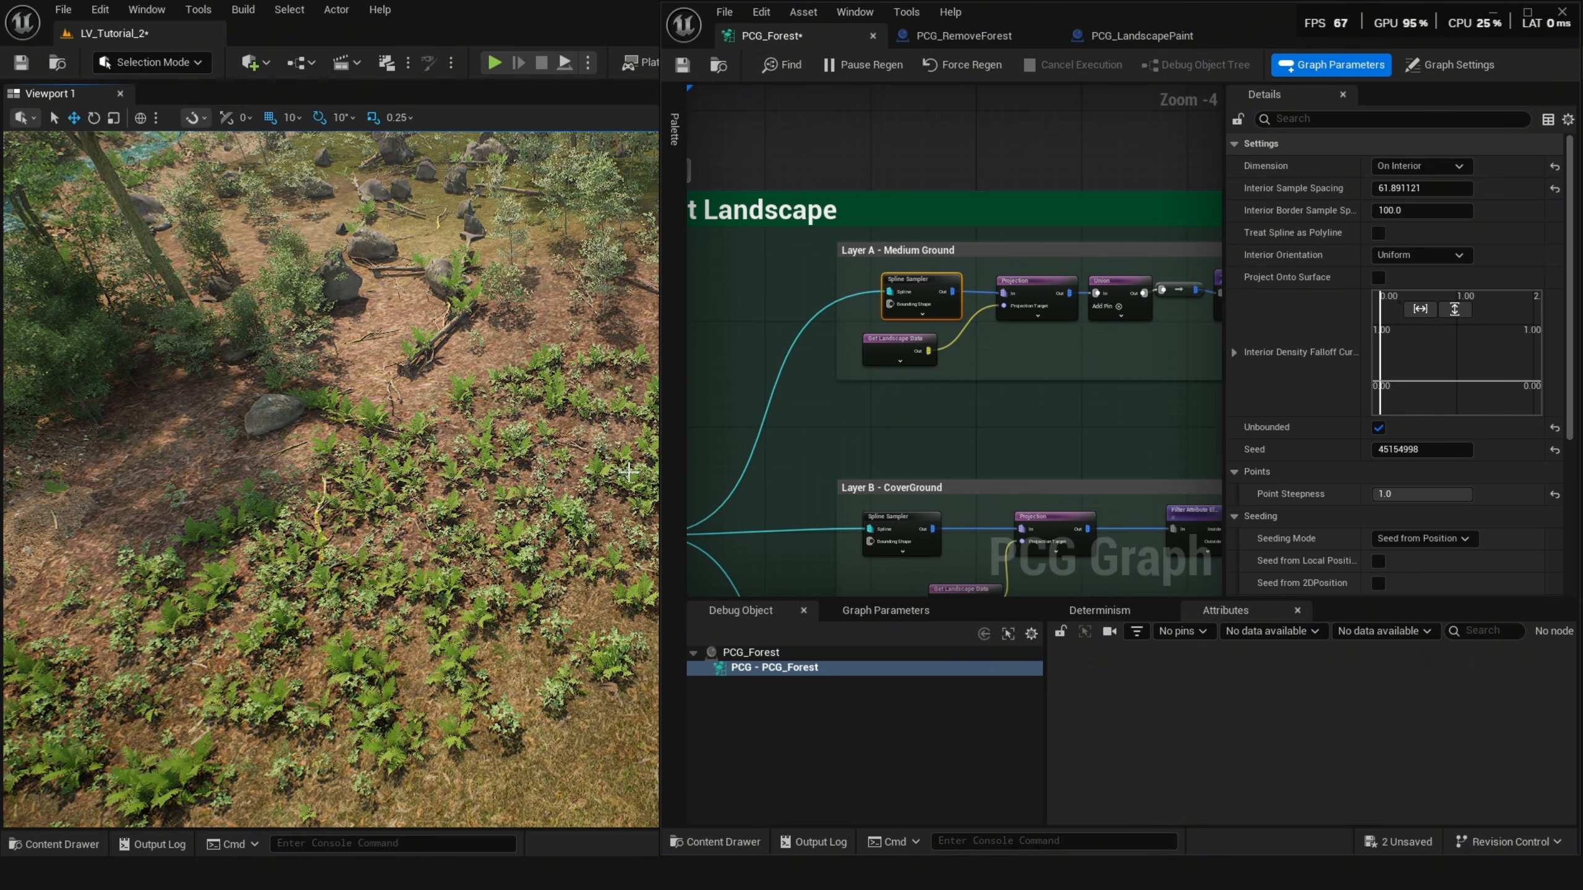
# Inspect the Layer A – Medium Ground nodes, including Projection, Union and the Filter Attribute Elements target attribute.
pyautogui.moveTo(586, 450); pyautogui.dragTo(657, 441, button='right')
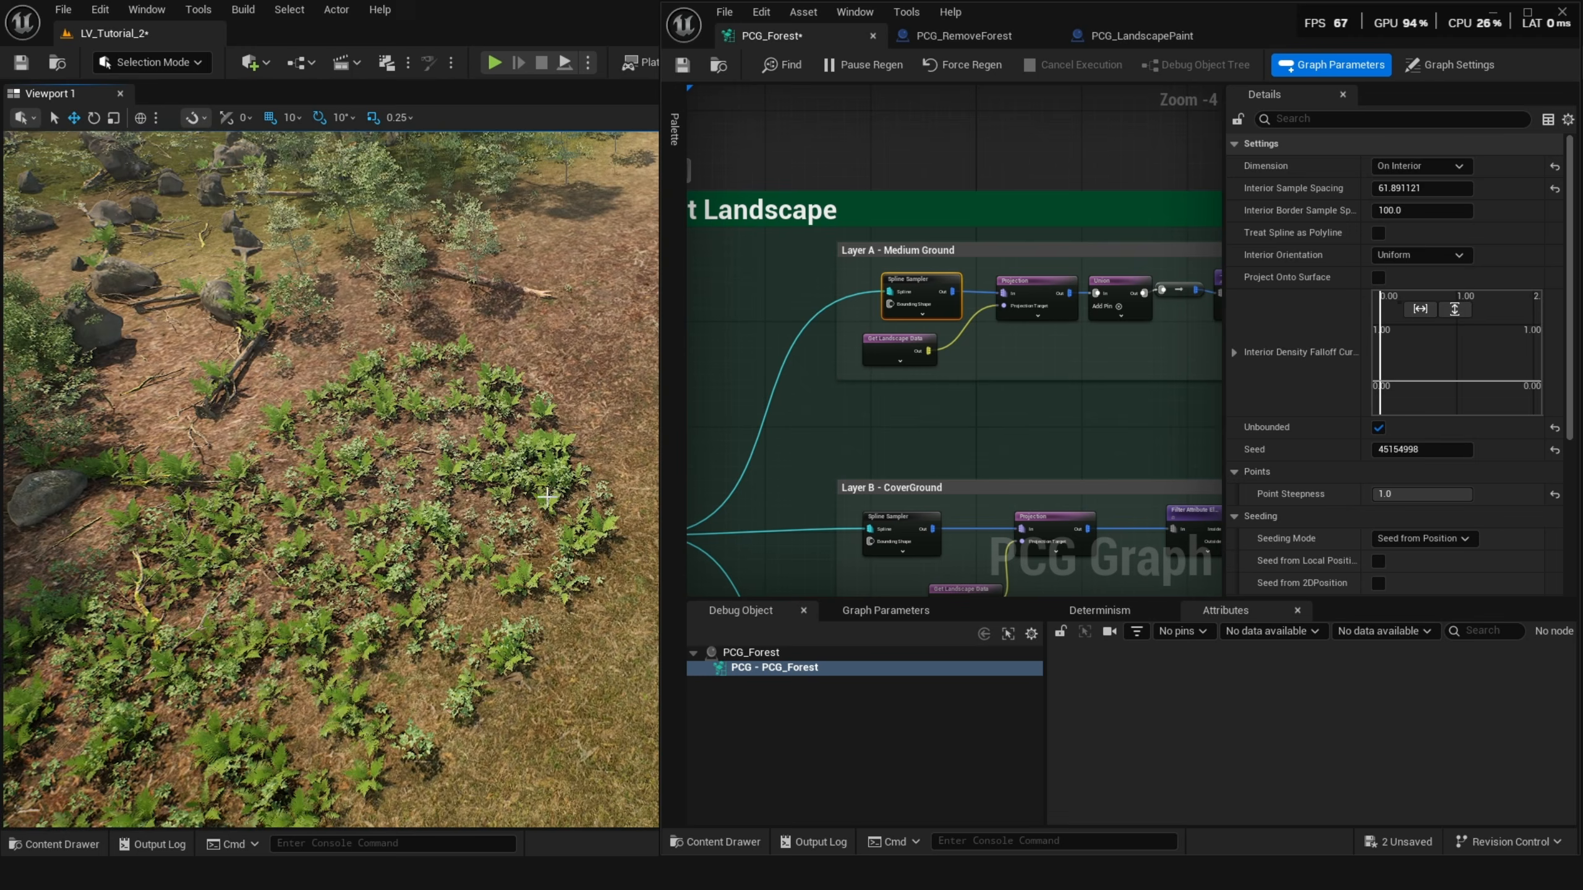
pyautogui.click(1048, 298)
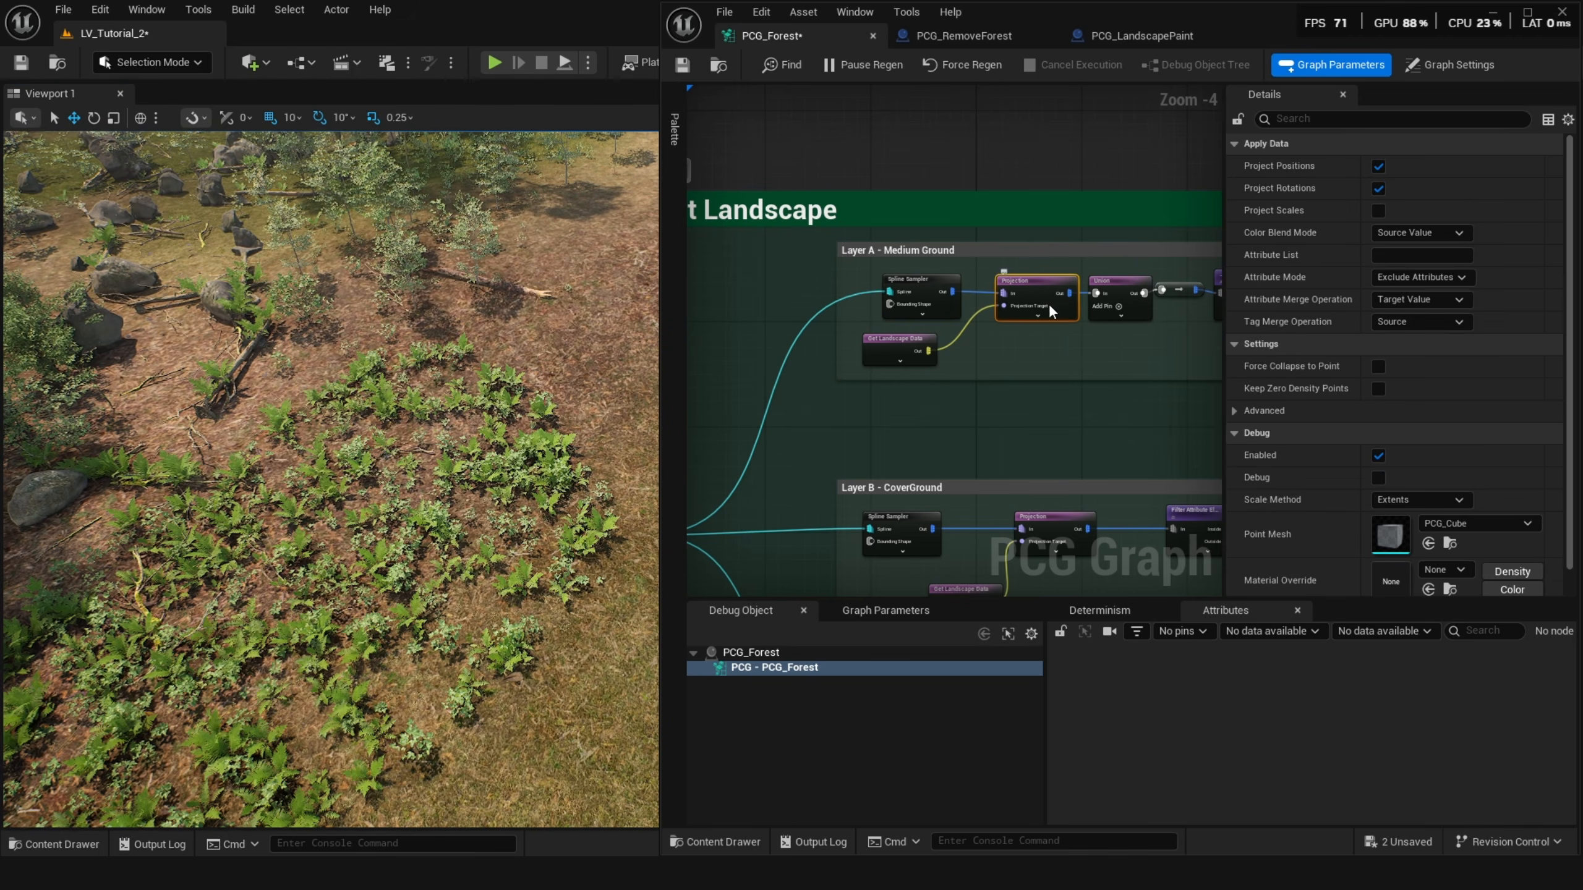
pyautogui.moveTo(1053, 318); pyautogui.dragTo(845, 350, button='right')
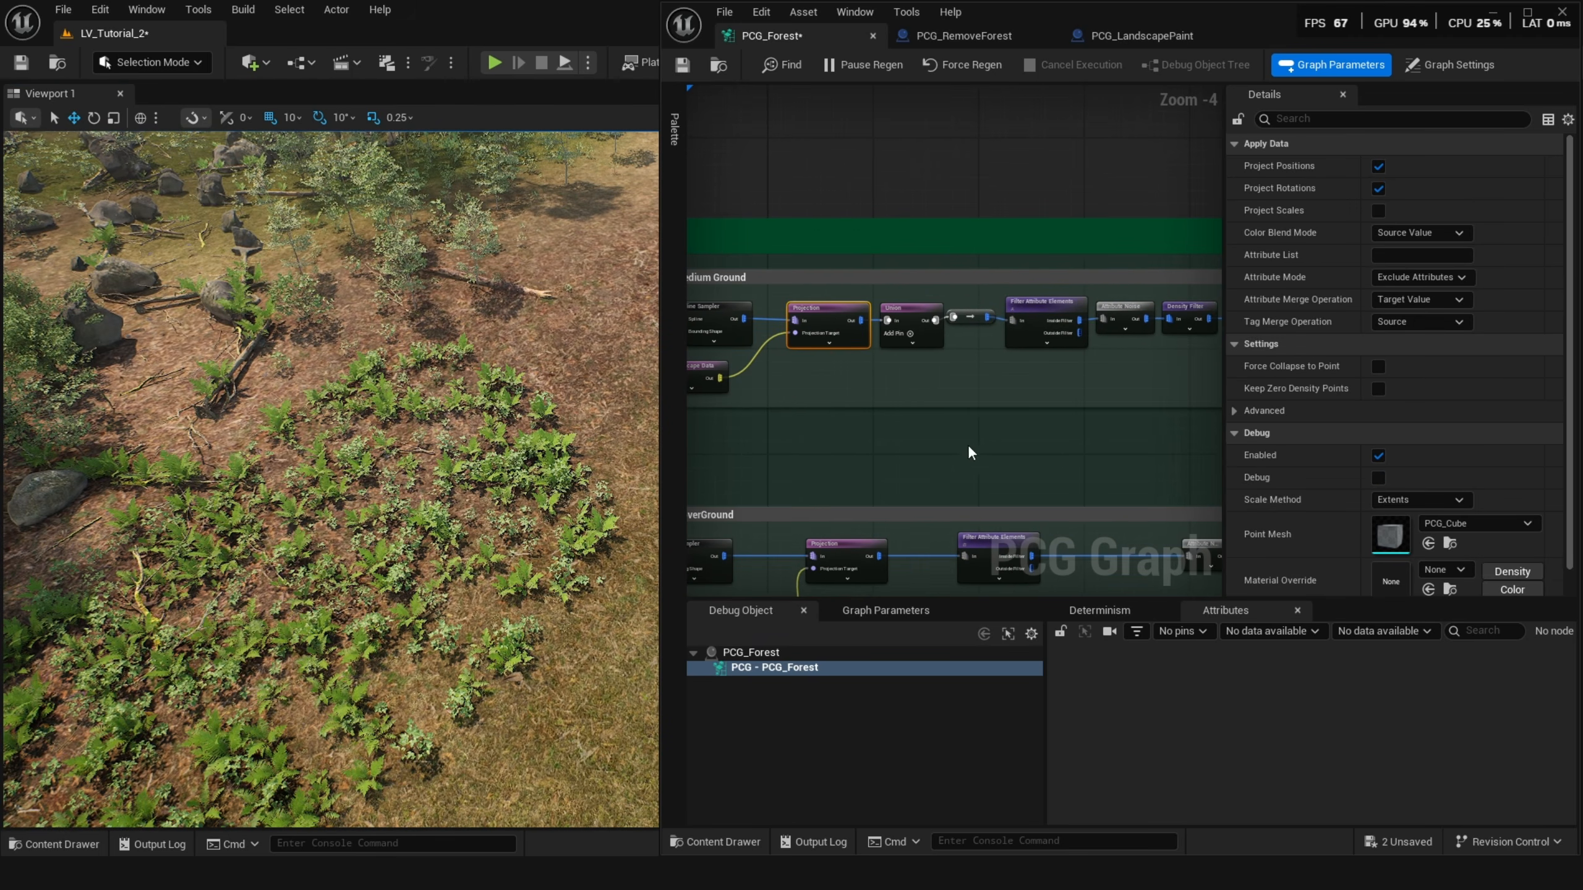
pyautogui.click(1045, 324)
pyautogui.scroll(1, 1045, 324)
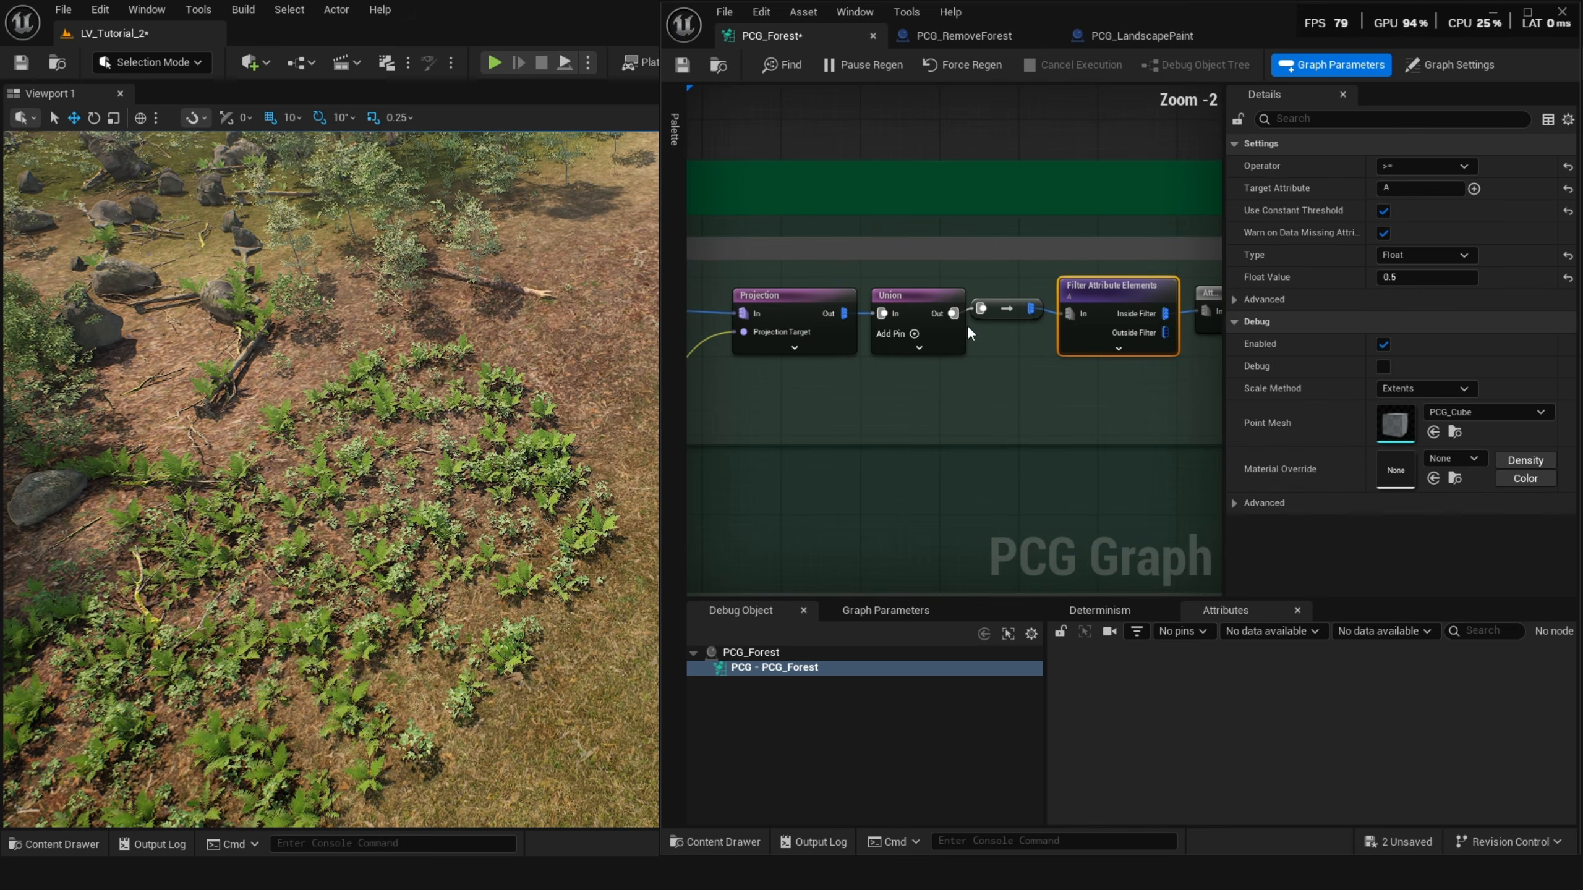
pyautogui.scroll(3, 1036, 348)
pyautogui.moveTo(1035, 344); pyautogui.dragTo(972, 355, button='right')
pyautogui.click(810, 301)
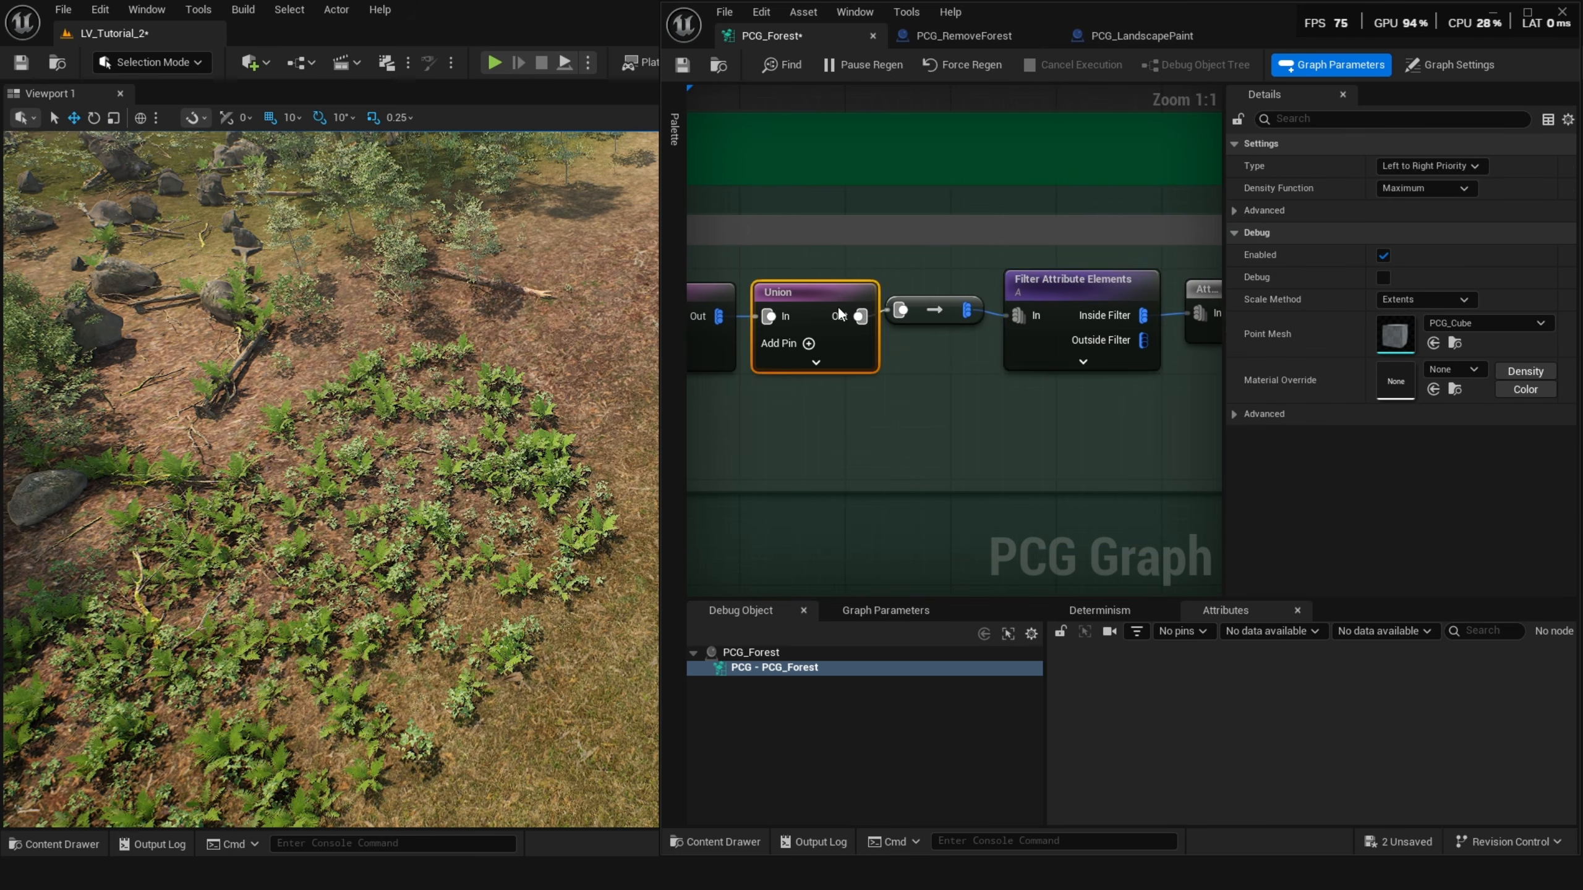
pyautogui.click(1072, 292)
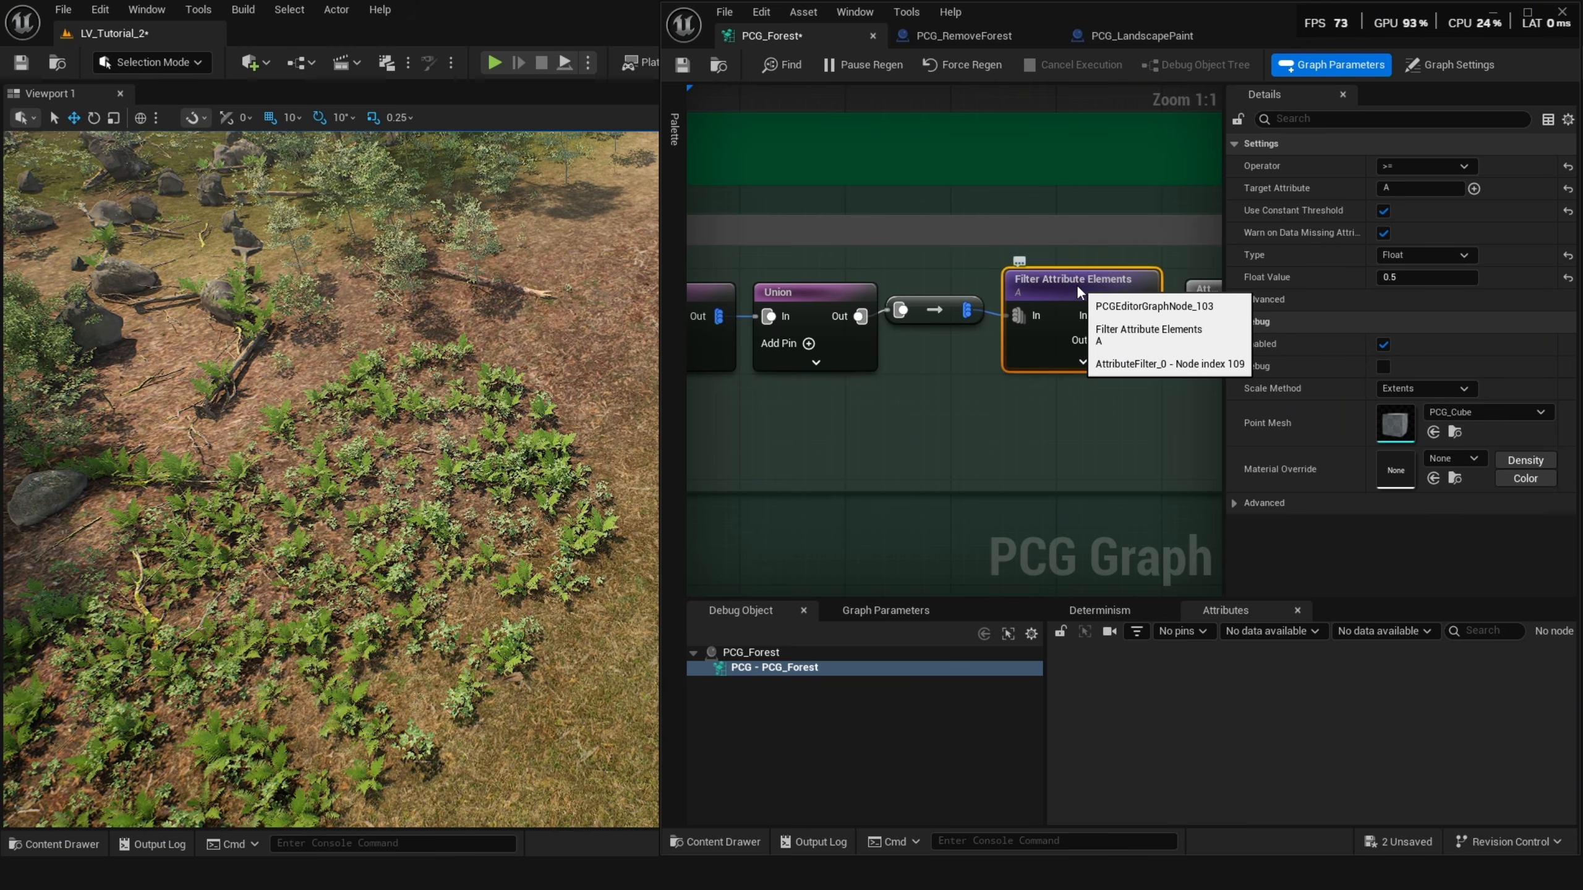
pyautogui.moveTo(1033, 394); pyautogui.dragTo(1038, 358, button='right')
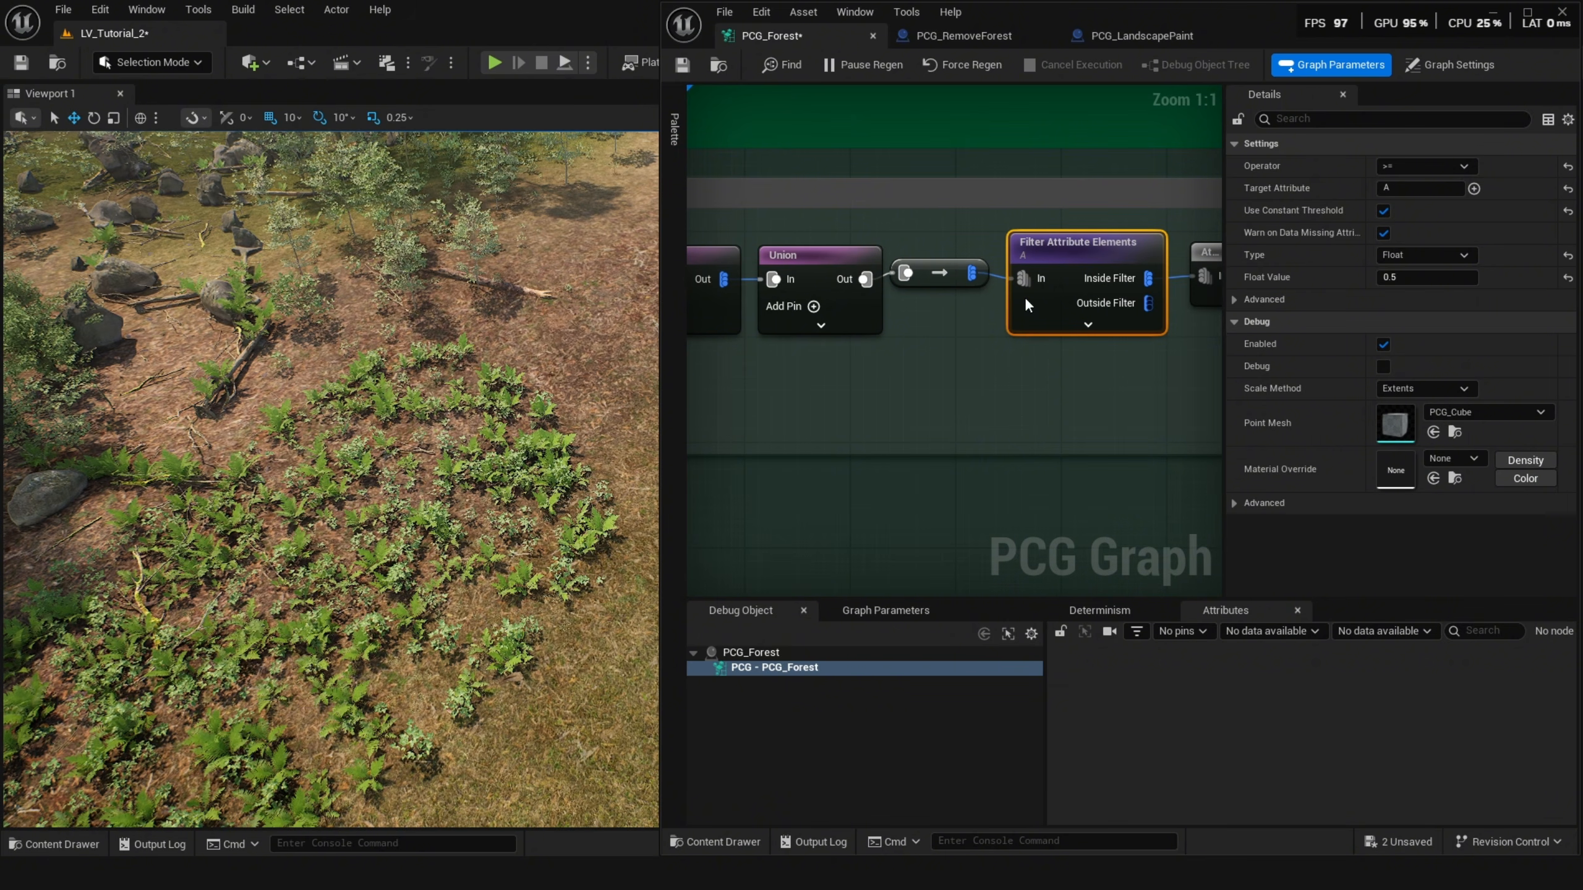
pyautogui.click(1383, 188)
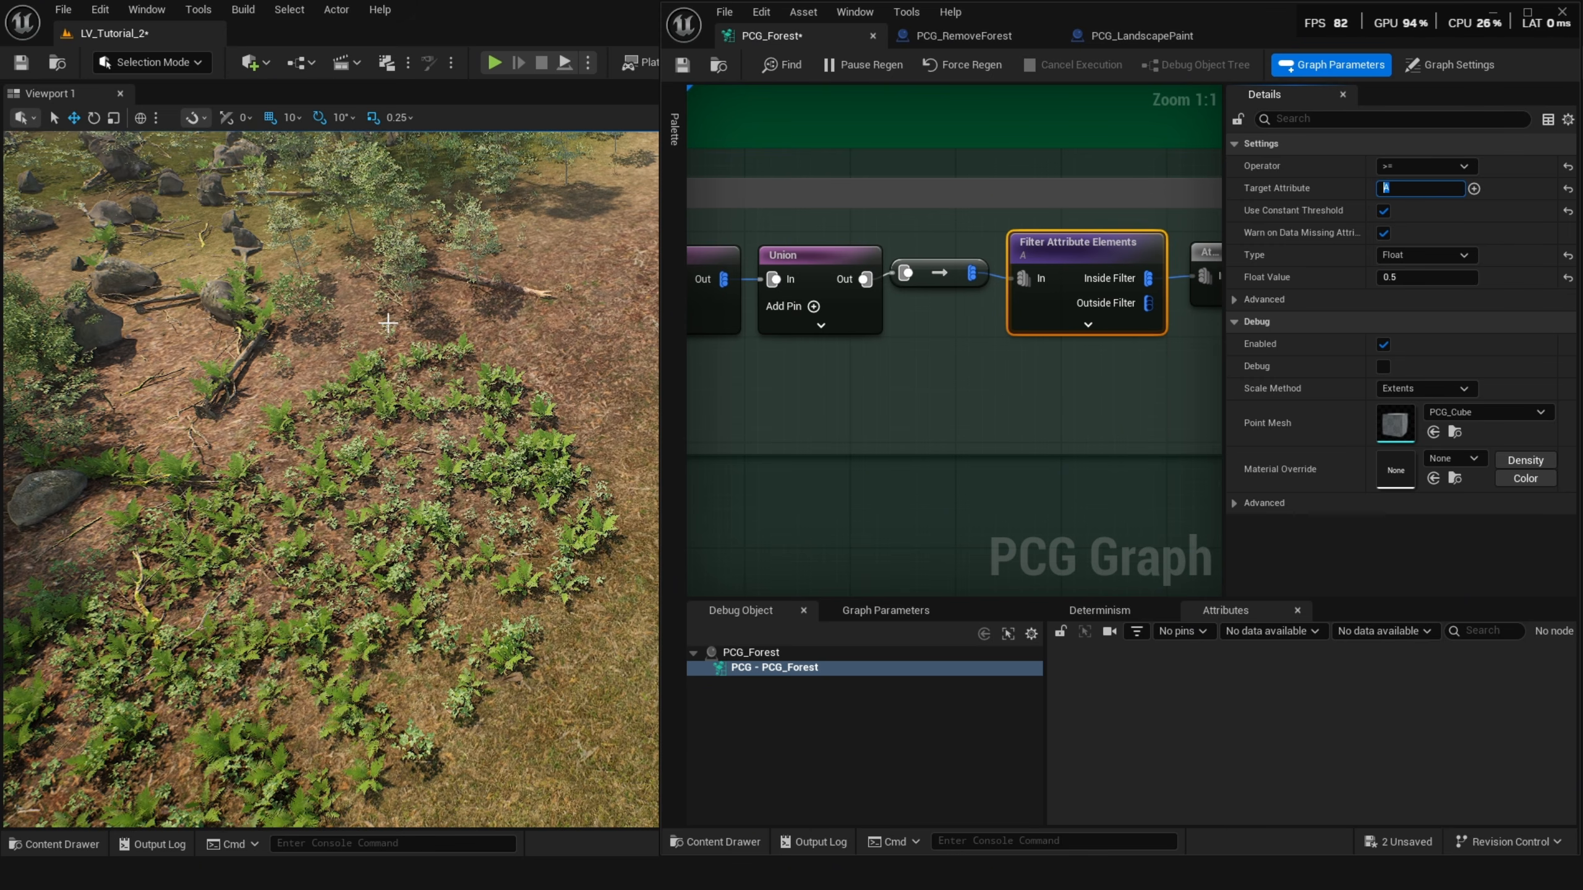
pyautogui.moveTo(330, 480); pyautogui.dragTo(300, 454, button='right')
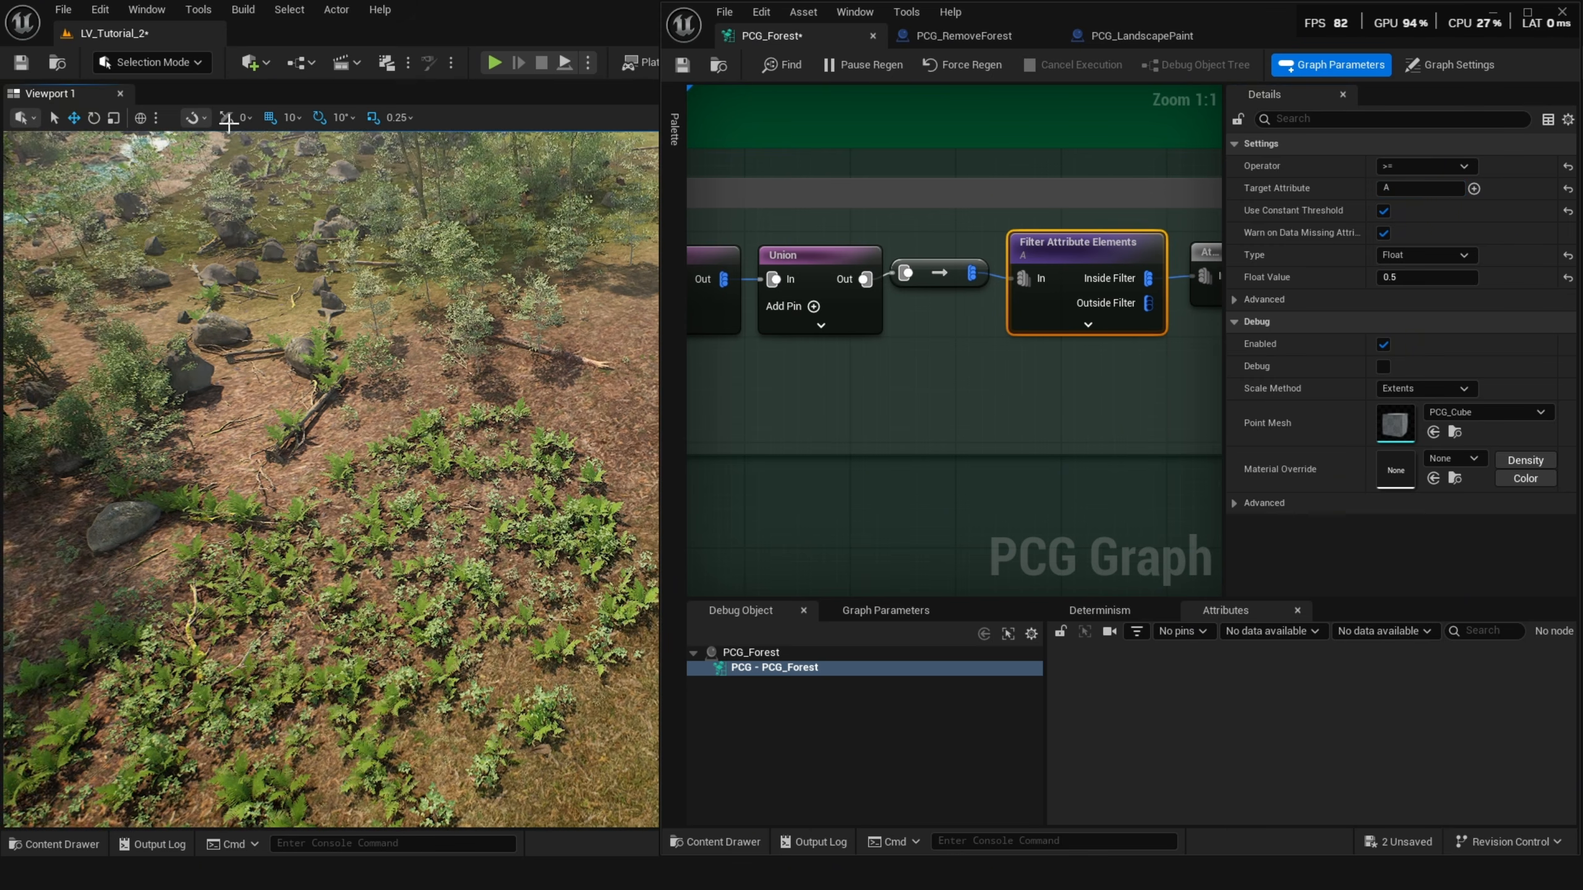
# Switch the level editor to Landscape mode's Paint tool and look through the target paint layers A to E.
pyautogui.click(179, 63)
pyautogui.click(184, 108)
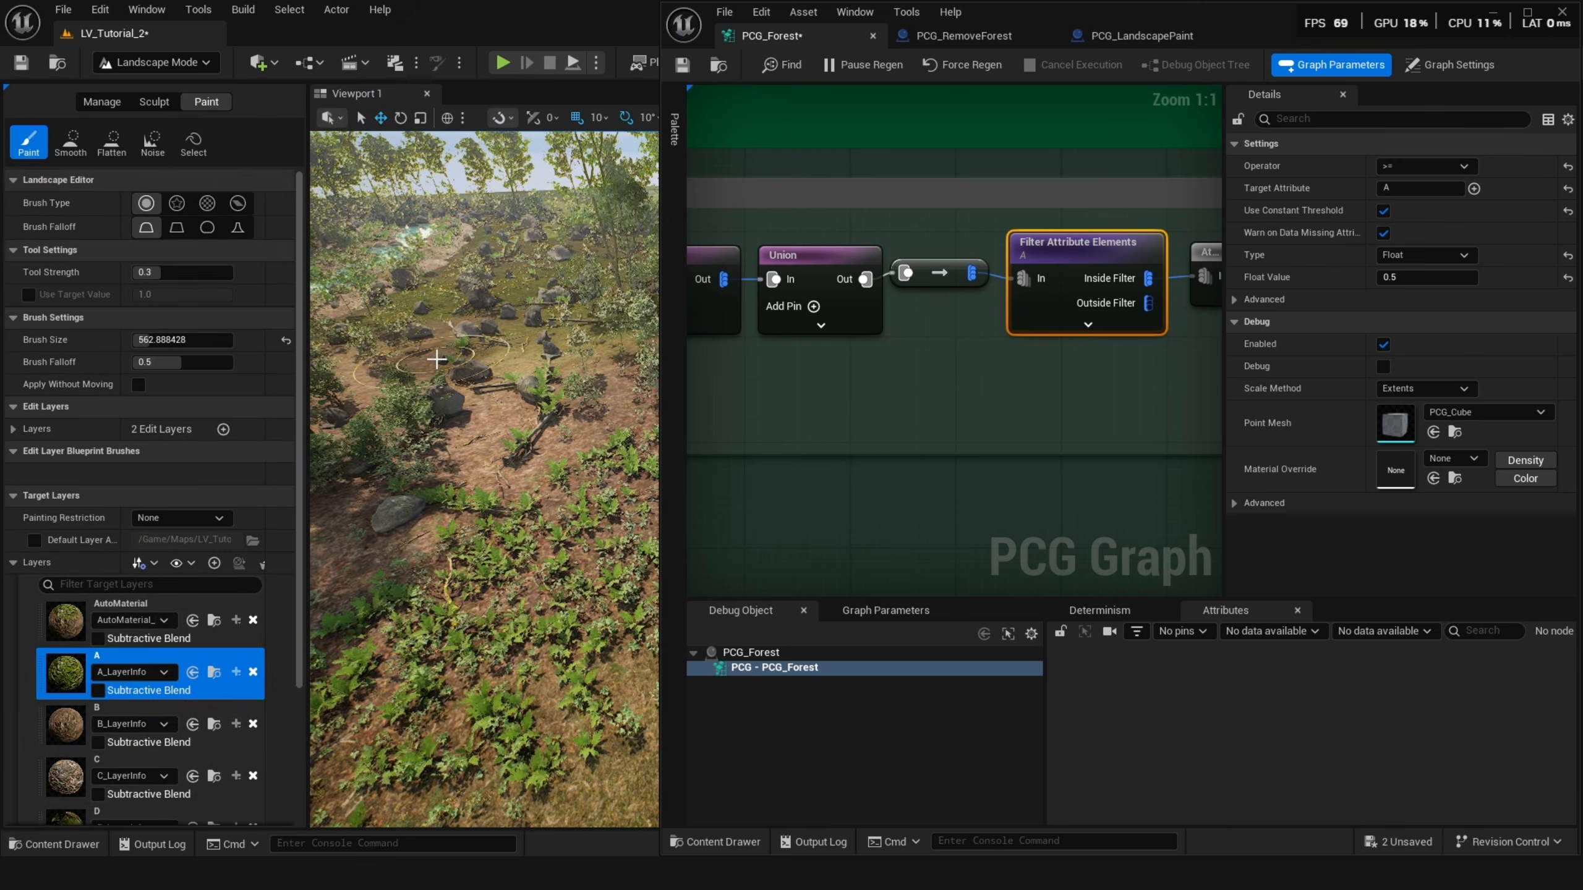
pyautogui.scroll(-5, 109, 653)
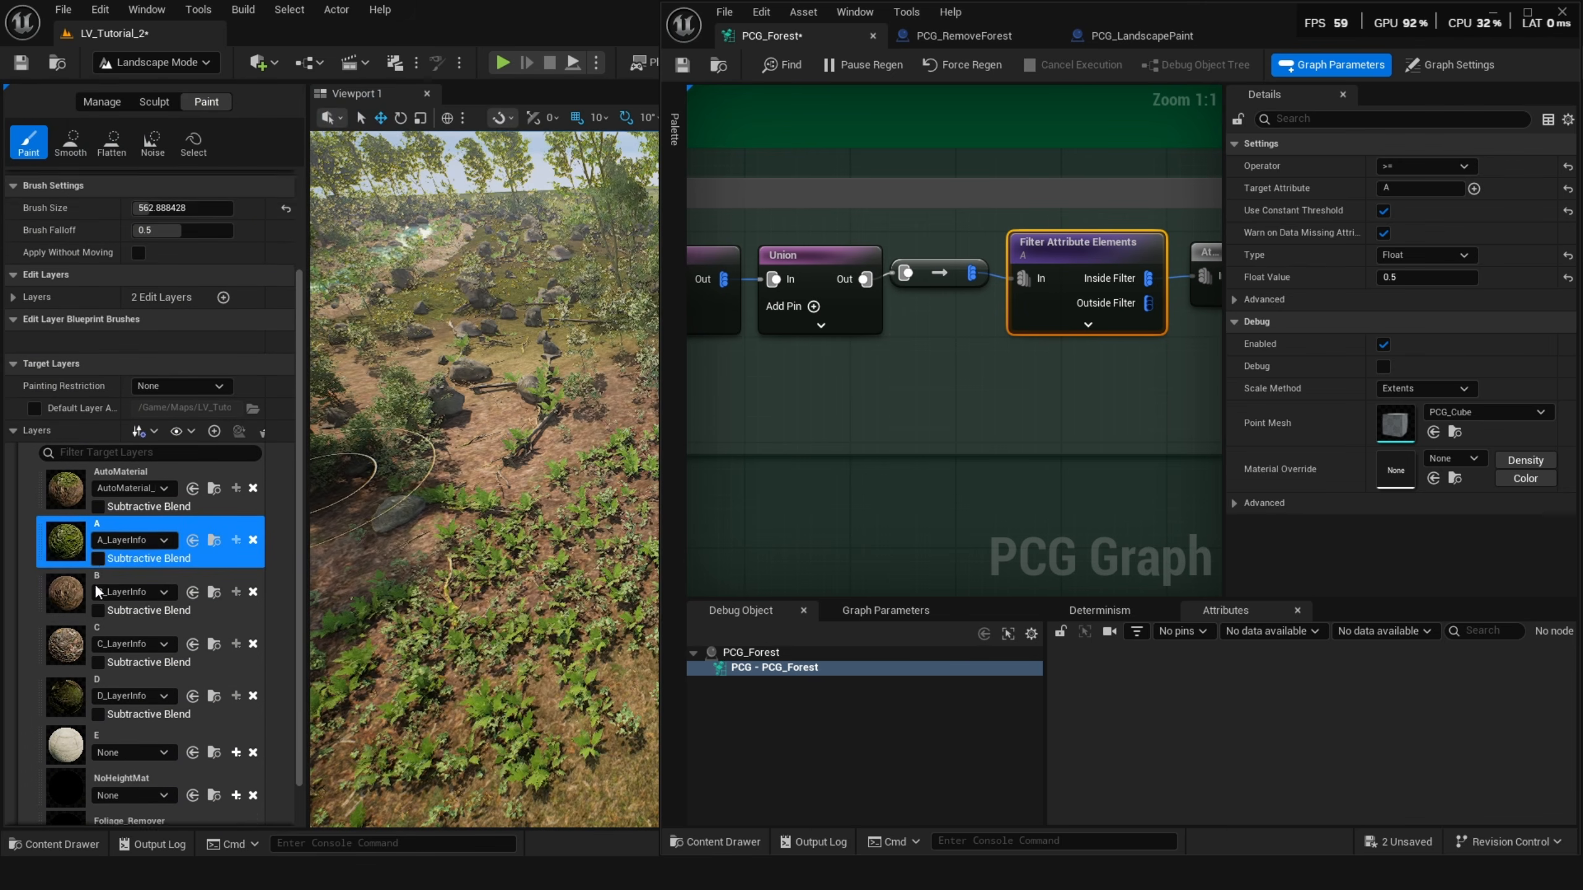
pyautogui.click(66, 592)
pyautogui.moveTo(66, 592)
pyautogui.mouseDown()
pyautogui.moveTo(62, 570)
pyautogui.moveTo(56, 588)
pyautogui.mouseUp()
pyautogui.click(51, 554)
pyautogui.click(50, 535)
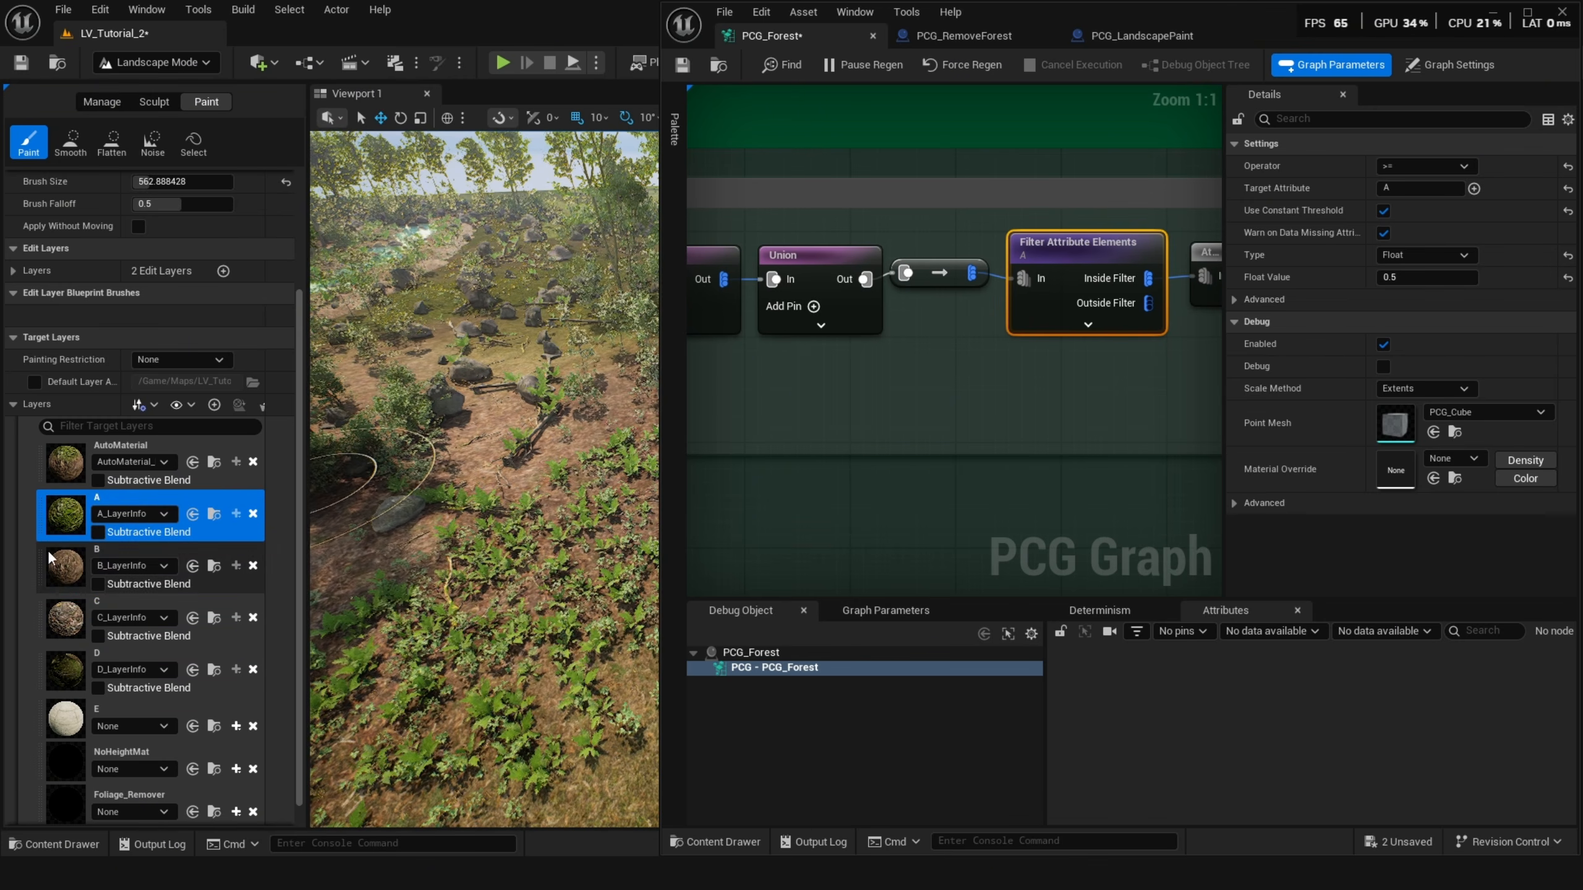
pyautogui.click(55, 590)
pyautogui.click(60, 621)
pyautogui.click(60, 672)
pyautogui.click(56, 714)
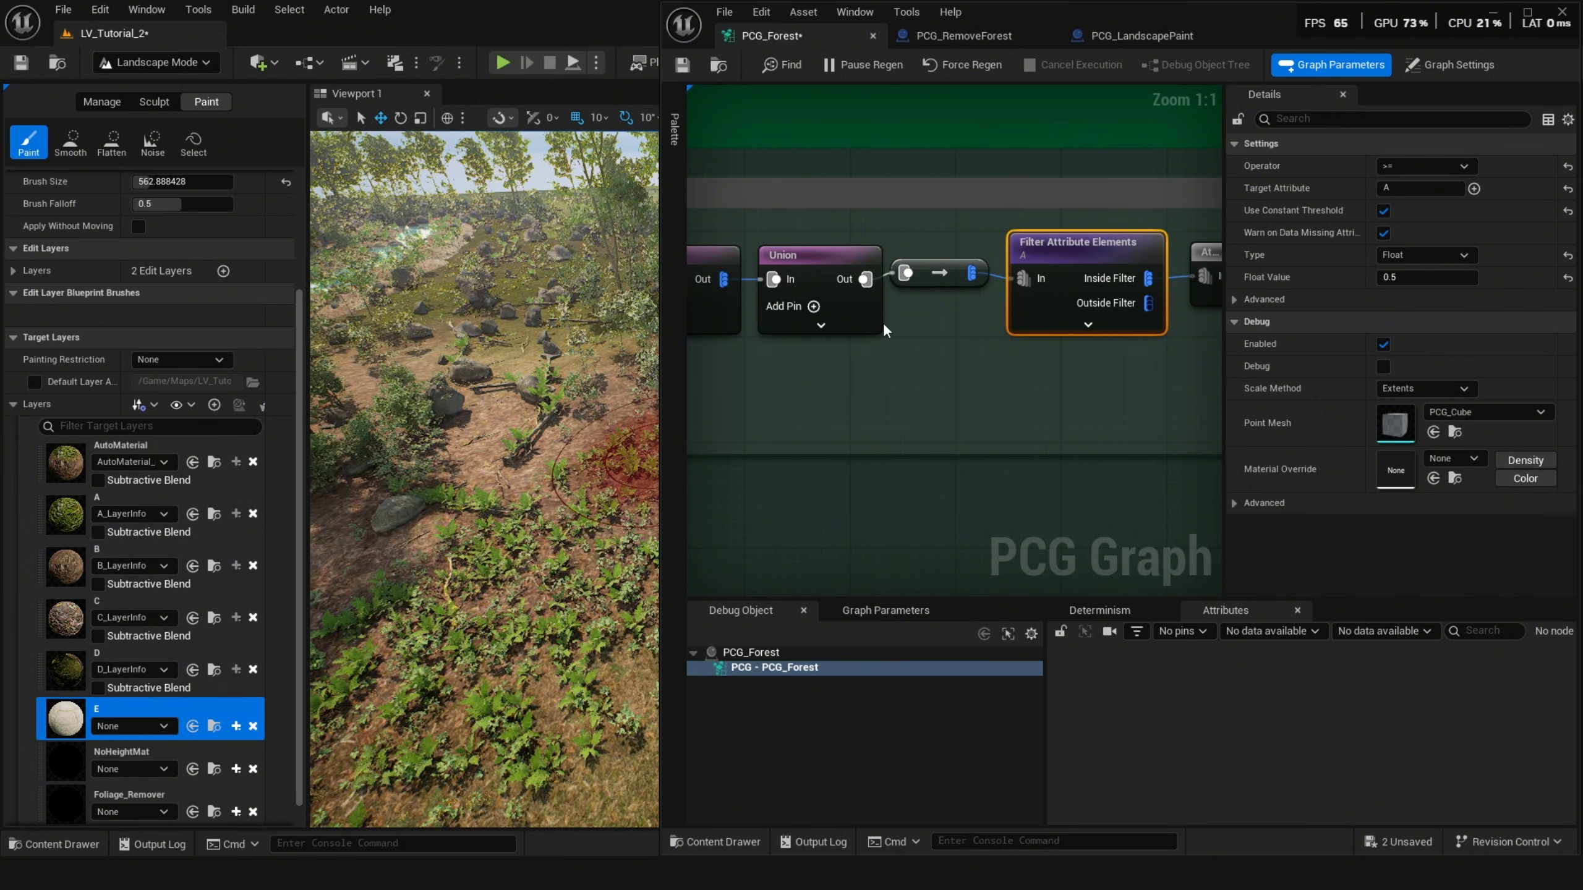
pyautogui.click(1386, 188)
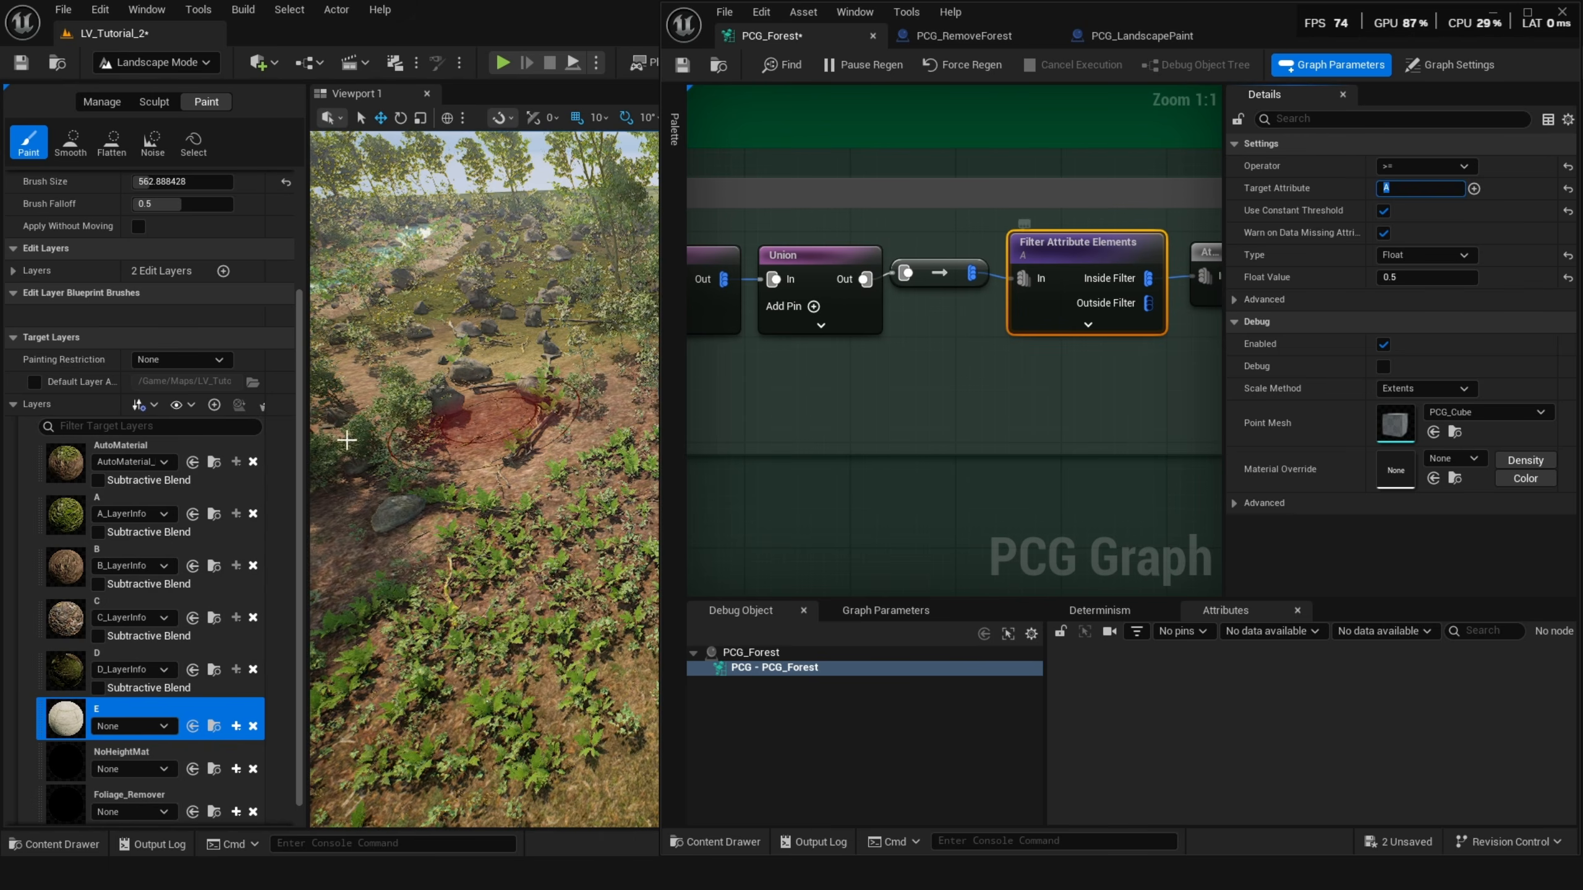
# Inspect Layer A's Attribute Noise, Density Filter, Transform Points and Static Mesh Spawner, expanding the spawner's mesh entries.
pyautogui.moveTo(1104, 345); pyautogui.dragTo(699, 385, button='right')
pyautogui.scroll(-2, 842, 334)
pyautogui.moveTo(874, 336); pyautogui.dragTo(908, 344, button='right')
pyautogui.click(867, 310)
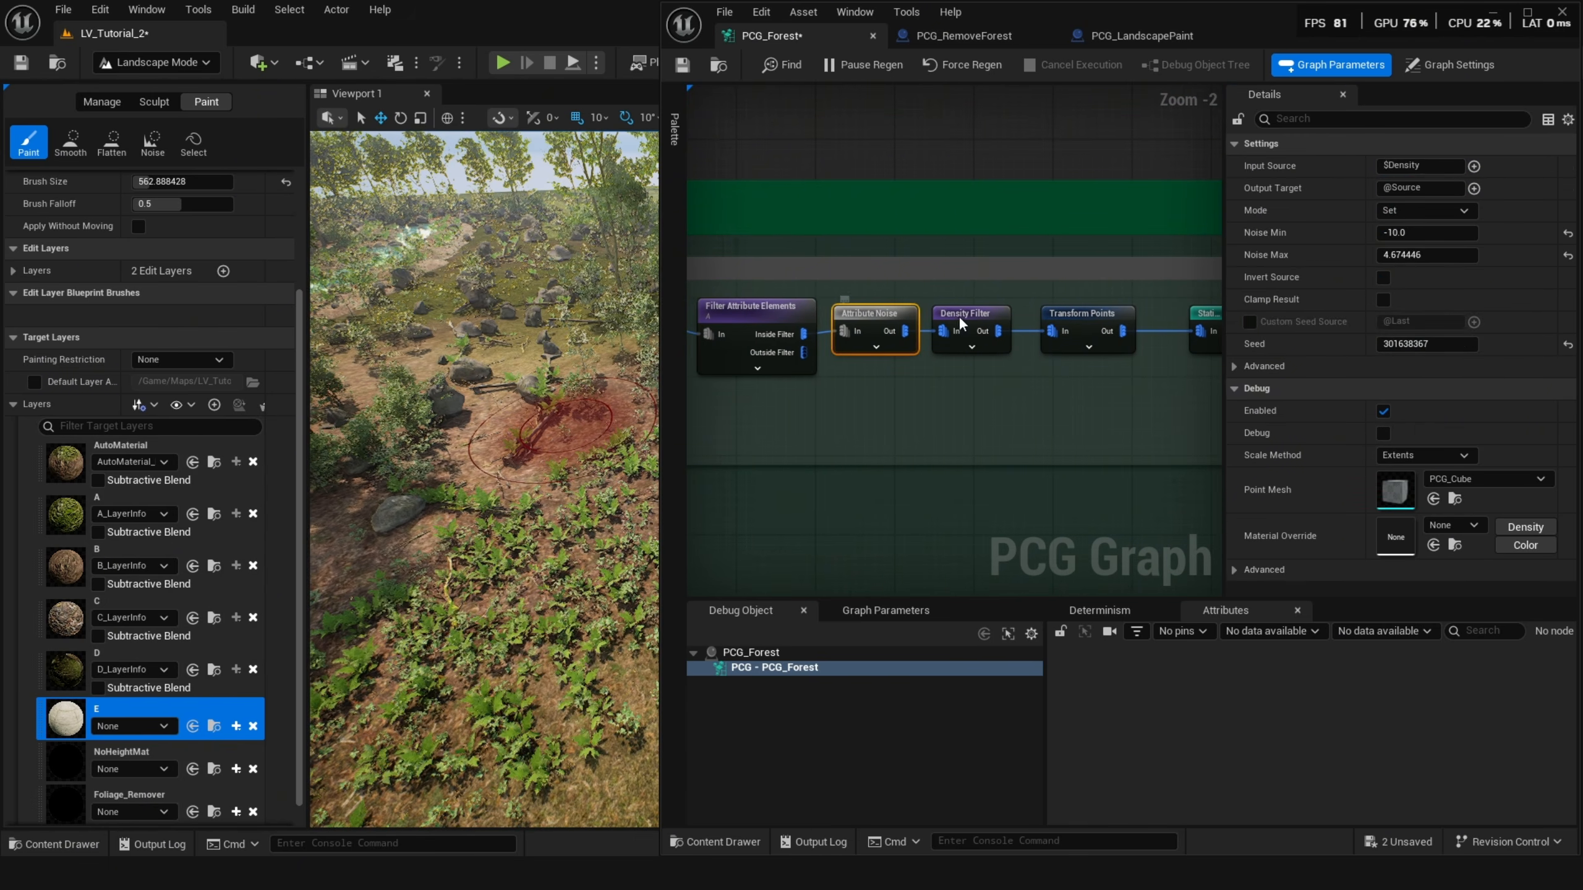
pyautogui.click(974, 315)
pyautogui.moveTo(975, 315); pyautogui.dragTo(801, 317, button='right')
pyautogui.click(922, 316)
pyautogui.click(1075, 332)
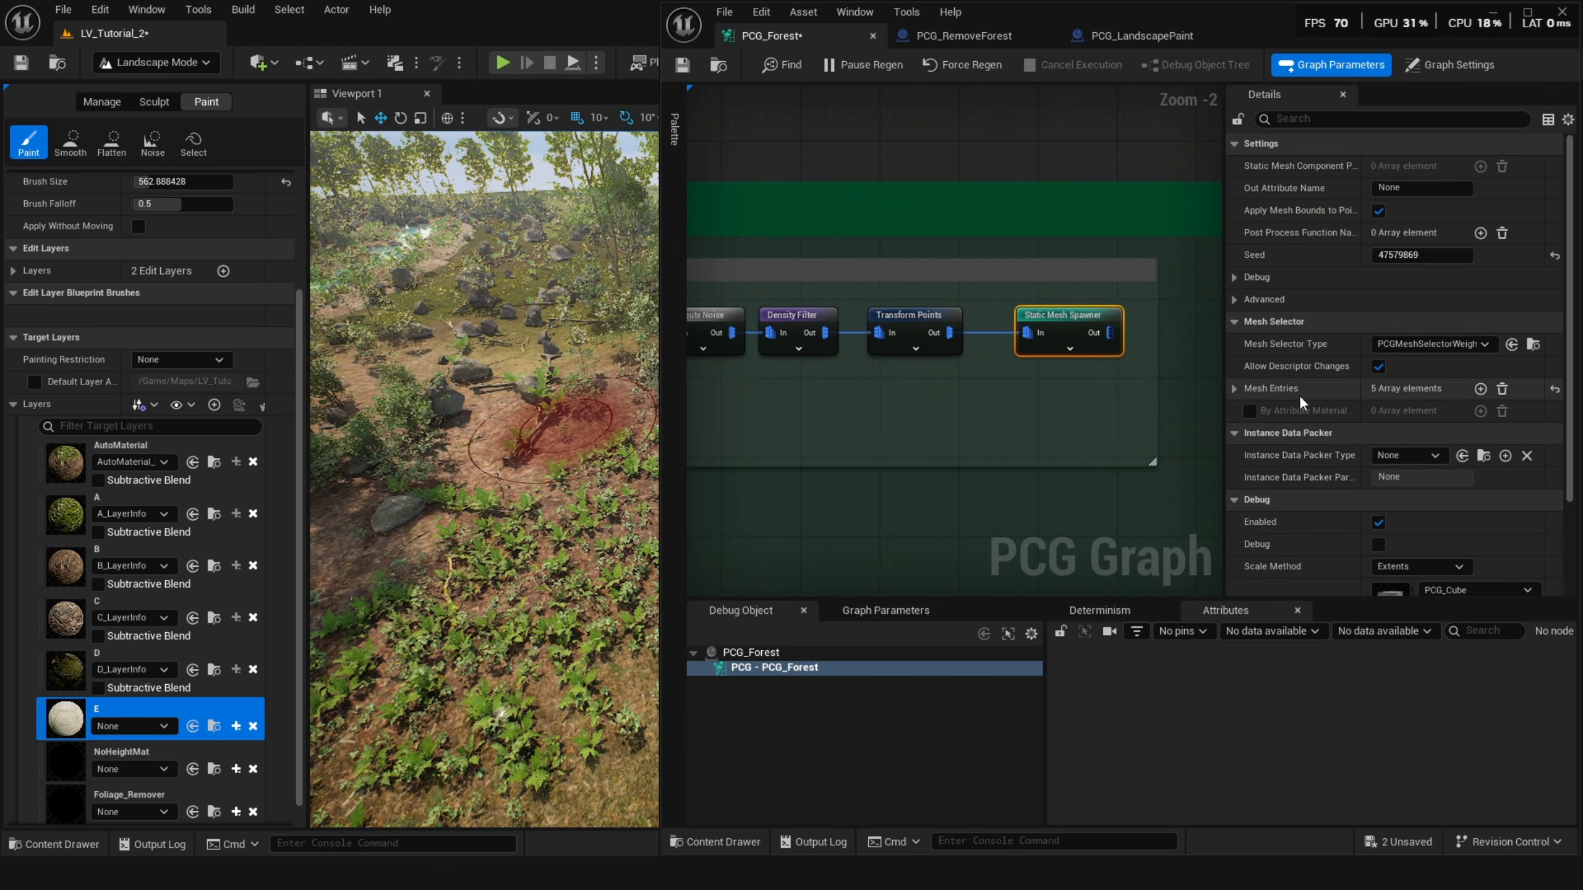
pyautogui.click(1235, 388)
pyautogui.click(1249, 411)
pyautogui.click(1248, 411)
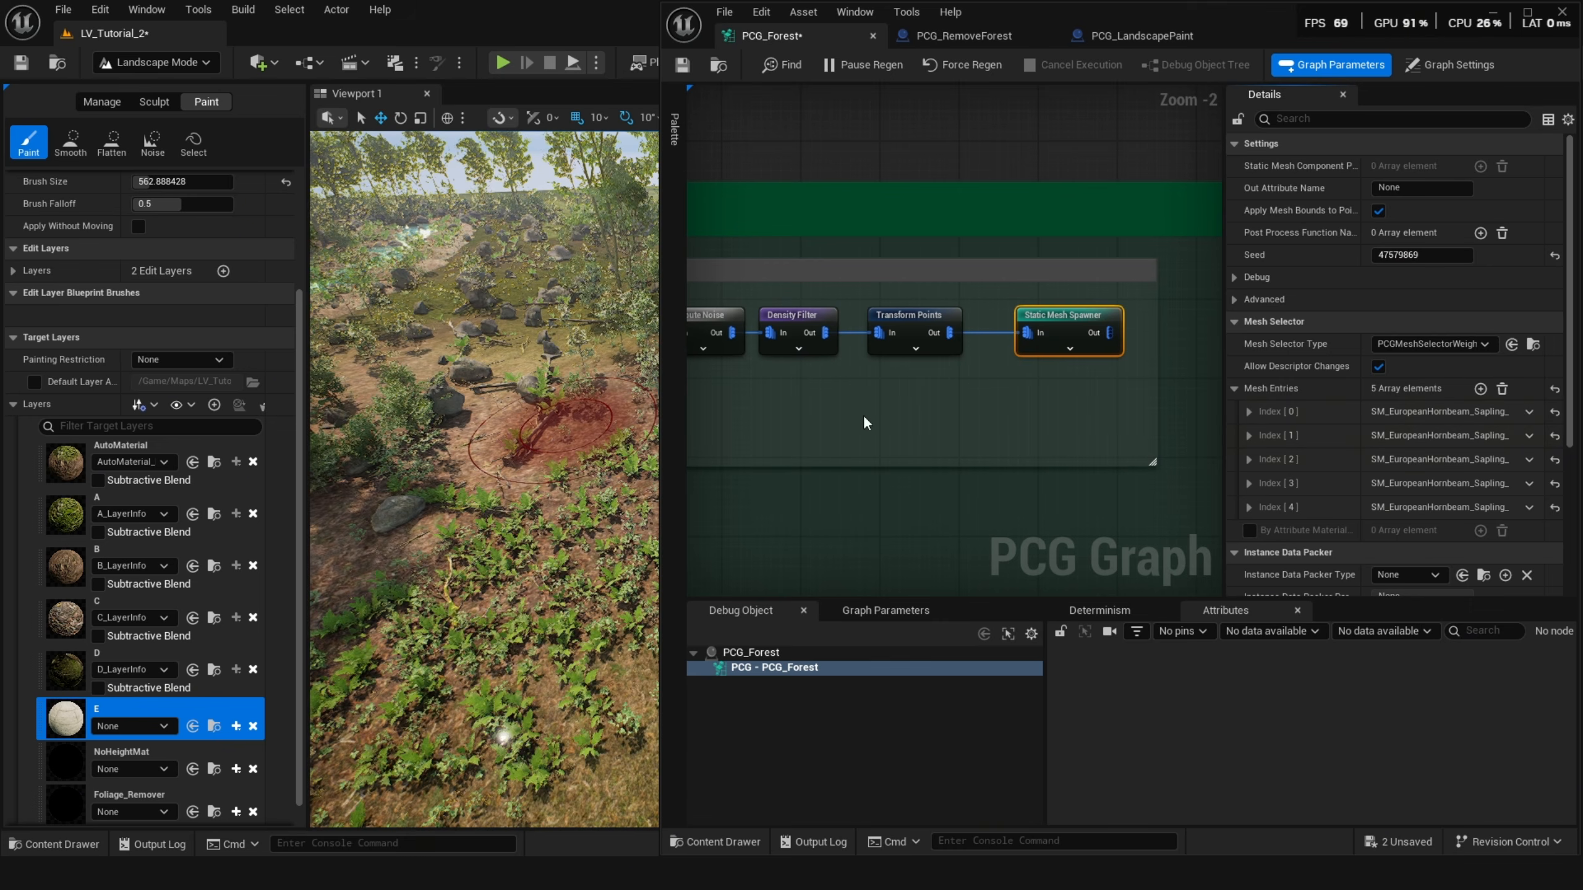
pyautogui.moveTo(863, 415); pyautogui.dragTo(1050, 409, button='right')
# Select paint layer A and paint it onto the landscape in the viewport to spawn ground cover.
pyautogui.click(781, 319)
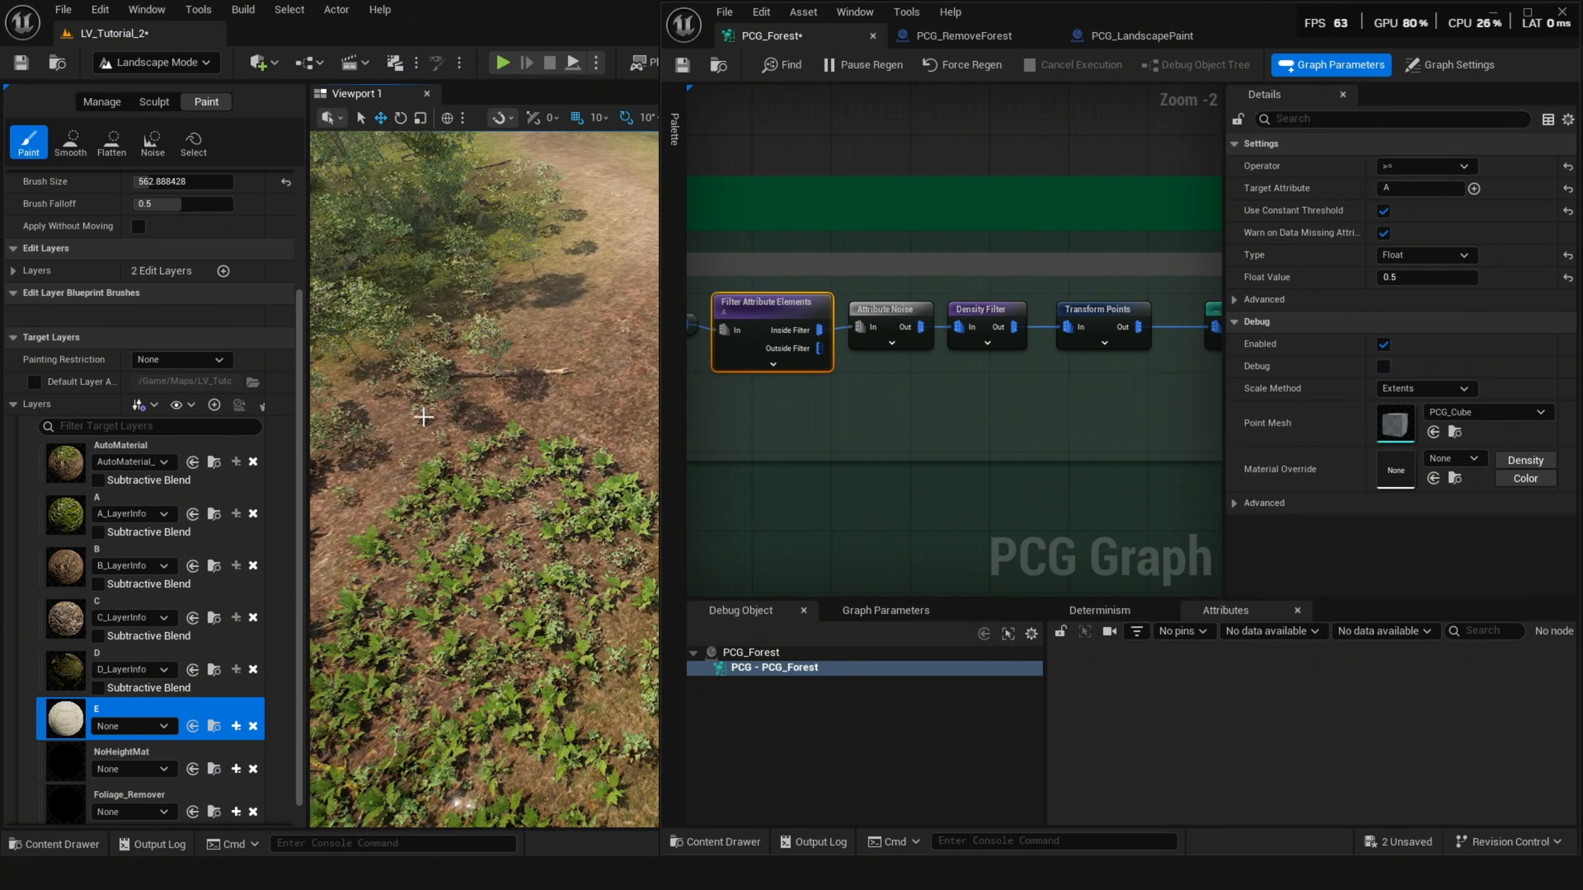
pyautogui.click(125, 518)
pyautogui.scroll(1, 753, 343)
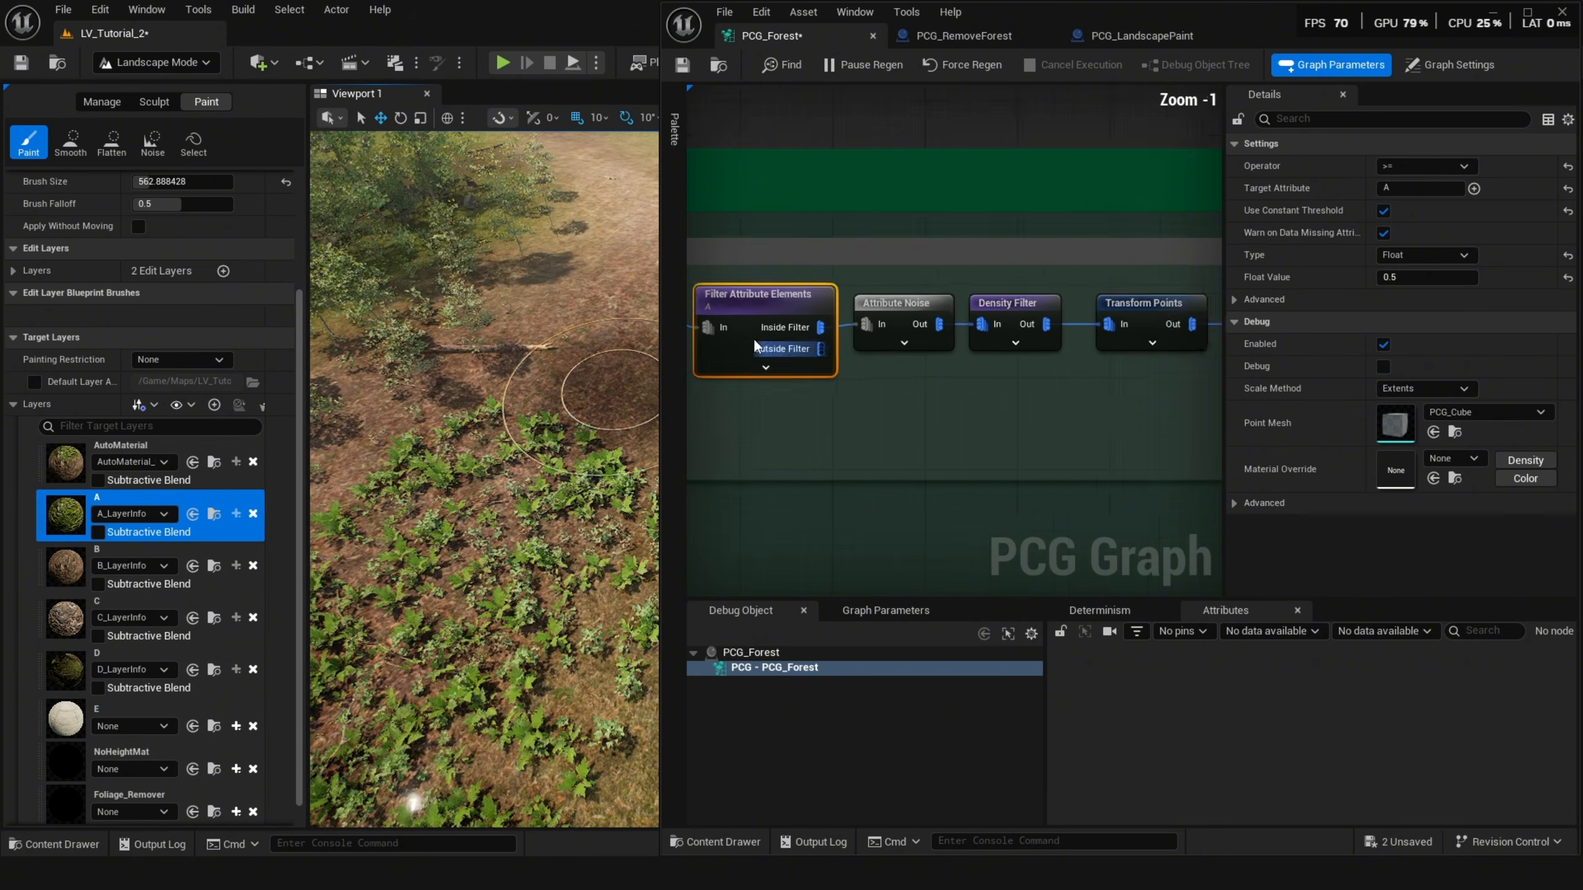
pyautogui.scroll(-8, 753, 339)
pyautogui.moveTo(895, 349); pyautogui.dragTo(1061, 298, button='right')
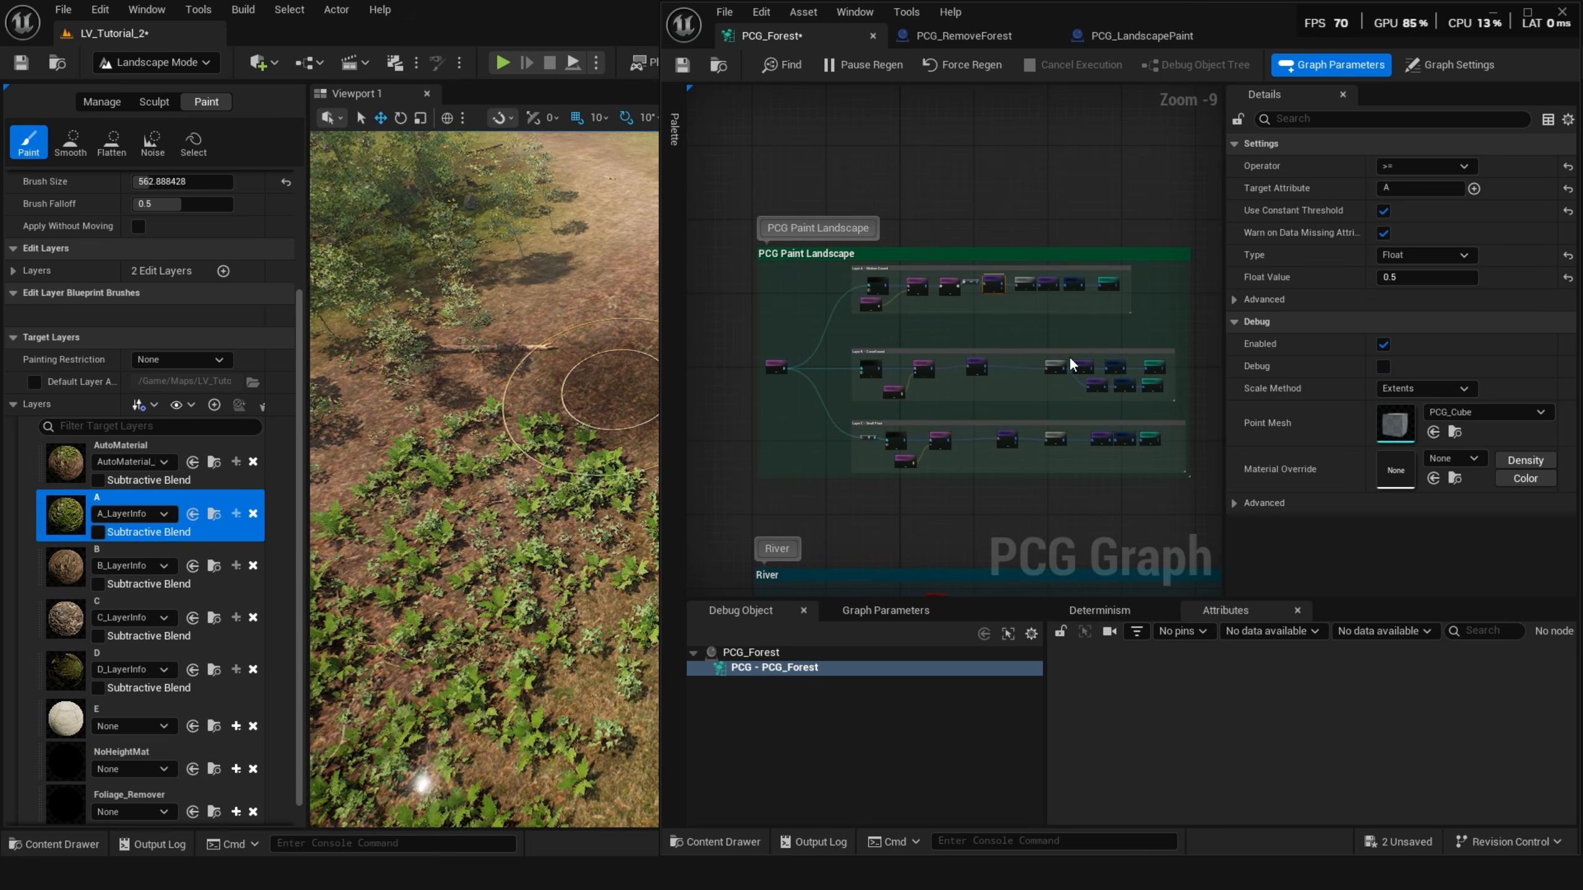
pyautogui.moveTo(511, 449)
pyautogui.mouseDown()
pyautogui.moveTo(407, 453)
pyautogui.moveTo(512, 452)
pyautogui.moveTo(497, 363)
pyautogui.moveTo(556, 474)
pyautogui.mouseUp()
pyautogui.moveTo(556, 475); pyautogui.dragTo(542, 425, button='right')
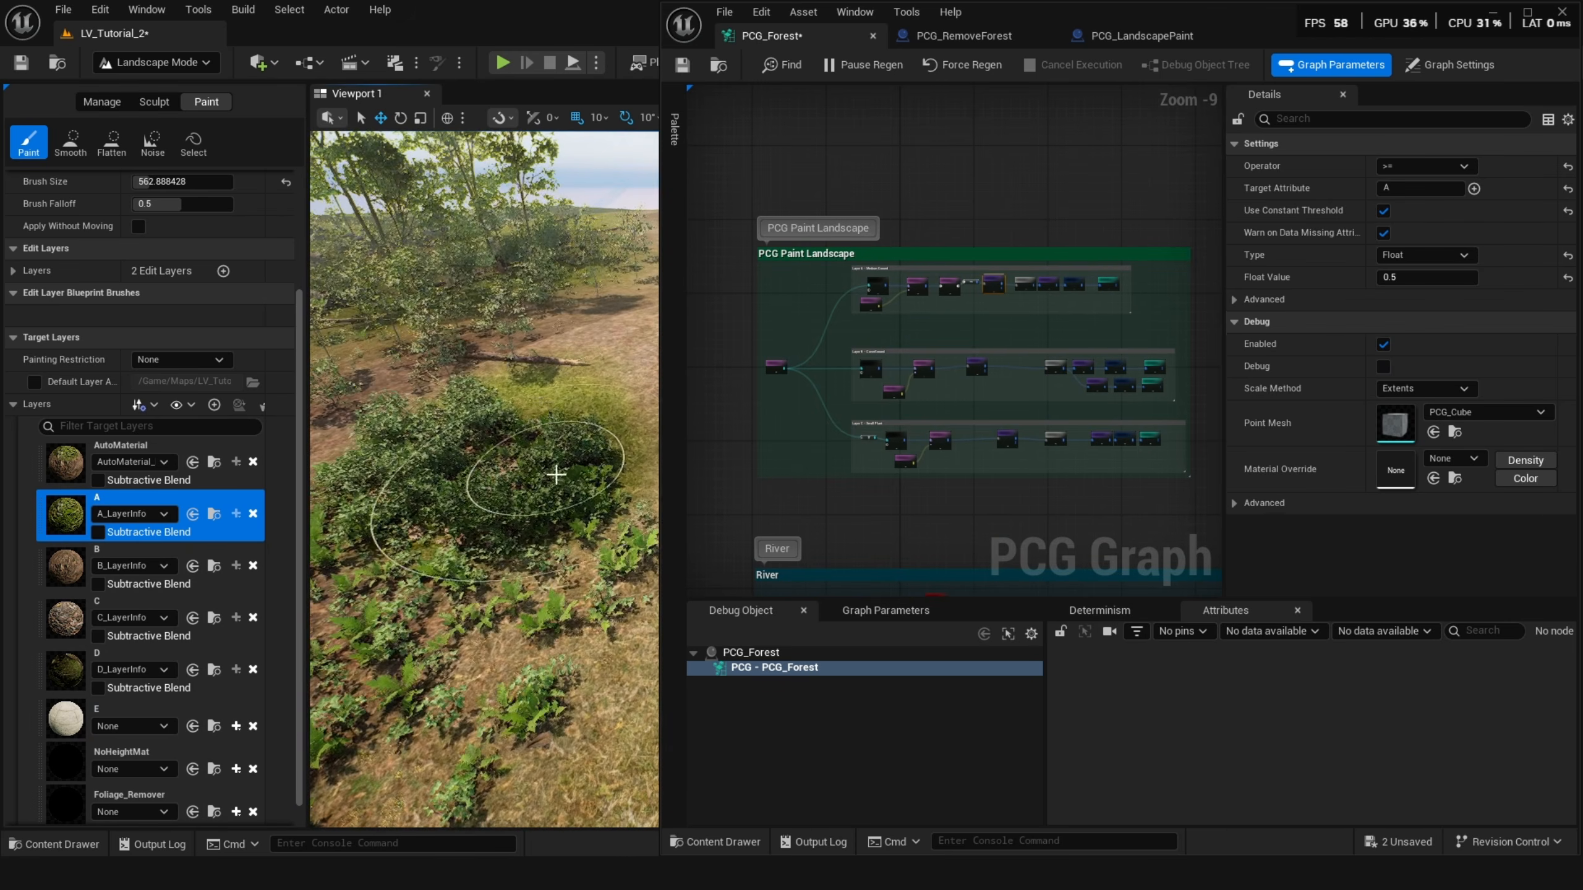
pyautogui.moveTo(556, 475)
pyautogui.mouseDown()
pyautogui.moveTo(611, 439)
pyautogui.moveTo(537, 357)
pyautogui.mouseUp()
pyautogui.moveTo(537, 358)
pyautogui.mouseDown(button='right')
pyautogui.moveTo(542, 380)
pyautogui.moveTo(555, 368)
pyautogui.moveTo(449, 352)
pyautogui.mouseUp(button='right')
# Enable the debug preview on Layer A's Static Mesh Spawner node.
pyautogui.click(1113, 282)
pyautogui.scroll(1, 1112, 281)
pyautogui.moveTo(1113, 282); pyautogui.dragTo(1044, 282, button='right')
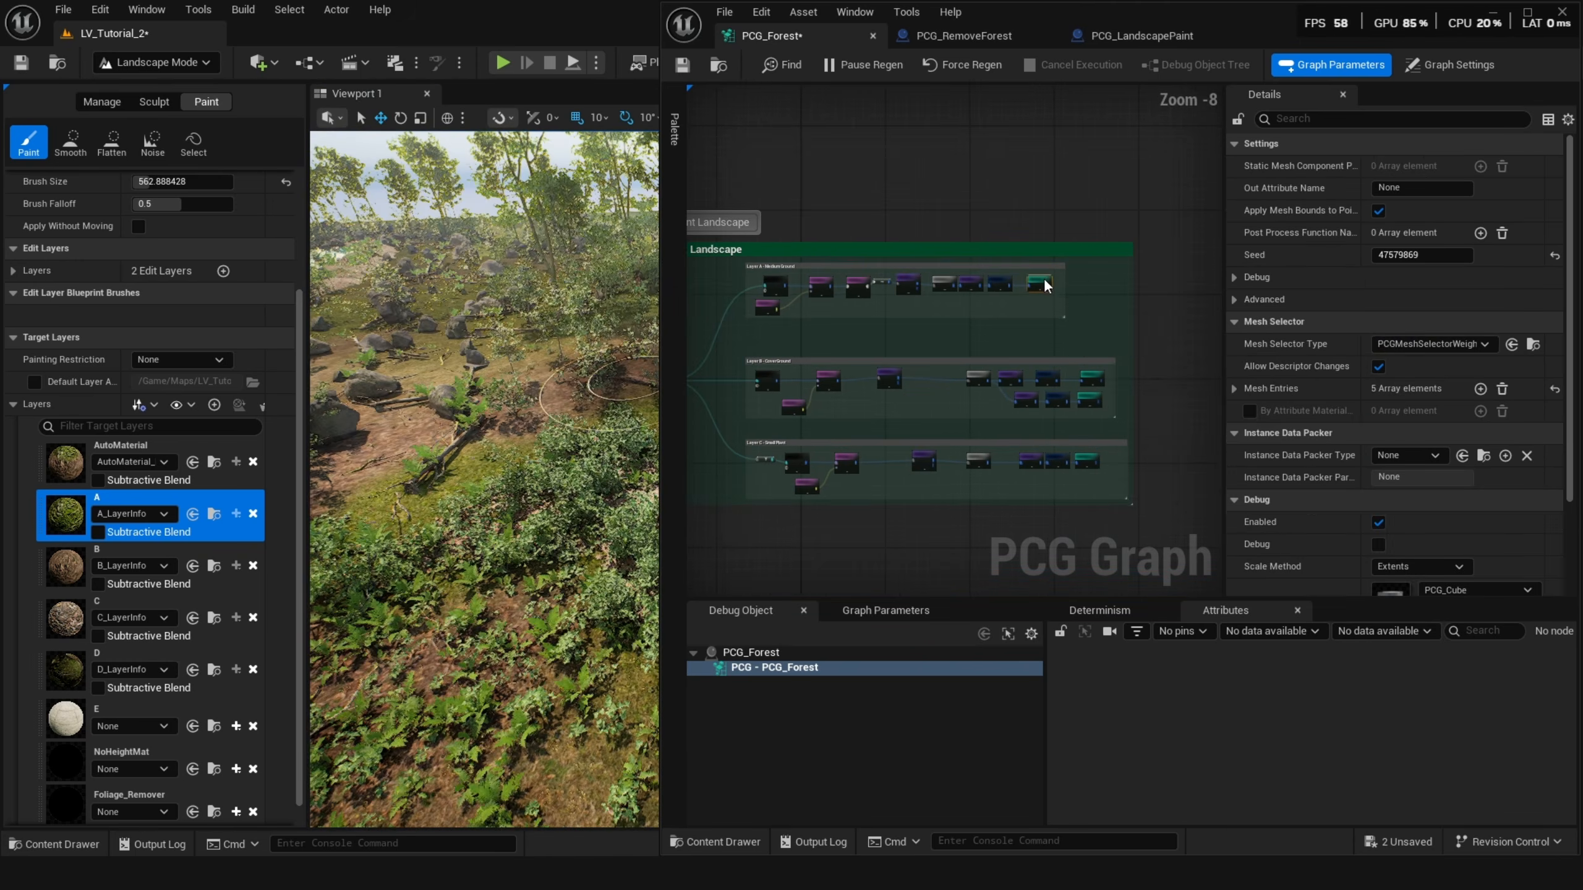
pyautogui.press('d')
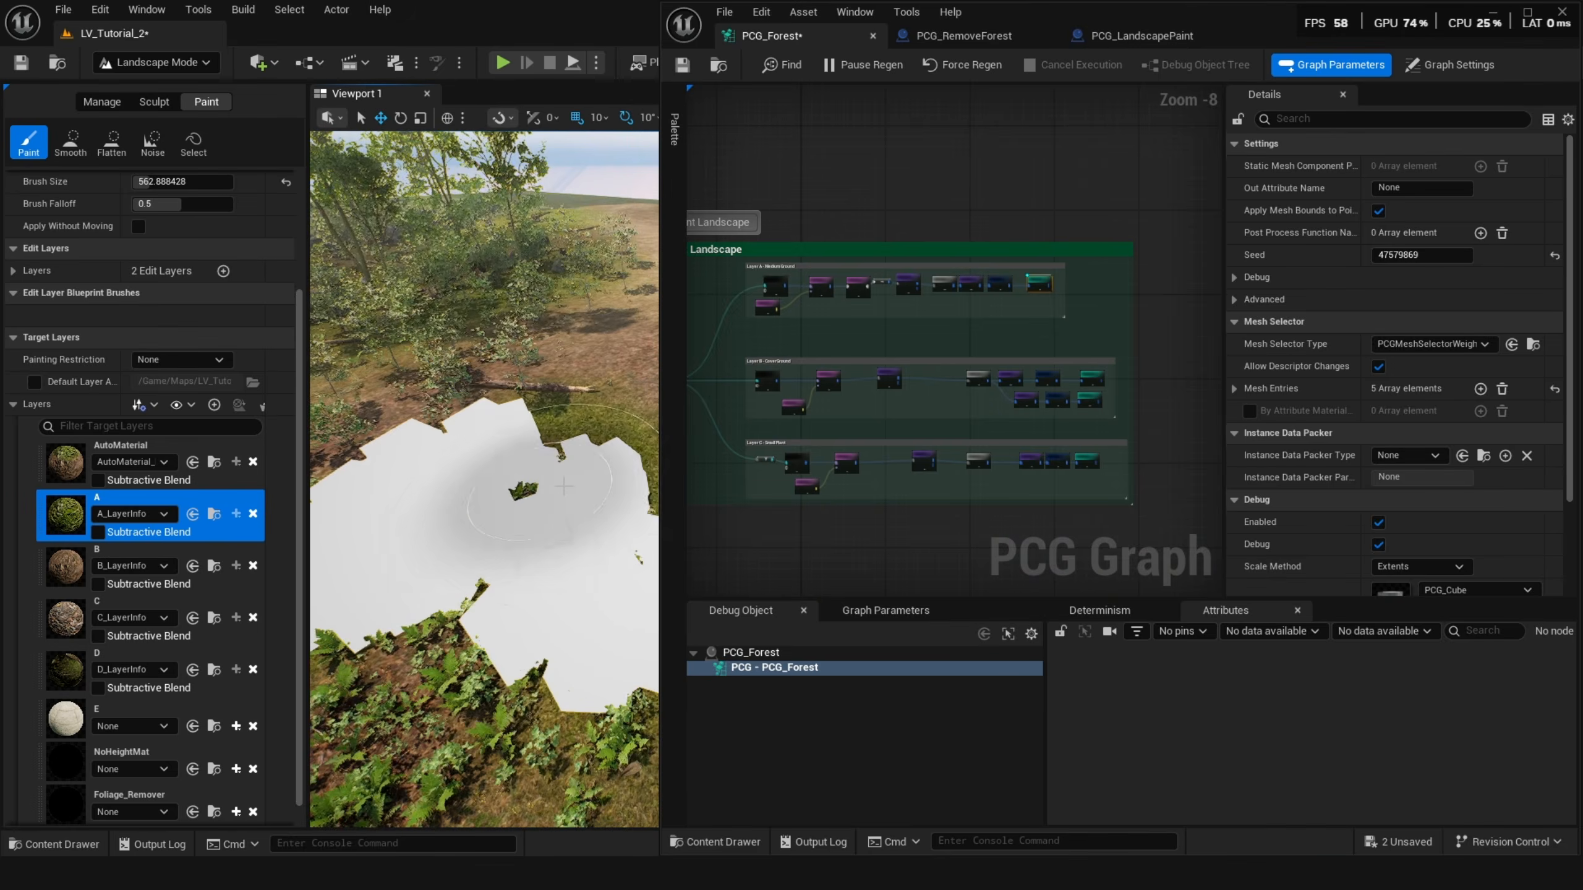
pyautogui.moveTo(564, 486); pyautogui.dragTo(521, 520, button='right')
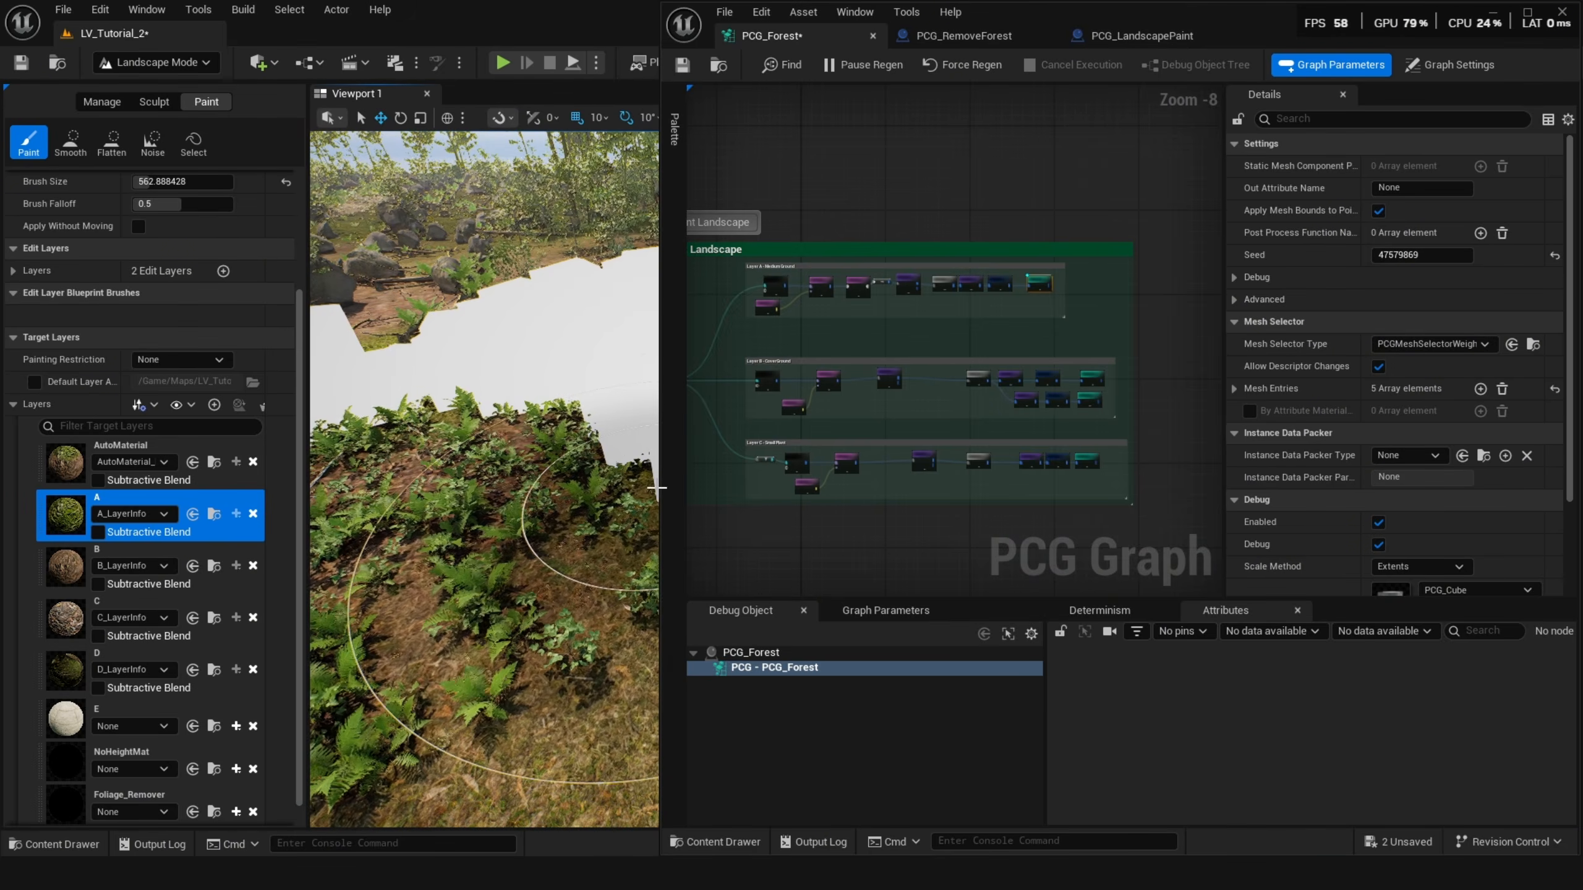
pyautogui.moveTo(657, 488); pyautogui.dragTo(716, 488)
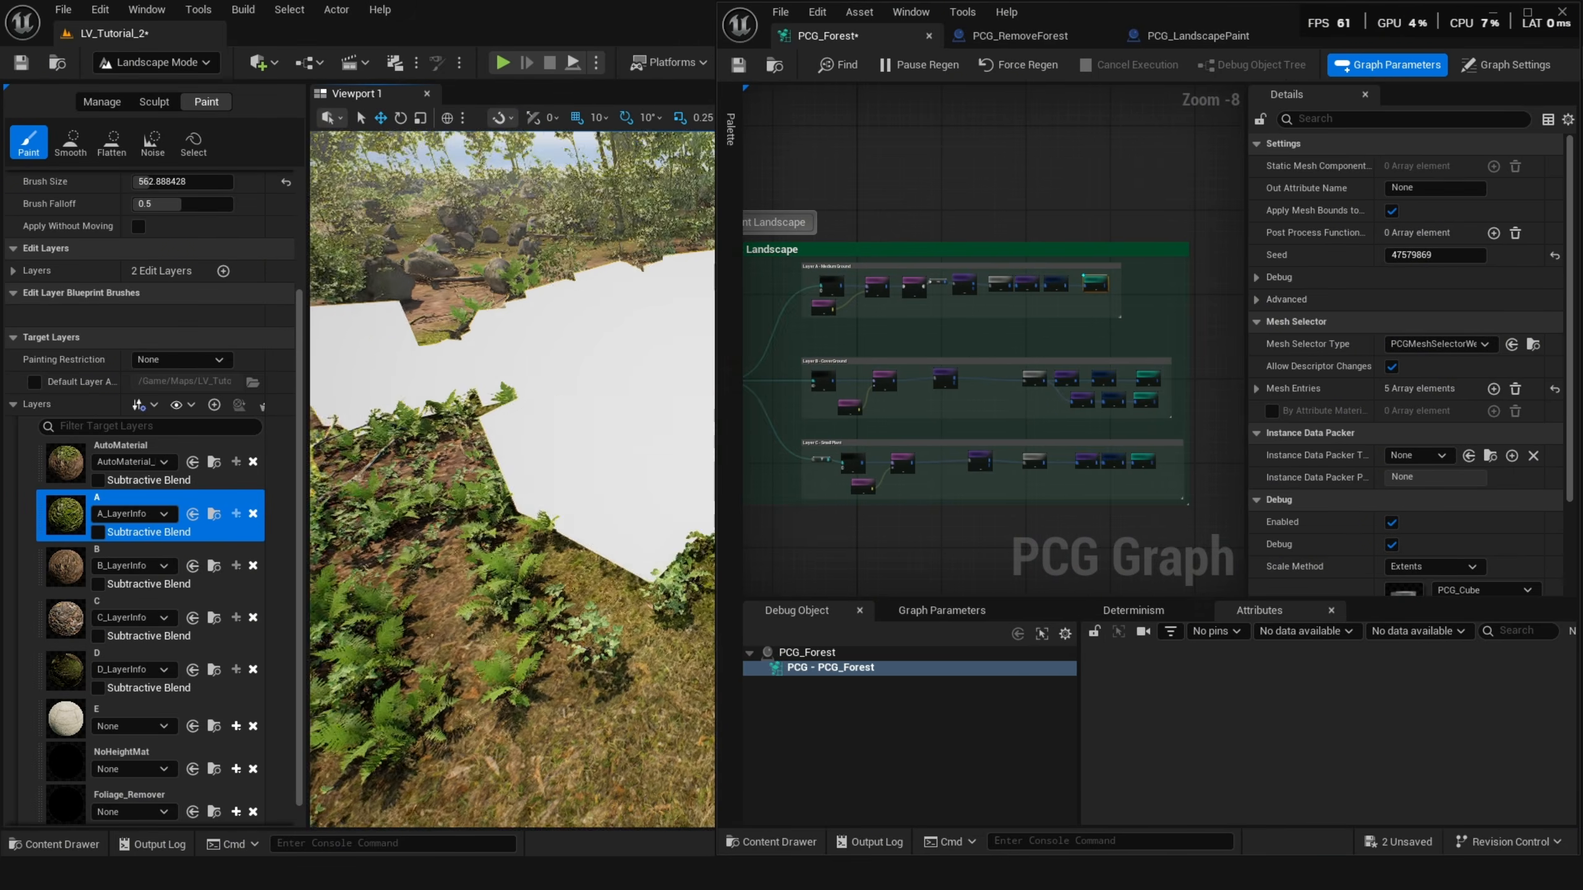
pyautogui.moveTo(549, 486); pyautogui.dragTo(514, 530, button='right')
pyautogui.scroll(2, 936, 370)
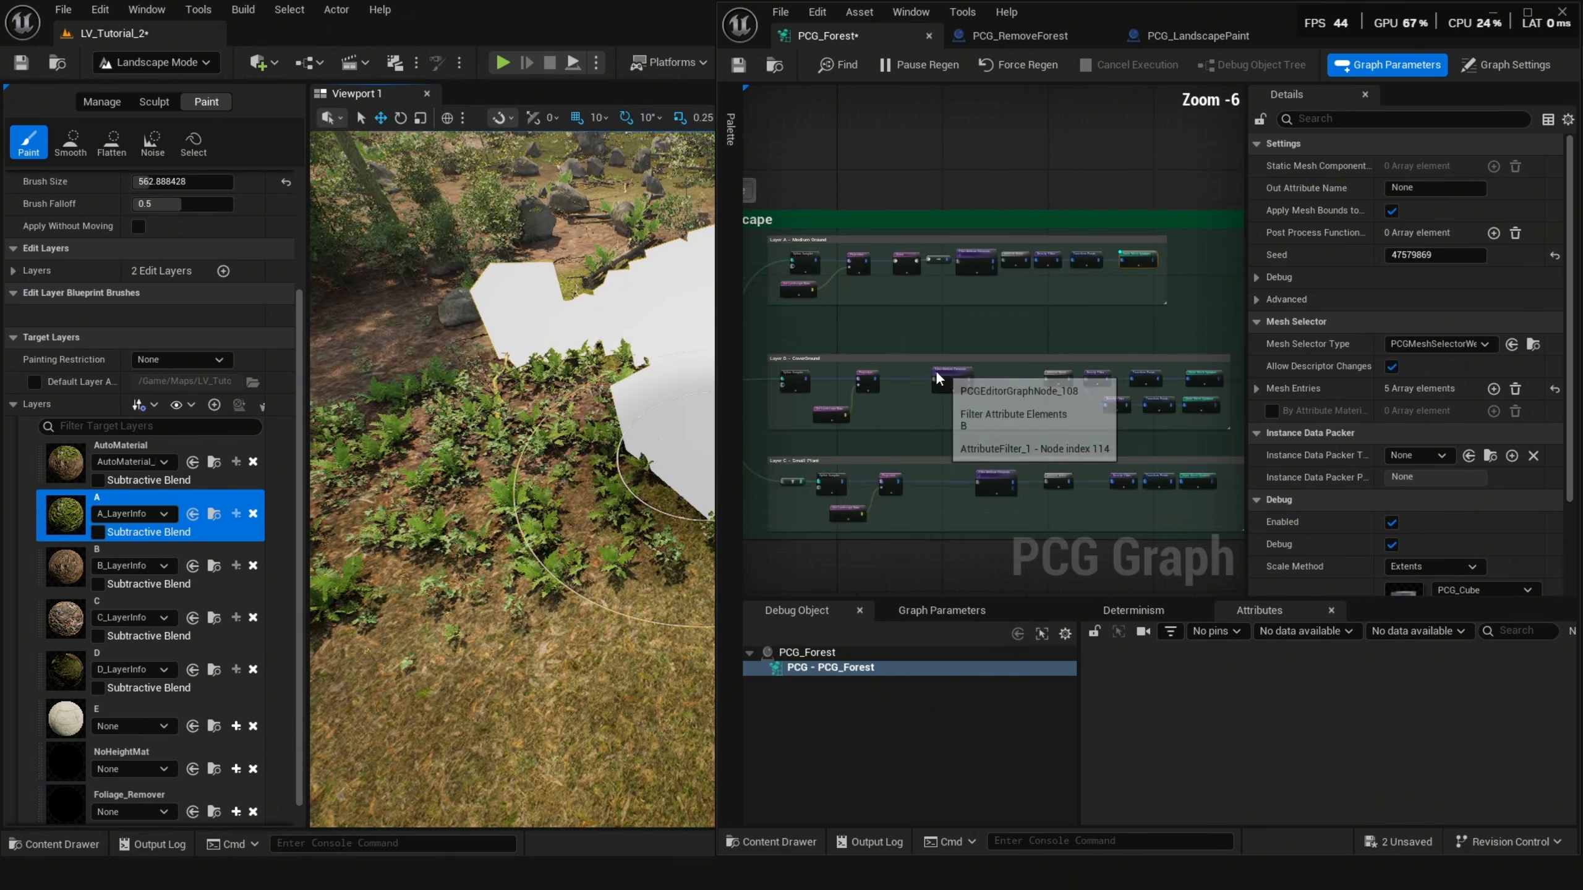
# Select Layer B's Filter Attribute Elements node in the PCG graph and set its operator to >.
pyautogui.scroll(4, 936, 373)
pyautogui.moveTo(470, 418); pyautogui.dragTo(481, 429, button='right')
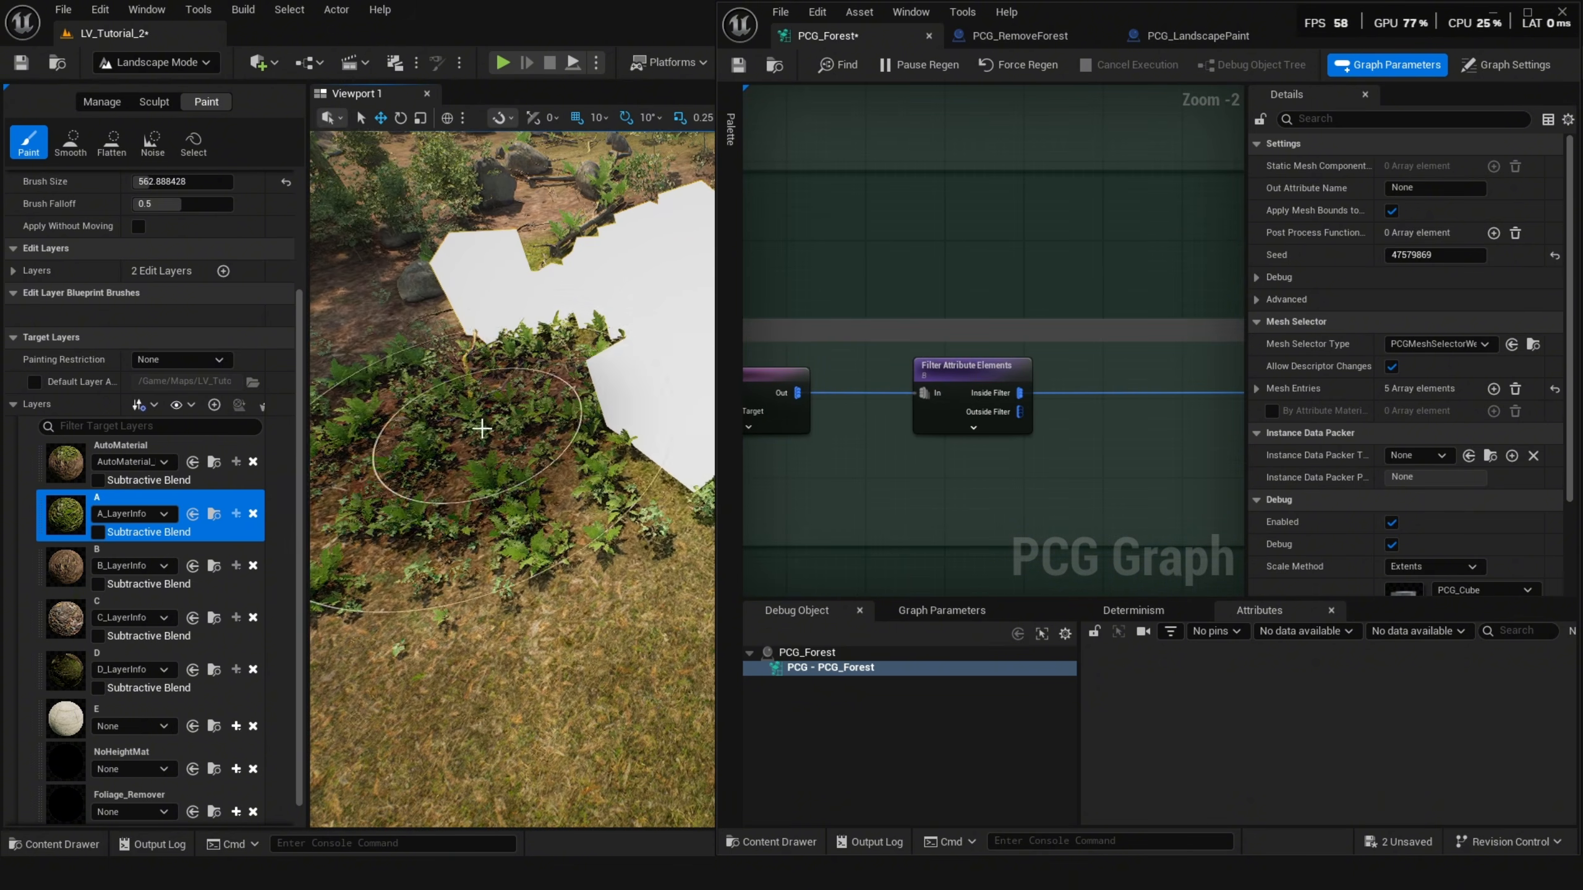
pyautogui.click(951, 369)
pyautogui.scroll(-2, 934, 386)
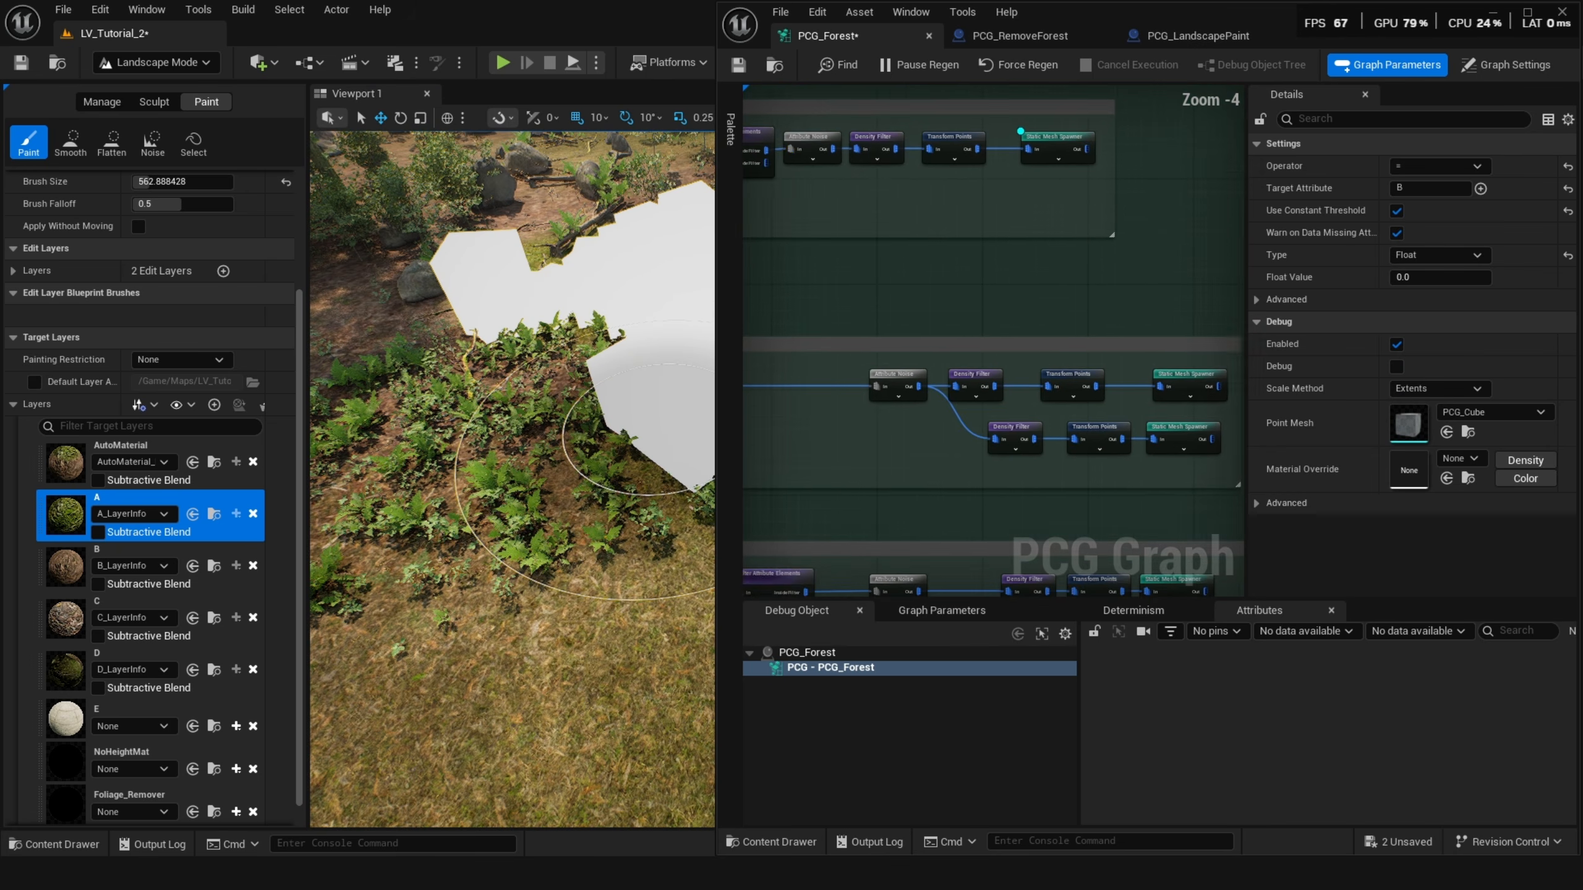
pyautogui.moveTo(706, 407); pyautogui.dragTo(1226, 340, button='right')
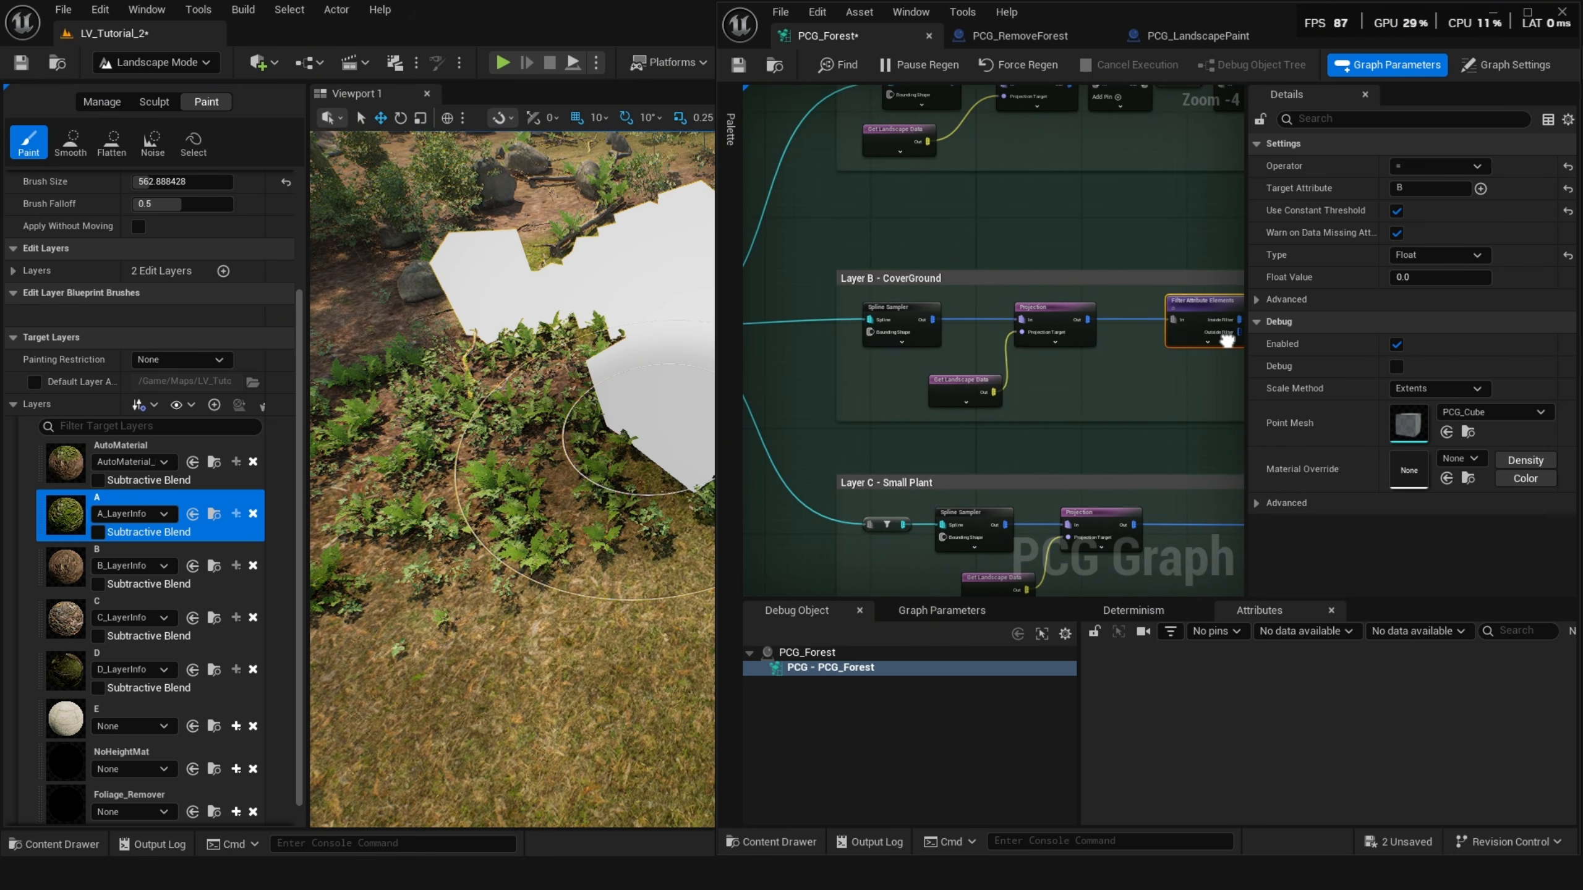
pyautogui.scroll(2, 875, 318)
pyautogui.click(895, 313)
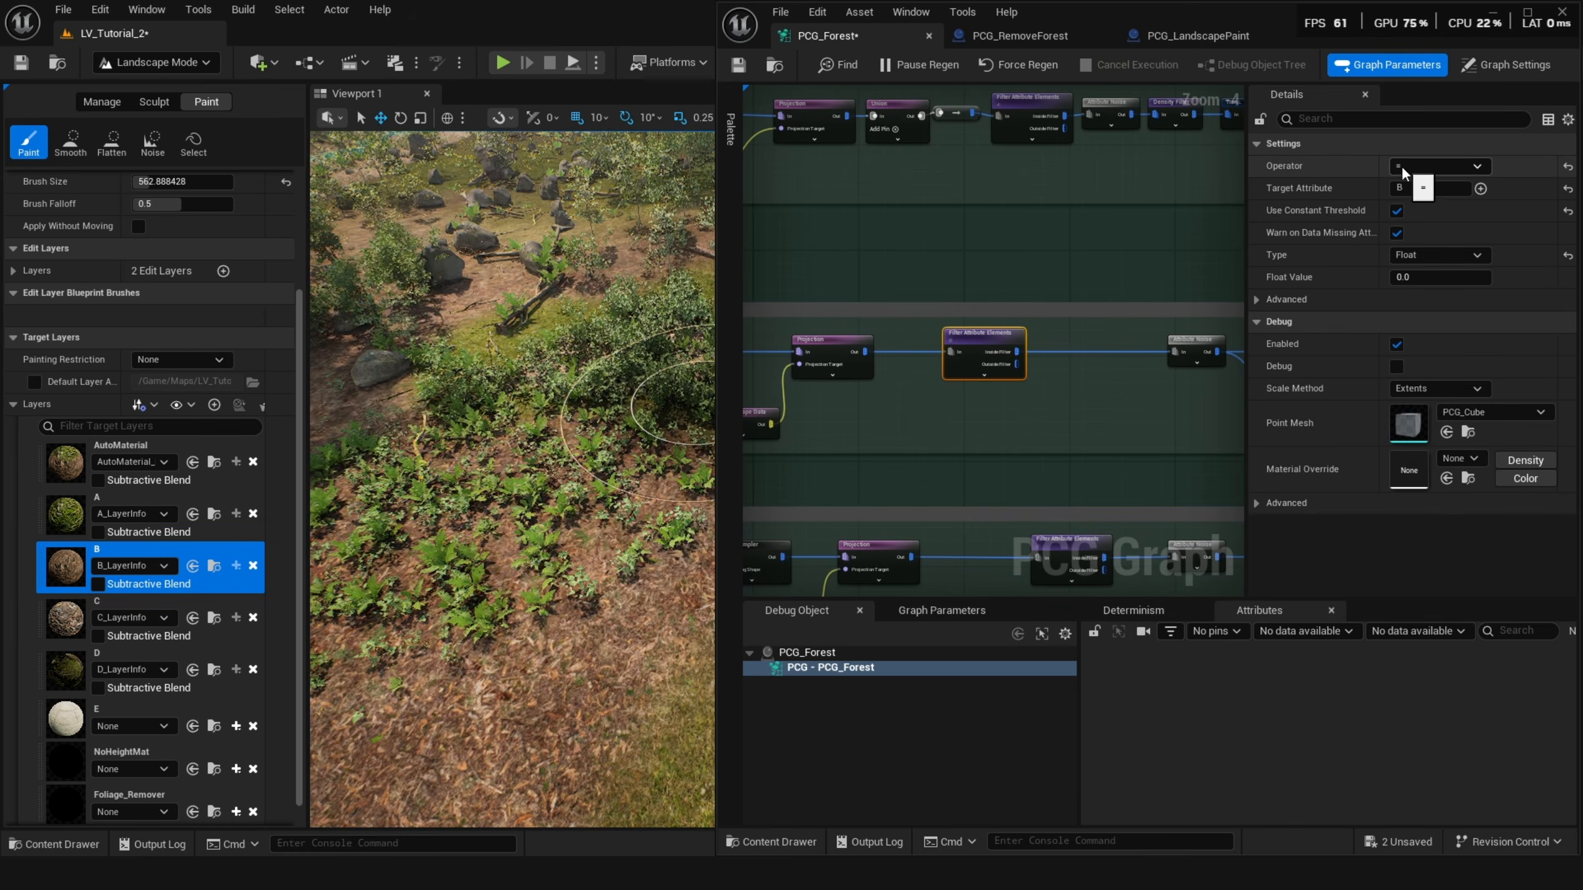
pyautogui.click(1401, 164)
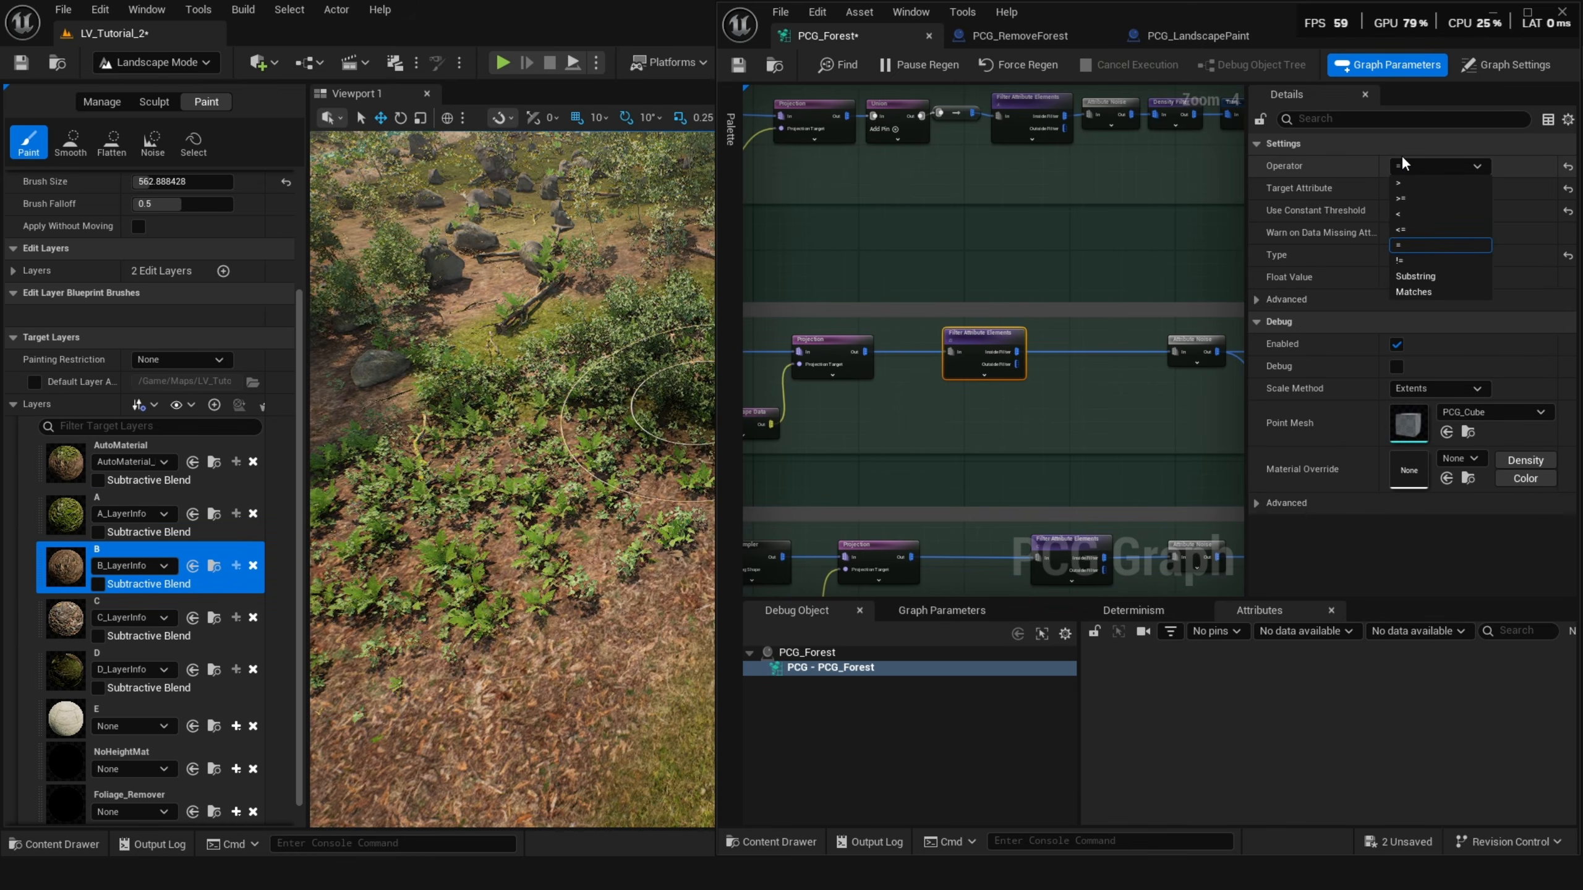
pyautogui.click(1399, 246)
# Compare the filter operator settings of Layer C's and Layer A's Filter Attribute Elements nodes.
pyautogui.moveTo(1058, 380); pyautogui.dragTo(1059, 355, button='right')
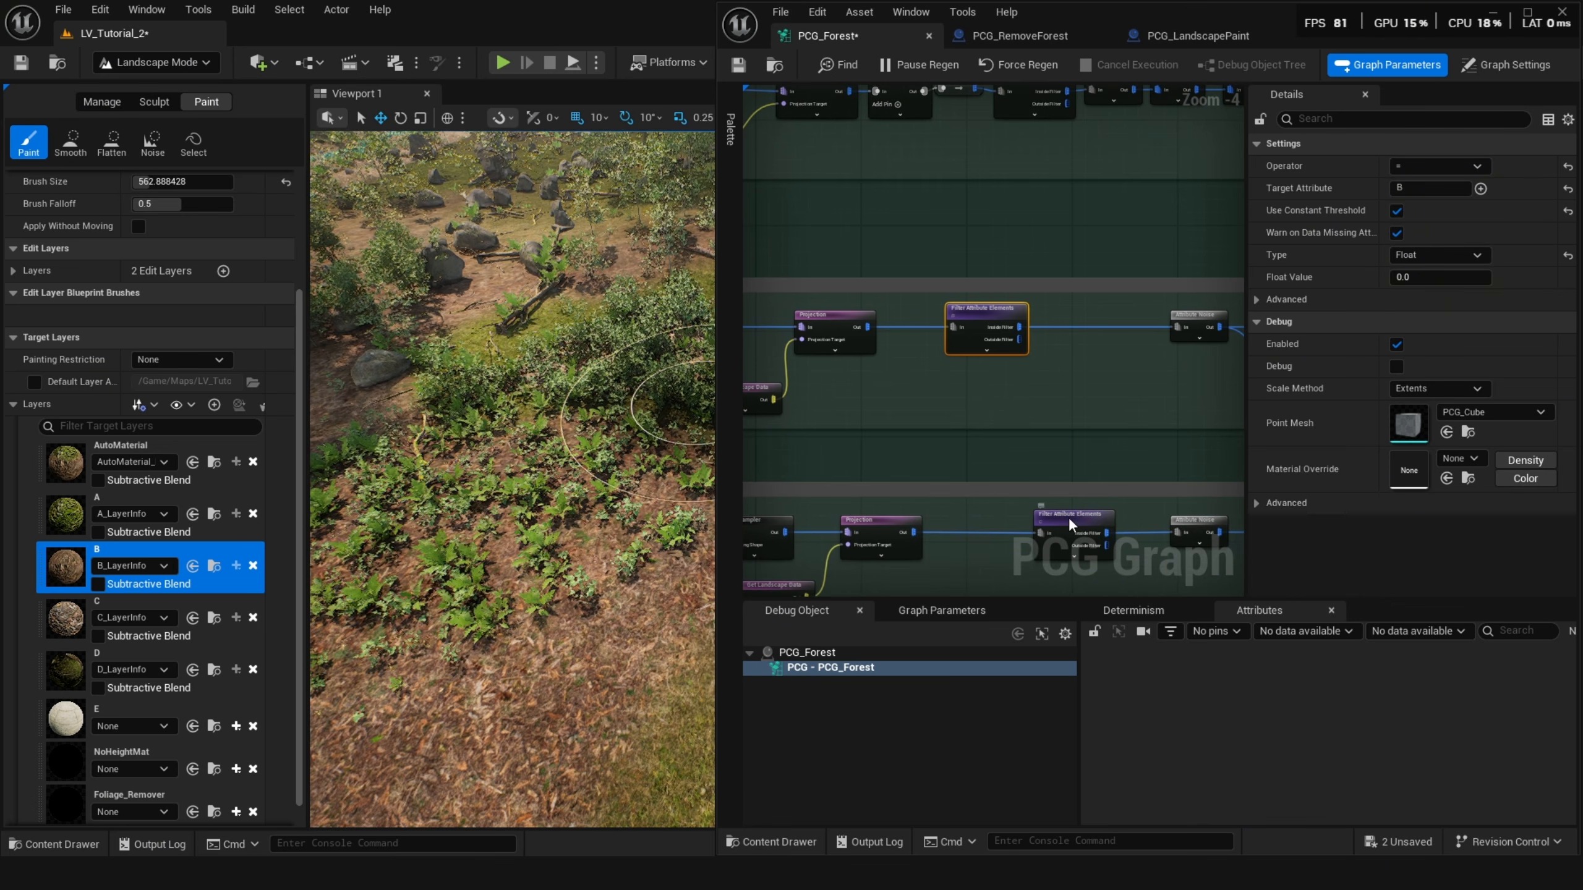
pyautogui.click(1442, 164)
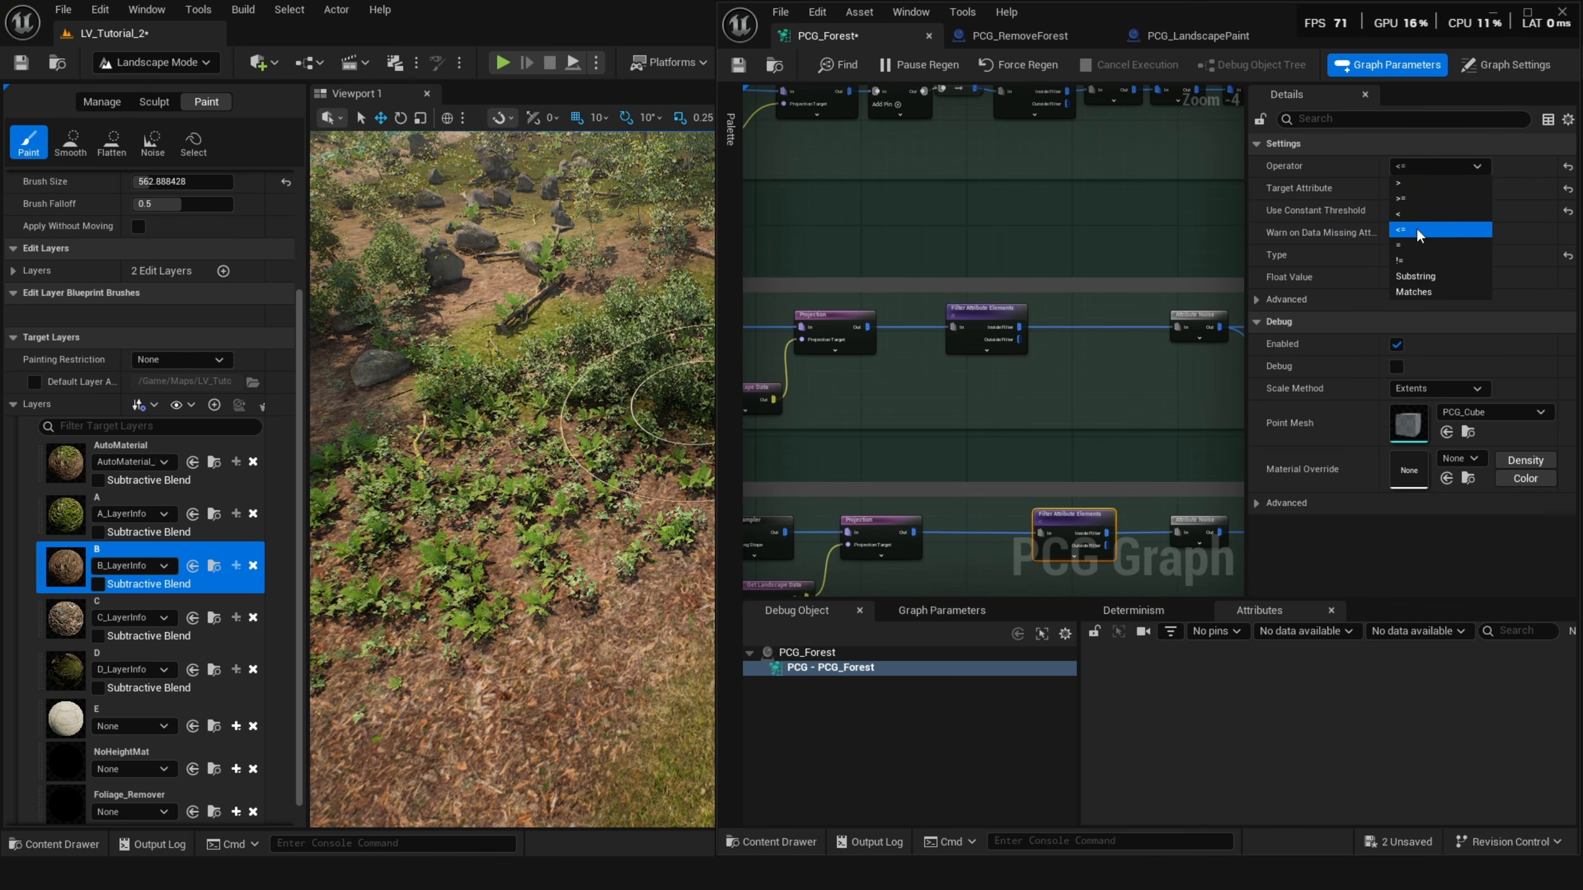
pyautogui.moveTo(1156, 222); pyautogui.dragTo(1127, 327, button='right')
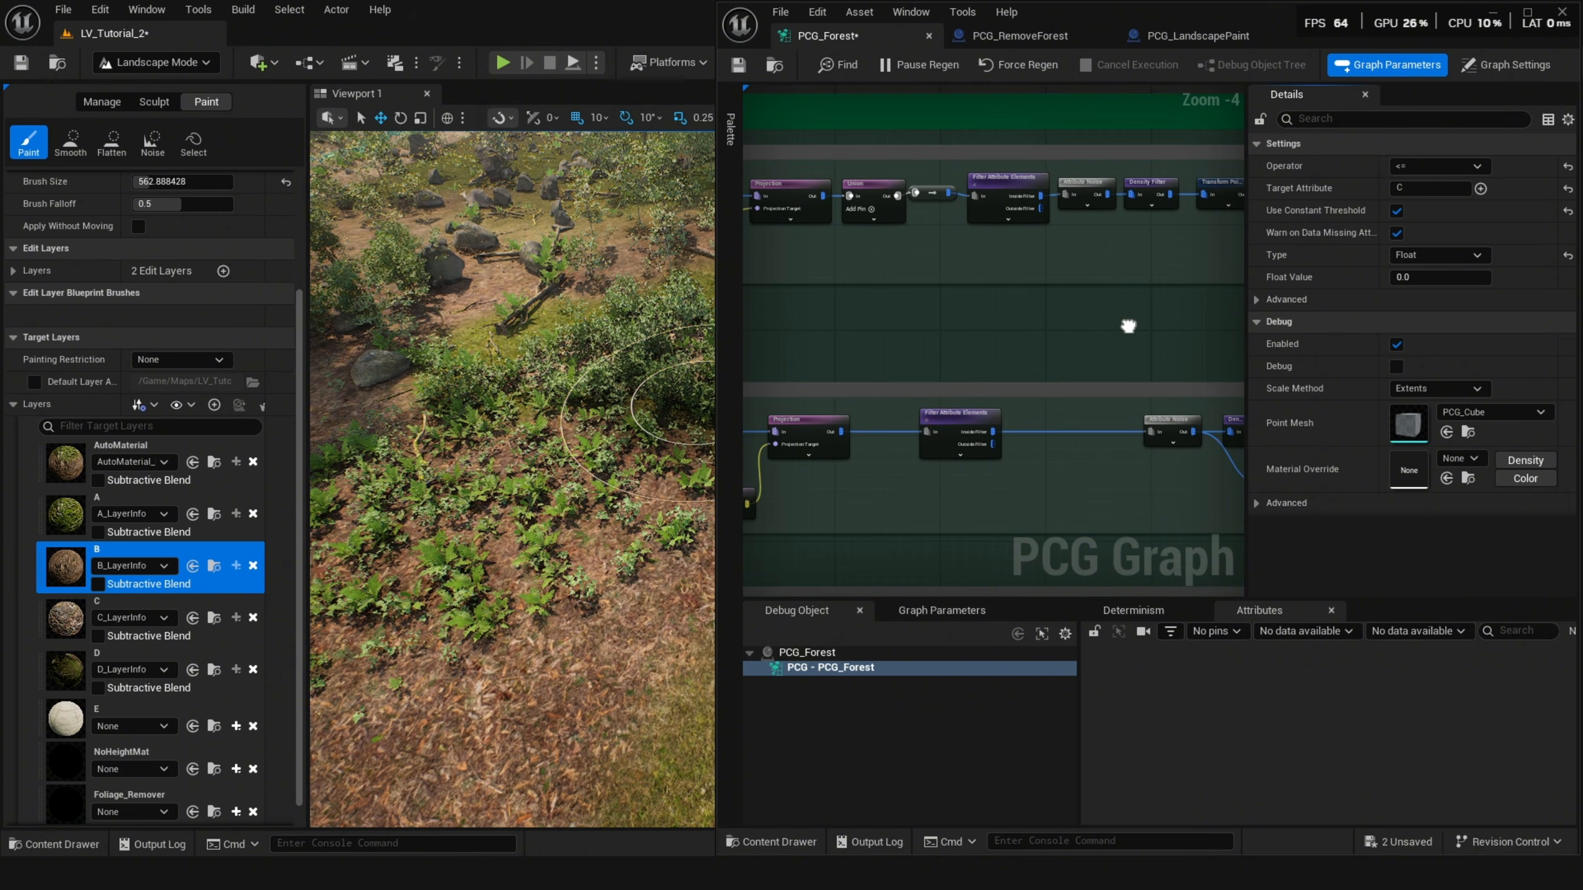
pyautogui.click(1015, 203)
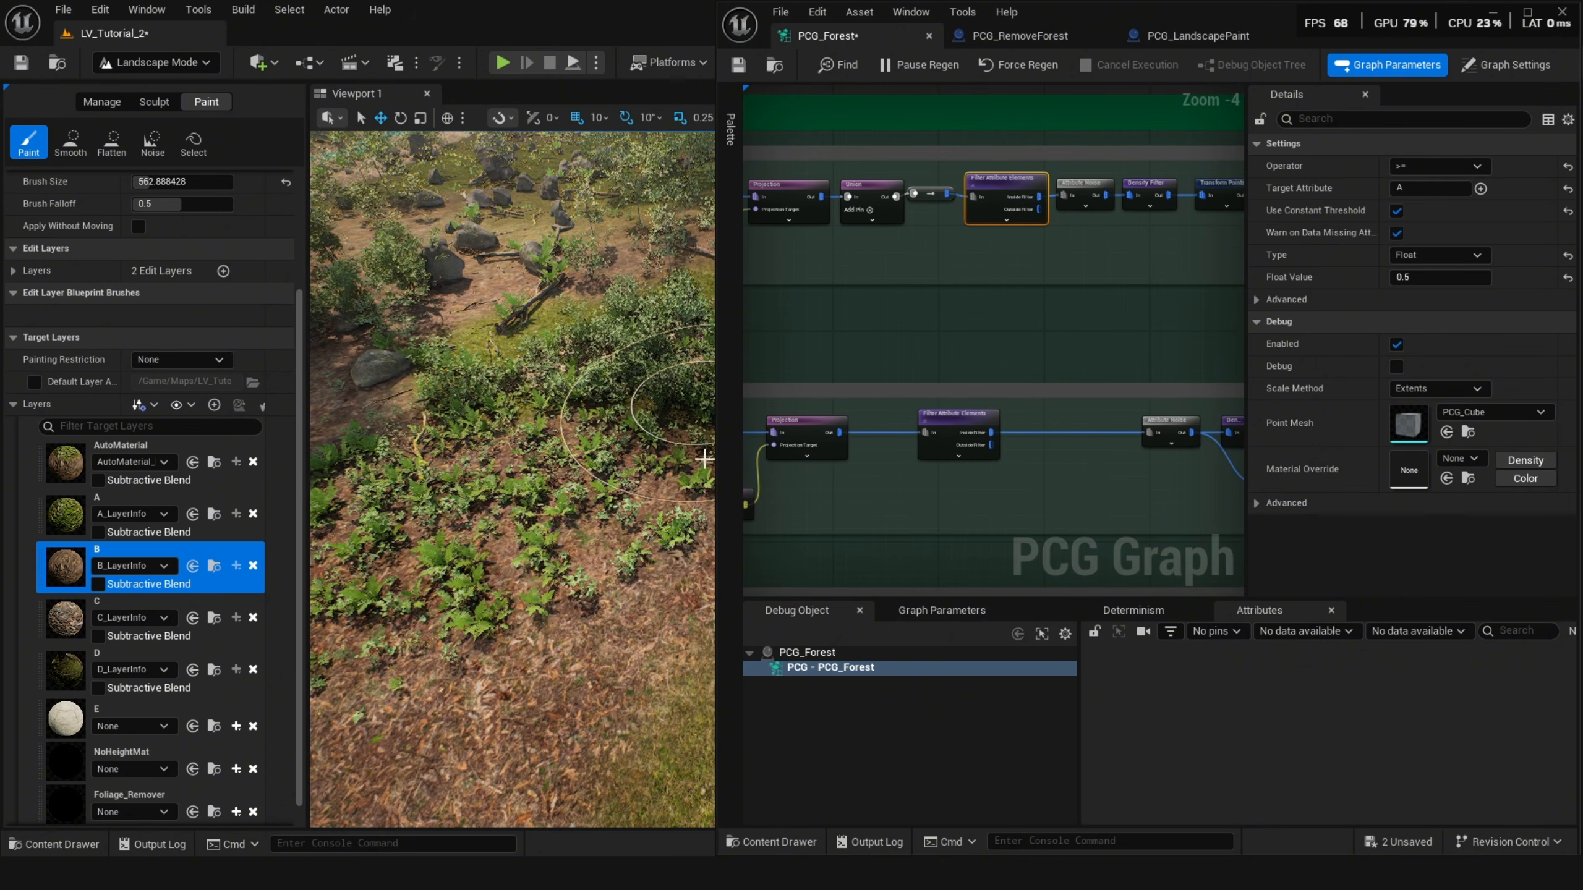
# Return to the PCG_Forest graph and set the Trees Big + Bushes Density Filter's lower bound to about 0.76.
pyautogui.click(138, 602)
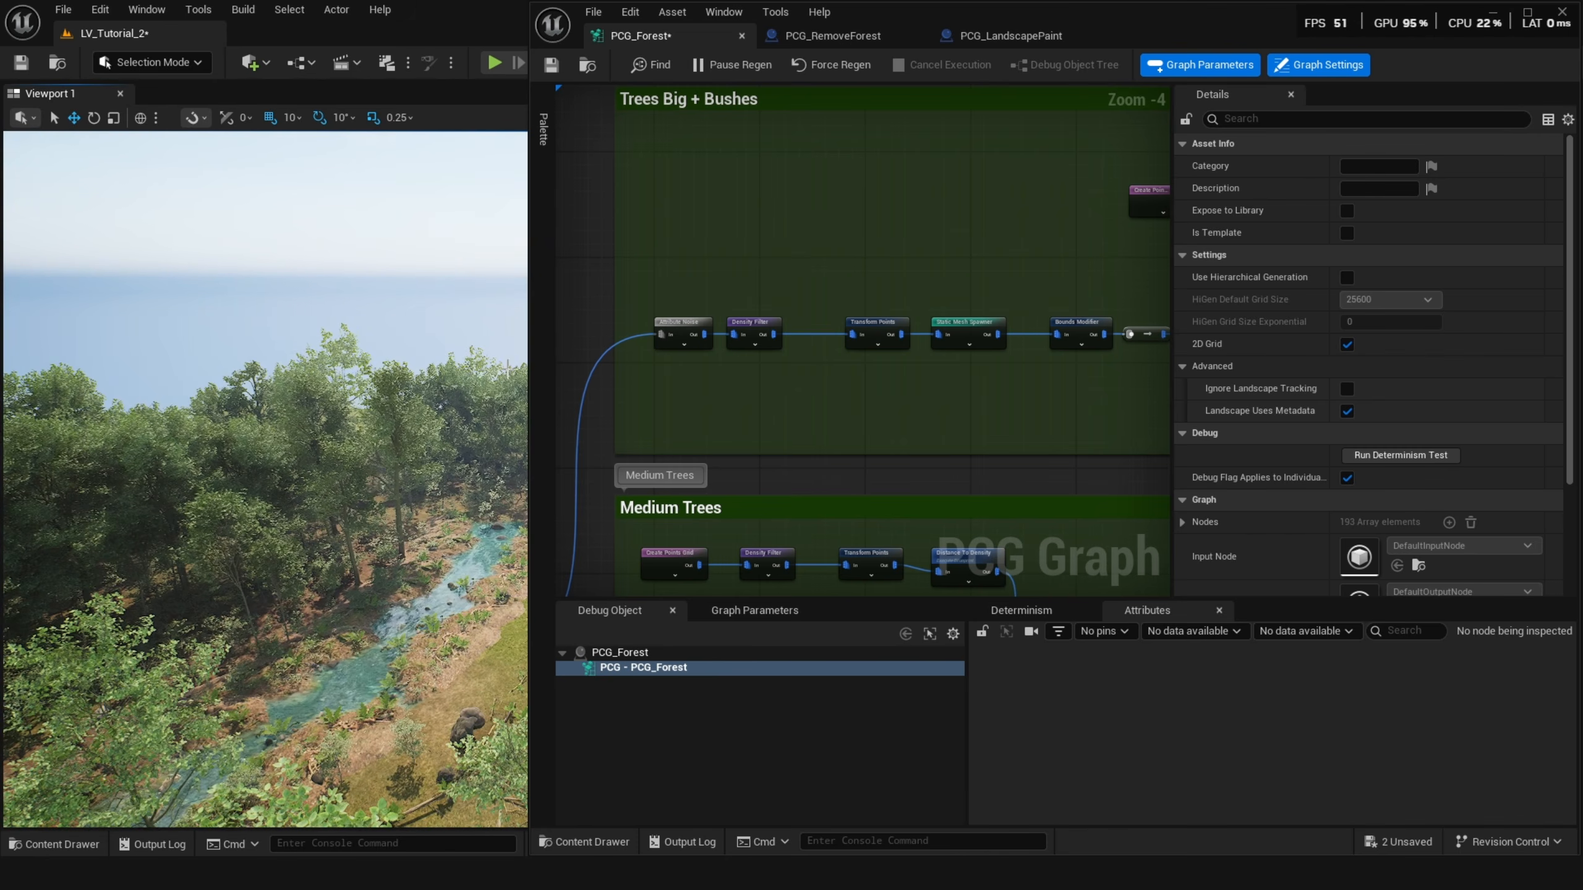
pyautogui.click(1491, 13)
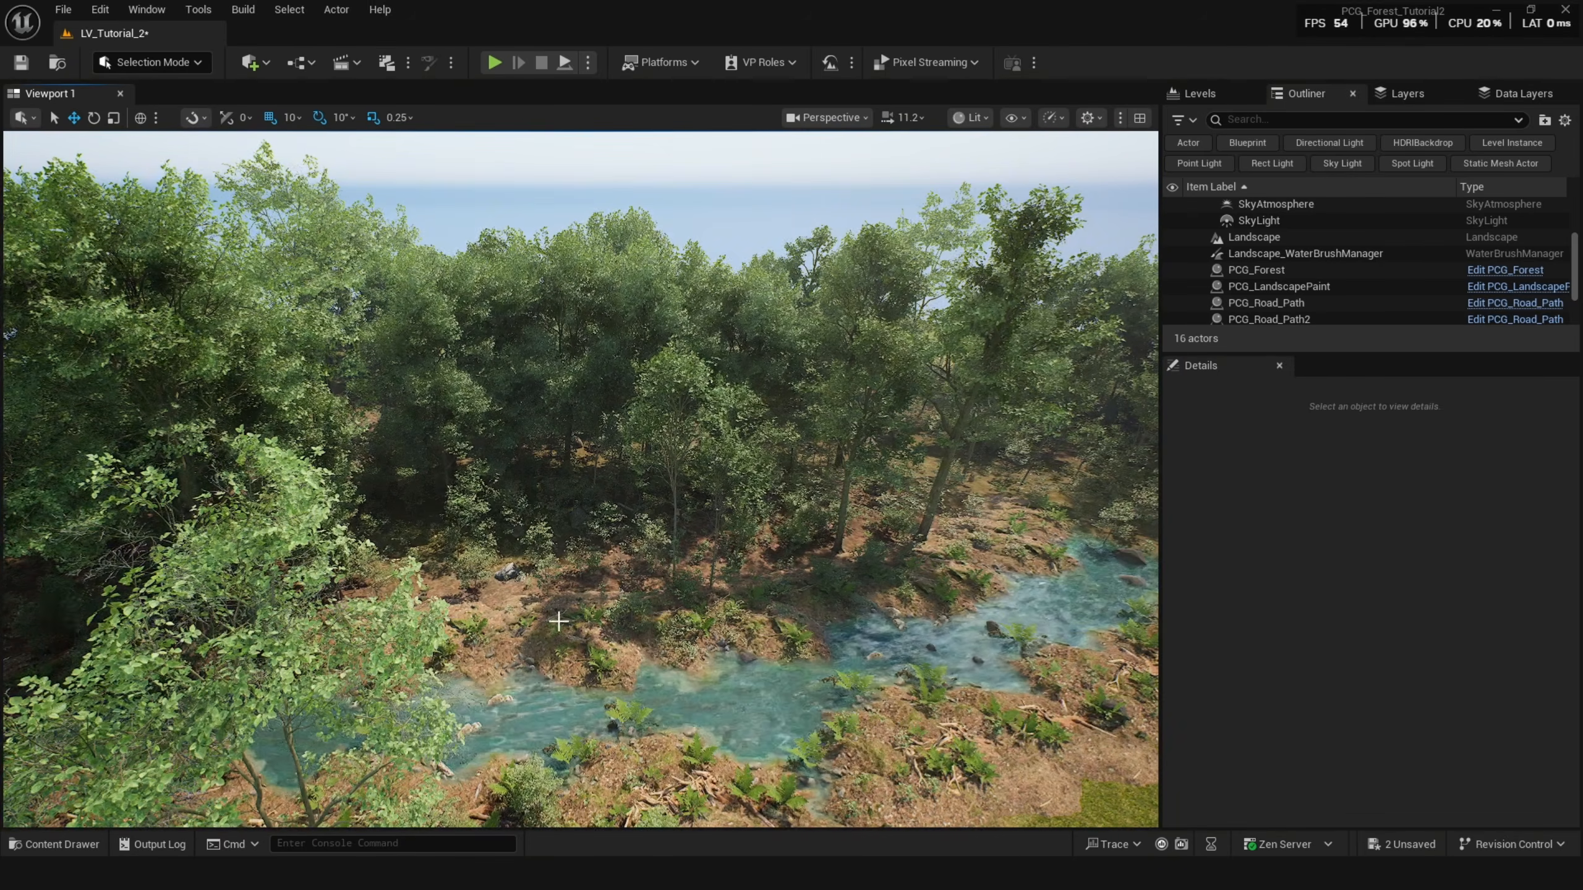
pyautogui.moveTo(661, 879)
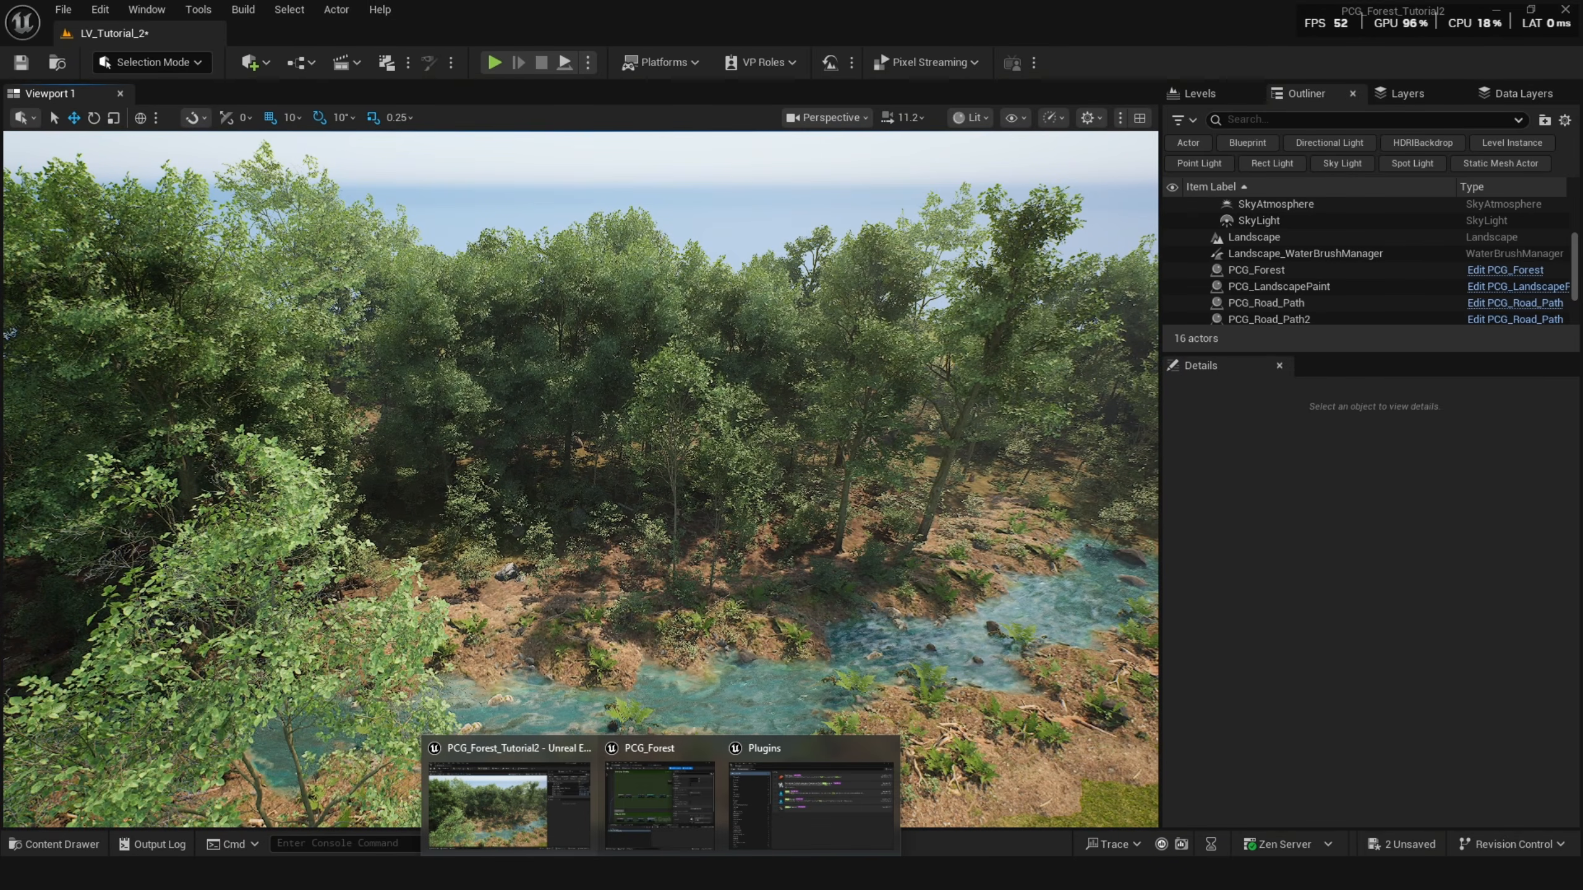
pyautogui.click(652, 838)
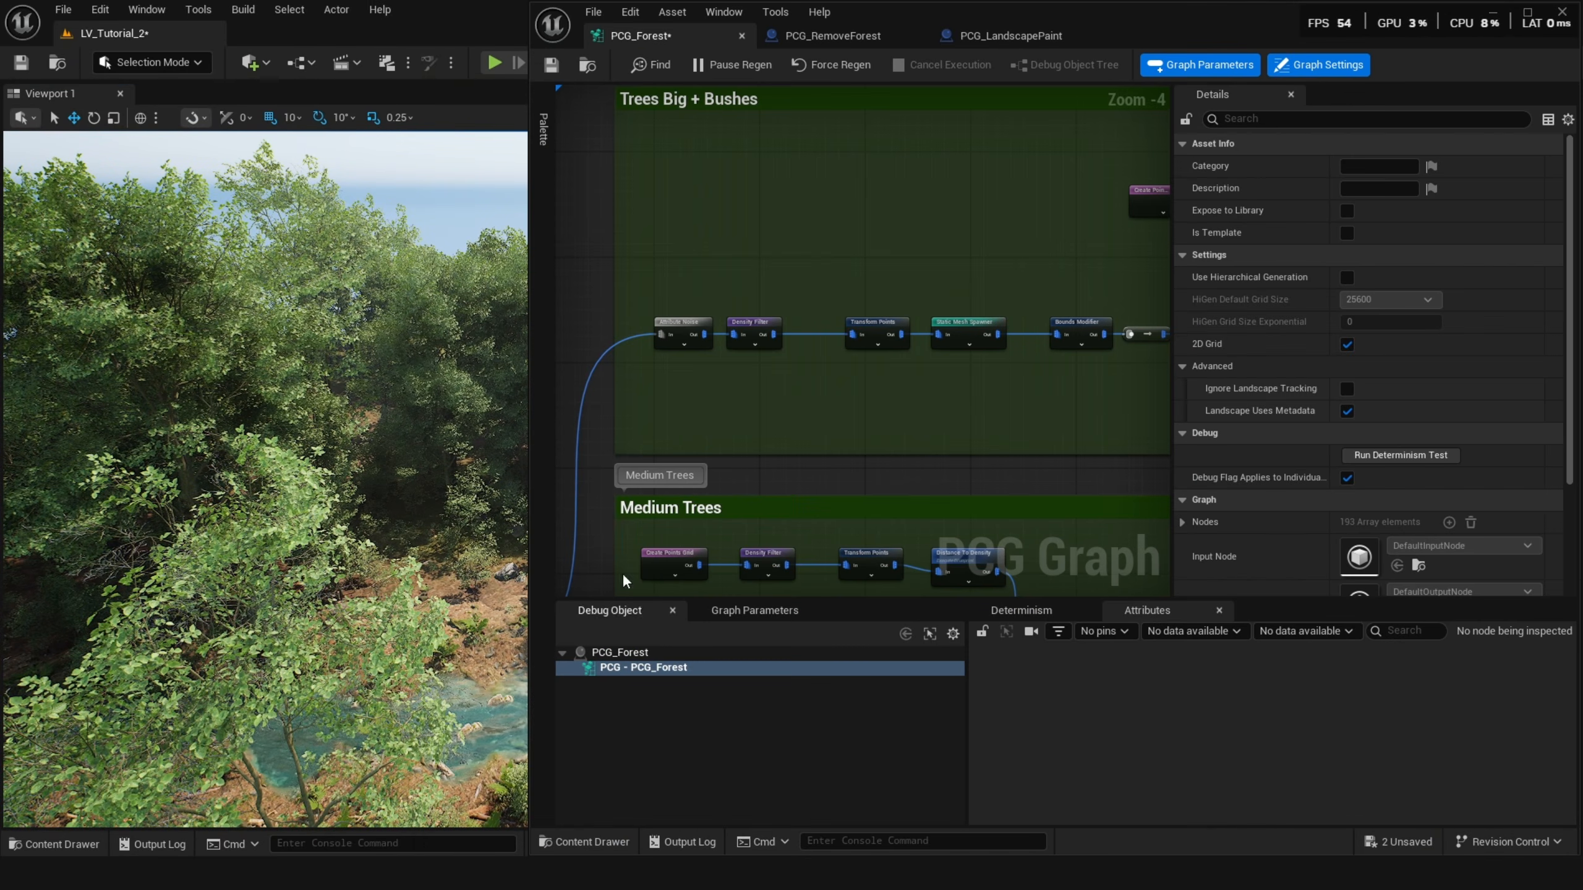
pyautogui.moveTo(826, 338)
pyautogui.mouseDown(button='right')
pyautogui.moveTo(816, 315)
pyautogui.moveTo(808, 357)
pyautogui.mouseUp(button='right')
pyautogui.scroll(3, 726, 357)
pyautogui.click(728, 358)
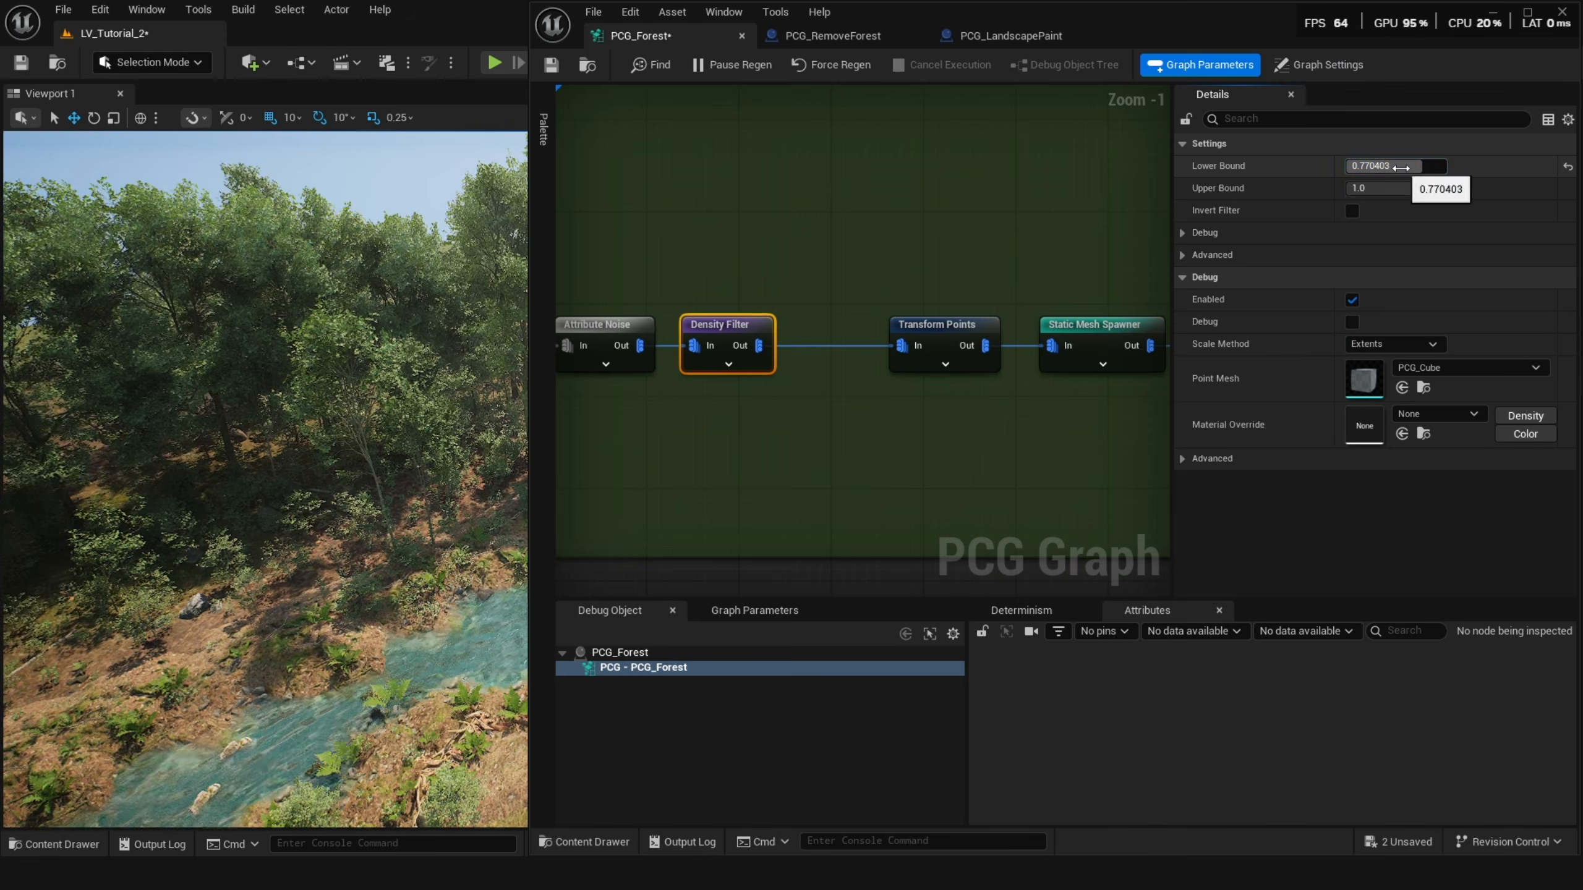
pyautogui.moveTo(1399, 167); pyautogui.dragTo(1399, 165)
pyautogui.moveTo(685, 322); pyautogui.dragTo(707, 324, button='right')
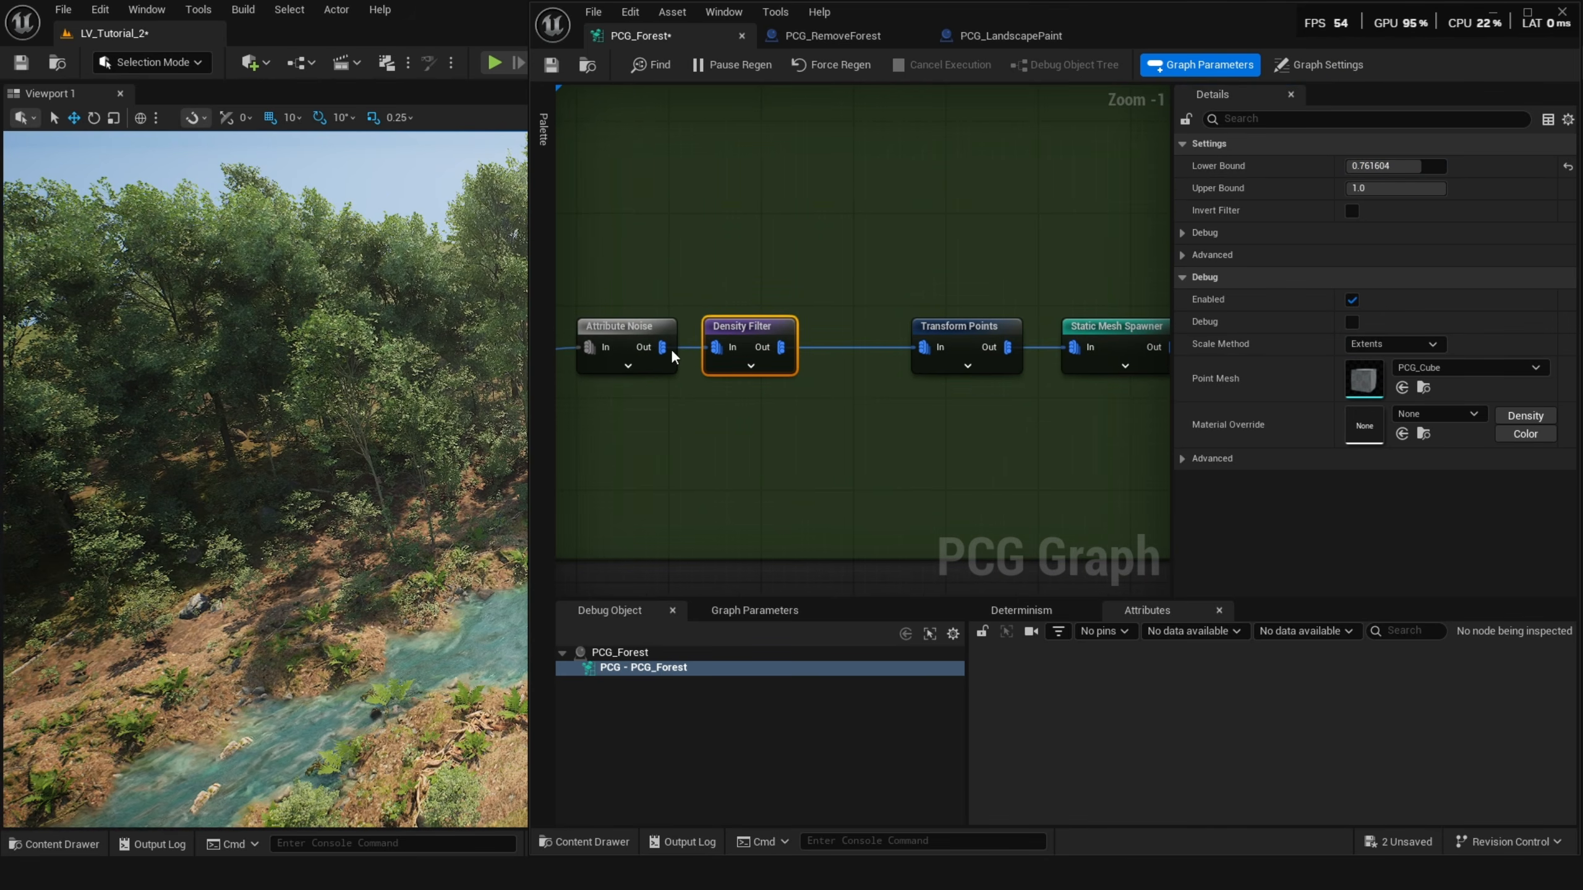
# Add a float graph parameter named Big_Tree_Density and set its value to 0.8.
pyautogui.click(724, 613)
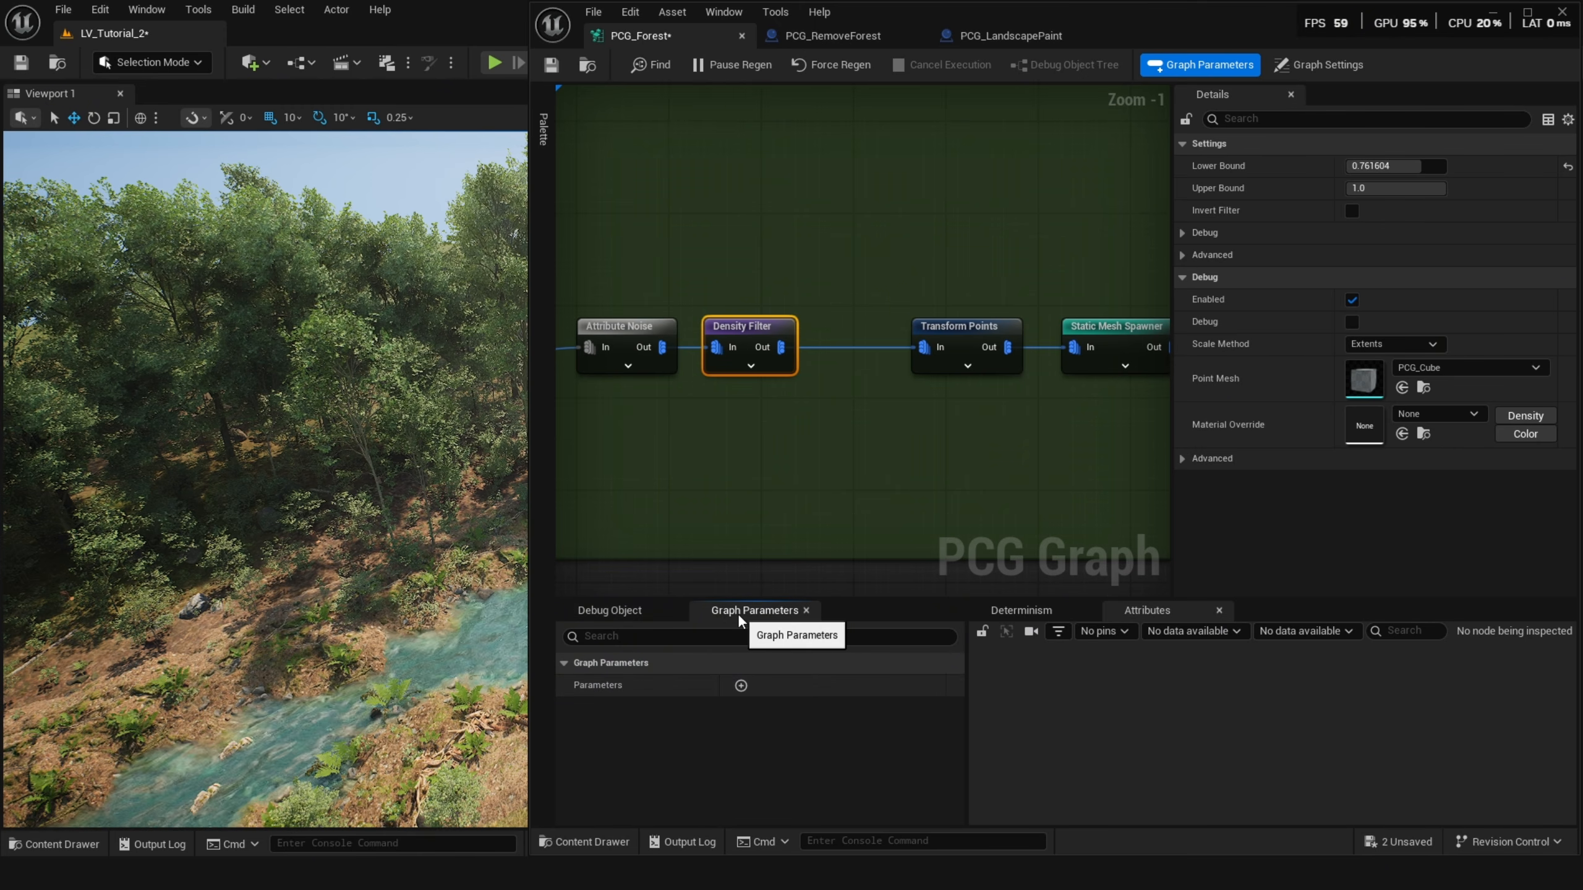
pyautogui.click(742, 13)
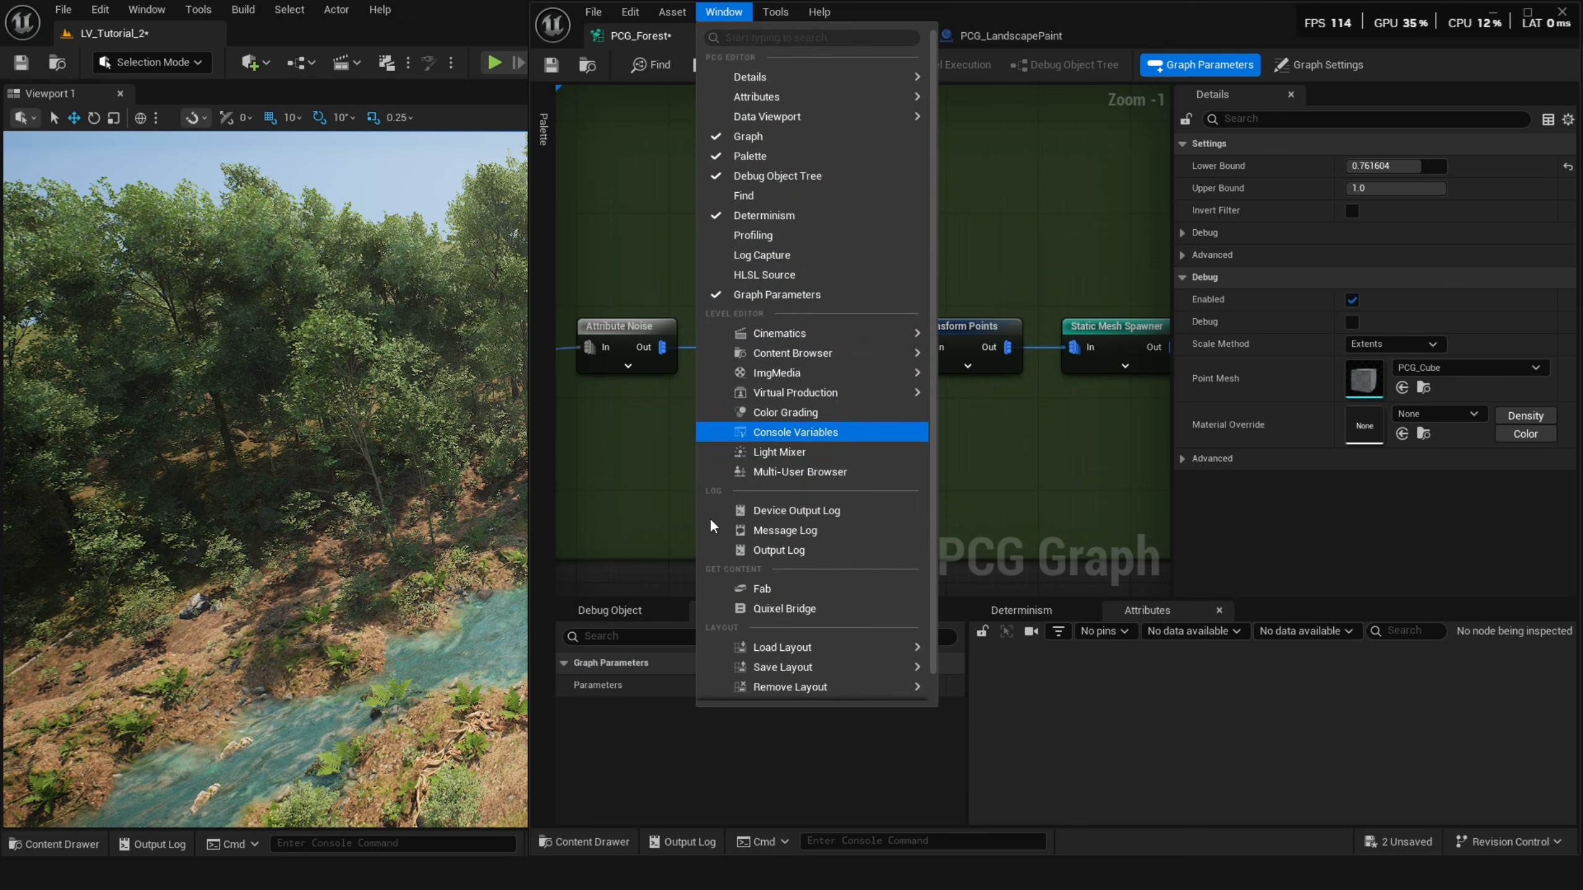
pyautogui.click(691, 752)
pyautogui.moveTo(751, 486); pyautogui.dragTo(795, 489, button='right')
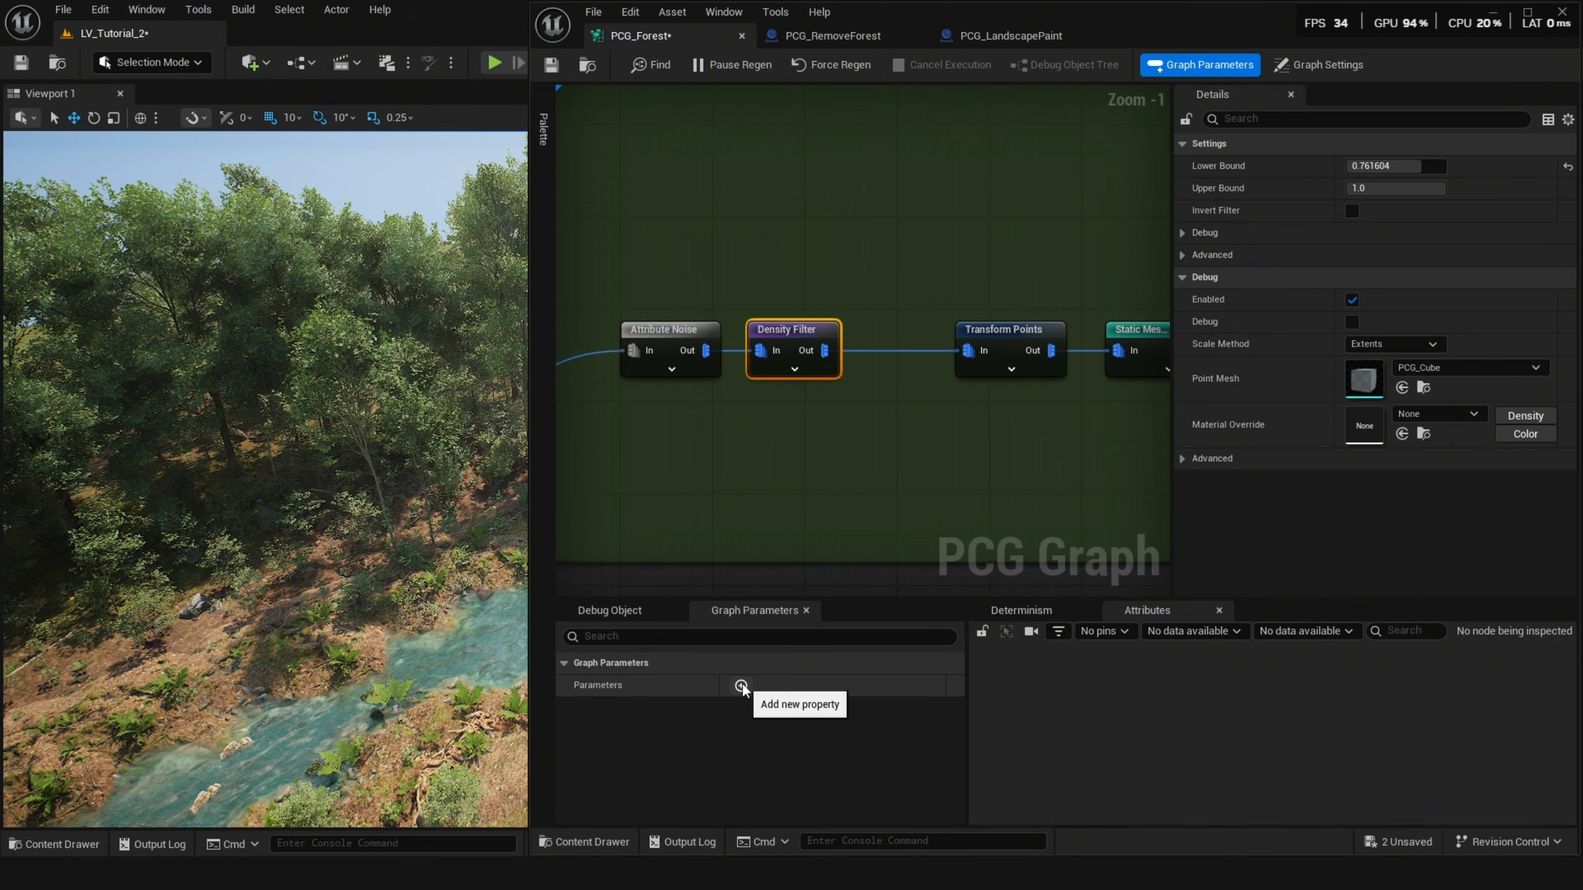
pyautogui.click(741, 685)
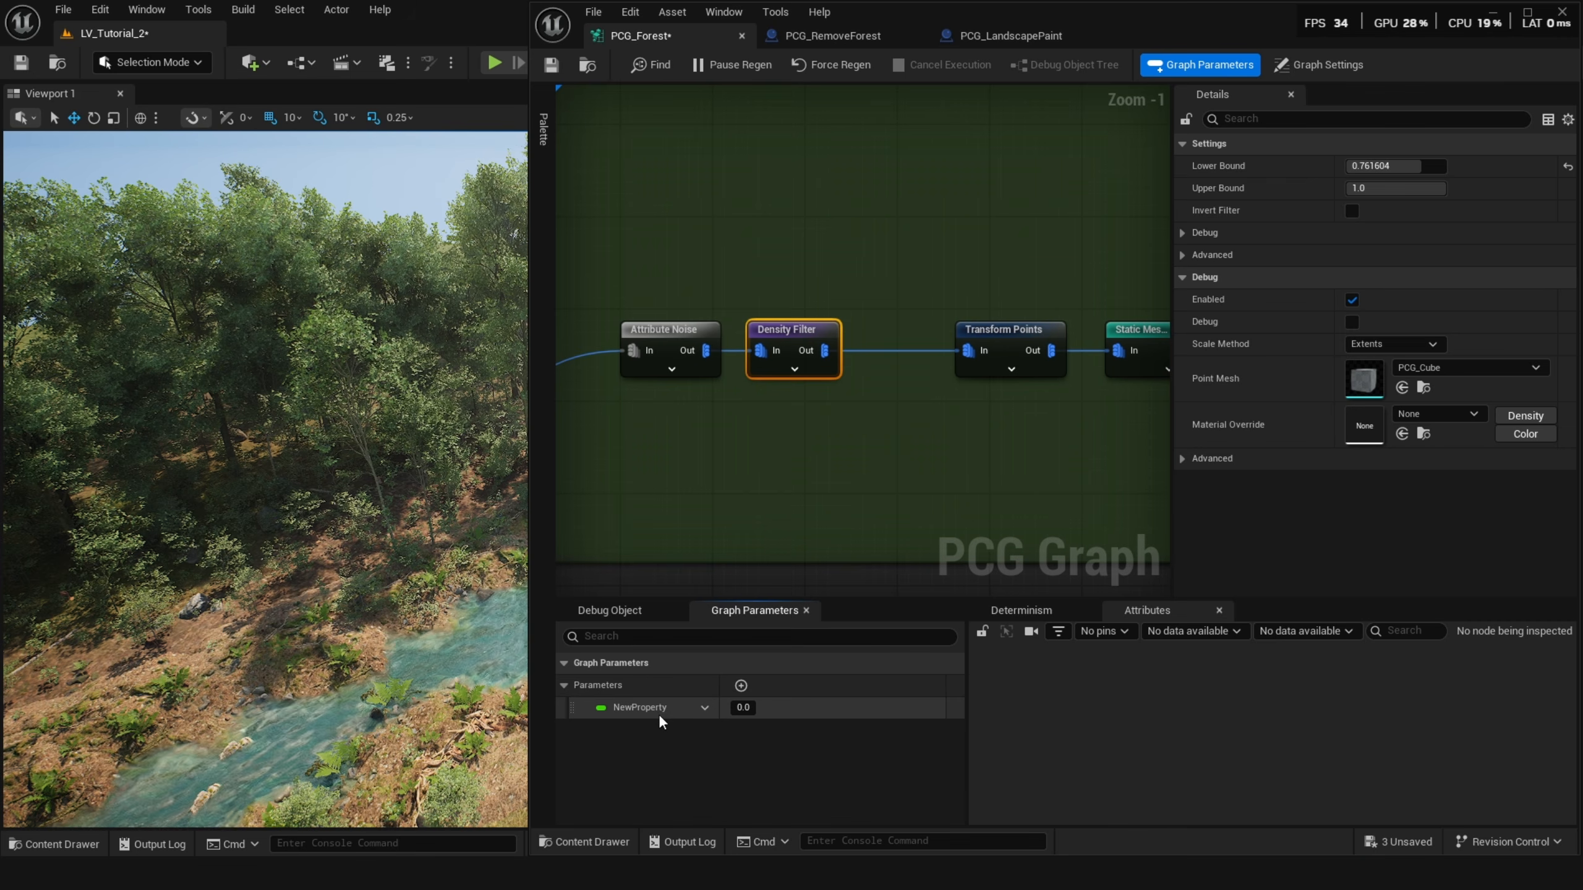
pyautogui.click(704, 708)
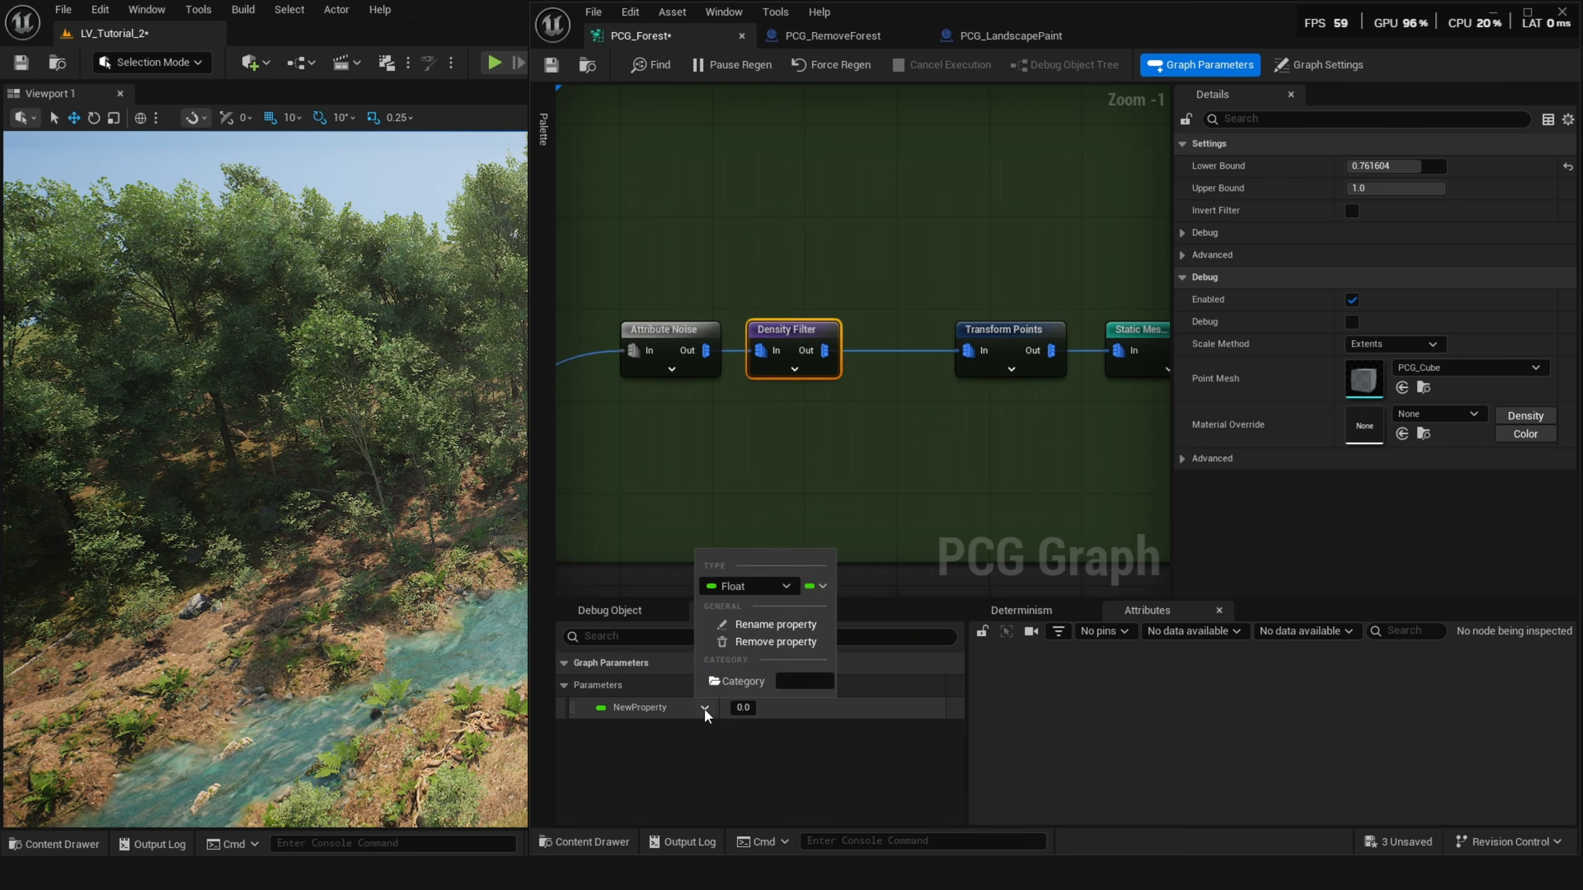
pyautogui.click(767, 625)
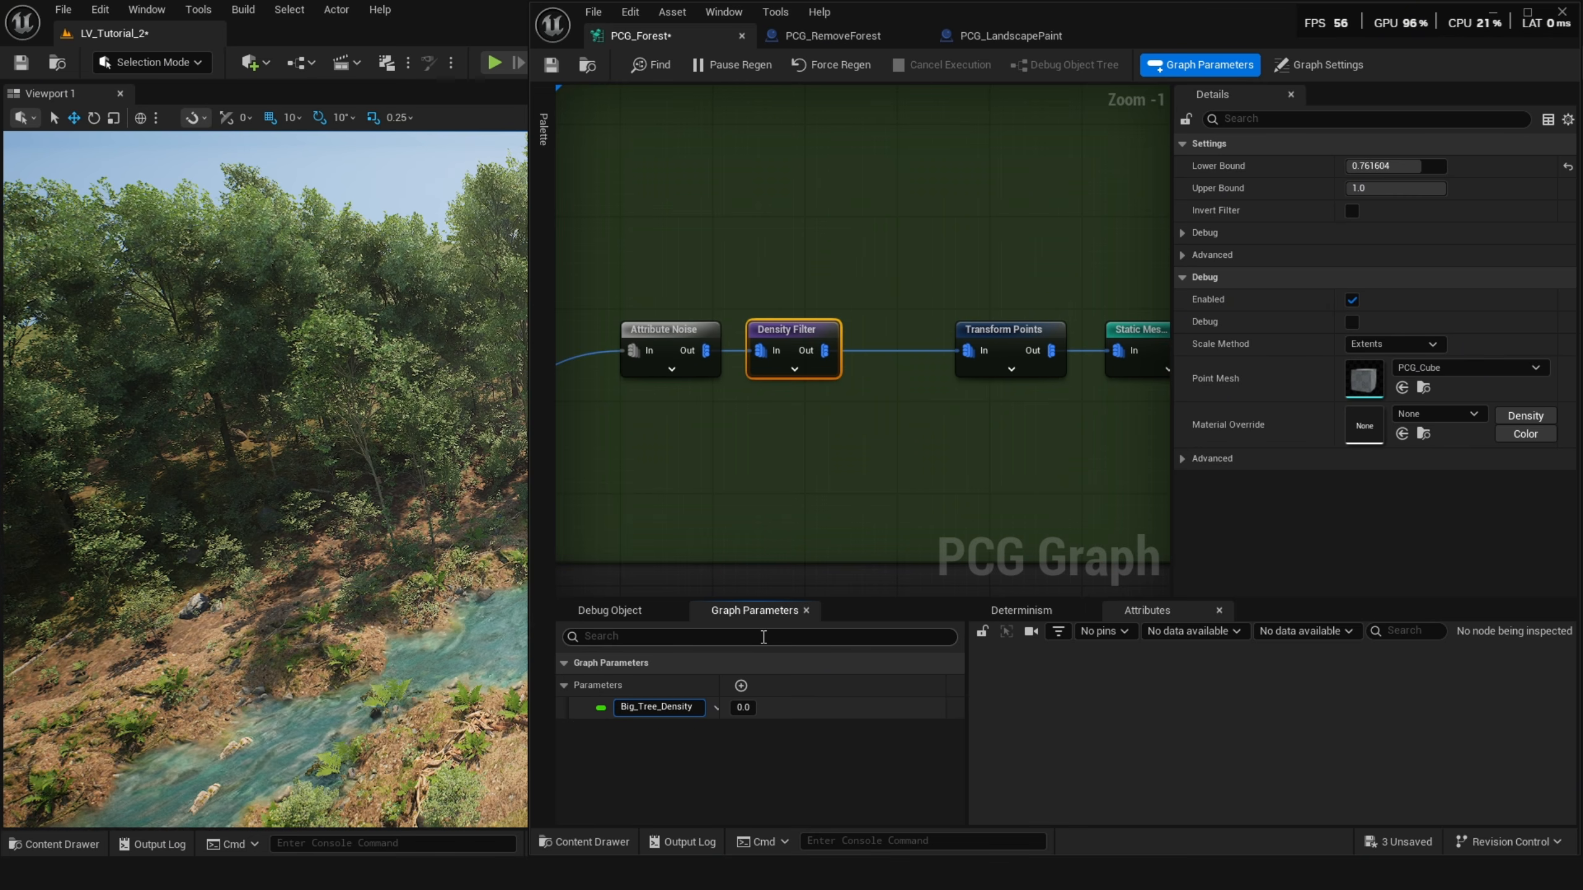
pyautogui.press('Return')
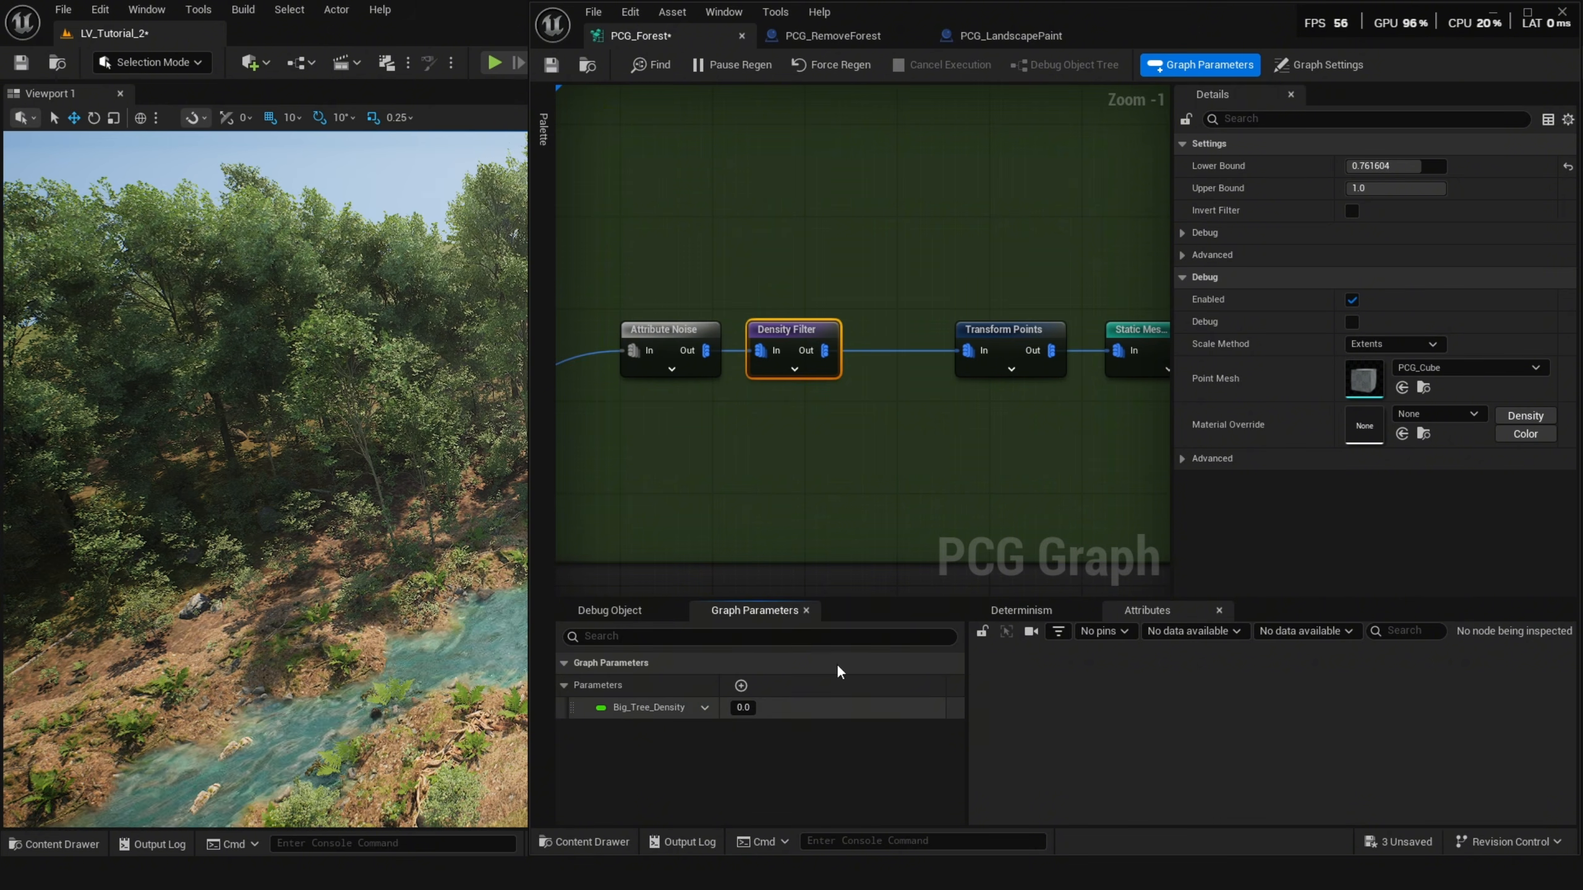
pyautogui.click(740, 707)
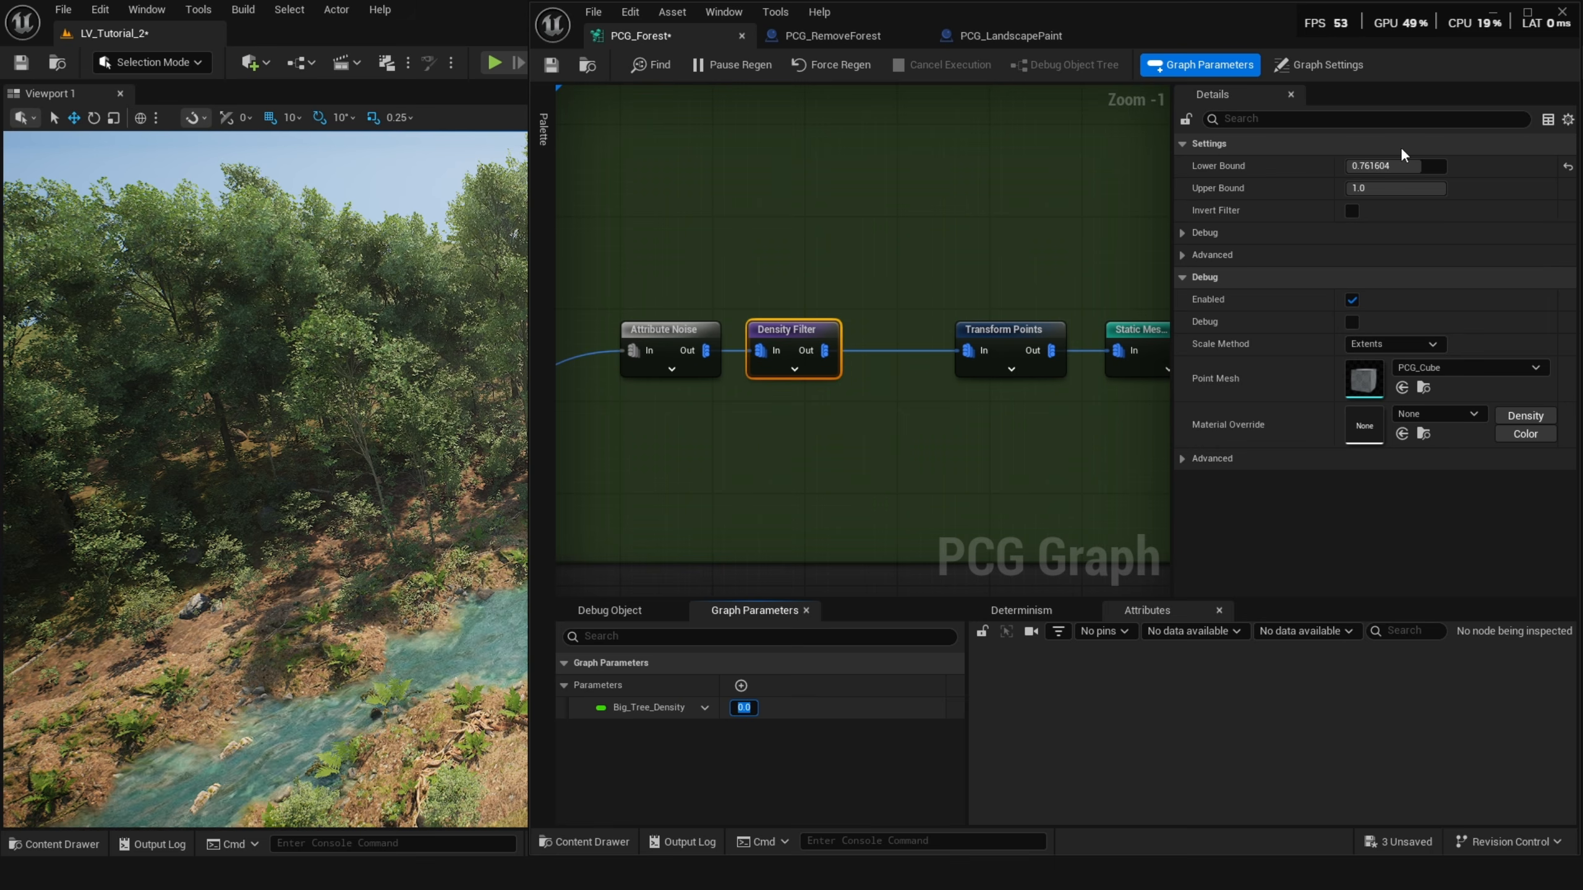
pyautogui.write('0.8')
pyautogui.press('Return')
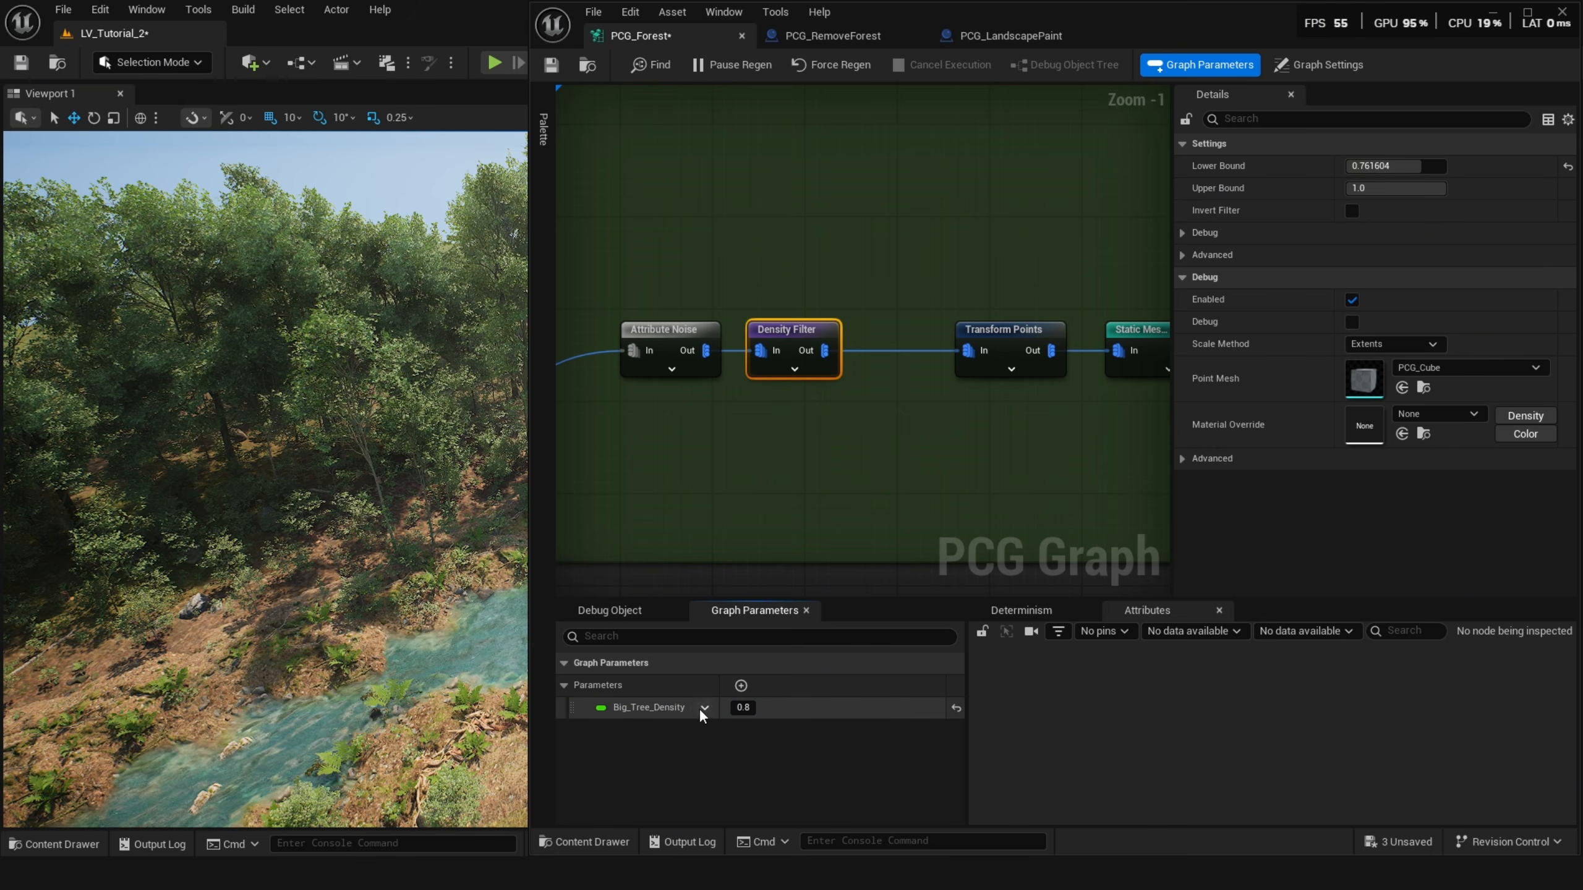
# Expand the Density Filter's override pins and connect a Get Big_Tree_Density node to its Lower Bound.
pyautogui.click(794, 368)
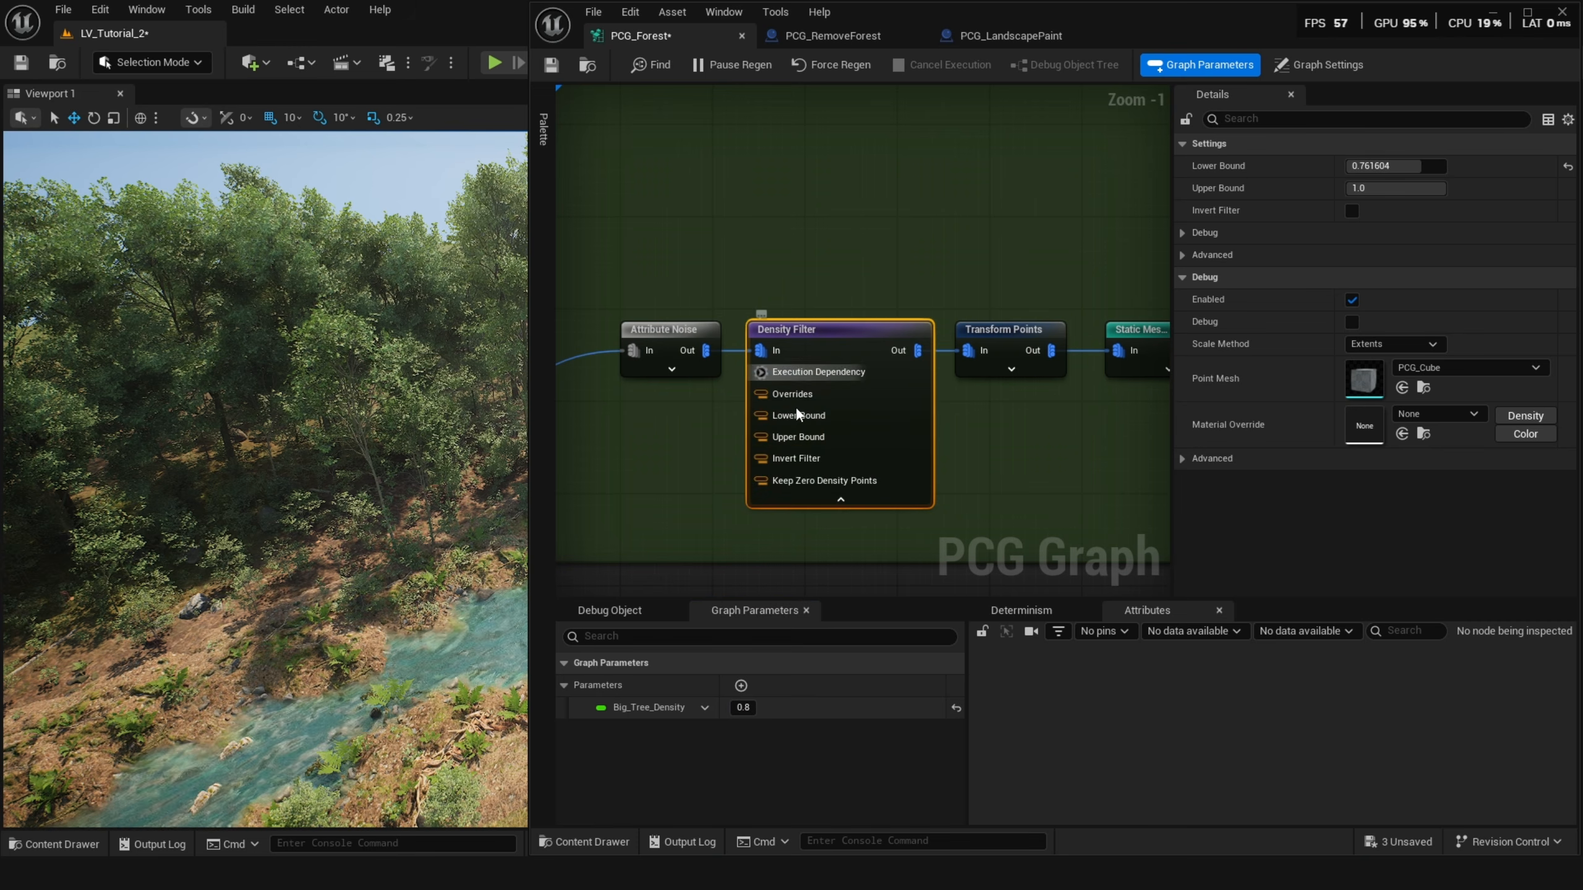
pyautogui.click(840, 499)
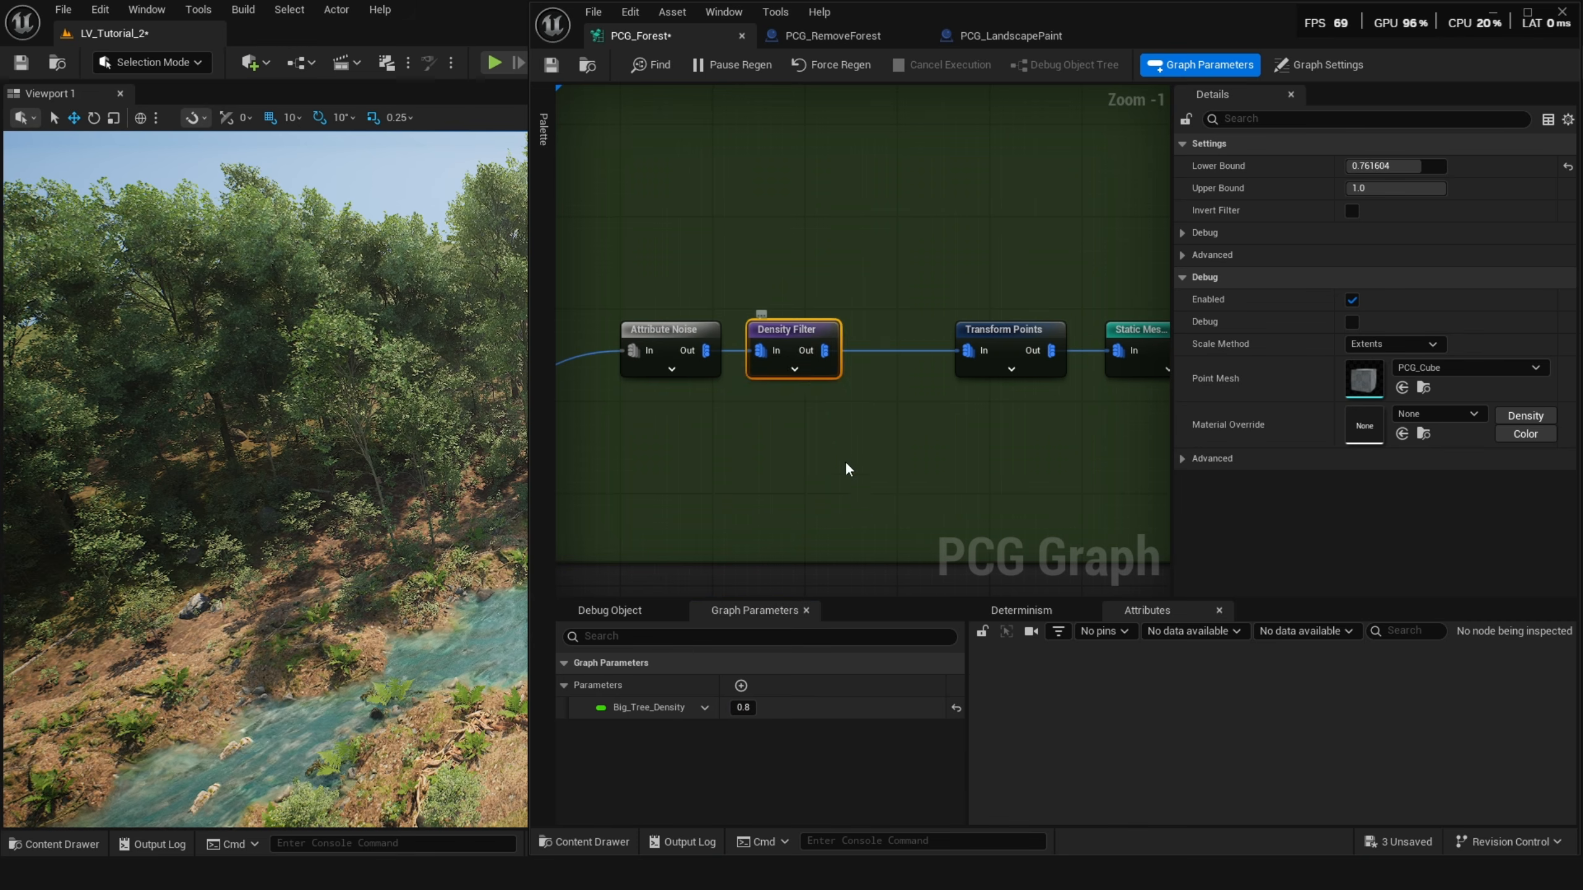
pyautogui.click(799, 372)
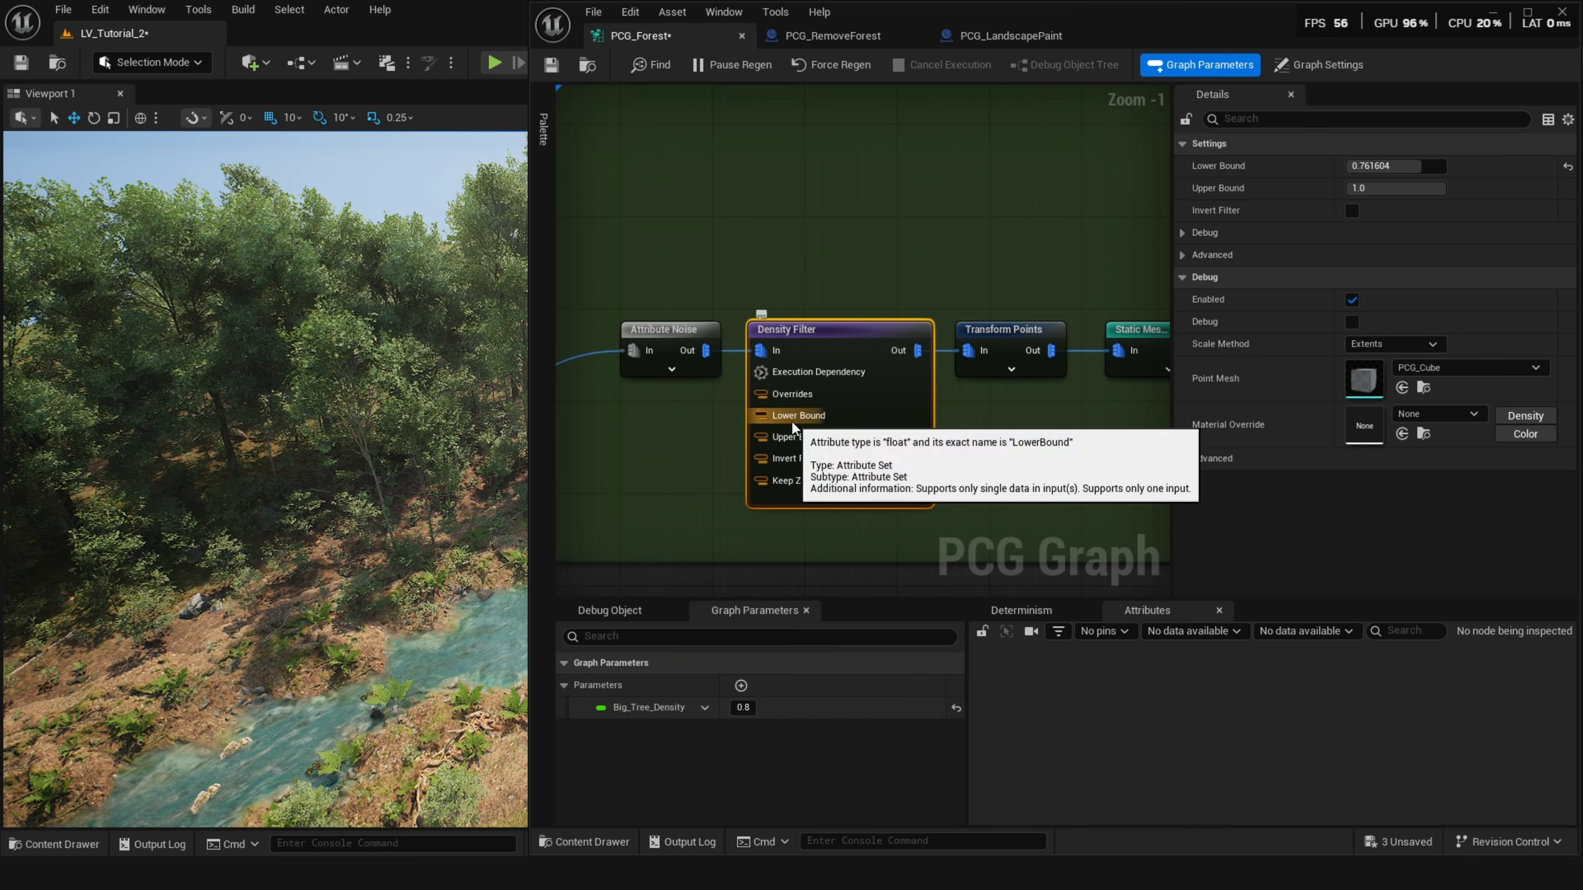
pyautogui.moveTo(670, 514); pyautogui.dragTo(759, 533, button='right')
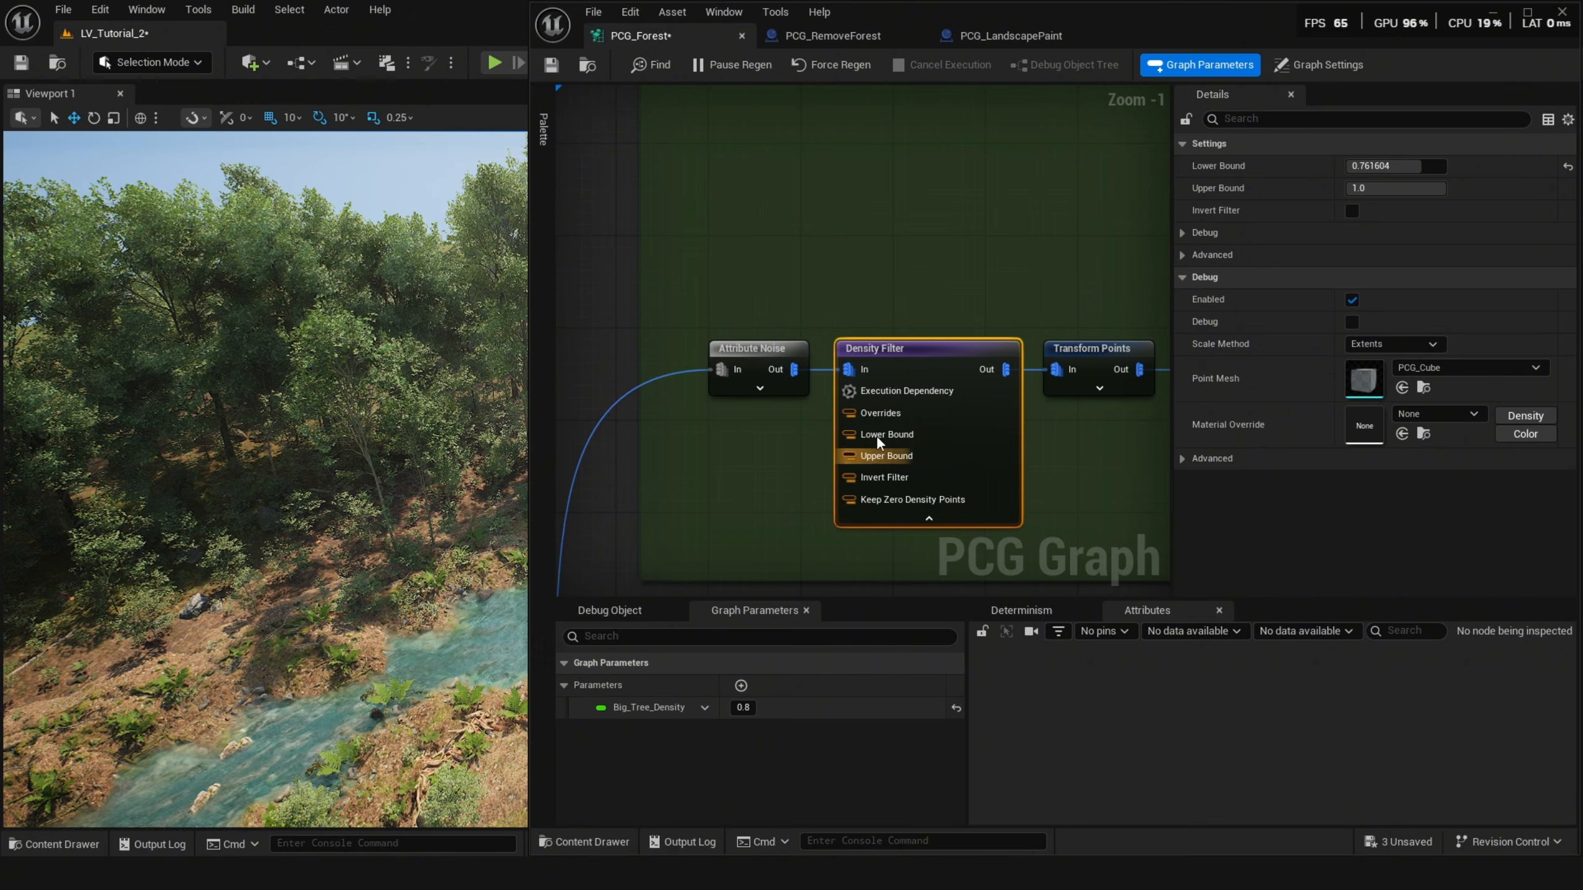
pyautogui.moveTo(877, 437); pyautogui.dragTo(750, 471)
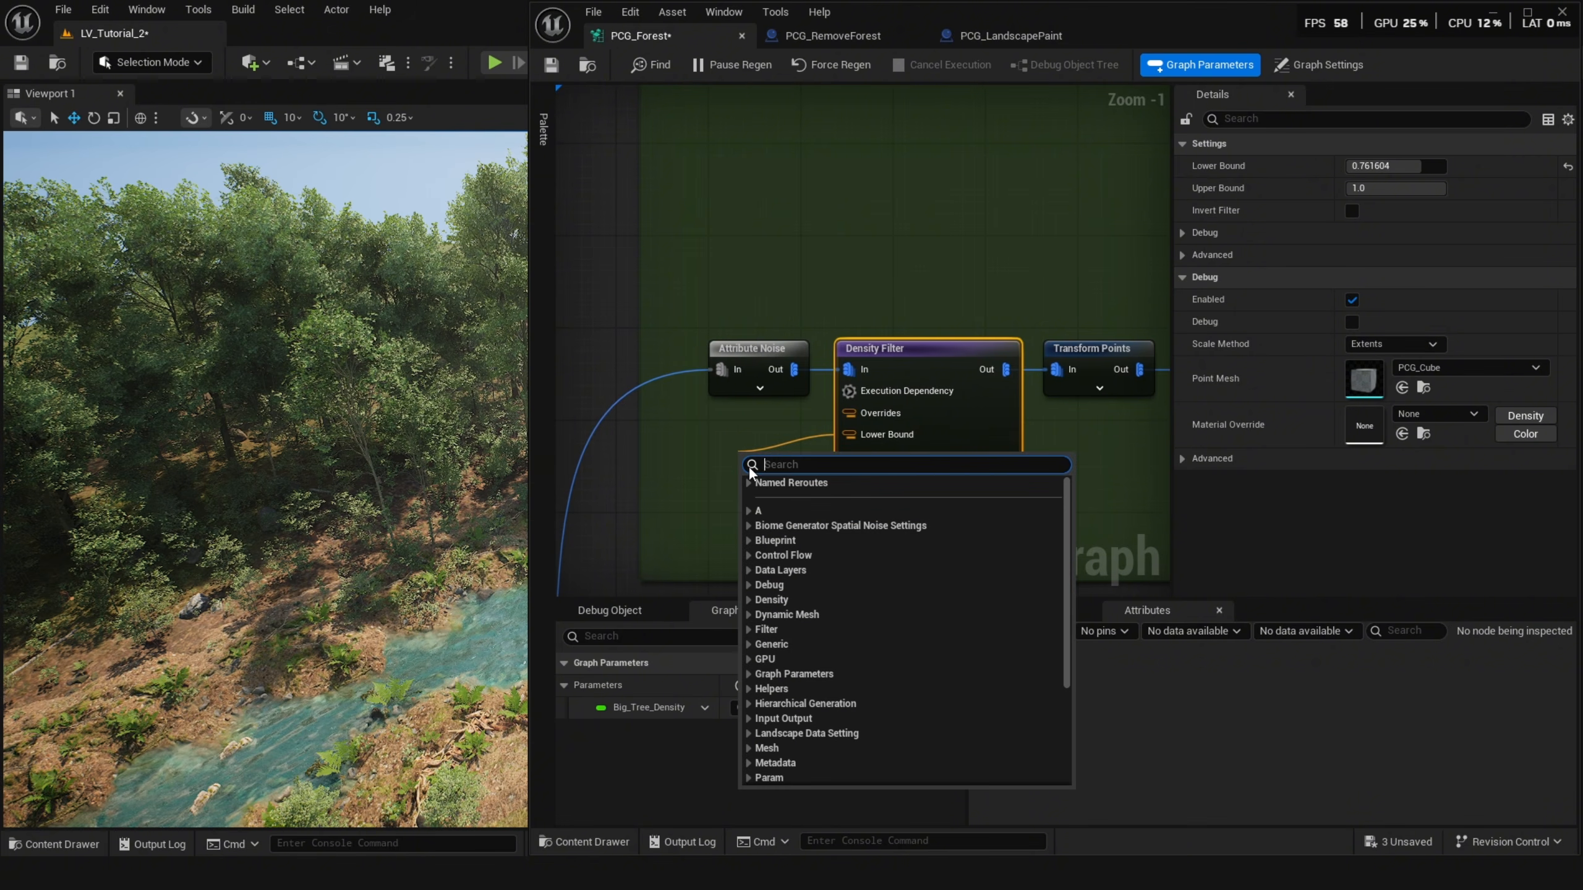
pyautogui.write('big')
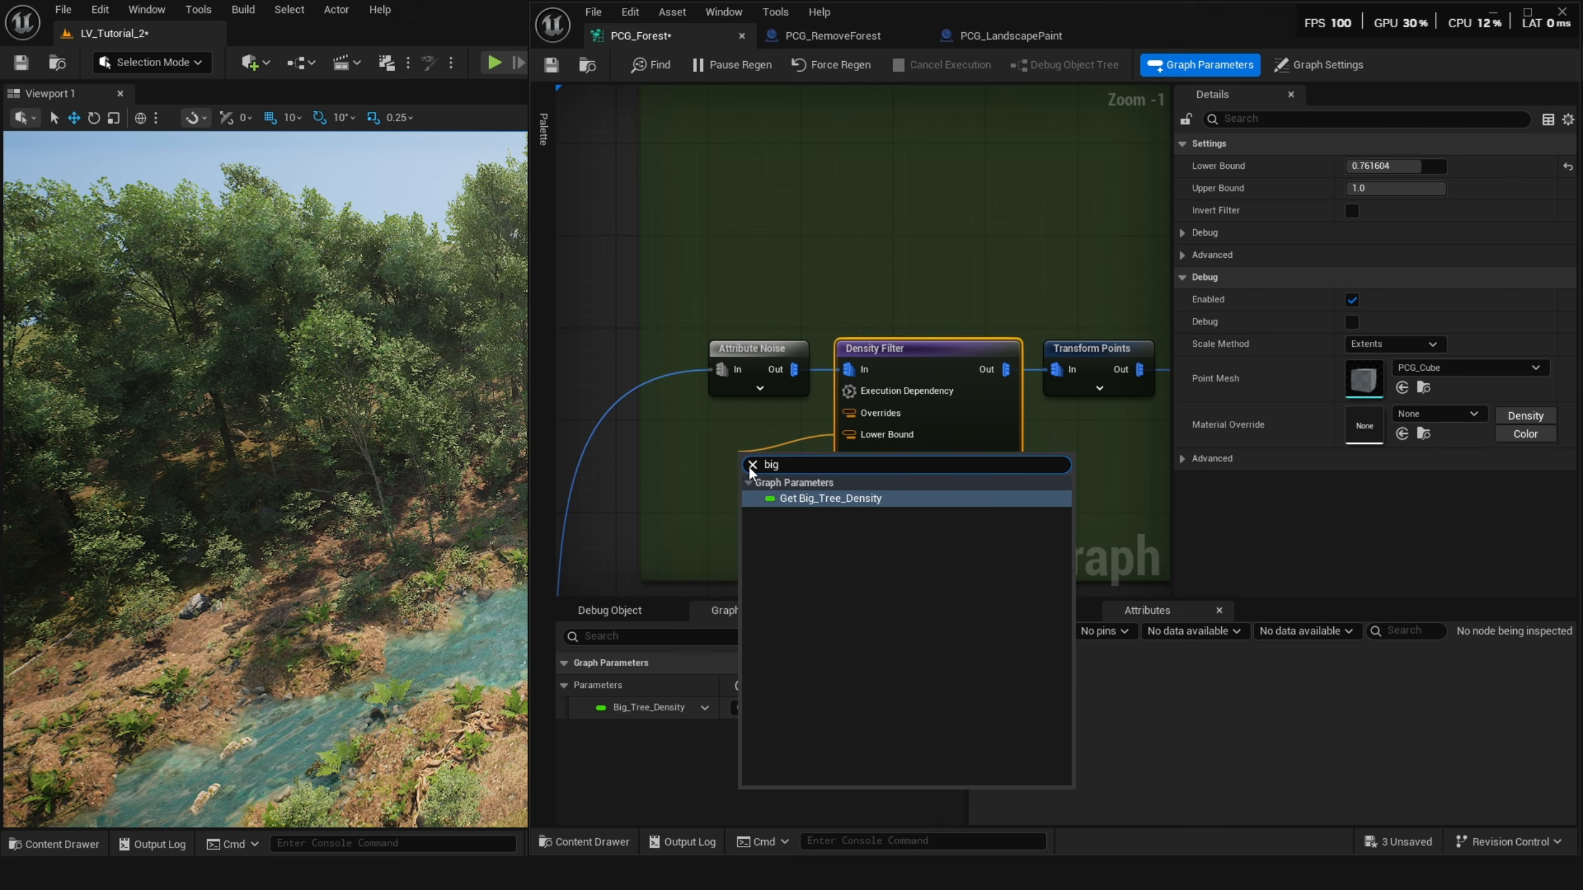
pyautogui.press('Return')
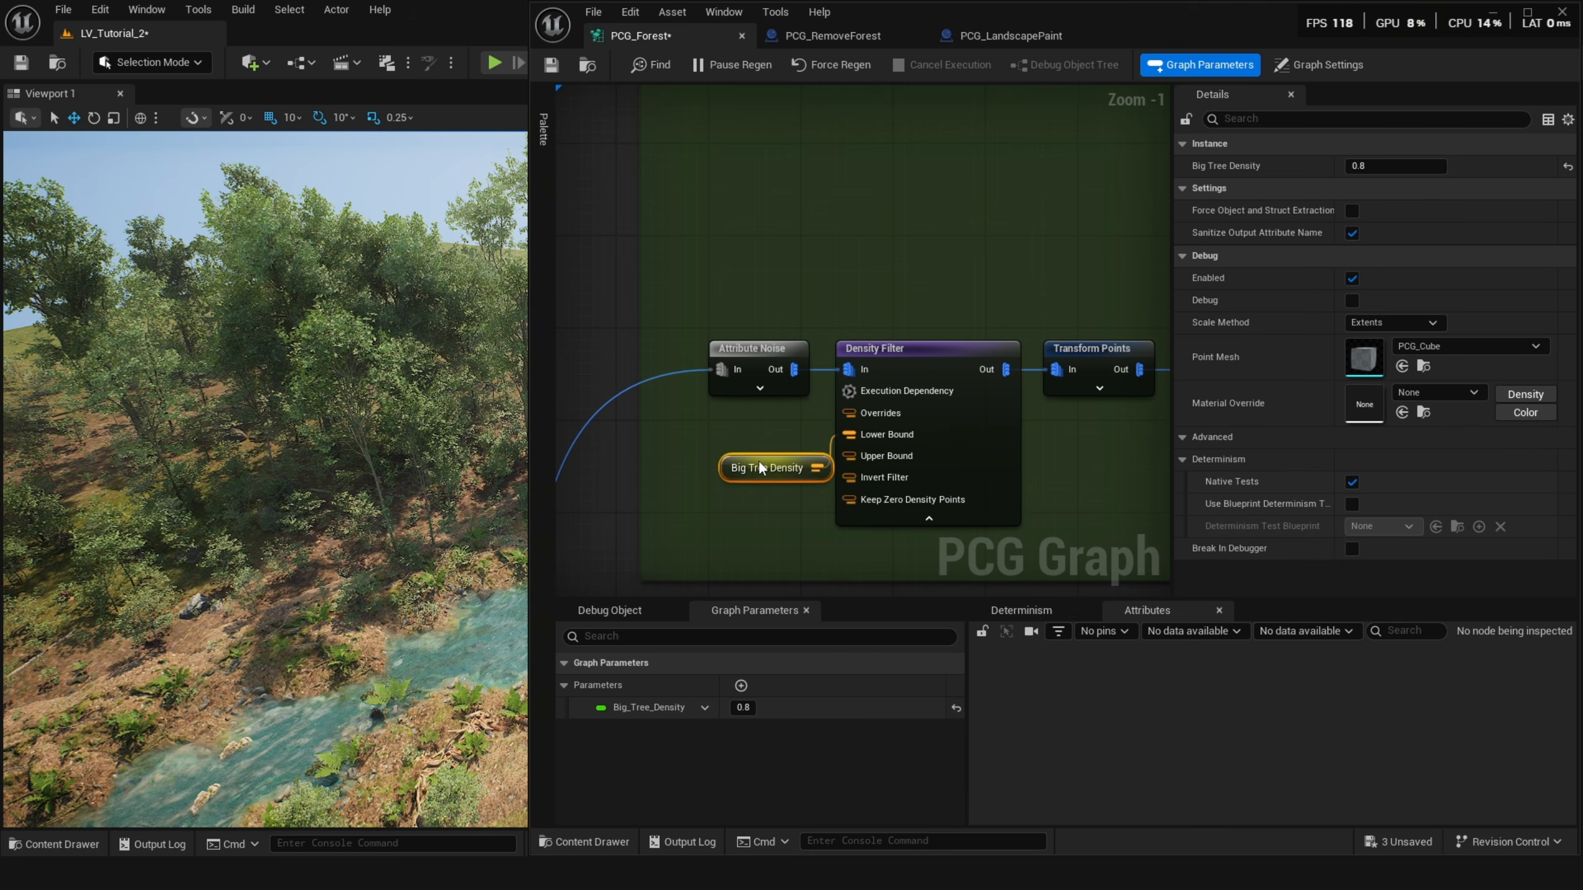
pyautogui.moveTo(759, 467); pyautogui.dragTo(701, 456)
pyautogui.click(929, 518)
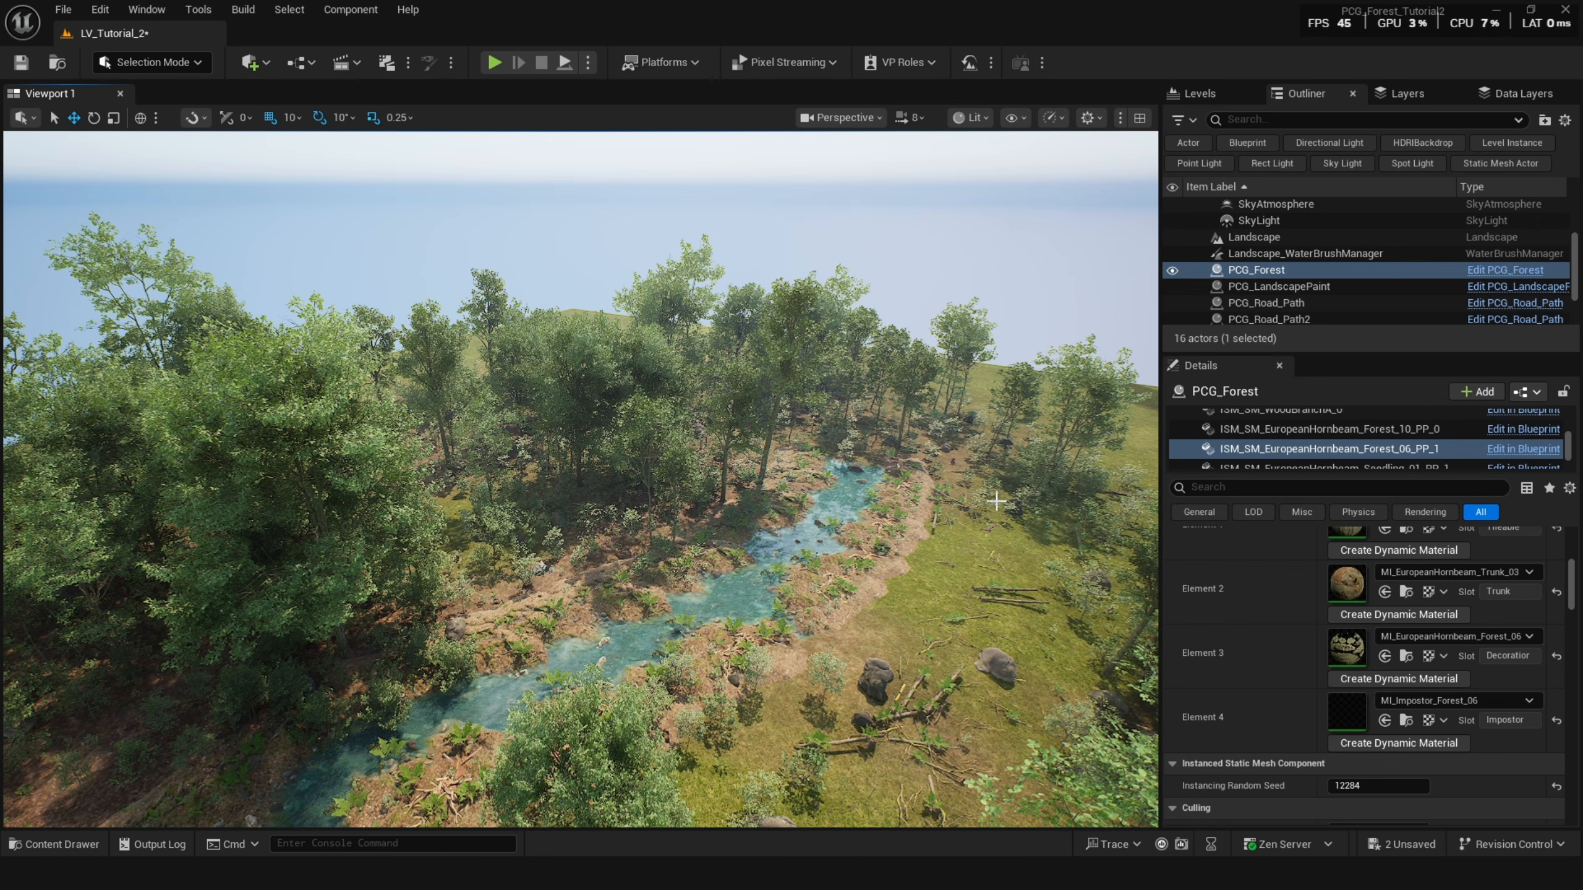
# Browse the PCG_Forest actor's generated components in the Details panel.
pyautogui.moveTo(796, 410); pyautogui.dragTo(778, 419, button='right')
pyautogui.scroll(-10, 1252, 413)
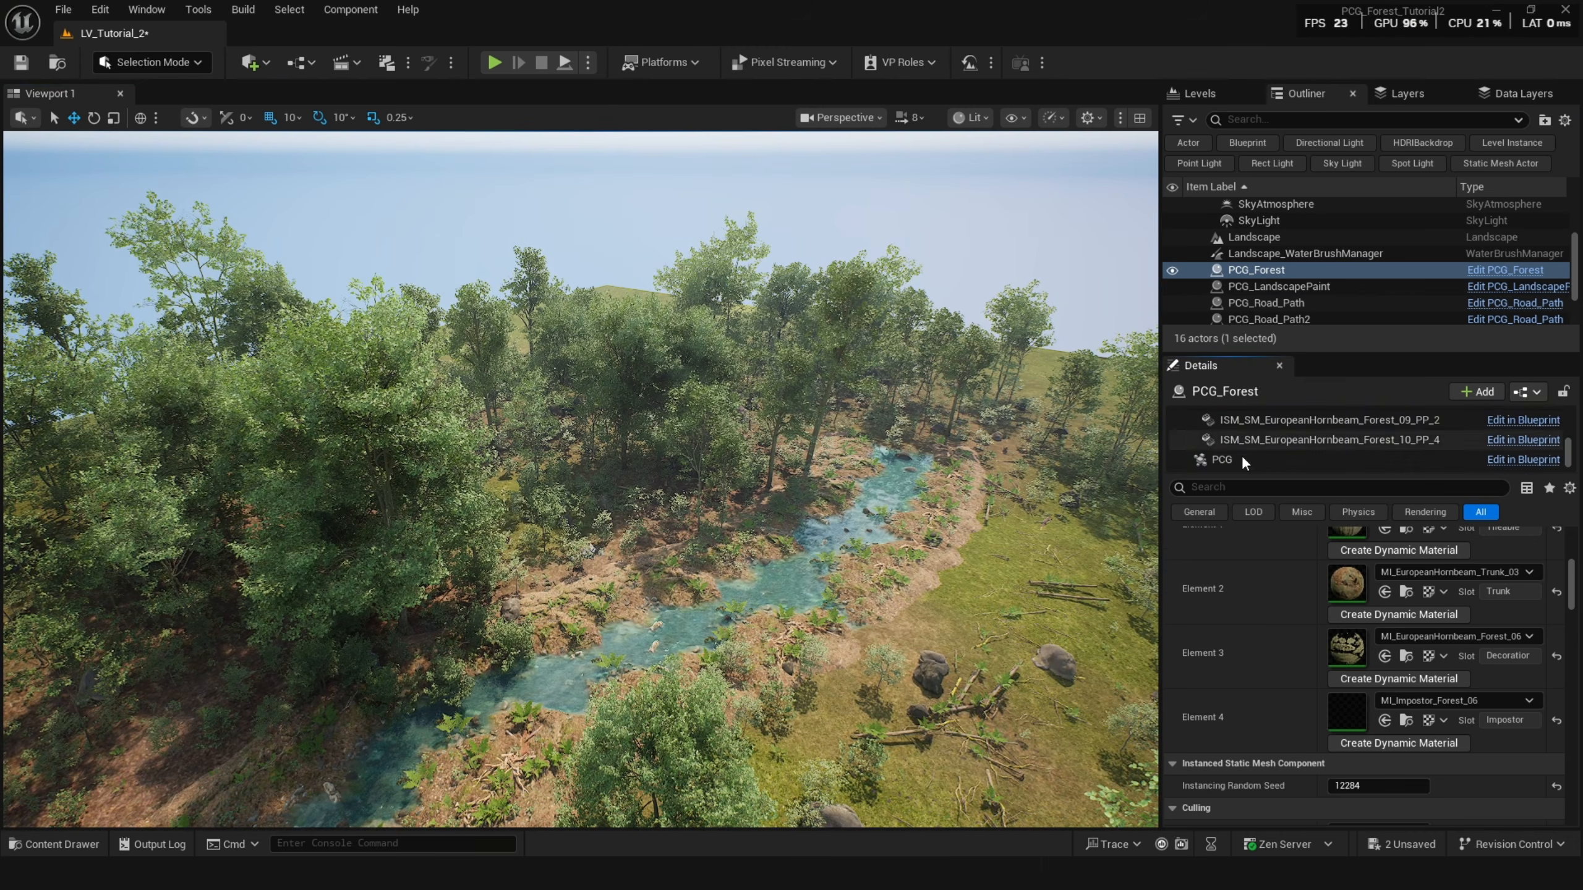
pyautogui.scroll(5, 1257, 647)
pyautogui.scroll(3, 1274, 446)
pyautogui.moveTo(1281, 474); pyautogui.dragTo(1285, 501)
pyautogui.scroll(5, 1265, 442)
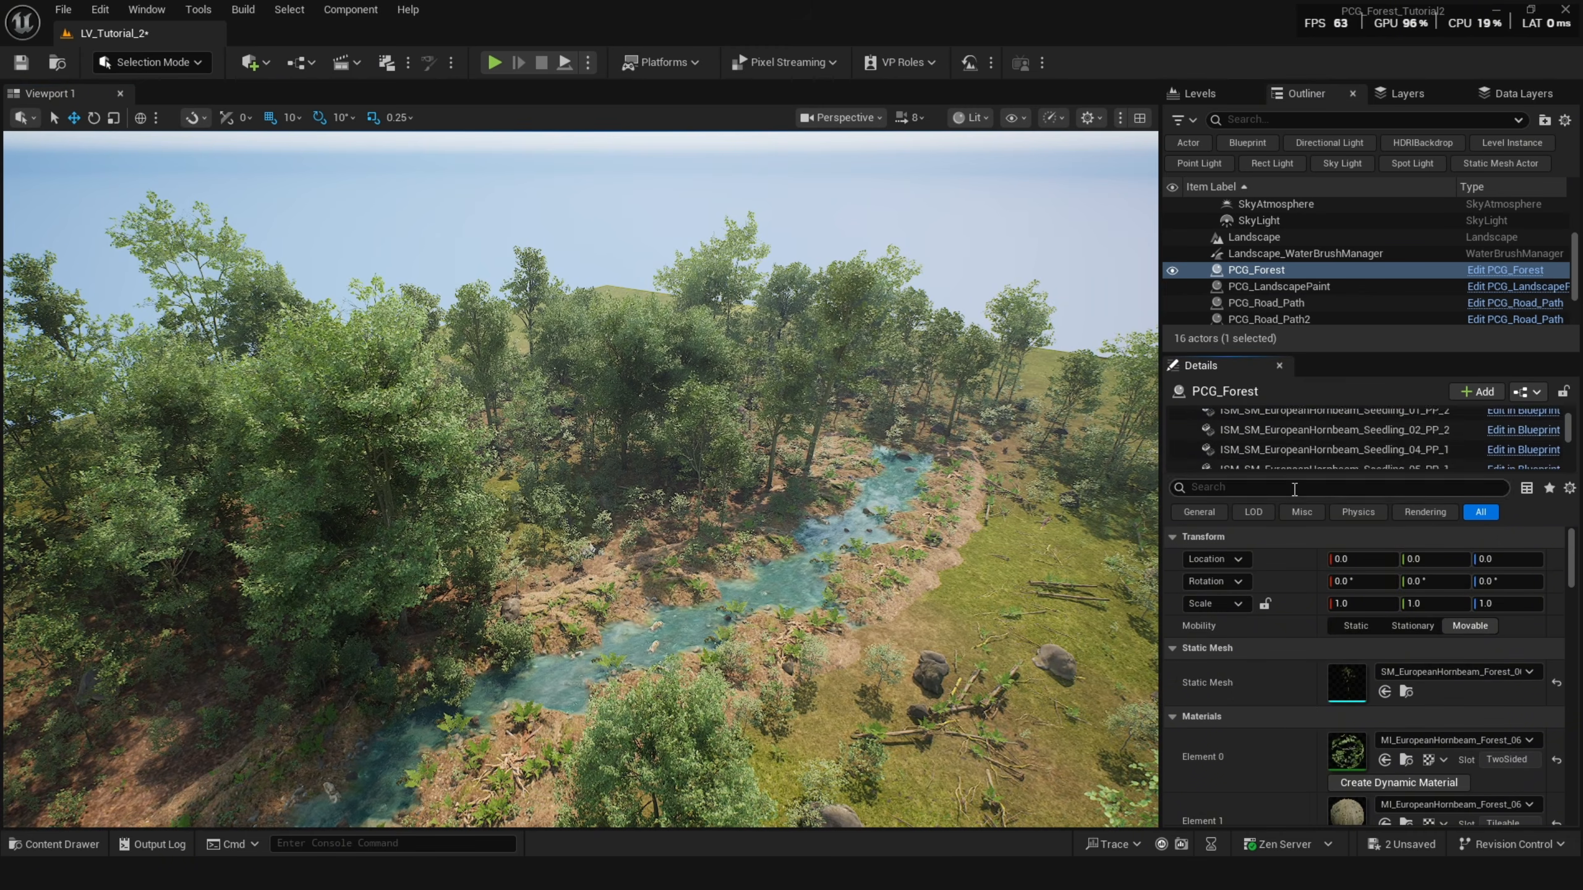
pyautogui.click(1251, 424)
pyautogui.moveTo(830, 443); pyautogui.dragTo(830, 443, button='right')
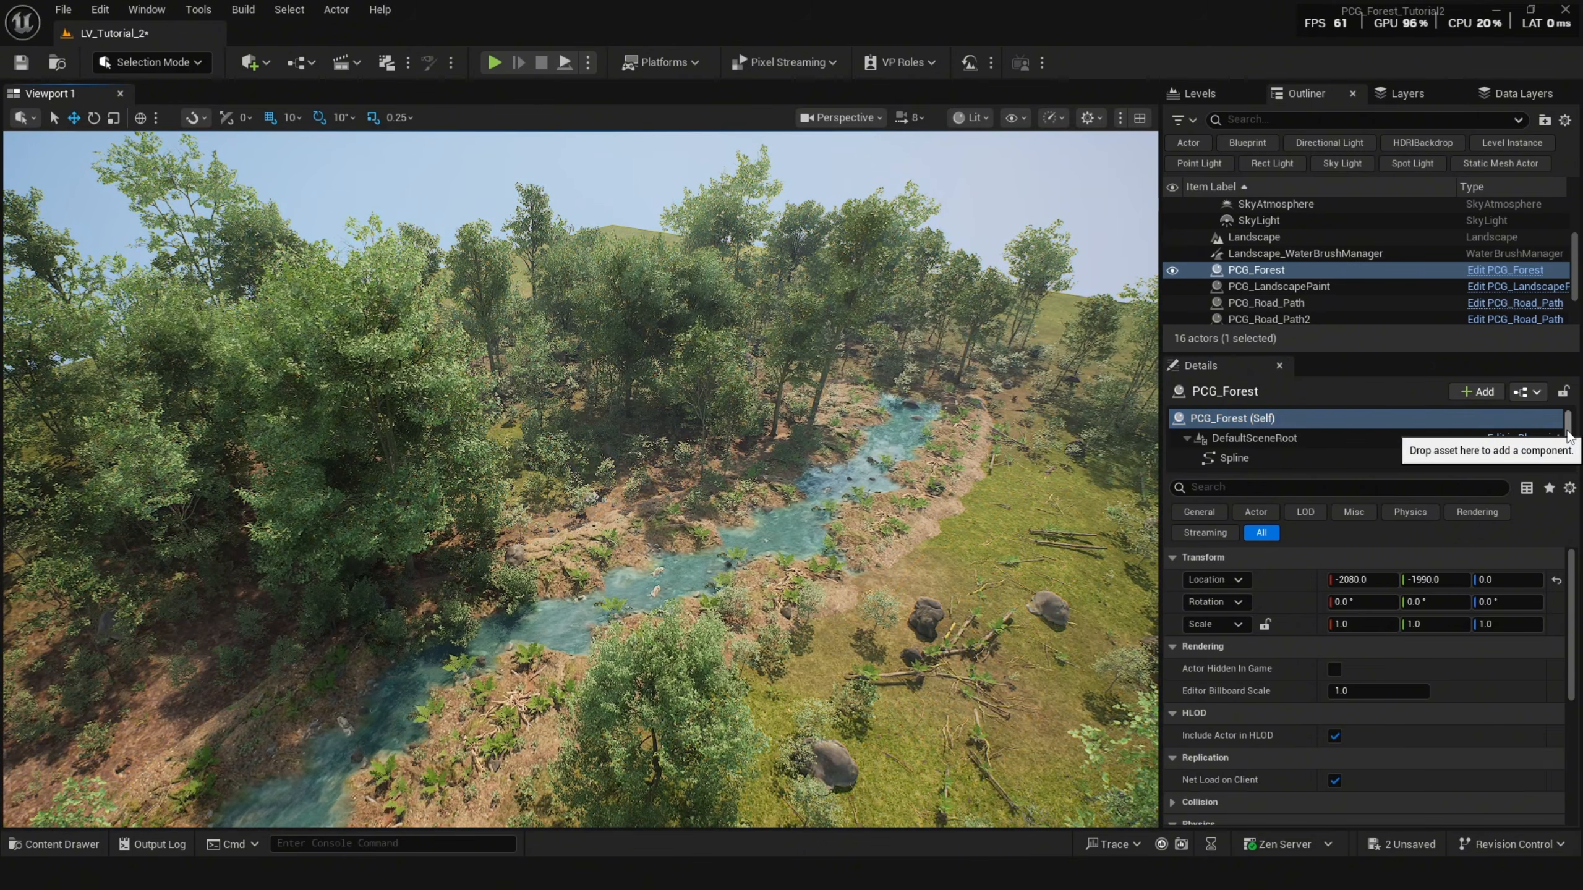
# Select the PCG_Forest PCG component and scrub its Big Tree Density parameter override, settling at about 0.71.
pyautogui.scroll(-5, 1546, 443)
pyautogui.click(1221, 460)
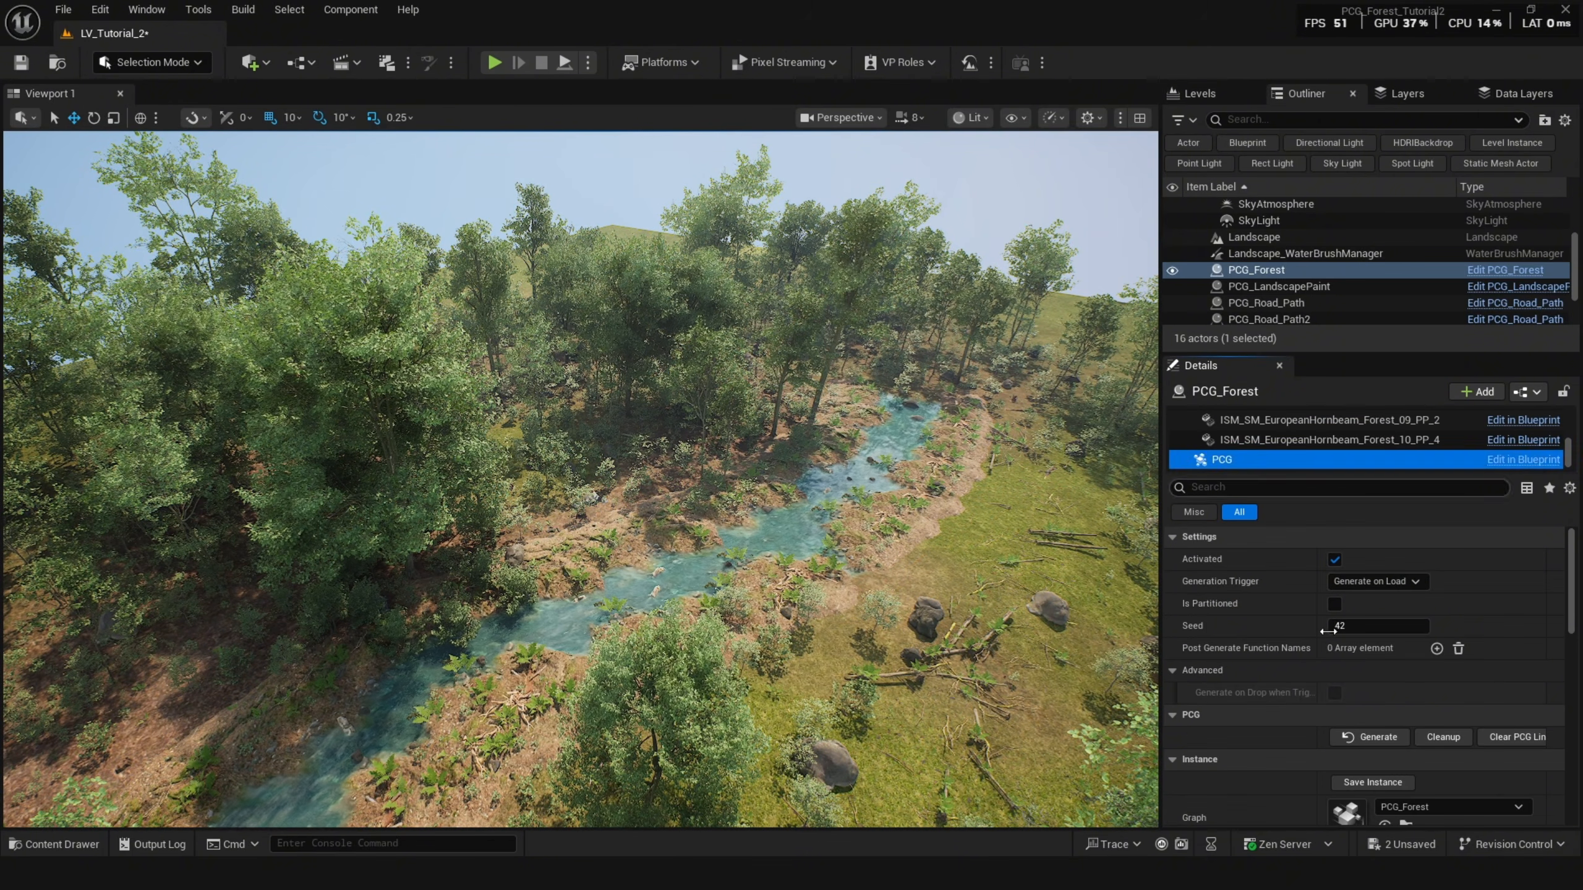
pyautogui.scroll(-5, 1257, 577)
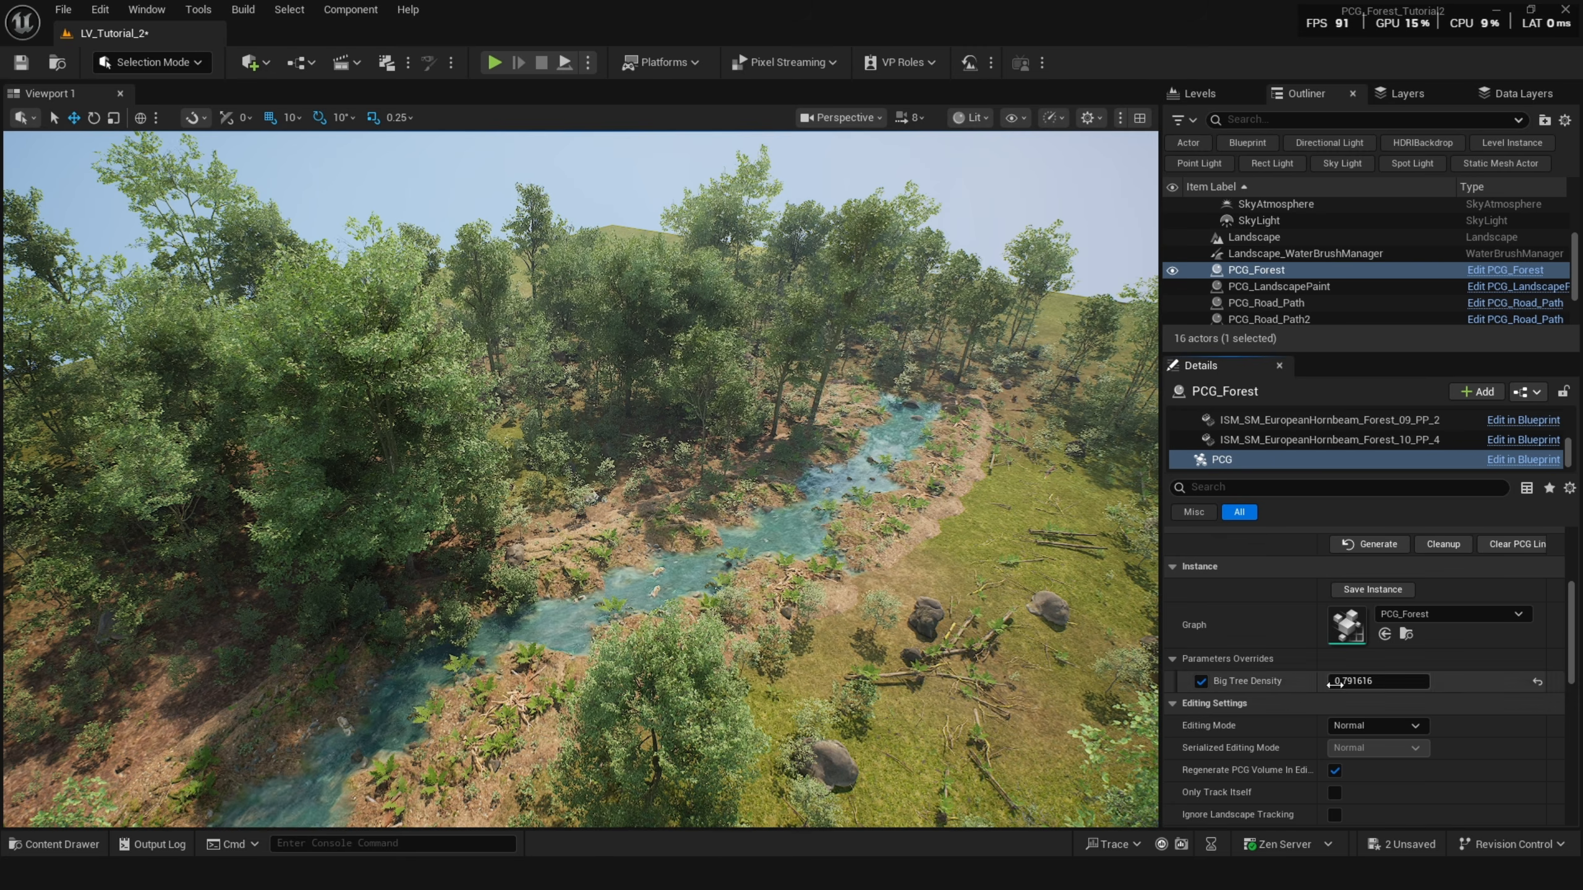
pyautogui.moveTo(1358, 680); pyautogui.dragTo(1340, 680)
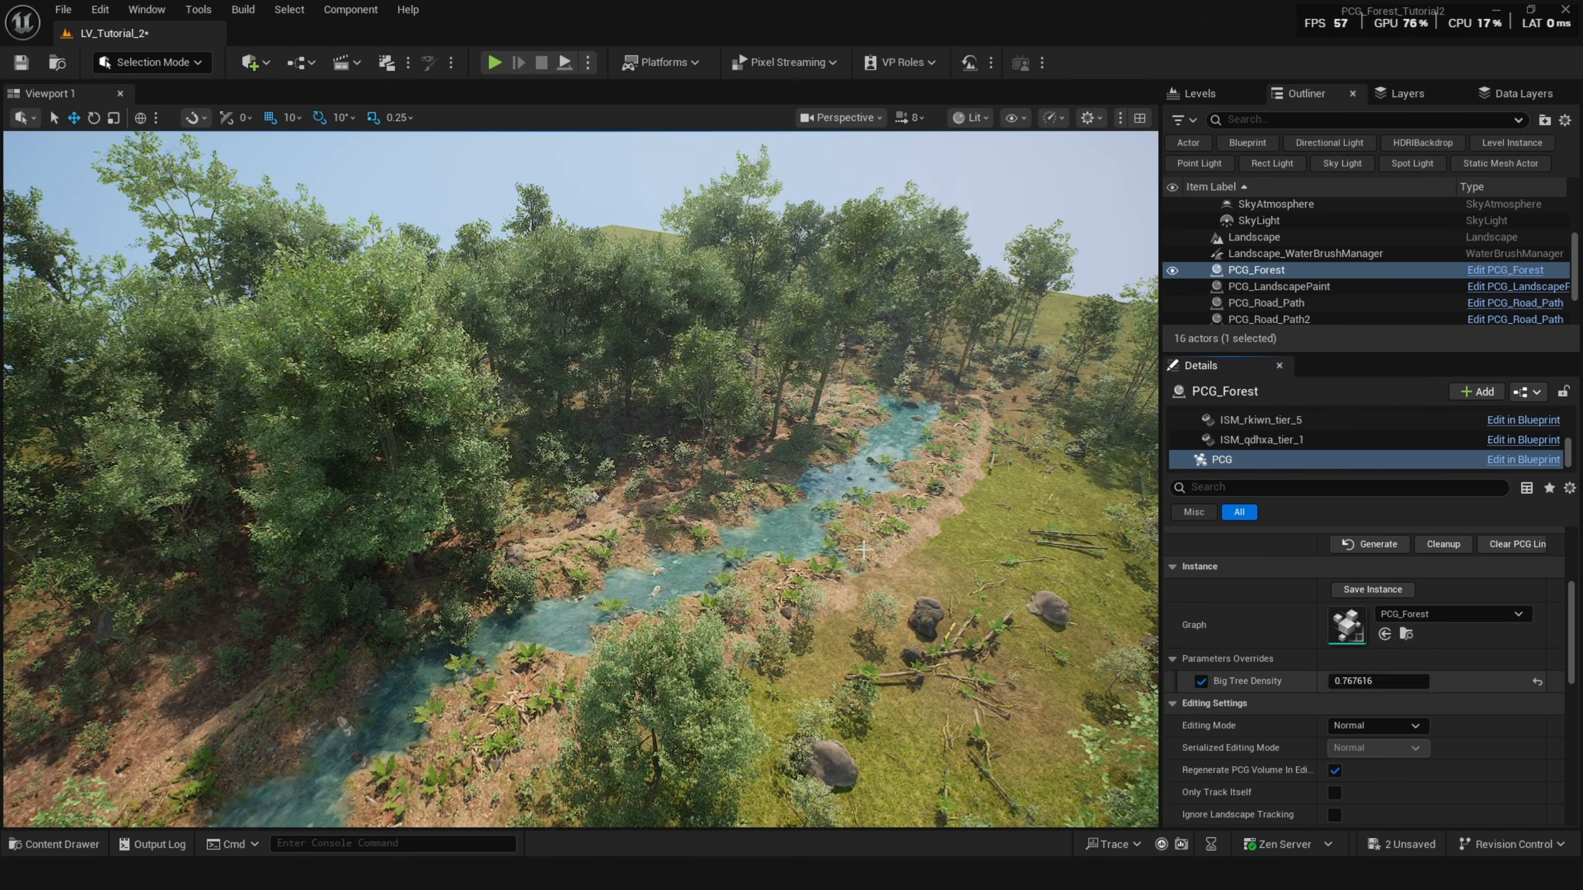
pyautogui.moveTo(863, 549); pyautogui.dragTo(950, 577, button='right')
pyautogui.moveTo(1390, 684); pyautogui.dragTo(1380, 680)
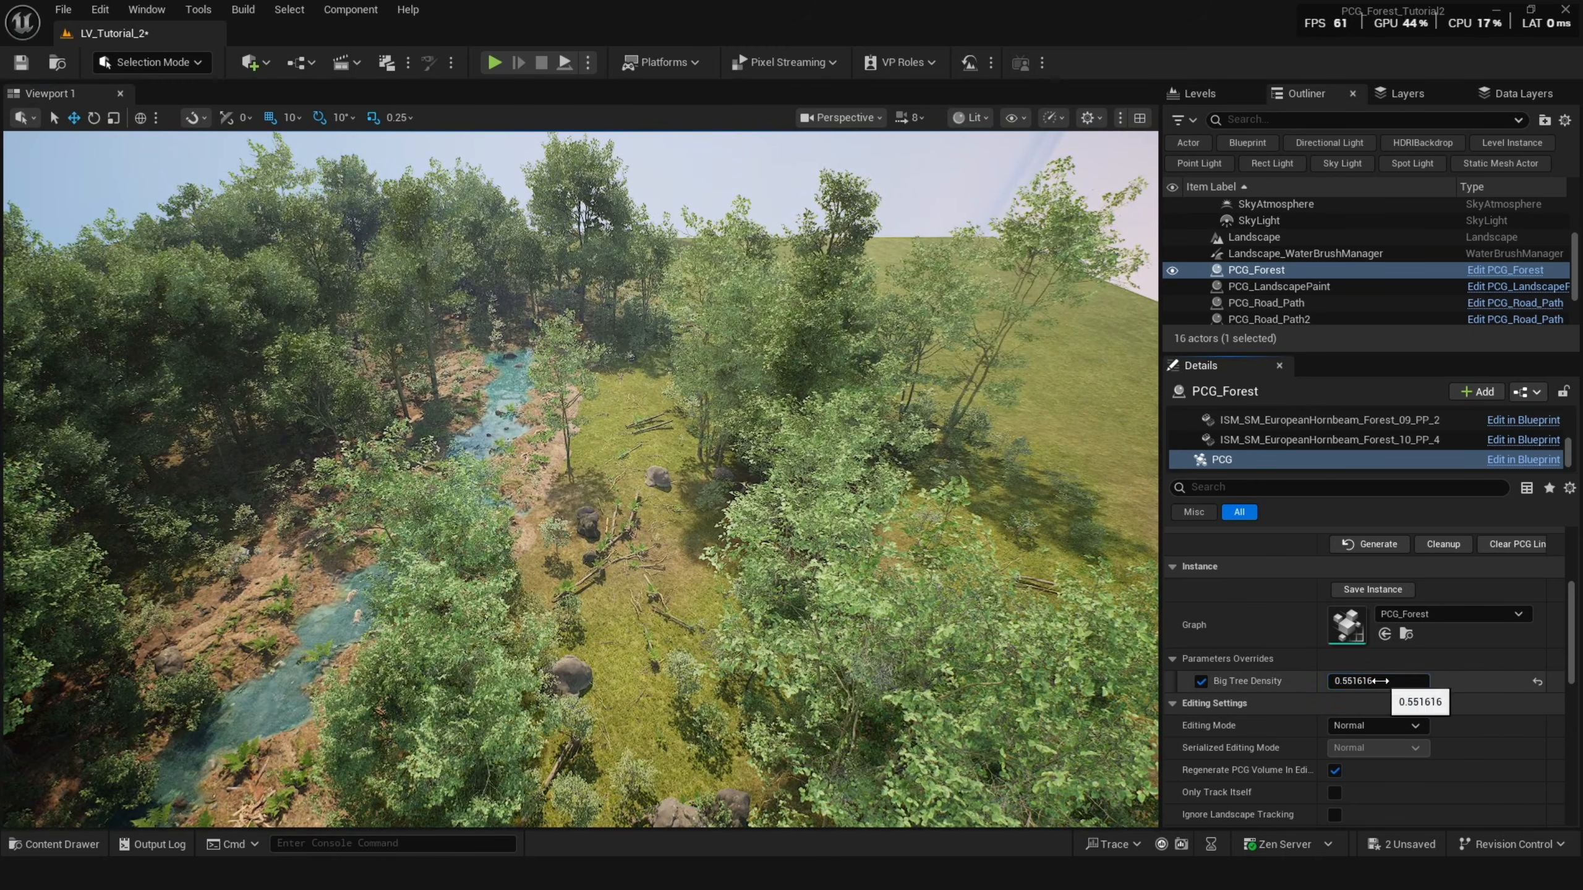
pyautogui.moveTo(904, 549); pyautogui.dragTo(848, 573, button='right')
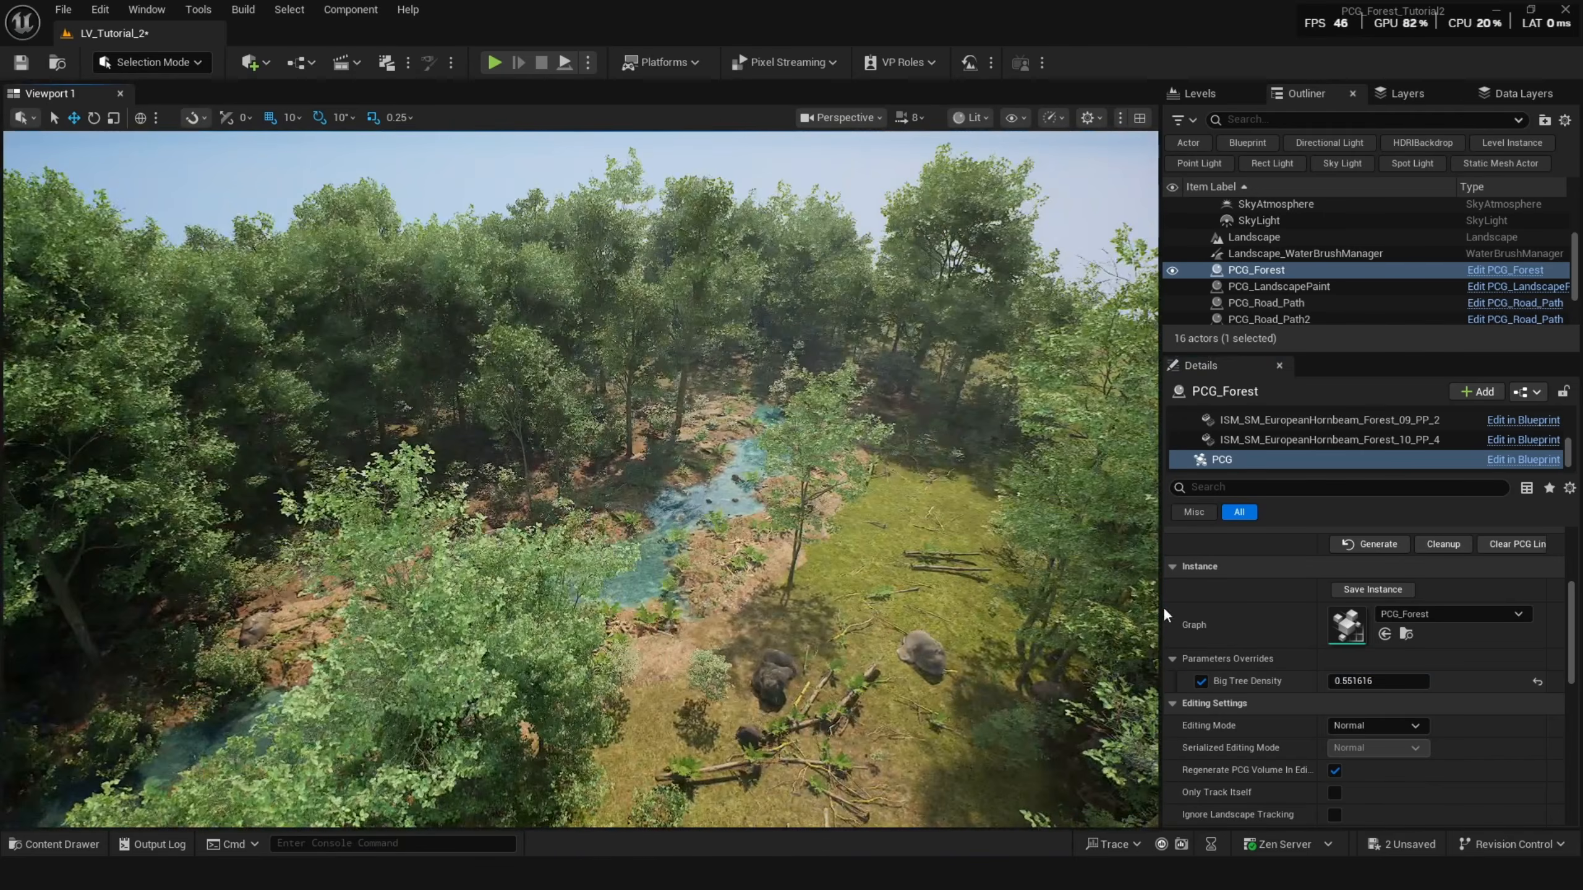
pyautogui.moveTo(1380, 682); pyautogui.dragTo(1392, 685)
pyautogui.moveTo(852, 595); pyautogui.dragTo(850, 584, button='right')
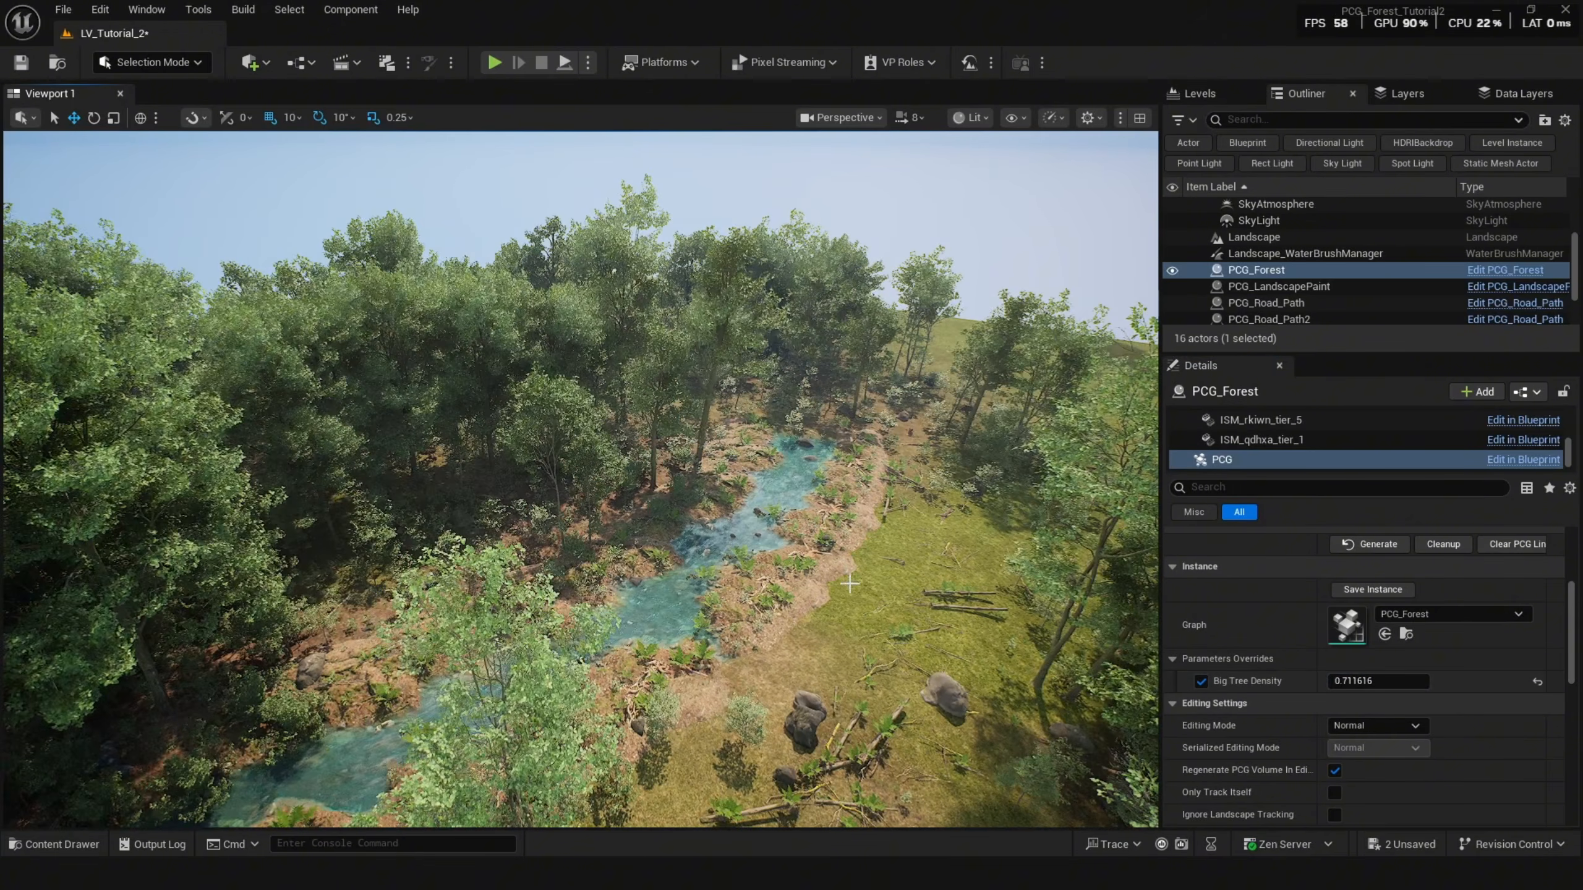
# Return to the PCG_Forest graph, add a new graph parameter, and rename it Medium_Tree_Density.
pyautogui.moveTo(717, 876)
pyautogui.click(795, 823)
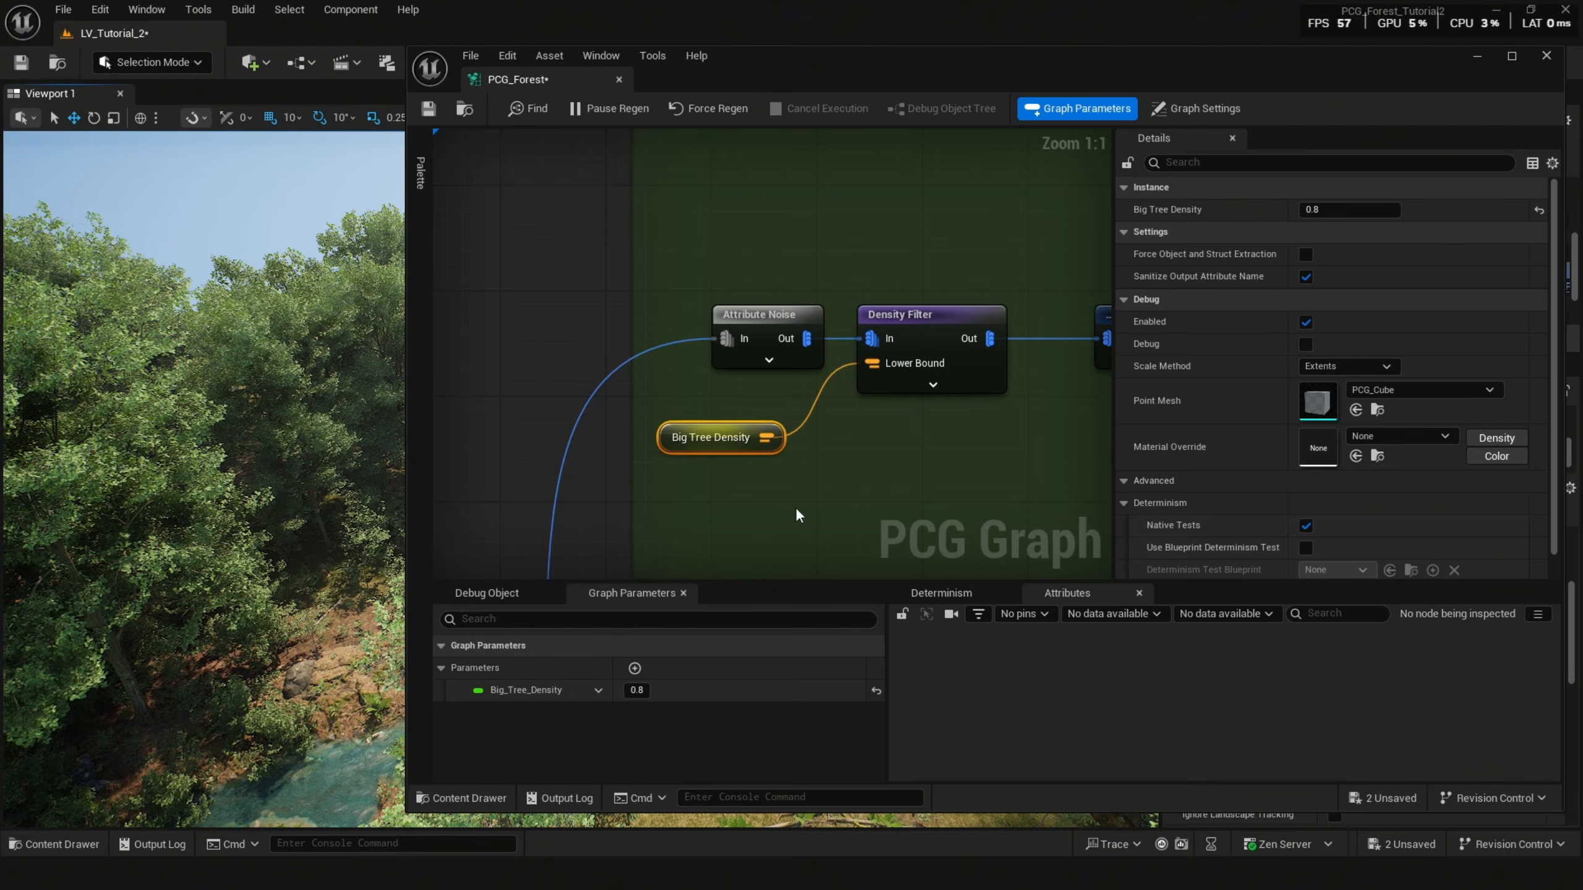
pyautogui.scroll(-3, 799, 508)
pyautogui.moveTo(796, 472); pyautogui.dragTo(762, 229, button='right')
pyautogui.scroll(-1, 800, 439)
pyautogui.moveTo(799, 438); pyautogui.dragTo(784, 340, button='right')
pyautogui.click(634, 668)
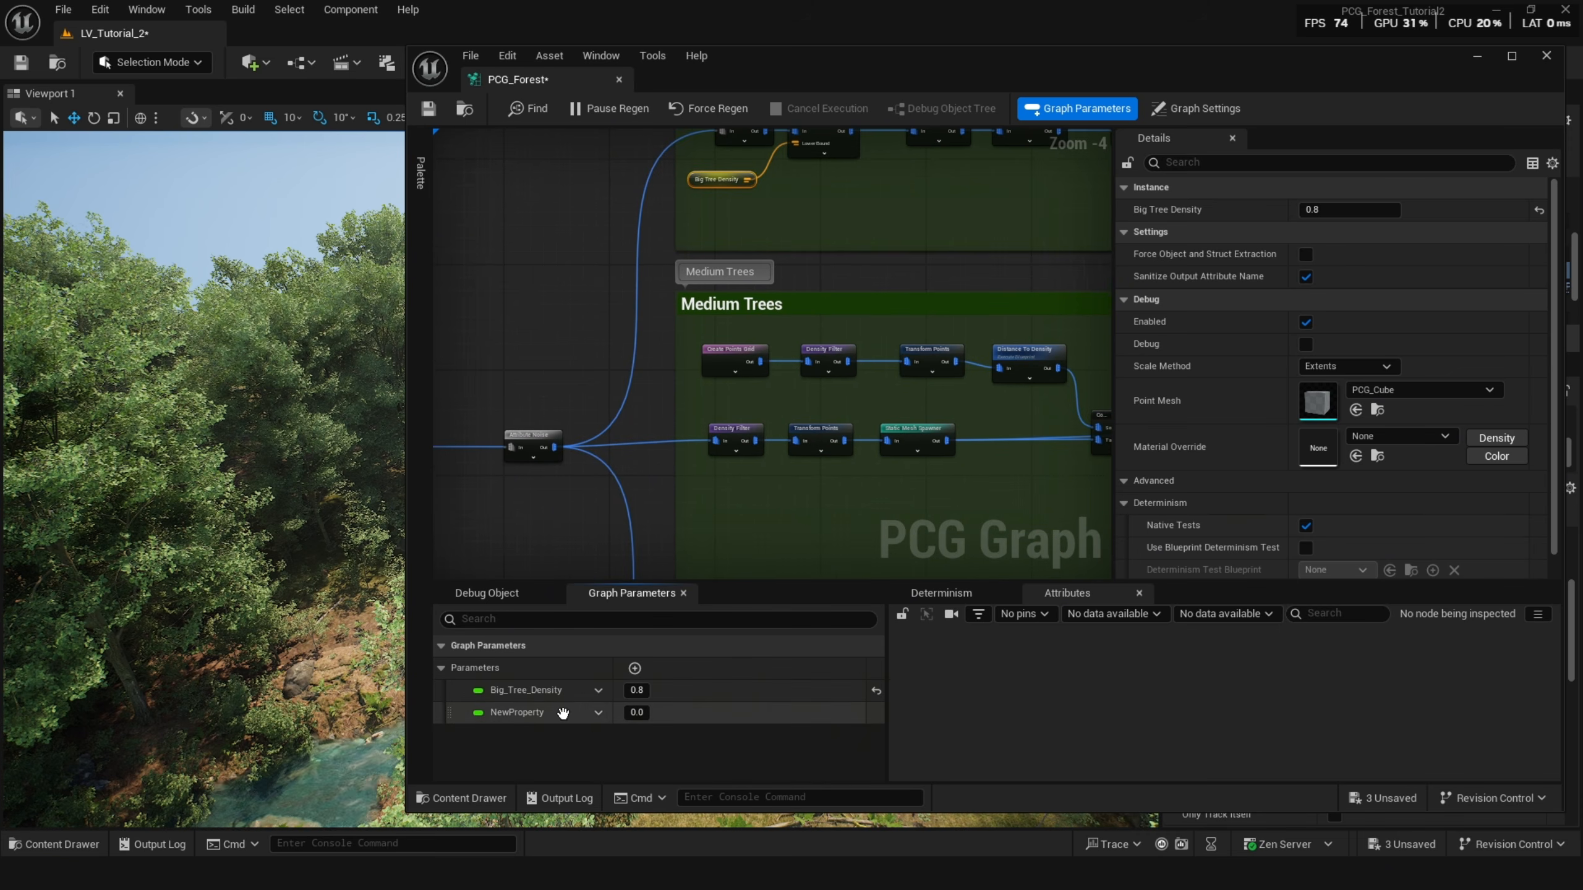
pyautogui.click(597, 714)
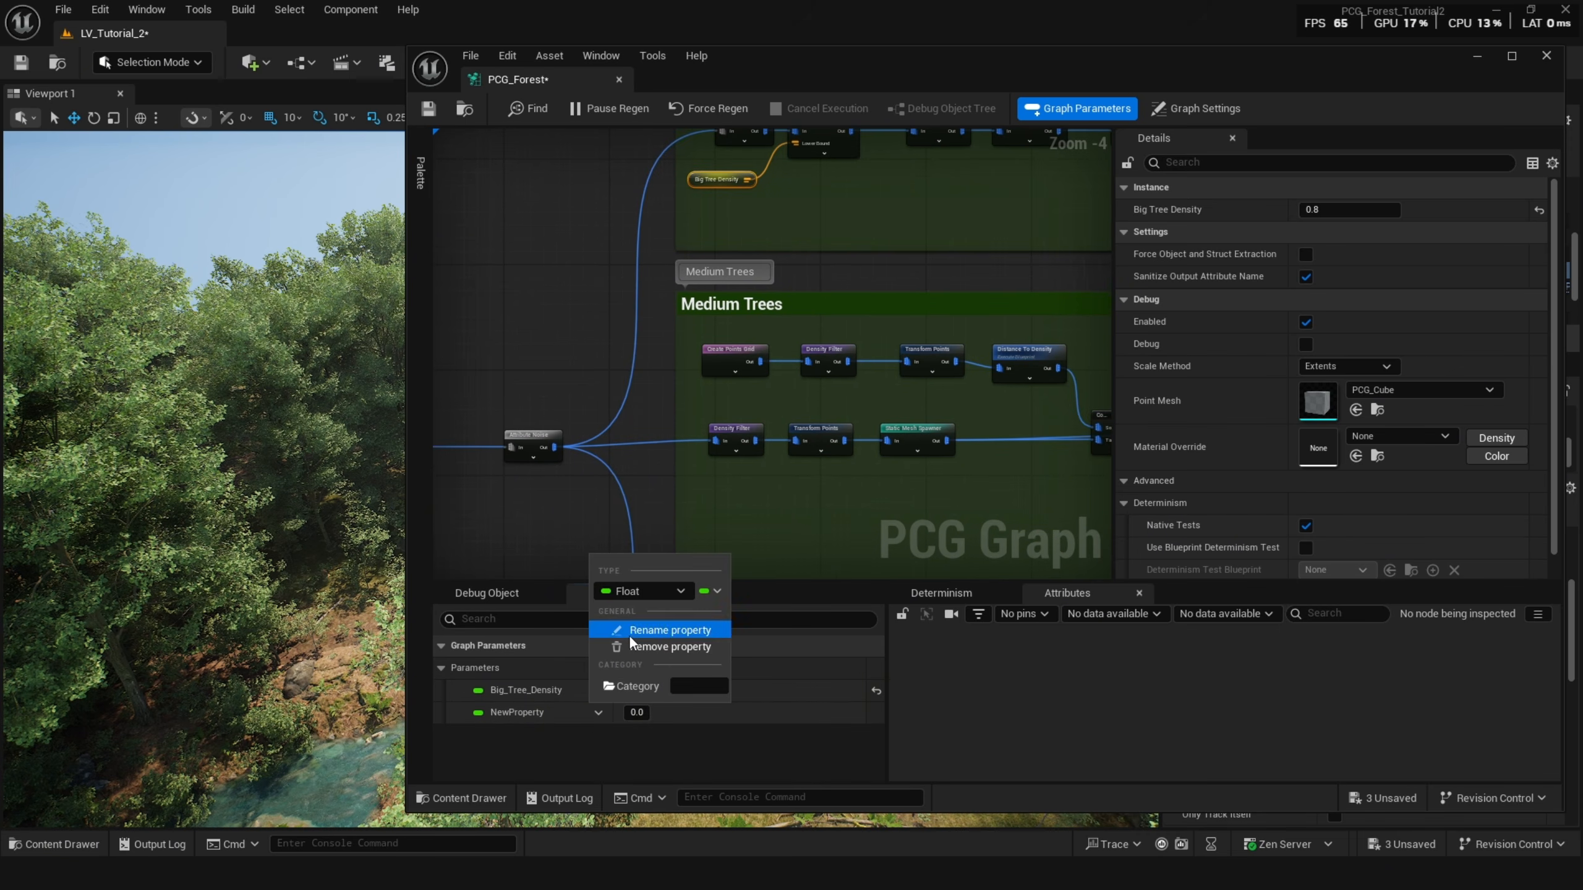
pyautogui.click(611, 635)
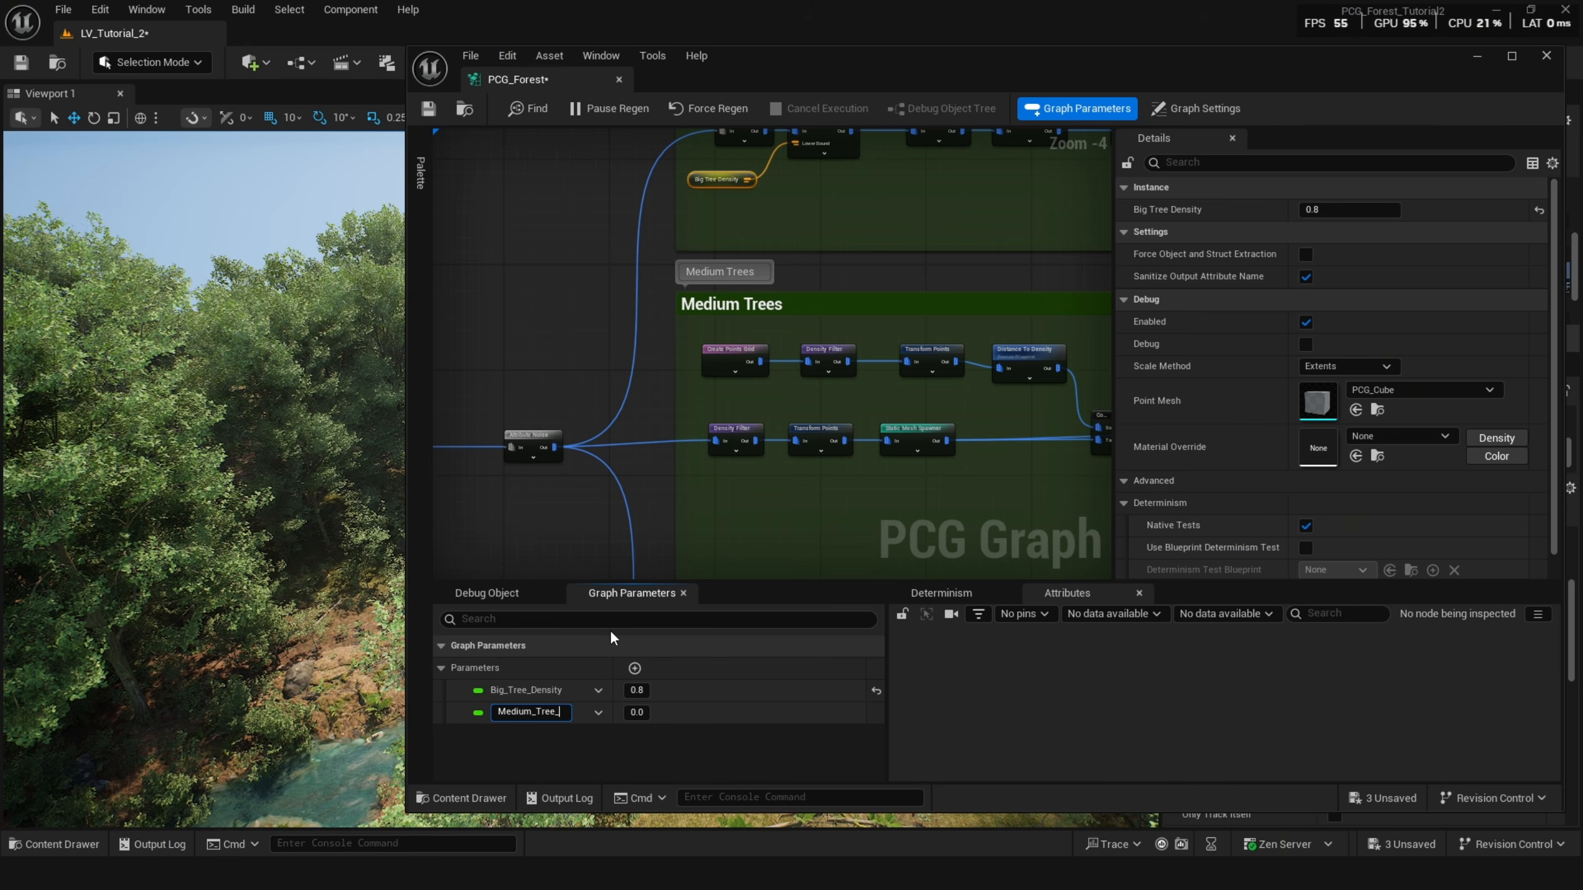
# Copy the Medium Trees Density Filter's lower bound into Medium_Tree_Density, setting it to 0.960801.
pyautogui.moveTo(777, 446); pyautogui.dragTo(719, 373, button='right')
pyautogui.scroll(4, 699, 369)
pyautogui.click(674, 371)
pyautogui.click(1340, 211)
pyautogui.hotkey('ctrl', 'c')
pyautogui.click(639, 712)
pyautogui.hotkey('ctrl', 'v')
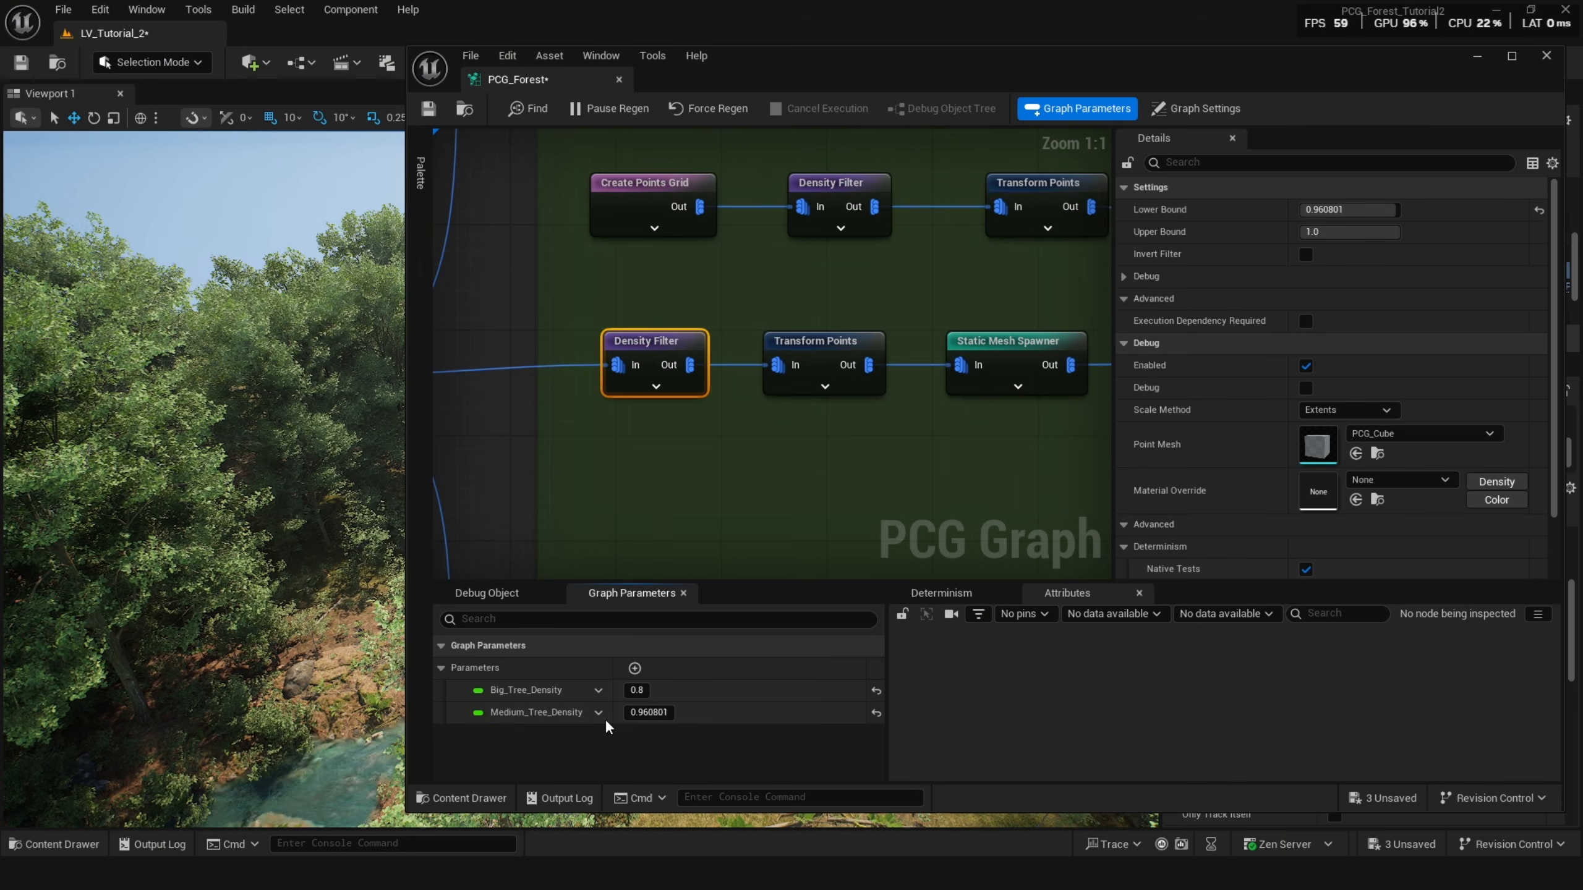
# Expand the Medium Trees Density Filter's pins, connect a Get Medium_Tree_Density node to its Lower Bound, and save the graph.
pyautogui.click(654, 387)
pyautogui.moveTo(618, 439); pyautogui.dragTo(476, 505)
pyautogui.write('medu')
pyautogui.press('BackSpace')
pyautogui.press('Return')
pyautogui.click(428, 108)
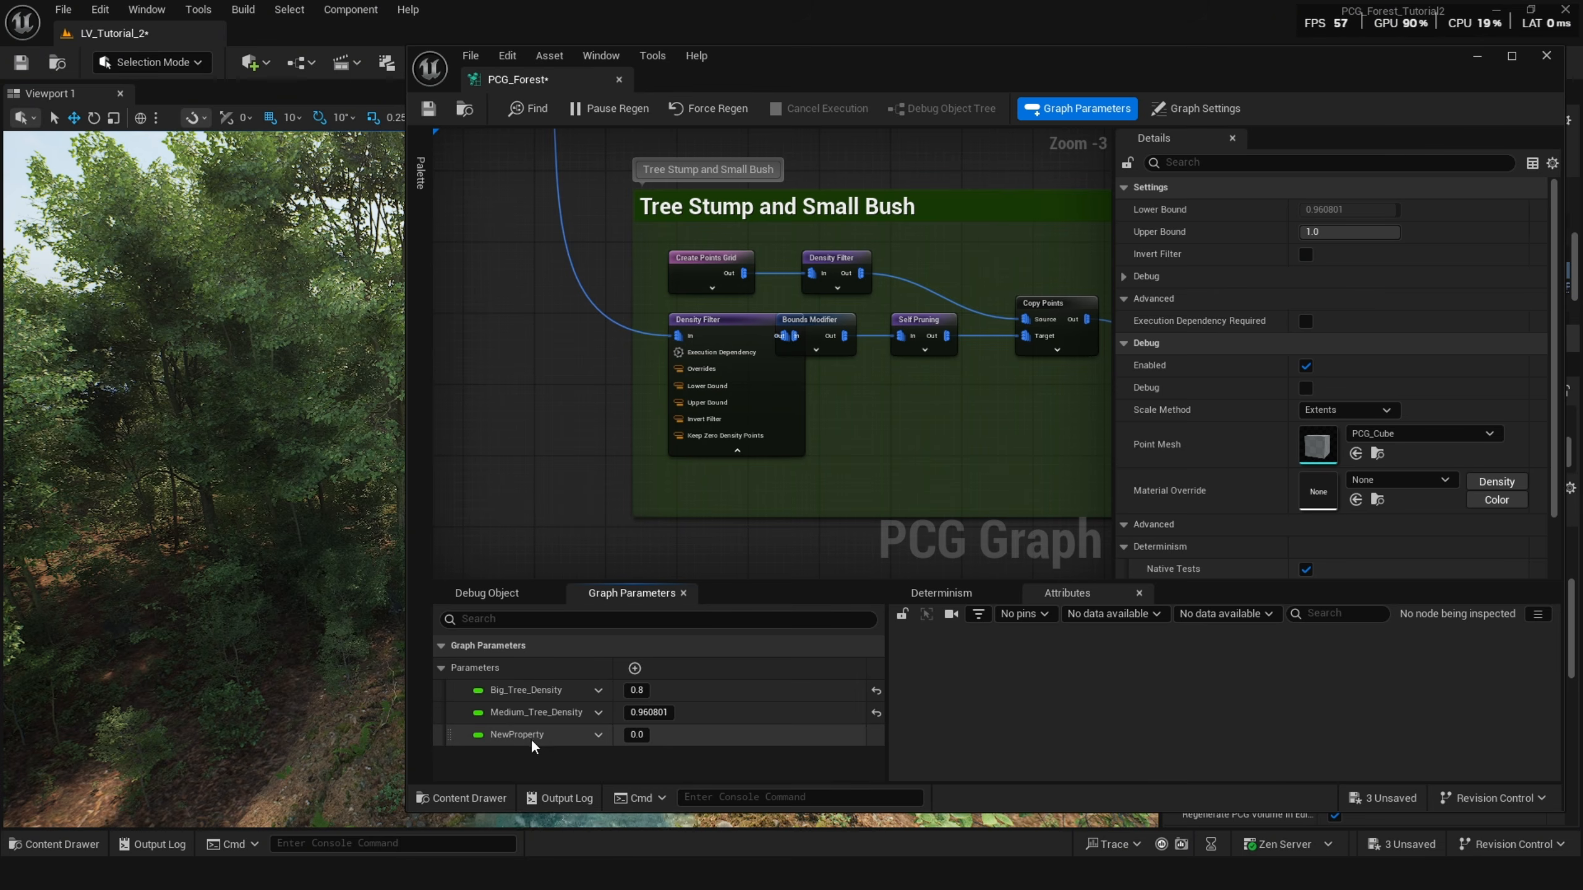
# Rename the third graph parameter StumpAndSmallBush_Density.
pyautogui.doubleClick(552, 734)
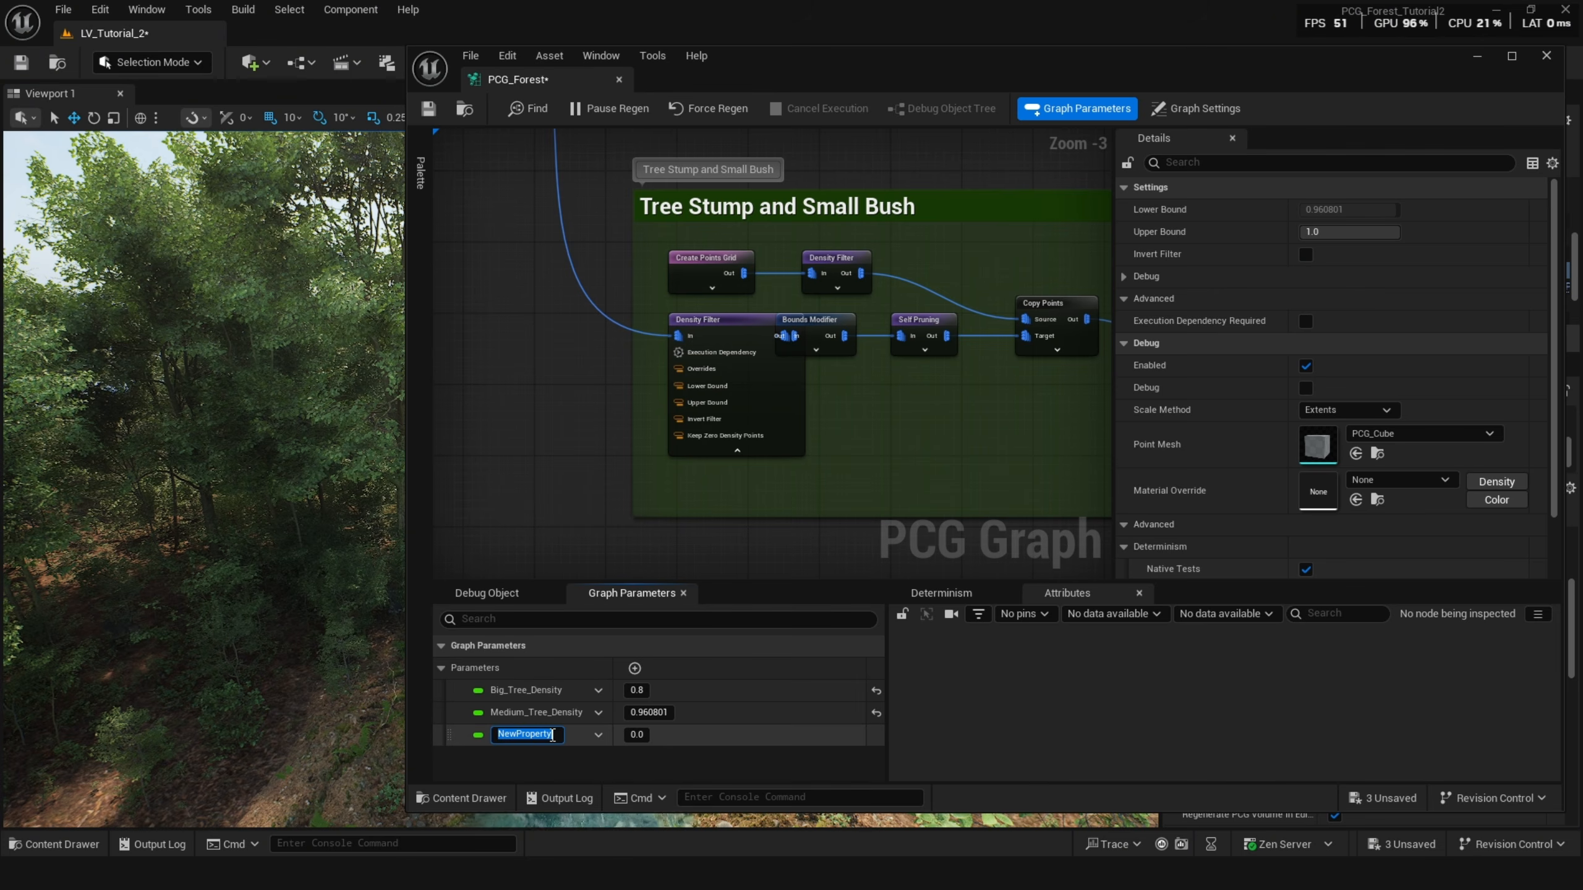
pyautogui.write('Treee')
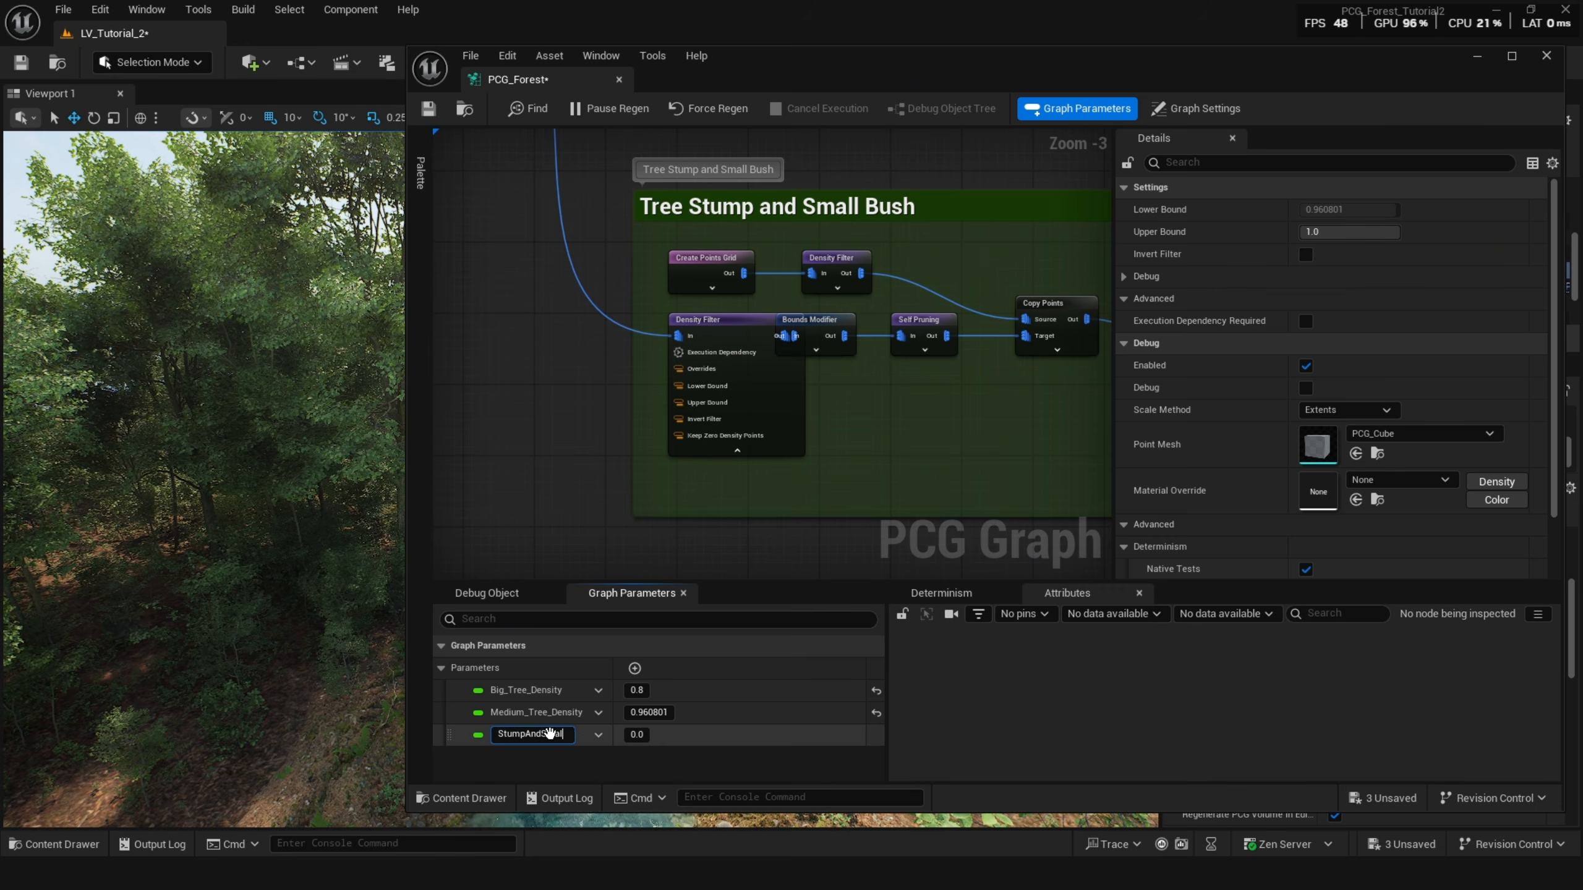
pyautogui.write('lBust')
pyautogui.write('_Des')
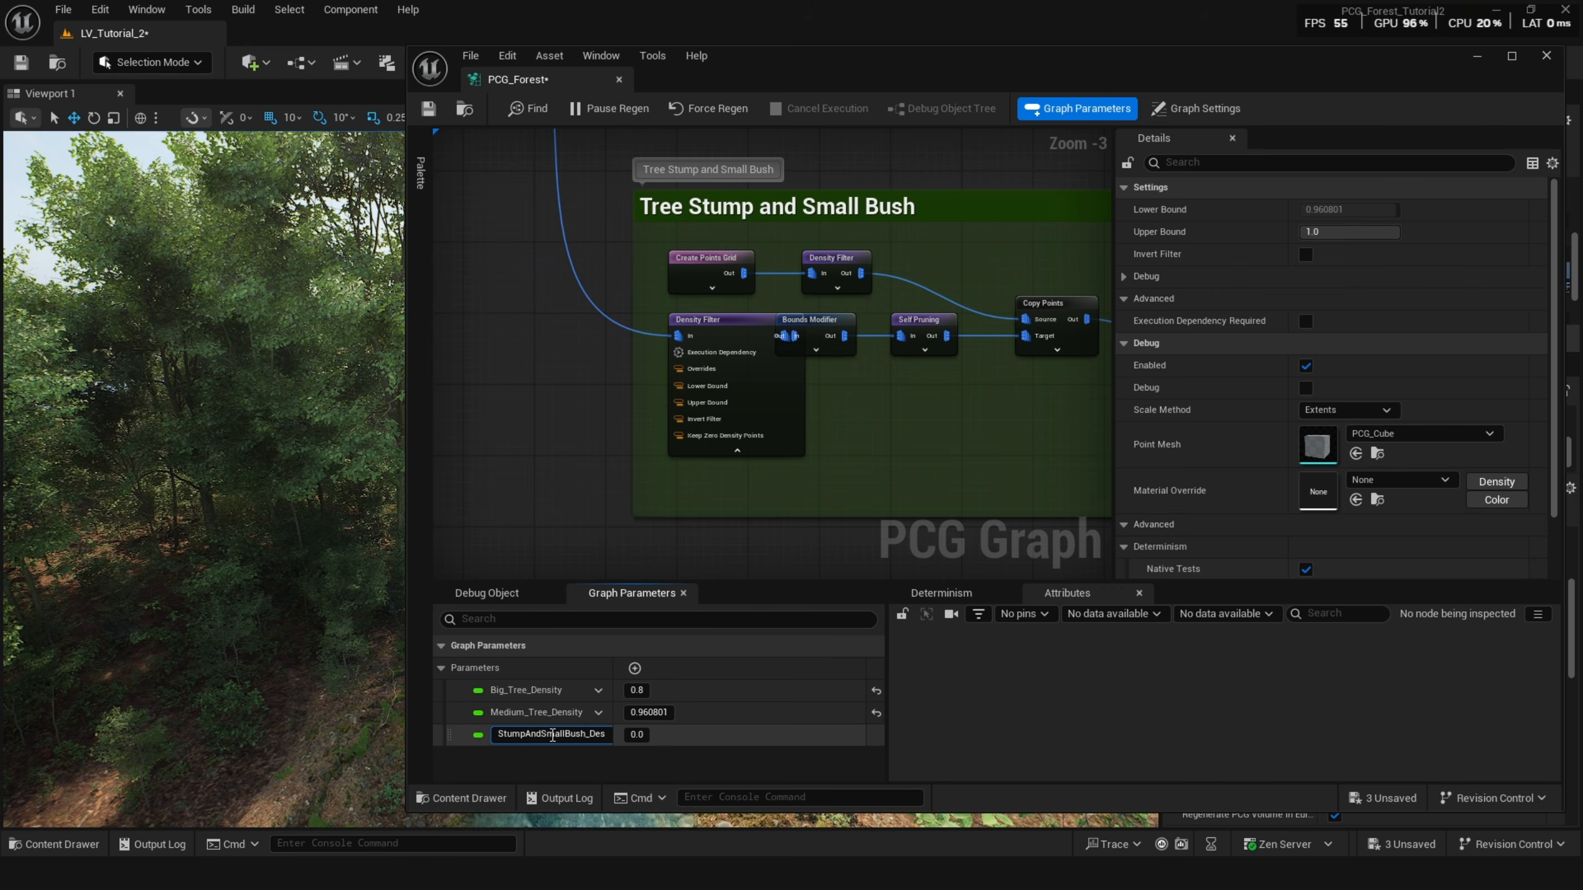
pyautogui.press('Return')
# Copy the Tree Stump and Small Bush Density Filter's lower bound into StumpAndSmallBush_Density, setting it to 0.858402.
pyautogui.click(705, 330)
pyautogui.click(1340, 210)
pyautogui.hotkey('ctrl', 'c')
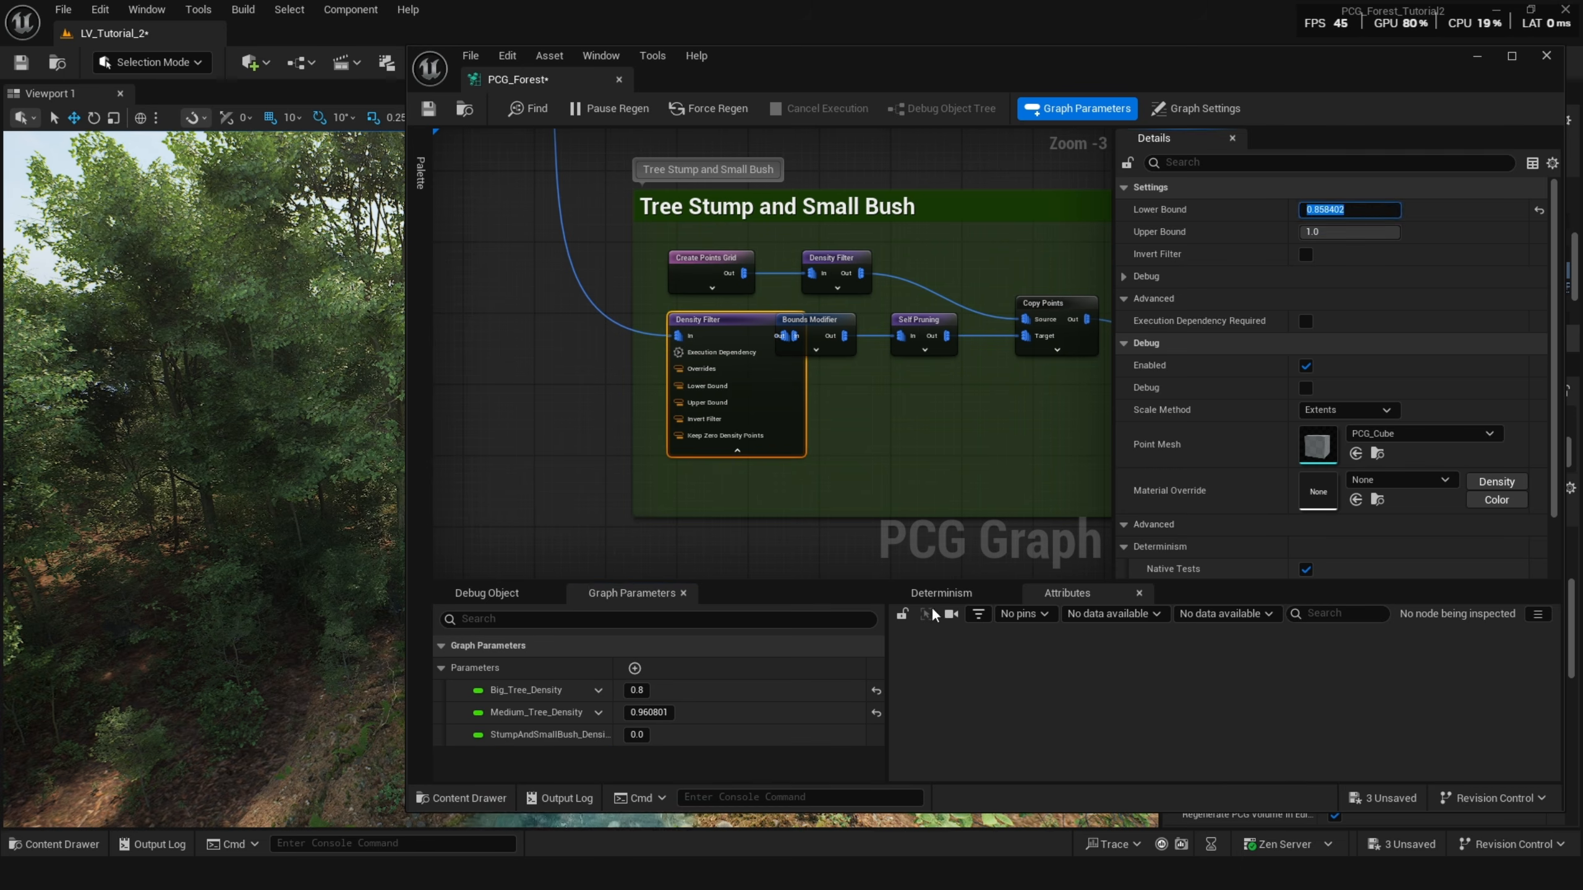
pyautogui.click(637, 735)
pyautogui.hotkey('ctrl', 'v')
pyautogui.press('Return')
# Connect a Get StumpAndSmallBush_Density node to that Density Filter's Lower Bound pin.
pyautogui.scroll(3, 694, 377)
pyautogui.moveTo(671, 391); pyautogui.dragTo(512, 404)
pyautogui.write('stu')
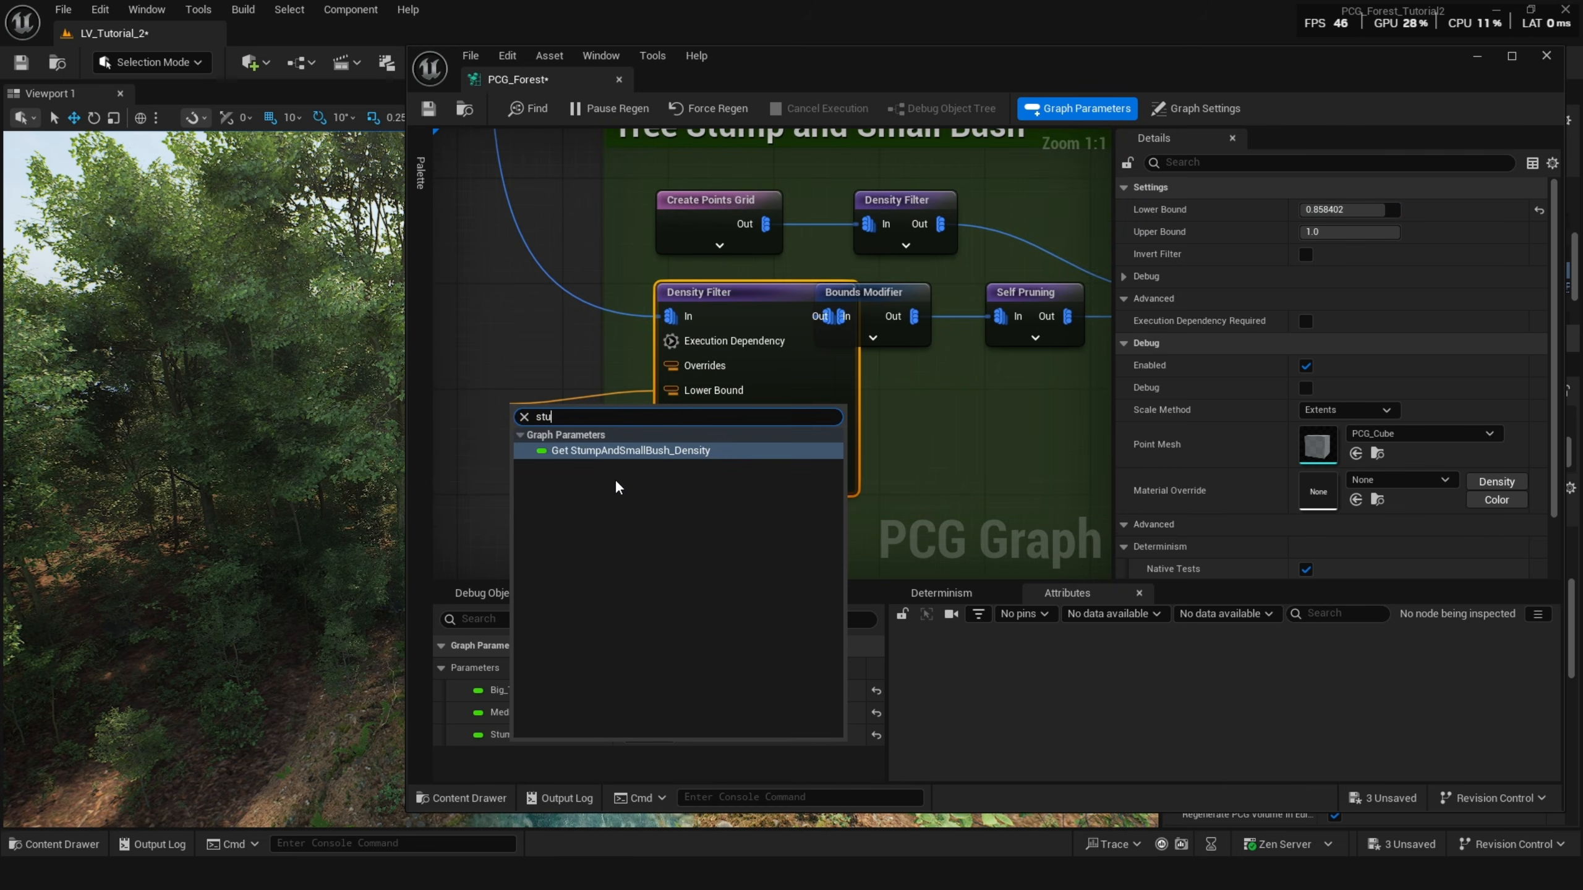
pyautogui.press('Return')
pyautogui.scroll(-5, 773, 349)
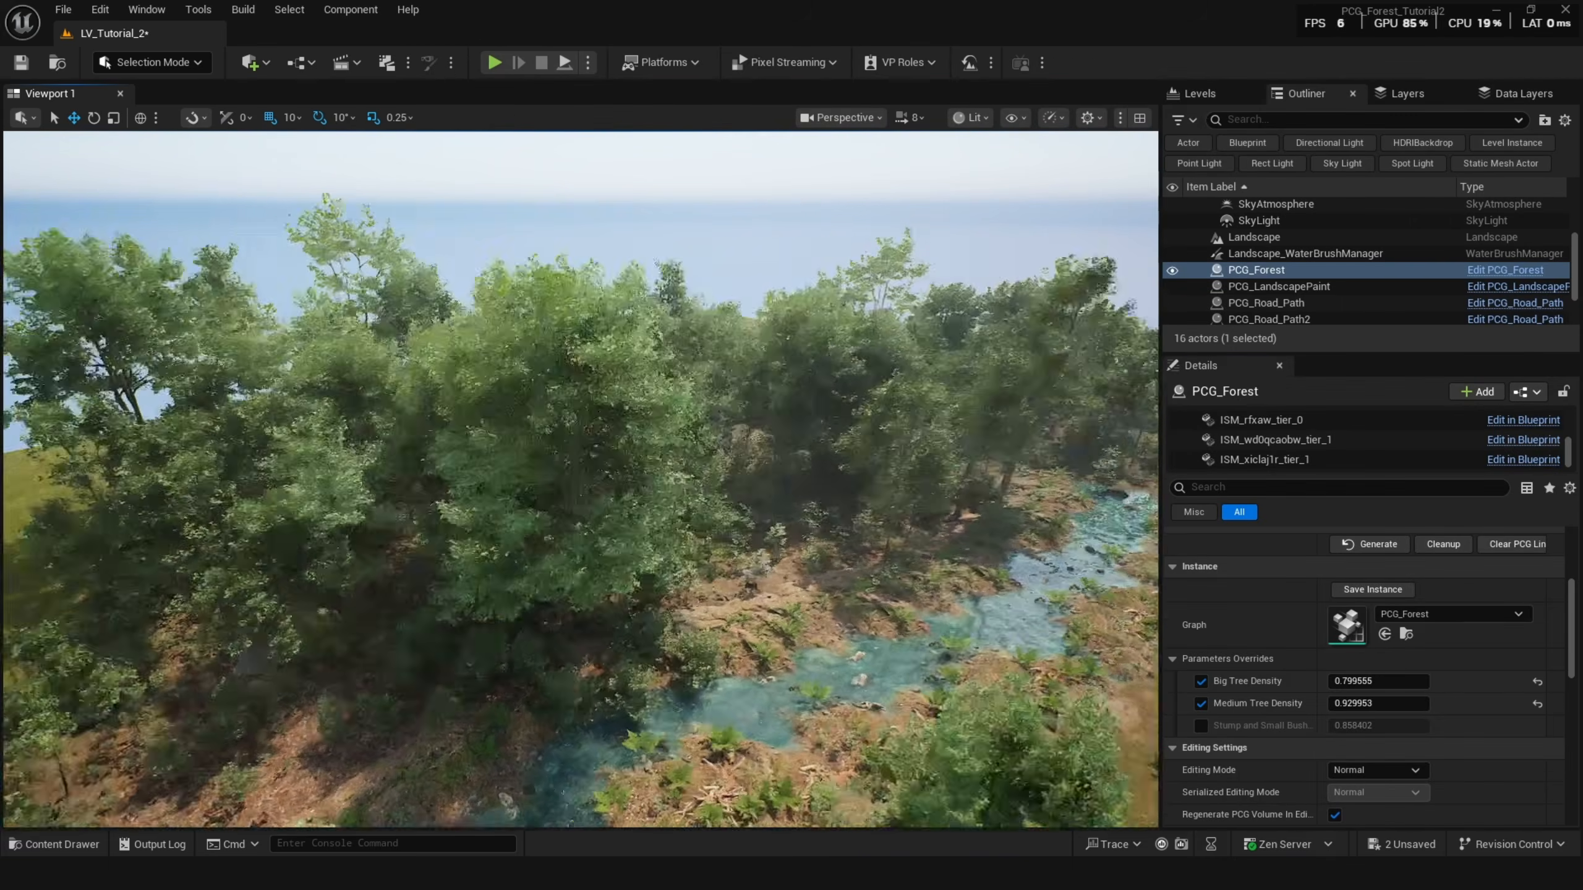
# Inspect the Big Trees Static Mesh Spawner's mesh entries and their descriptors.
pyautogui.moveTo(1376, 725); pyautogui.dragTo(1359, 725)
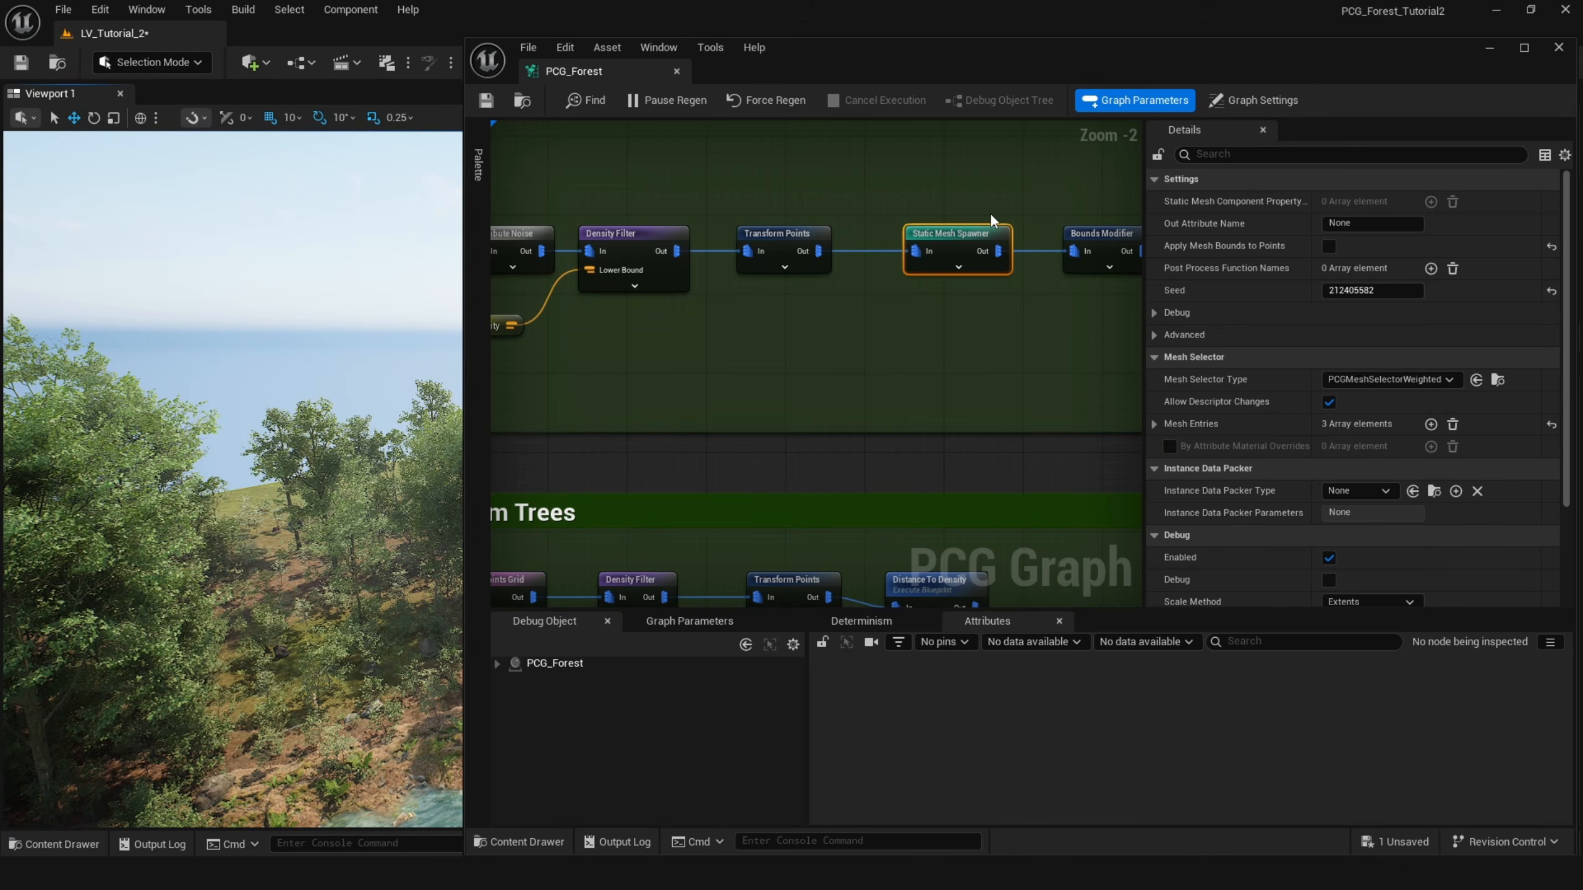
pyautogui.moveTo(775, 278); pyautogui.dragTo(797, 290, button='right')
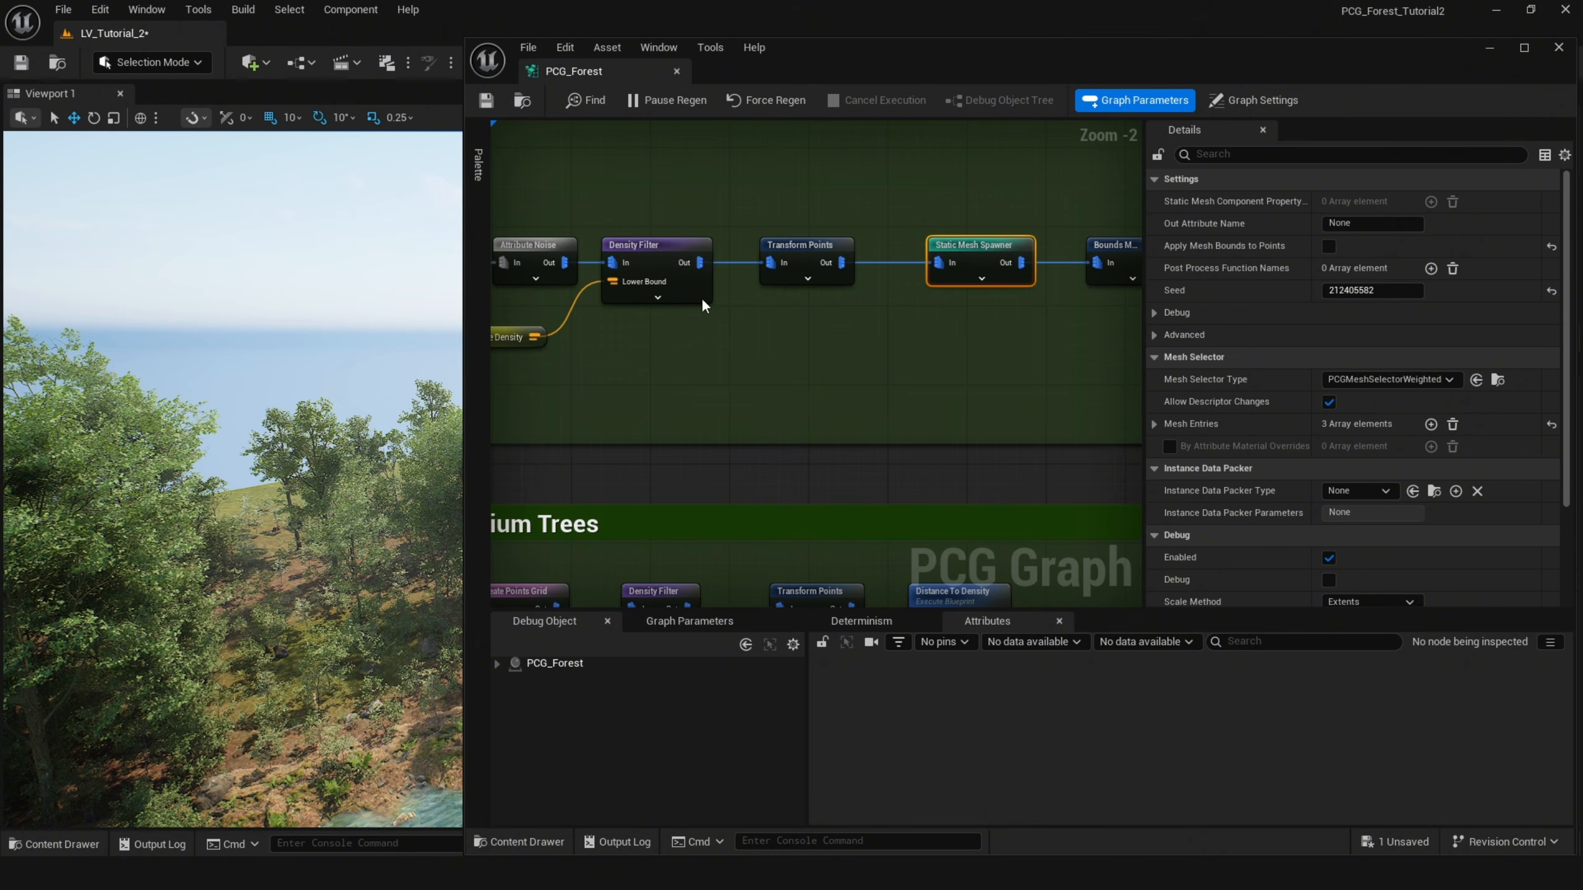
pyautogui.click(1154, 423)
pyautogui.moveTo(660, 281); pyautogui.dragTo(633, 301, button='right')
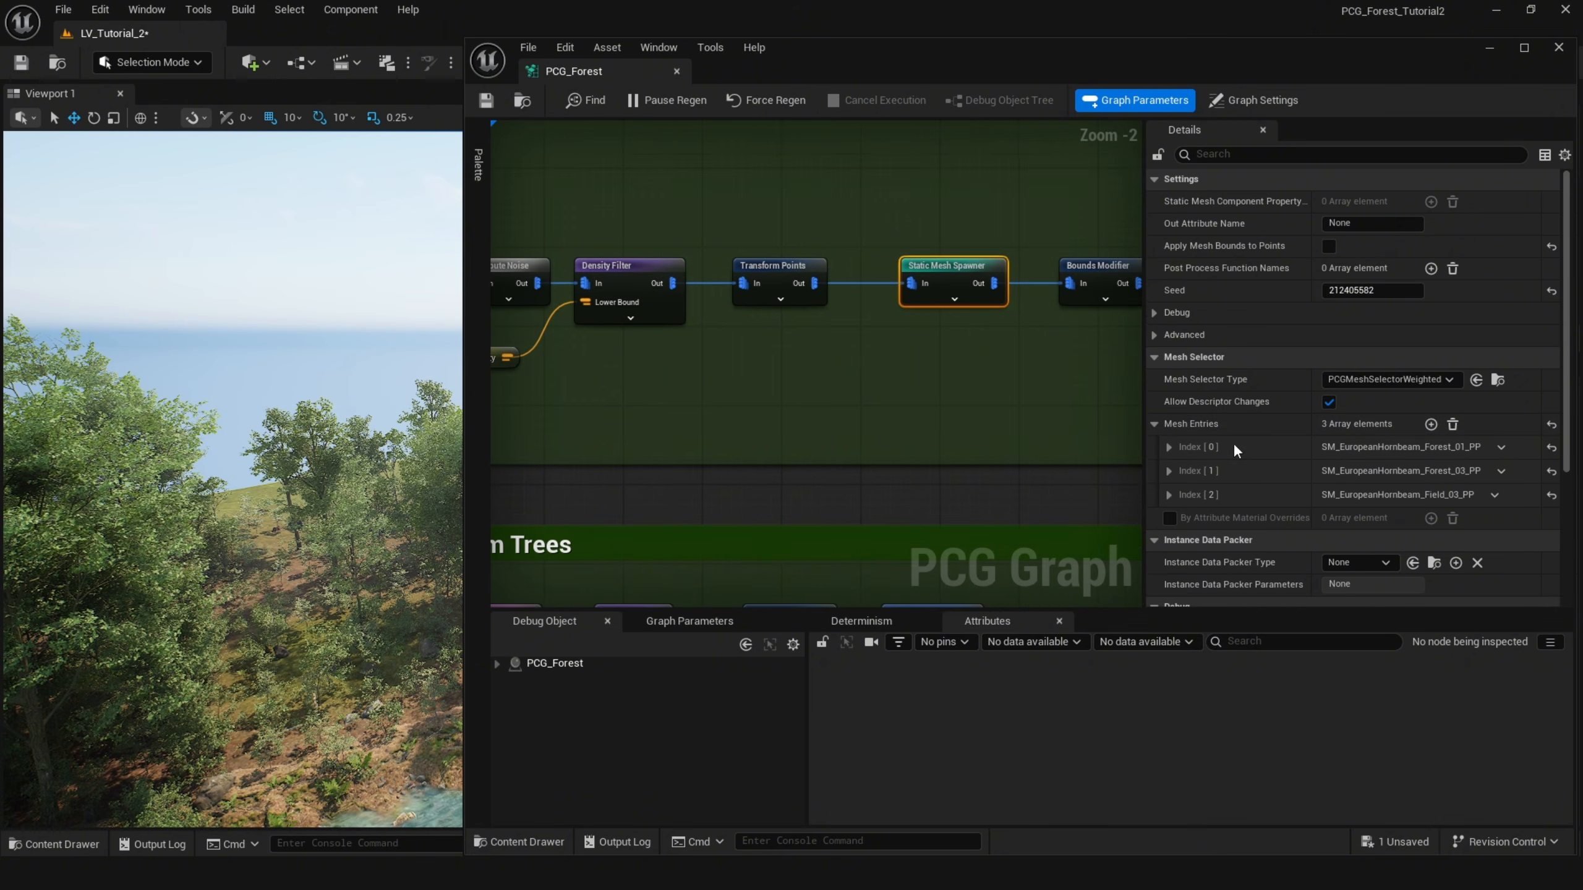
pyautogui.click(1169, 471)
pyautogui.click(1169, 472)
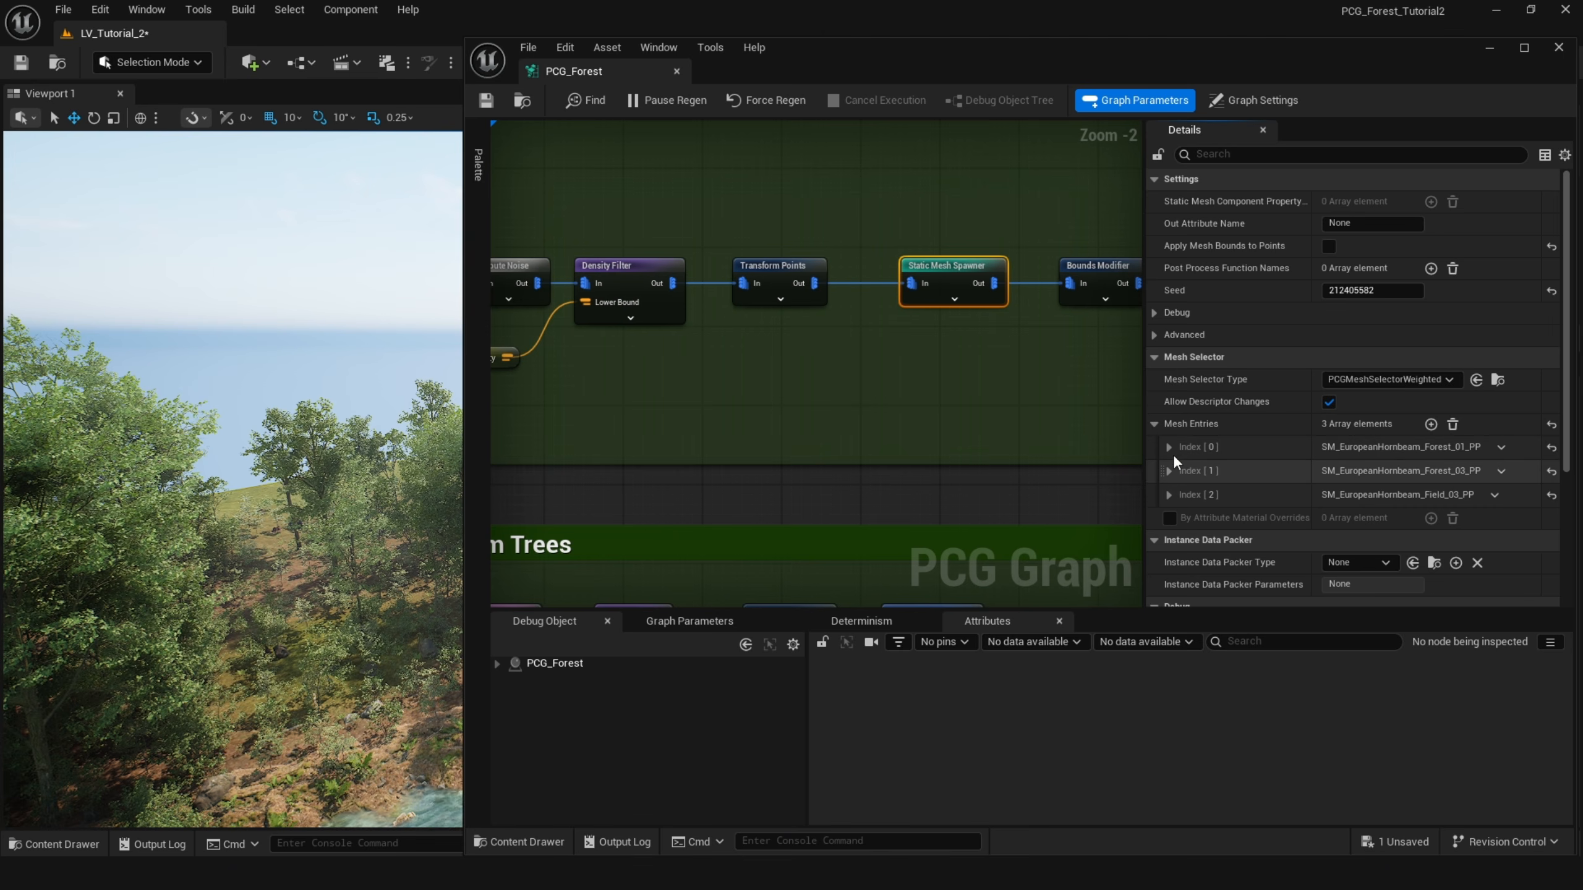
pyautogui.click(1169, 447)
pyautogui.click(1181, 470)
pyautogui.click(1180, 470)
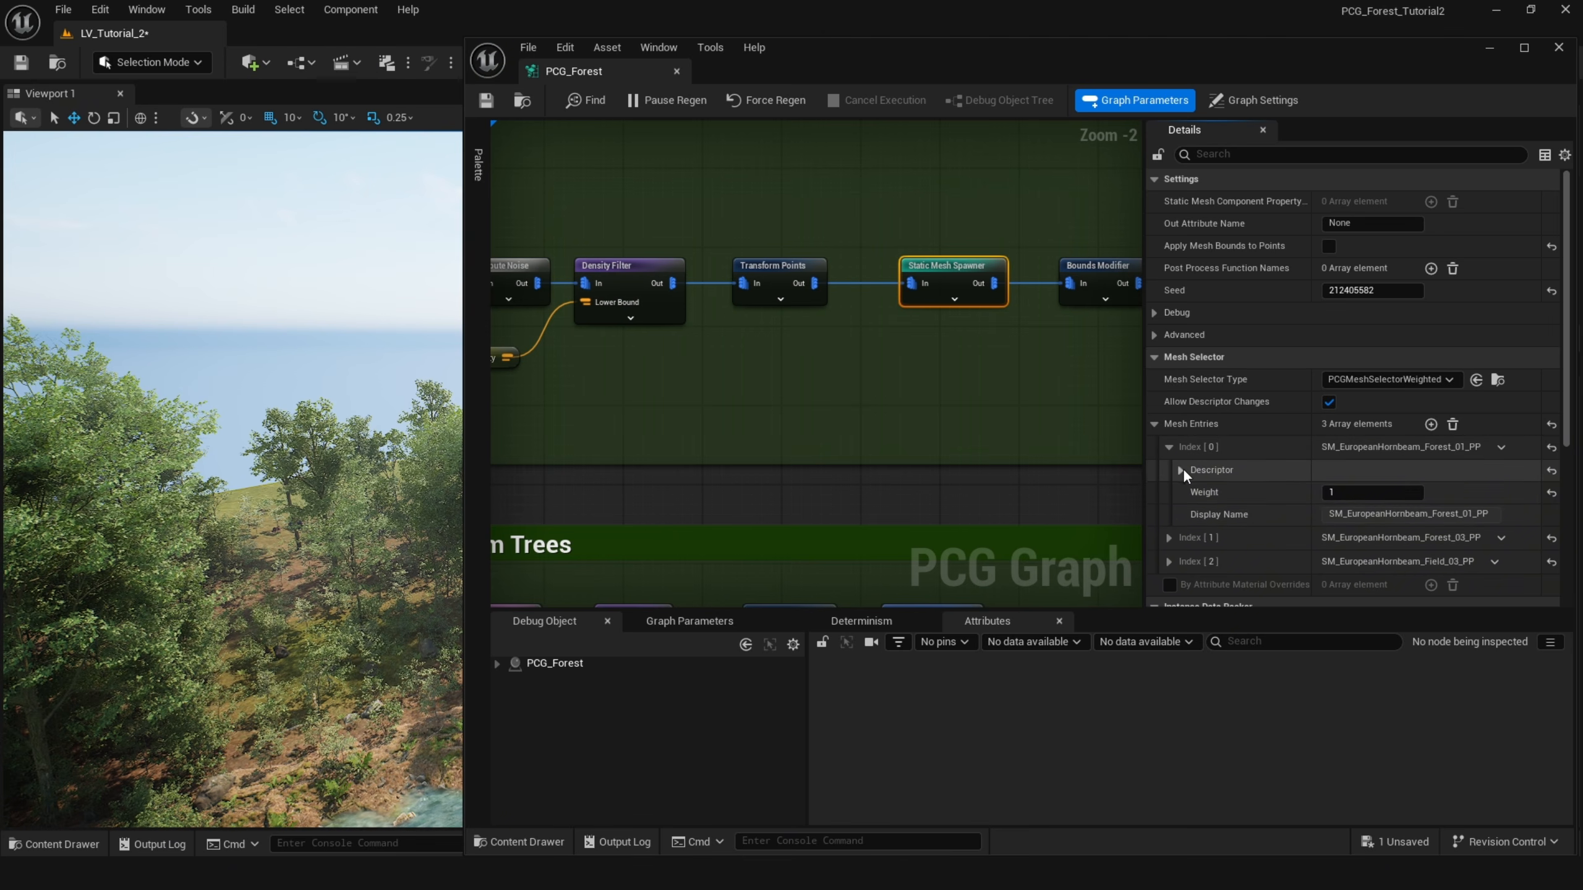
pyautogui.click(1170, 447)
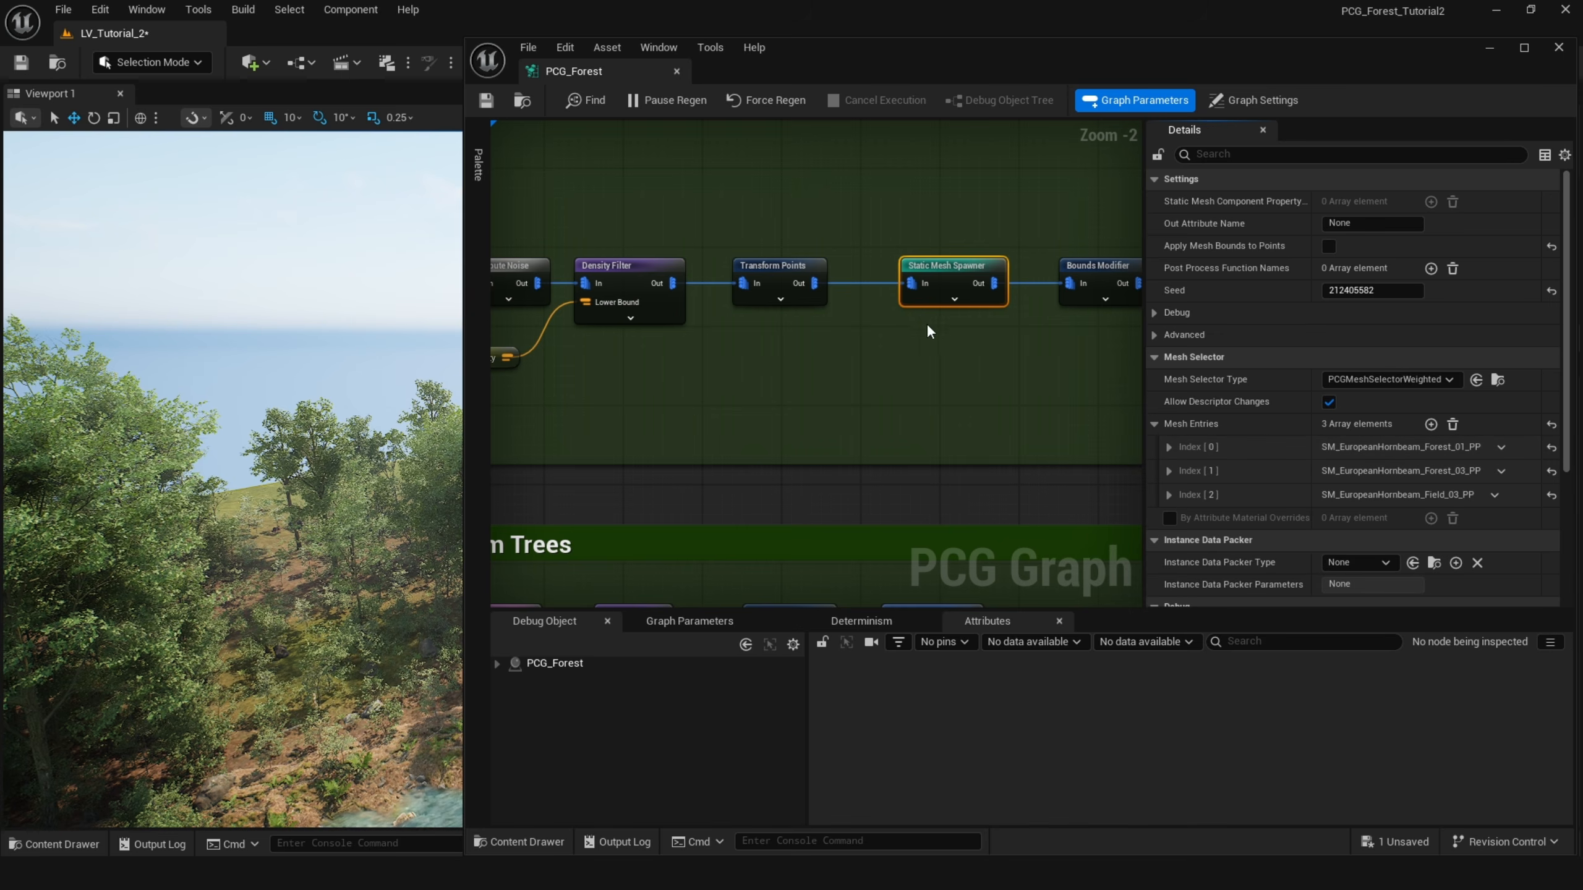
# Create a new Structure asset named Big_Tree_Type in the PCG_Duong_Custom folder.
pyautogui.scroll(2, 927, 327)
pyautogui.hotkey('ctrl', 'space')
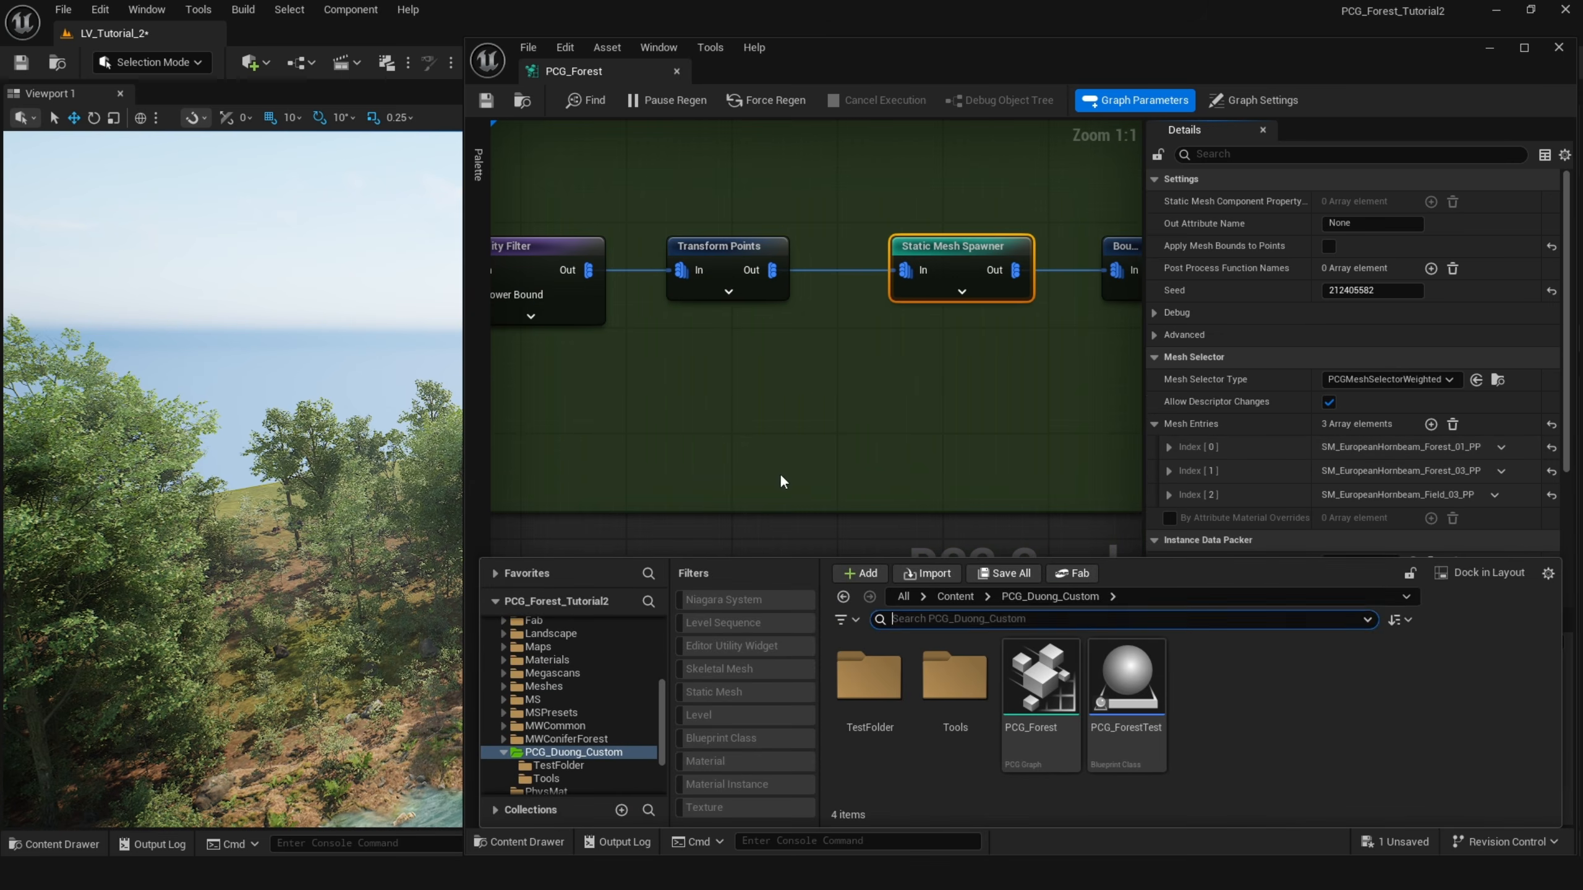
pyautogui.rightClick(1262, 724)
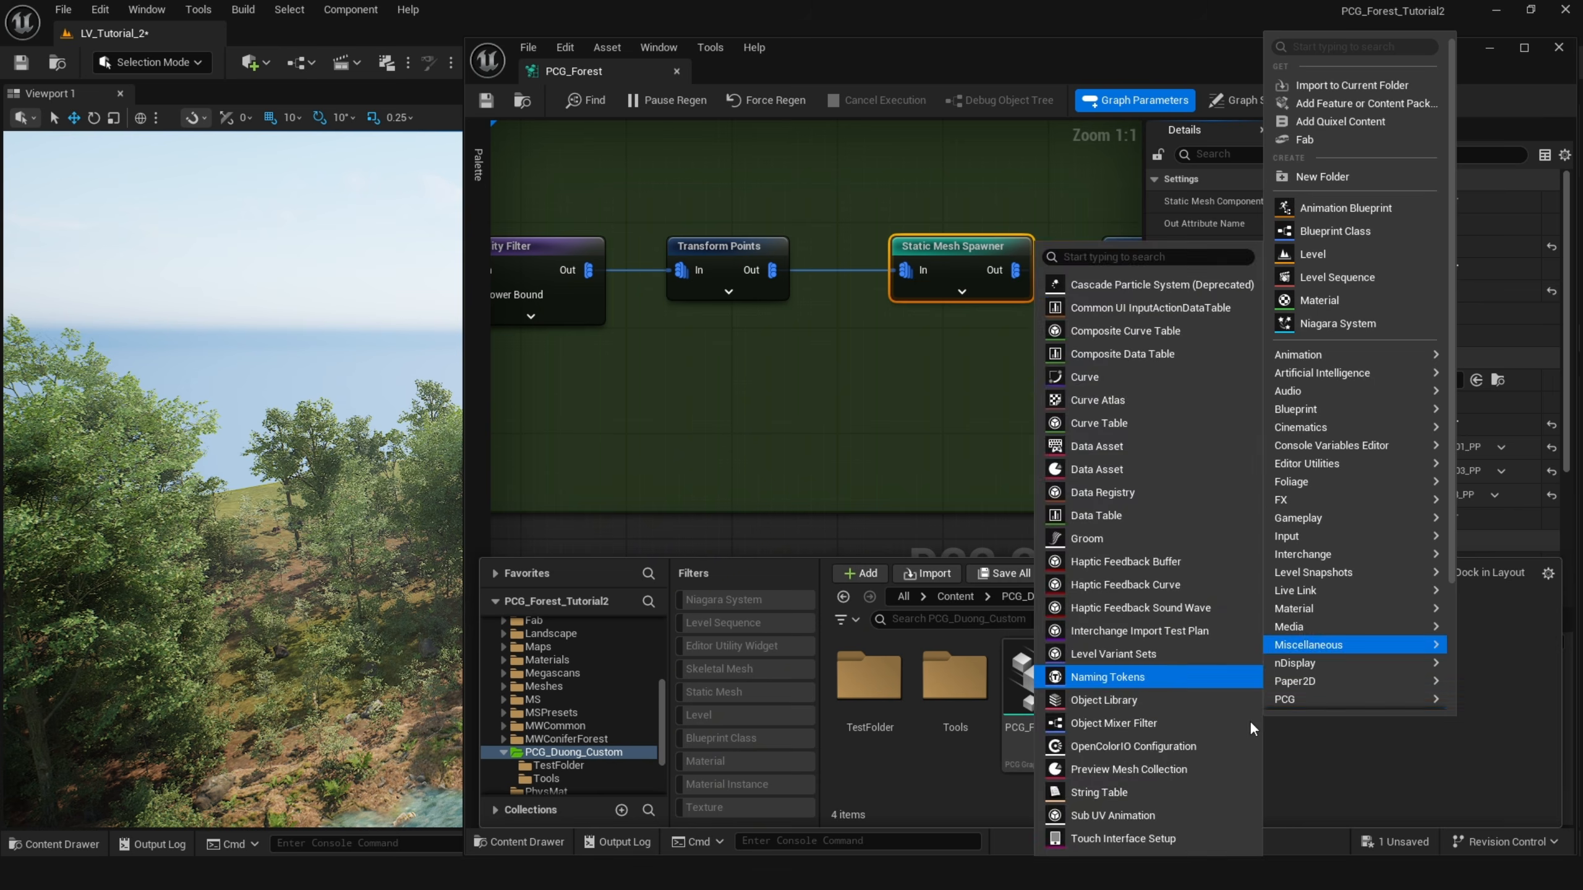
pyautogui.click(1382, 93)
pyautogui.write('st')
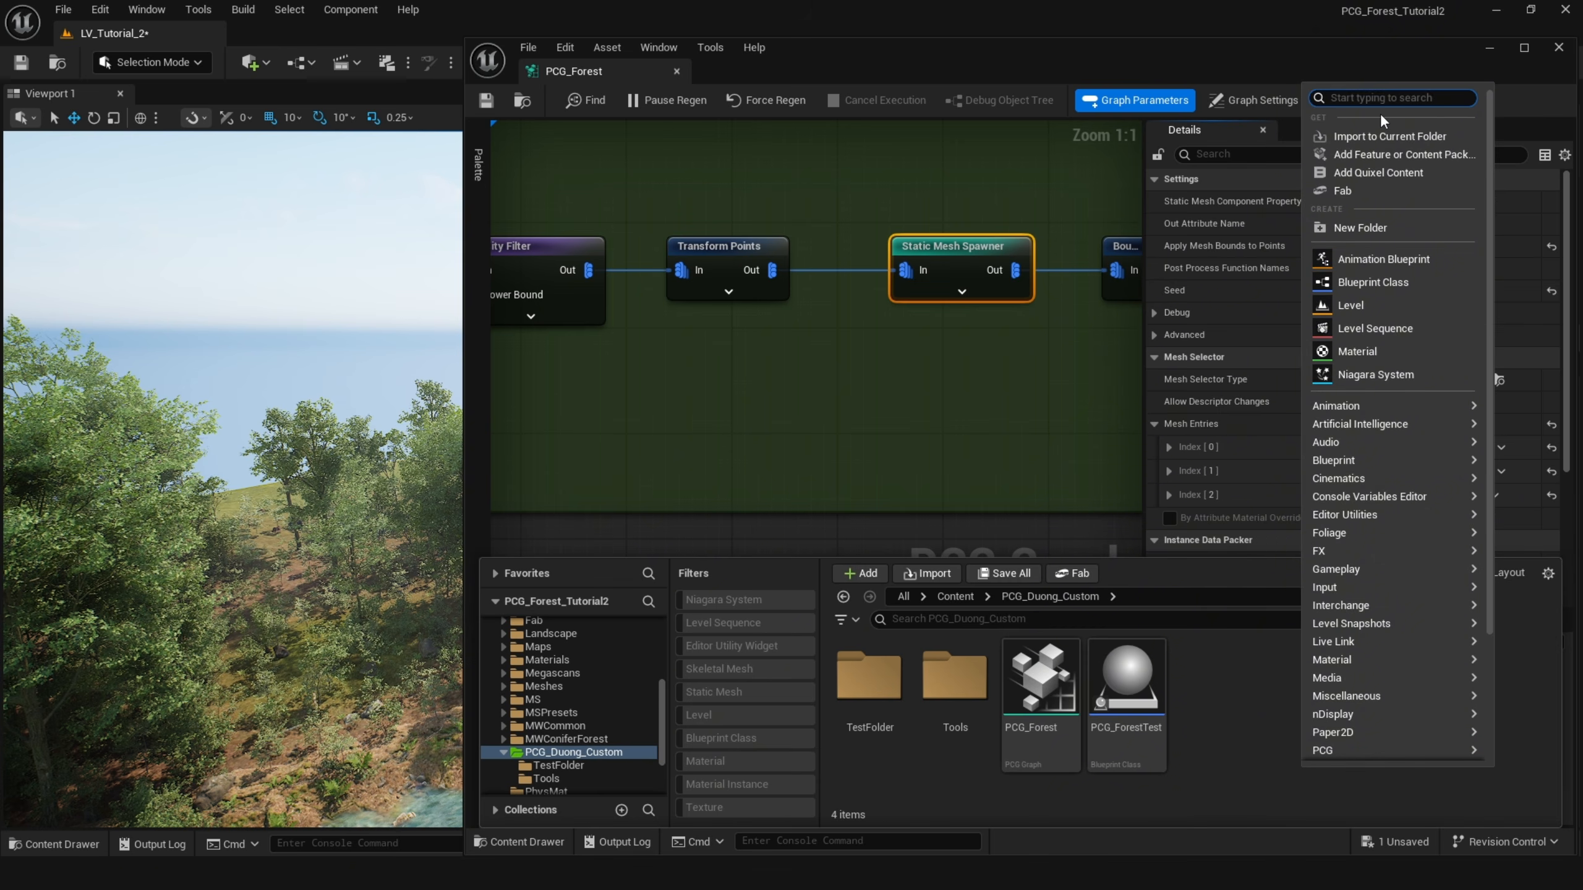
pyautogui.write('ru')
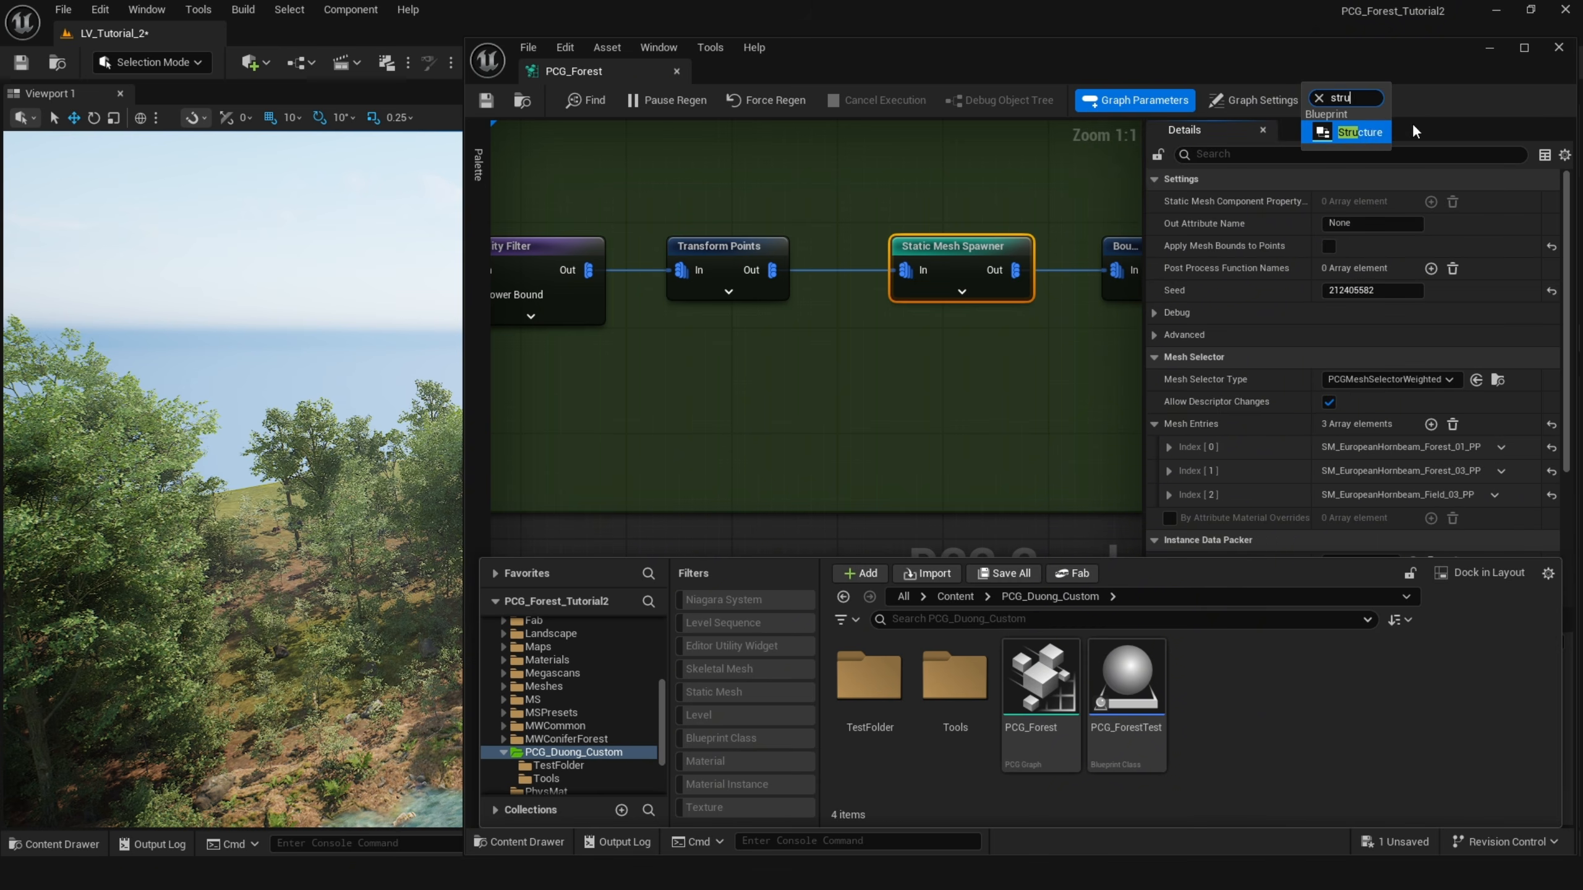
pyautogui.click(1351, 133)
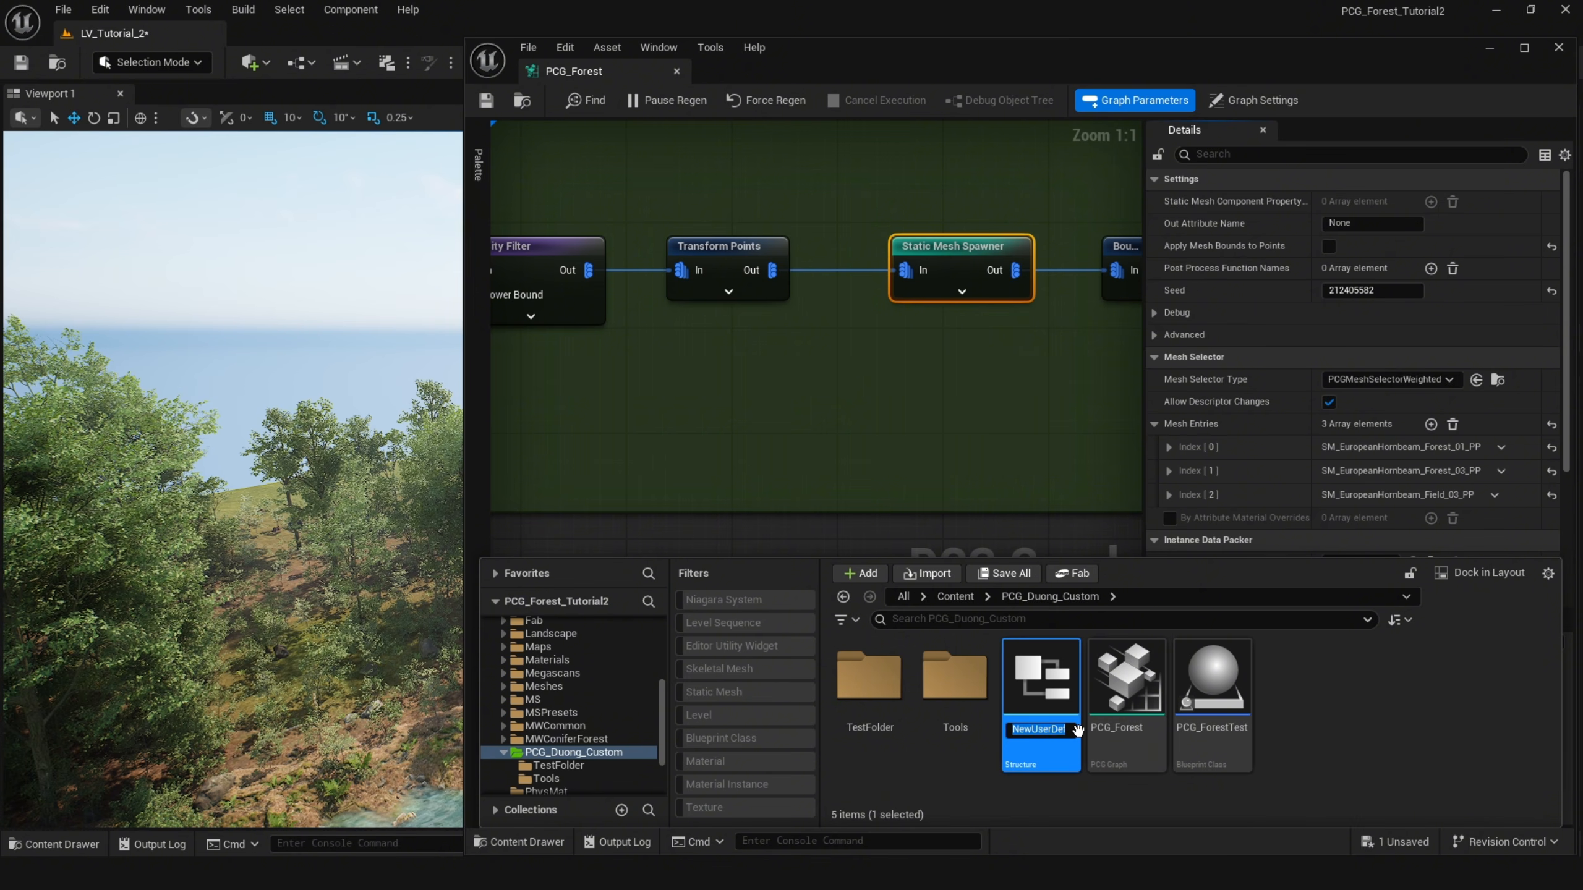
pyautogui.write('Big_Tree')
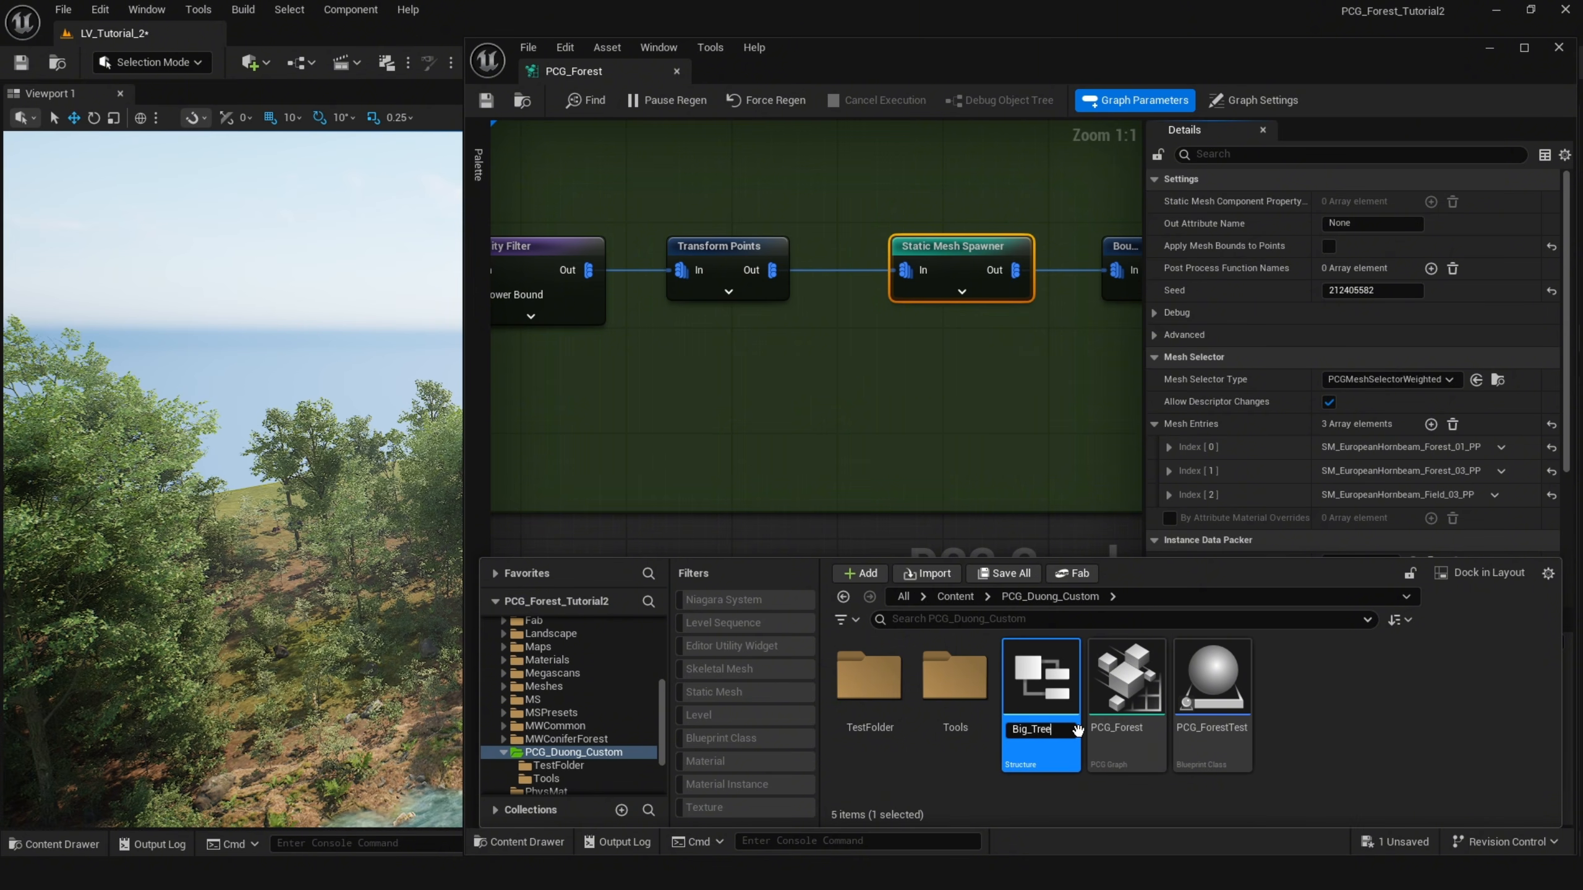
pyautogui.write('_Type')
pyautogui.press('Return')
# Open Big_Tree_Type, add a second member variable, and name the members Mesh and Weight.
pyautogui.doubleClick(1046, 730)
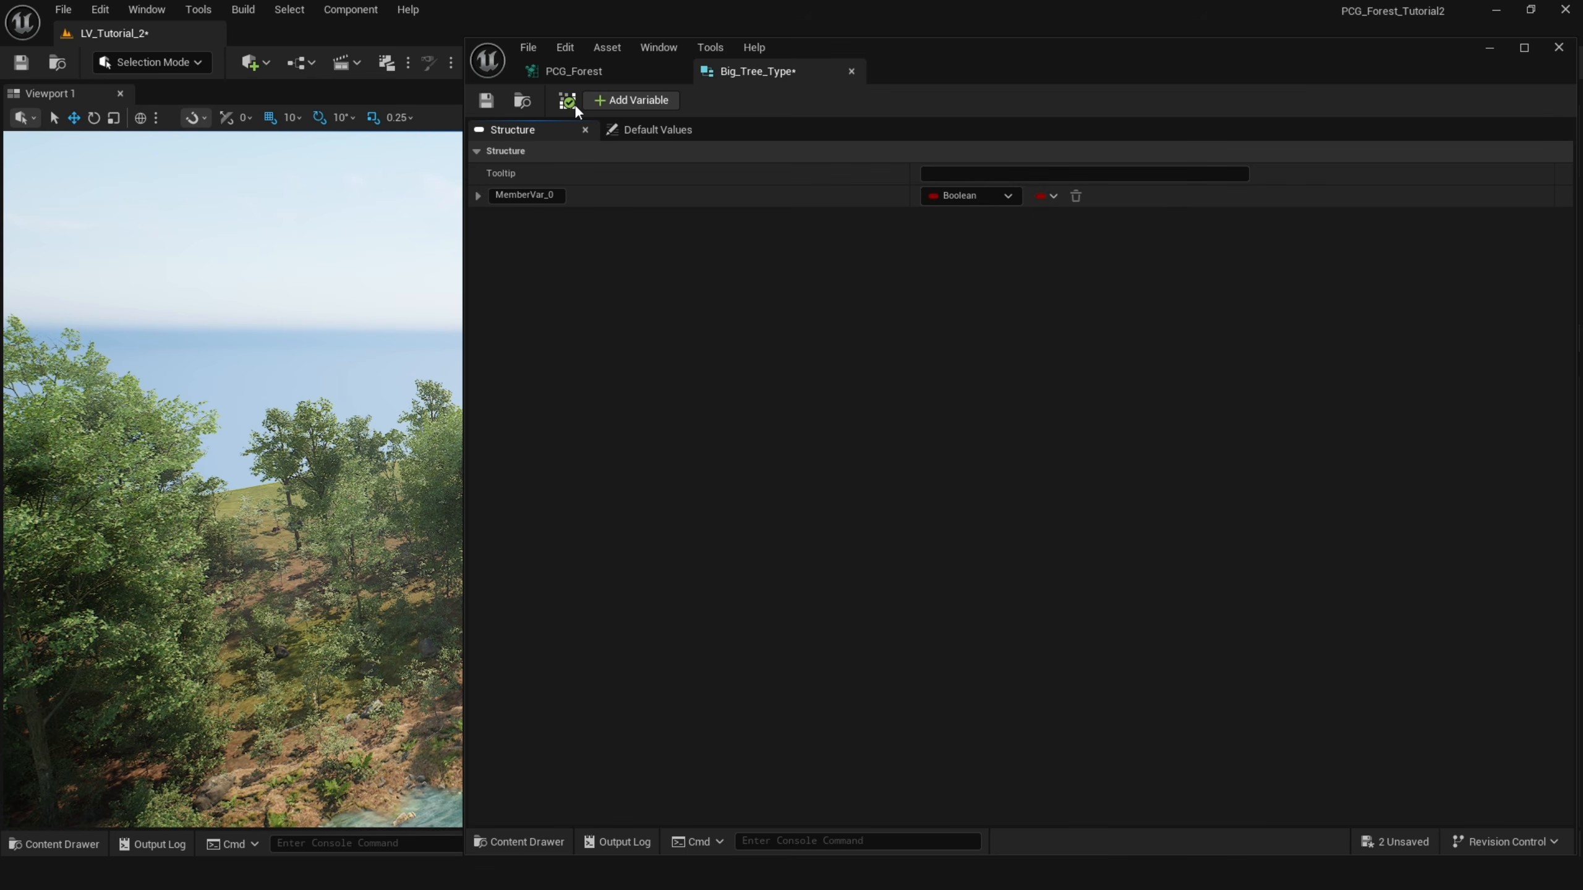
pyautogui.click(631, 101)
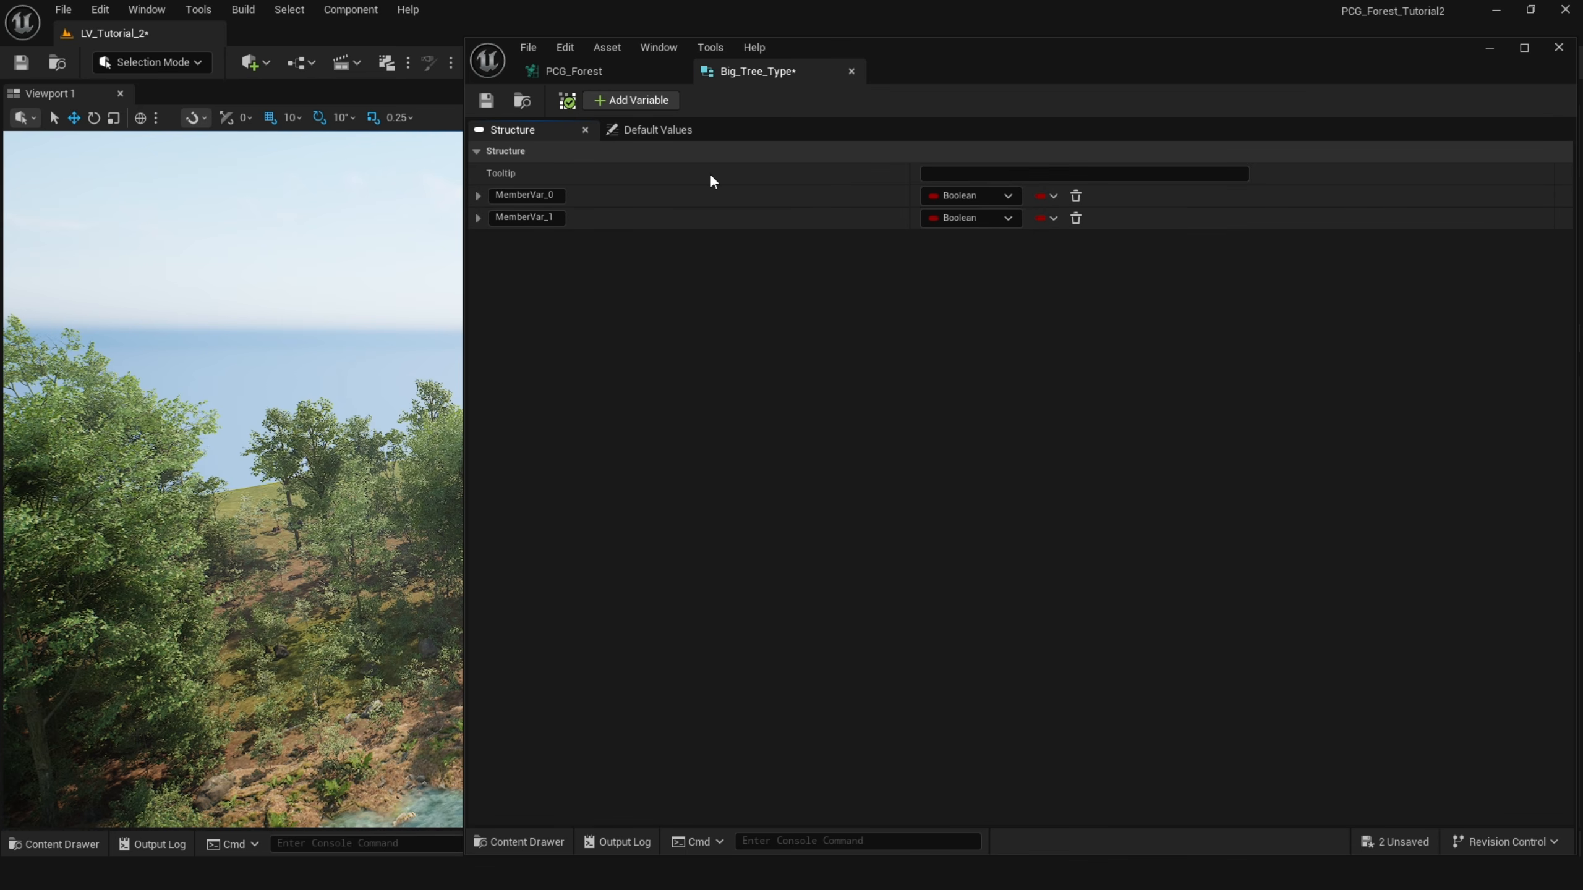
pyautogui.doubleClick(551, 194)
pyautogui.write('ME')
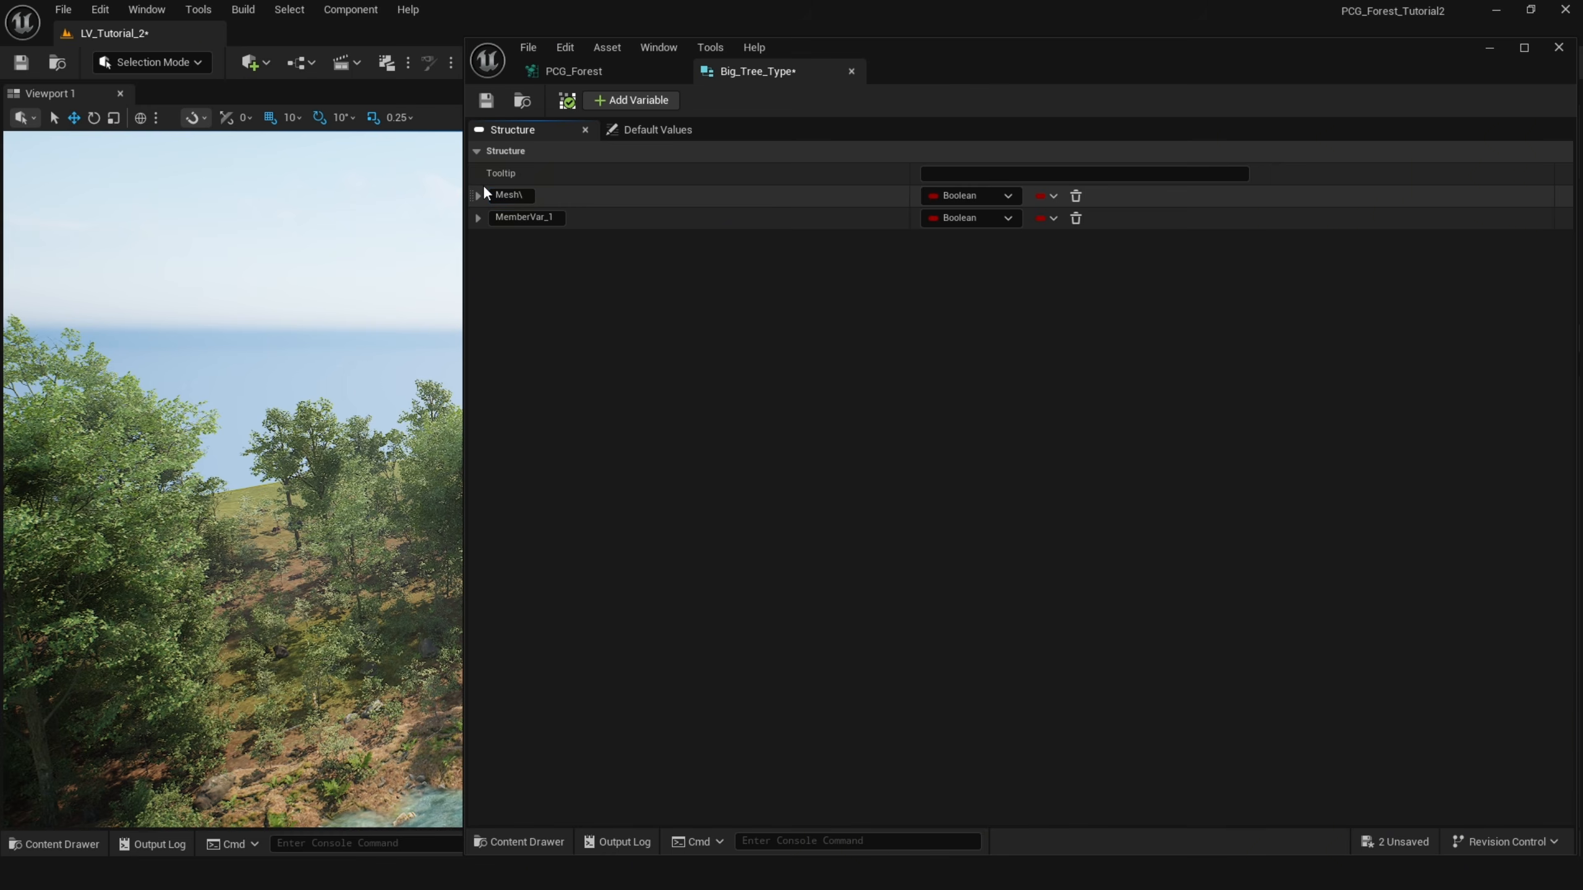
pyautogui.click(520, 195)
pyautogui.press('BackSpace')
pyautogui.click(636, 342)
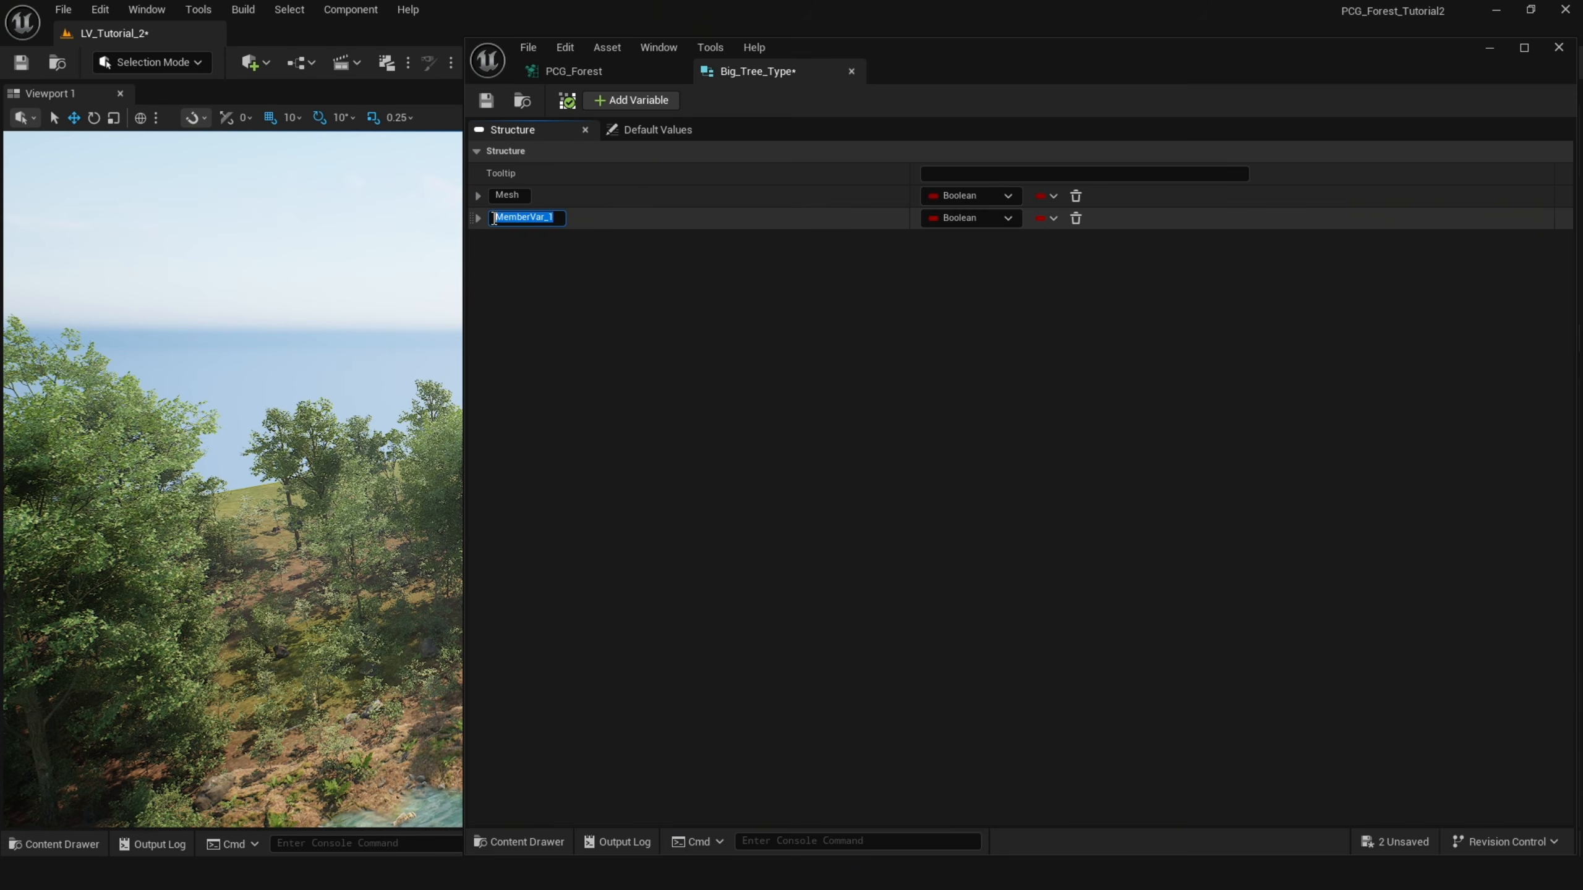
pyautogui.write('Me')
# Set the Mesh member's type to a Static Mesh object reference and the Weight member's type to Float.
pyautogui.click(962, 195)
pyautogui.write('stat')
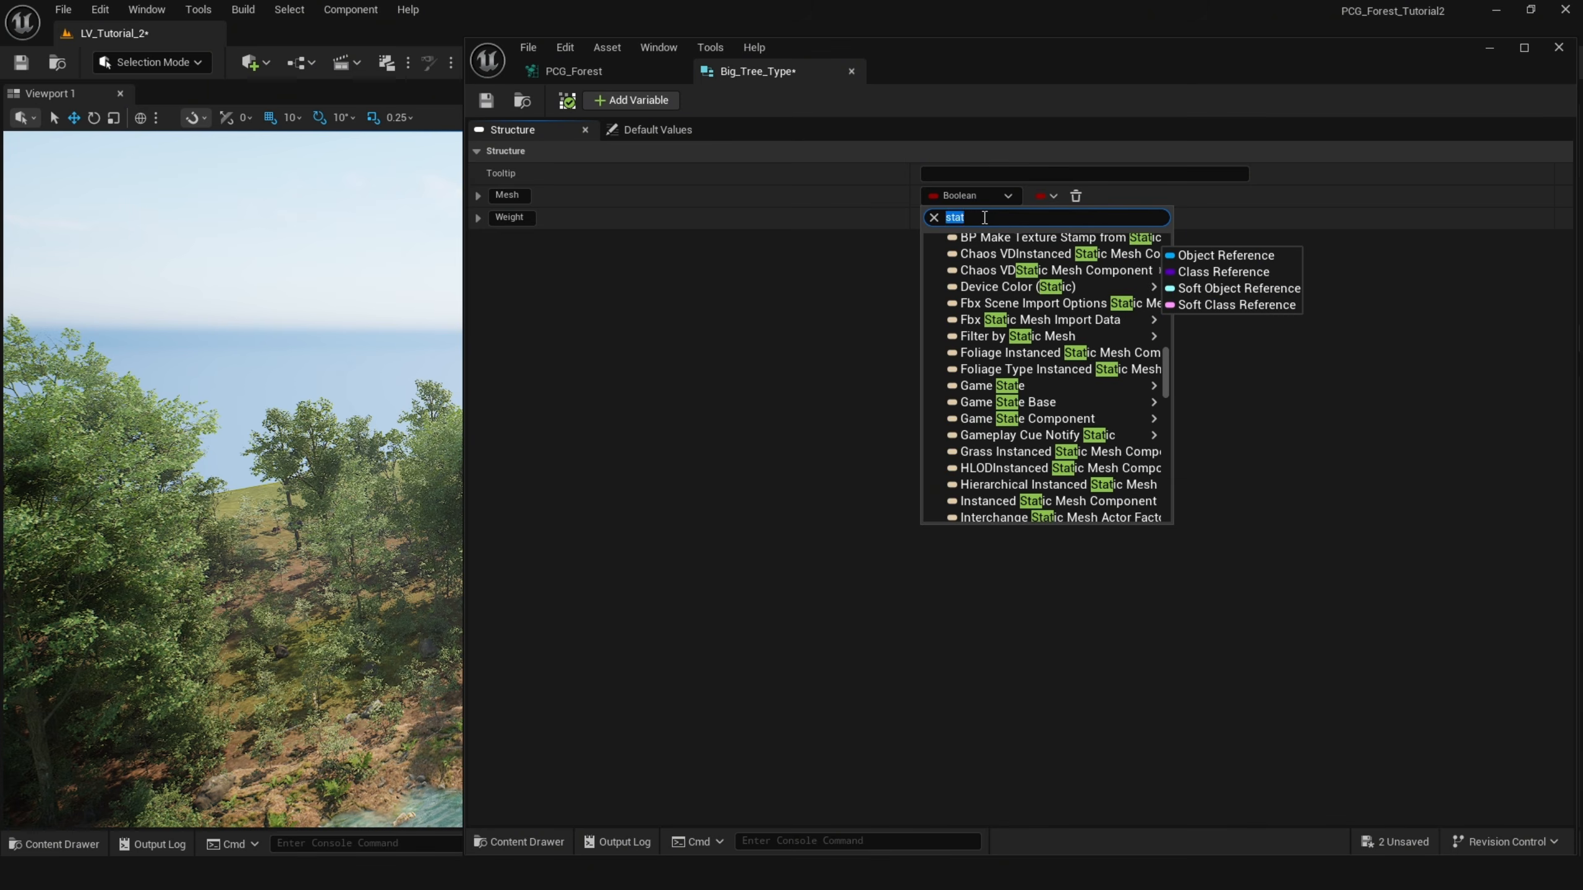
pyautogui.moveTo(994, 240)
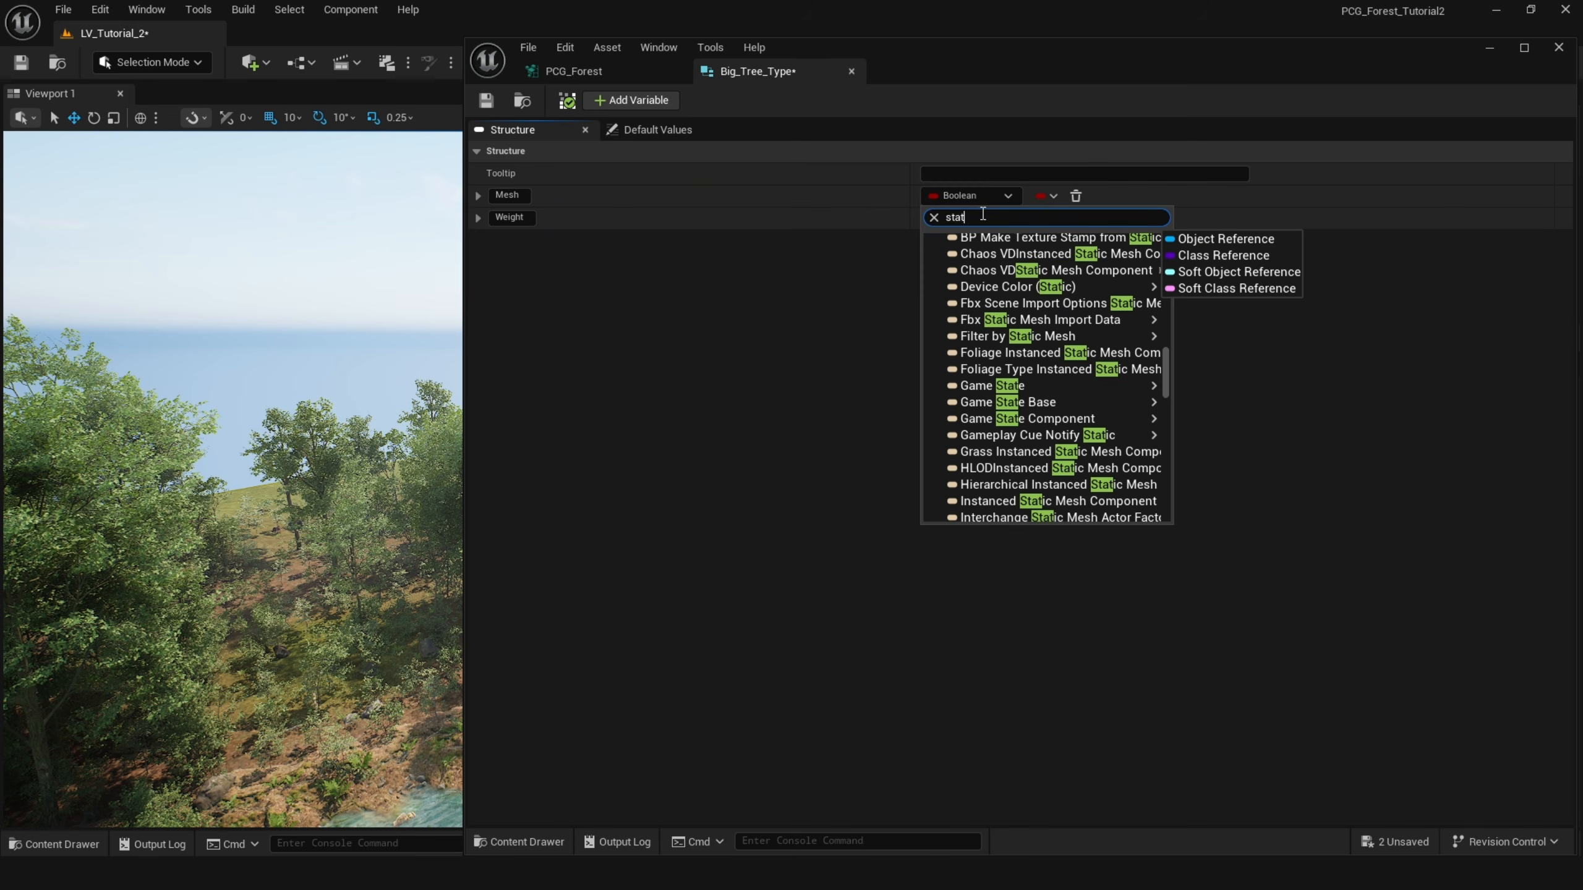
pyautogui.moveTo(1039, 391)
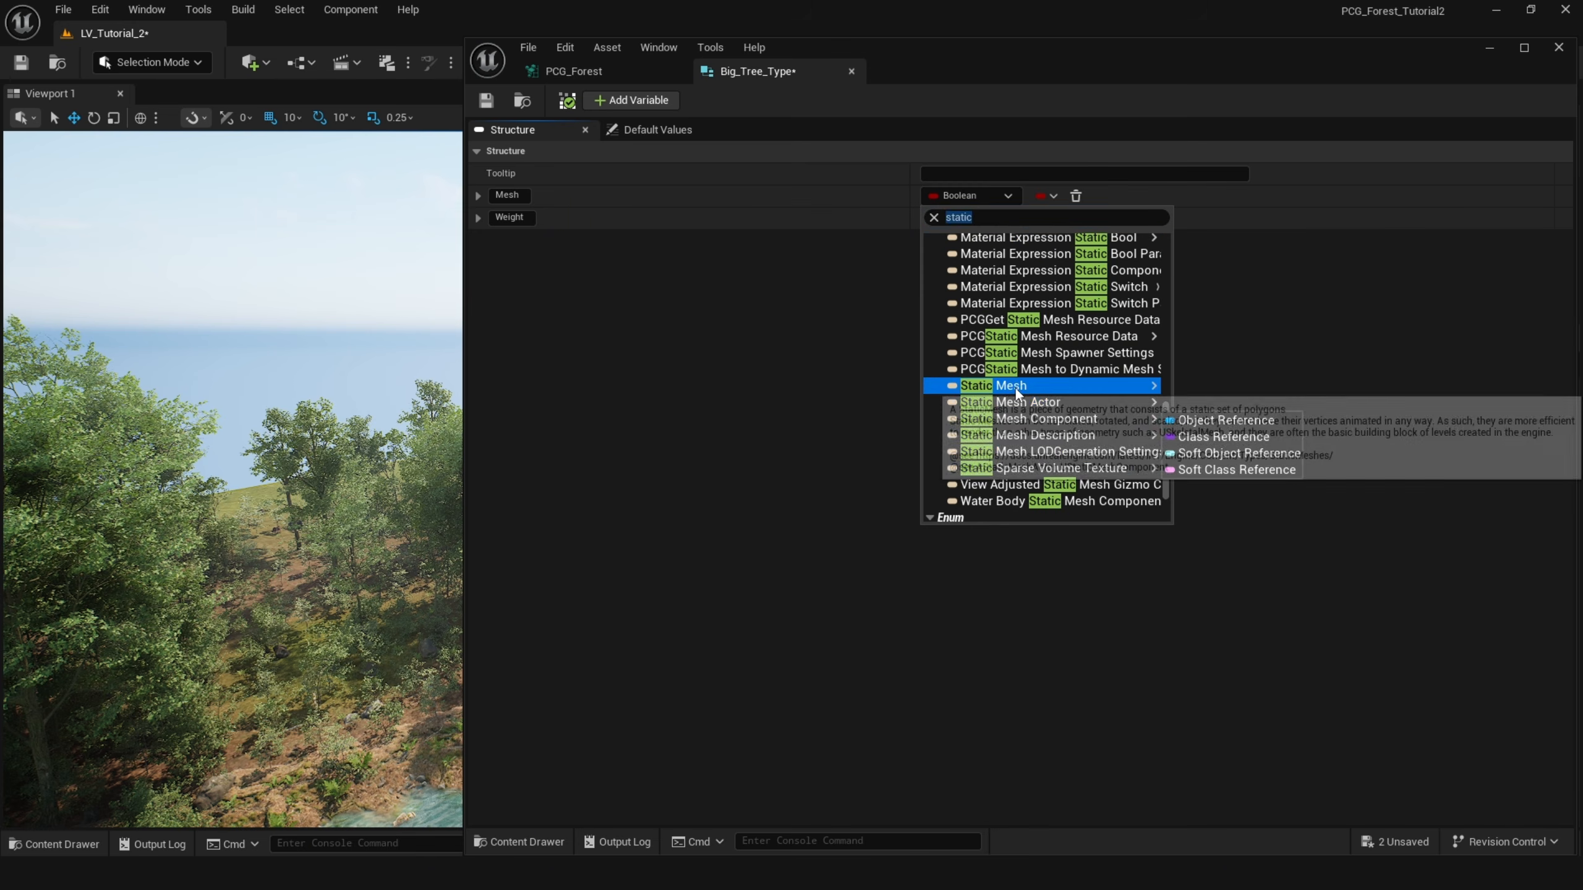
pyautogui.click(1215, 387)
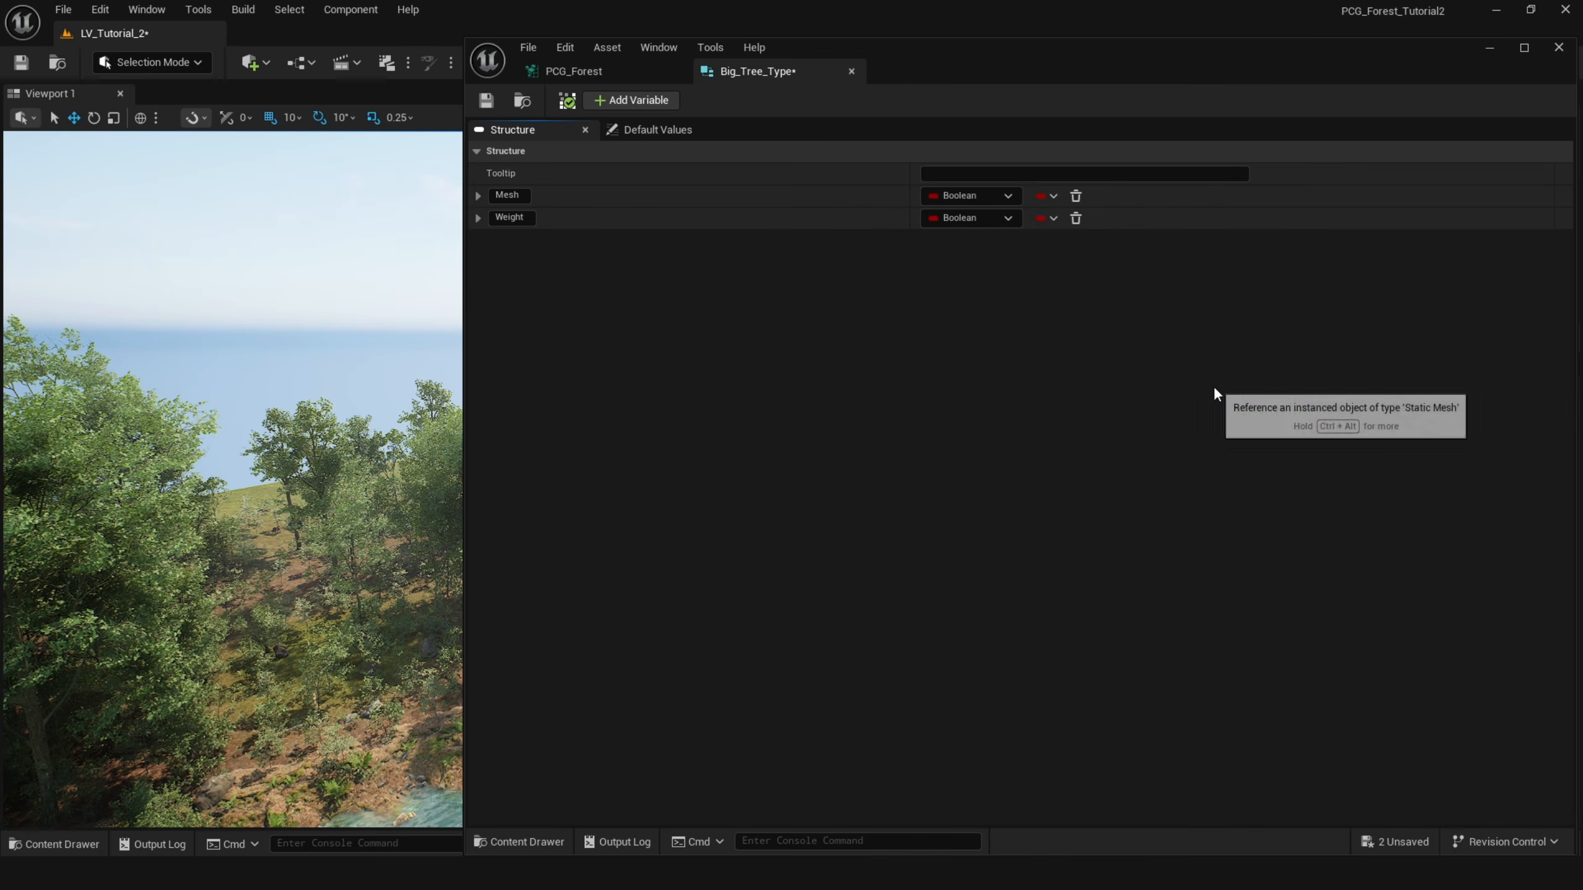
pyautogui.click(990, 217)
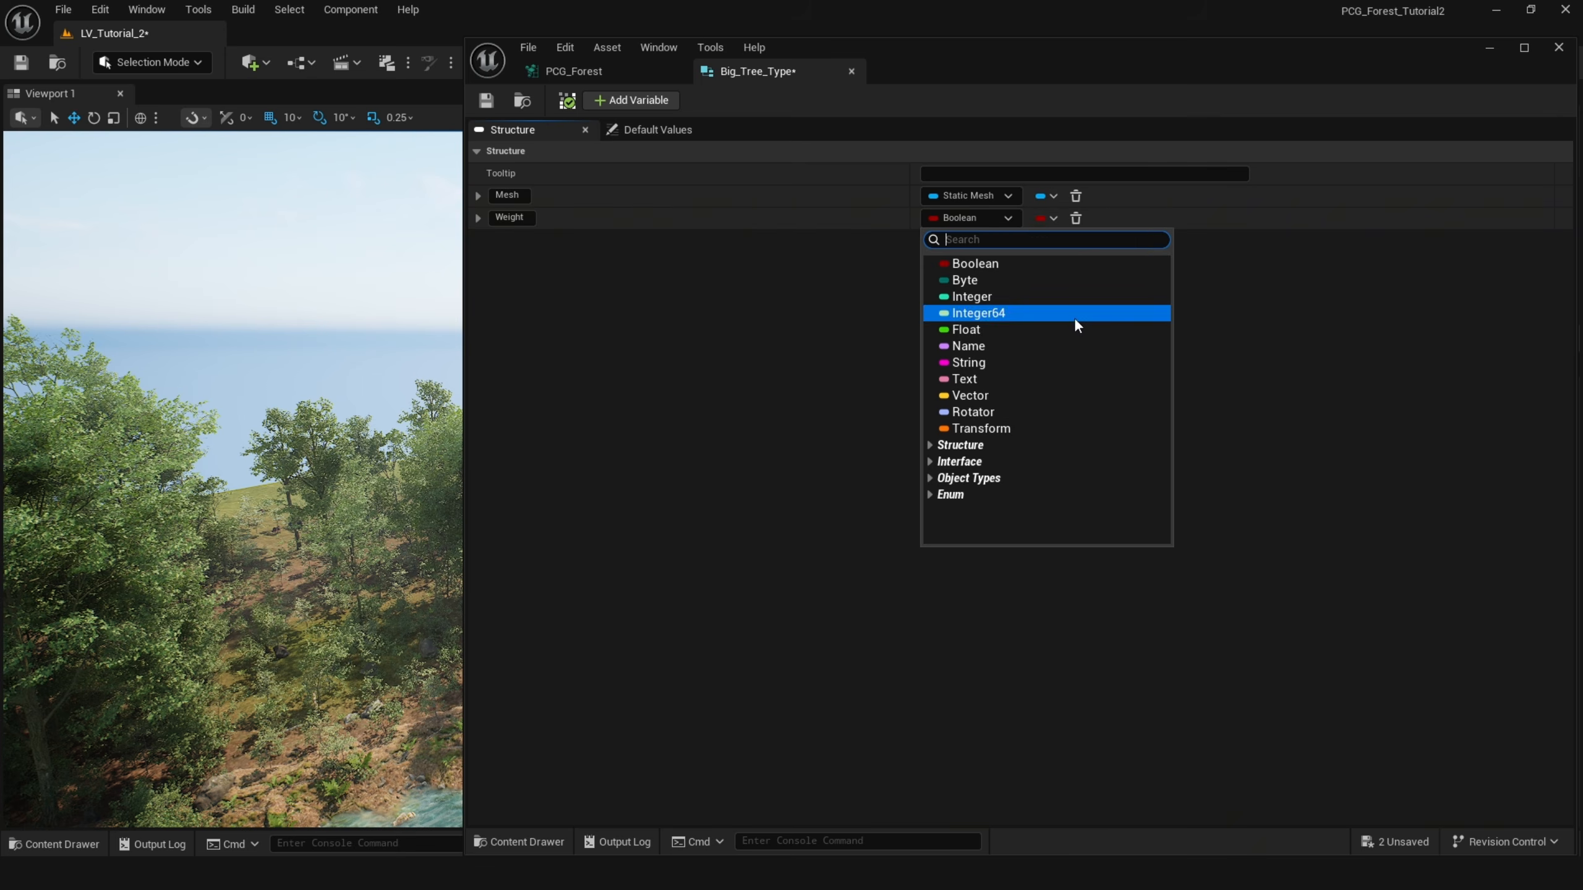
pyautogui.click(1049, 330)
# Set the Weight member's default value to 1 and save the Big_Tree_Type structure.
pyautogui.click(642, 129)
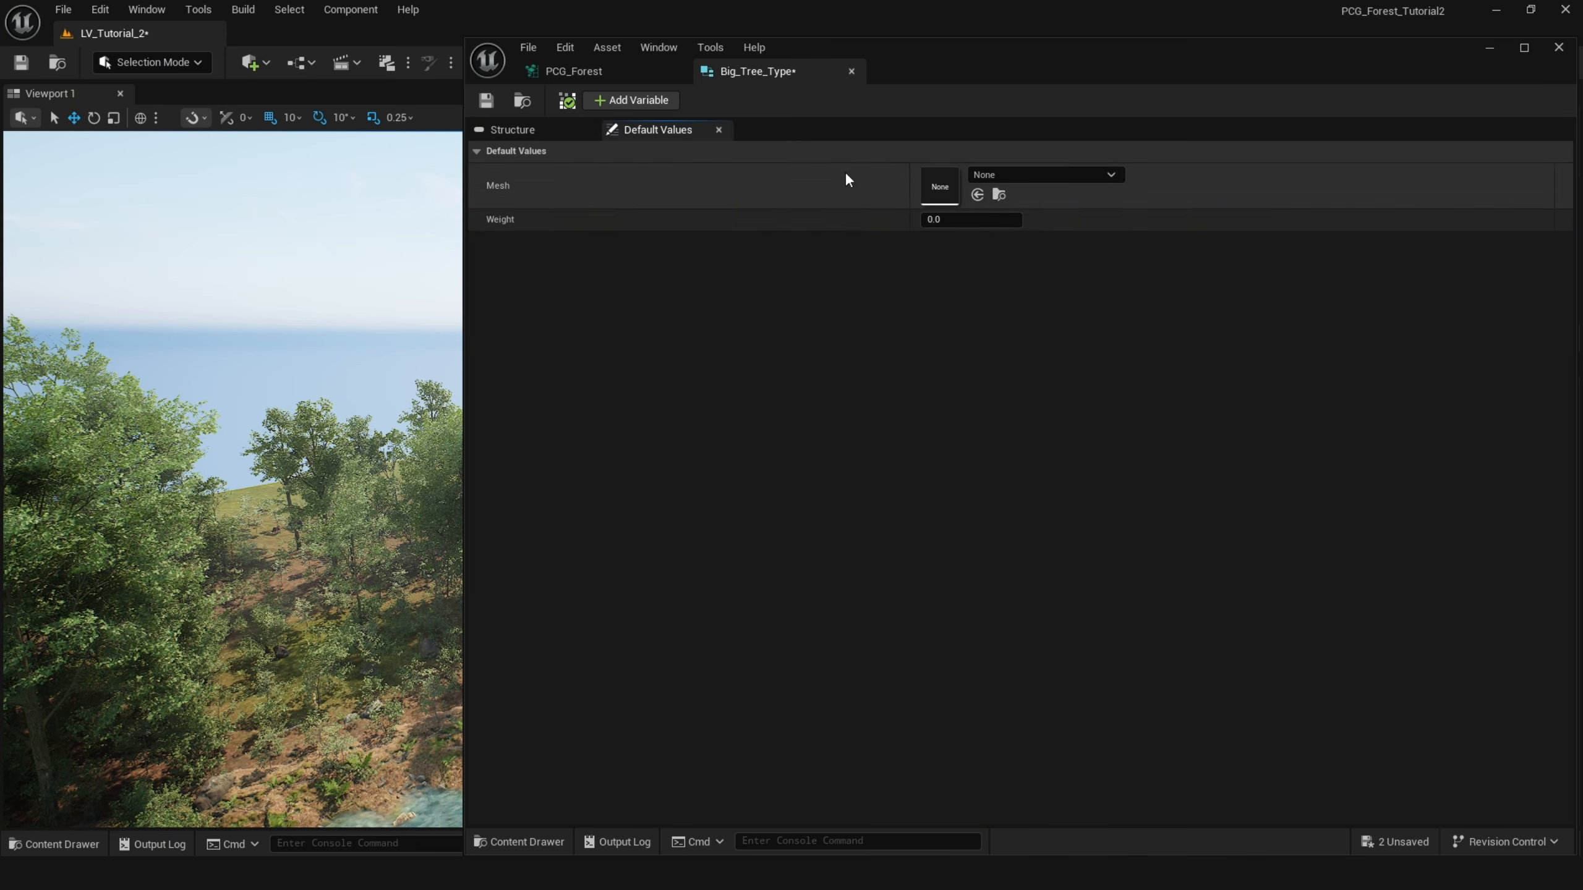
pyautogui.click(980, 221)
pyautogui.write('1')
pyautogui.press('Return')
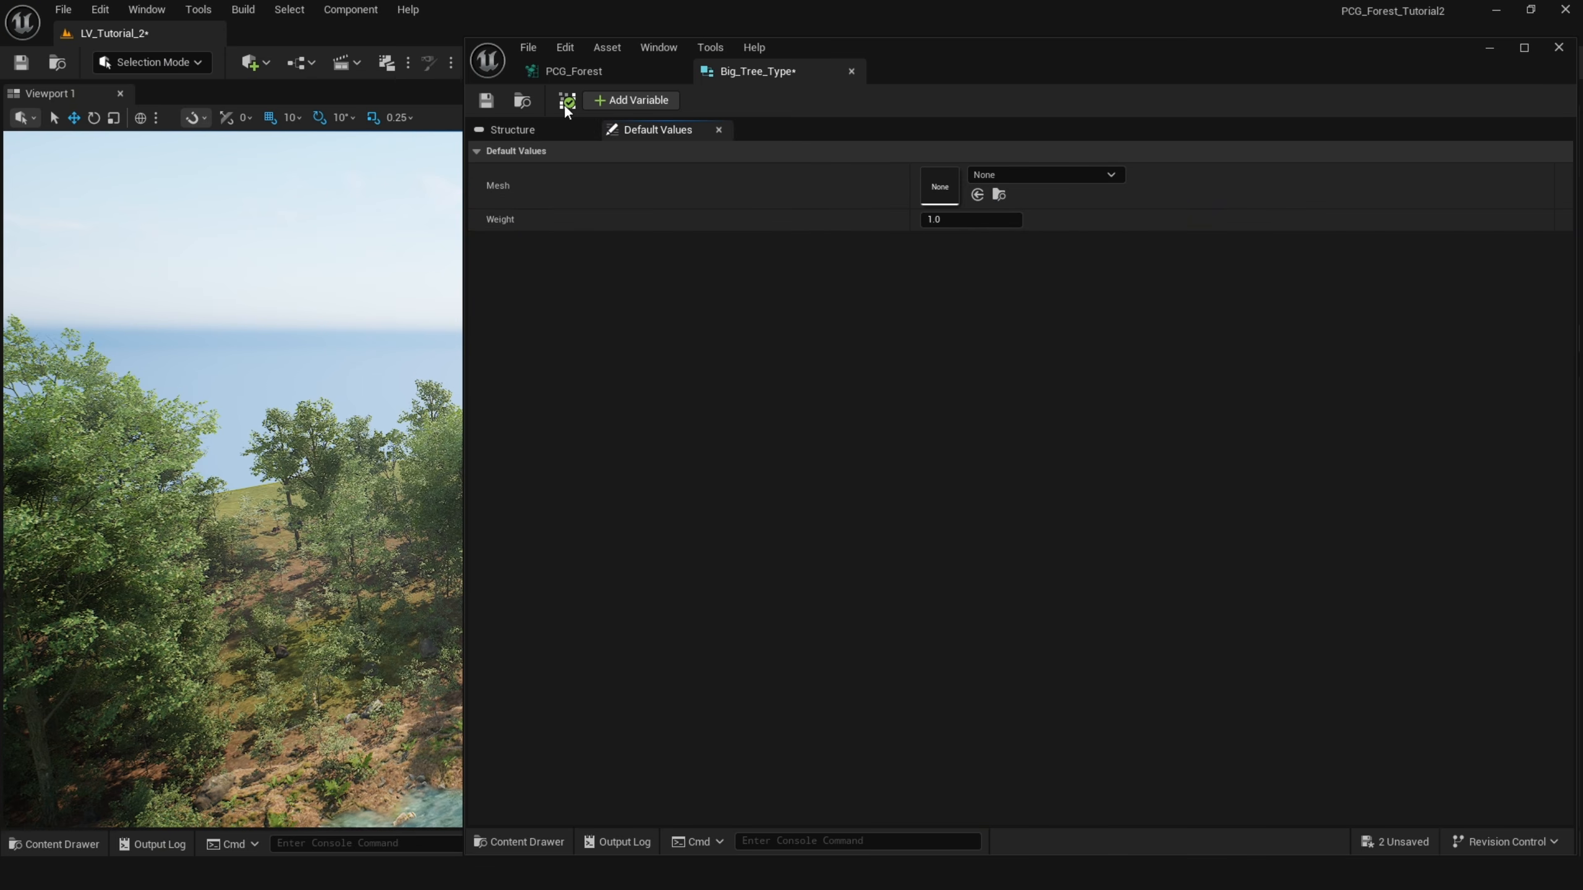
pyautogui.click(491, 105)
# Add a new graph parameter in PCG_Forest and set its type to the Big Tree Type structure.
pyautogui.click(561, 71)
pyautogui.click(639, 696)
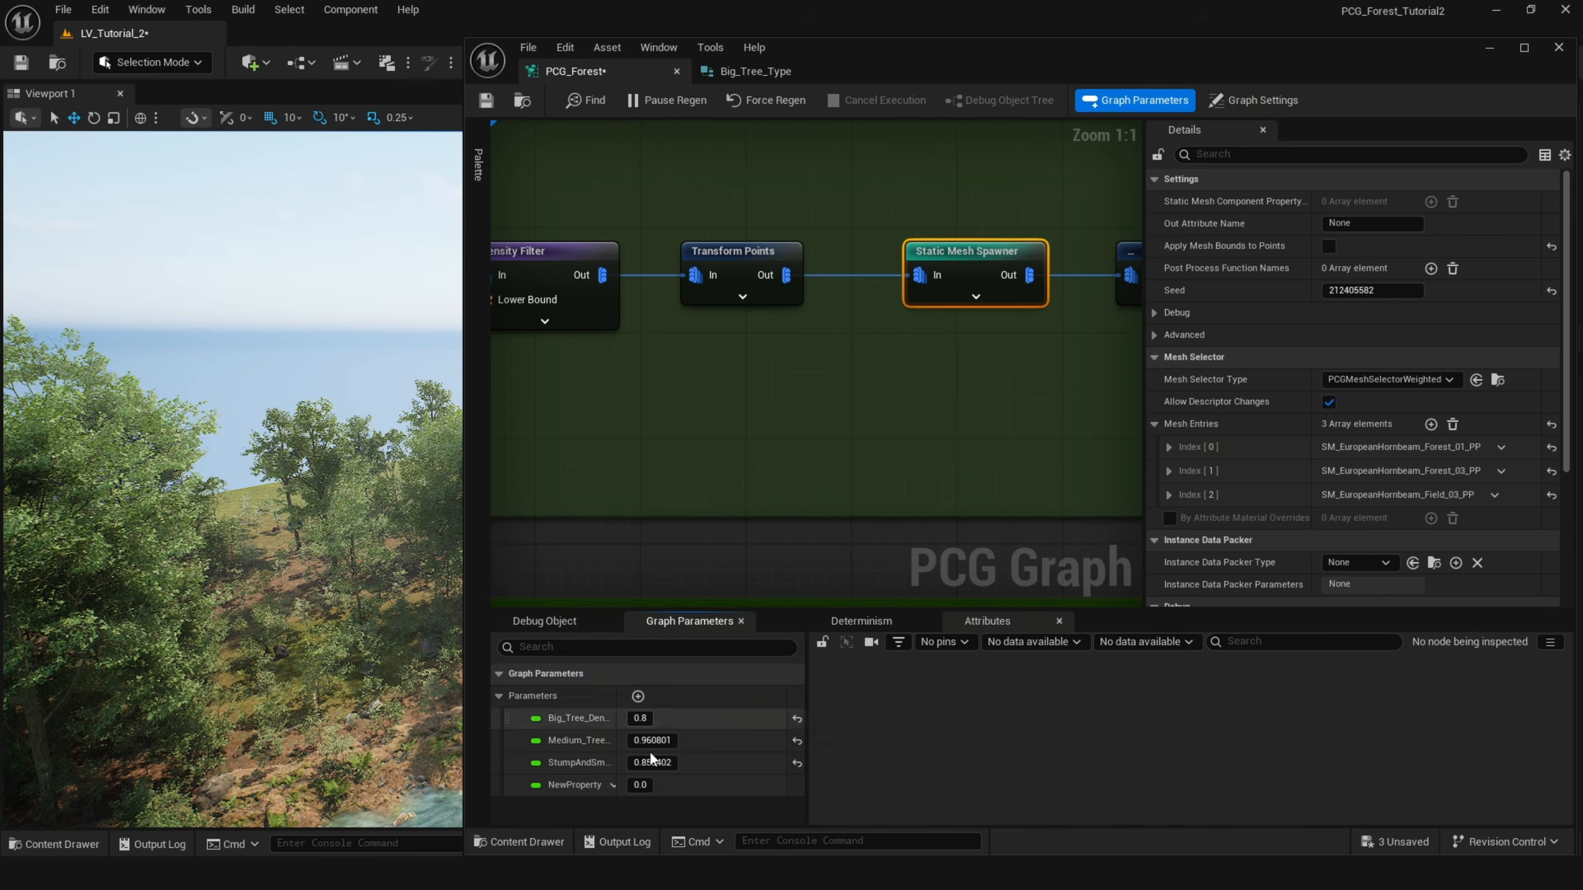
pyautogui.click(613, 786)
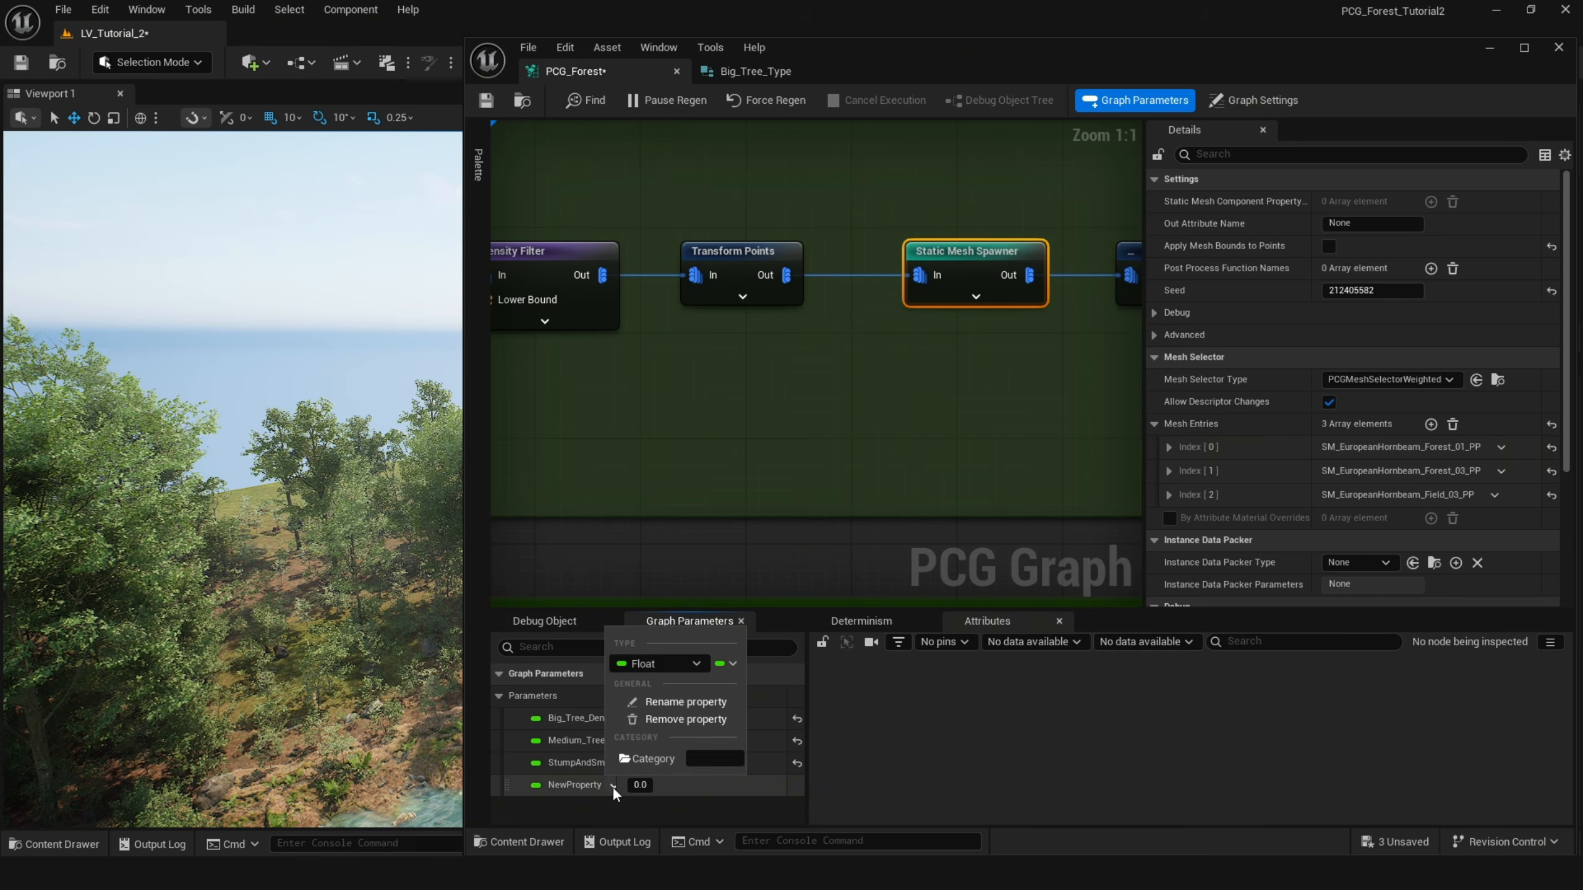
pyautogui.click(655, 666)
pyautogui.write('bi')
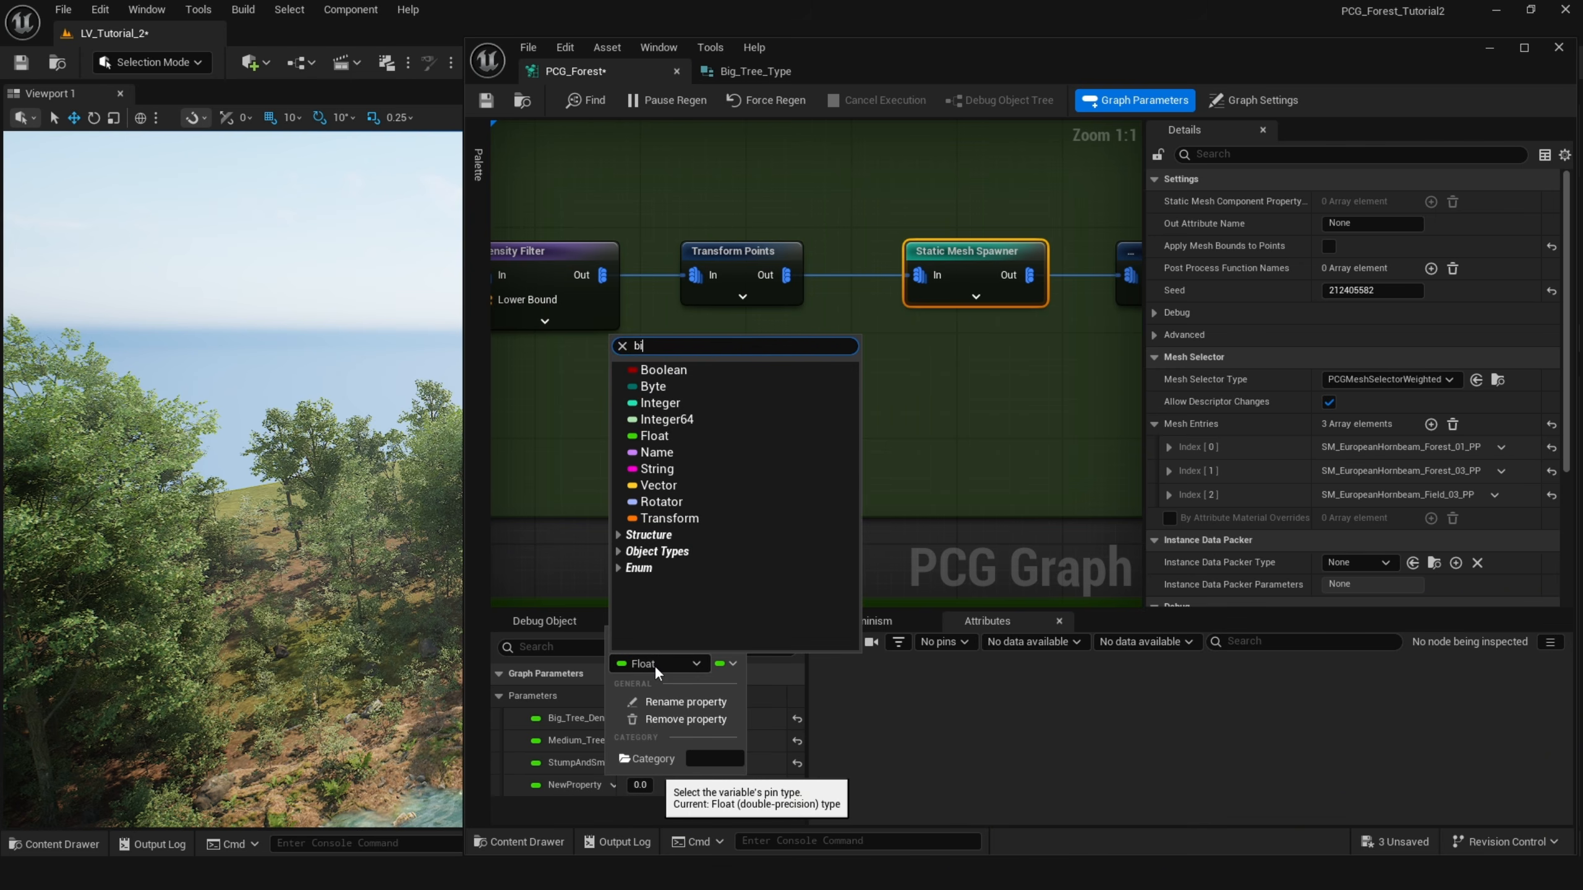
pyautogui.write('g')
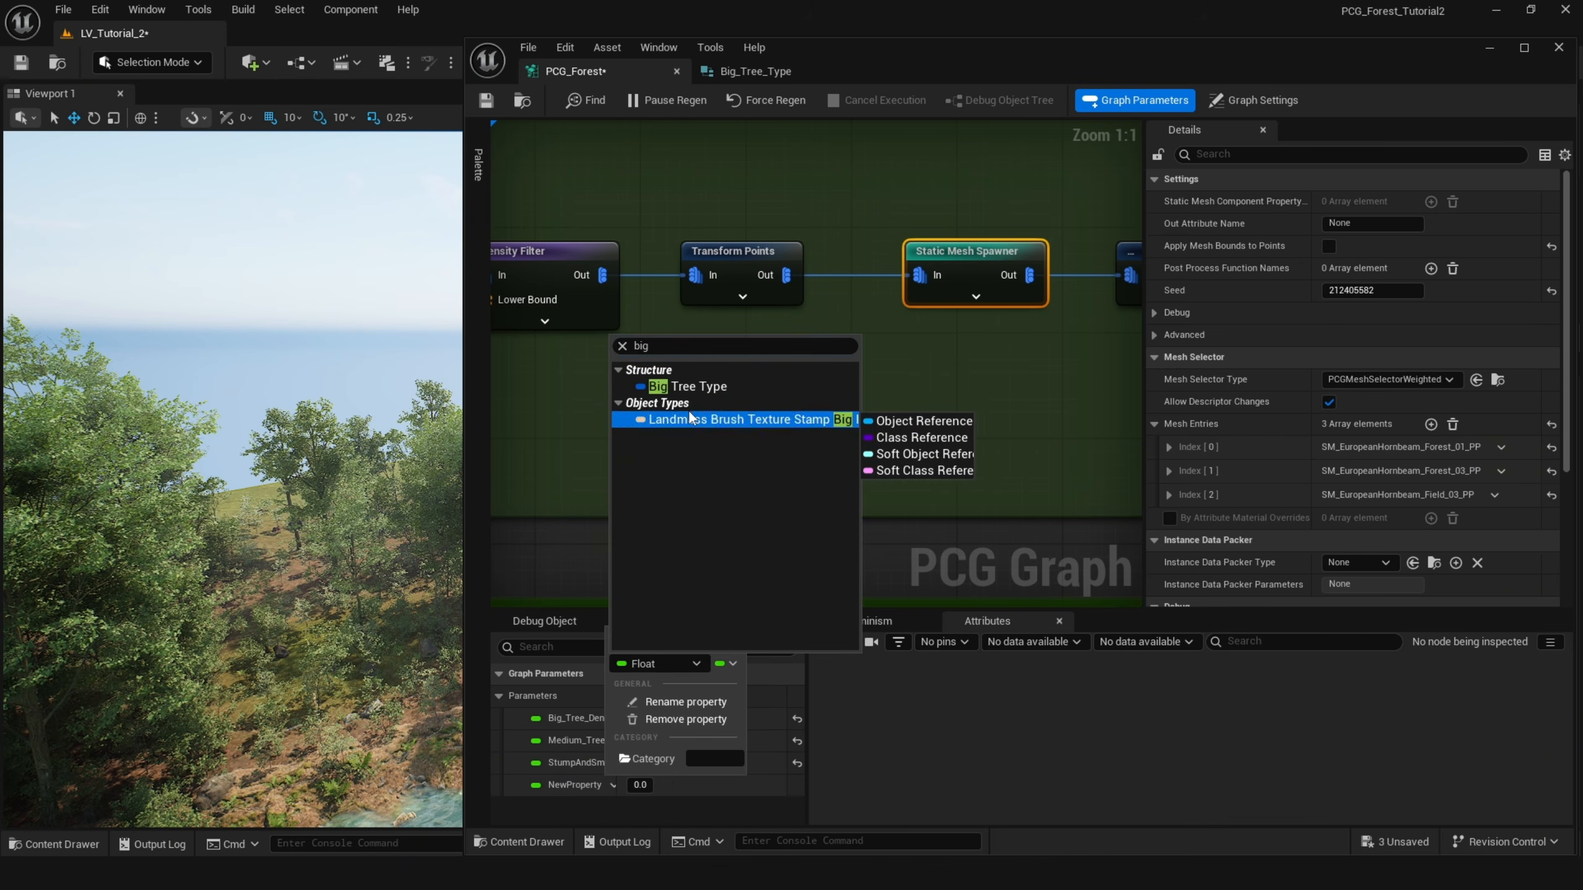
pyautogui.click(685, 386)
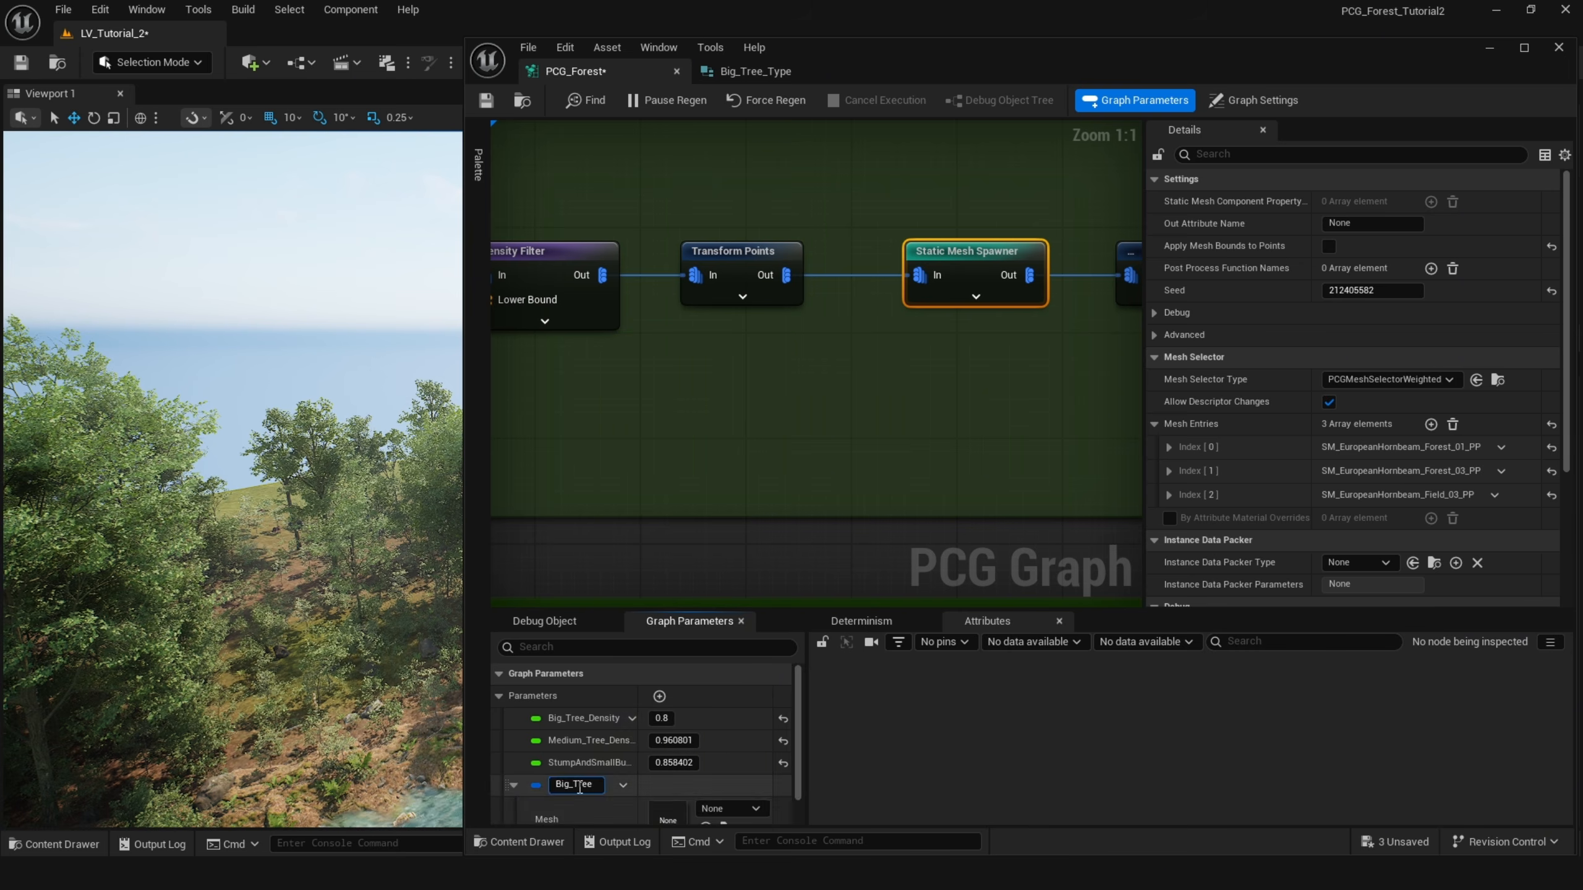
# Turn the Big_Tree_Type graph parameter into an array.
pyautogui.click(629, 785)
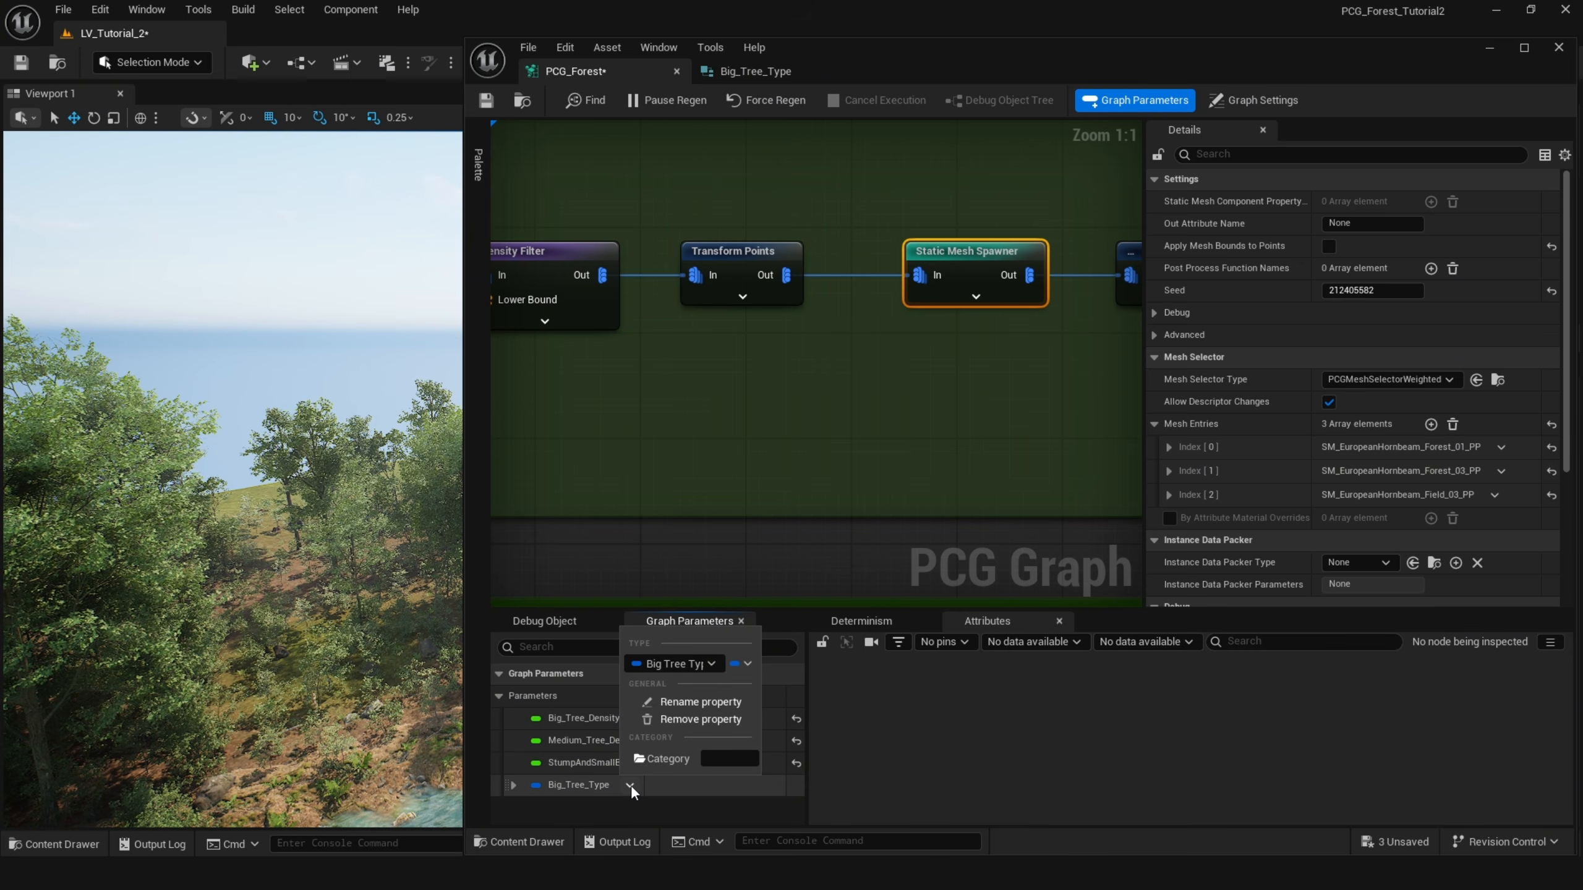
pyautogui.click(741, 663)
pyautogui.click(727, 713)
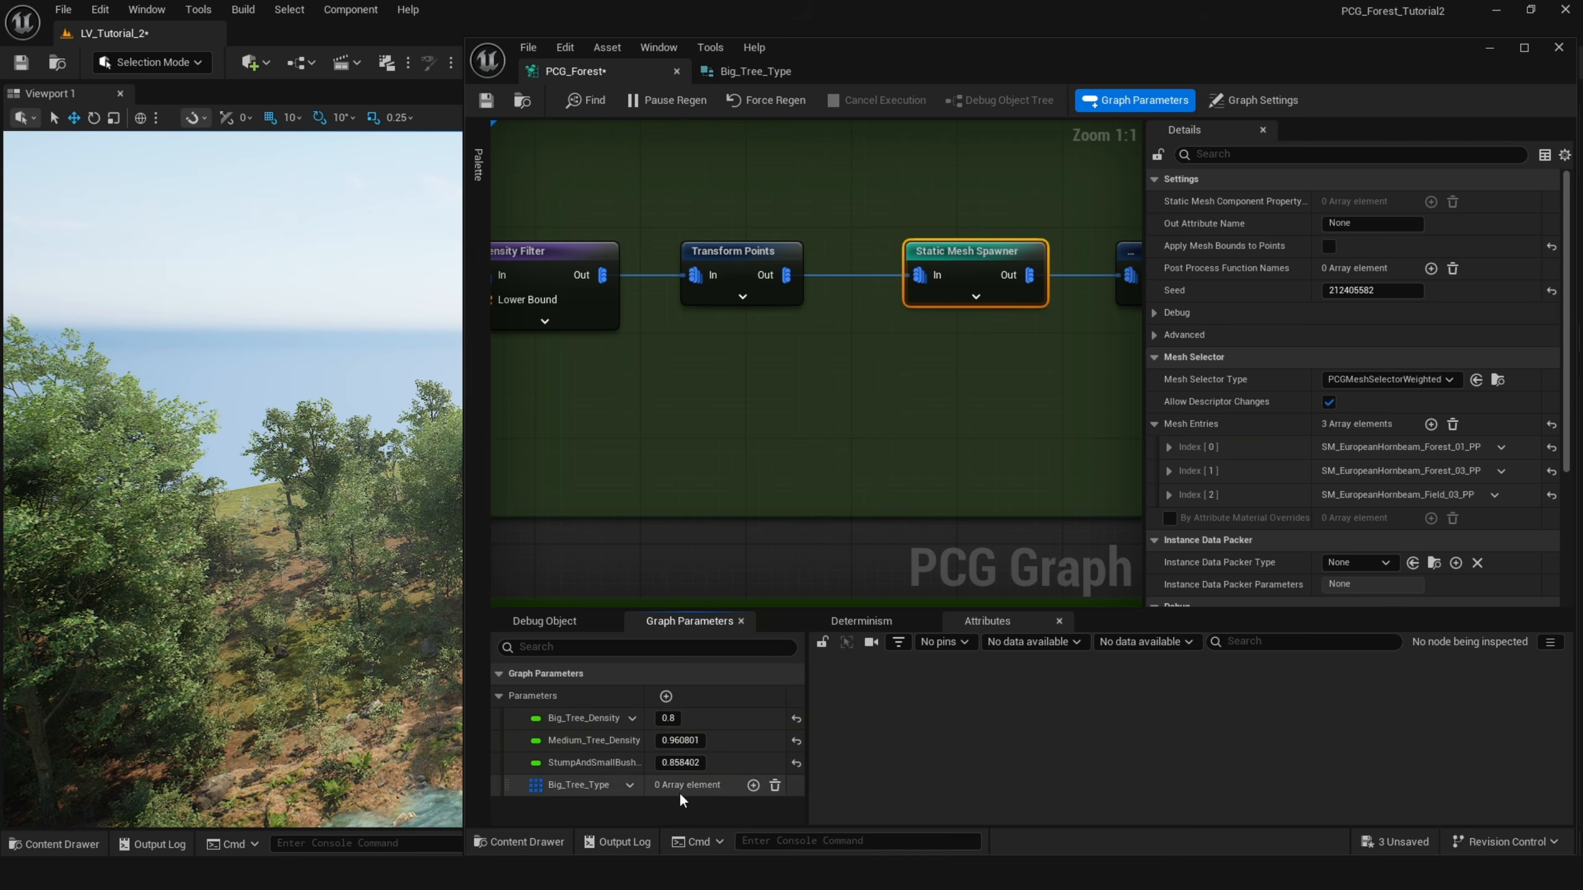
# Add three elements to the Big_Tree_Type array and assign European Hornbeam tree meshes to their Mesh fields.
pyautogui.click(753, 786)
pyautogui.click(740, 786)
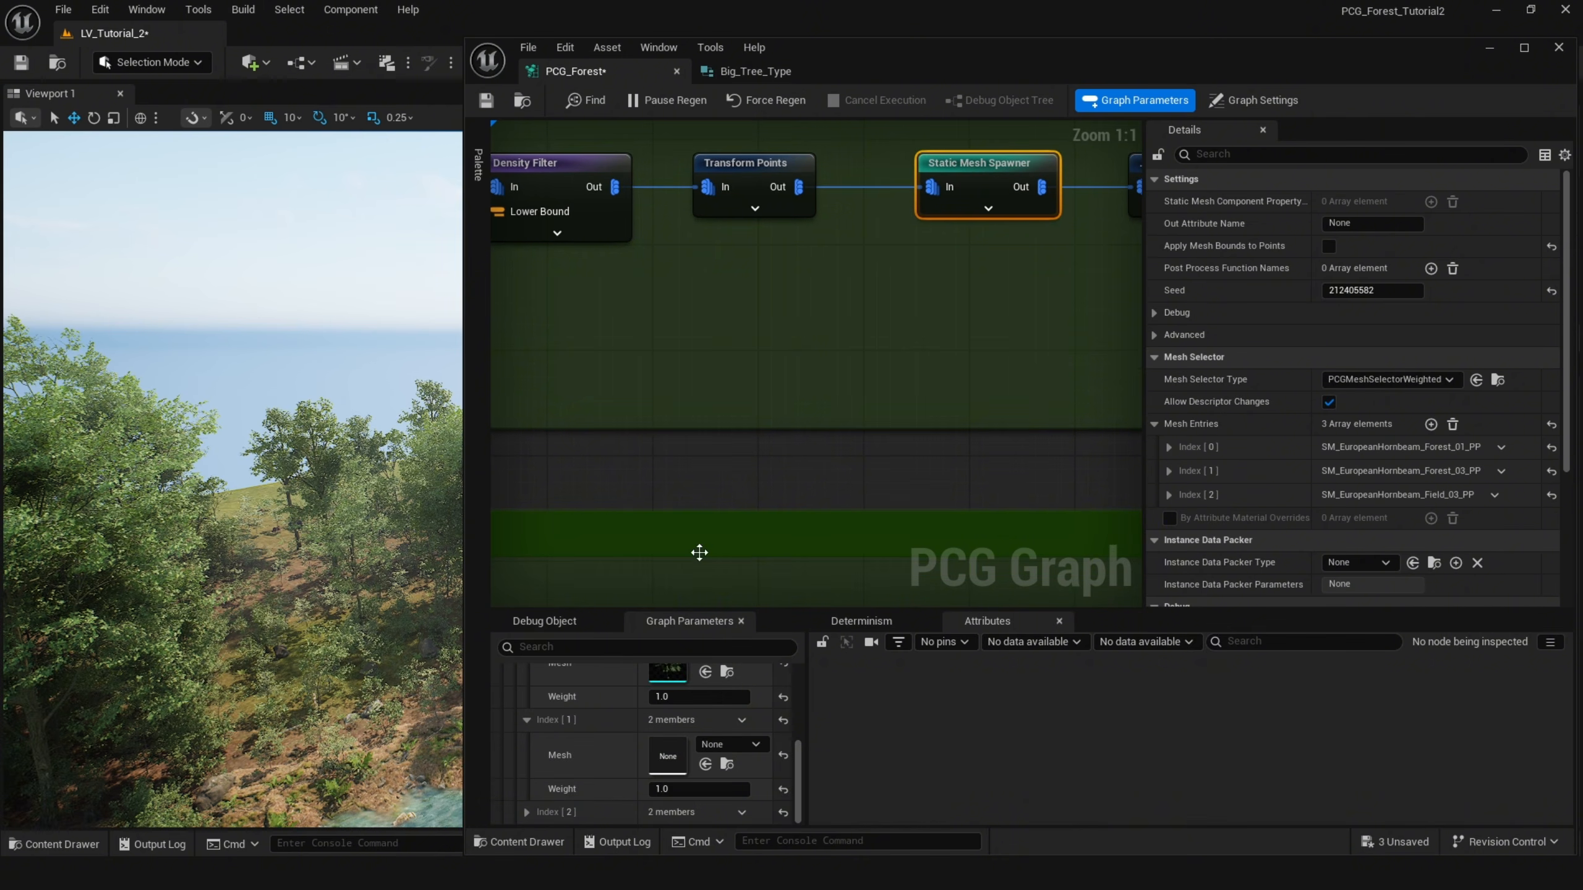
pyautogui.moveTo(699, 552); pyautogui.dragTo(692, 756)
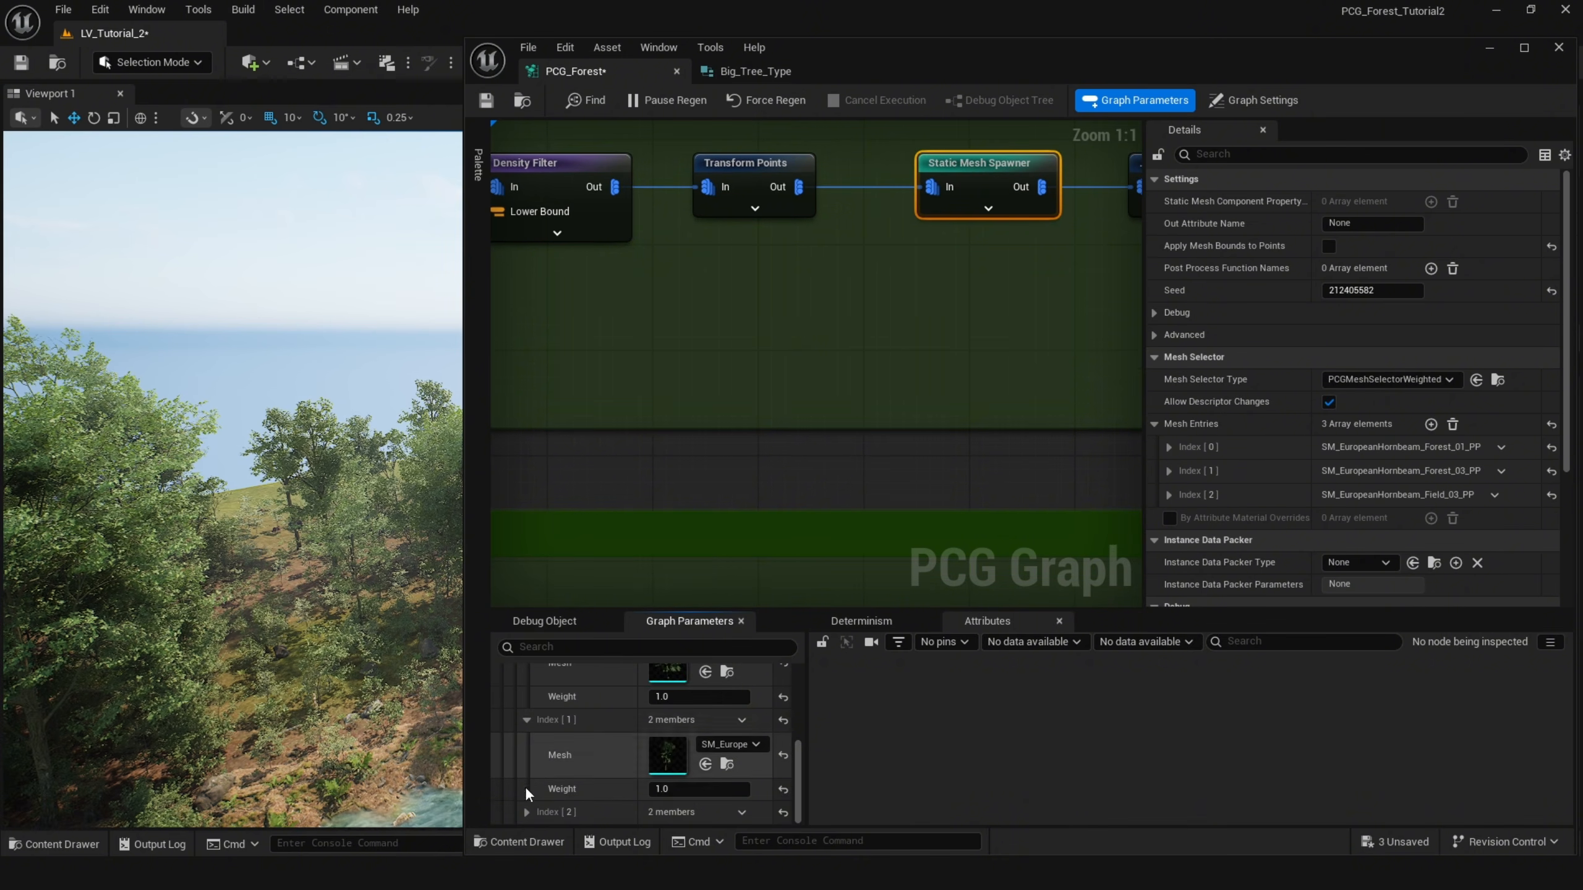
pyautogui.click(527, 812)
pyautogui.scroll(-3, 598, 791)
pyautogui.hotkey('ctrl', 'space')
pyautogui.moveTo(957, 643); pyautogui.dragTo(676, 776)
pyautogui.scroll(2, 657, 758)
pyautogui.scroll(4, 657, 758)
pyautogui.click(527, 740)
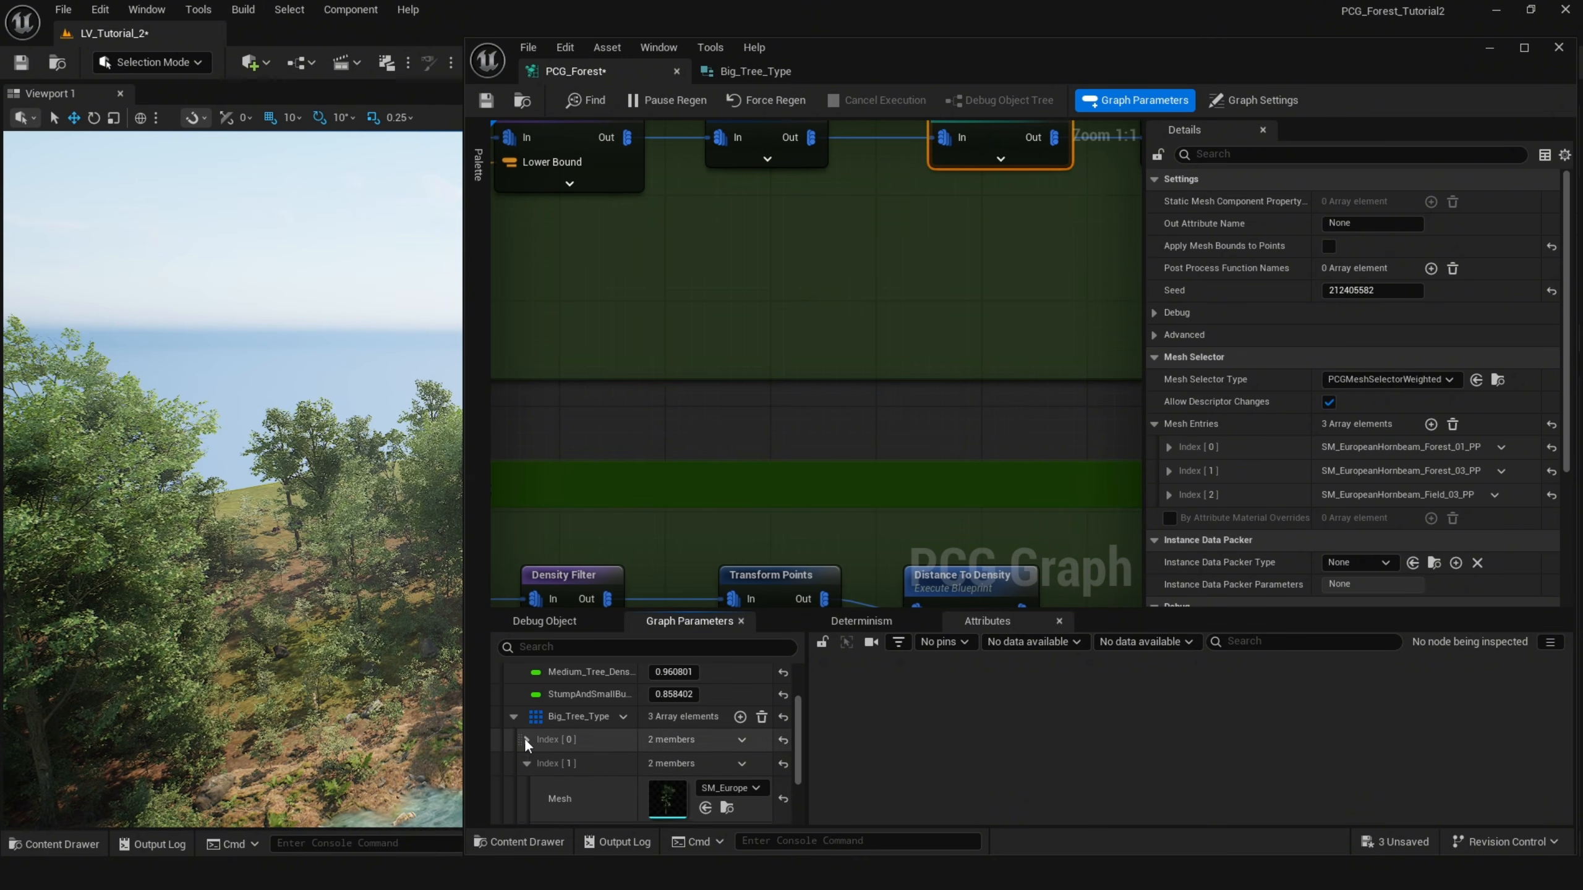
pyautogui.click(527, 763)
pyautogui.click(528, 787)
pyautogui.click(513, 742)
# Connect a Match And Set Attributes node to the Transform Points node's output.
pyautogui.moveTo(884, 400); pyautogui.dragTo(808, 517, button='right')
pyautogui.rightClick(718, 349)
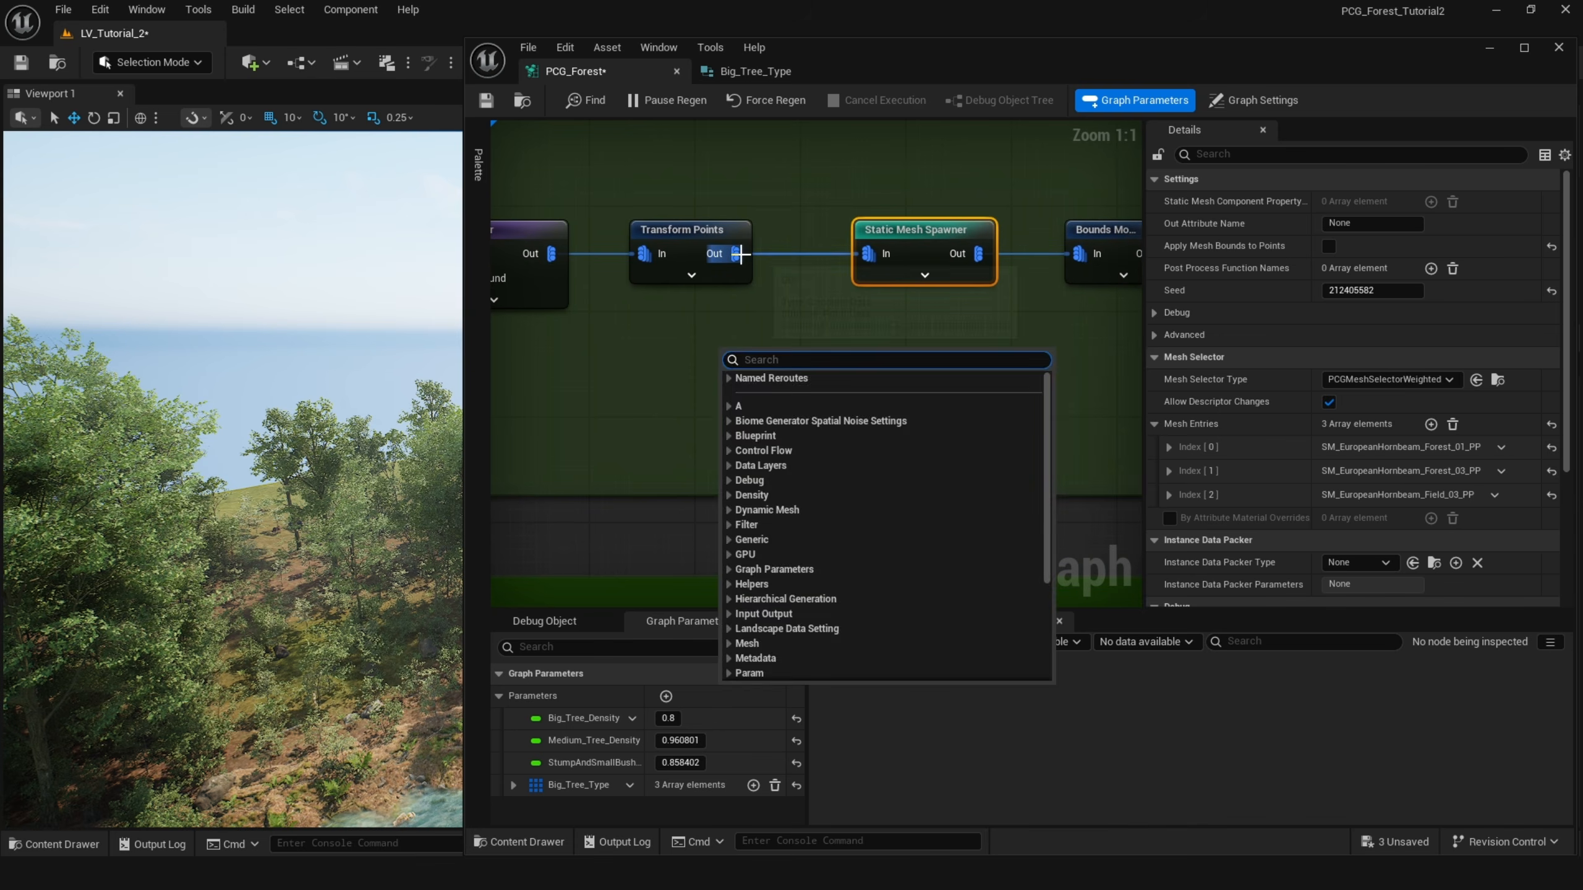
pyautogui.click(739, 255)
pyautogui.moveTo(730, 255); pyautogui.dragTo(858, 384)
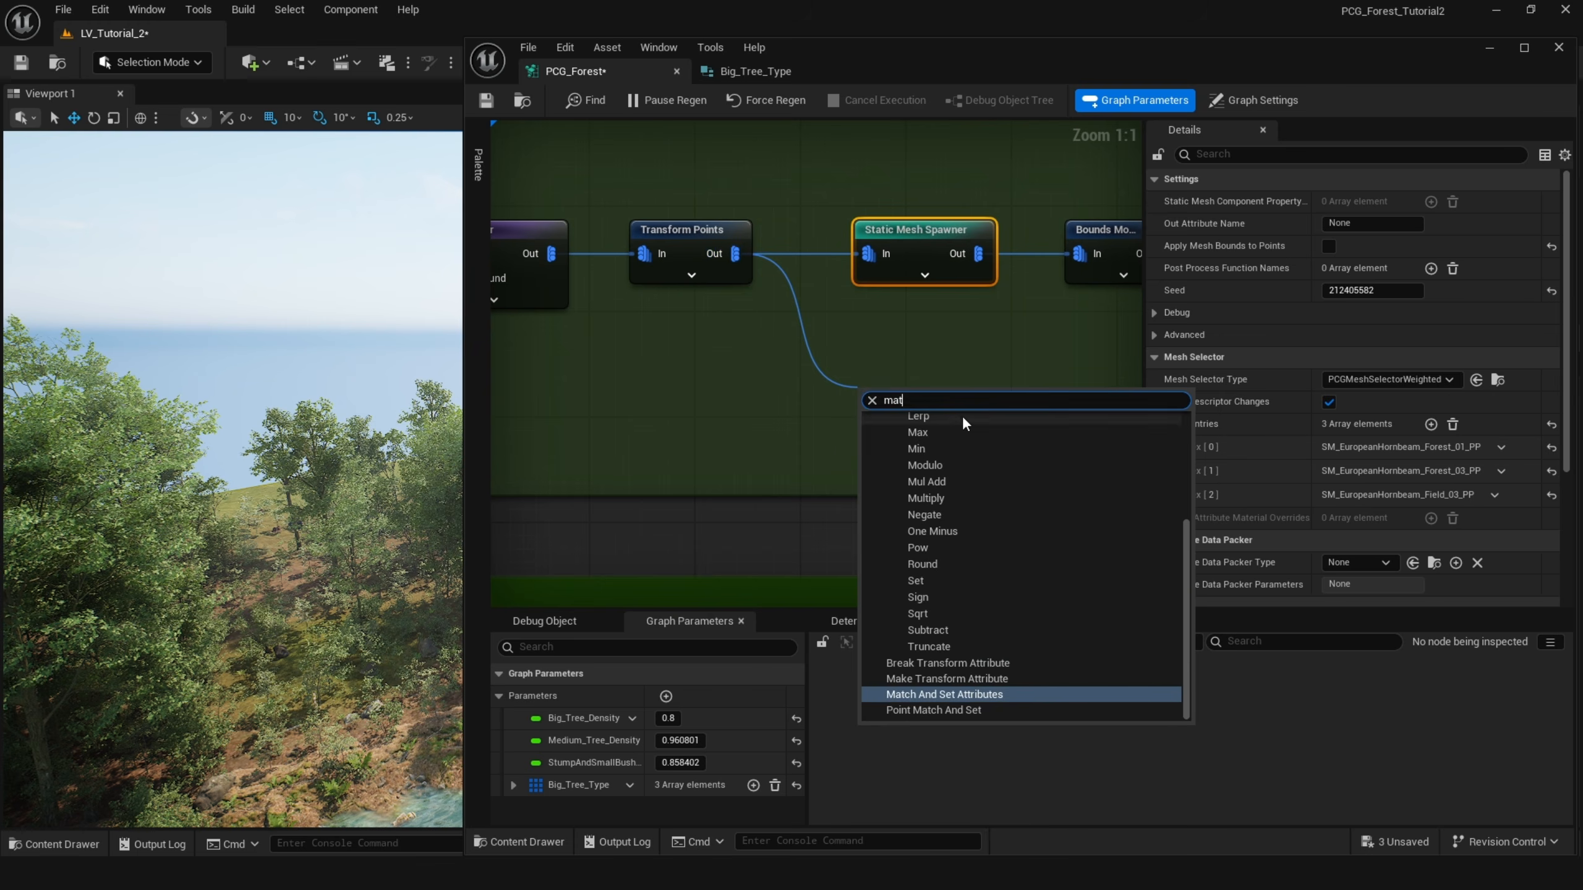
pyautogui.click(1007, 692)
pyautogui.moveTo(932, 411); pyautogui.dragTo(834, 348)
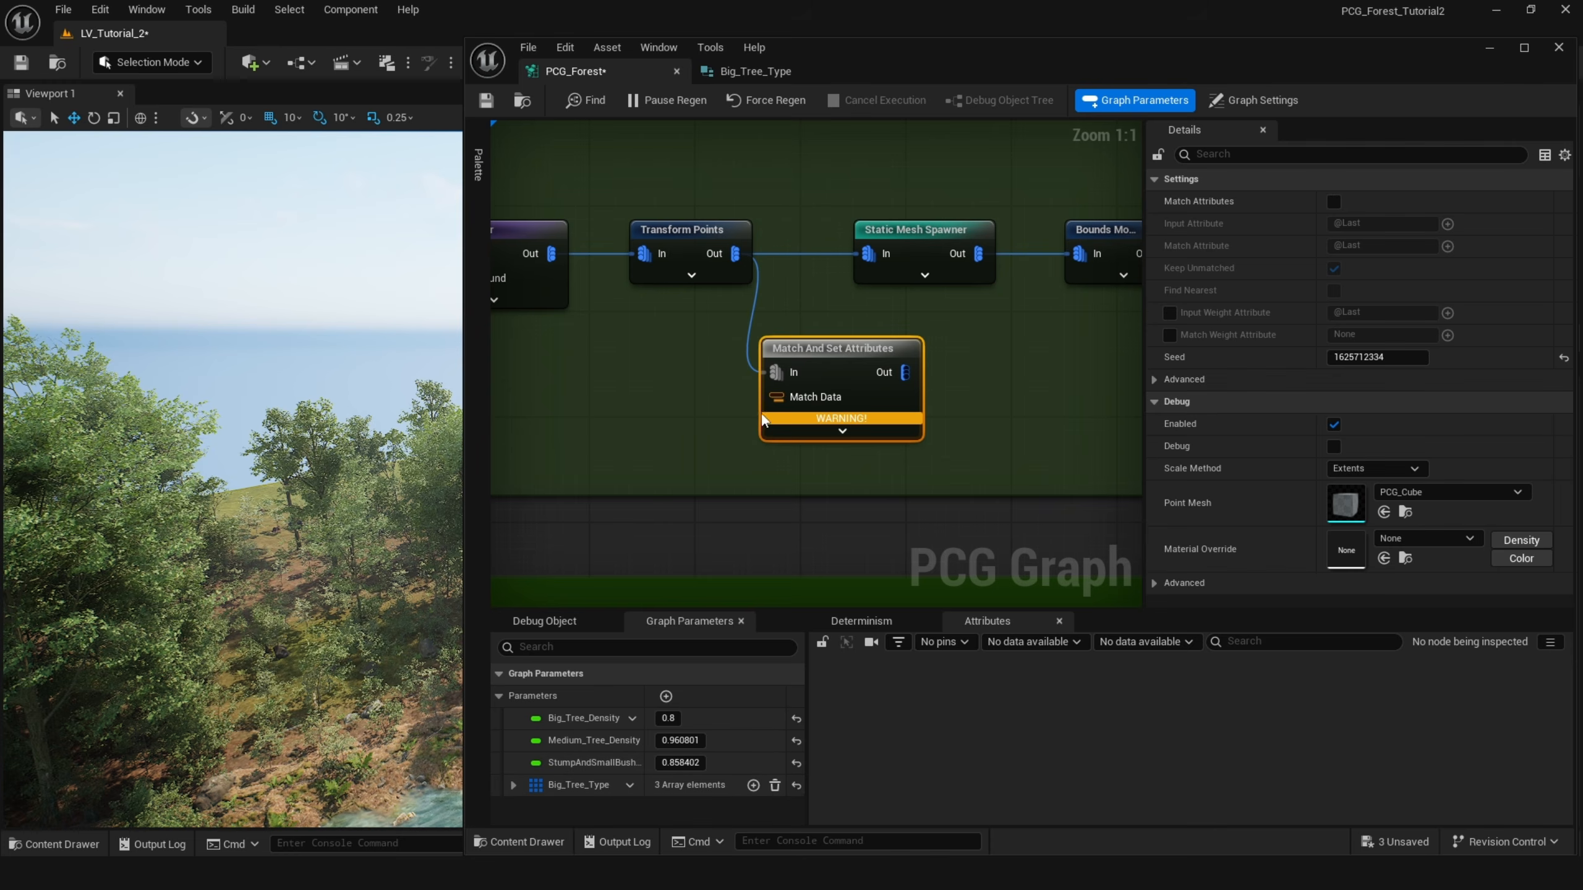
# Connect a Get Big Tree Type node to the Match And Set Attributes node's Match Data pin.
pyautogui.moveTo(776, 397); pyautogui.dragTo(641, 440)
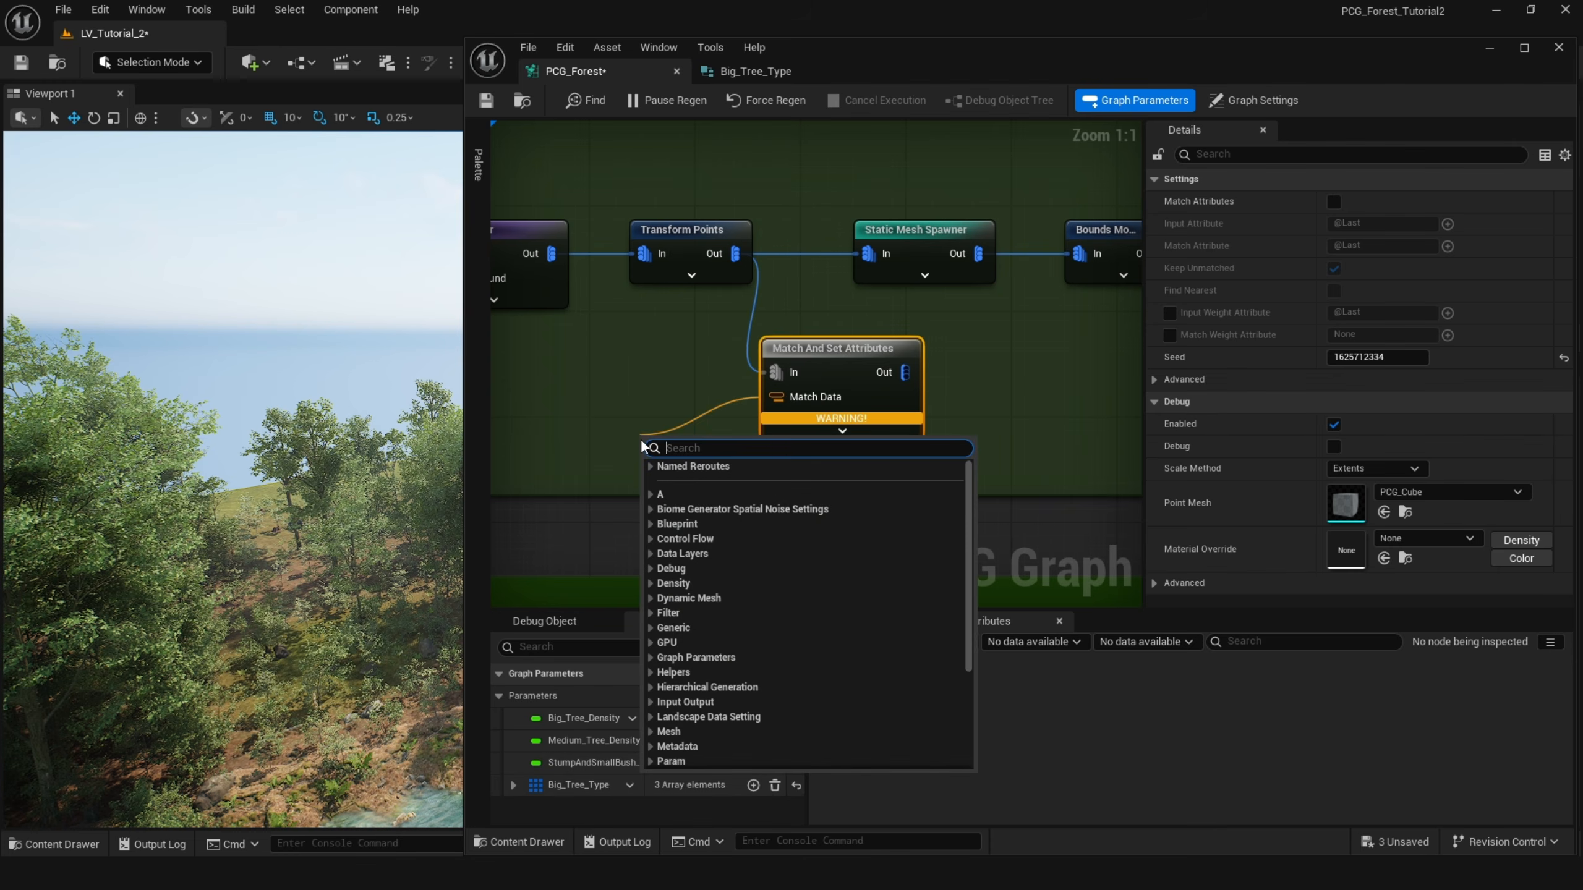
pyautogui.write('bi')
pyautogui.click(719, 541)
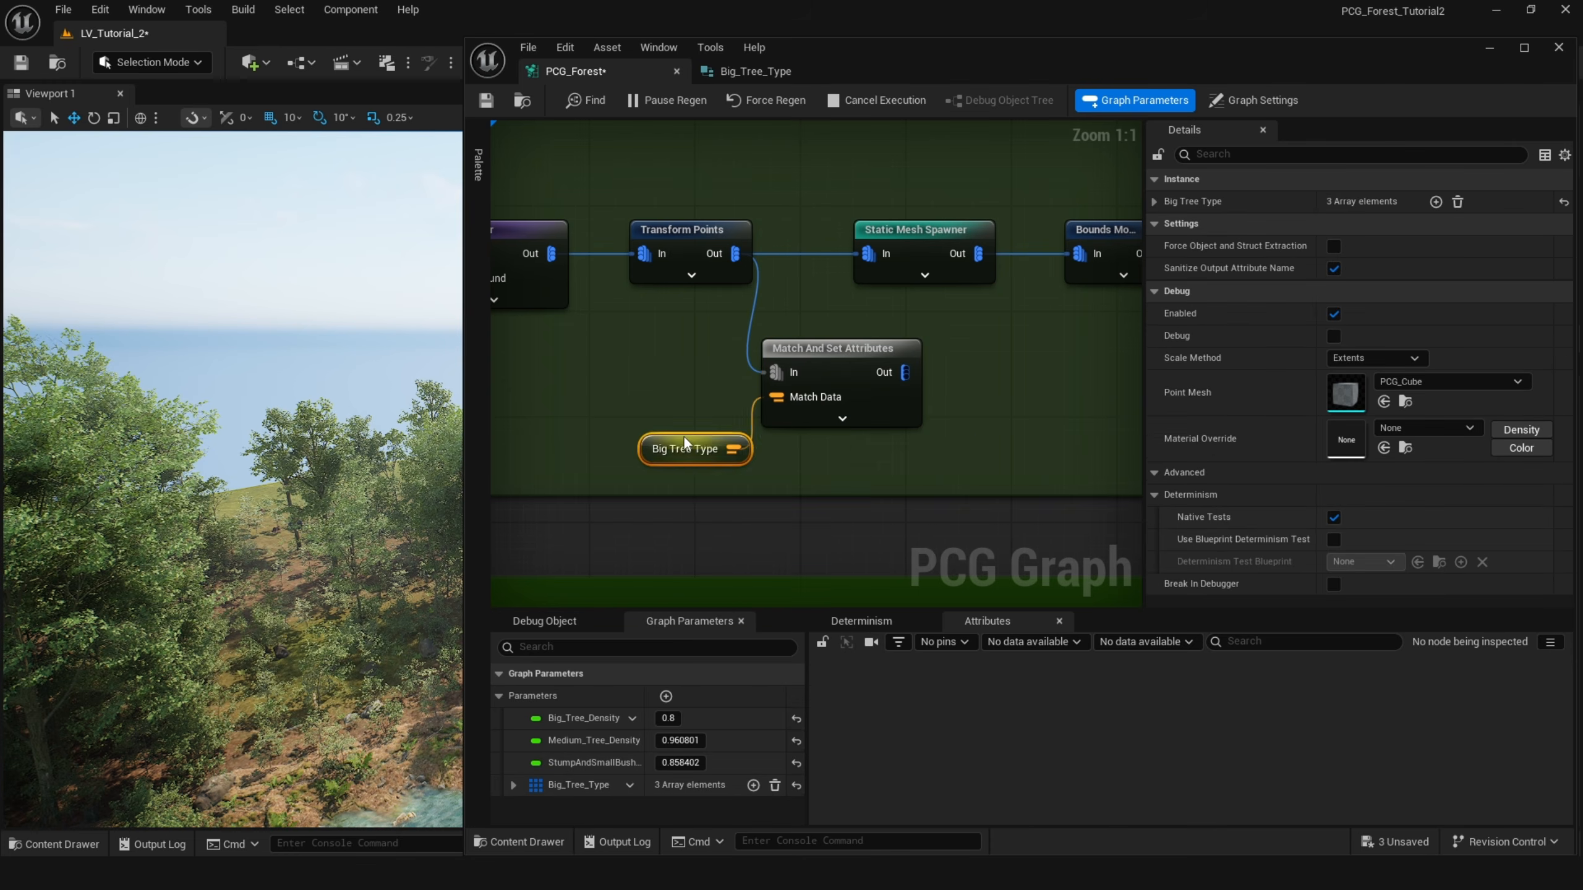
# Inspect the output attributes of the Big Tree Type node and the Match And Set Attributes node.
pyautogui.moveTo(635, 409); pyautogui.dragTo(633, 395)
pyautogui.rightClick(633, 395)
pyautogui.click(699, 504)
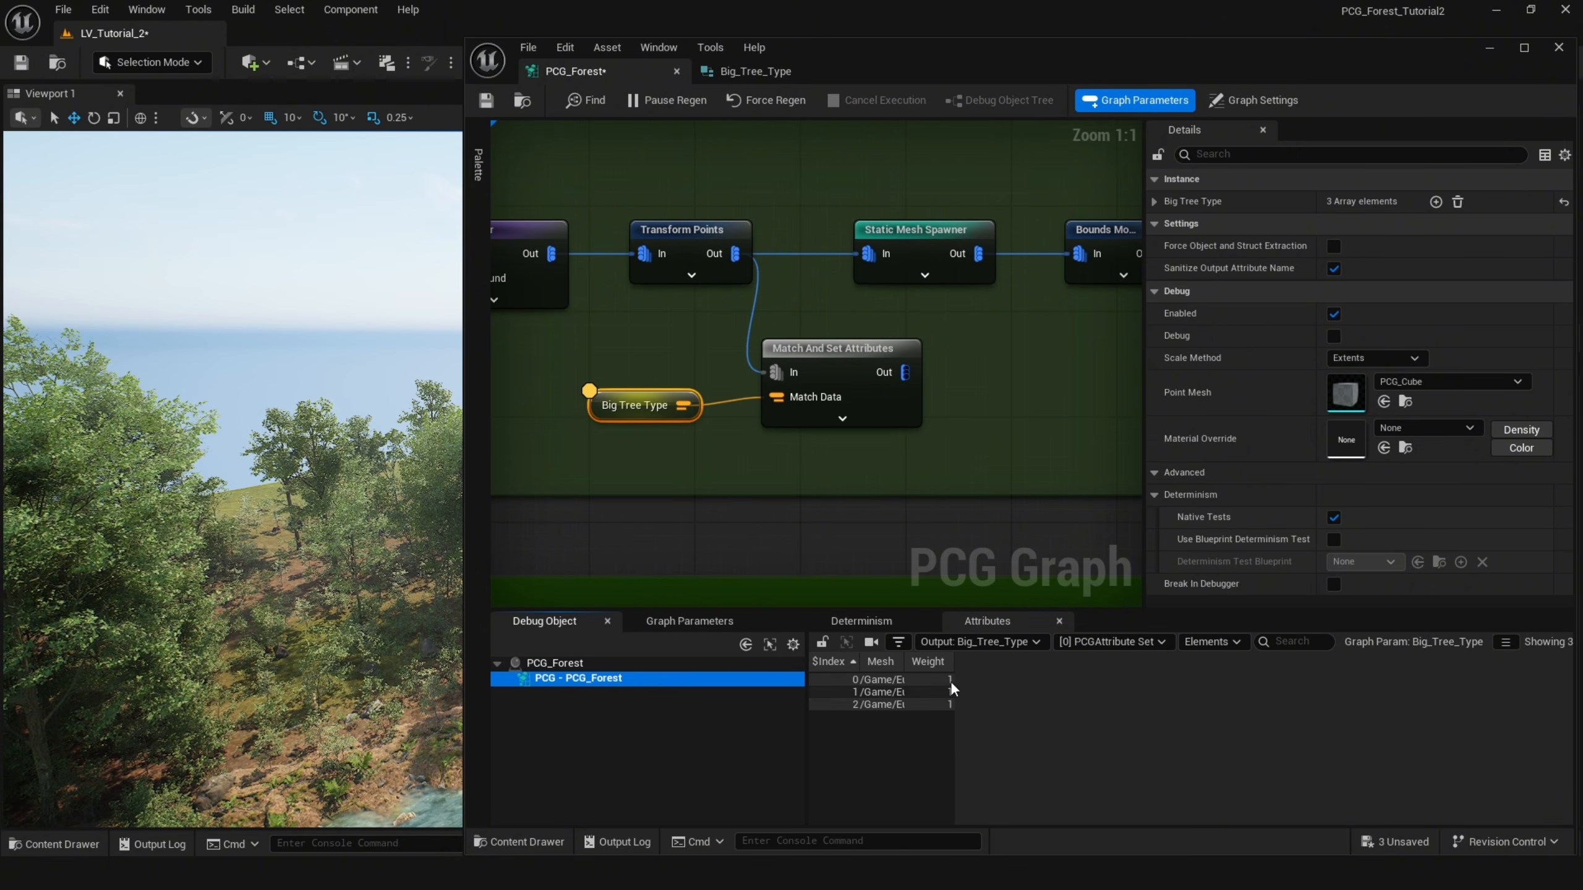
pyautogui.moveTo(952, 662); pyautogui.dragTo(1183, 664)
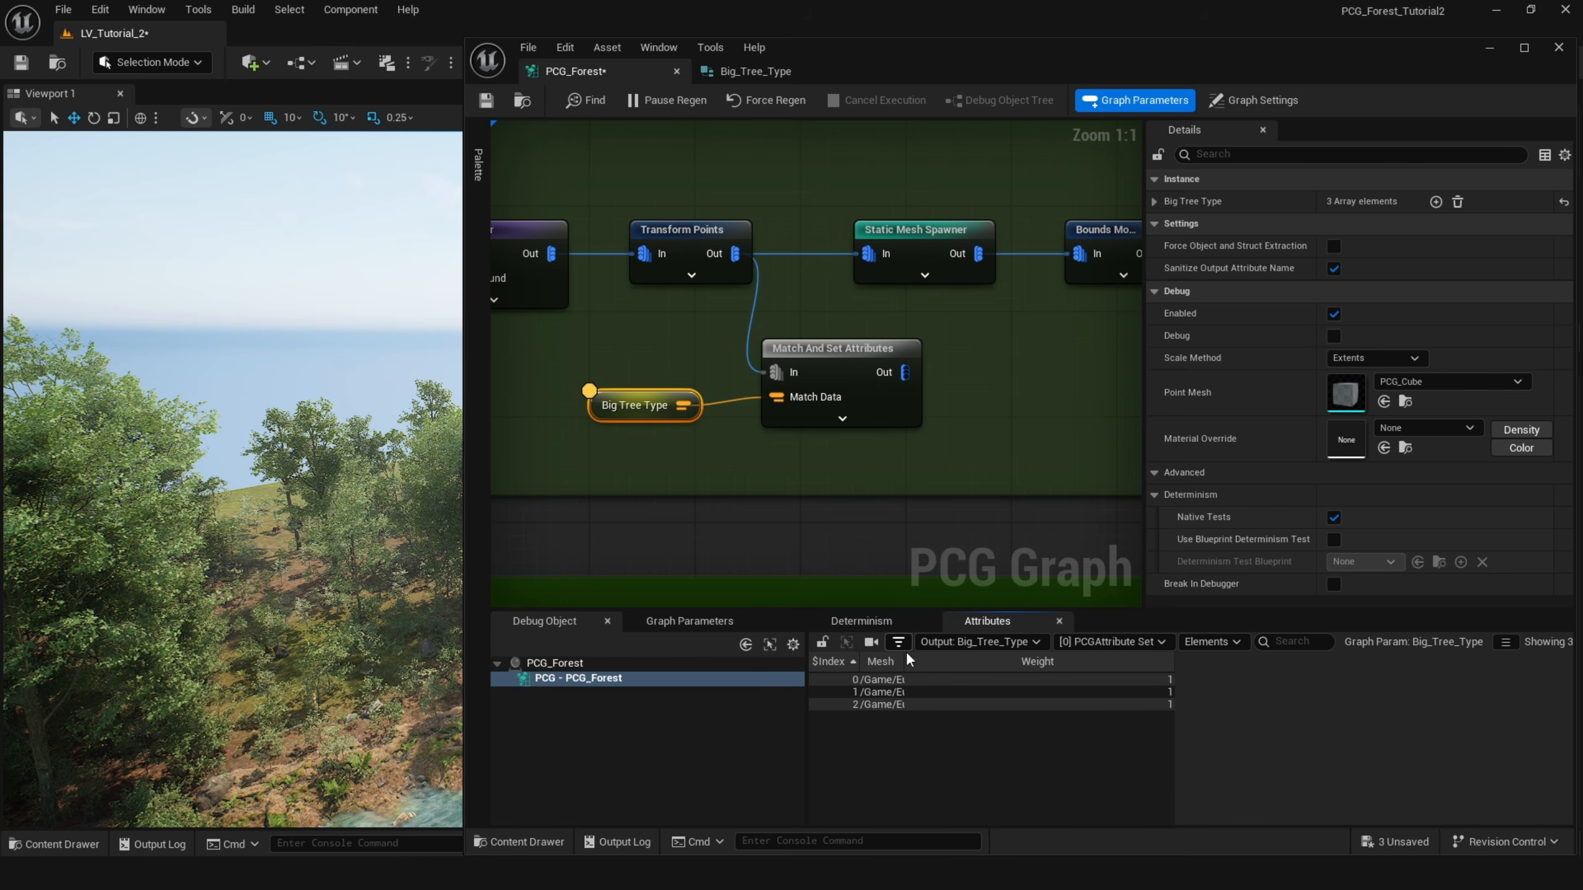
pyautogui.moveTo(914, 659); pyautogui.dragTo(988, 659)
pyautogui.rightClick(807, 354)
pyautogui.click(890, 435)
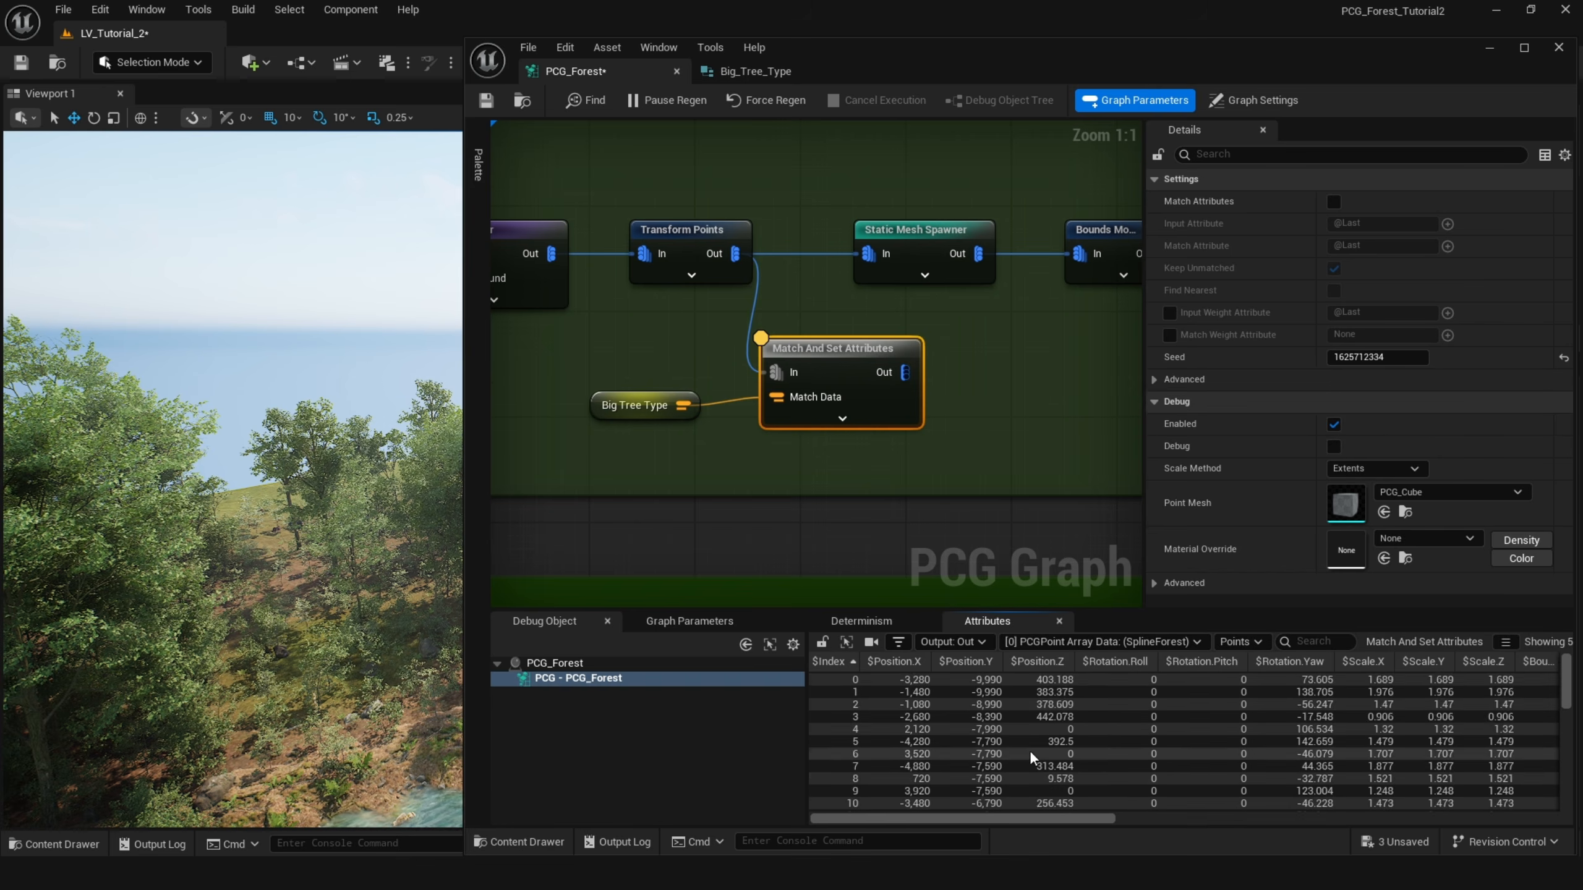
pyautogui.scroll(-12, 1038, 747)
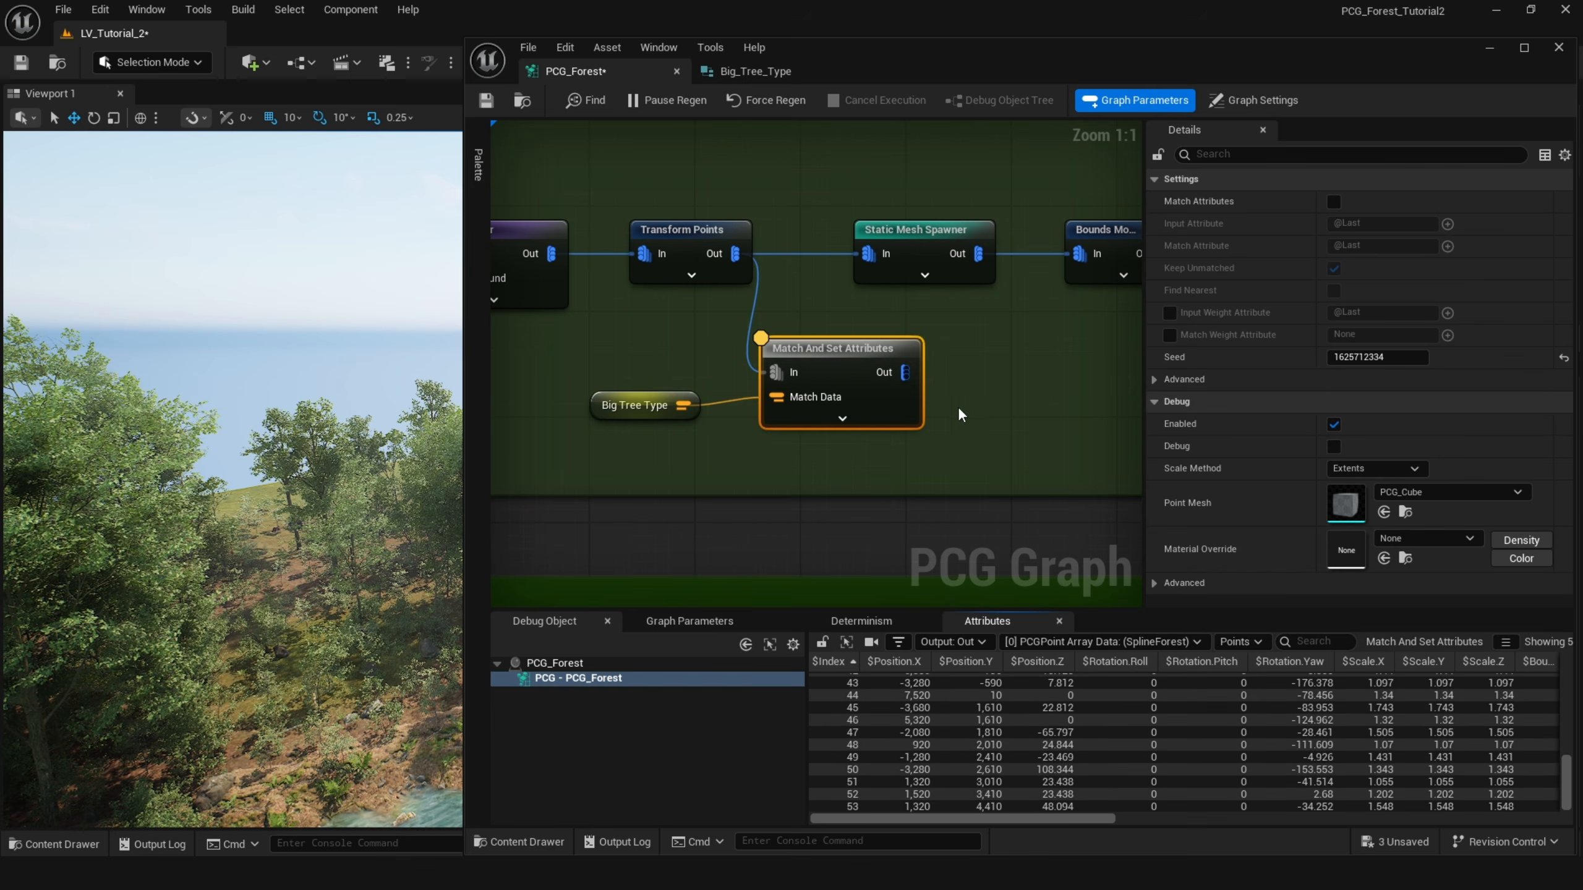
# Add a Static Mesh Spawner node connected to the Match And Set Attributes output.
pyautogui.moveTo(958, 410); pyautogui.dragTo(902, 399, button='right')
pyautogui.moveTo(915, 371); pyautogui.dragTo(916, 372)
pyautogui.write('sta')
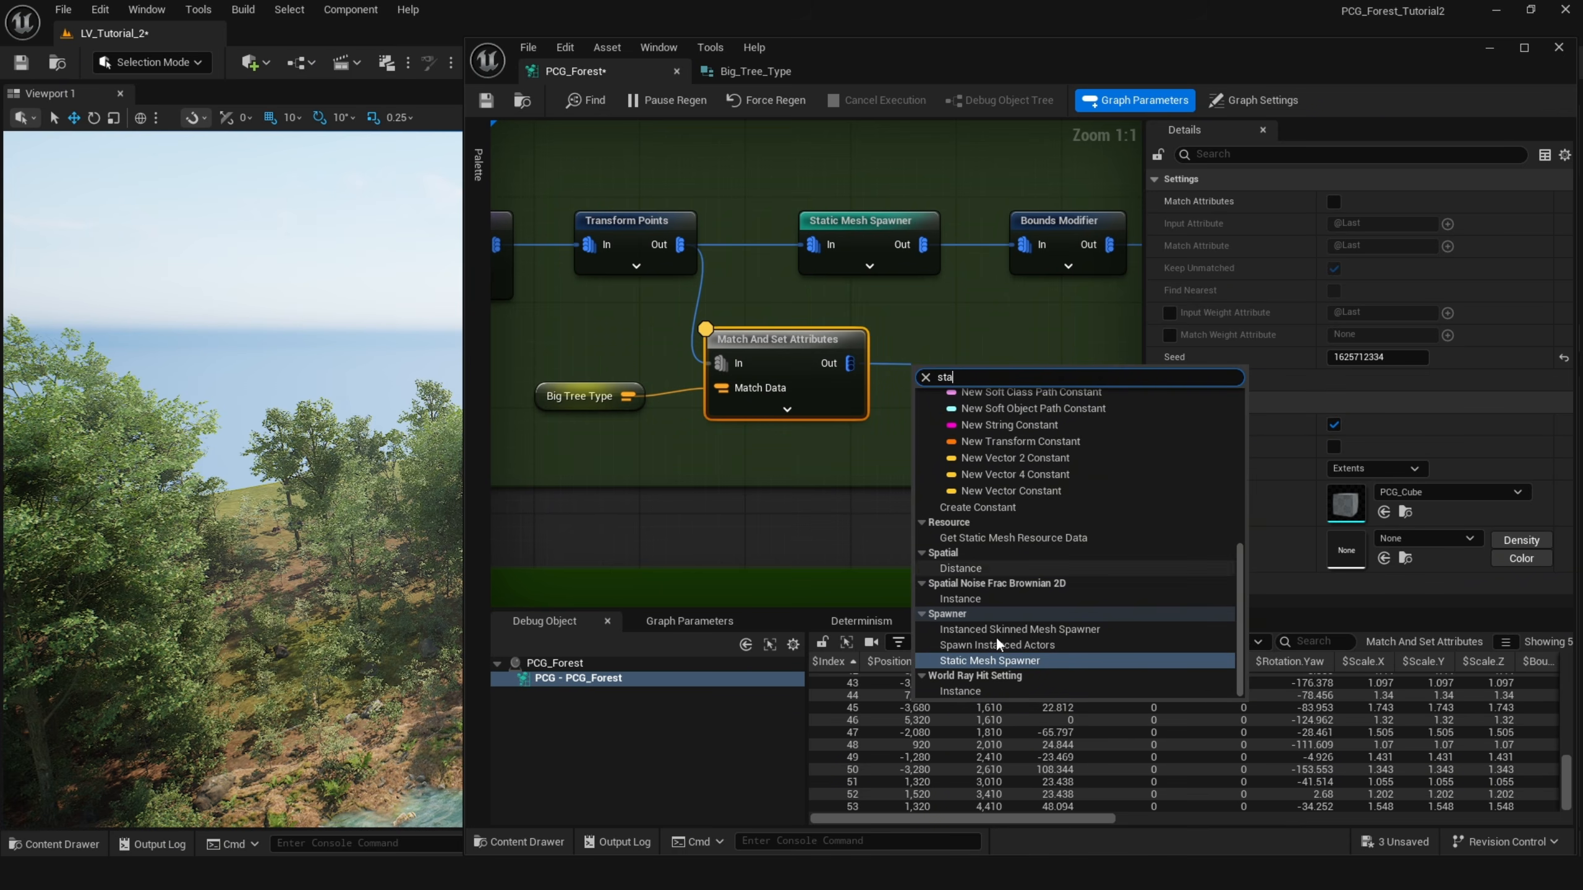
pyautogui.click(986, 661)
pyautogui.moveTo(981, 381); pyautogui.dragTo(955, 339)
# Set the new spawner's mesh selector to PCGMeshSelectorByAttribute with the attribute name Mesh.
pyautogui.click(1427, 378)
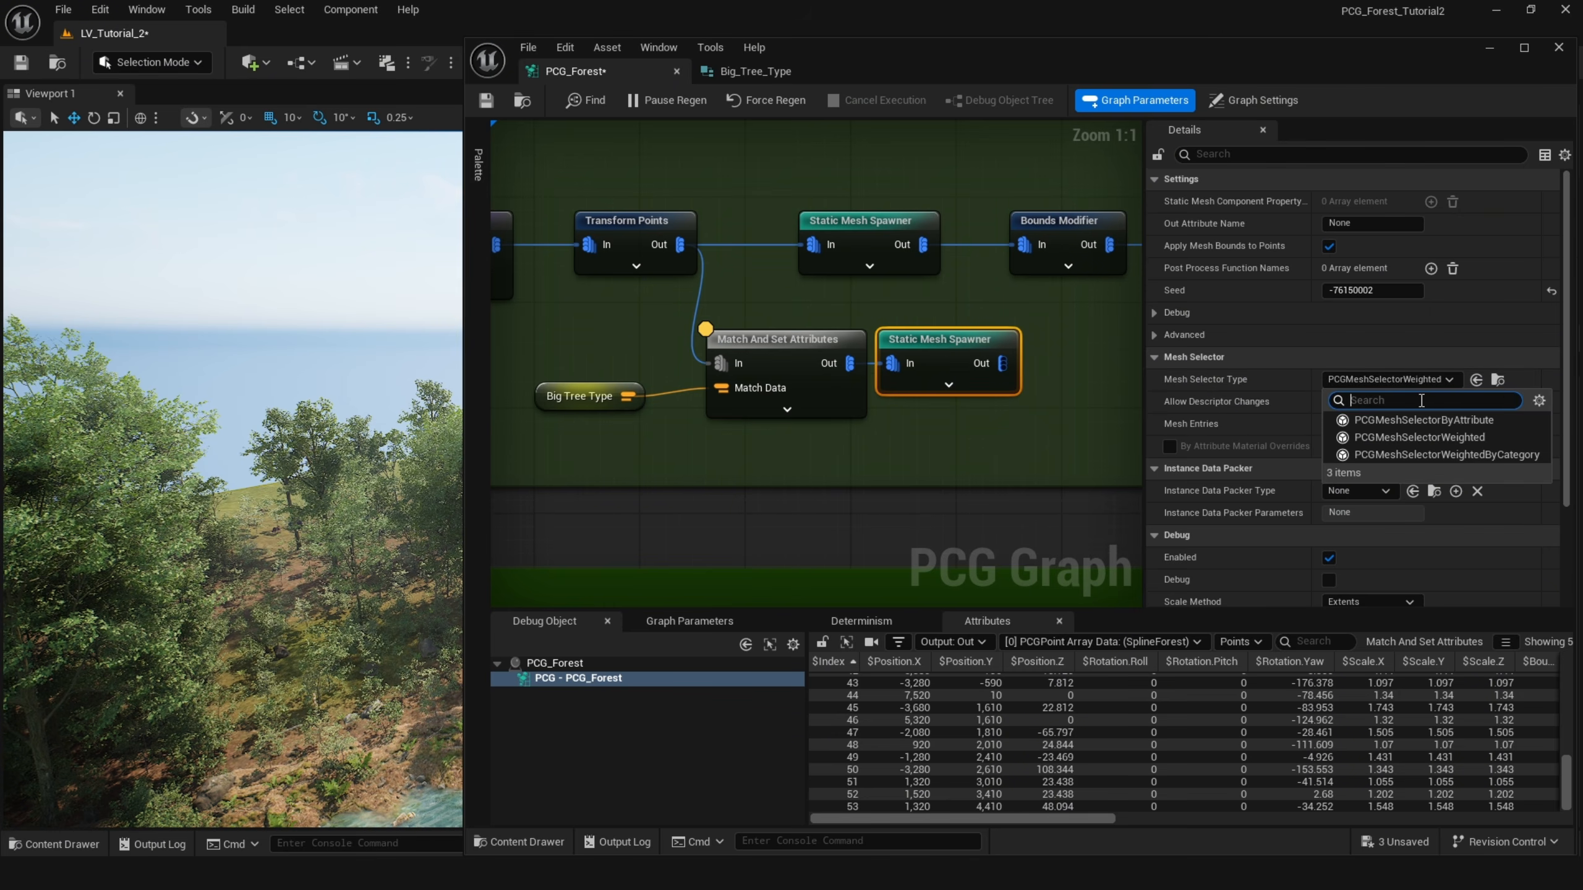
pyautogui.click(1397, 420)
pyautogui.click(1372, 424)
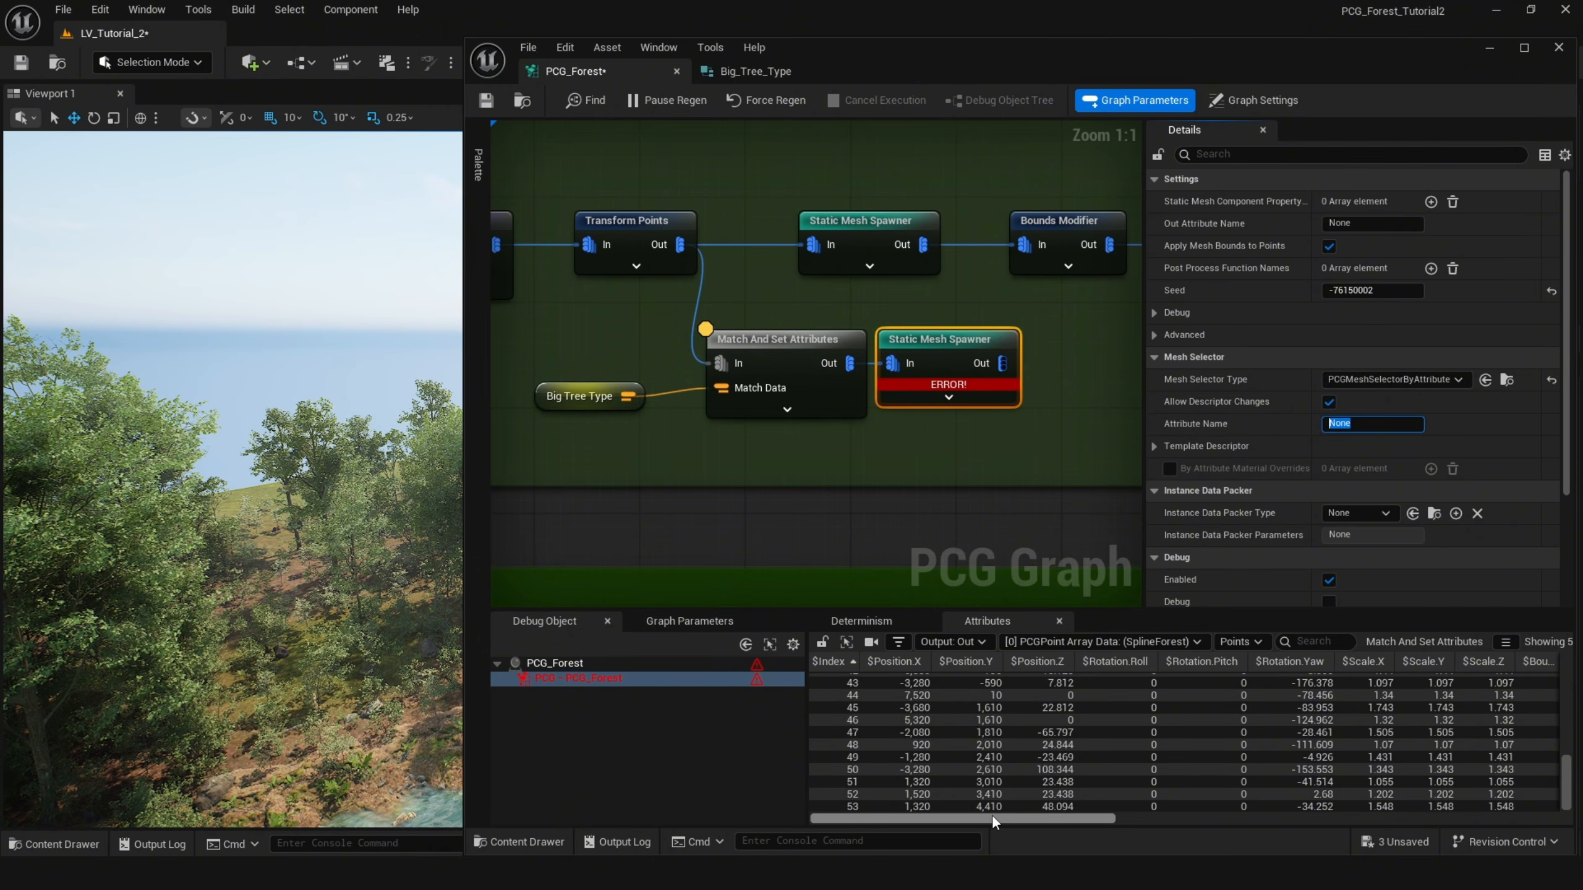
pyautogui.moveTo(991, 815); pyautogui.dragTo(1459, 790)
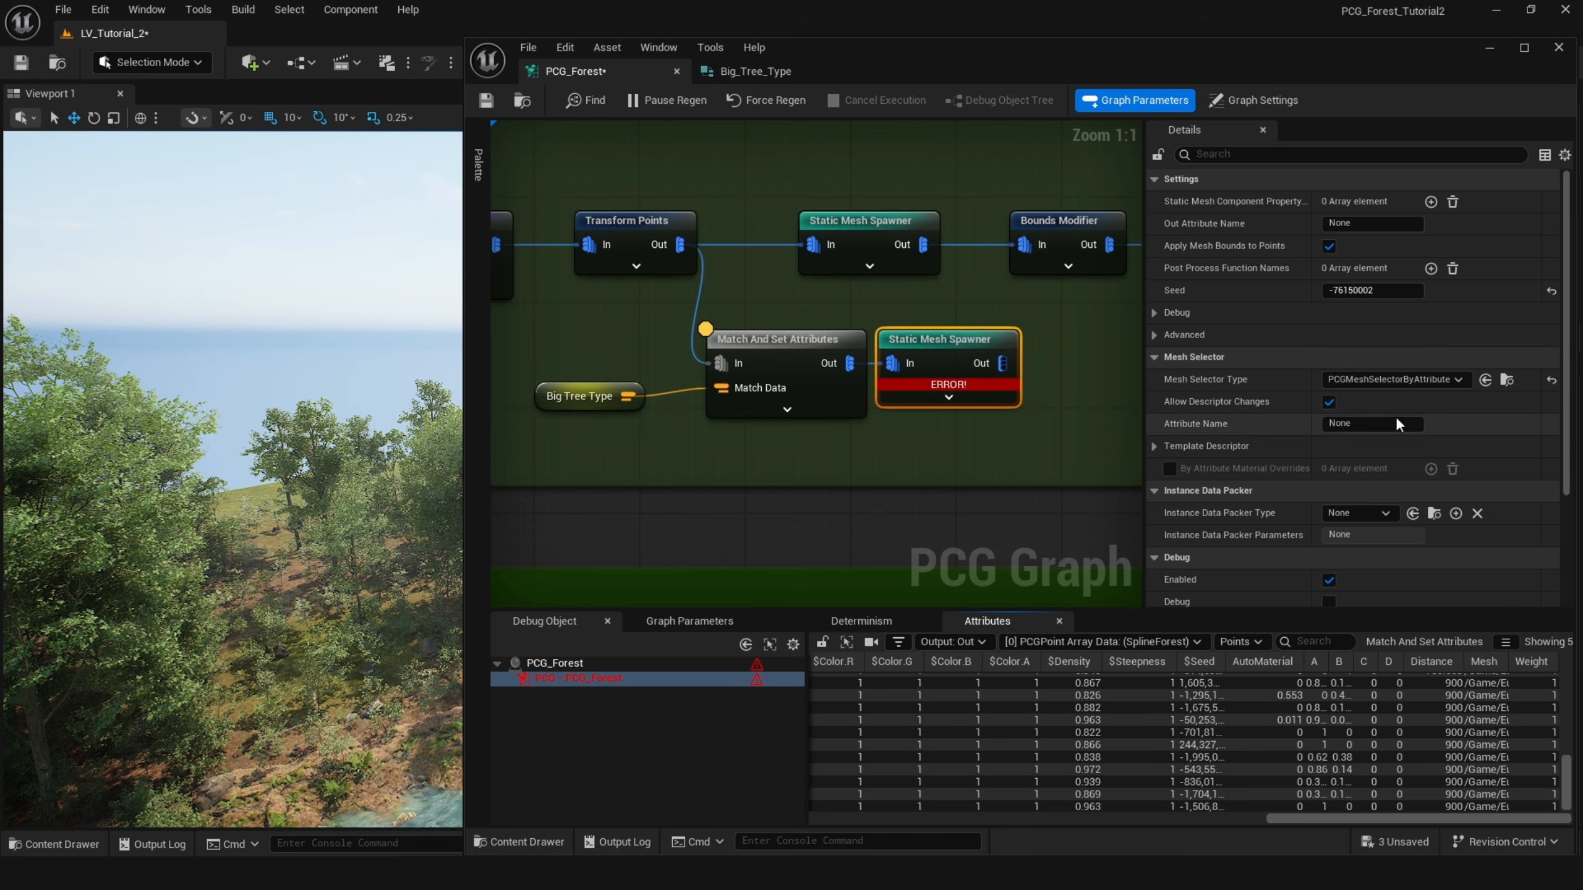
pyautogui.write('MEs')
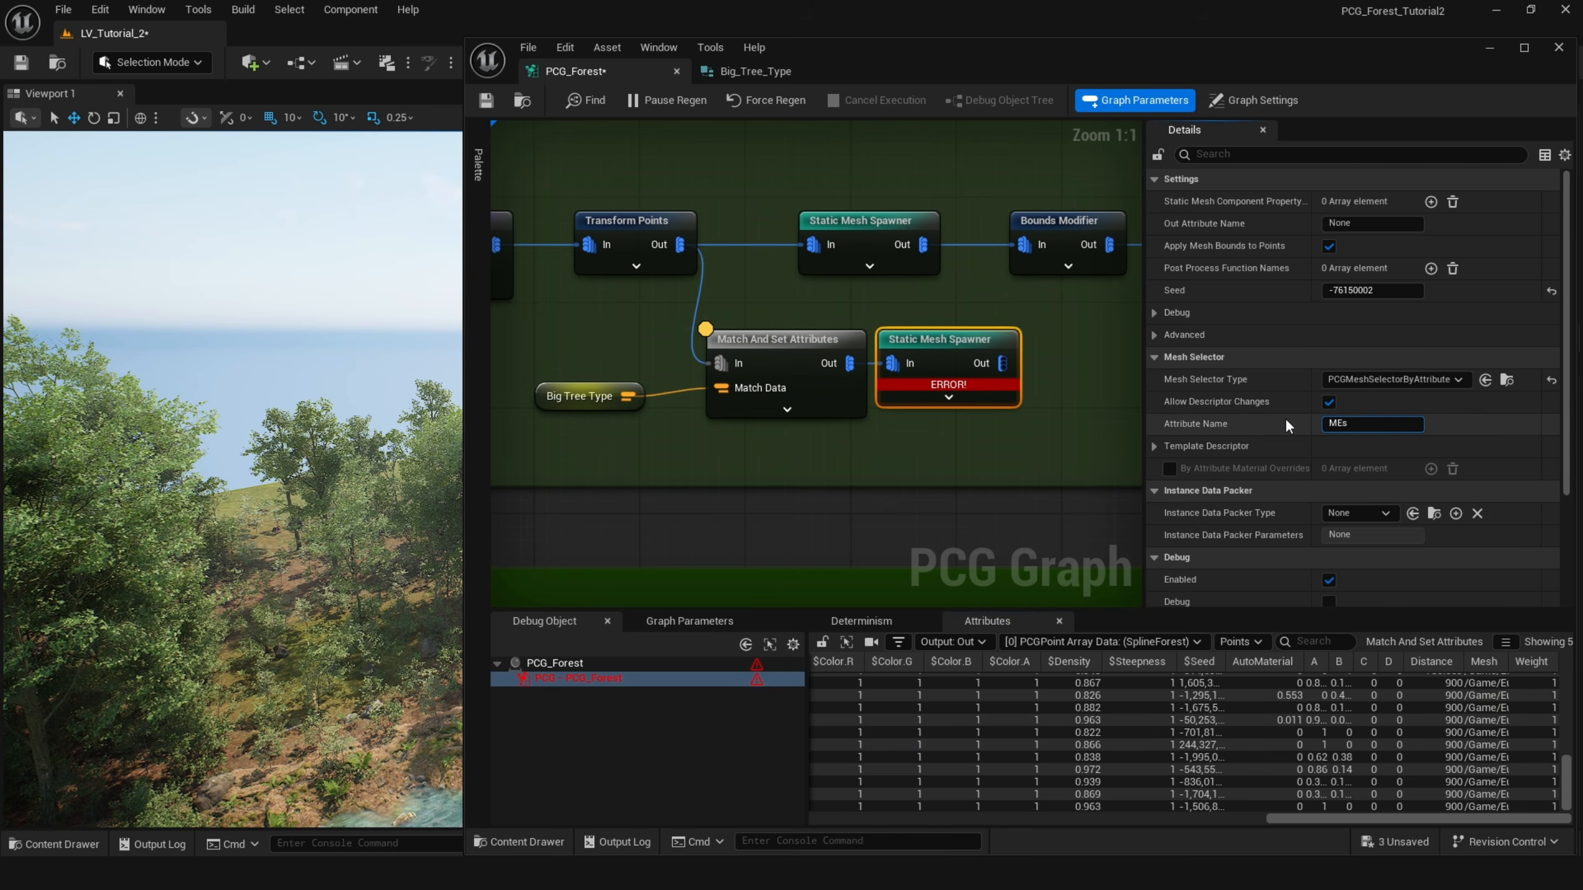
pyautogui.write('h')
pyautogui.press('Return')
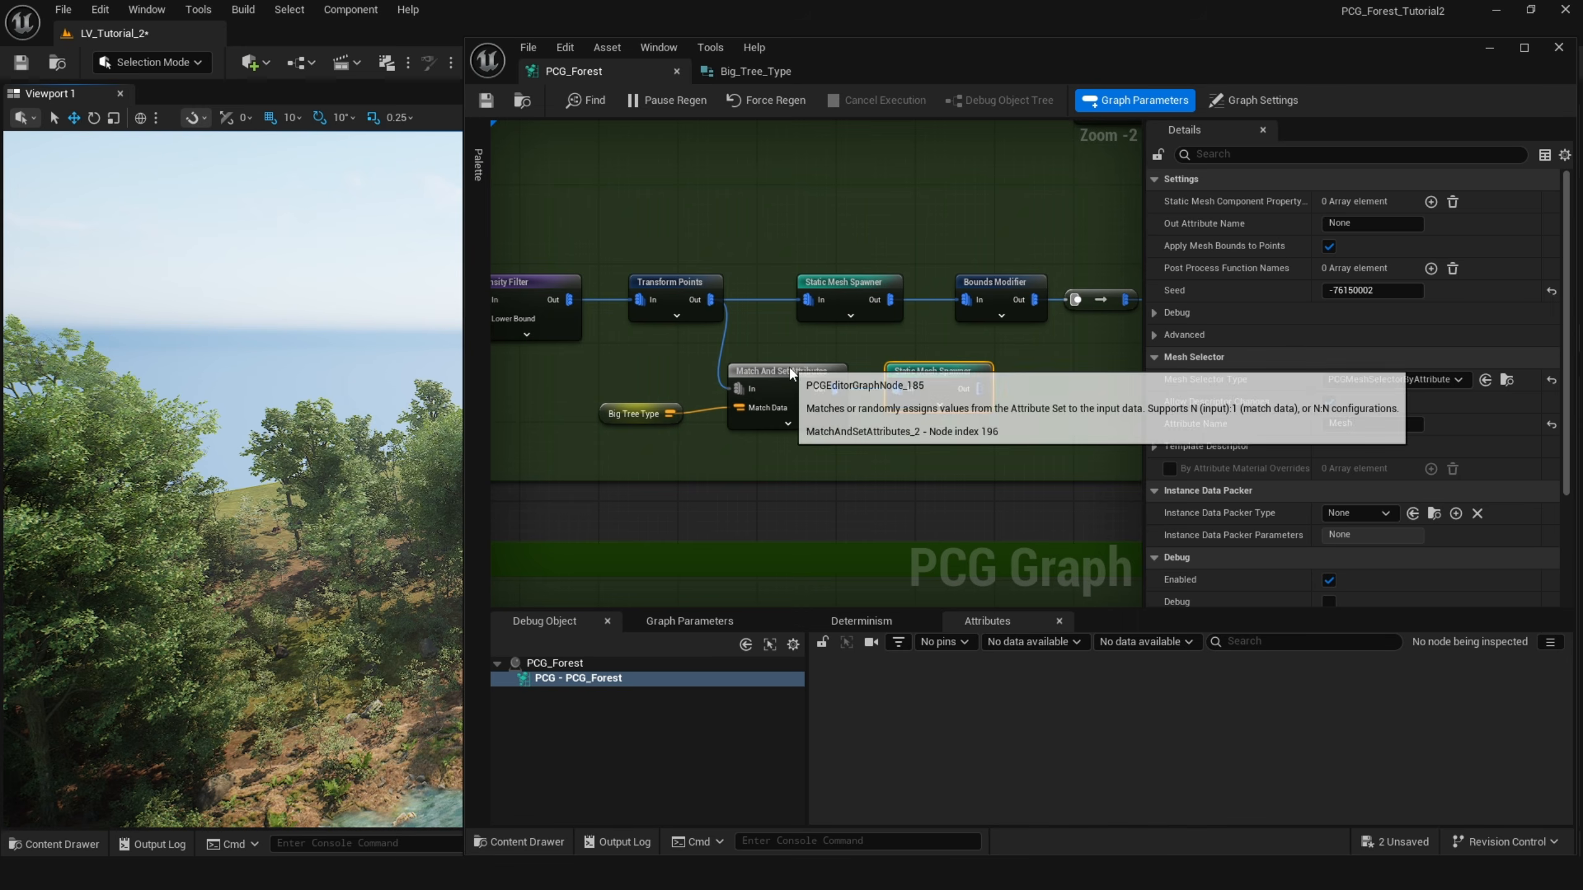
# Minimize the graph editor and select the PCG_Forest actor's PCG component to view its parameter overrides.
pyautogui.click(1489, 51)
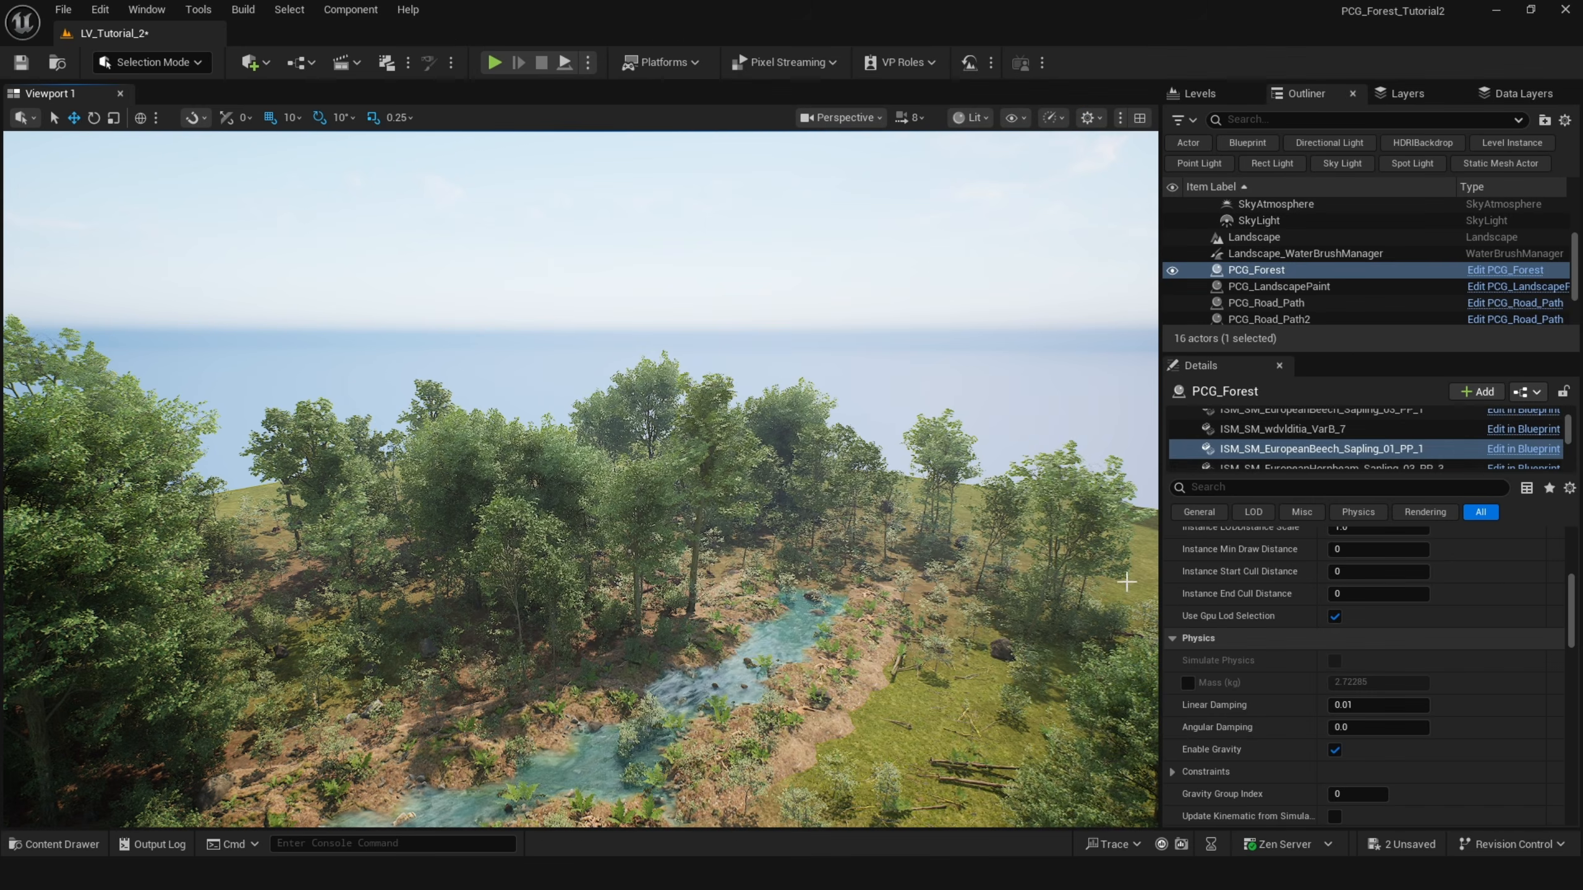
pyautogui.scroll(-10, 1271, 458)
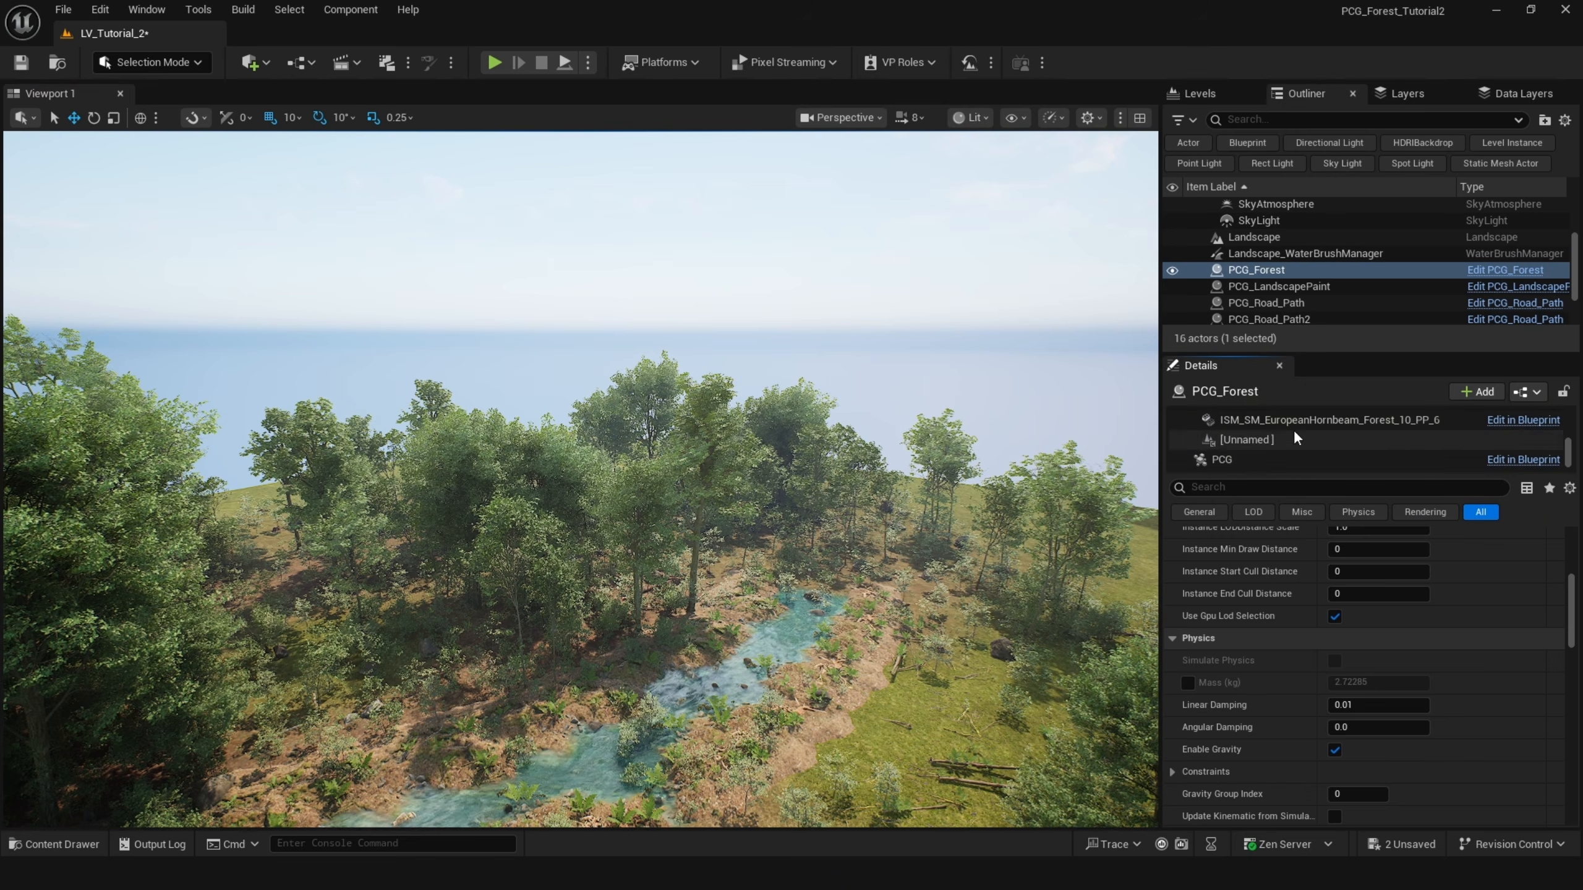
pyautogui.click(1279, 463)
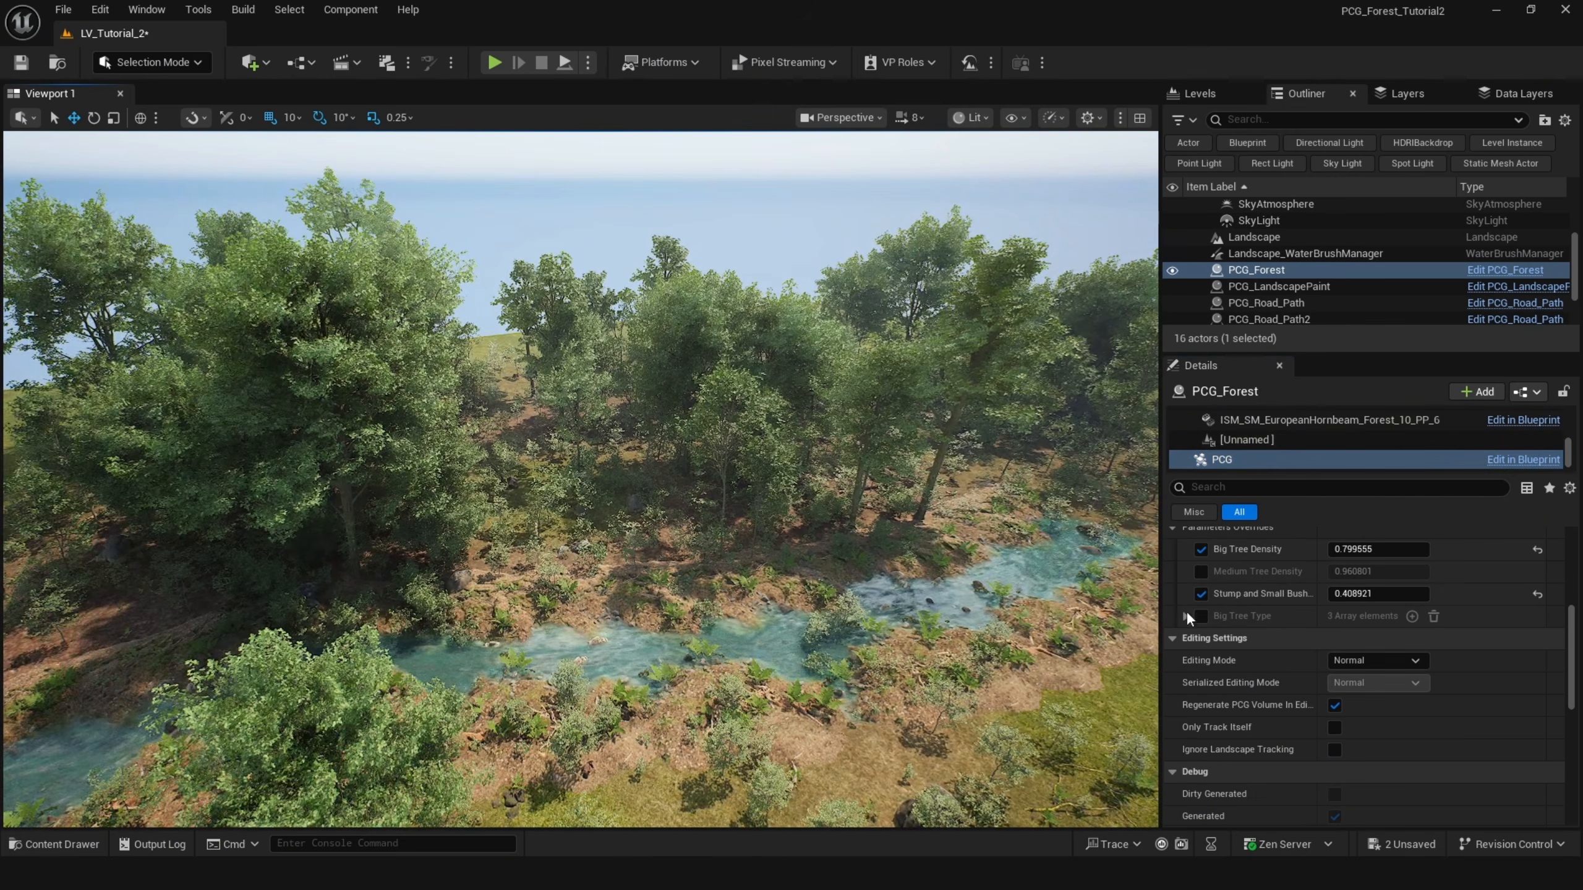
# Enable the Big Tree Type parameter override on the PCG component and assign European Hornbeam meshes to its array entries.
pyautogui.click(1184, 616)
pyautogui.click(1200, 639)
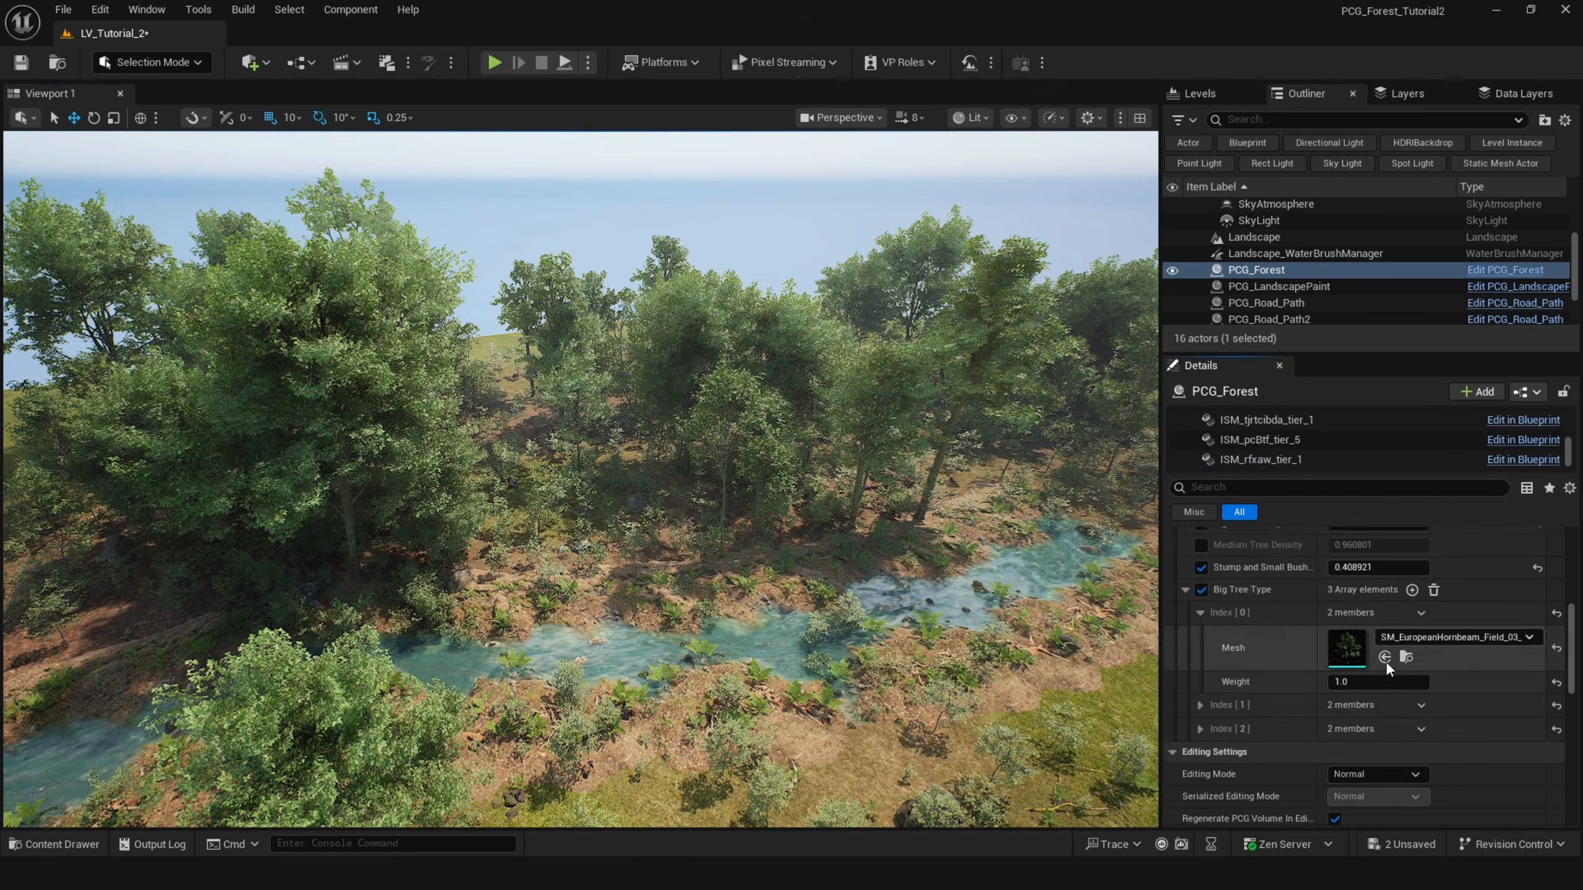
pyautogui.scroll(-2, 1396, 622)
pyautogui.click(1405, 603)
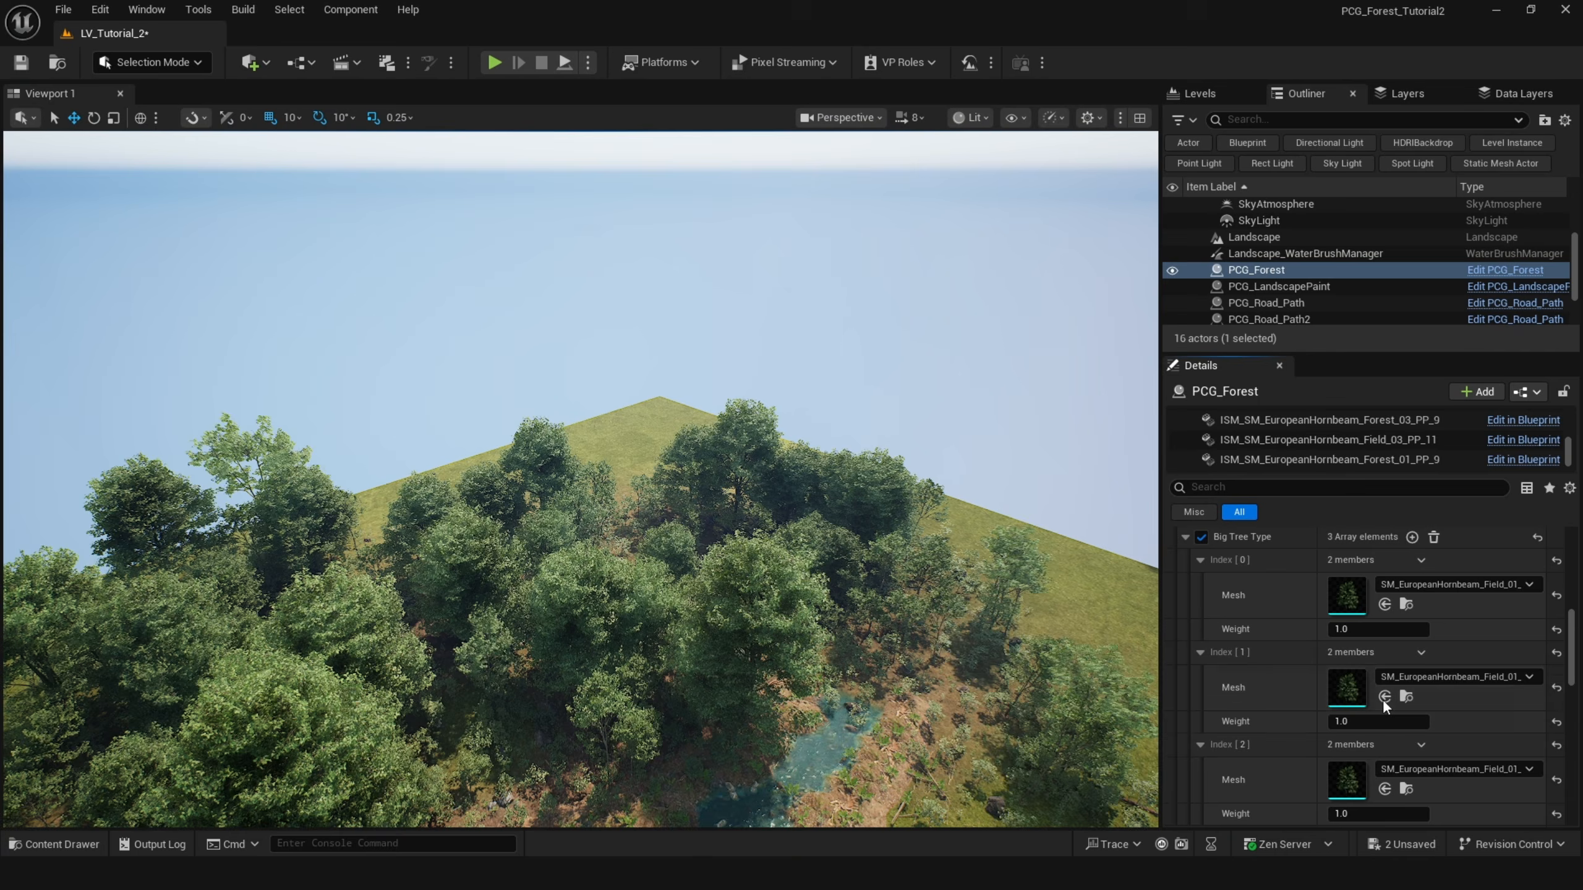
pyautogui.click(1383, 696)
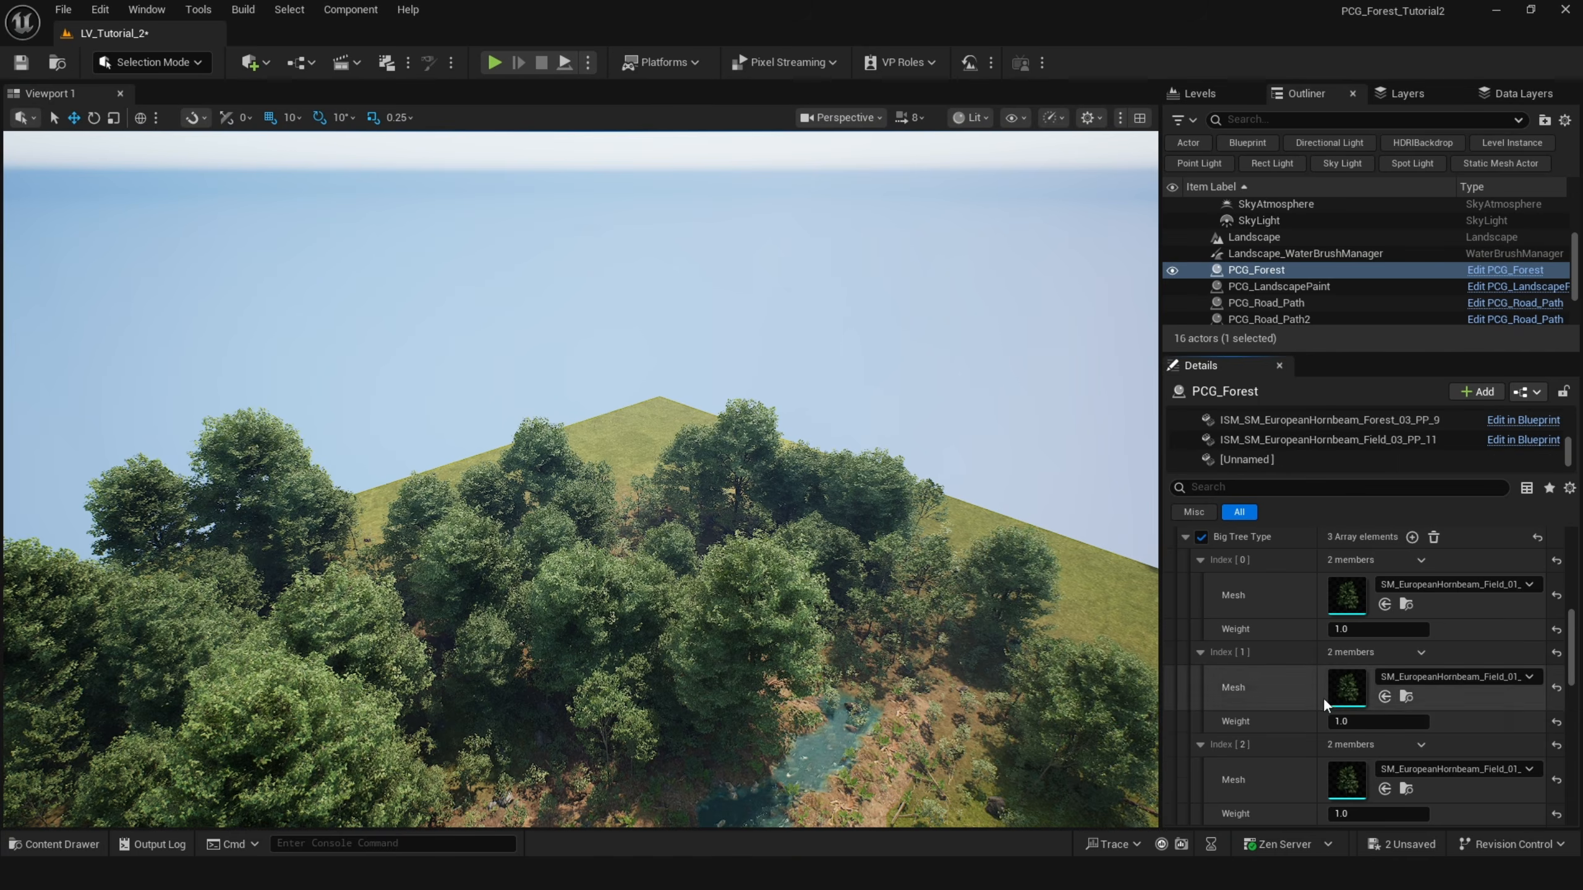
pyautogui.scroll(-3, 1325, 707)
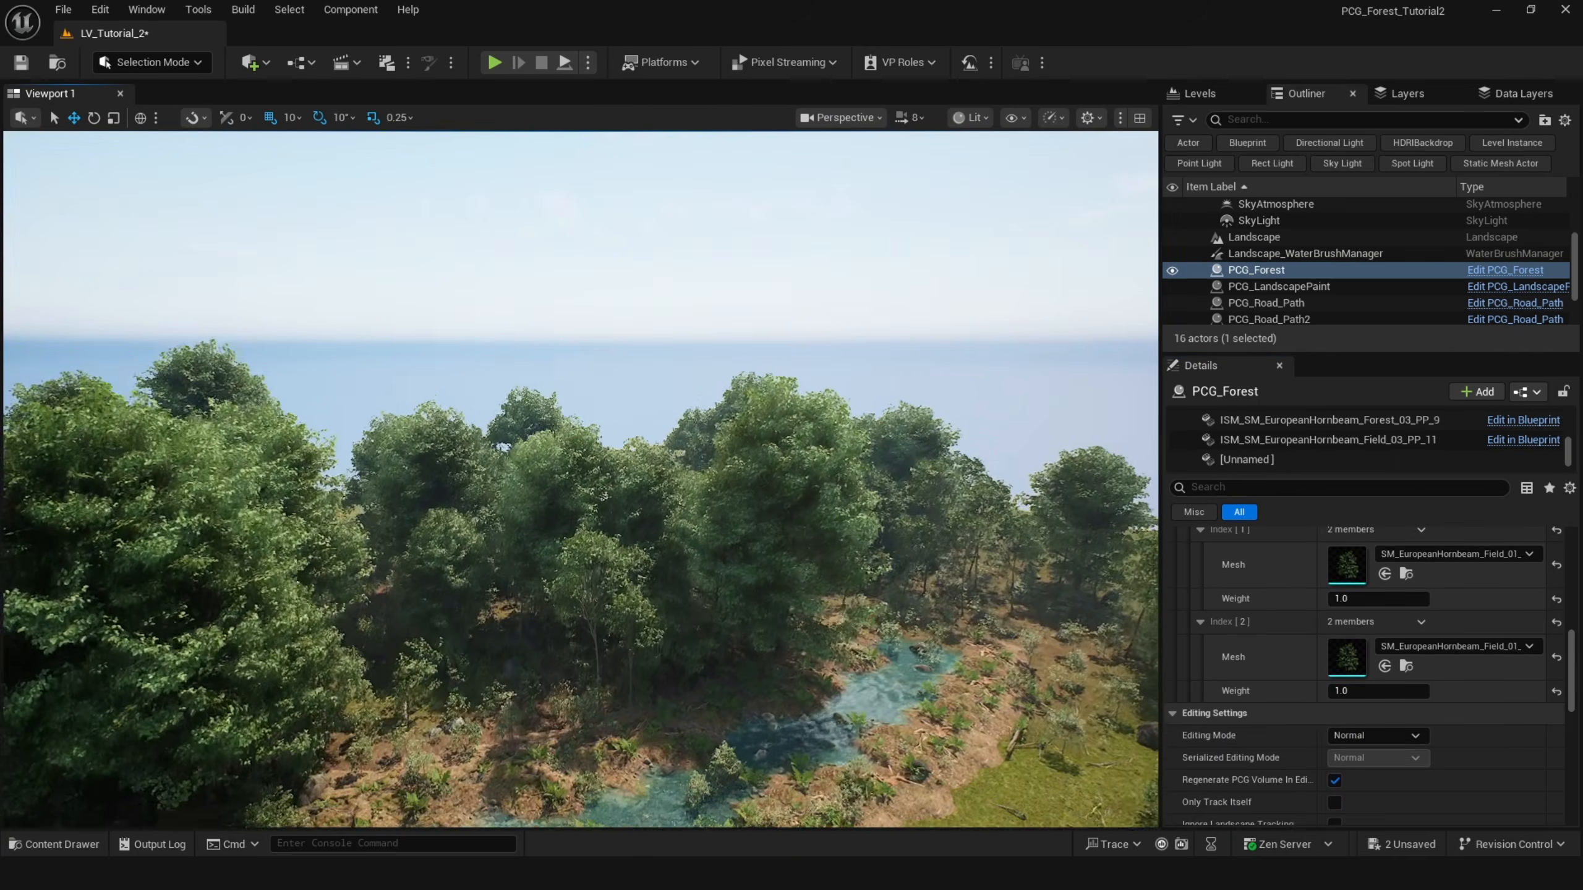
pyautogui.click(1406, 672)
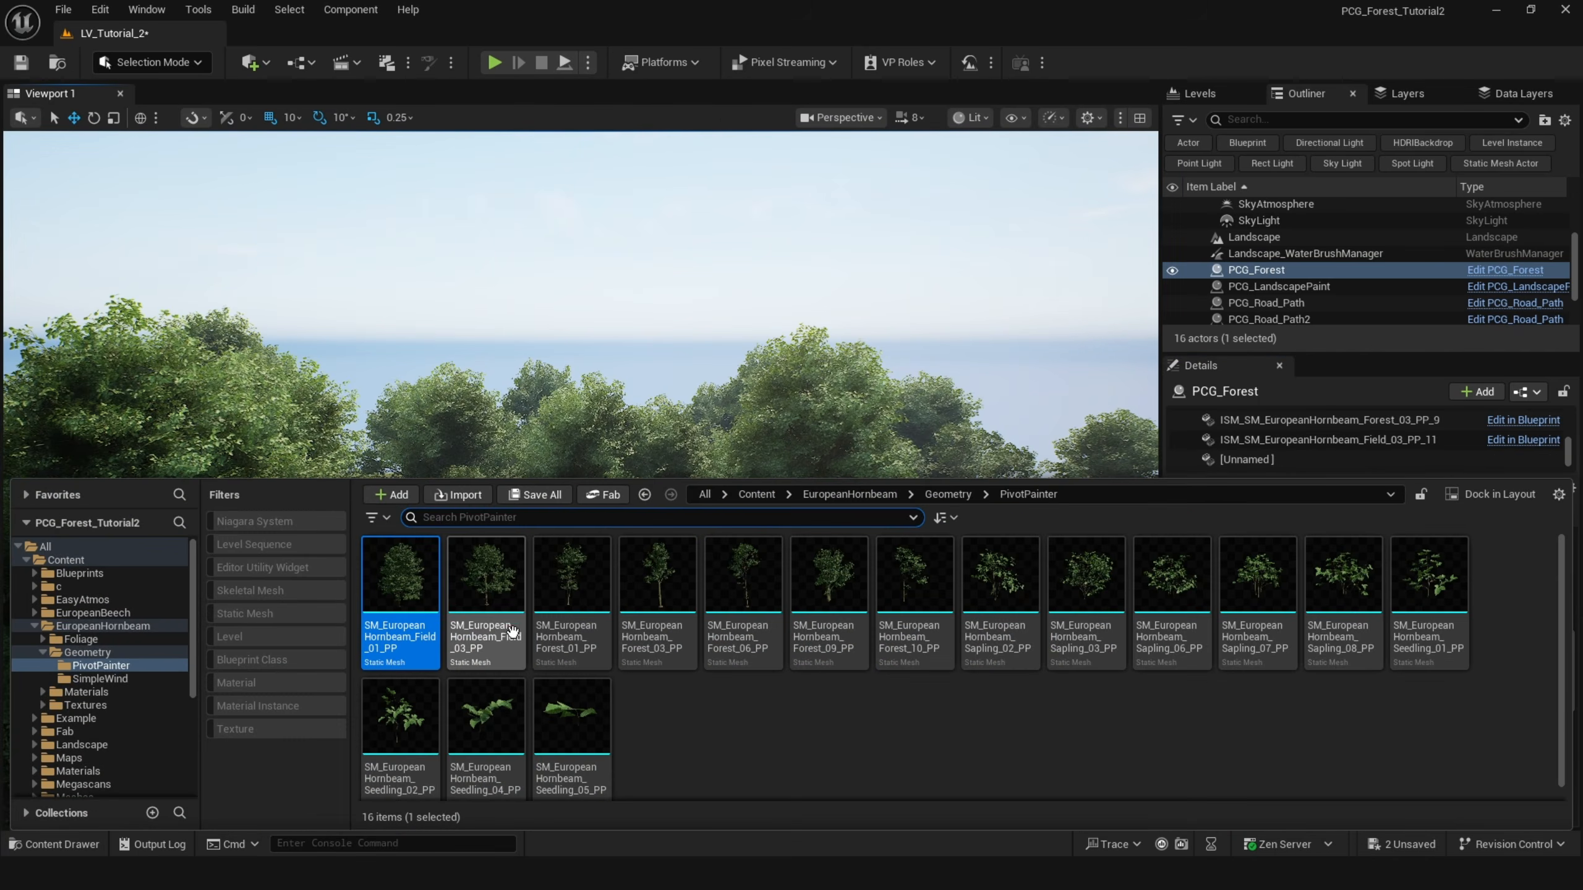
pyautogui.click(1363, 669)
pyautogui.click(1406, 666)
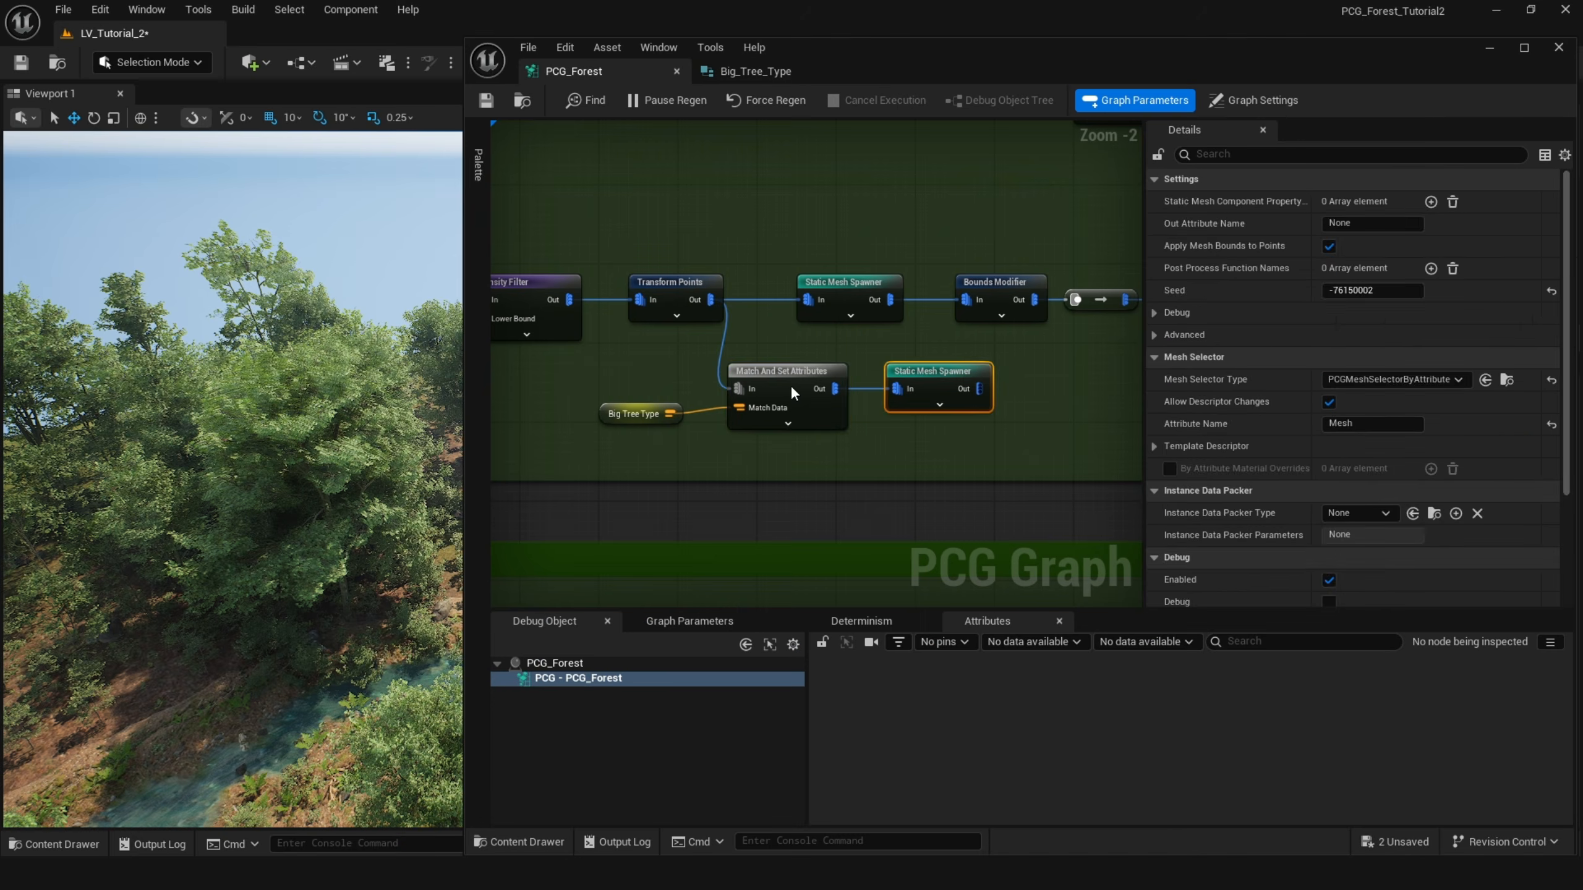
# On the Match And Set Attributes node, enable Match Weight Attribute and set it to Weight.
pyautogui.click(791, 391)
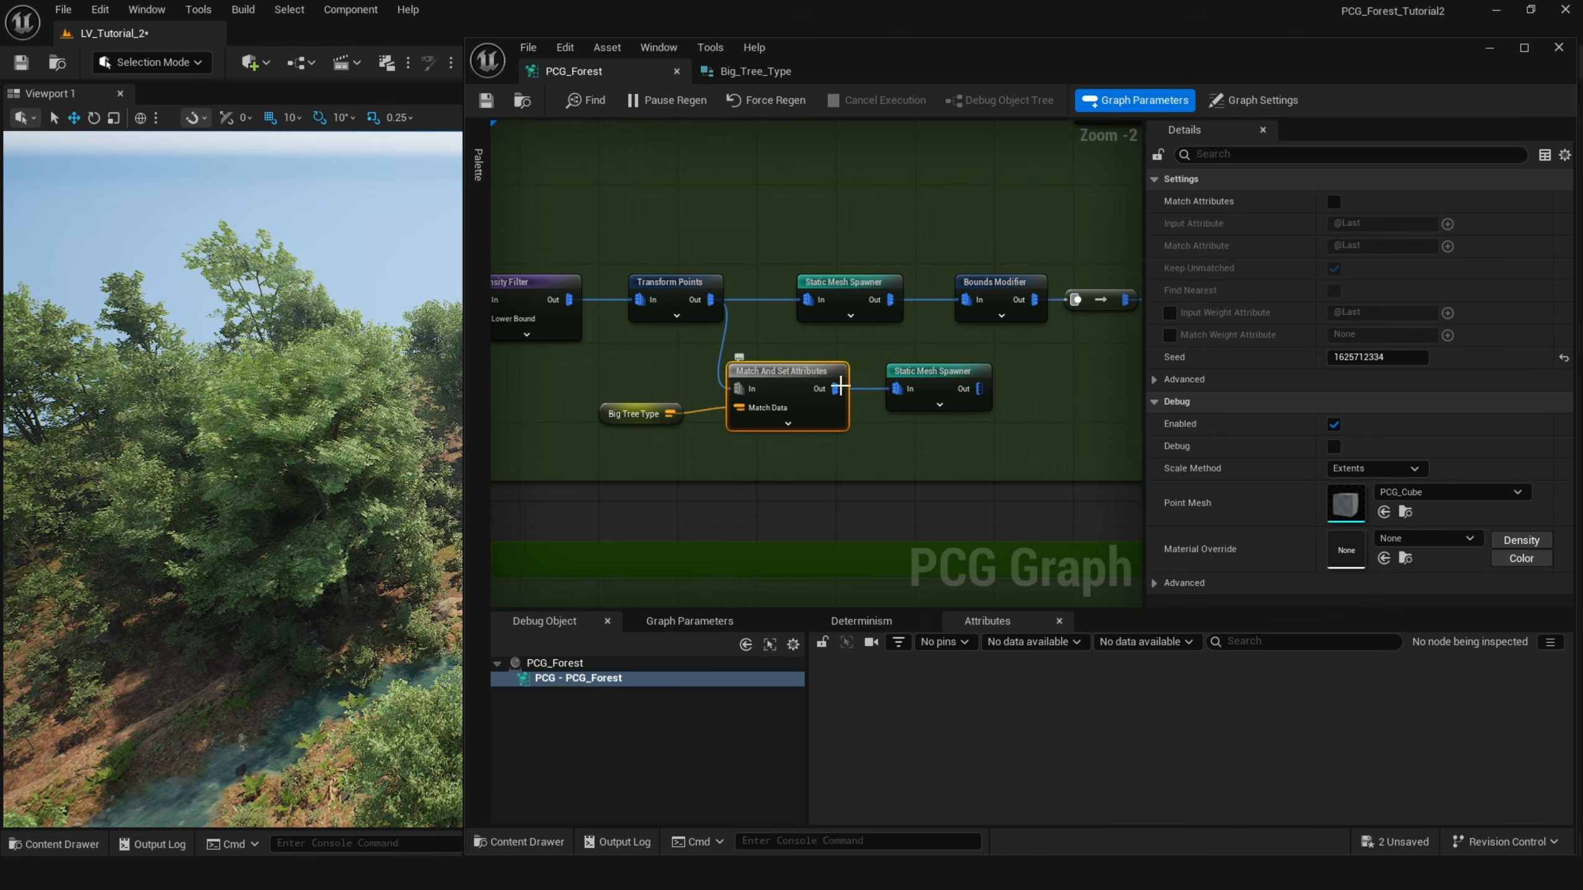
pyautogui.click(1169, 335)
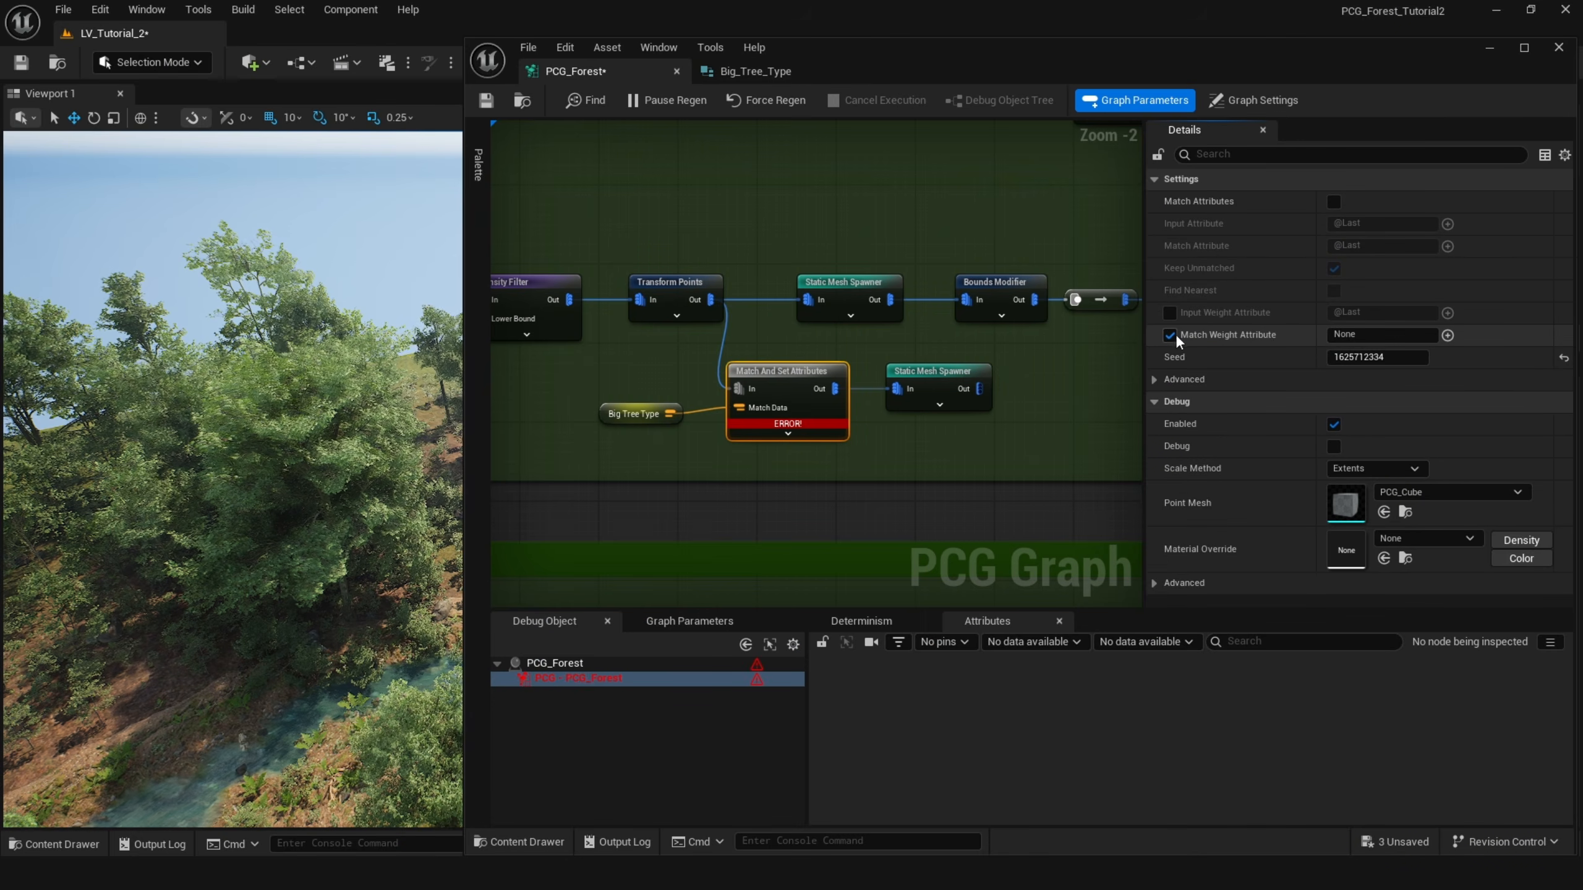
pyautogui.click(1353, 336)
pyautogui.write('Wi')
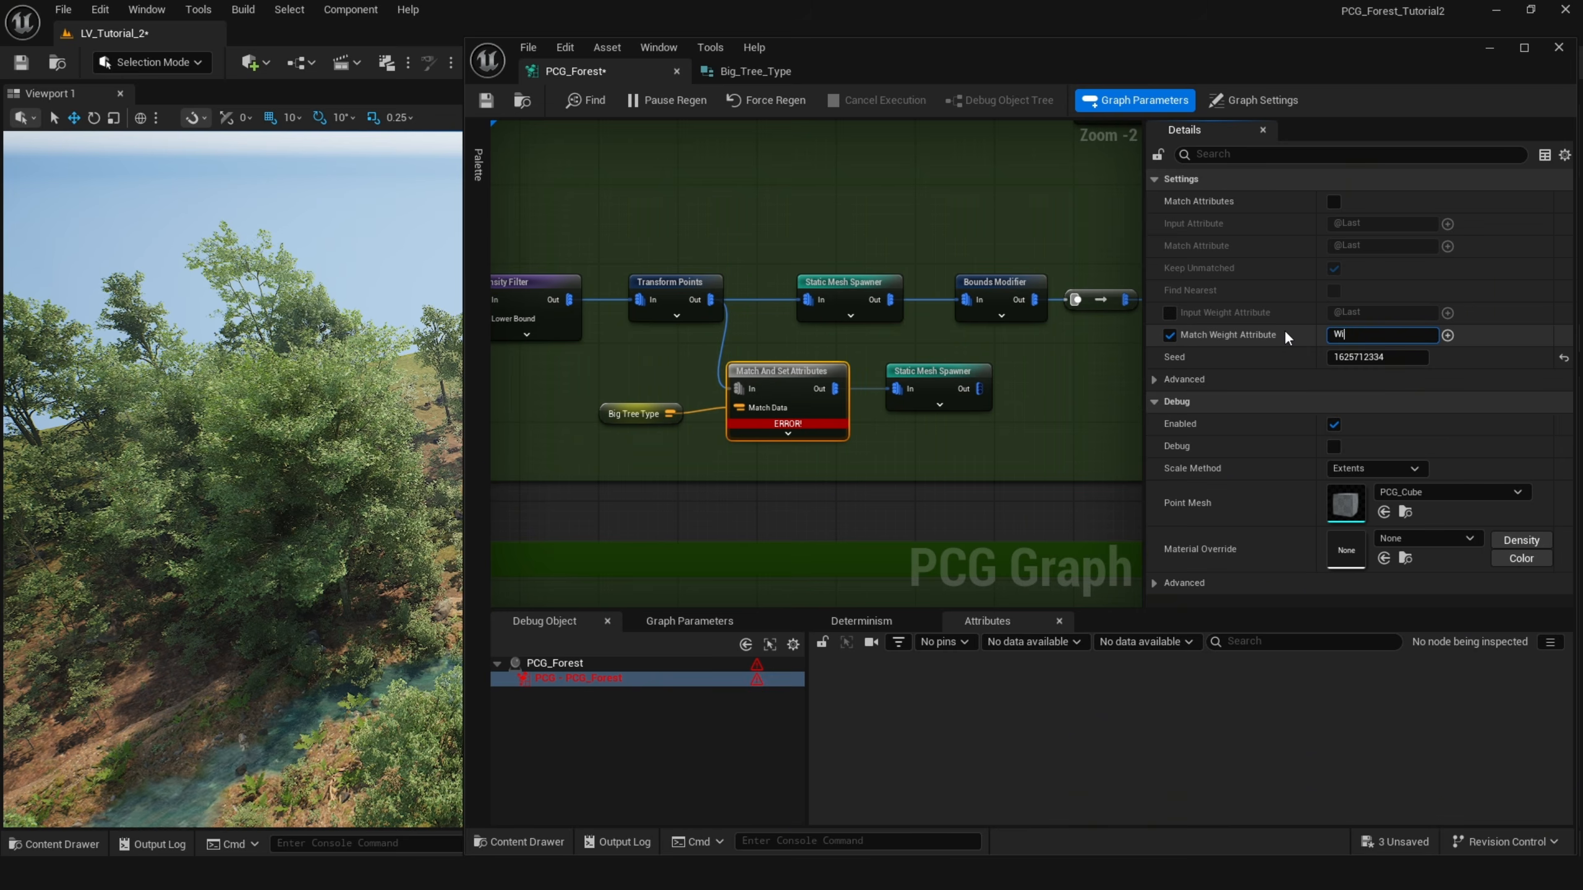
pyautogui.write('ight')
pyautogui.press('Return')
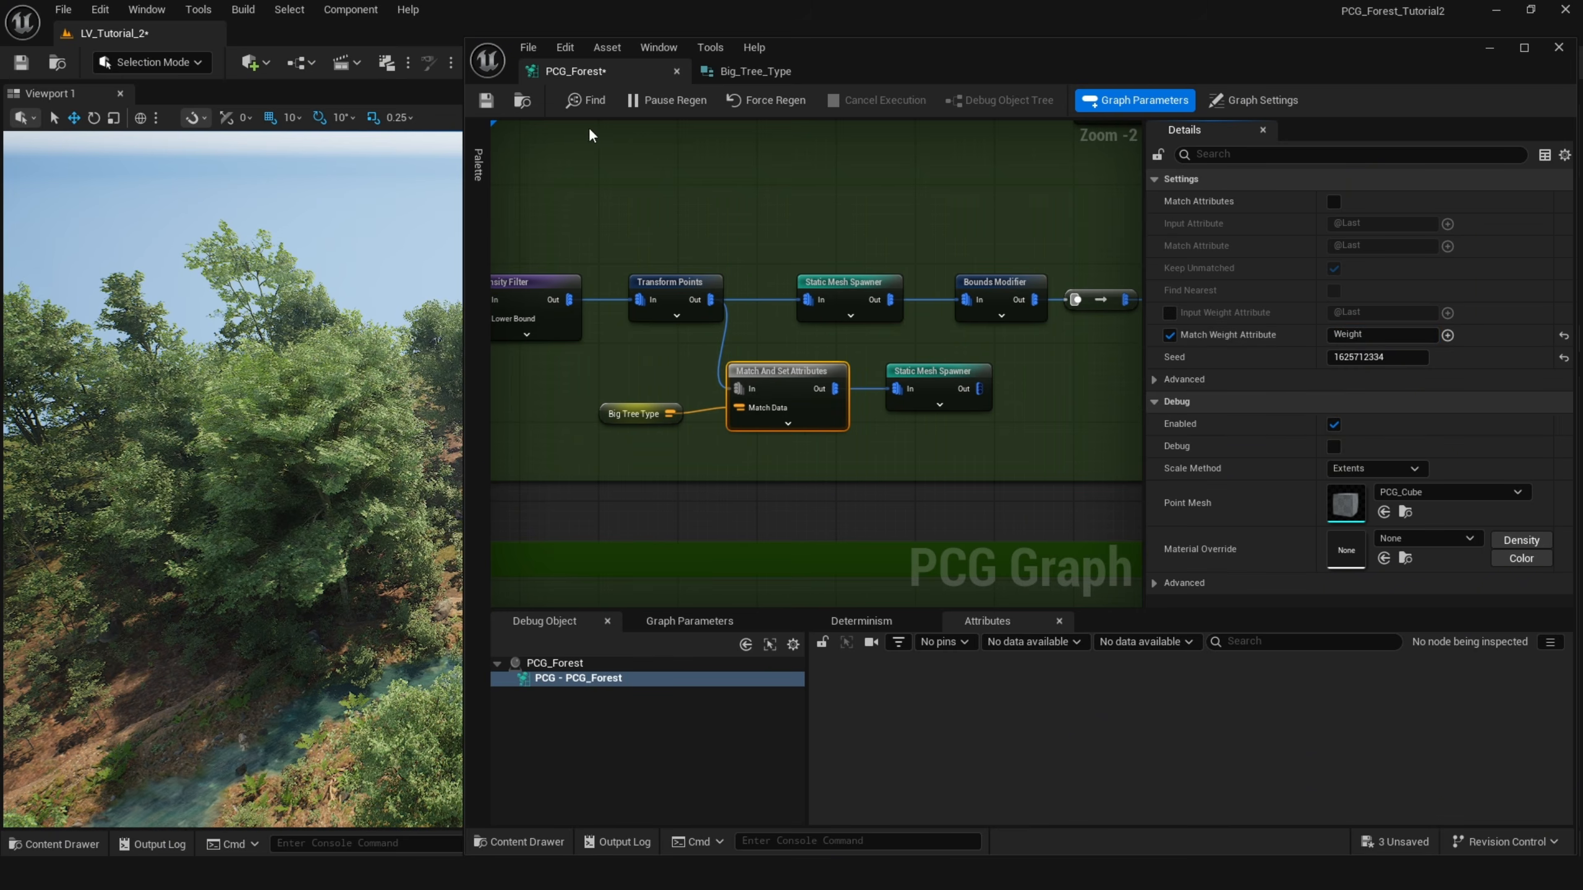
# Save the graph and set the third Big Tree Type entry's weight to 4.0 in the component overrides.
pyautogui.click(486, 99)
pyautogui.click(461, 147)
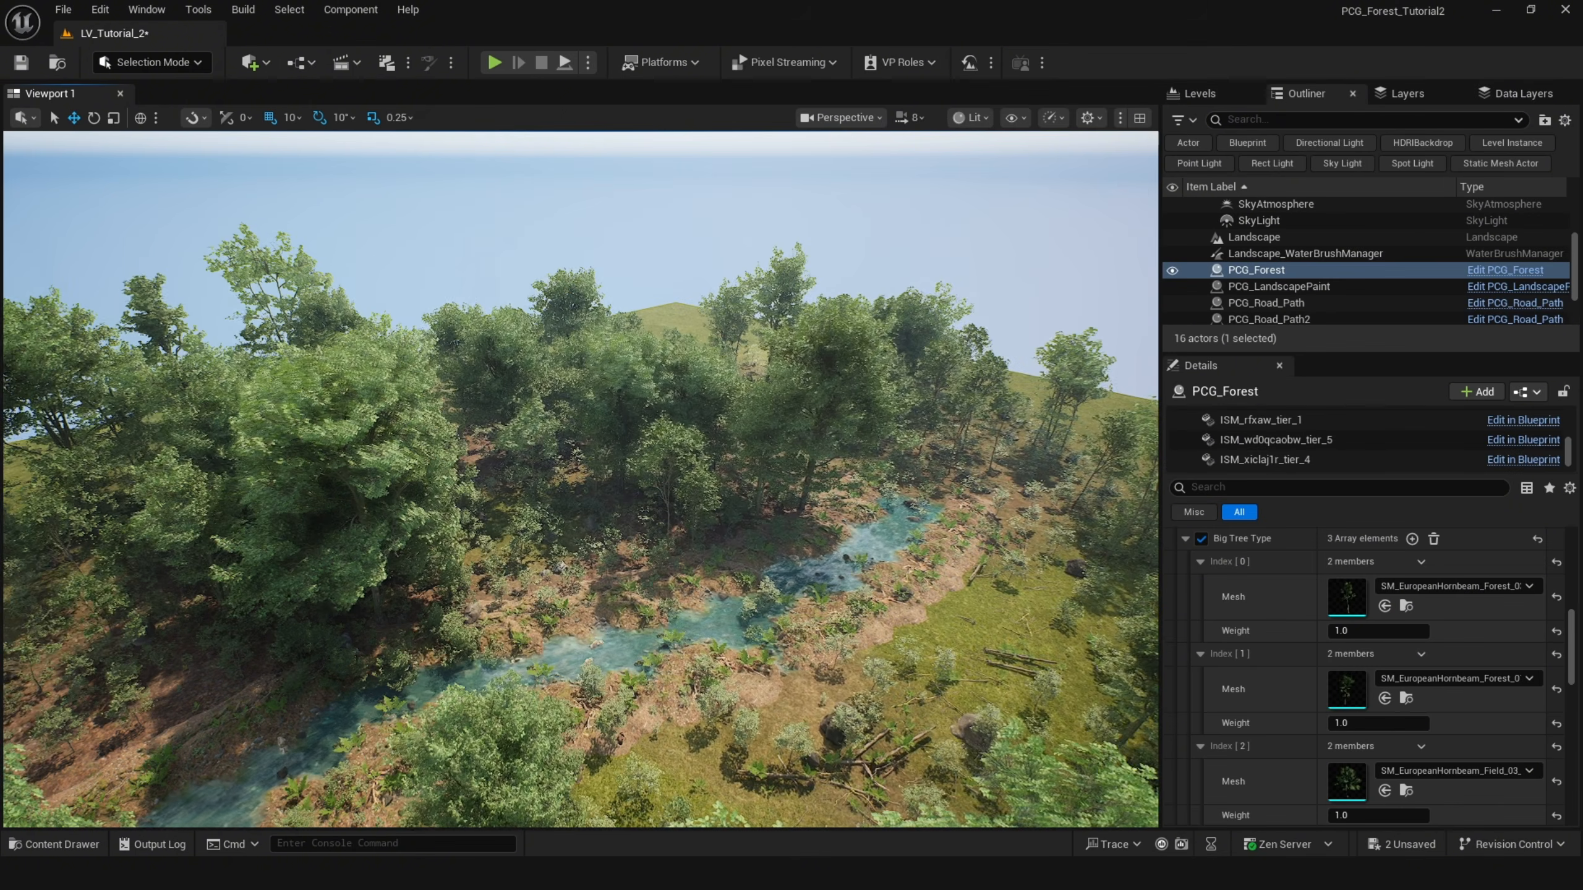
pyautogui.click(1358, 815)
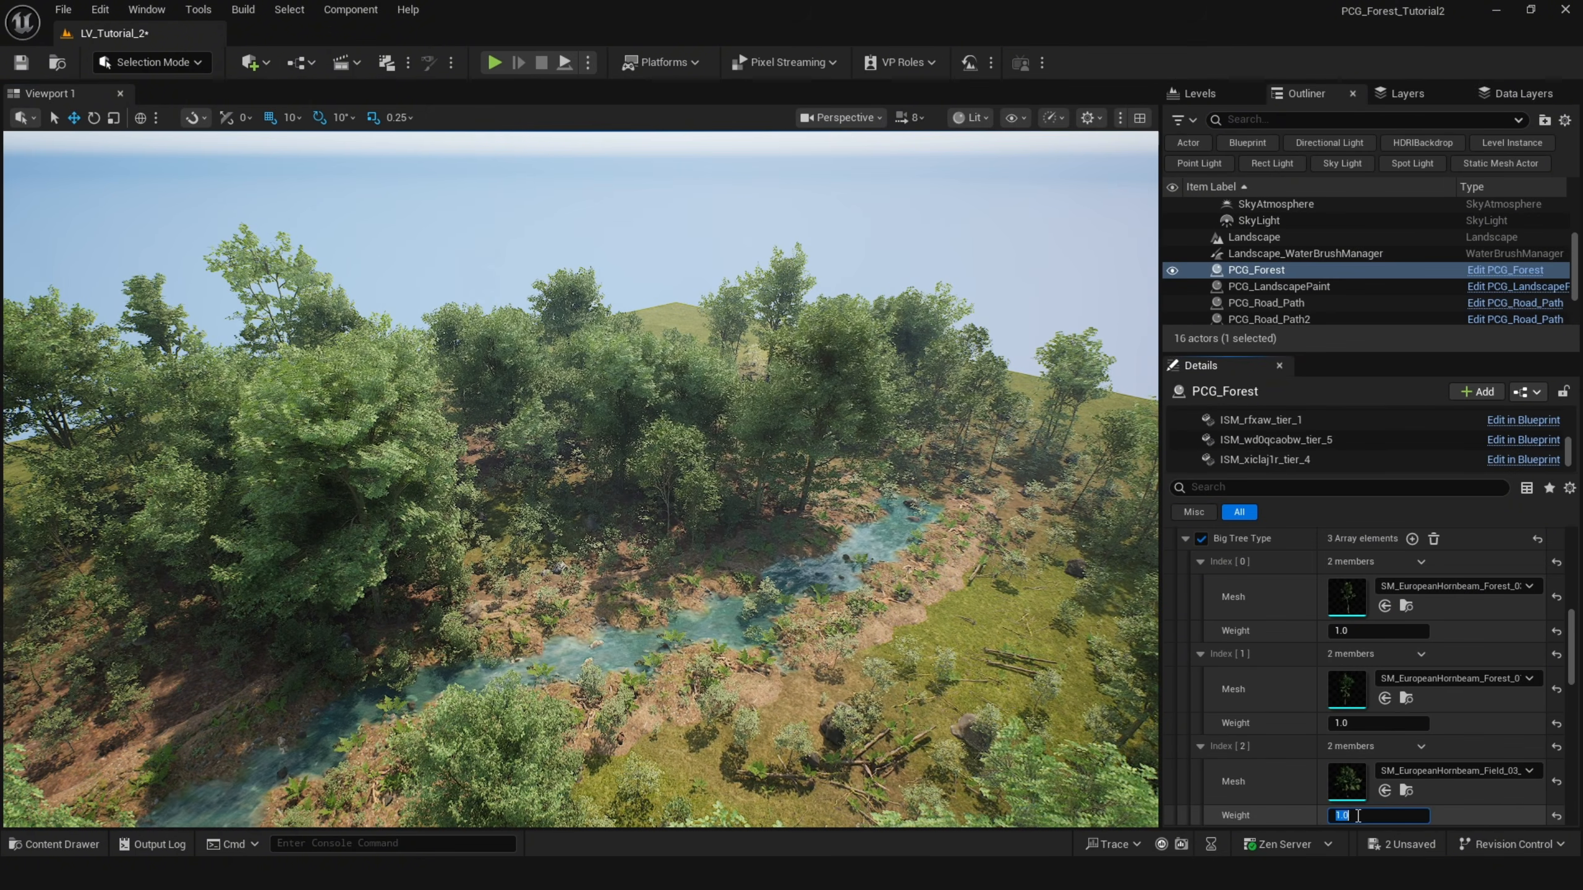
pyautogui.write('3')
pyautogui.press('Return')
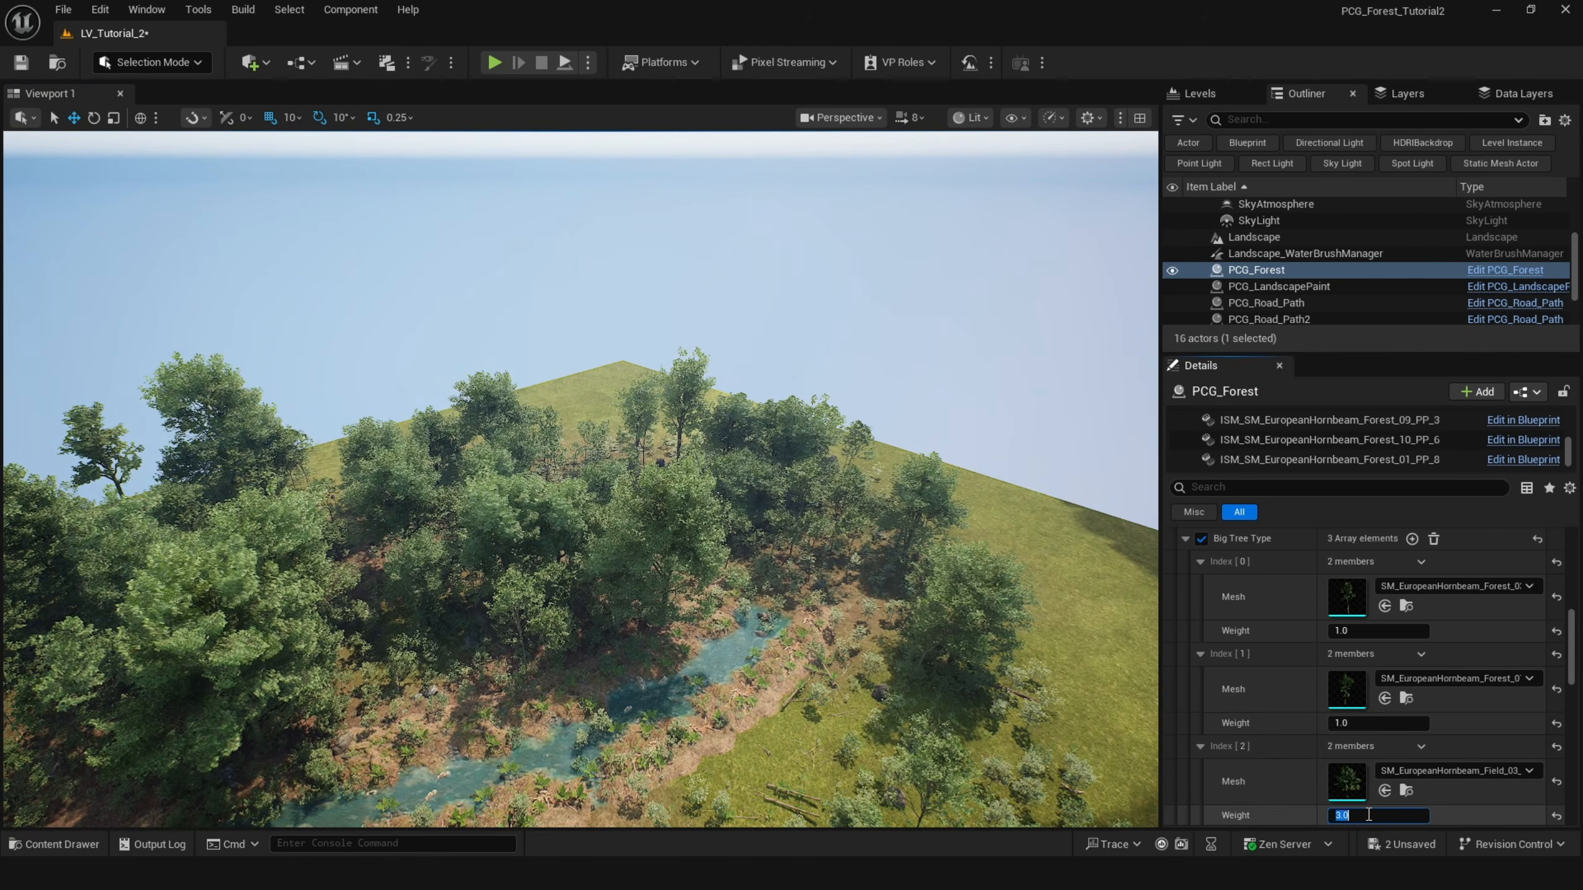
pyautogui.write('4')
pyautogui.press('Return')
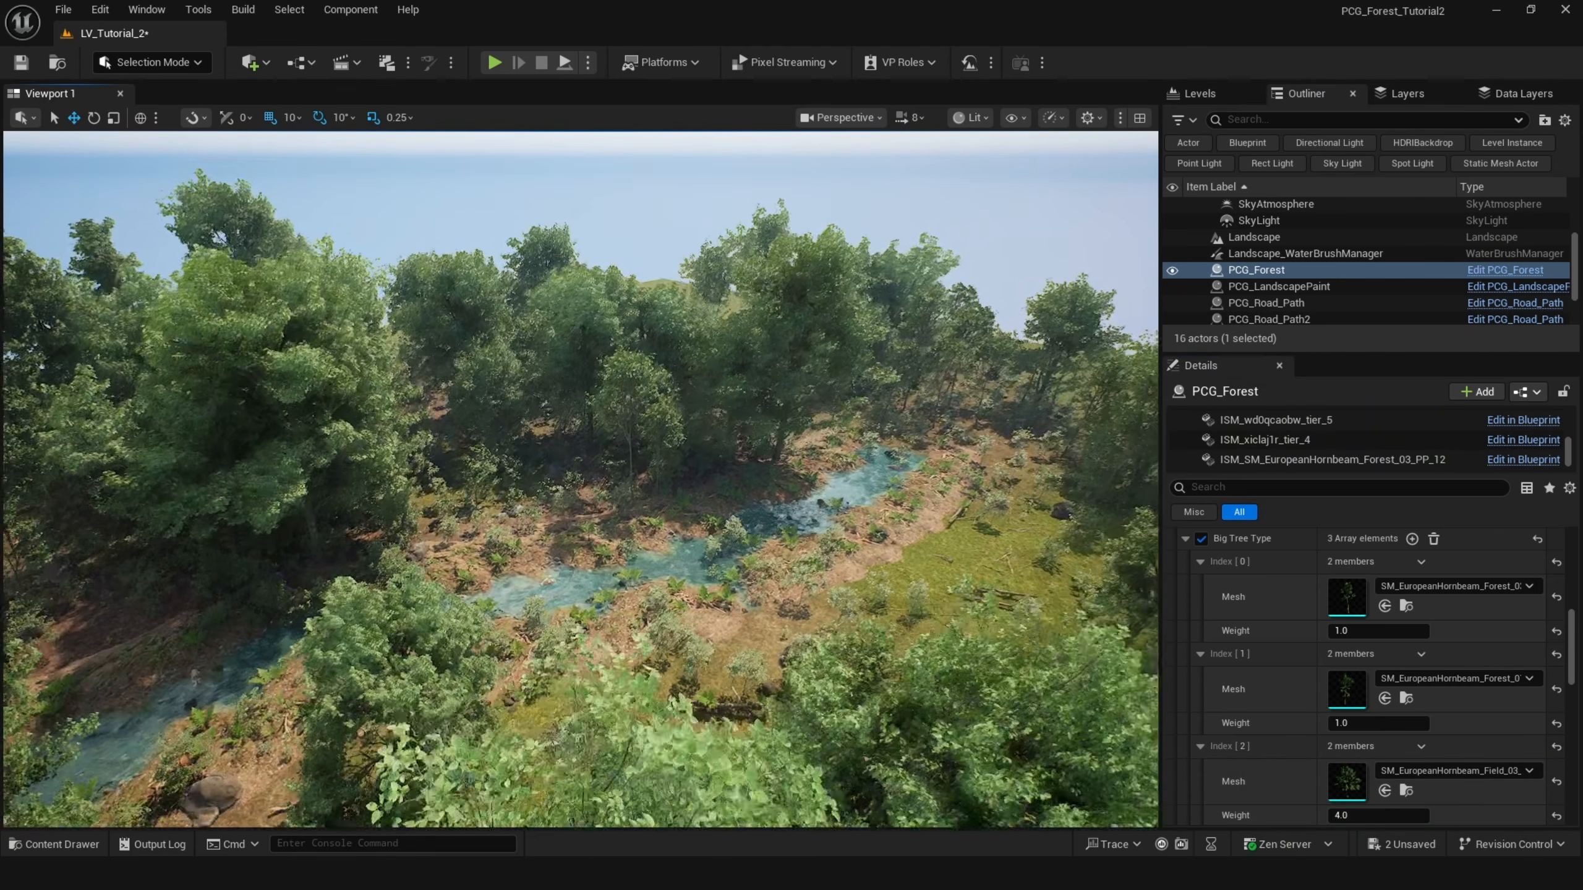
pyautogui.moveTo(498, 593); pyautogui.dragTo(489, 555, button='right')
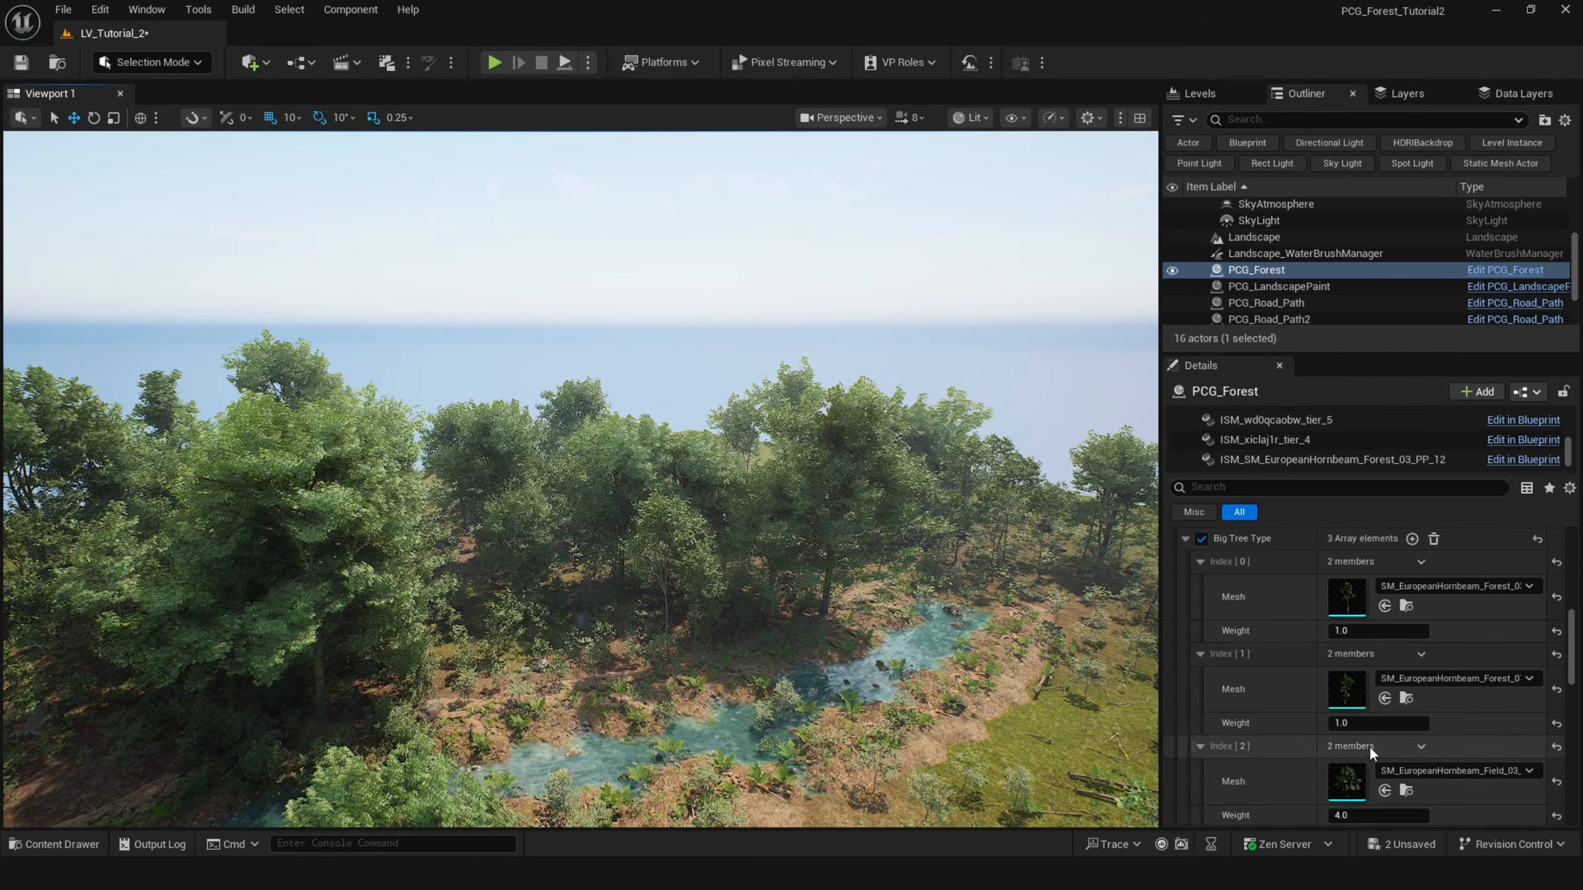
pyautogui.click(1364, 812)
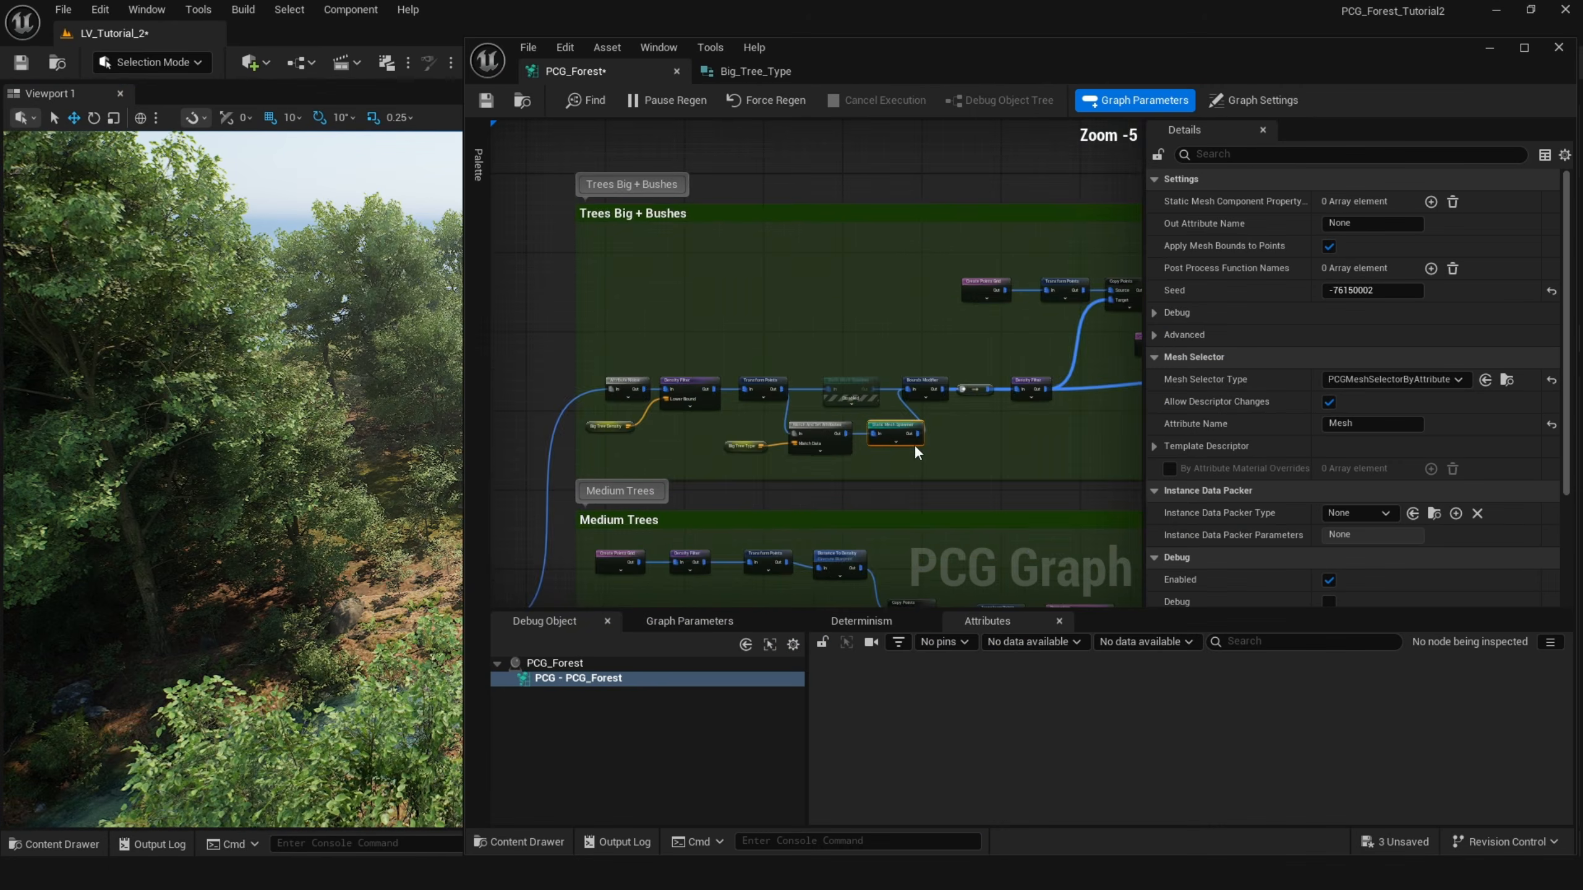
pyautogui.scroll(1, 948, 439)
pyautogui.click(987, 435)
pyautogui.scroll(1, 873, 437)
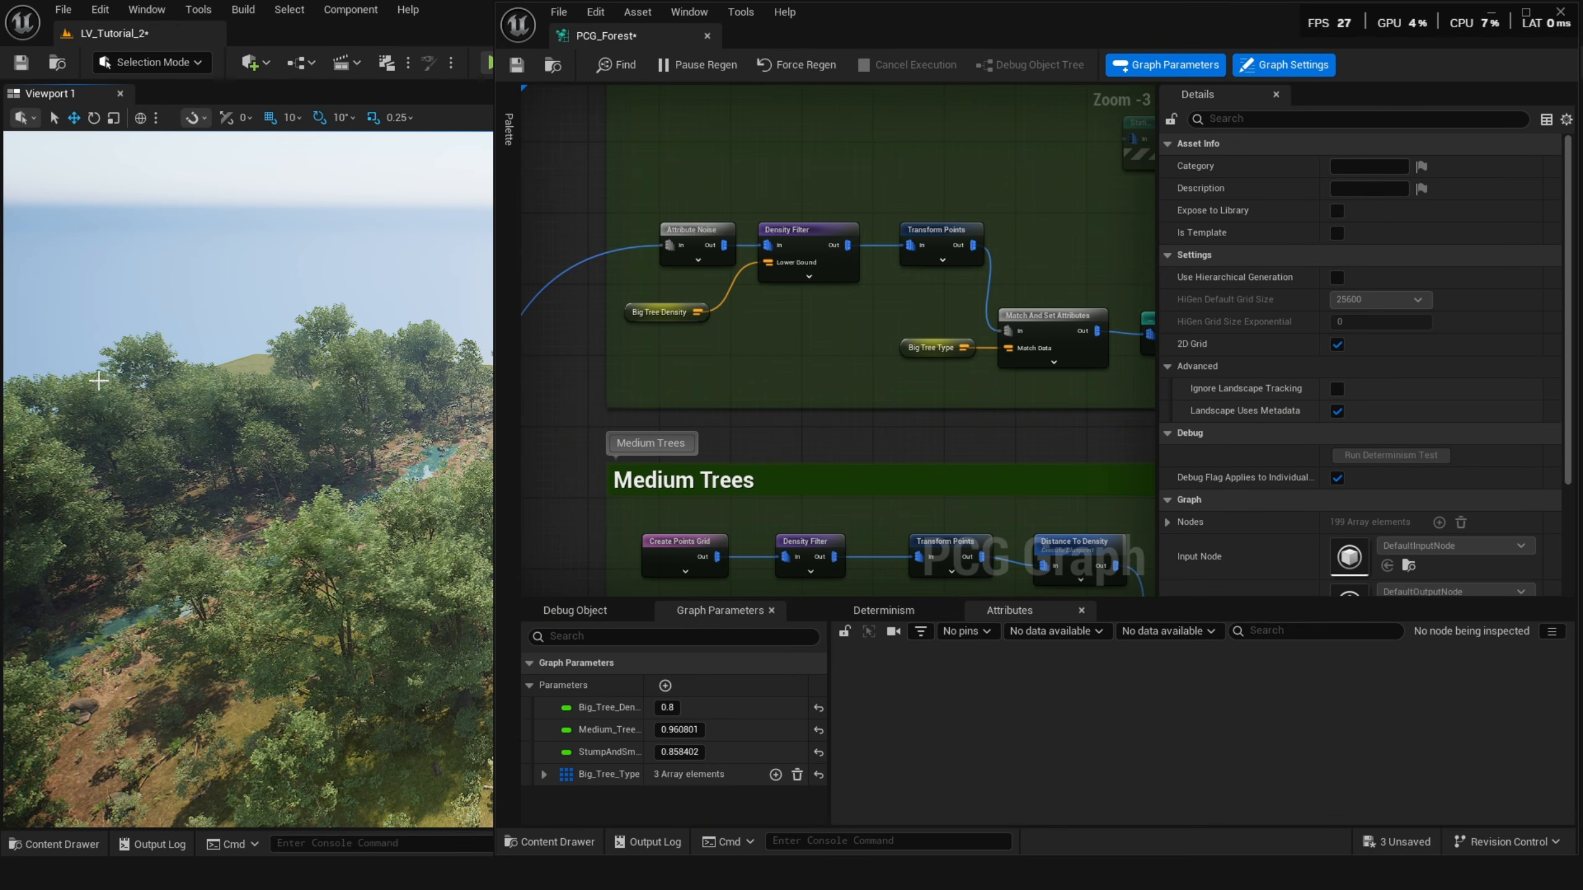
pyautogui.moveTo(98, 380)
pyautogui.mouseDown(button='right')
pyautogui.moveTo(81, 473)
pyautogui.moveTo(56, 383)
pyautogui.moveTo(81, 354)
pyautogui.mouseUp(button='right')
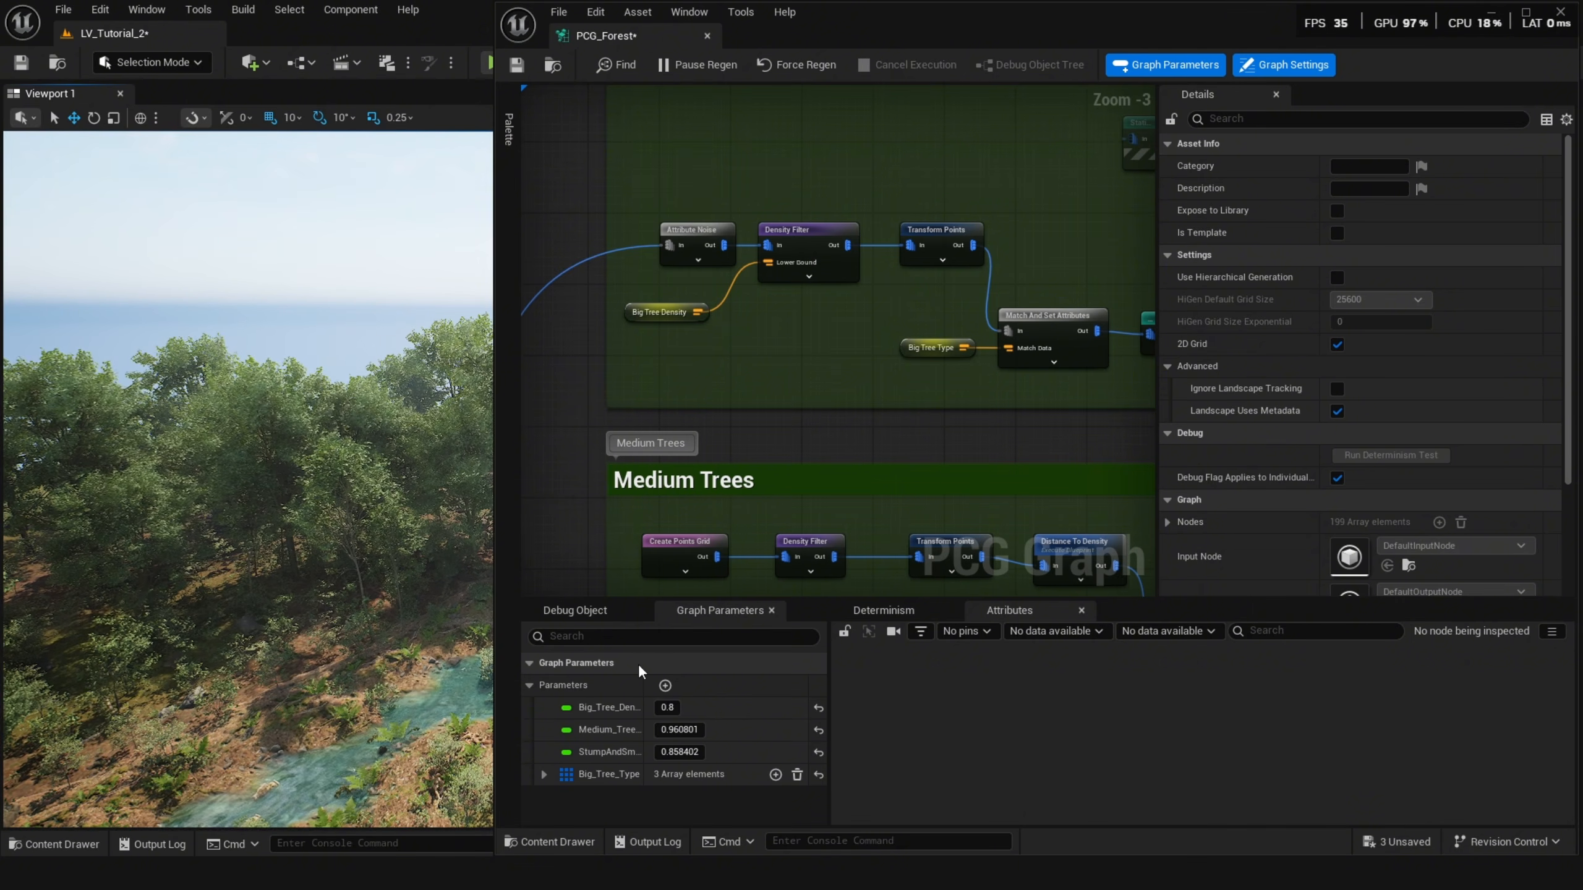
# Add a new float graph parameter named Scale_Big_Tree with a value of 1.0.
pyautogui.click(664, 685)
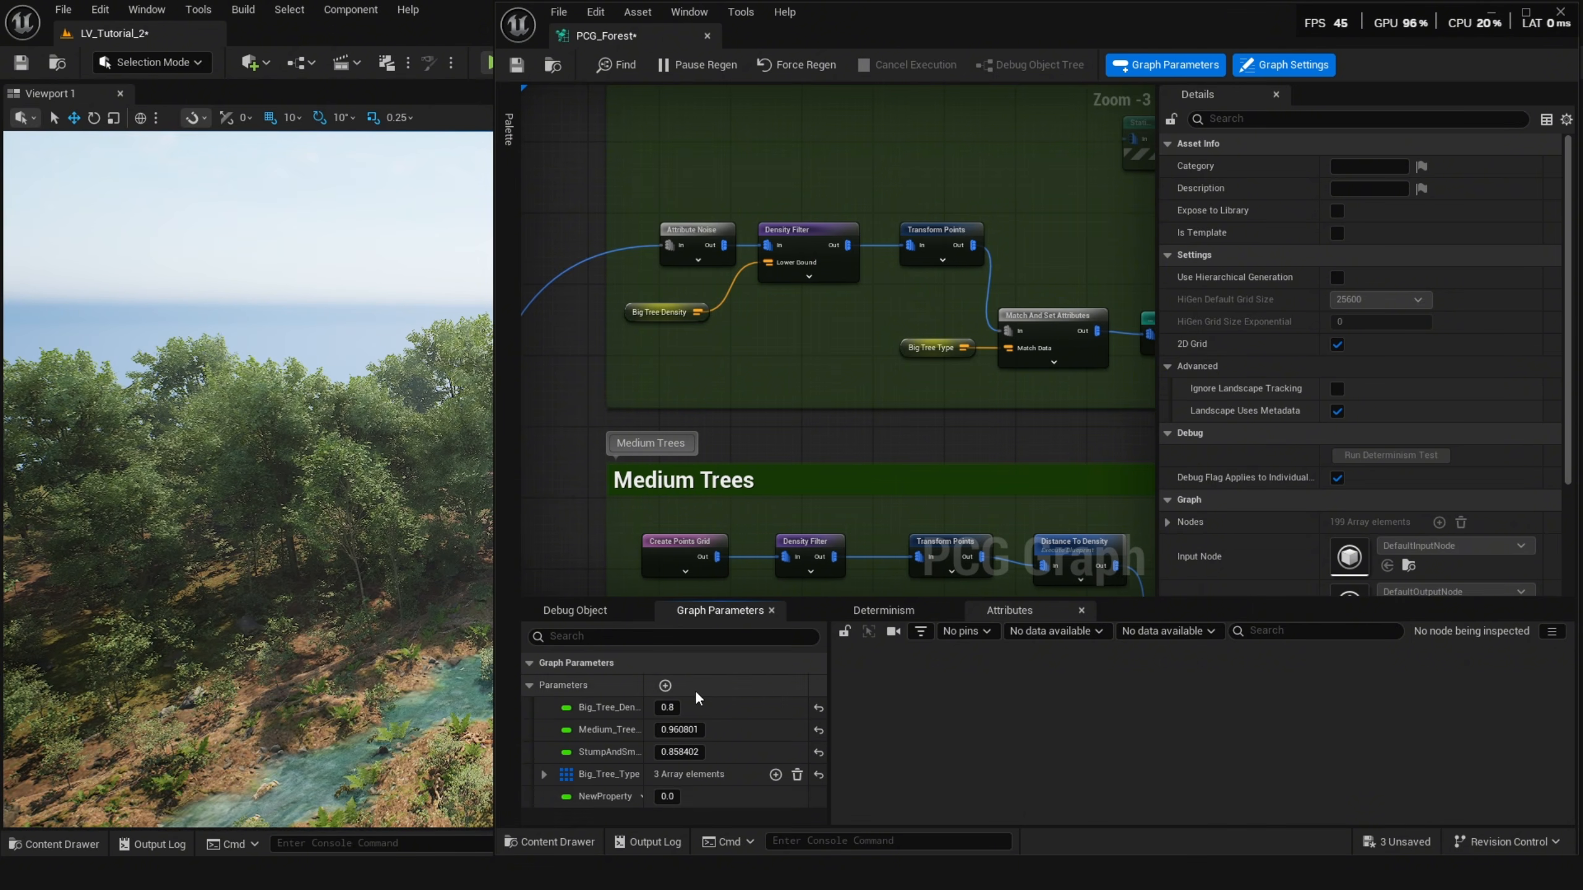
pyautogui.click(639, 797)
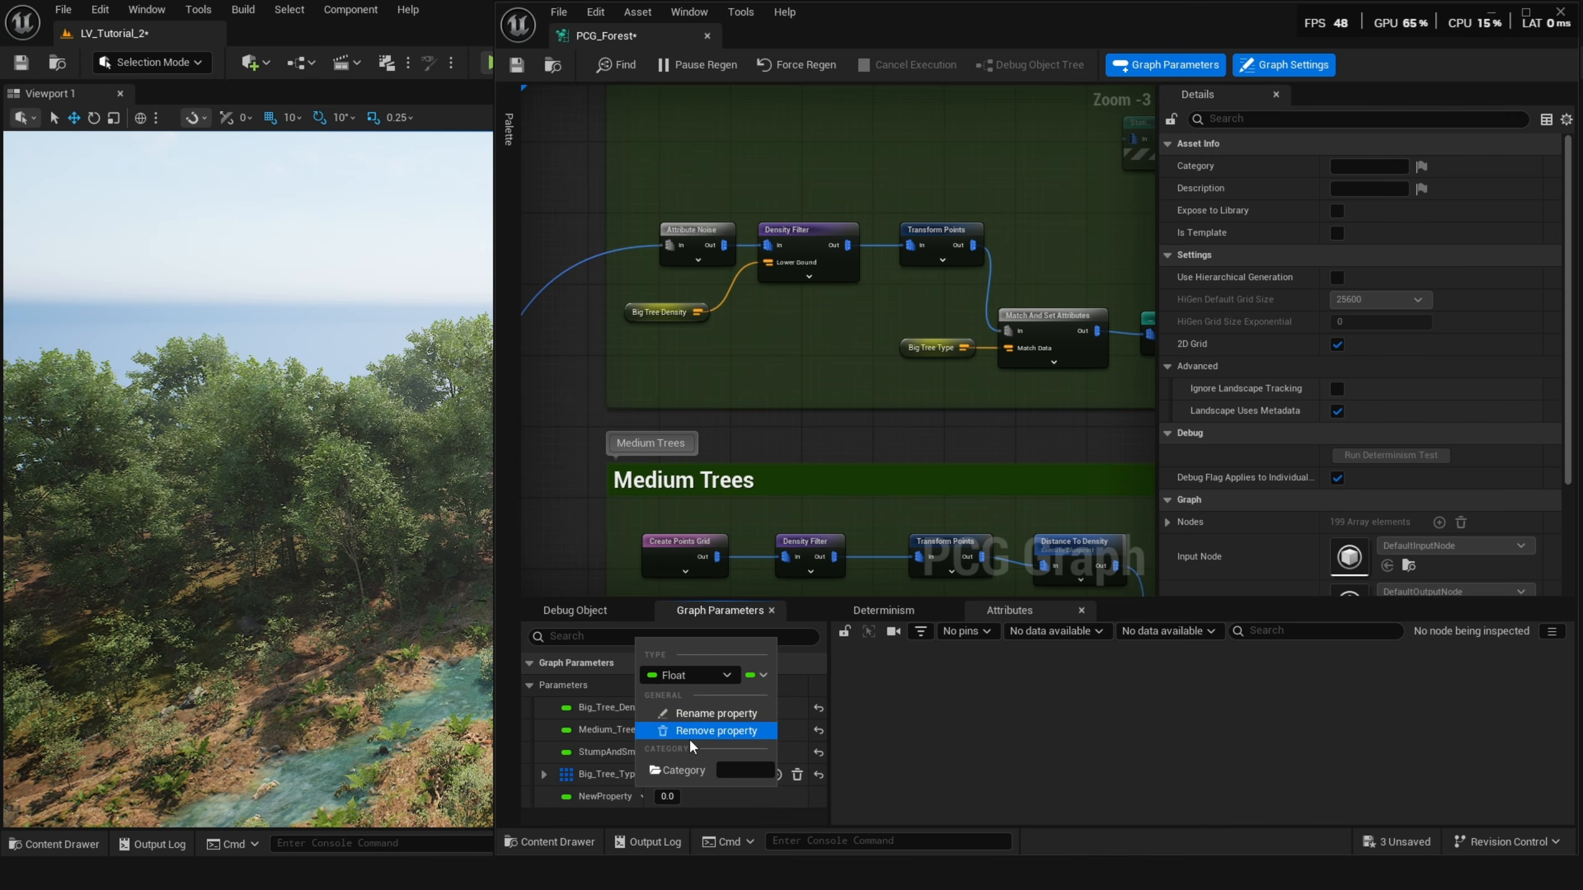
pyautogui.click(700, 717)
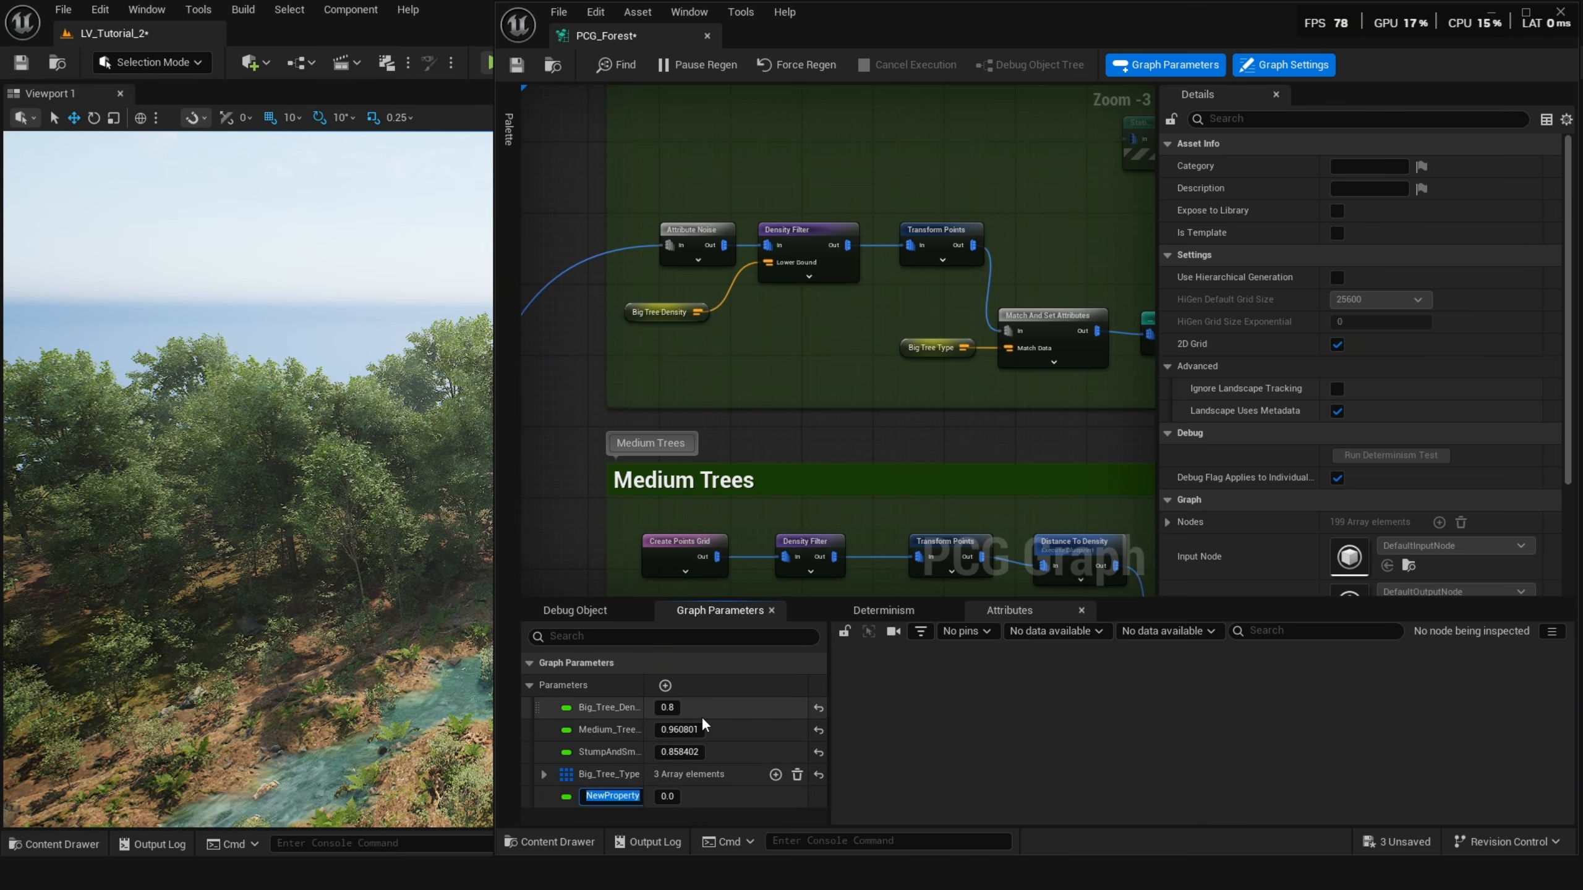
pyautogui.write('Scale_')
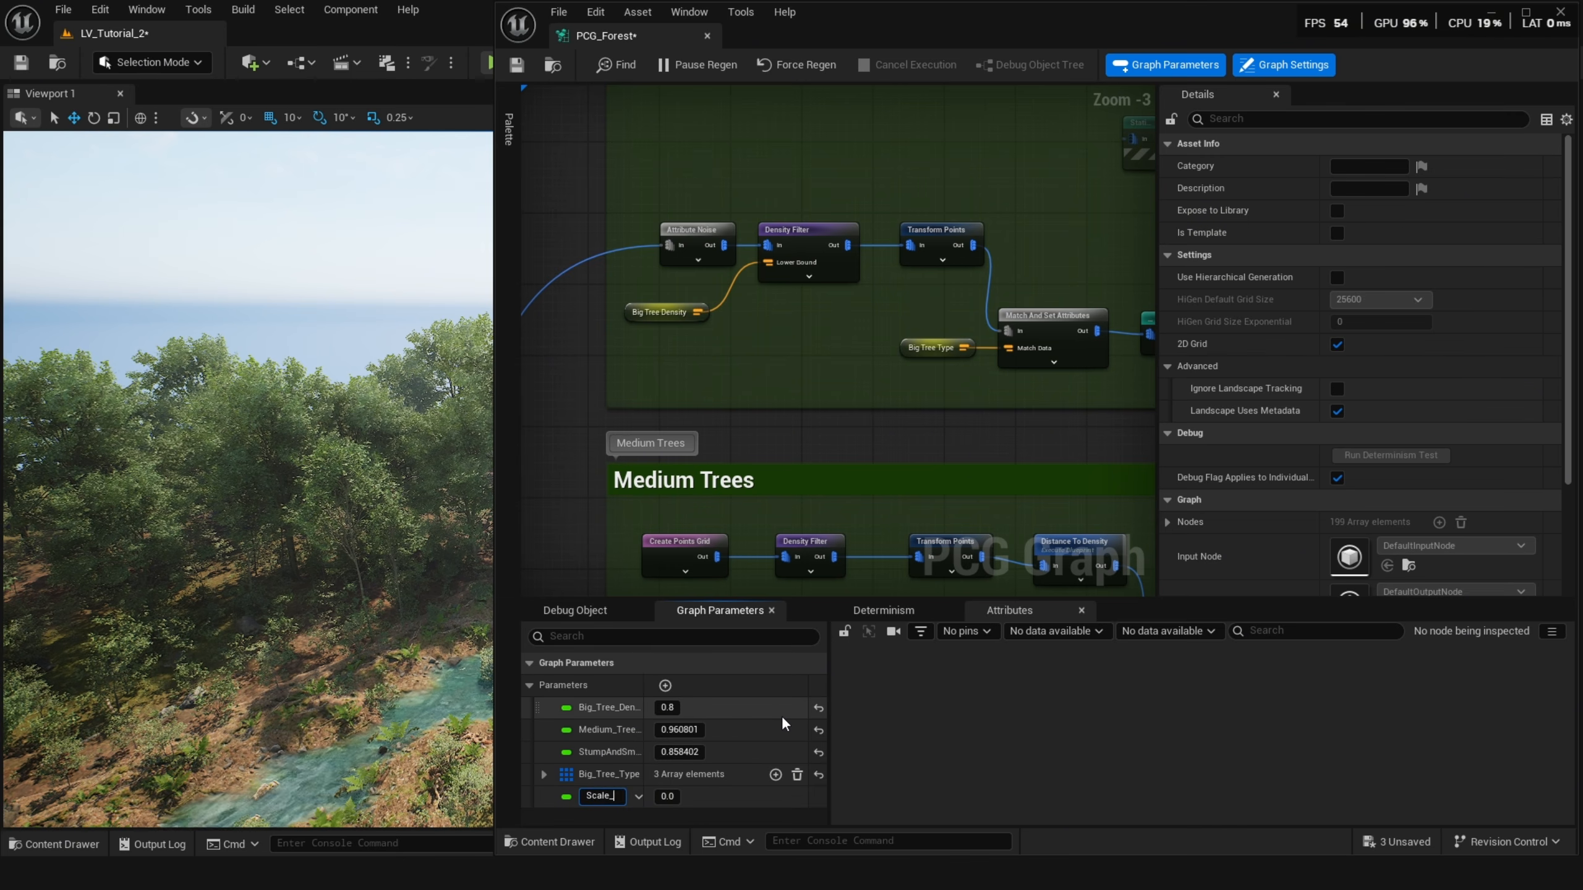
pyautogui.write('Big_Tree')
pyautogui.press('Return')
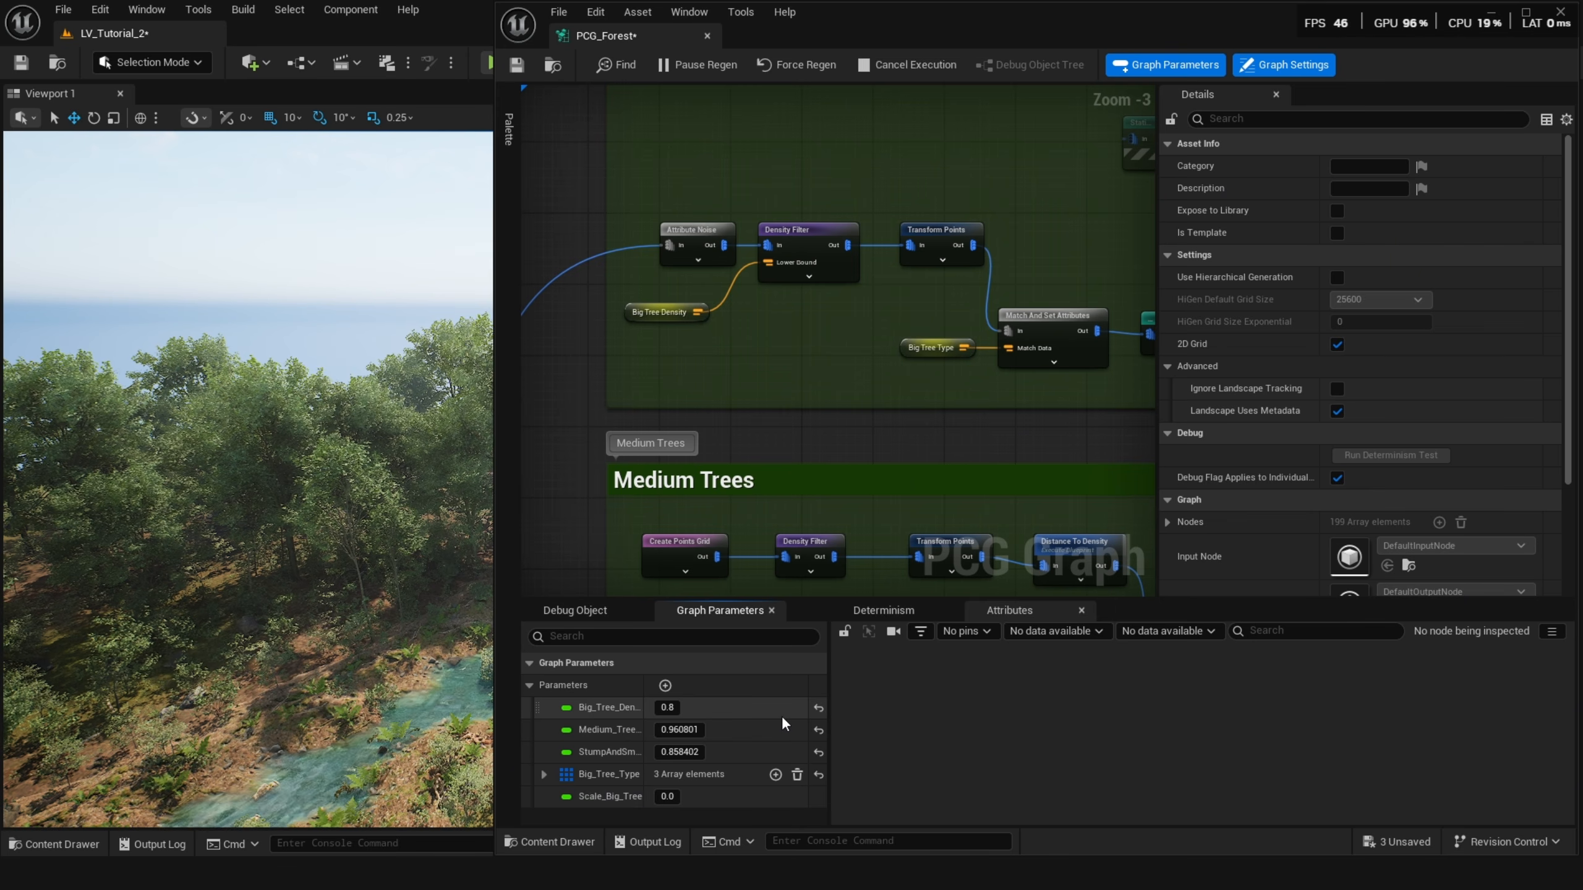
pyautogui.click(668, 798)
pyautogui.write('1')
pyautogui.press('Return')
pyautogui.moveTo(645, 682); pyautogui.dragTo(678, 679)
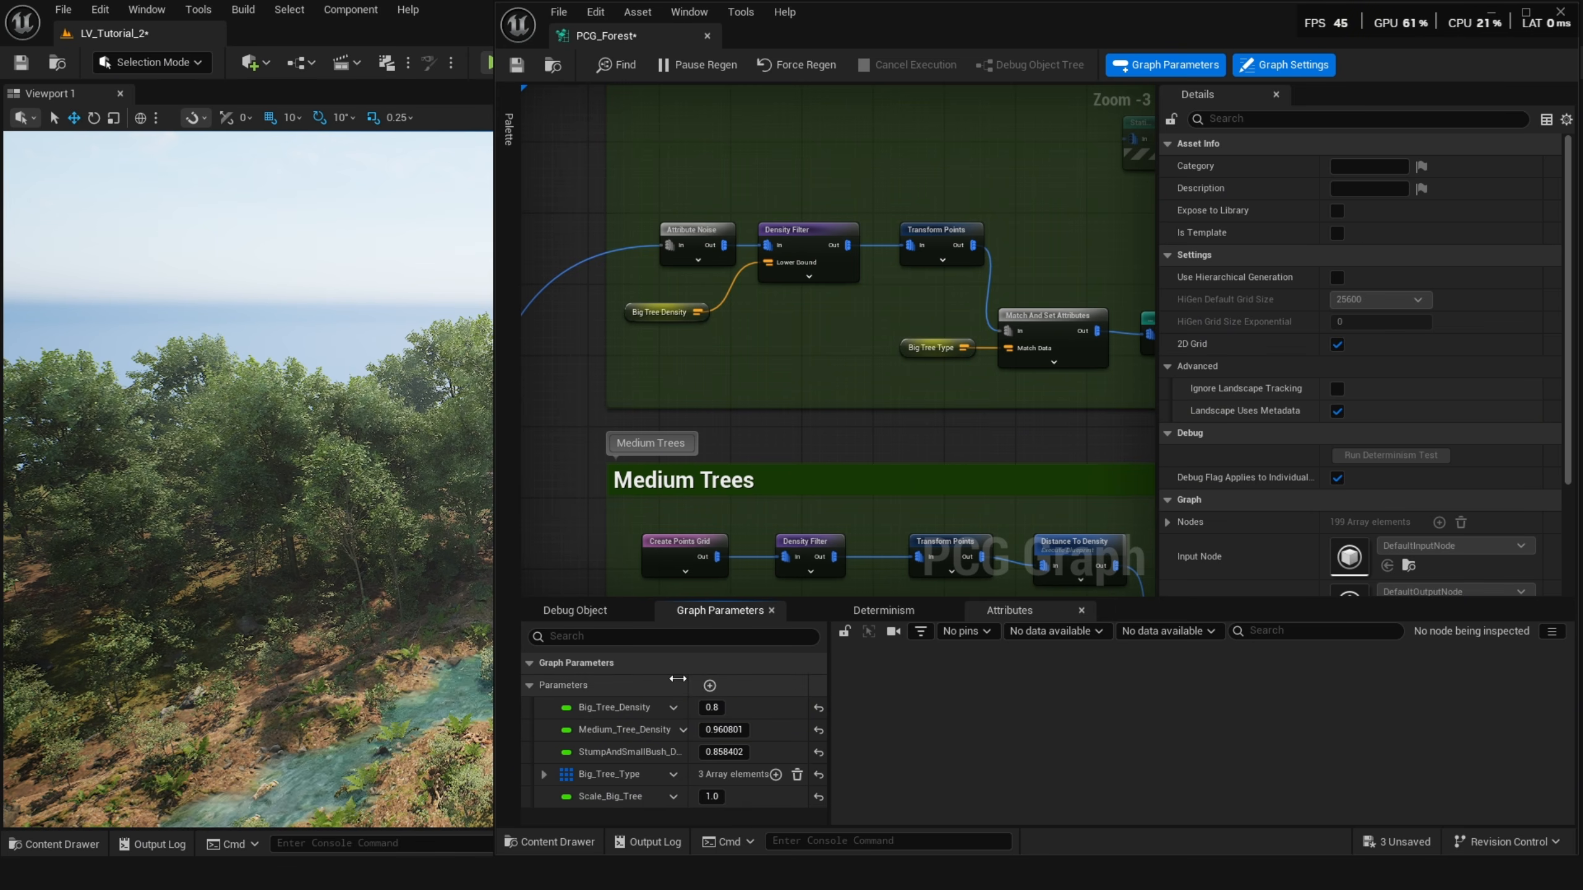
# Add a Multiply attribute math node and connect the Transform Points output to its In A.
pyautogui.scroll(2, 720, 386)
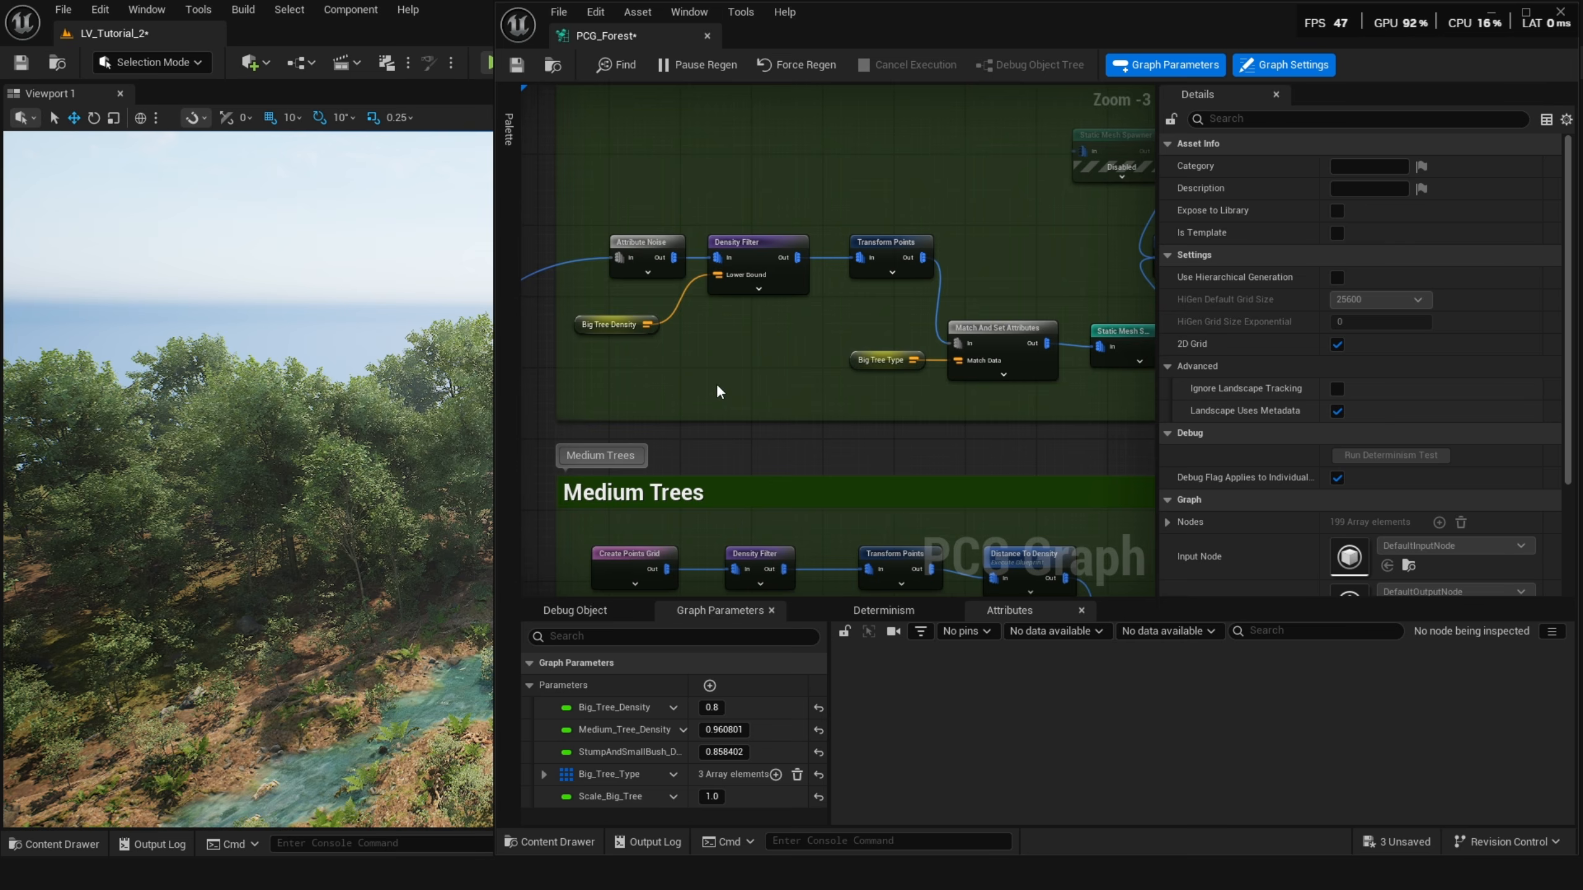
pyautogui.rightClick(759, 350)
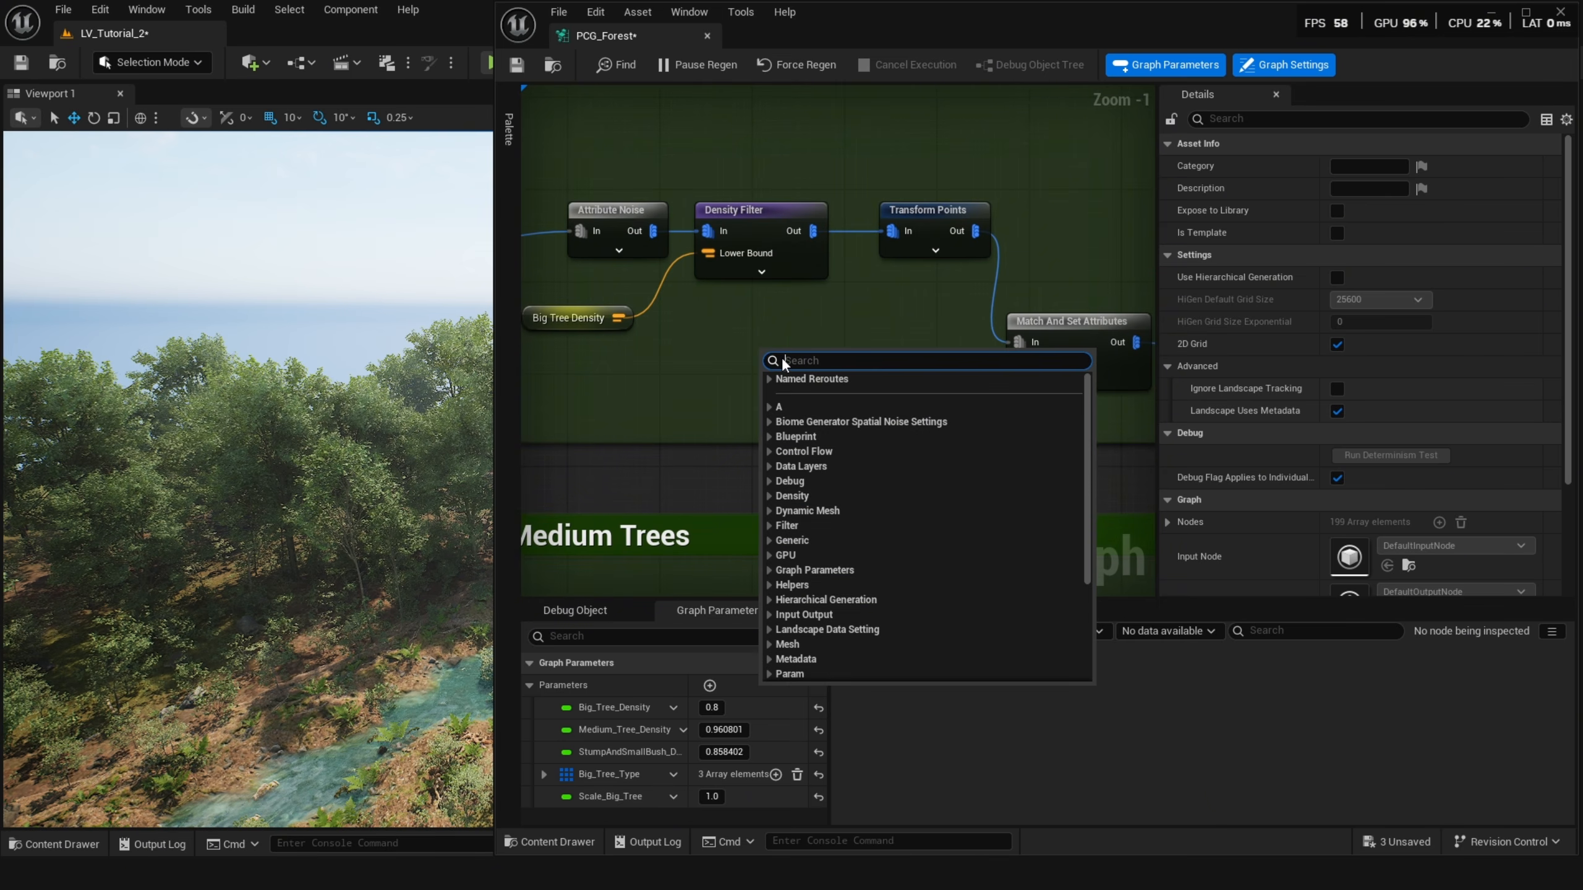
pyautogui.write('mul')
pyautogui.press('Return')
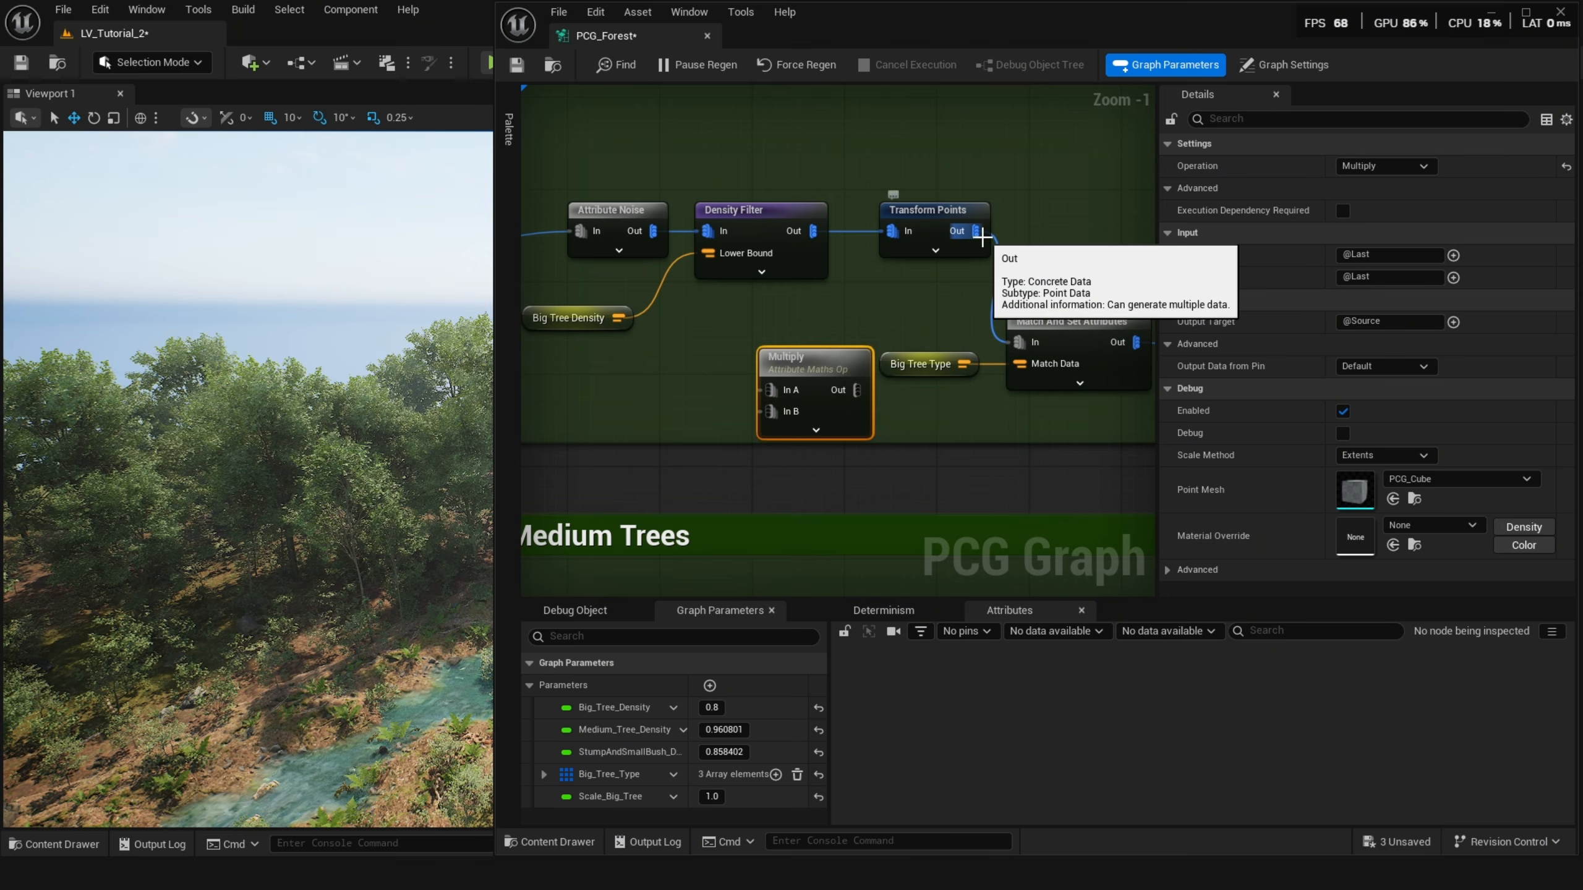
pyautogui.click(940, 226)
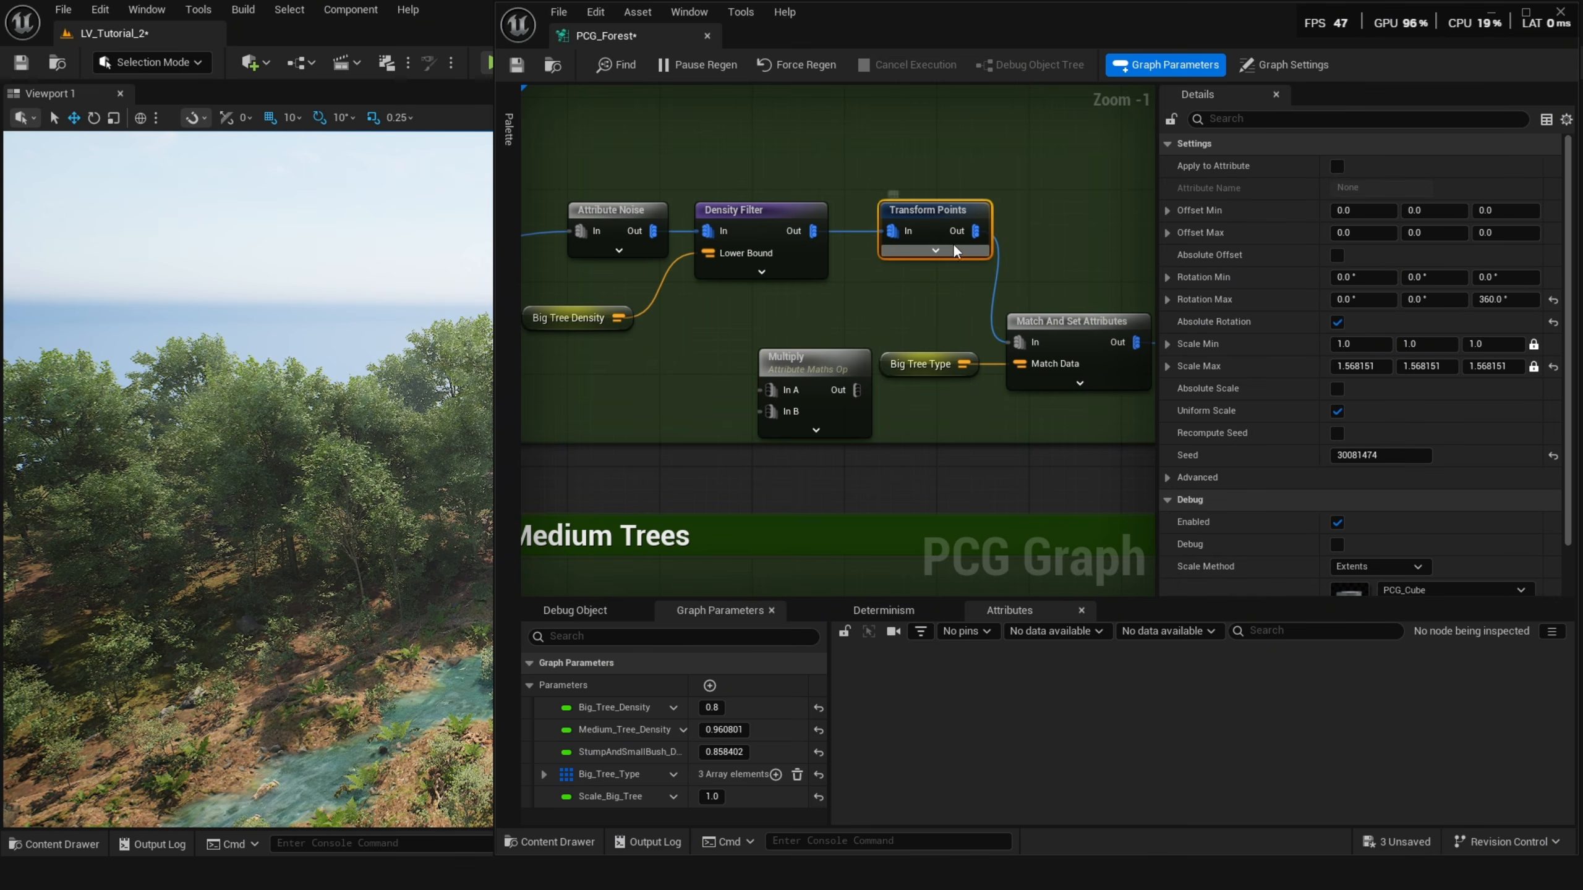
pyautogui.moveTo(975, 231); pyautogui.dragTo(768, 387)
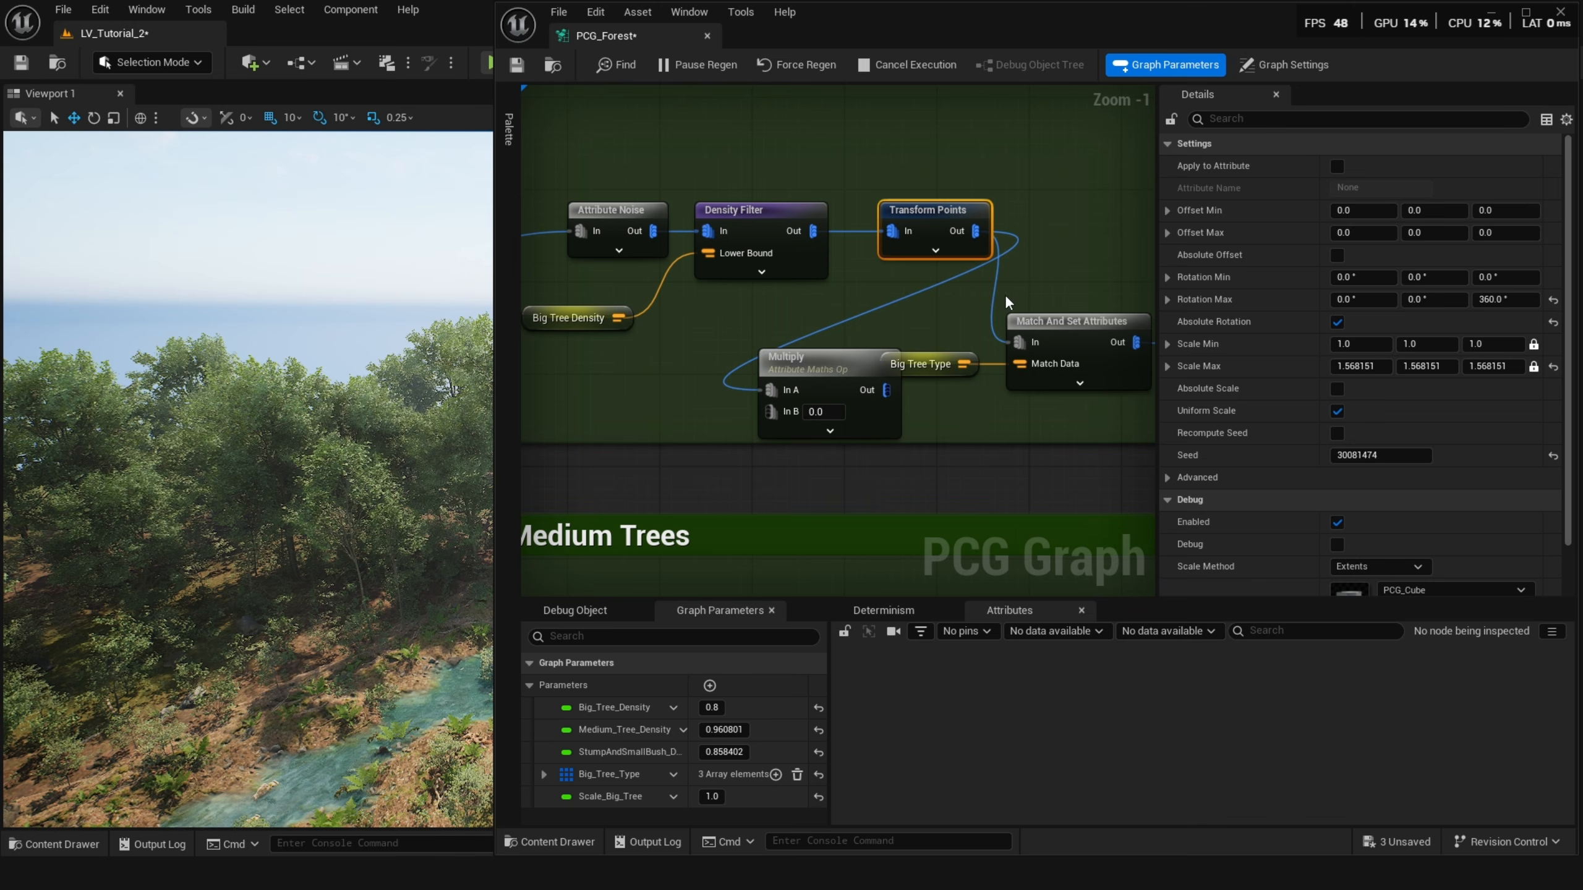
pyautogui.keyDown('ctrl'); pyautogui.click(993, 288); pyautogui.keyUp('ctrl')
pyautogui.click(918, 288)
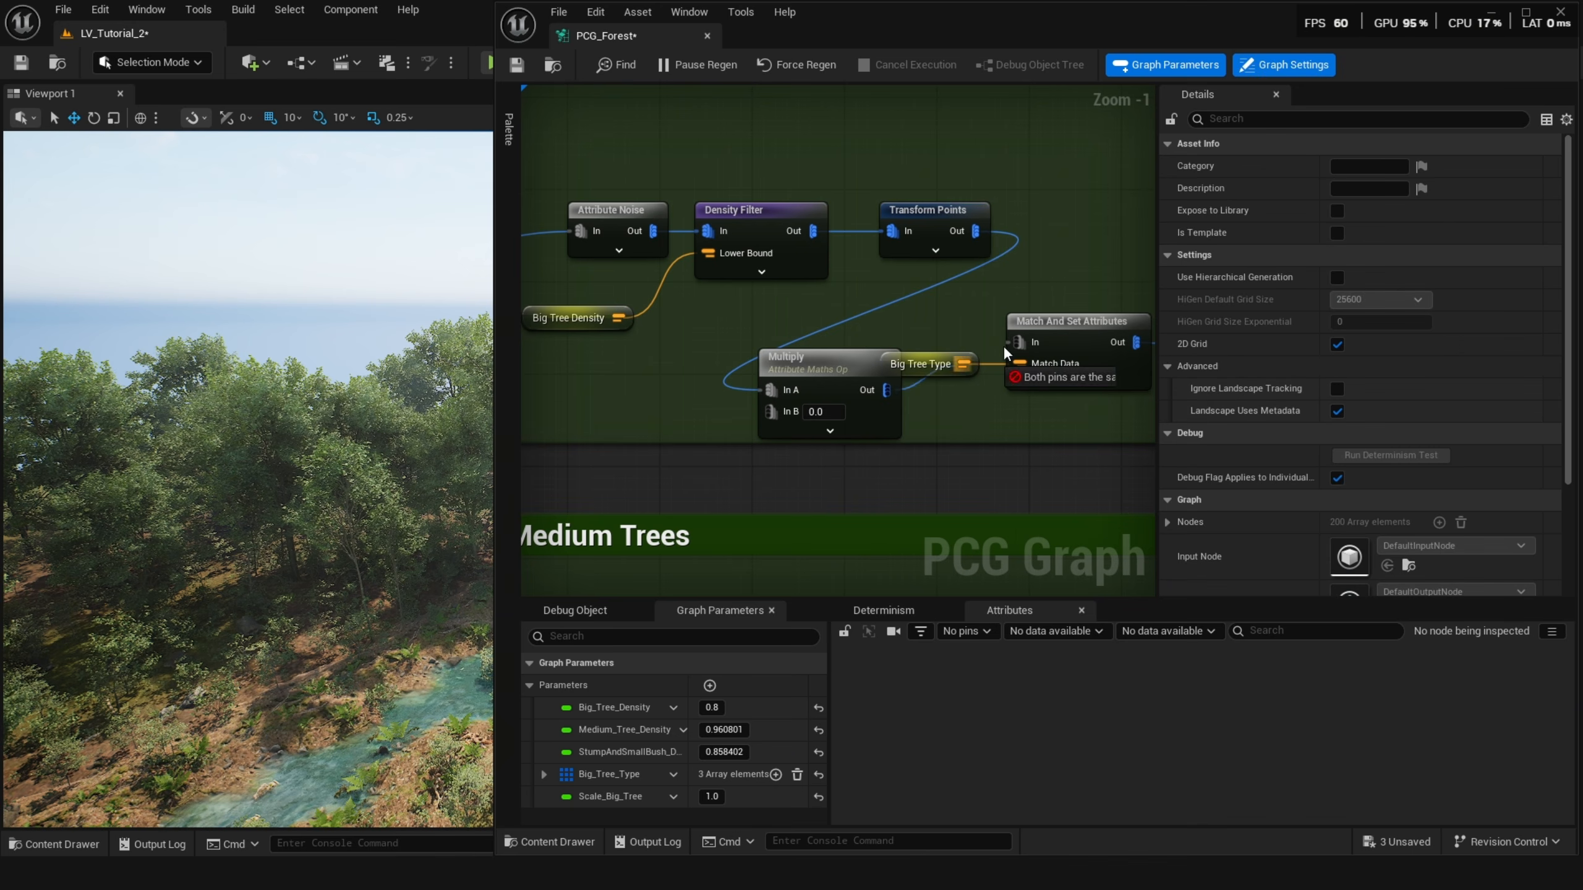
pyautogui.moveTo(1004, 348); pyautogui.dragTo(1021, 342)
# Add a Get Scale_Big_Tree parameter node wired into the Multiply node's In B.
pyautogui.moveTo(770, 412); pyautogui.dragTo(643, 406)
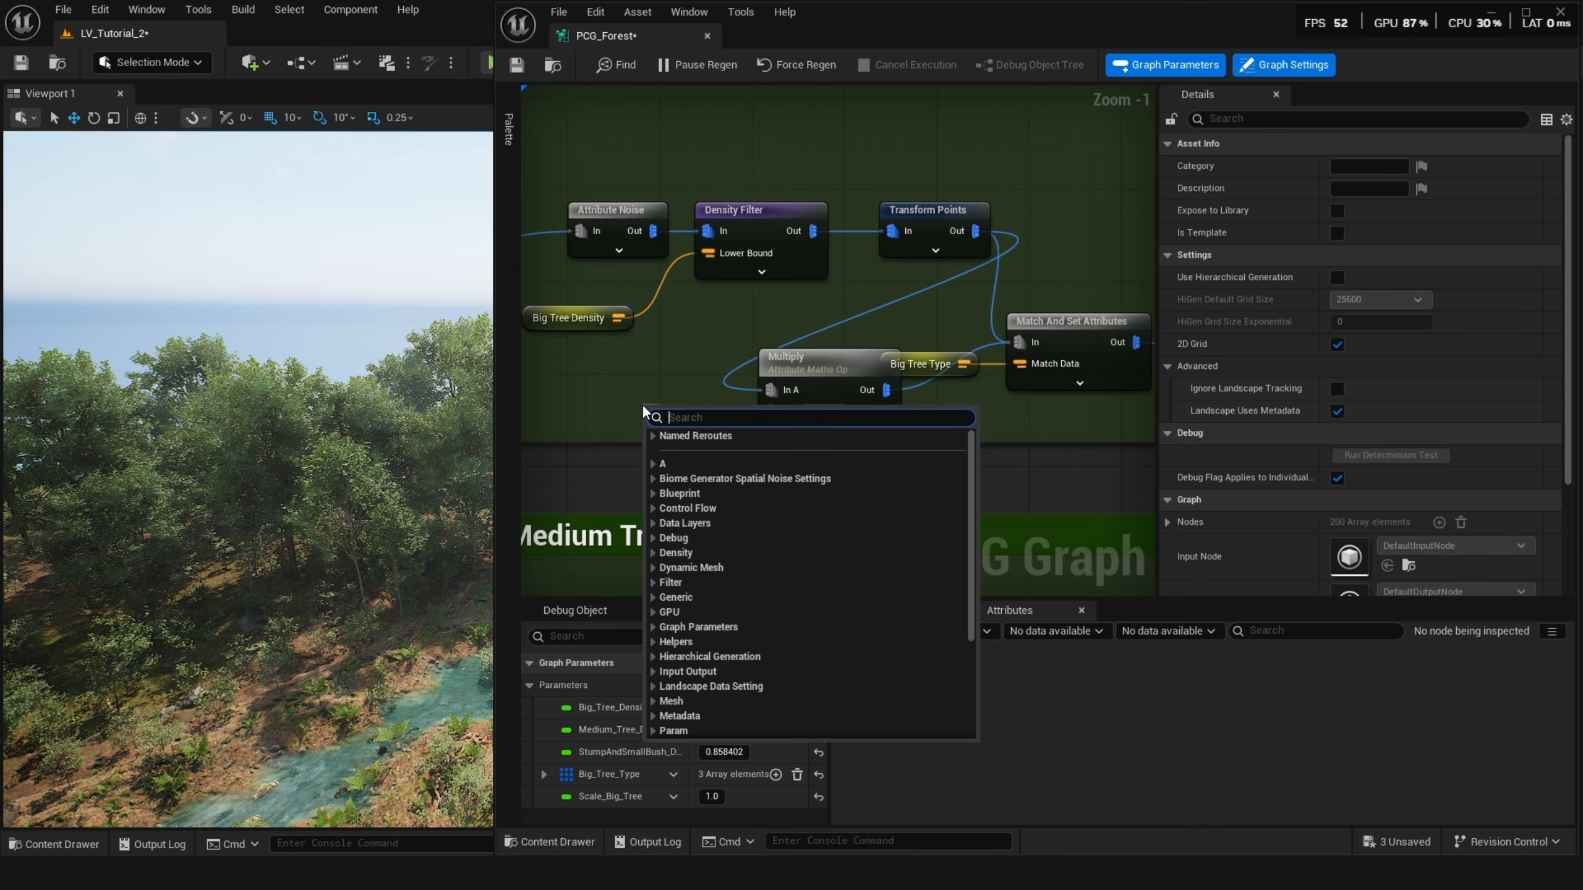
pyautogui.write('get')
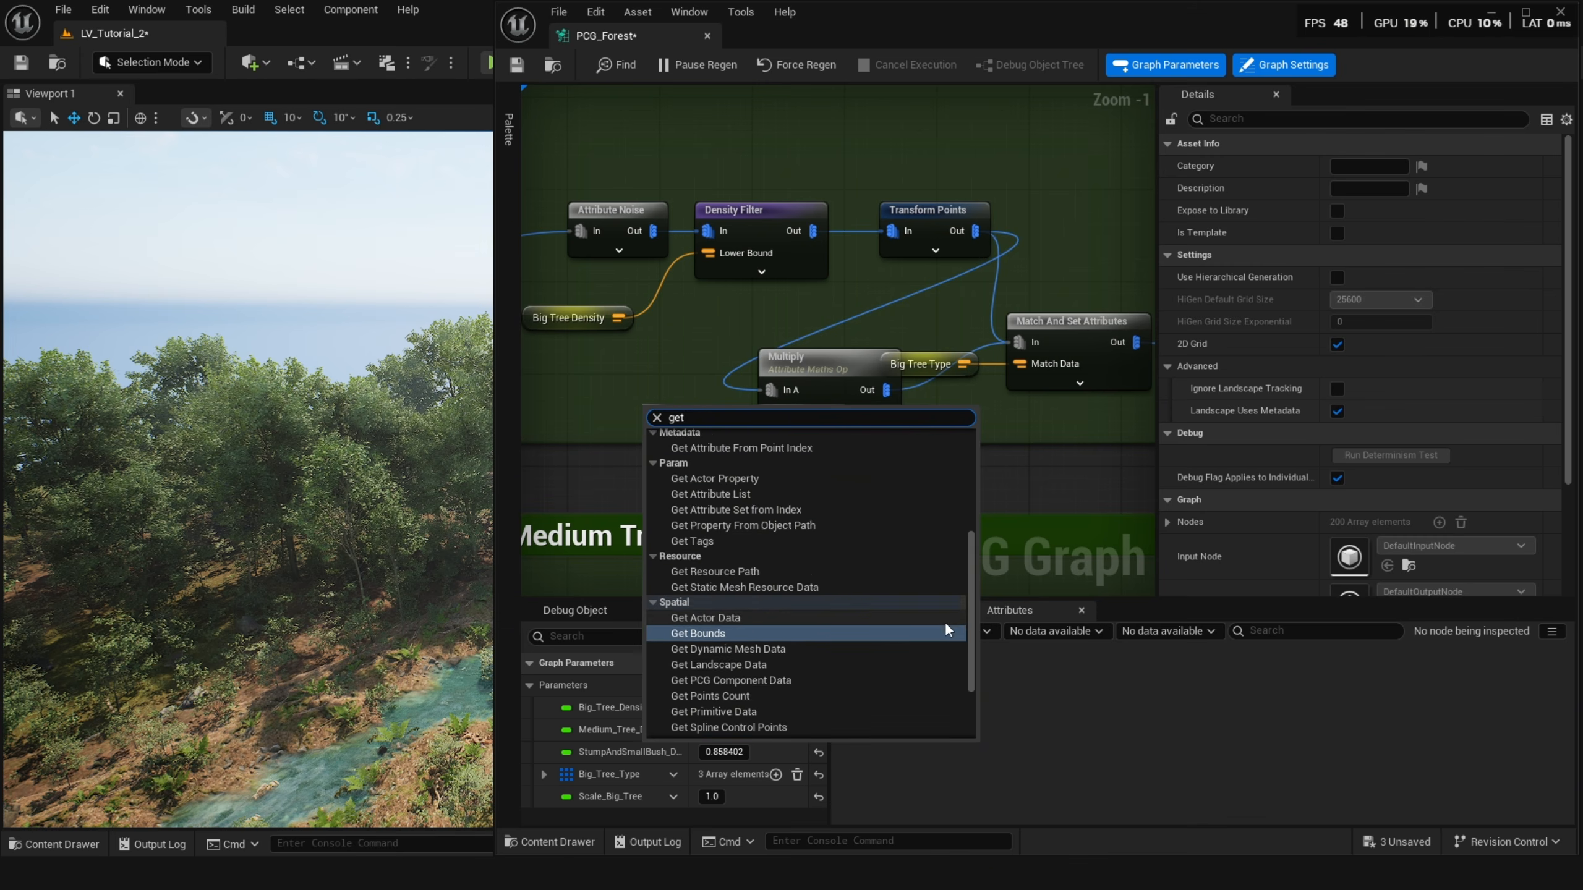
pyautogui.scroll(3, 800, 596)
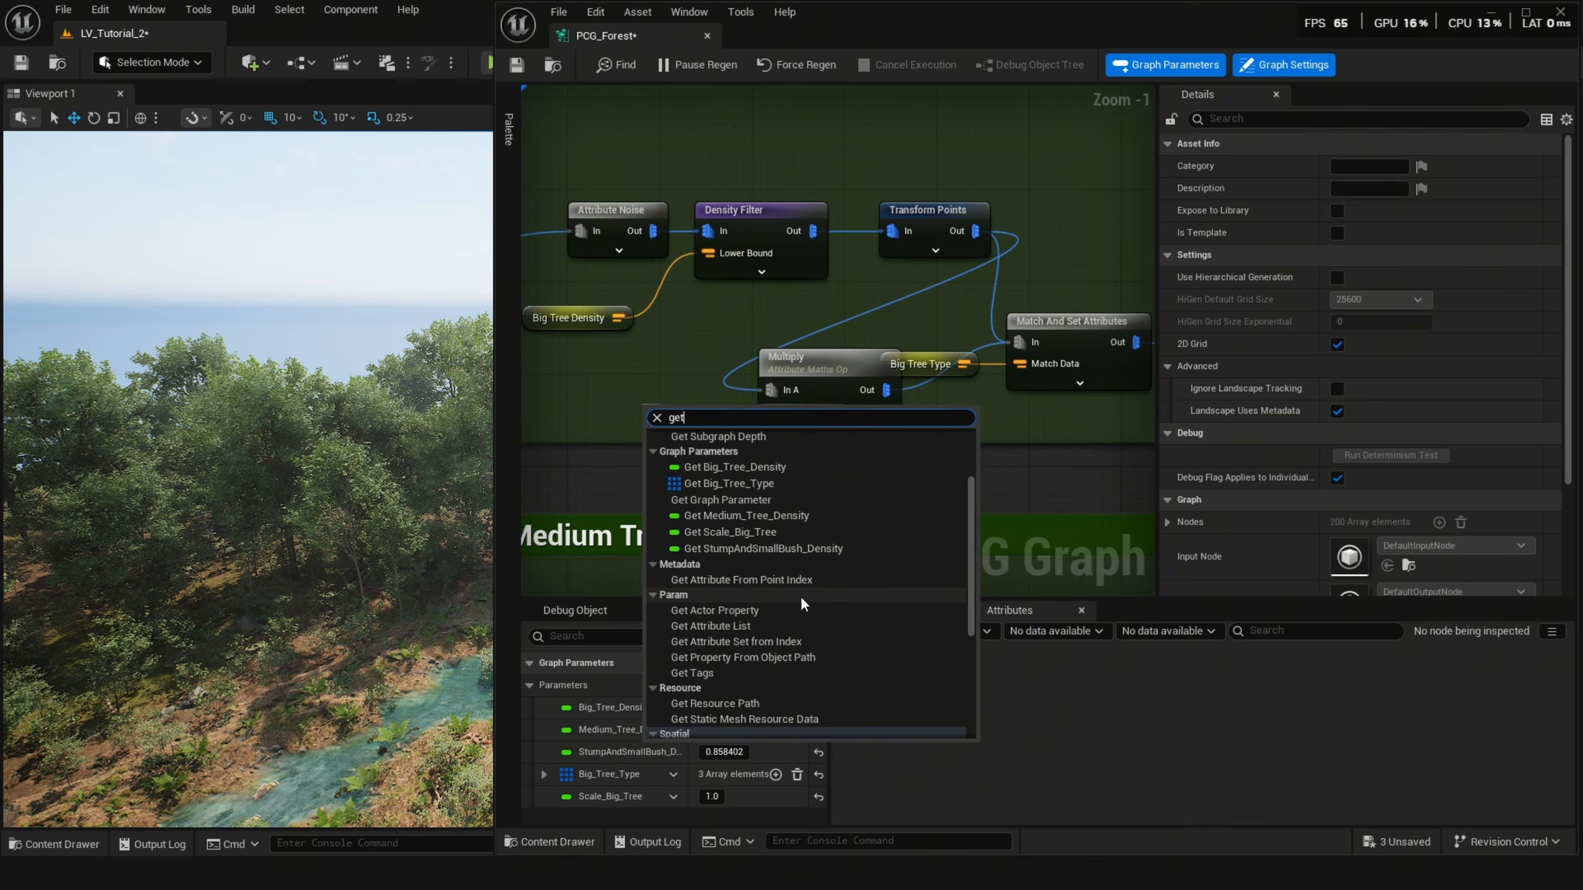
pyautogui.click(740, 530)
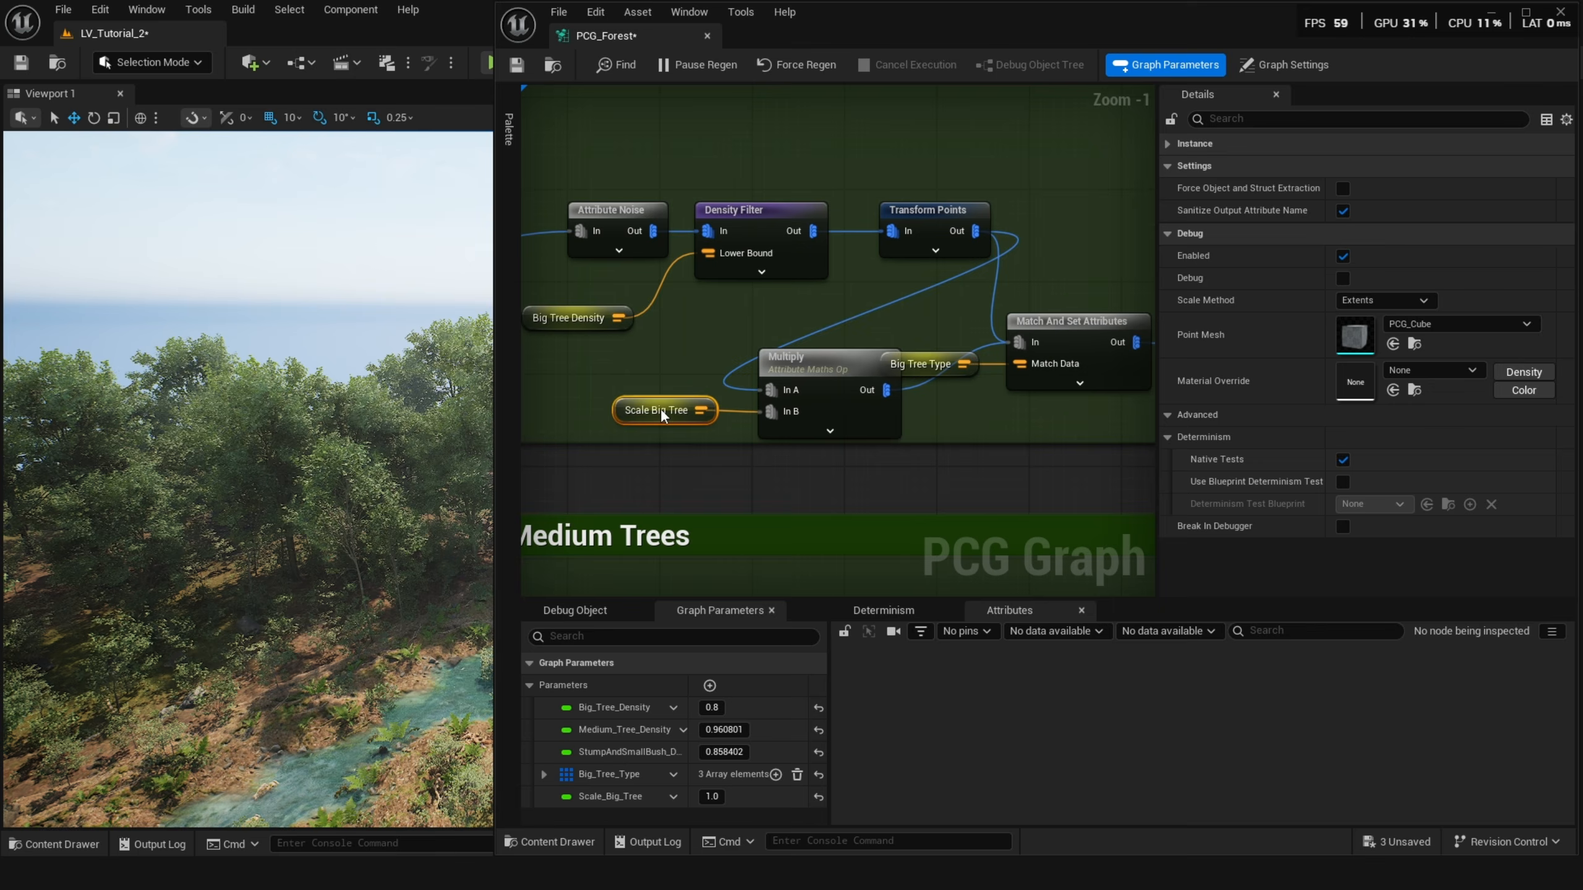
pyautogui.click(821, 371)
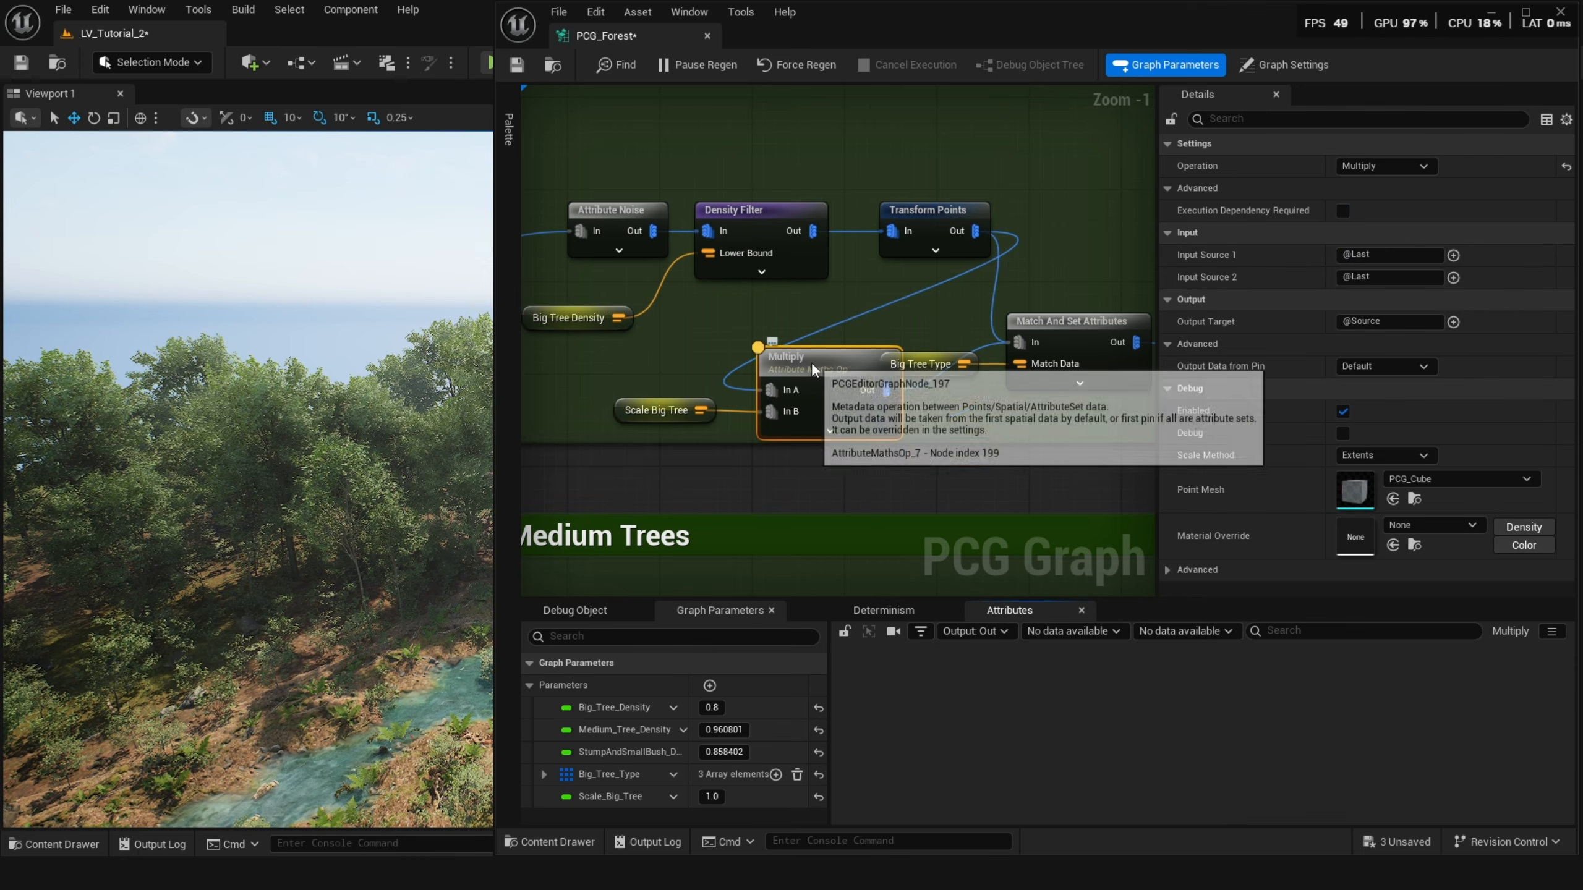
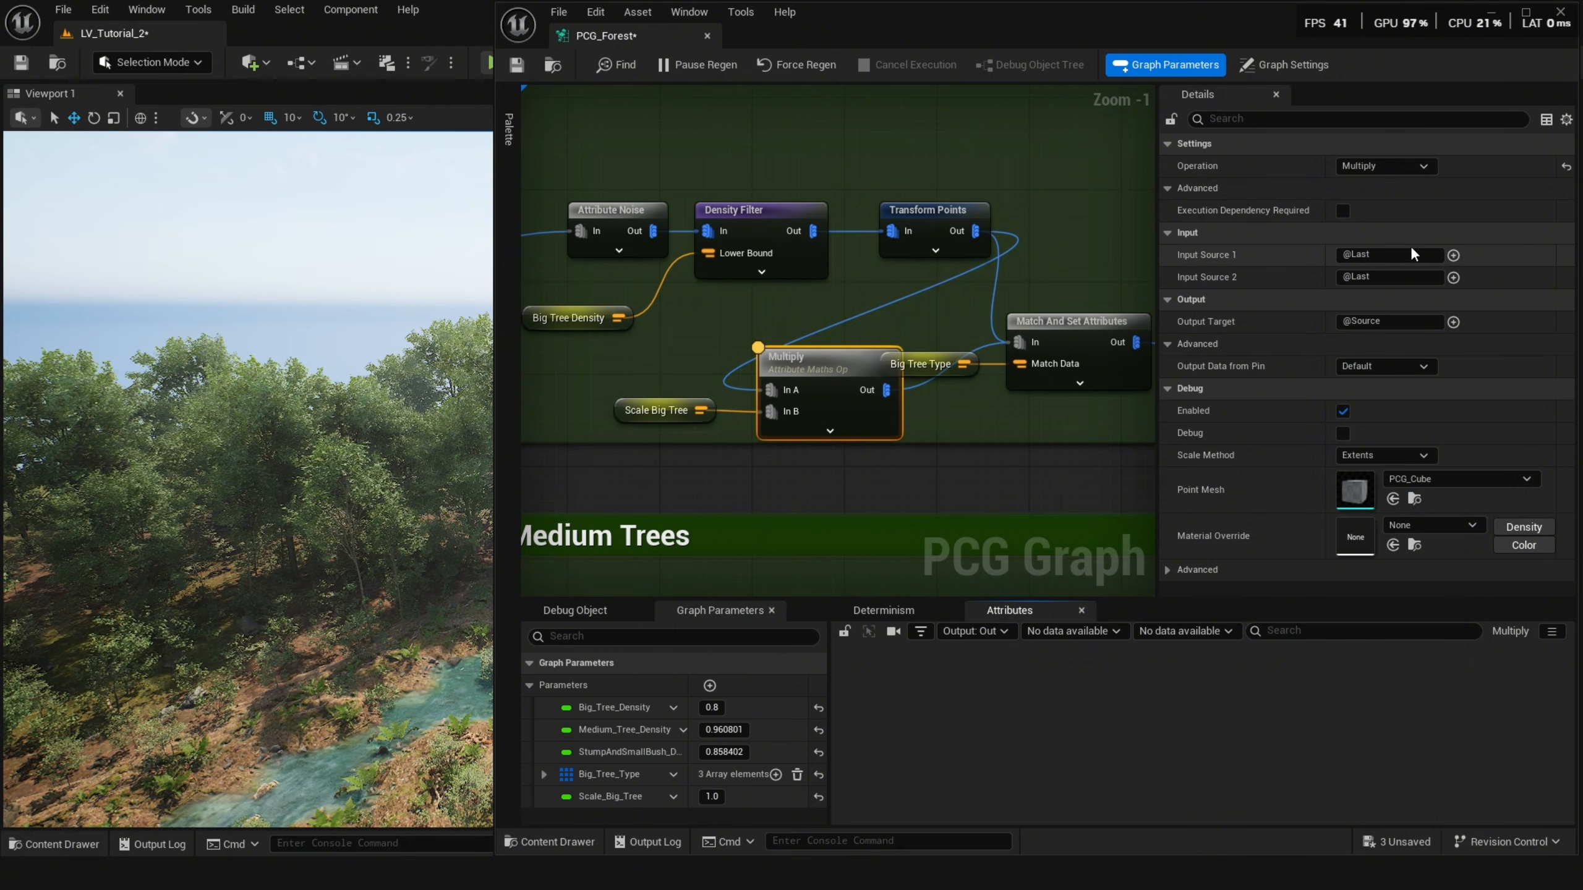
# Set the Multiply node's first input source to the point Scale property.
pyautogui.click(1452, 256)
pyautogui.moveTo(1477, 354)
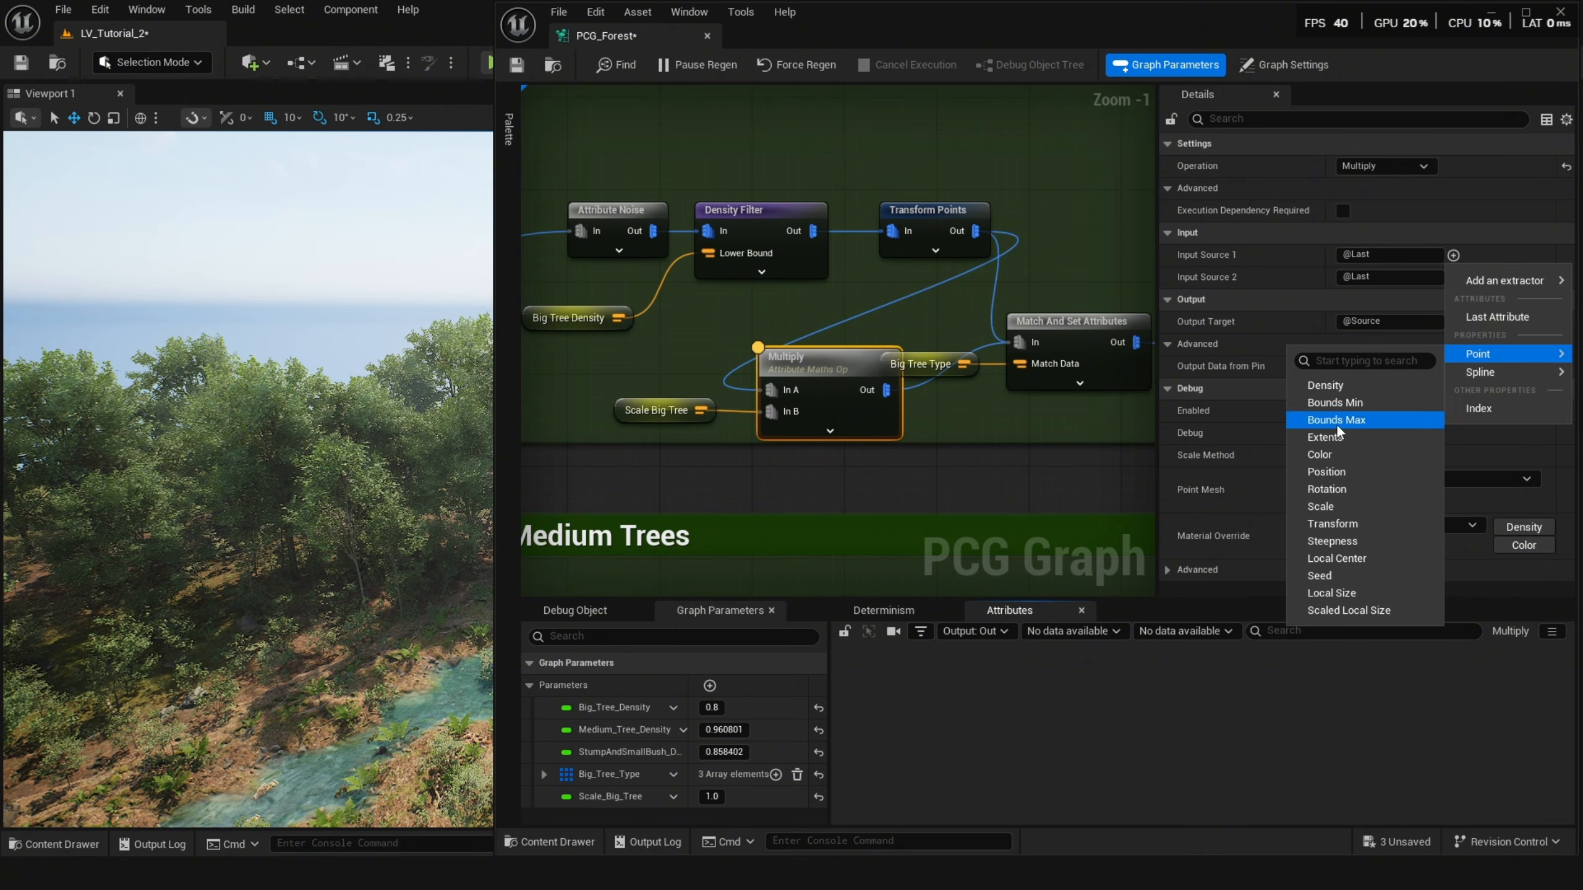
pyautogui.click(1323, 489)
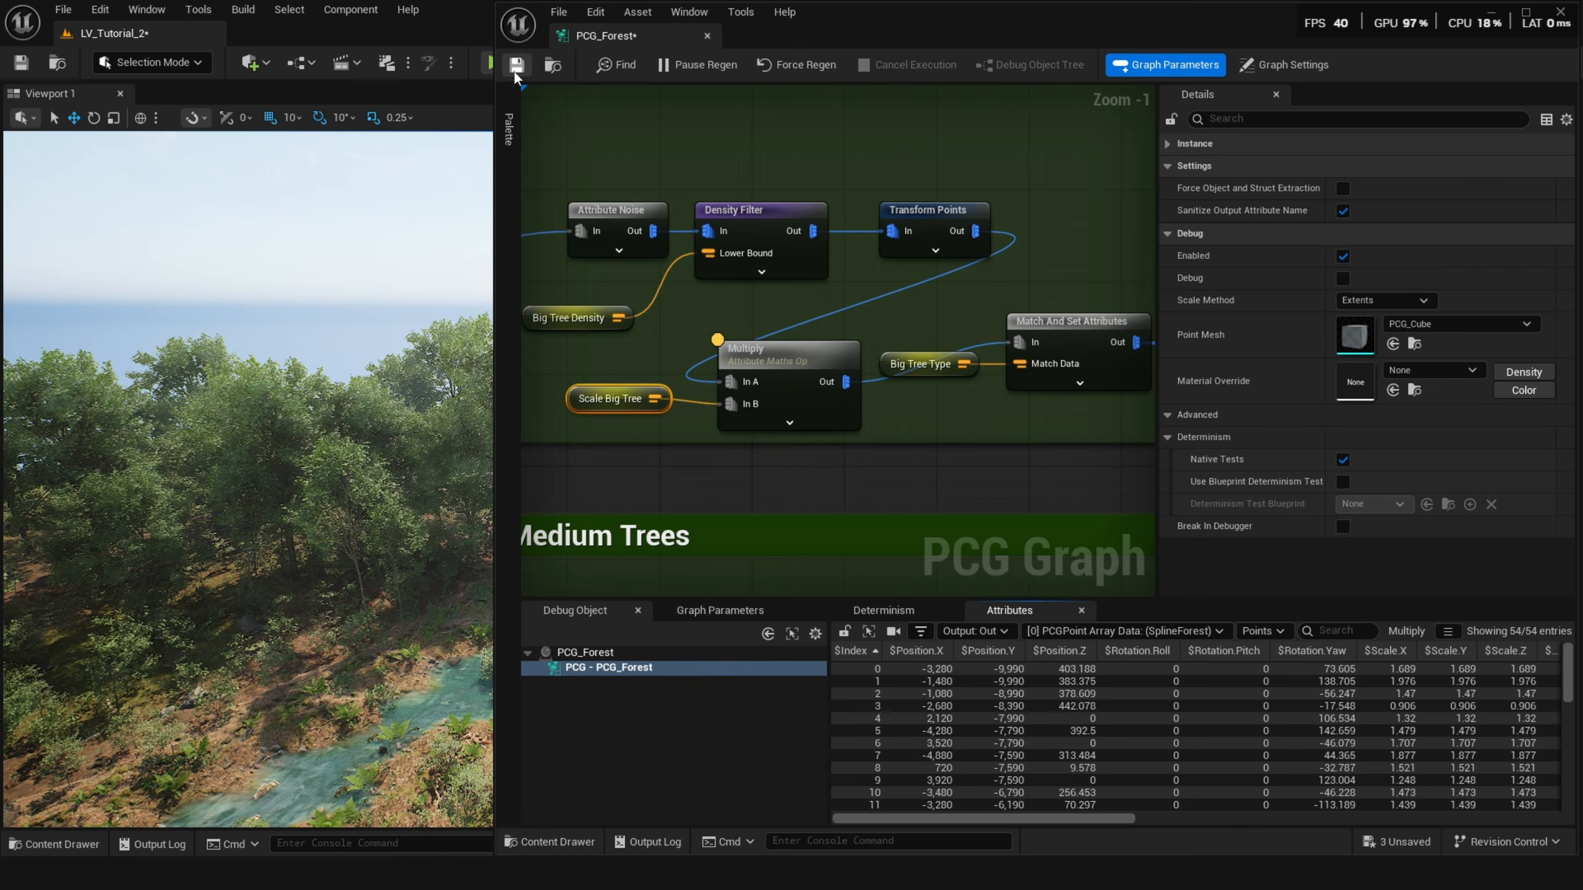
# On the PCG component in the level, enable the Scale Big Tree override and set it to 2.0.
pyautogui.click(1485, 15)
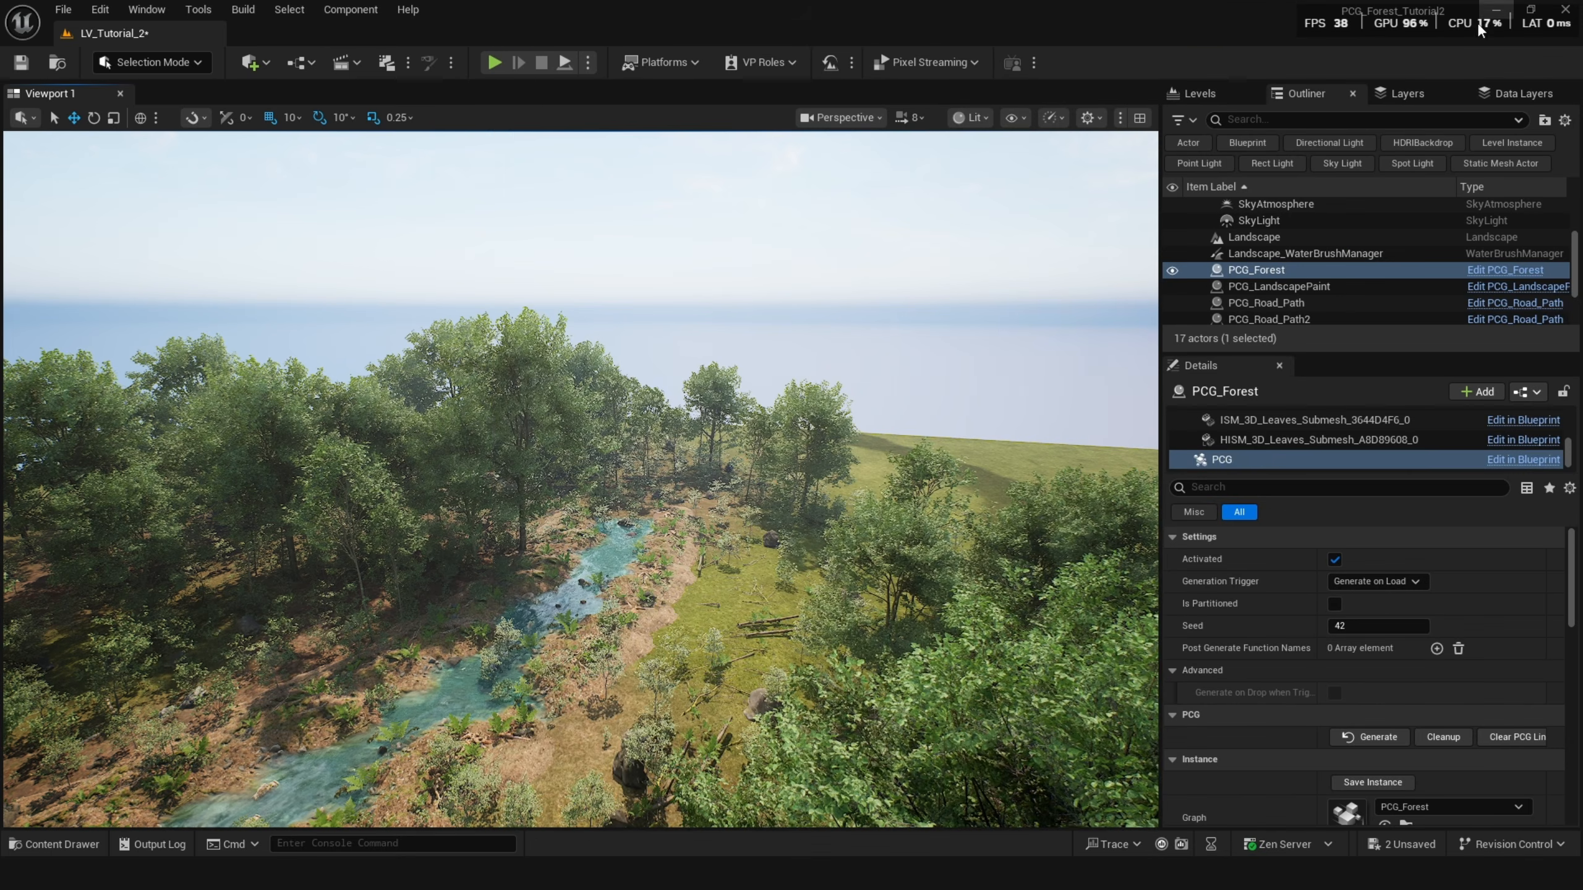
pyautogui.click(498, 449)
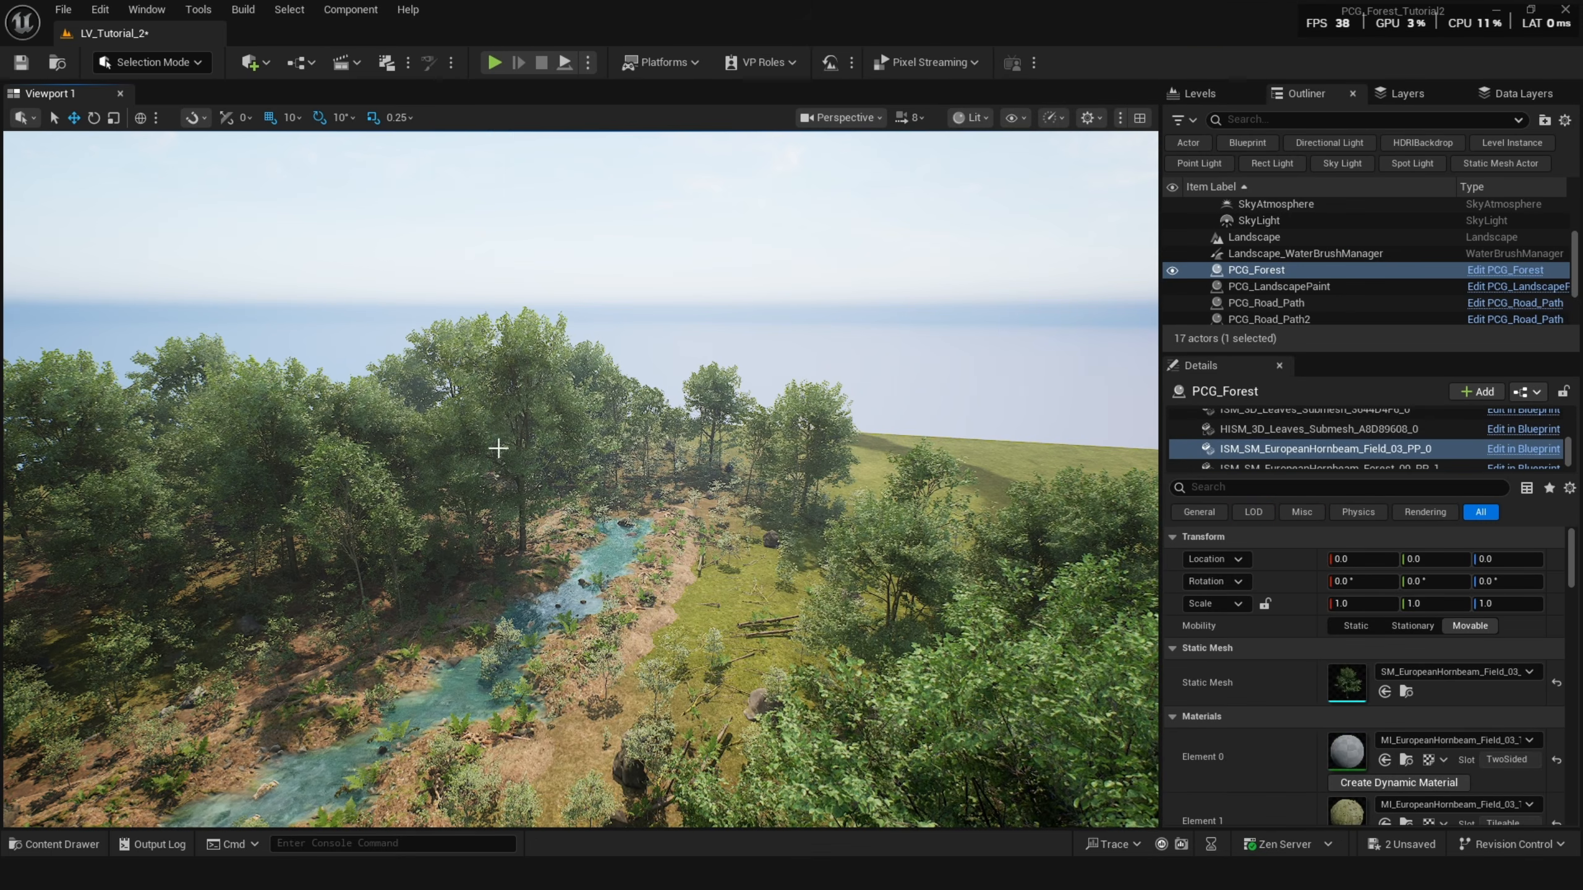
pyautogui.scroll(-3, 1249, 429)
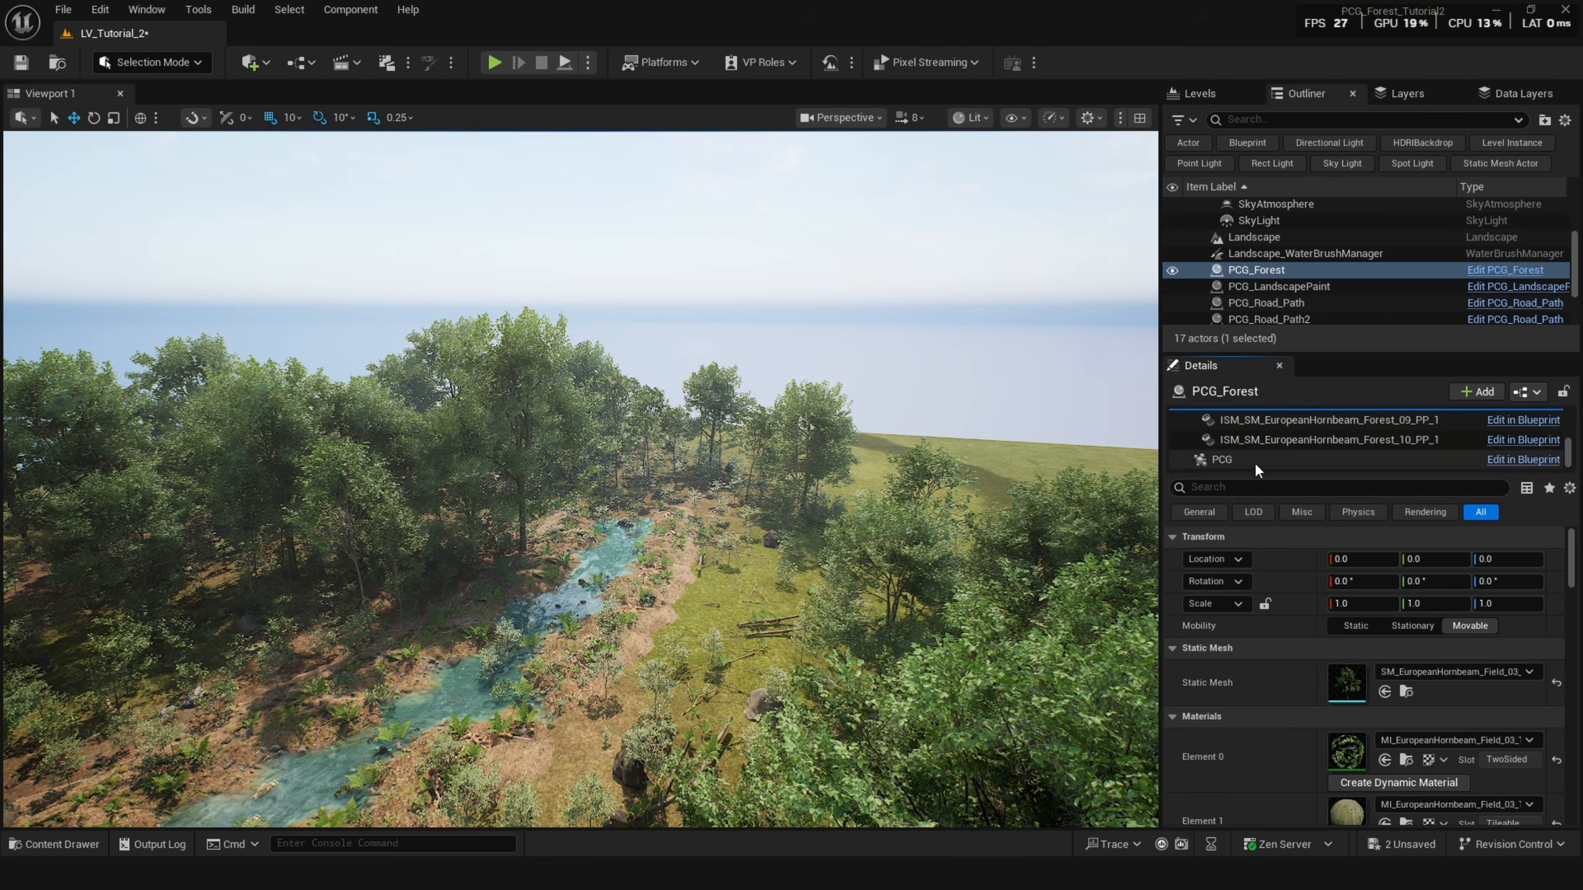
pyautogui.click(1252, 461)
pyautogui.scroll(-1, 1235, 609)
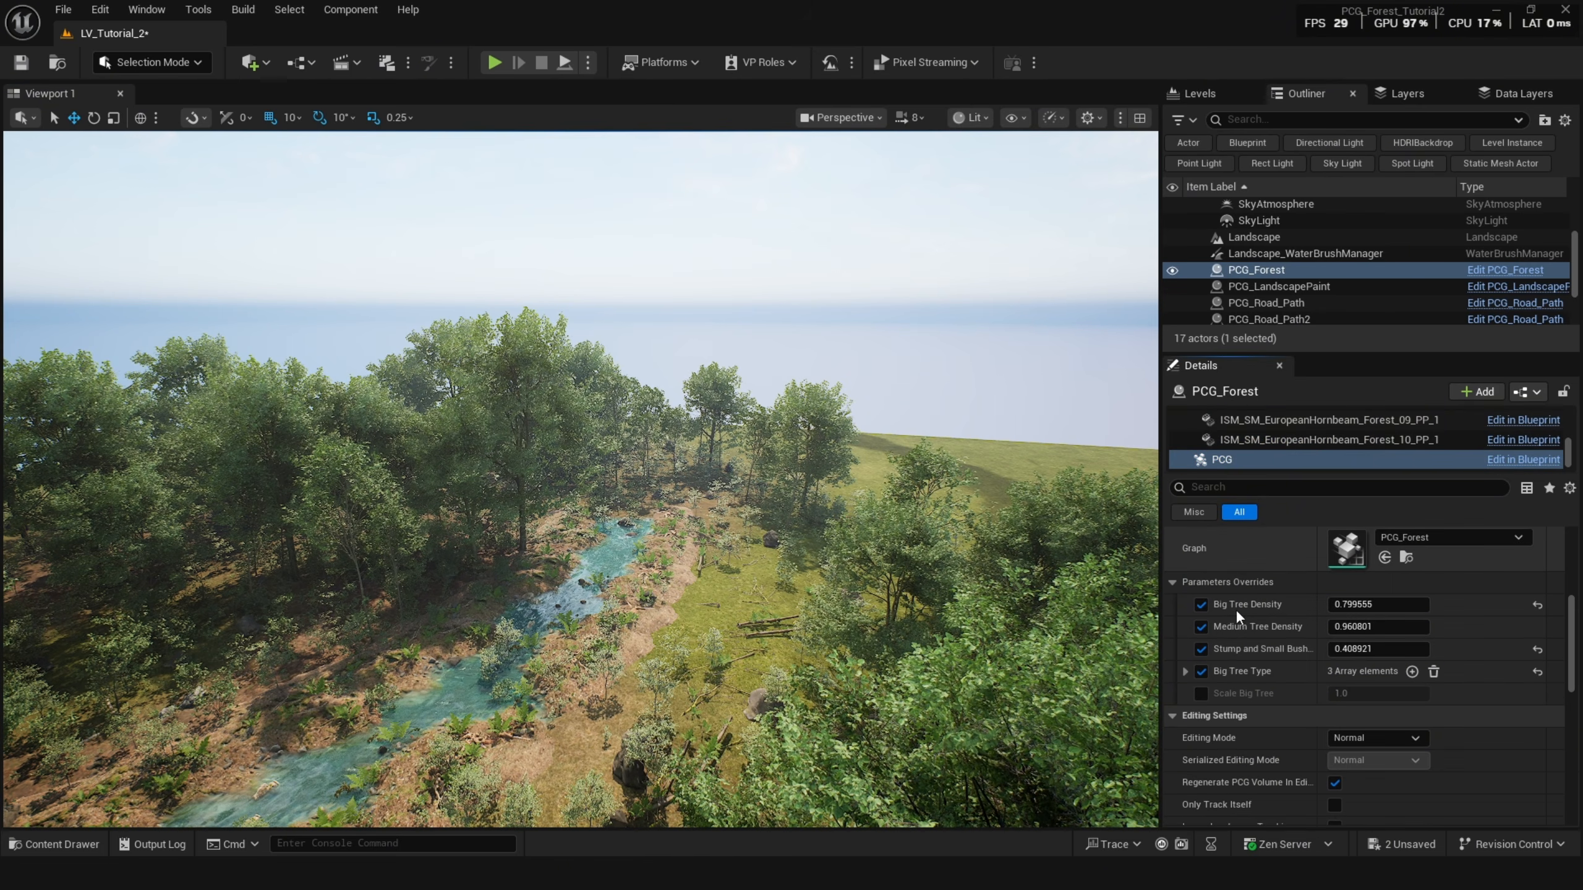
pyautogui.click(1204, 690)
pyautogui.moveTo(906, 599); pyautogui.dragTo(836, 620, button='right')
pyautogui.click(1352, 693)
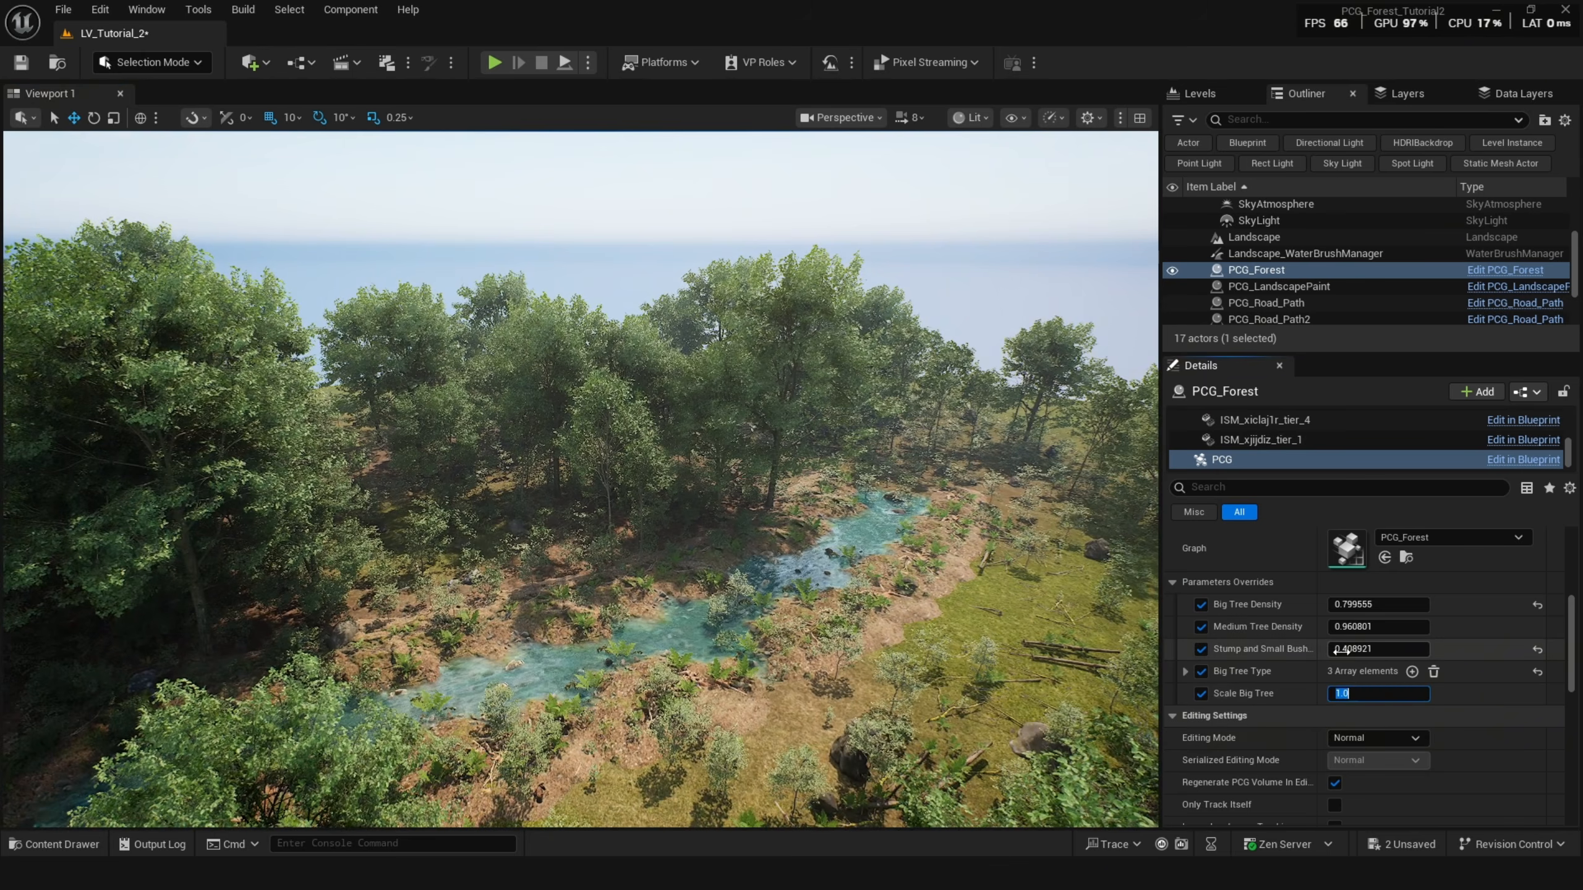
pyautogui.write('2')
pyautogui.press('Return')
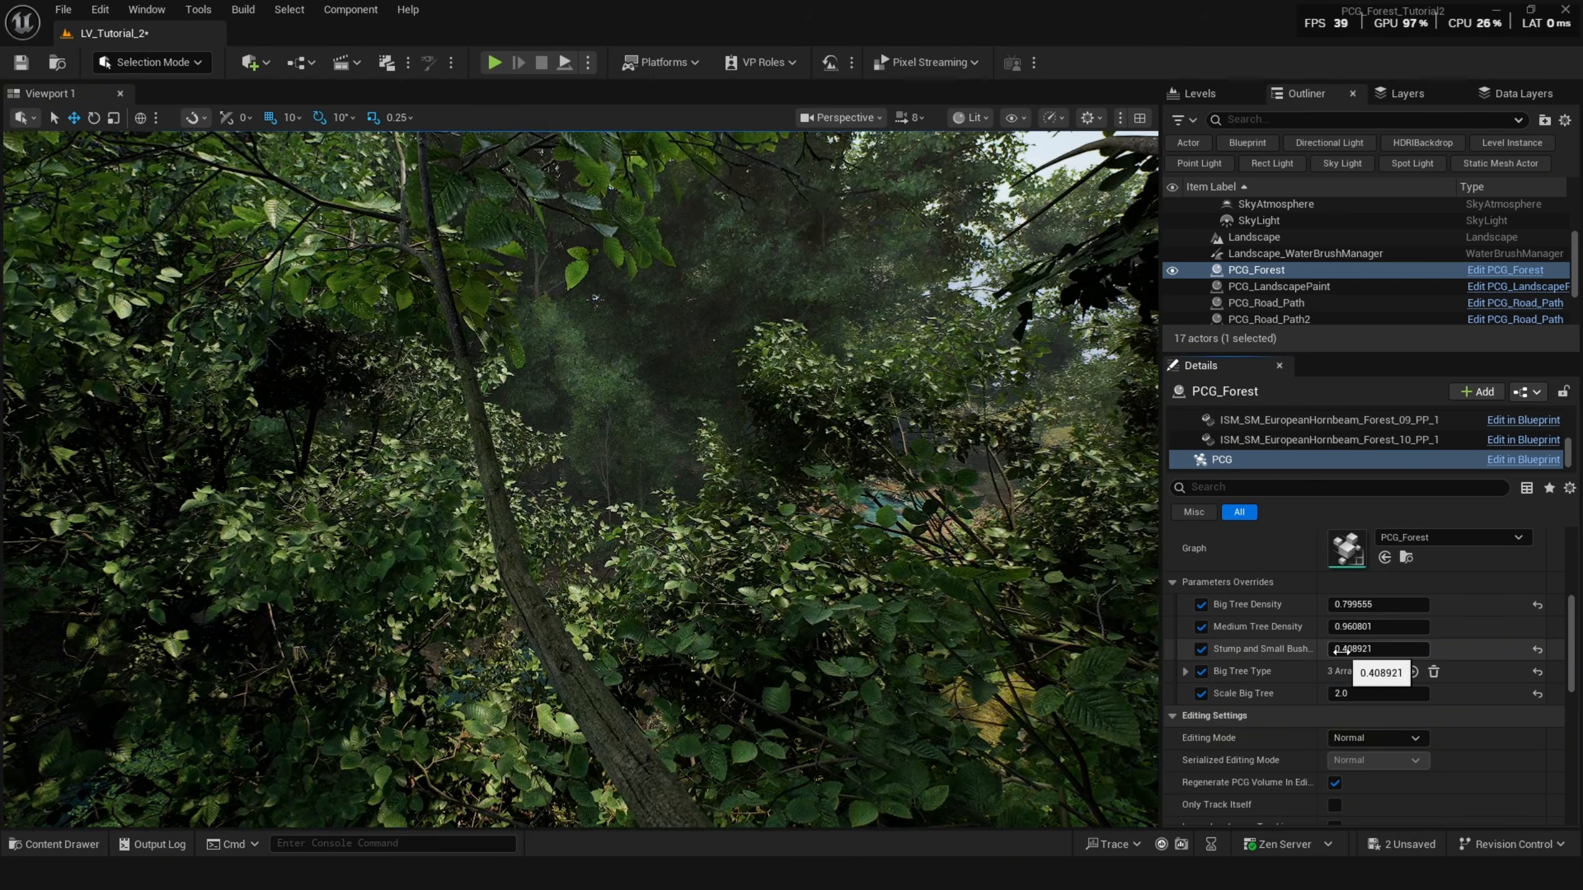
pyautogui.moveTo(1340, 693); pyautogui.dragTo(1338, 692)
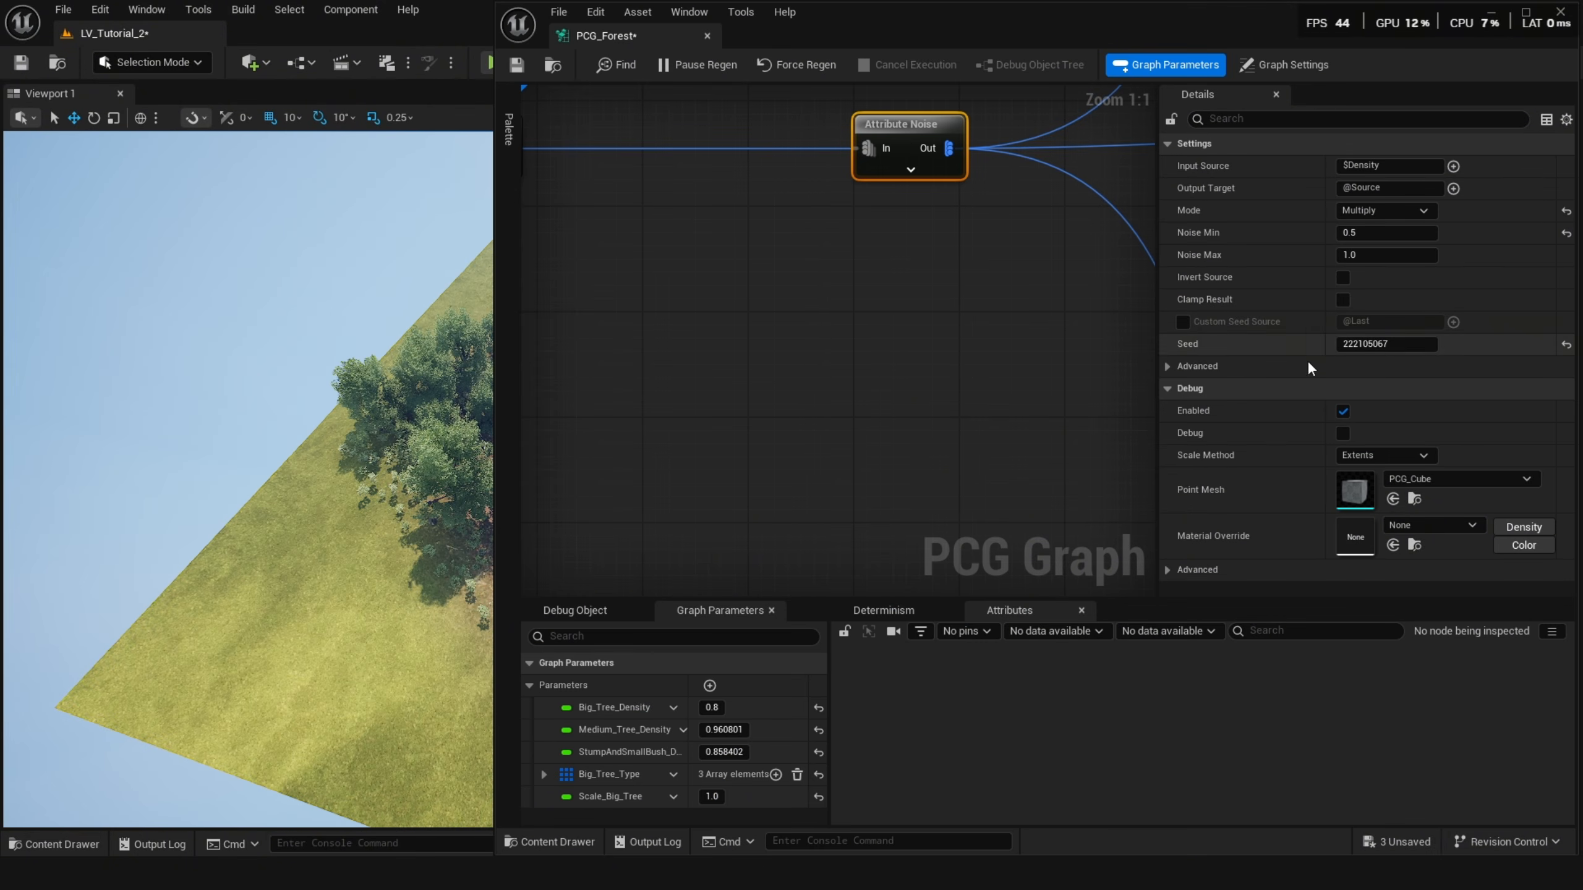
# Change the Attribute Noise seed and add an integer graph parameter named Random_Forest_Point.
pyautogui.moveTo(1386, 344); pyautogui.dragTo(1406, 350)
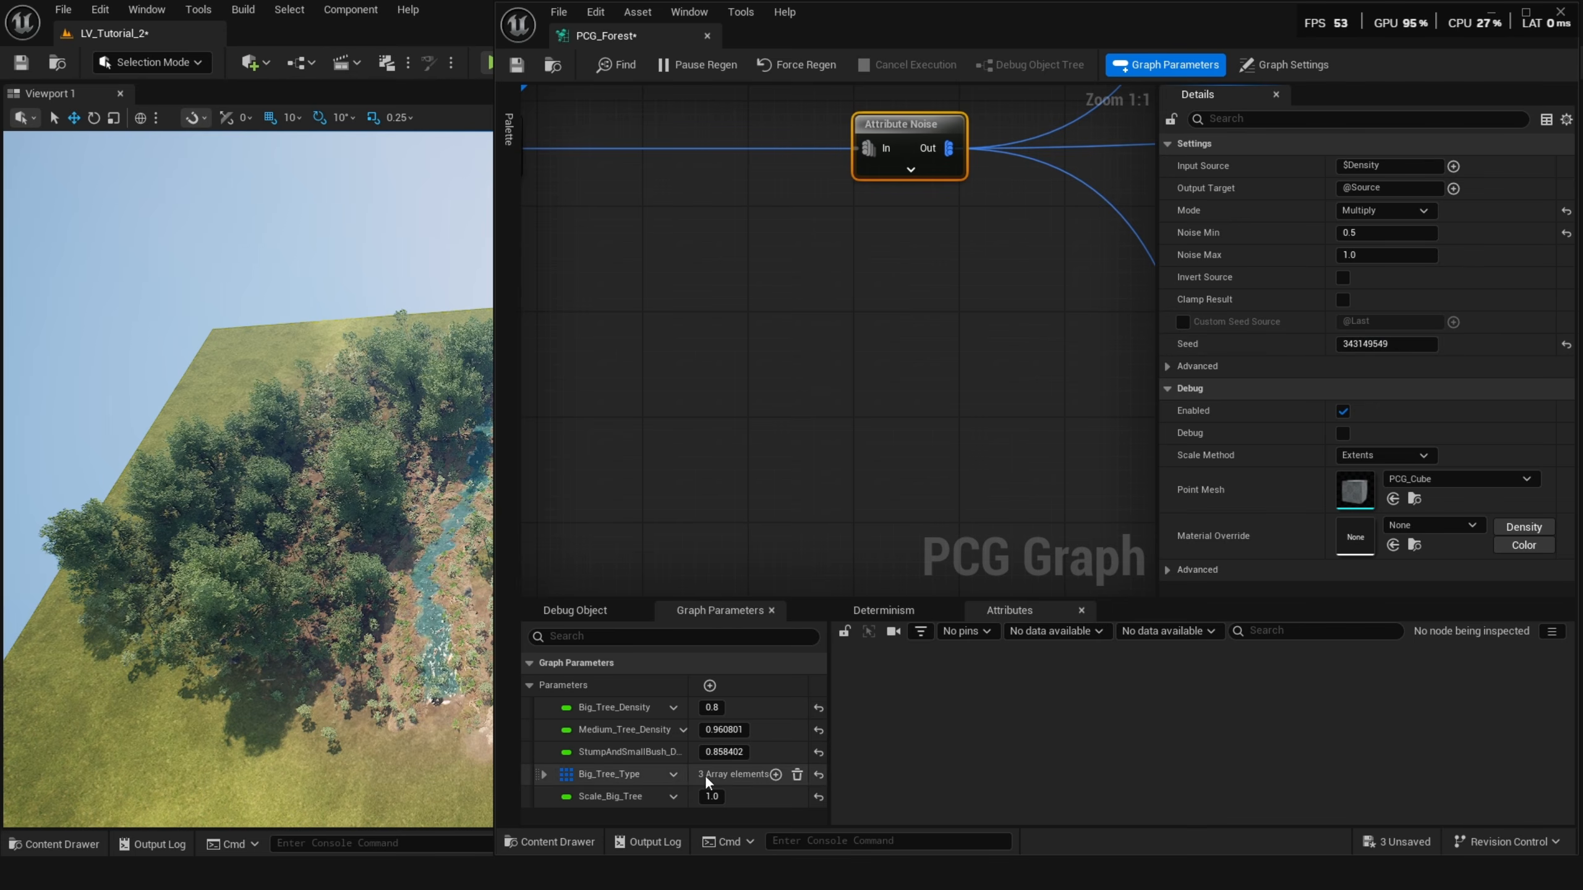
pyautogui.click(710, 684)
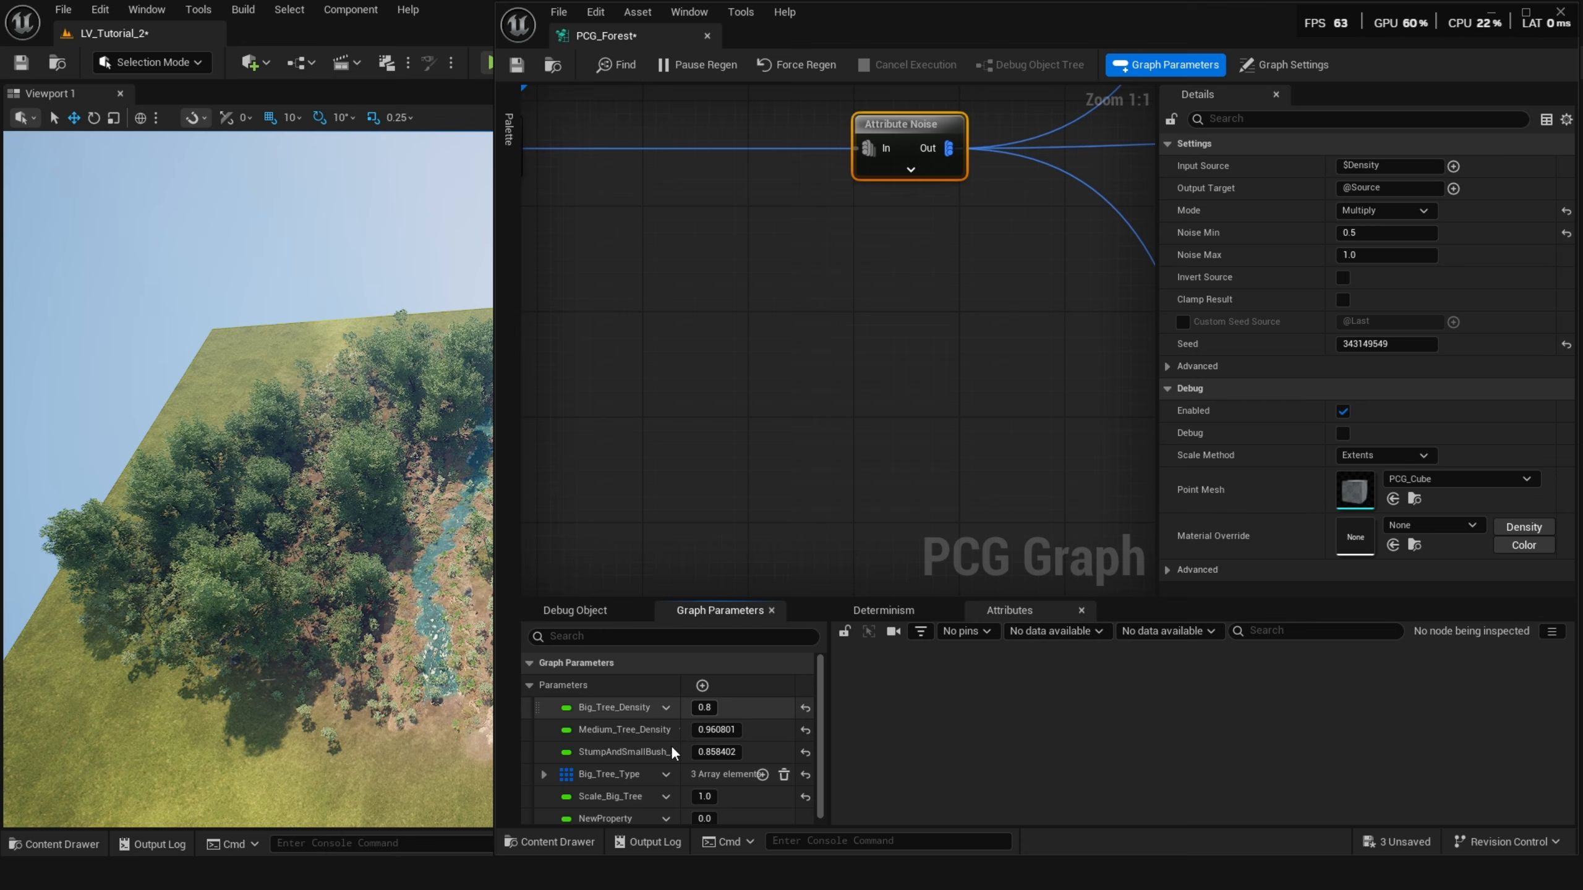
pyautogui.click(664, 812)
pyautogui.click(692, 693)
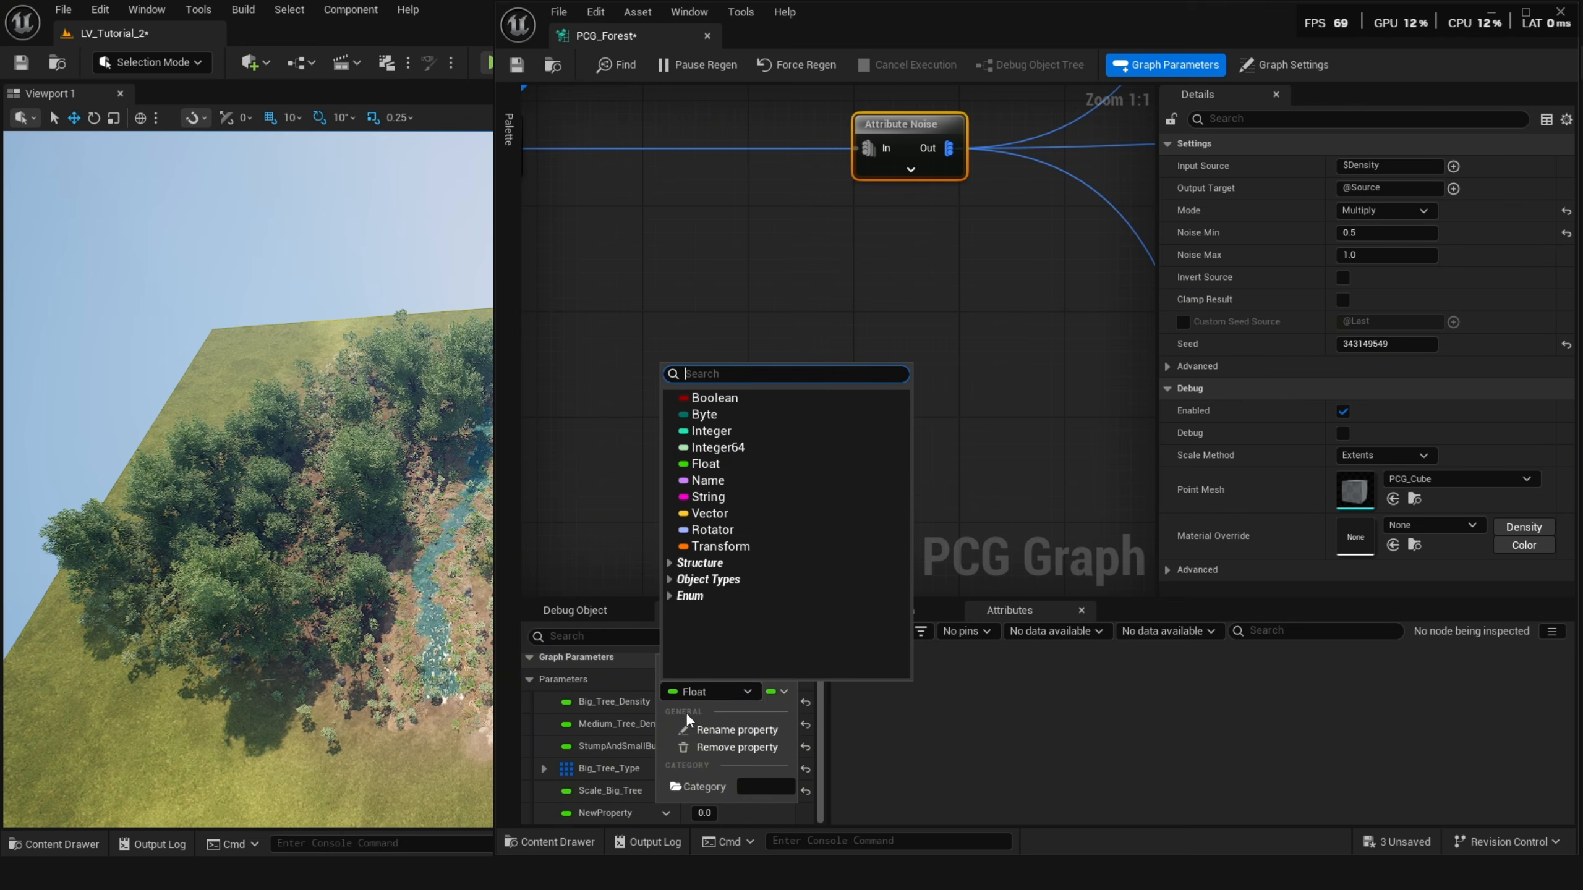
pyautogui.click(736, 430)
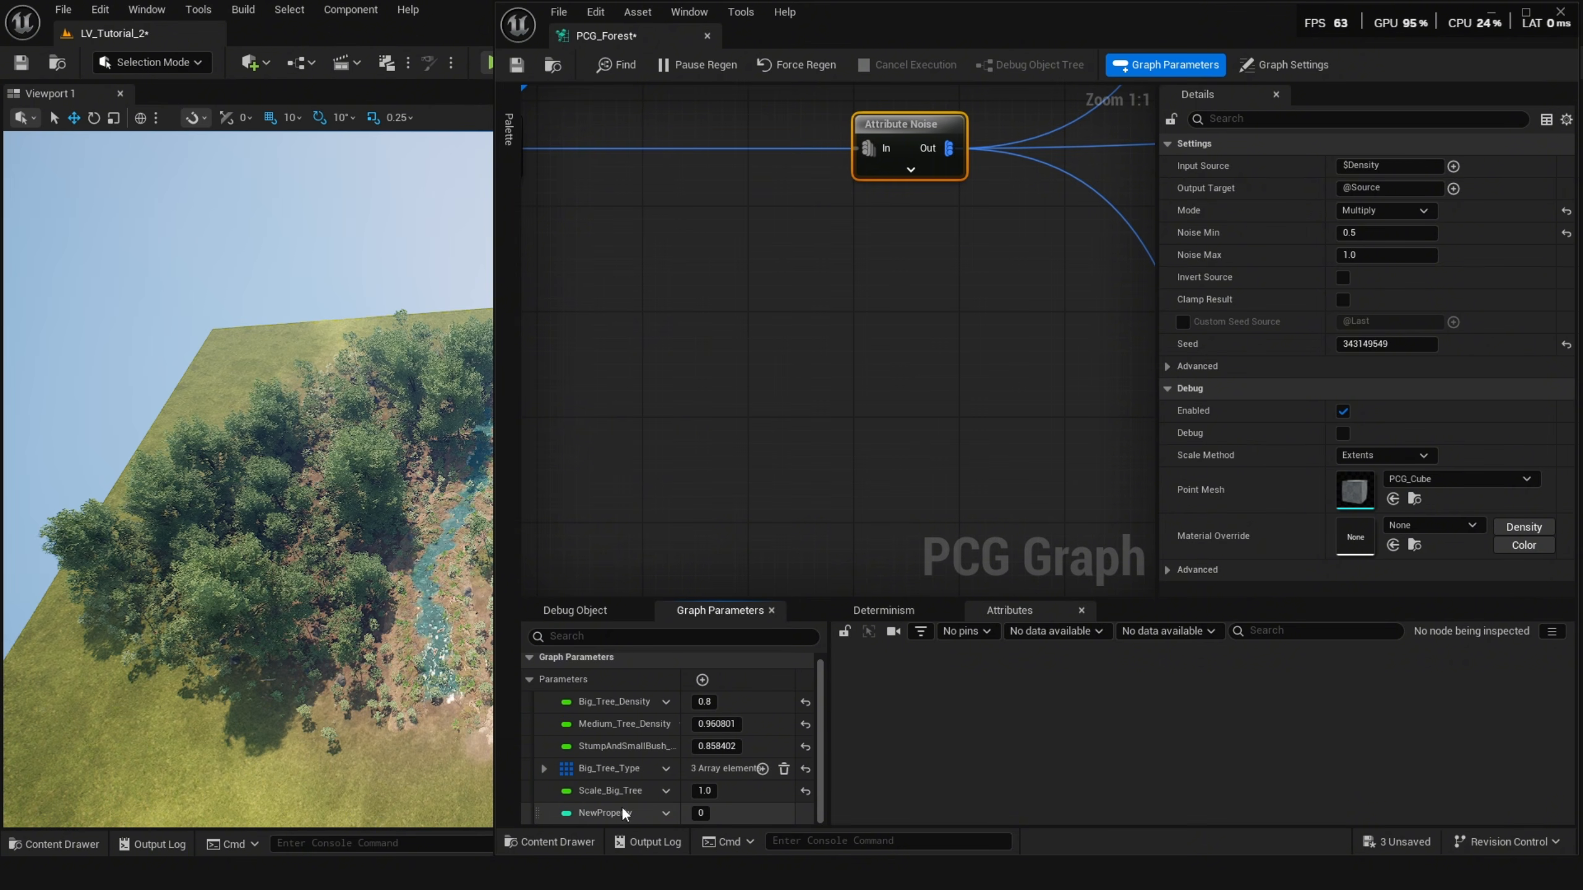
pyautogui.click(665, 812)
pyautogui.click(698, 733)
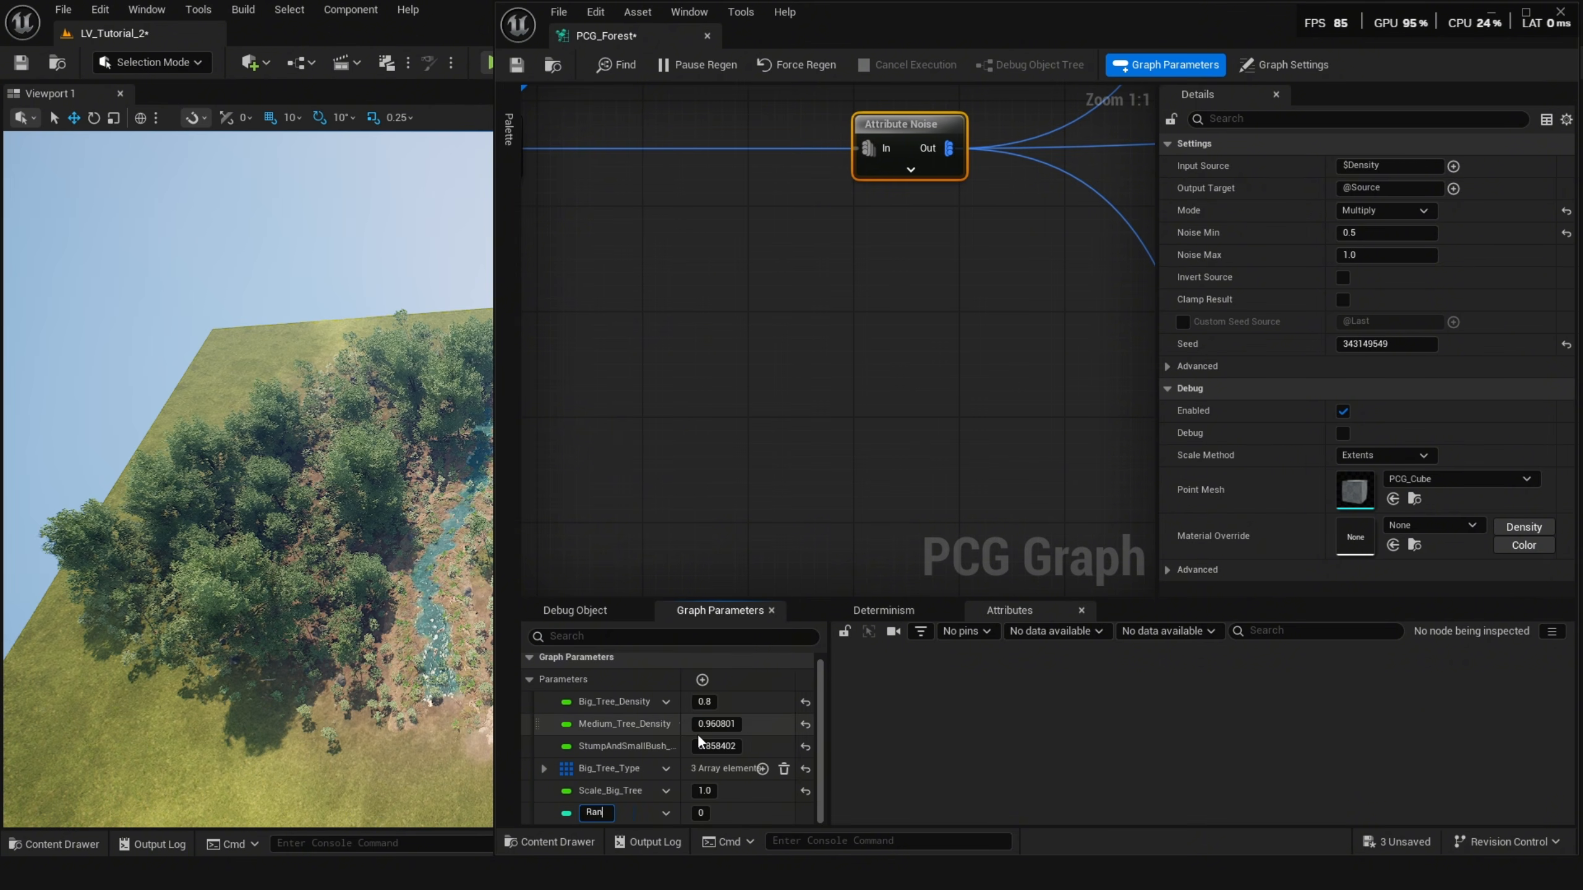
pyautogui.write('Random_Forest_Point')
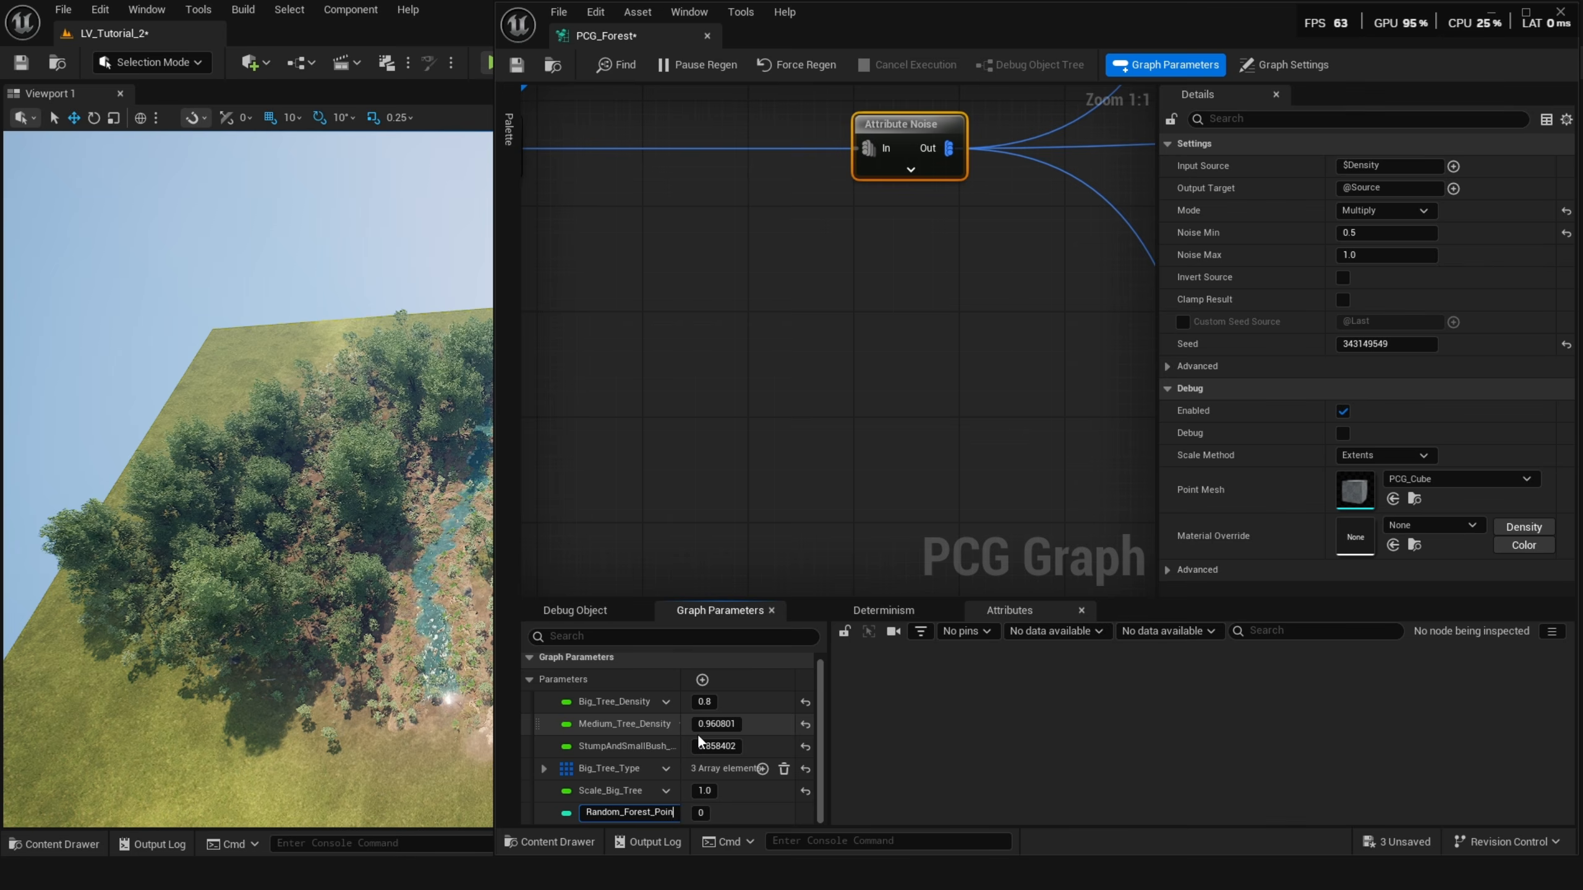
pyautogui.press('Return')
# Copy the Attribute Noise seed 343149549 into the Random_Forest_Point parameter's default value.
pyautogui.moveTo(936, 169); pyautogui.dragTo(908, 210, button='right')
pyautogui.click(1384, 345)
pyautogui.hotkey('ctrl', 'c')
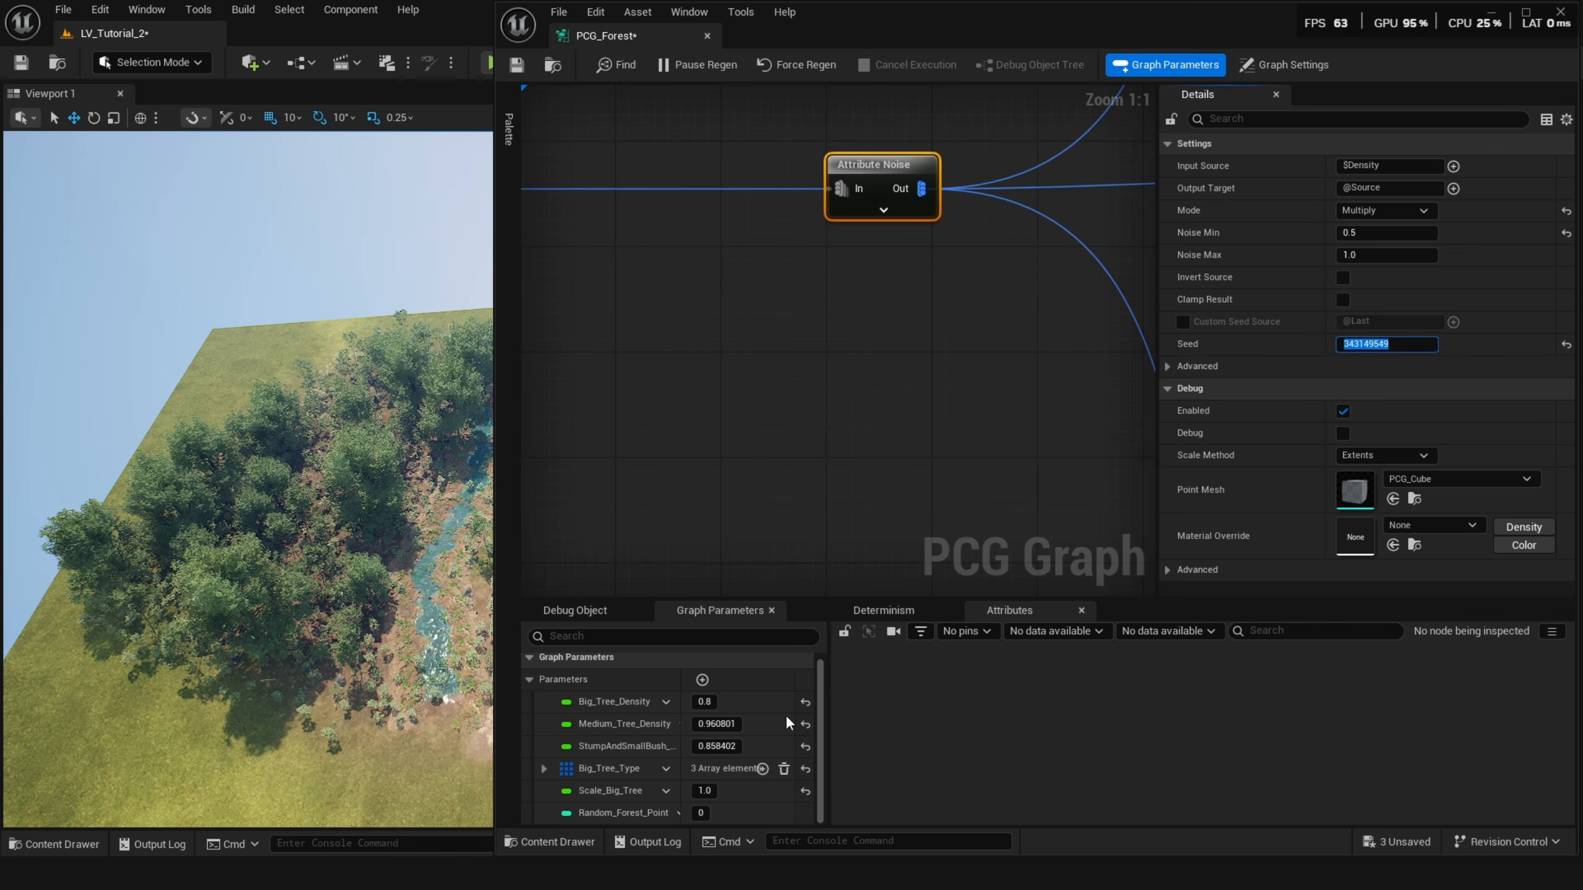
pyautogui.click(701, 813)
pyautogui.hotkey('ctrl', 'v')
pyautogui.press('Return')
# Expand the Attribute Noise node's pins and wire a Get Random_Forest_Point node into its Seed pin.
pyautogui.click(883, 210)
pyautogui.moveTo(877, 347); pyautogui.dragTo(905, 330, button='right')
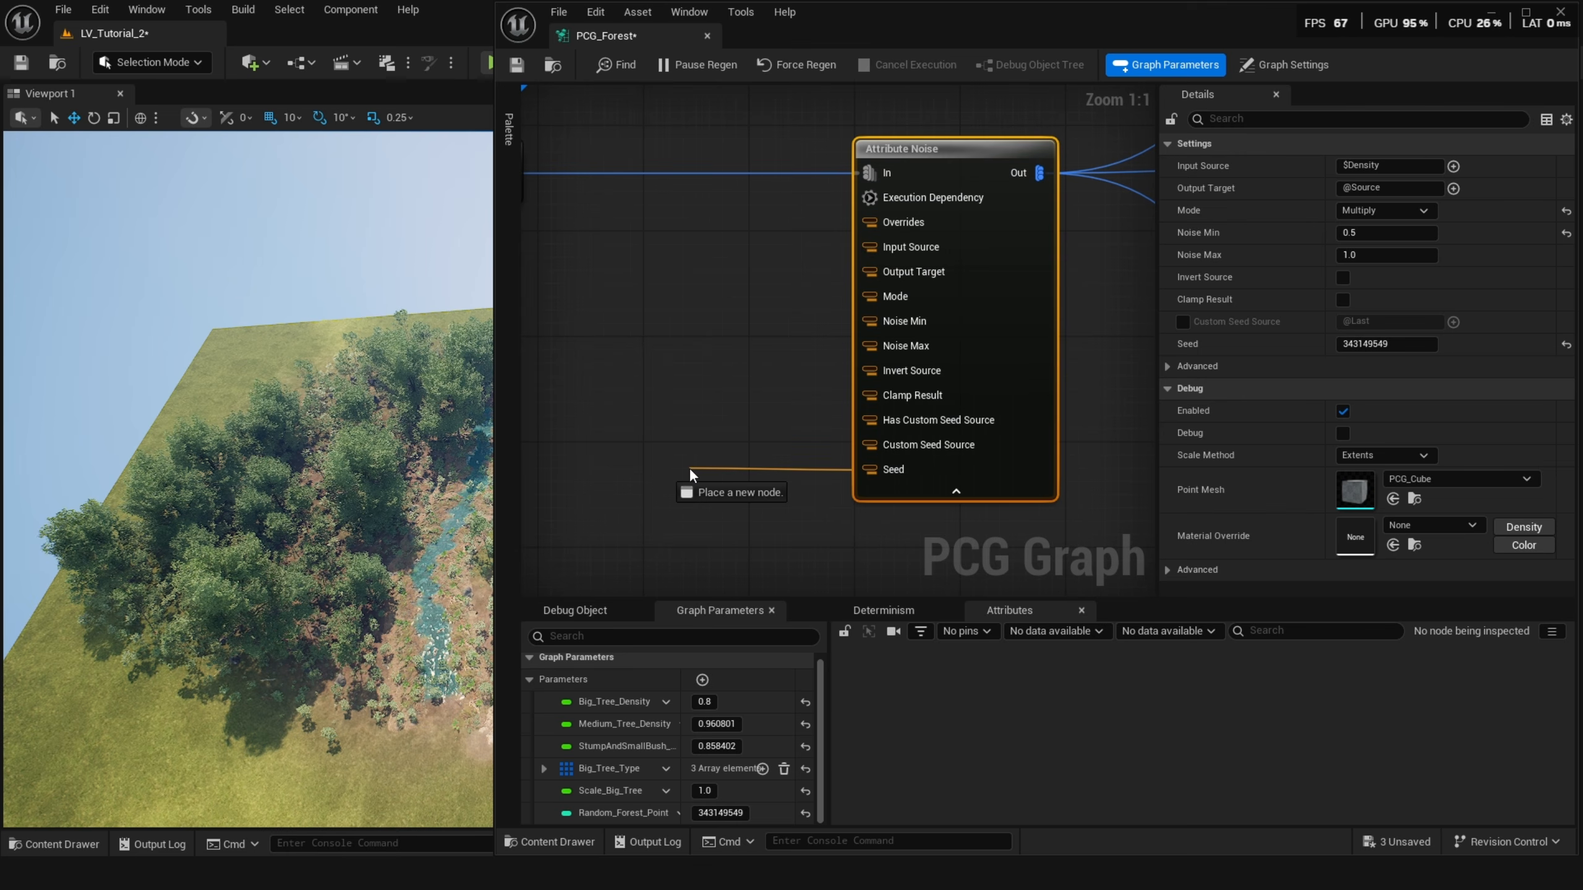
pyautogui.moveTo(689, 467); pyautogui.dragTo(692, 467)
pyautogui.write('rand')
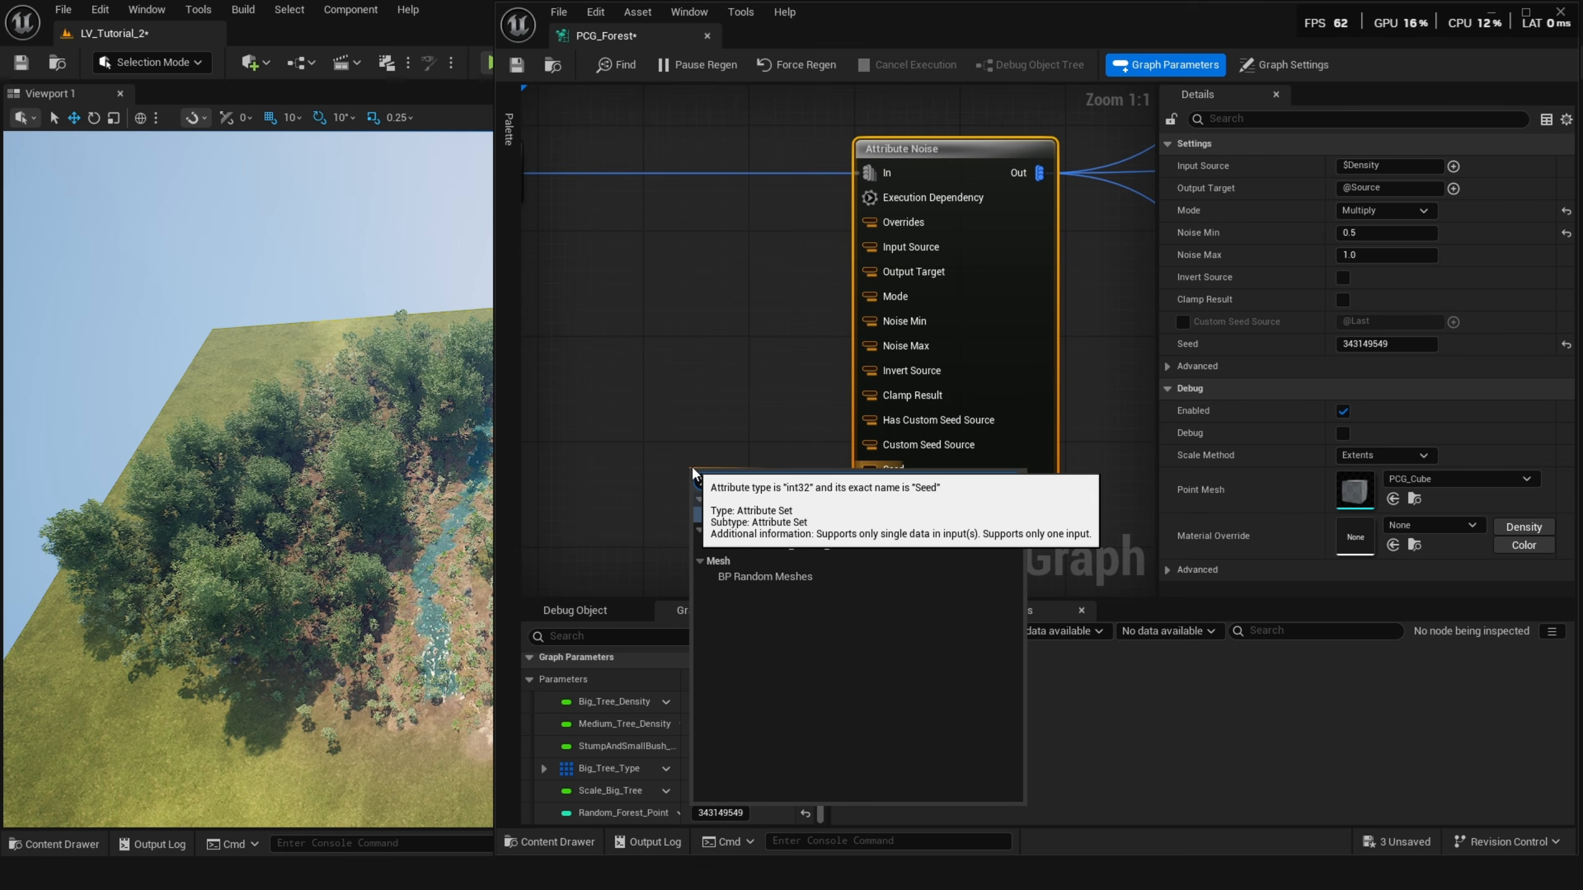
pyautogui.click(778, 539)
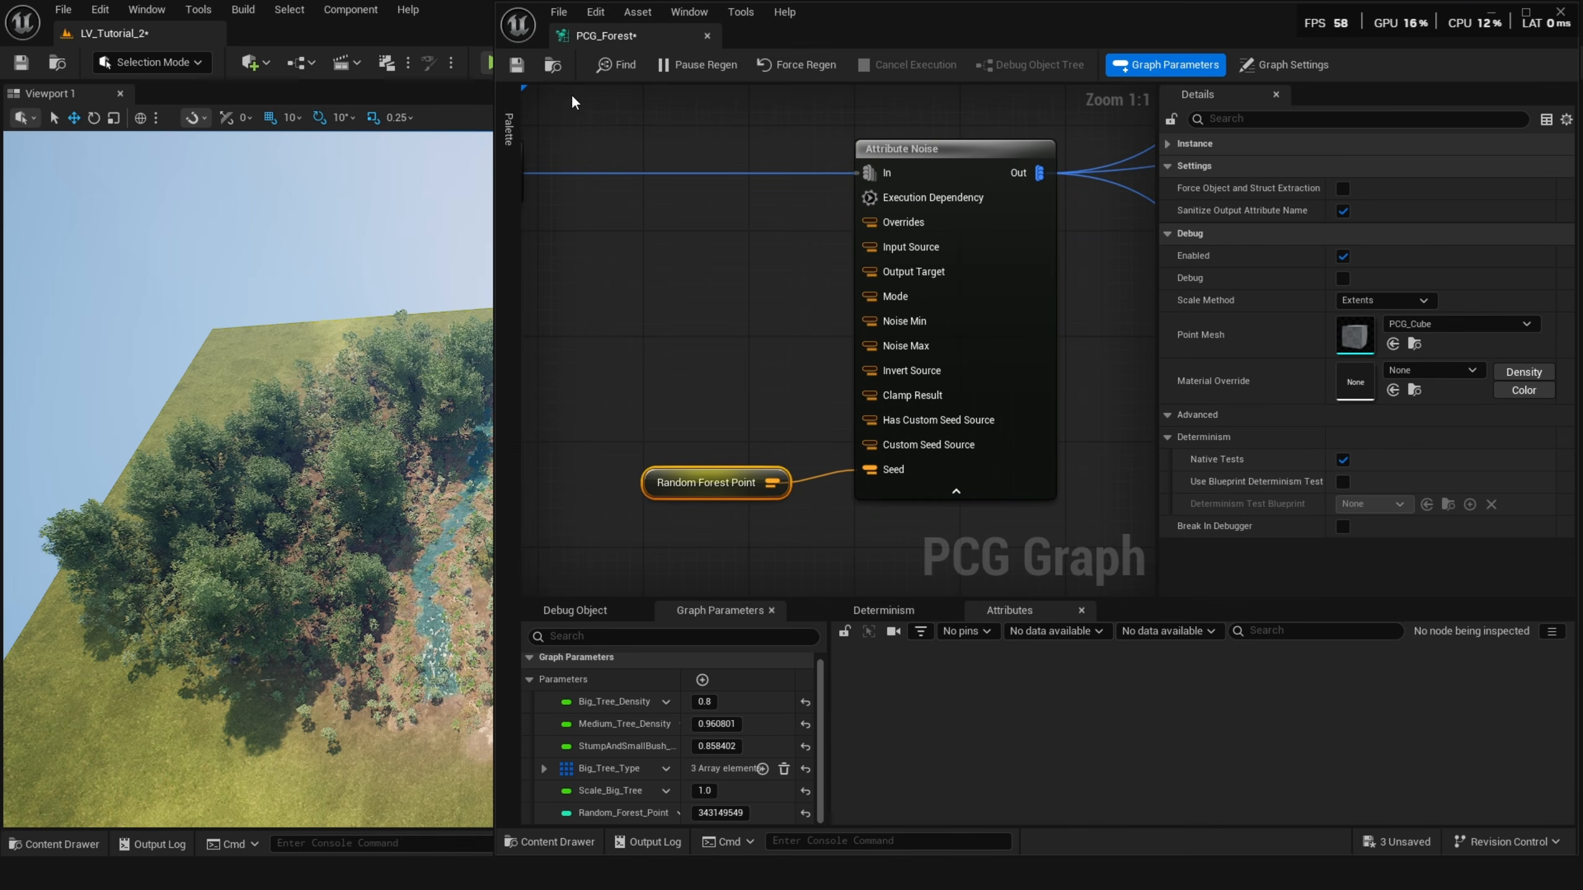
# Enable the Random Forest Point override on the PCG component and scrub its value to reseed the forest.
pyautogui.click(1490, 14)
pyautogui.click(1200, 716)
pyautogui.moveTo(1381, 721)
pyautogui.mouseDown()
pyautogui.moveTo(1399, 722)
pyautogui.moveTo(1381, 722)
pyautogui.mouseUp()
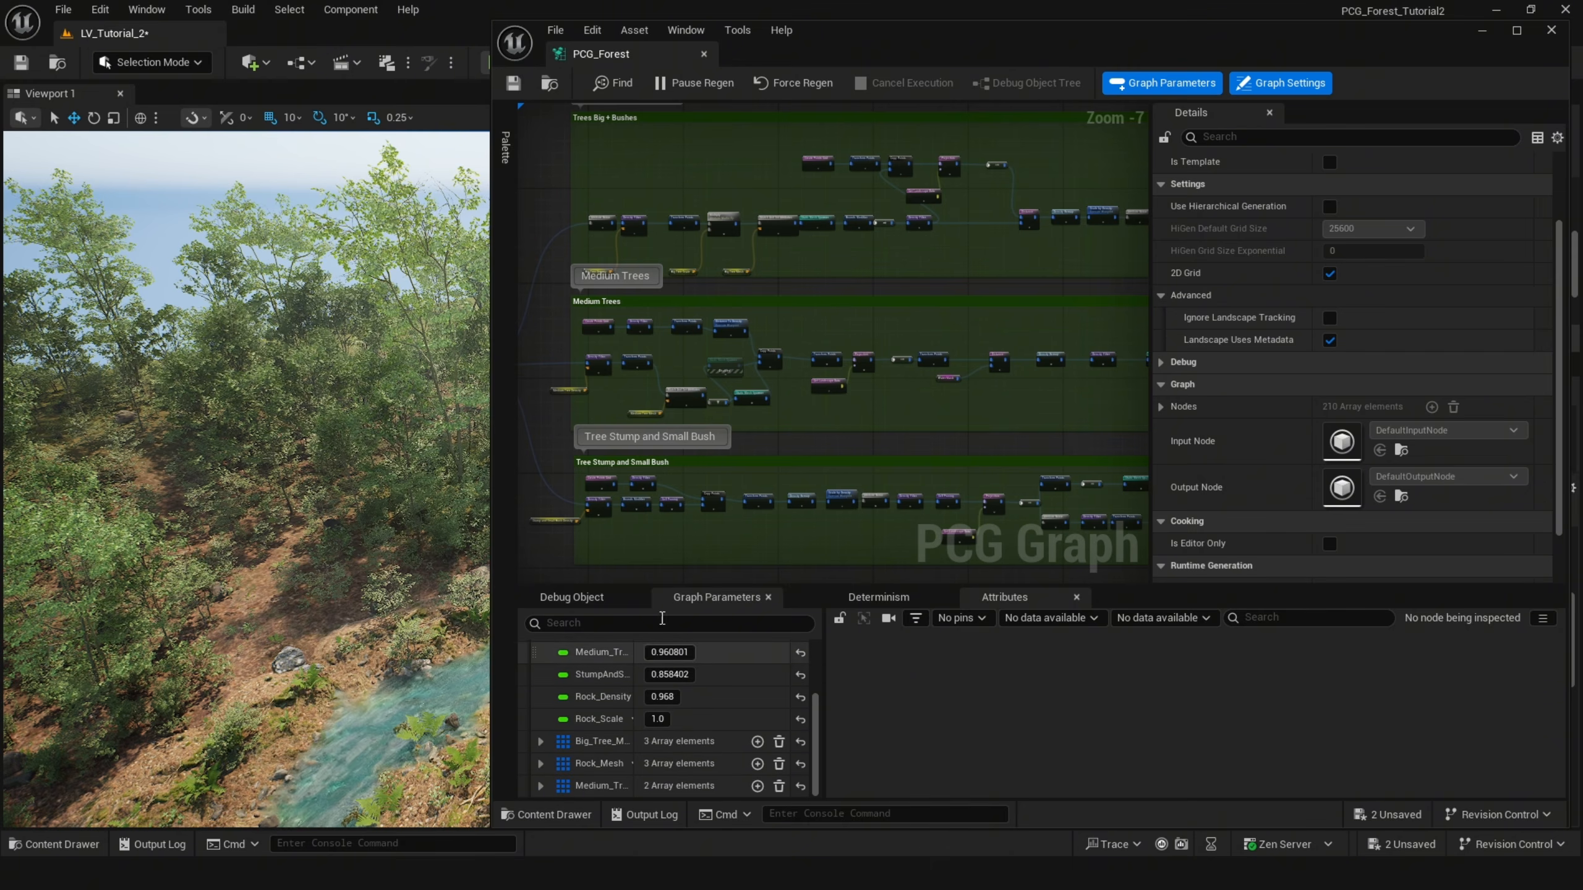
# Scrub the Big Tree Density and Medium Tree Density overrides on the PCG component to adjust the forest.
pyautogui.moveTo(695, 520); pyautogui.dragTo(720, 454, button='right')
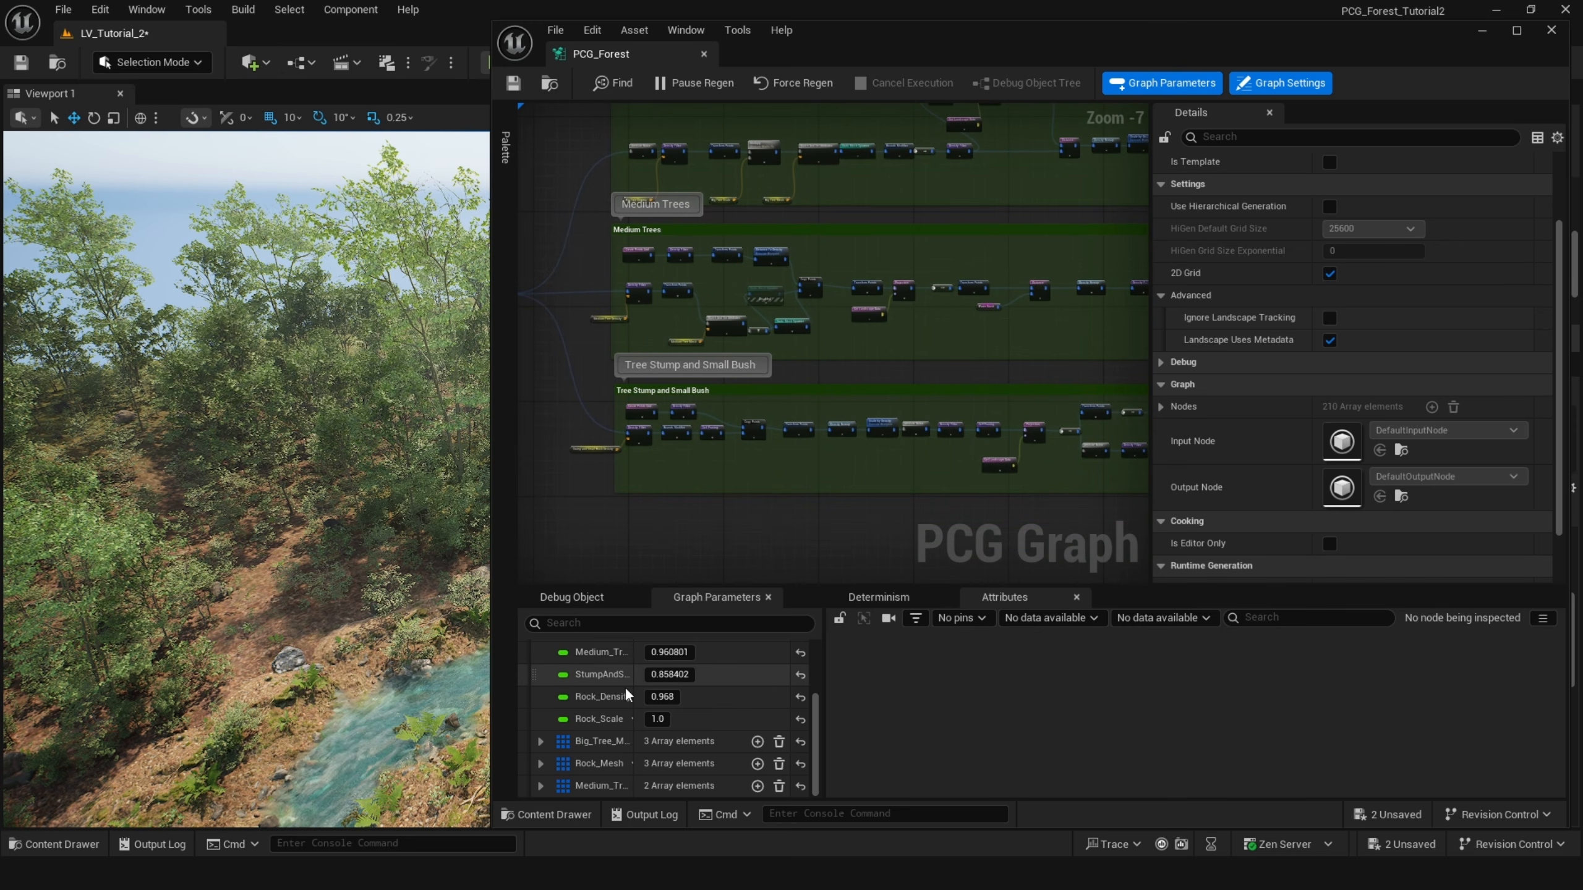
pyautogui.scroll(3, 625, 687)
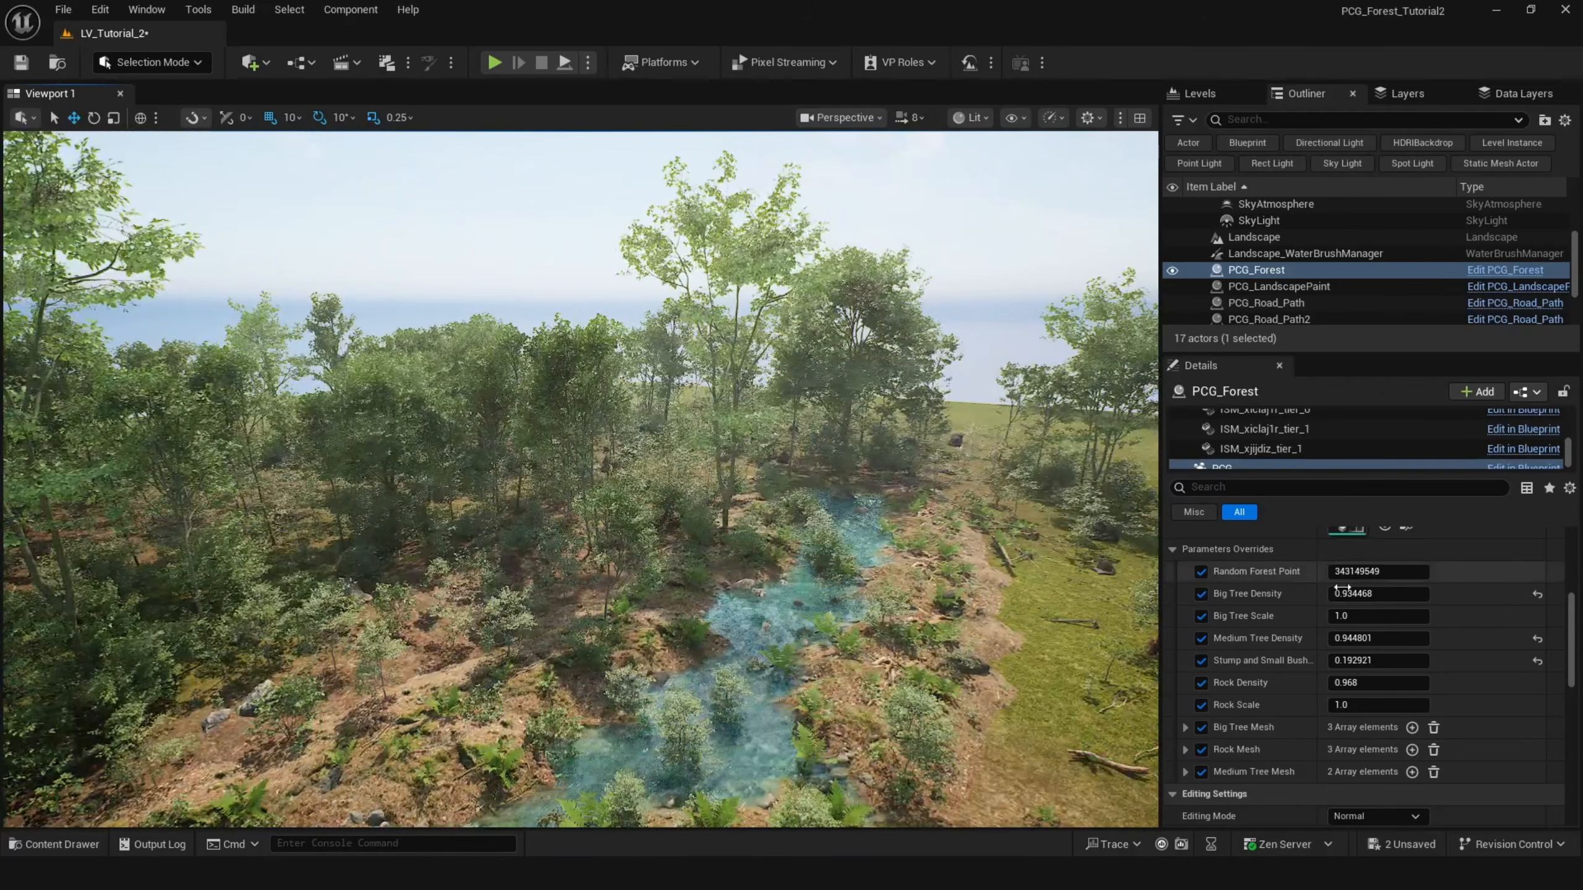
pyautogui.moveTo(1343, 589); pyautogui.dragTo(1371, 595)
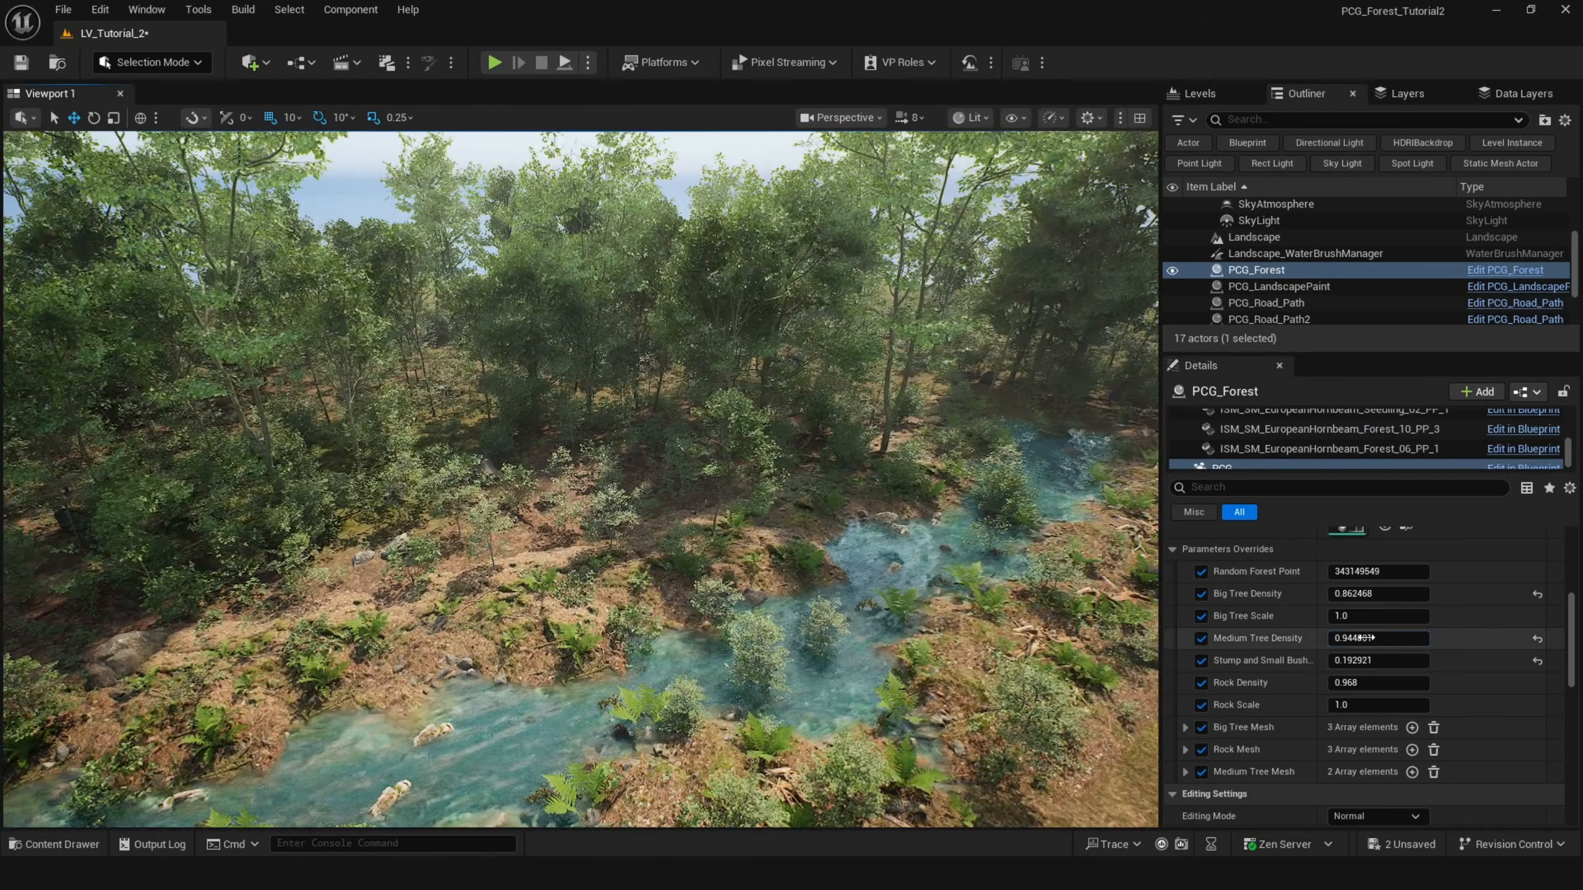
pyautogui.moveTo(1370, 638); pyautogui.dragTo(1363, 638)
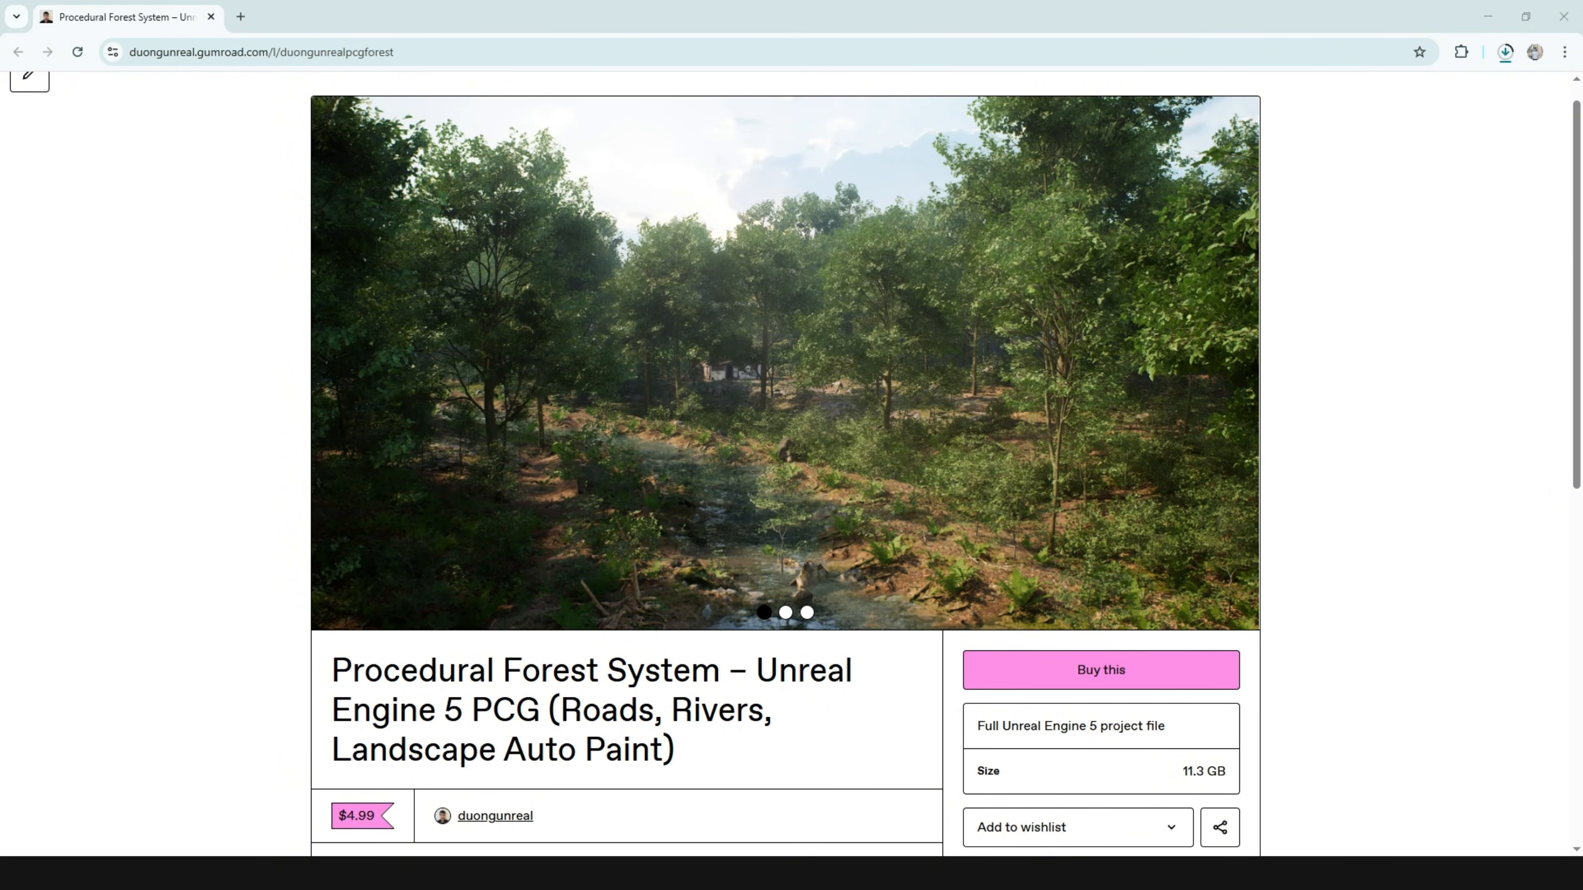
pyautogui.scroll(-2, 1489, 577)
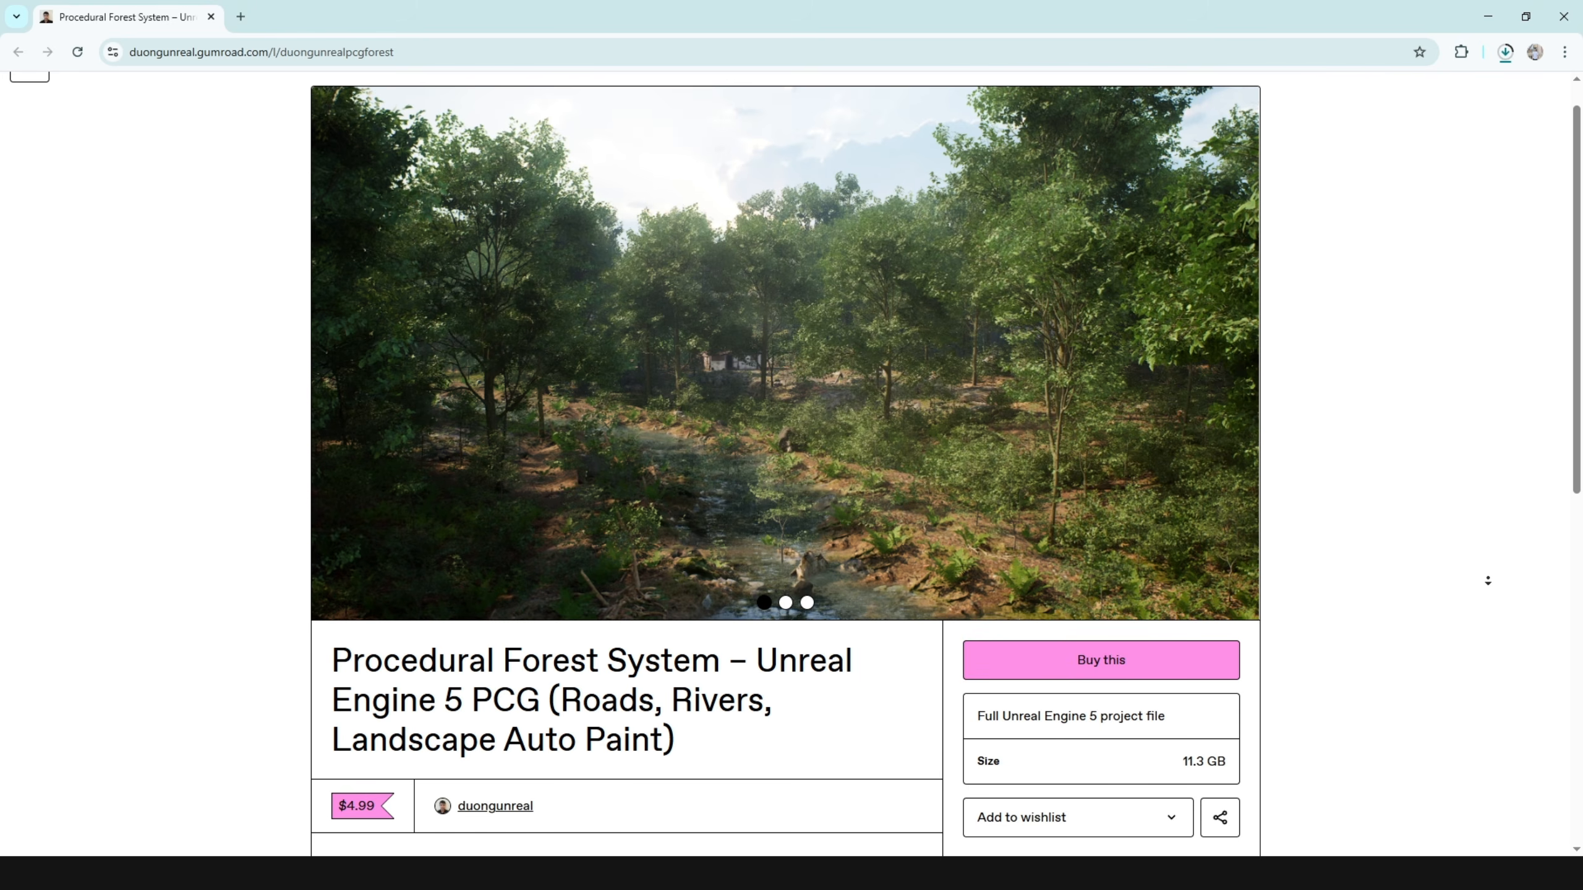
pyautogui.scroll(3, 1486, 586)
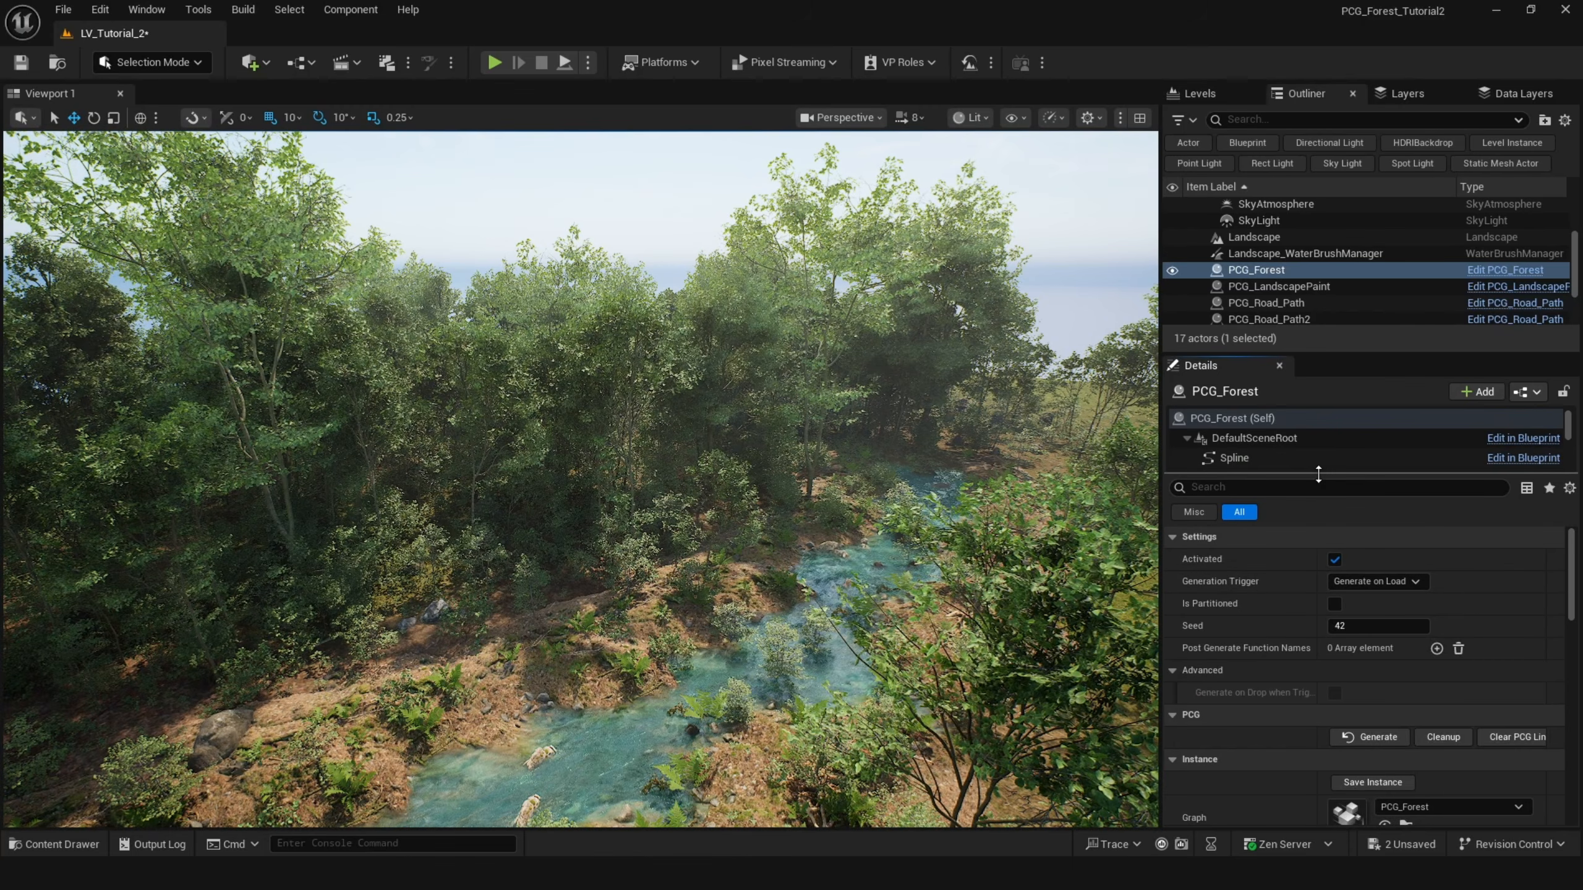
# Select the PCG_Forest actor and orbit the viewport to inspect the generated forest.
pyautogui.click(1287, 419)
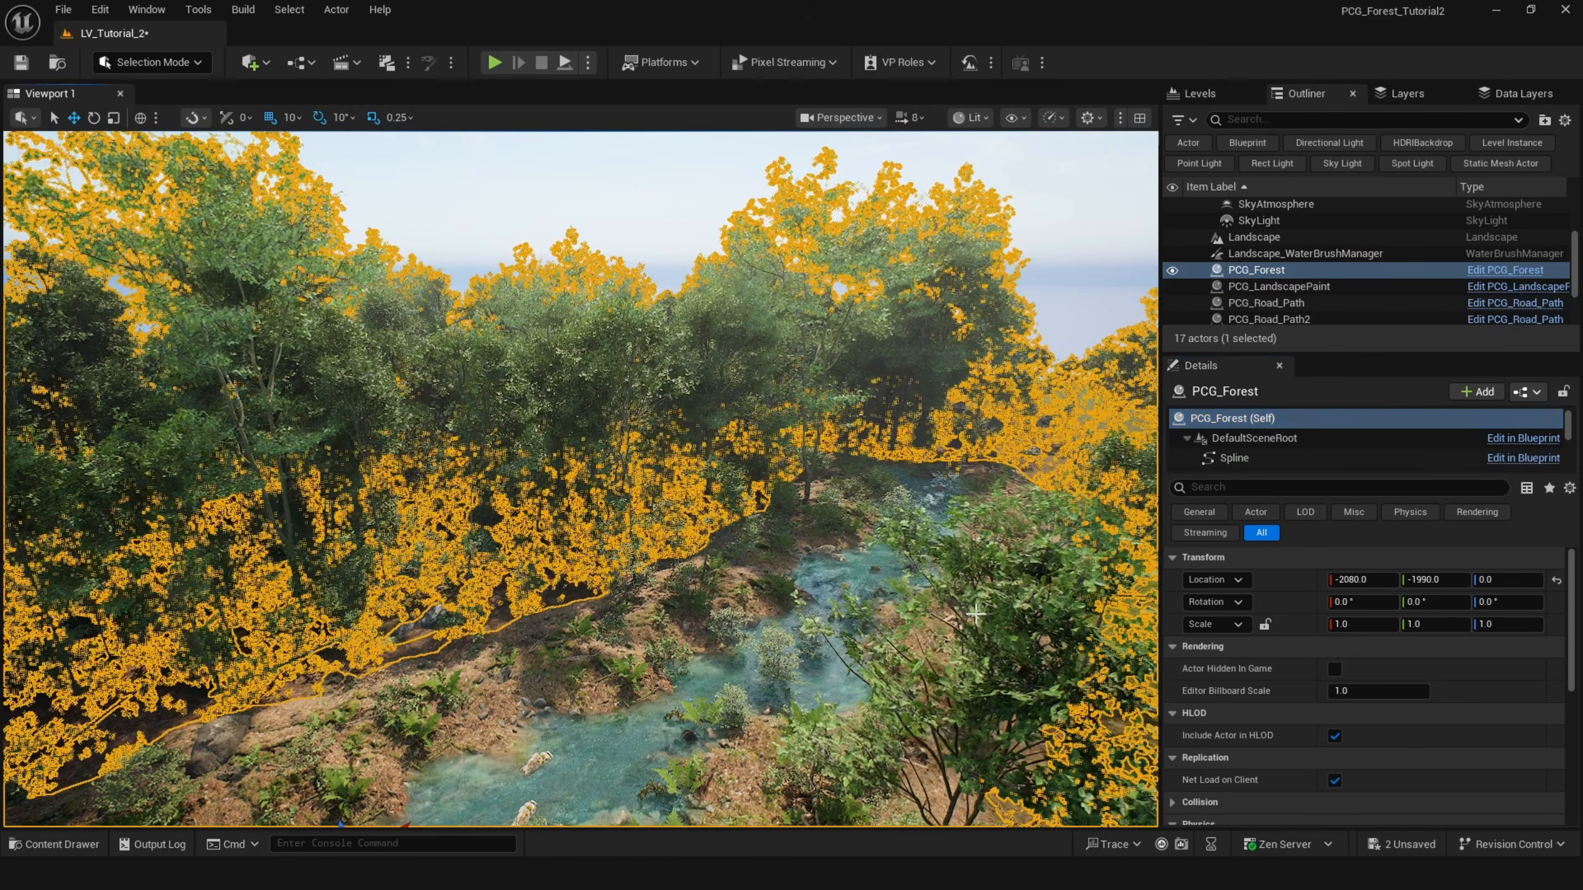
pyautogui.scroll(-1, 1276, 657)
pyautogui.scroll(-1, 1248, 600)
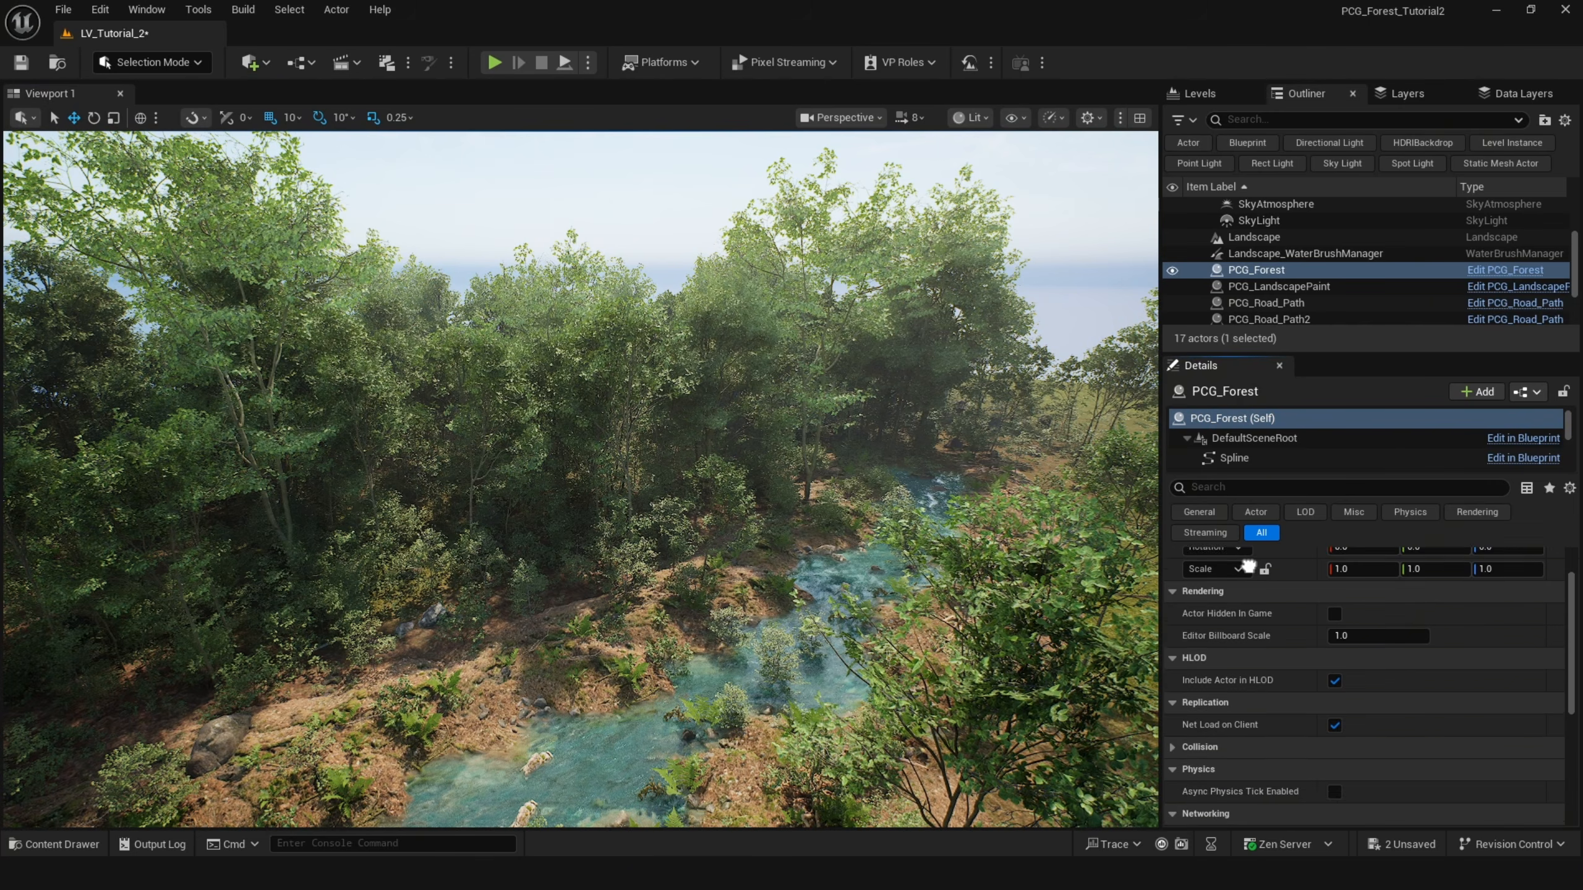
pyautogui.scroll(2, 1255, 555)
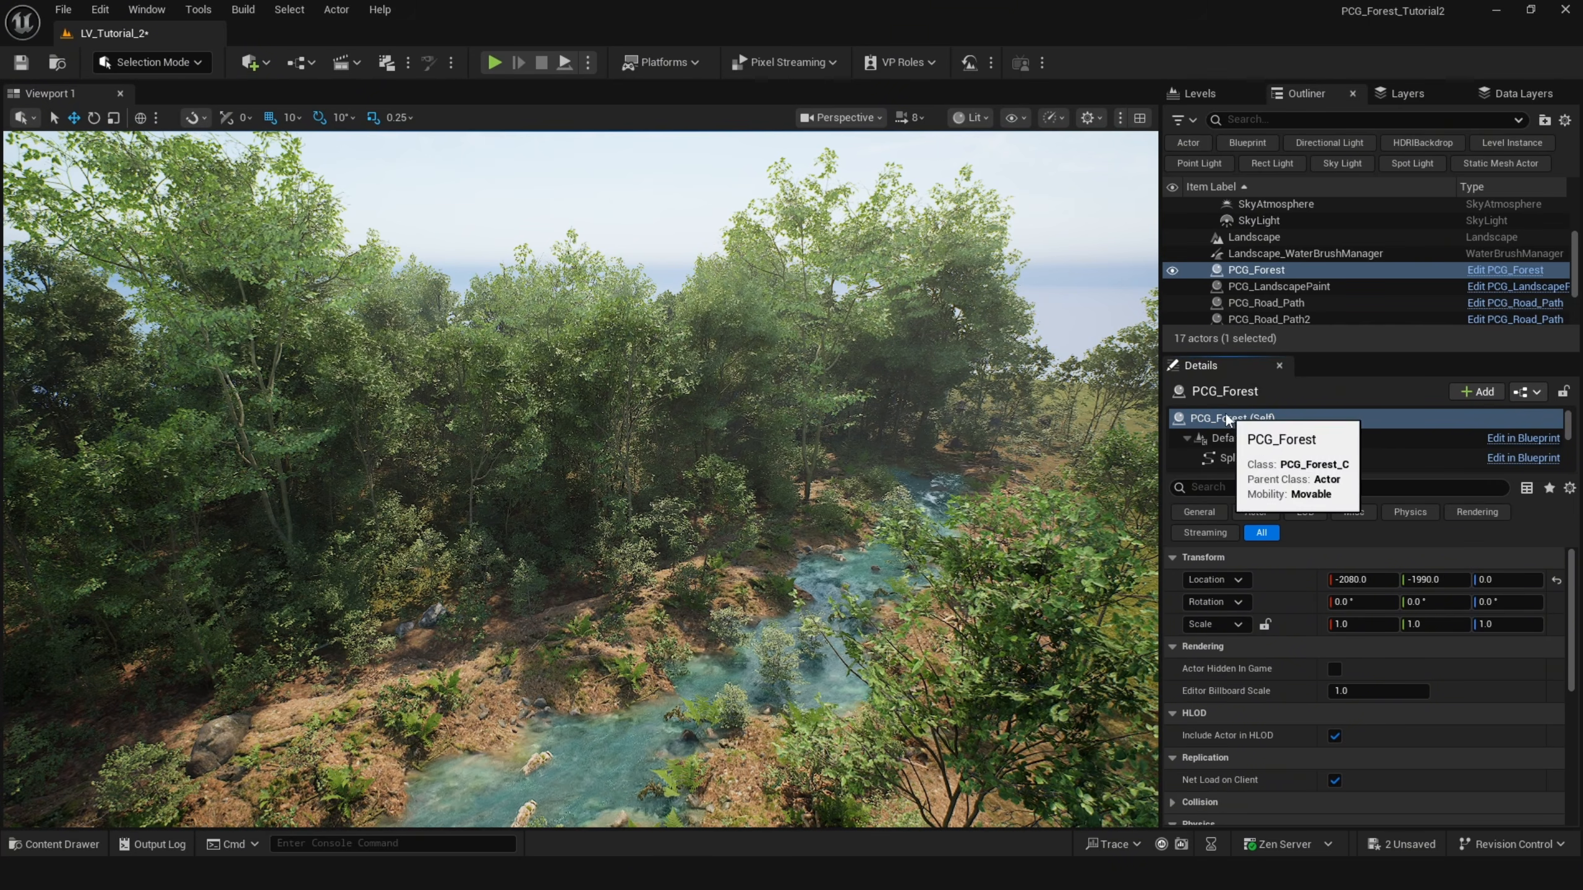
pyautogui.scroll(-3, 1236, 670)
pyautogui.scroll(3, 1239, 671)
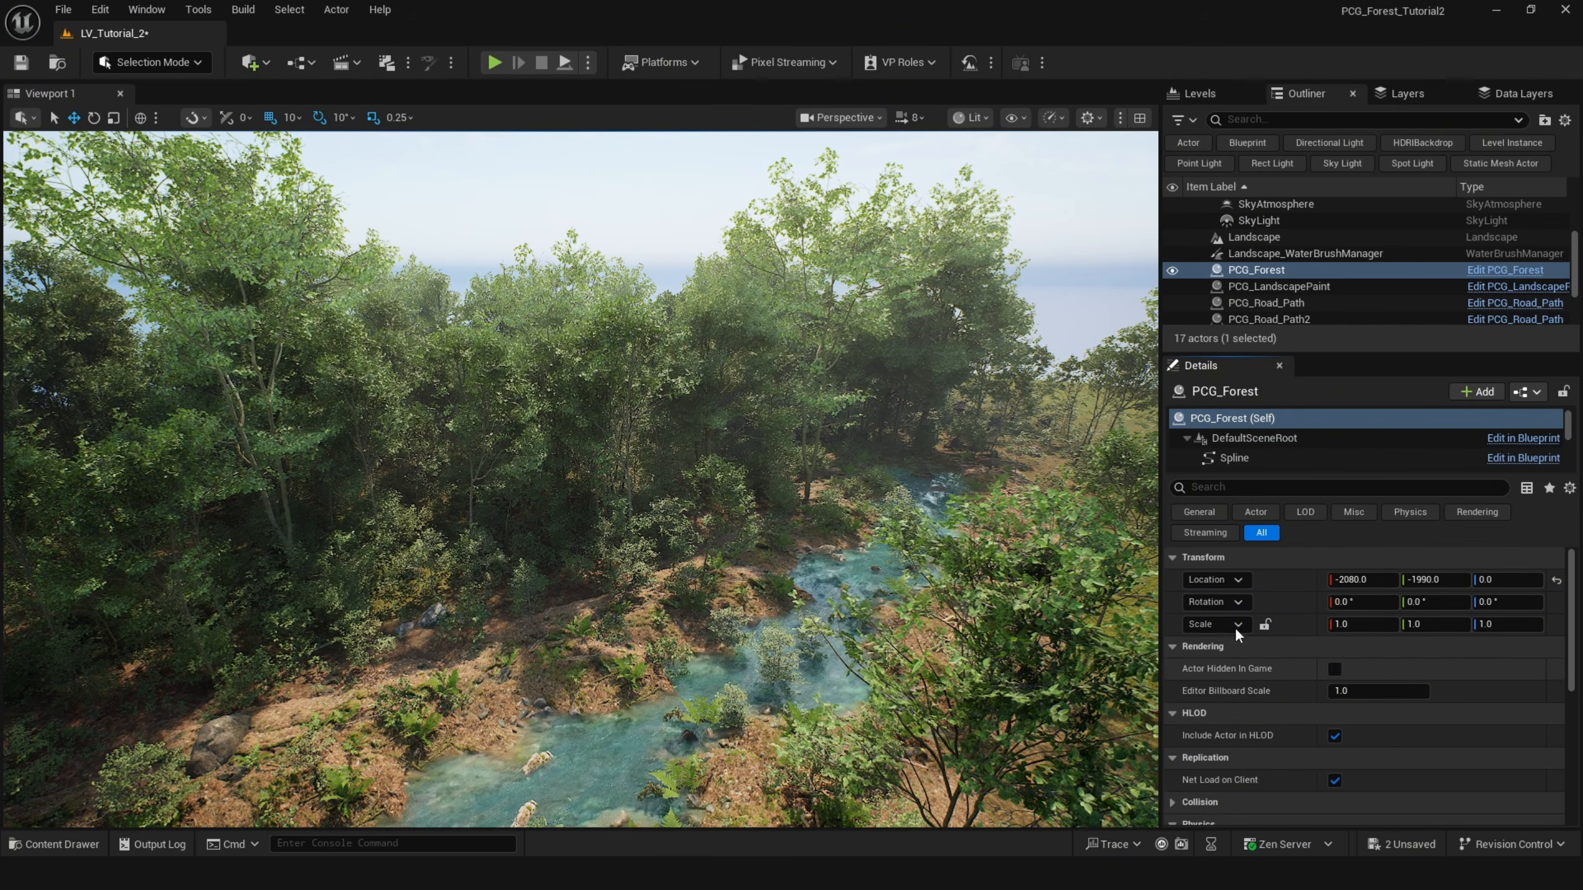
pyautogui.moveTo(523, 565); pyautogui.dragTo(436, 607, button='middle')
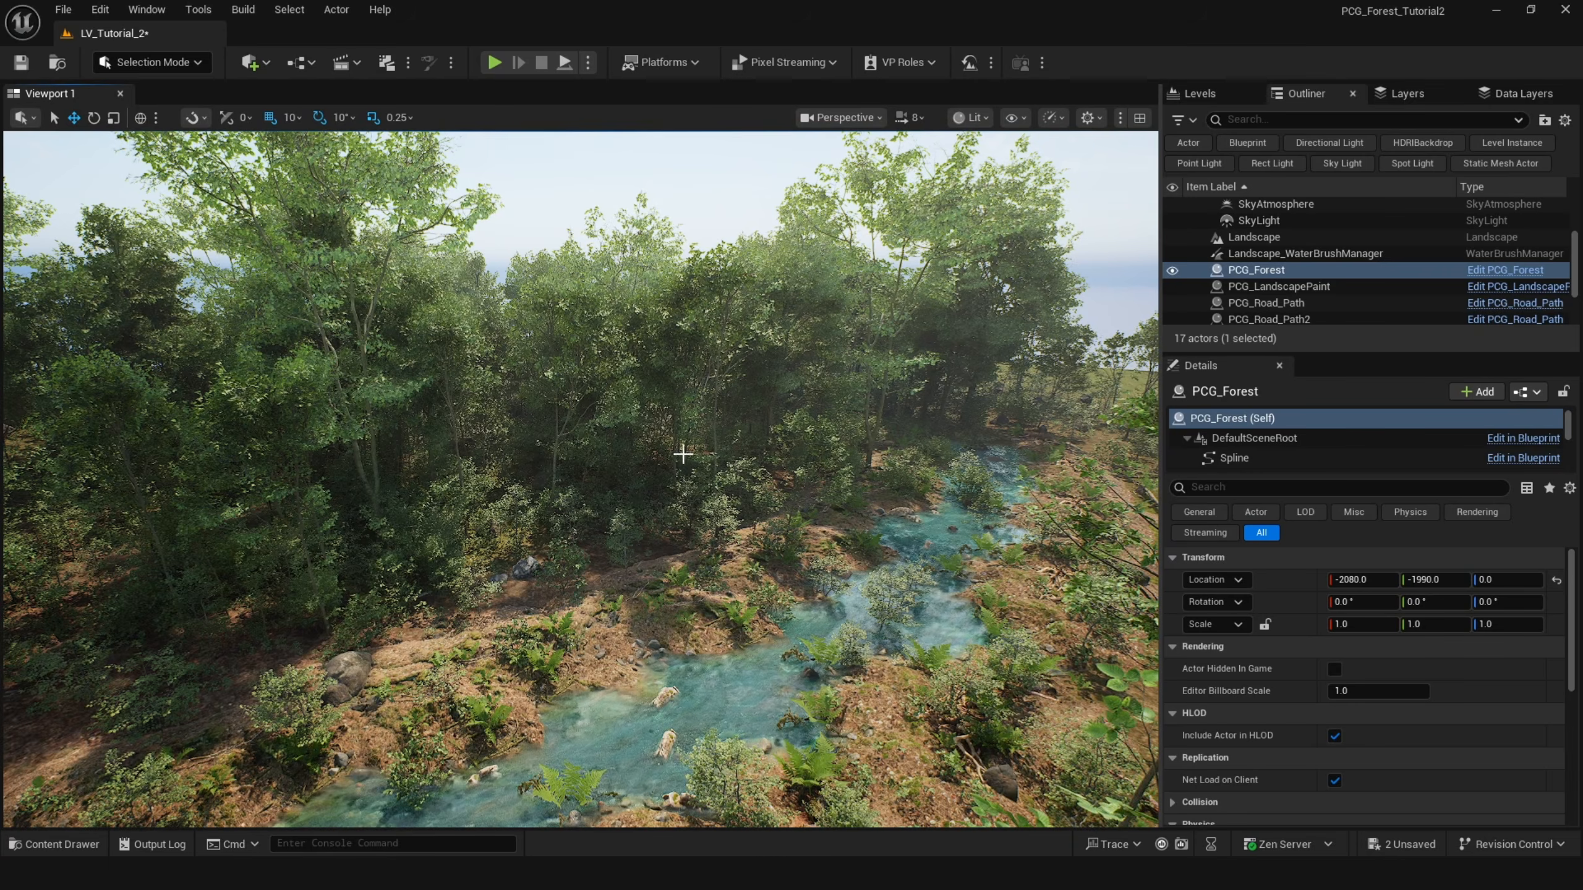
pyautogui.moveTo(683, 454); pyautogui.dragTo(808, 469, button='right')
pyautogui.scroll(3, 808, 468)
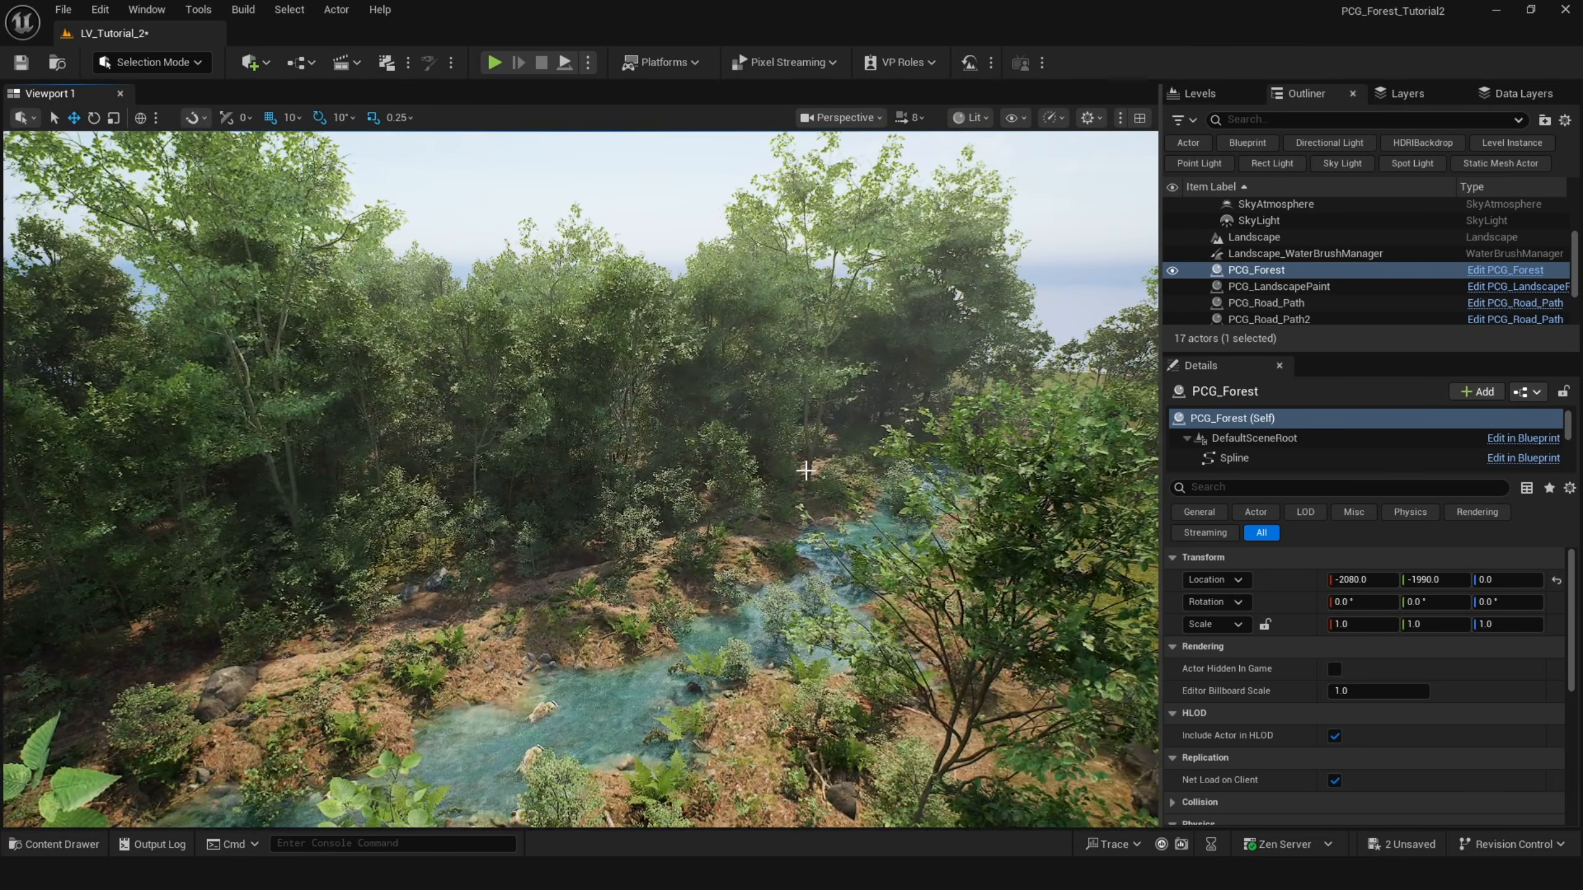